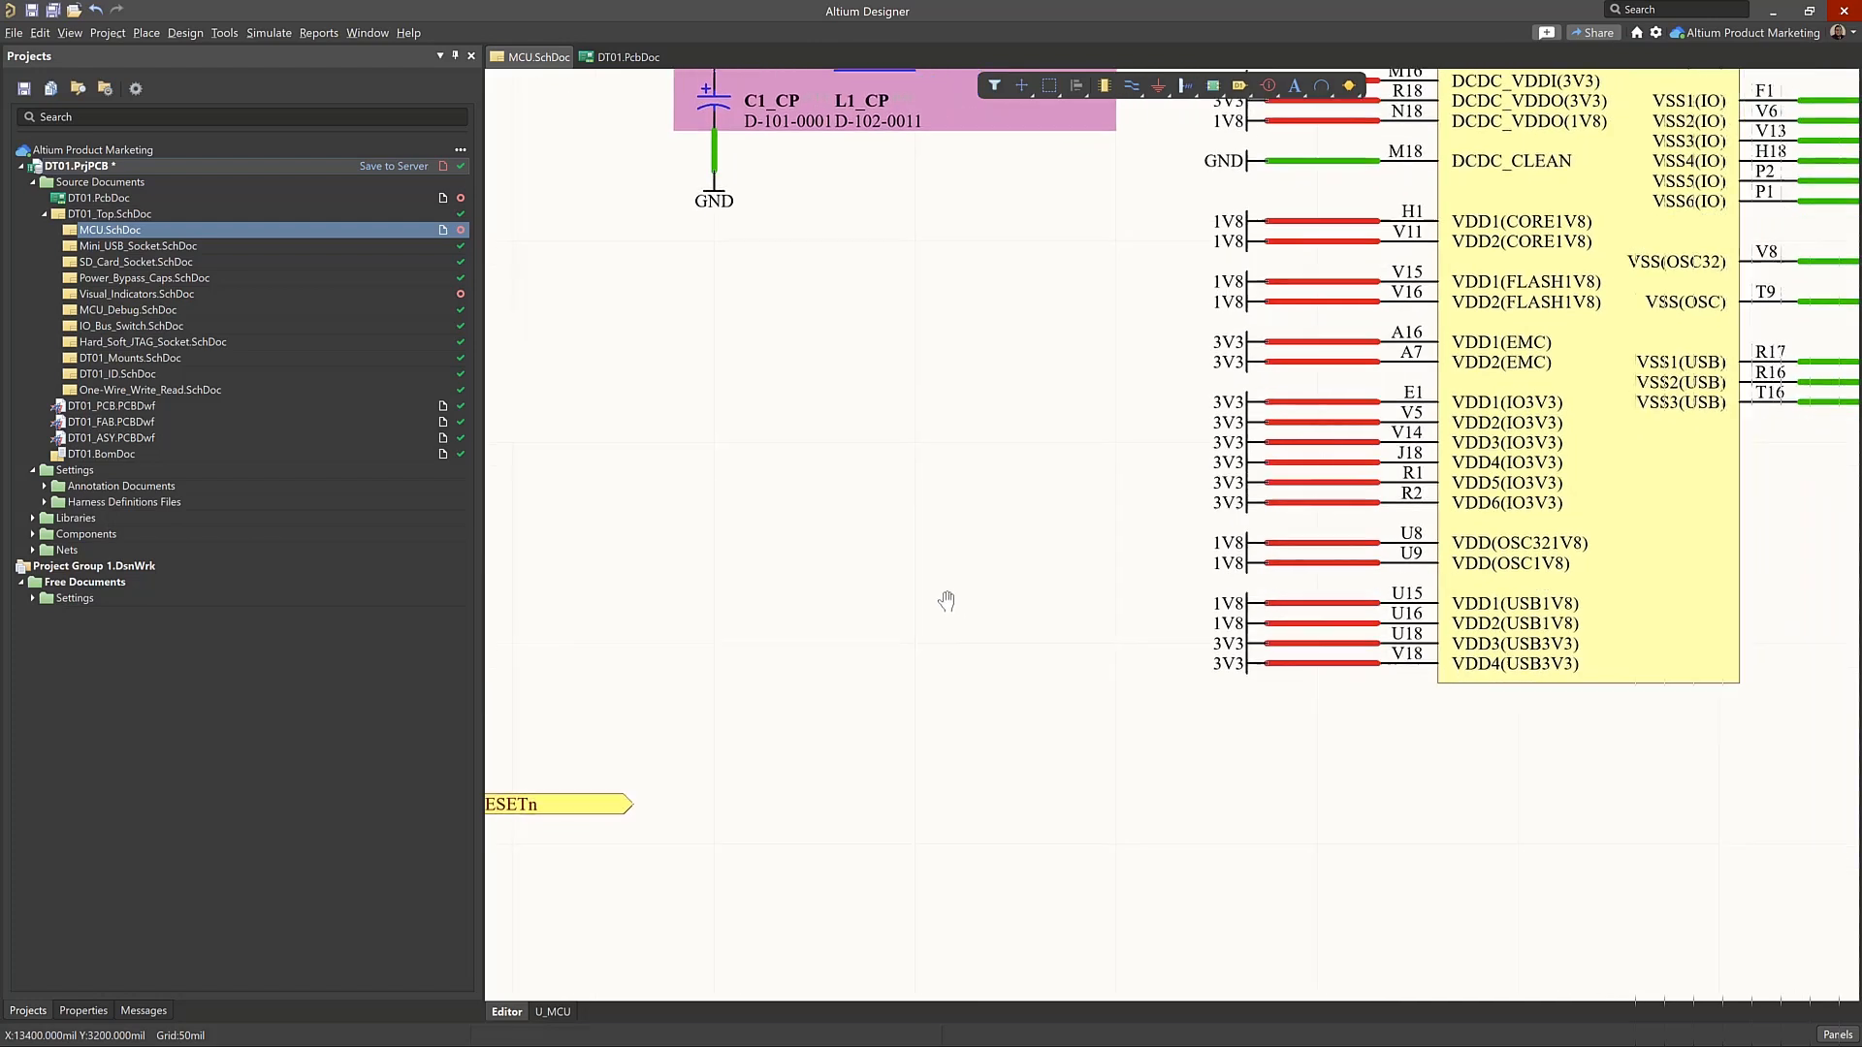
scroll(879, 611, "up", 2, "ctrl")
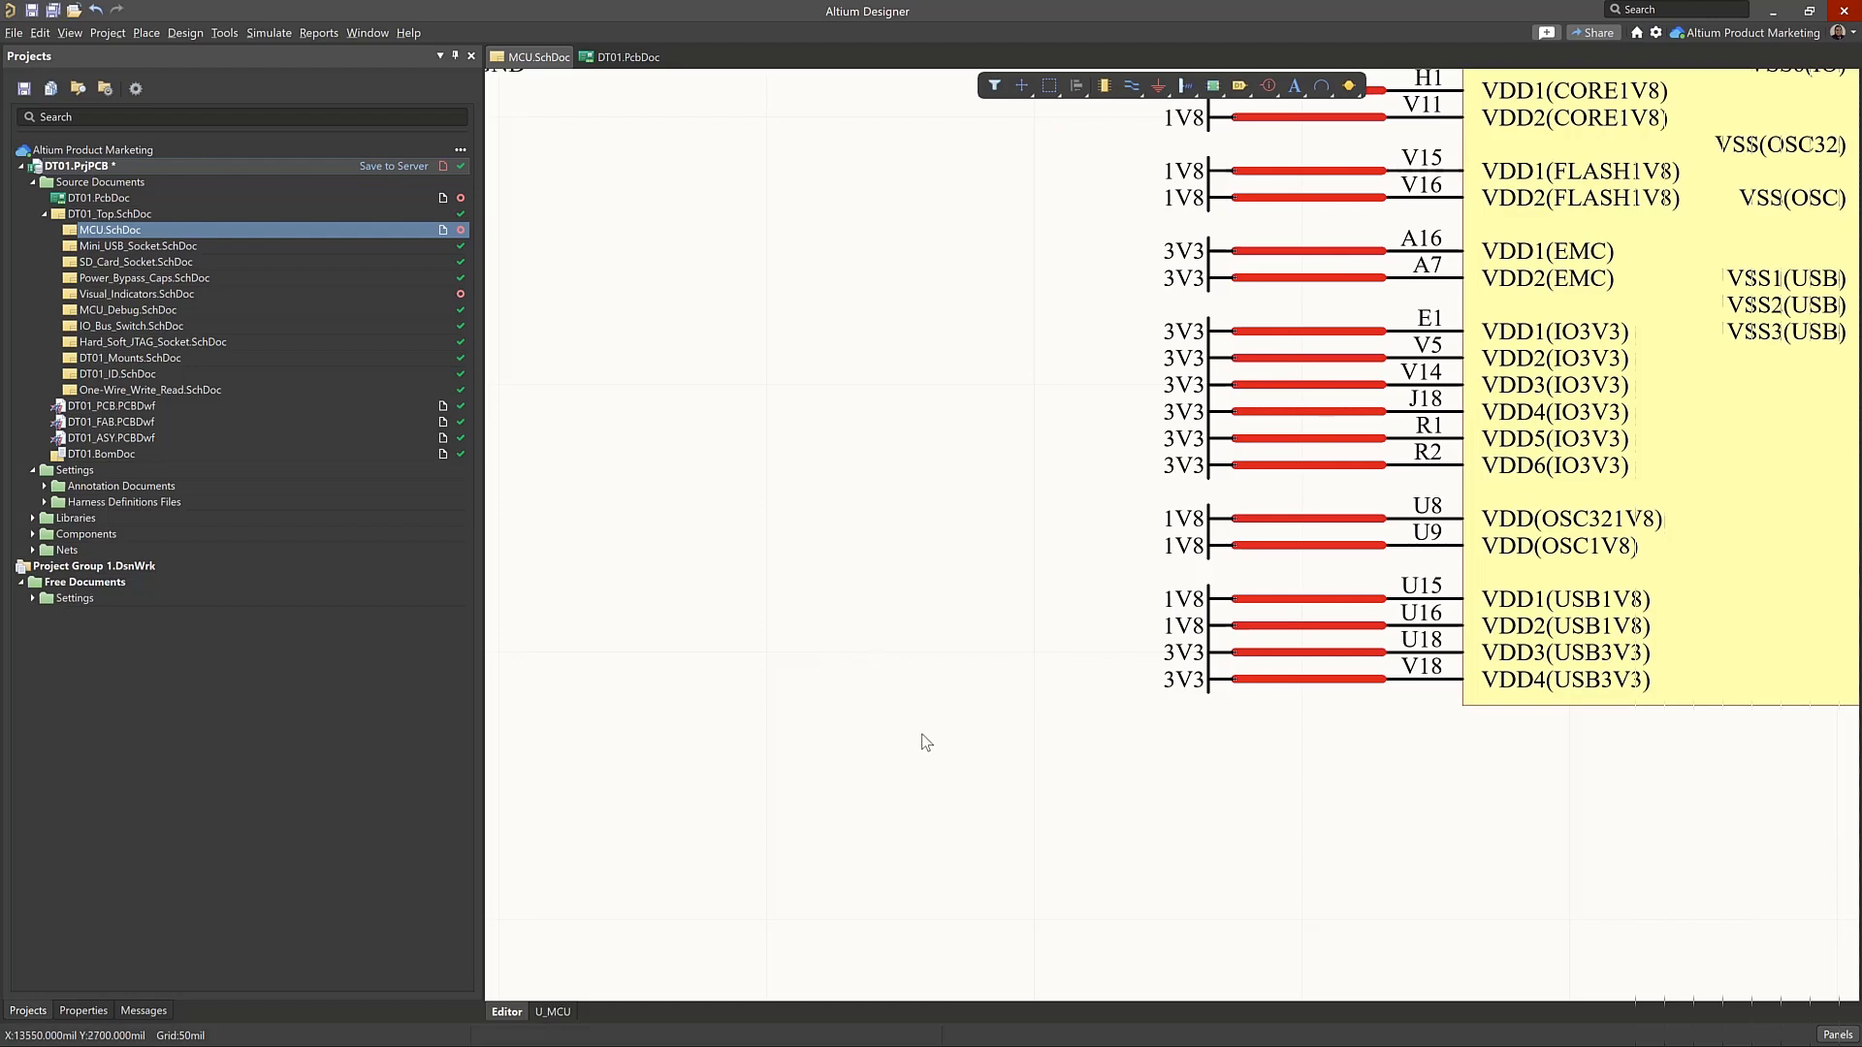
scroll(929, 742, "up", 1, "ctrl")
right_click_drag(929, 719, 743, 659)
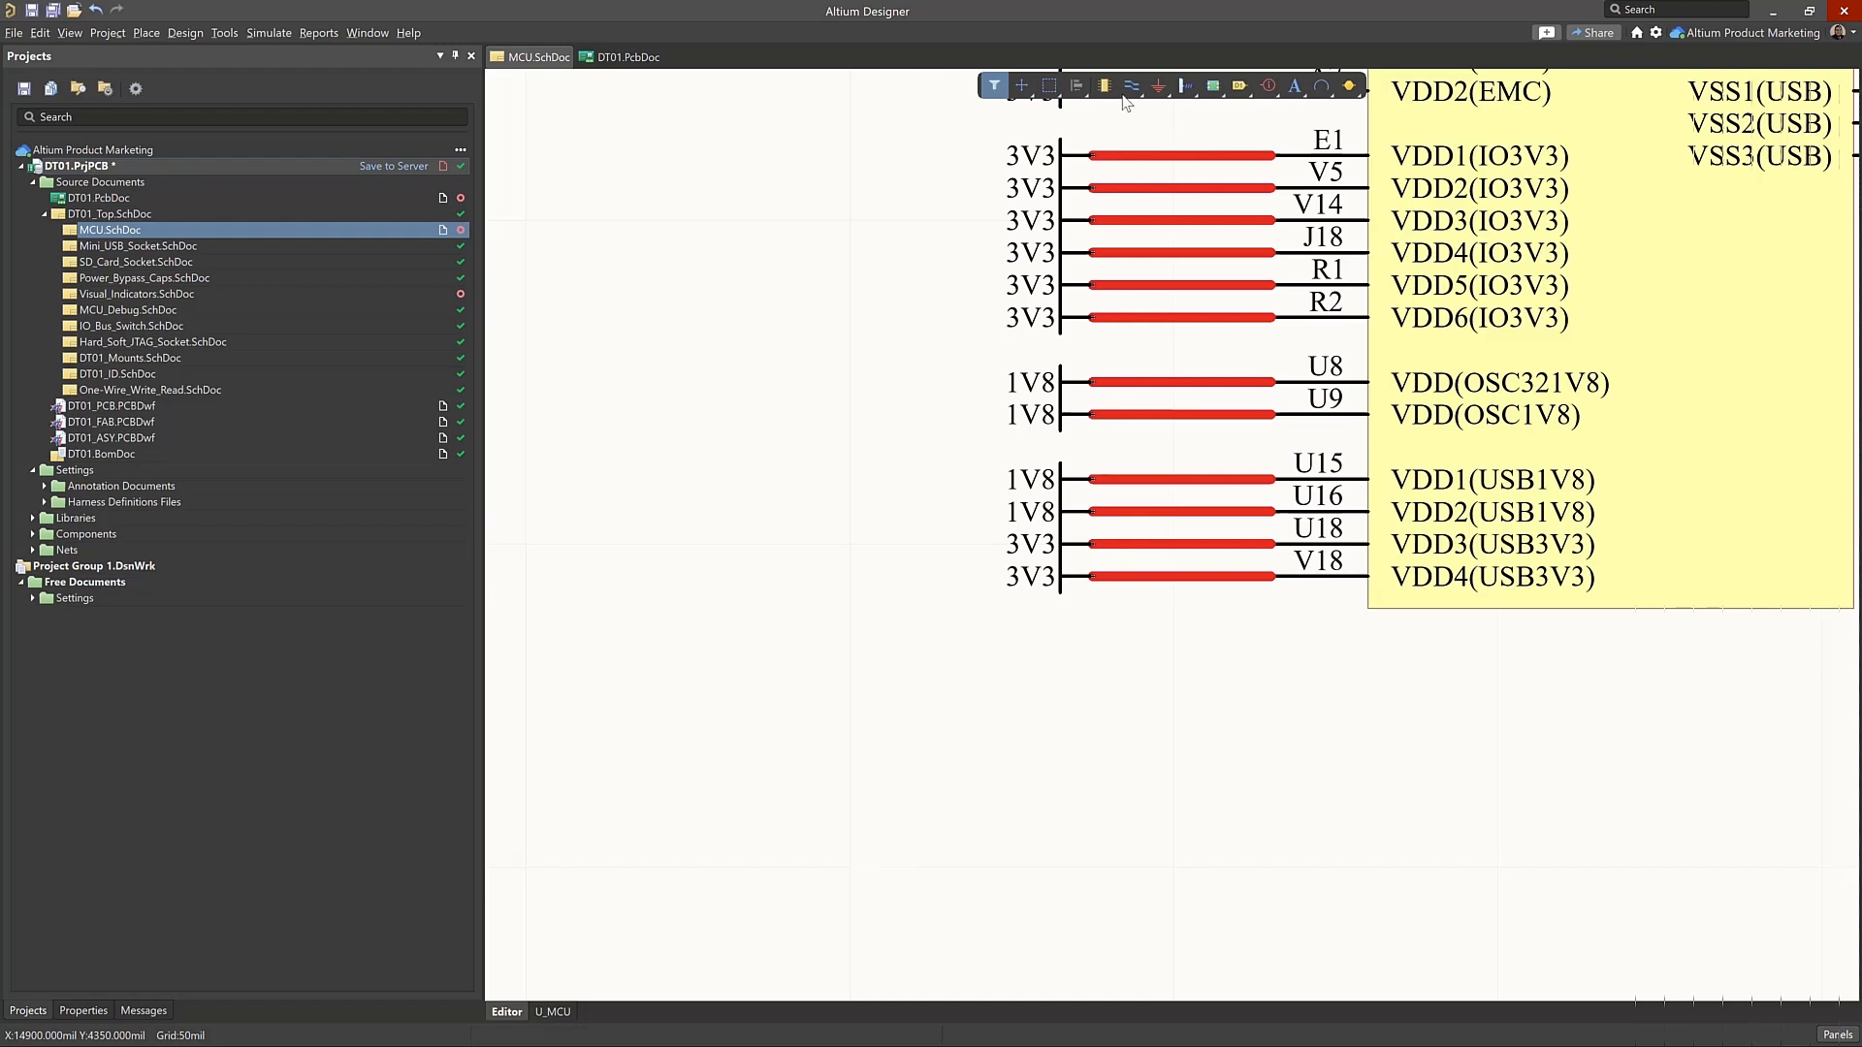
right_click(1269, 94)
key("v")
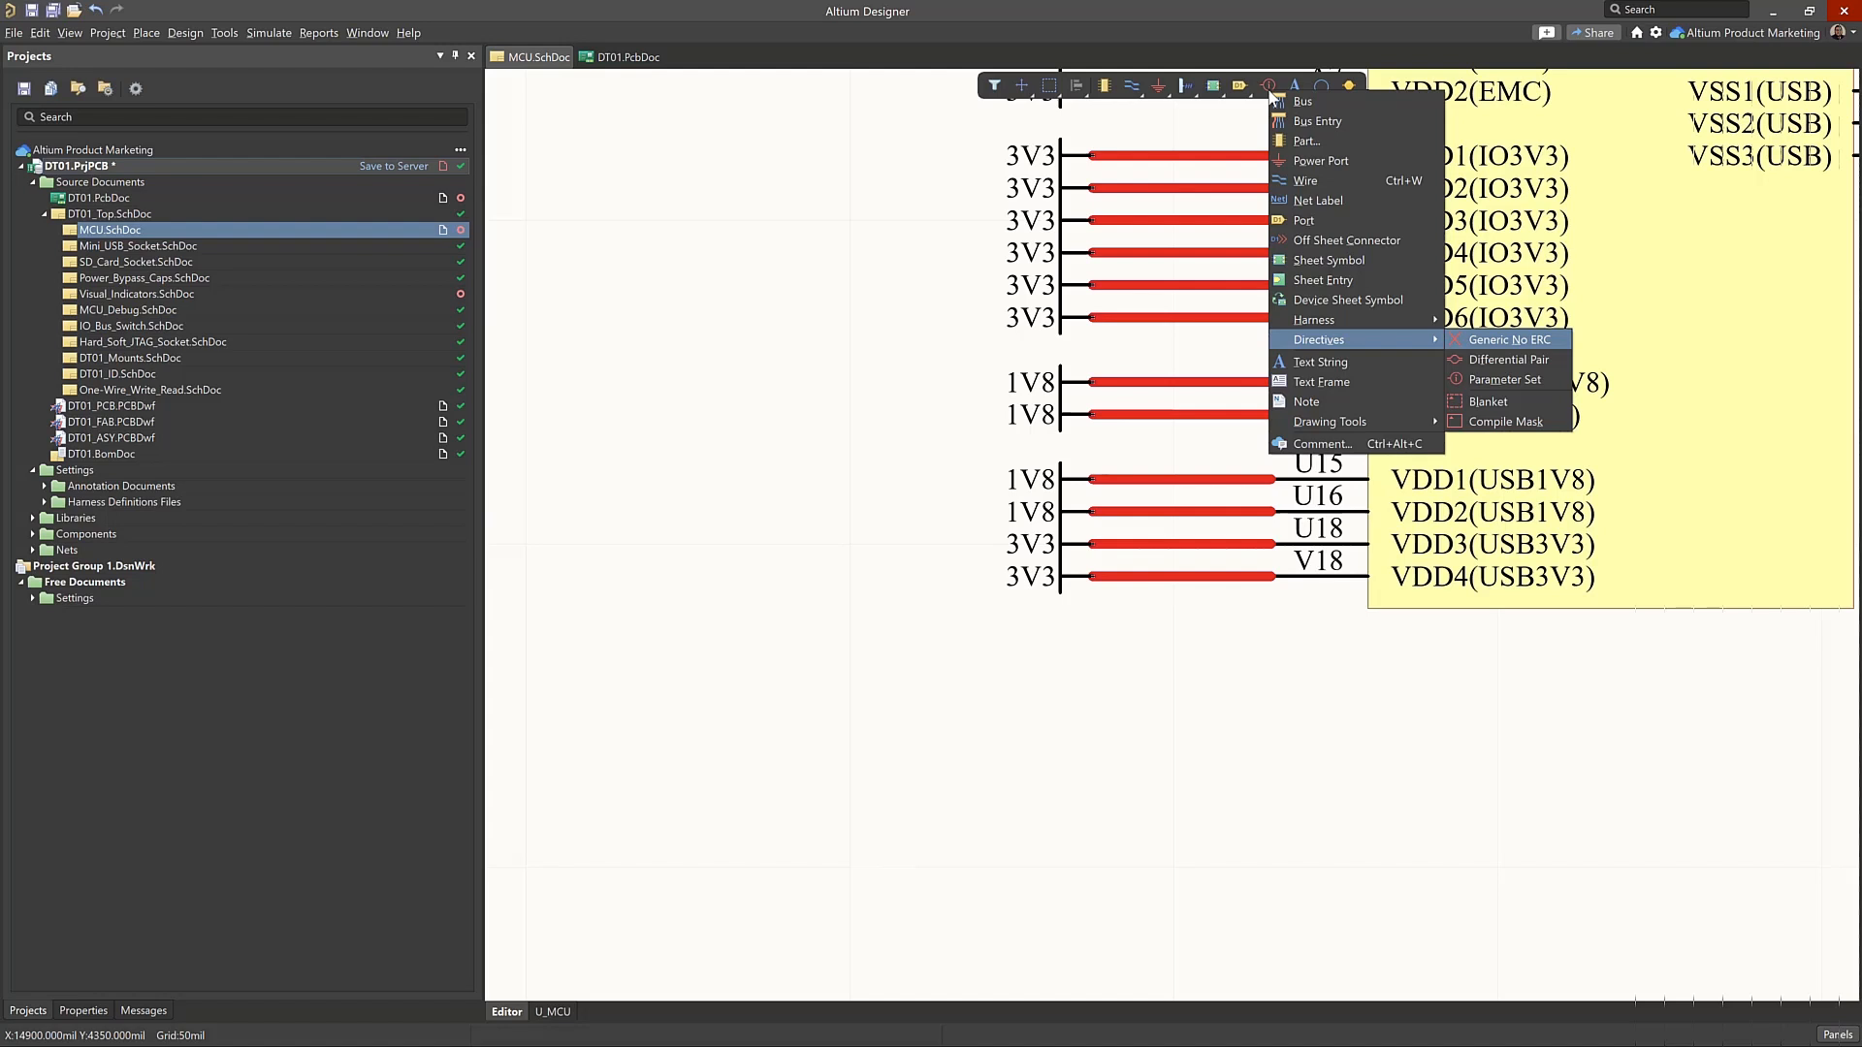
key("Escape")
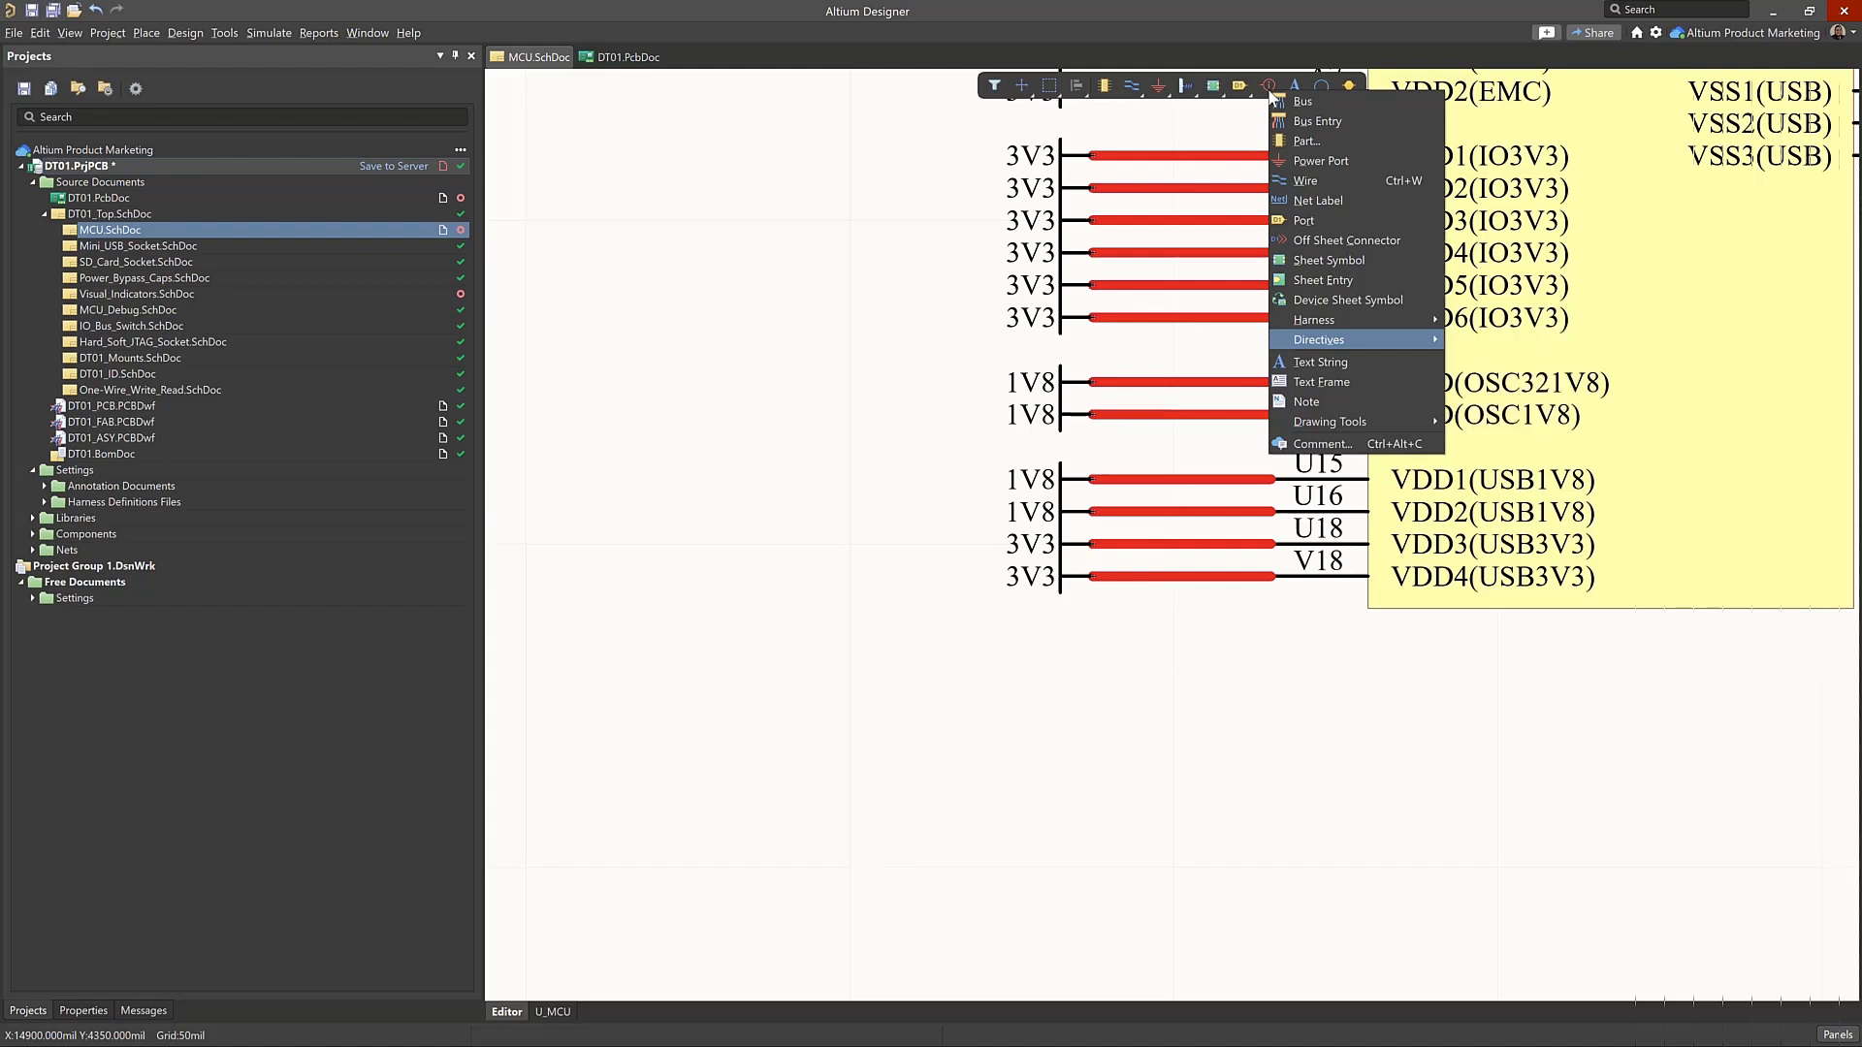
key("Escape")
Place a blanket directive about 650 by 550 mil around the 1V8 and 3V3 power ports at pins U15, U16, U18 and V18
right_click(1268, 87)
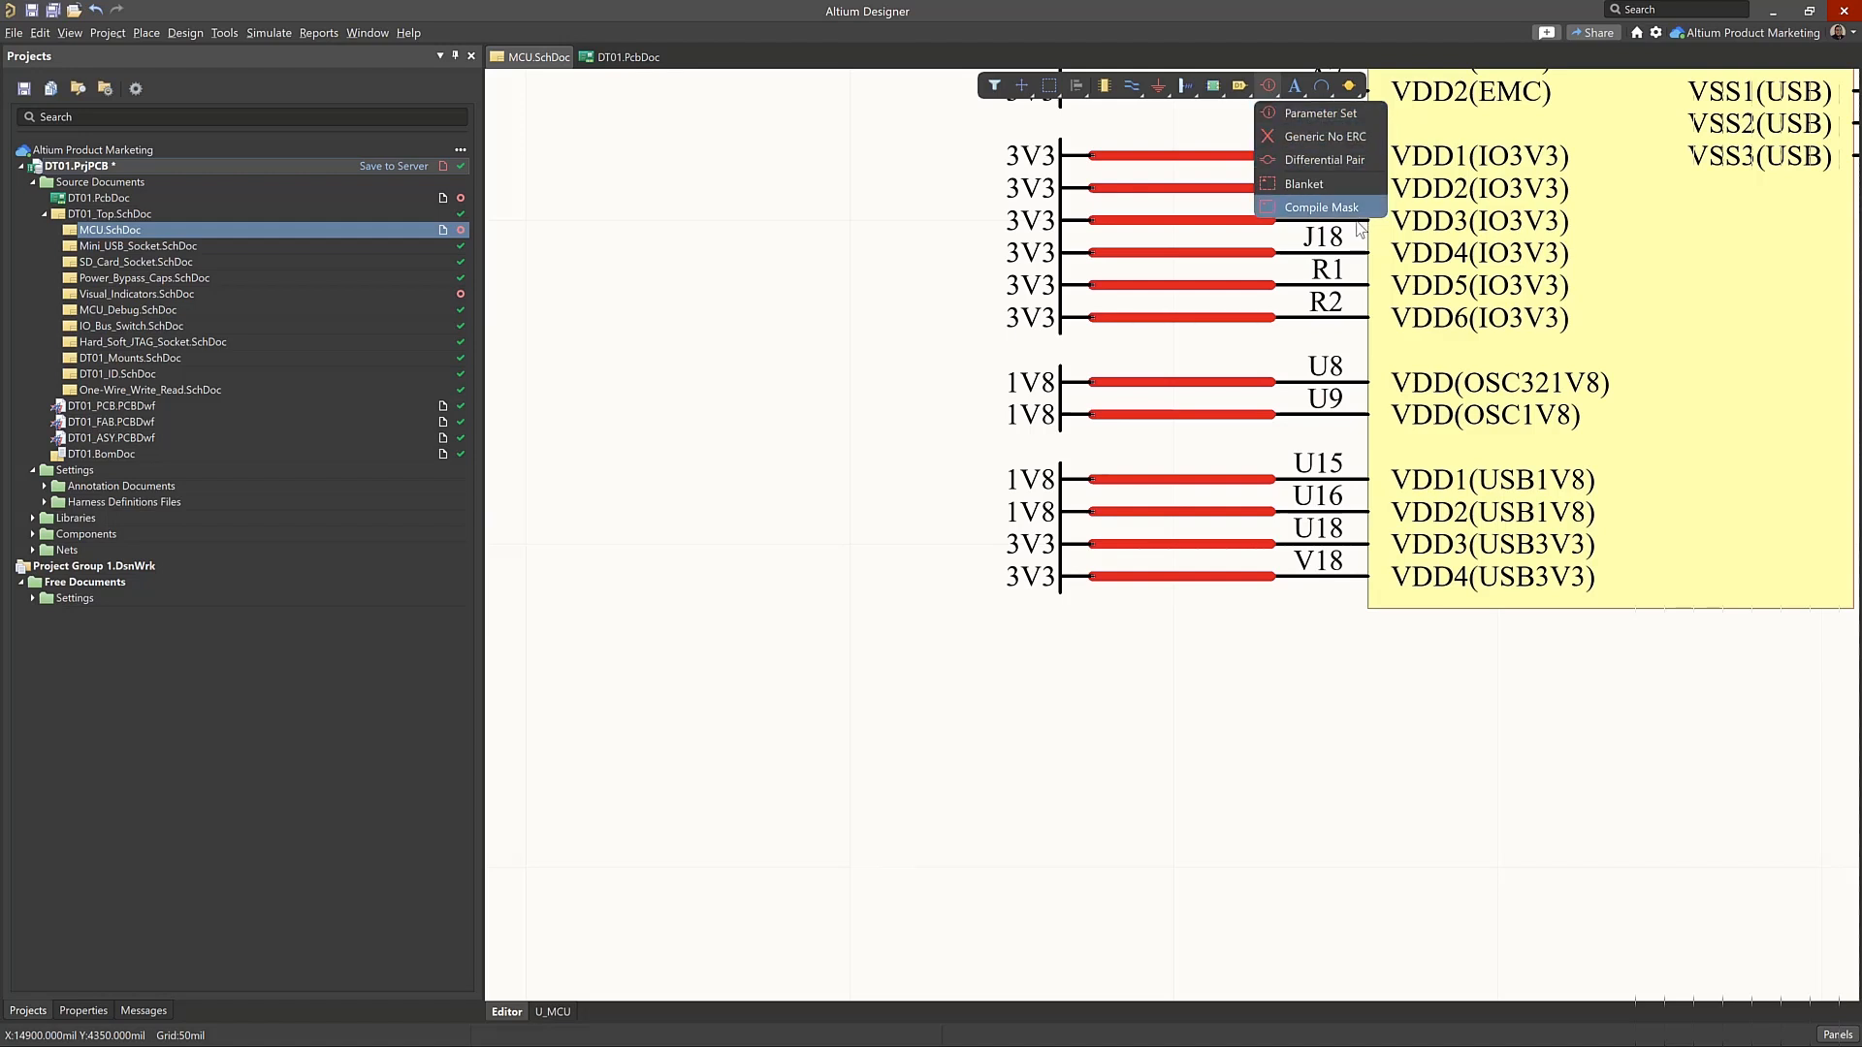
left_click(1315, 186)
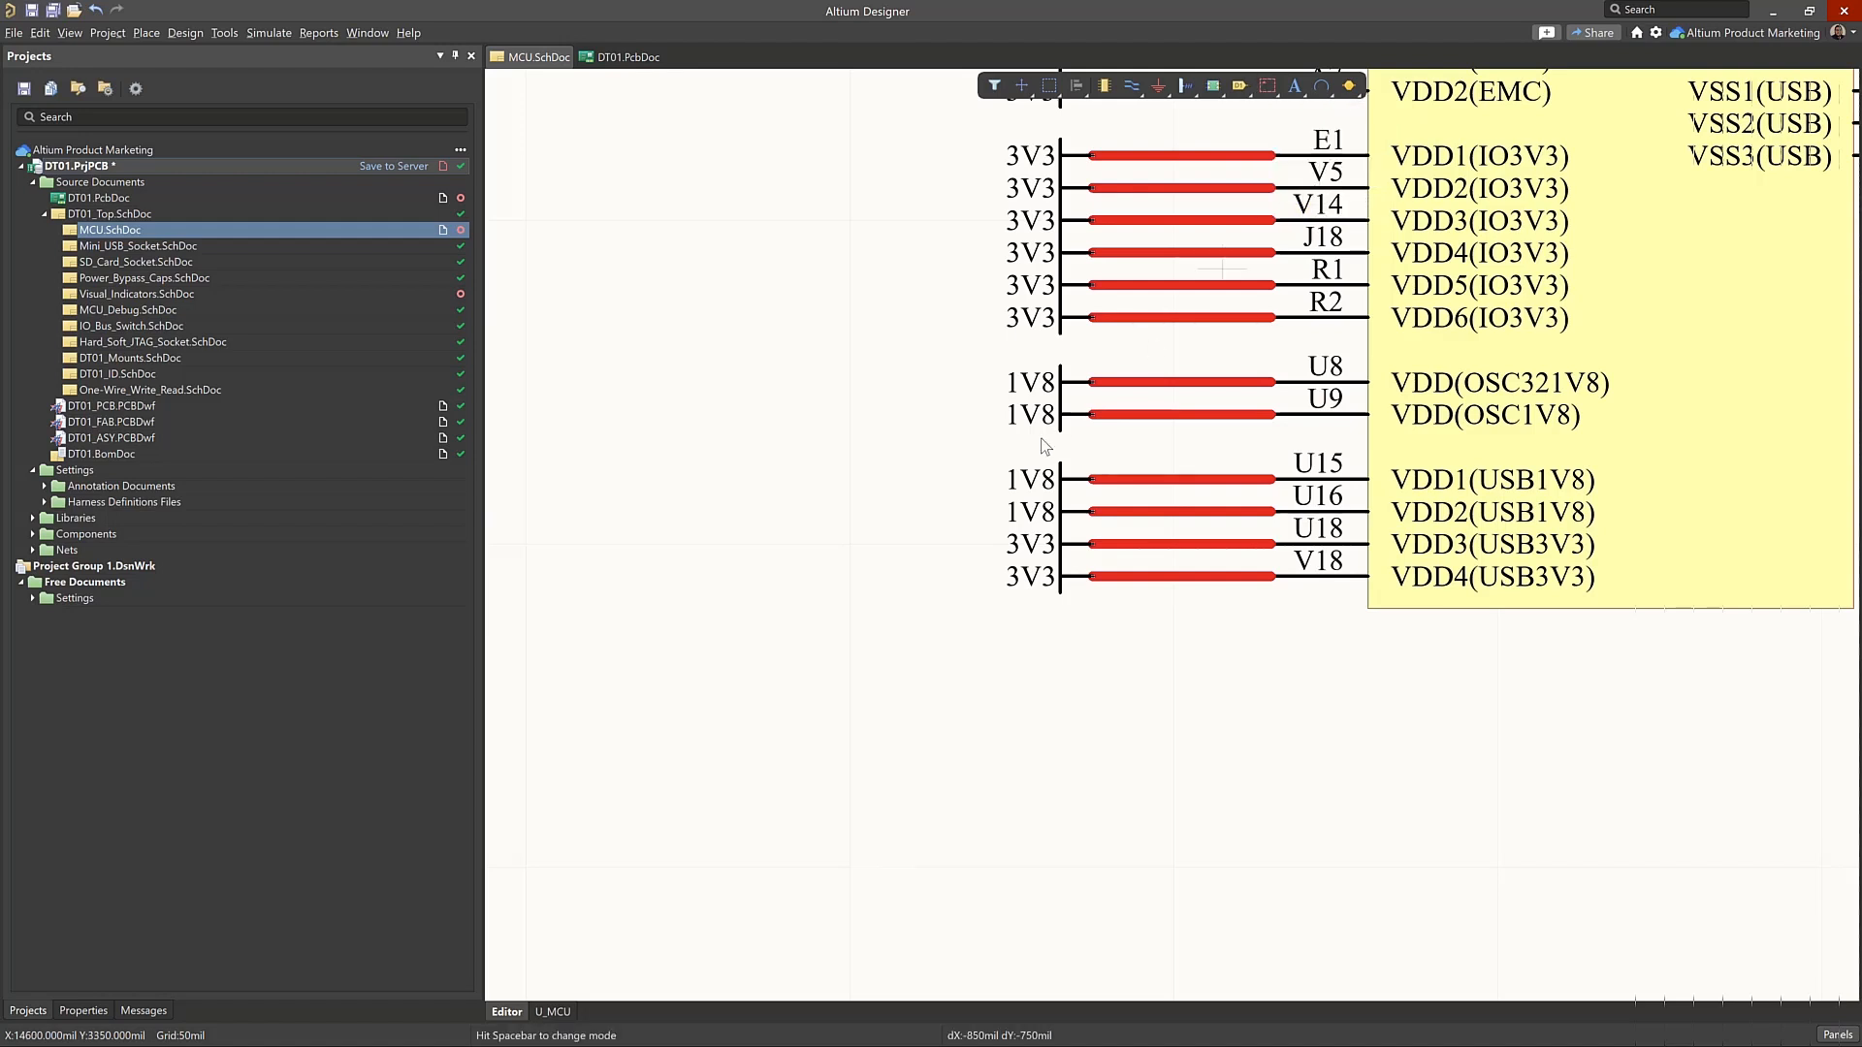
left_click(965, 448)
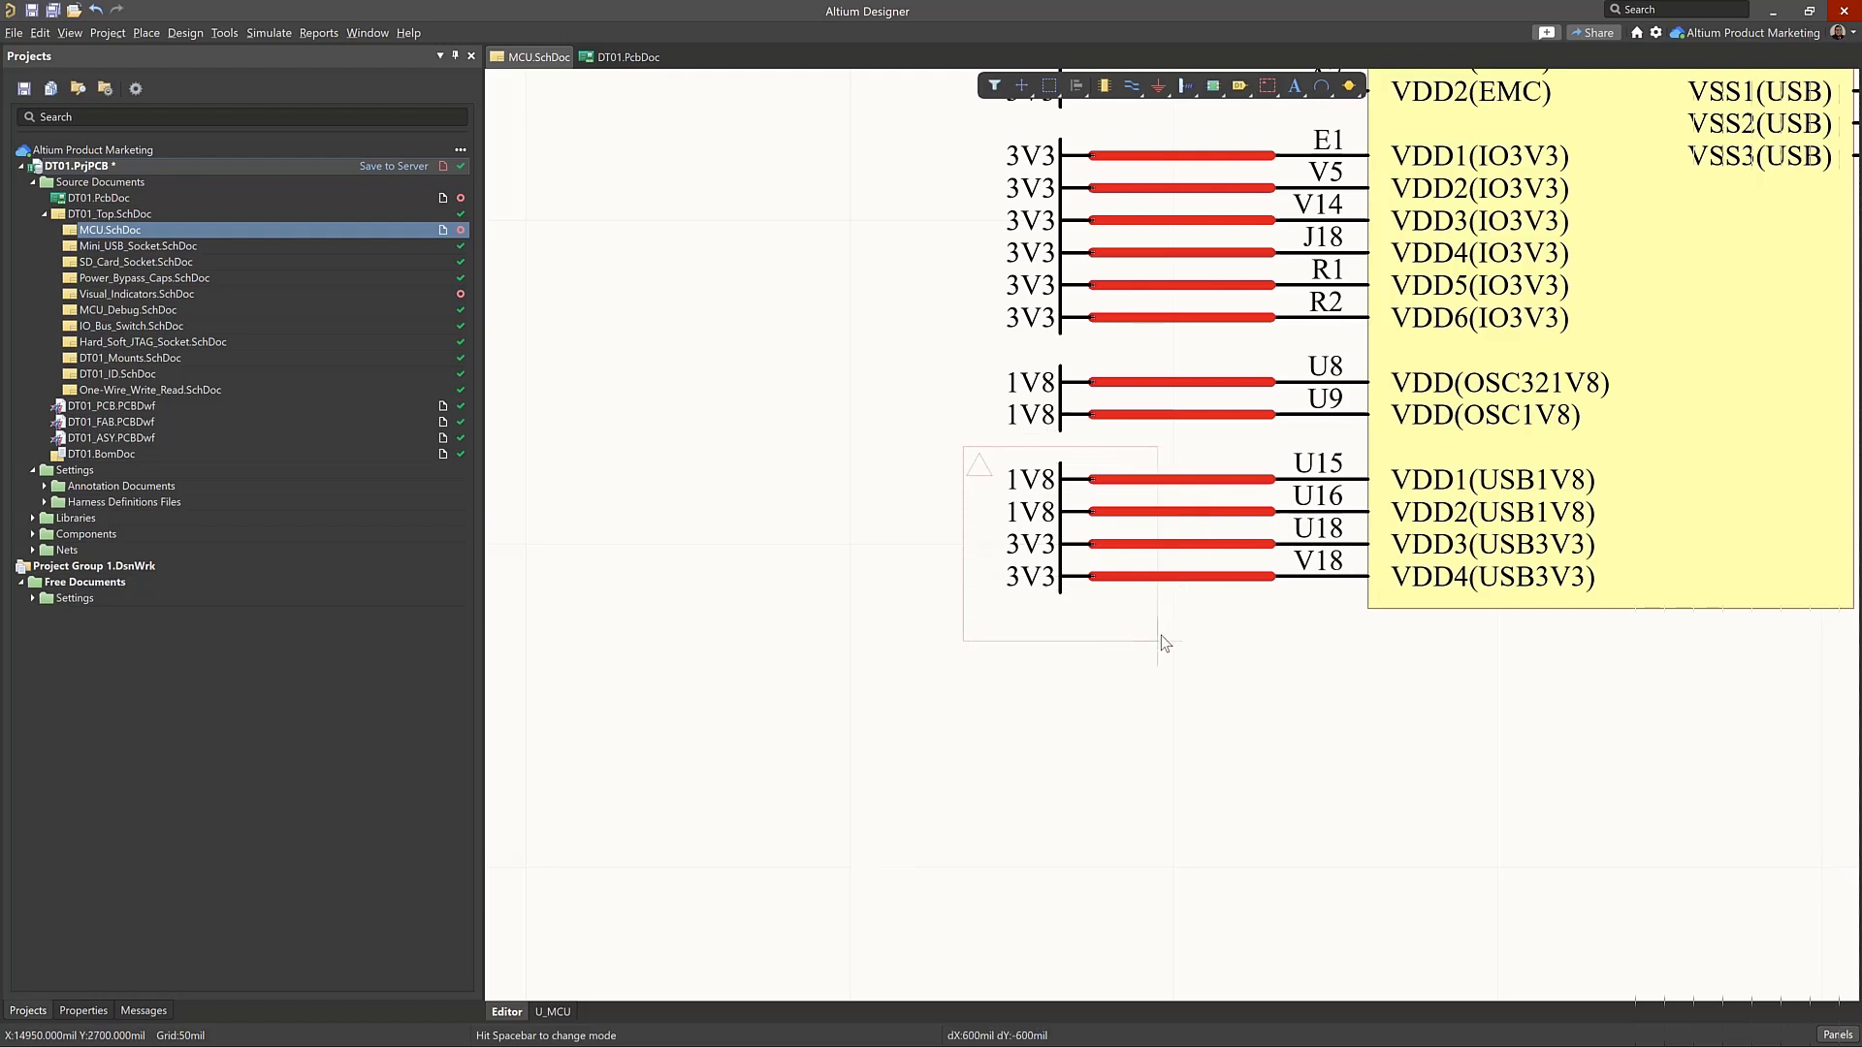
left_click(1174, 608)
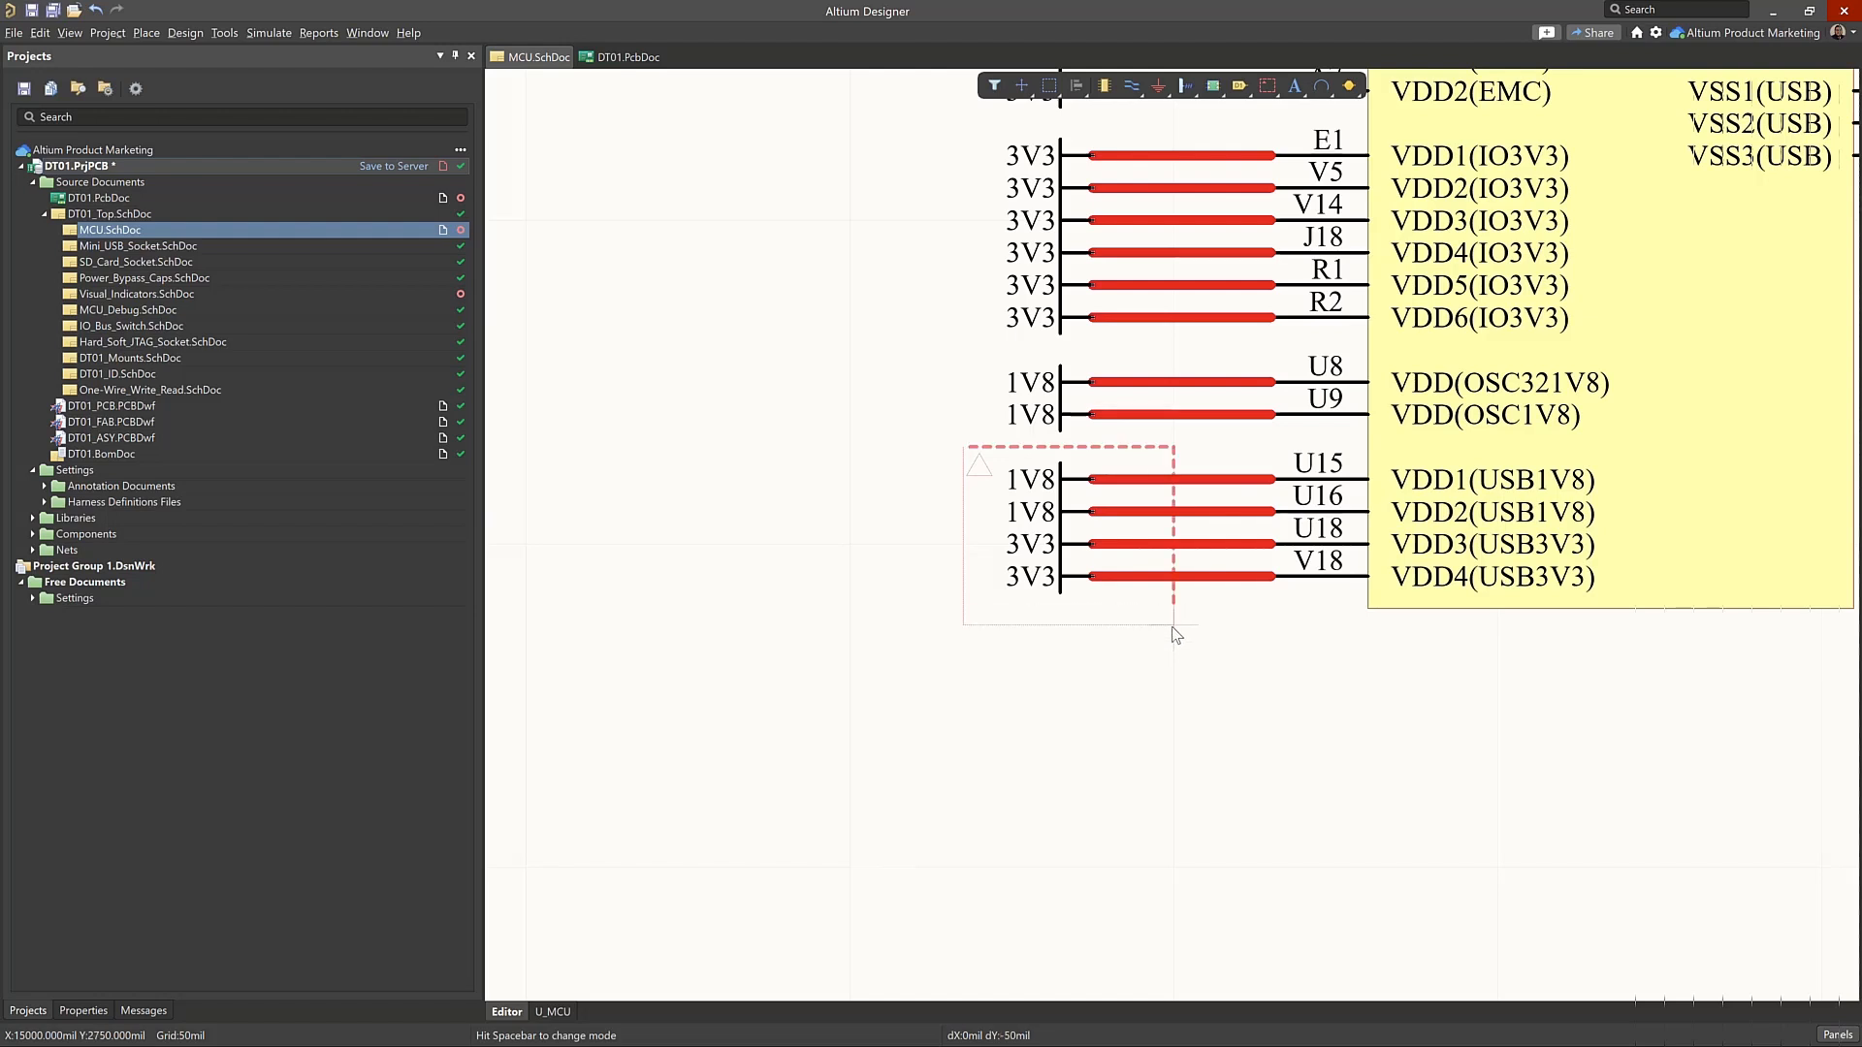
left_click(1172, 627)
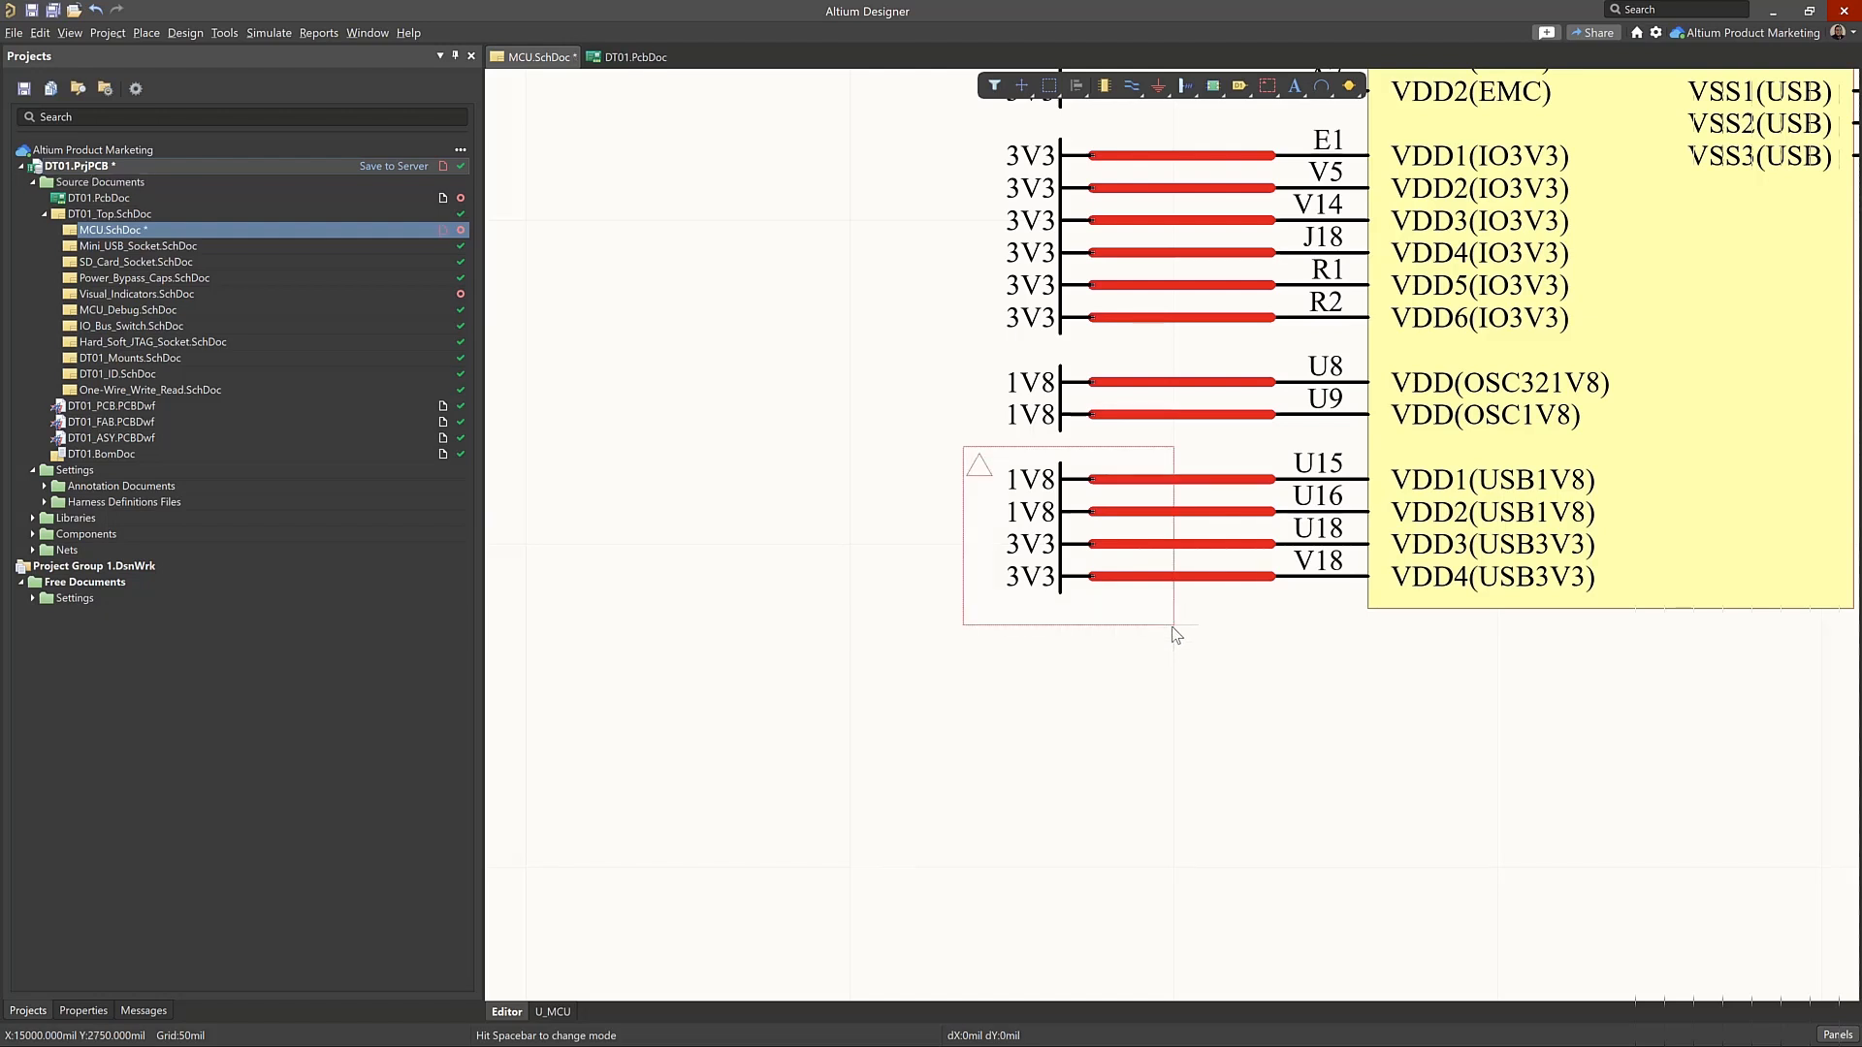
right_click(1172, 628)
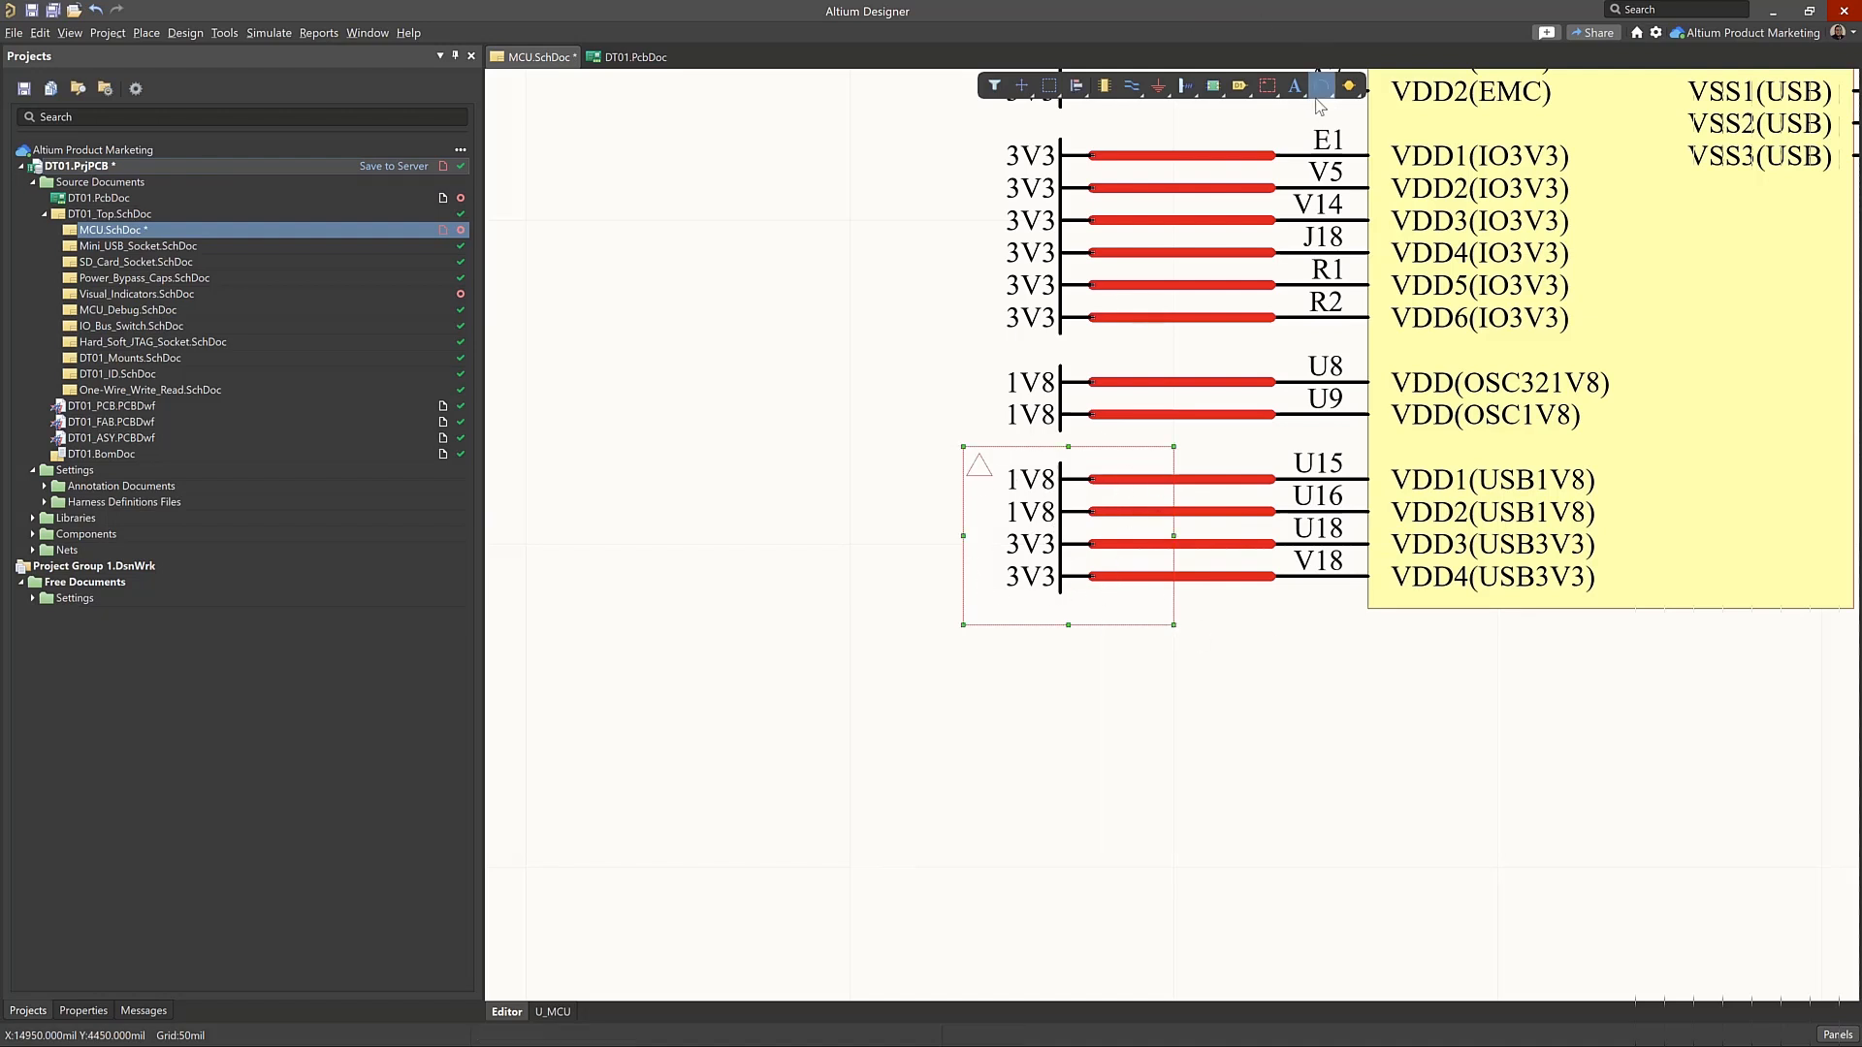
Start a Differential Pair directive rotated to 180 degrees beside the blanket and label it "Power Nets"
left_click(1270, 90)
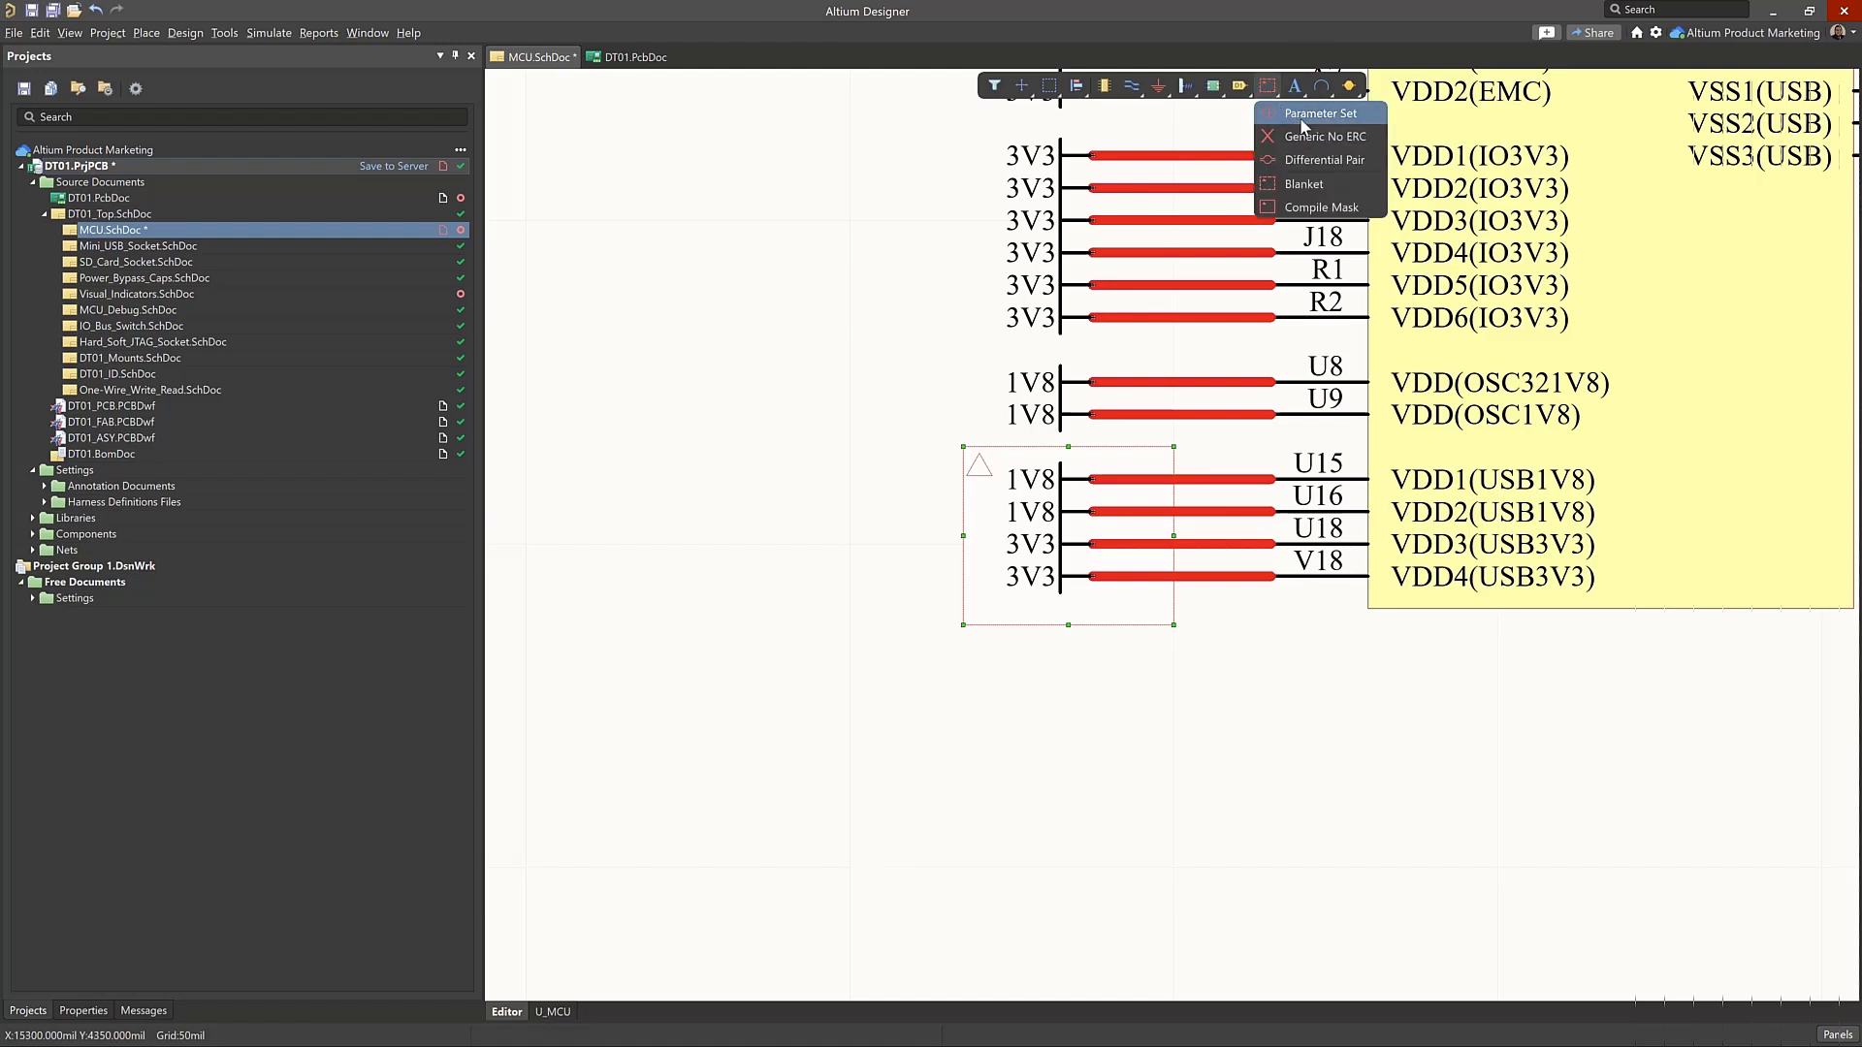
left_click(1321, 160)
key("space")
key("space")
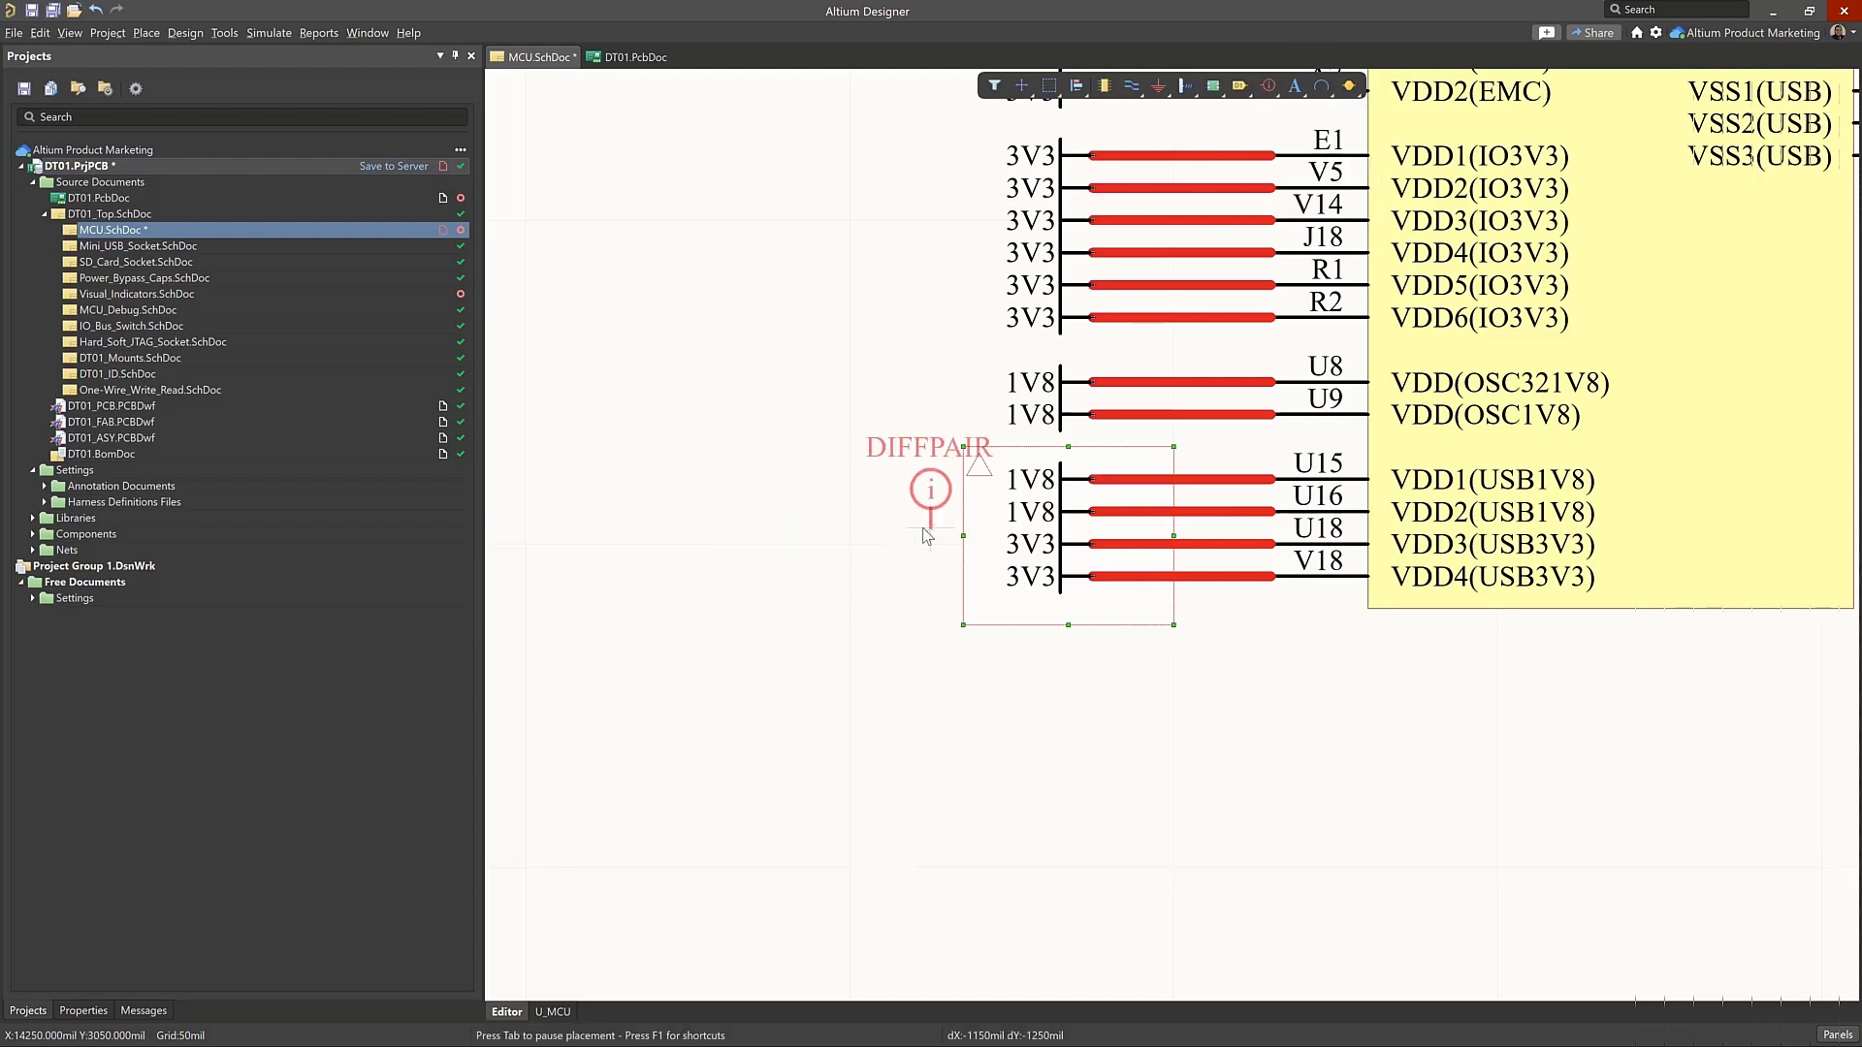
key("space")
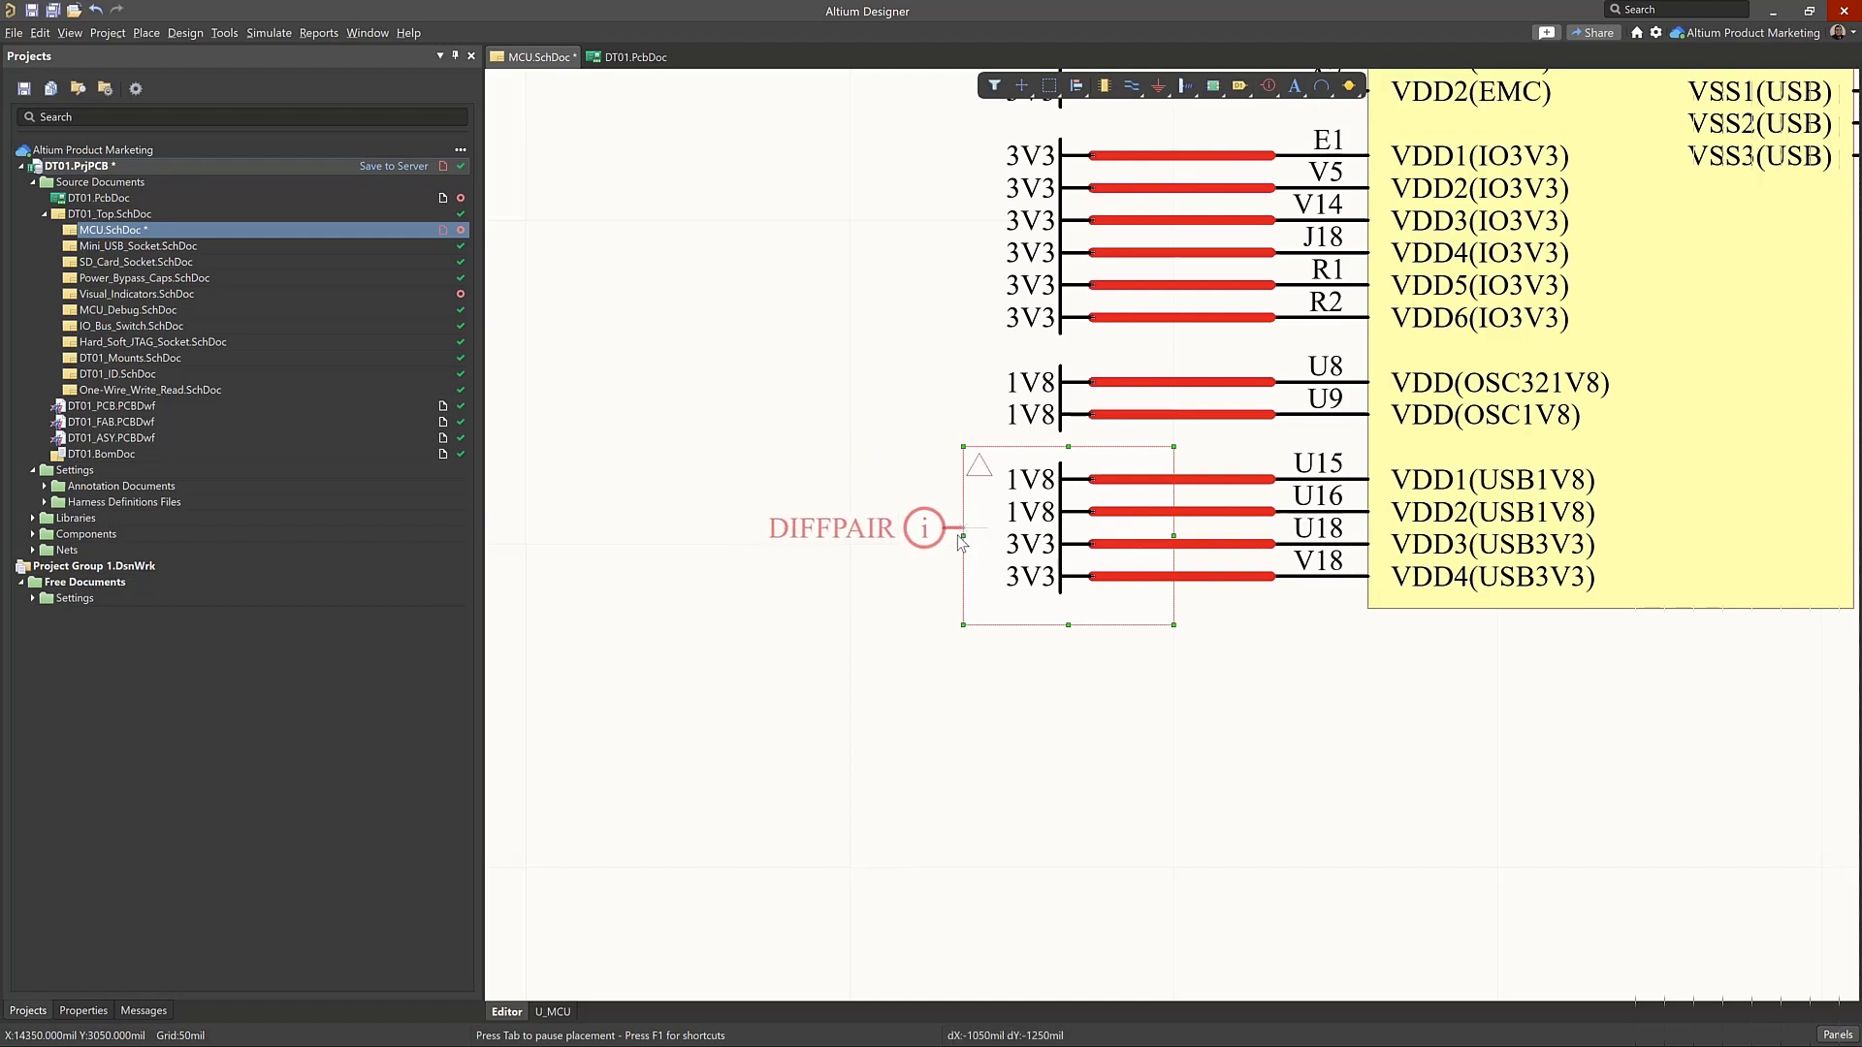
key("Tab")
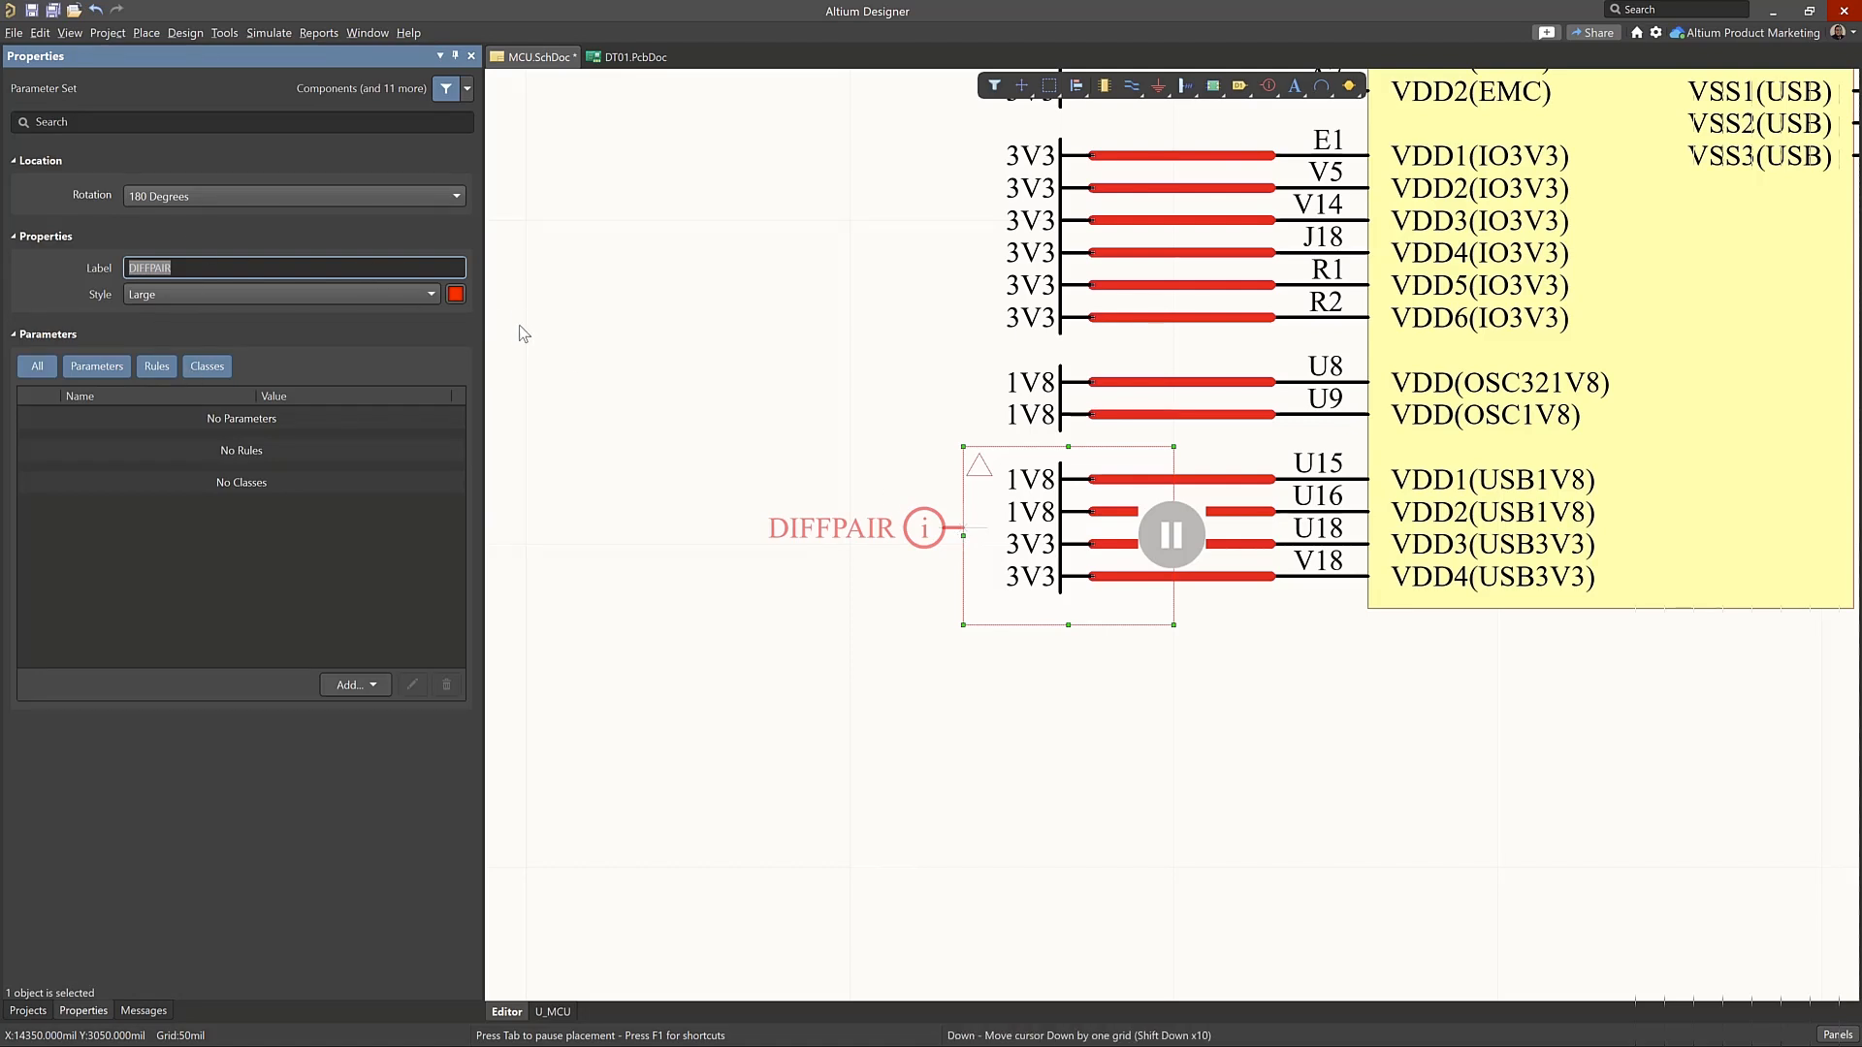
type("Power")
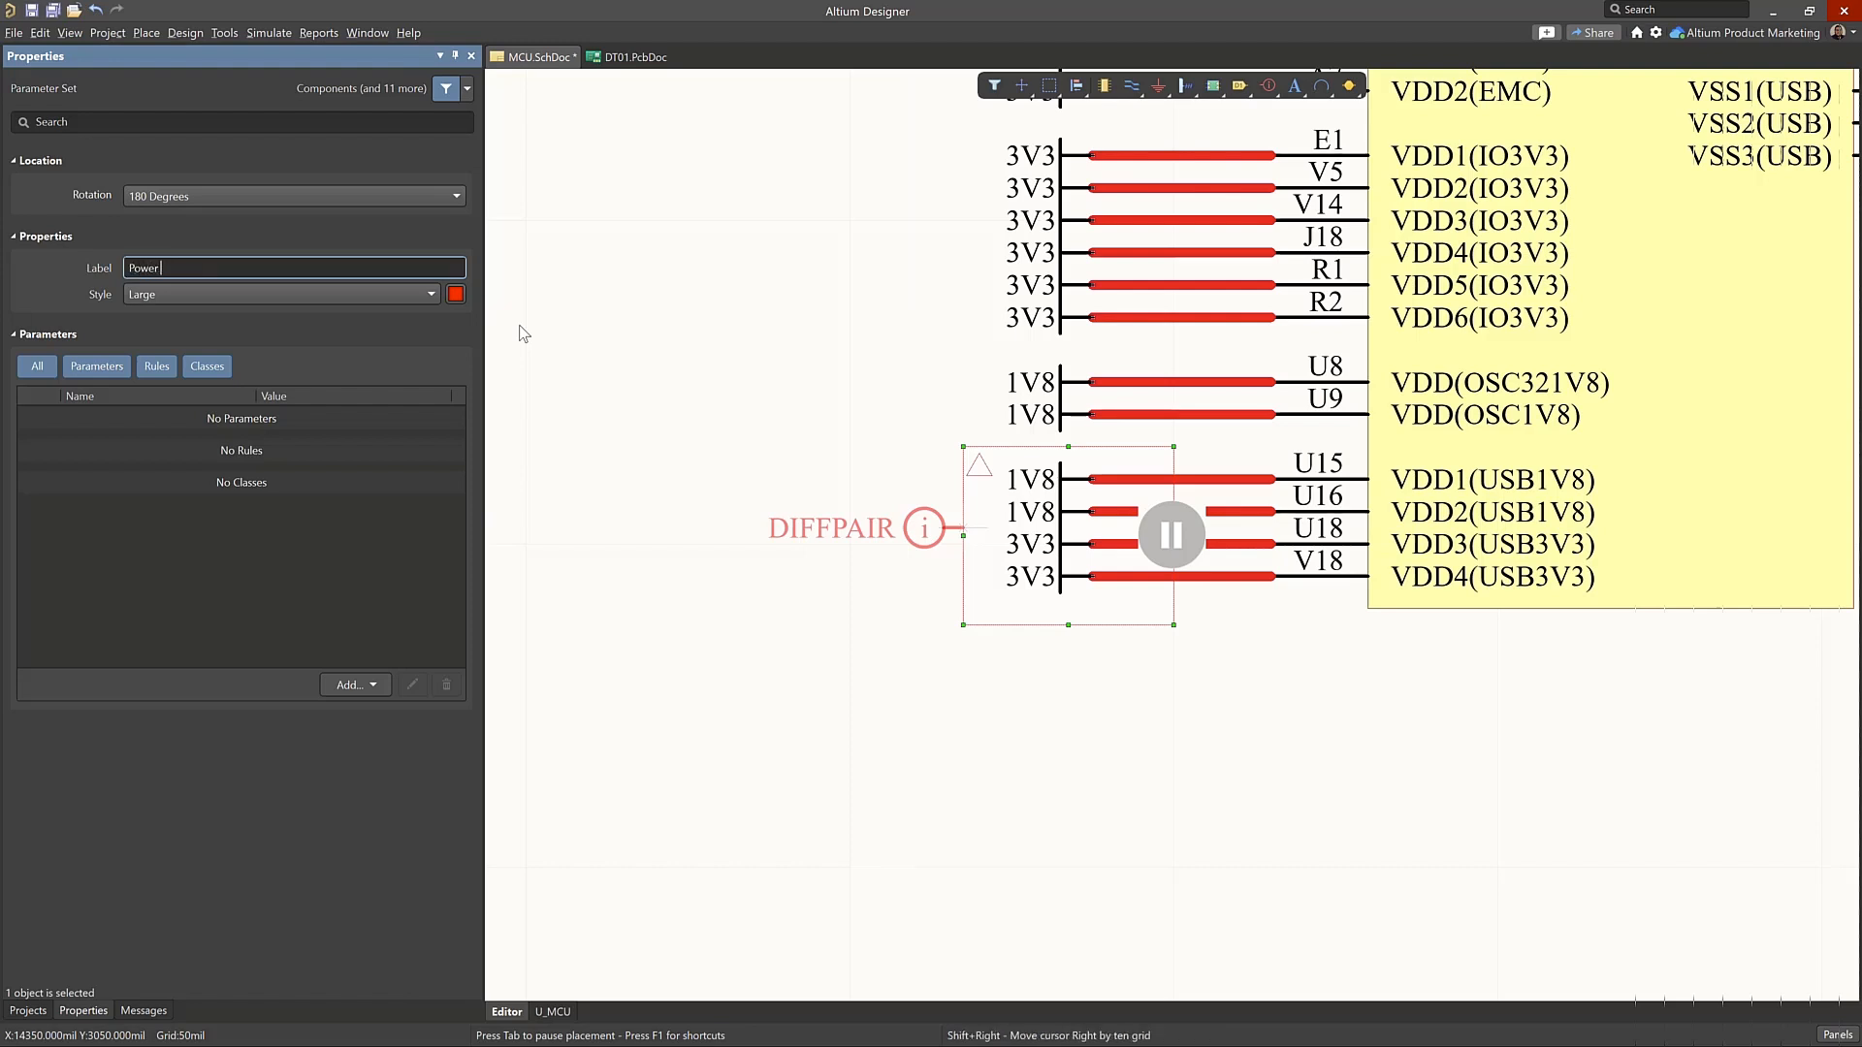
type(" Nets")
Add a net class named 1V8_3V3_Power to the Power Nets directive
left_click(347, 684)
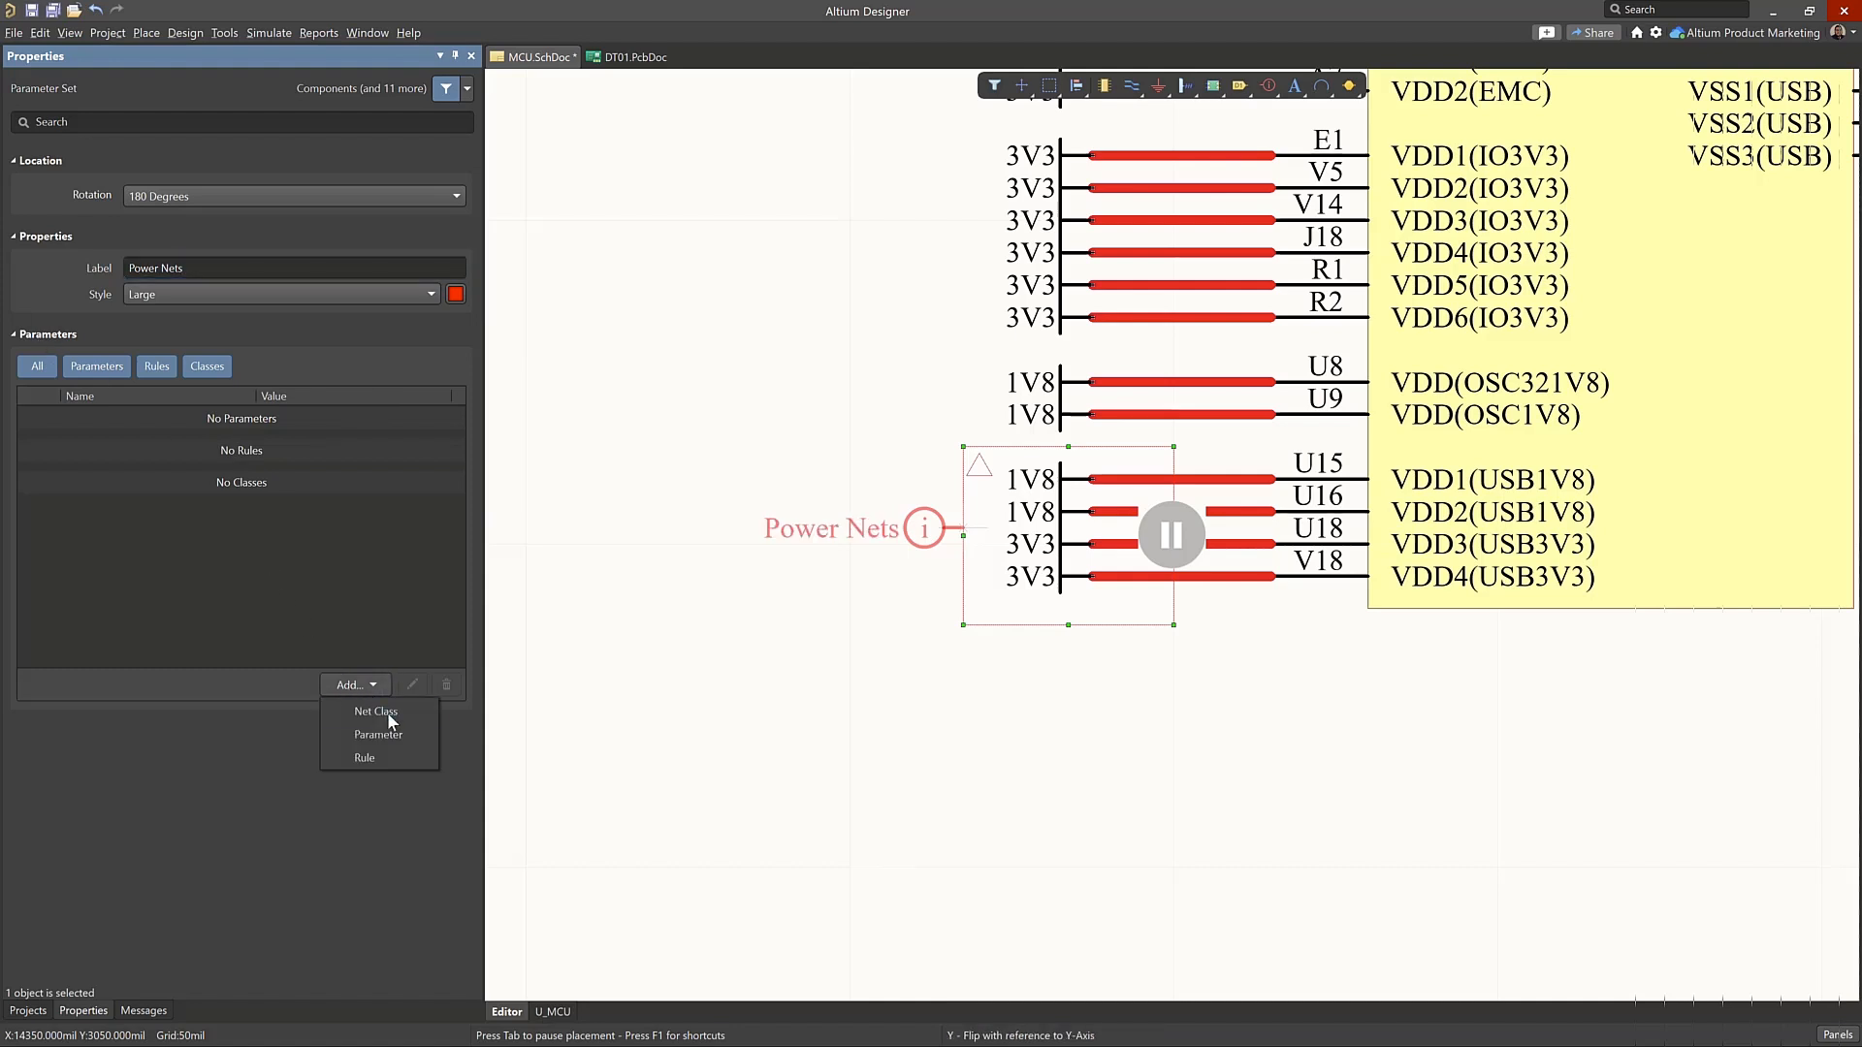
left_click(427, 714)
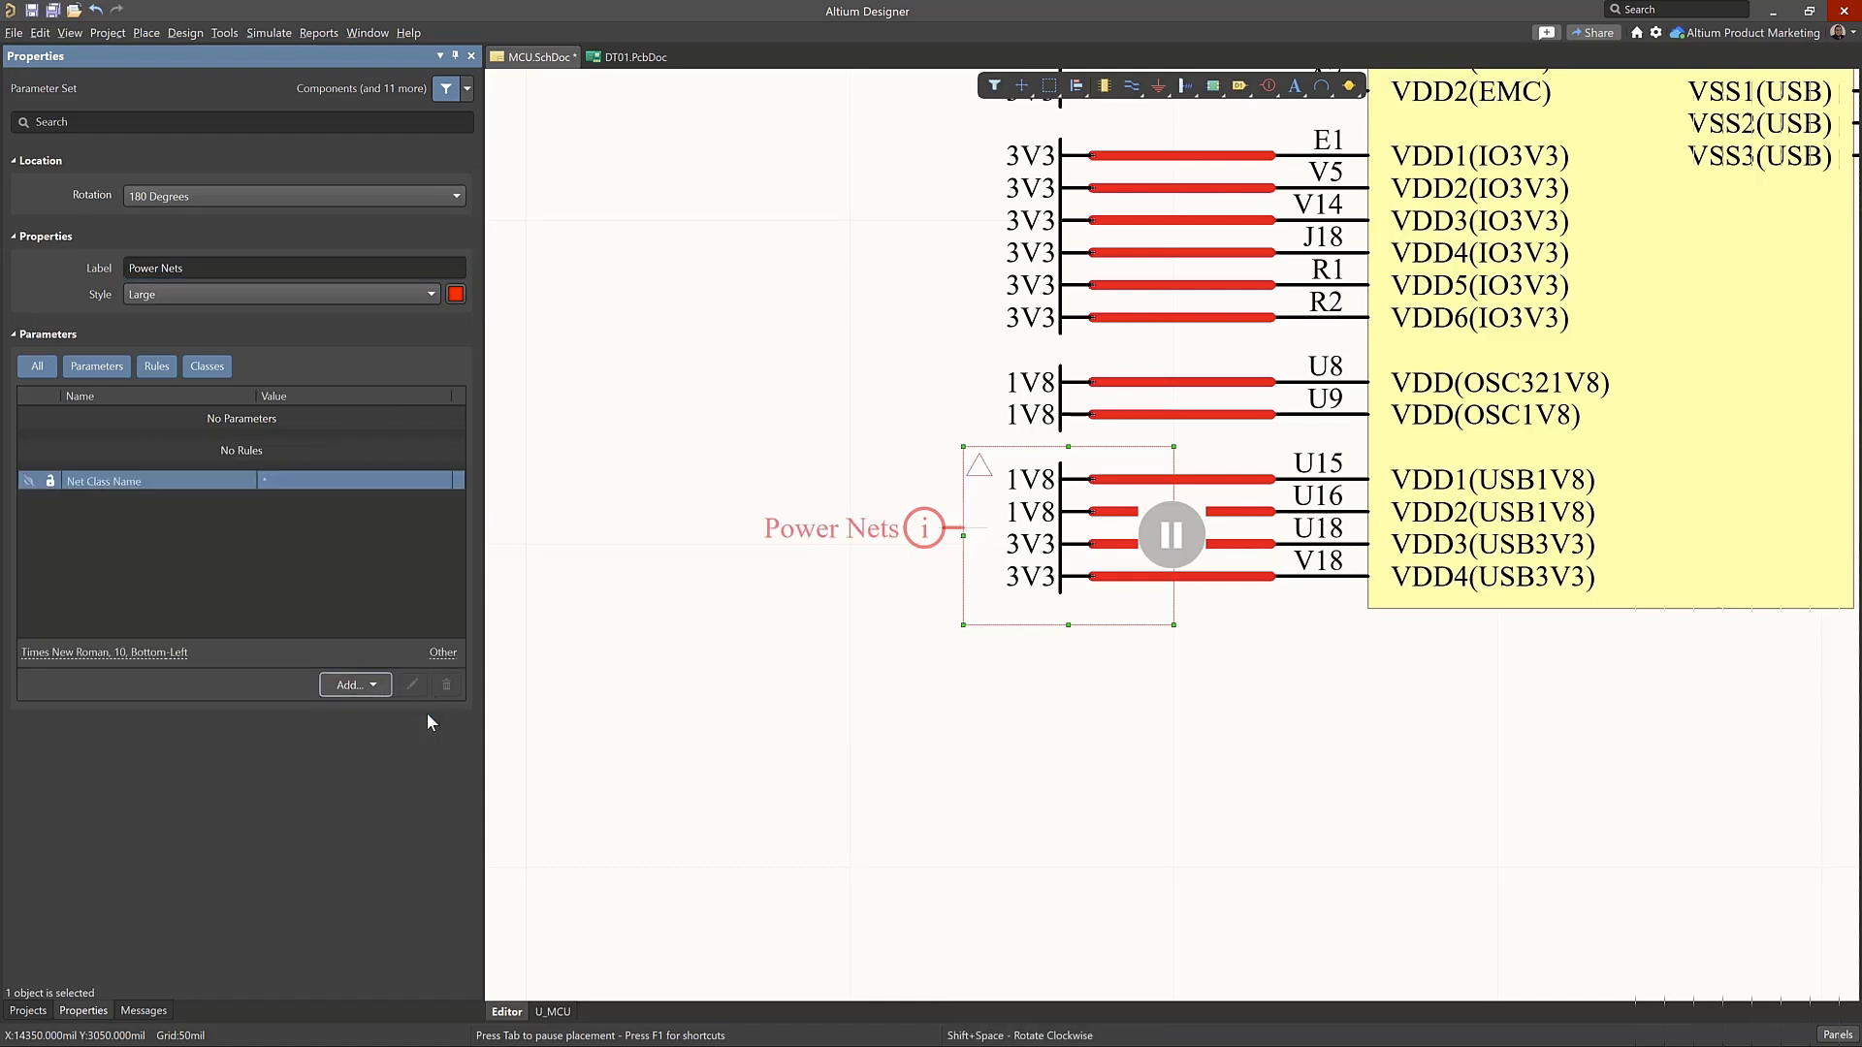
left_click(352, 479)
type("1")
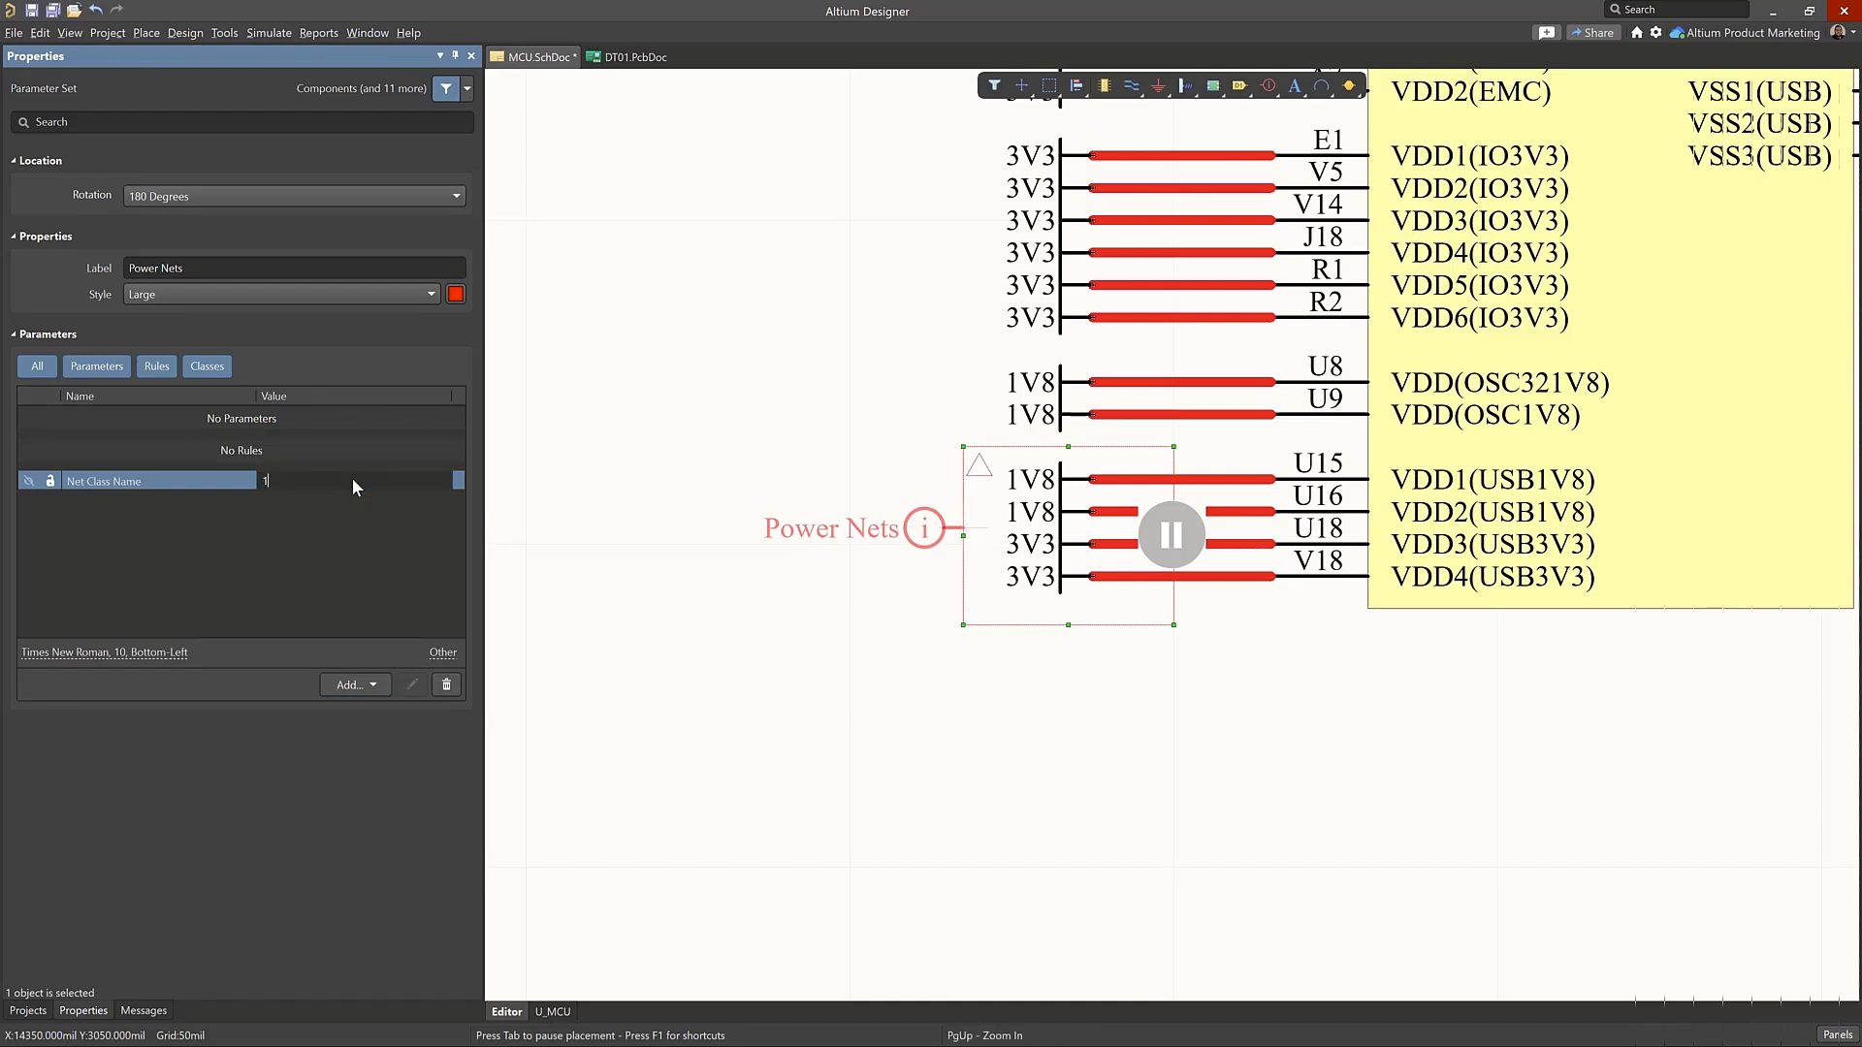
type("V*_3V3")
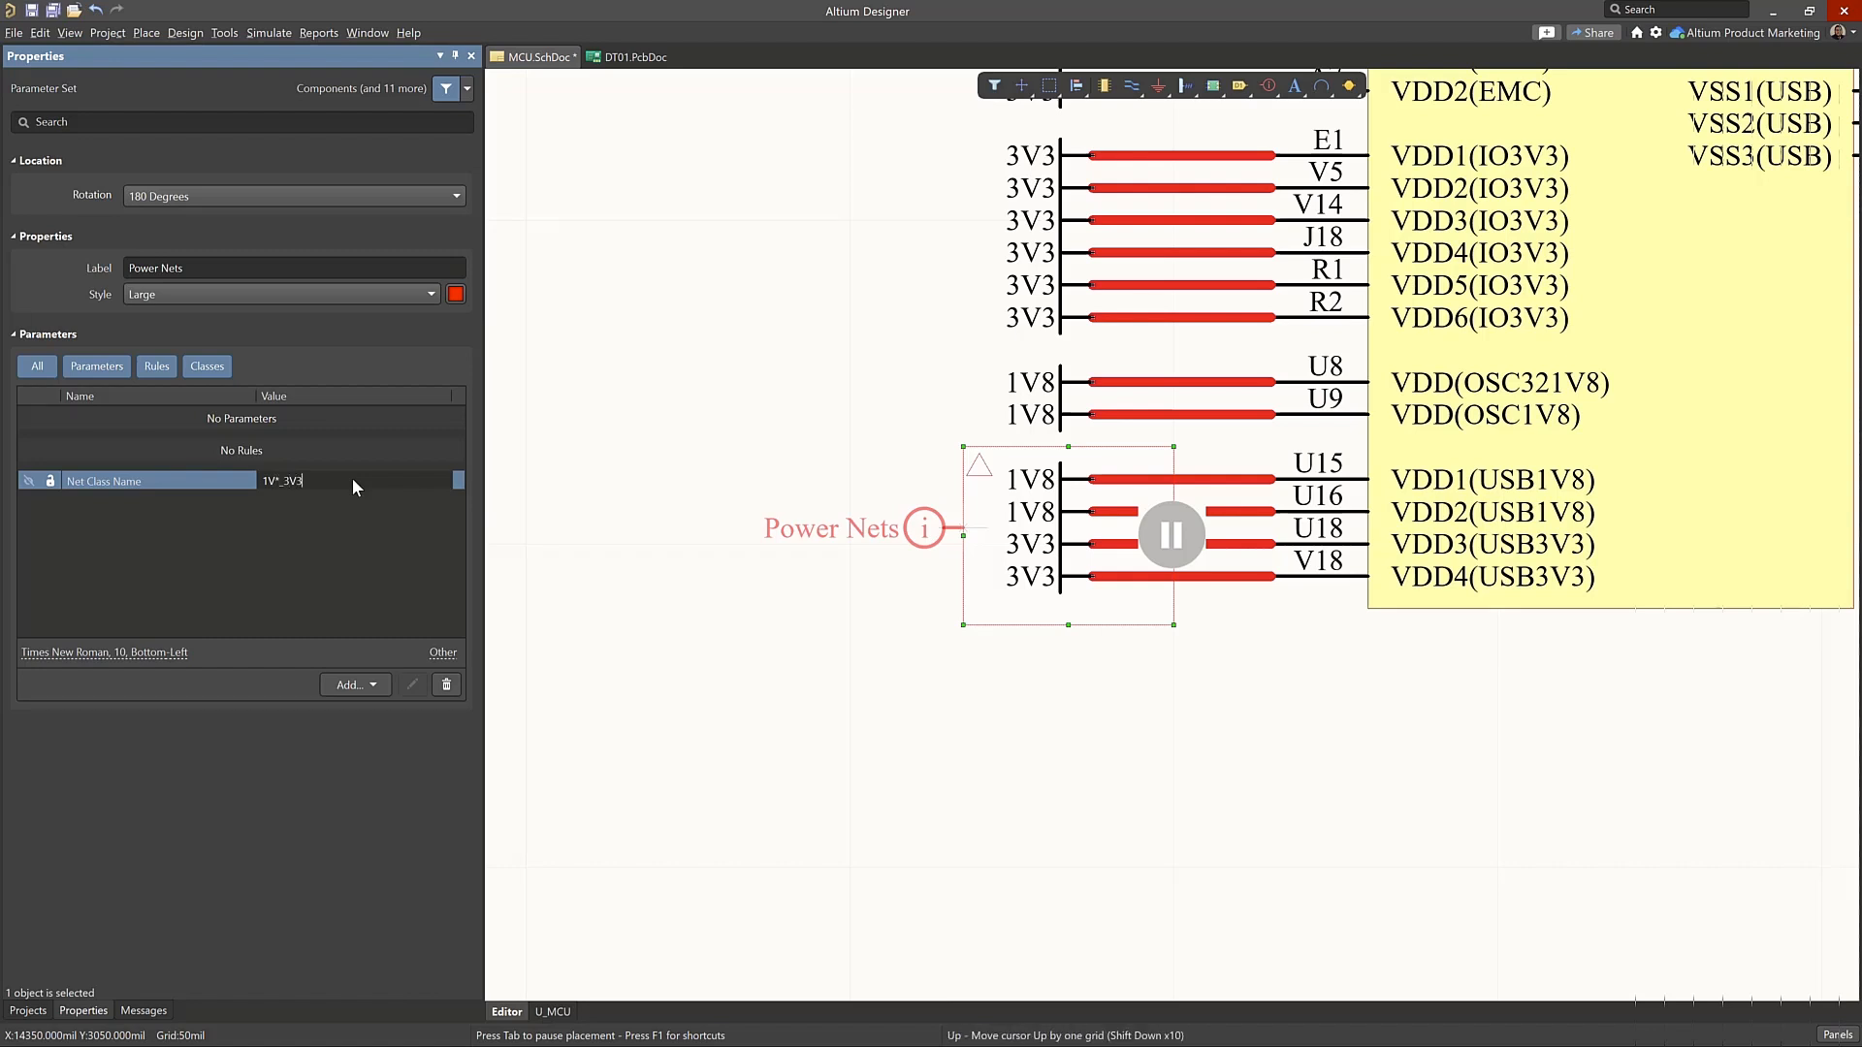
type("_Power")
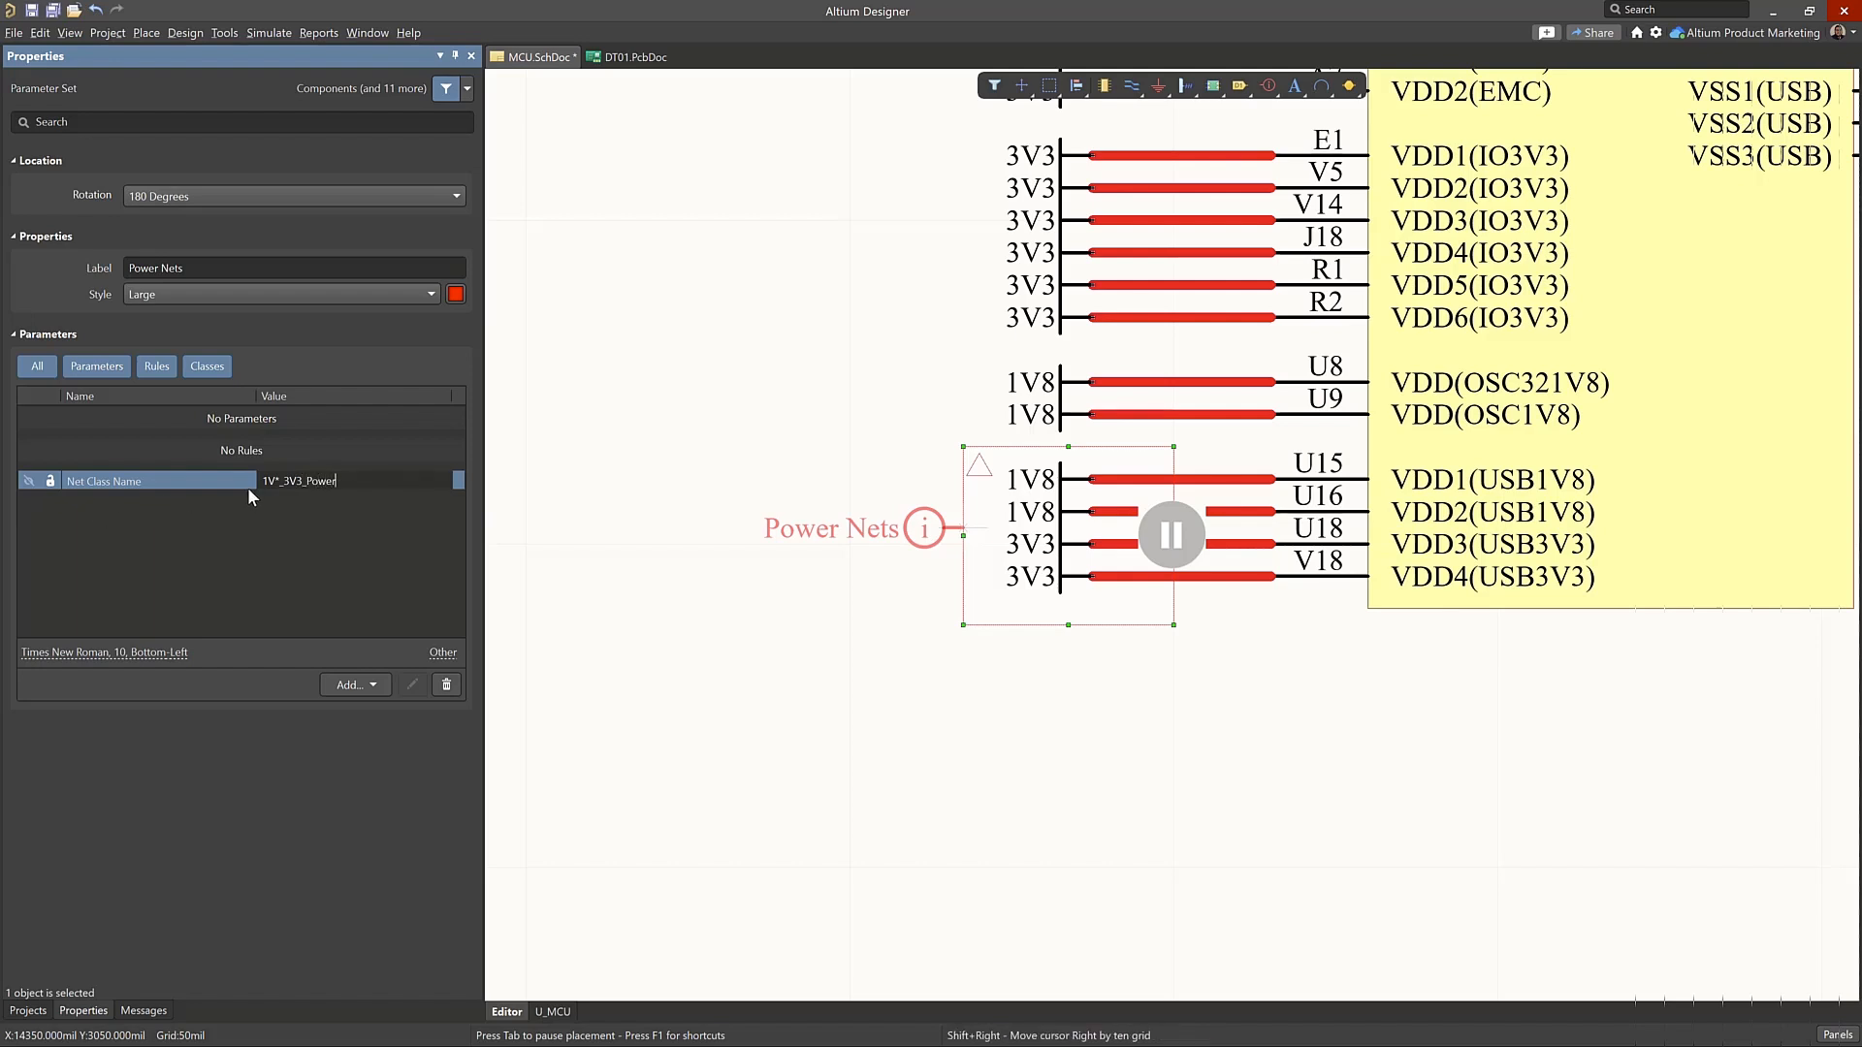
left_click(283, 480)
key("BackSpace")
type("8")
left_click(255, 520)
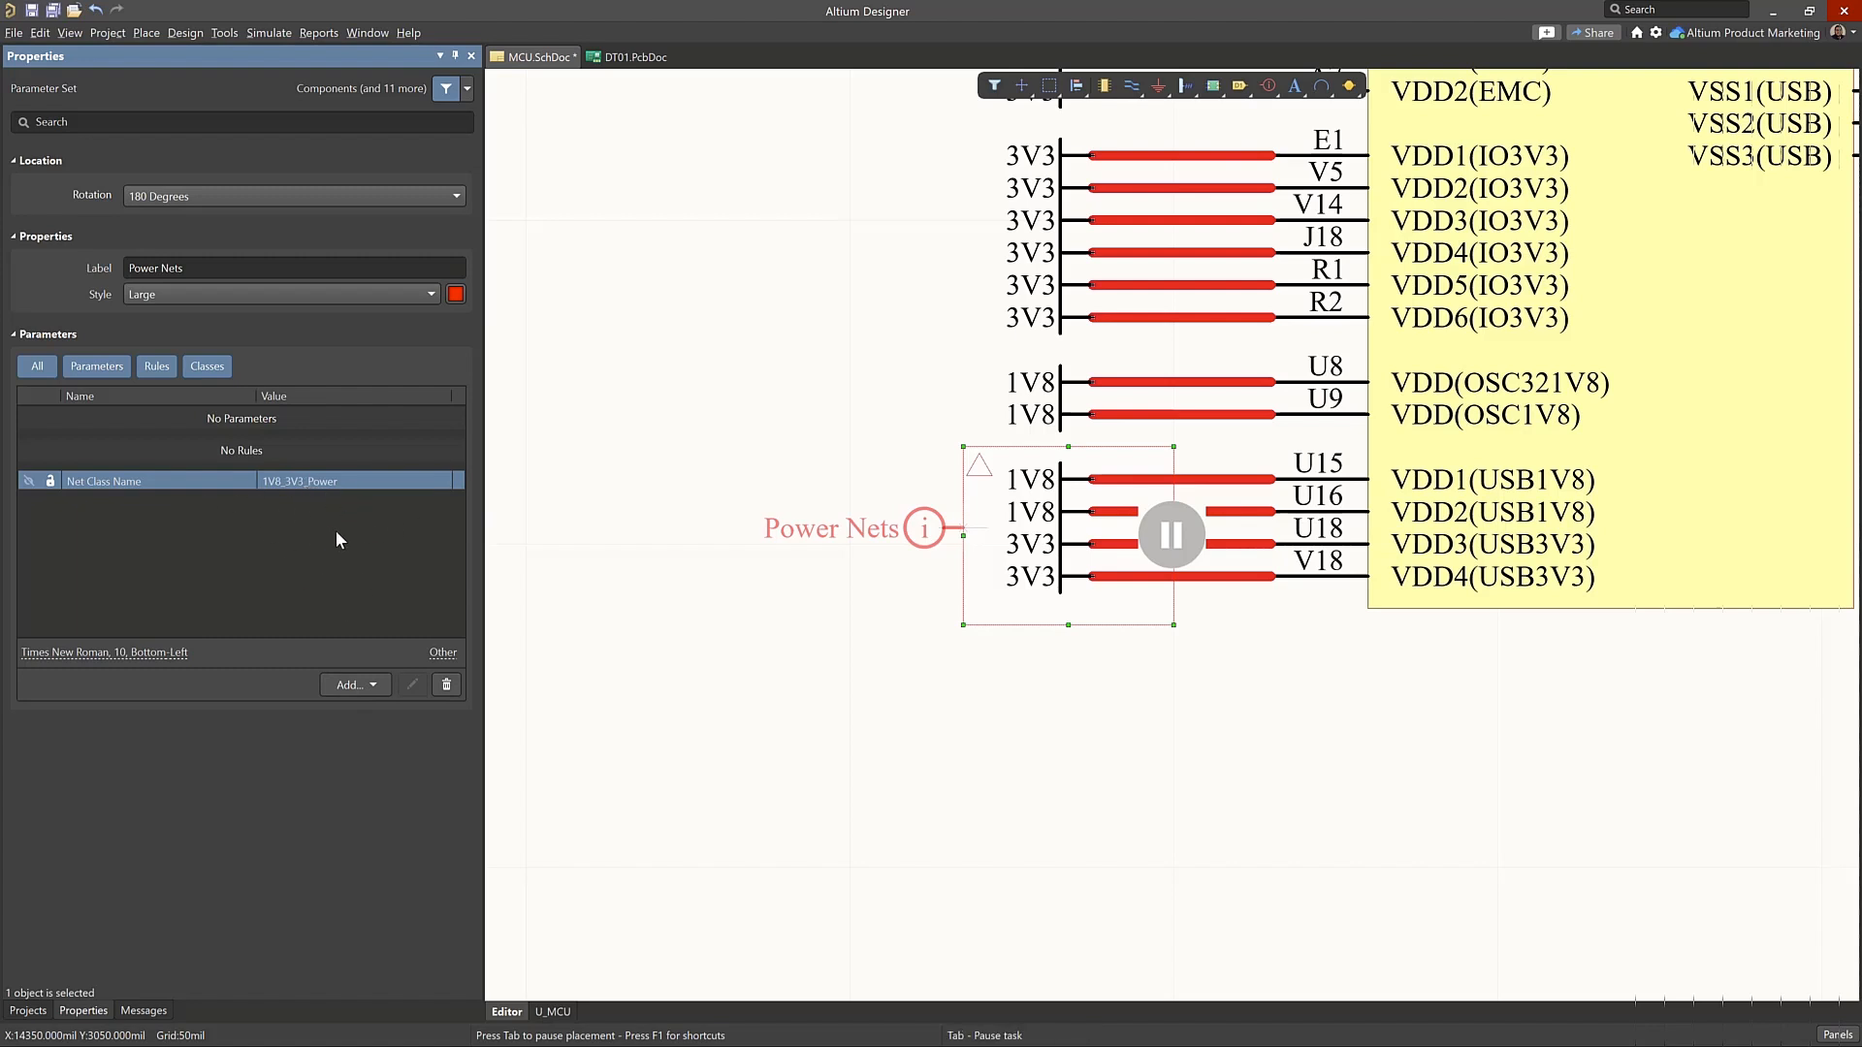
Add a Width Constraint rule to the Power Nets directive and load the layer stack from DT01.PcbDoc
left_click(373, 687)
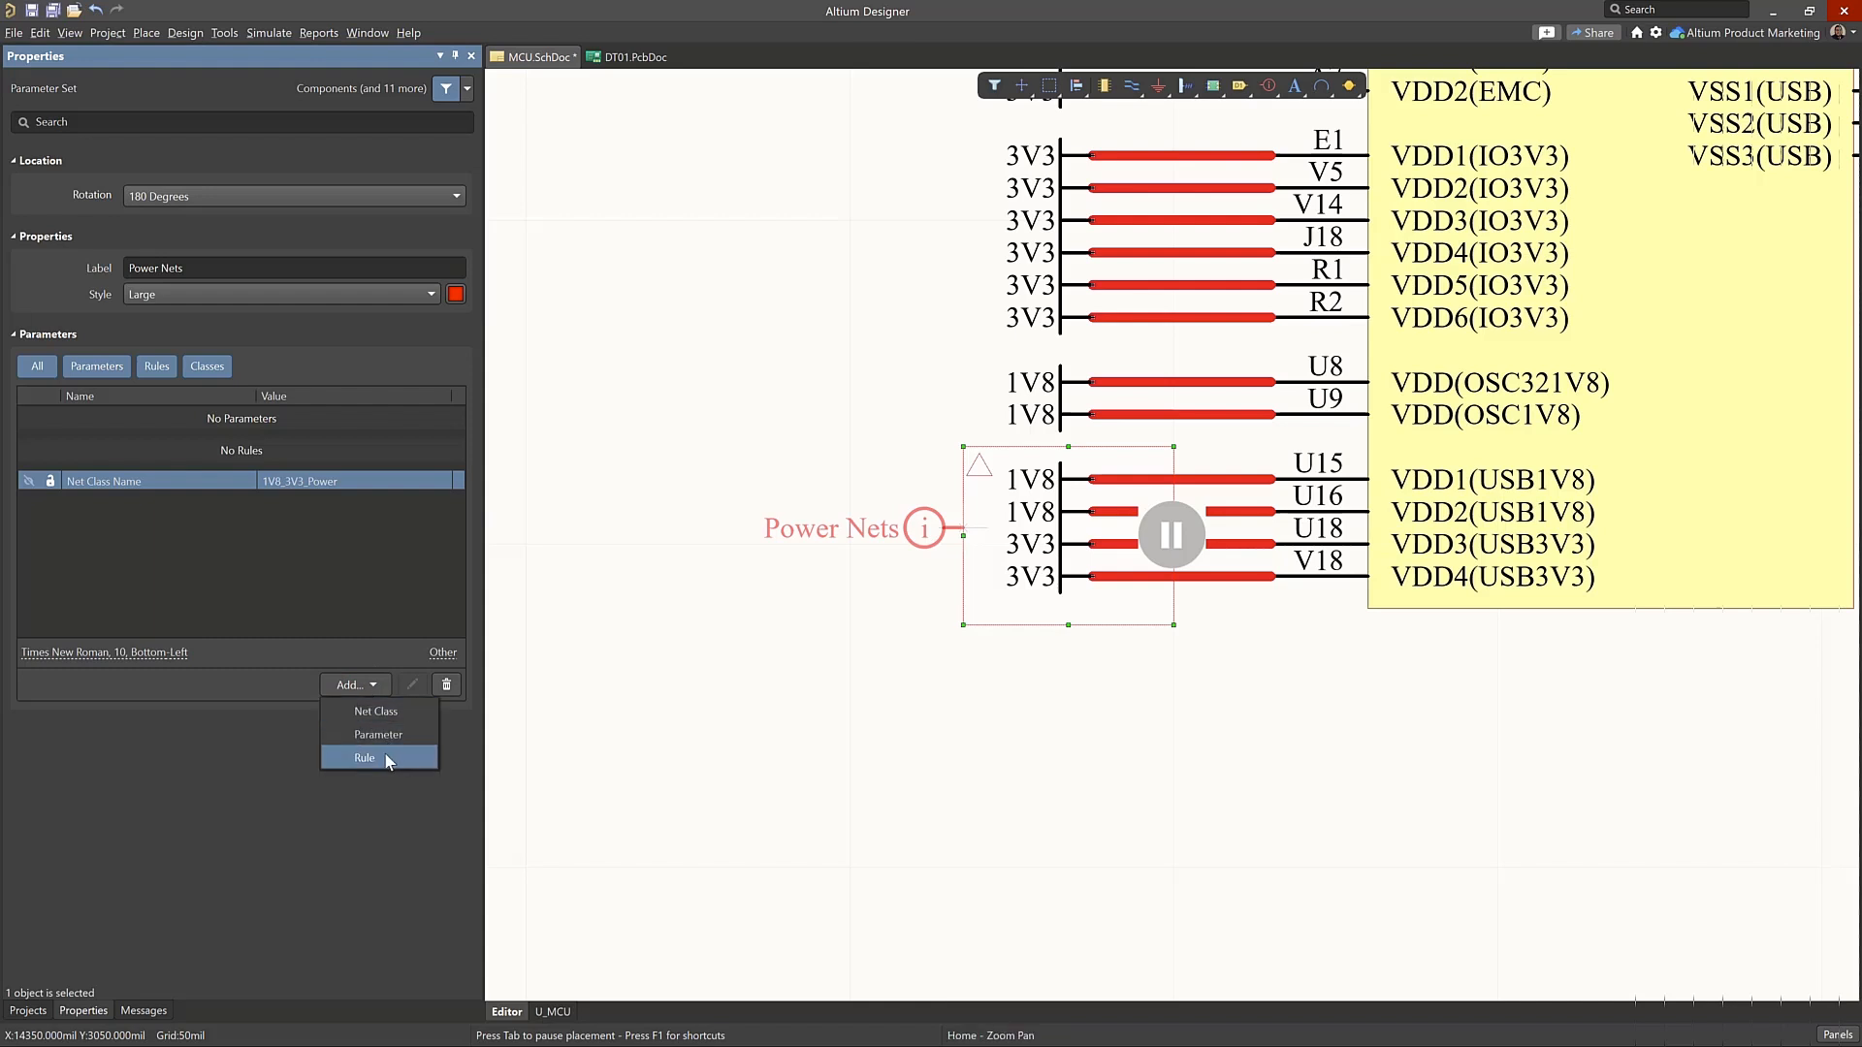
left_click(367, 757)
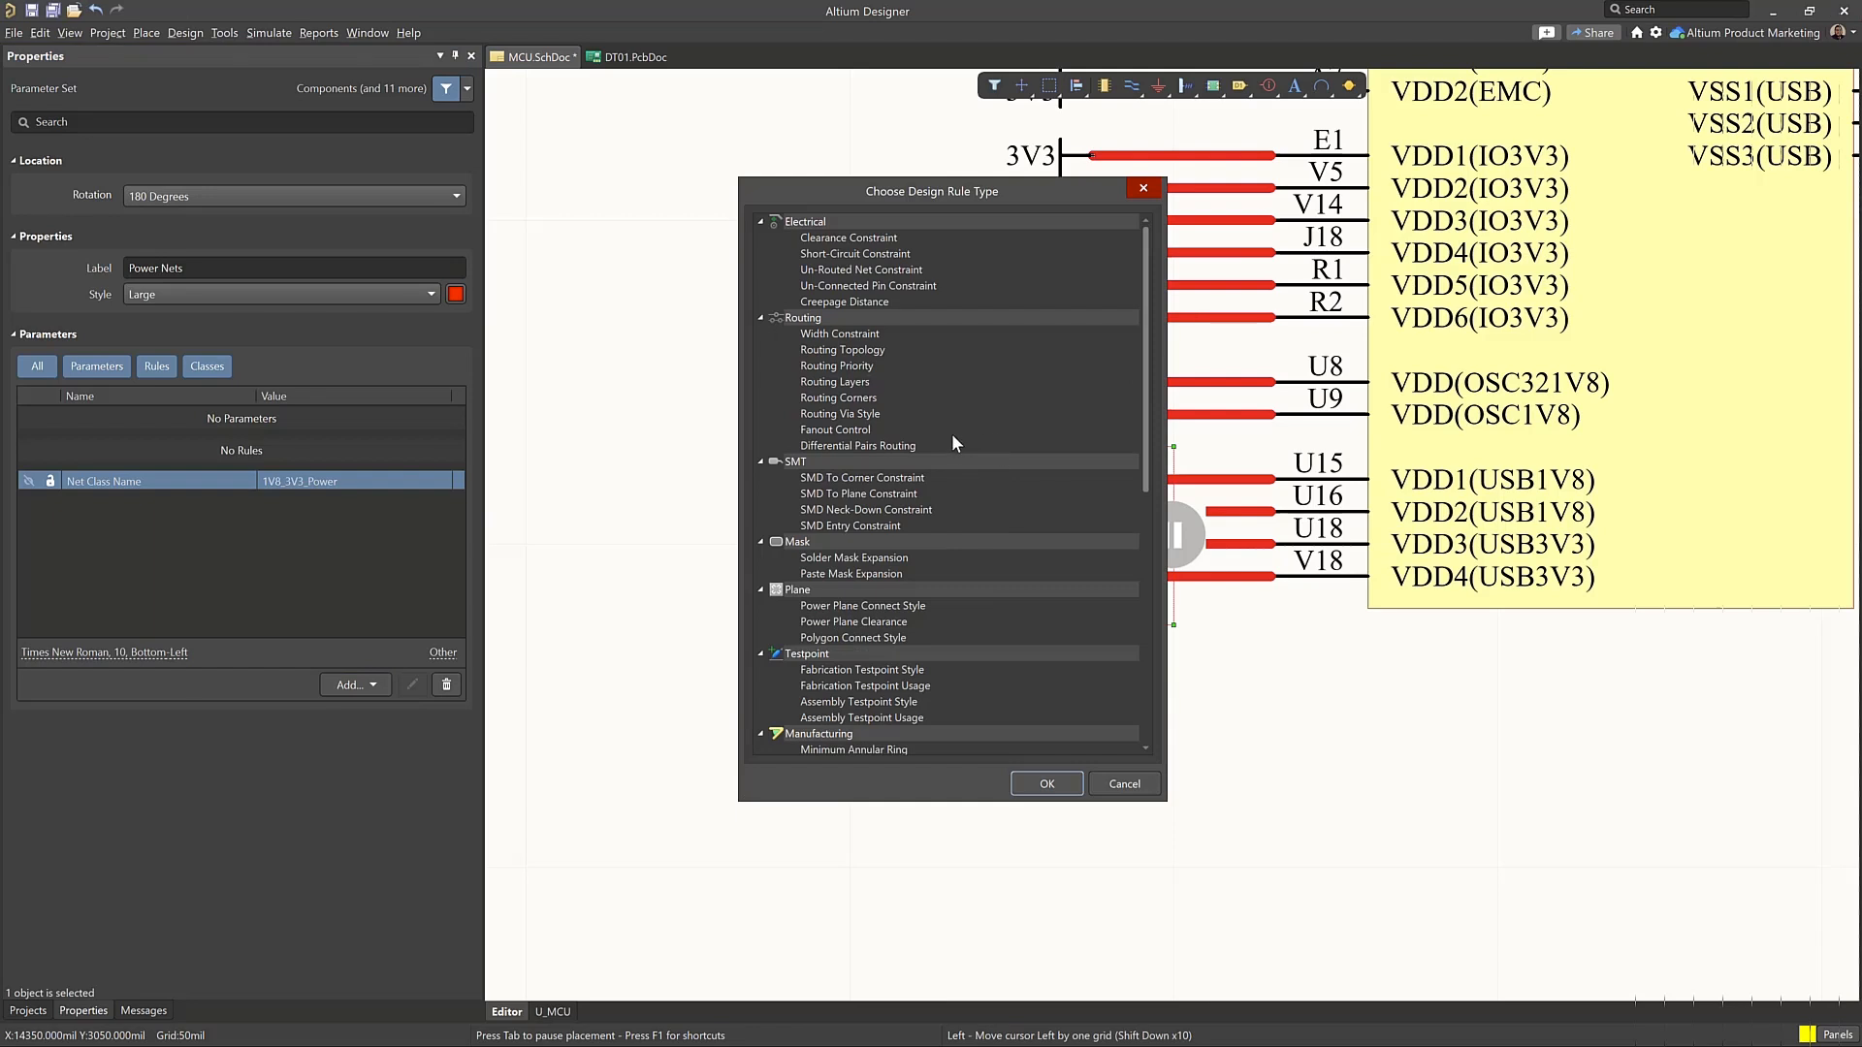
left_click(888, 333)
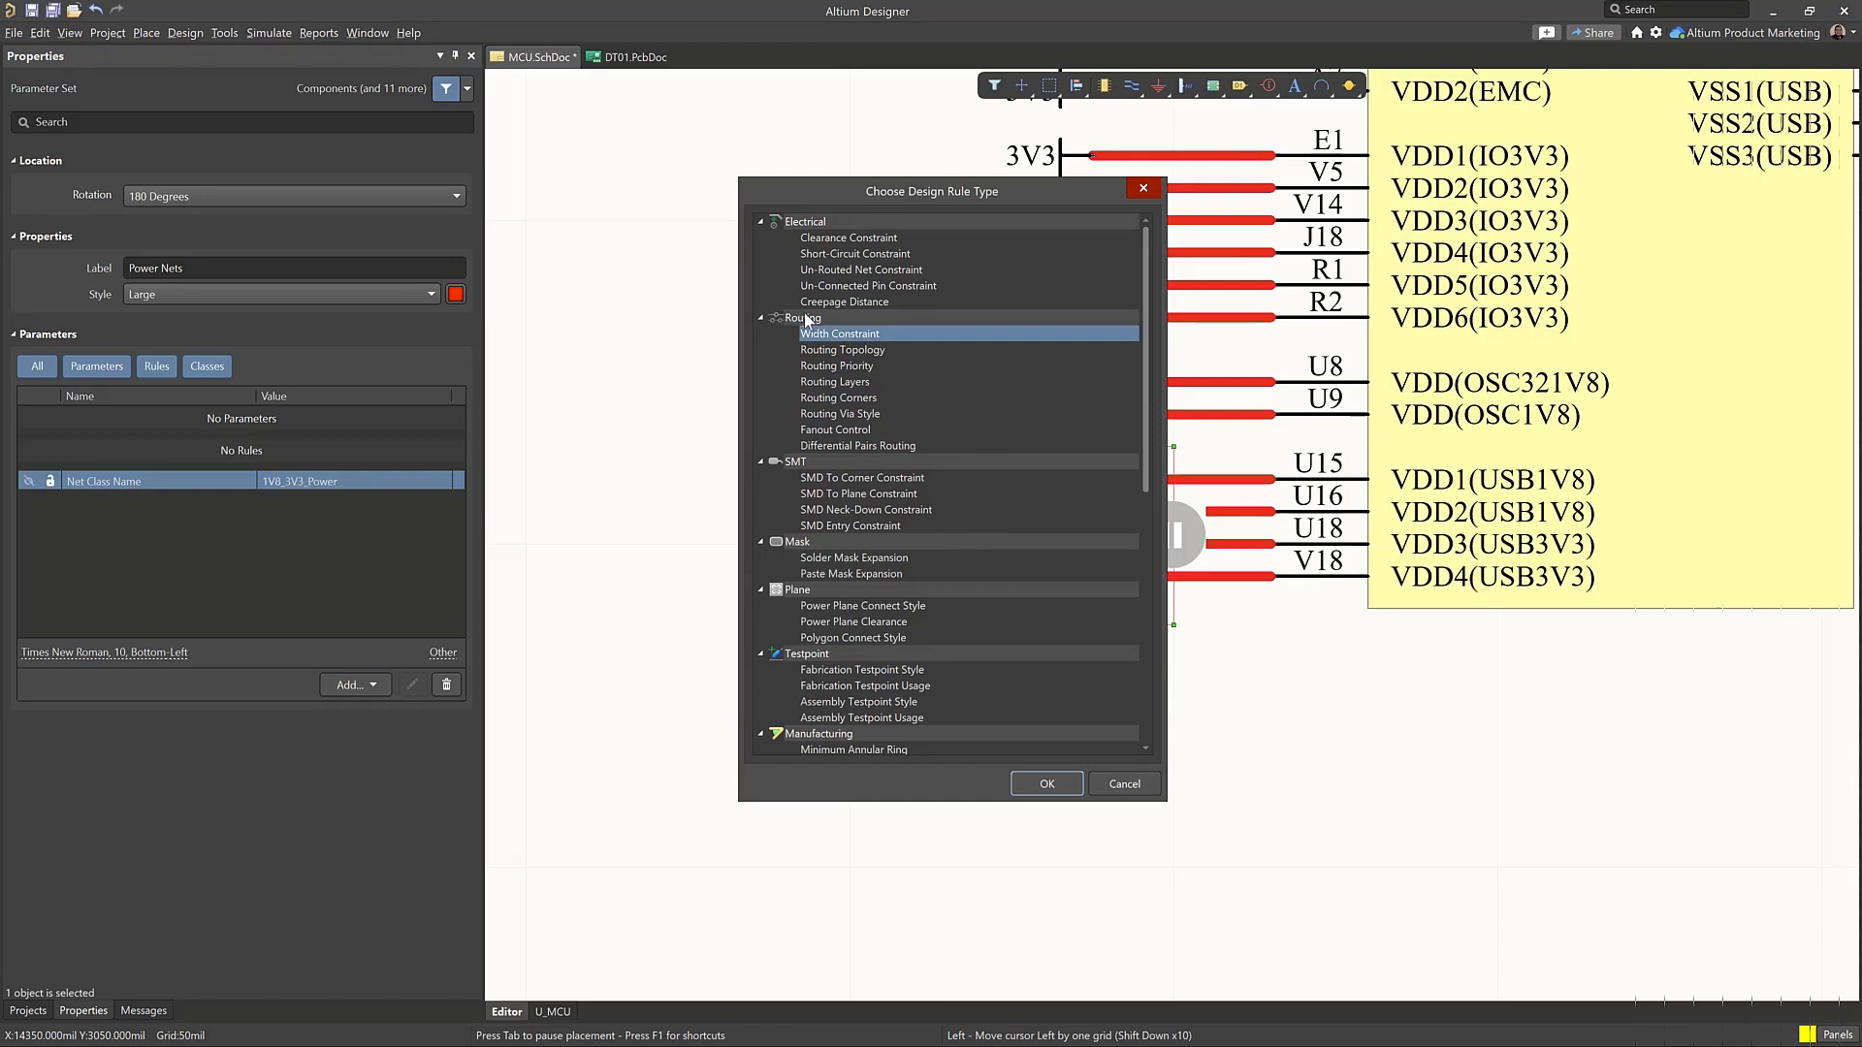
left_click(1018, 790)
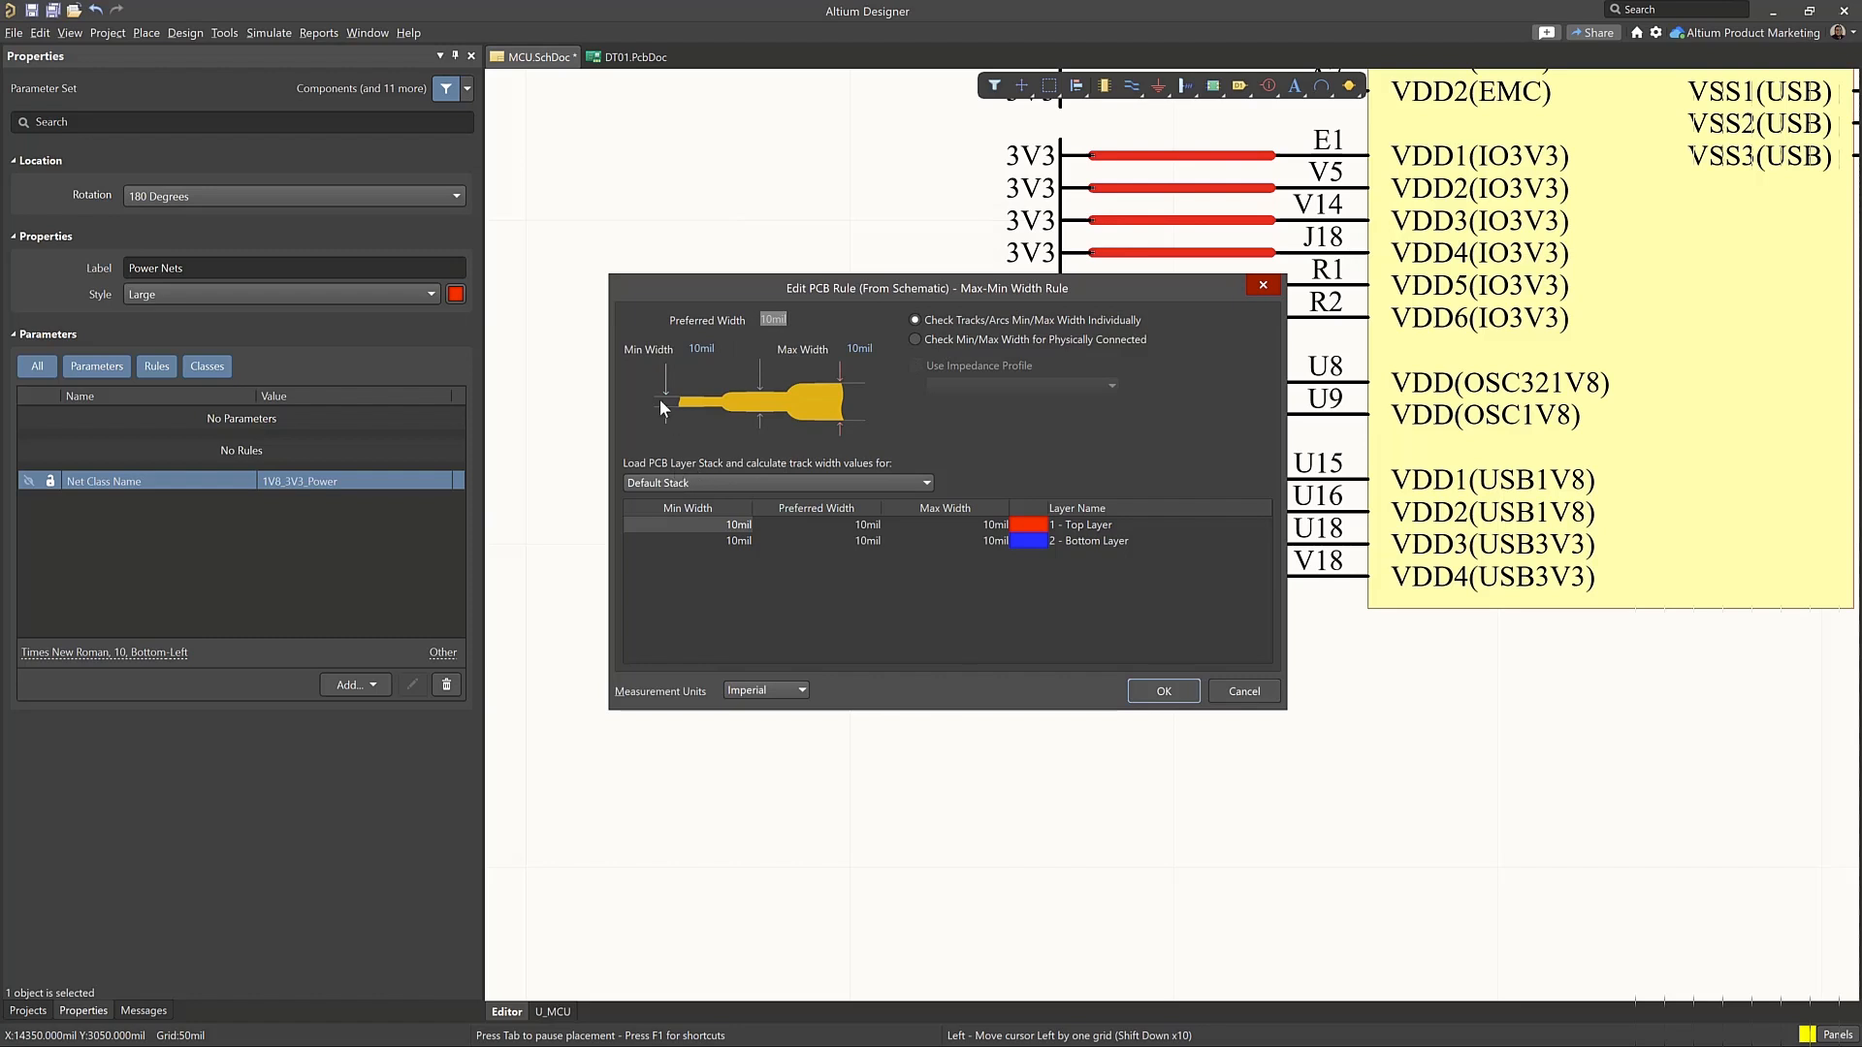
left_click(762, 482)
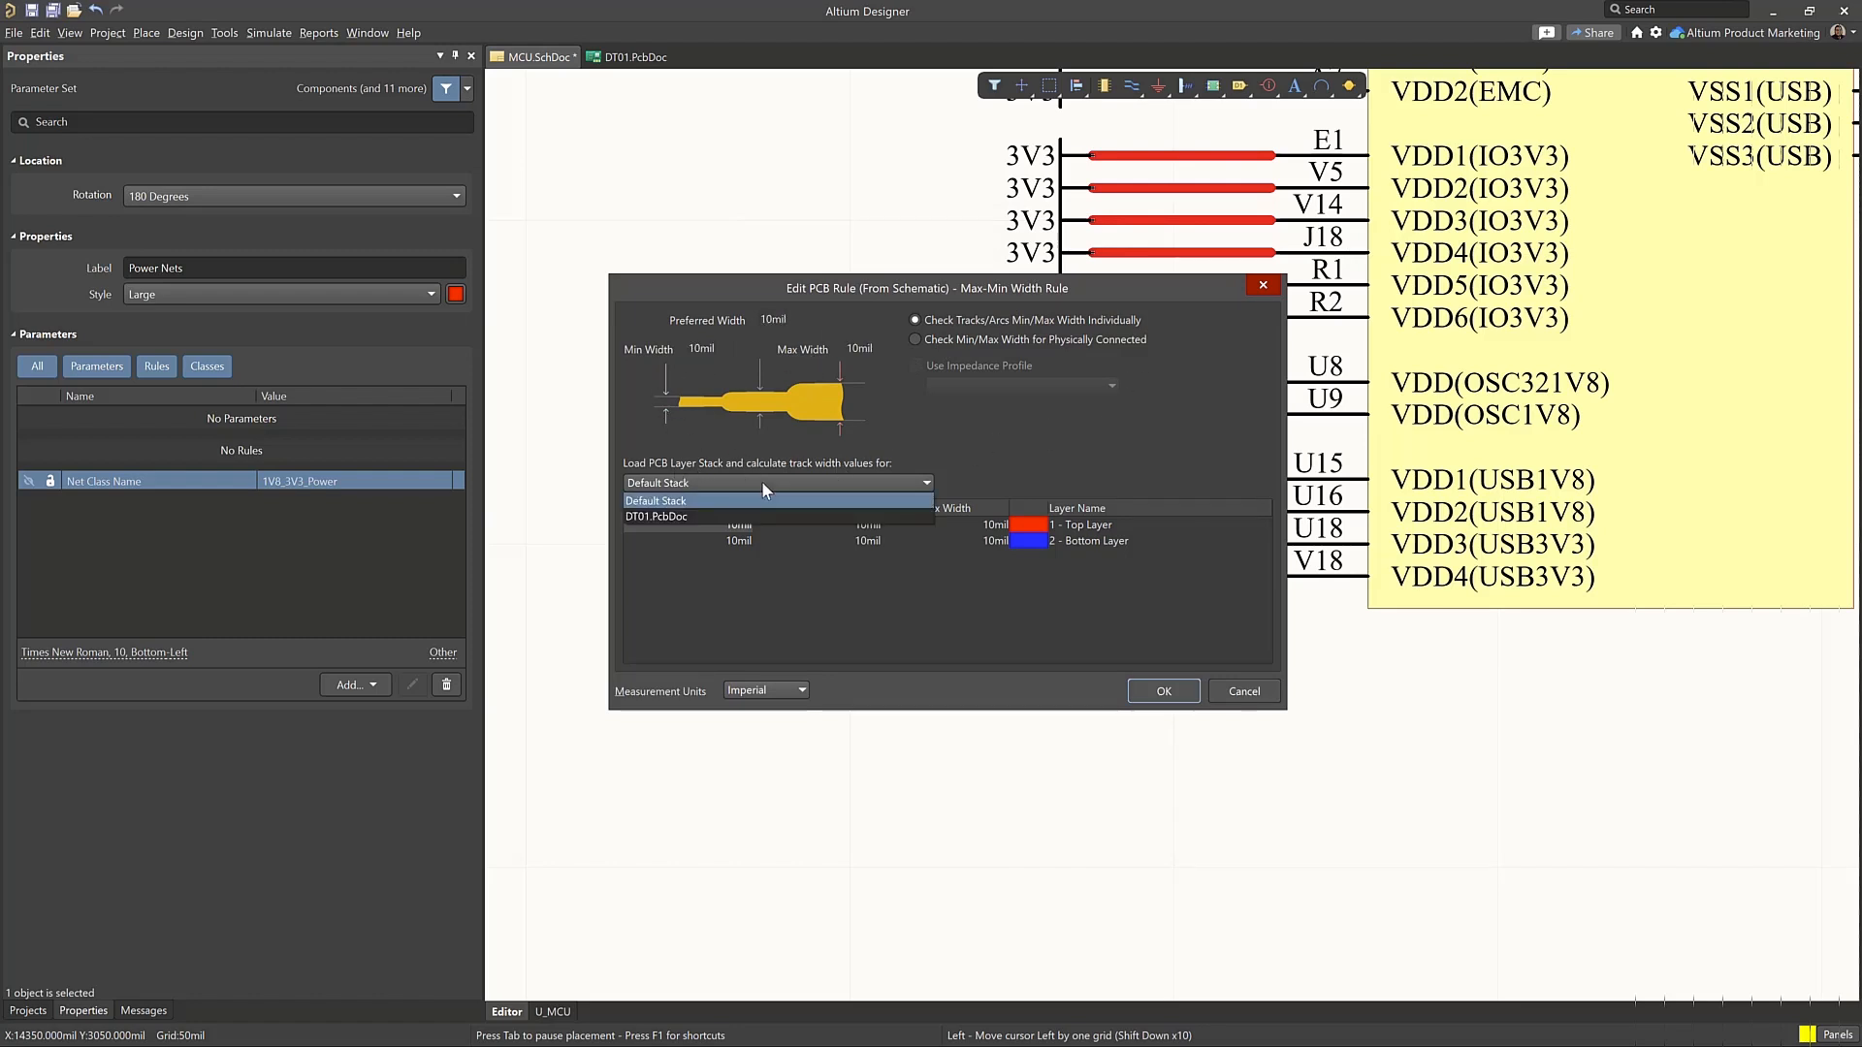
left_click(688, 517)
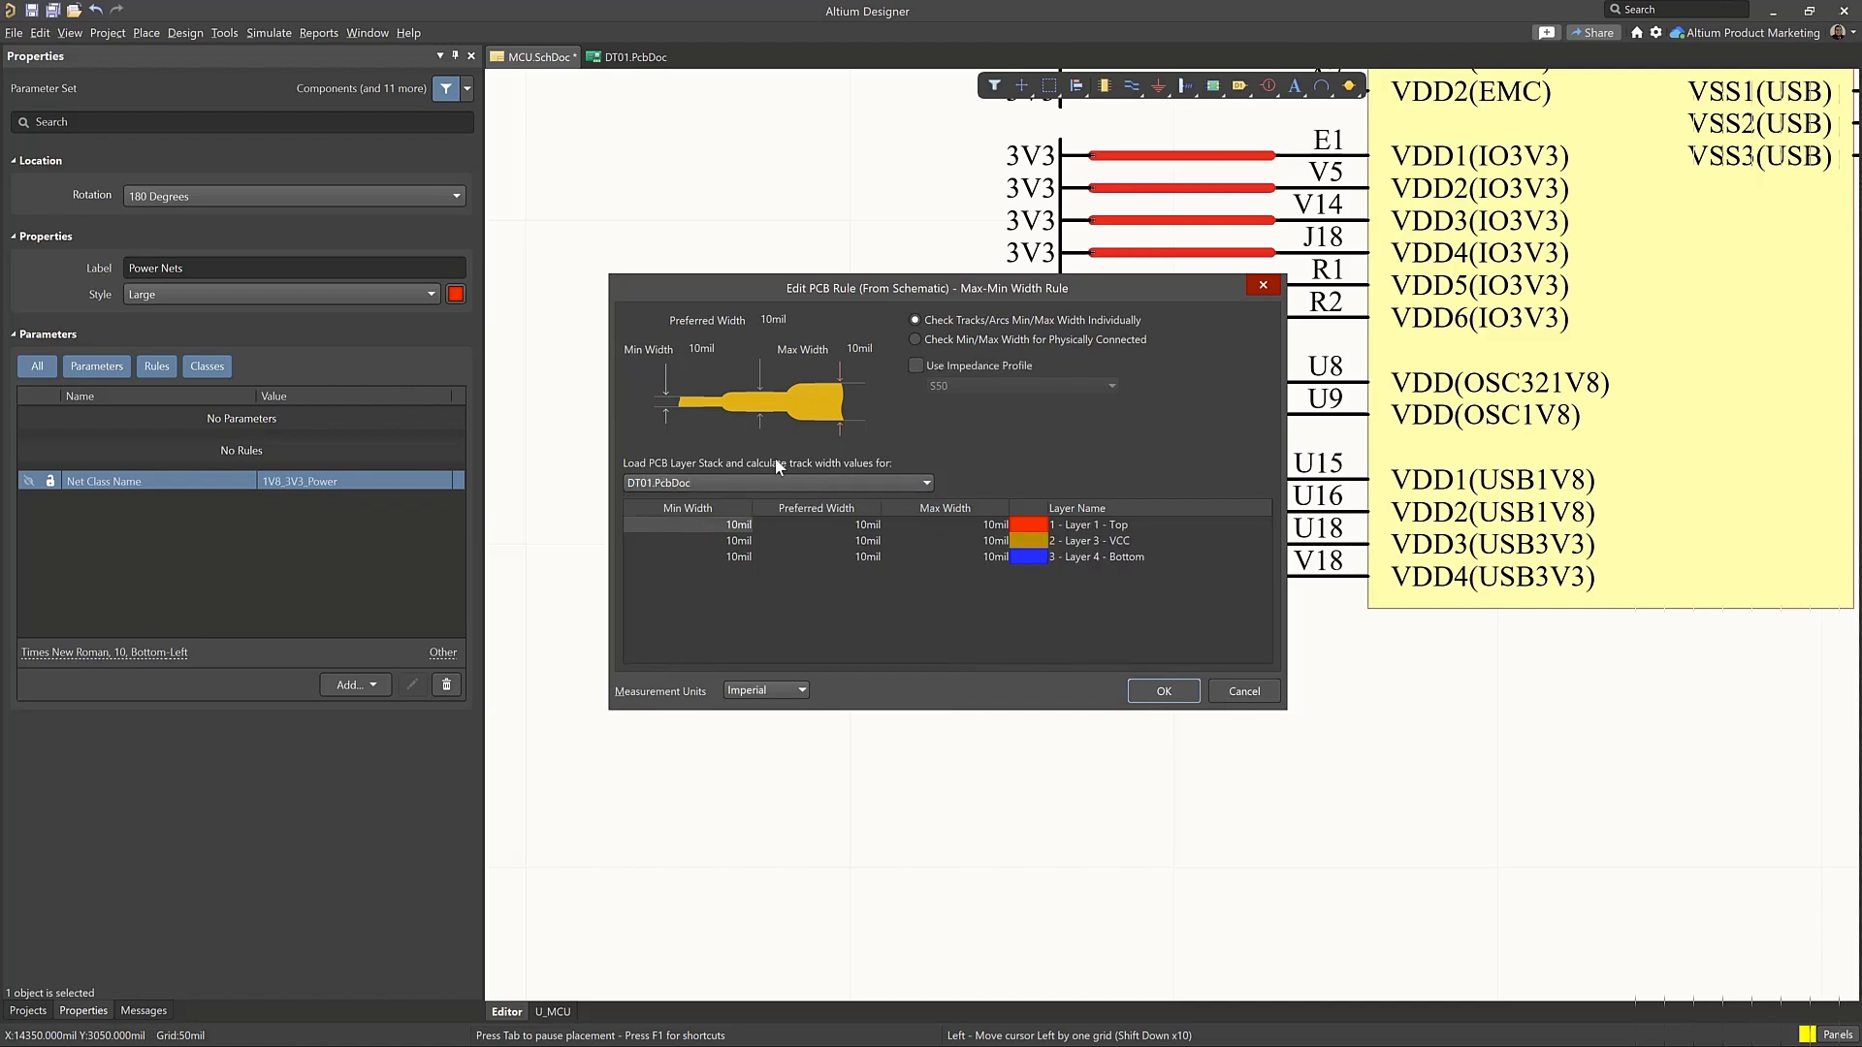
Try the S50 impedance profile for the width rule
left_click(1004, 366)
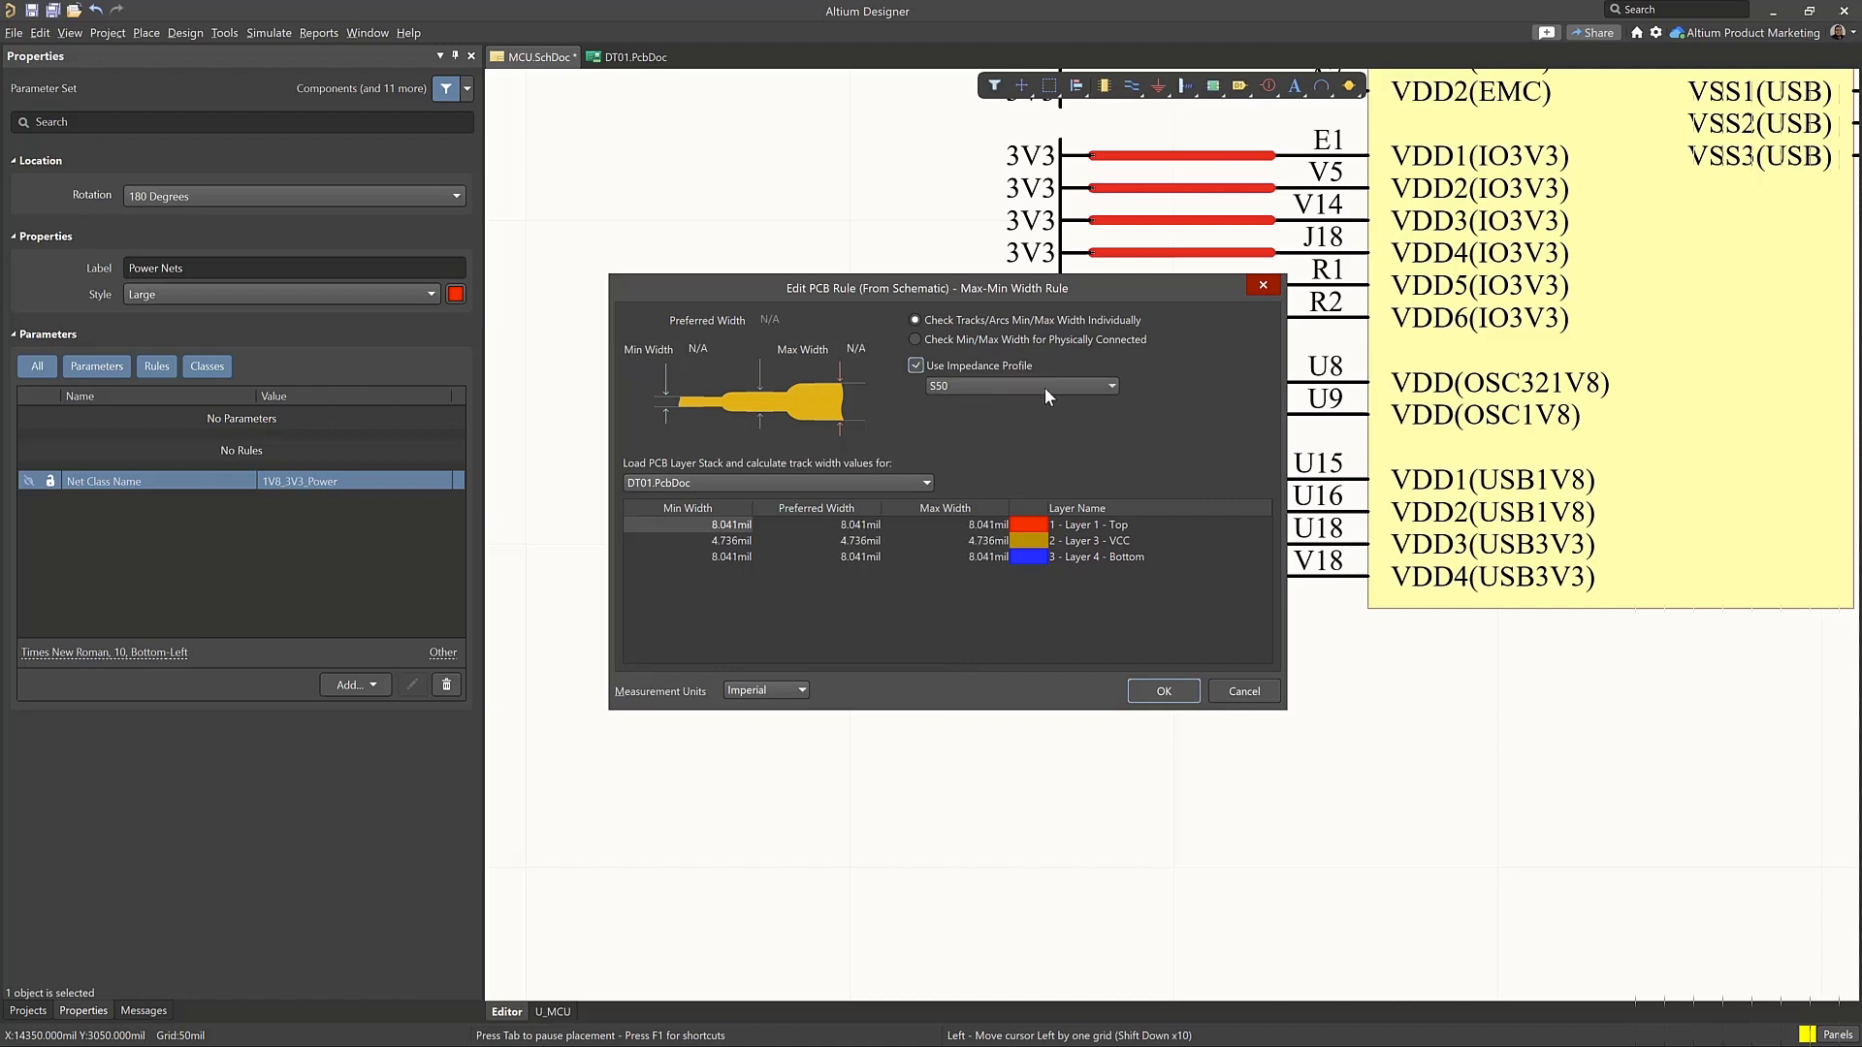
left_click(960, 386)
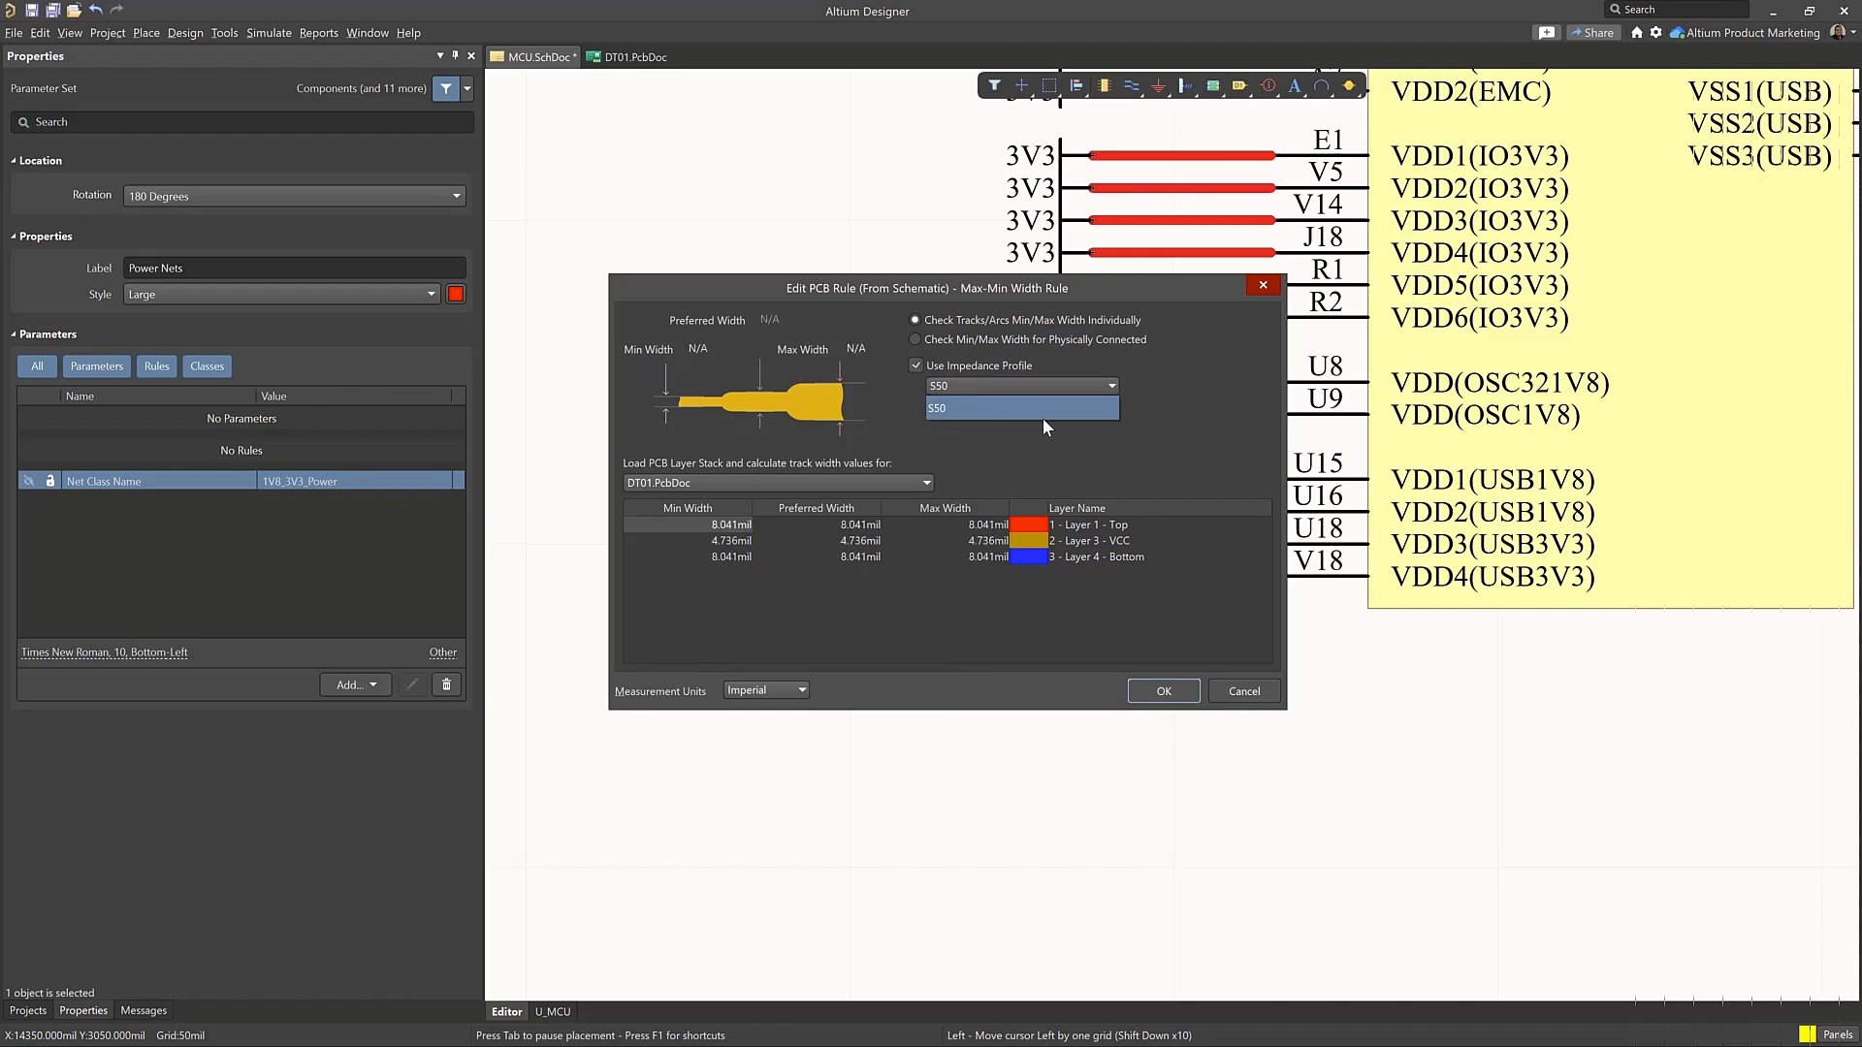
left_click(915, 367)
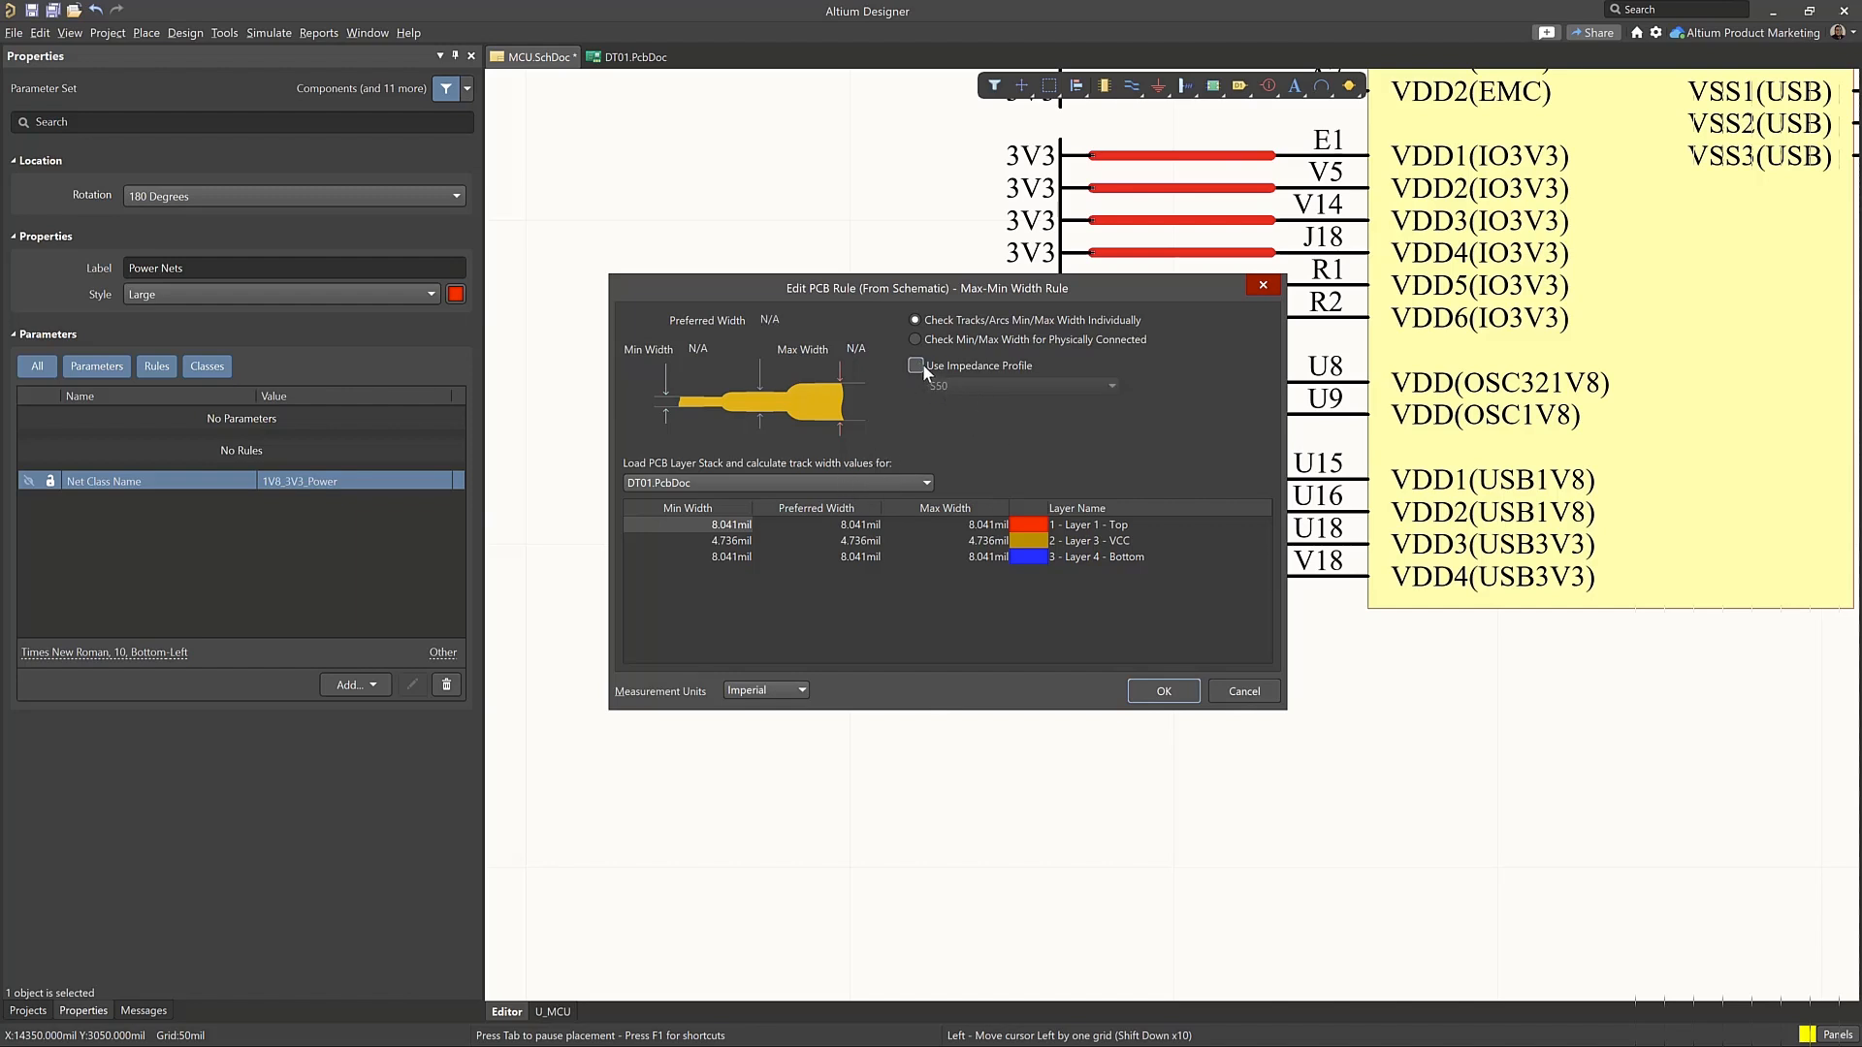
left_click(917, 364)
left_click(985, 386)
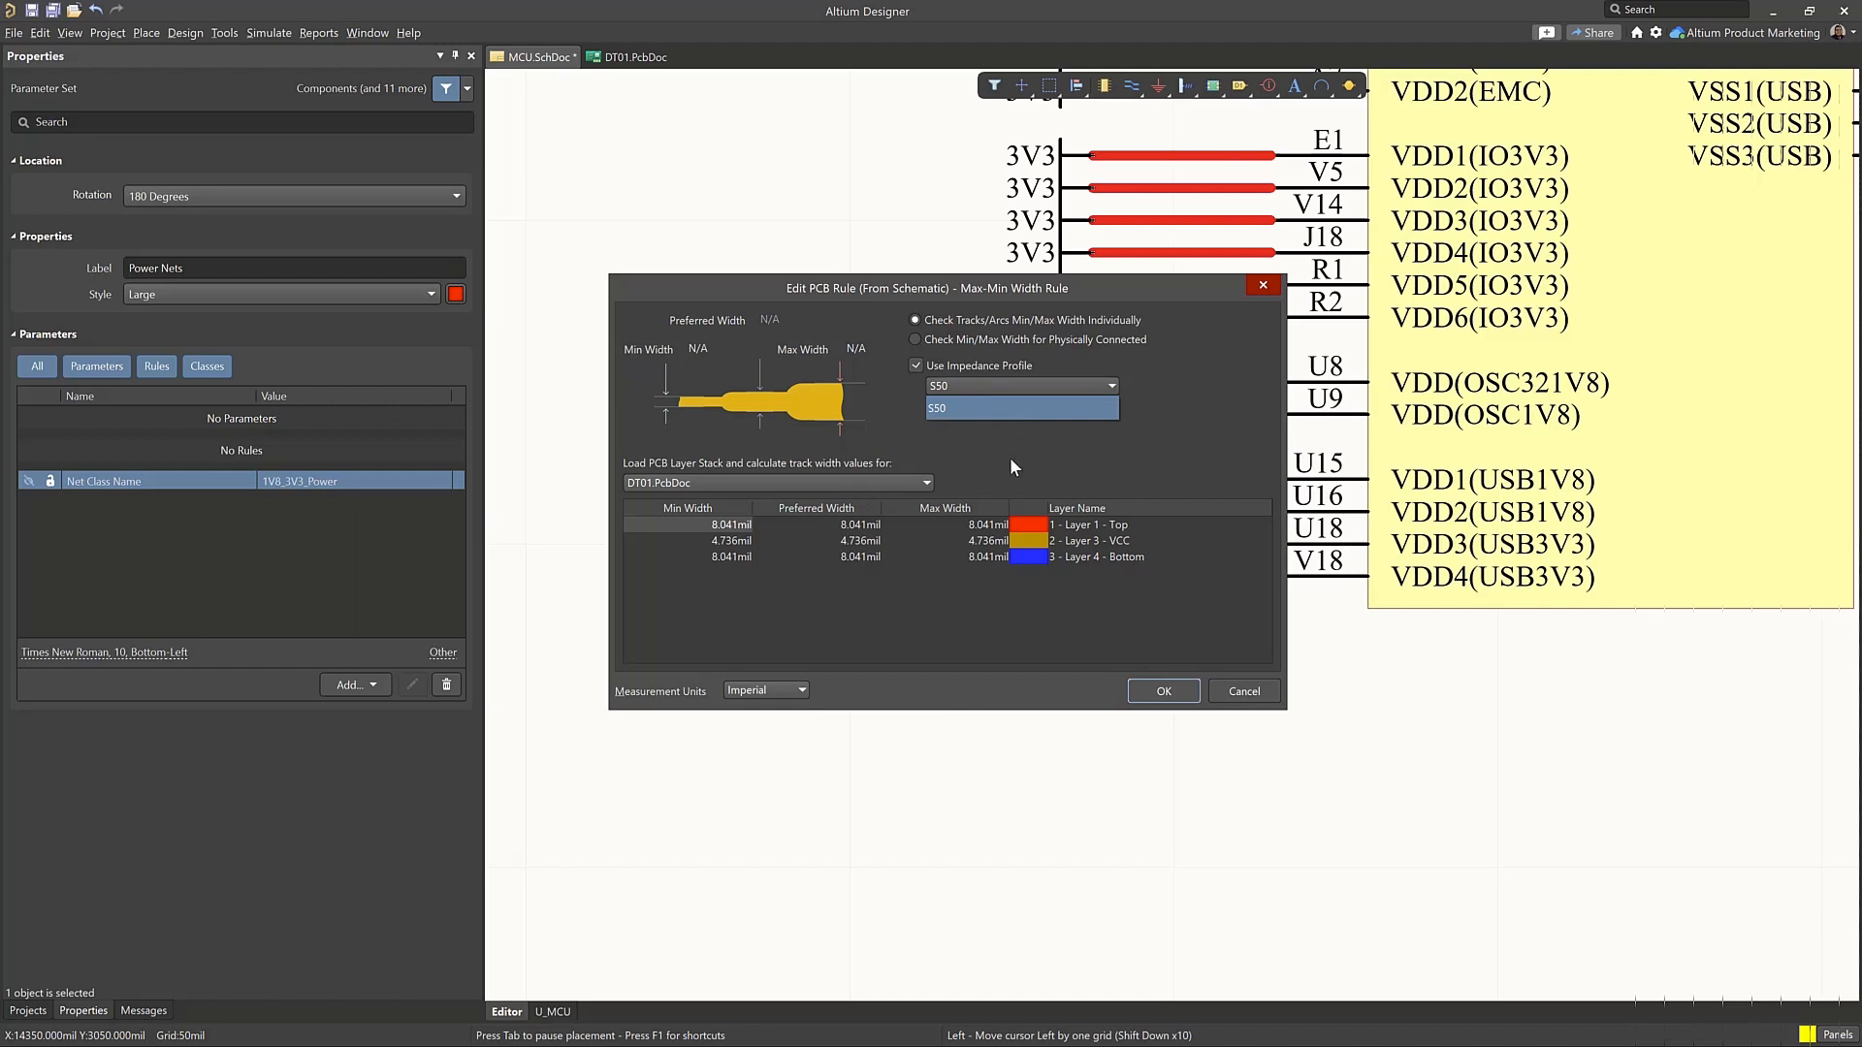
left_click(1010, 462)
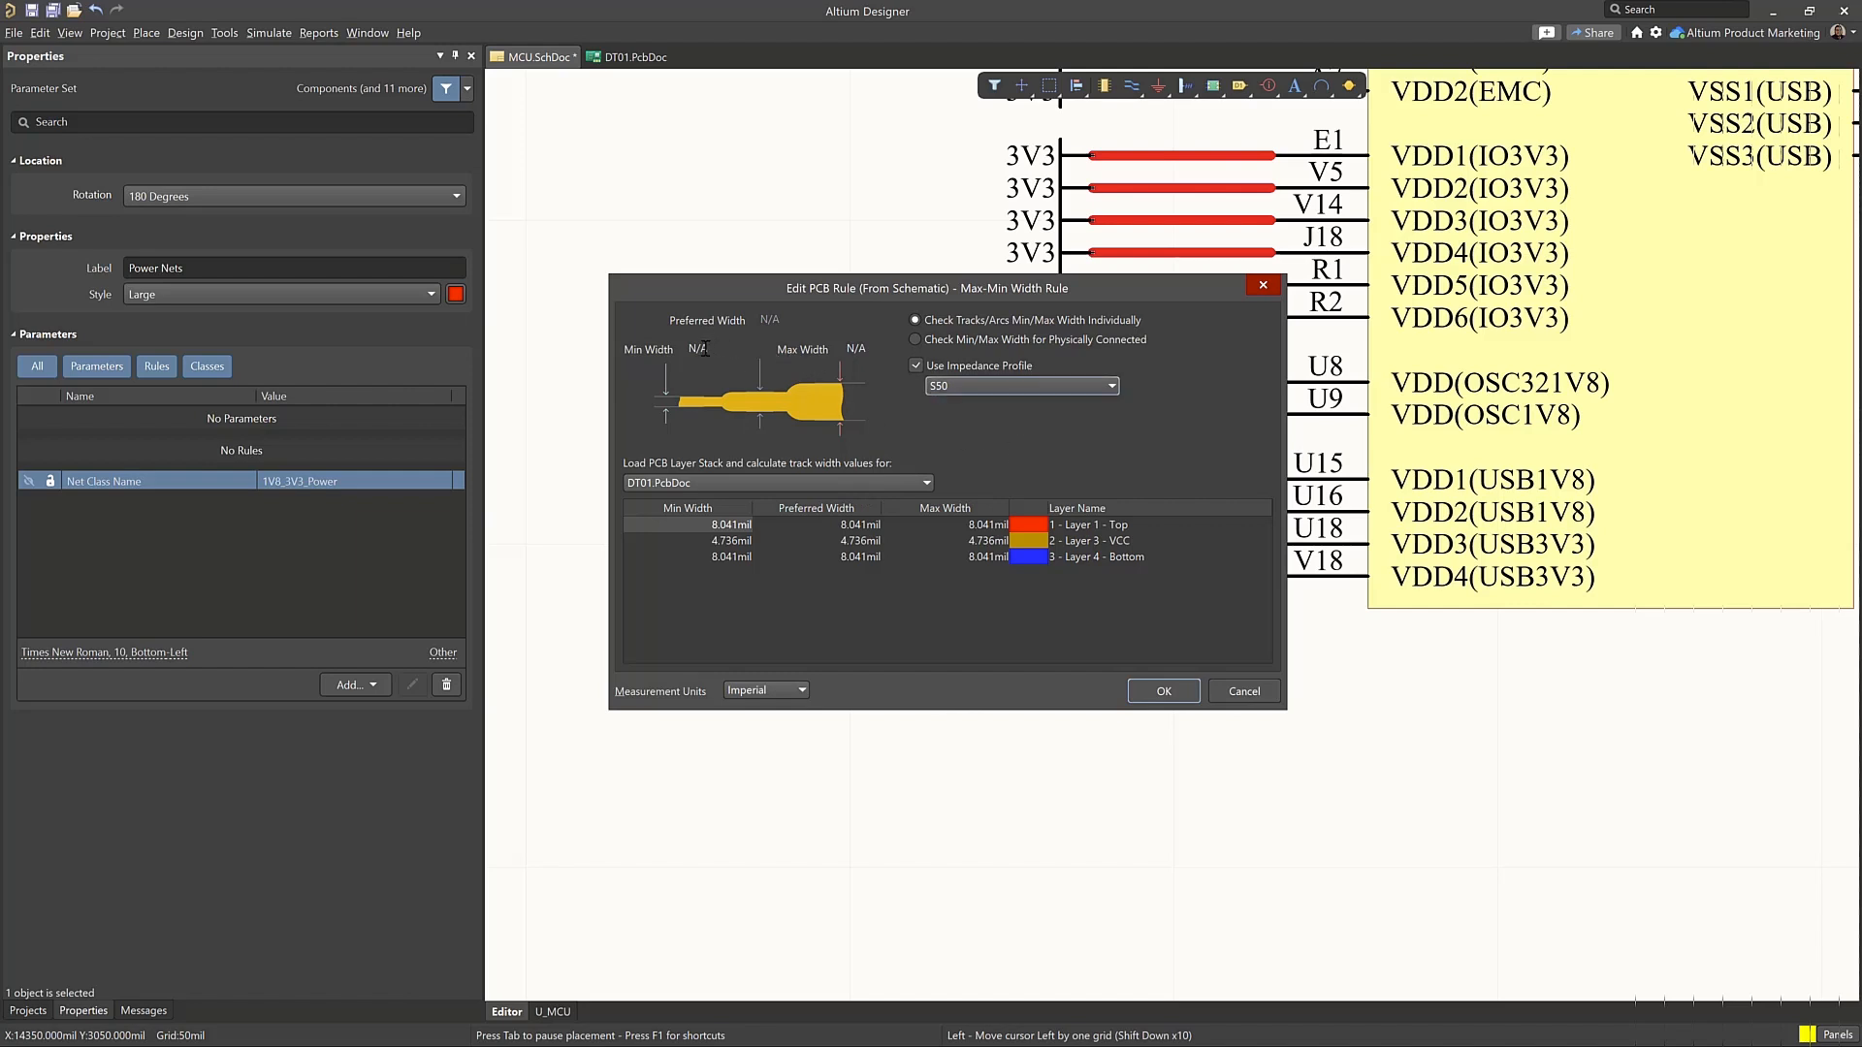
left_click(917, 365)
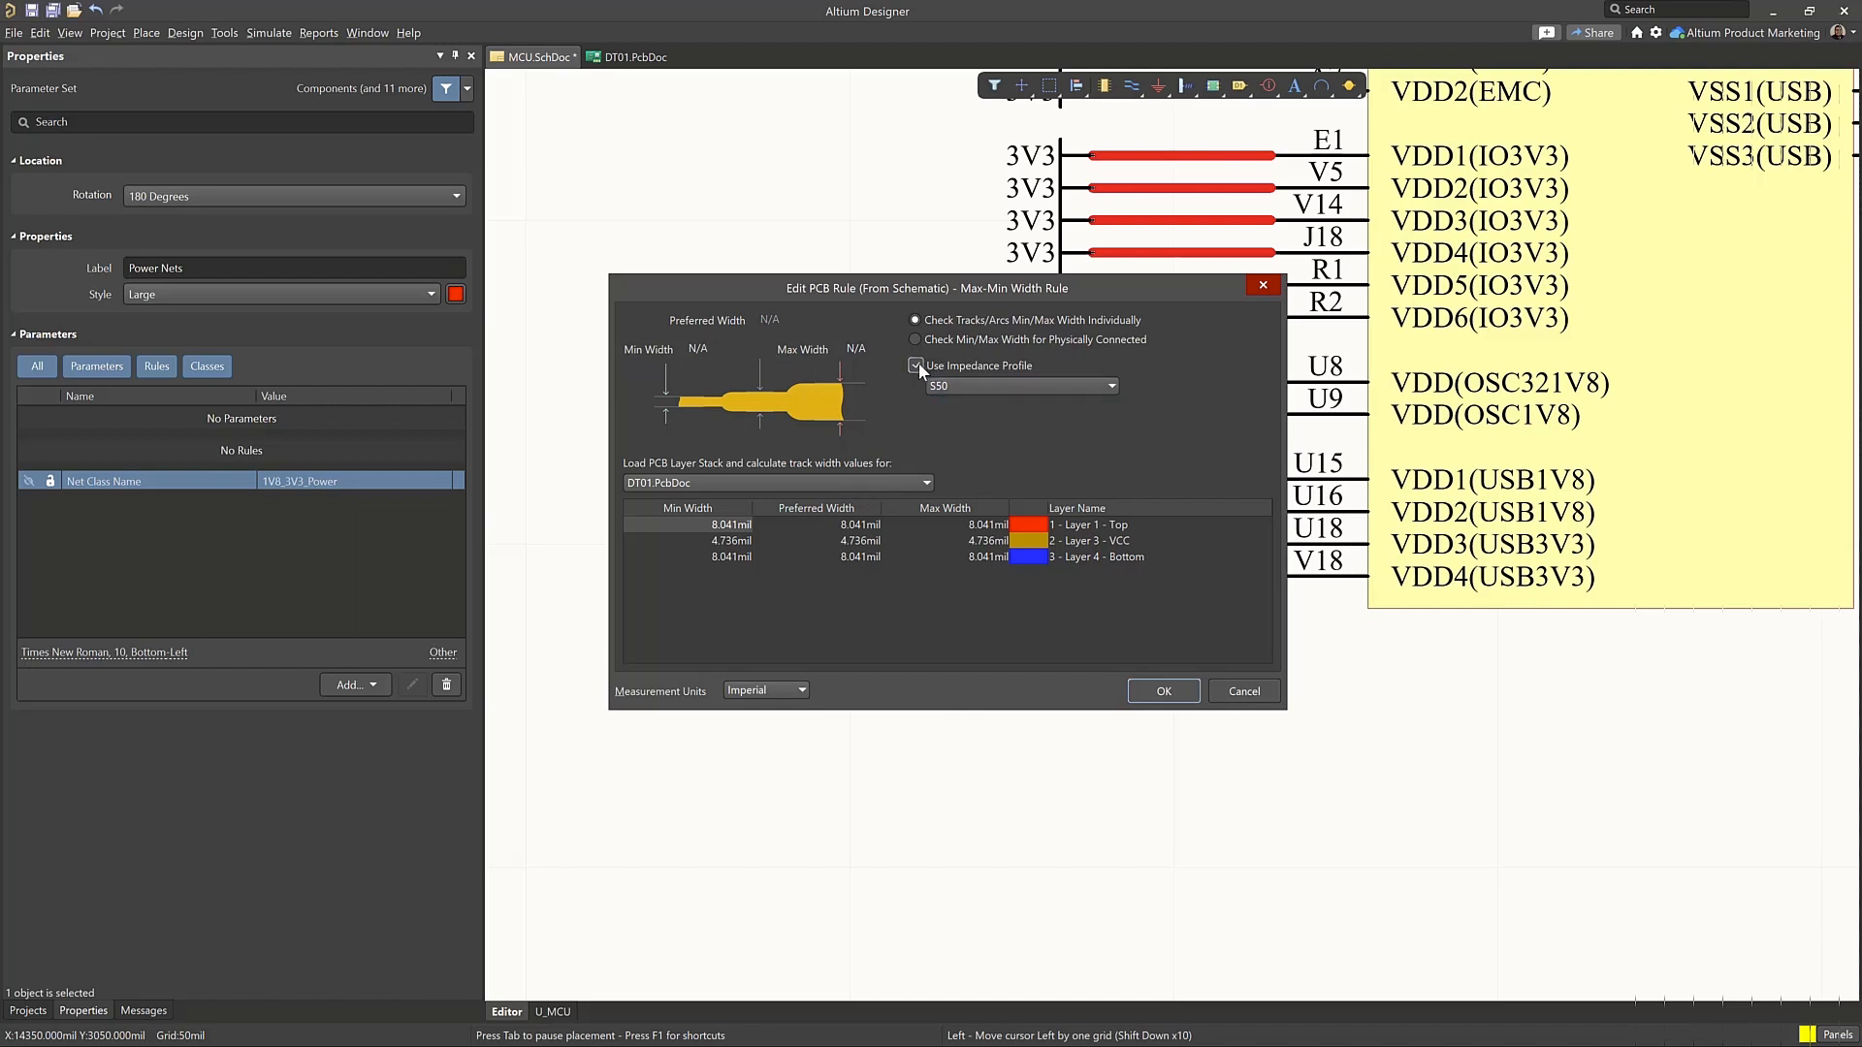
left_click(722, 482)
left_click(723, 482)
Set the width rule to 10 mil minimum, 20 mil maximum and 15 mil preferred, and accept the rule
left_click(695, 348)
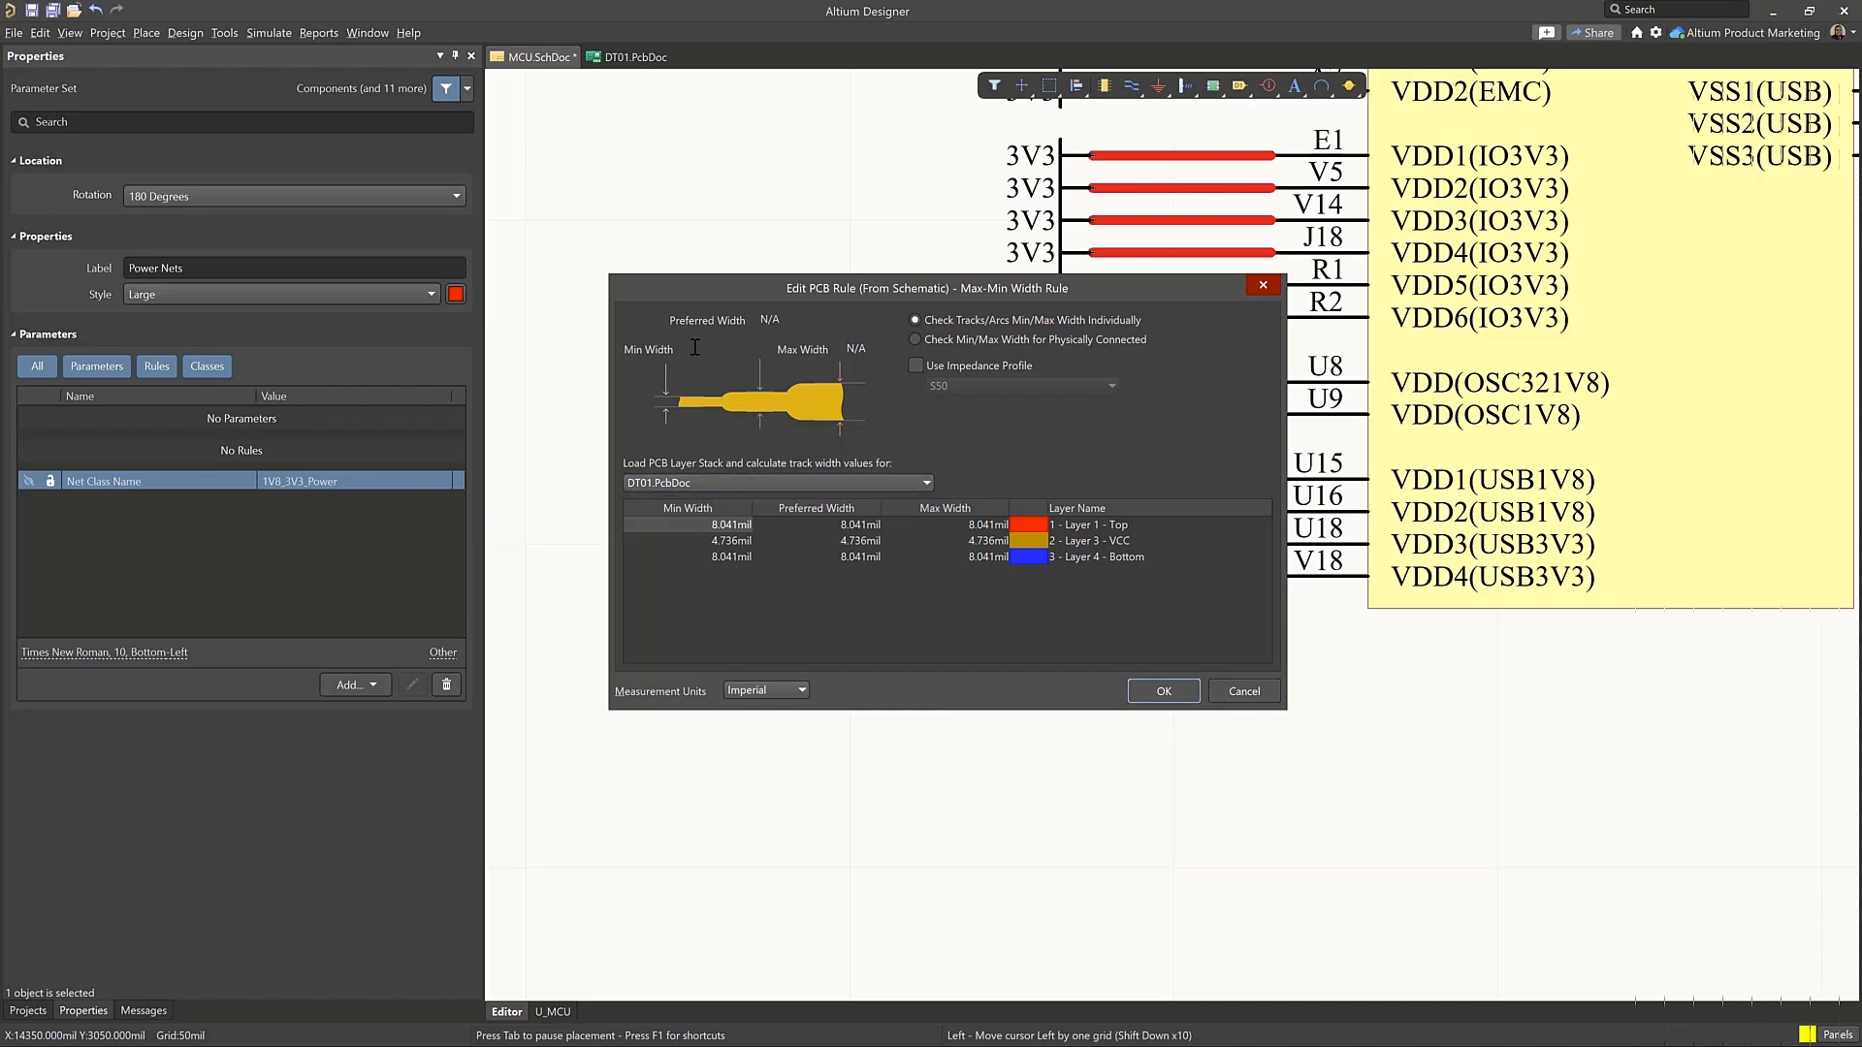
type("10")
key("Tab")
type("20")
key("Tab")
type("15")
key("Tab")
left_click(1163, 690)
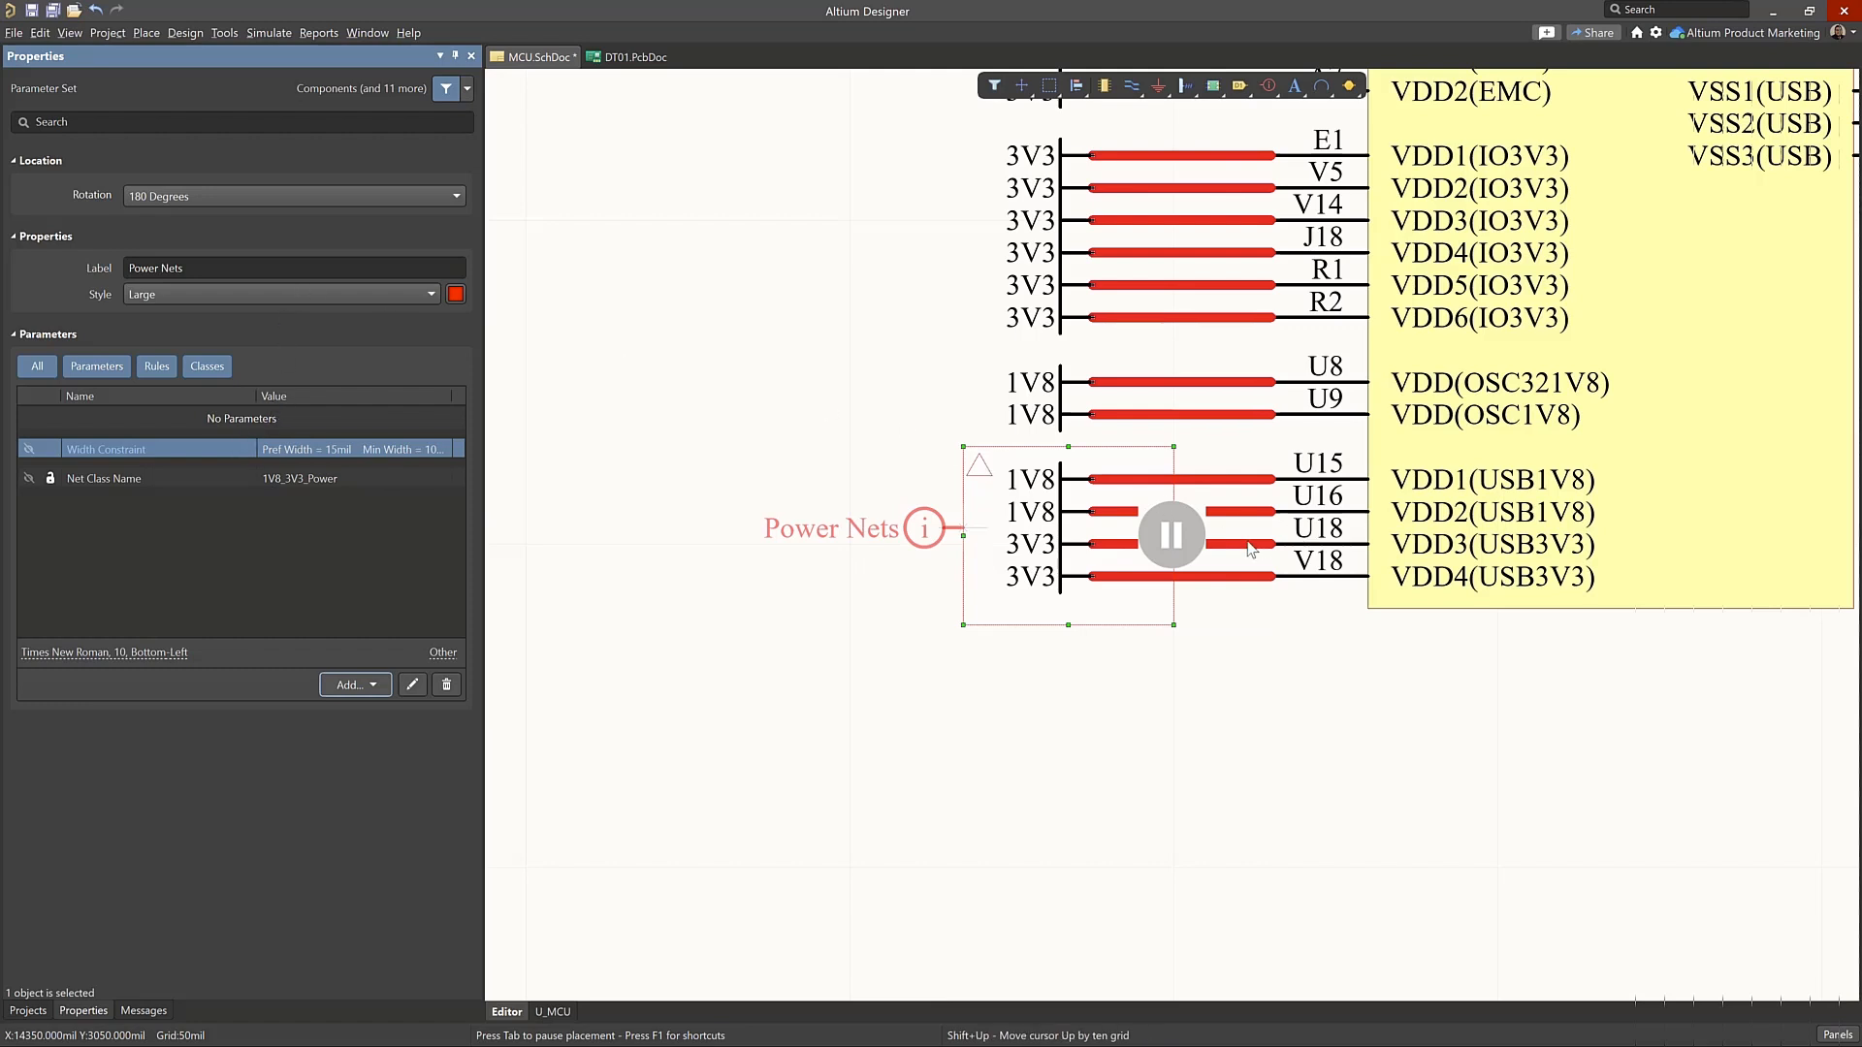
Place the Power Nets directive on the left border of the blanket around the U15 to V18 supply nets and finish placement
left_click(963, 535)
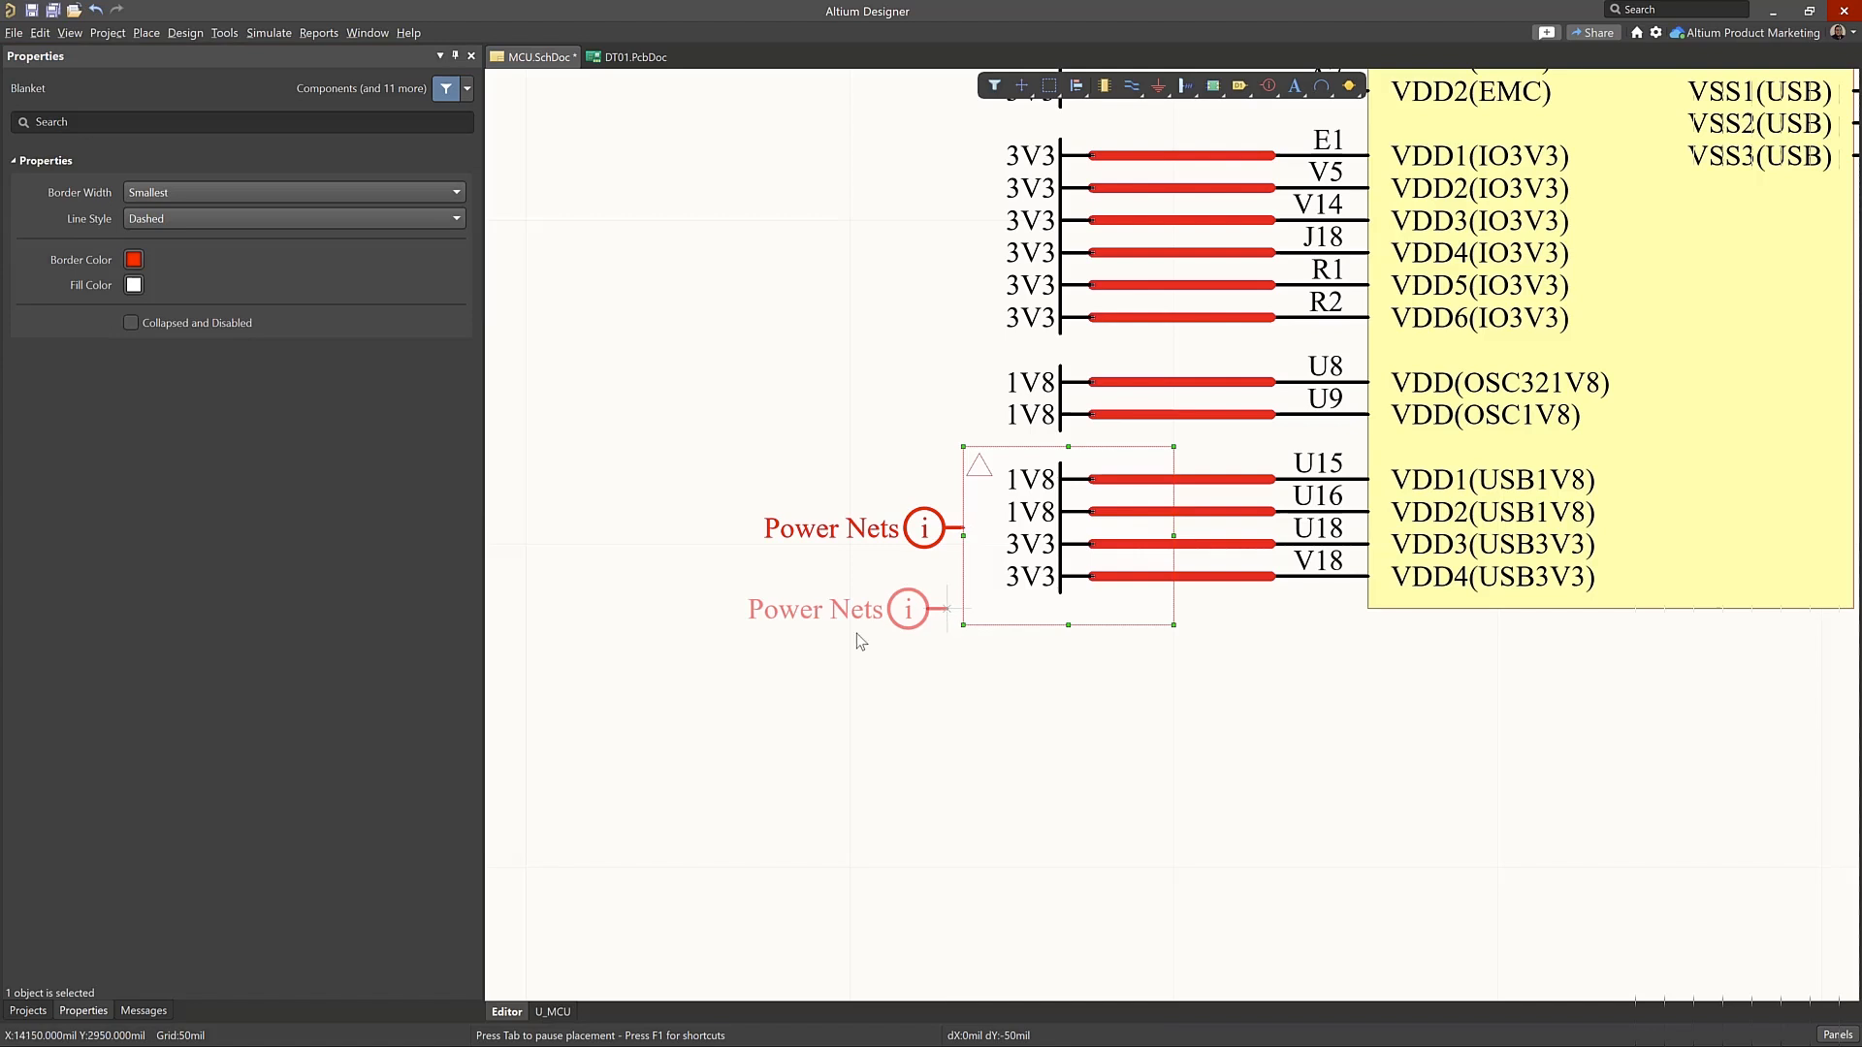
right_click(932, 697)
left_click(821, 532)
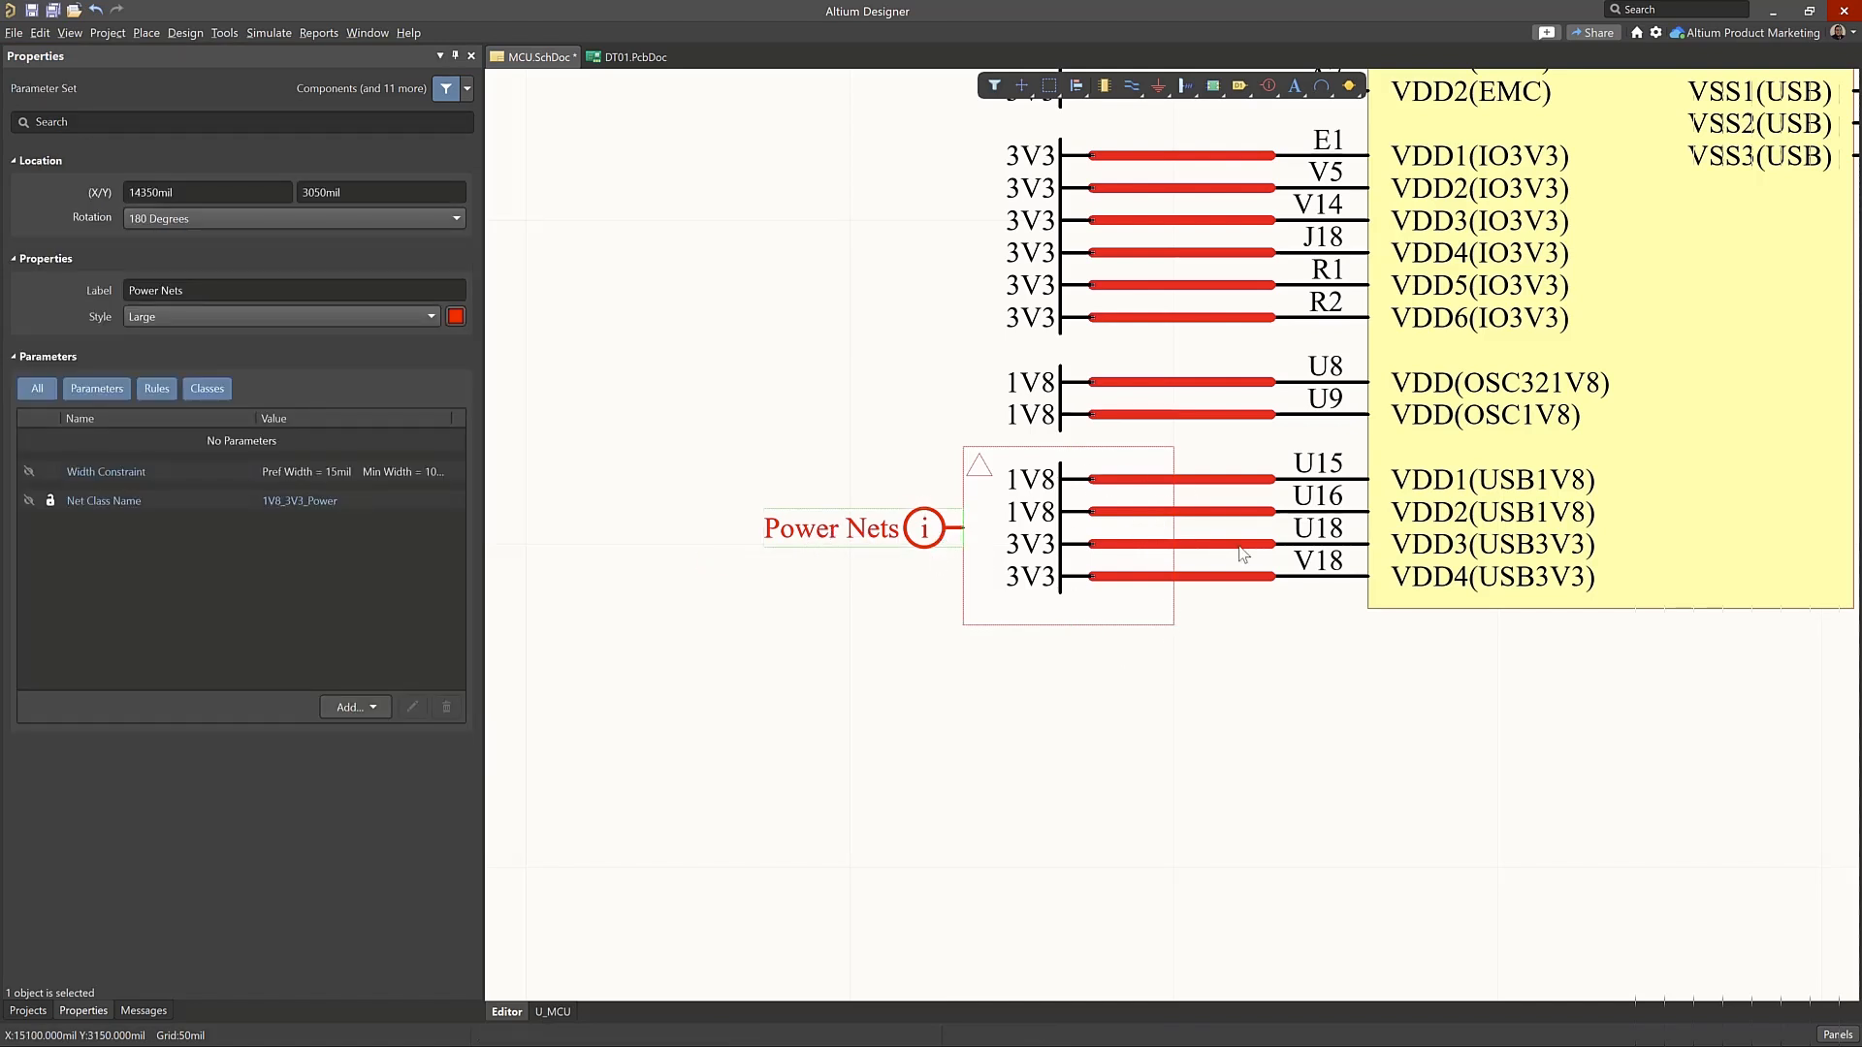
Prepare a differential pair directive for the USB D_N and D_P wires with a differential pair net class named USB_Data
scroll(1287, 580, "down", 3, "ctrl")
scroll(1394, 81, "up", 2, "ctrl")
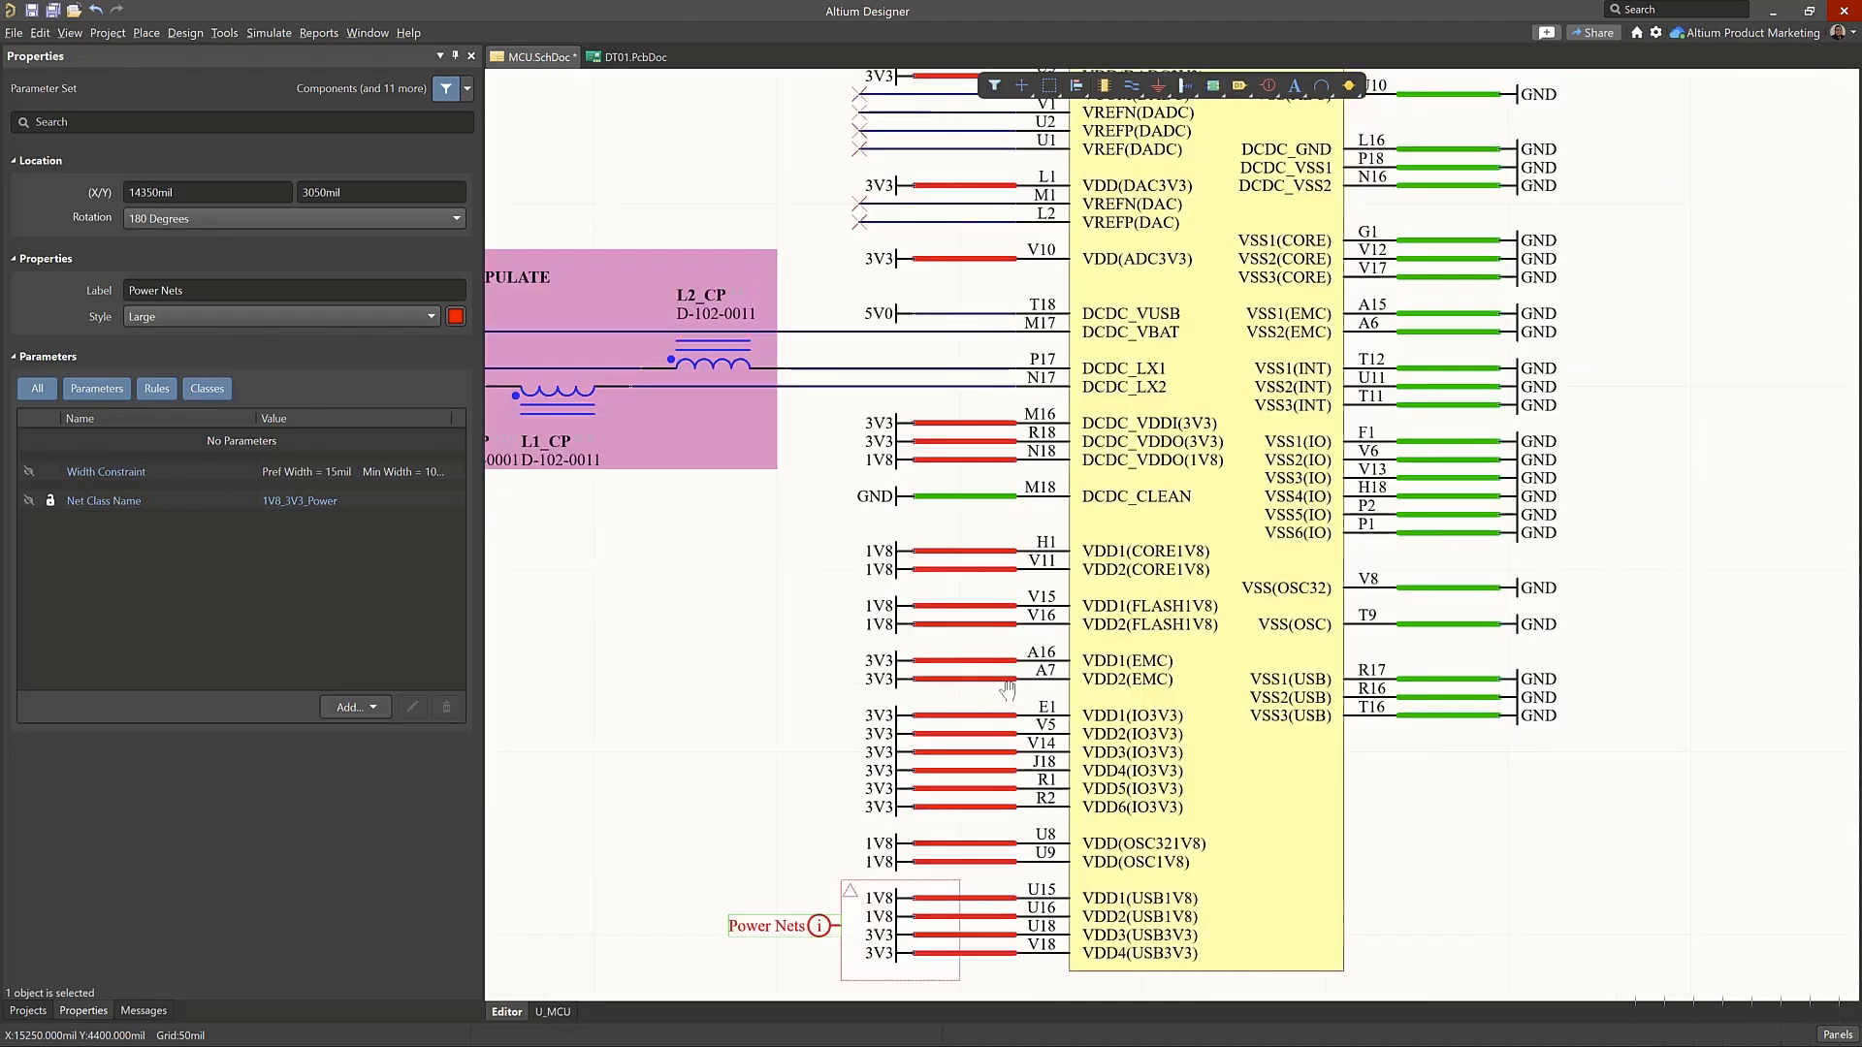
right_click_drag(1391, 76, 1324, 473)
scroll(1320, 361, "down", 3, "ctrl")
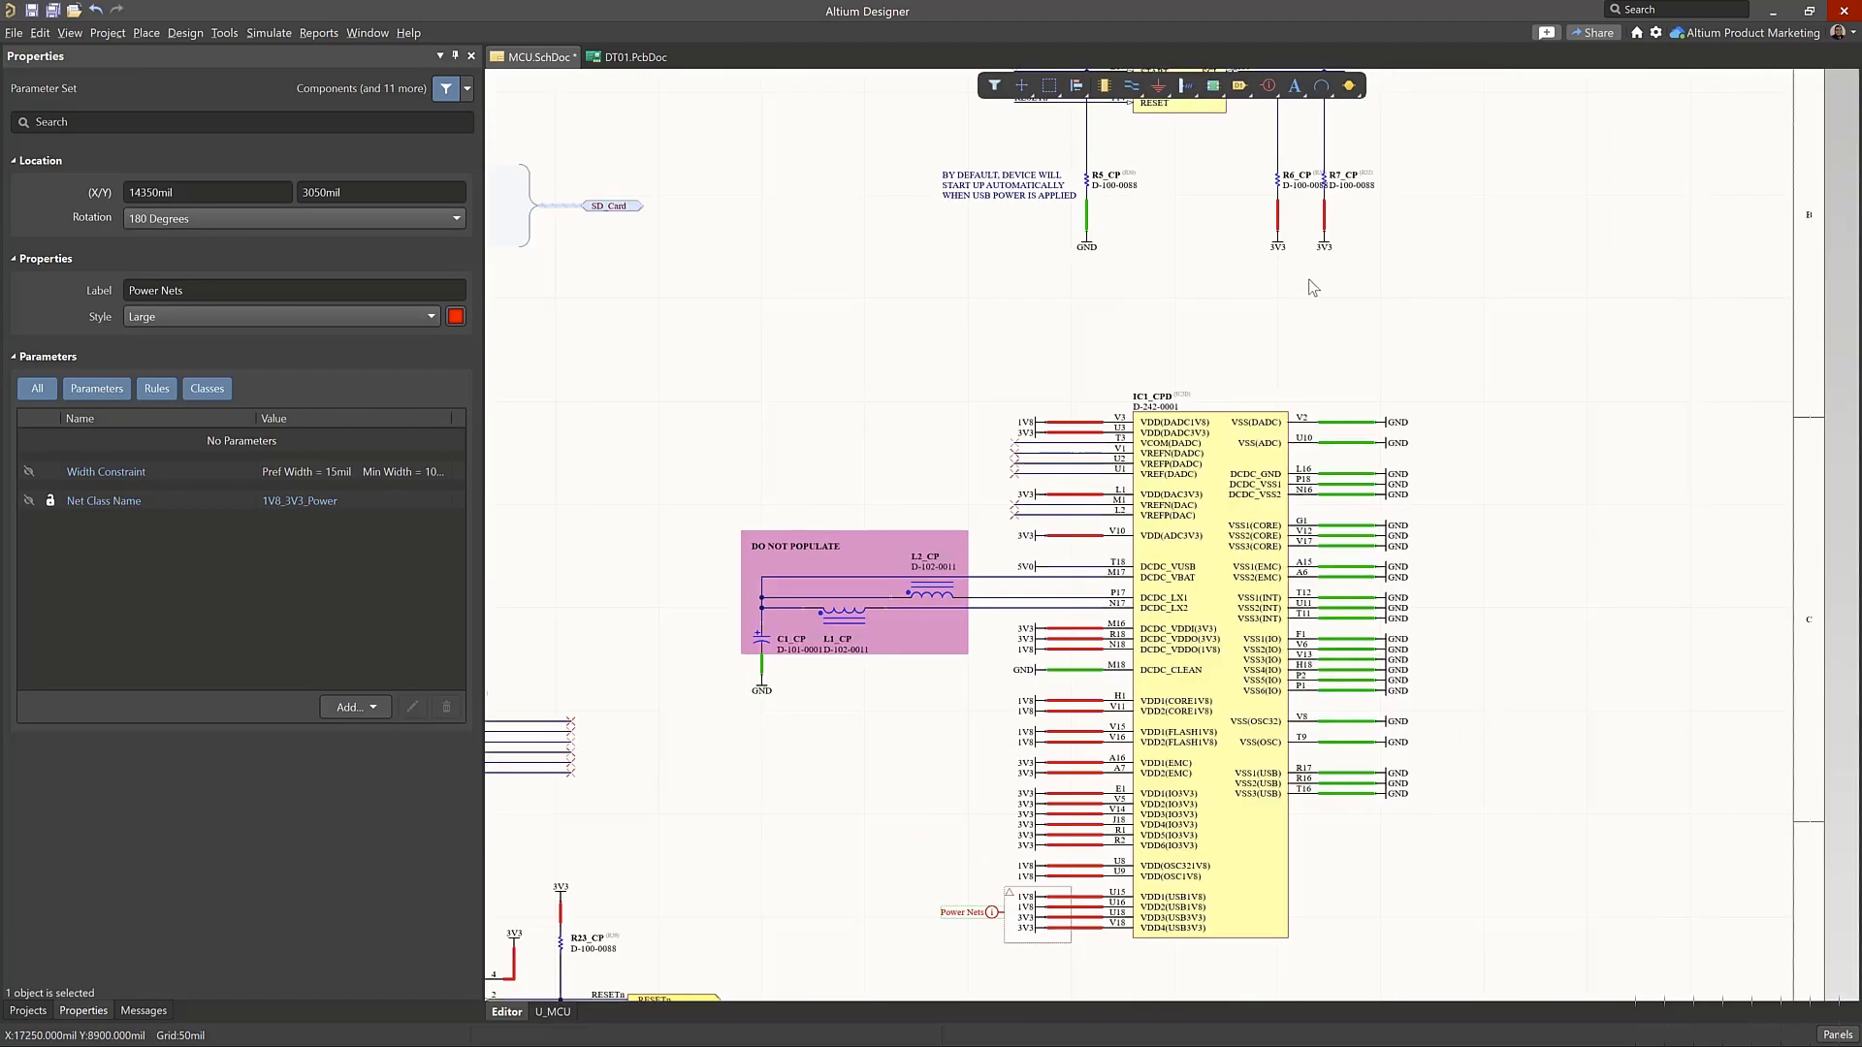
right_click_drag(1377, 199, 1343, 419)
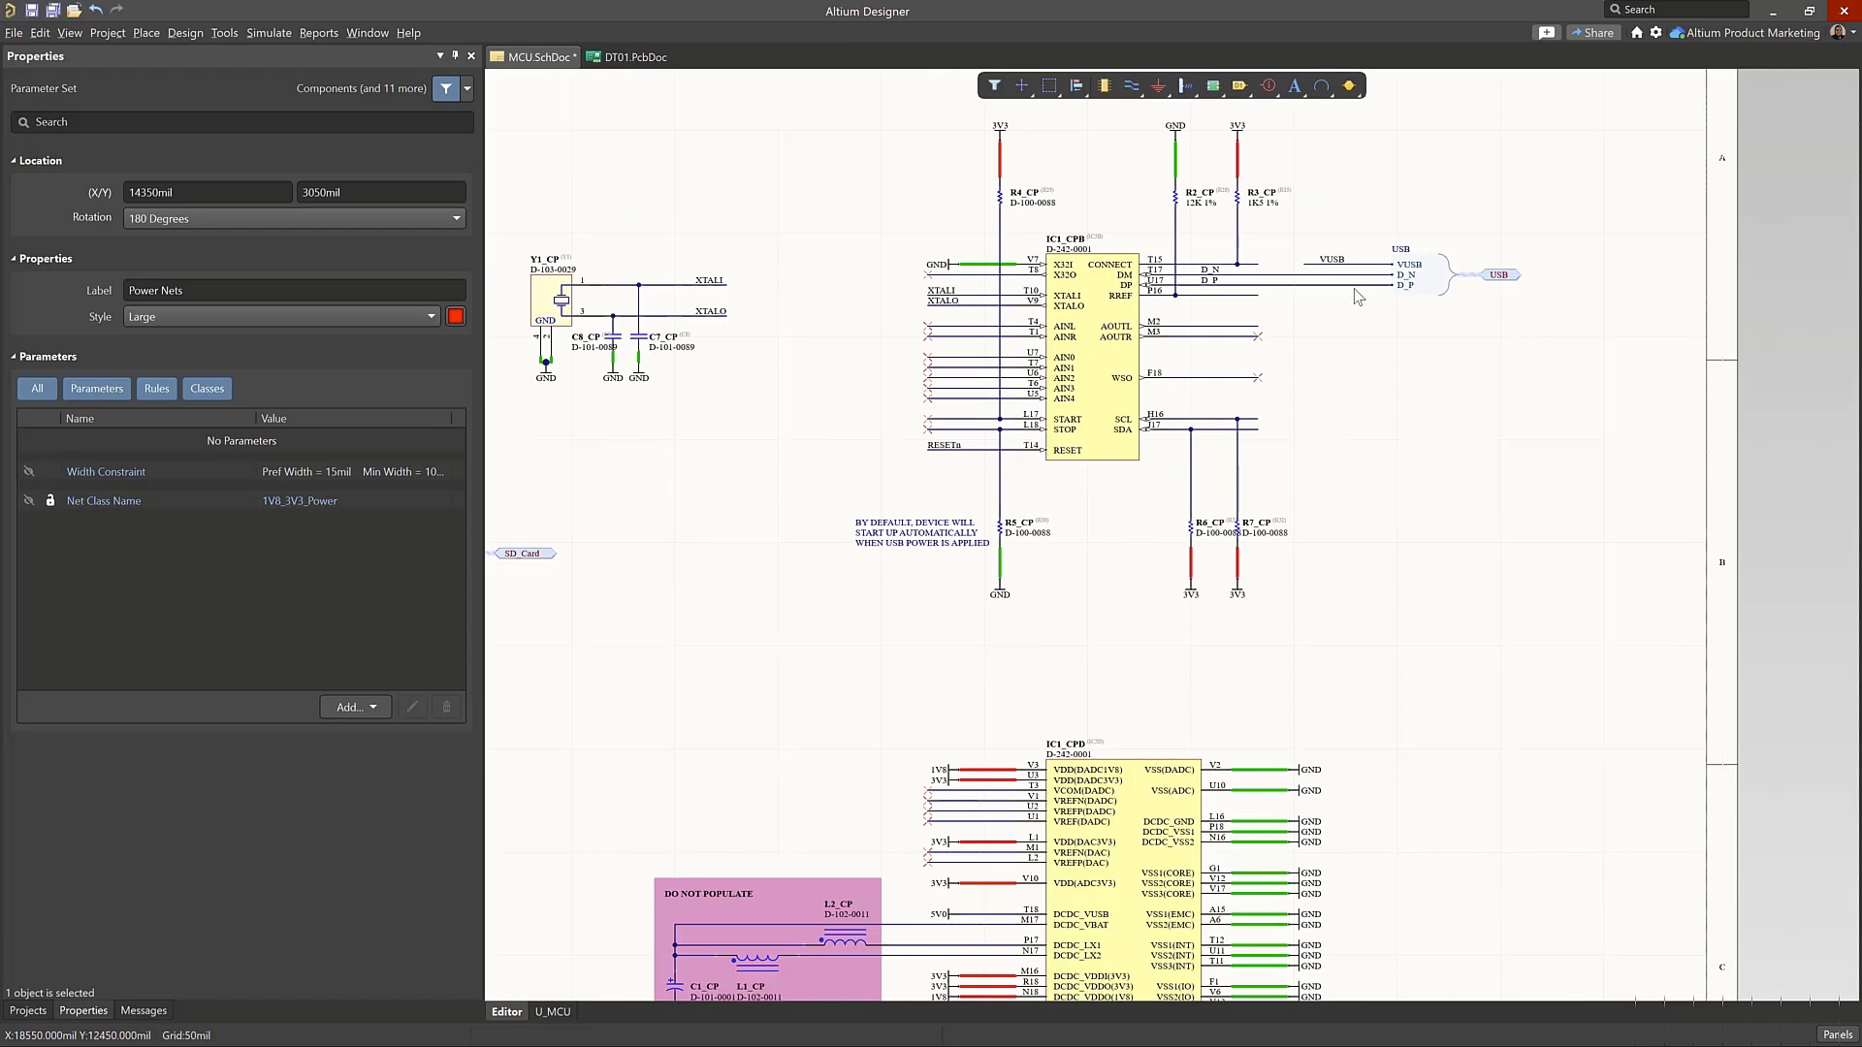
scroll(1289, 314, "up", 2, "ctrl")
scroll(1289, 314, "up", 2, "ctrl")
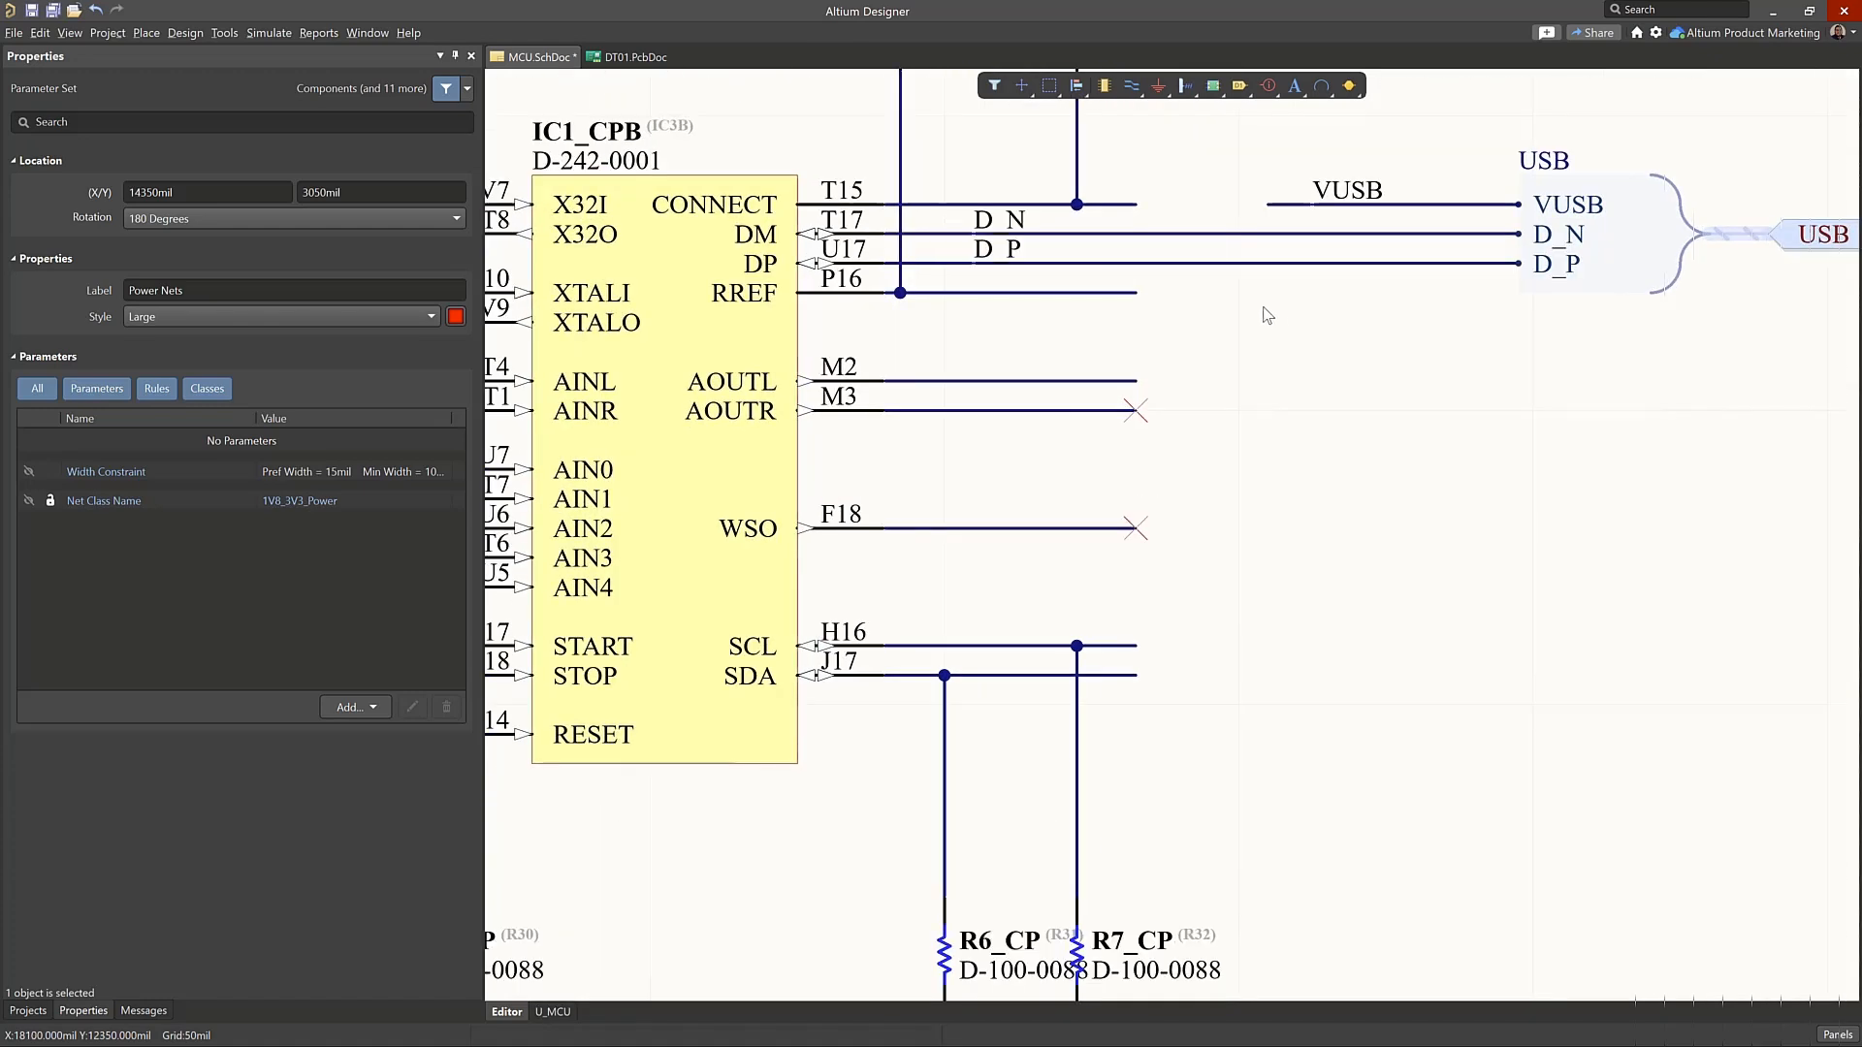
right_click_drag(1268, 310, 1289, 481)
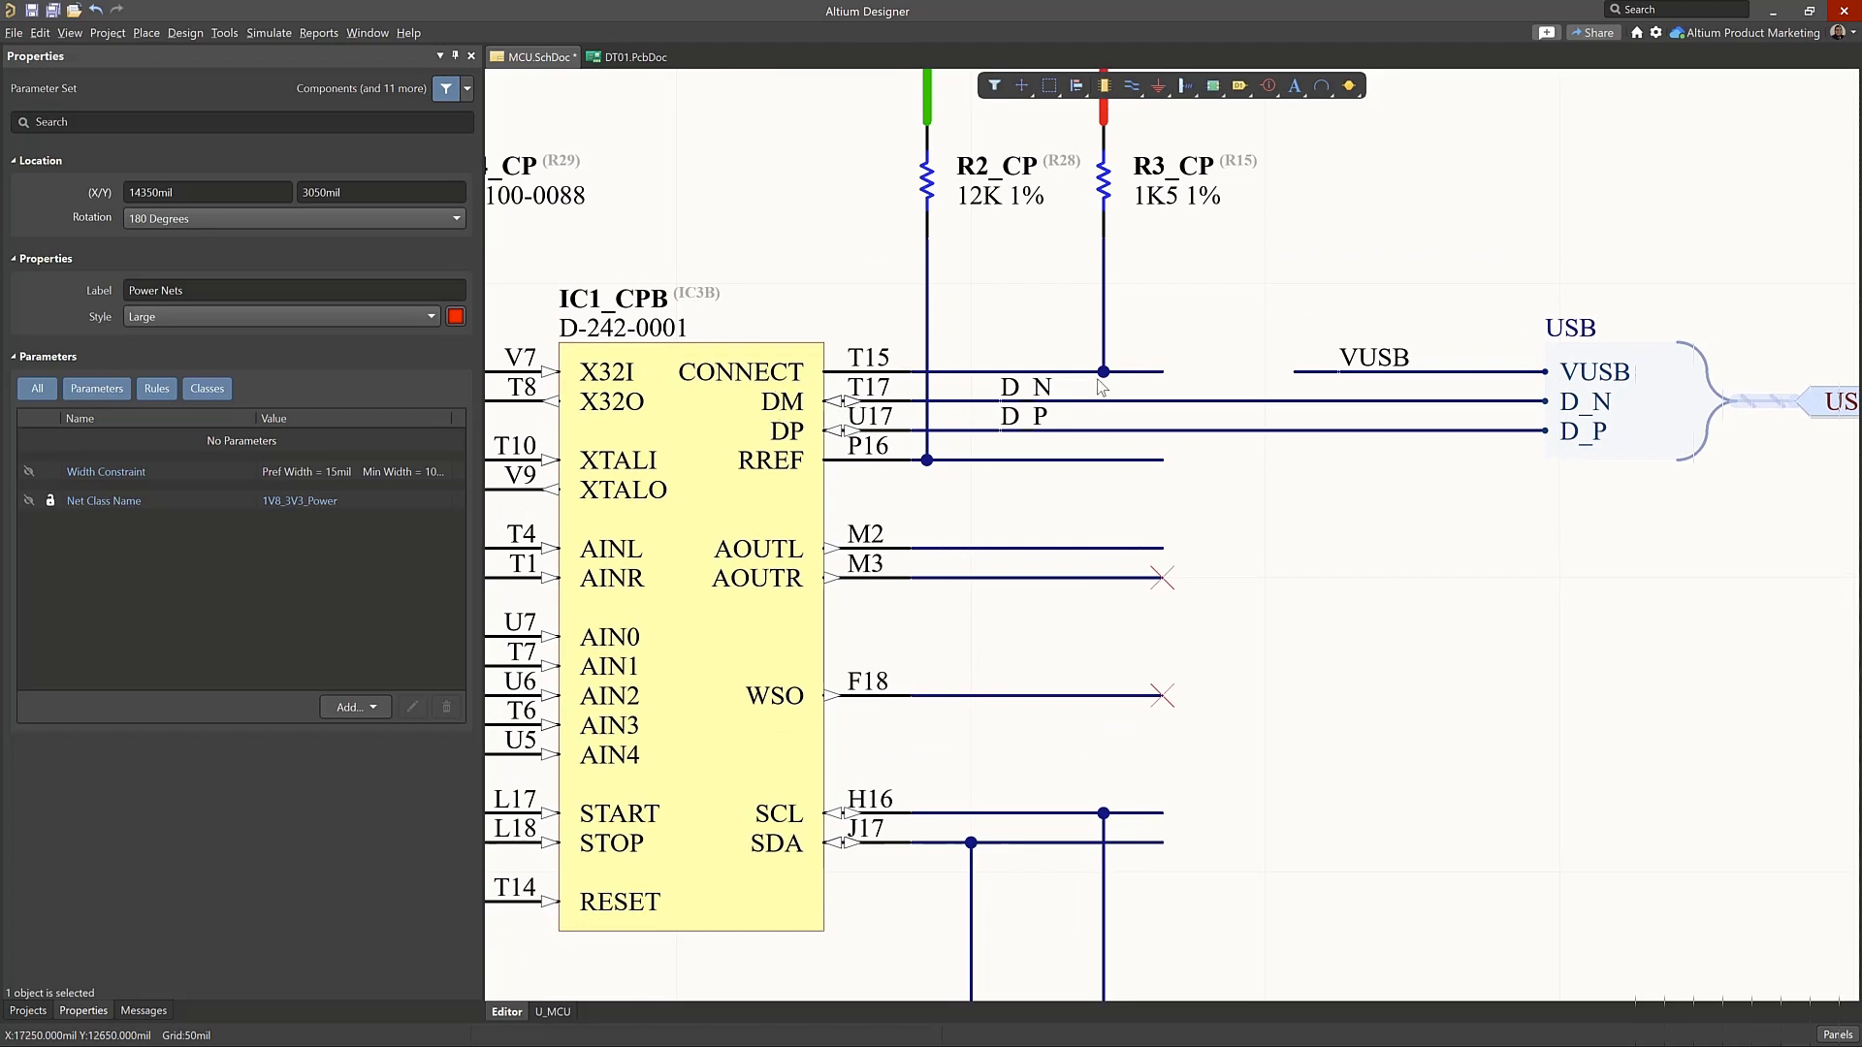
right_click_drag(1584, 553, 1320, 540)
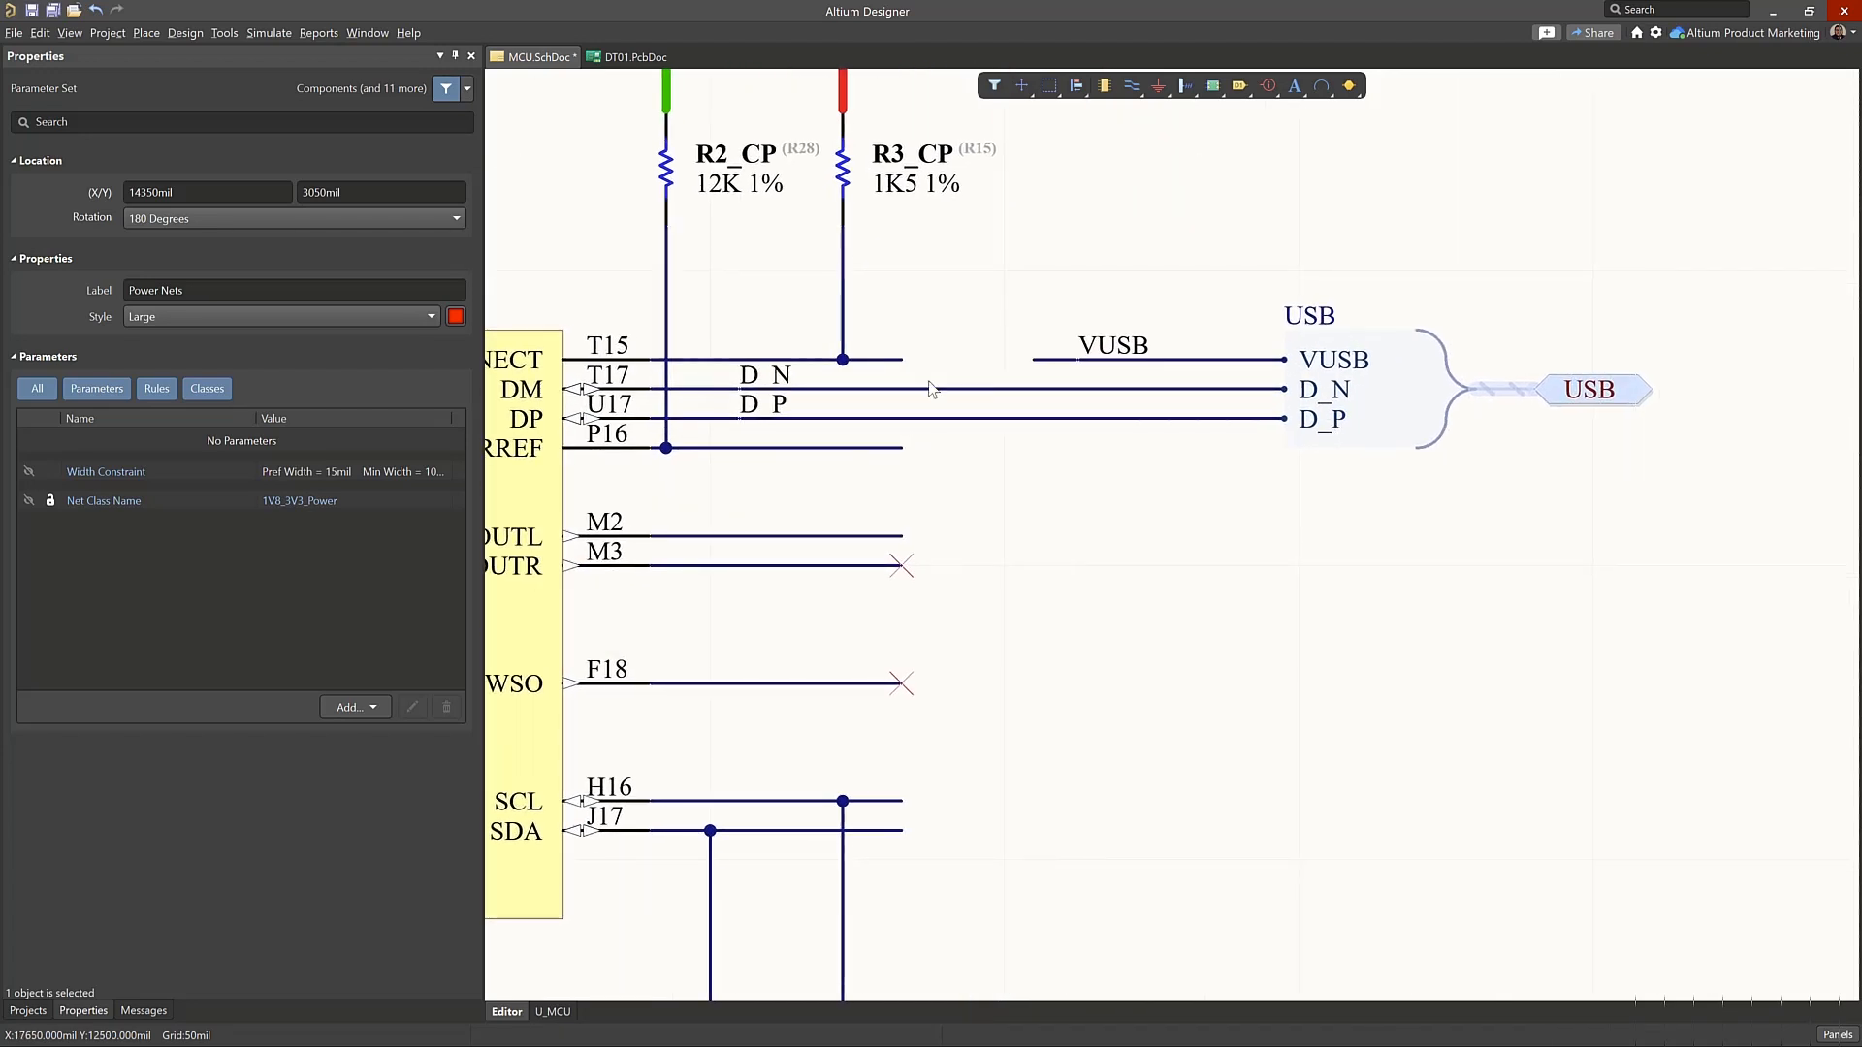
left_click(1266, 88)
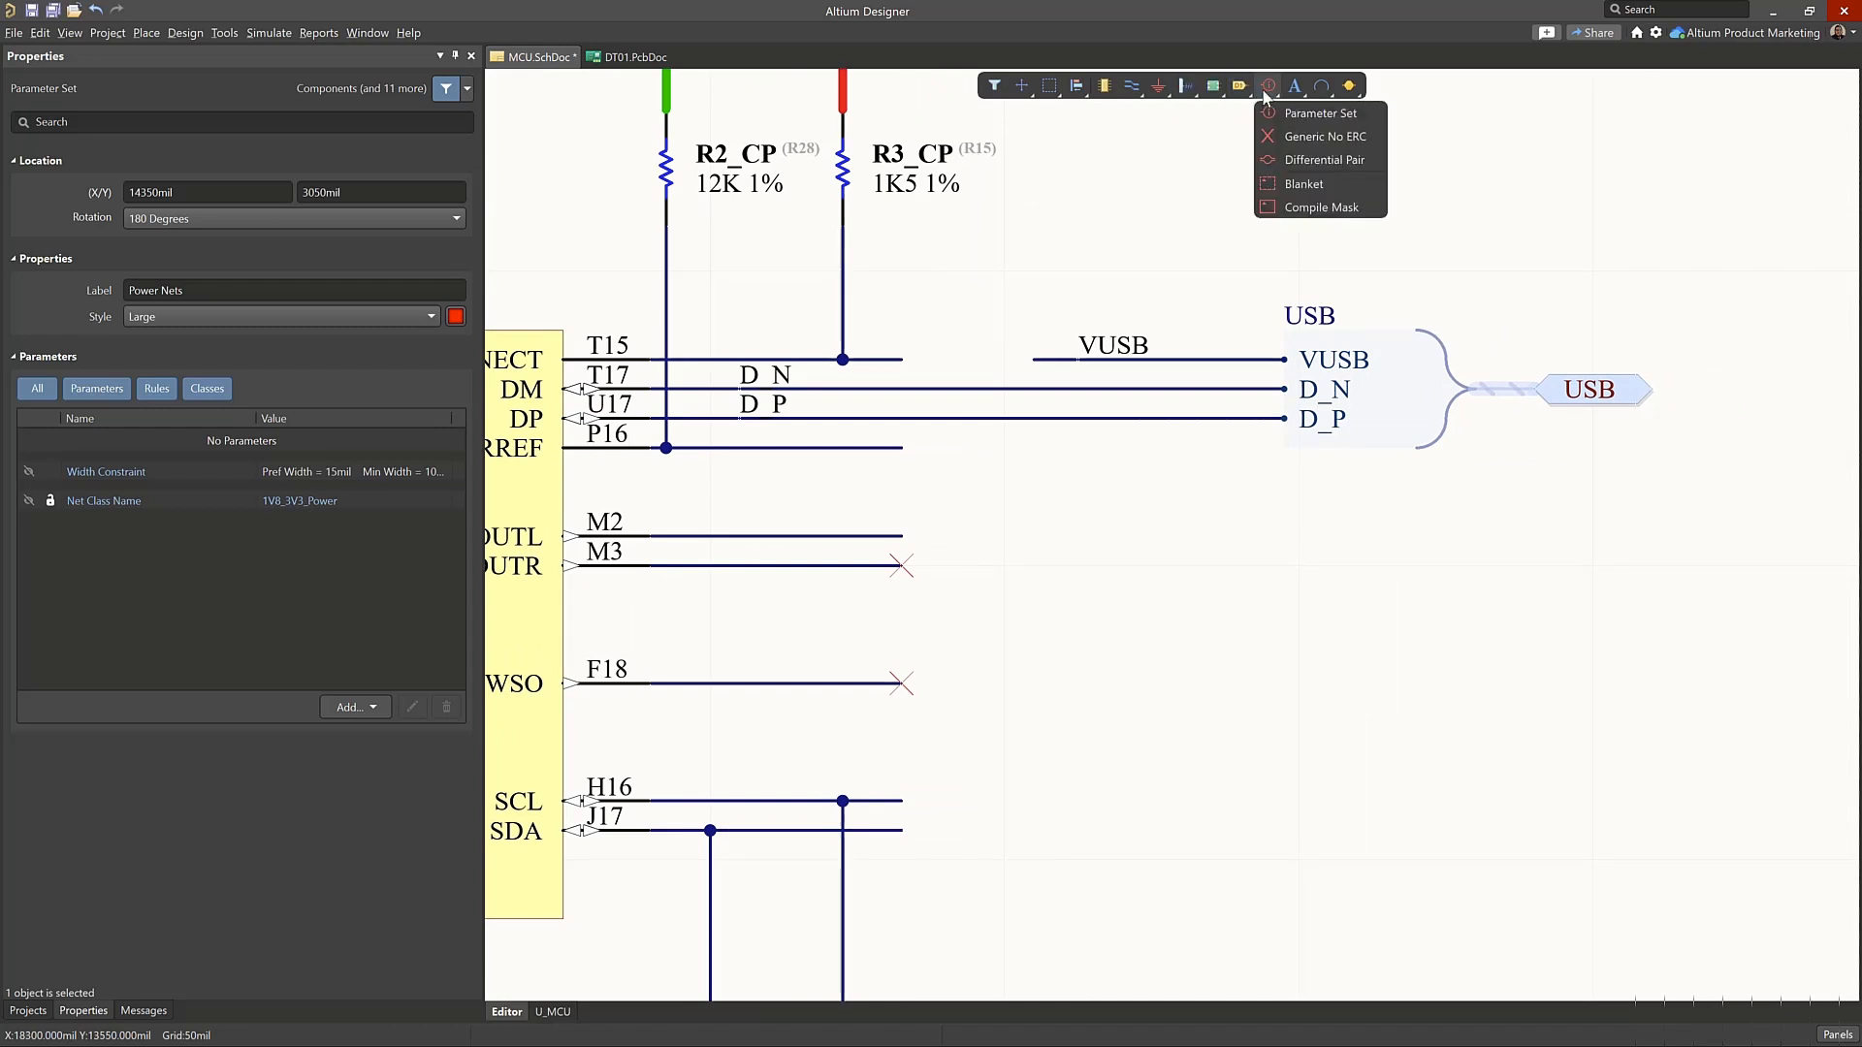
left_click(1324, 161)
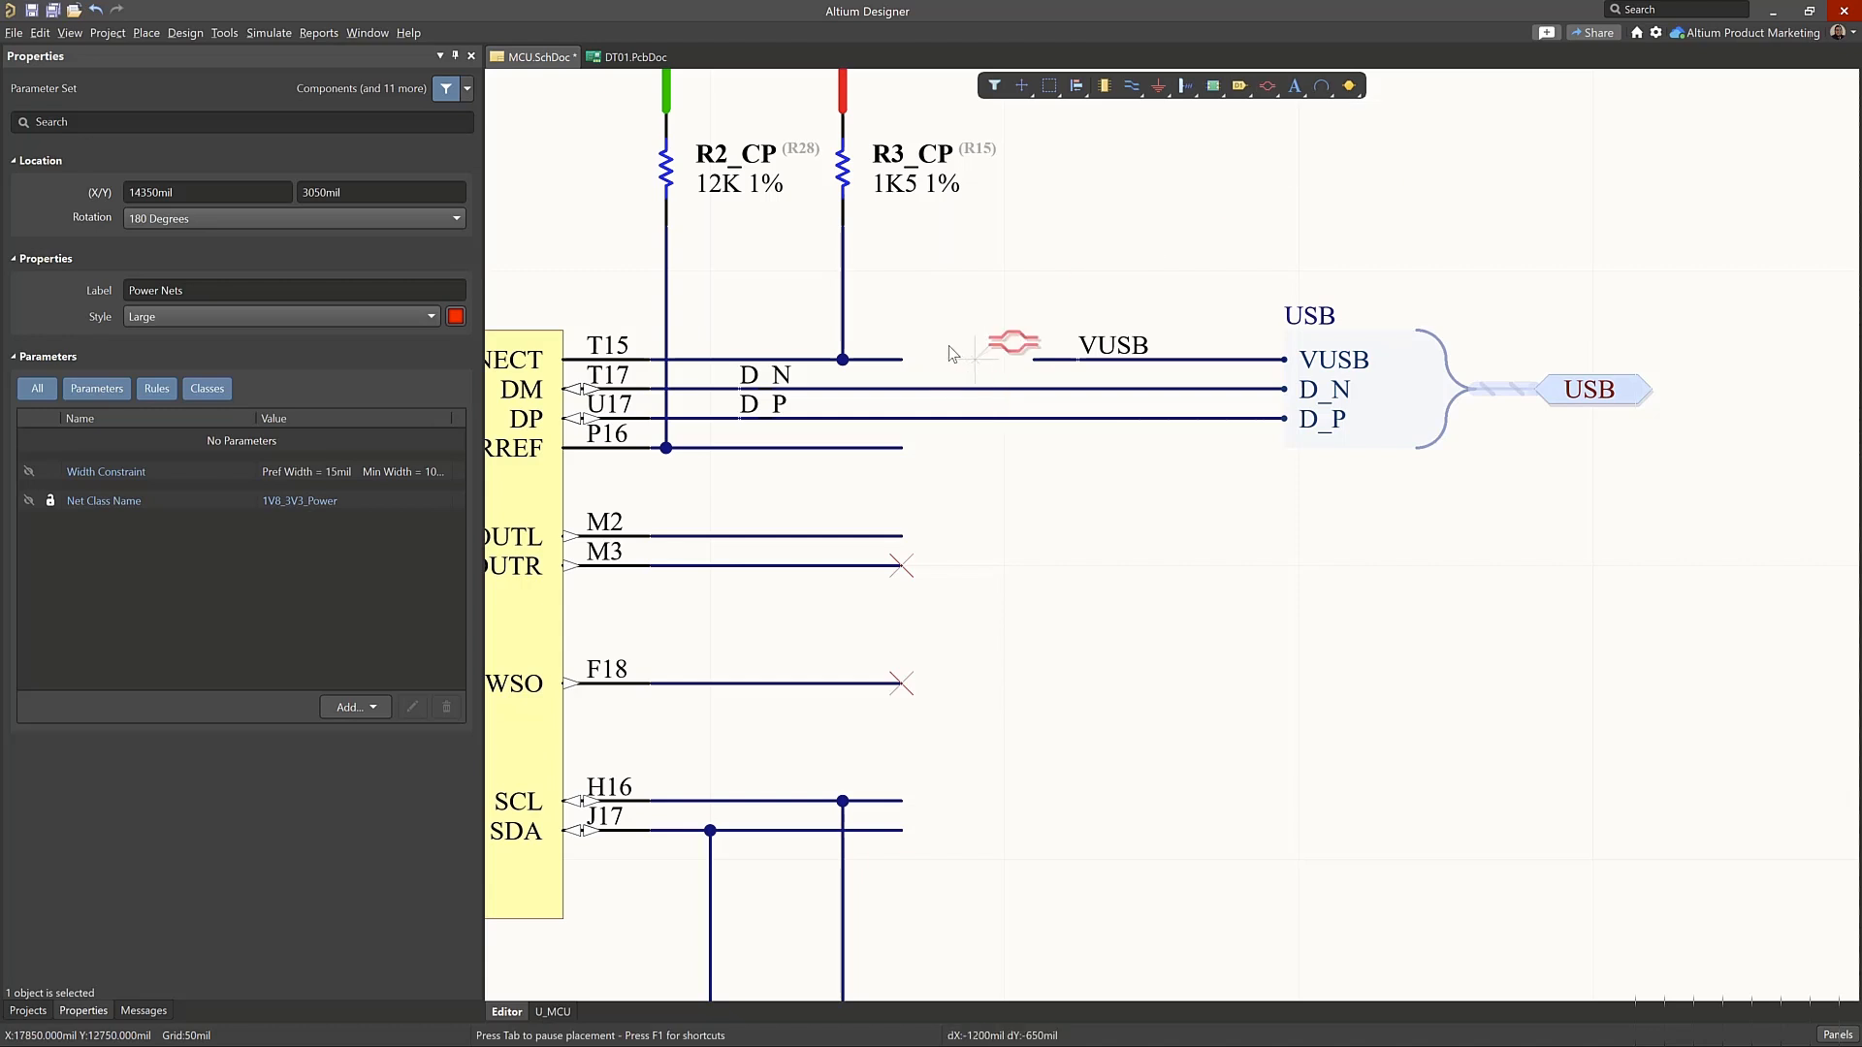
key("Tab")
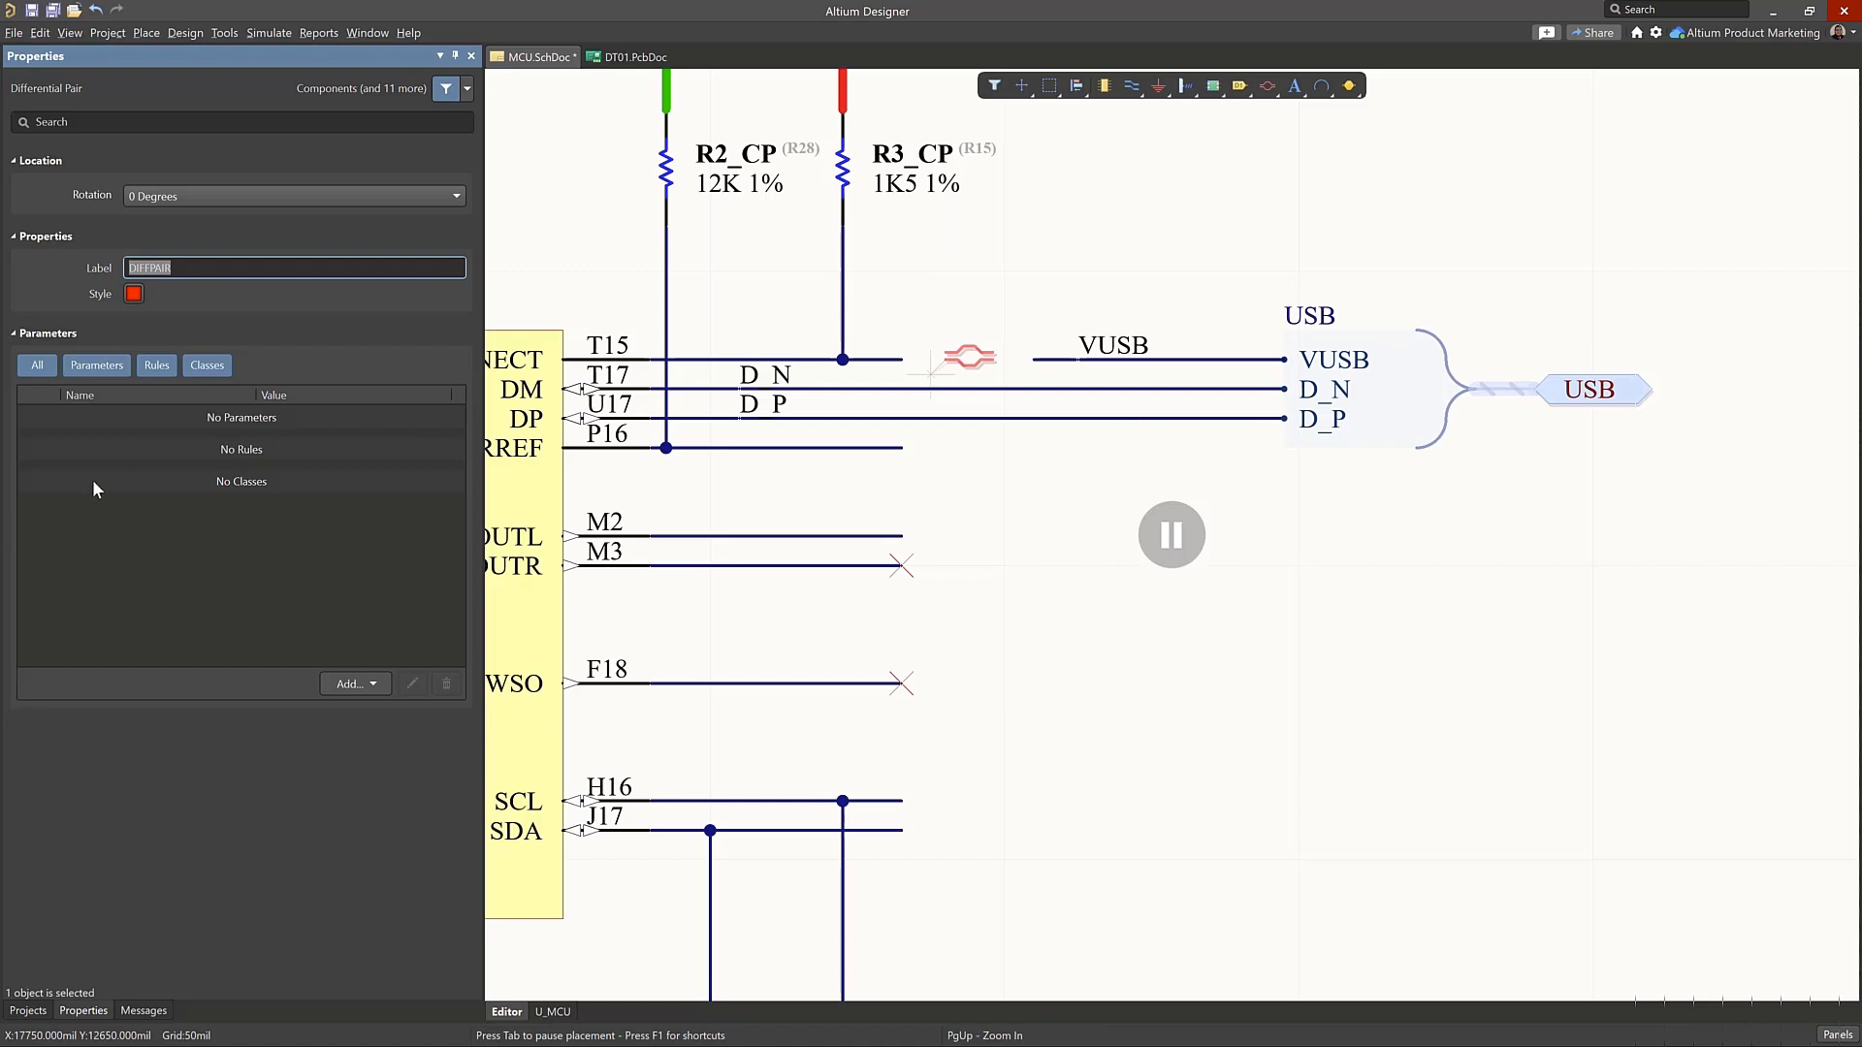
left_click(367, 682)
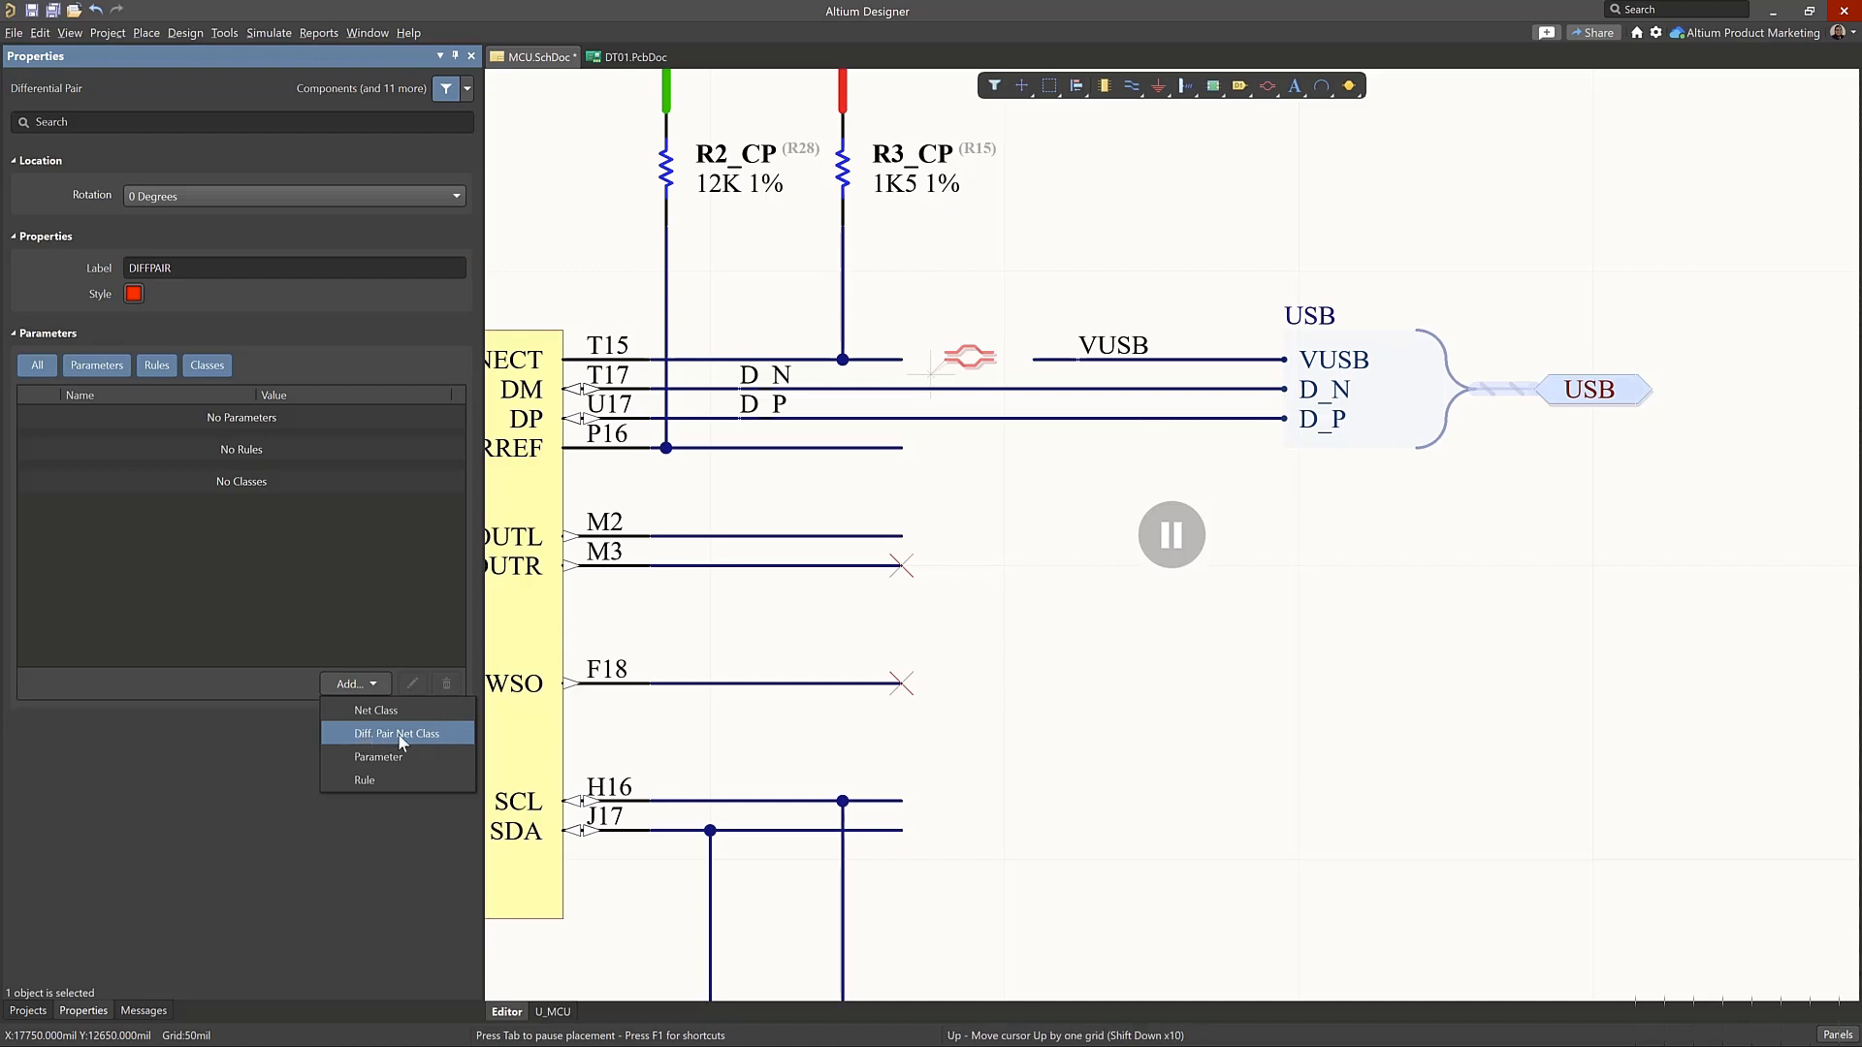
left_click(396, 733)
left_click(294, 484)
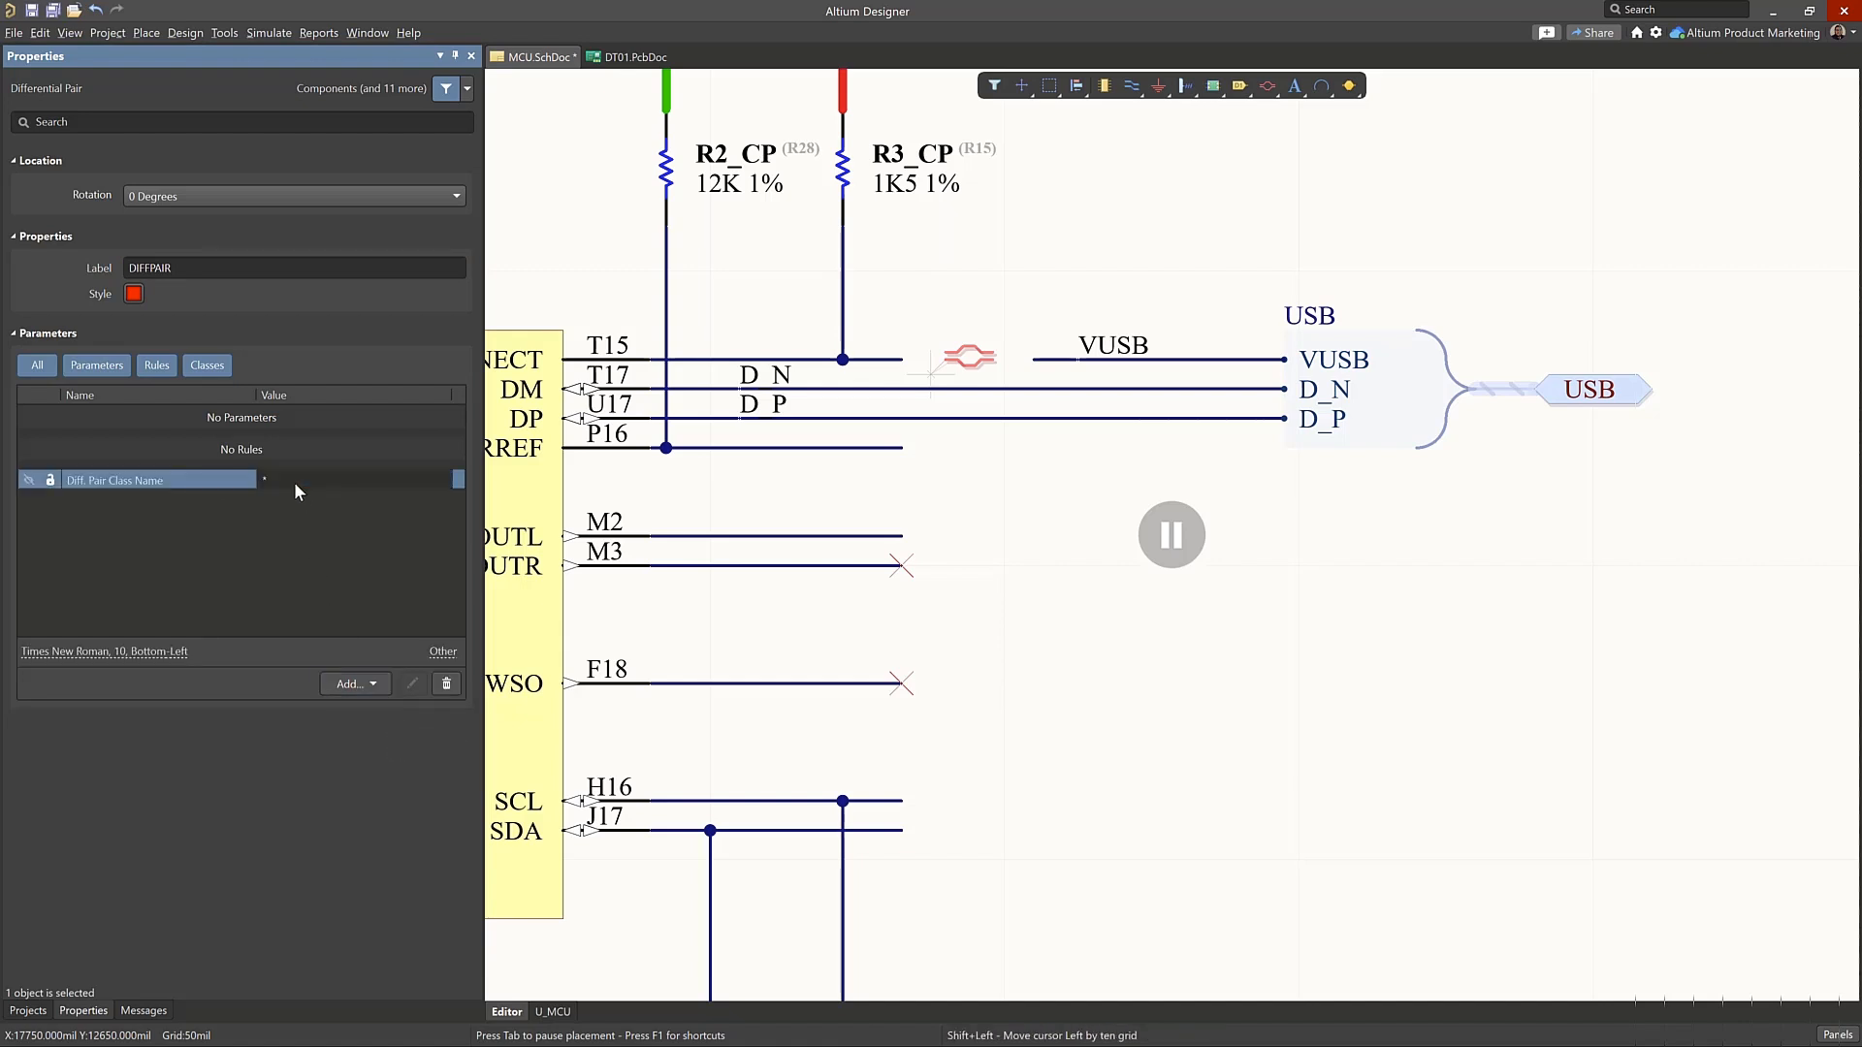
type("USB Data")
key("Return")
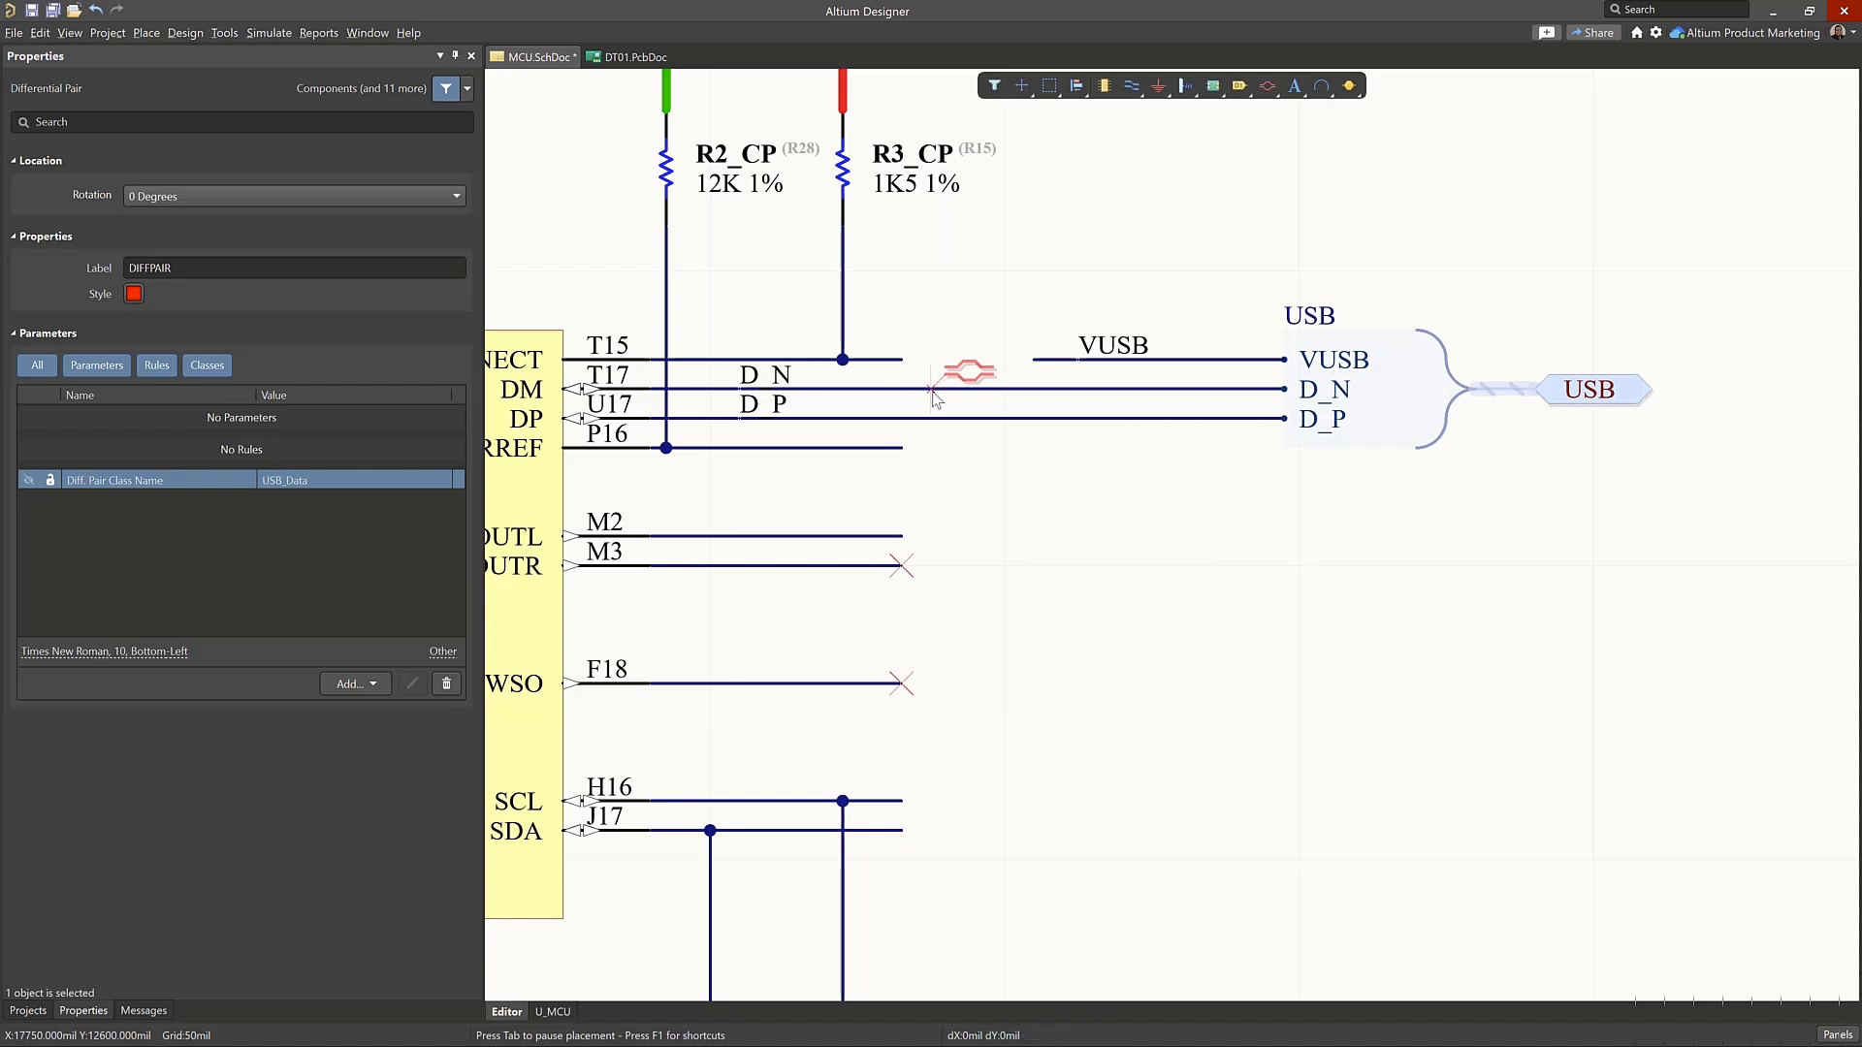
Place the differential pair directive on the D_N wire and end placement
left_click(930, 392)
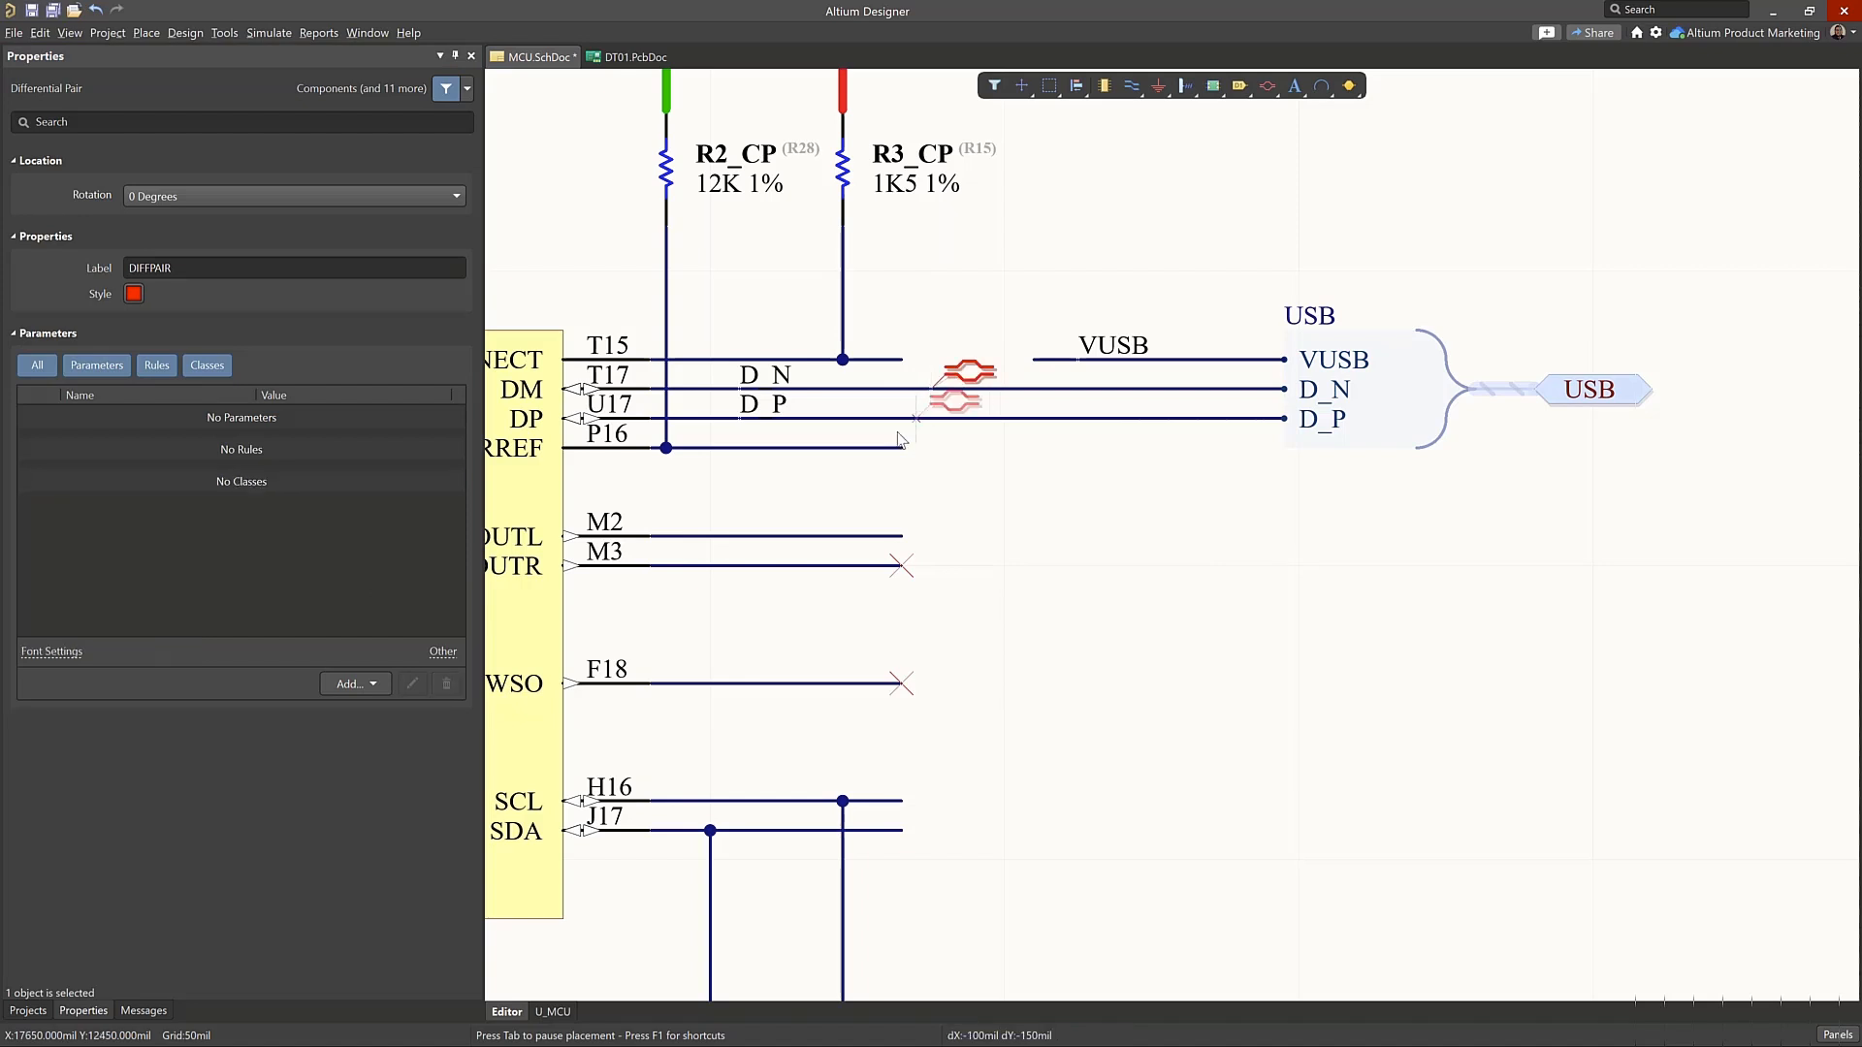
key("Tab")
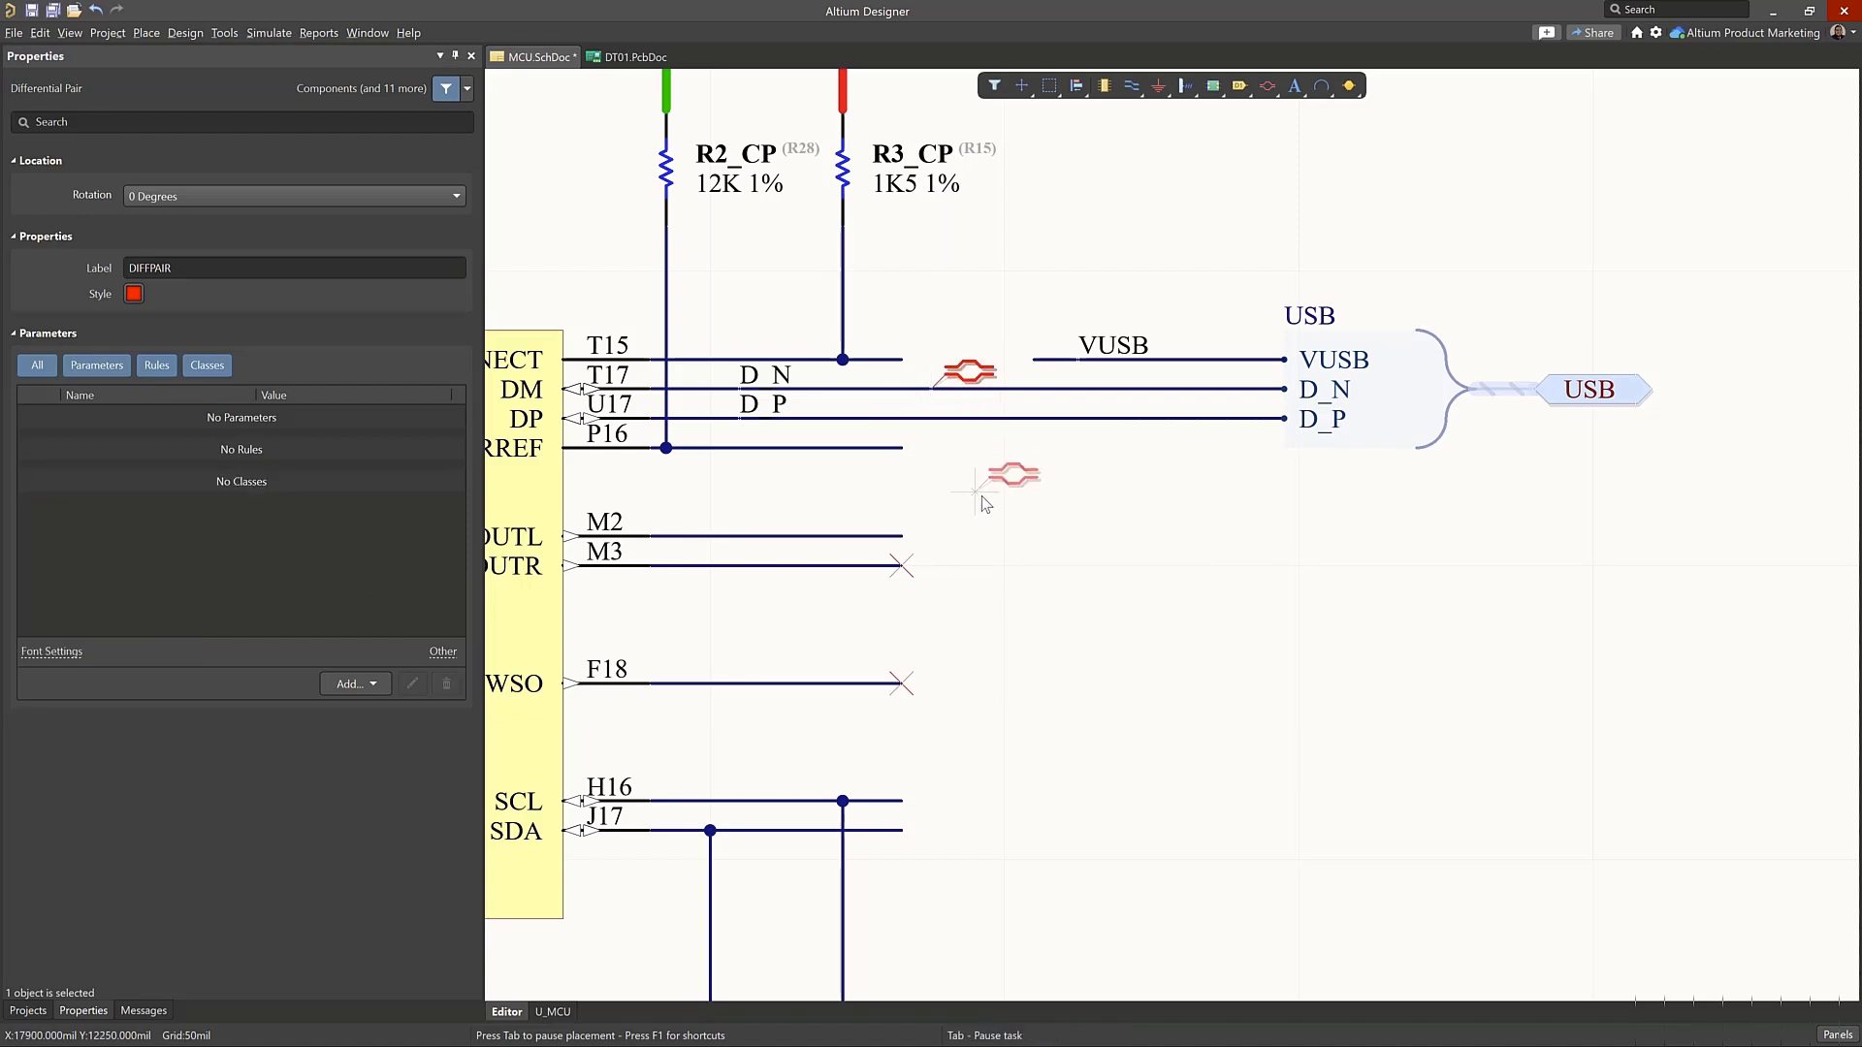
right_click(981, 496)
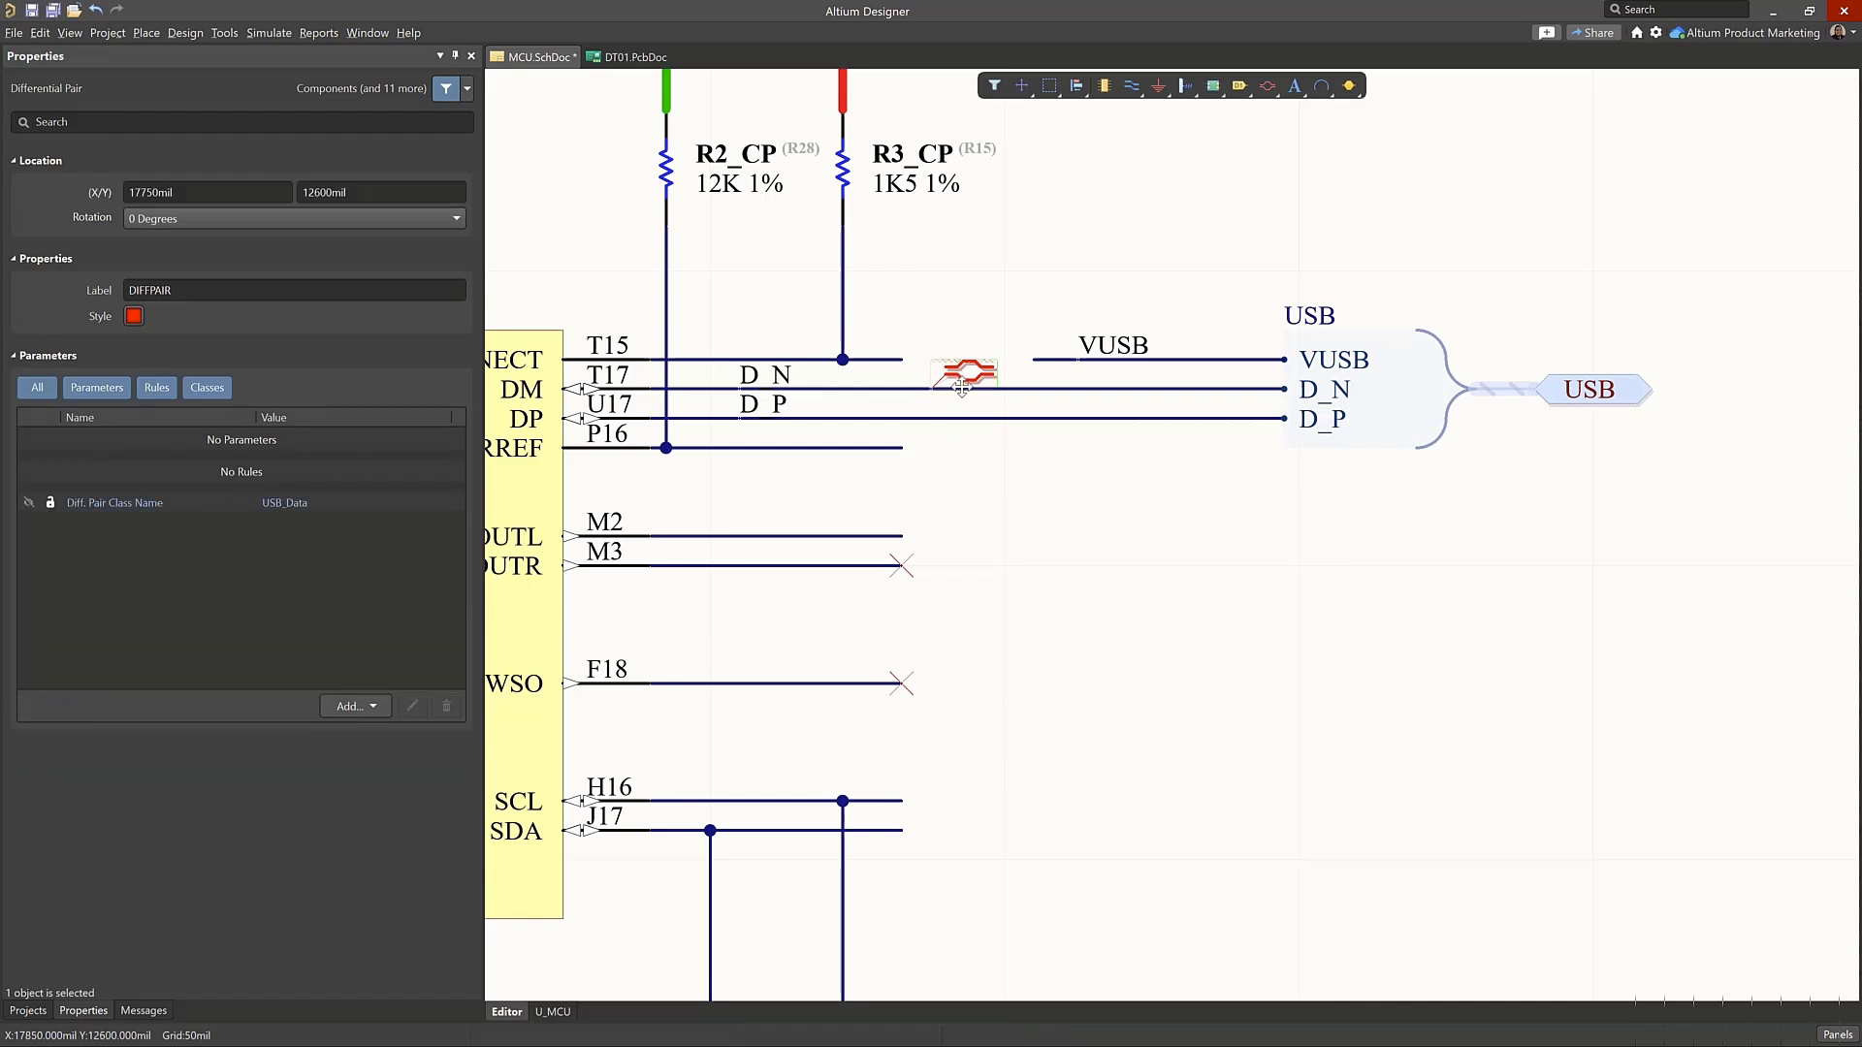
Try pasting a copy of the differential pair directive onto the D_P wire, and undo it
key("ctrl+v")
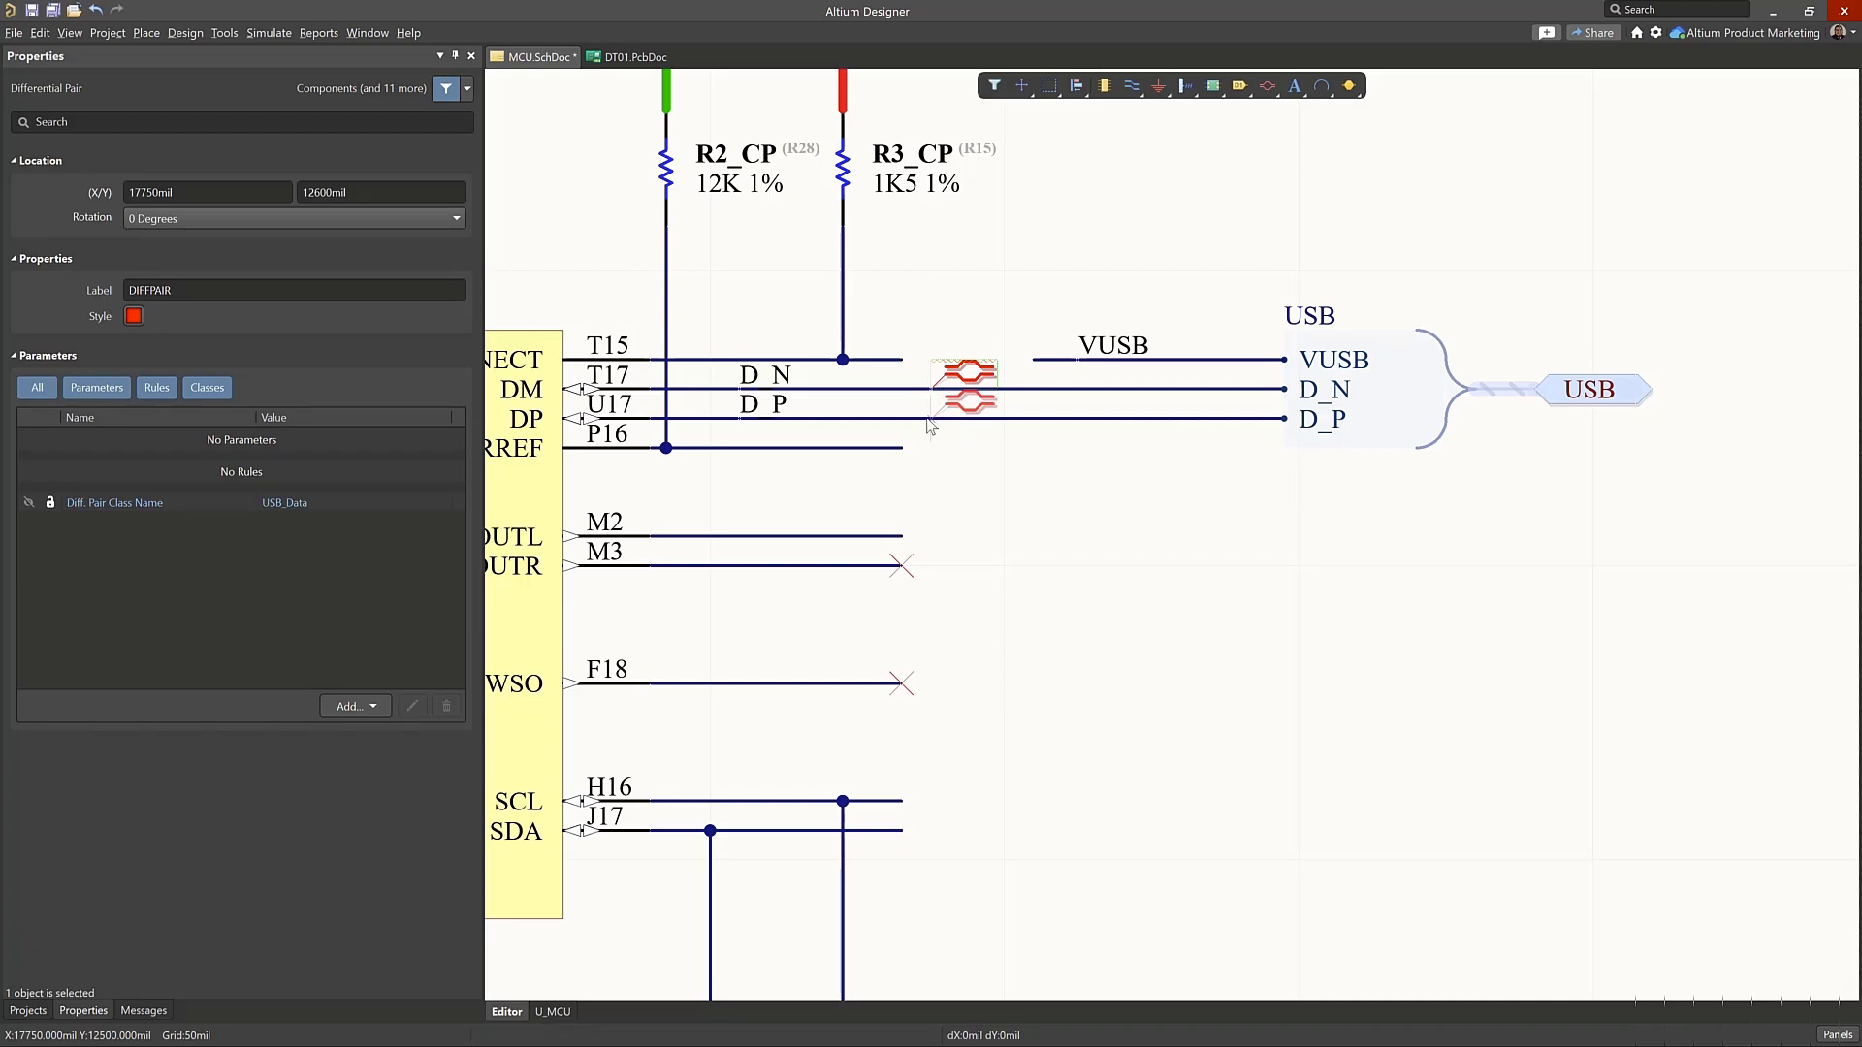
left_click(929, 425)
left_click(1045, 462)
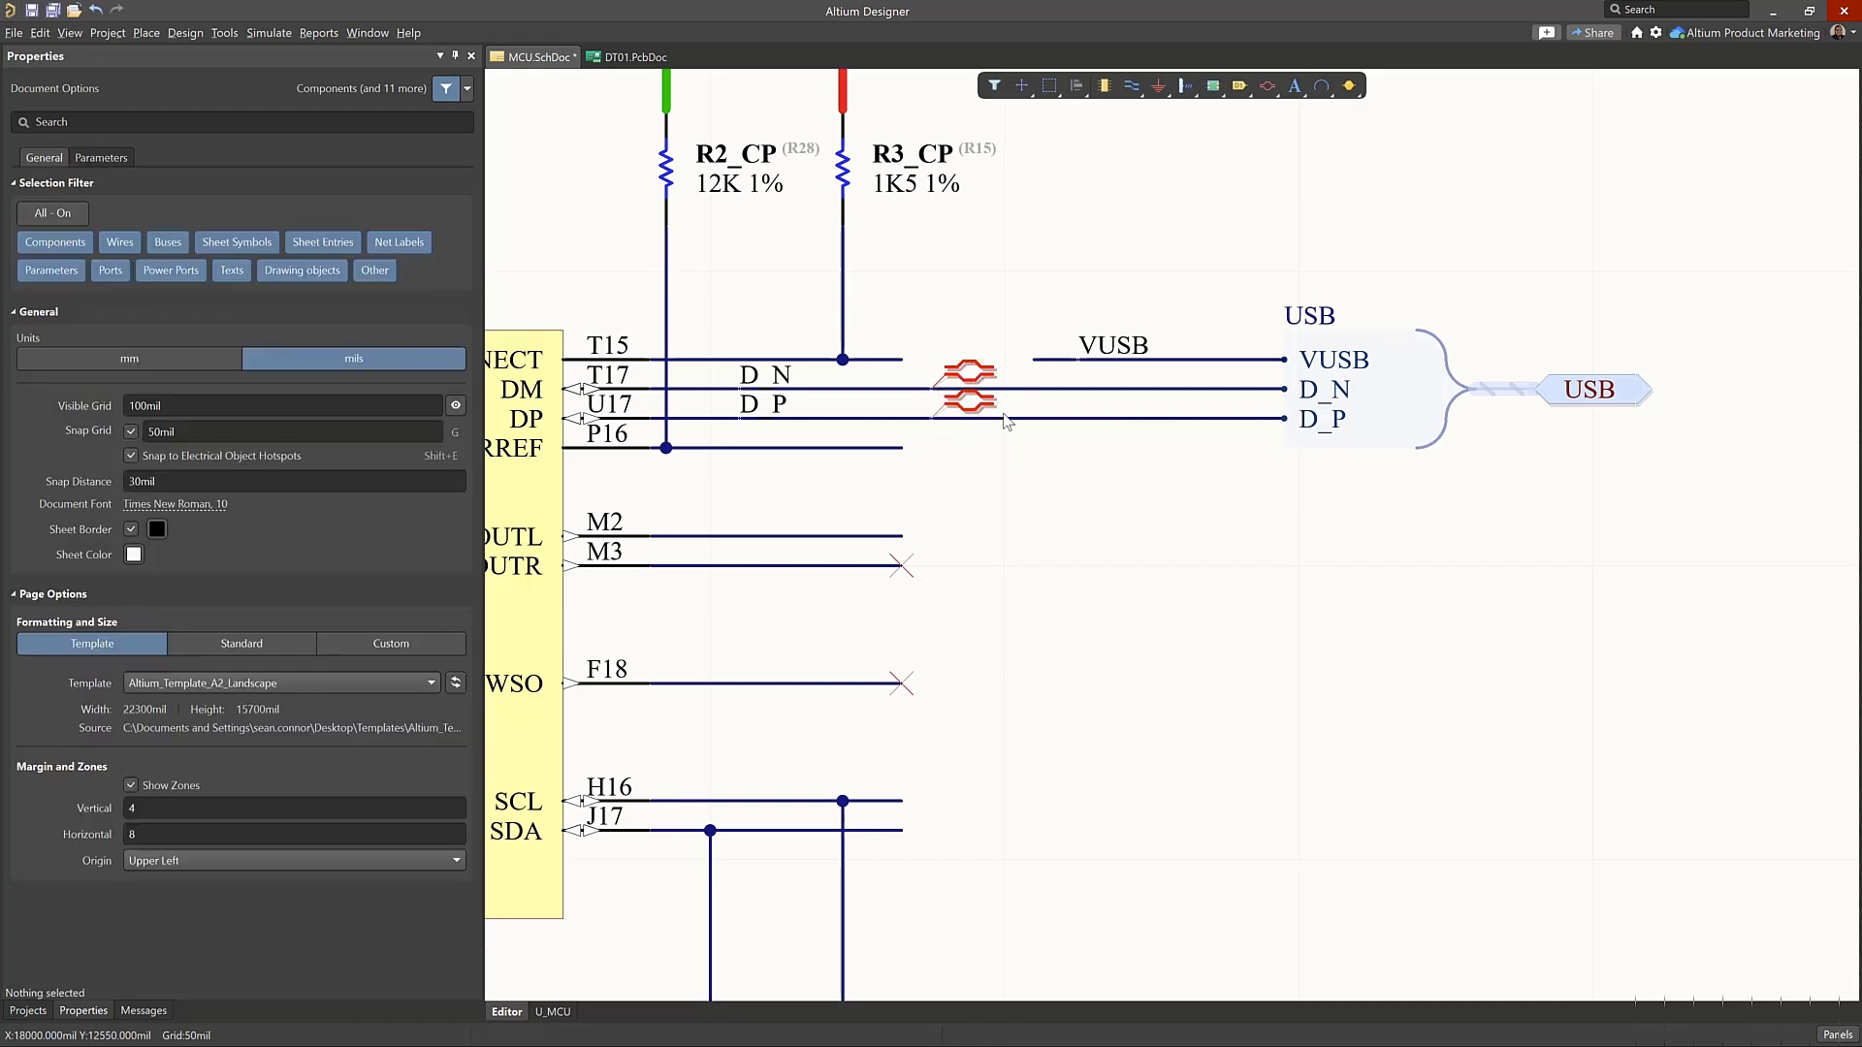
key("ctrl+z")
Duplicate the differential pair directive, move one instance above the wires and attach the other to the D_P wire
left_click(970, 378)
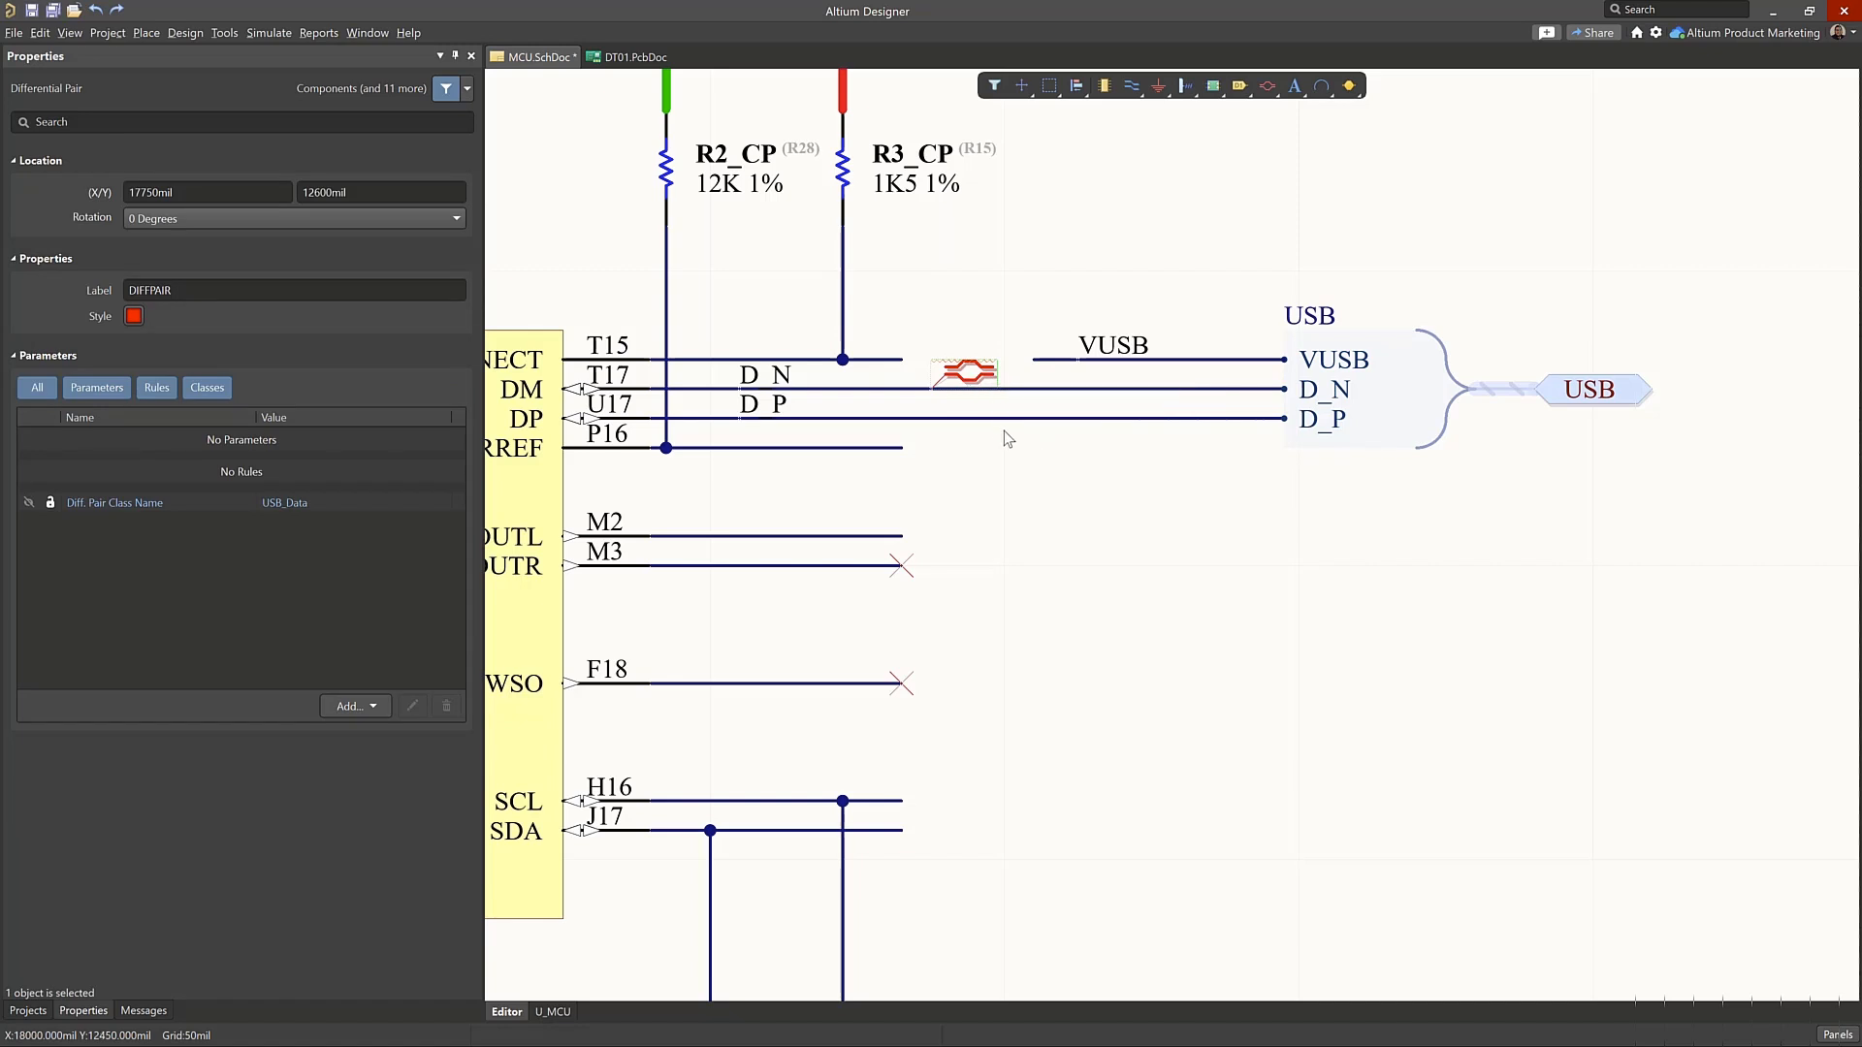
key("ctrl+v")
left_click_drag(977, 395, 931, 331)
mouse_move(977, 389)
left_mouse_down()
mouse_move(929, 407)
mouse_move(985, 405)
left_mouse_up()
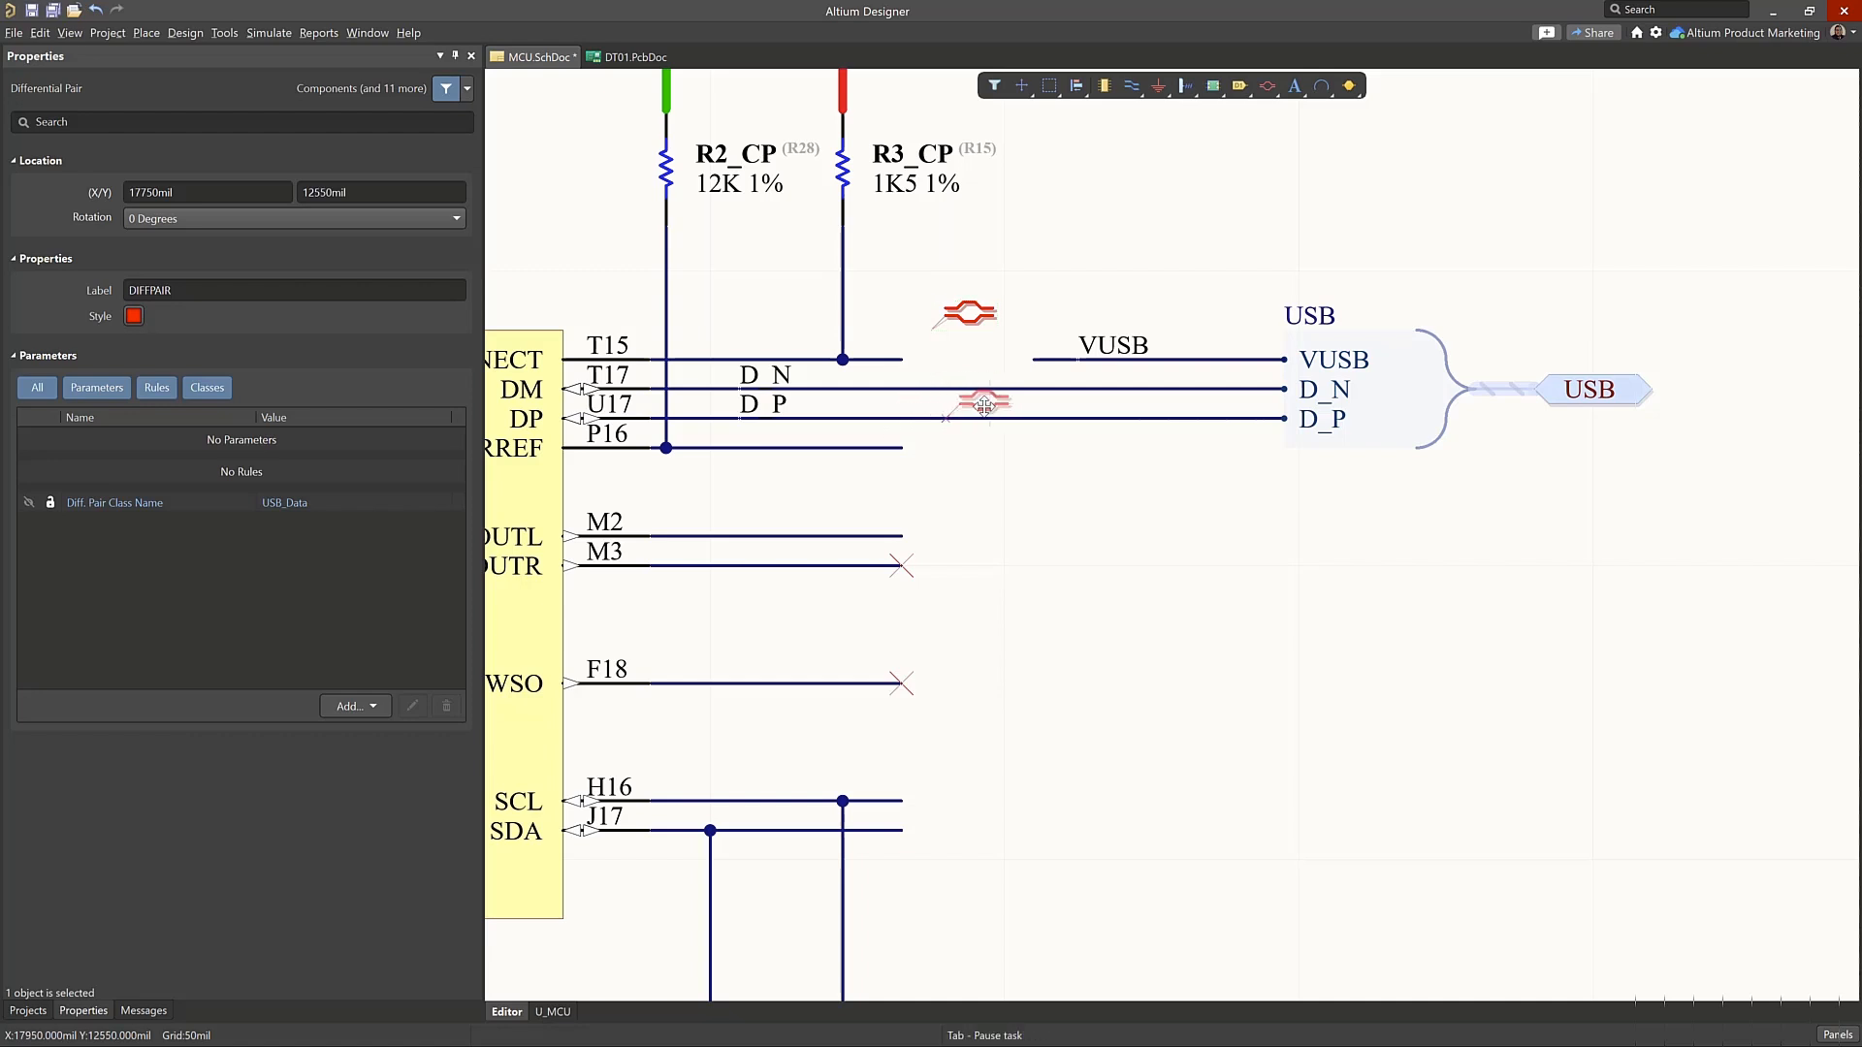
scroll(984, 405, "up", 4, "ctrl")
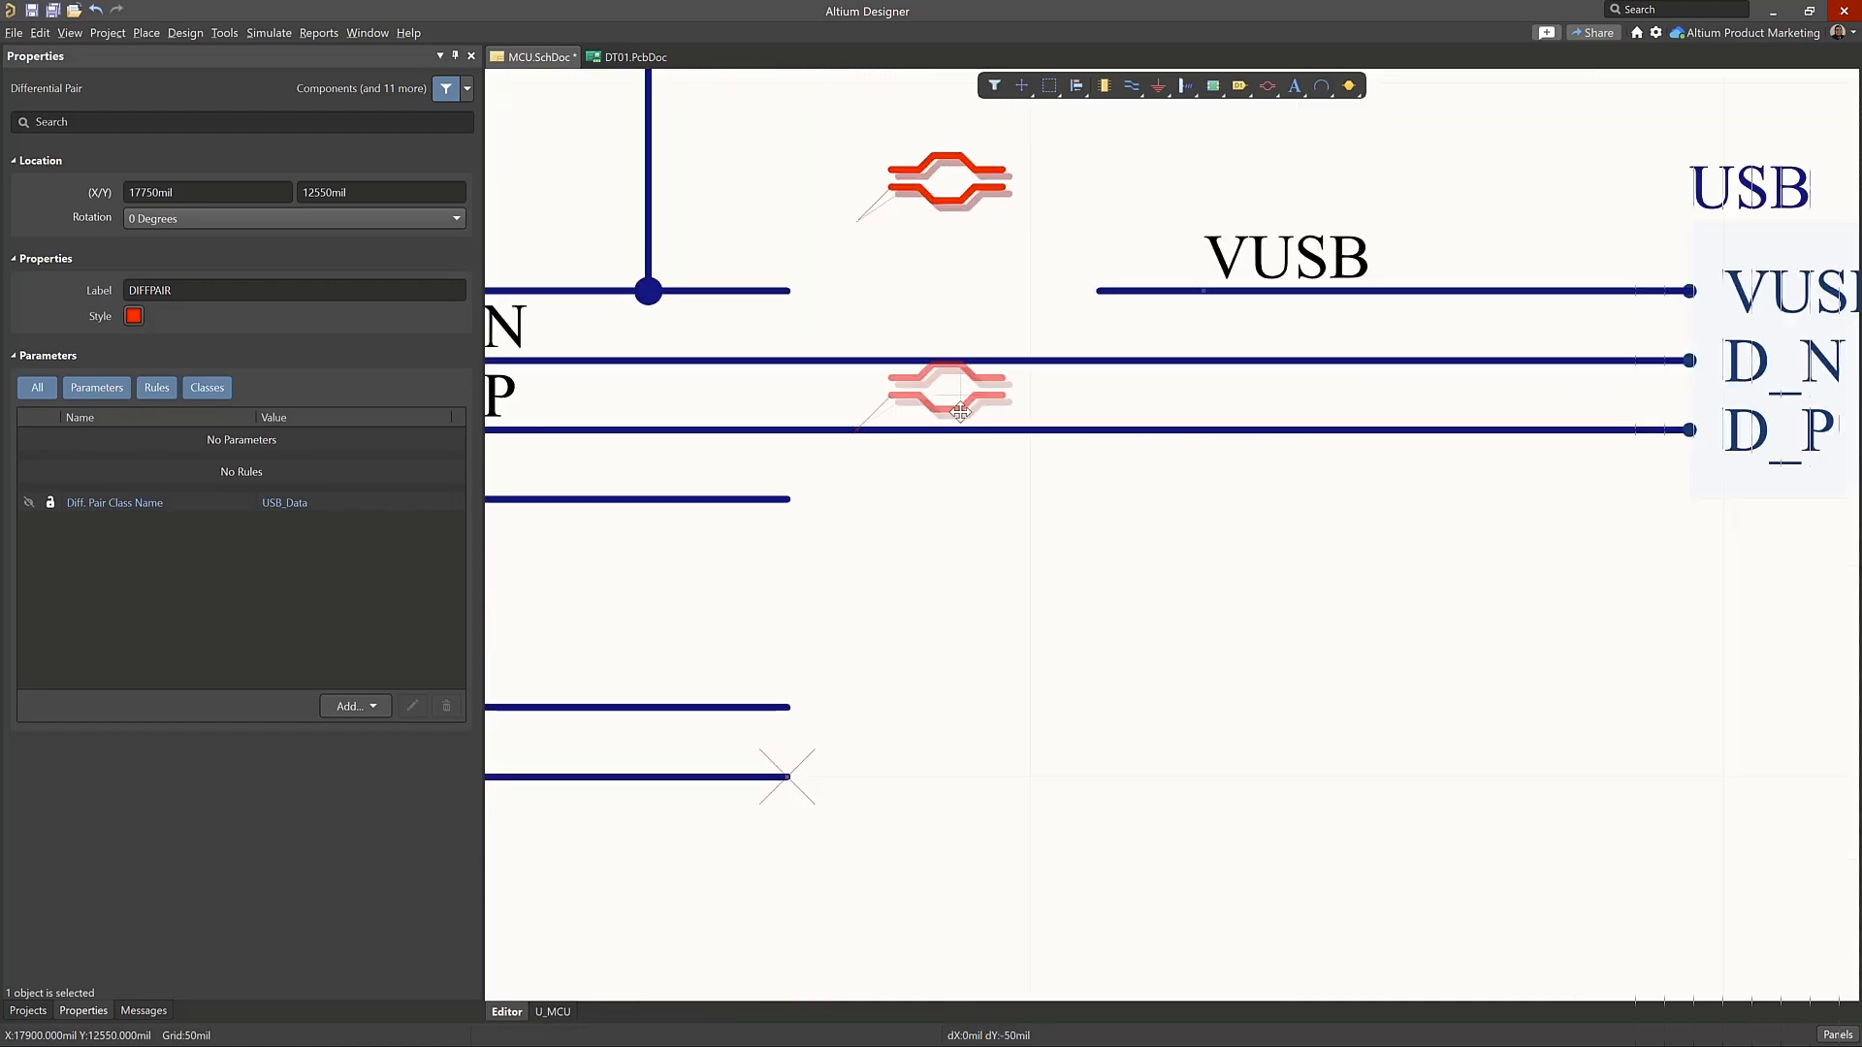
left_click(955, 405)
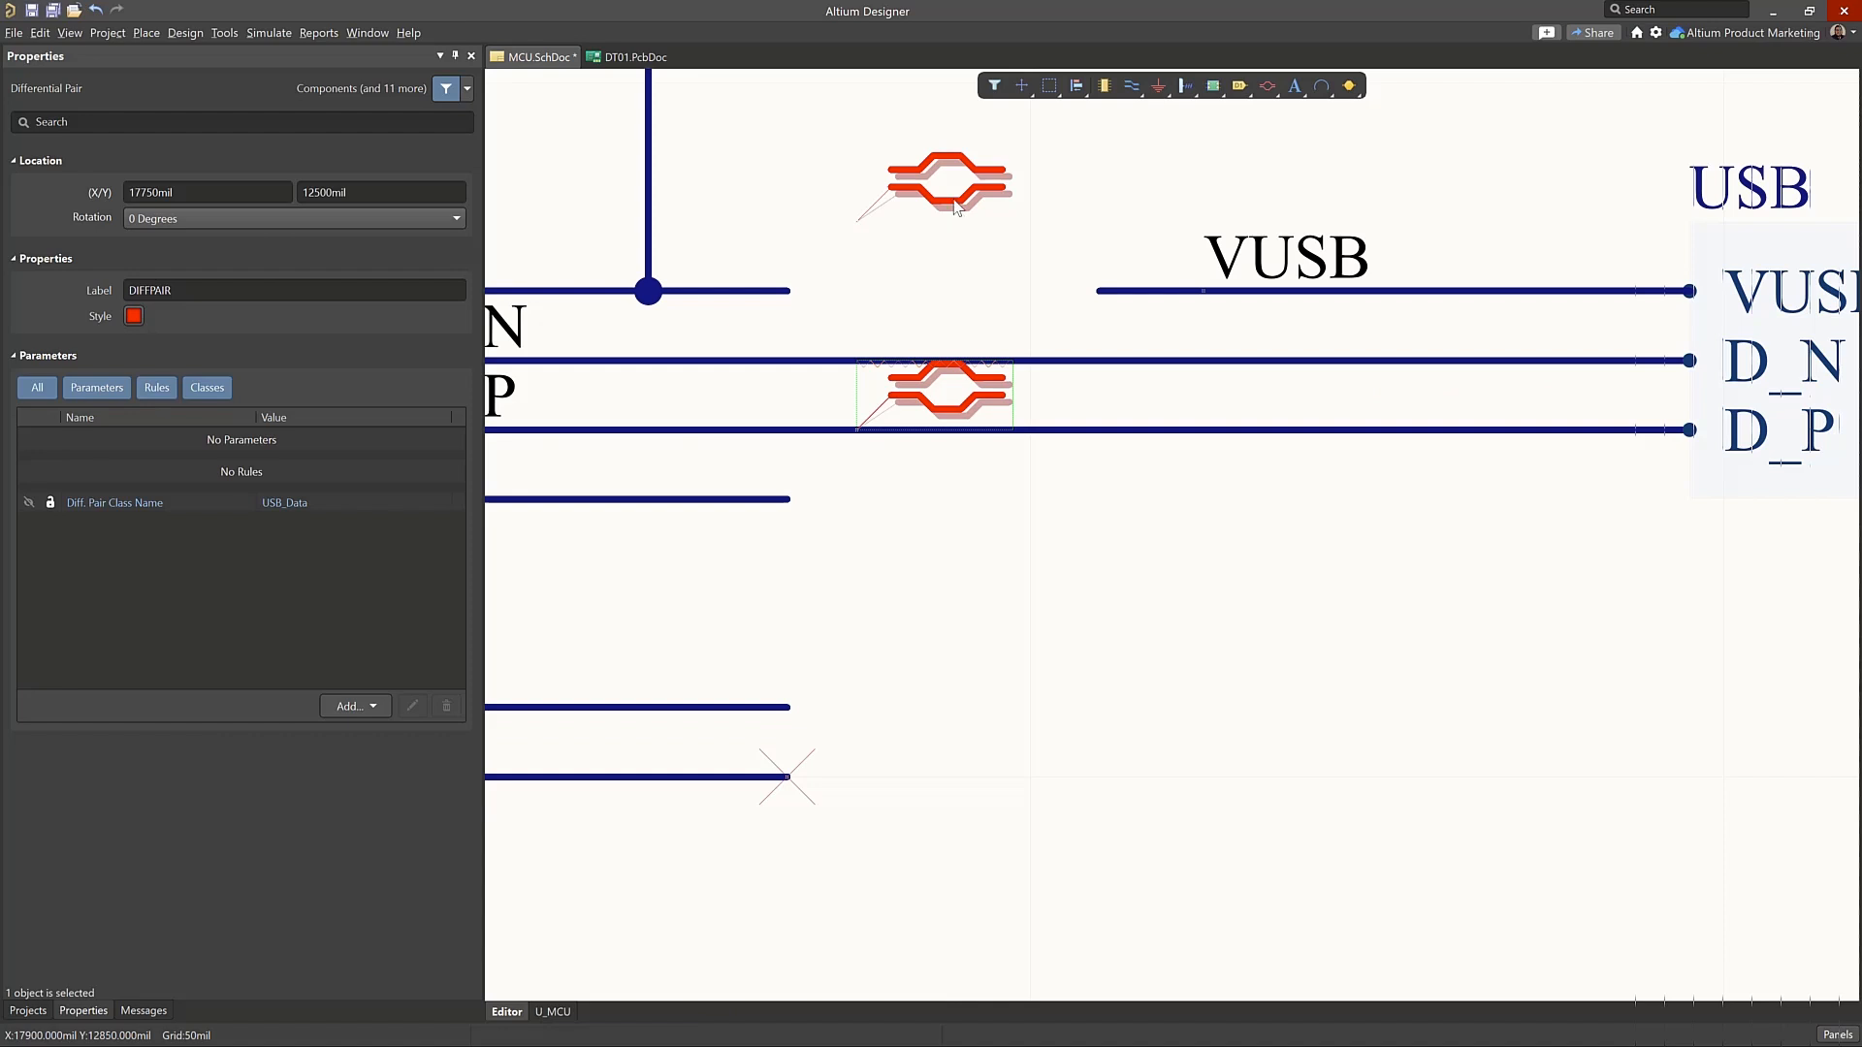
Attach the upper differential pair directive to the D_N wire and inspect the net properties of the D_P wire
left_click_drag(954, 200, 871, 361)
scroll(869, 438, "up", 1, "ctrl")
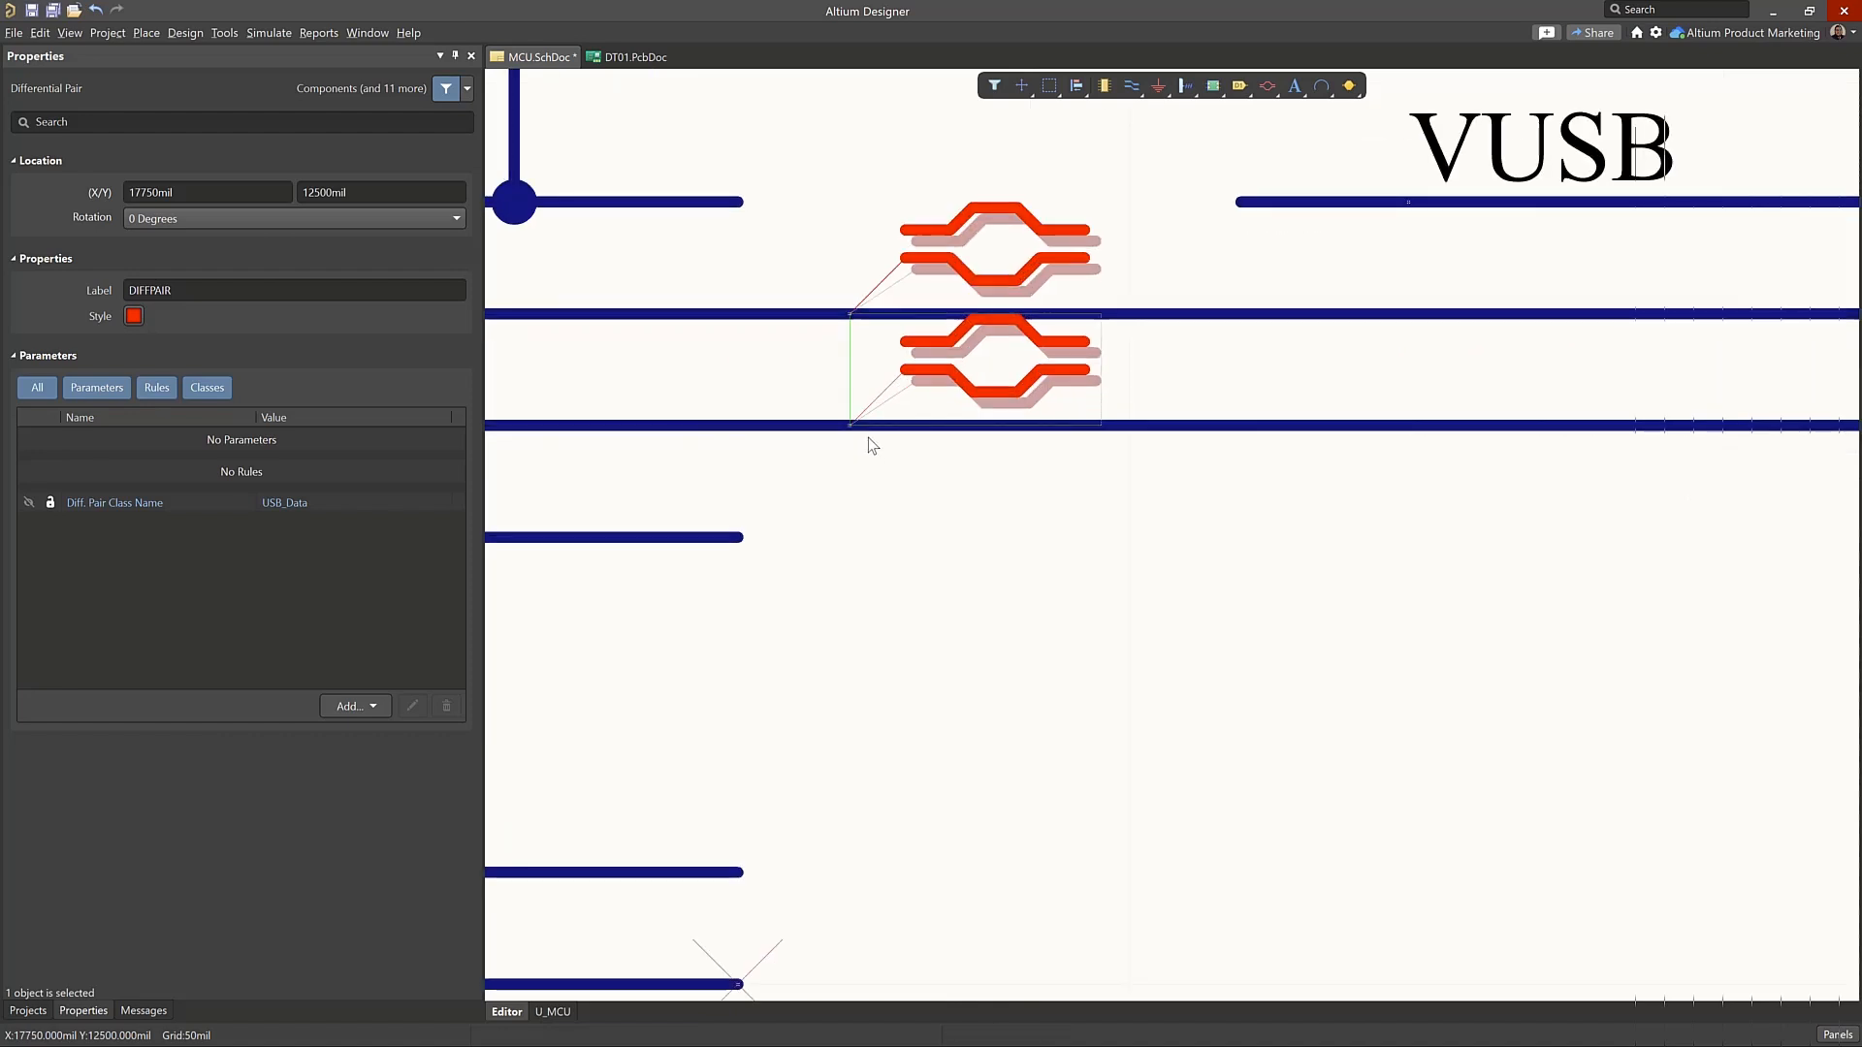
scroll(869, 438, "up", 2, "ctrl")
left_click(832, 452)
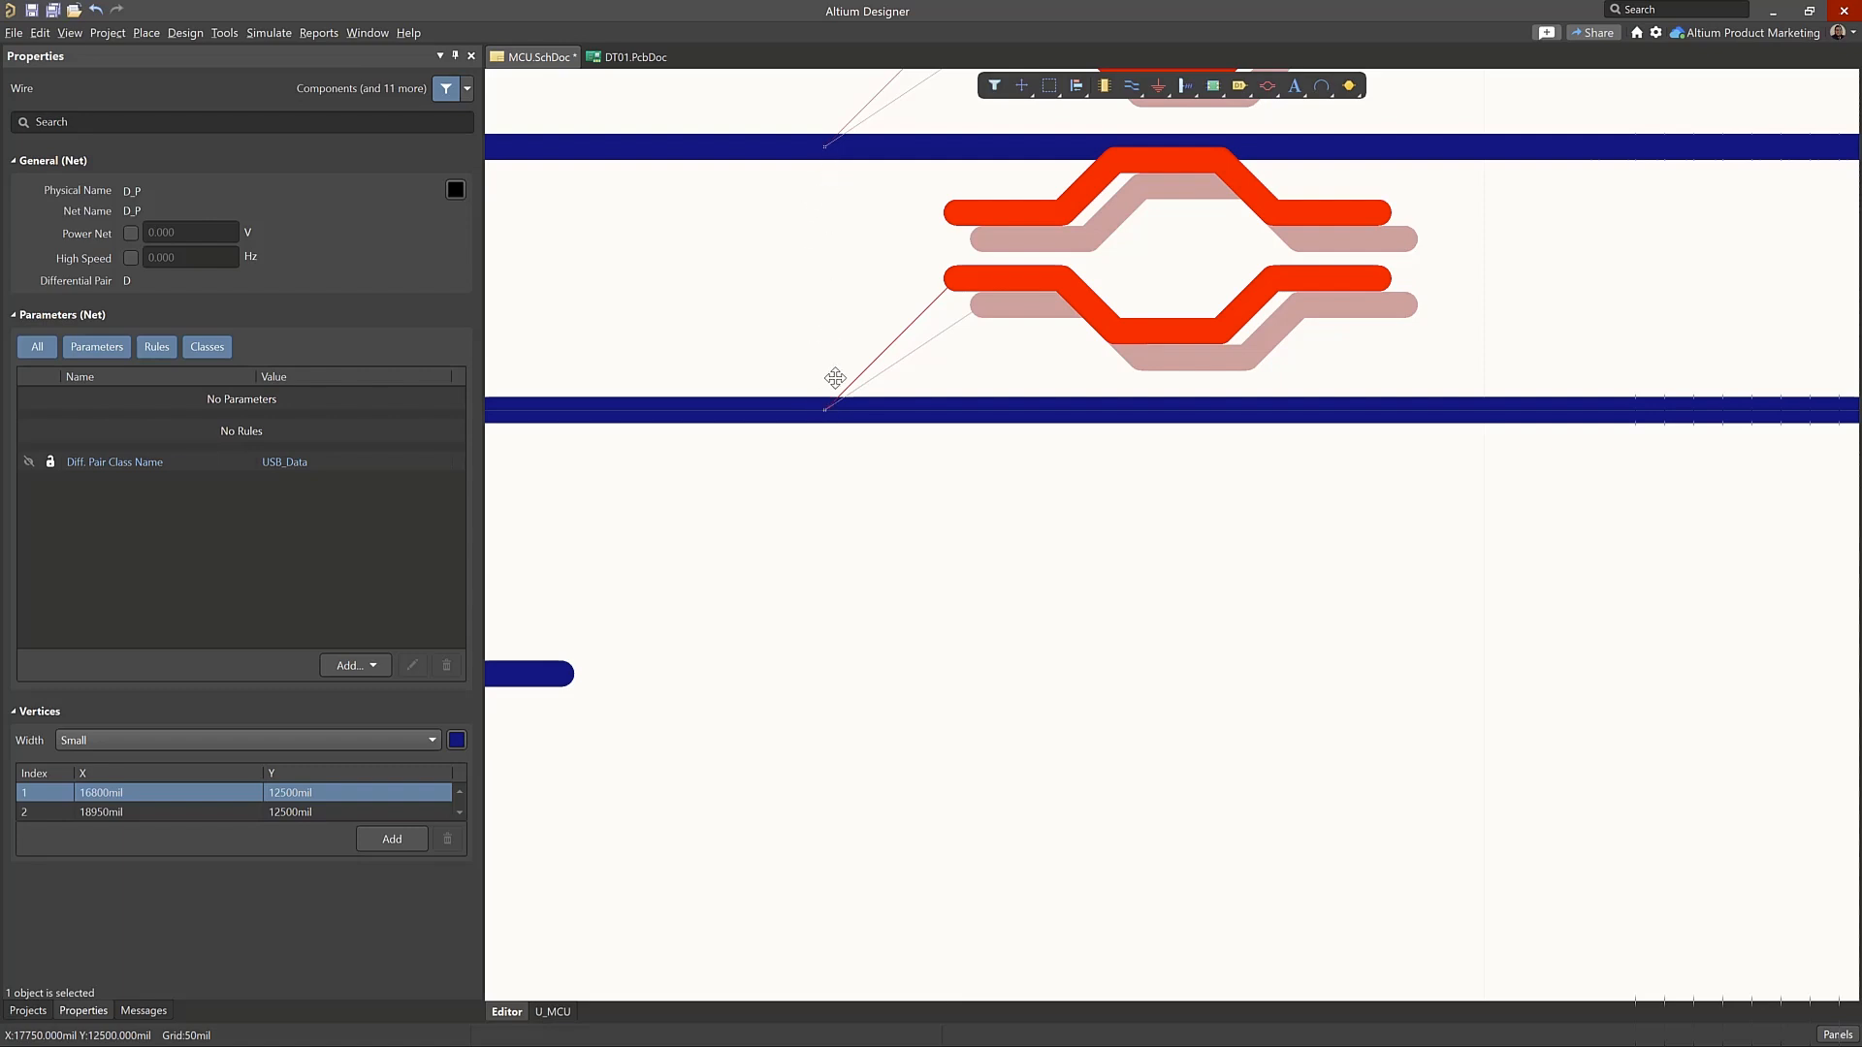
Examine the properties of the No ERC marker on the wire of the MCU's LD3/P4[7] pin
scroll(993, 576, "down", 5, "ctrl")
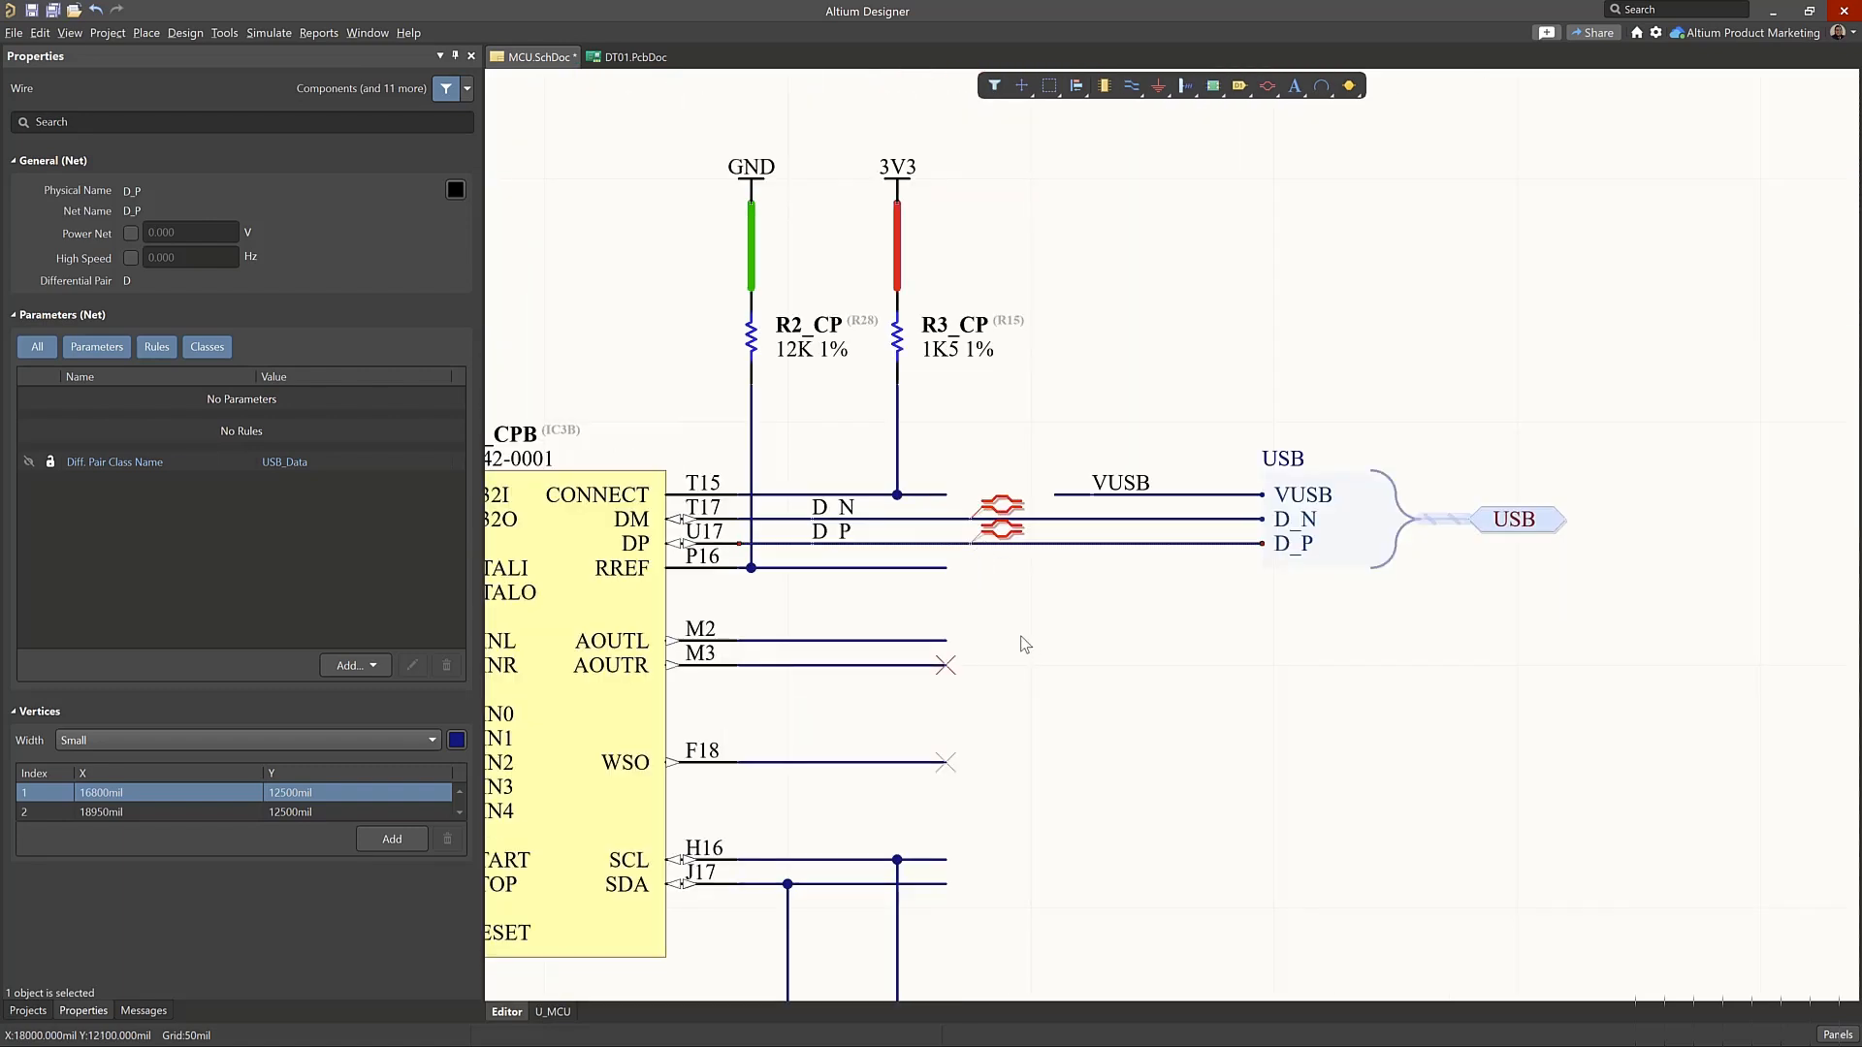
scroll(1021, 637, "down", 2, "ctrl")
right_click_drag(1030, 718, 1305, 372)
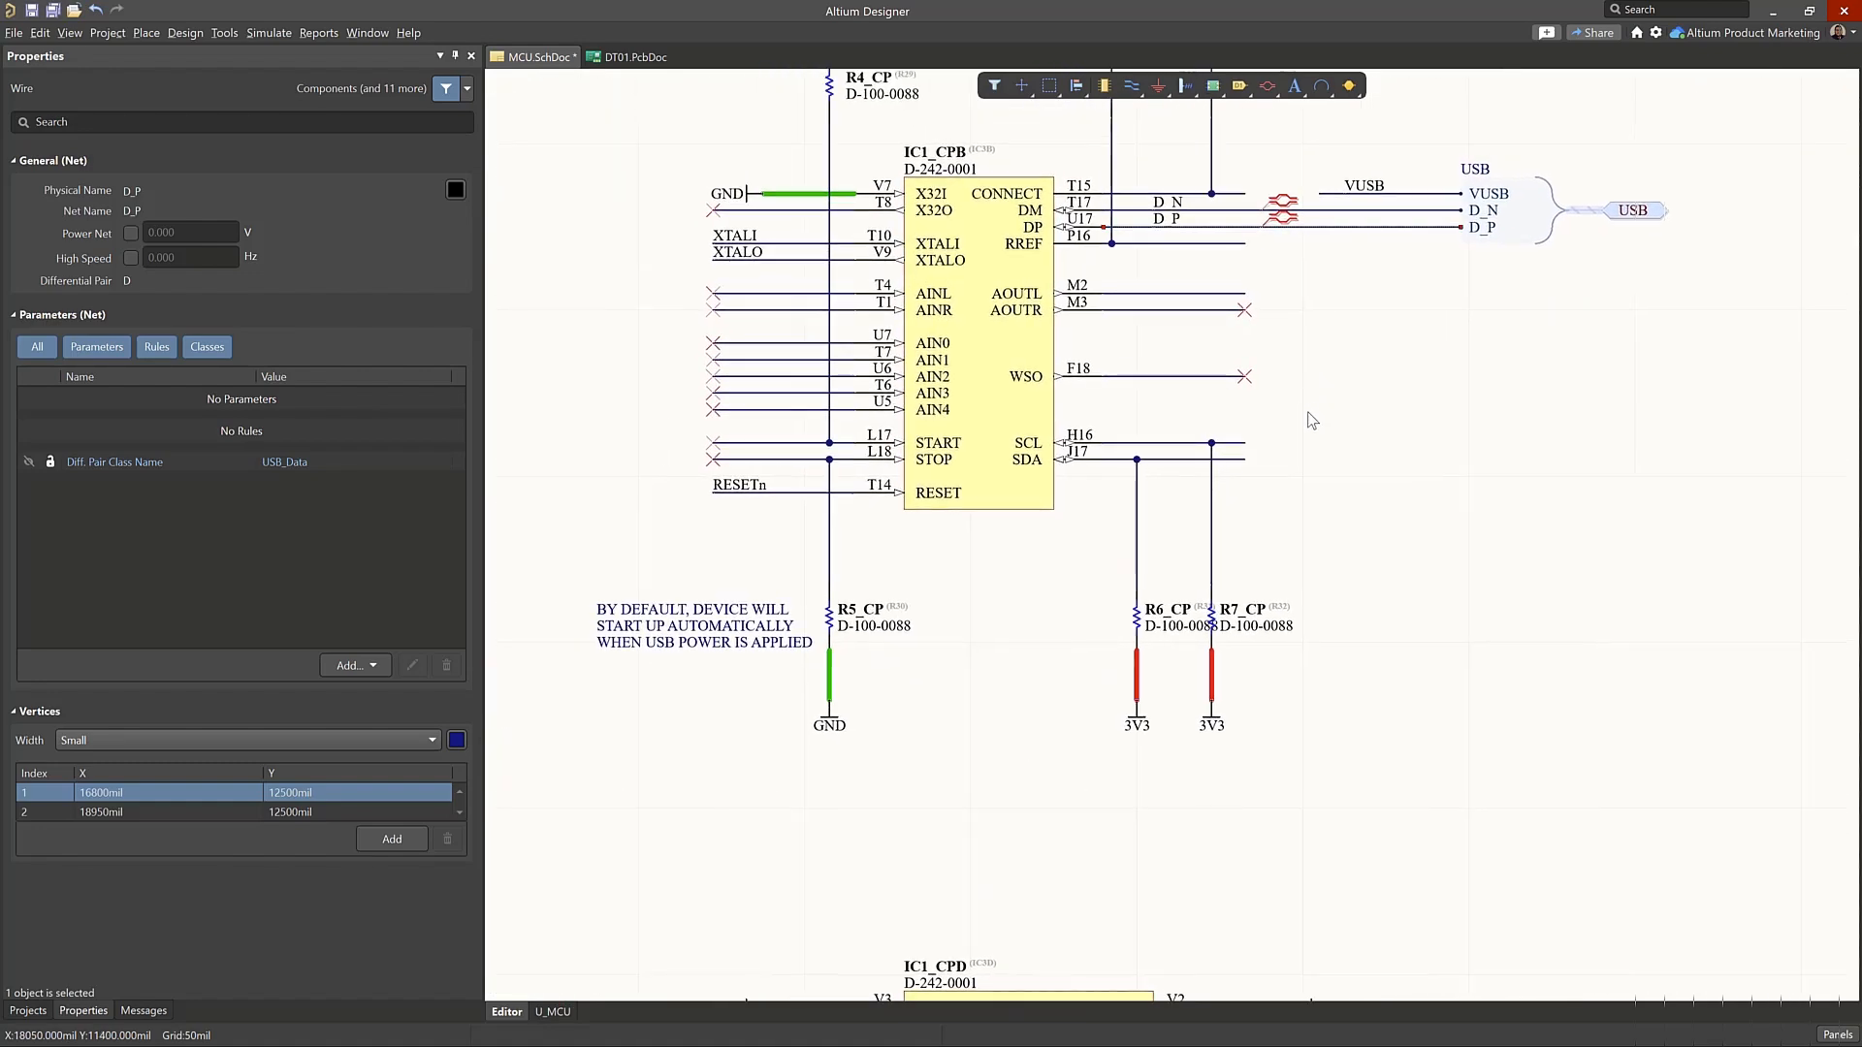
scroll(1060, 544, "down", 2, "ctrl")
right_click_drag(914, 656, 982, 623)
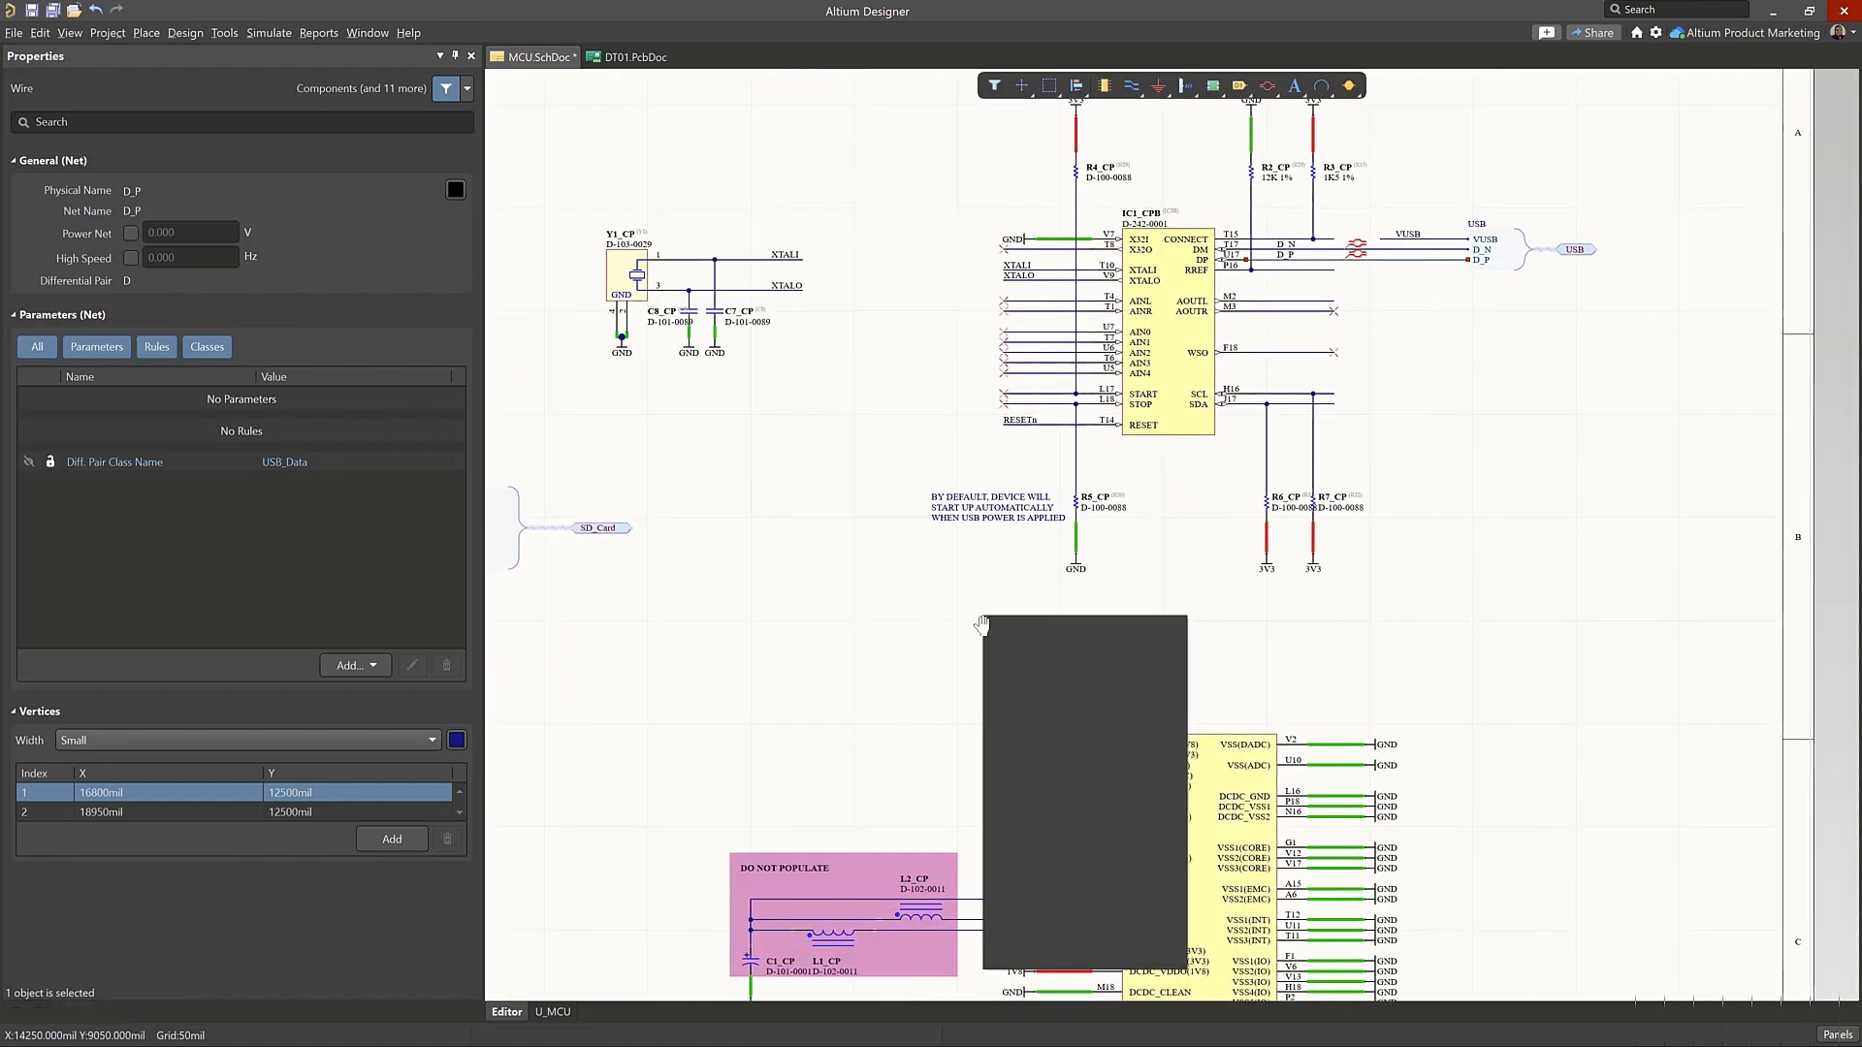
key("ctrl+Page_Down")
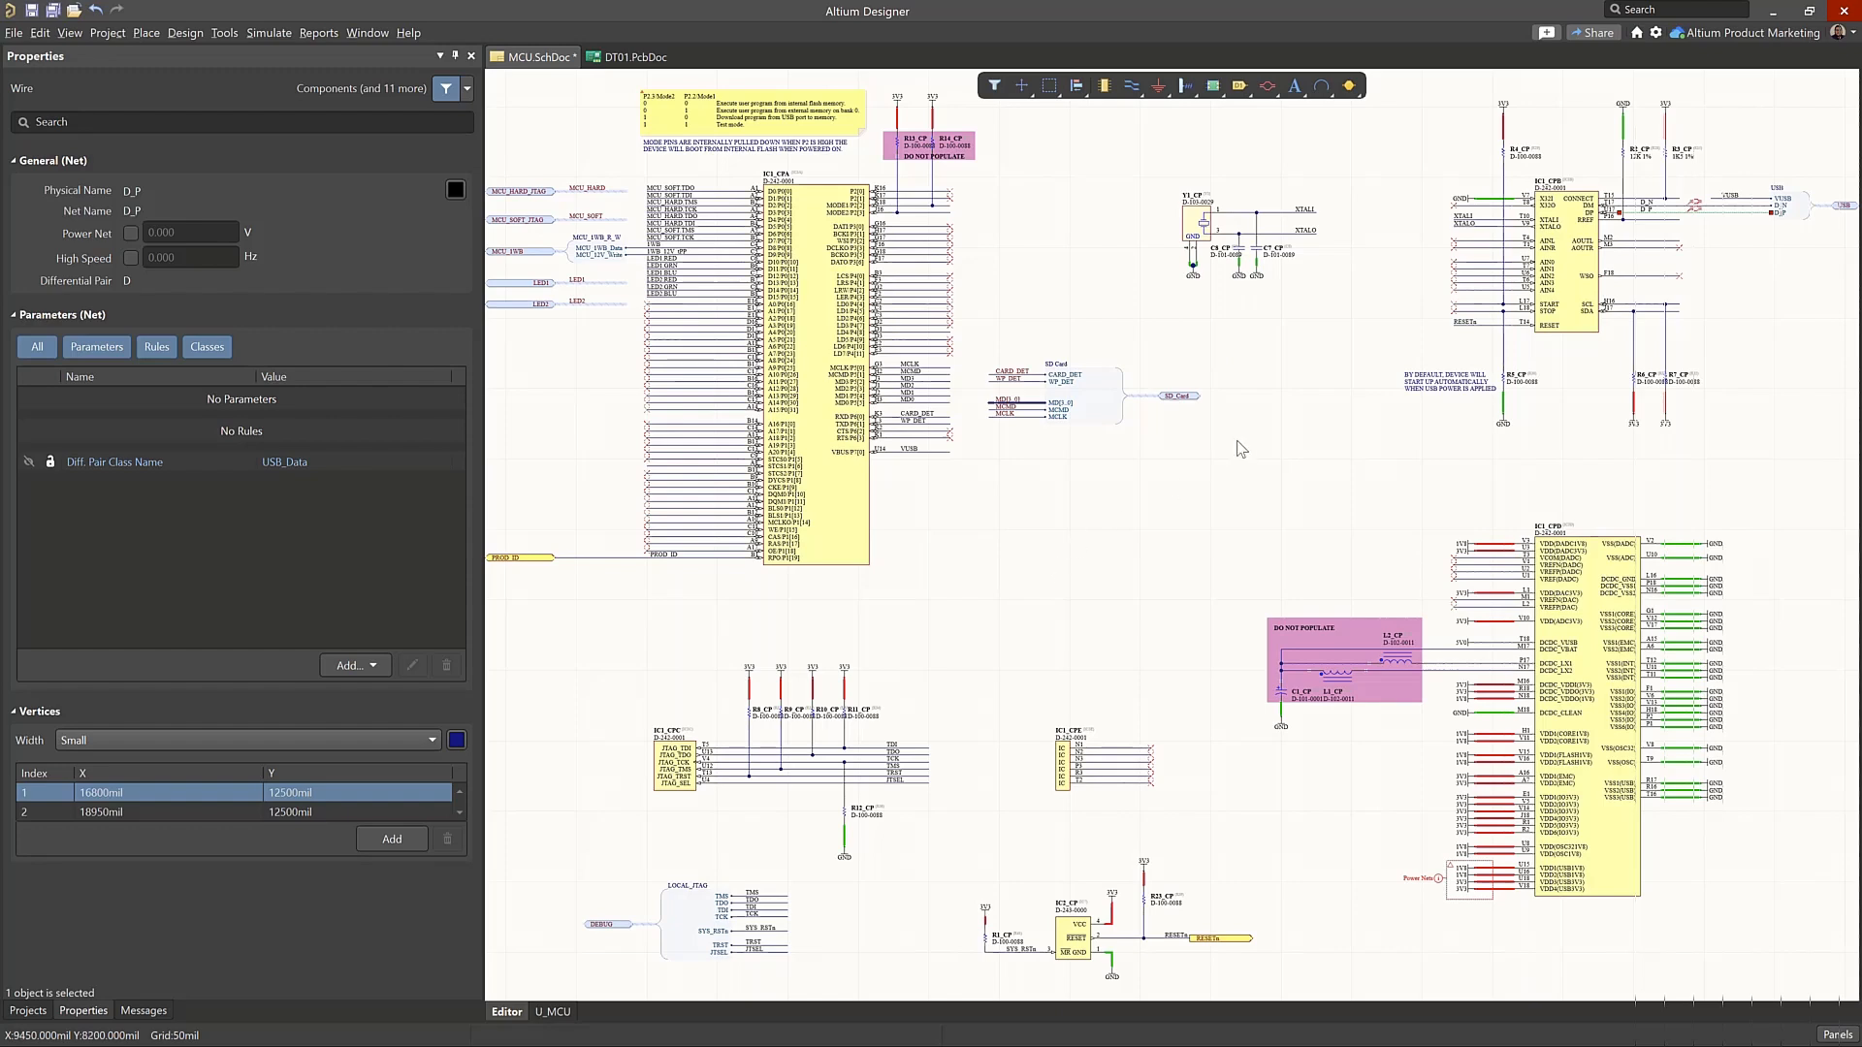
scroll(956, 291, "up", 3, "ctrl")
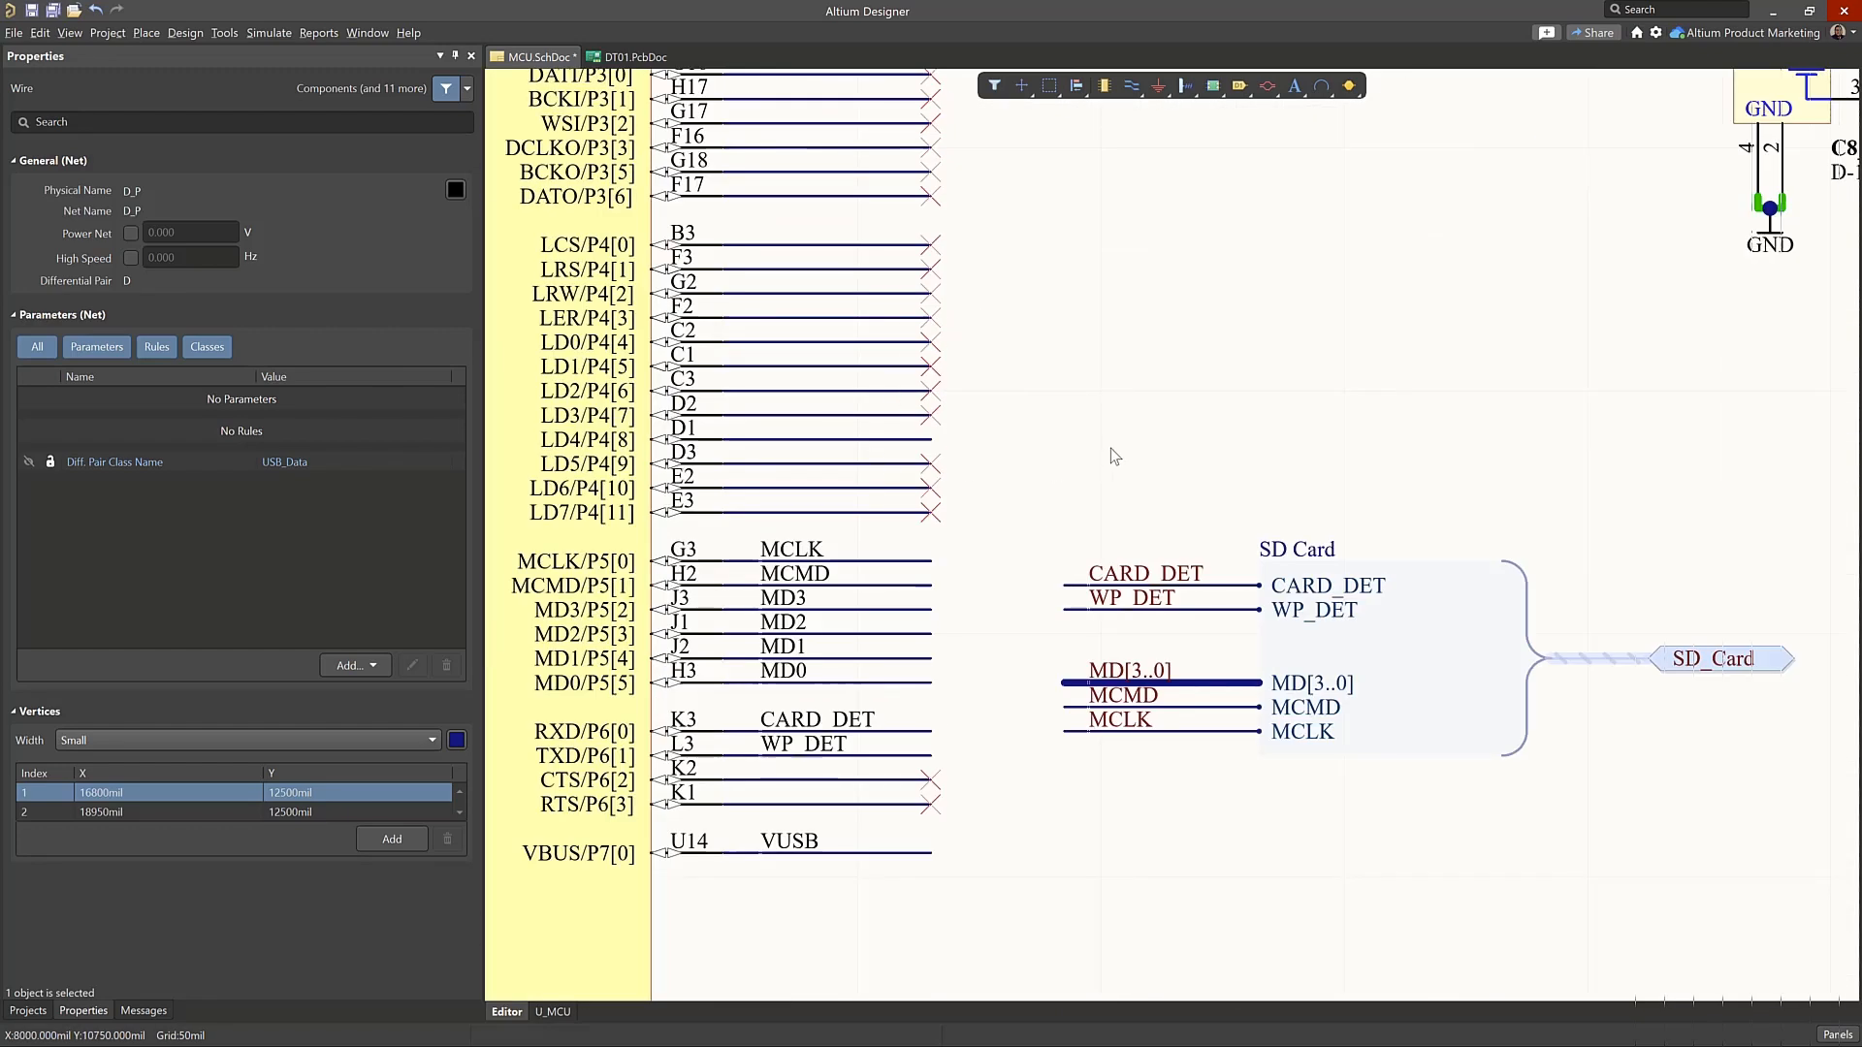
right_click_drag(1110, 448, 1192, 419)
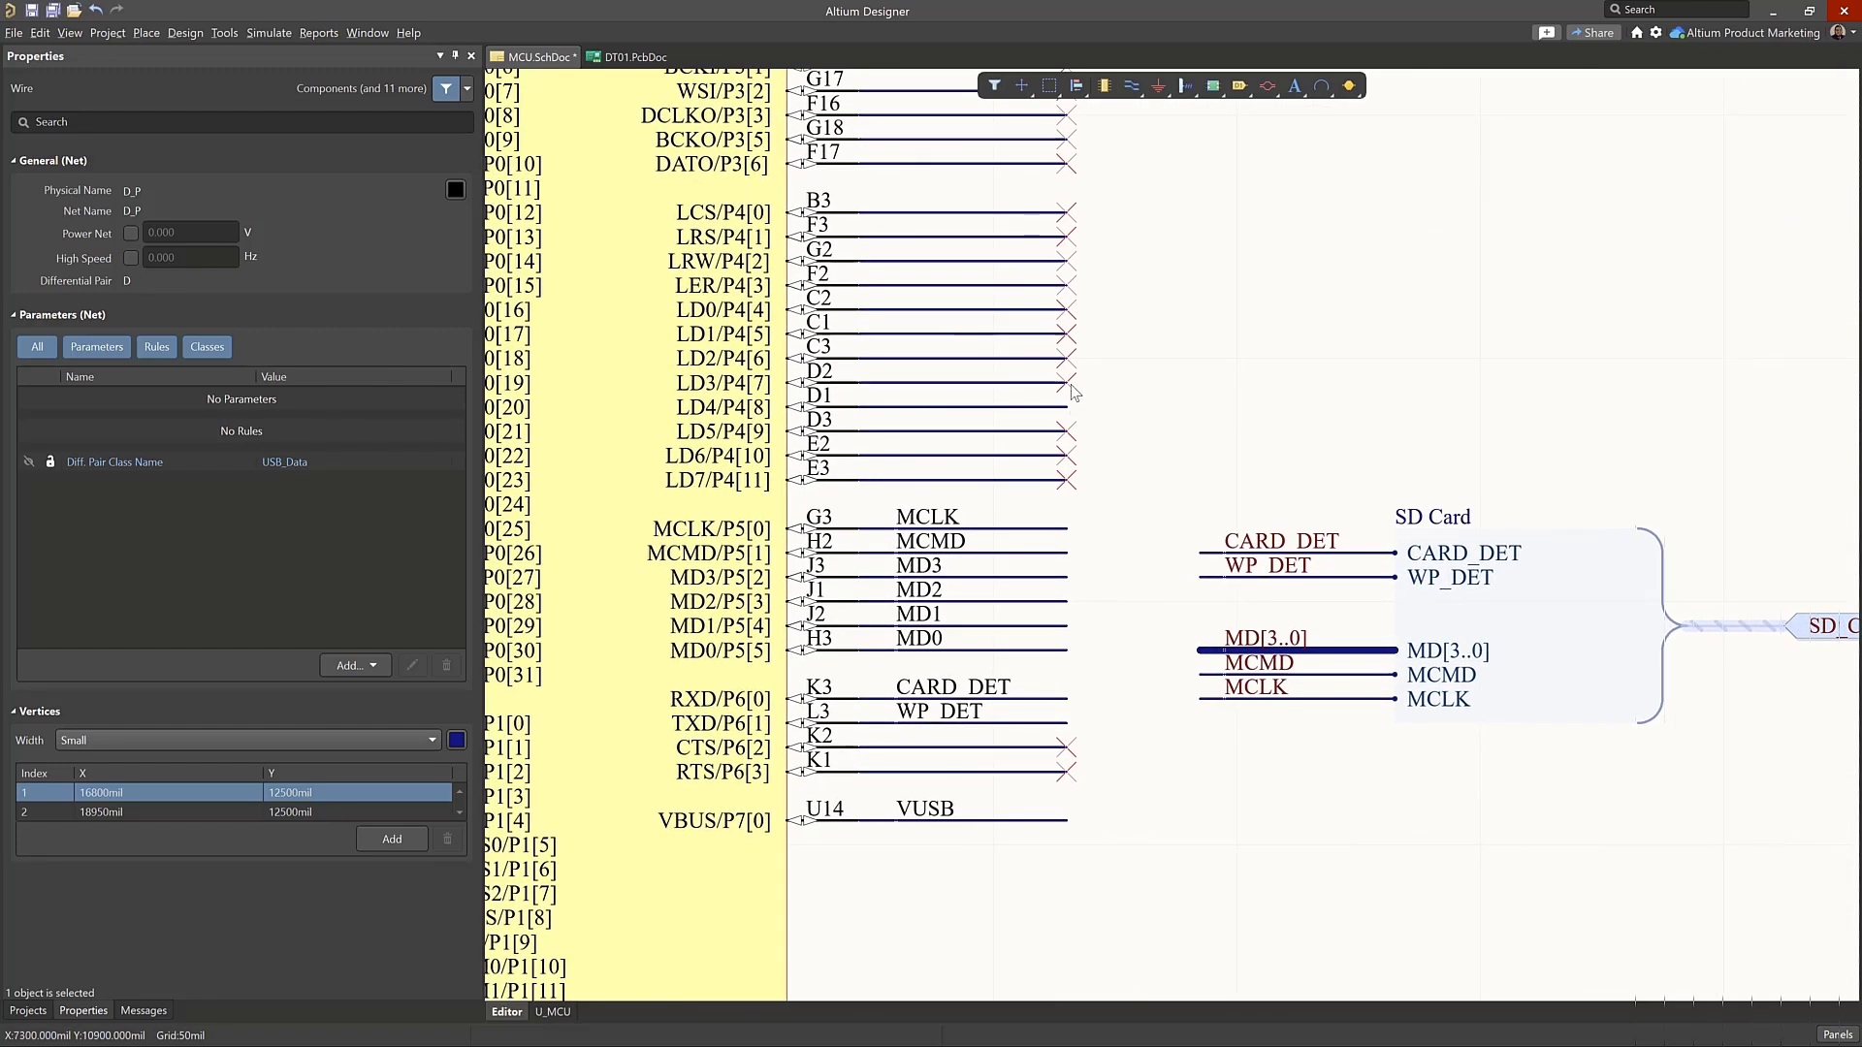
left_click(1070, 393)
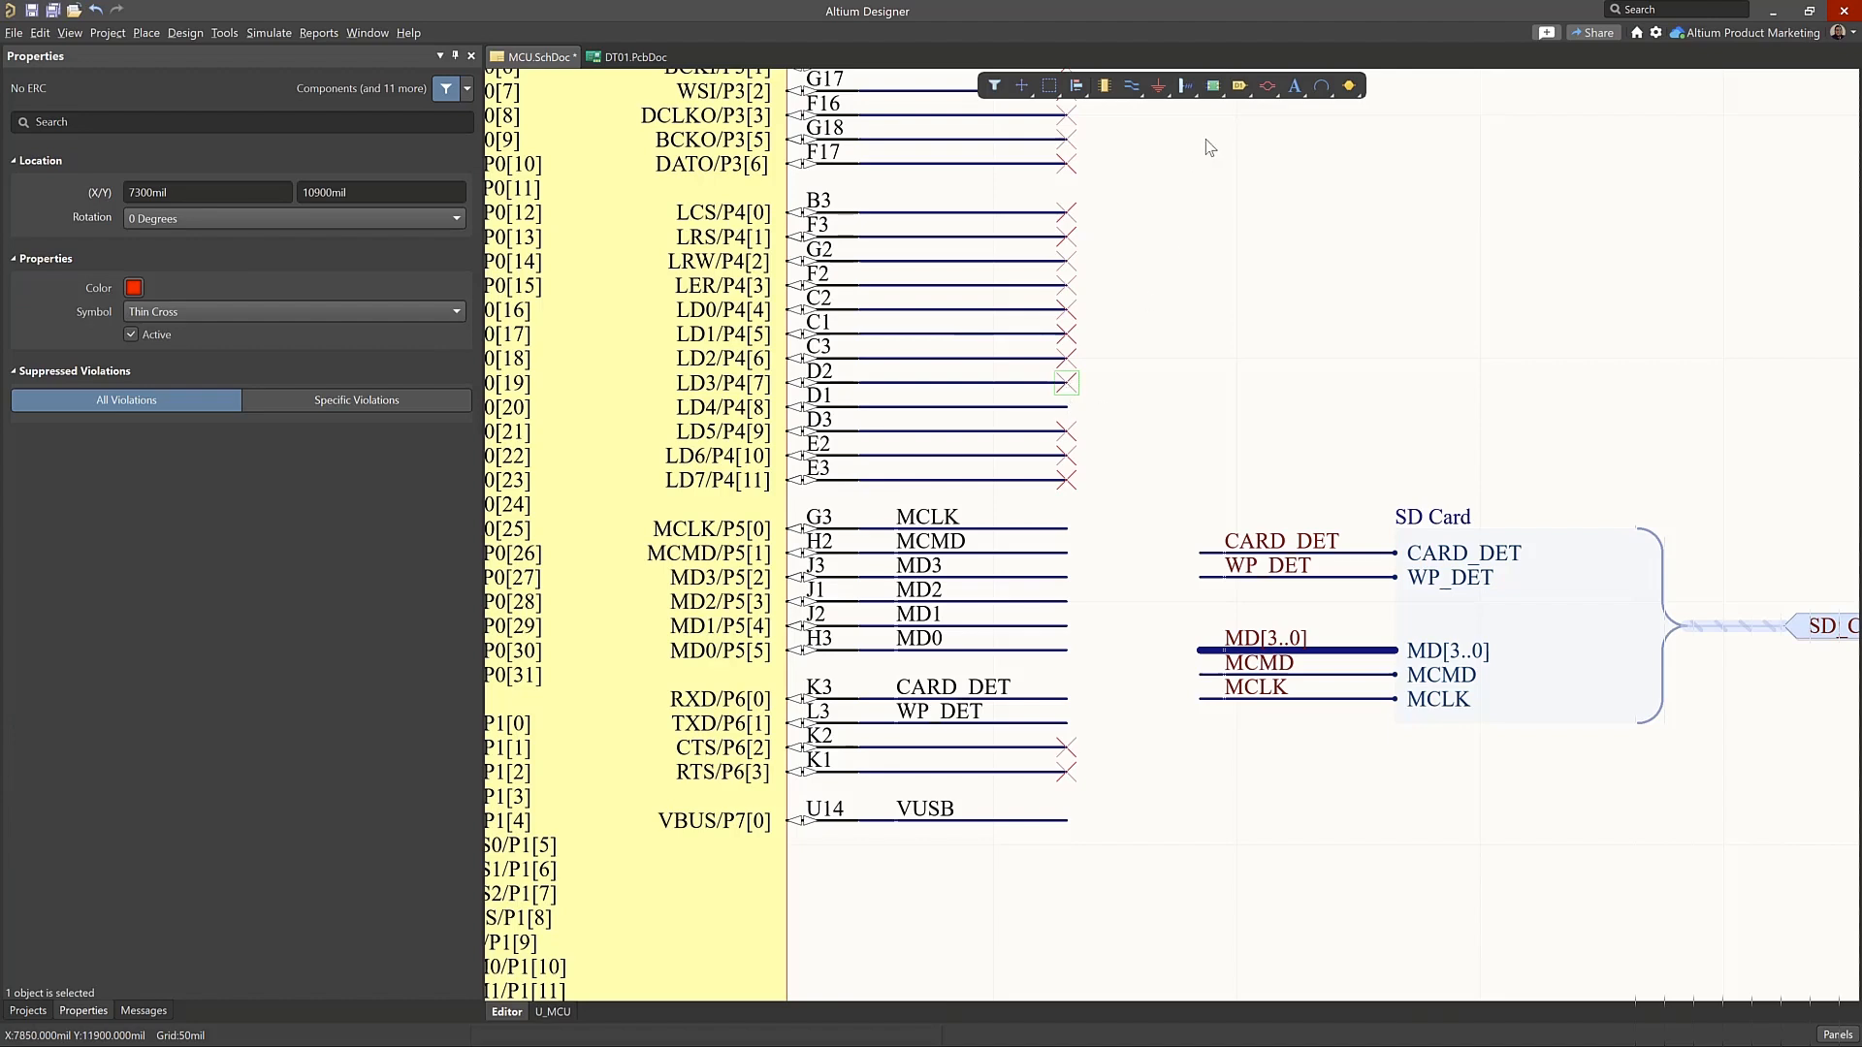
Review the directive types available for placement on the MCU schematic
scroll(1125, 398, "down", 3, "ctrl")
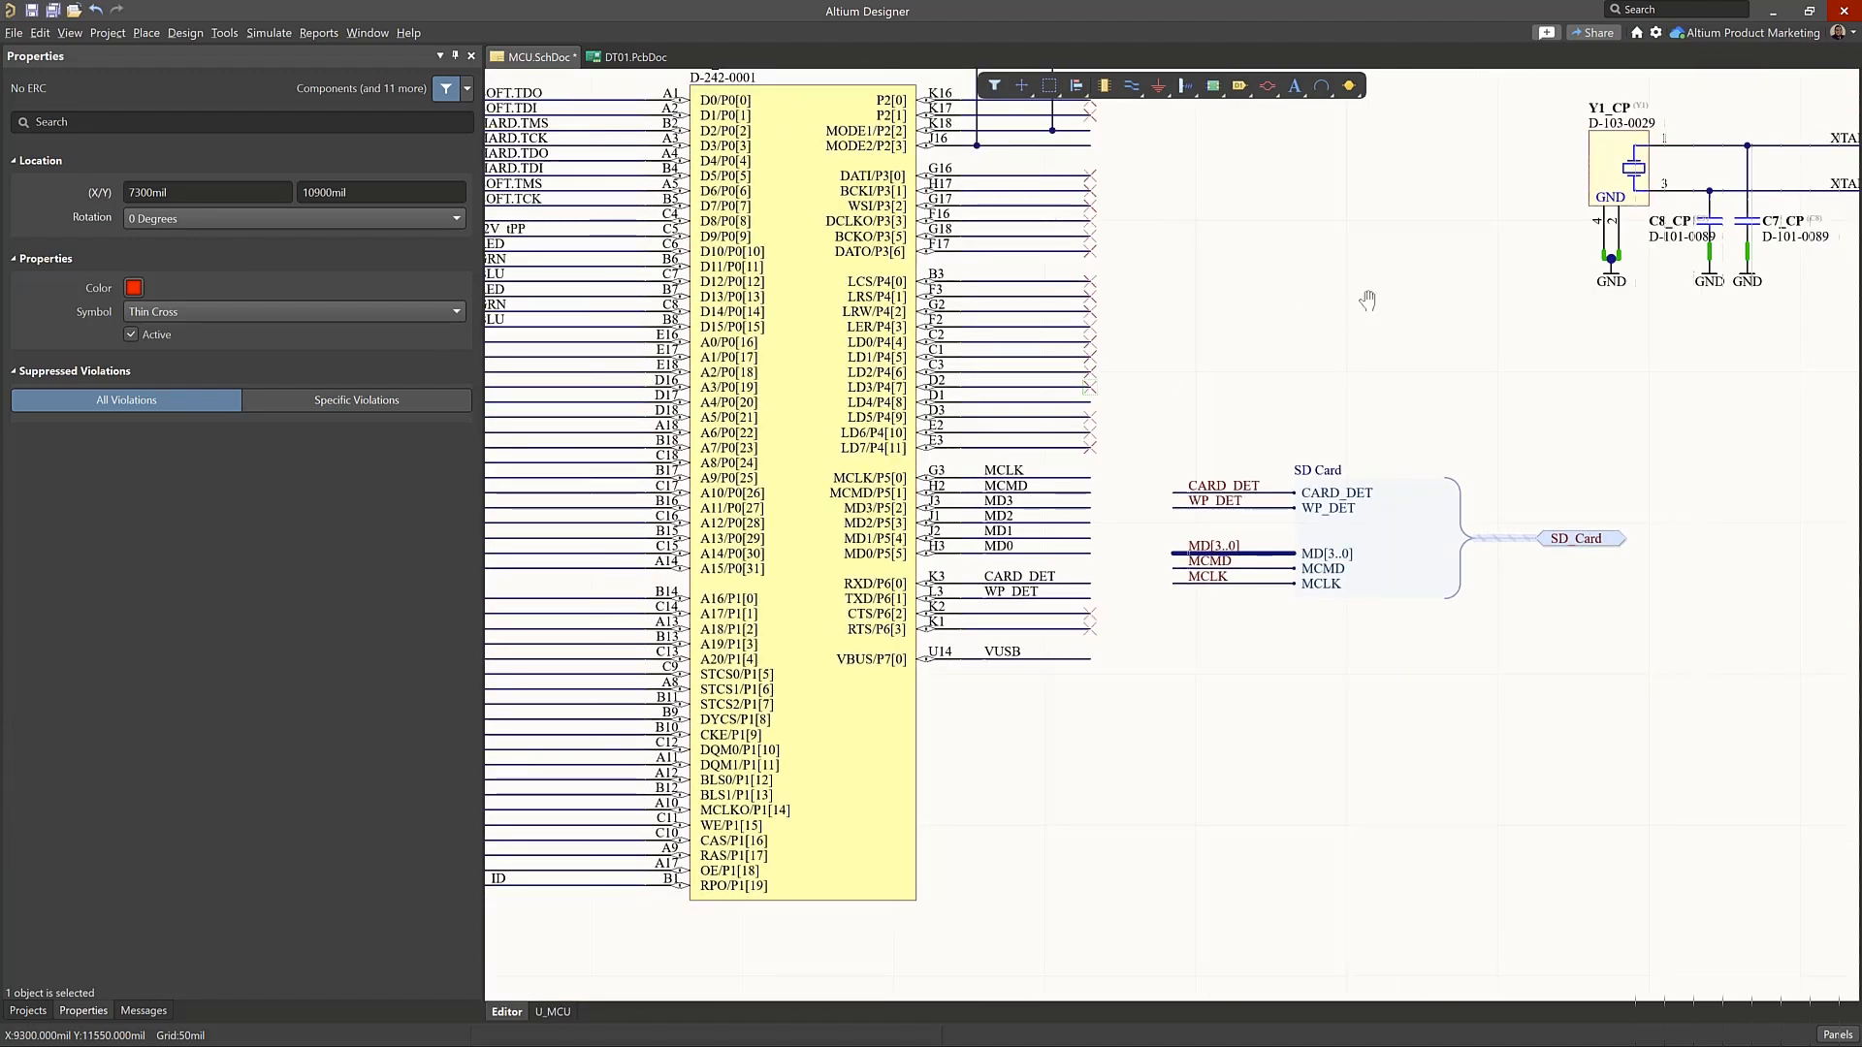
right_click_drag(1363, 299, 1087, 389)
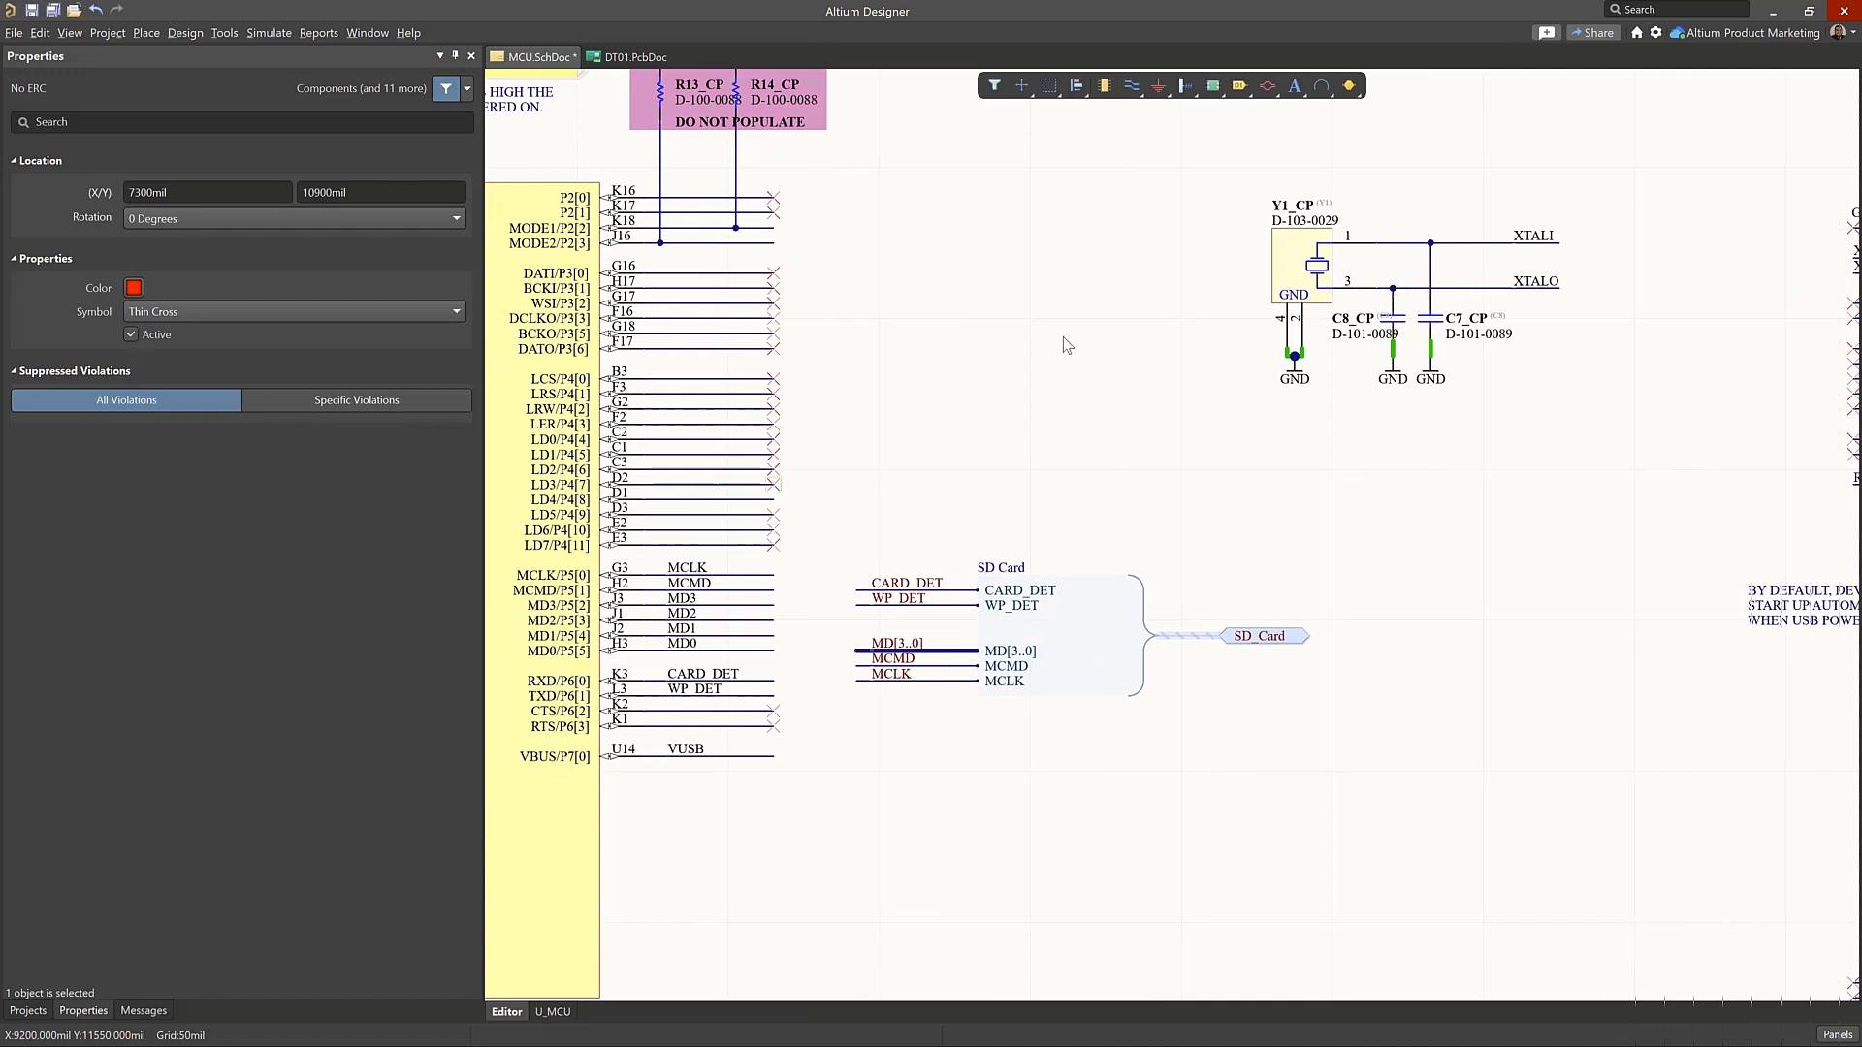
left_click(1266, 86)
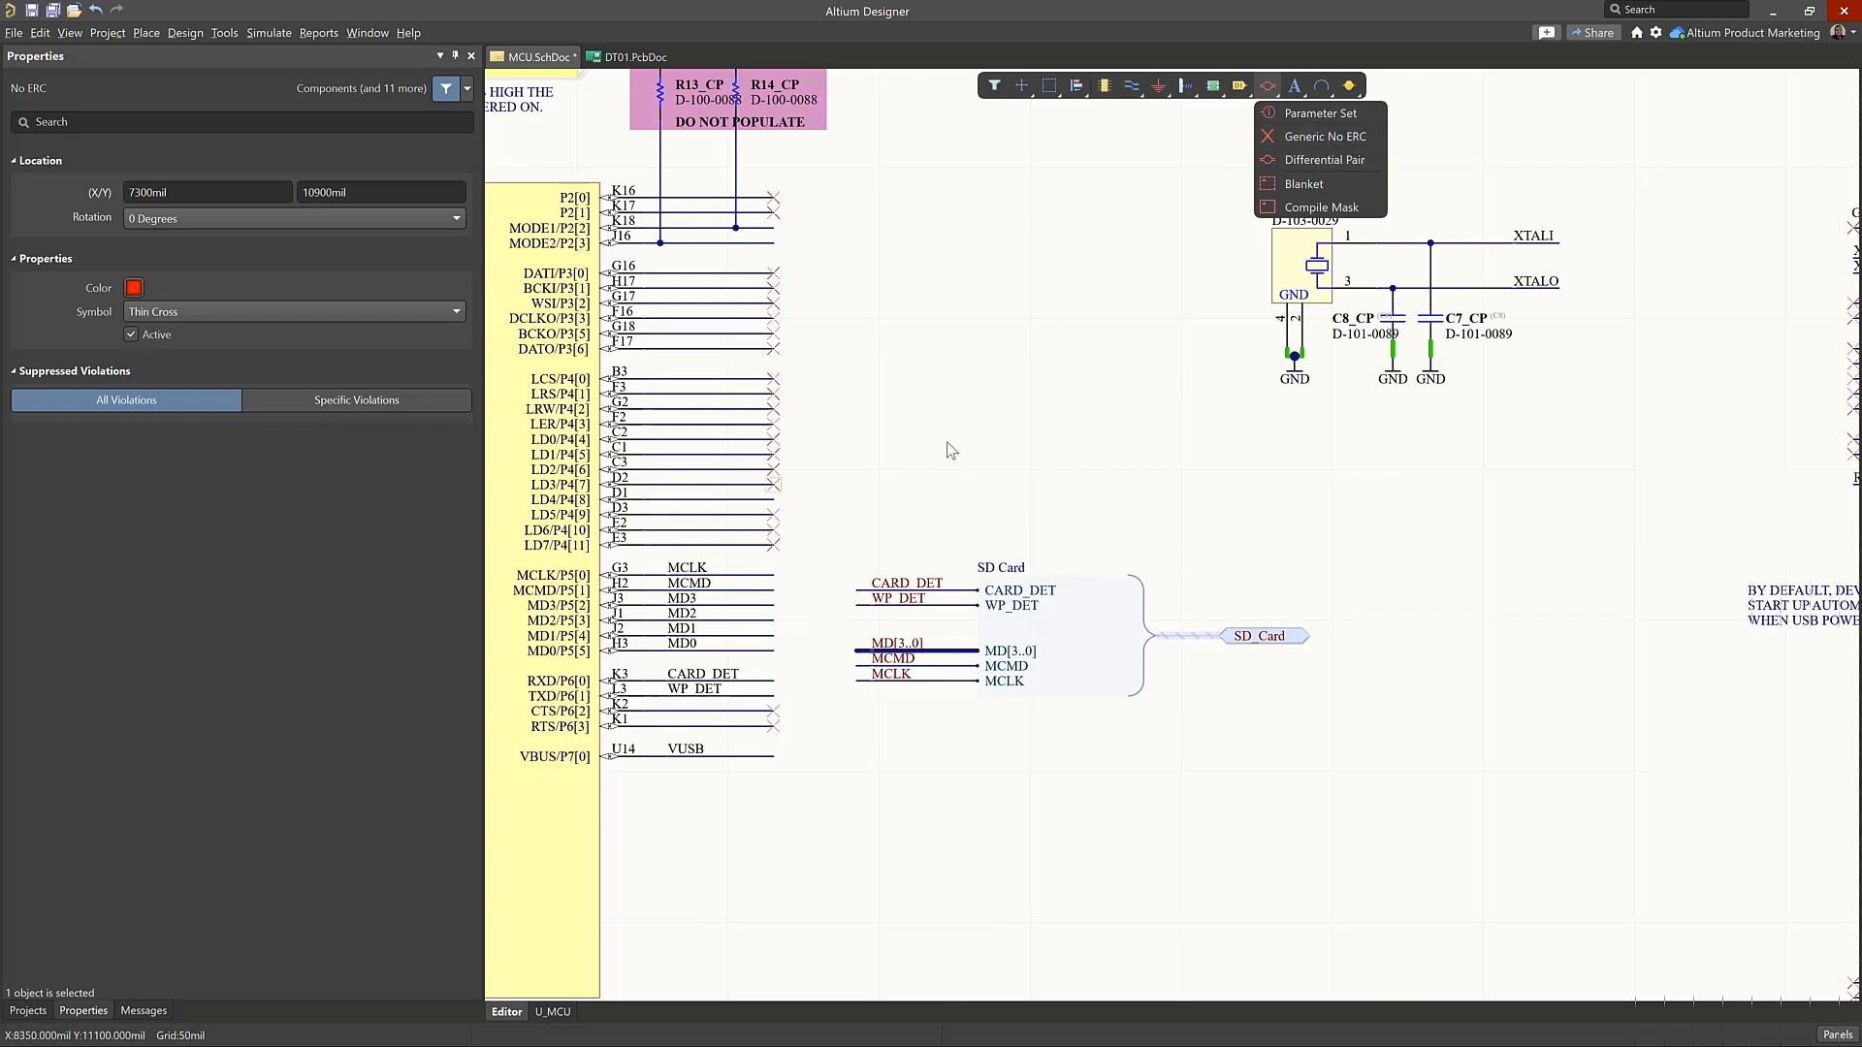
left_click(995, 399)
left_click(896, 702)
Update DT01.PcbDoc from the schematic, executing the changes that add the net class, differential pair, width rule and differential pair class
scroll(896, 702, "down", 1, "ctrl")
right_click_drag(991, 762, 1192, 703)
scroll(1071, 269, "down", 2, "ctrl")
right_click_drag(976, 366, 652, 299)
right_click_drag(1126, 544, 897, 712)
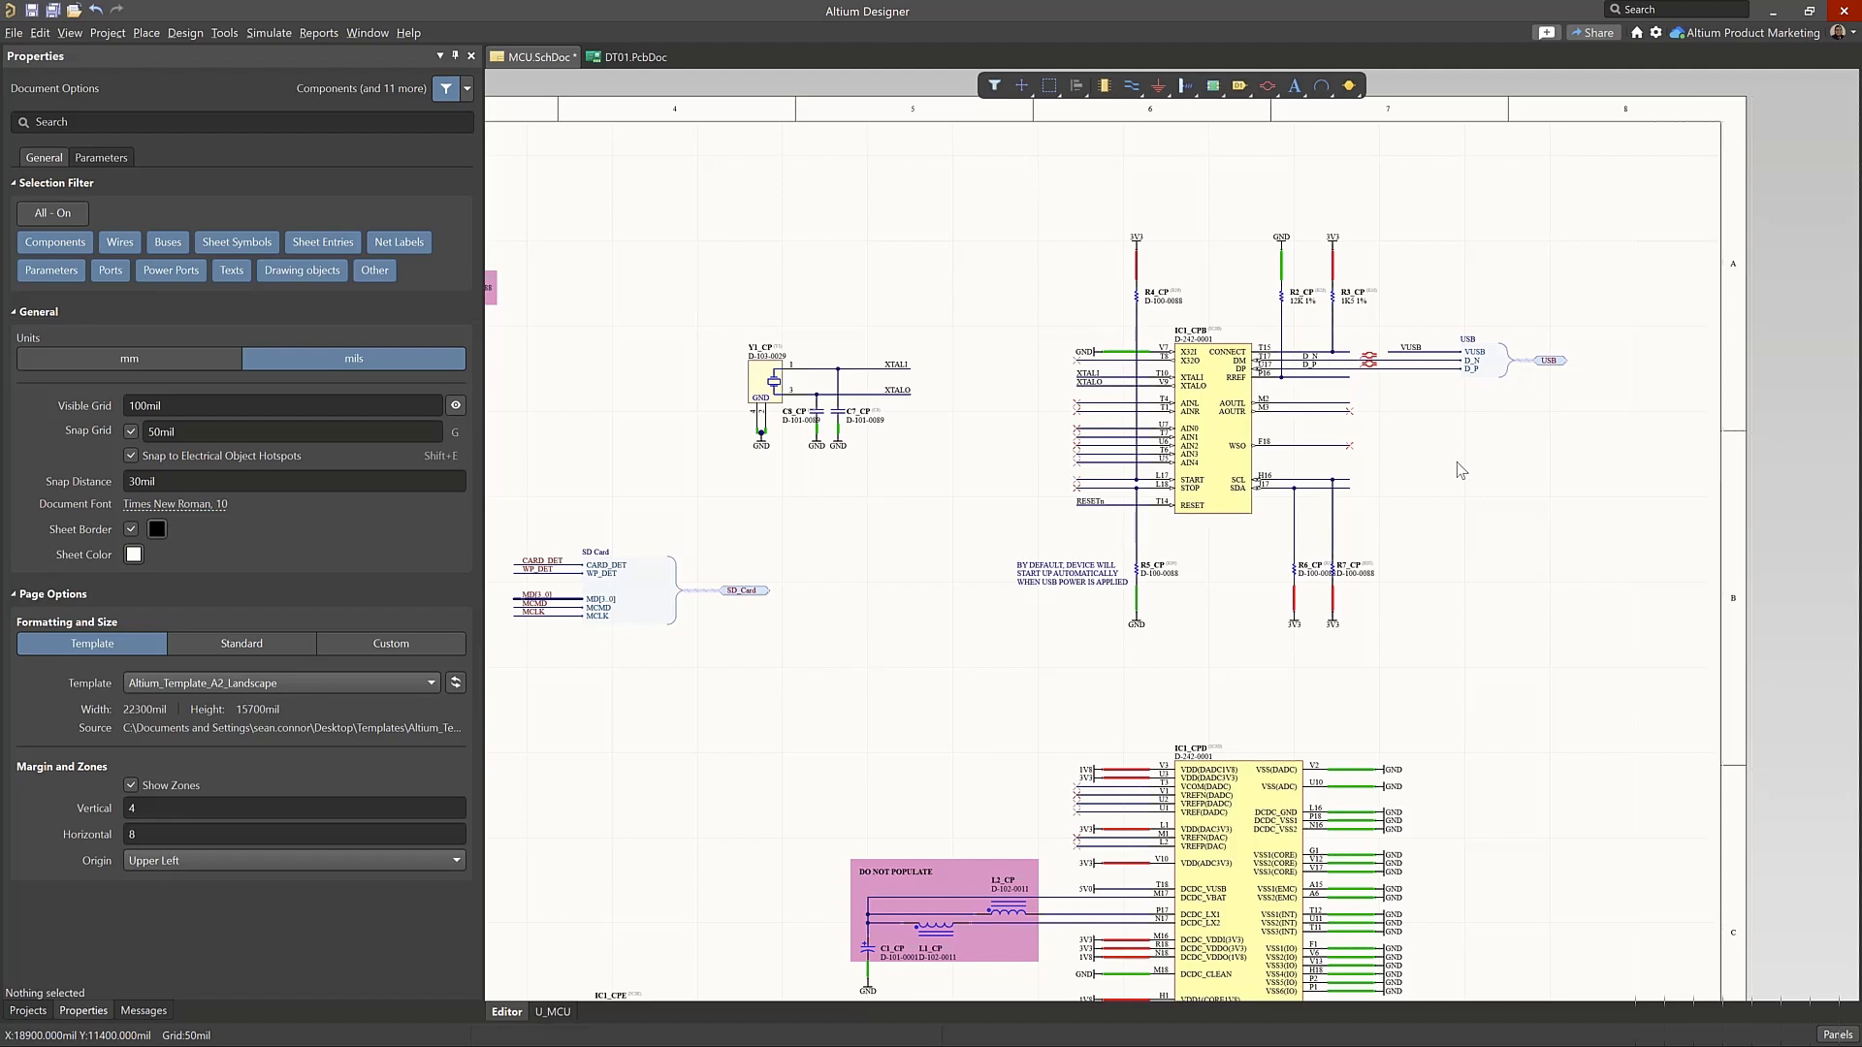
left_click(185, 33)
left_click(200, 50)
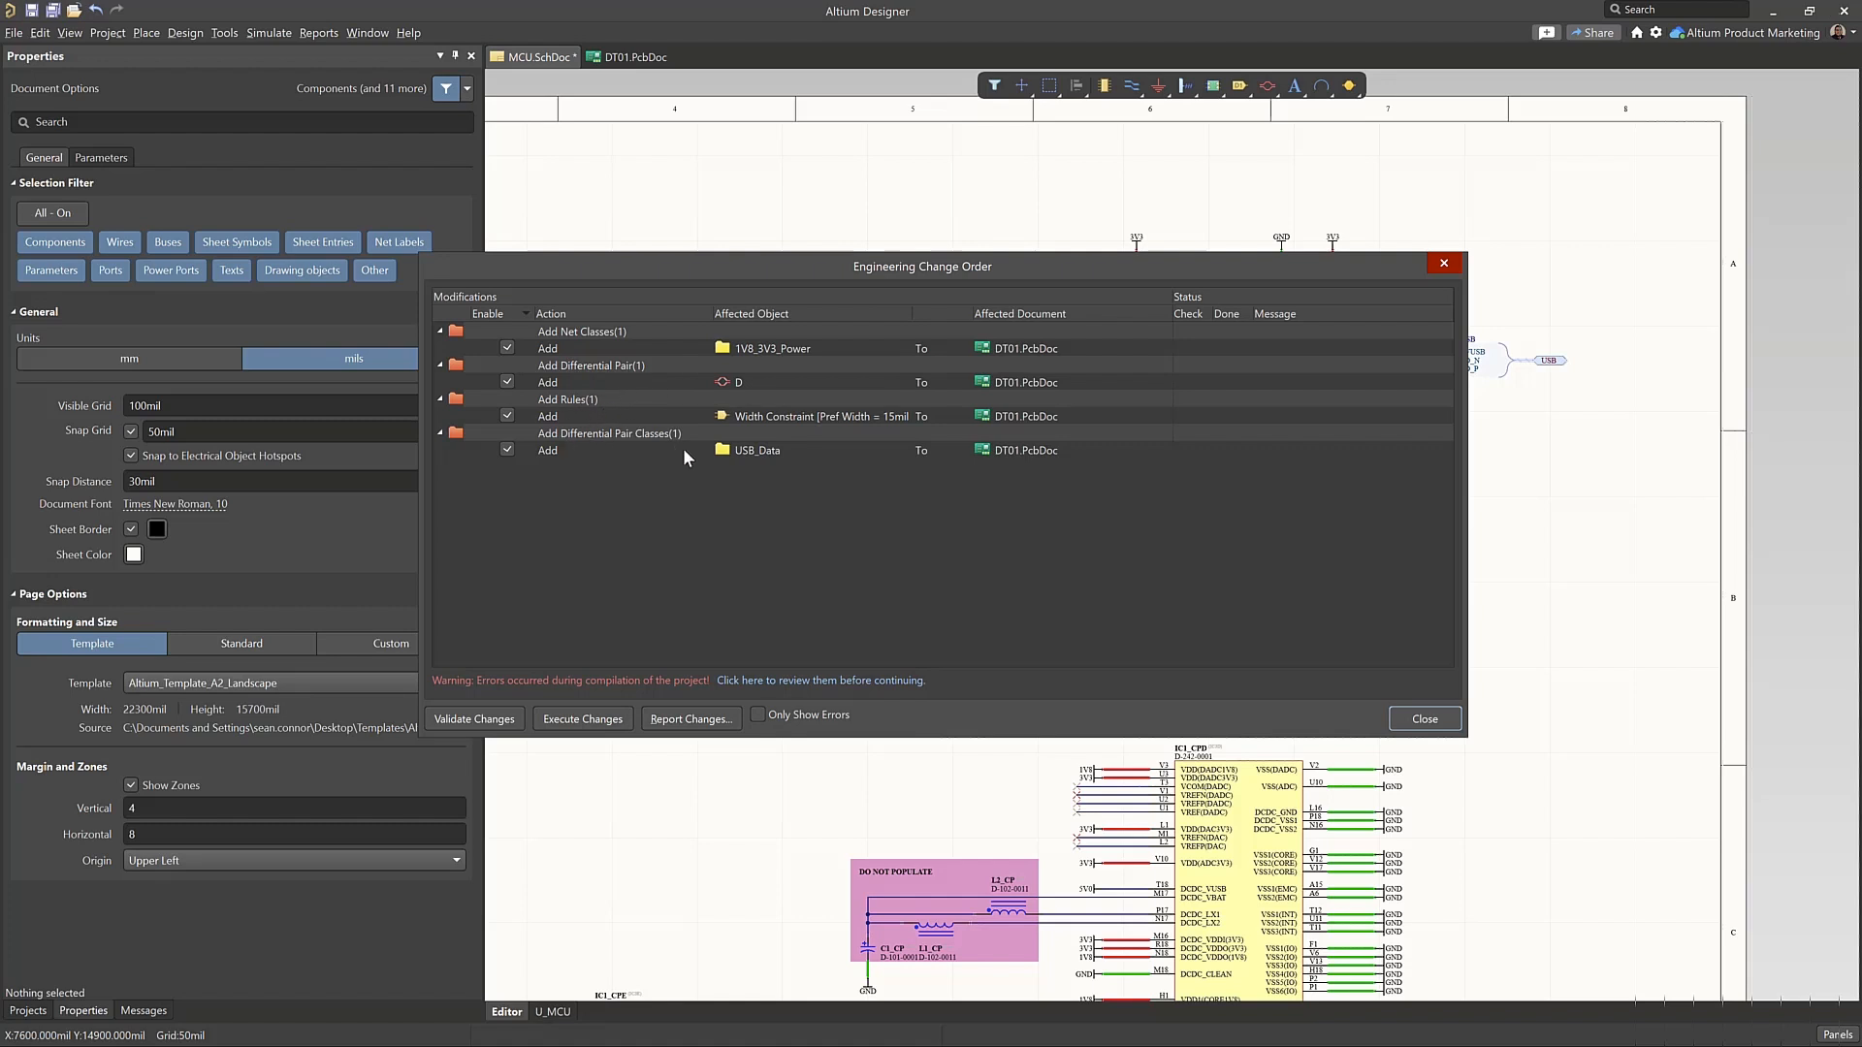
left_click(614, 722)
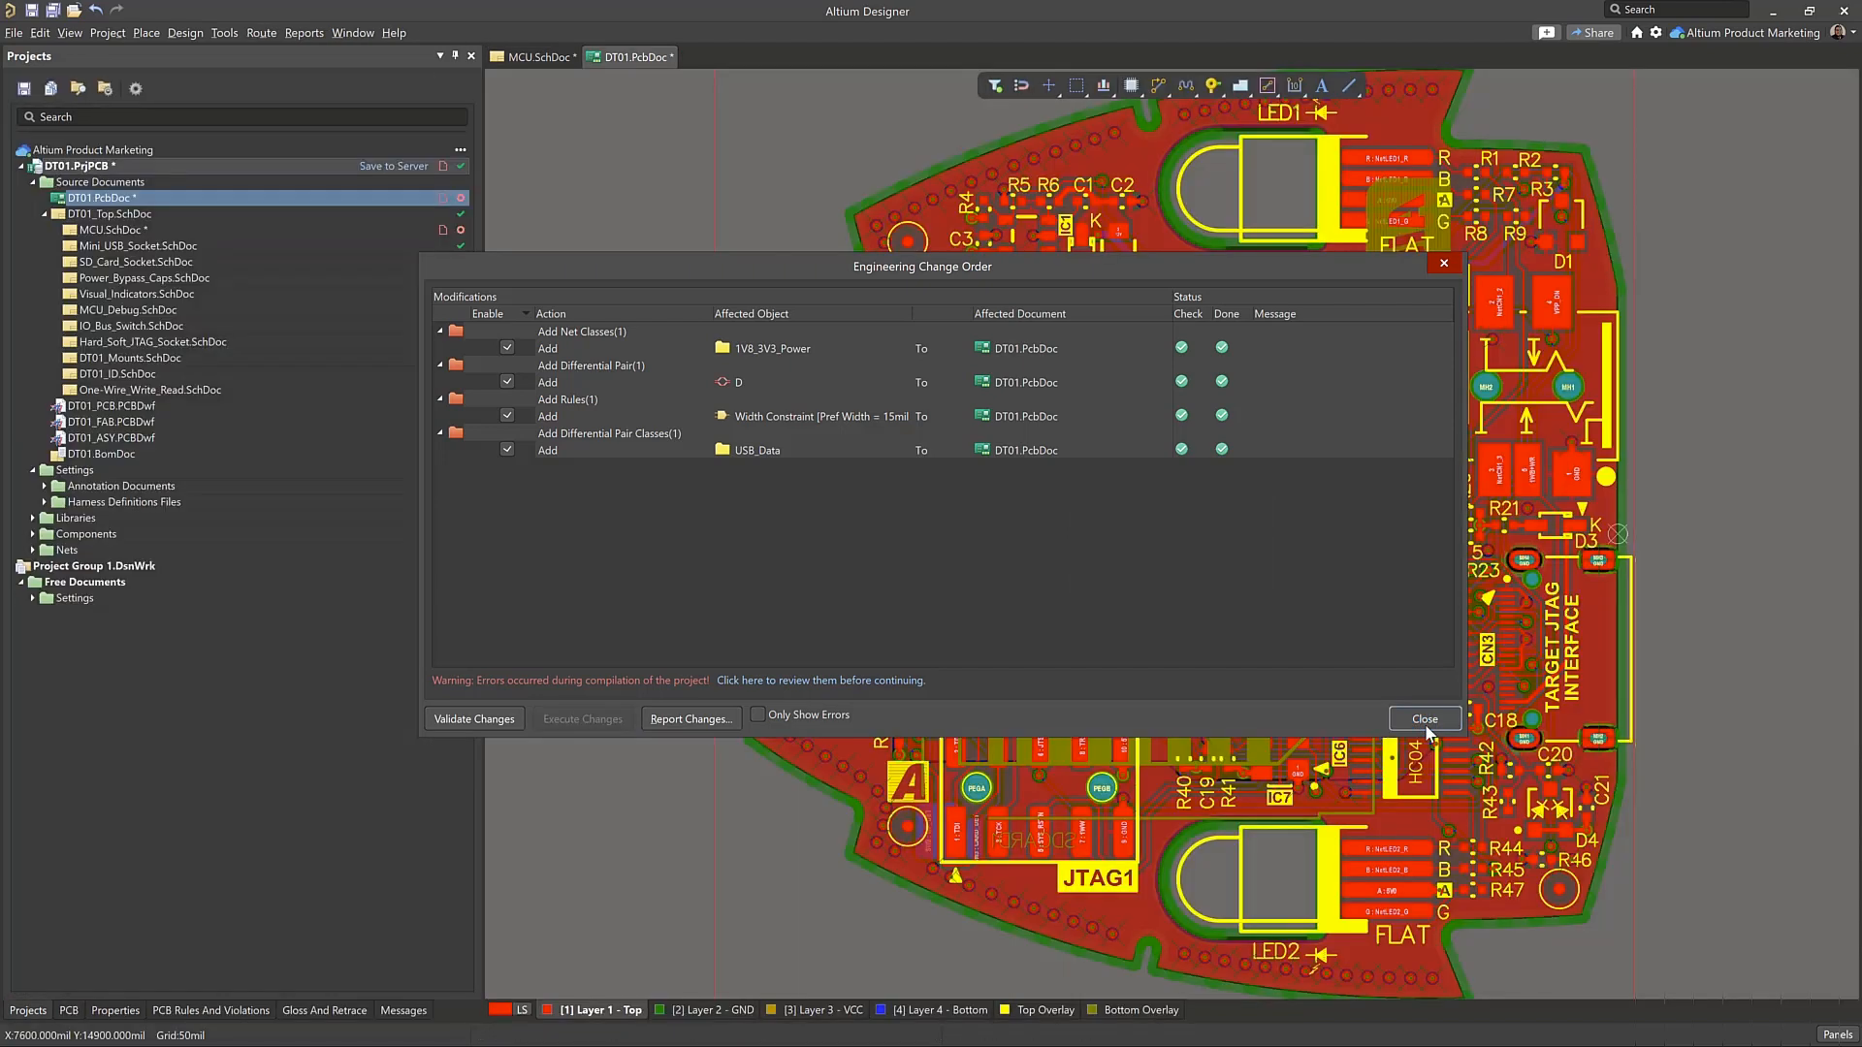
left_click(1424, 719)
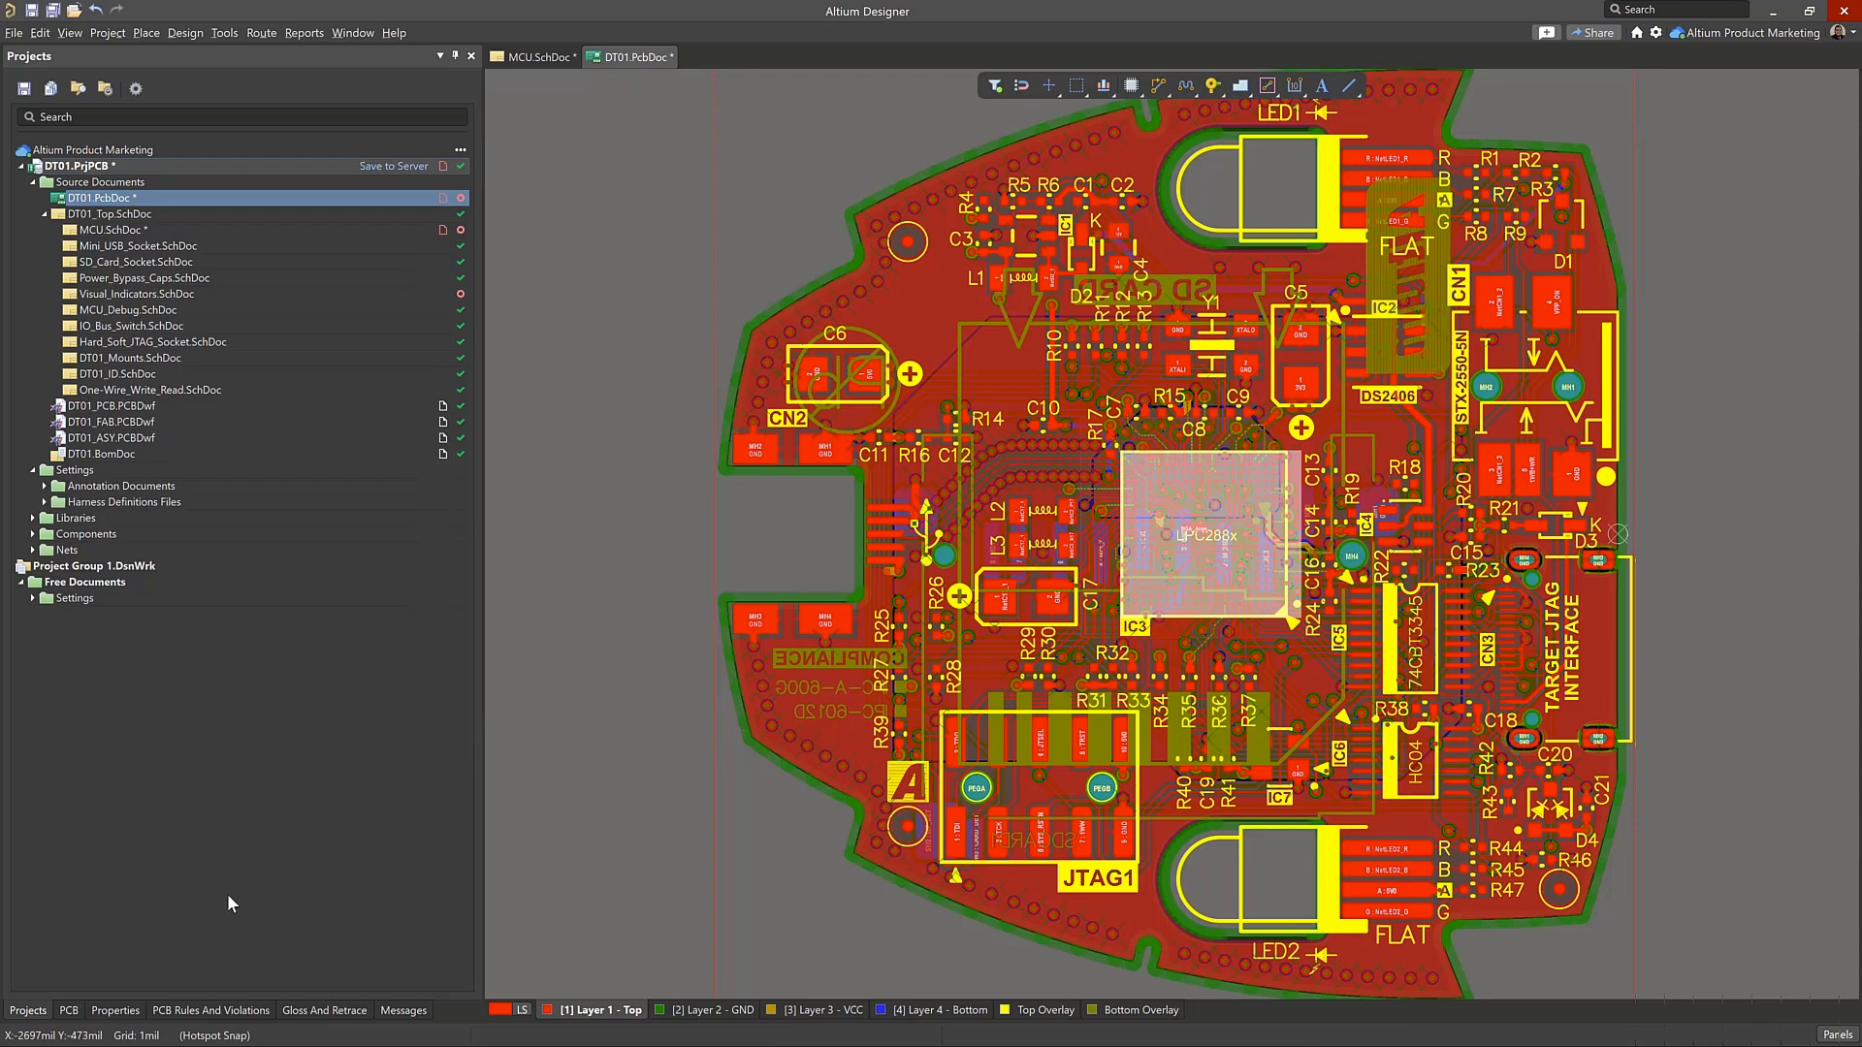
Inspect the USB_Data differential pair class on the board and the nets of its pair D
left_click(70, 1010)
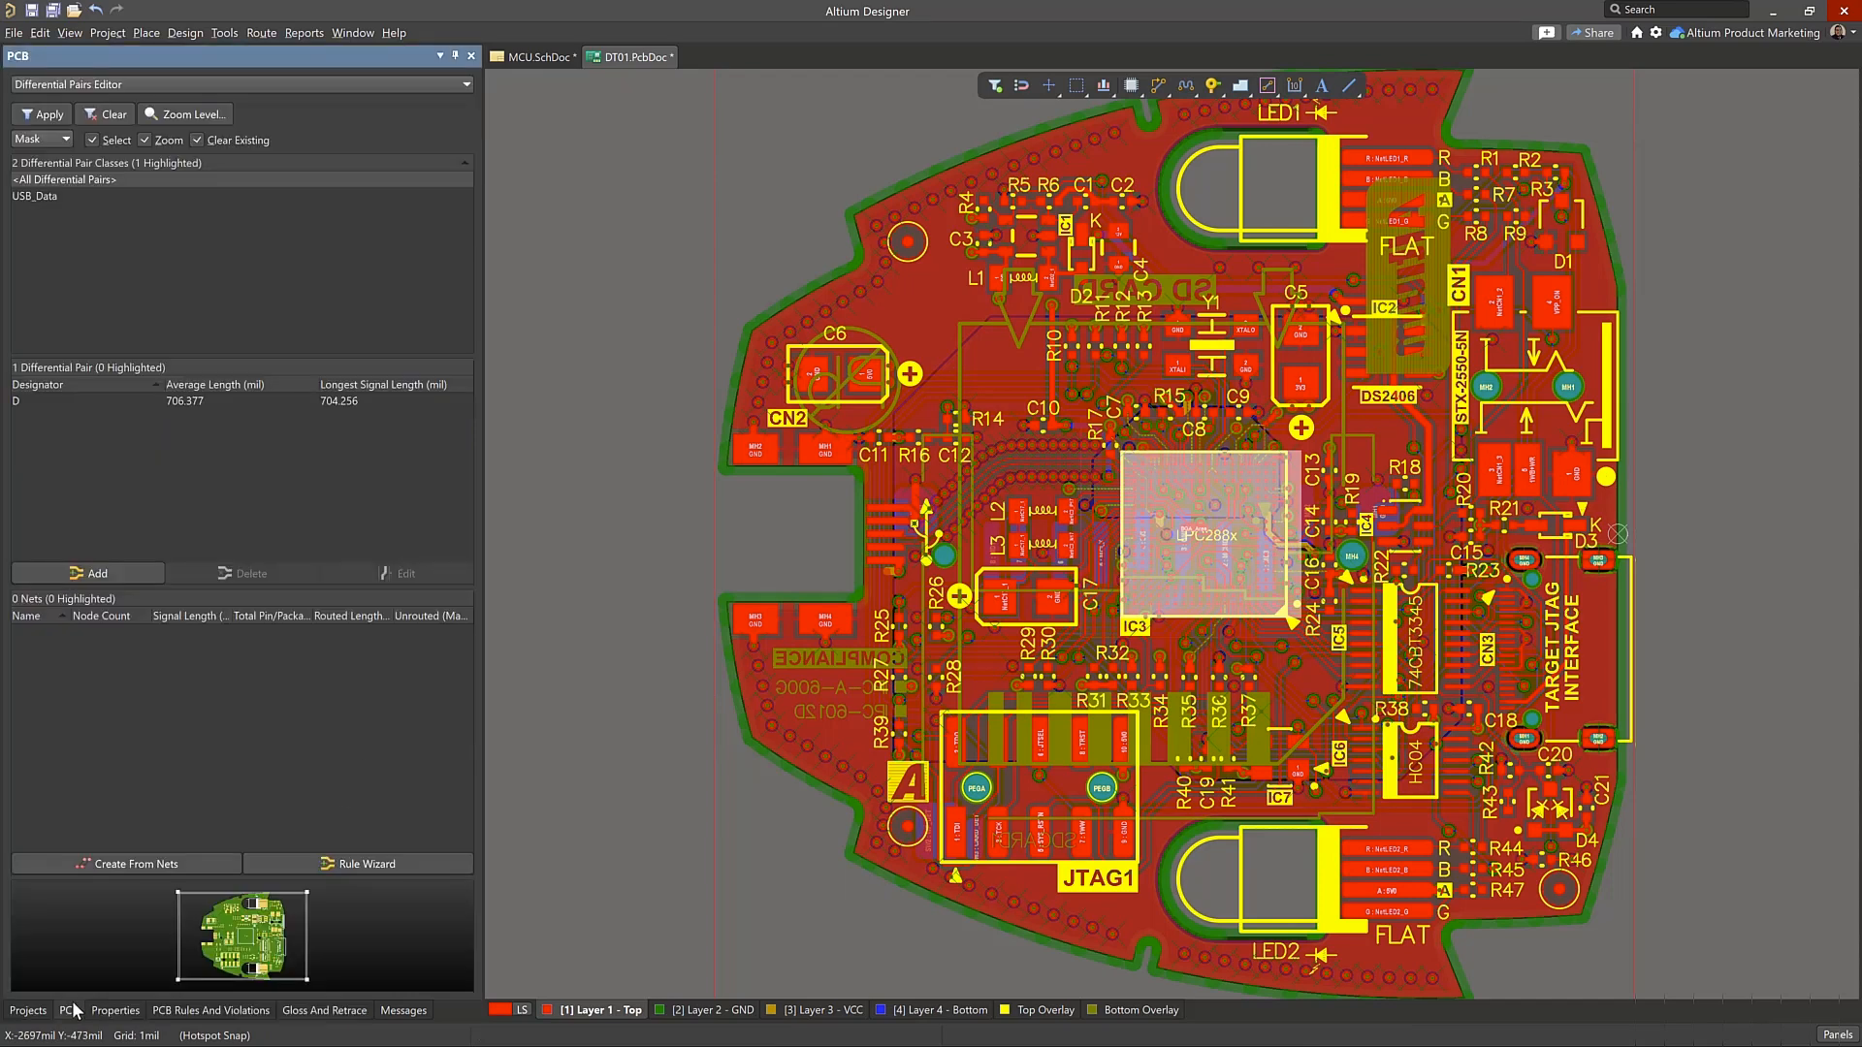
left_click(56, 194)
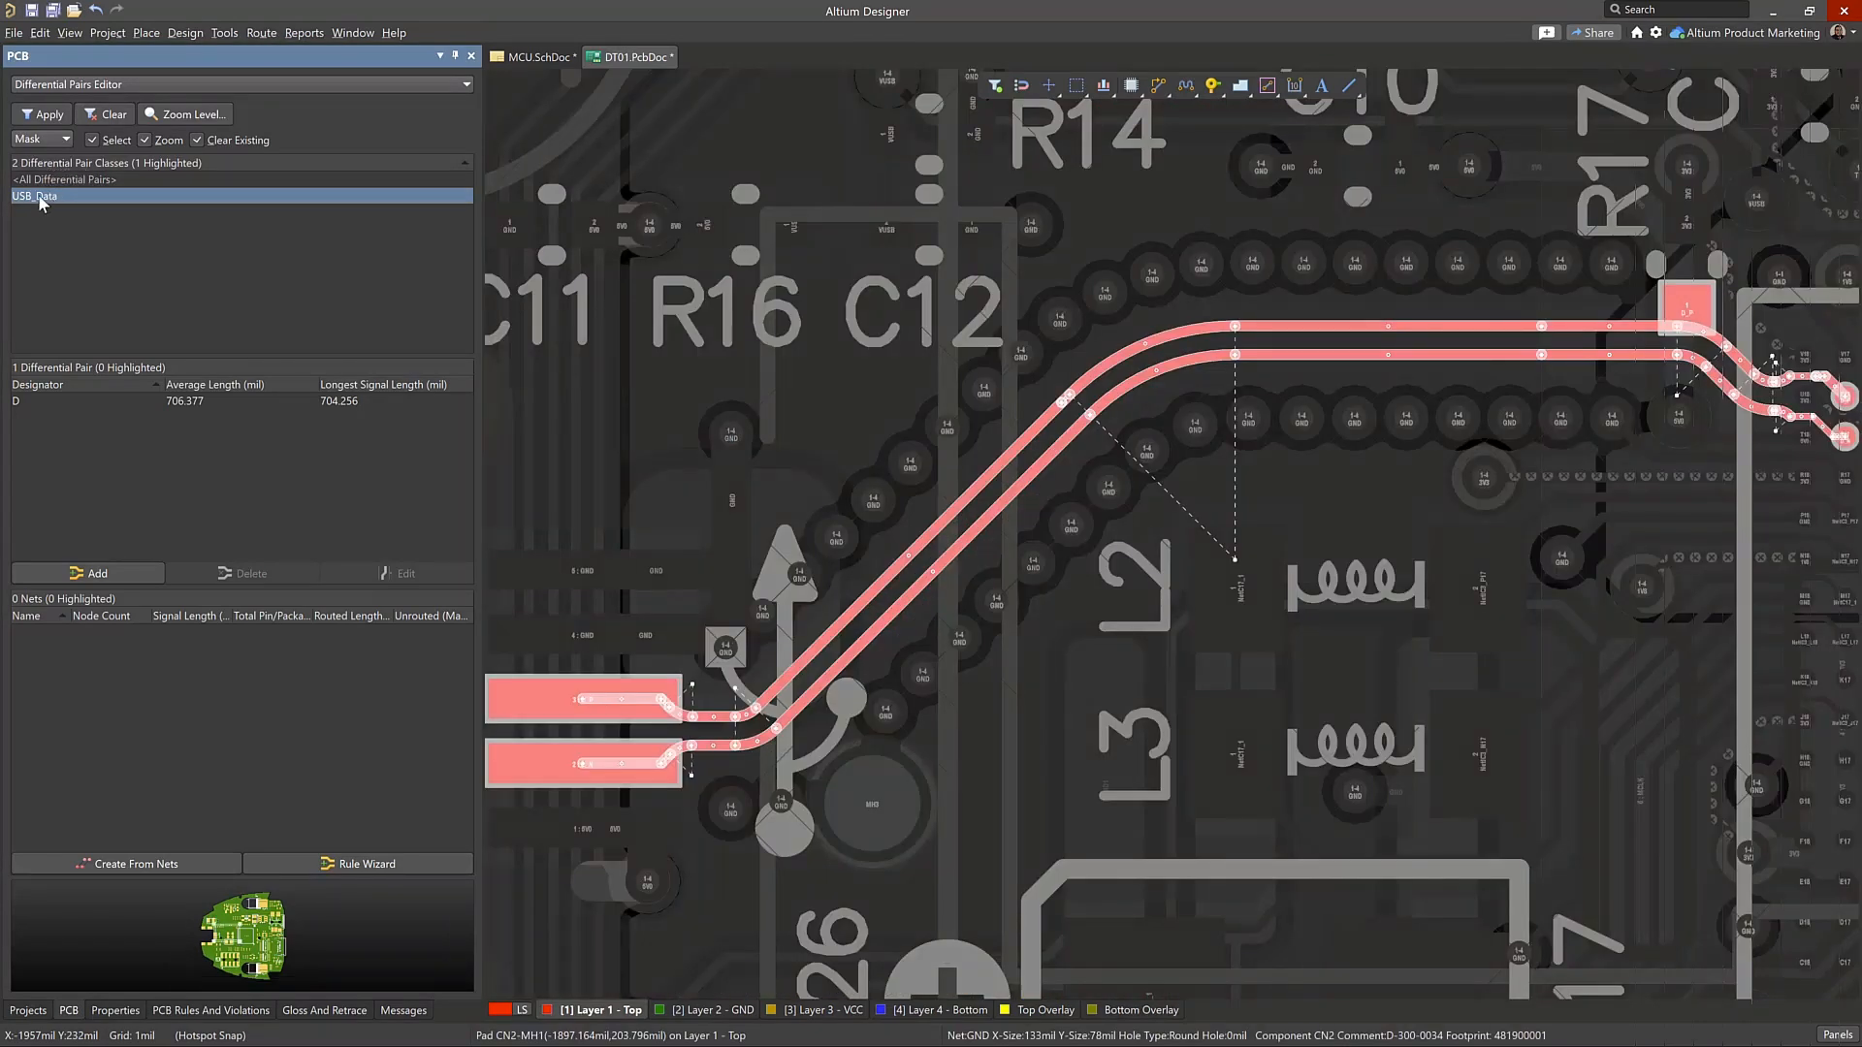
left_click(60, 405)
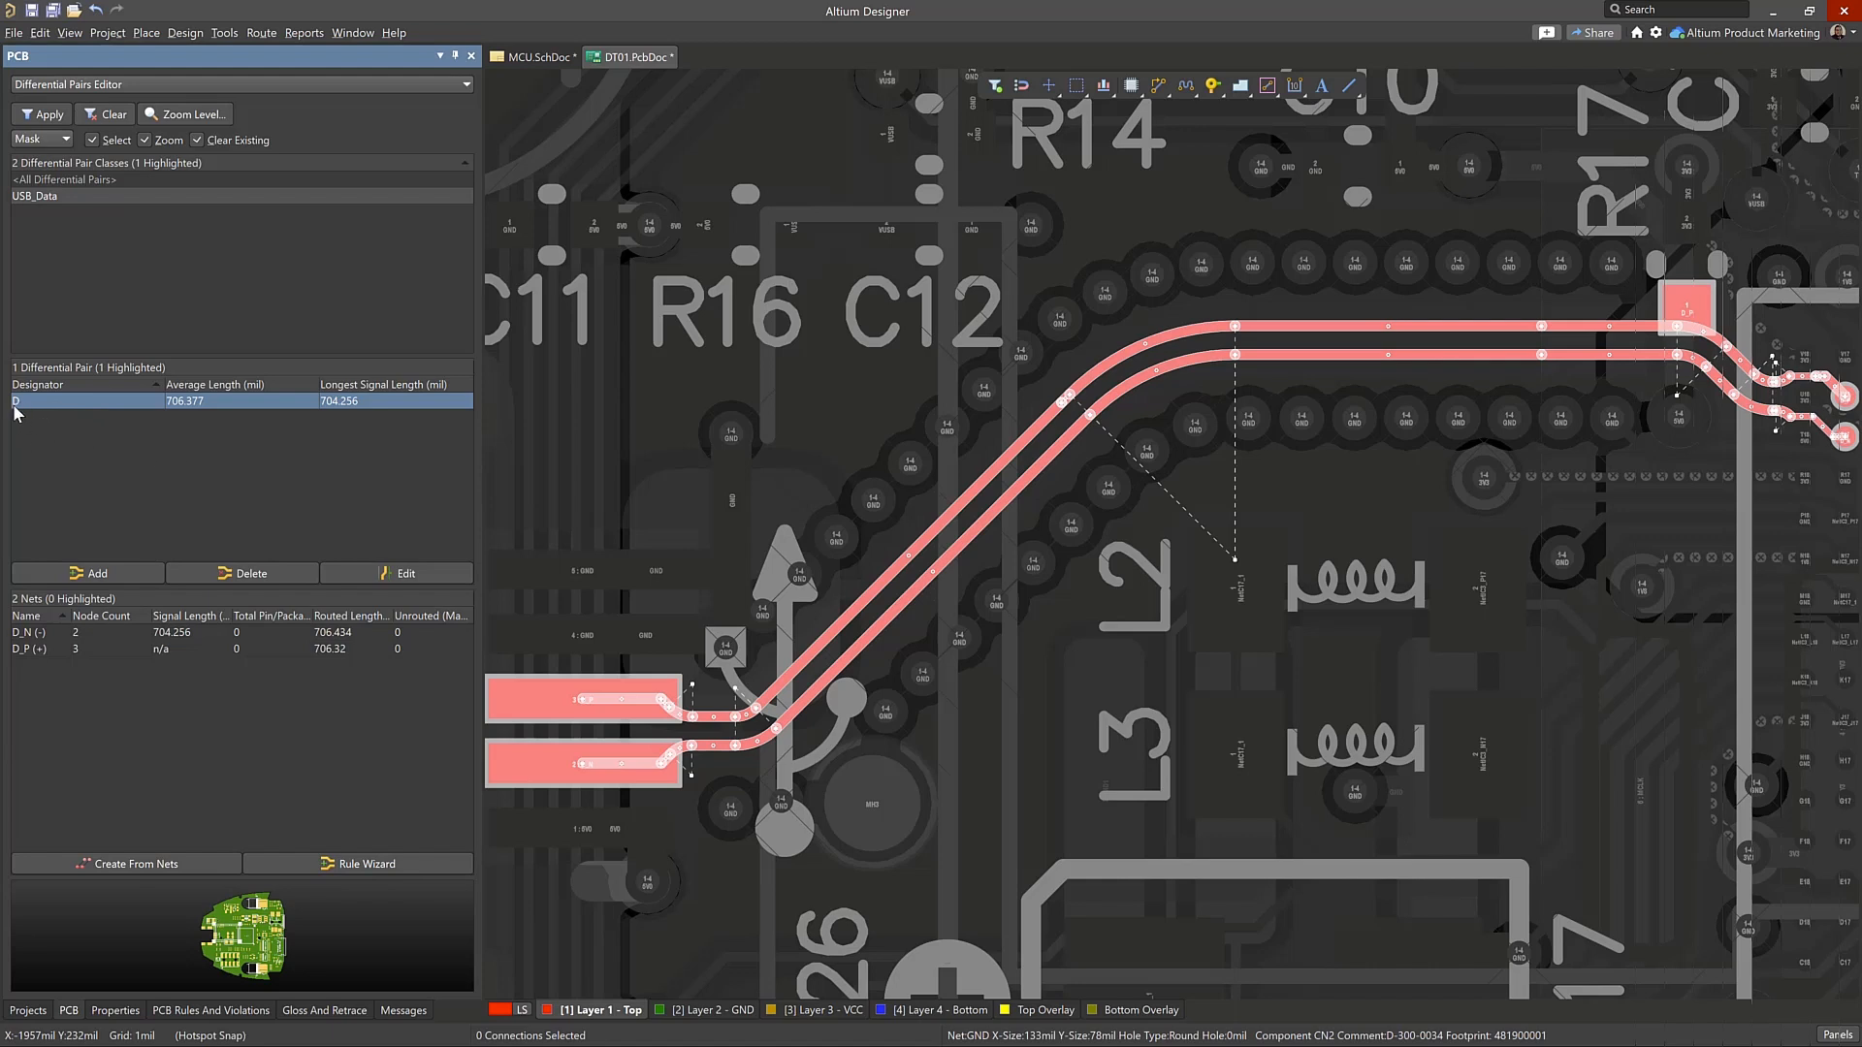
Return to the MCU schematic and examine the differential pair directives on the D_N and D_P wires
left_click(539, 56)
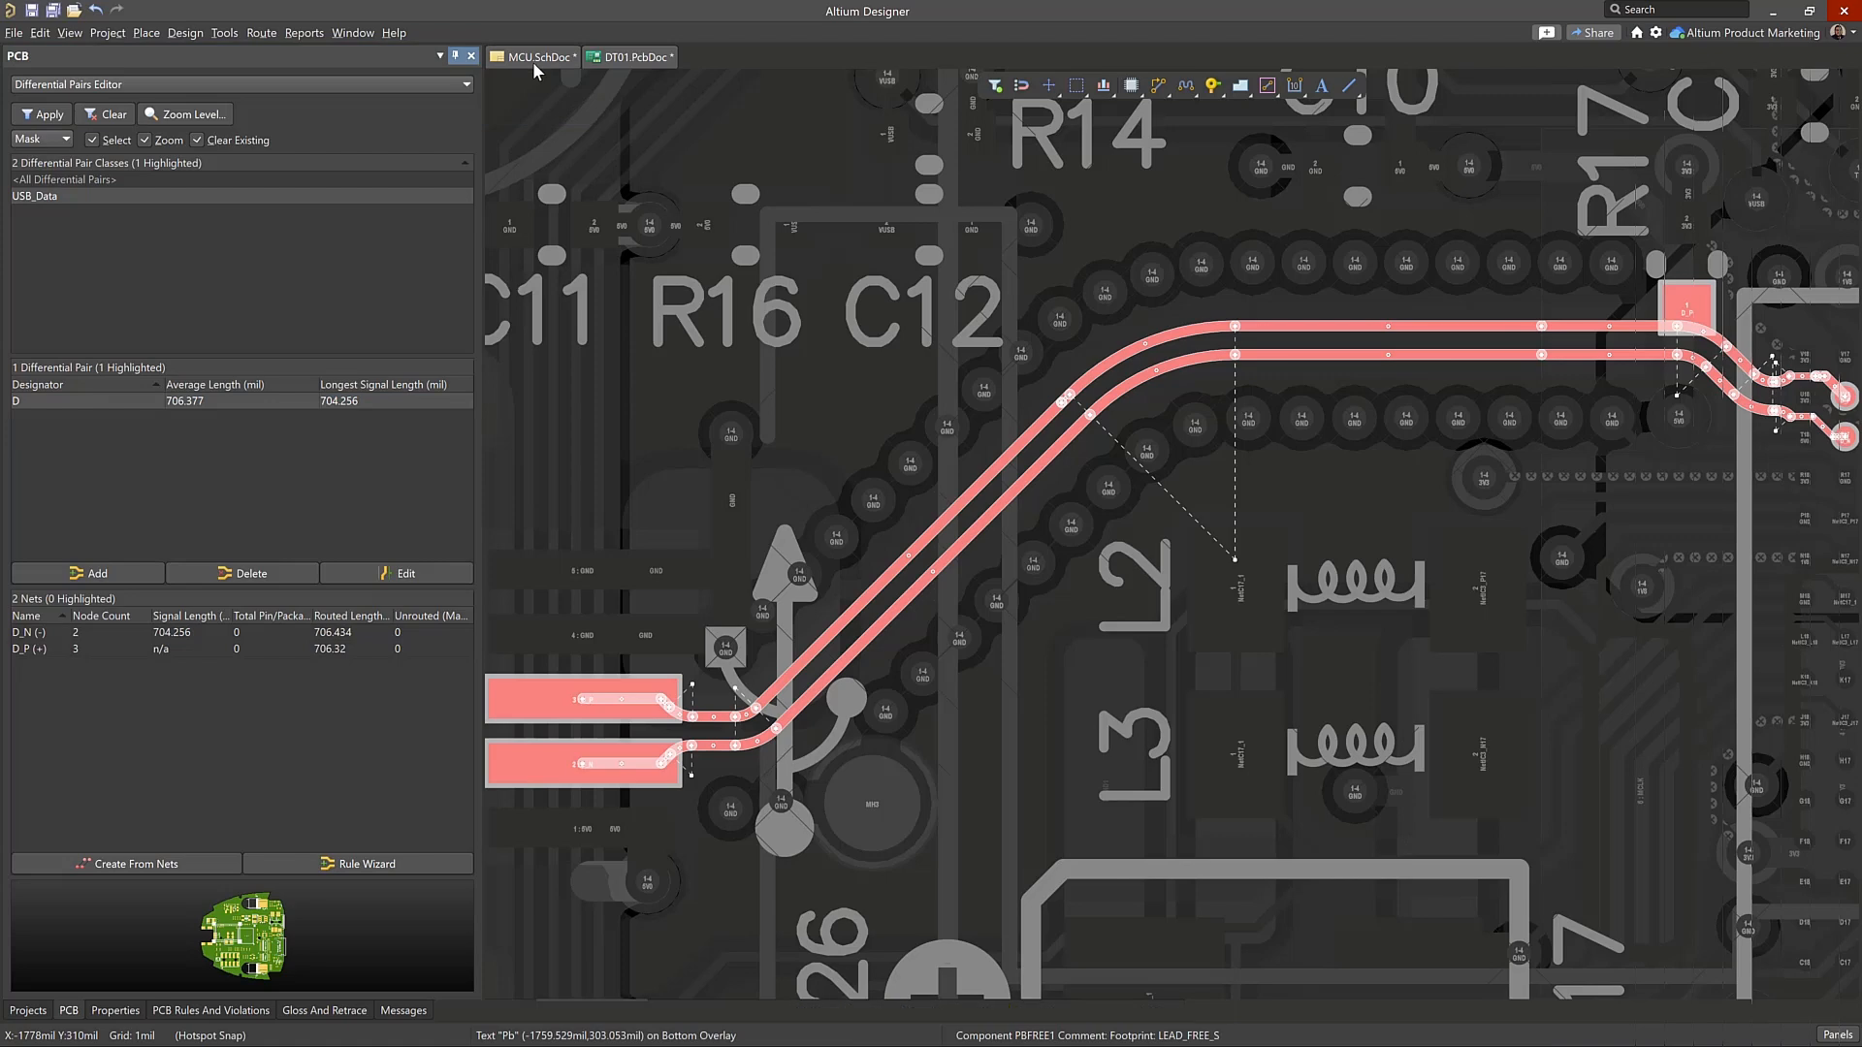
scroll(1370, 374, "up", 5, "ctrl")
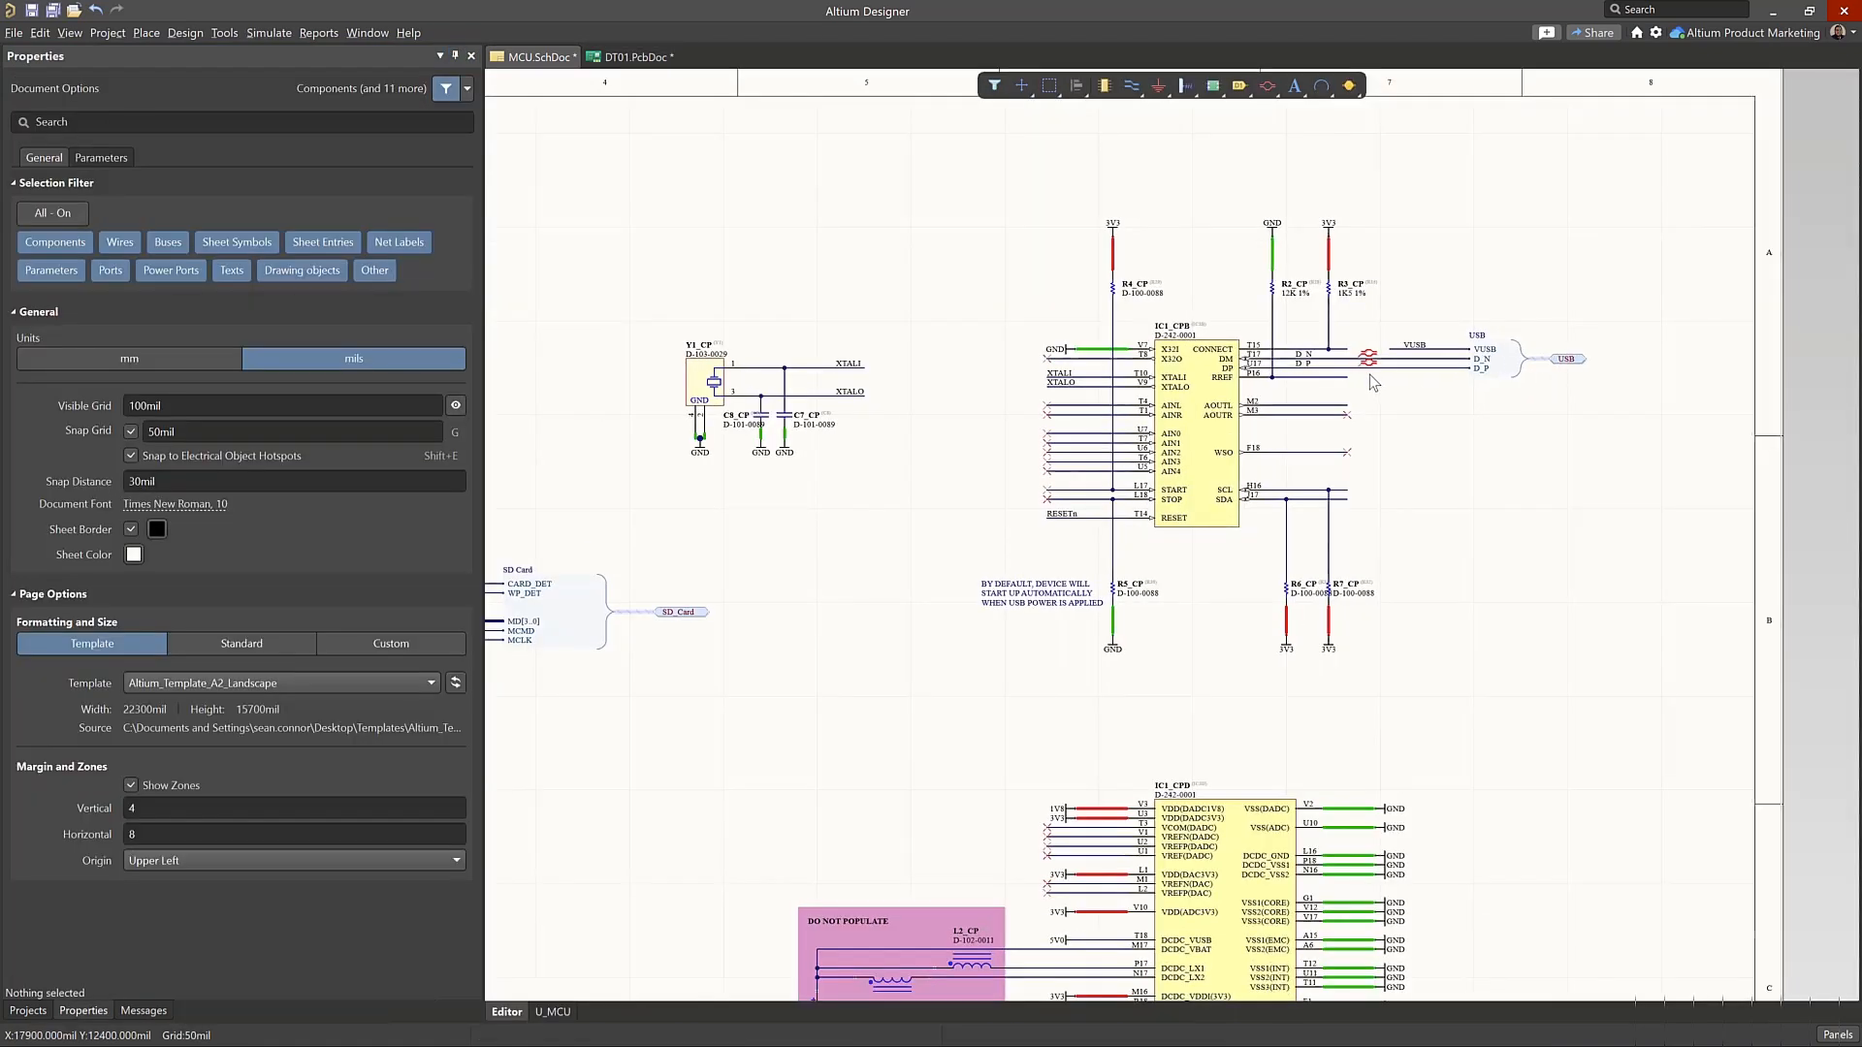
scroll(1307, 370, "up", 1, "ctrl")
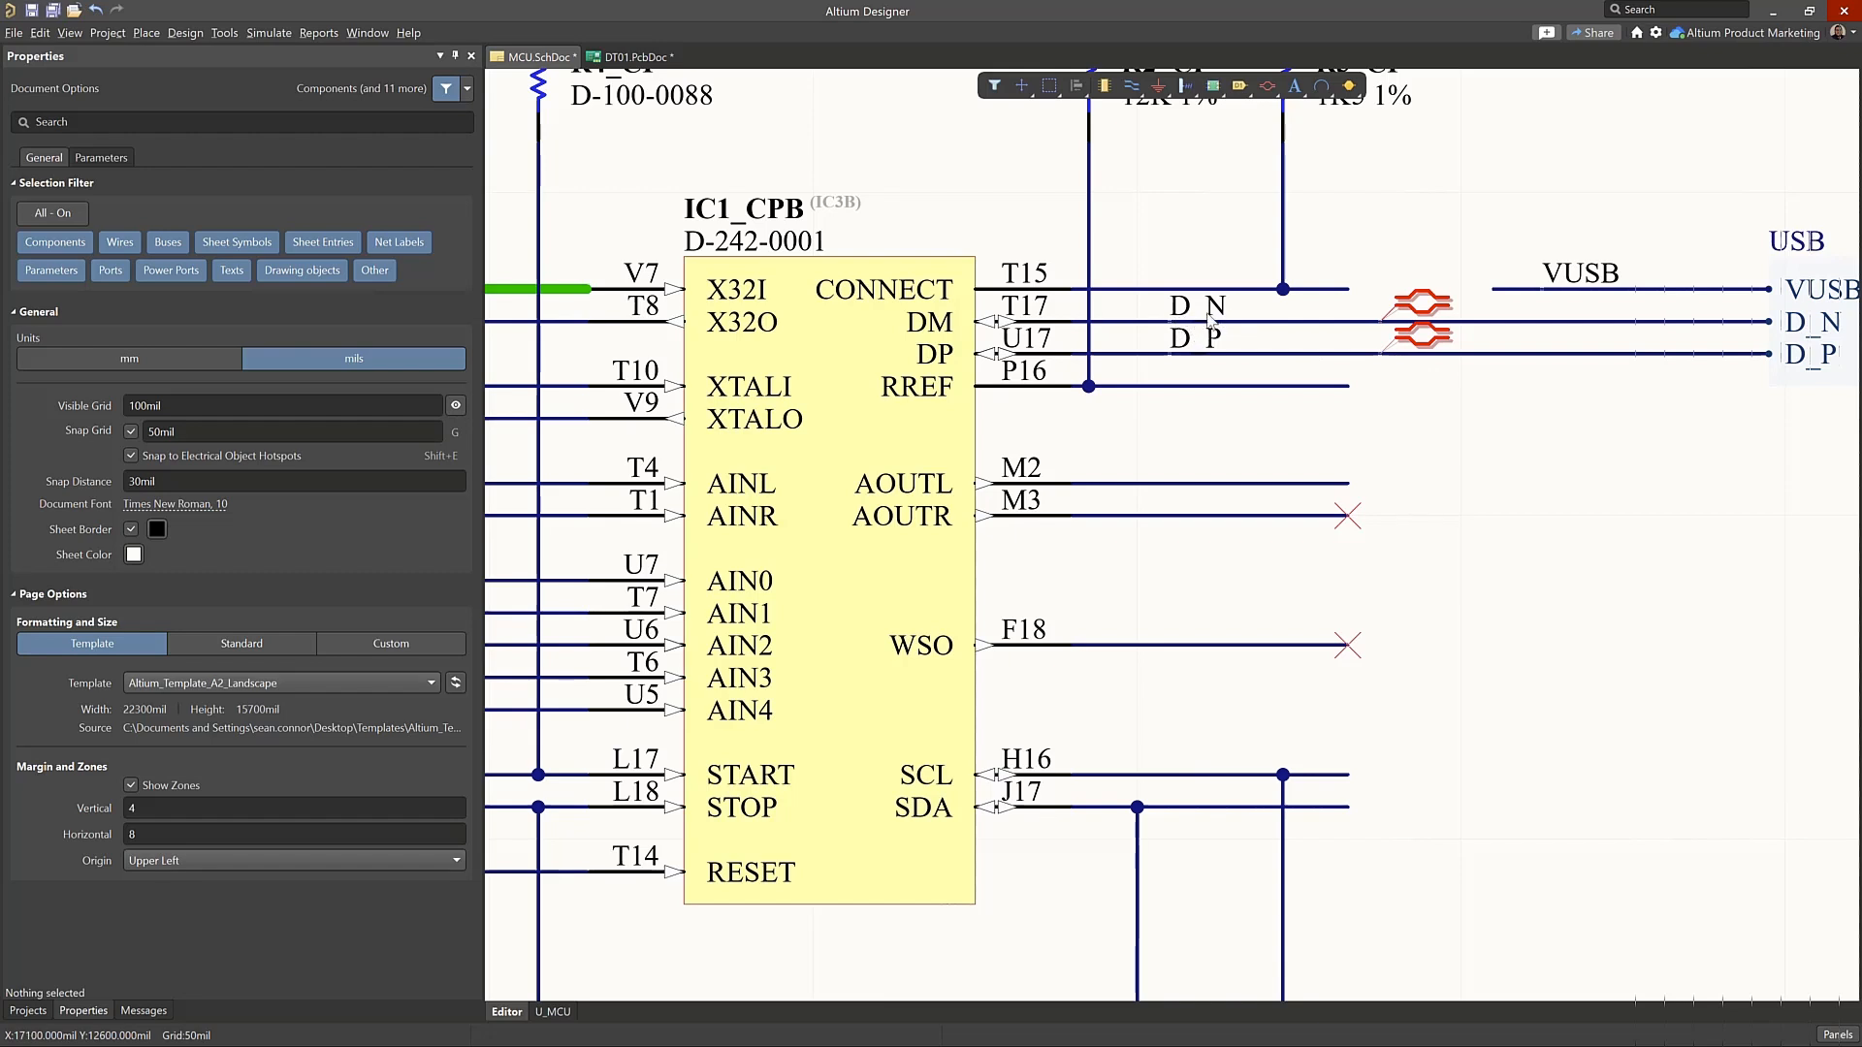
scroll(1421, 362, "down", 1, "ctrl")
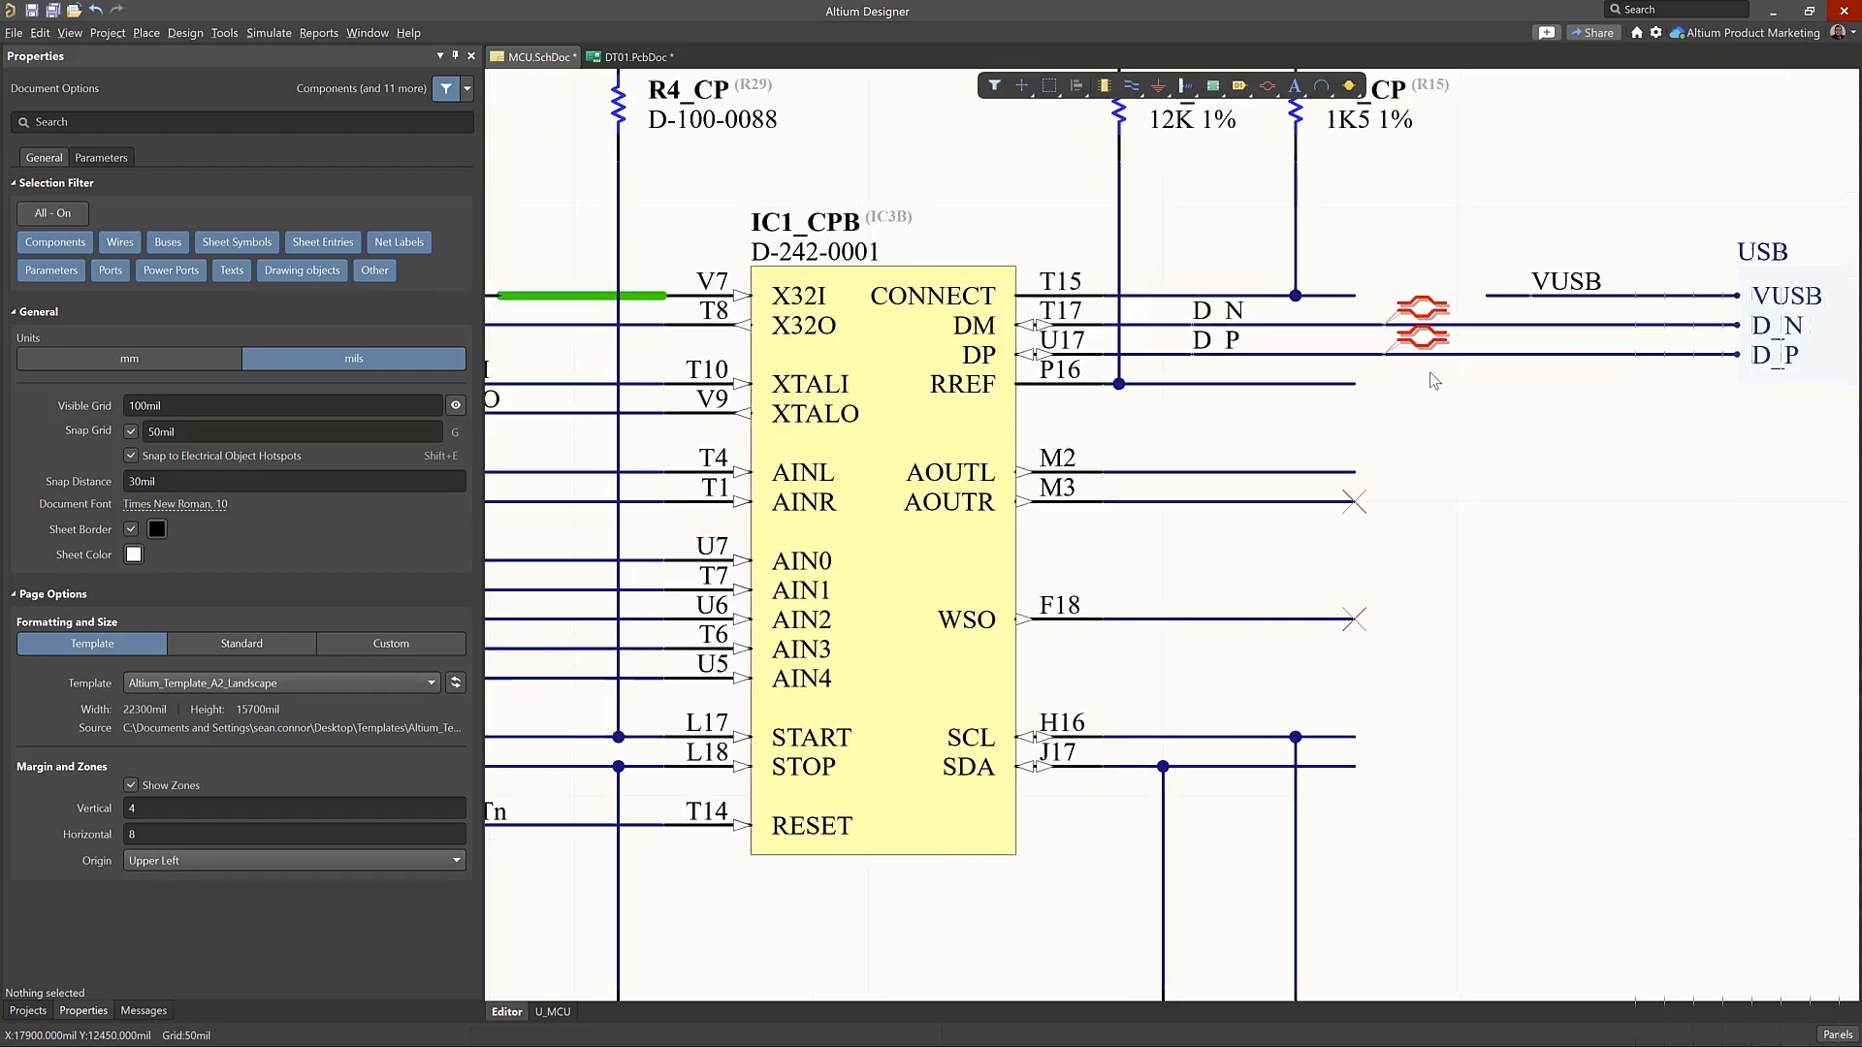
right_click_drag(1509, 423, 1436, 459)
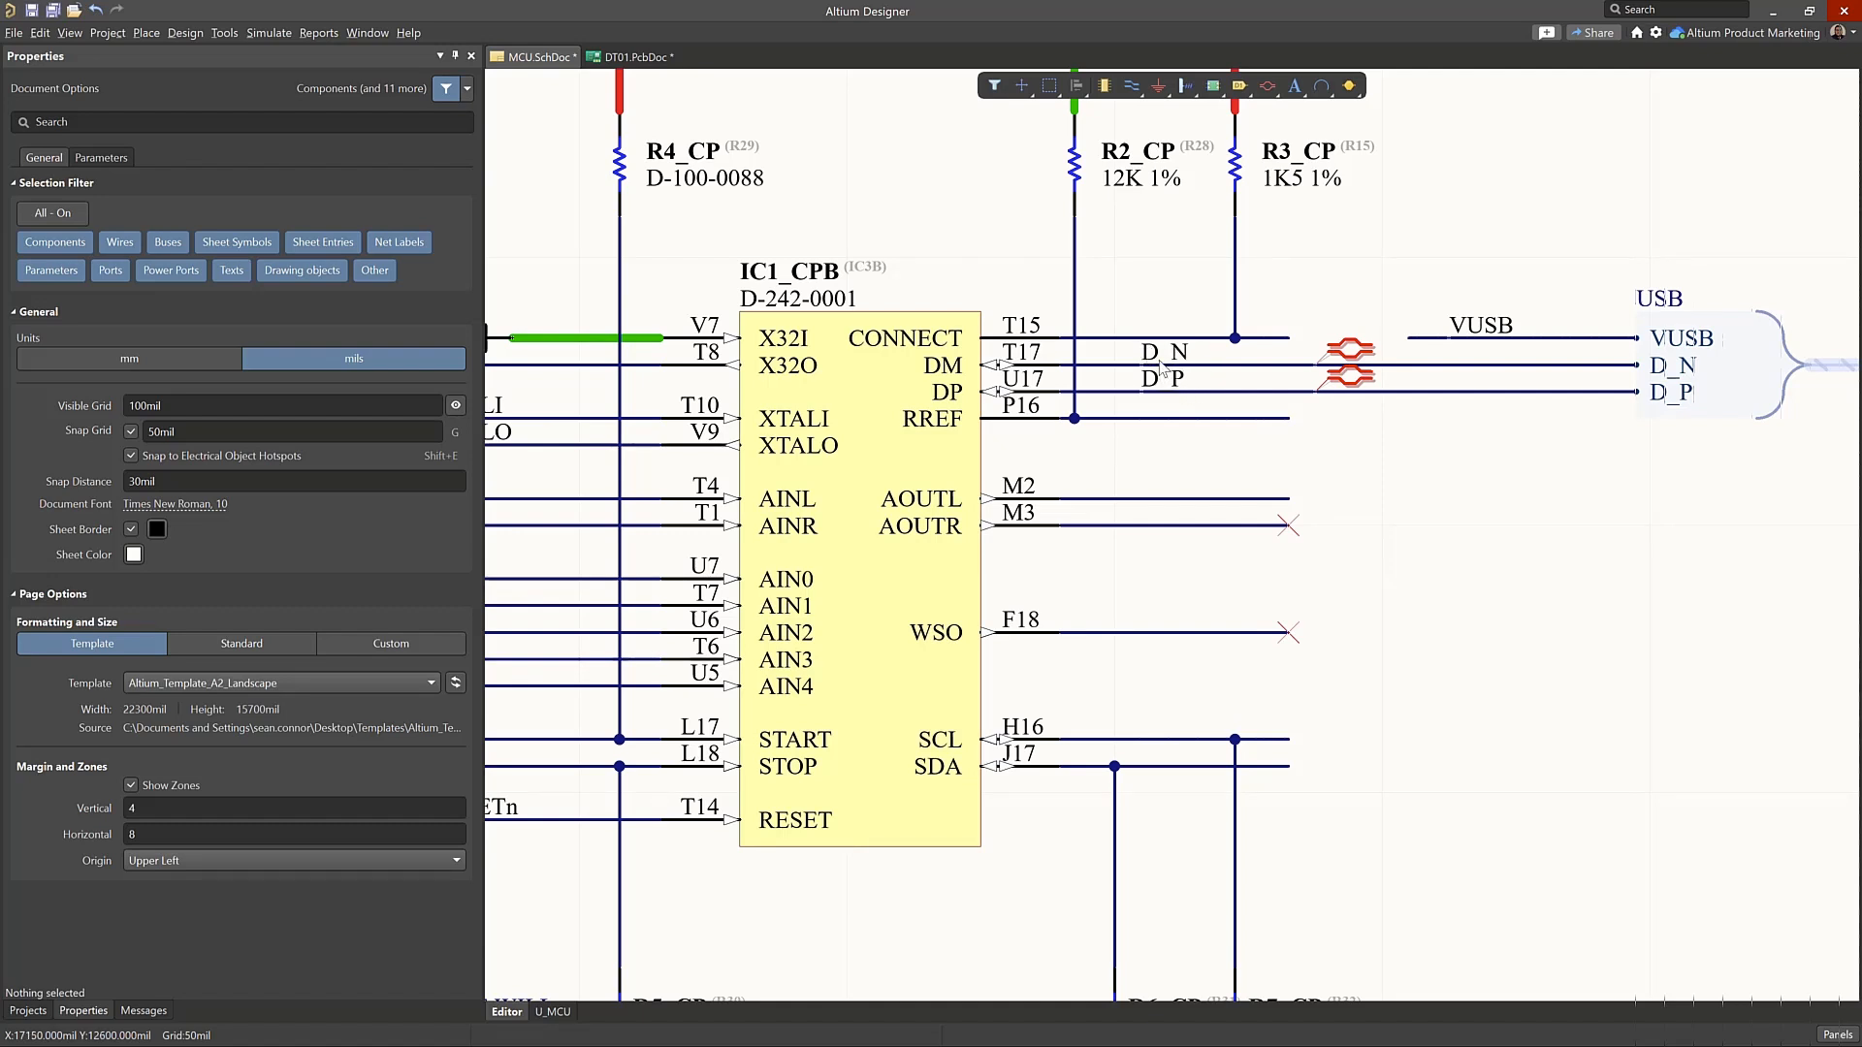
Compare the board's differential pair D with the schematic, and inspect the net properties of the D_N wire
left_click(648, 60)
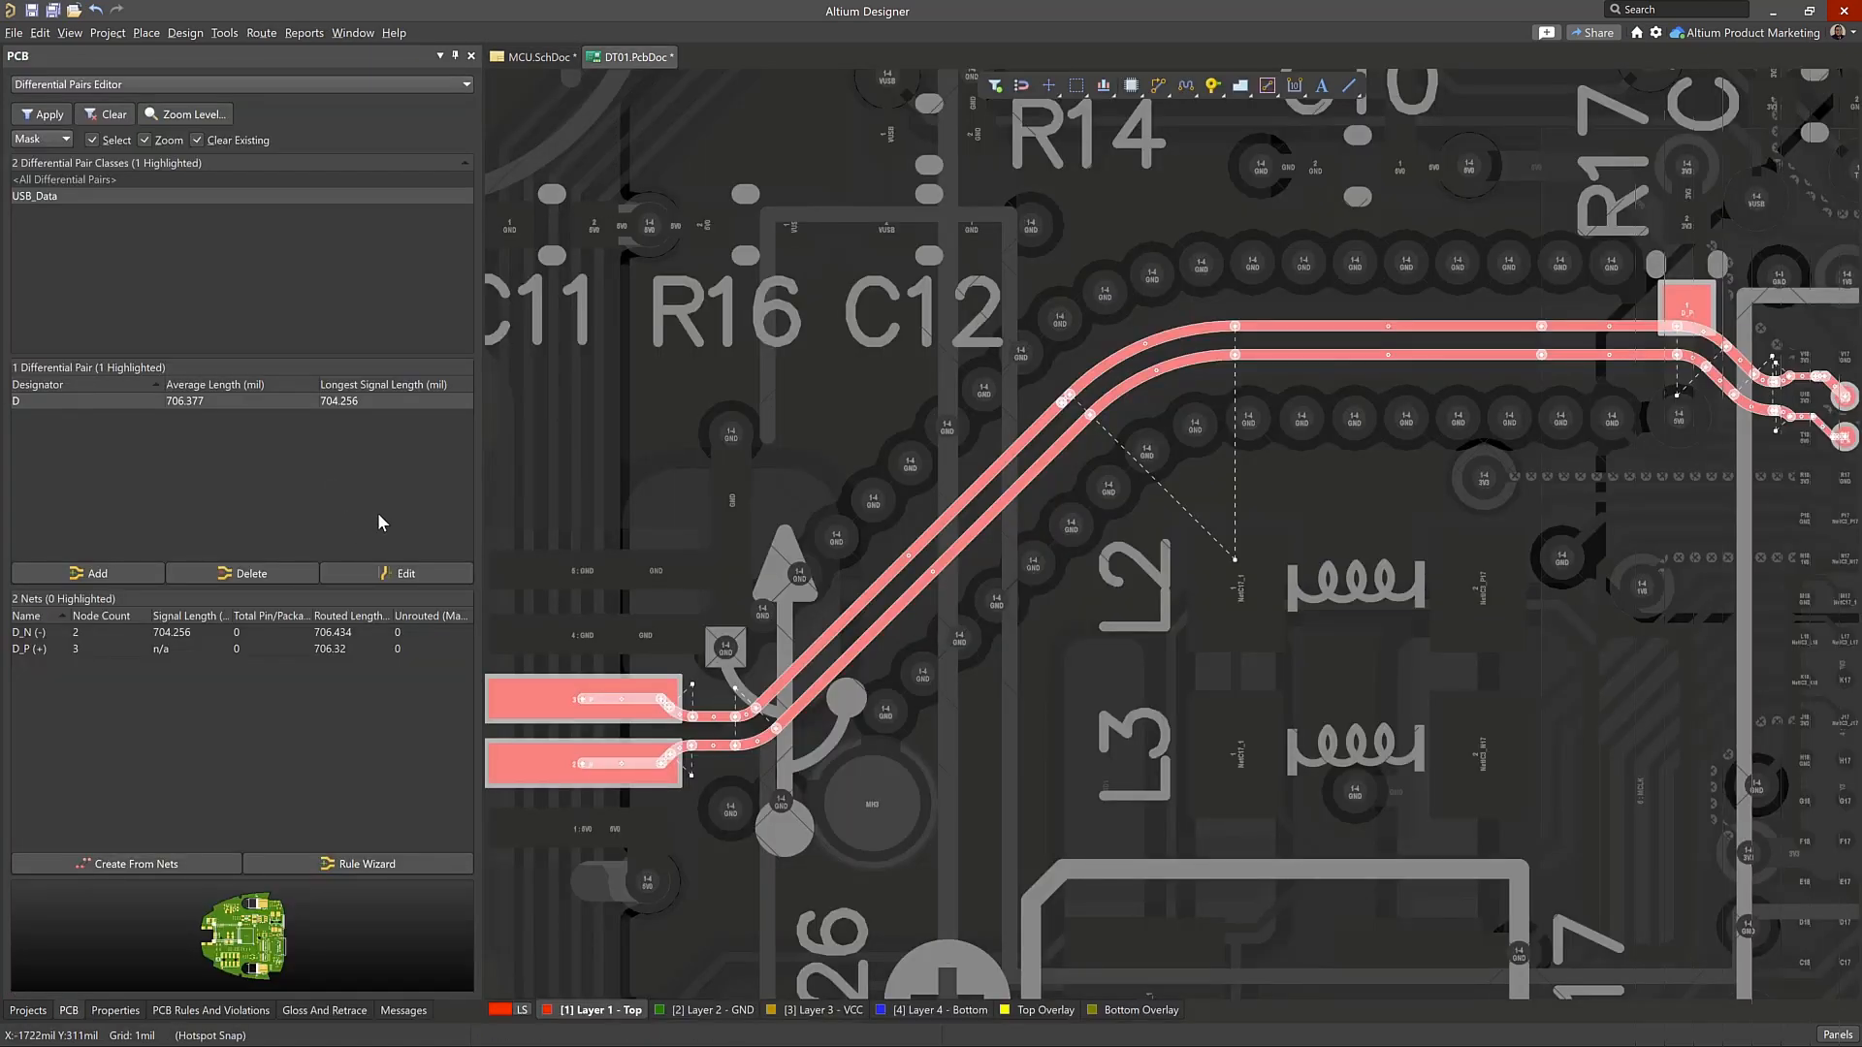
left_click(539, 57)
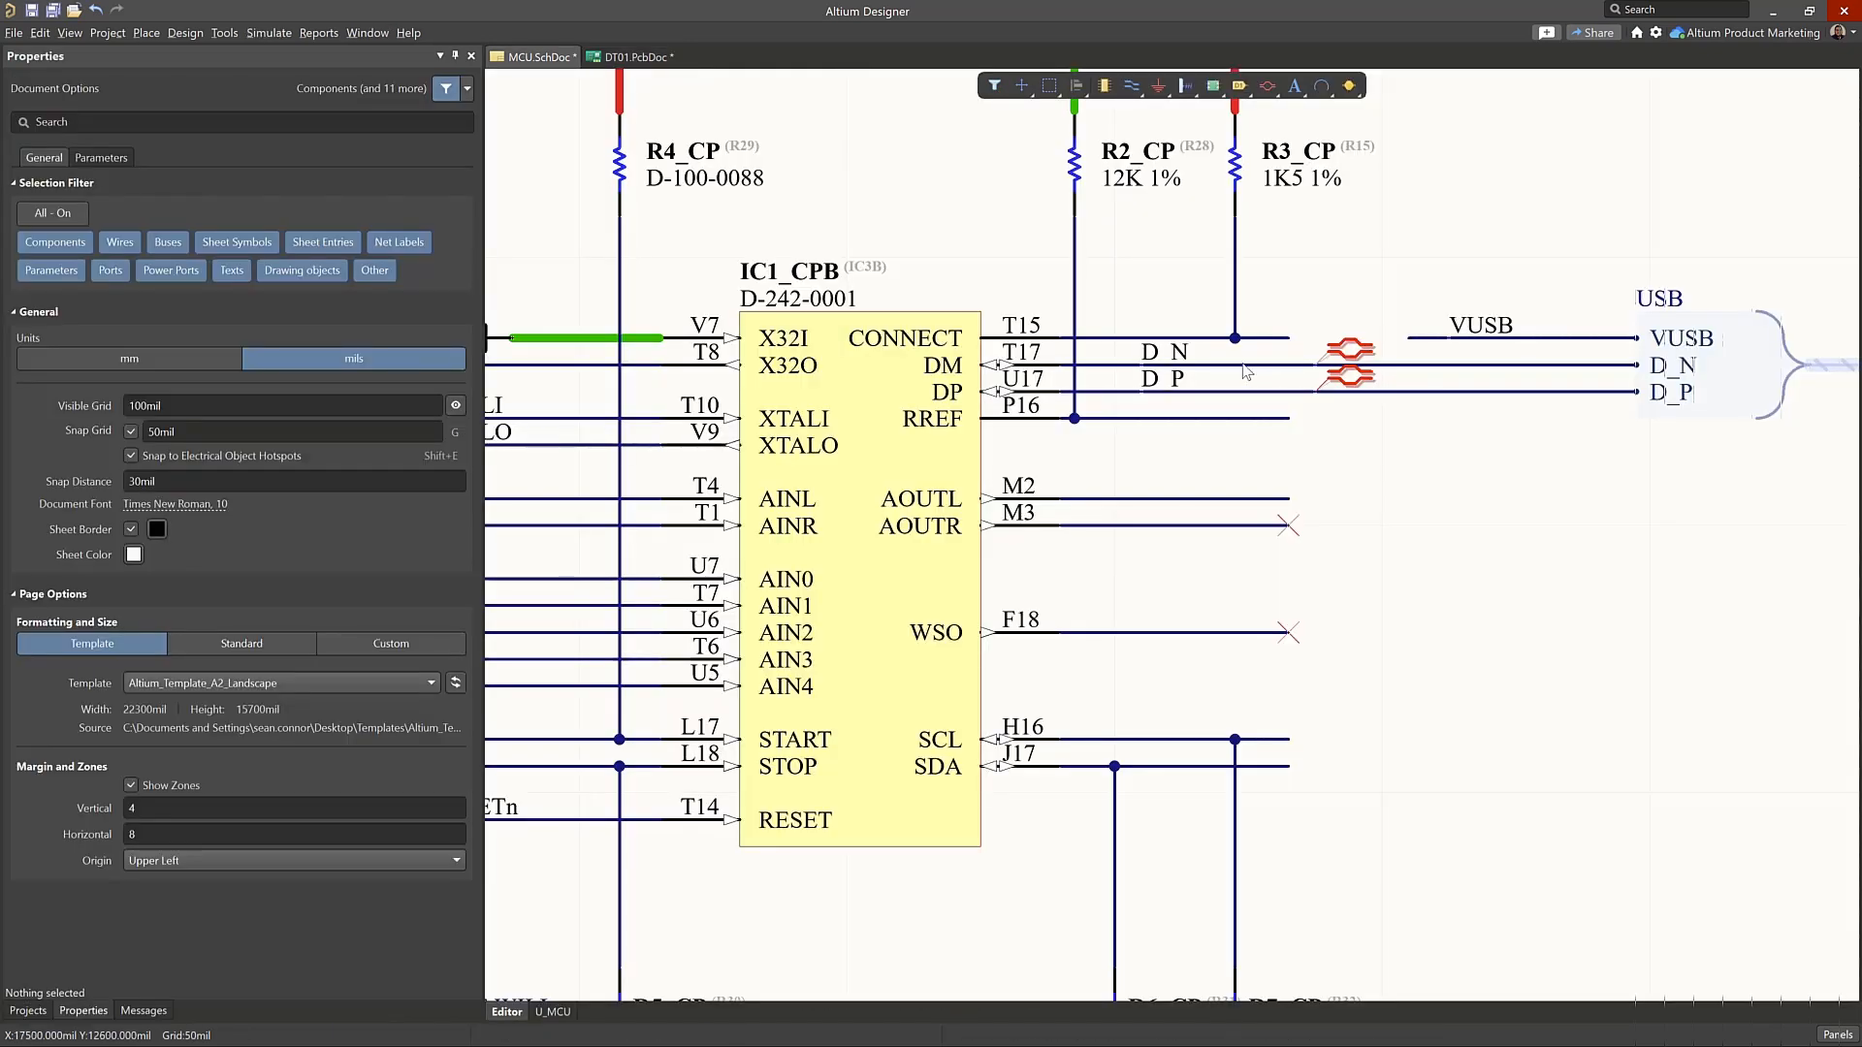
left_click(1244, 366)
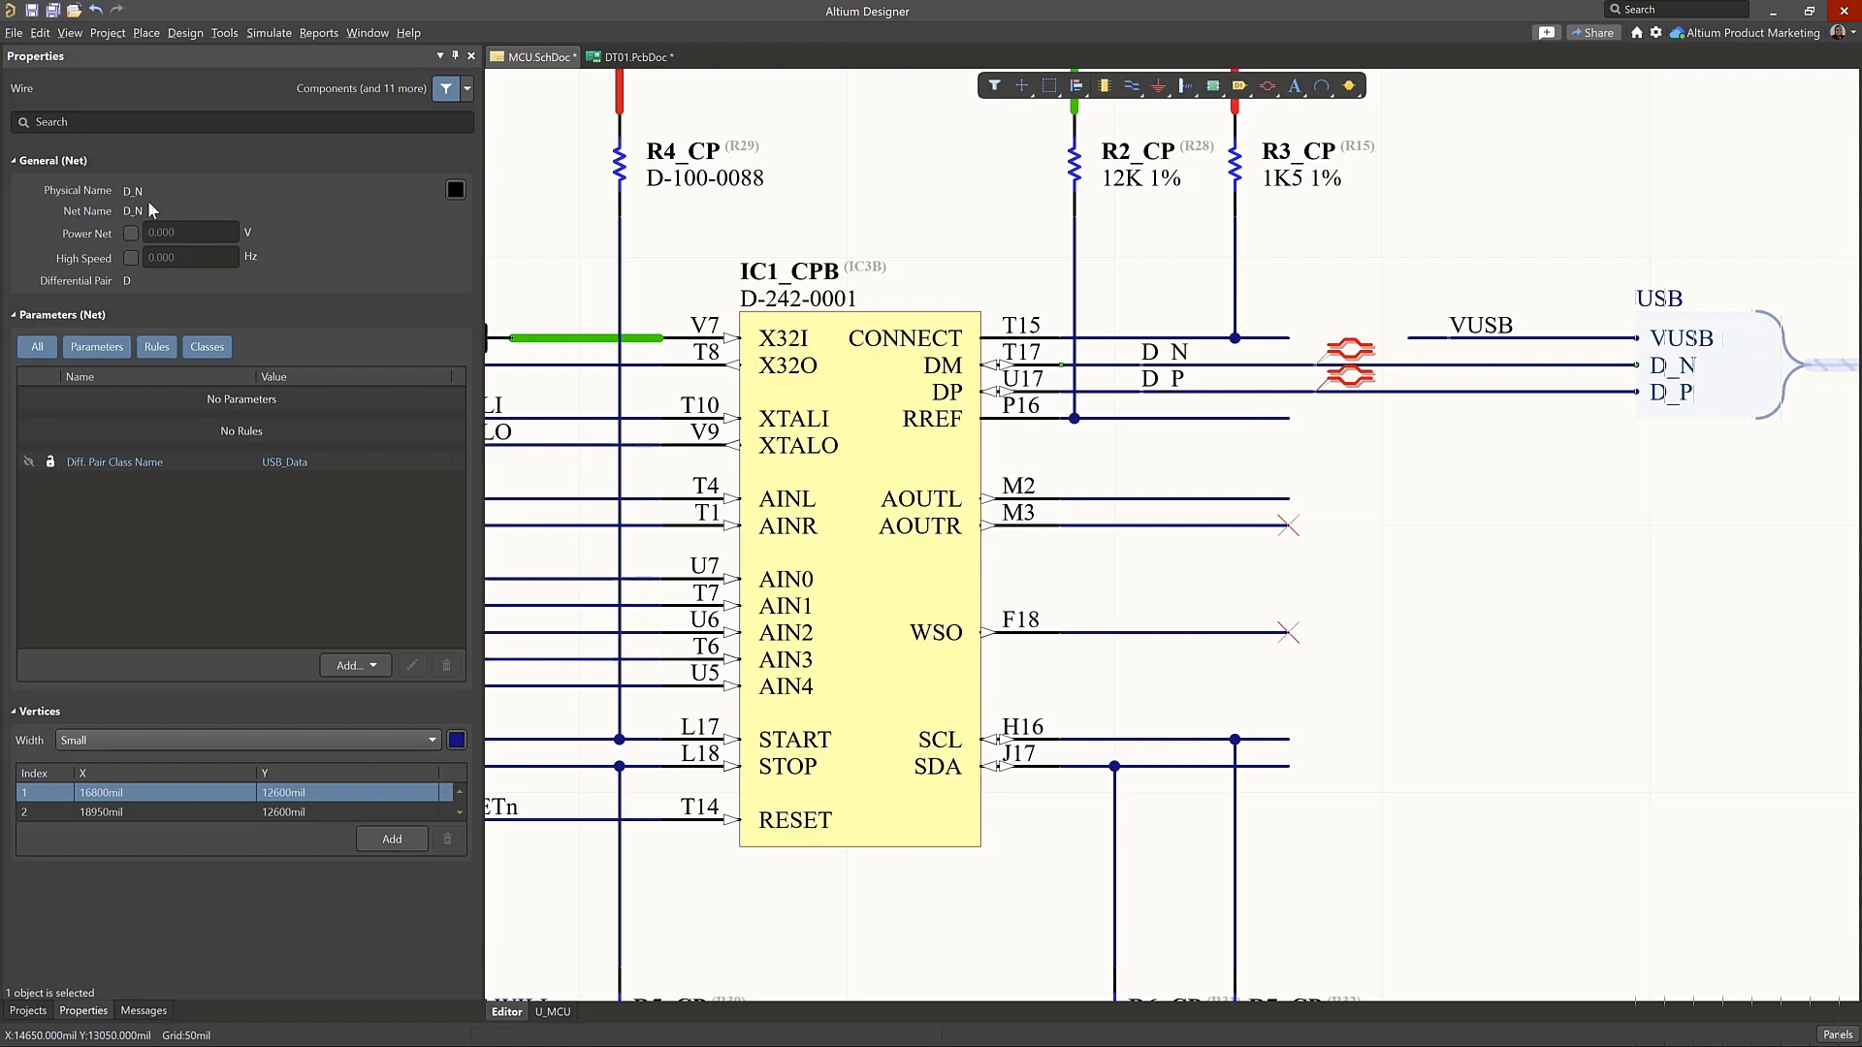
Return to the PCB, follow the routed USB pair to IC3 and clear its selection
left_click(635, 57)
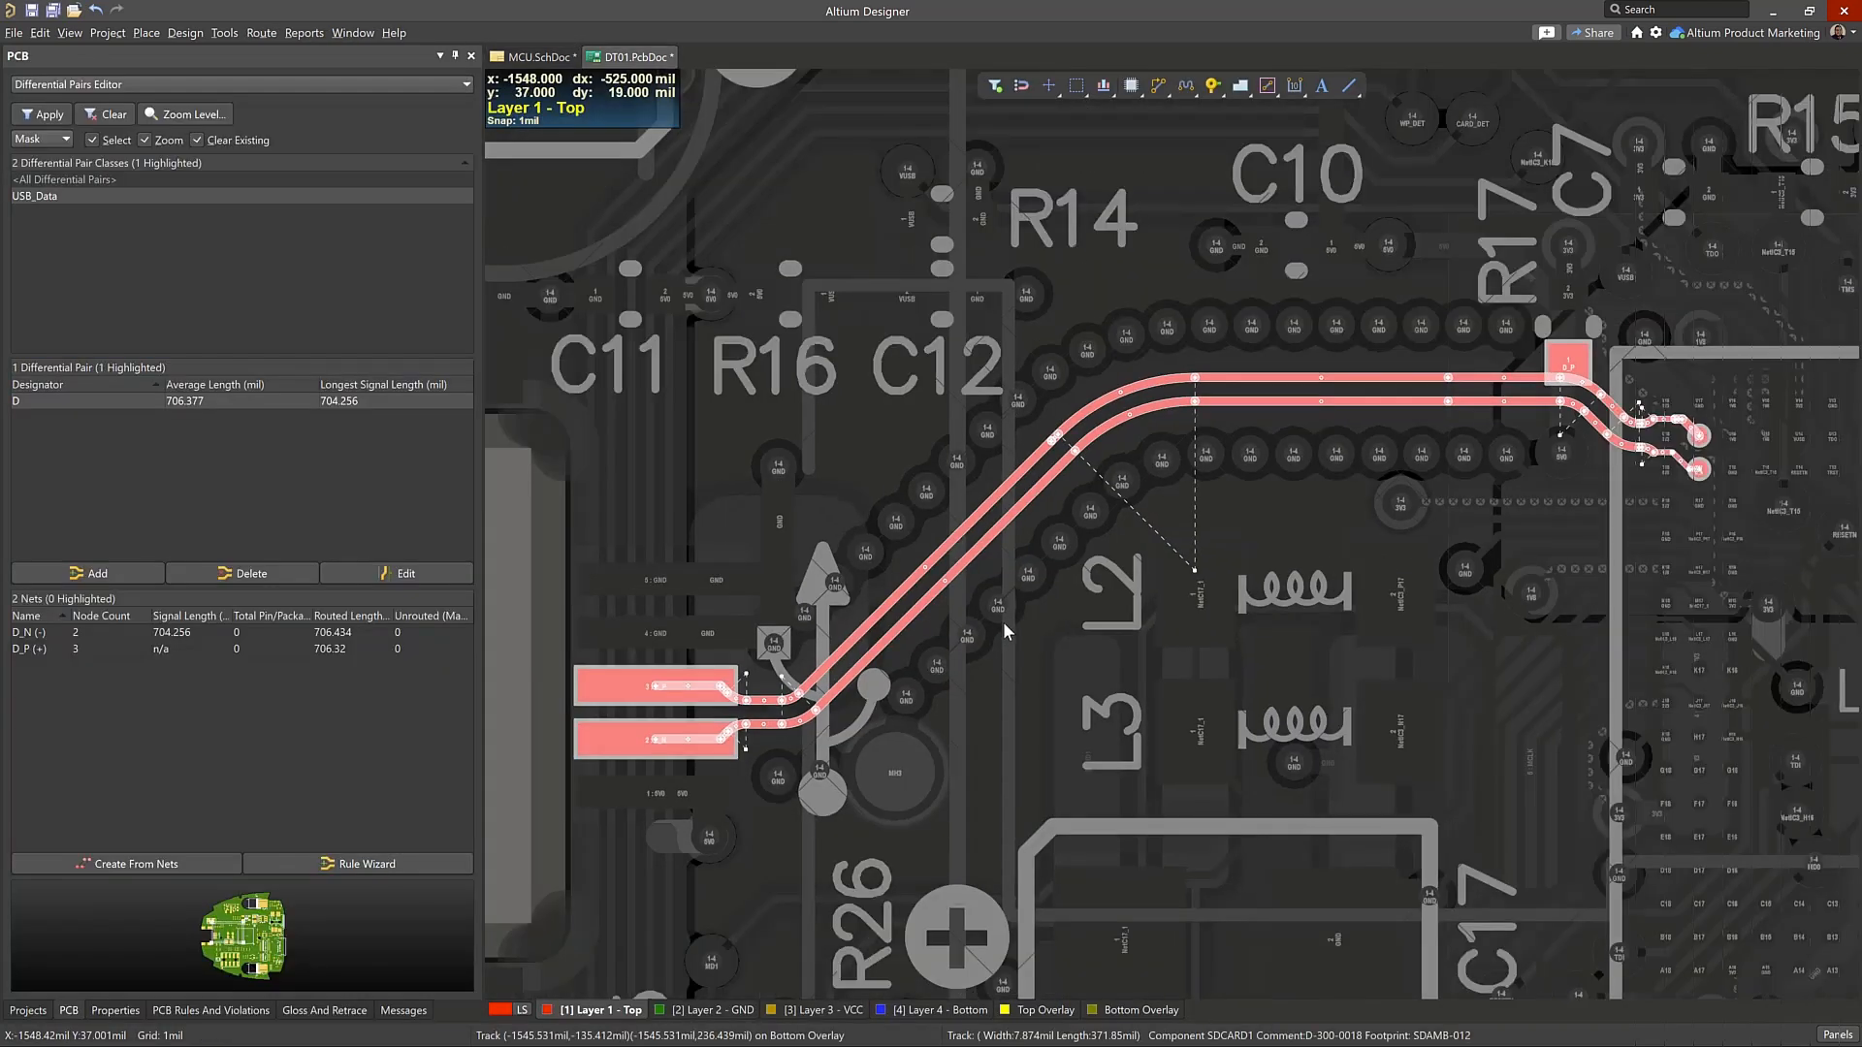
scroll(1166, 634, "down", 1, "ctrl")
right_click_drag(1335, 682, 923, 498)
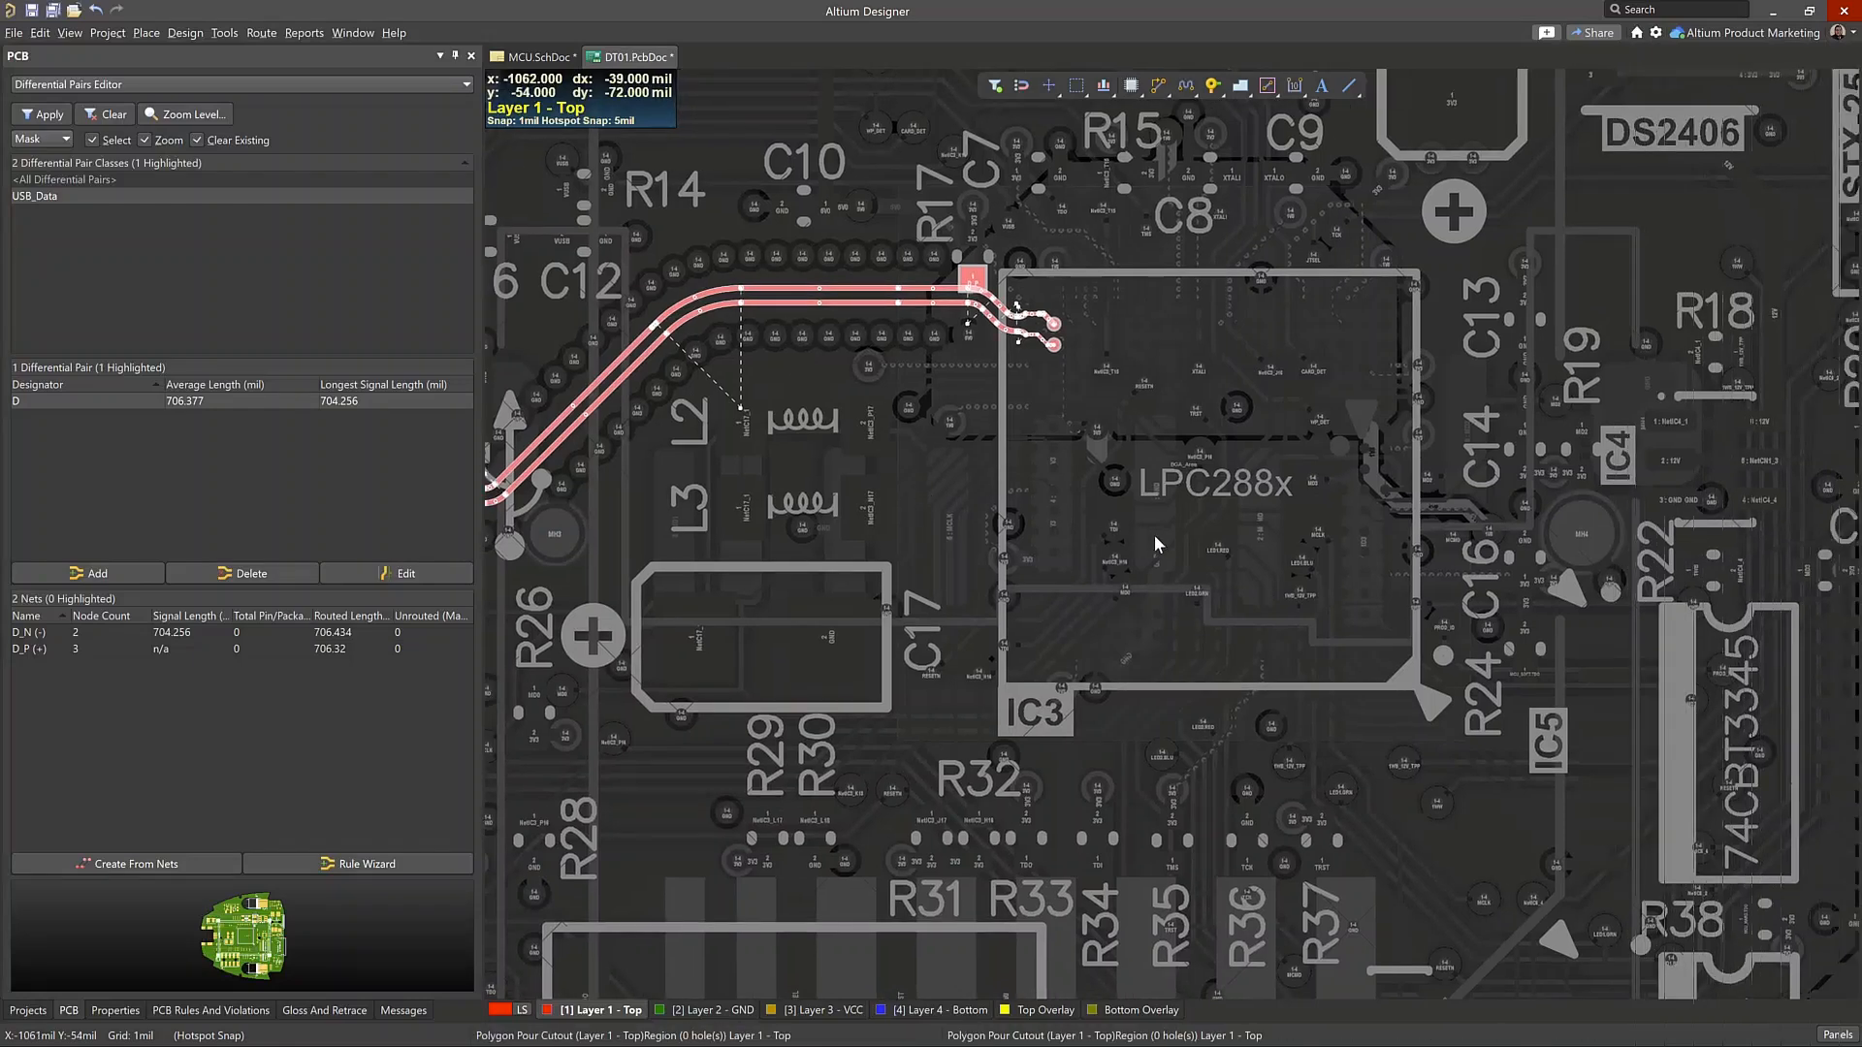
left_click(1156, 534)
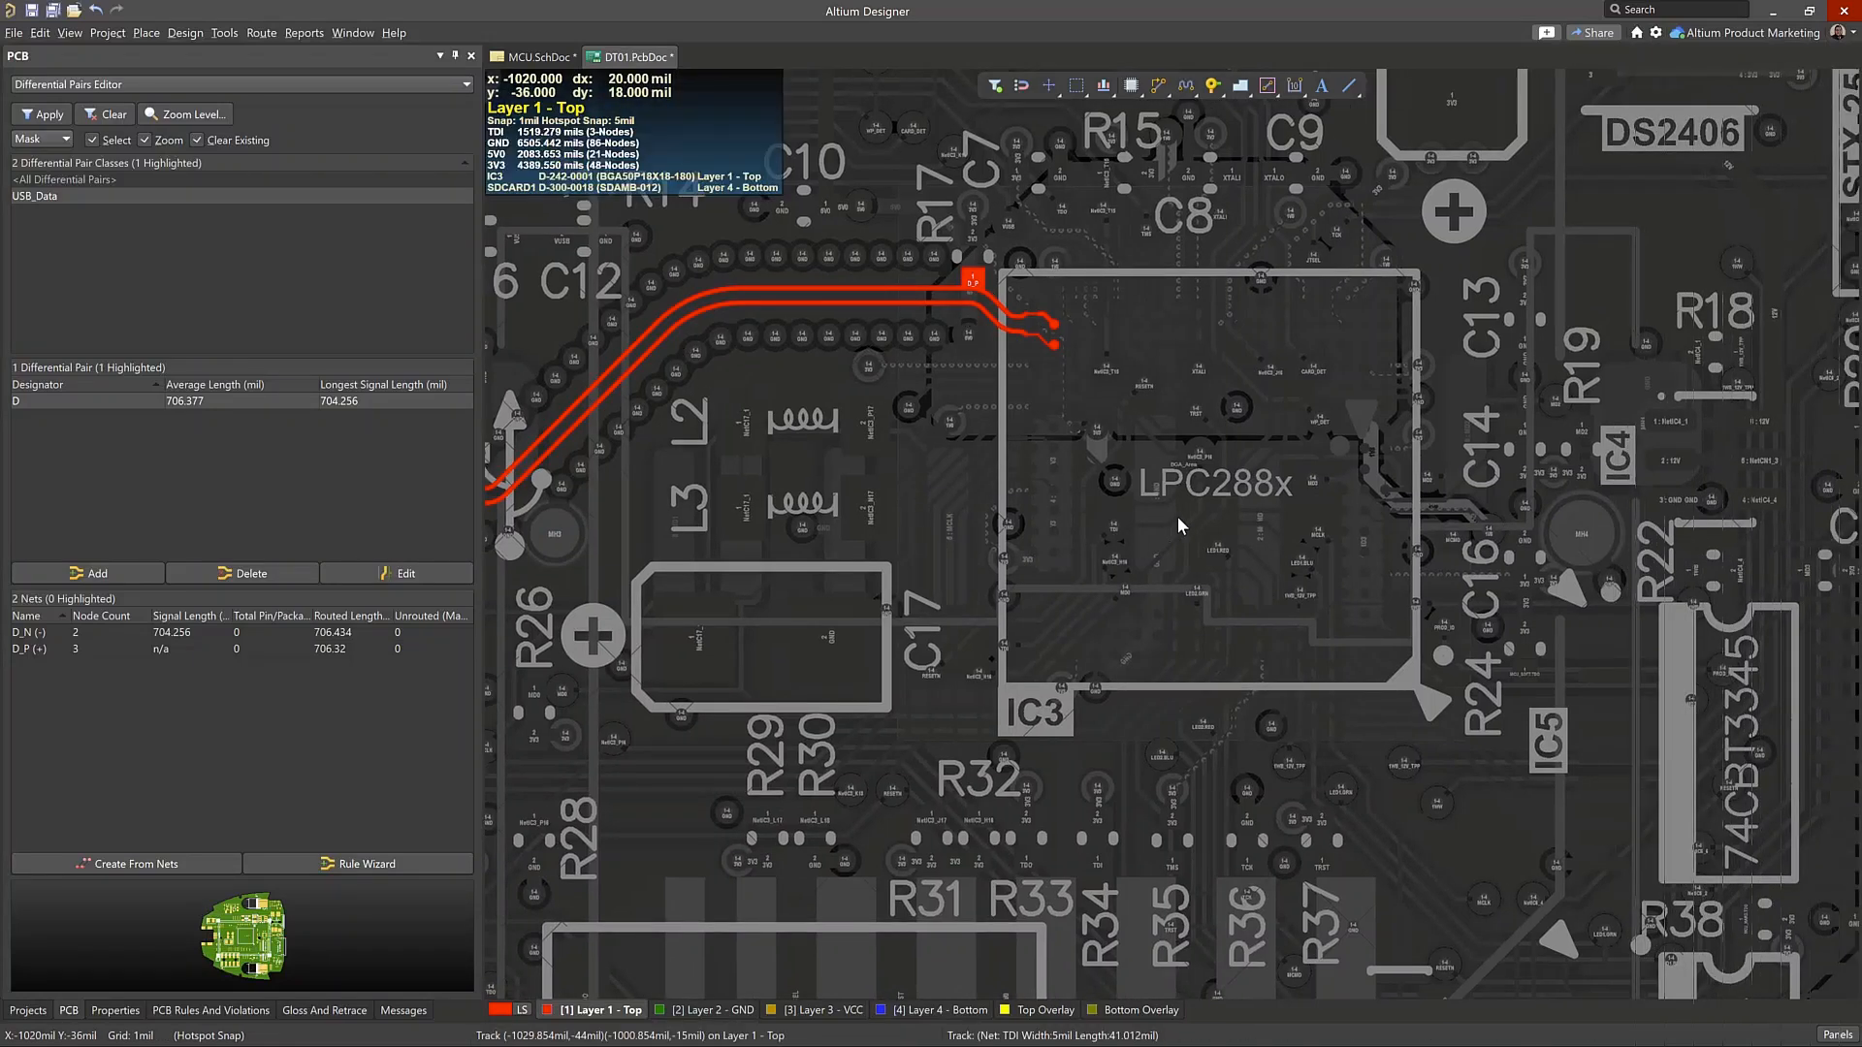
Browse the PCB rules and violations, keeping Mask highlighting and viewing the Component Clearance Constraint and All Rules classes
left_click(247, 1009)
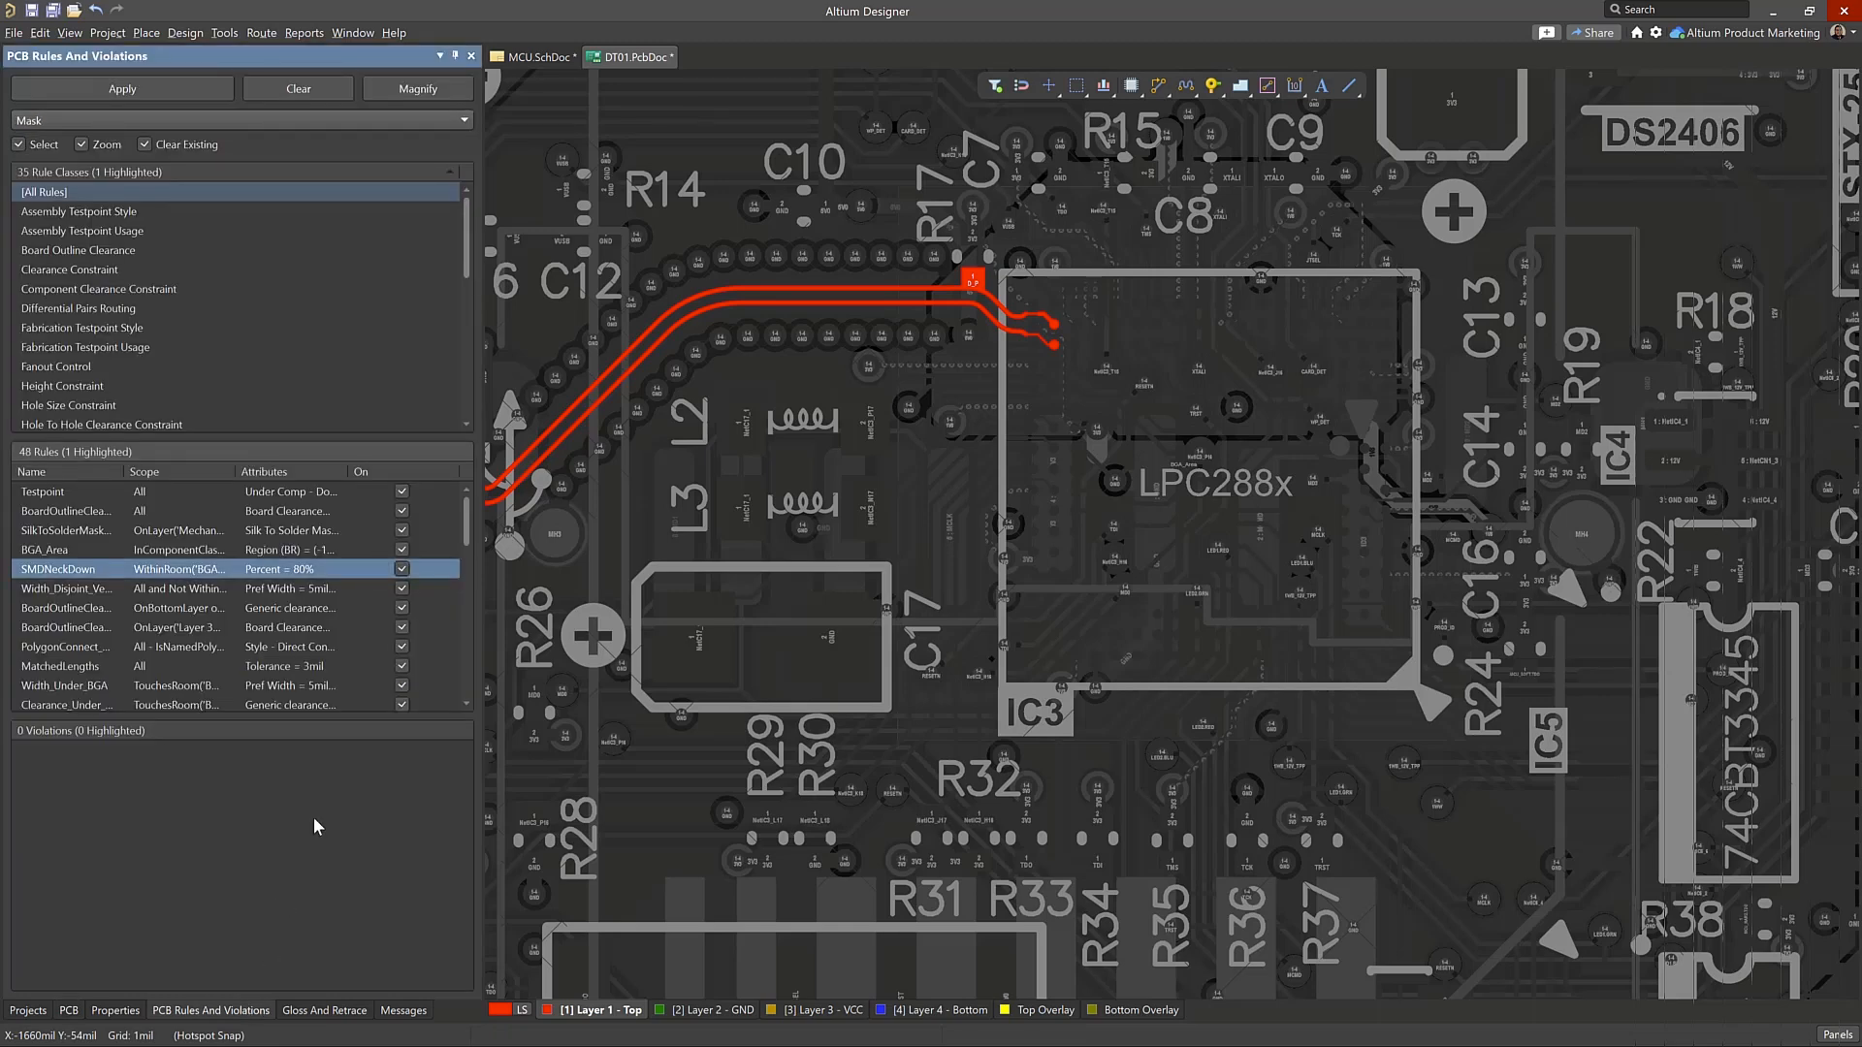
left_click(159, 120)
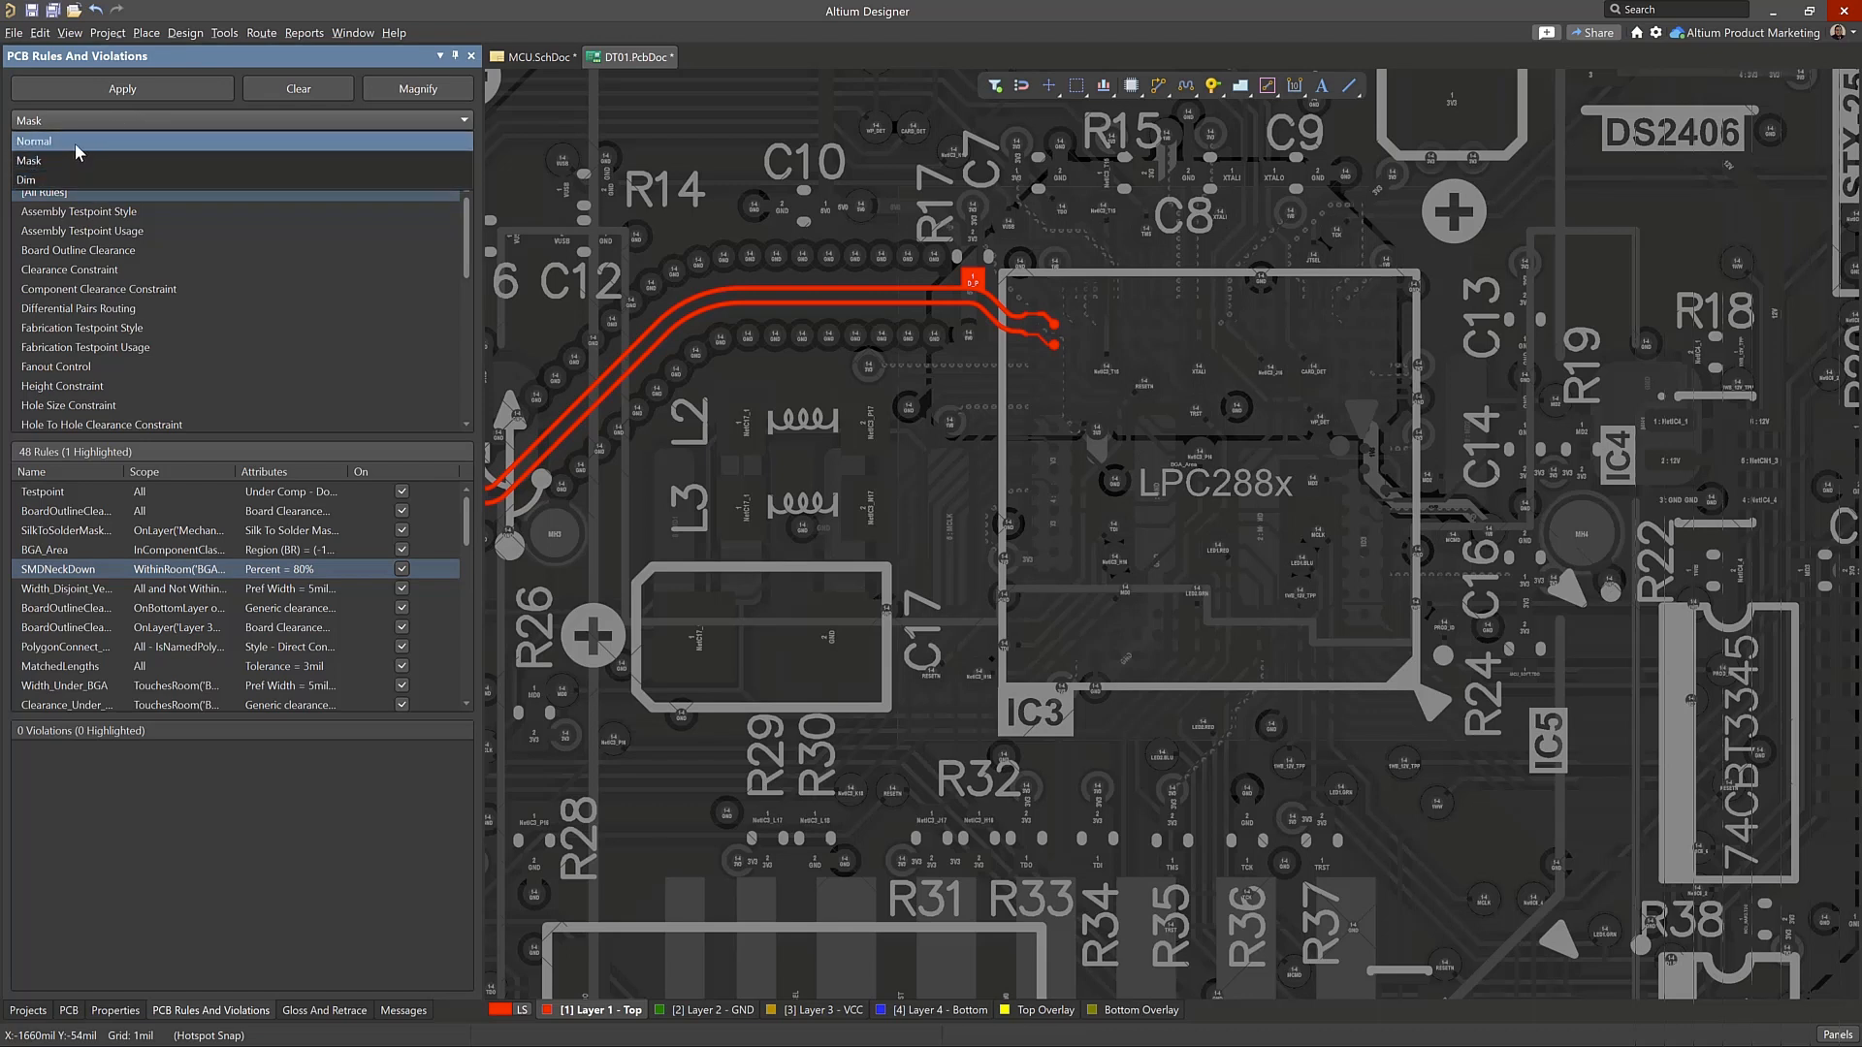
left_click(111, 160)
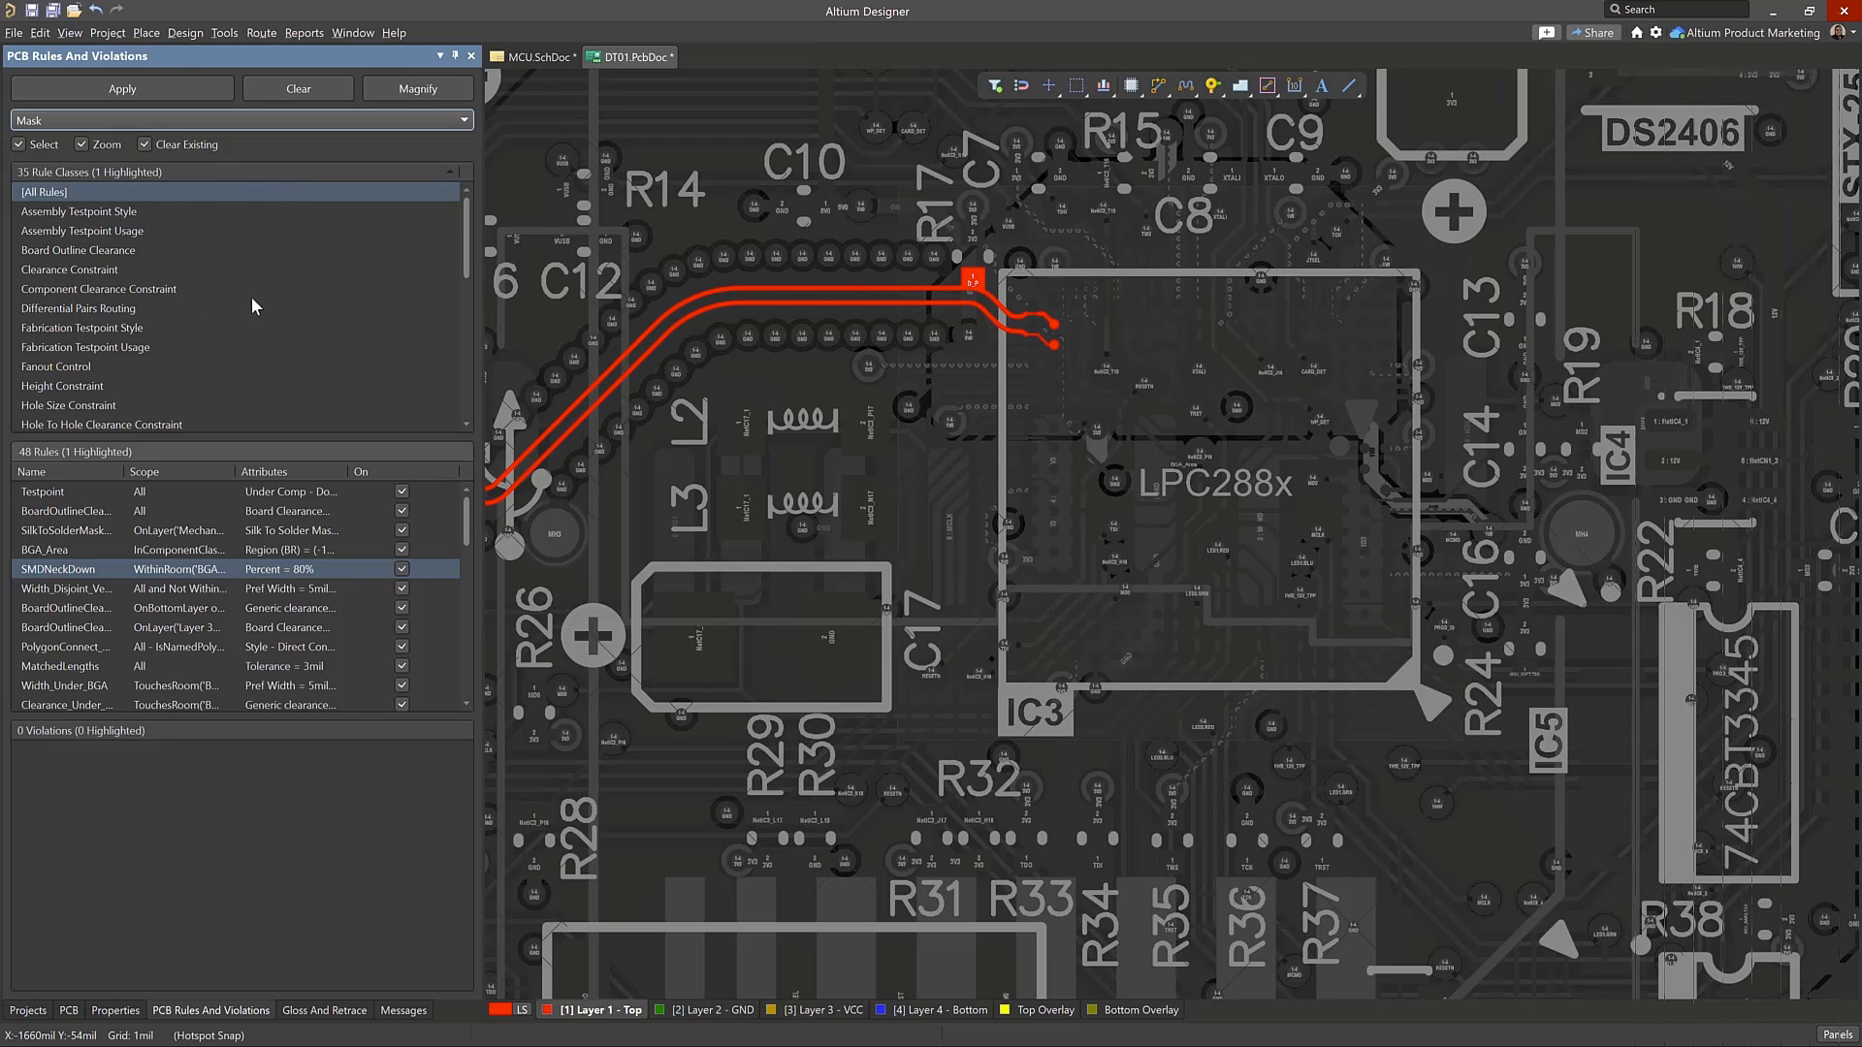
left_click(106, 288)
right_click(108, 291)
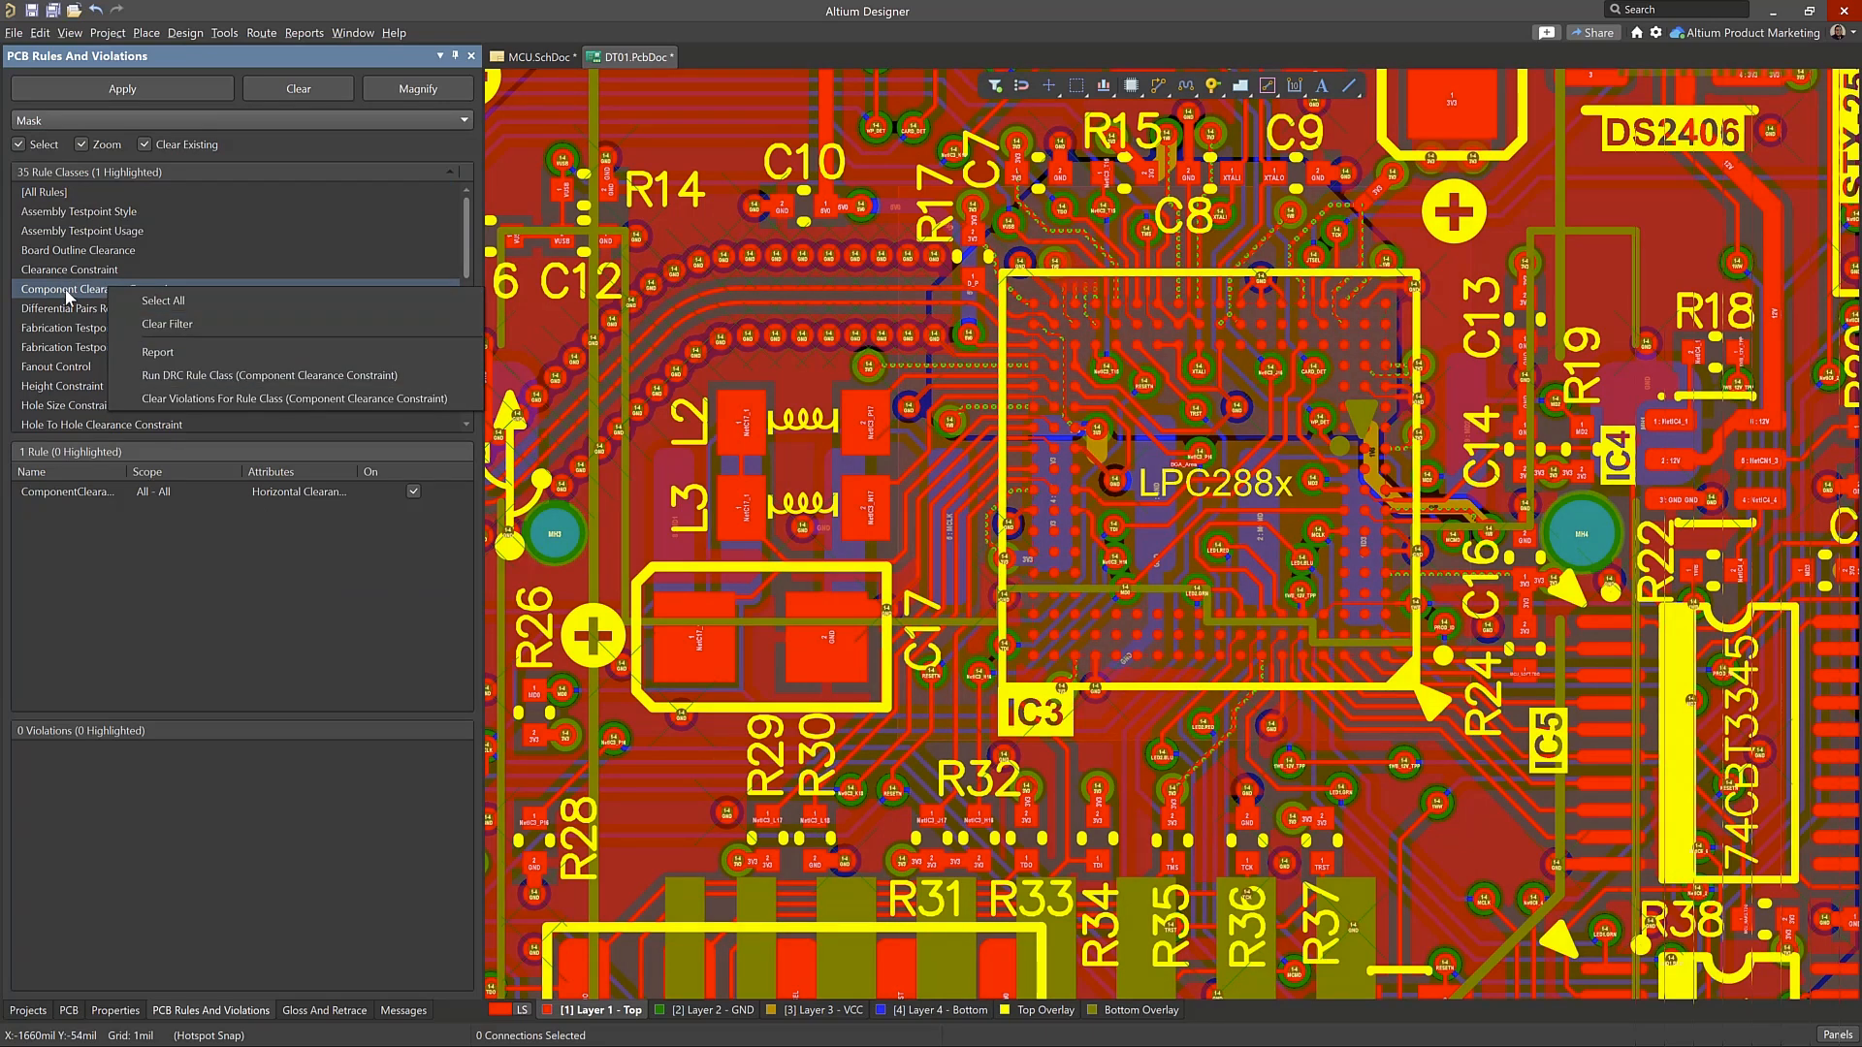
left_click(60, 192)
left_click(60, 193)
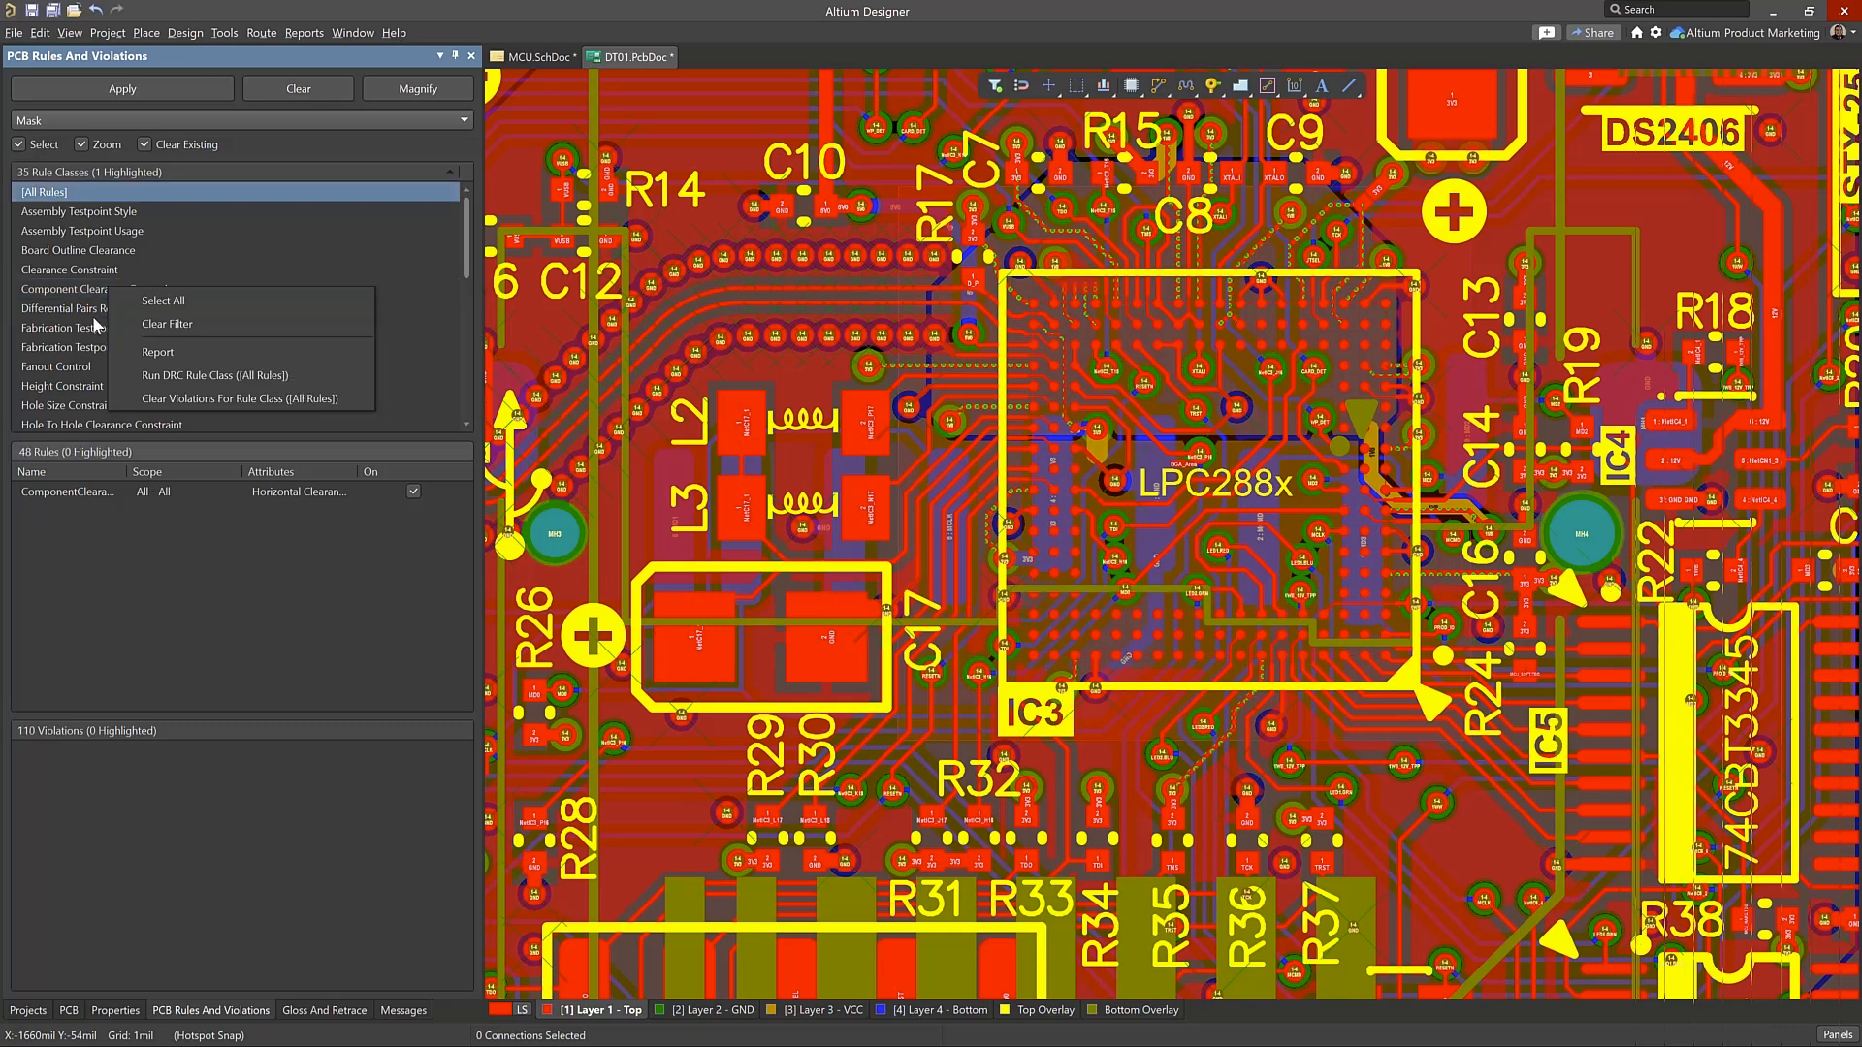
Show the Fanout Control rules and the commands available for the Fanout_LCC rule
left_click(84, 369)
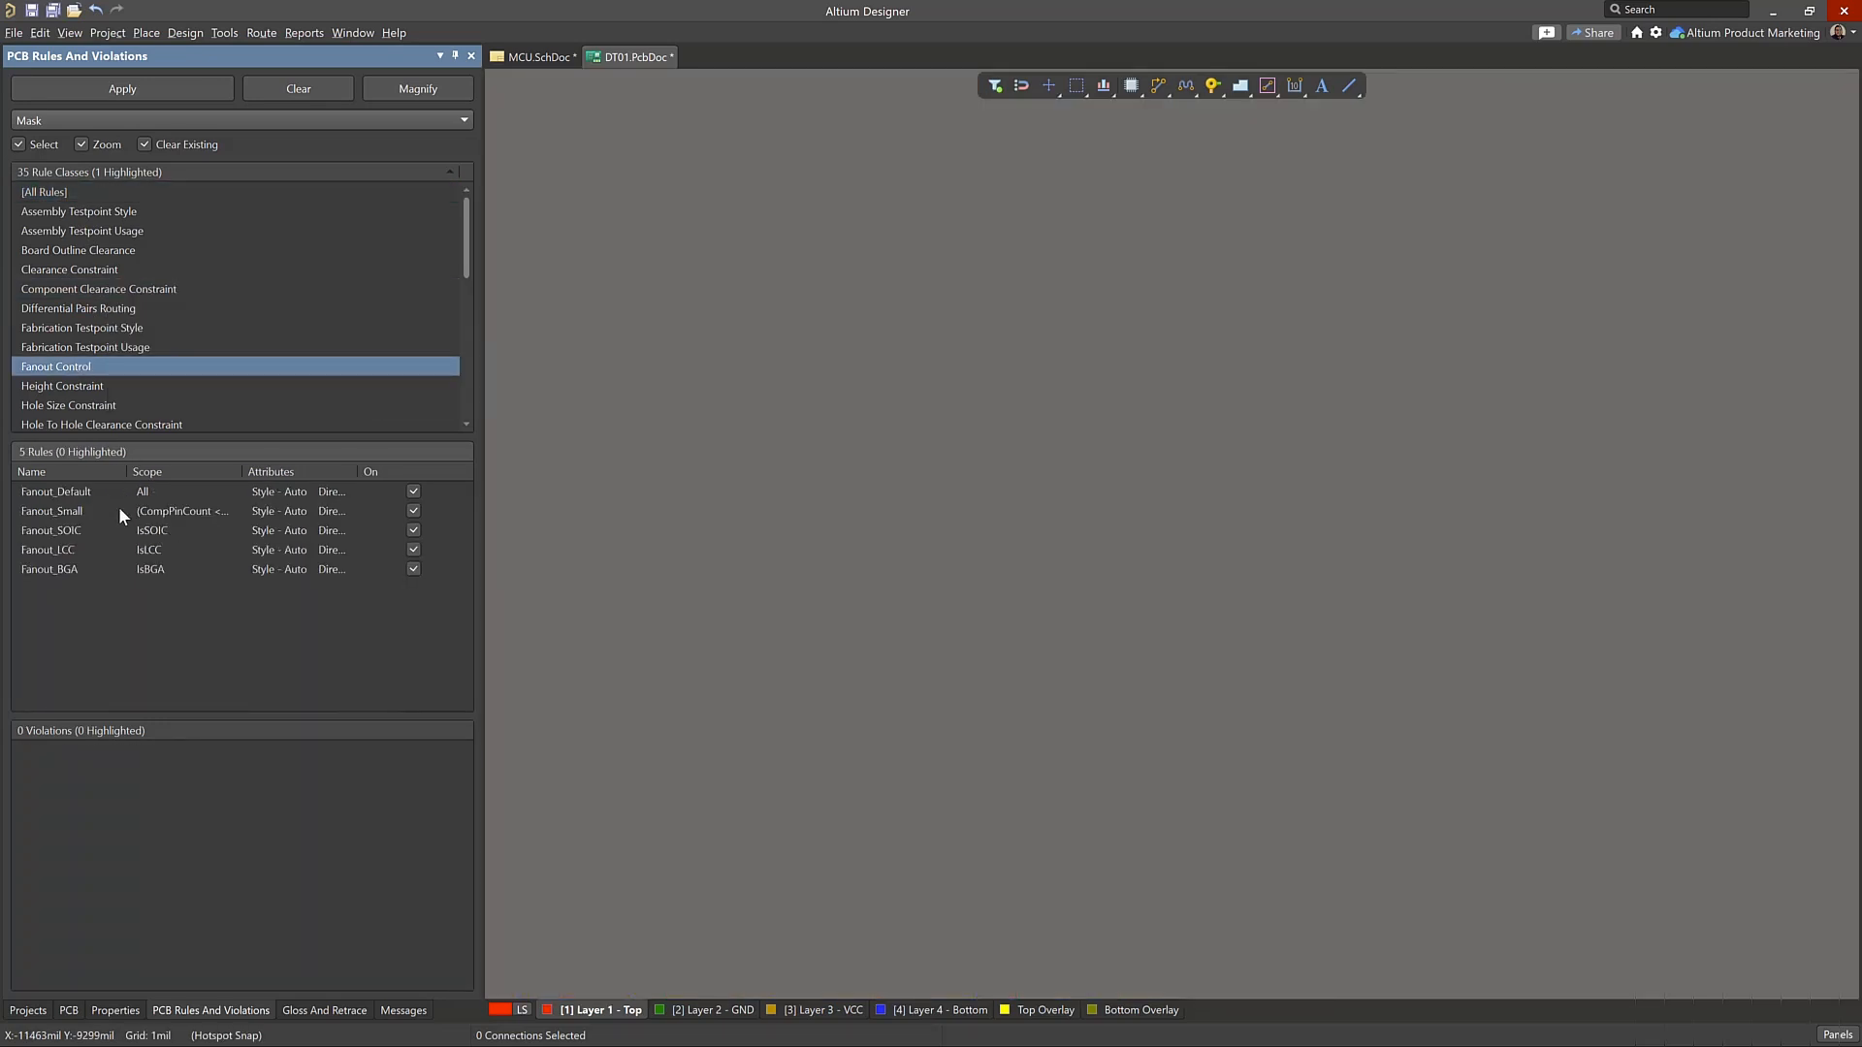
left_click(62, 550)
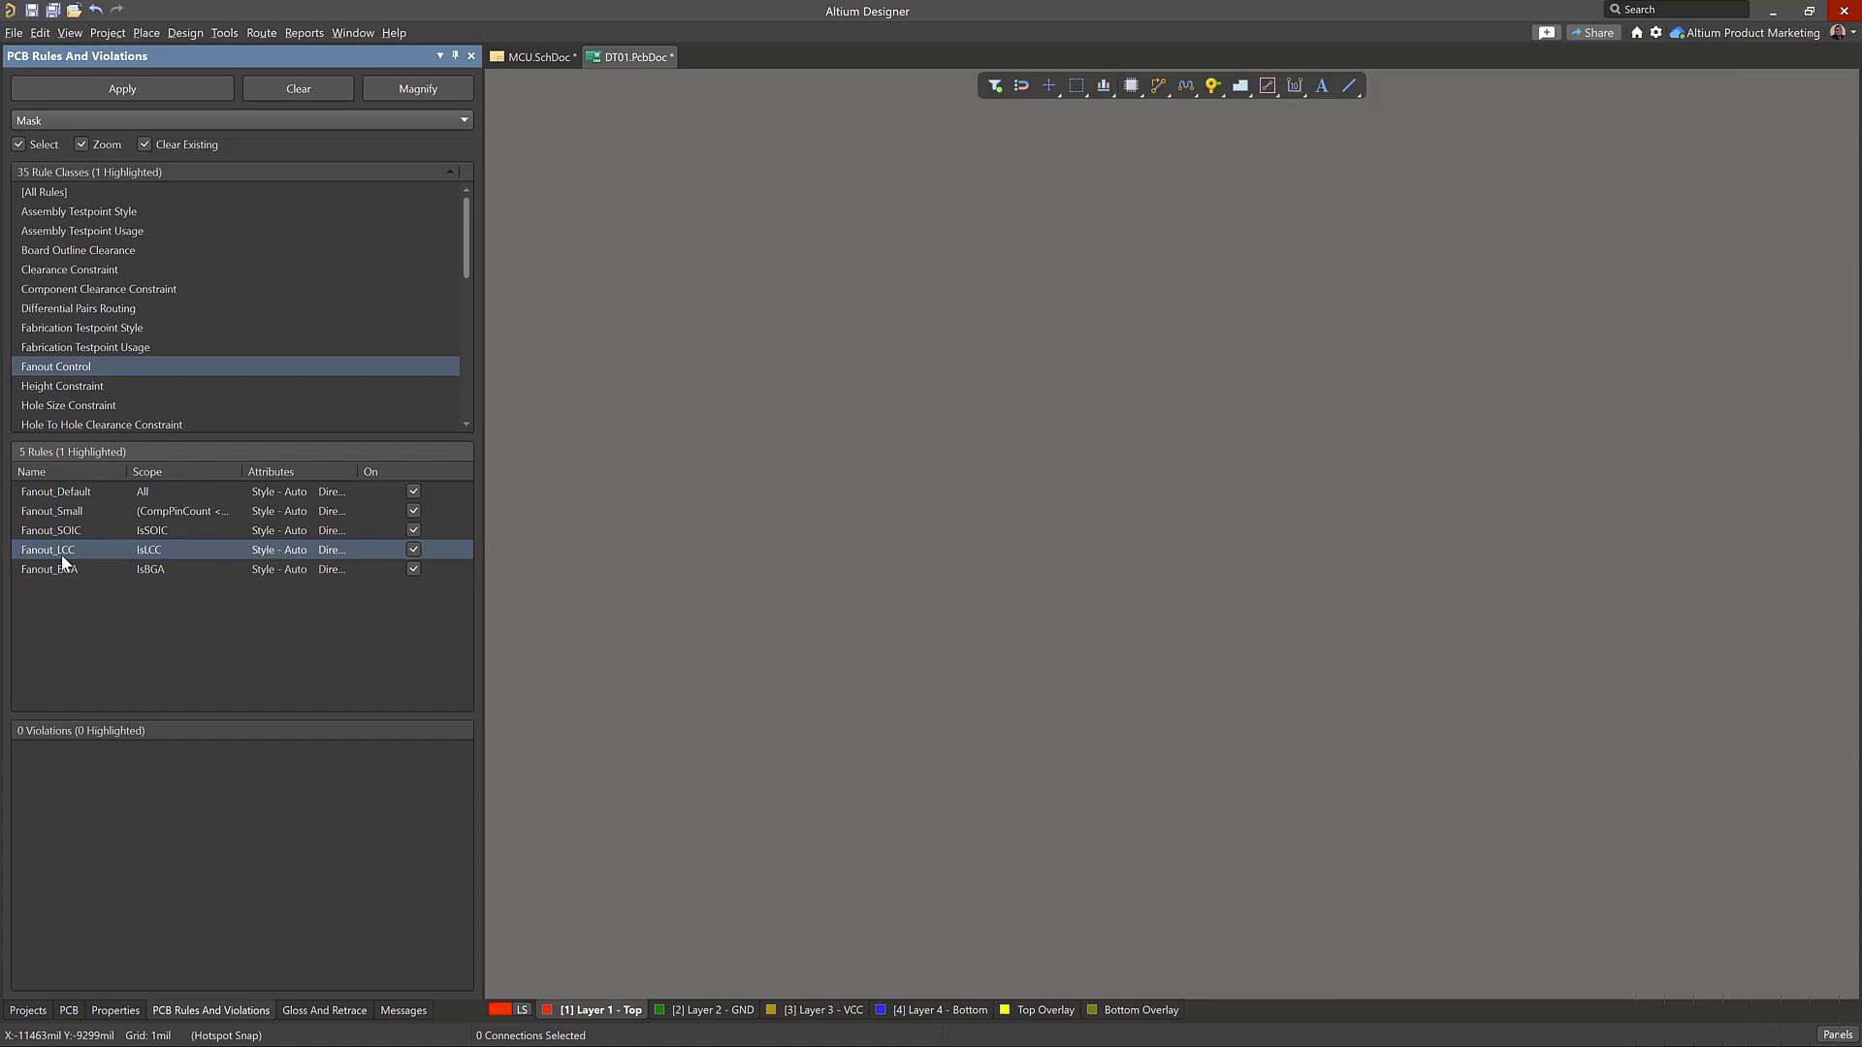
right_click(61, 556)
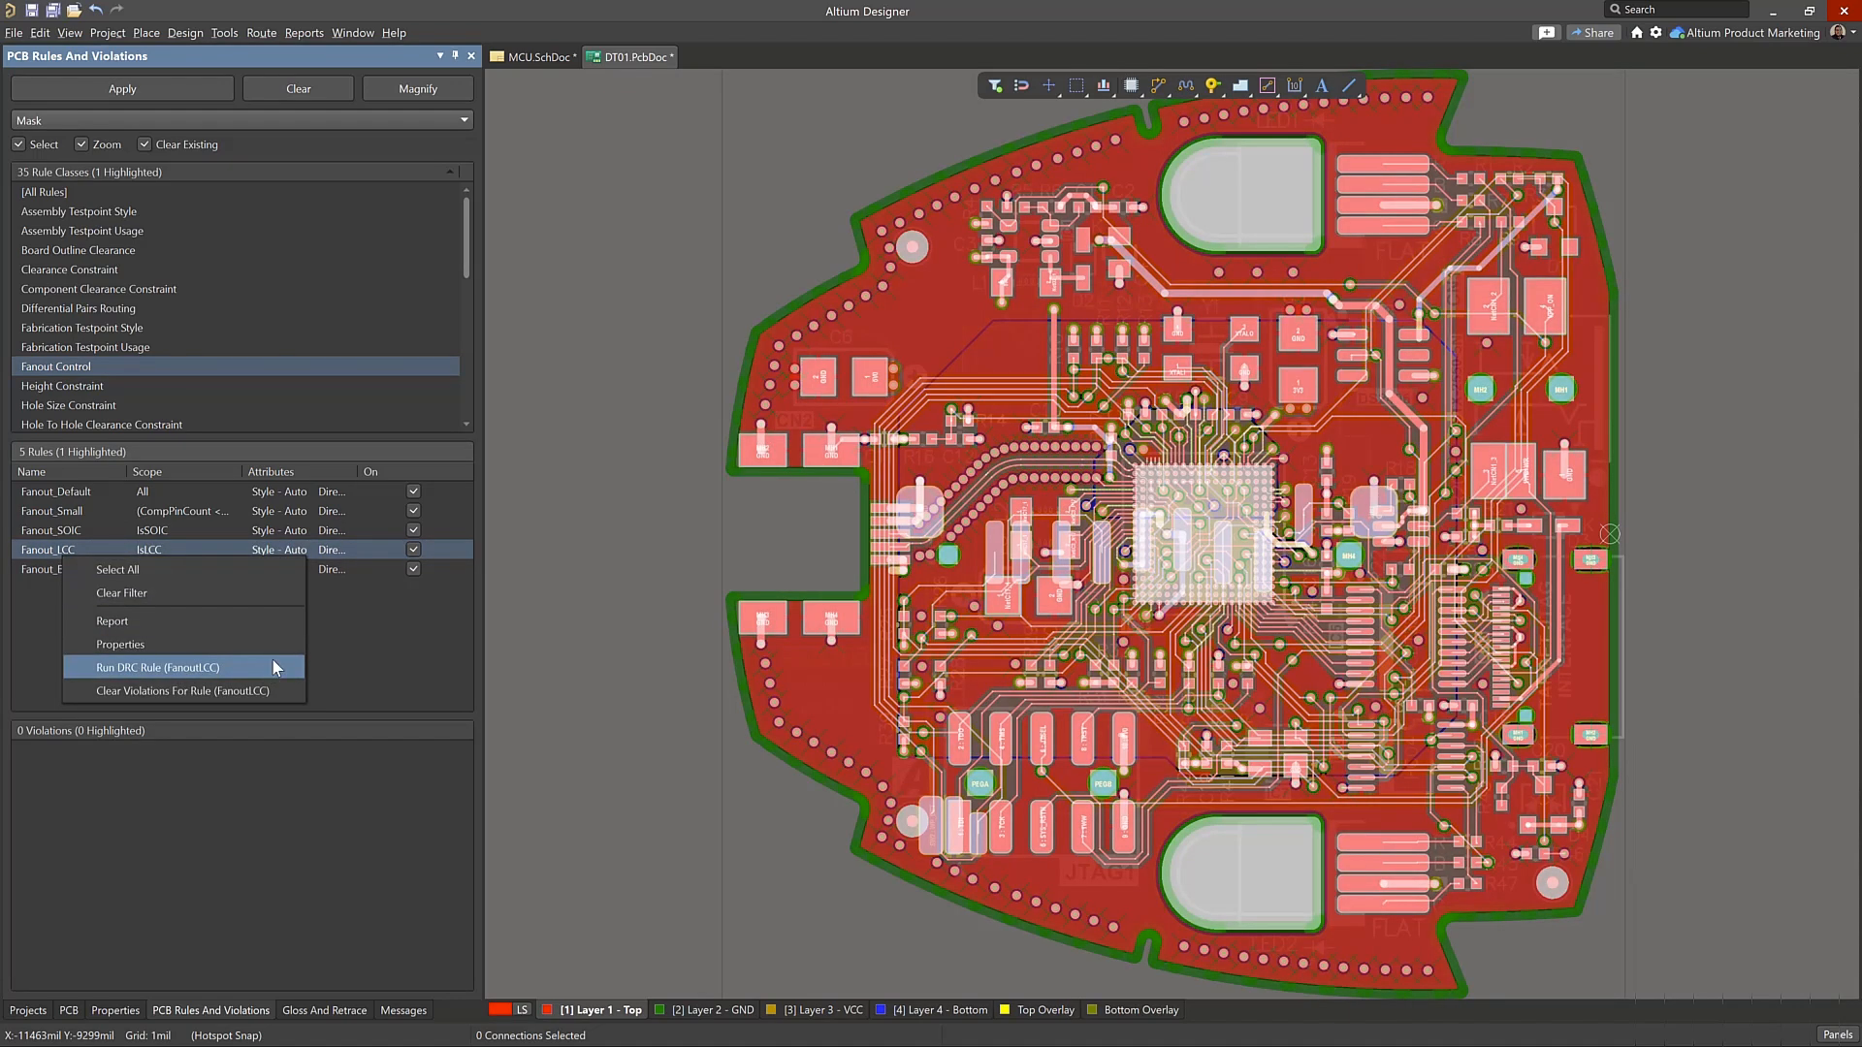
Open the board's design rules and constraints editor and reposition its window
left_click(176, 32)
left_click(177, 33)
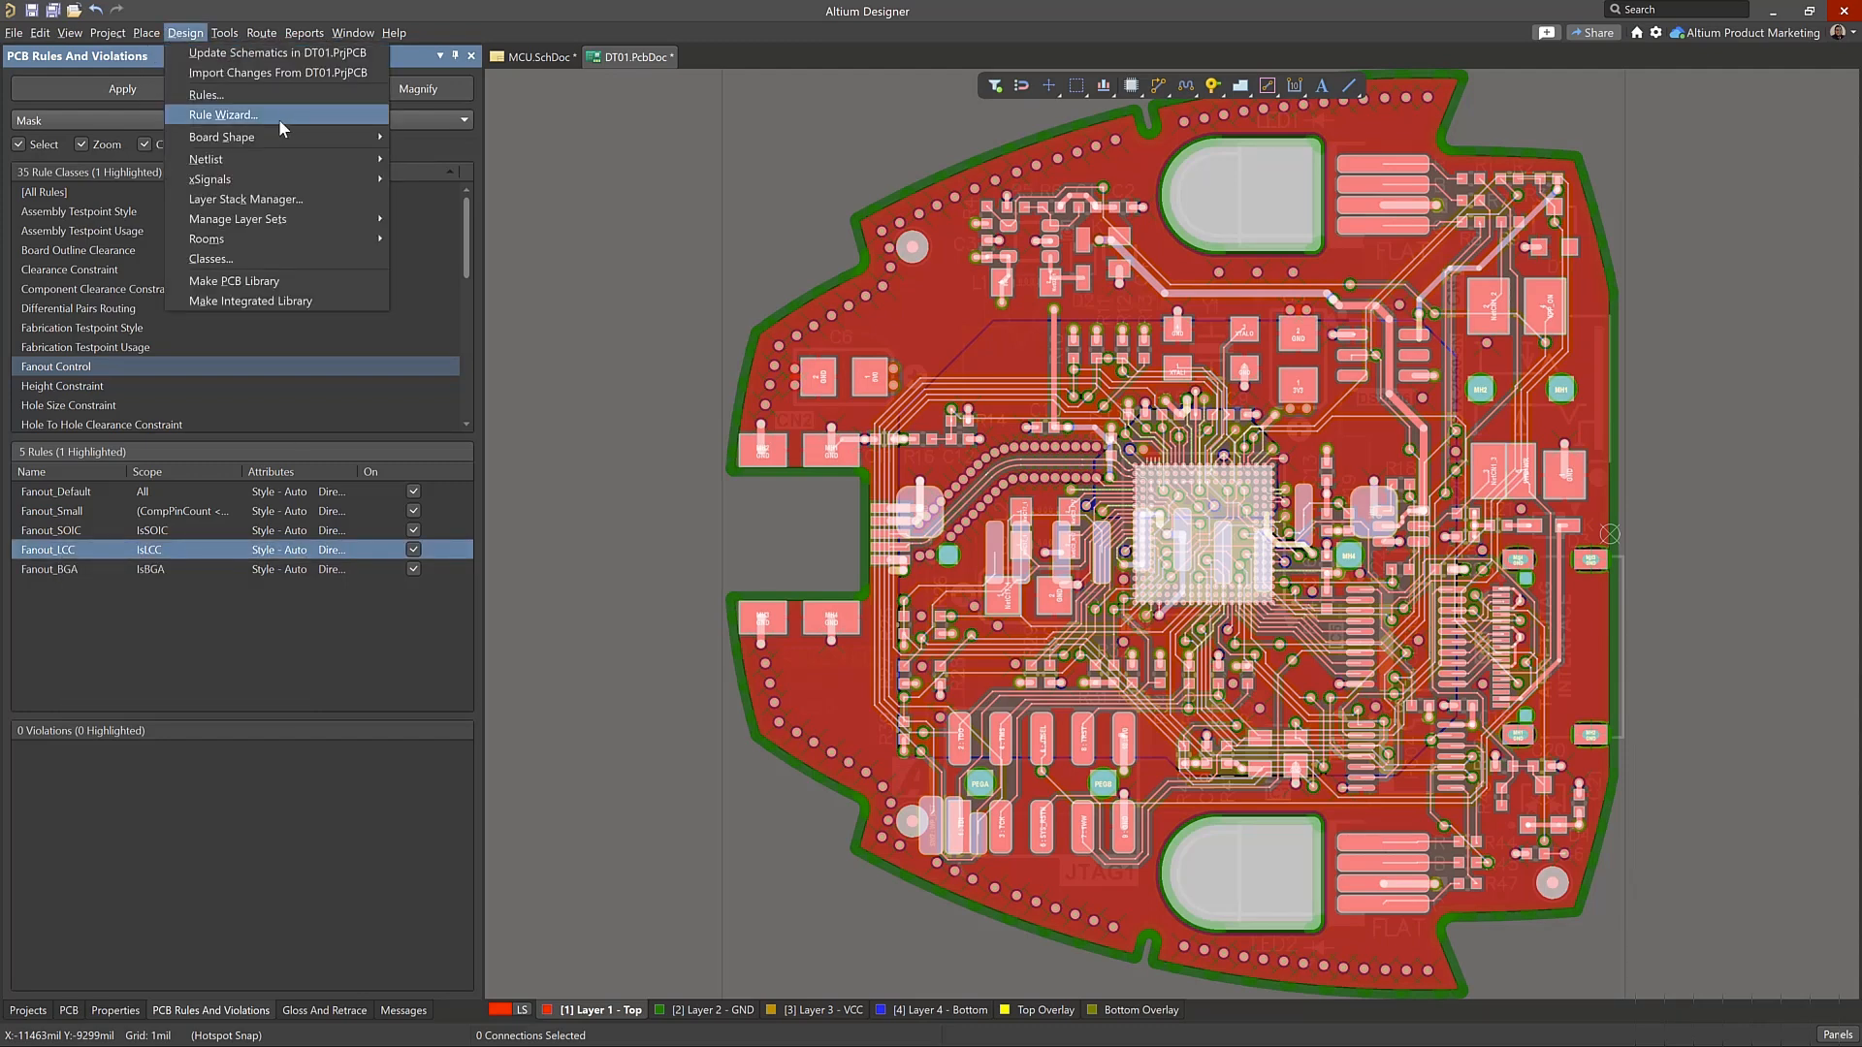
left_click(300, 93)
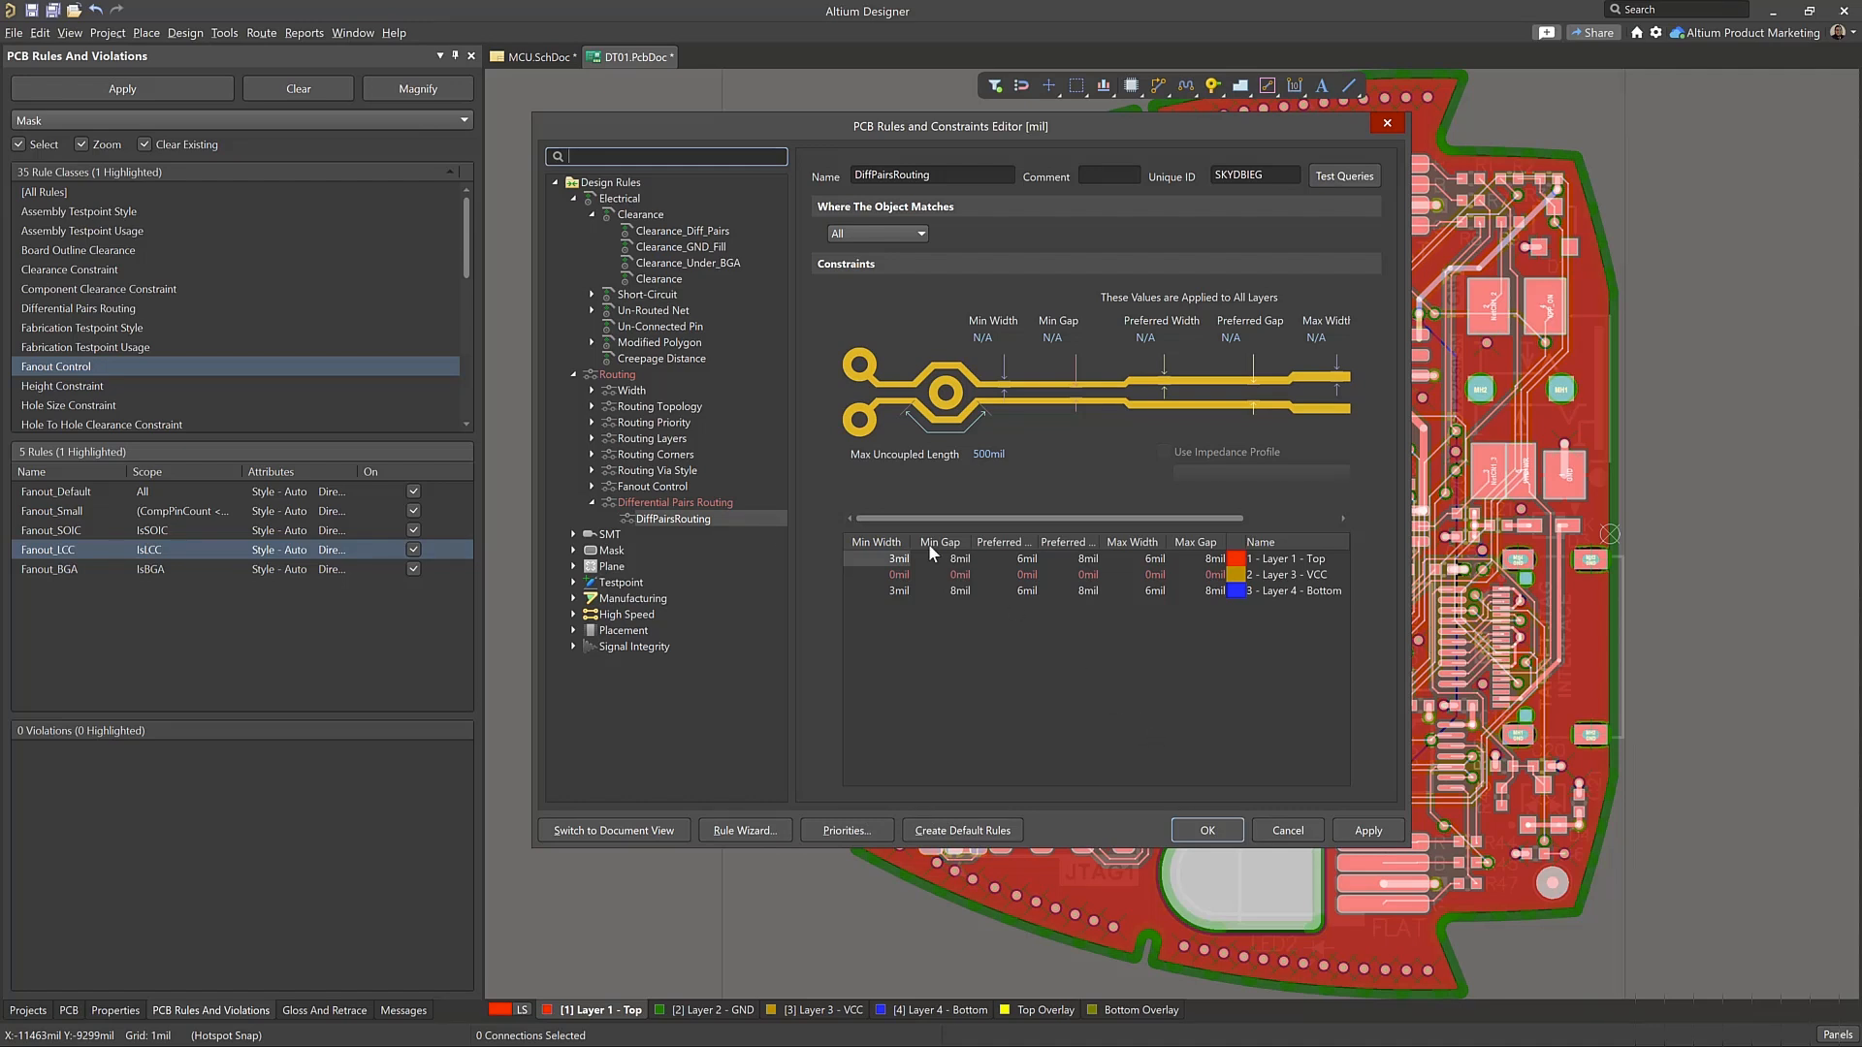
left_click_drag(823, 134, 850, 164)
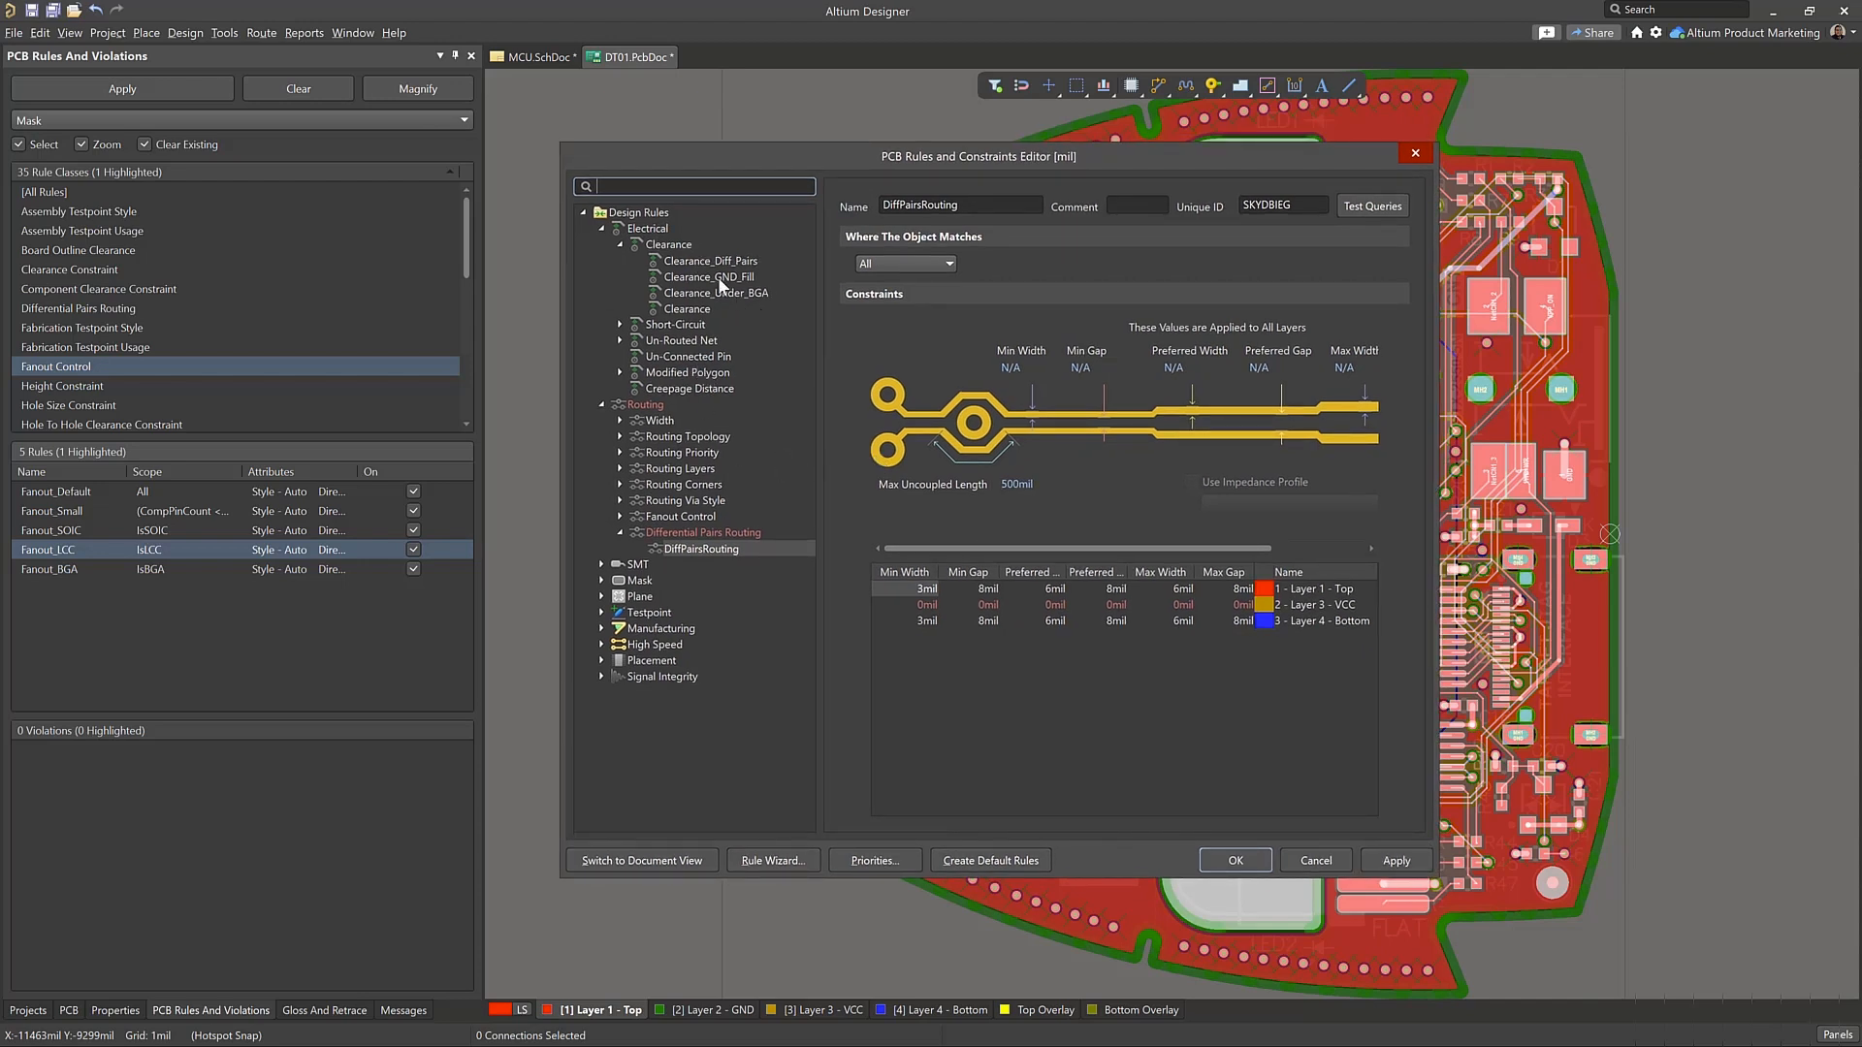
Examine the Clearance_Diff_Pairs rule and the clearance rules list, highlighting the general Clearance rule
left_click(744, 264)
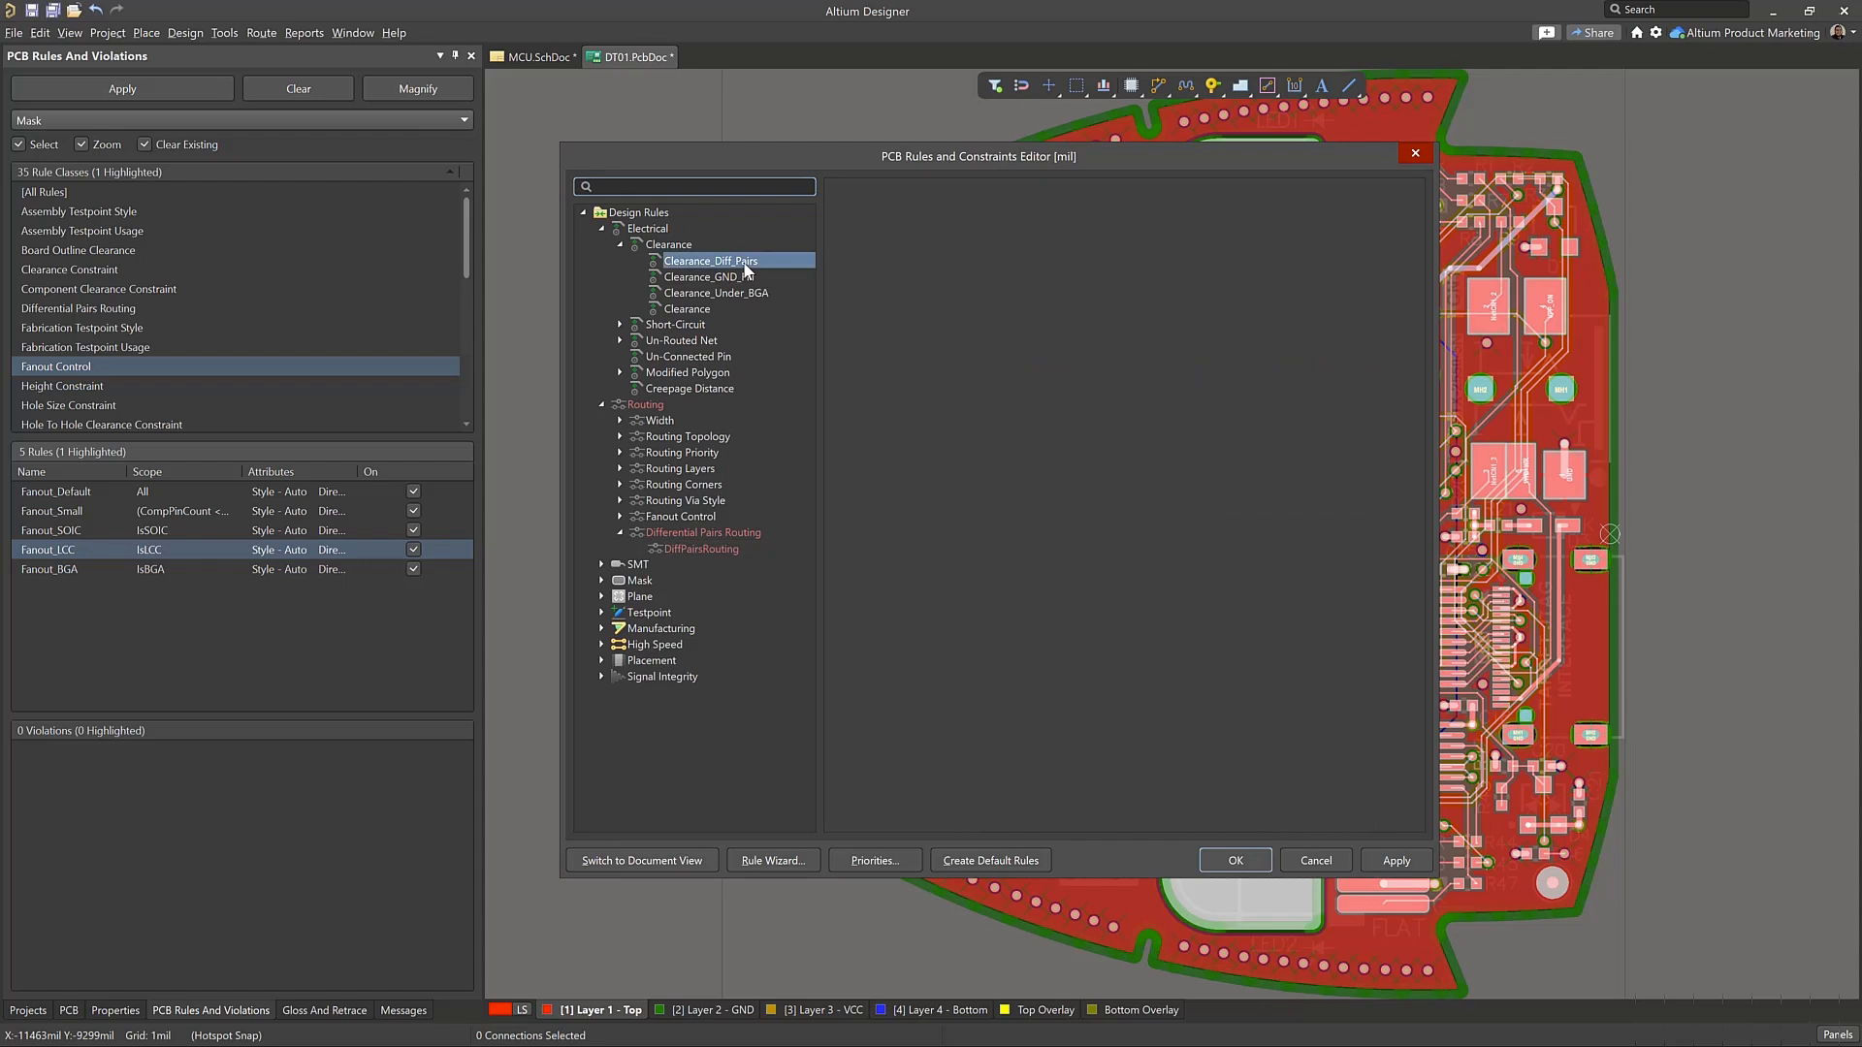
left_click(669, 245)
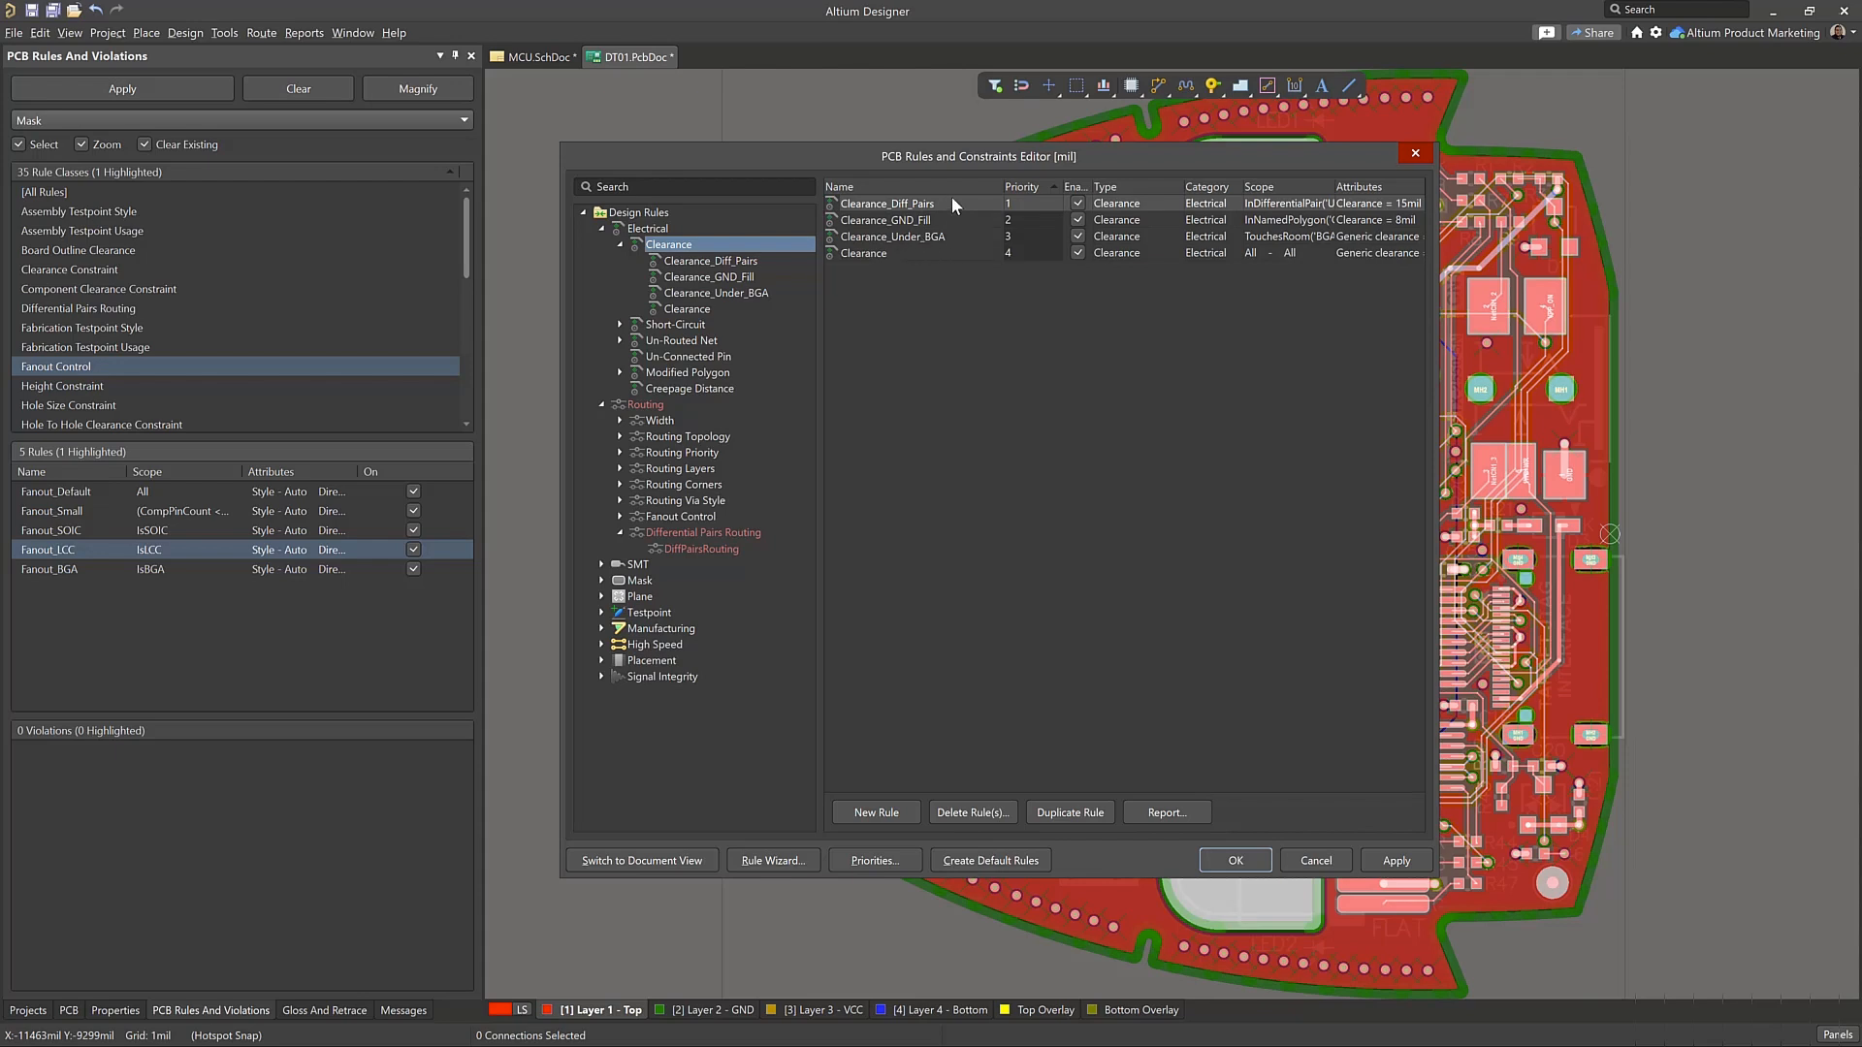
left_click(951, 249)
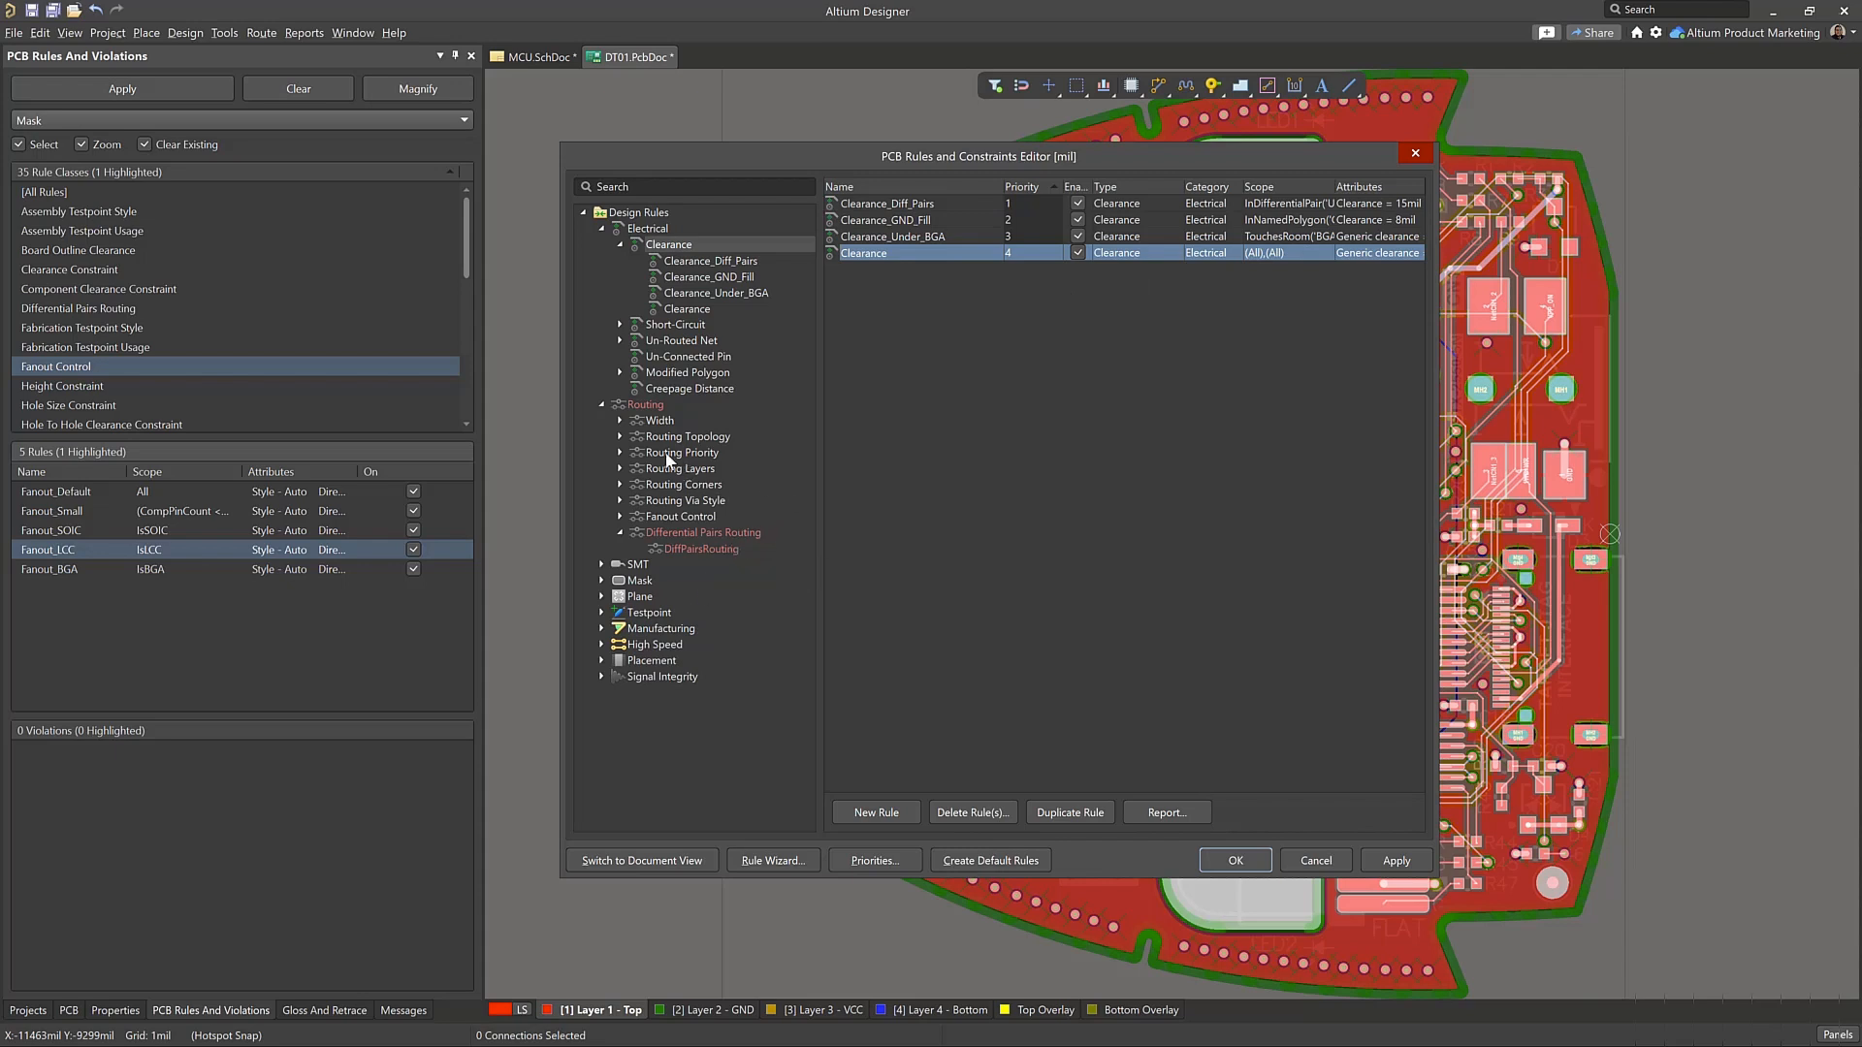
Open the Schematic Width Constraint rule among the Width rules and set its object matching to Custom Query
left_click(660, 423)
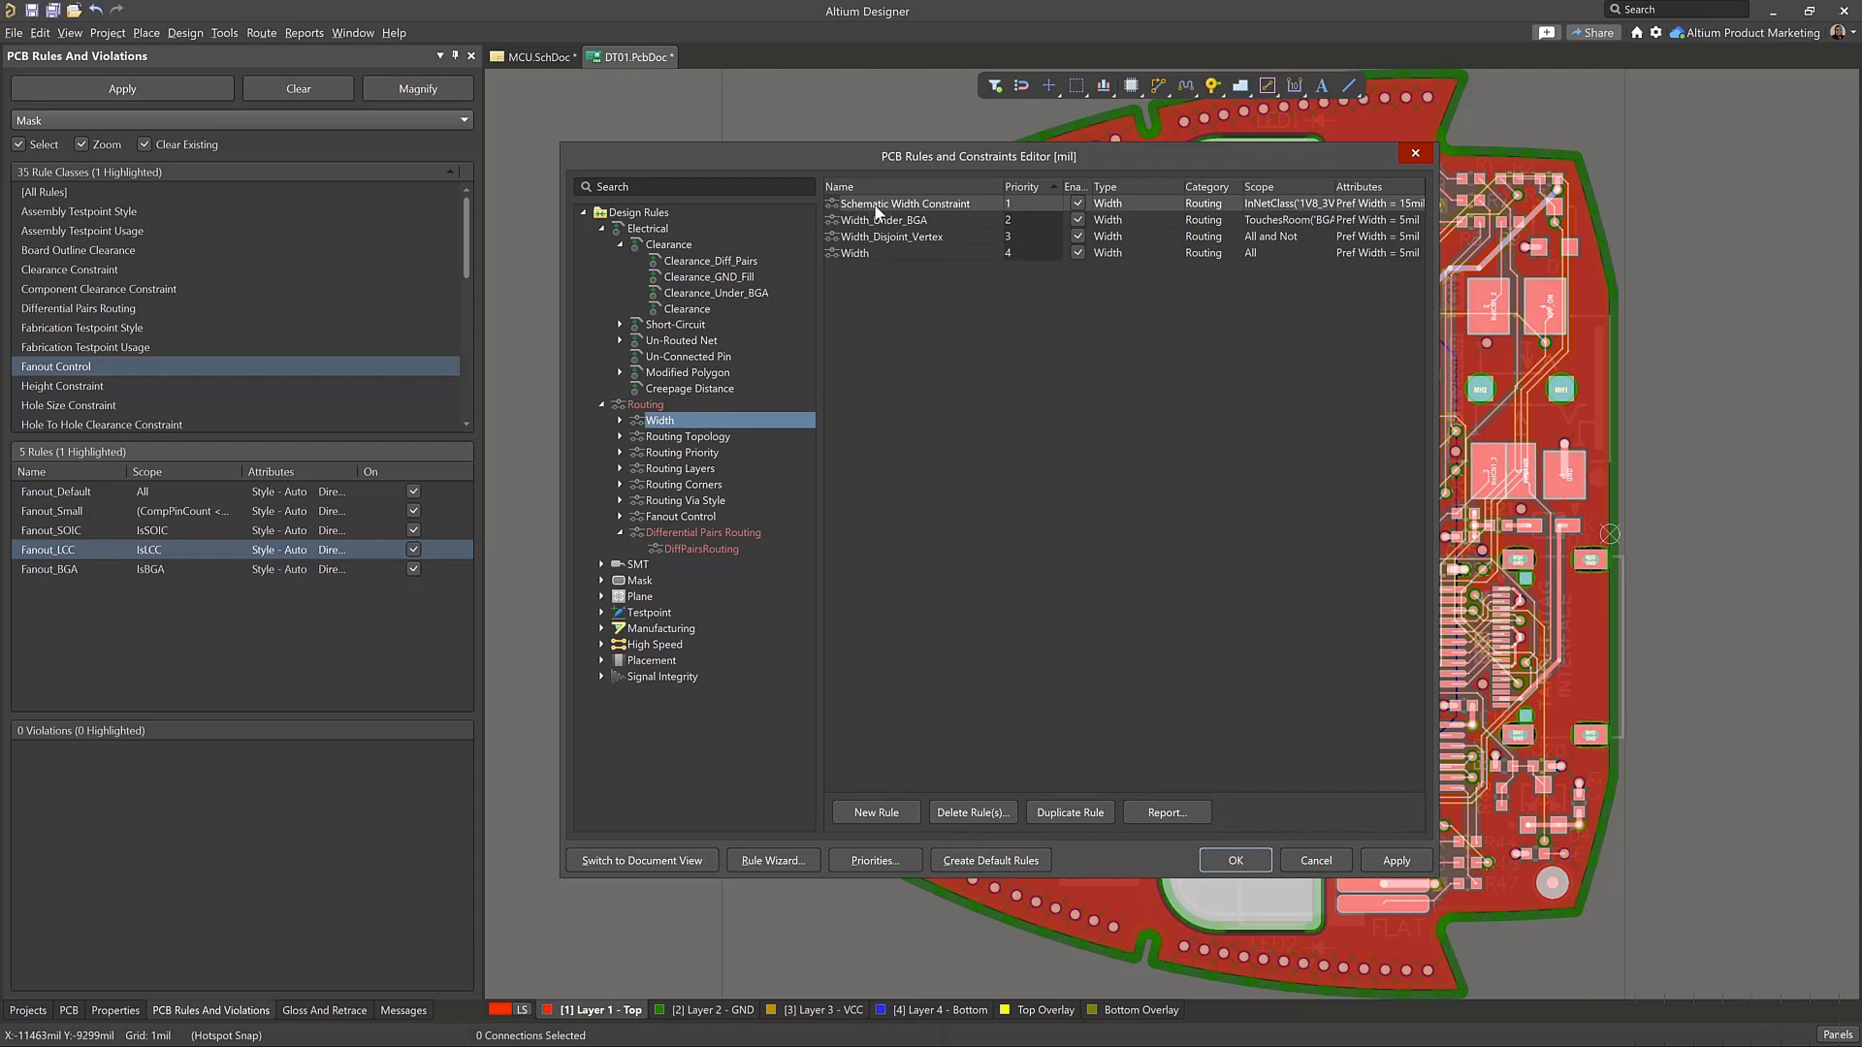
double_click(933, 205)
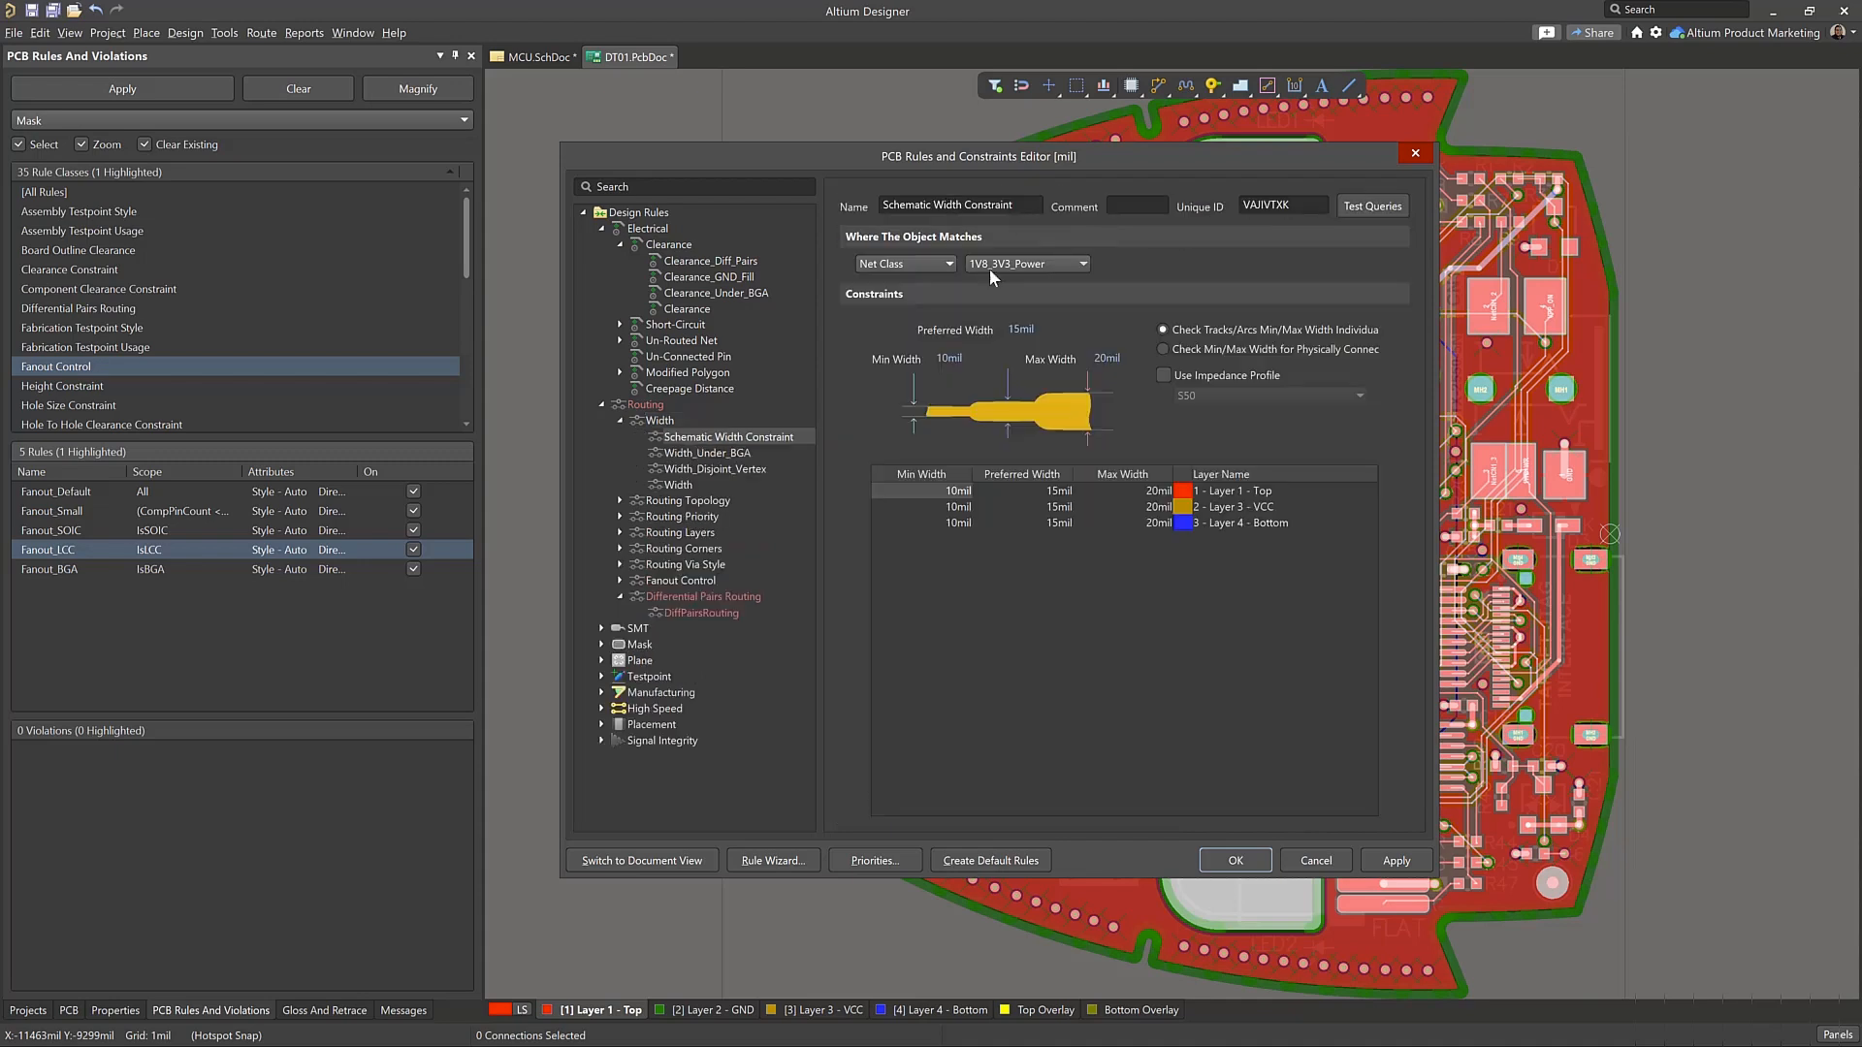
left_click(911, 260)
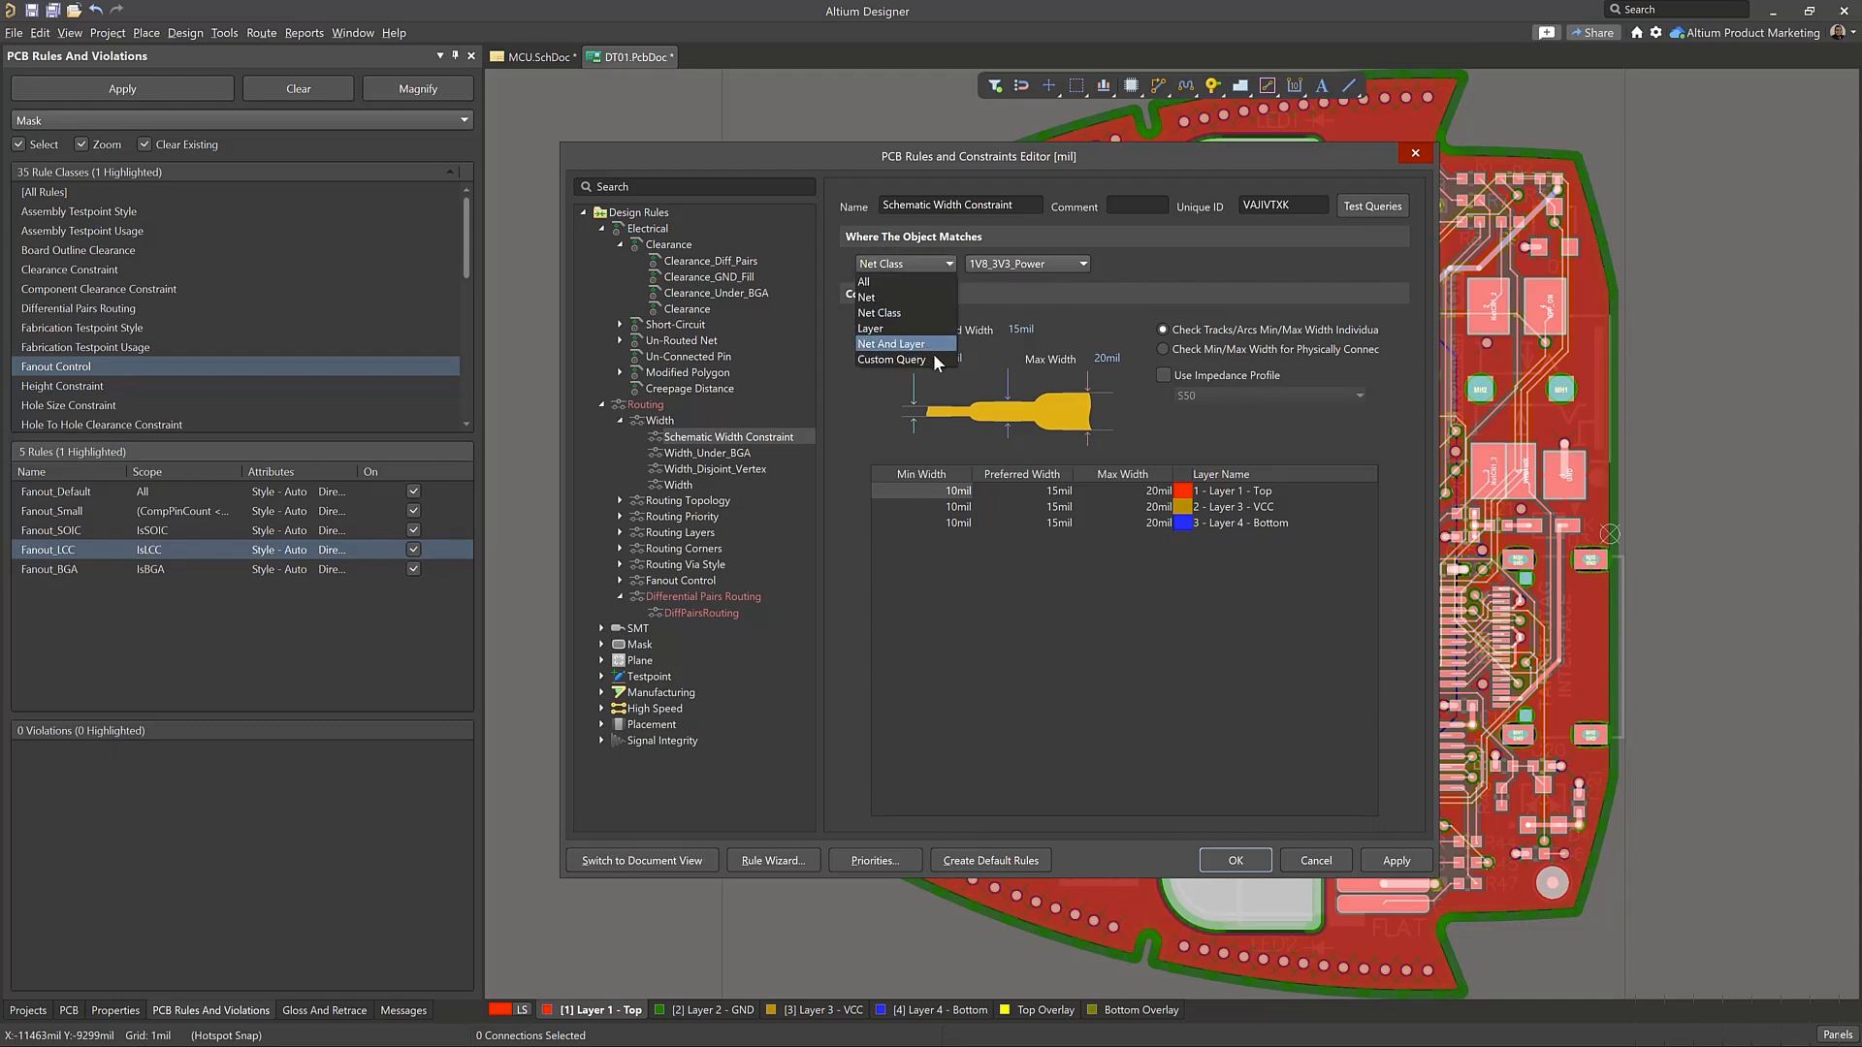
left_click(902, 360)
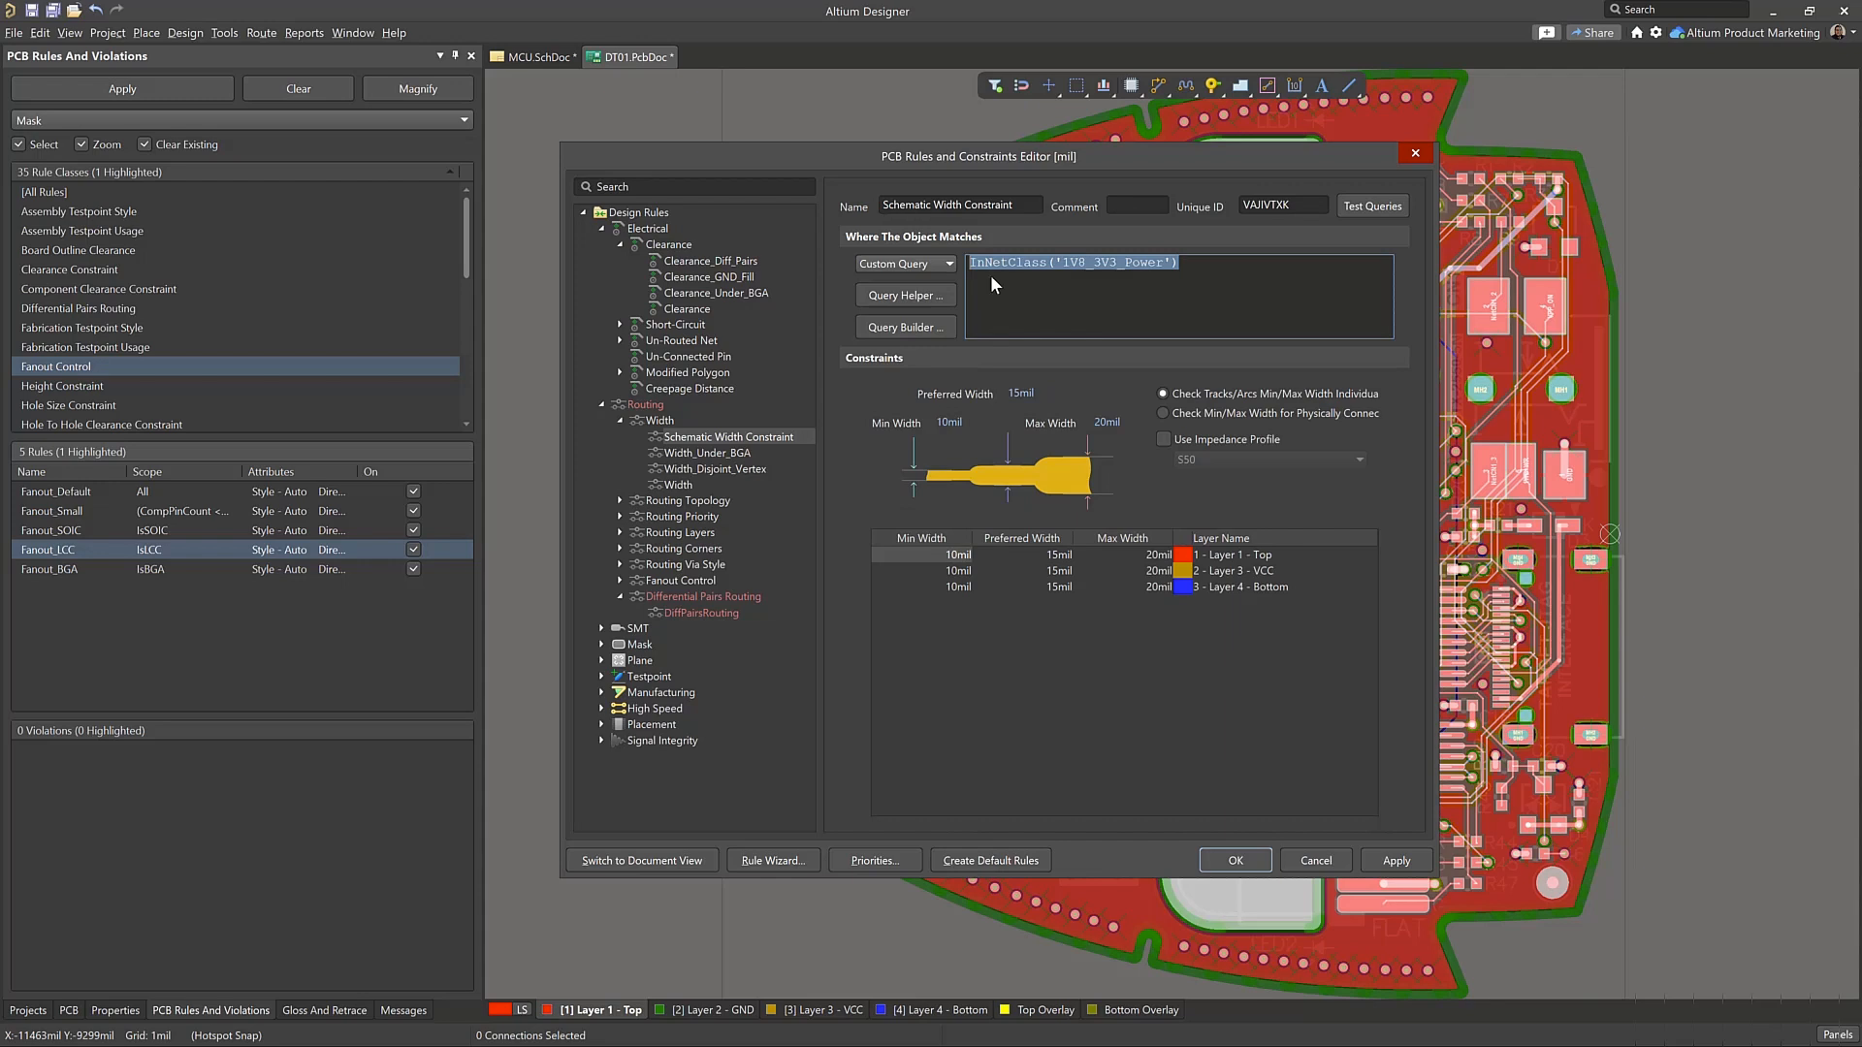
Examine the rule's query in the Query Helper, browsing the Component Classes and Net Classes lists and highlighting 1V8_3V3_Power
left_click(935, 299)
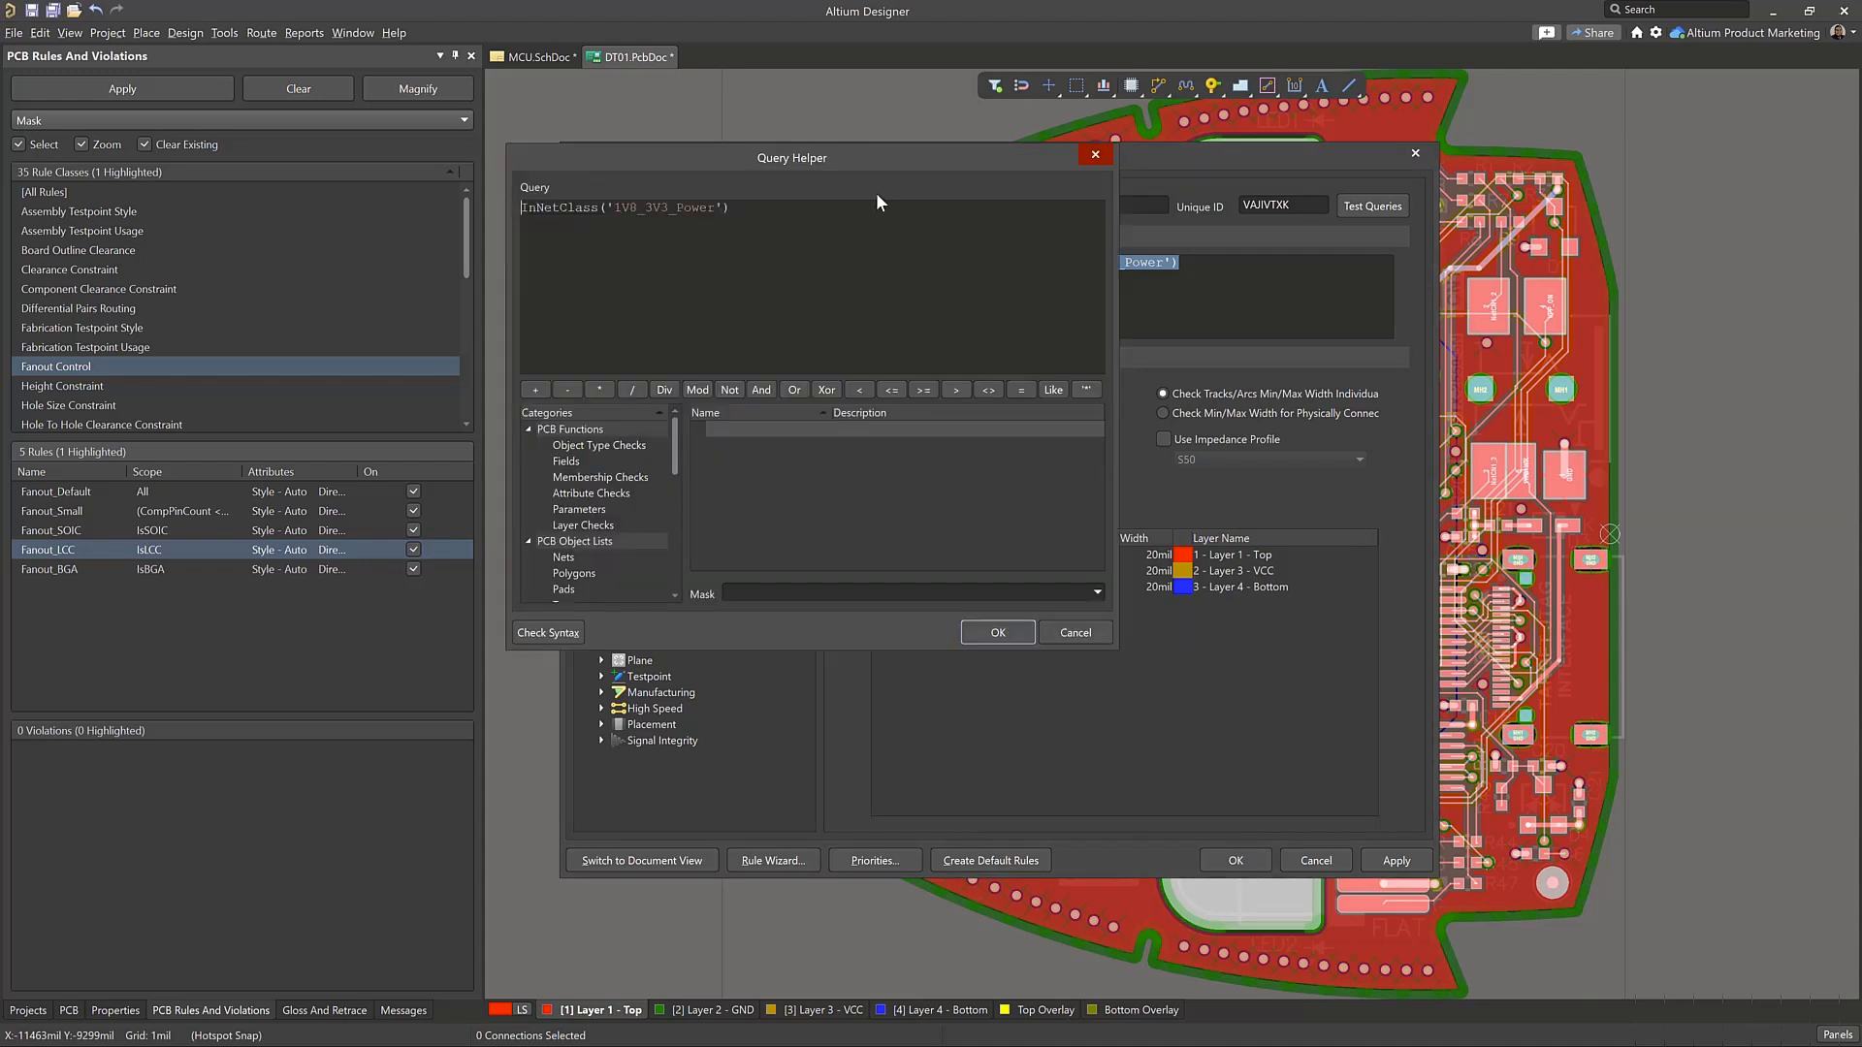
left_click_drag(871, 159, 987, 236)
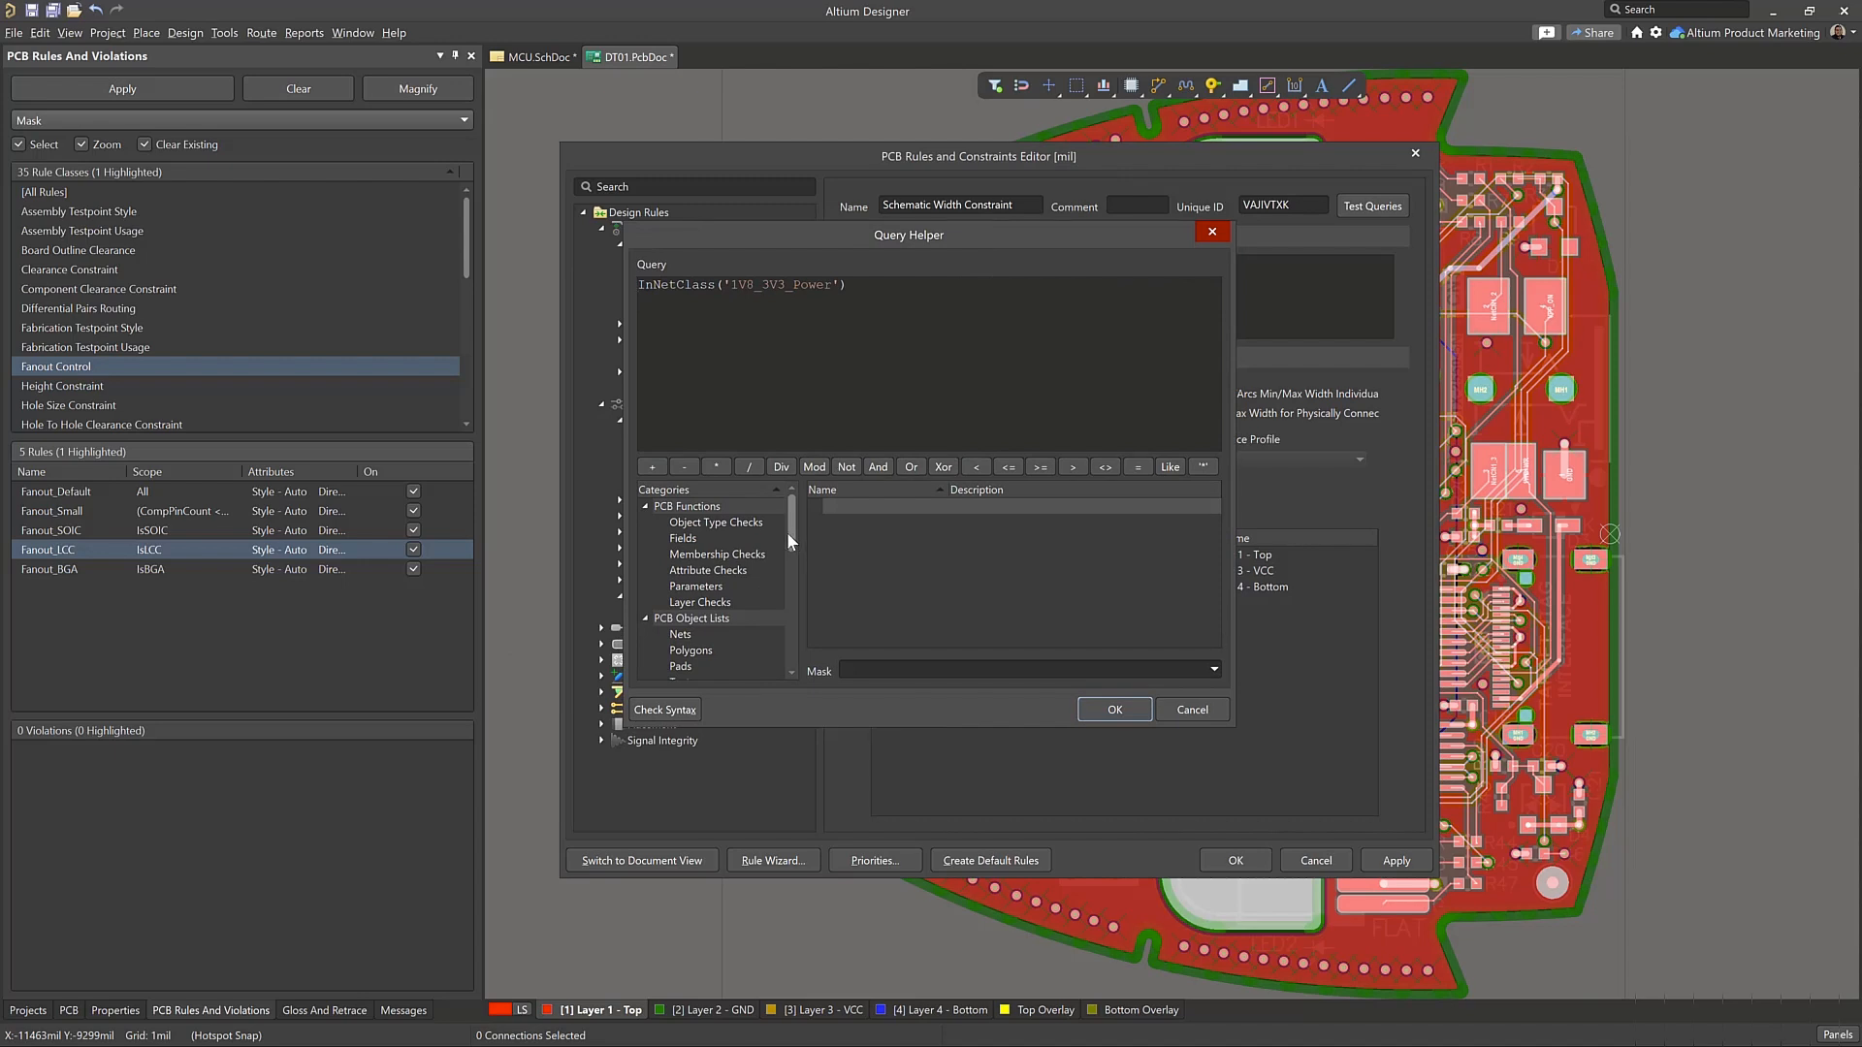
left_click_drag(787, 532, 789, 545)
mouse_move(791, 566)
left_mouse_down()
mouse_move(794, 585)
mouse_move(793, 568)
left_mouse_up()
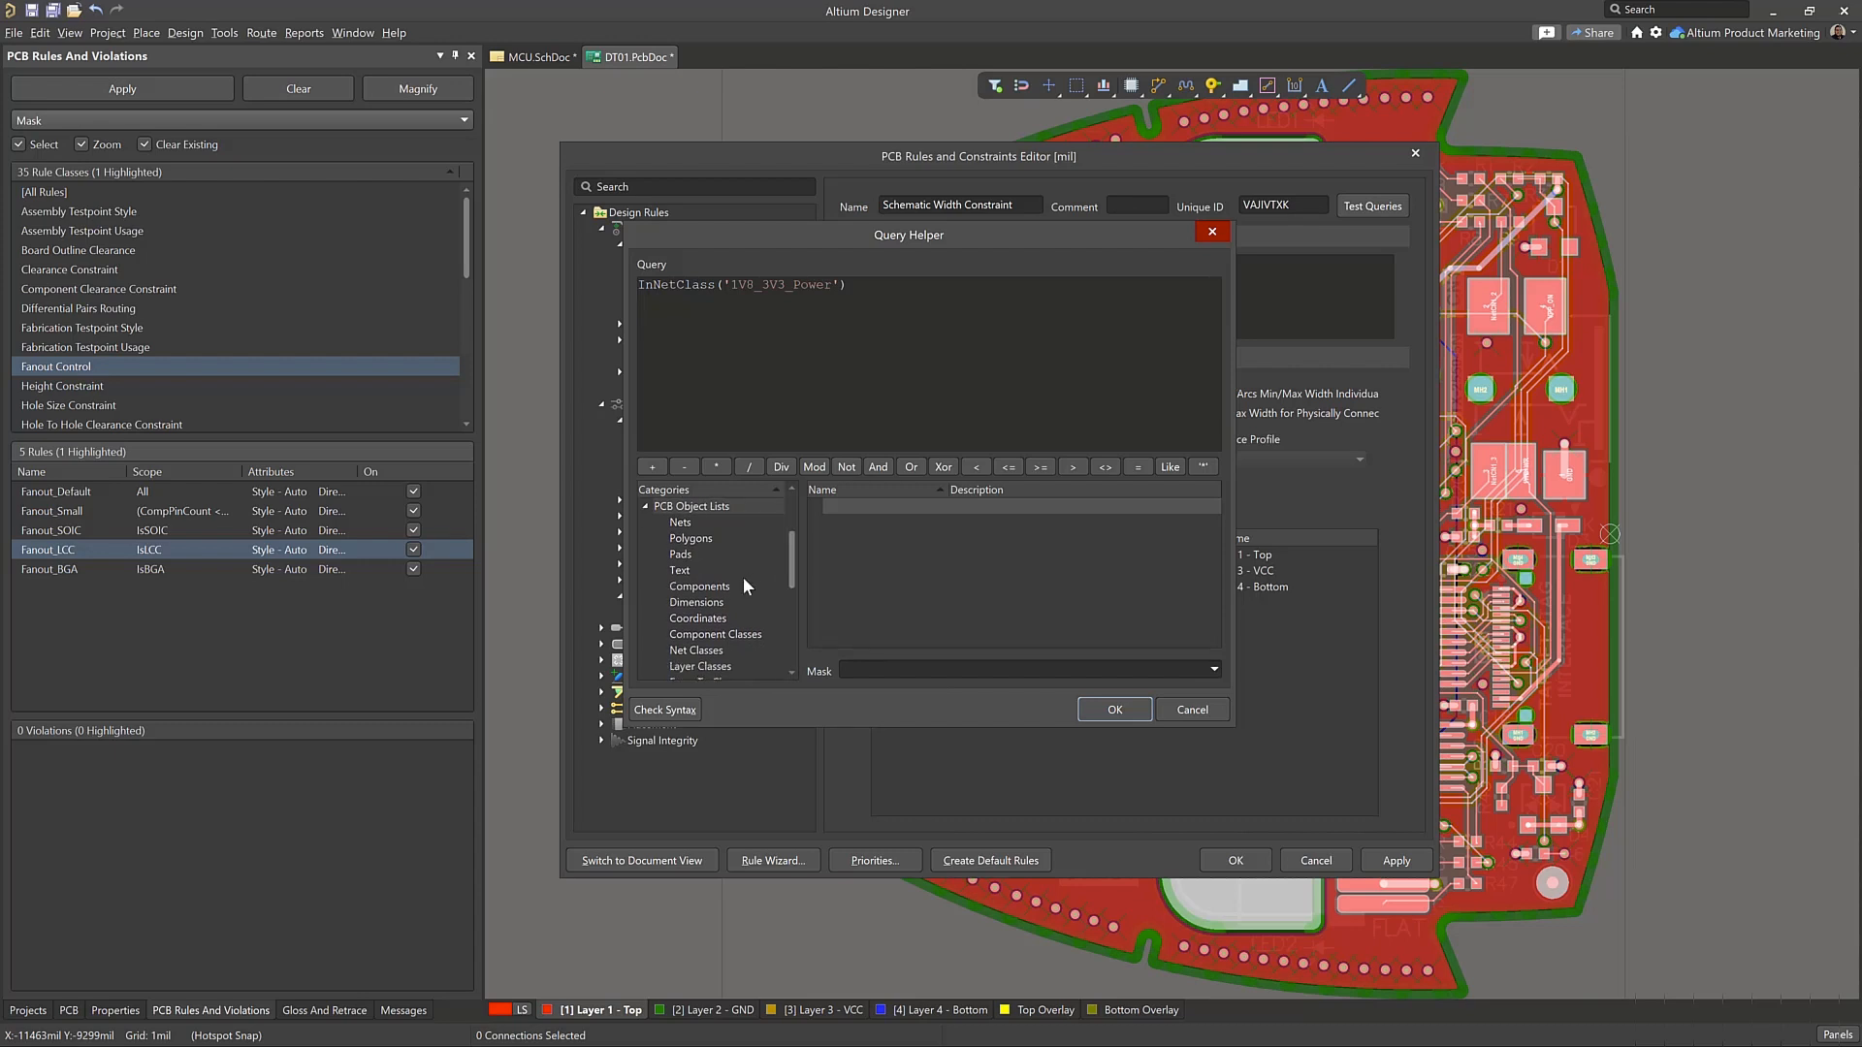
left_click(754, 635)
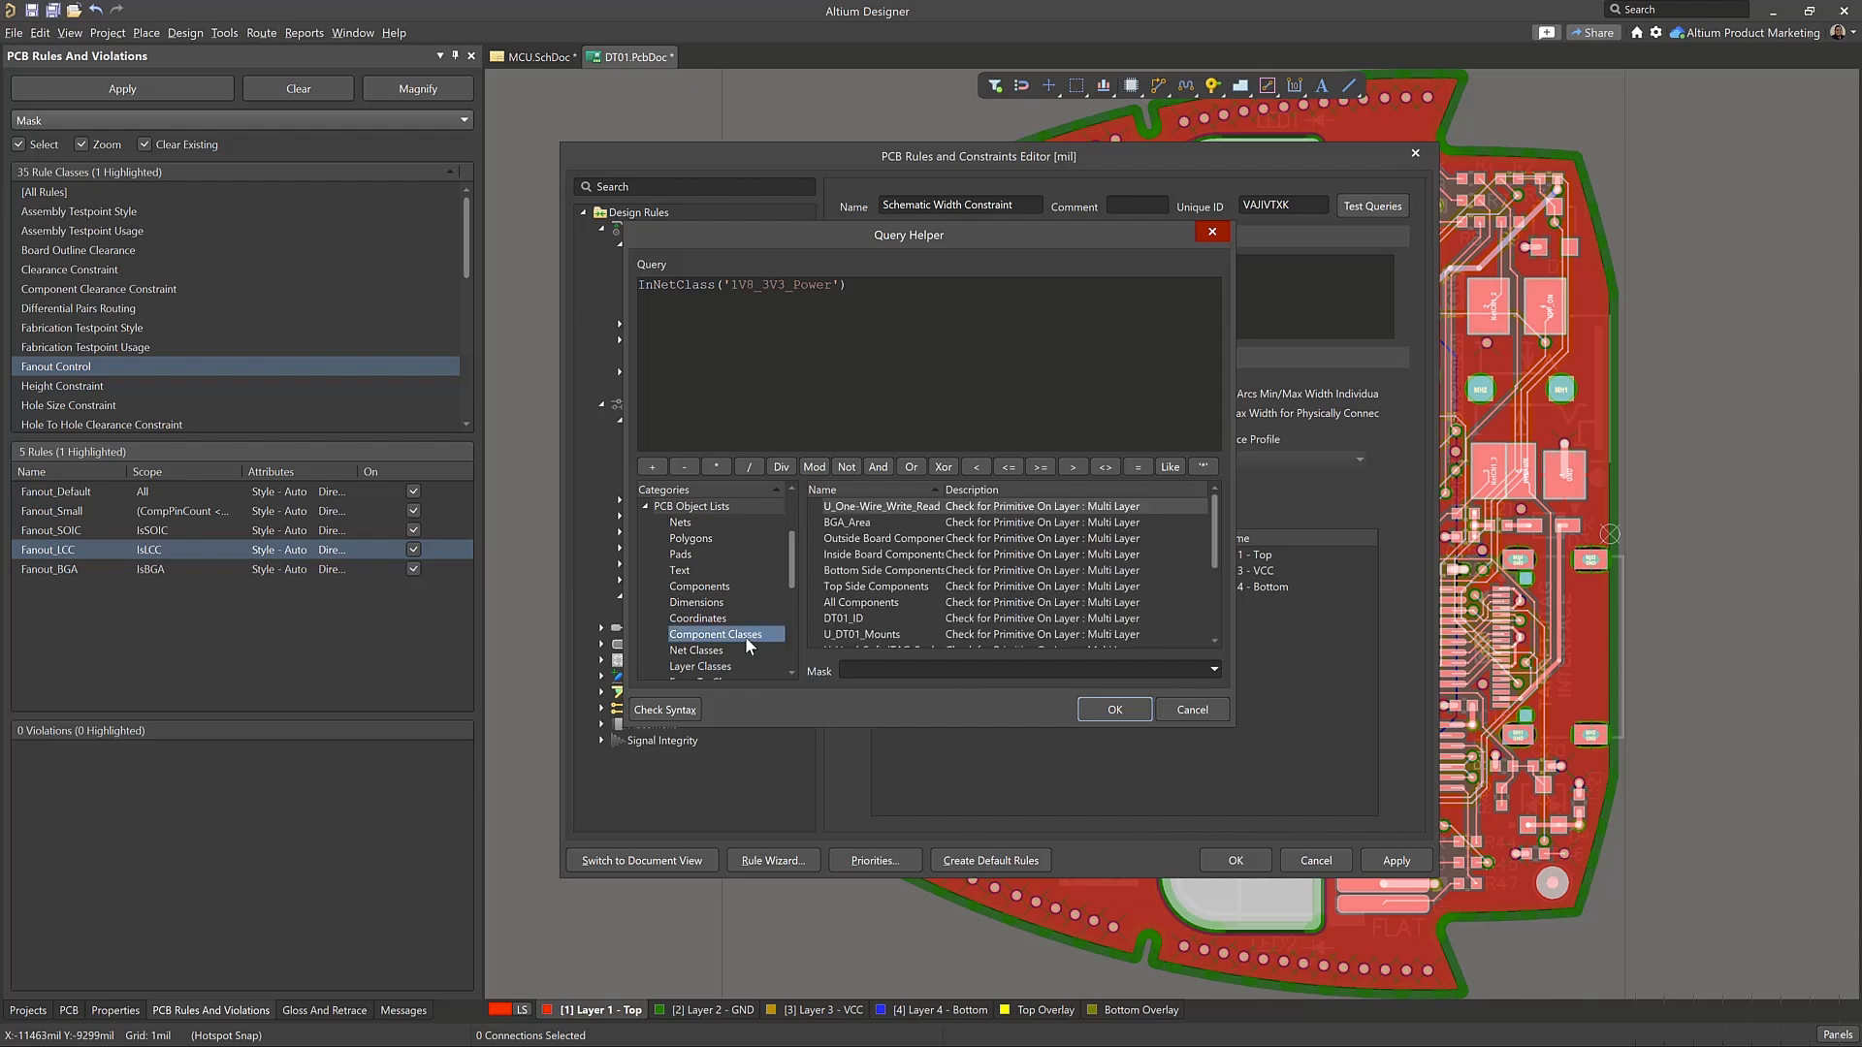
left_click(739, 651)
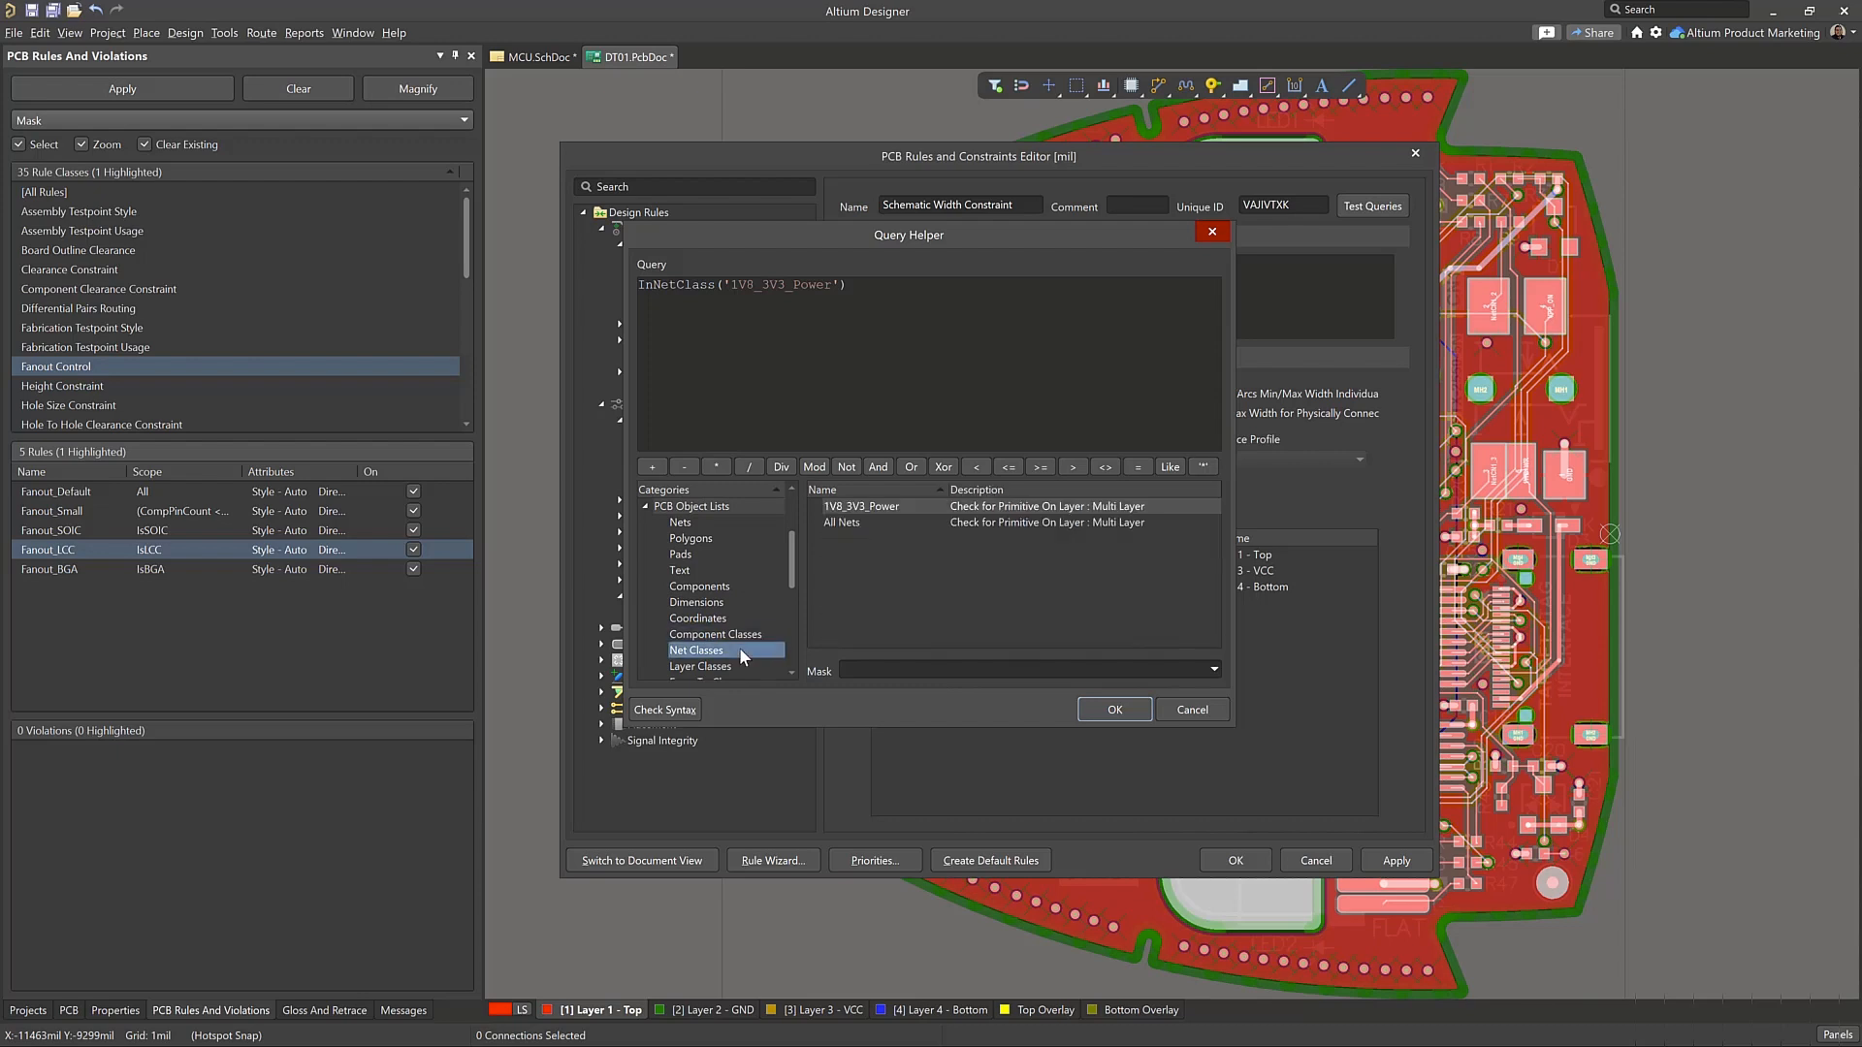
left_click(899, 506)
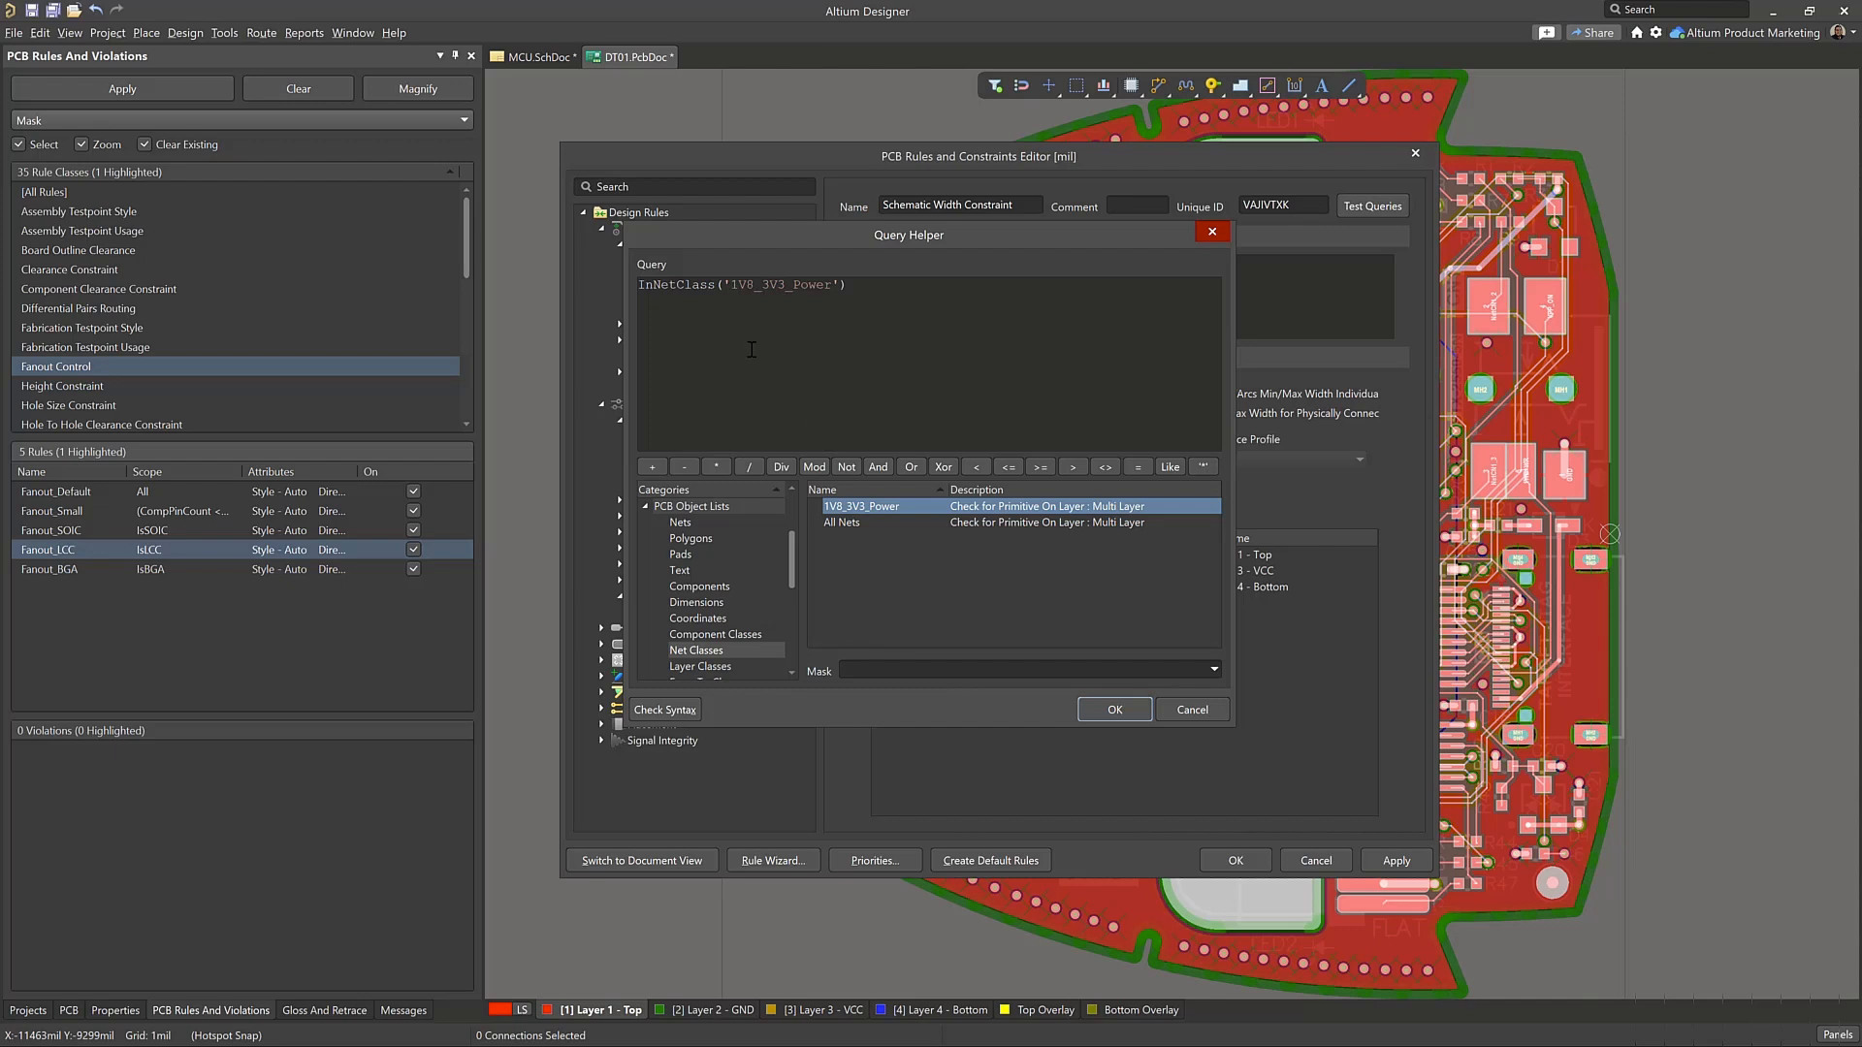
left_click(898, 293)
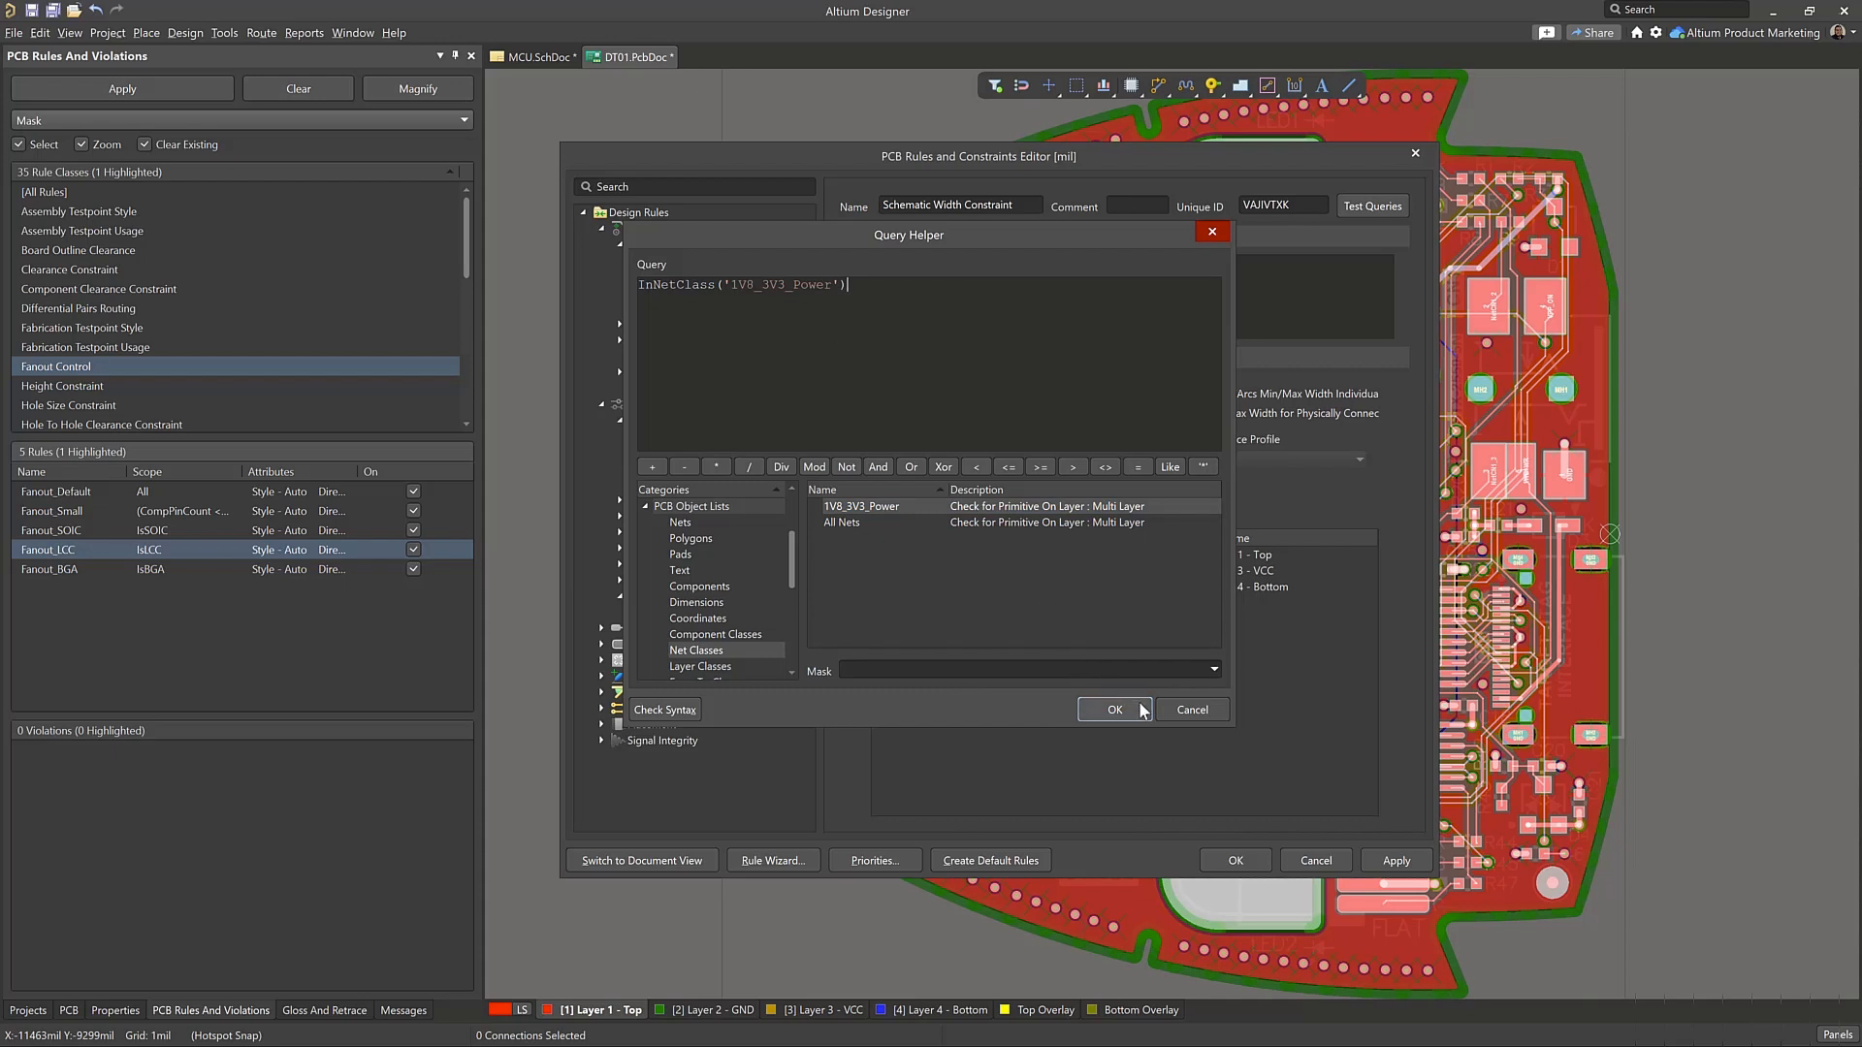
left_click_drag(992, 241, 1031, 260)
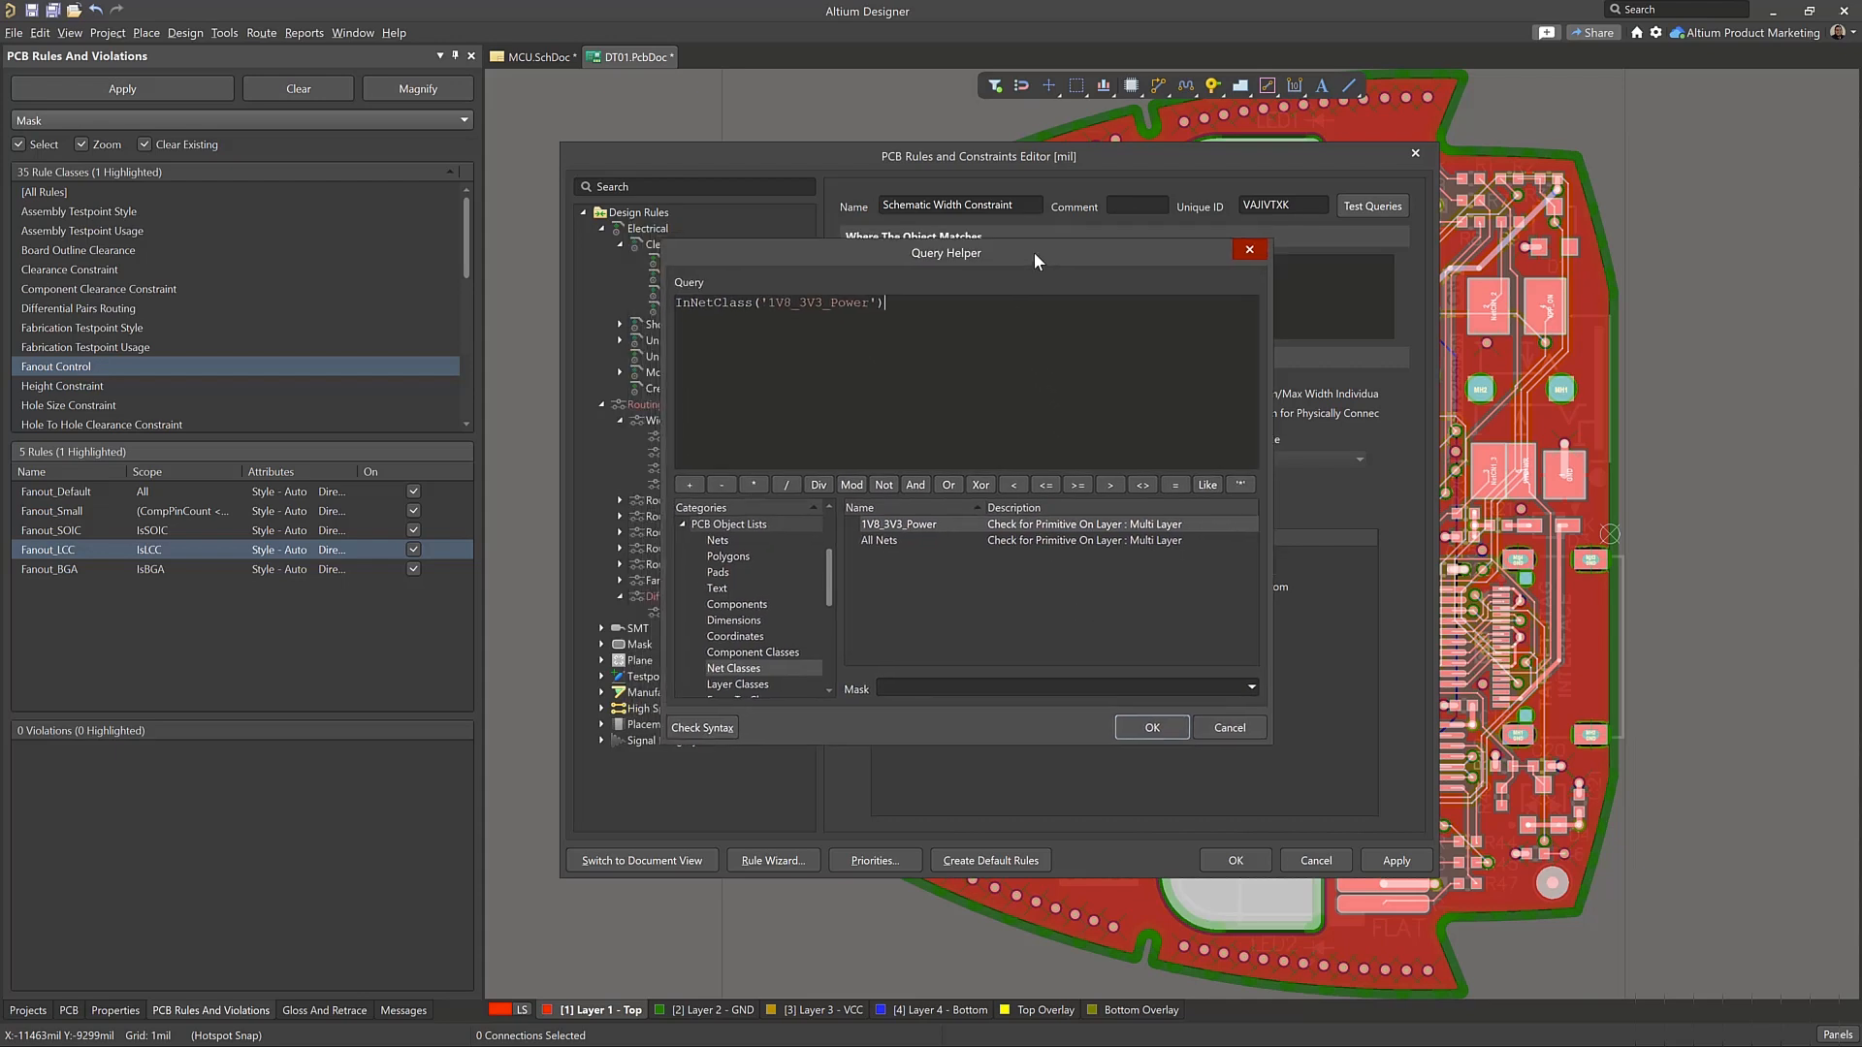
left_click(1155, 729)
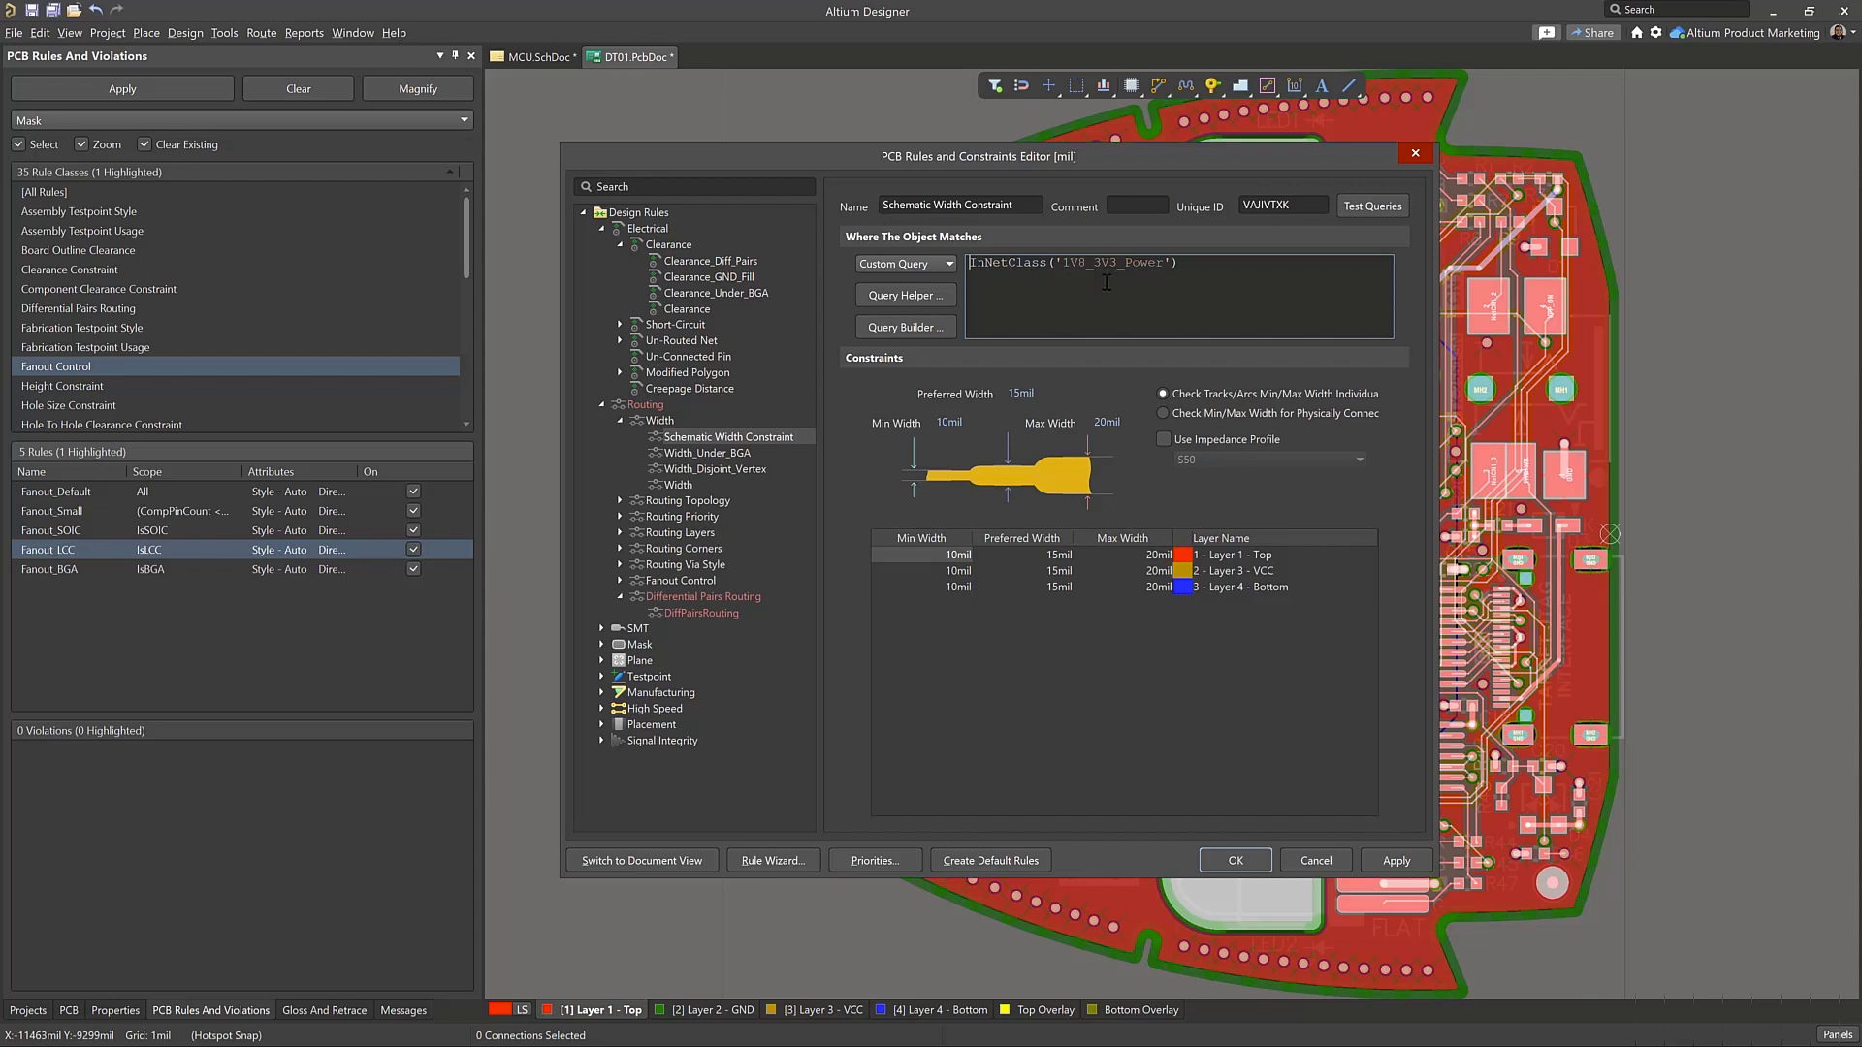
Build a board query for the width rule with two Belongs to Net conditions, one for 1V8 and one for 3V3
left_click(929, 327)
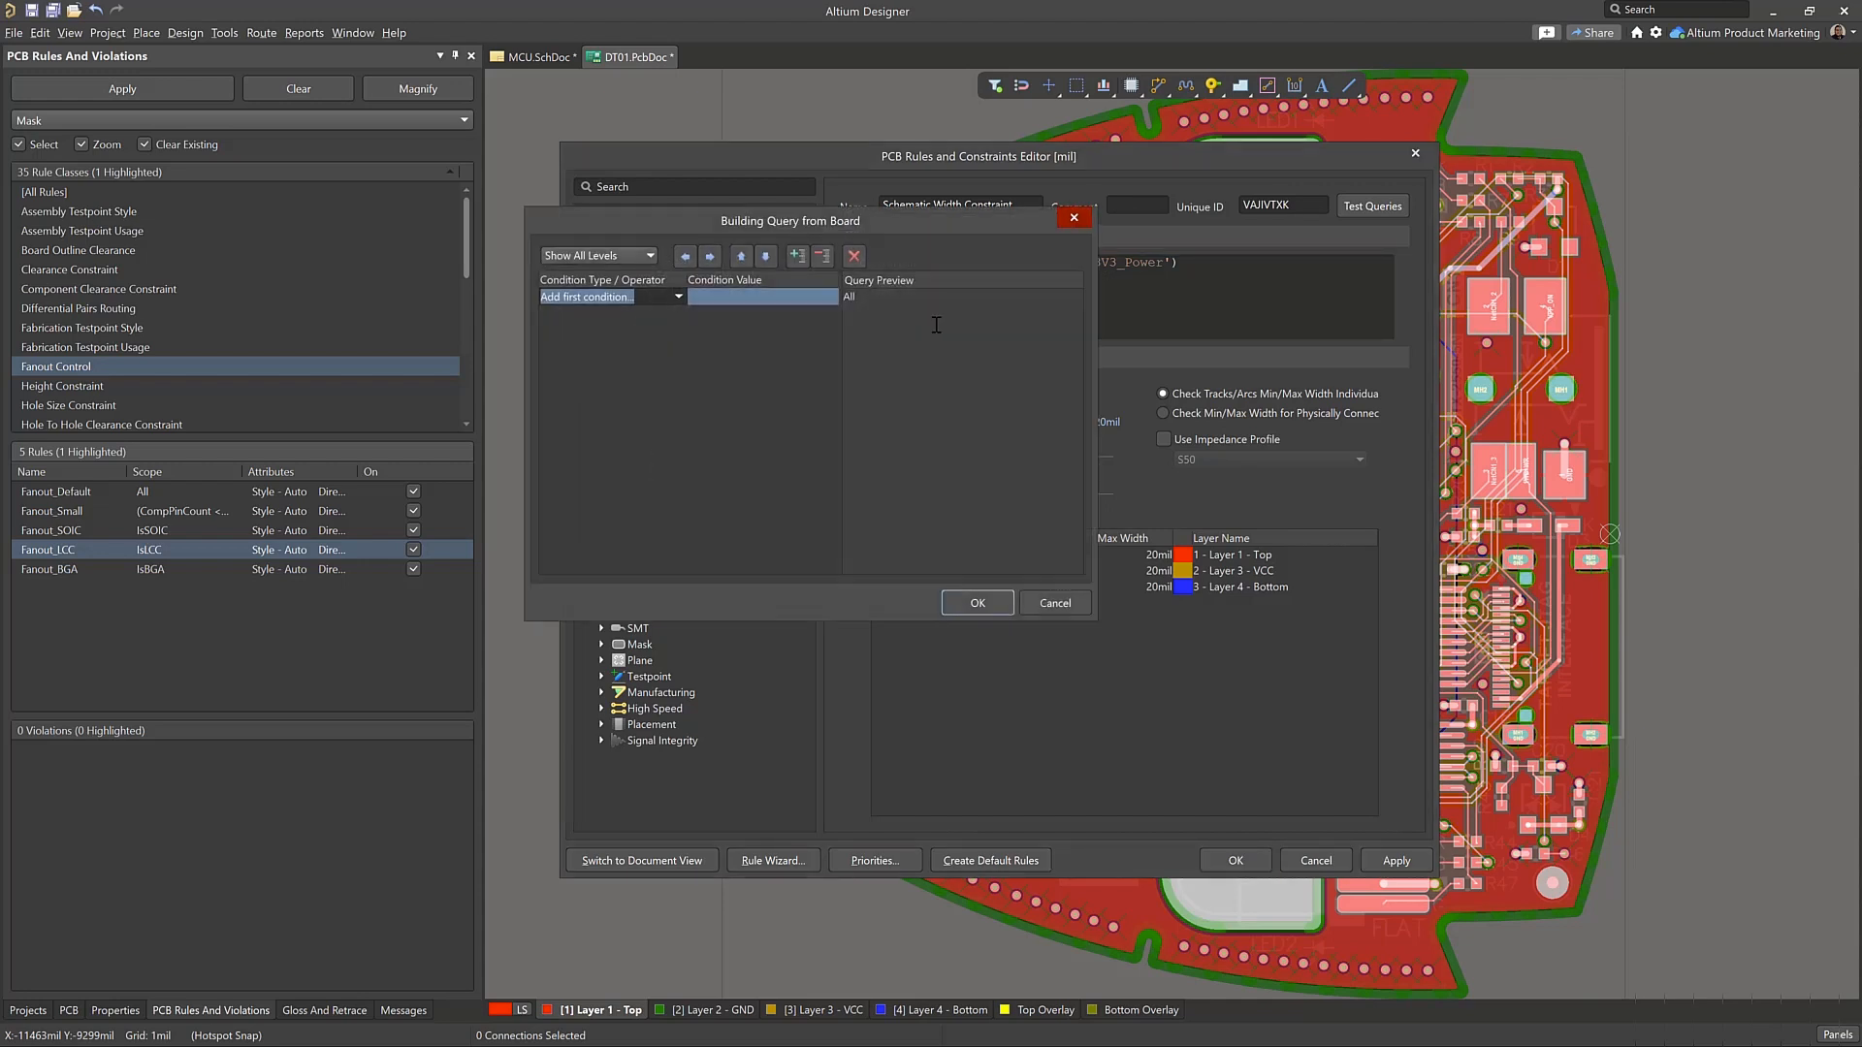
left_click(674, 297)
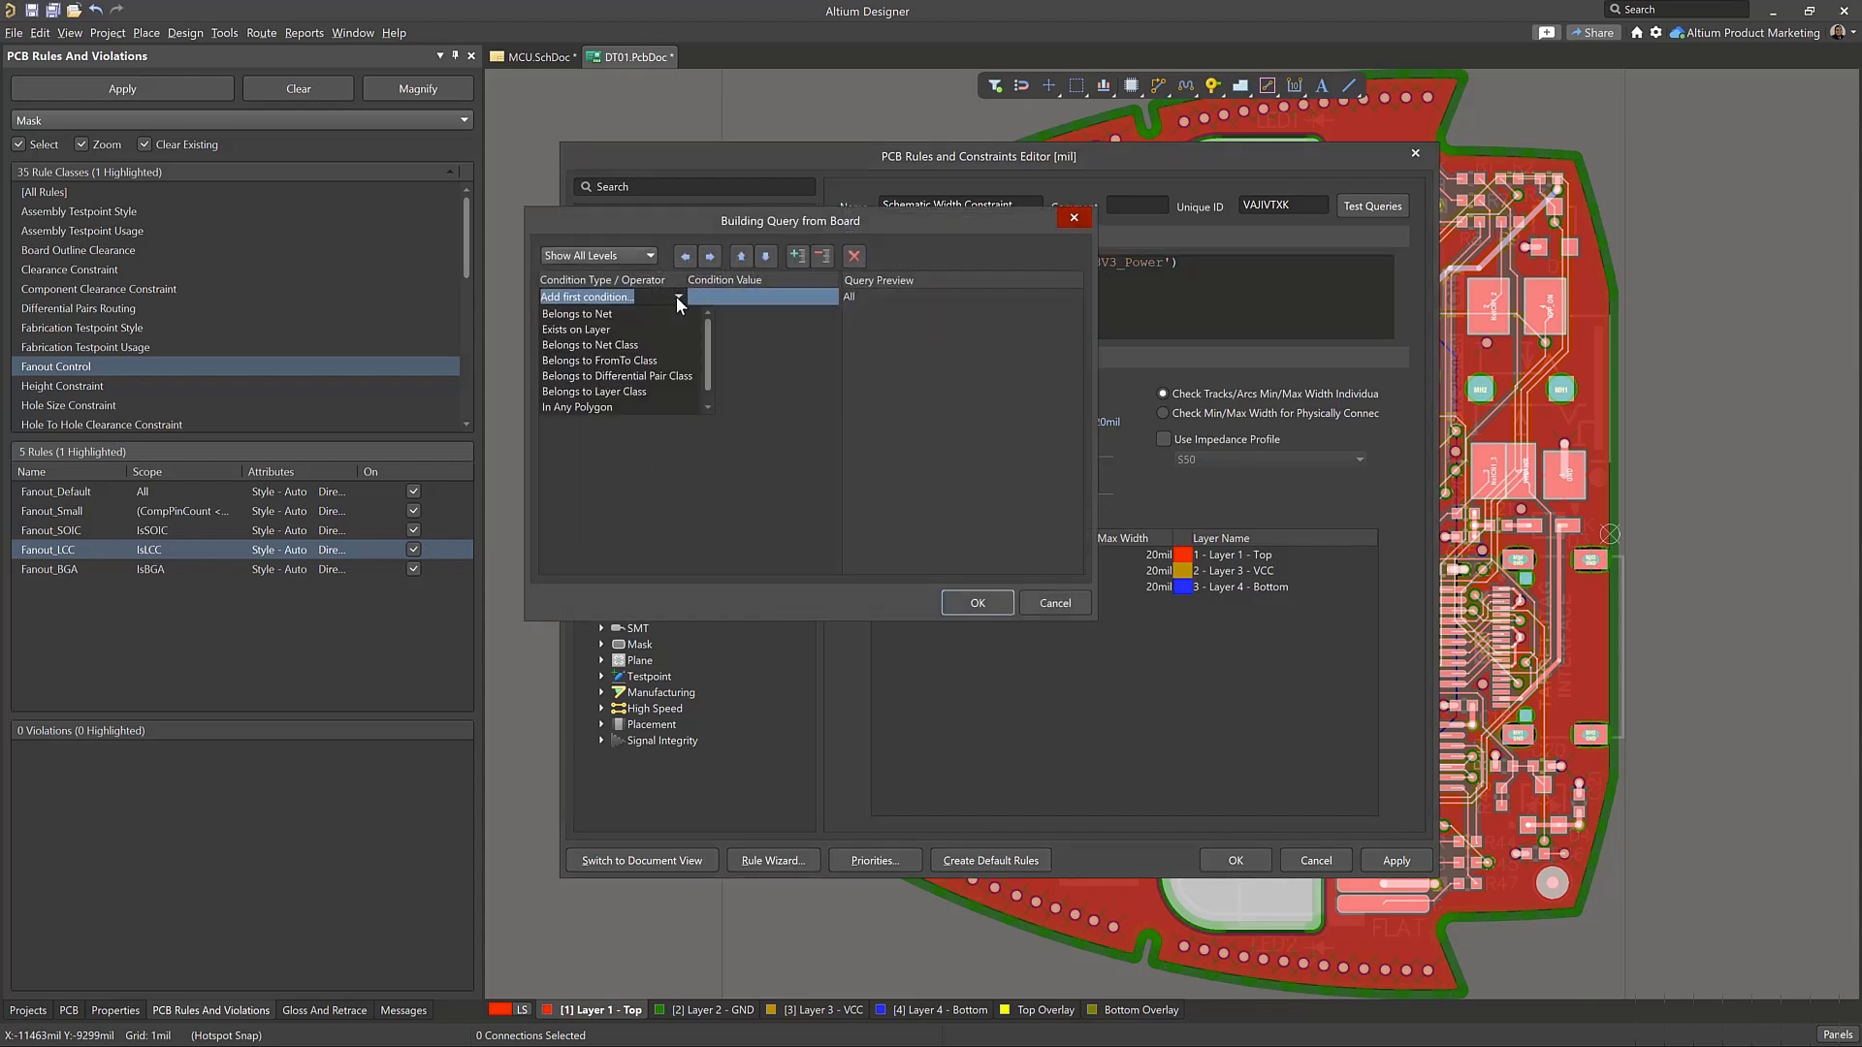
left_click(668, 315)
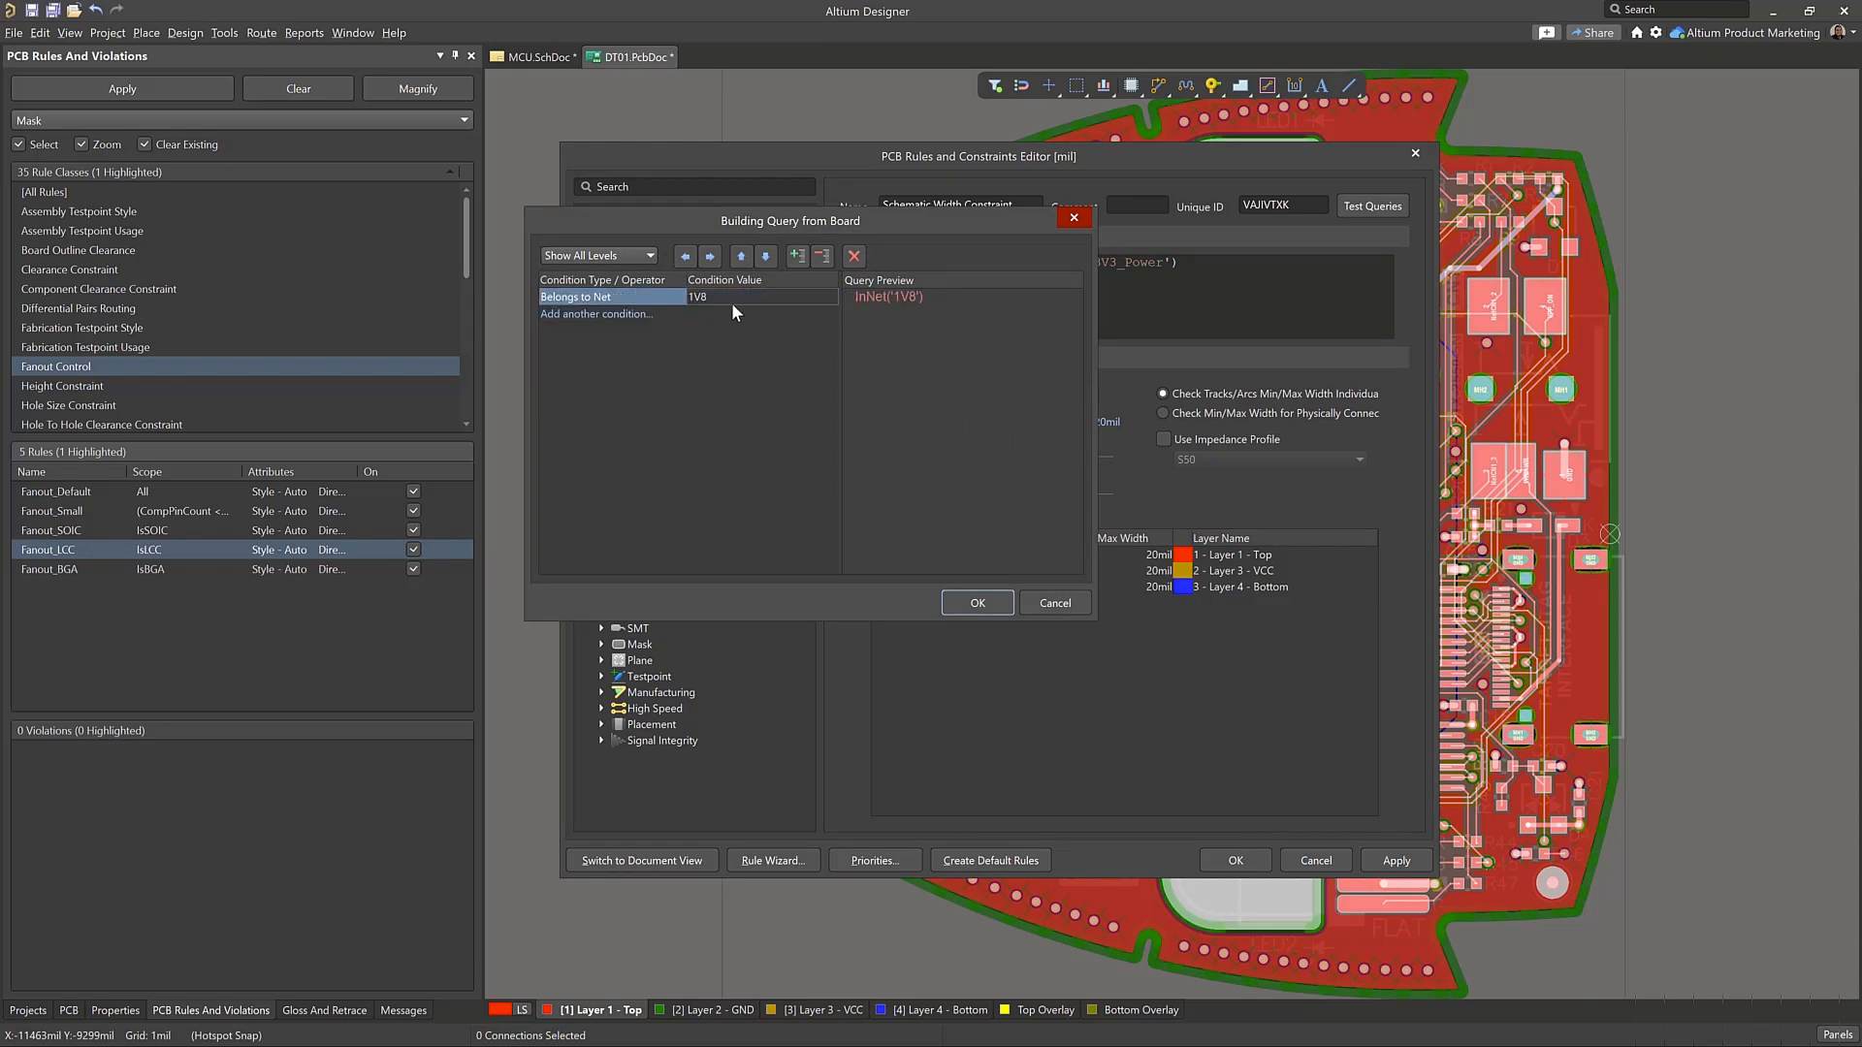
left_click(637, 314)
left_click(677, 313)
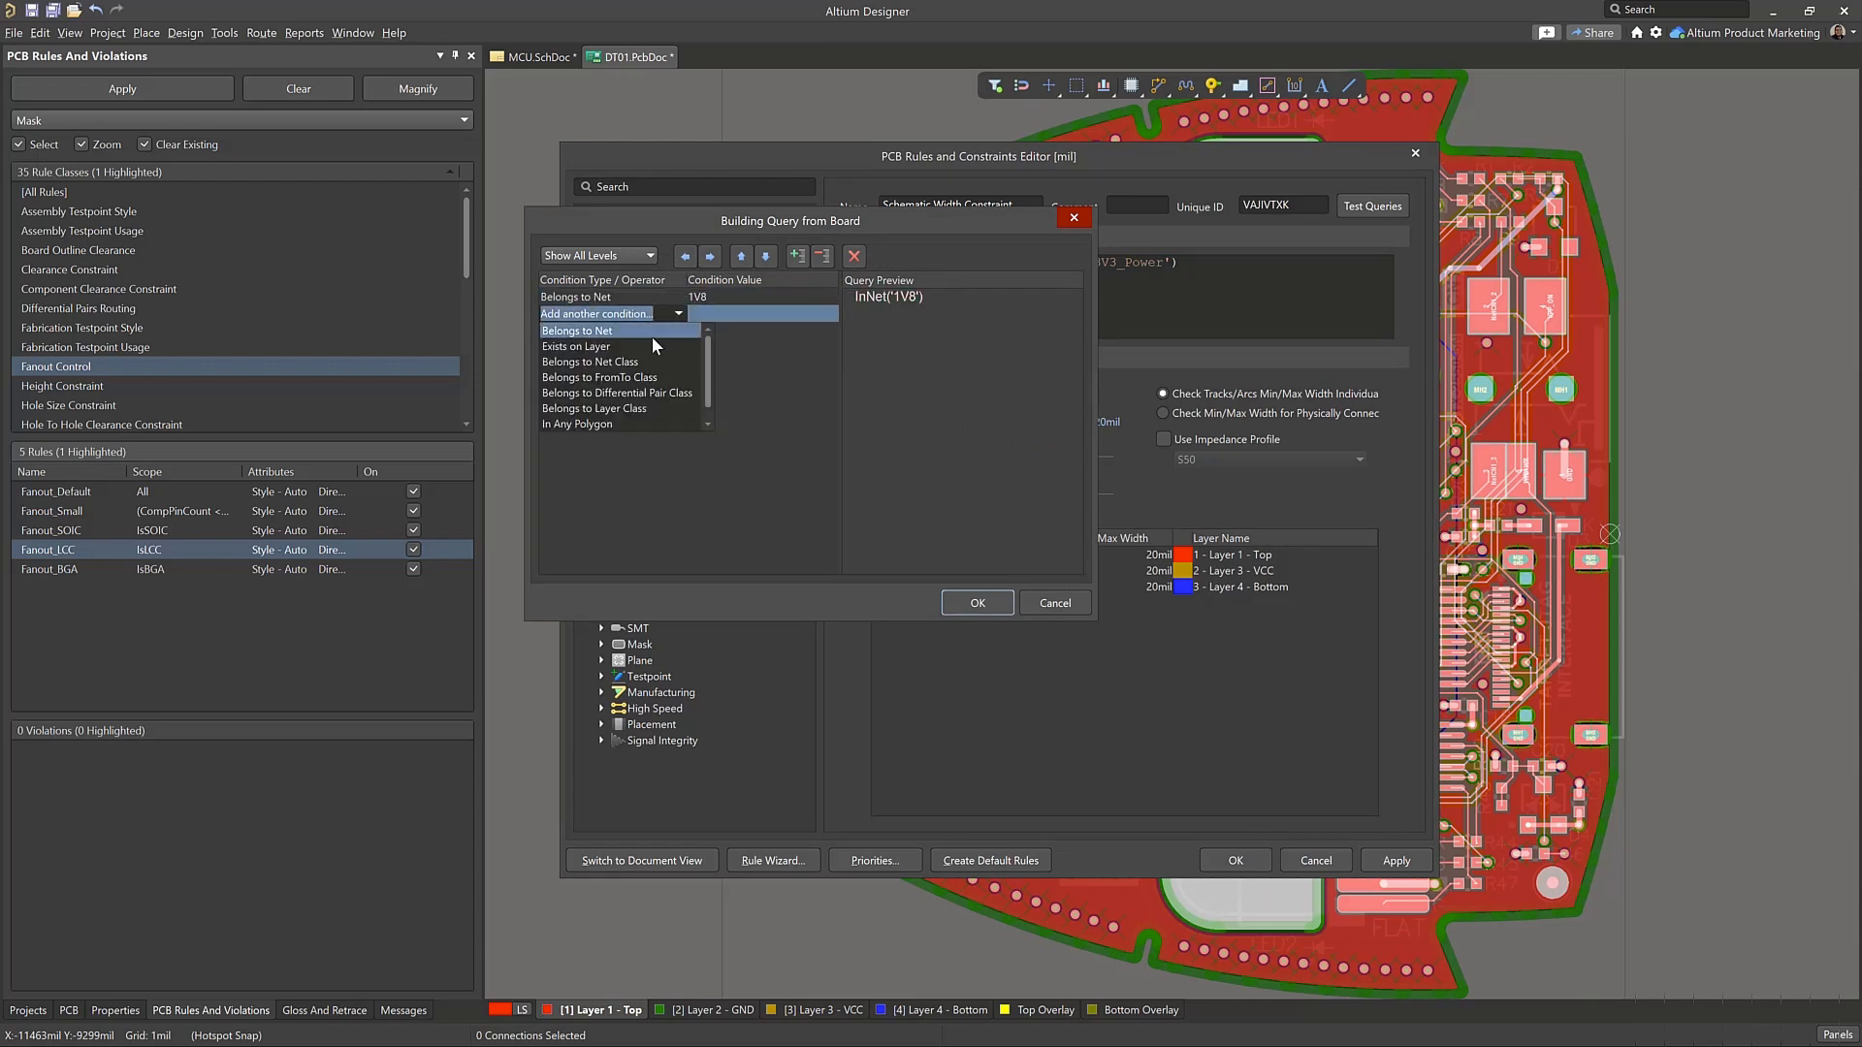
left_click(648, 330)
left_click(745, 324)
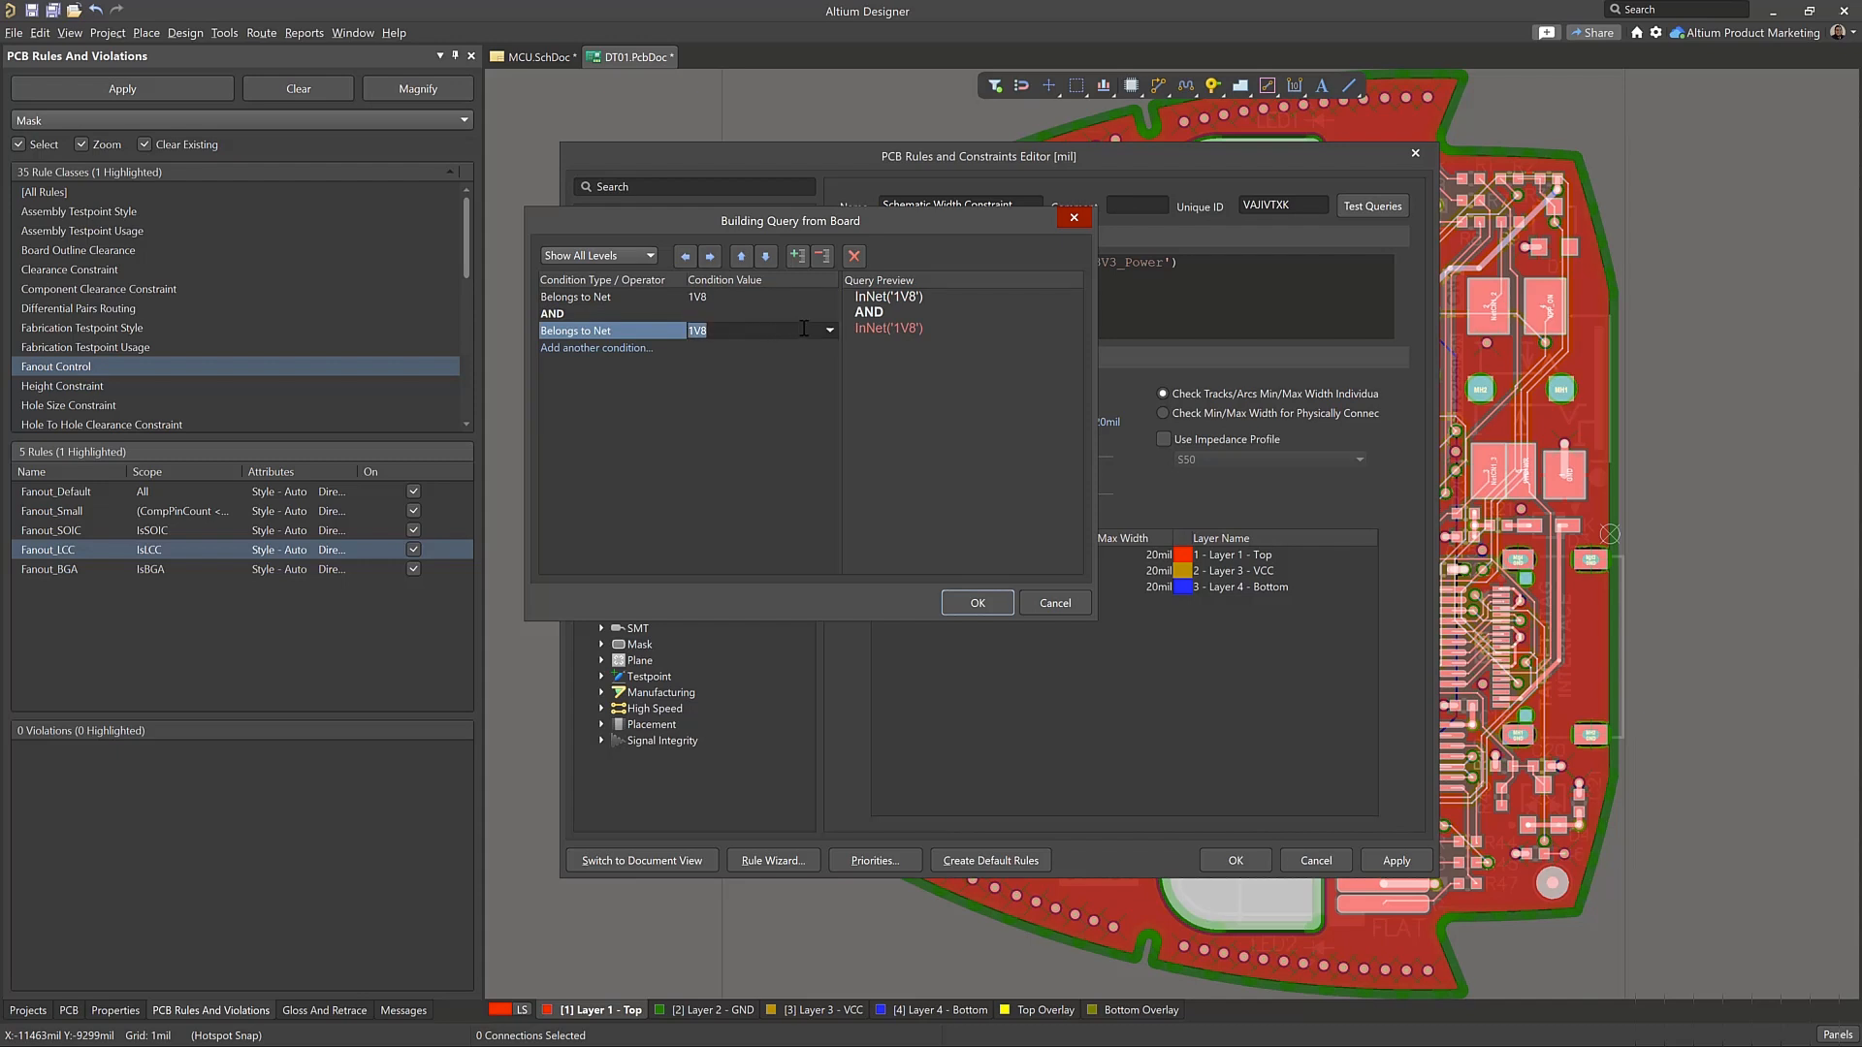
left_click(829, 330)
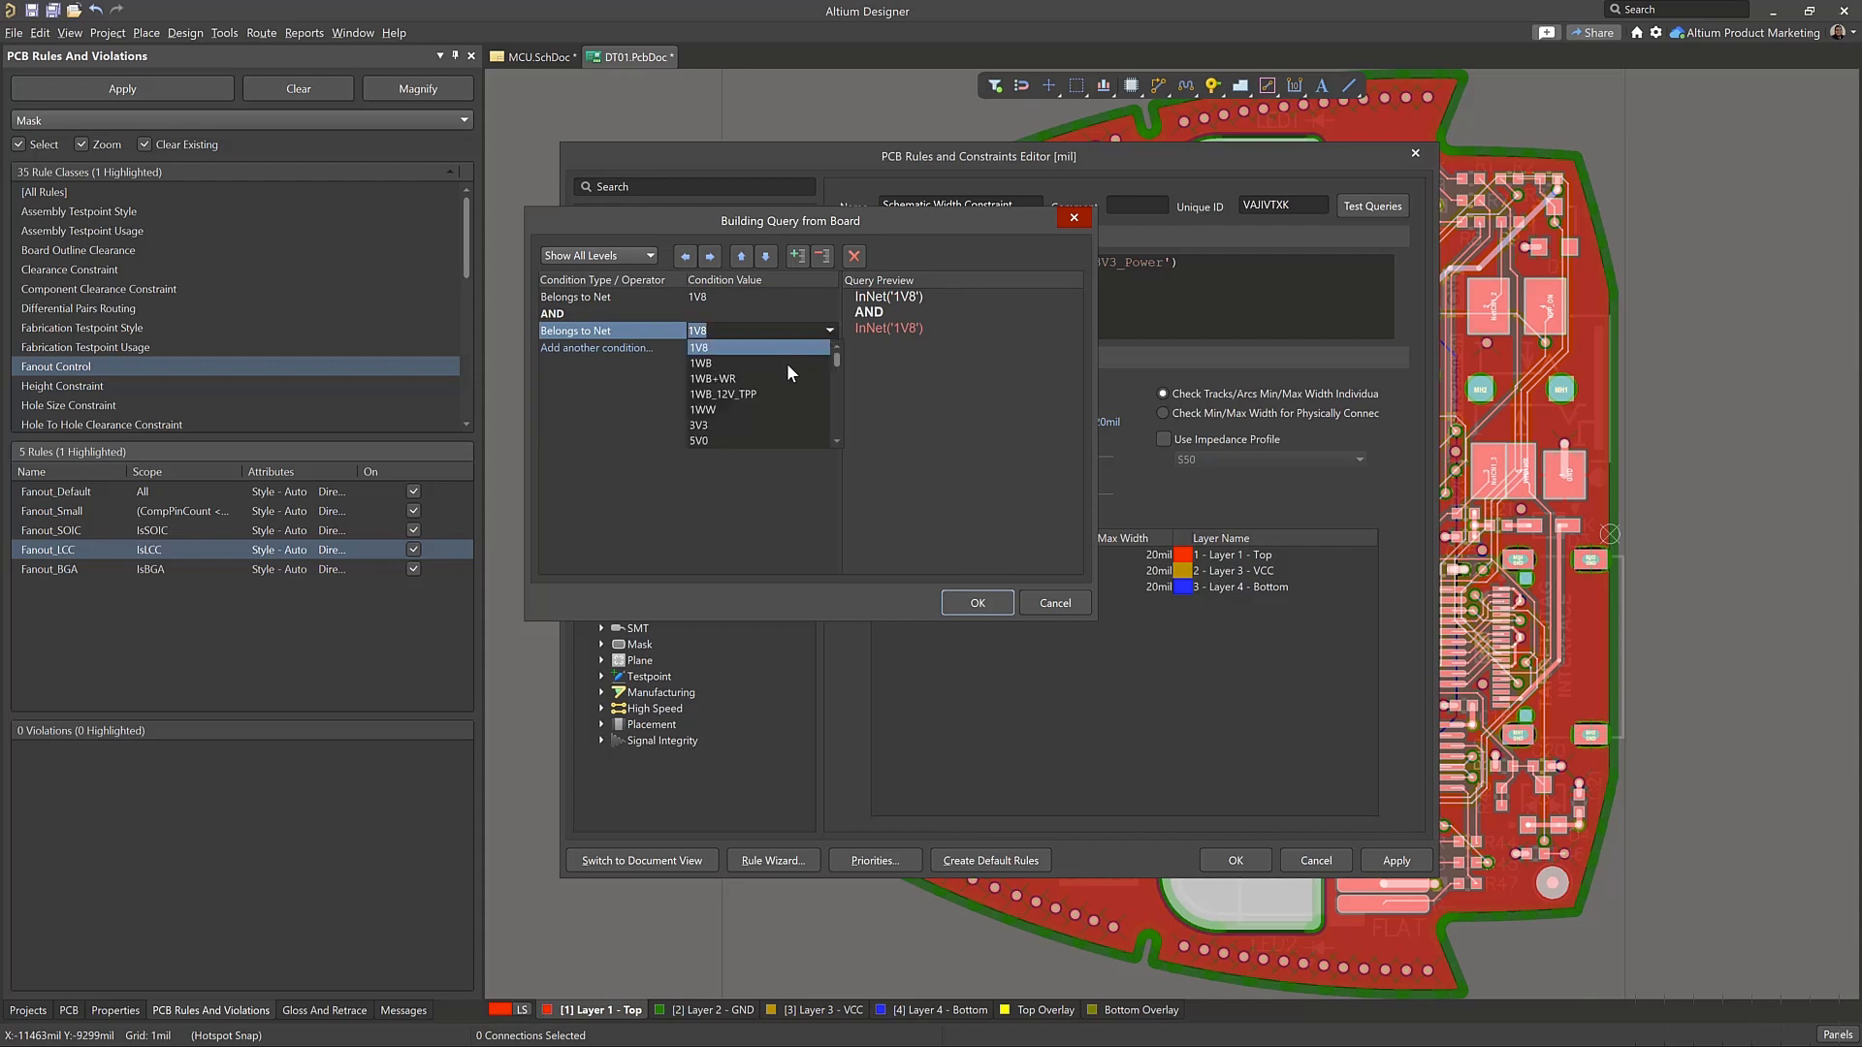
scroll(790, 427, "down", 5)
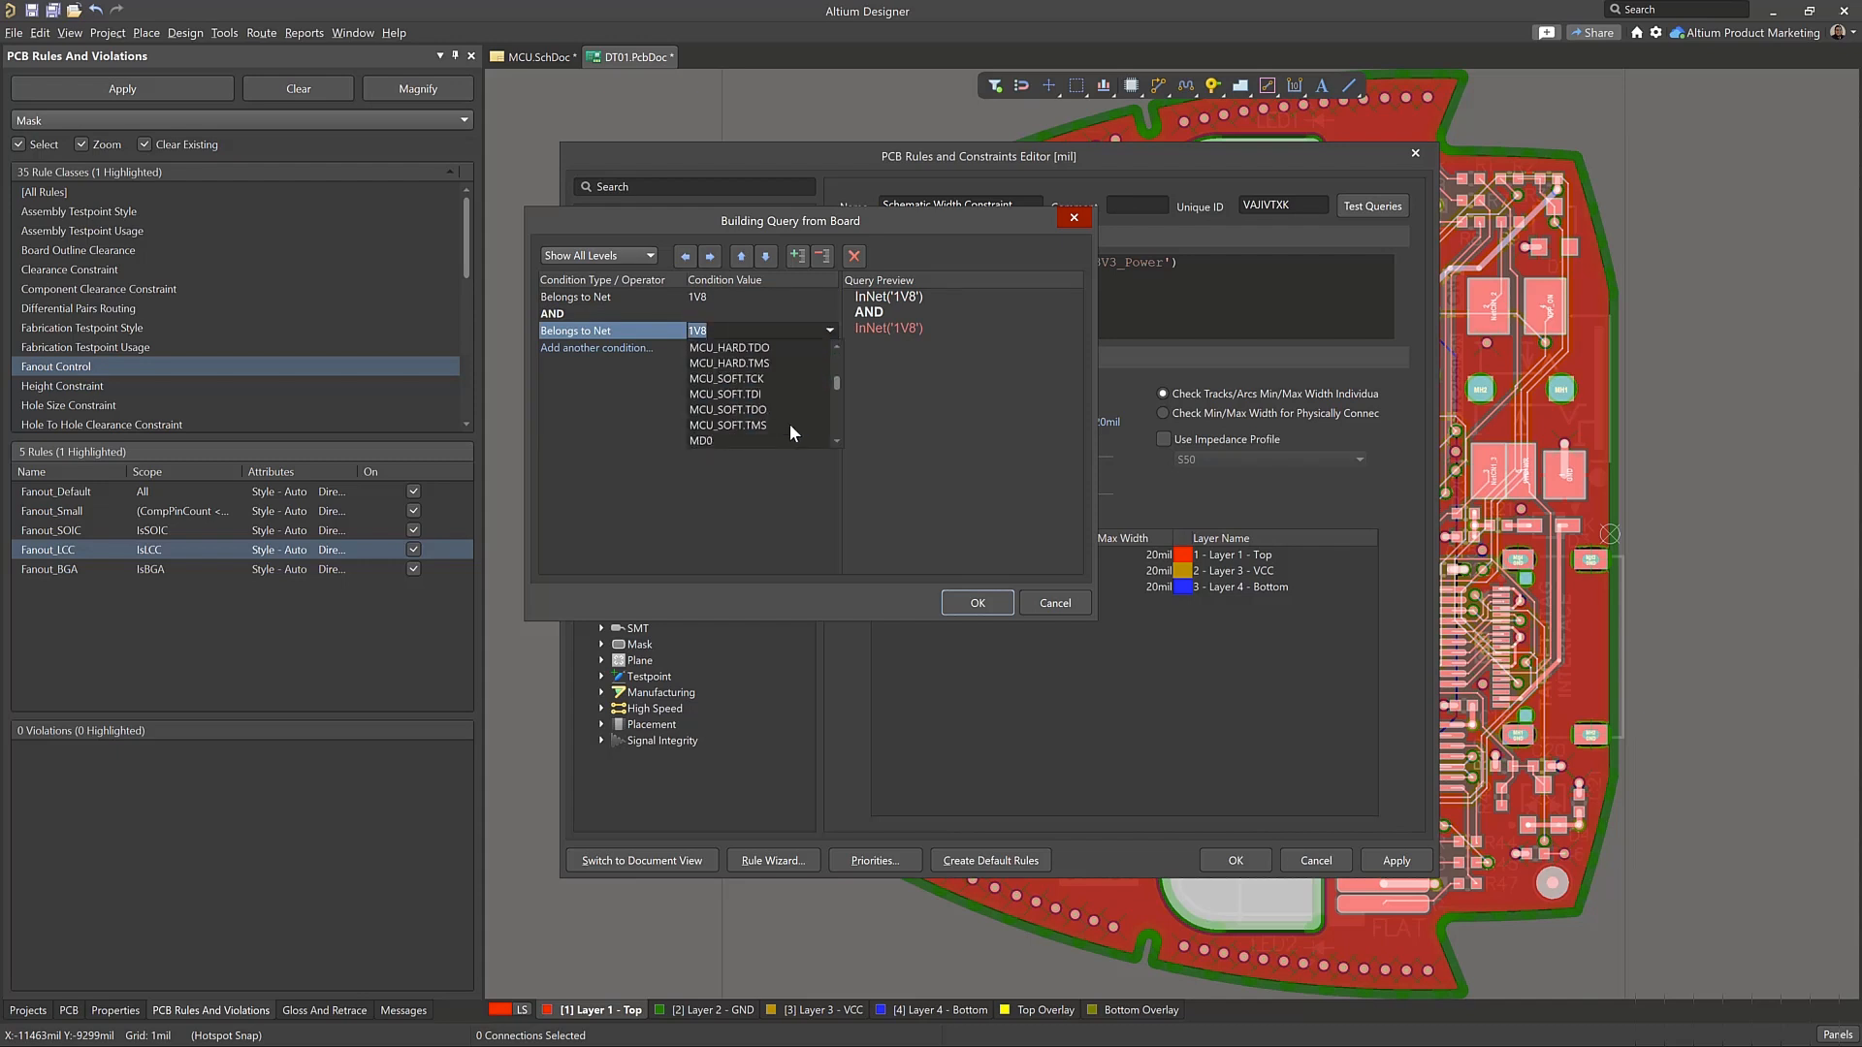
scroll(789, 427, "up", 5)
left_click(789, 424)
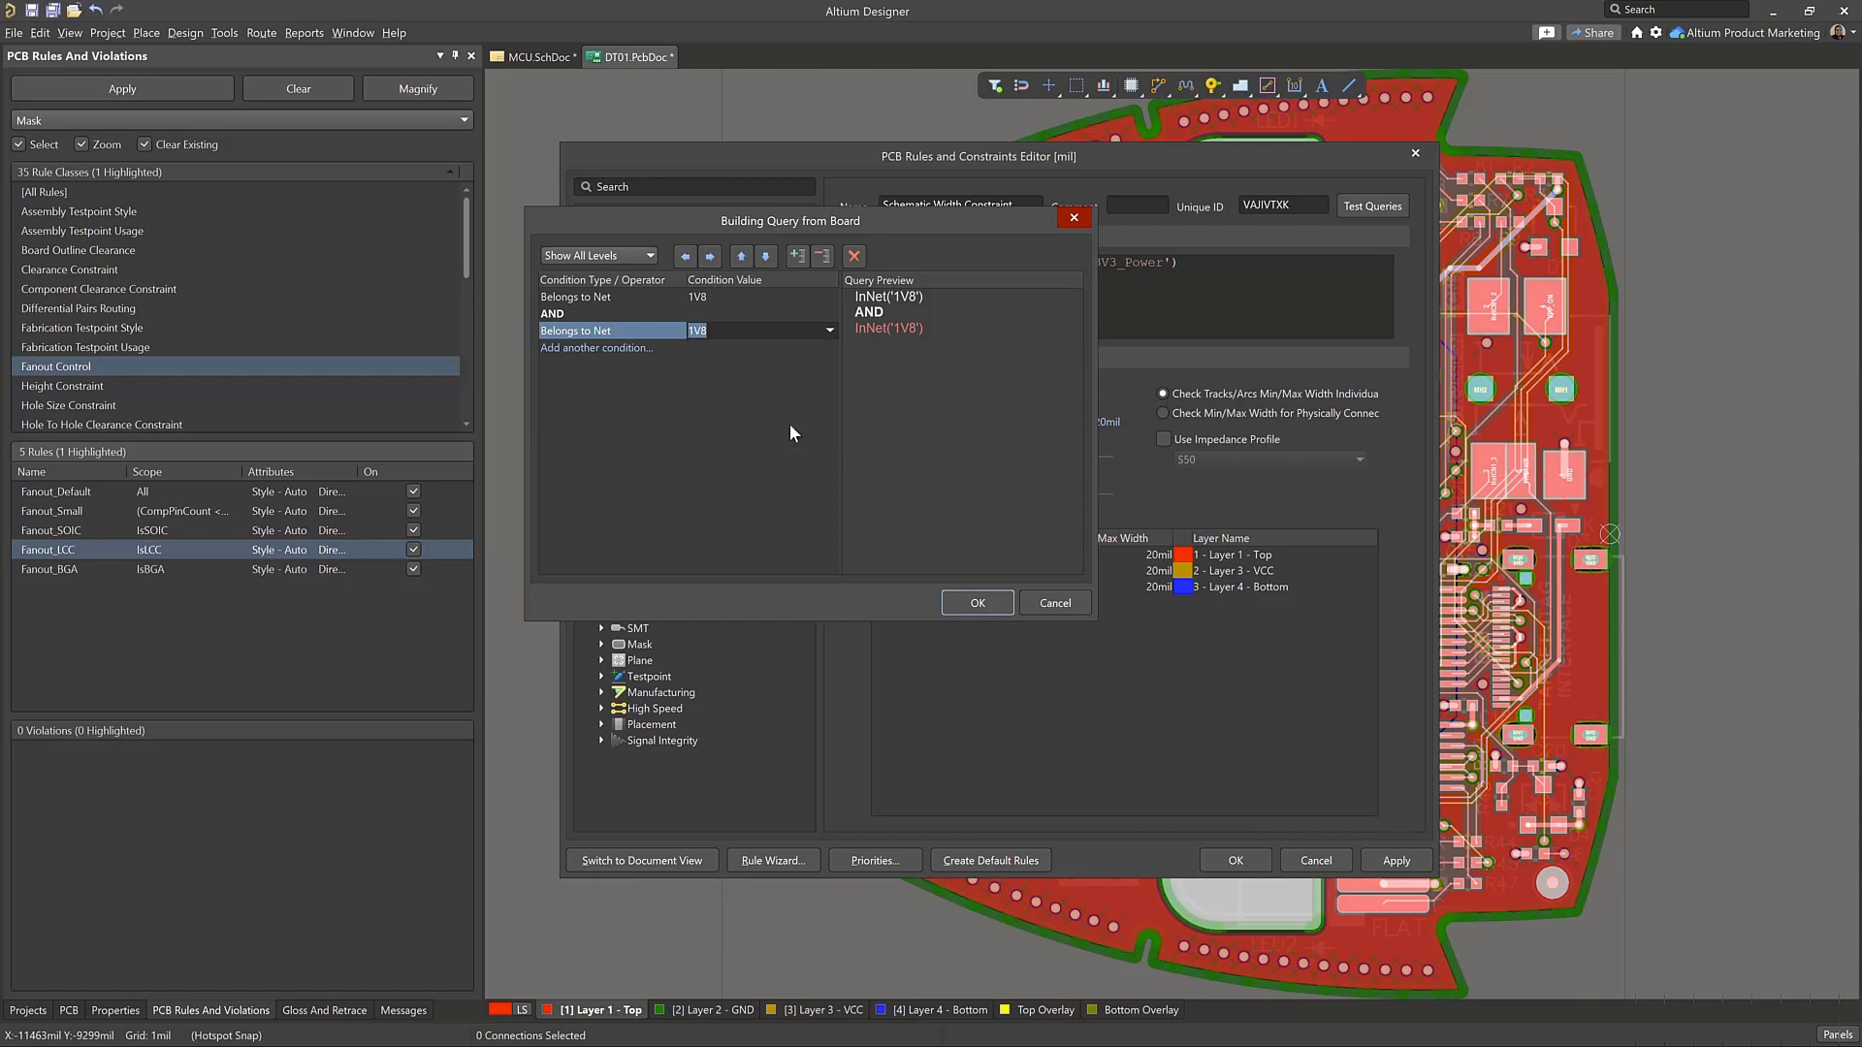
Change the operator between the two net conditions to OR and apply the built query to the rule
left_click(572, 314)
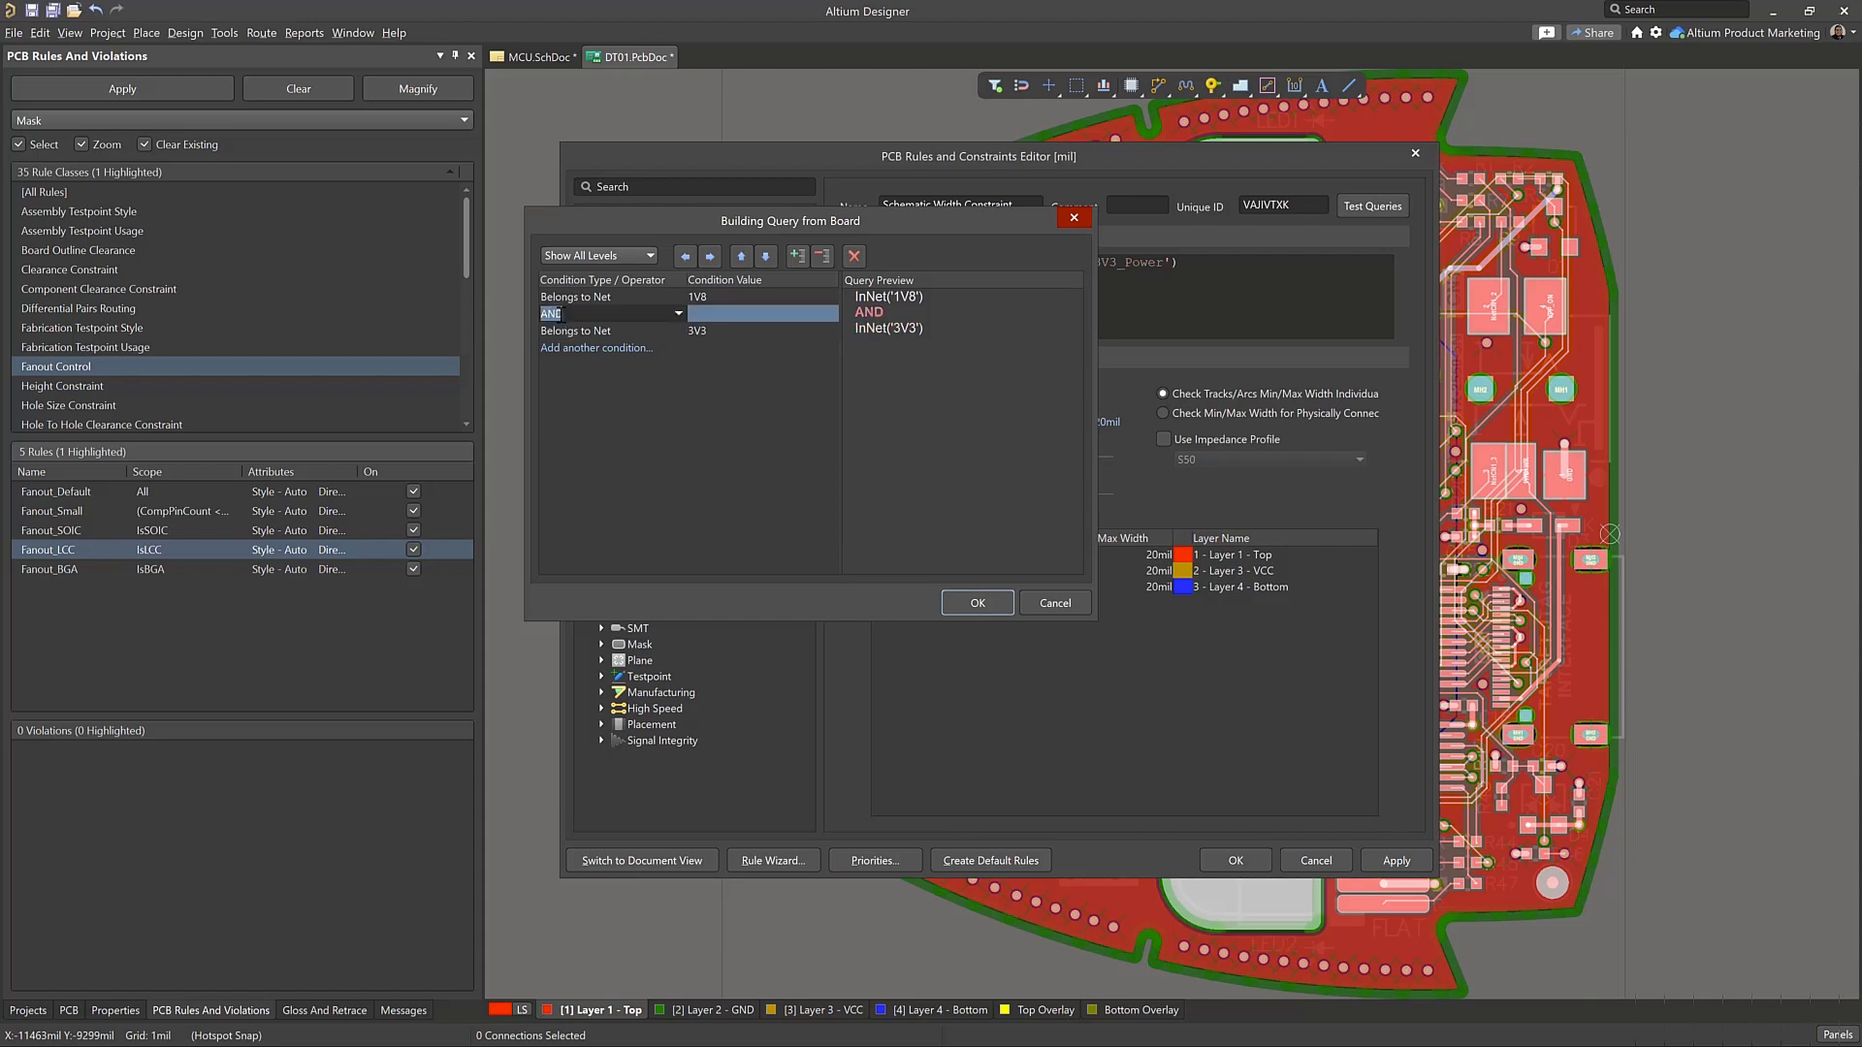
left_click(677, 314)
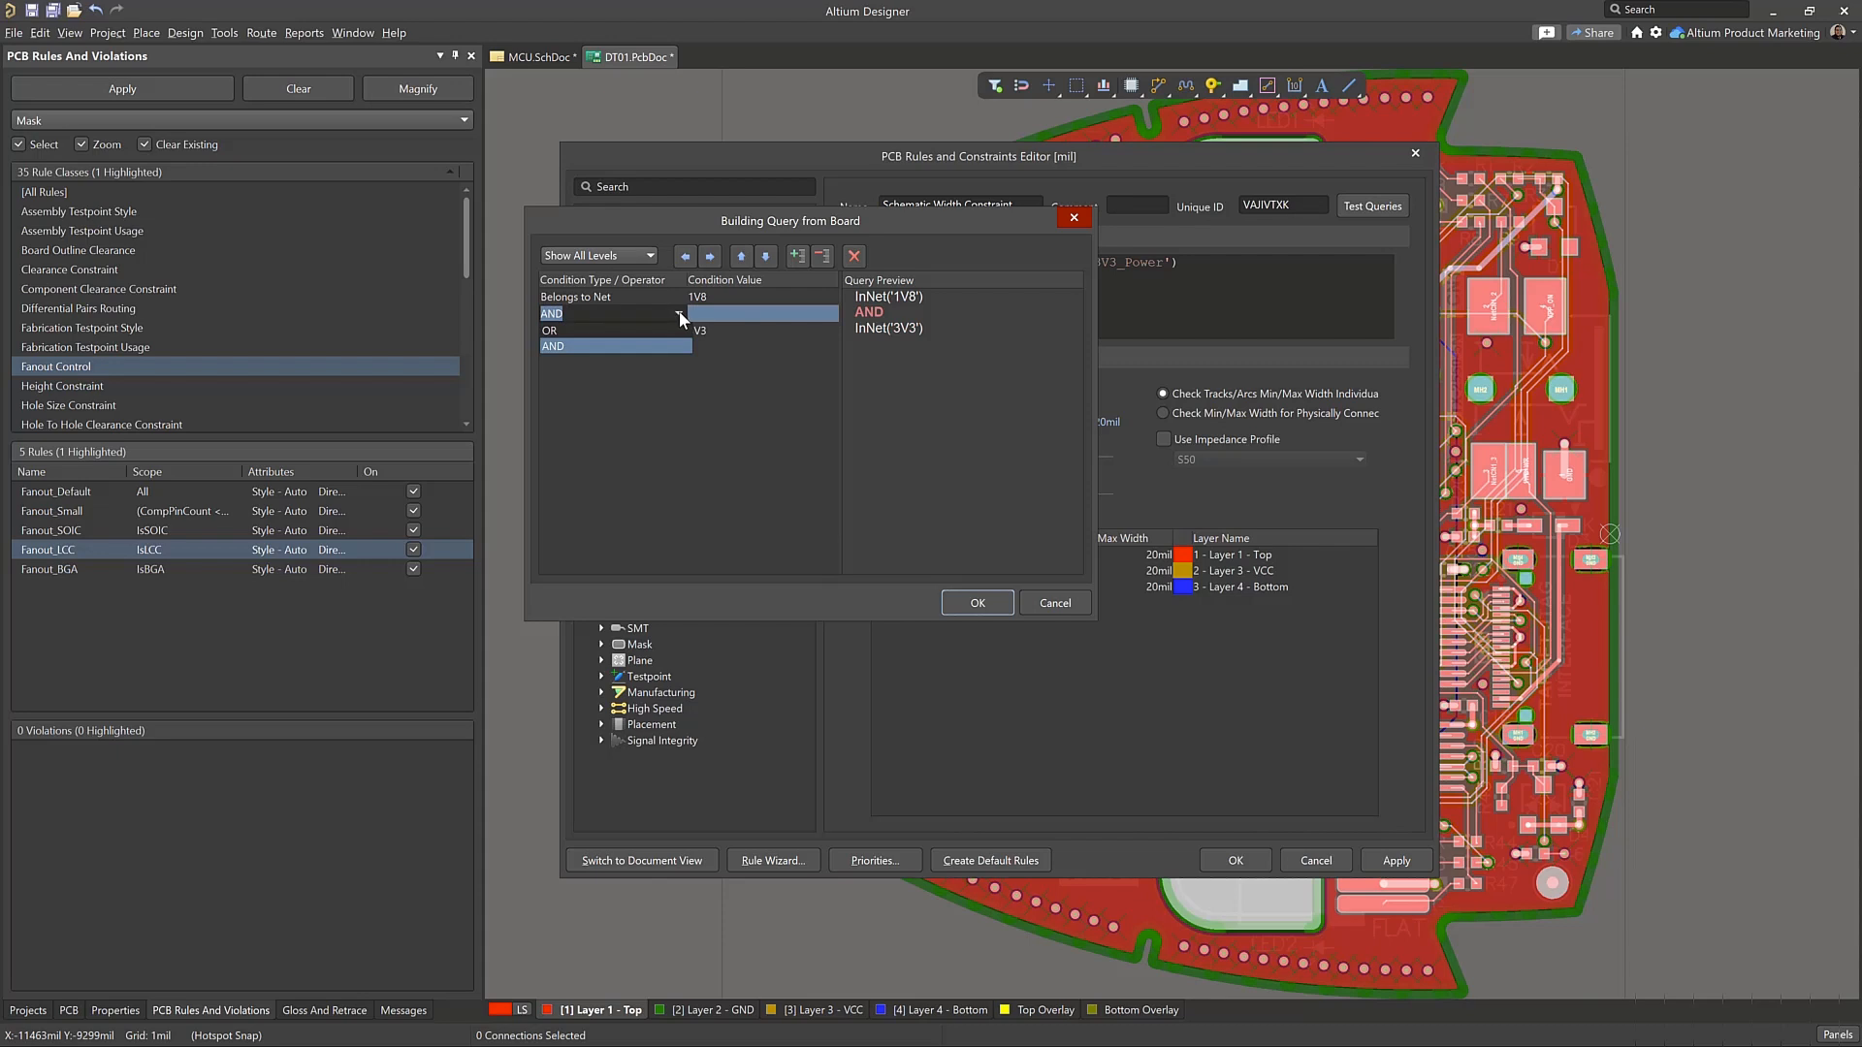
left_click(621, 344)
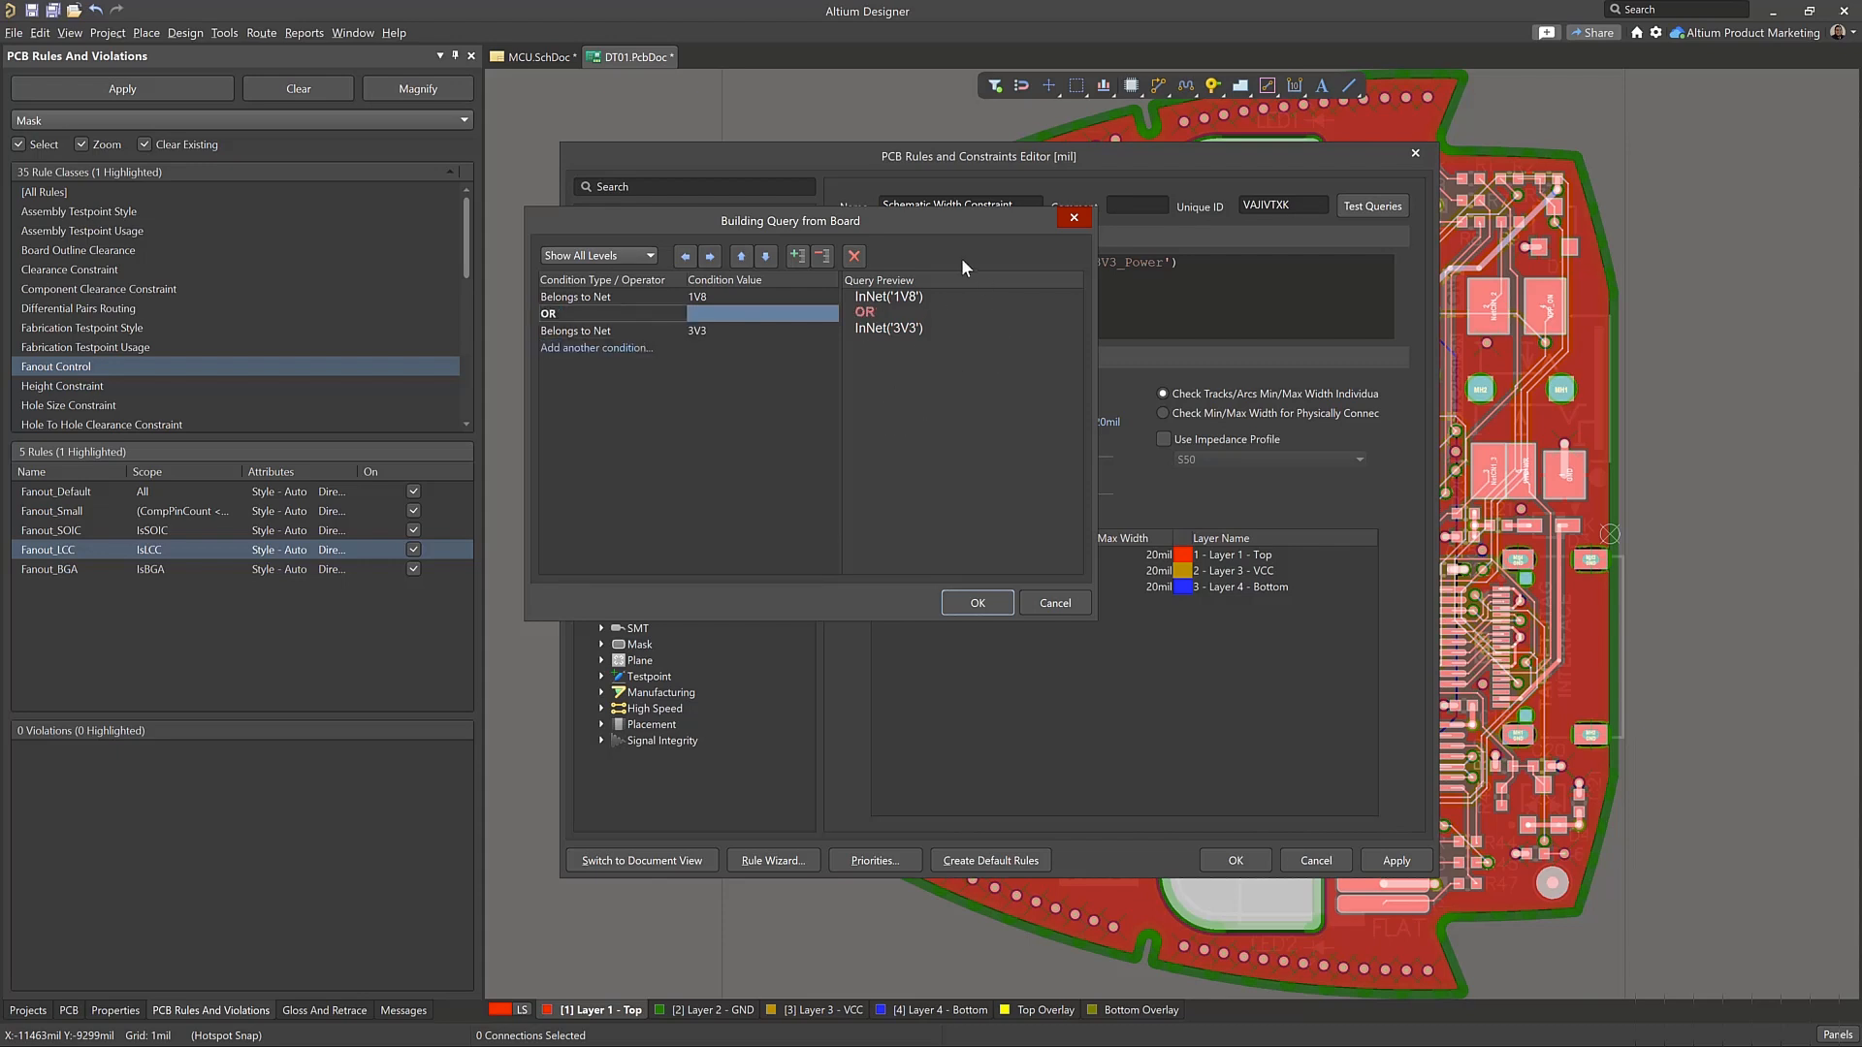
left_click_drag(948, 229, 1079, 271)
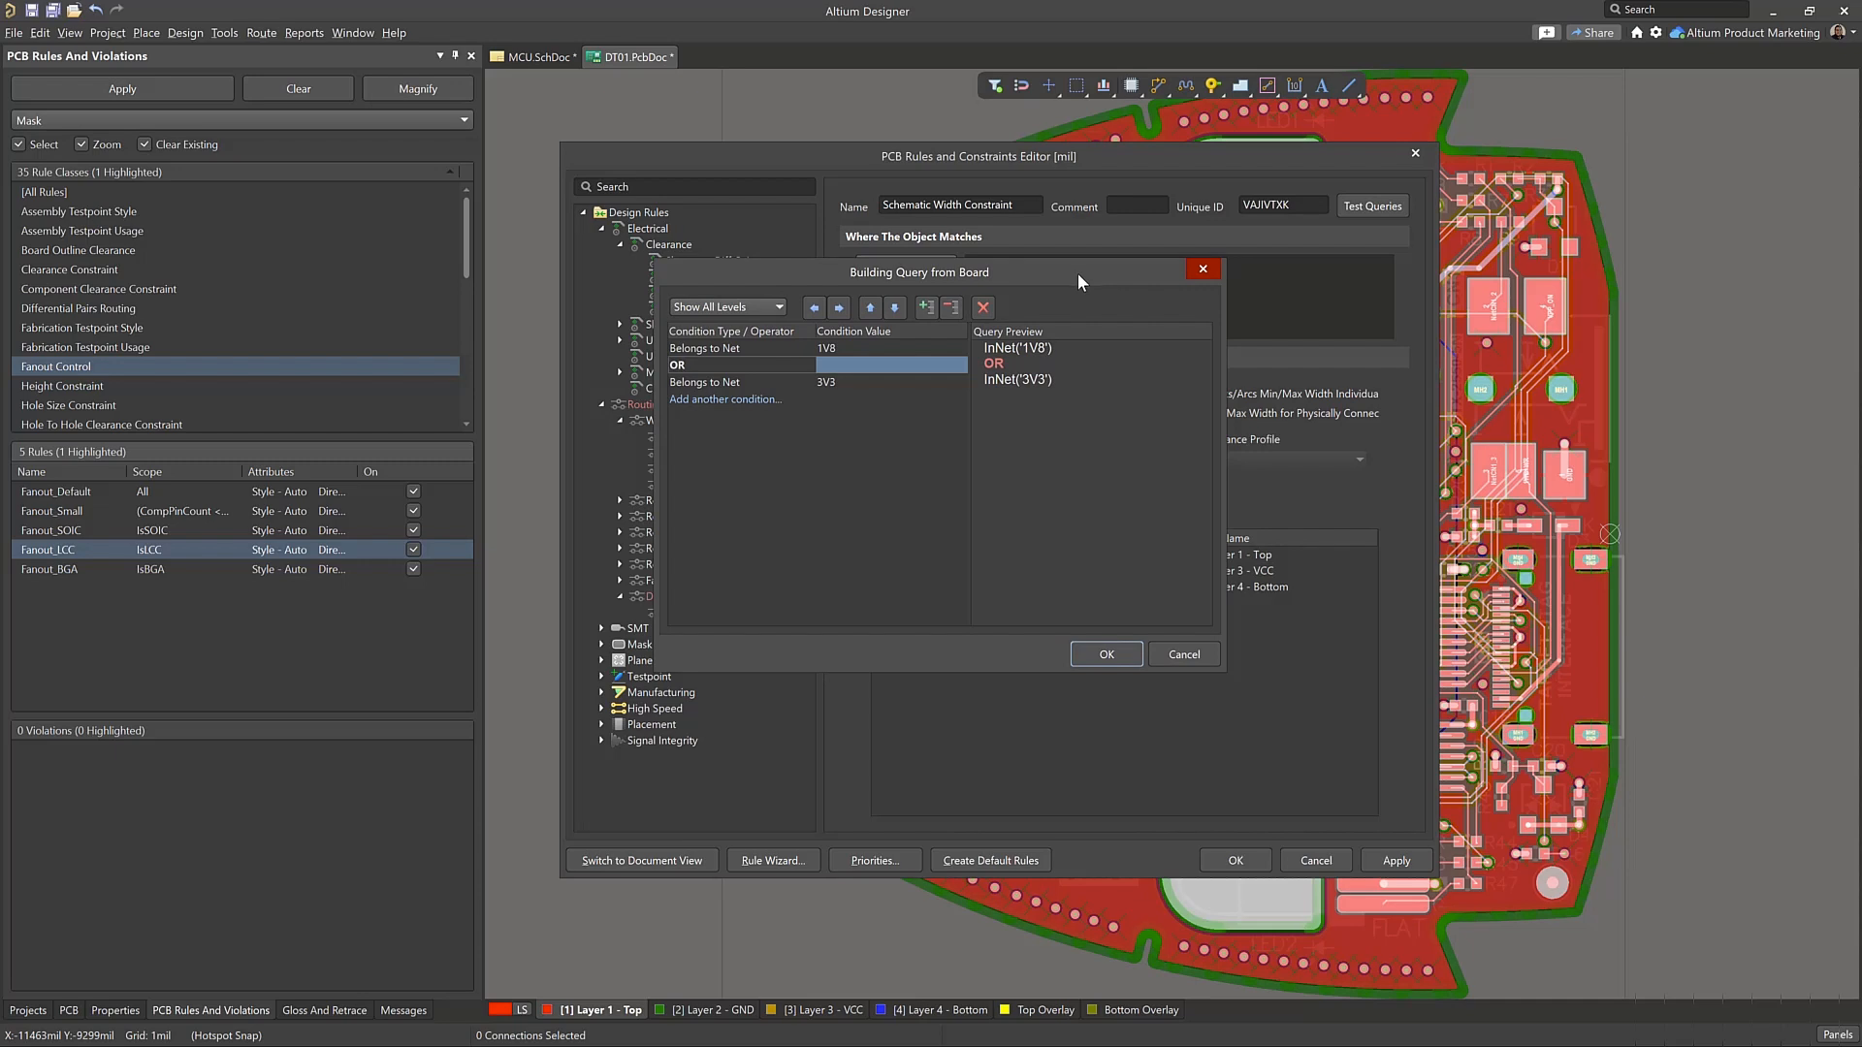
left_click(1107, 651)
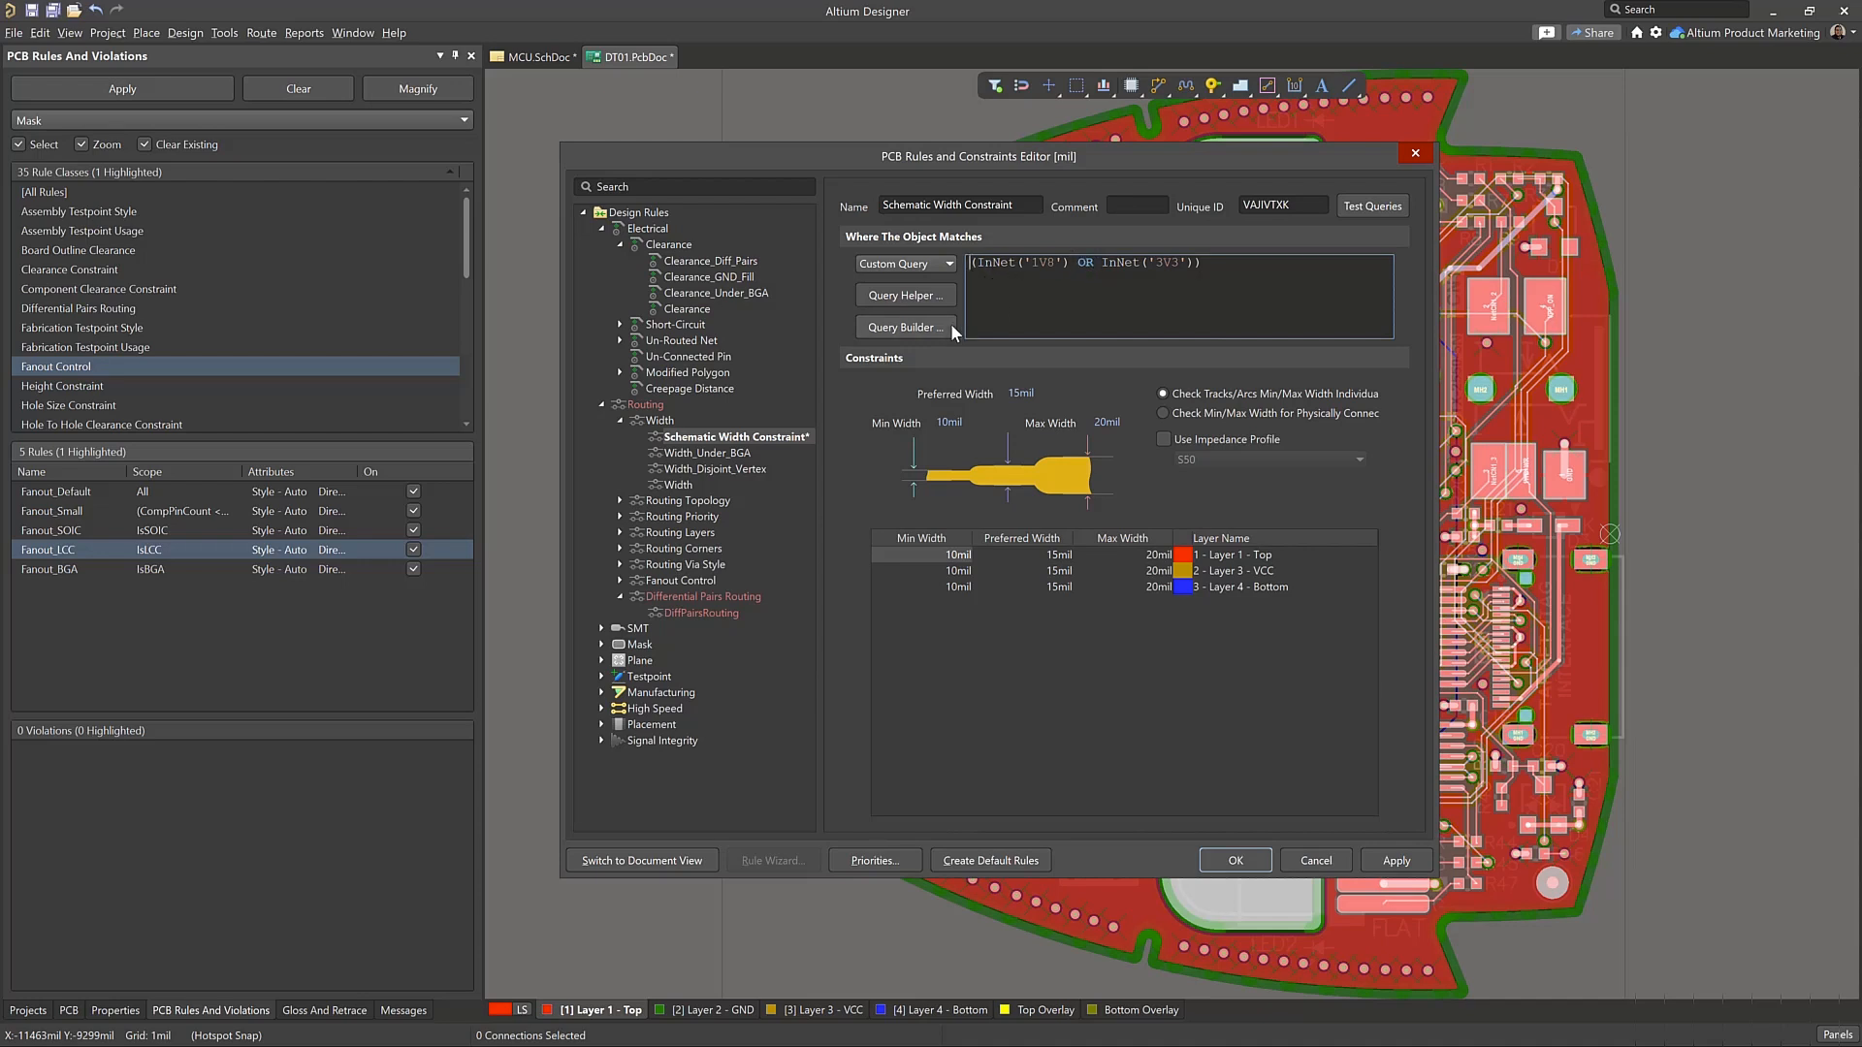
Return the rule's scope to the 1V8_3V3_Power net class and switch that scope to Custom Query
left_click(927, 265)
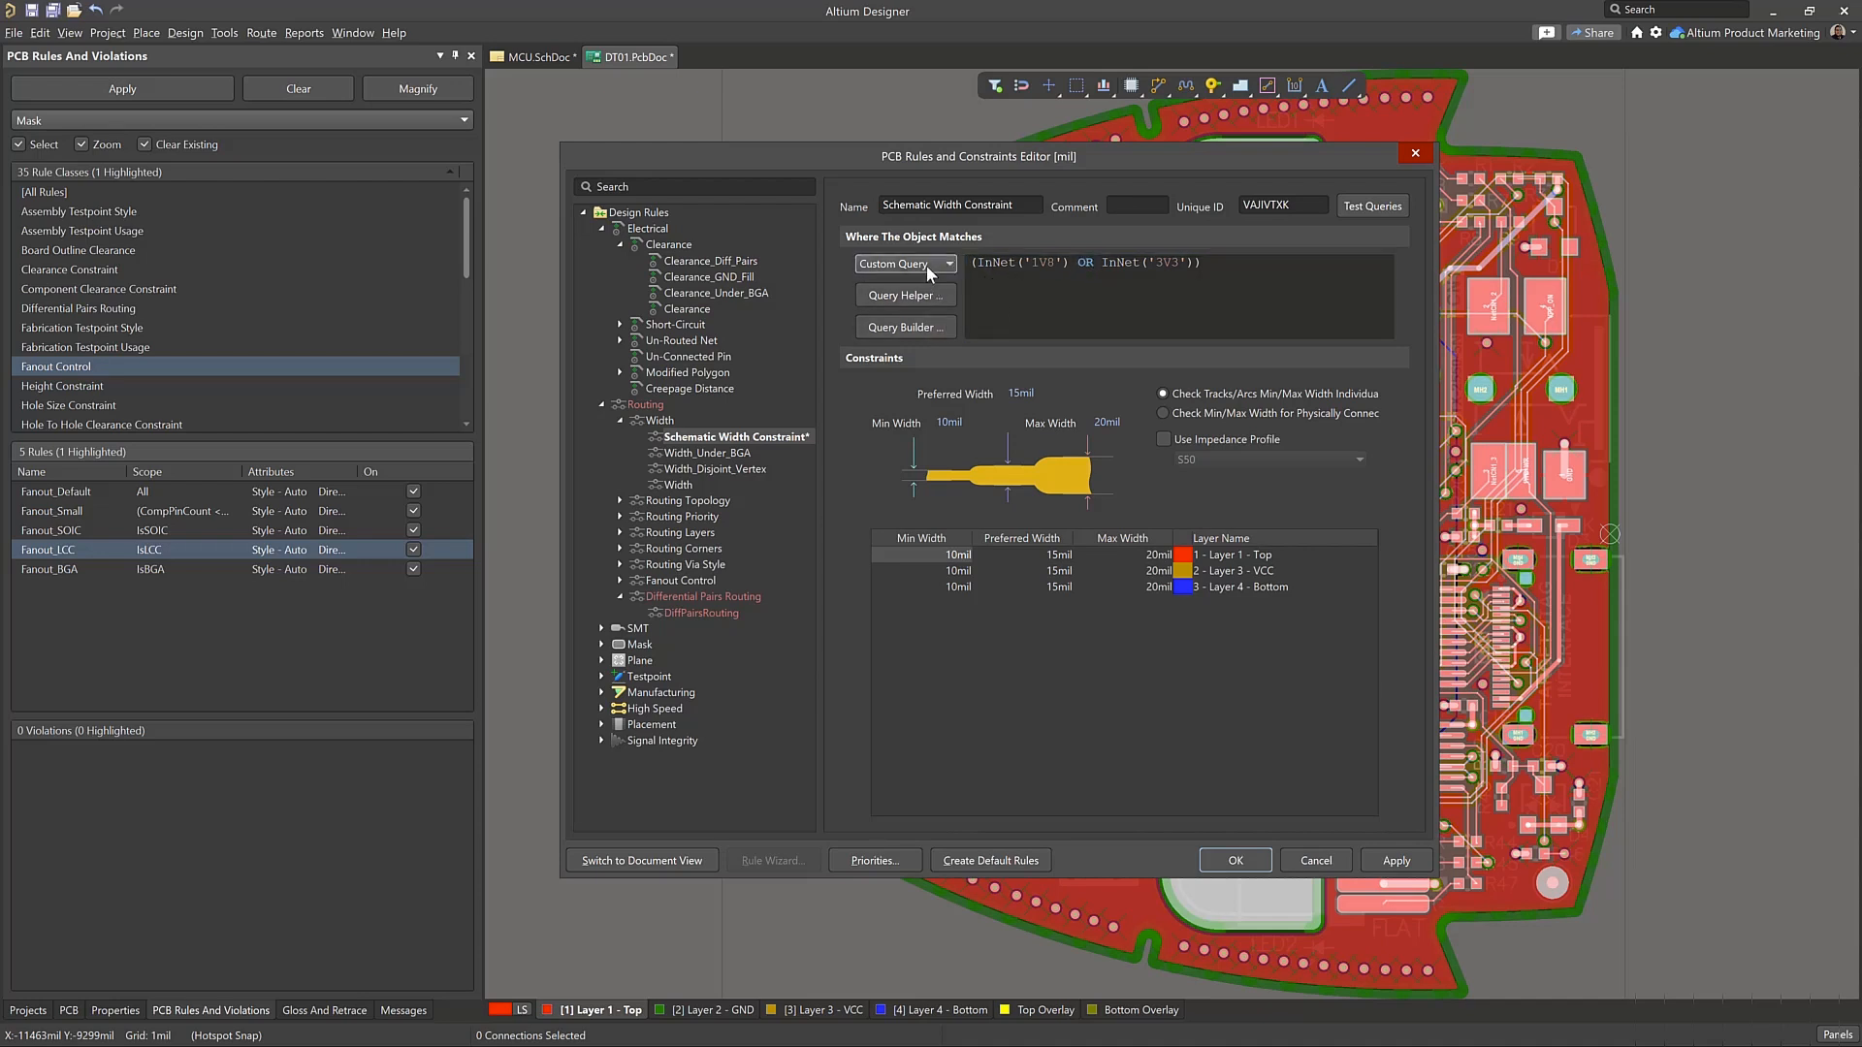
left_click(921, 308)
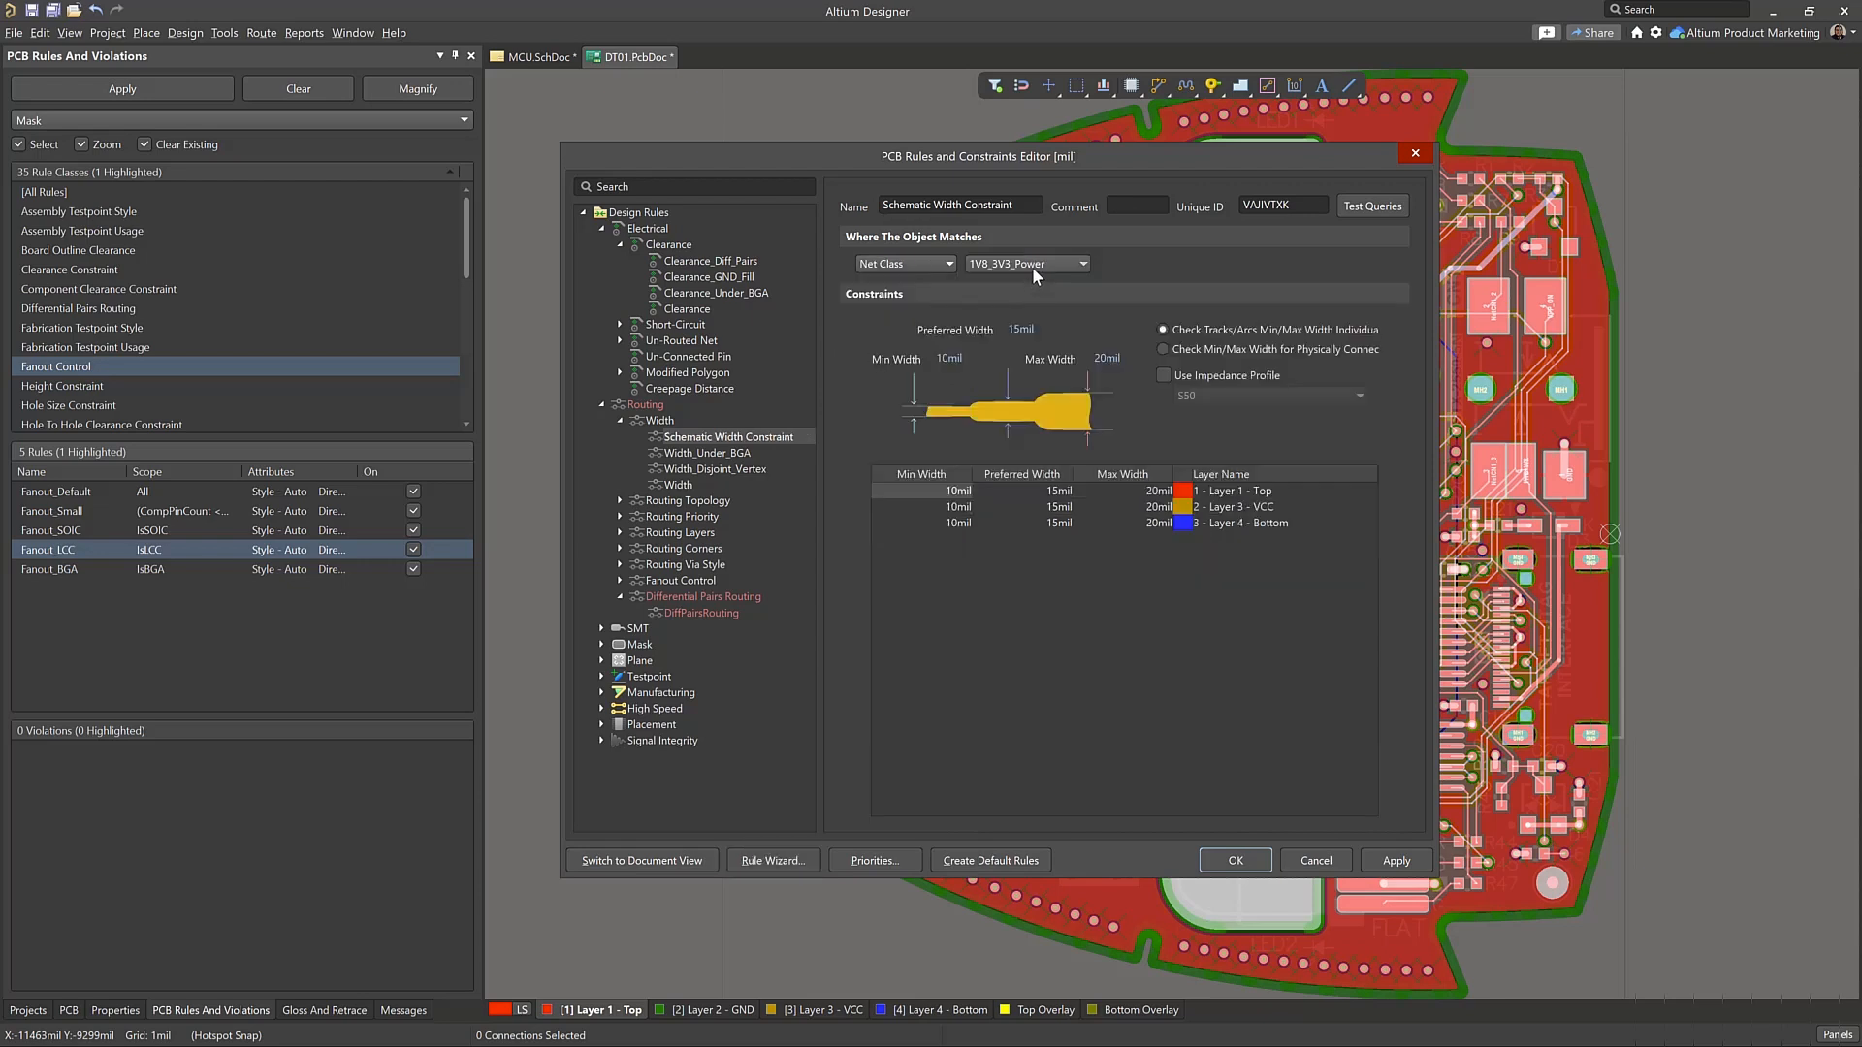
left_click(927, 264)
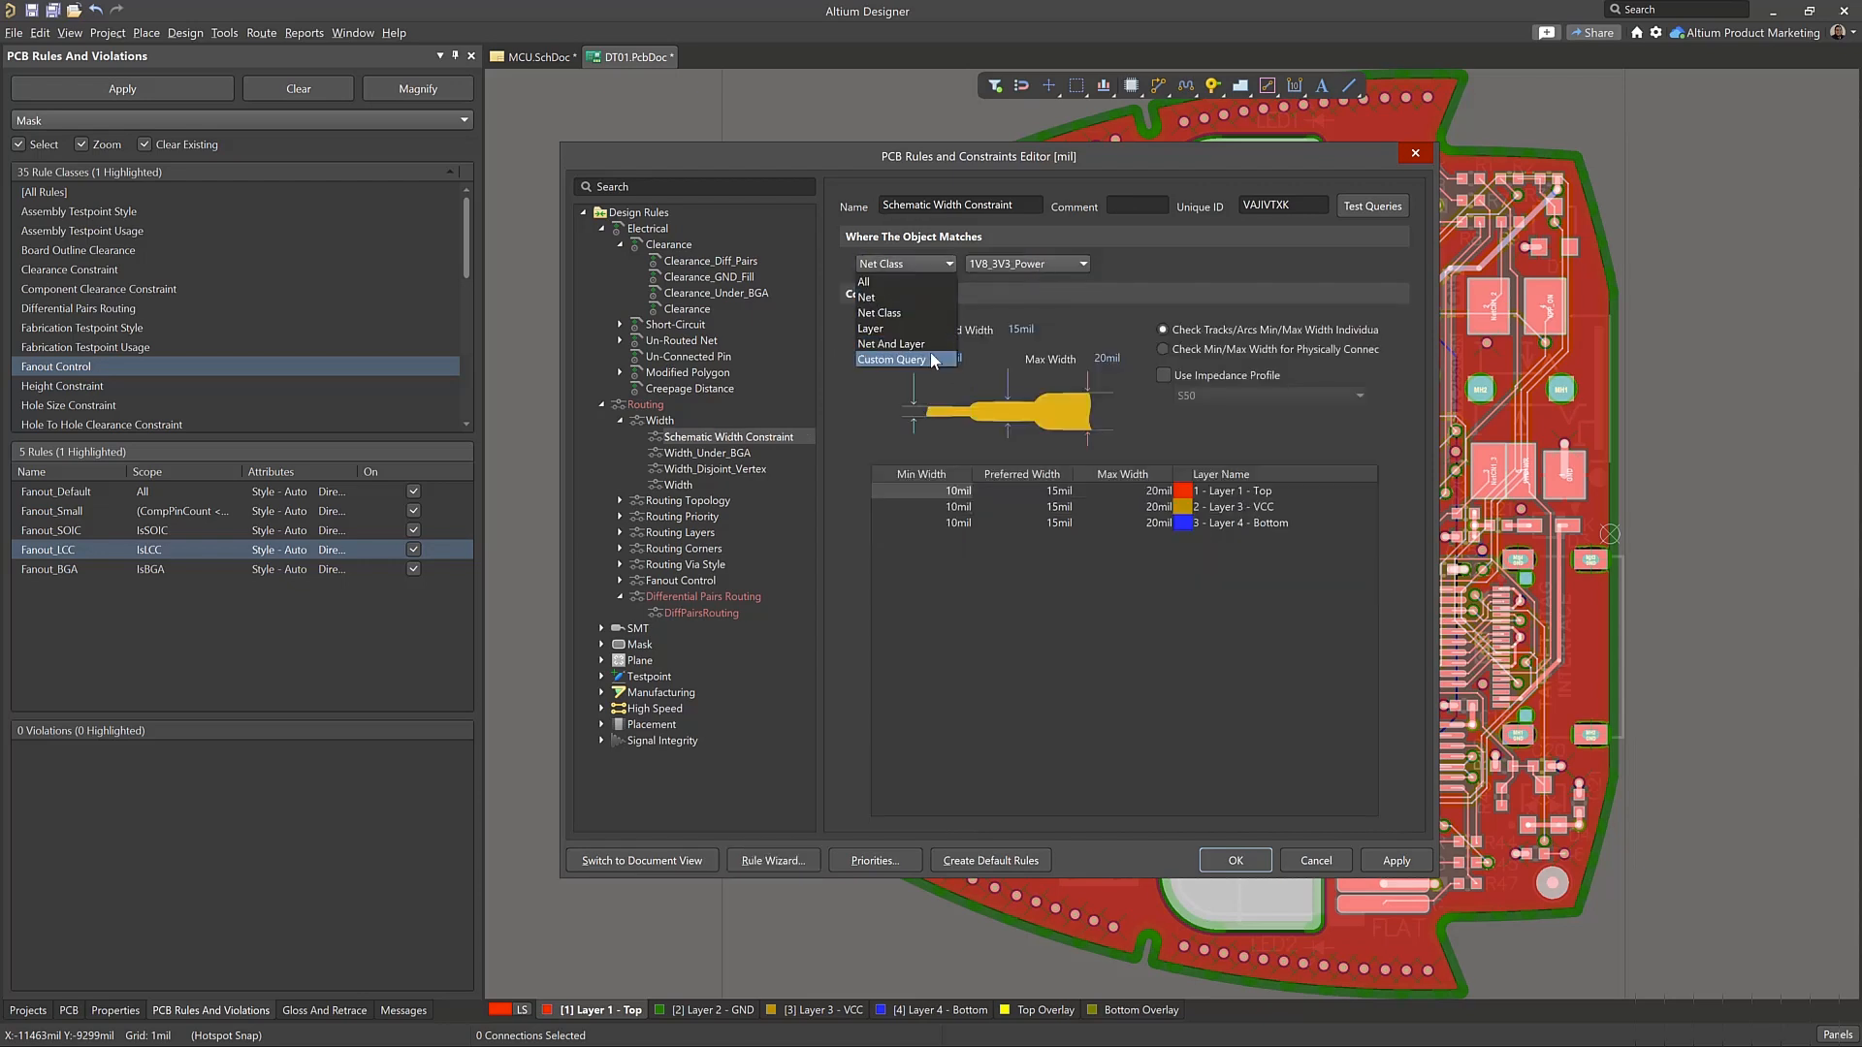
left_click(935, 359)
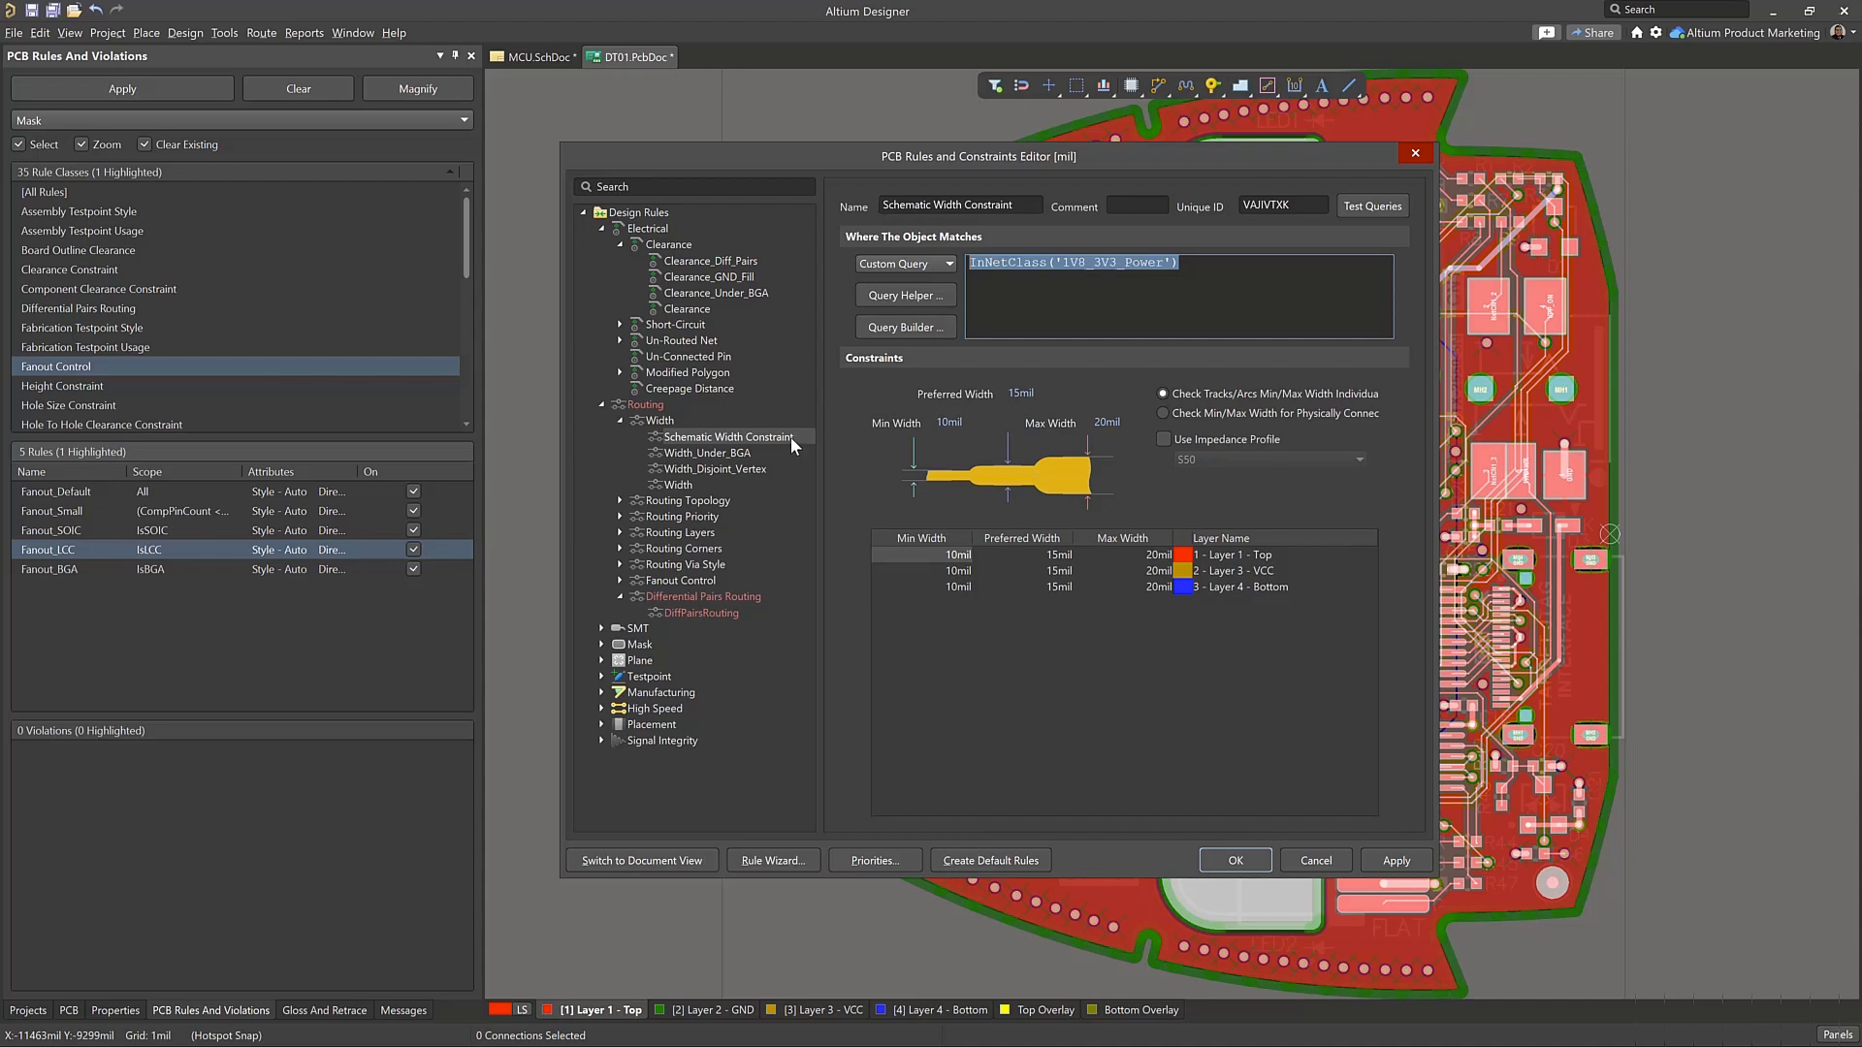
Review the Width rules list and examine the TouchesRoom query that scopes the Width_Under_BGA rule
left_click(660, 419)
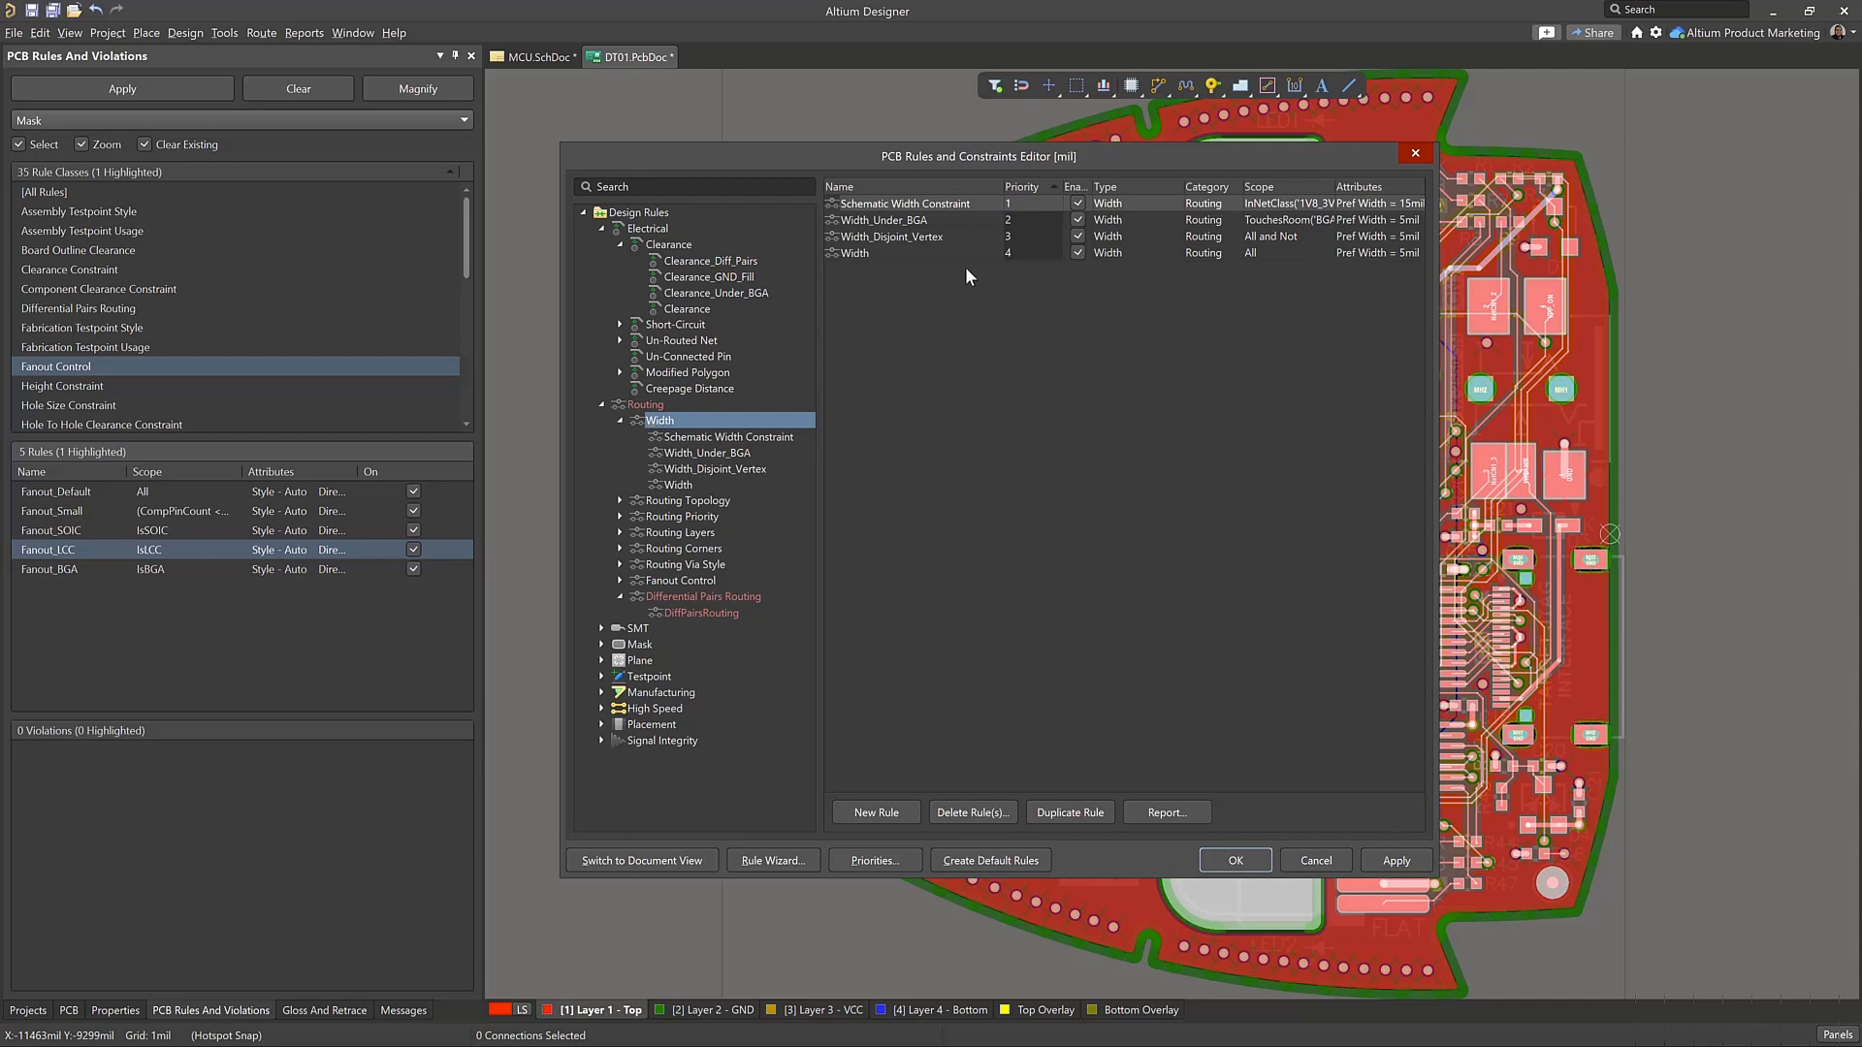
left_click(952, 205)
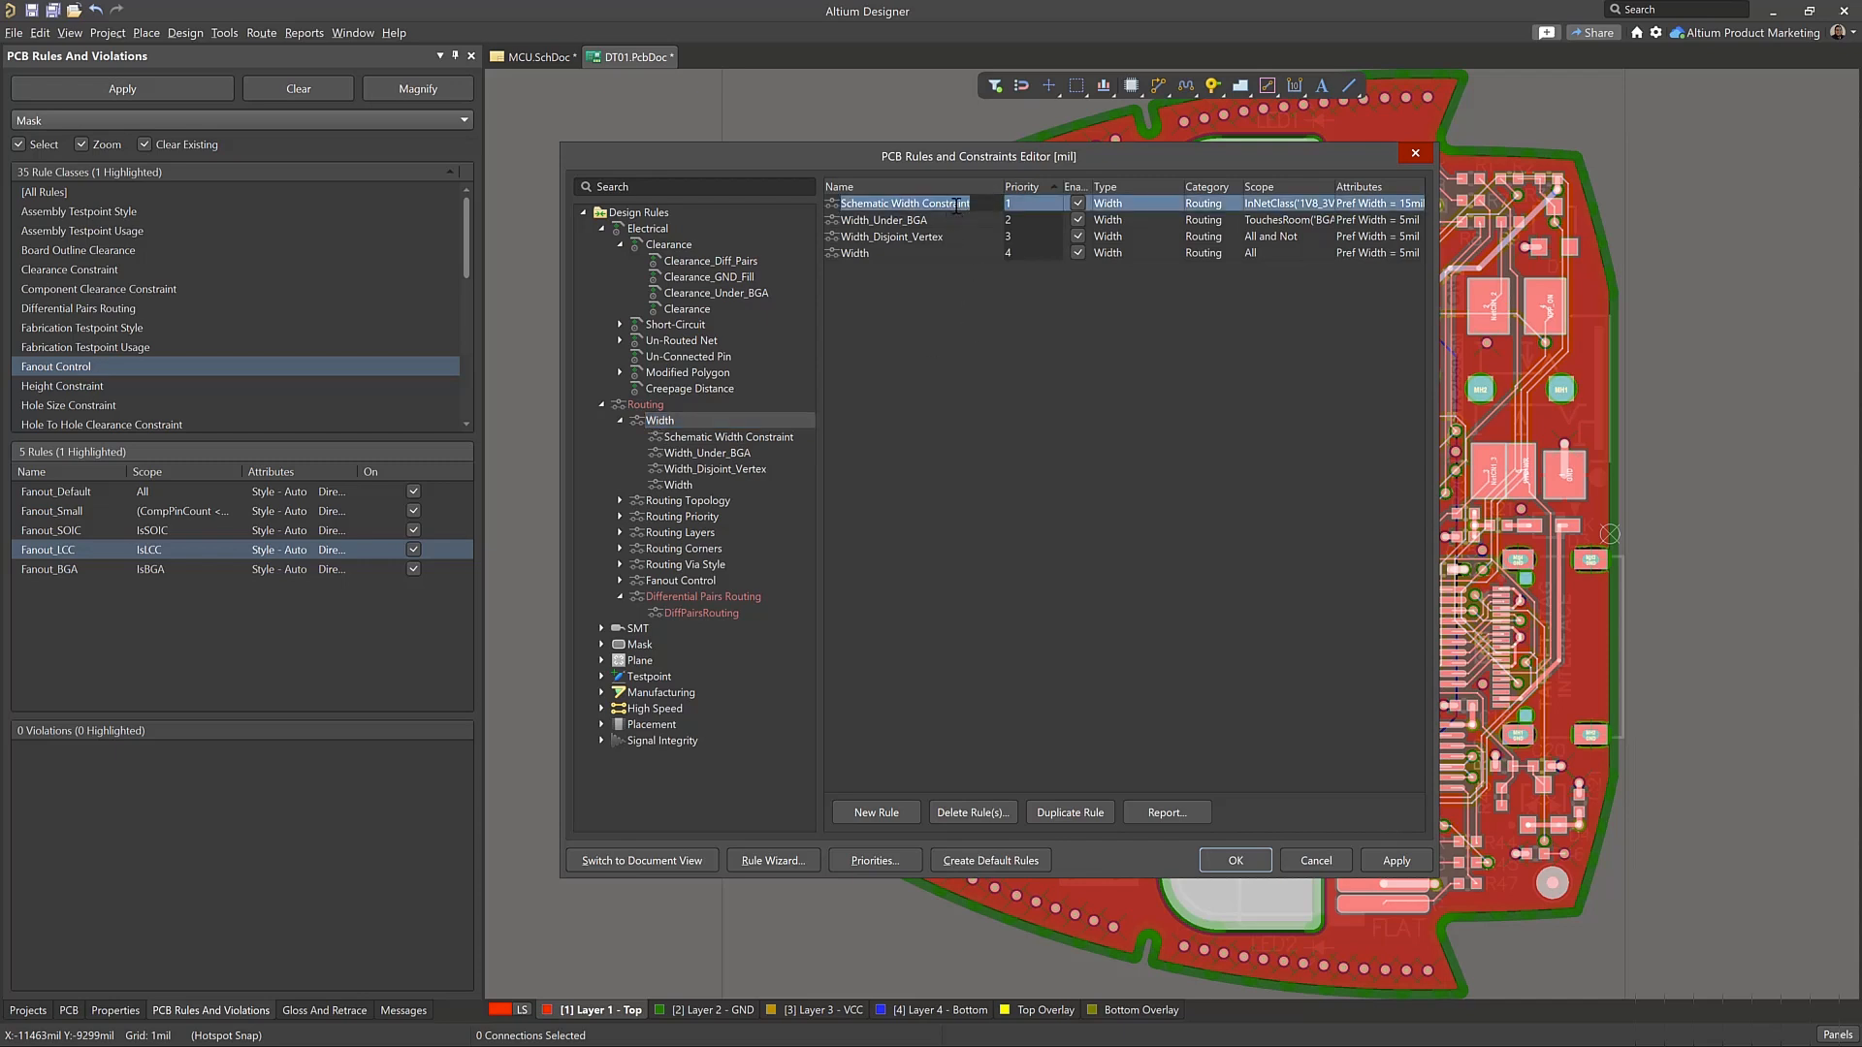
left_click(962, 219)
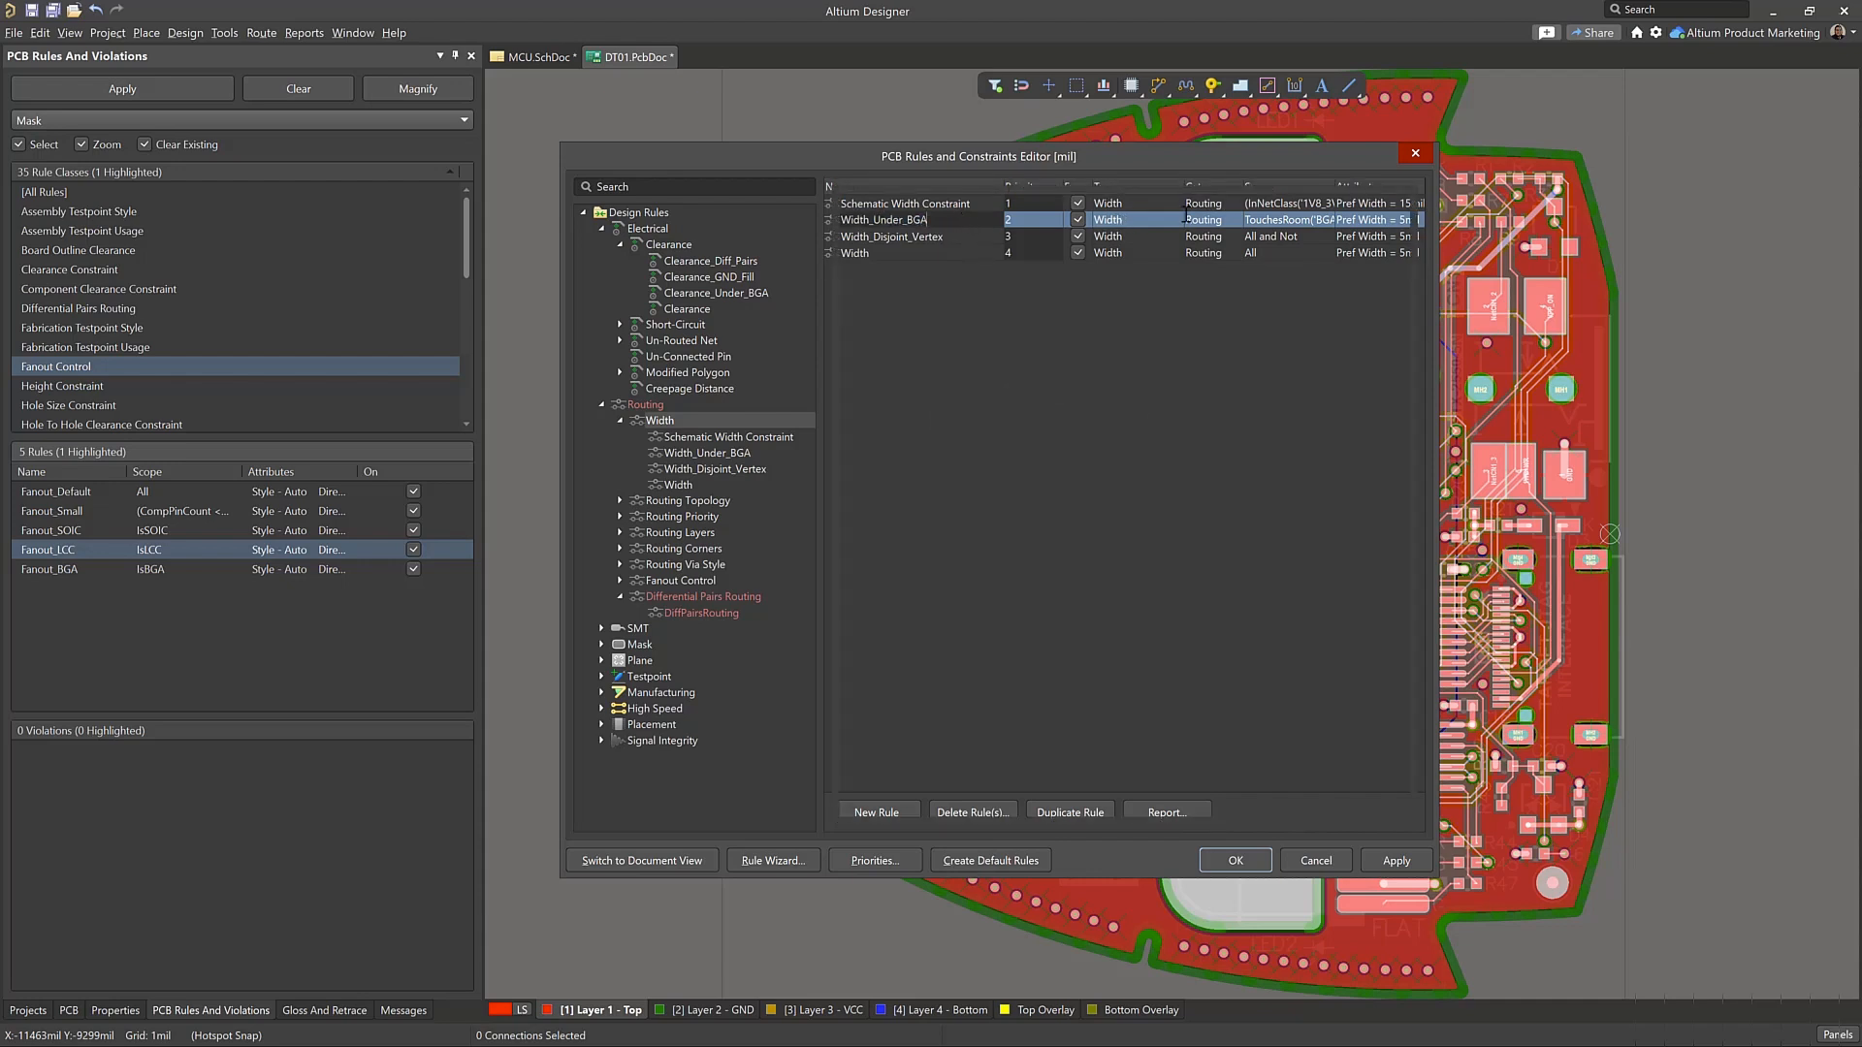
double_click(1242, 219)
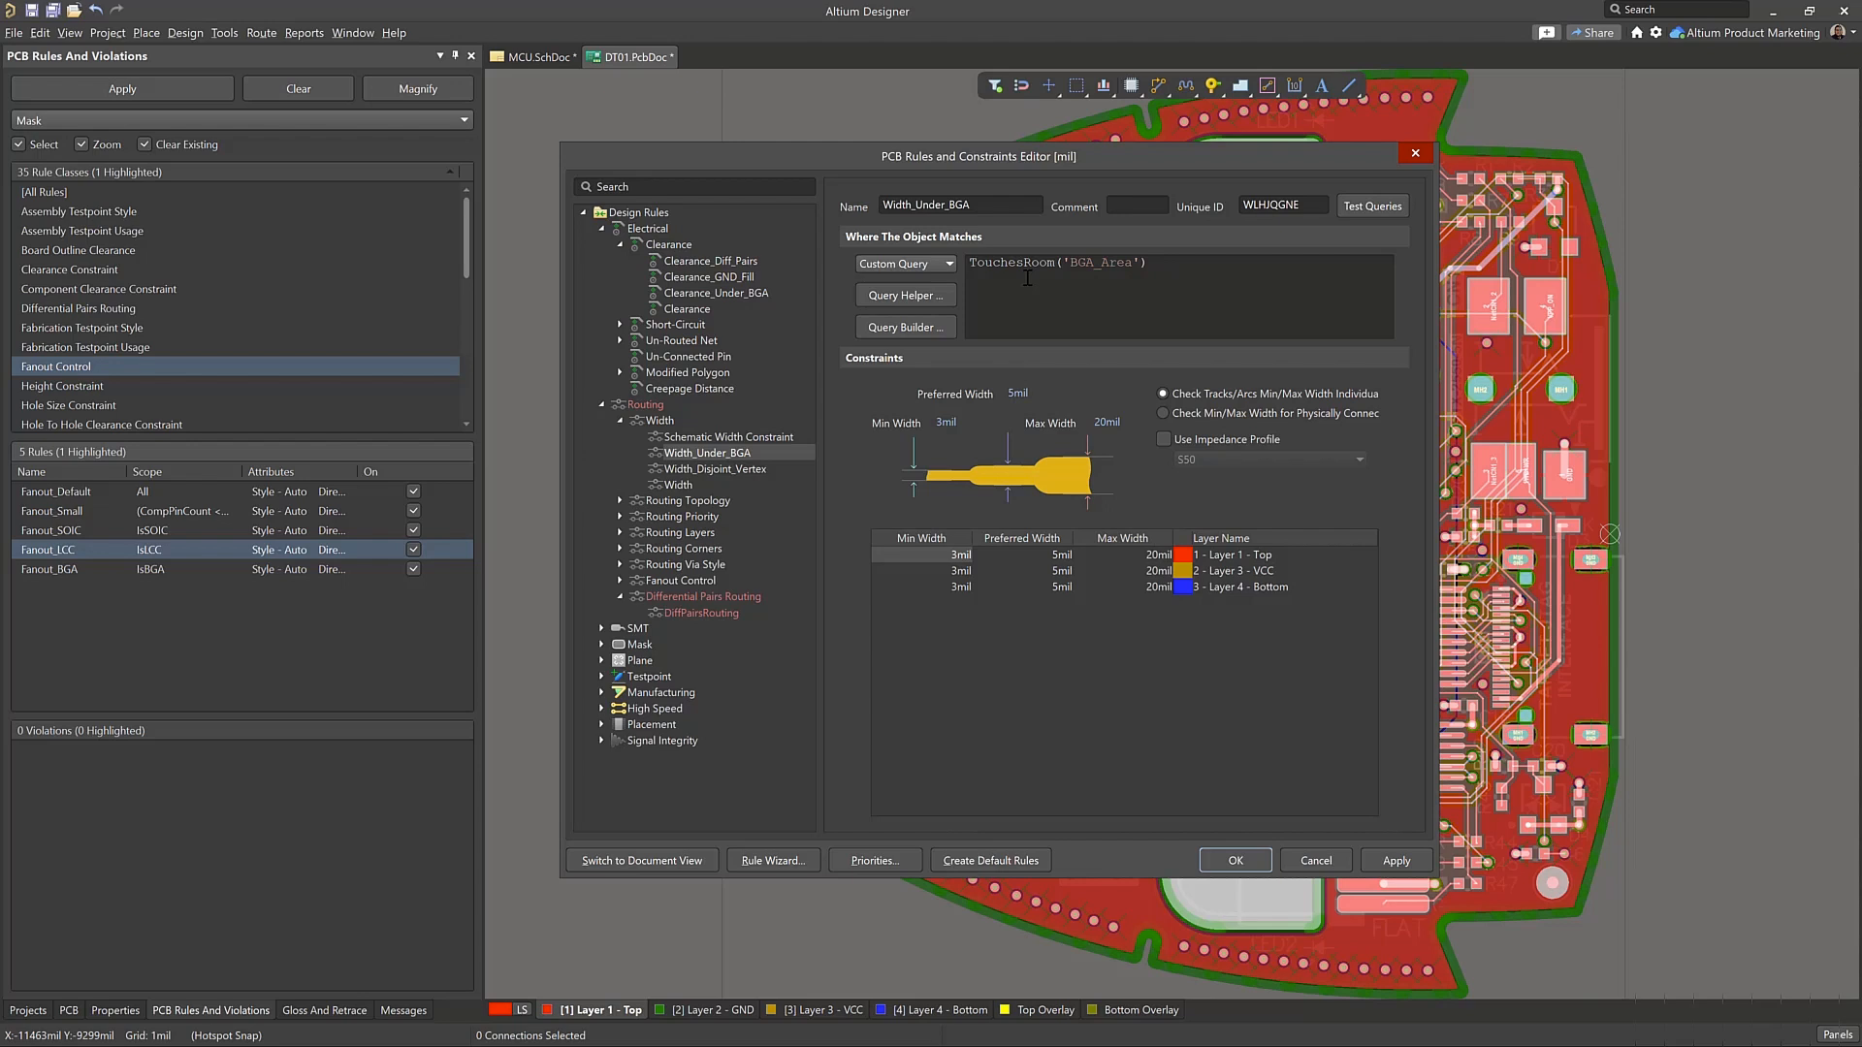
left_click_drag(1017, 271, 967, 279)
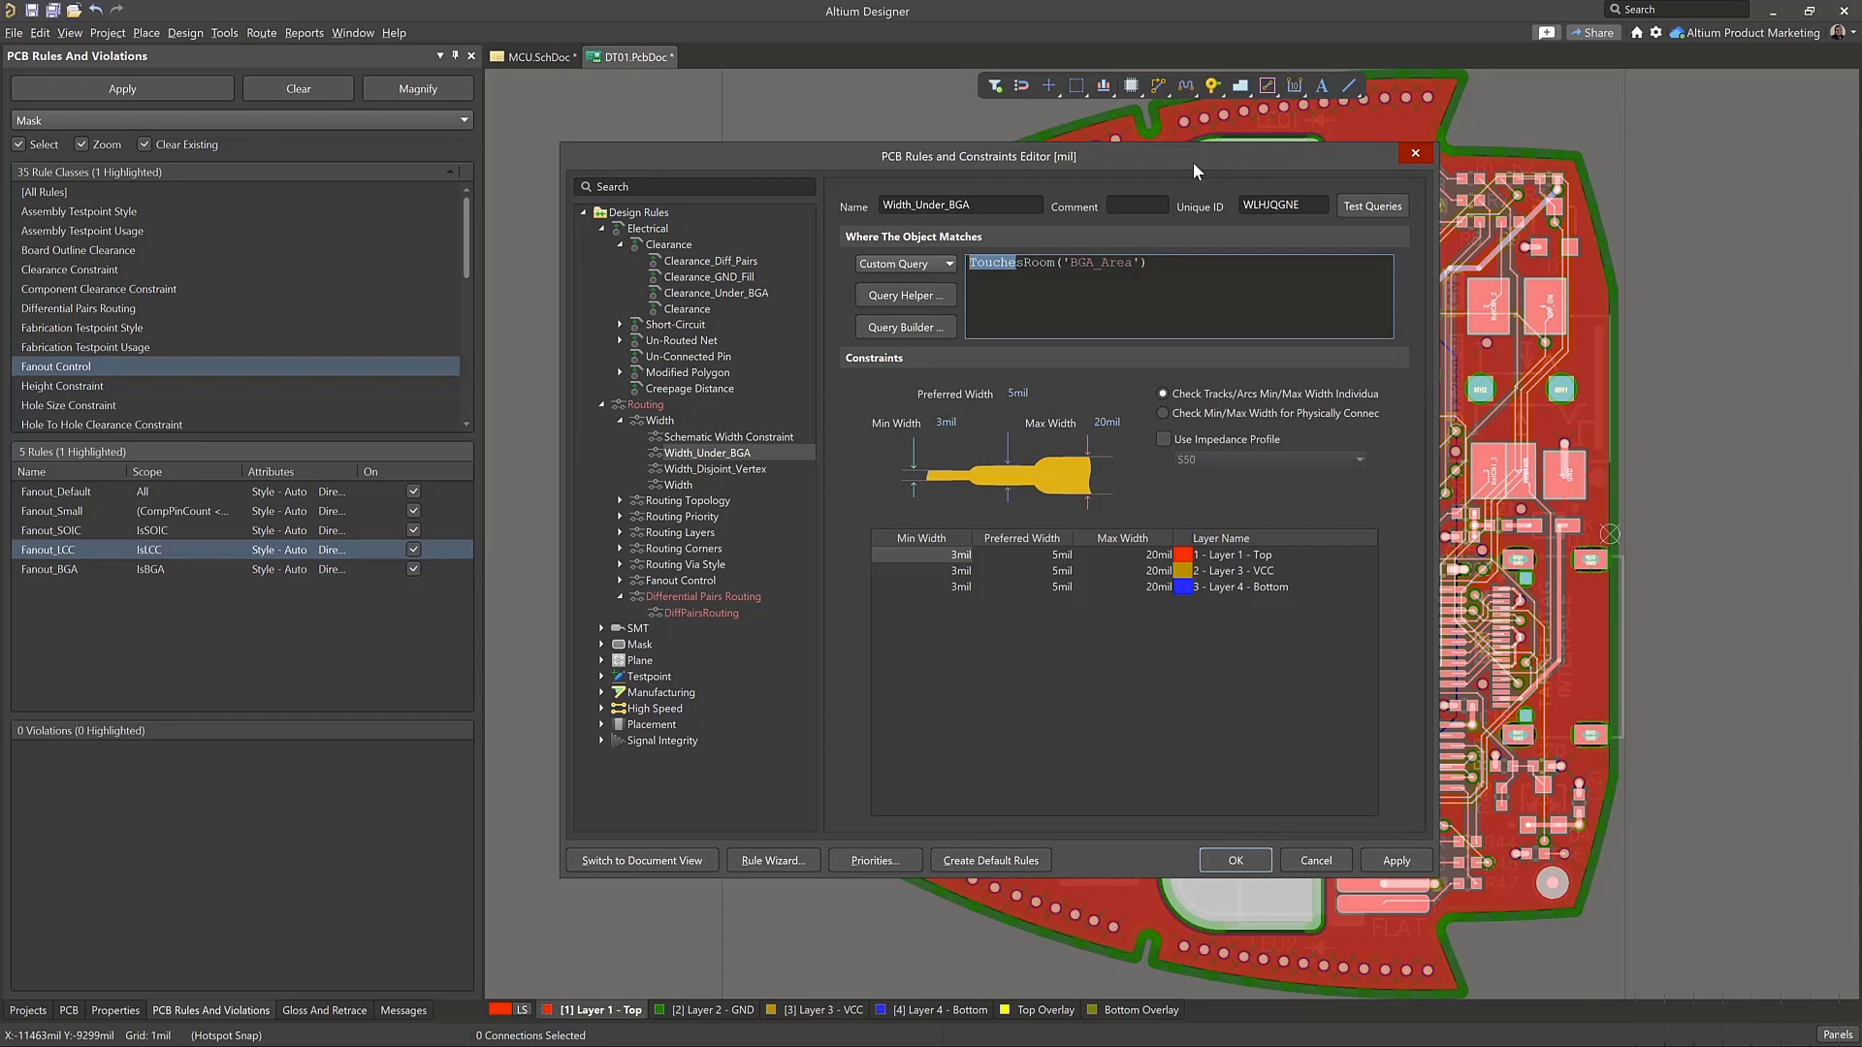
Test the Width_Under_BGA rule's TouchesRoom query and highlight its expression result on the board in Dim mode
left_click_drag(1193, 161, 696, 135)
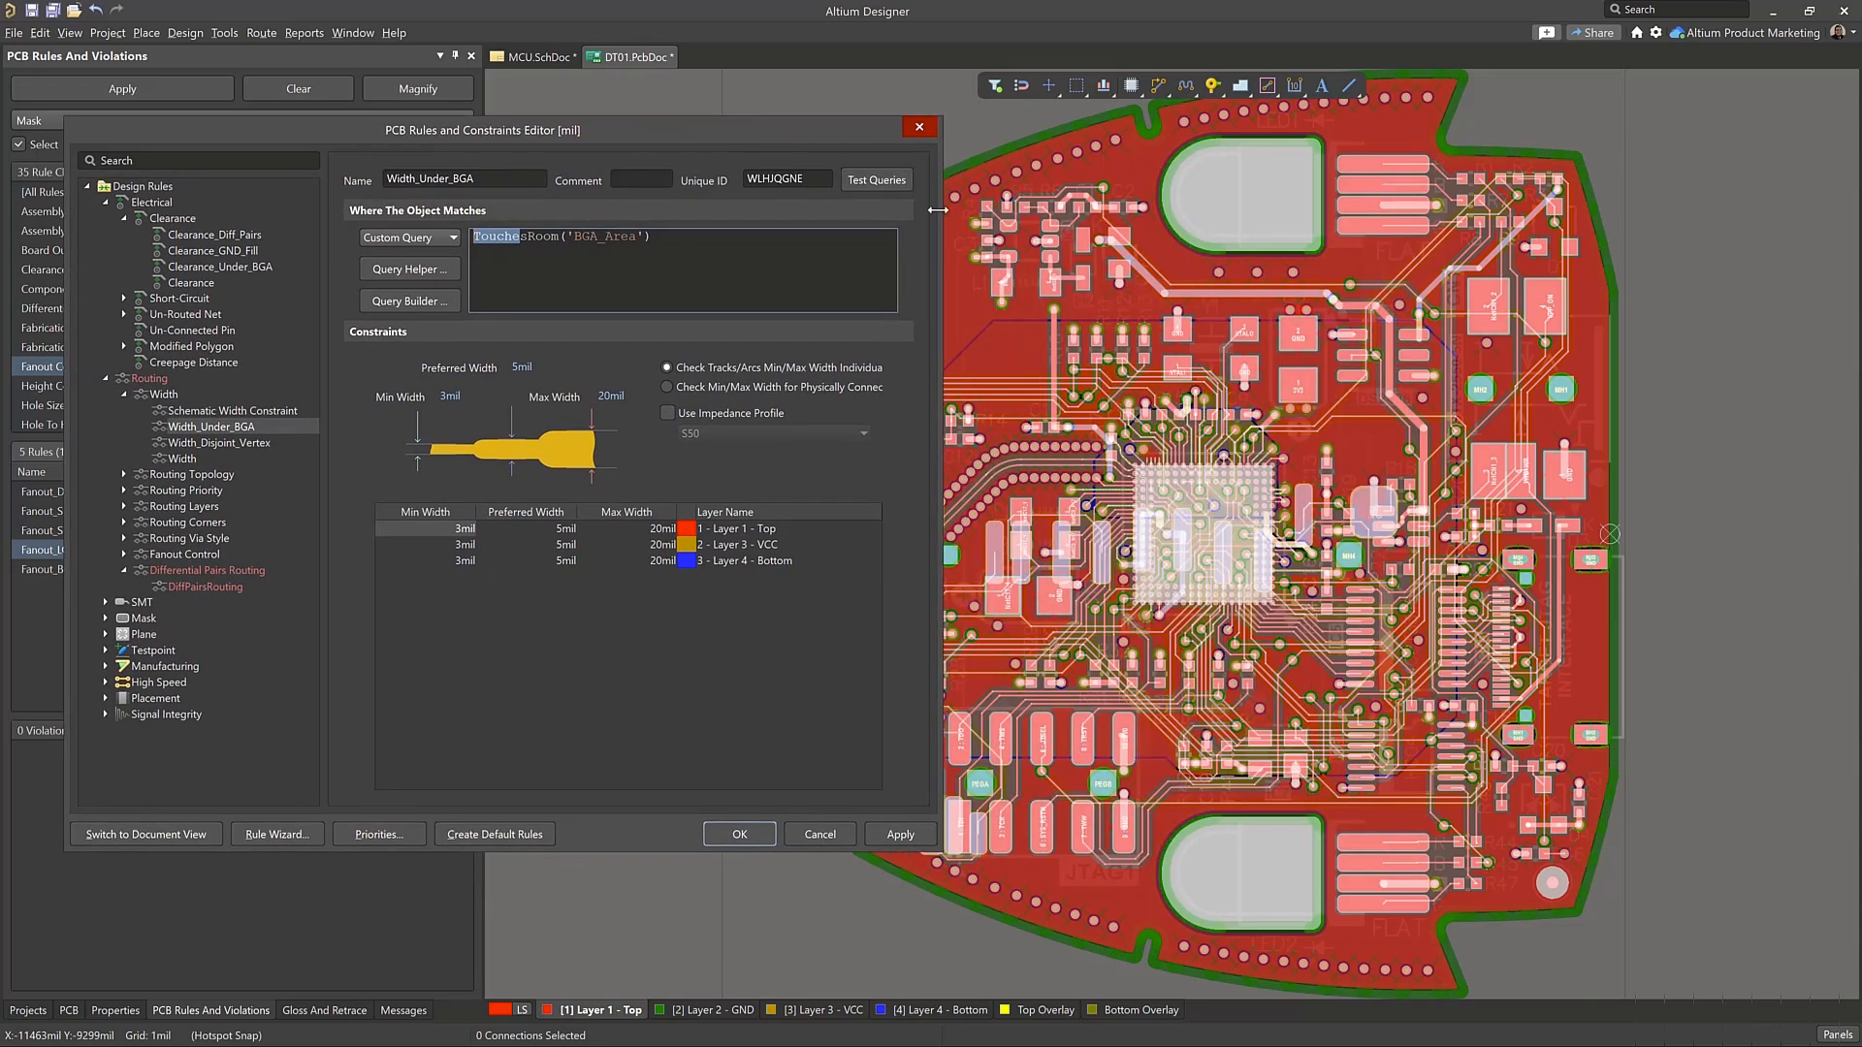
left_click(877, 180)
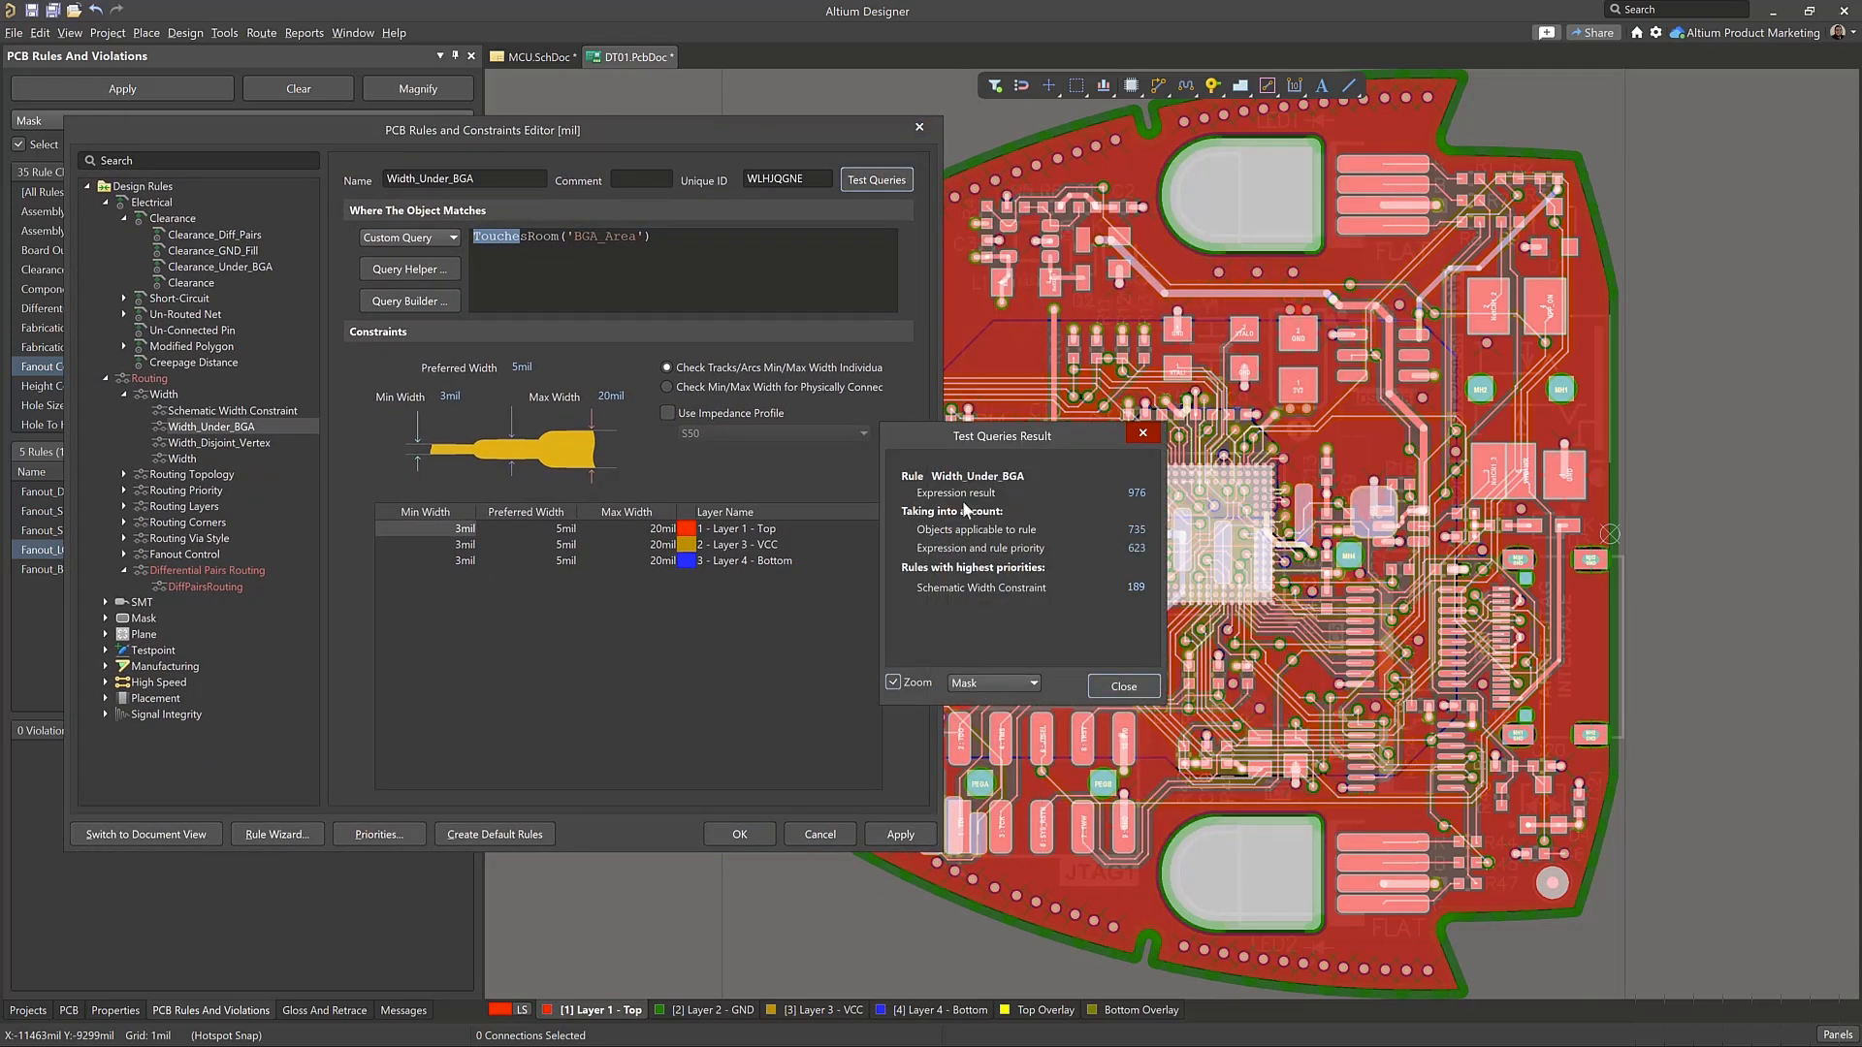
left_click(991, 681)
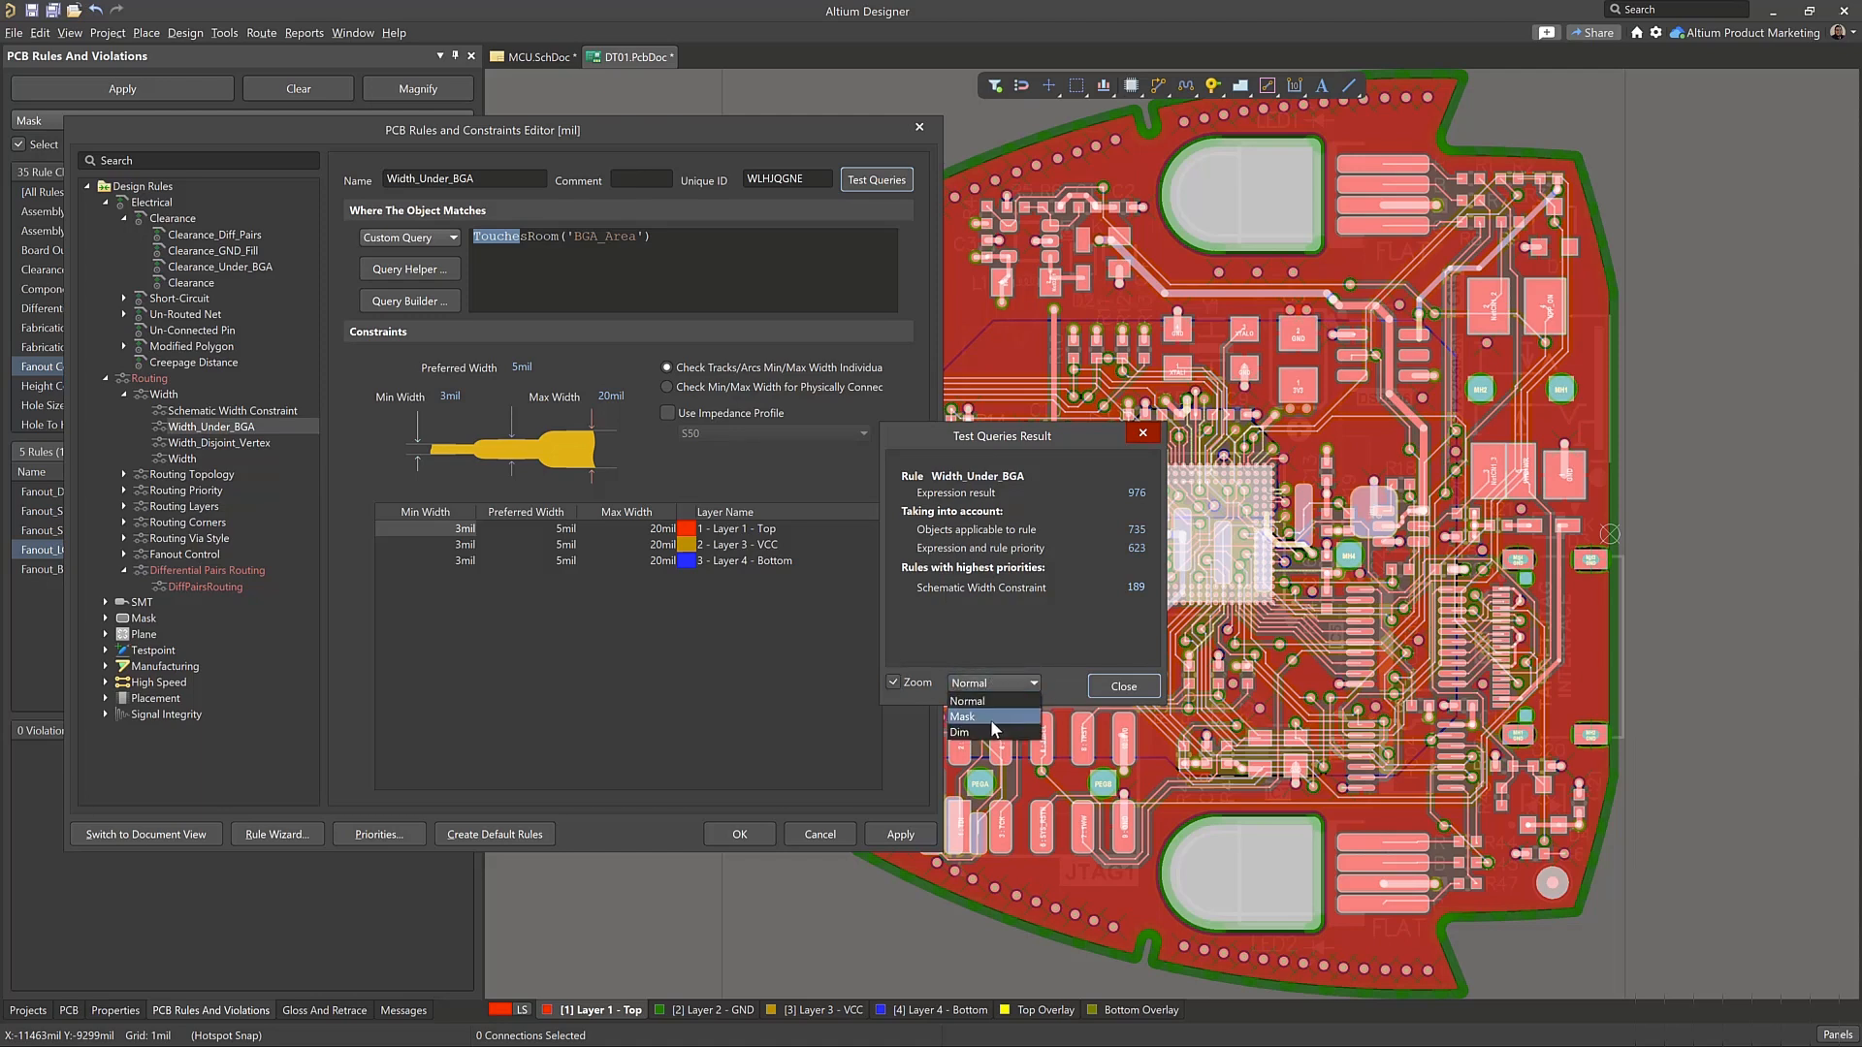
left_click(991, 737)
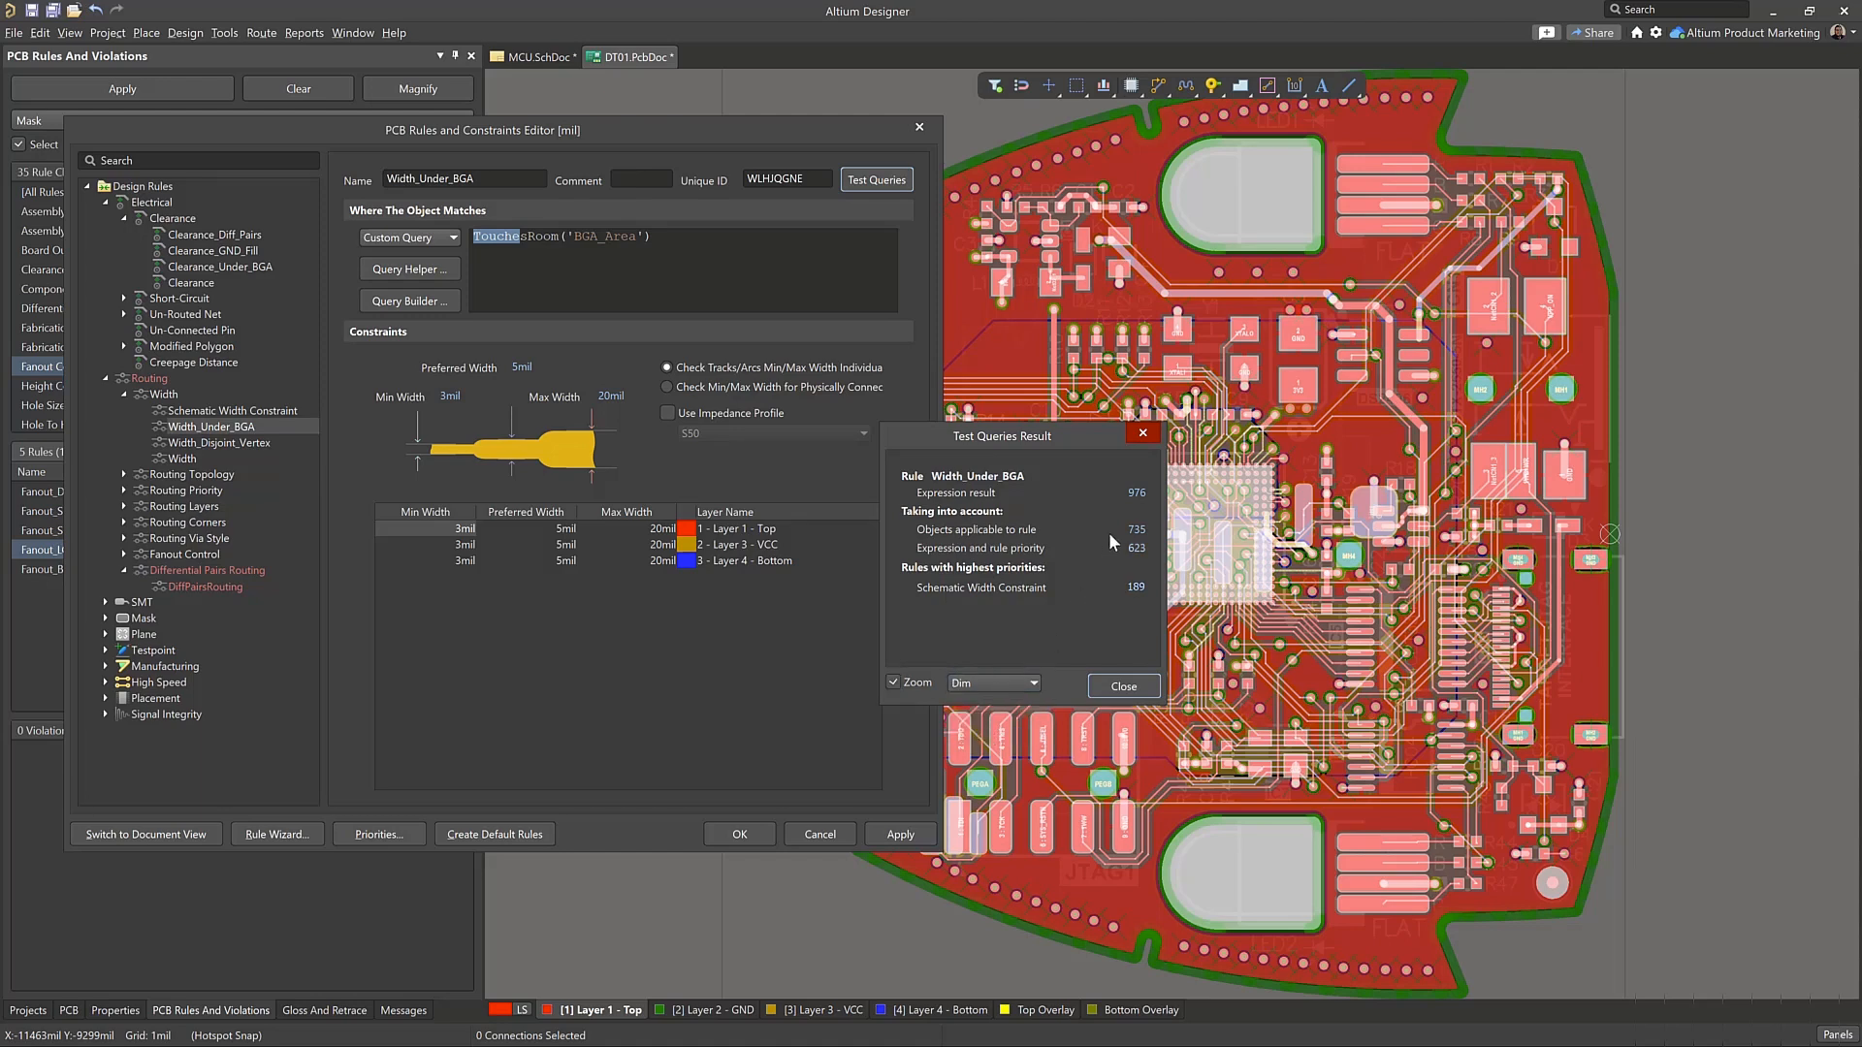
left_click(1074, 492)
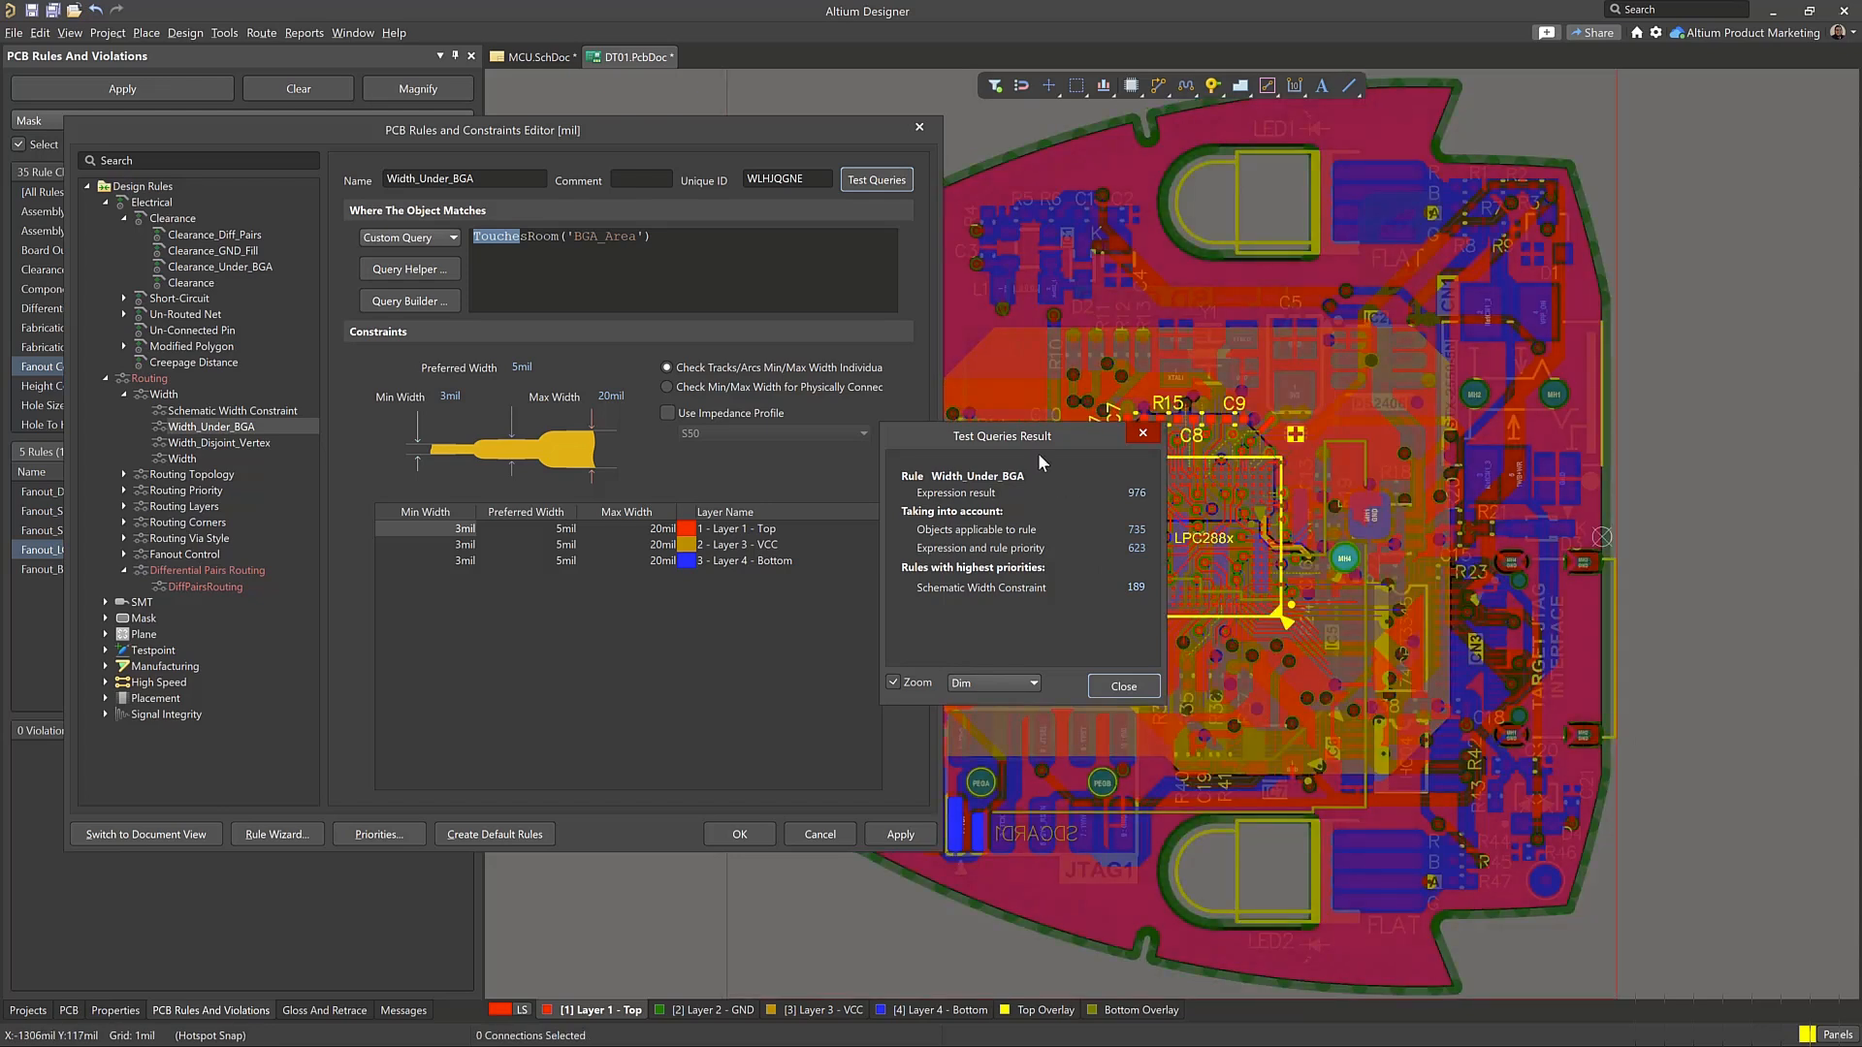
left_click_drag(1030, 437, 853, 408)
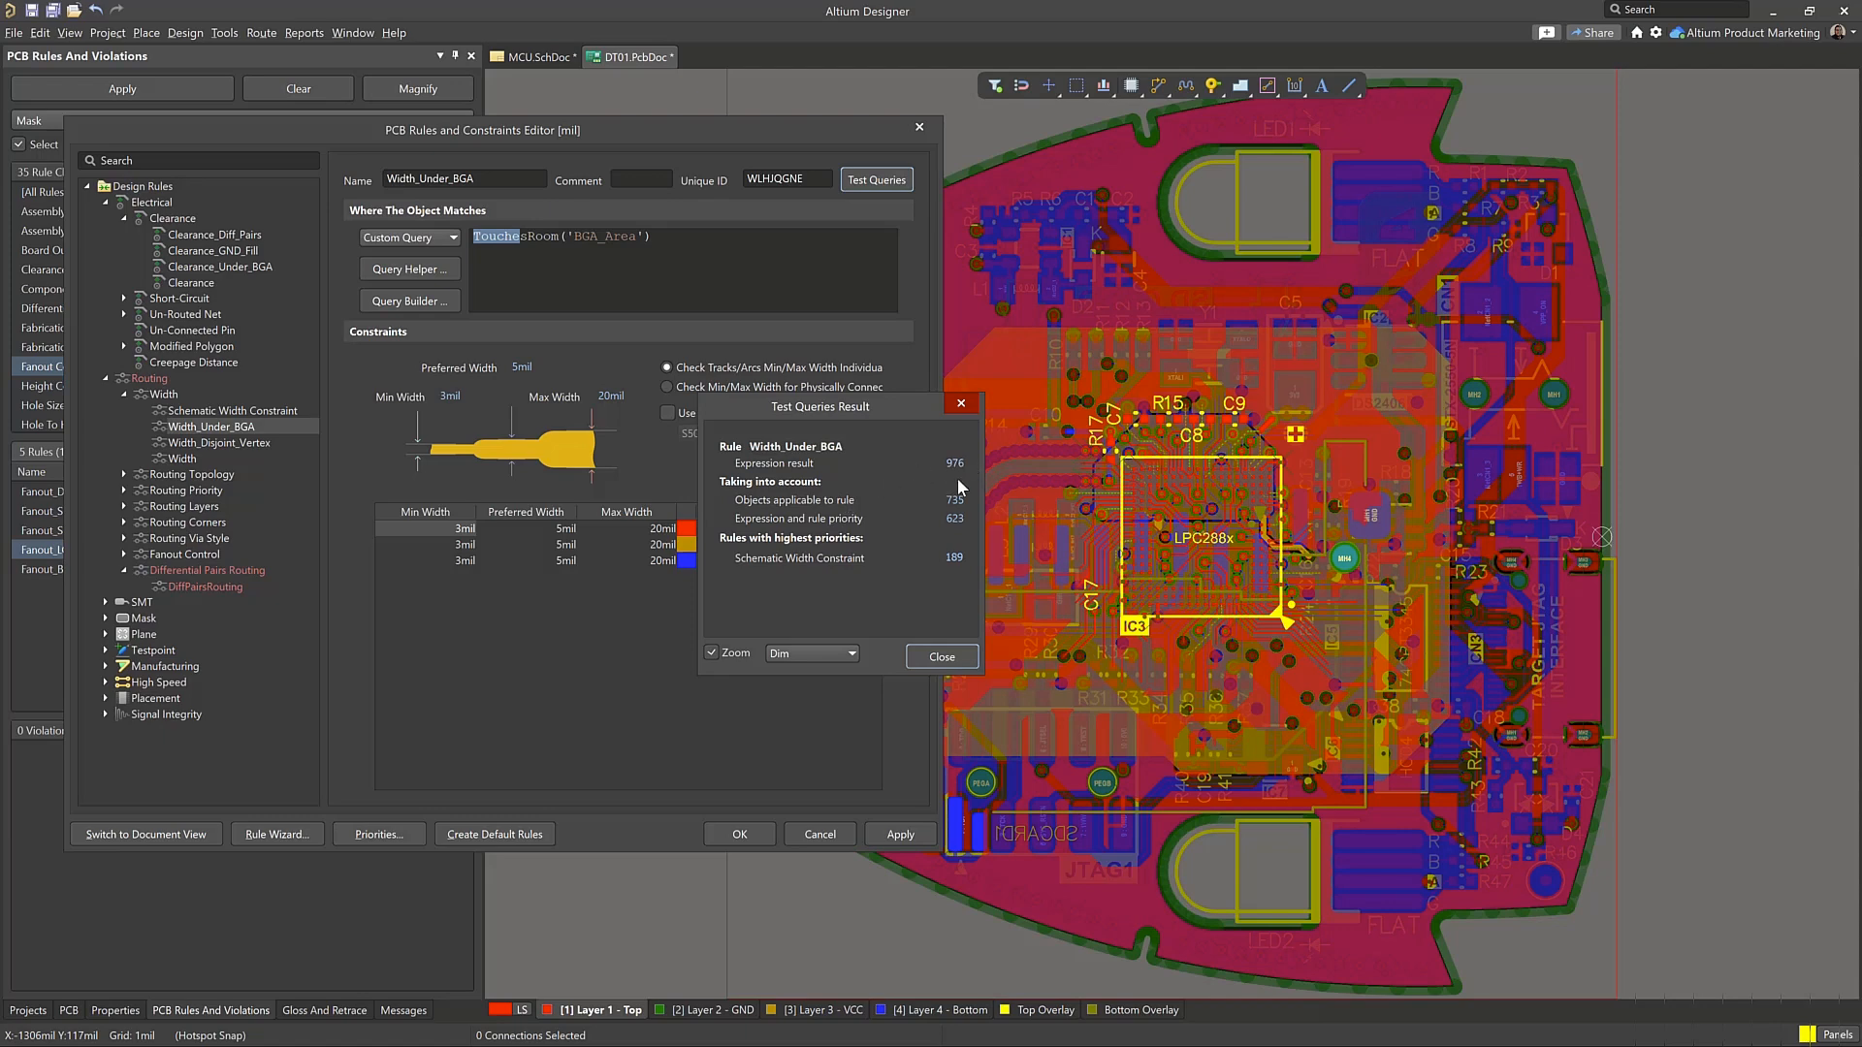
left_click(942, 657)
Change the Width_Under_BGA query to WithinRoom('BGA_Area') and test it, highlighting its expression result on the board
left_click(530, 239)
left_click_drag(530, 239, 412, 243)
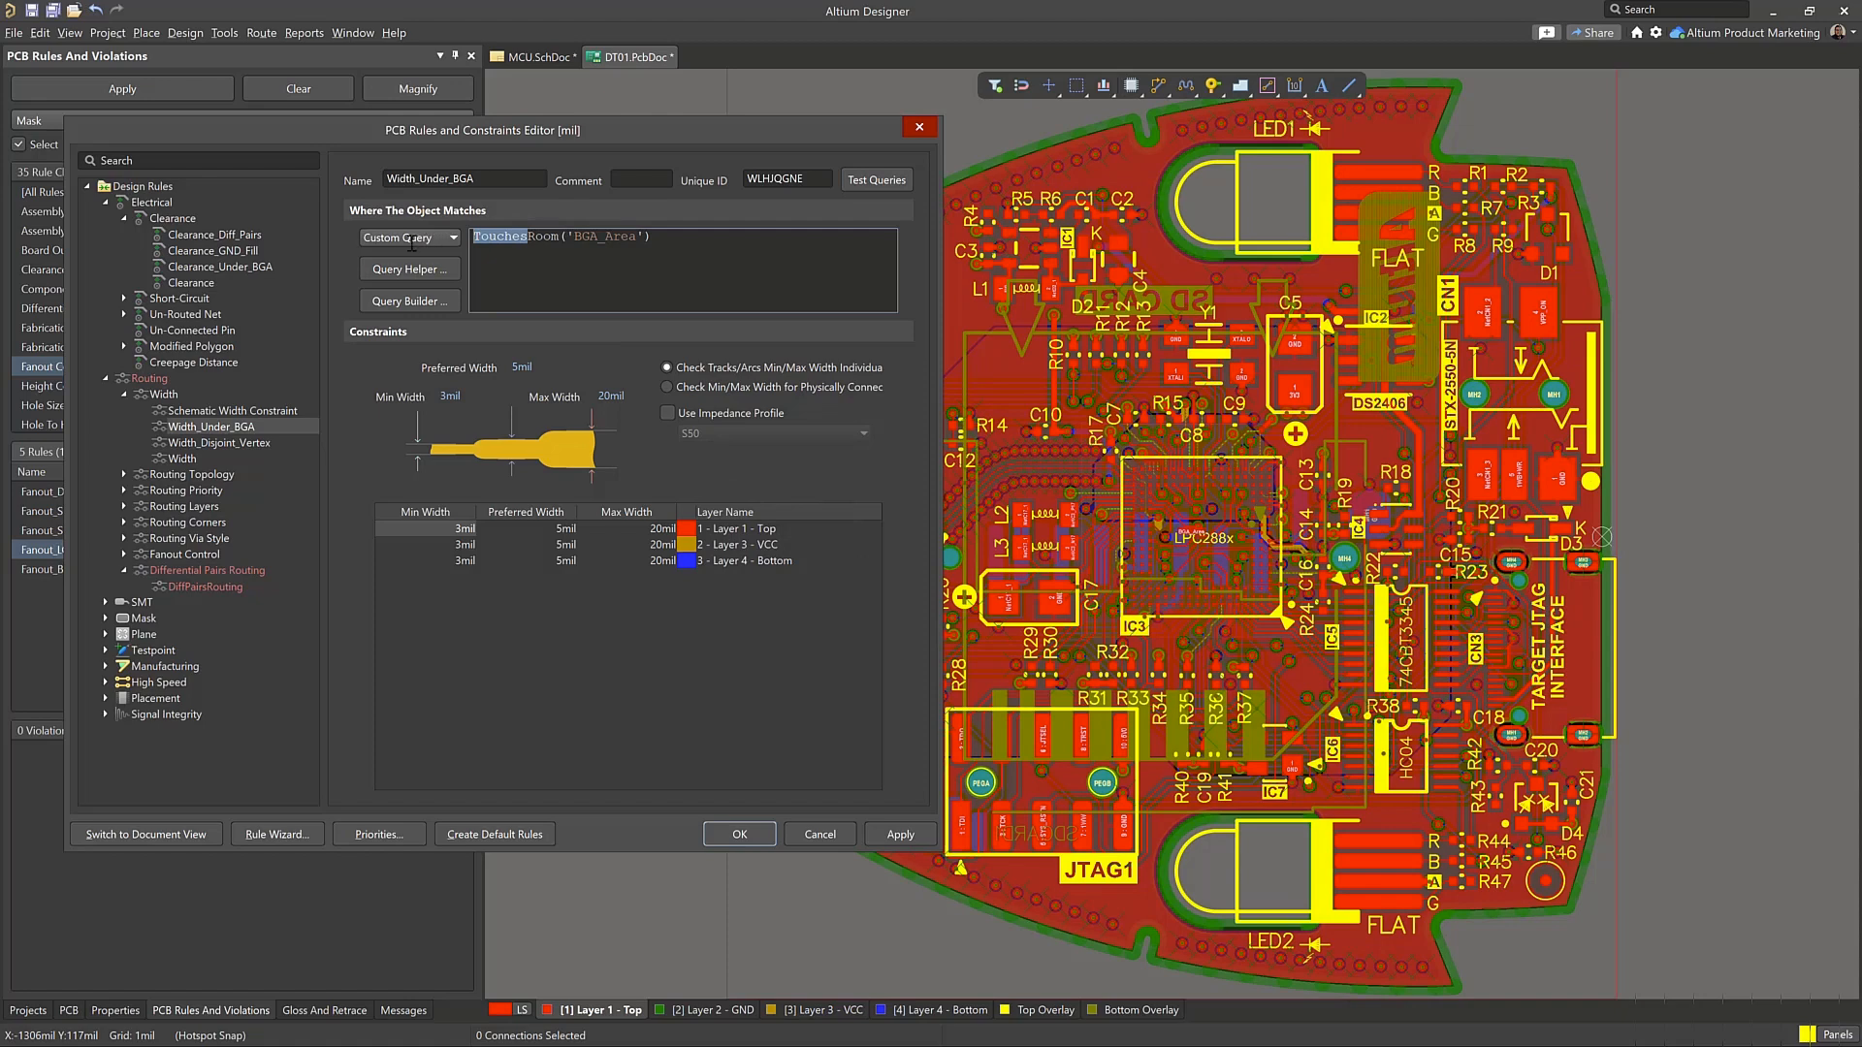
type("Within")
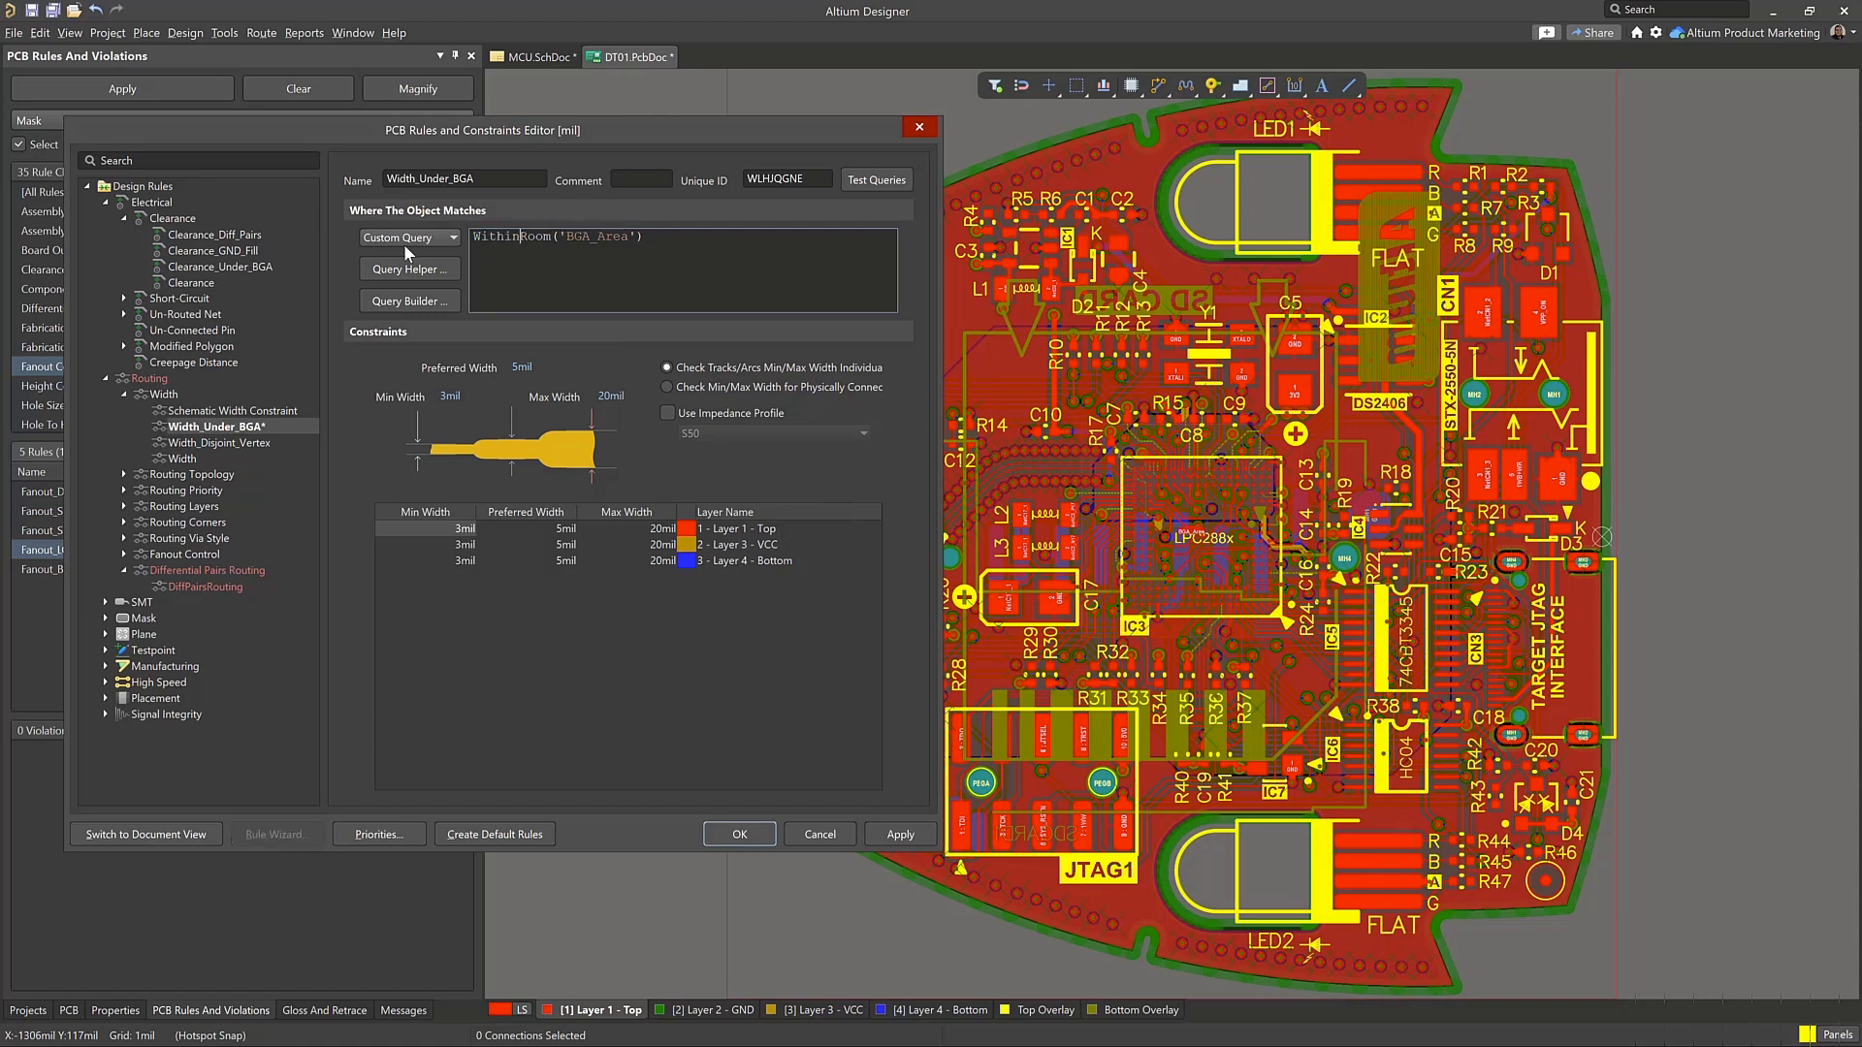
left_click(883, 181)
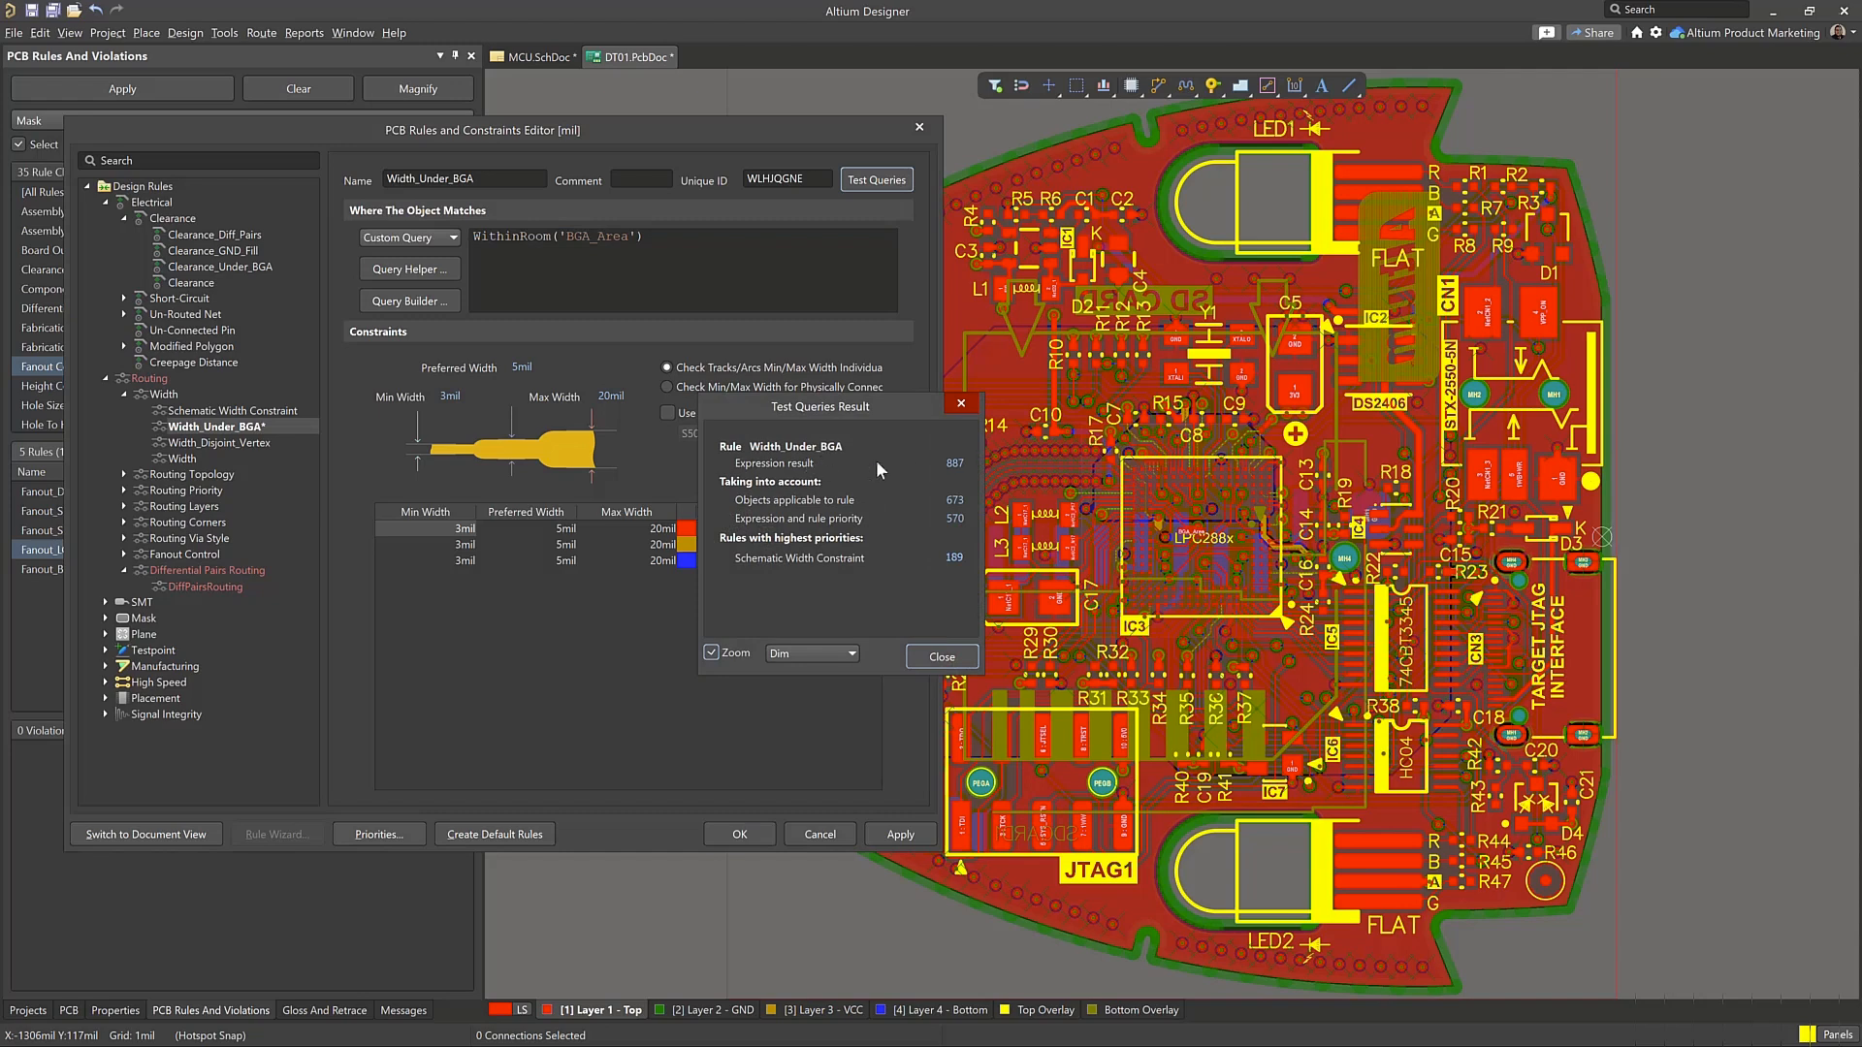
left_click(954, 463)
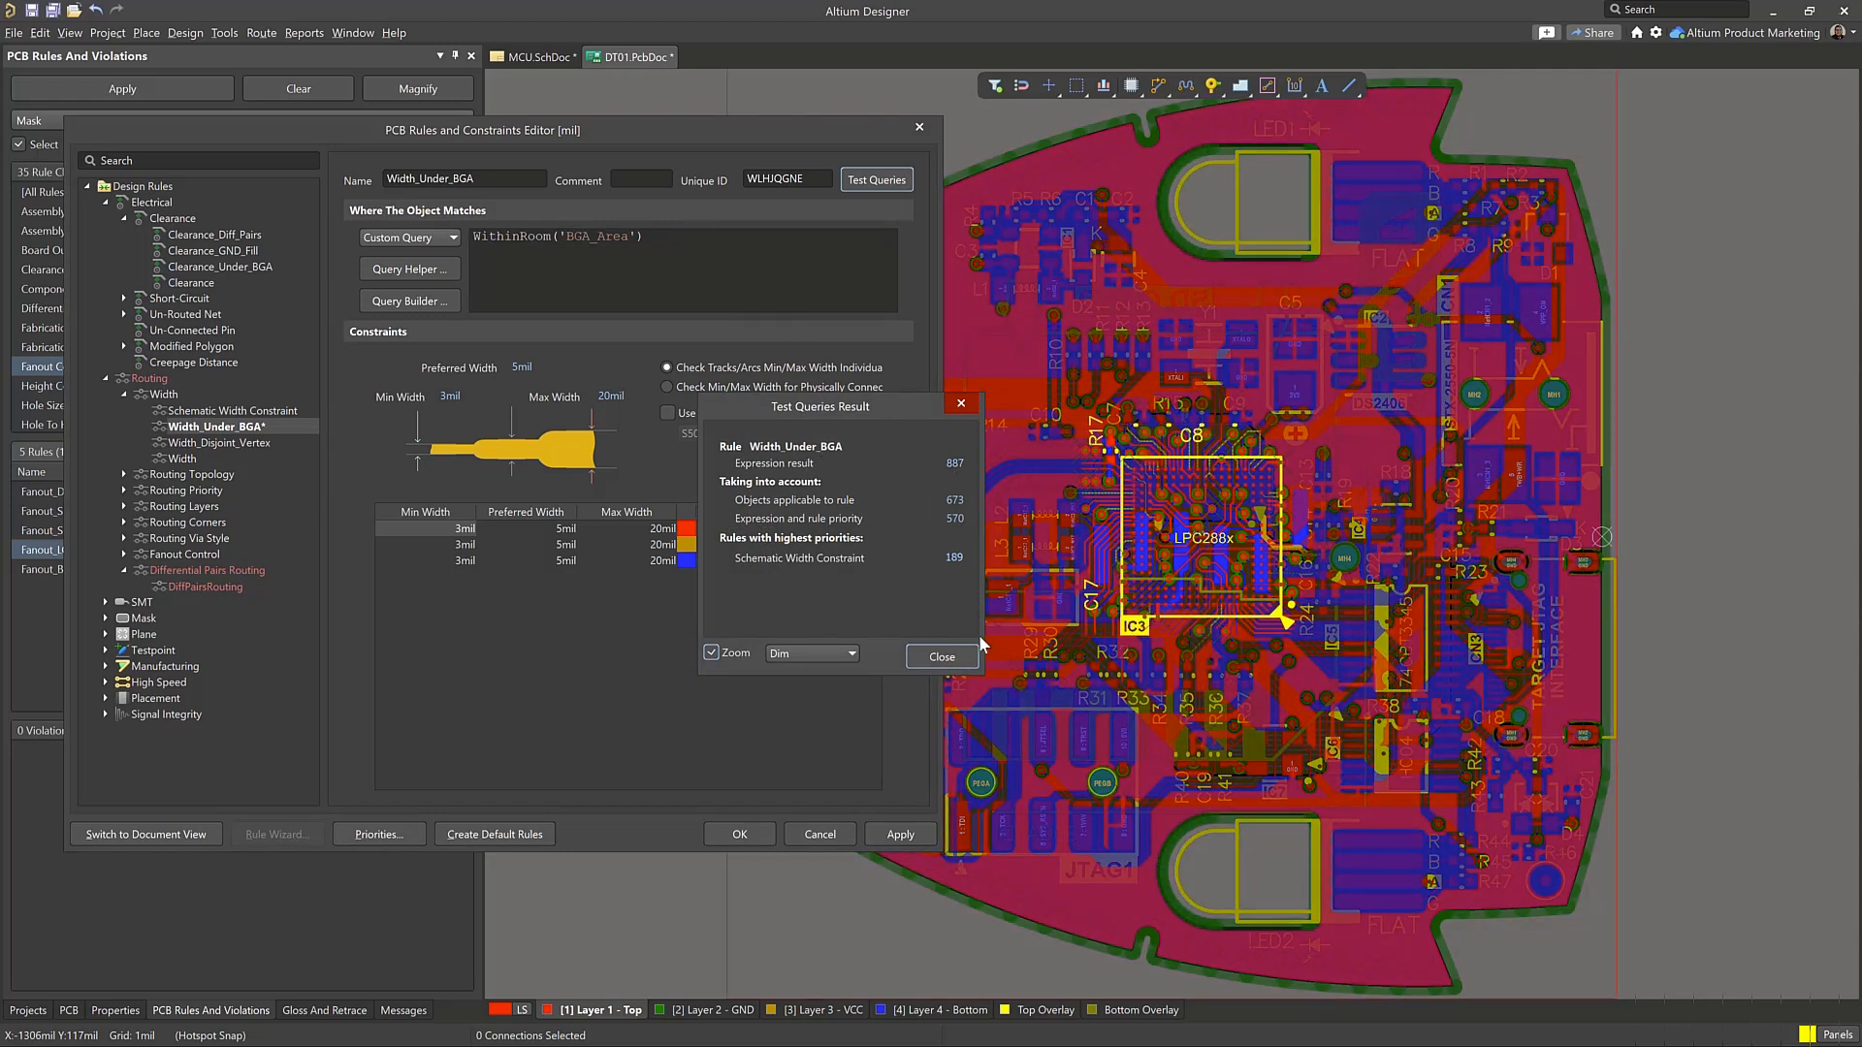
left_click(941, 655)
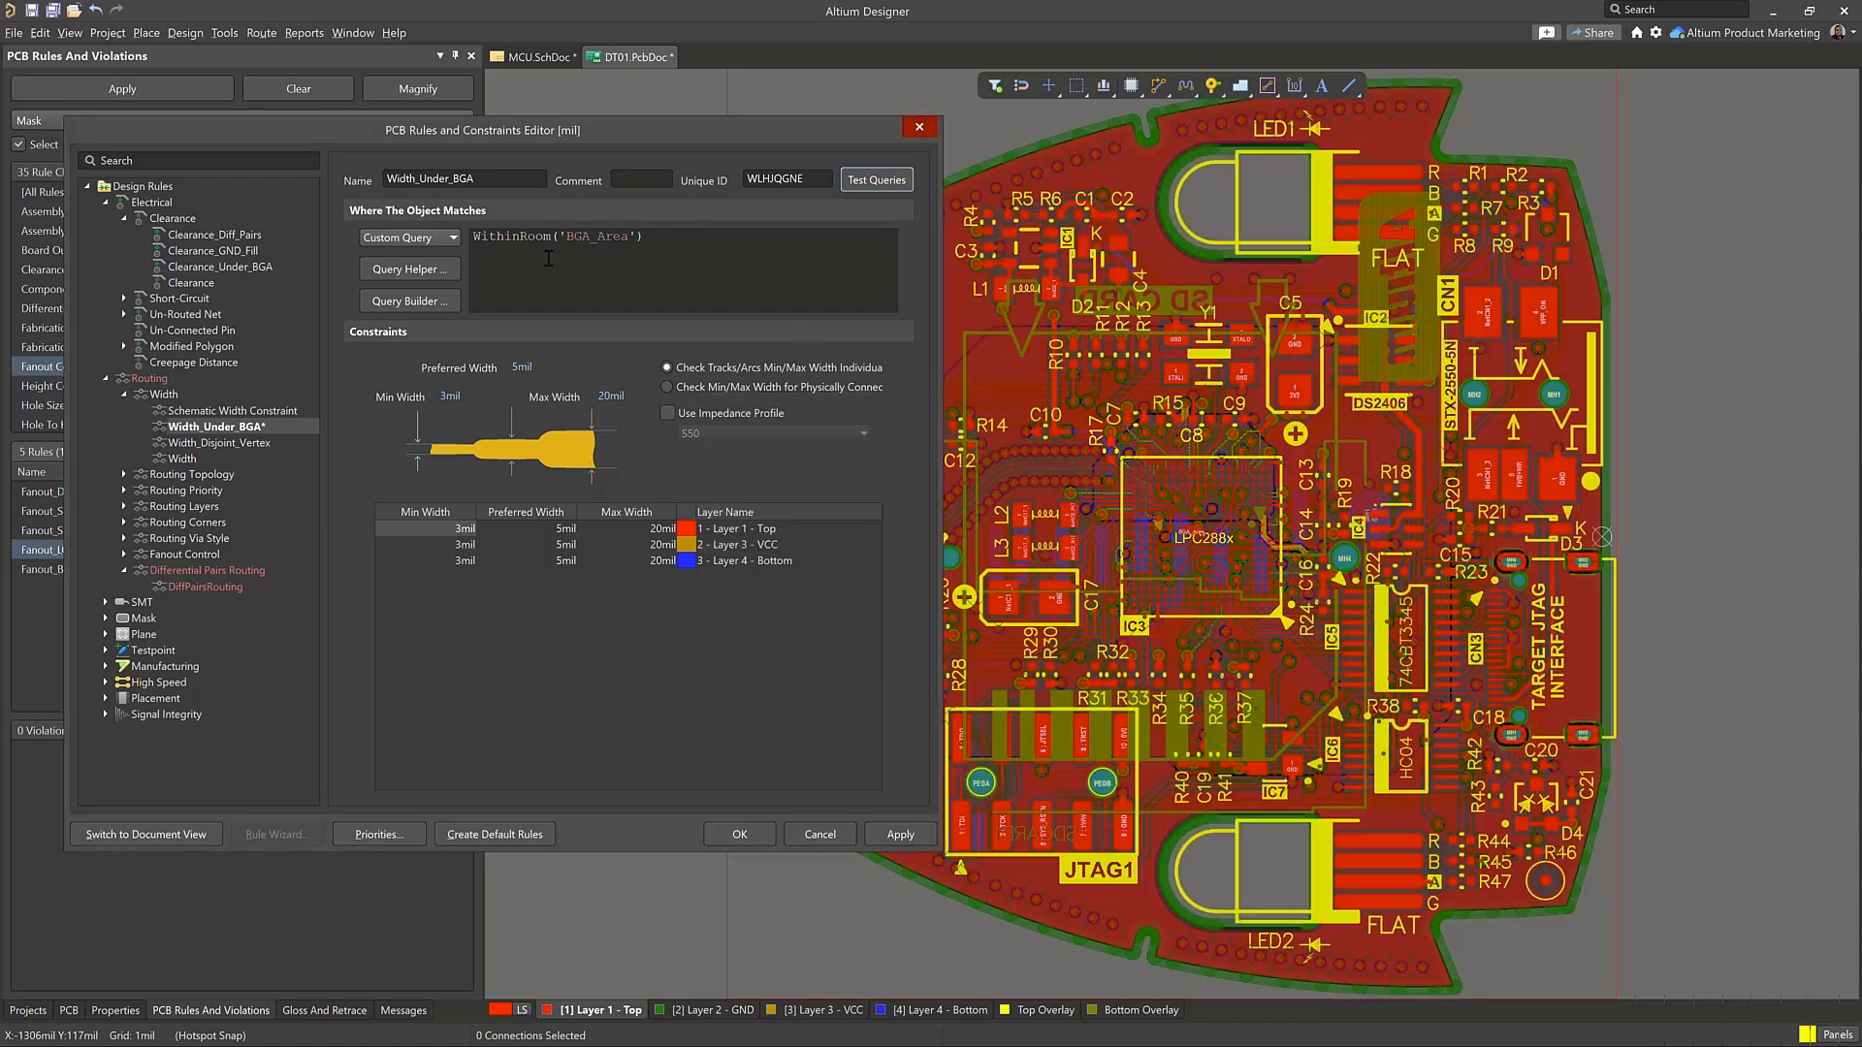
Restore the Width_Under_BGA query to TouchesRoom('BGA_Area')
double_click(487, 242)
type("Tou")
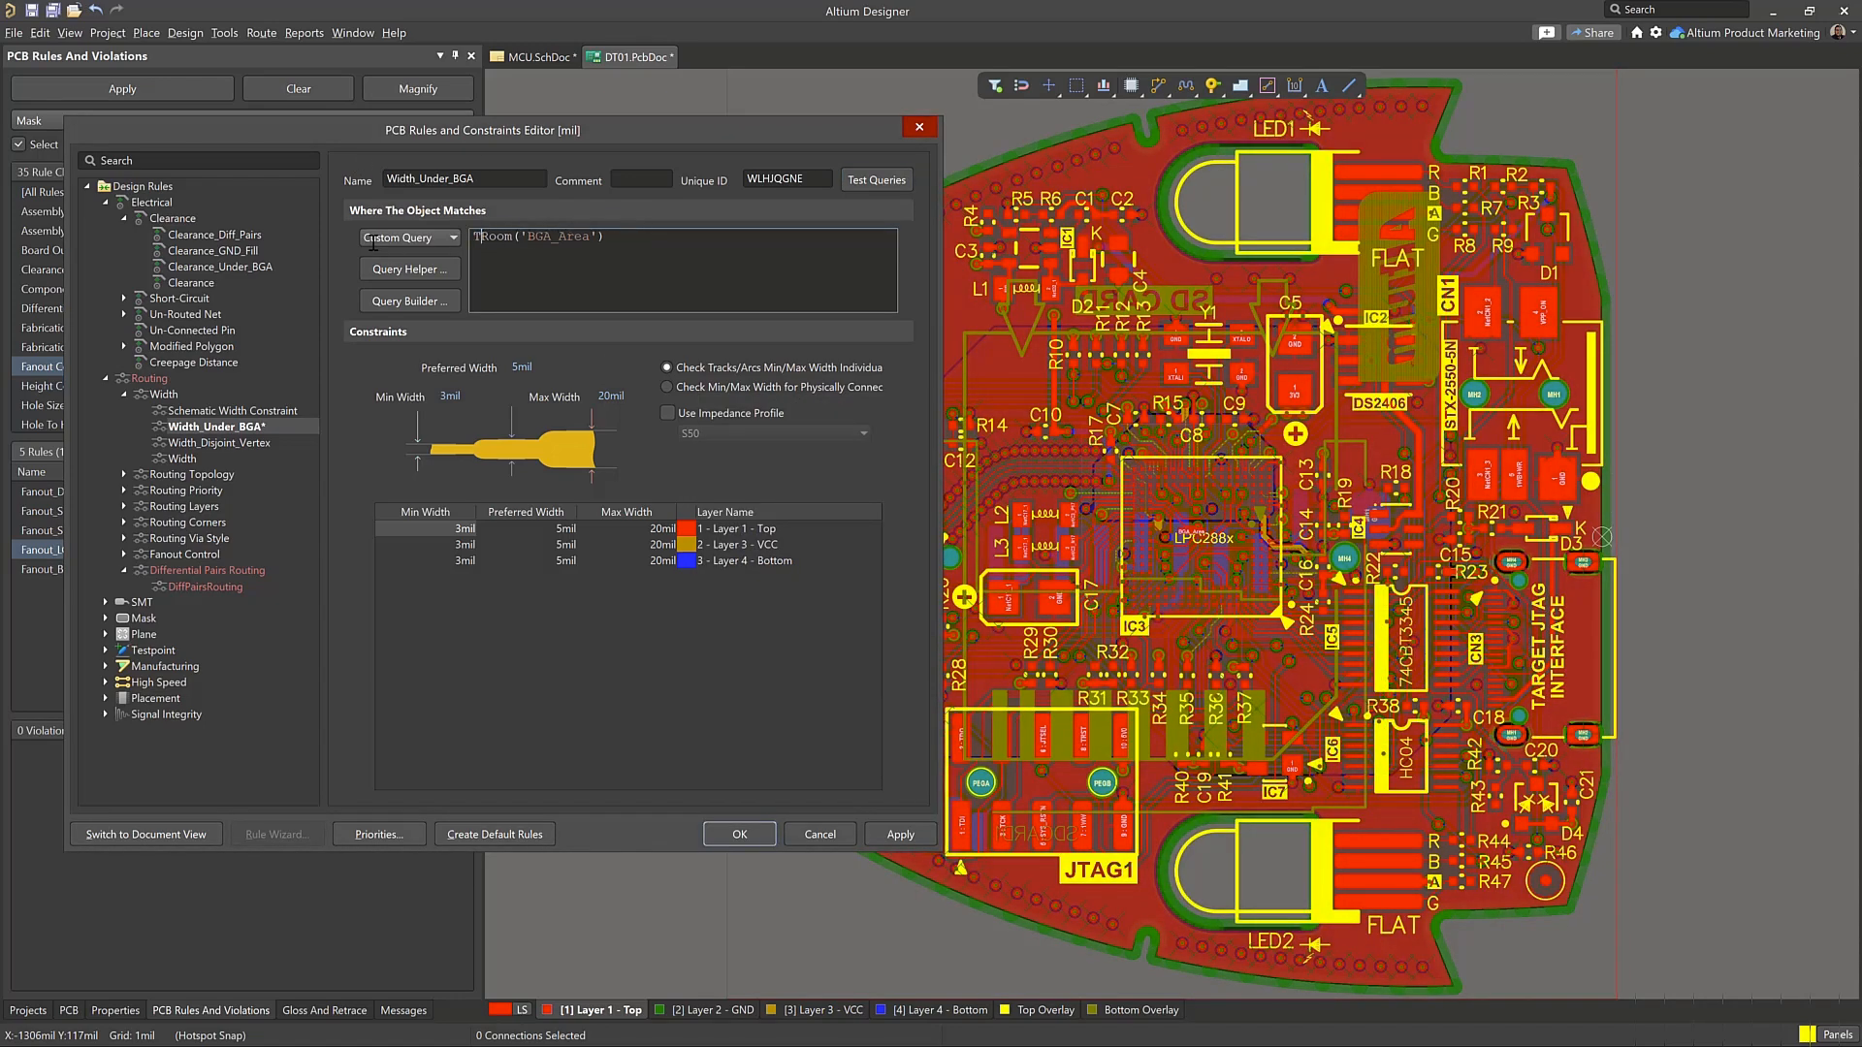
type("ches")
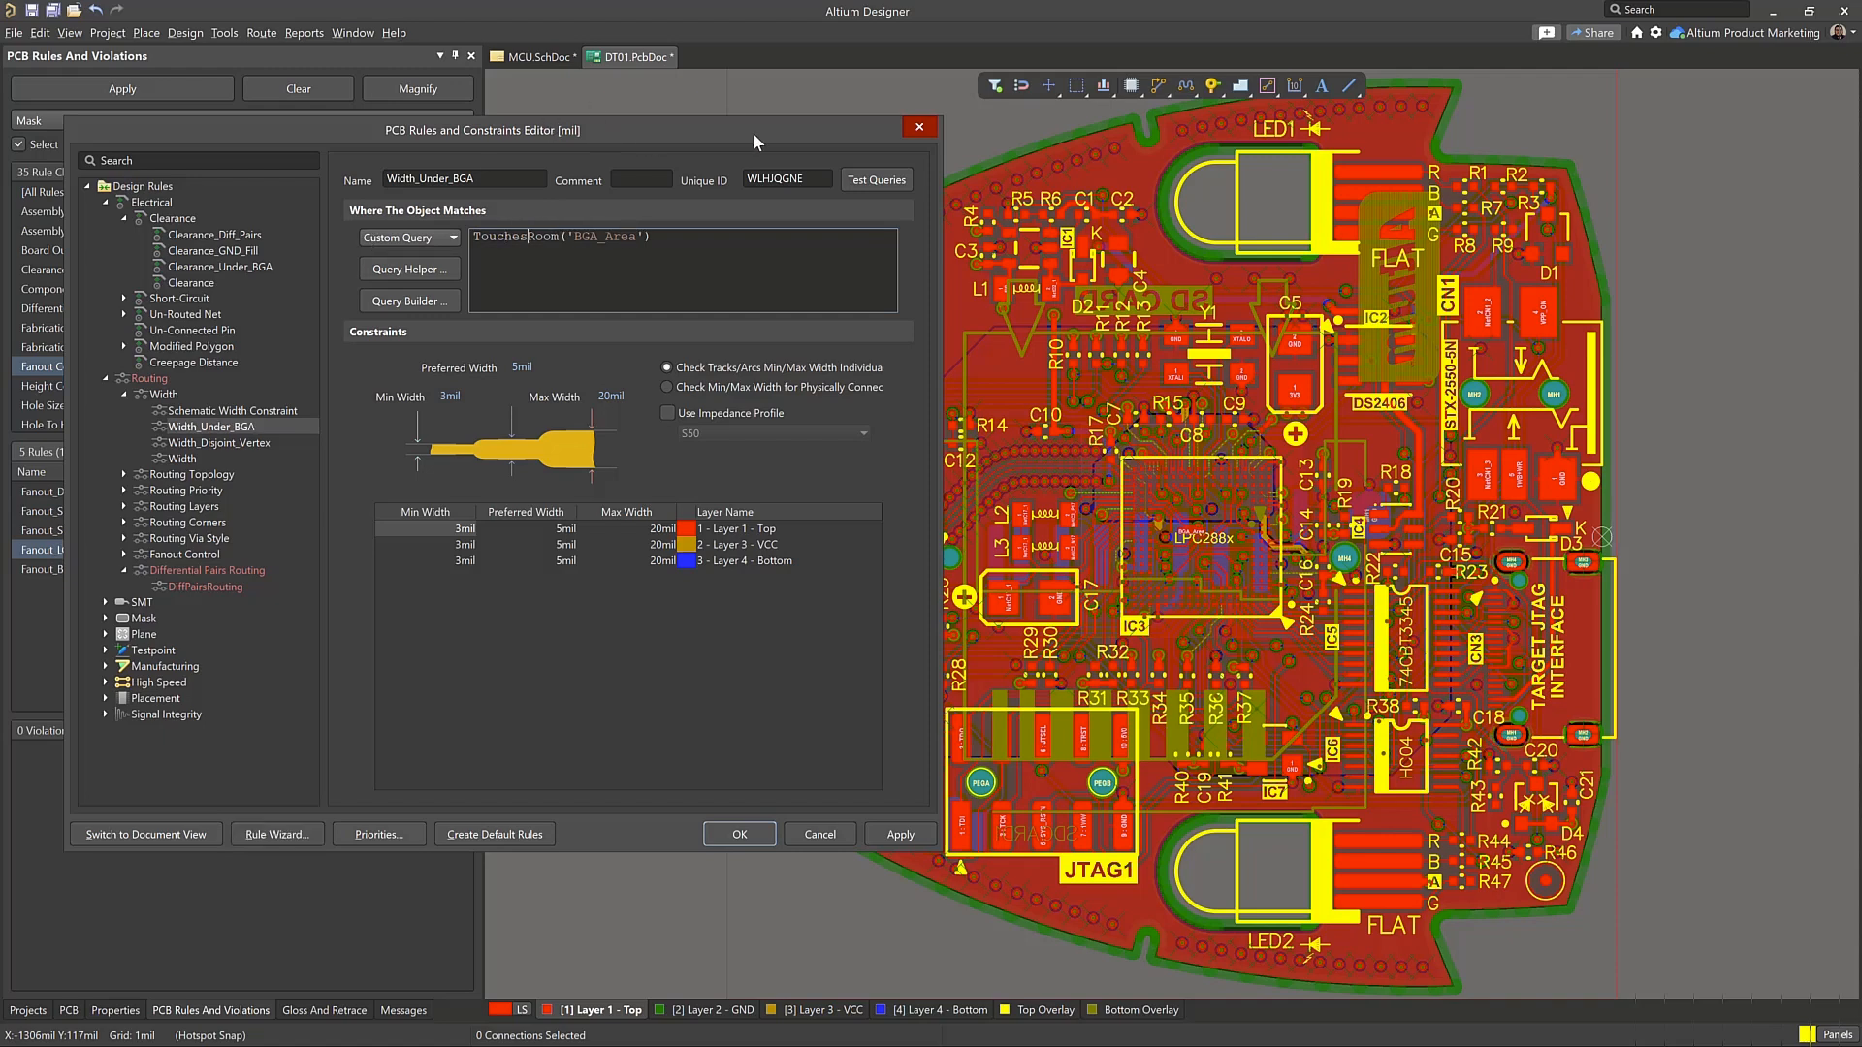
left_click_drag(598, 129, 1084, 127)
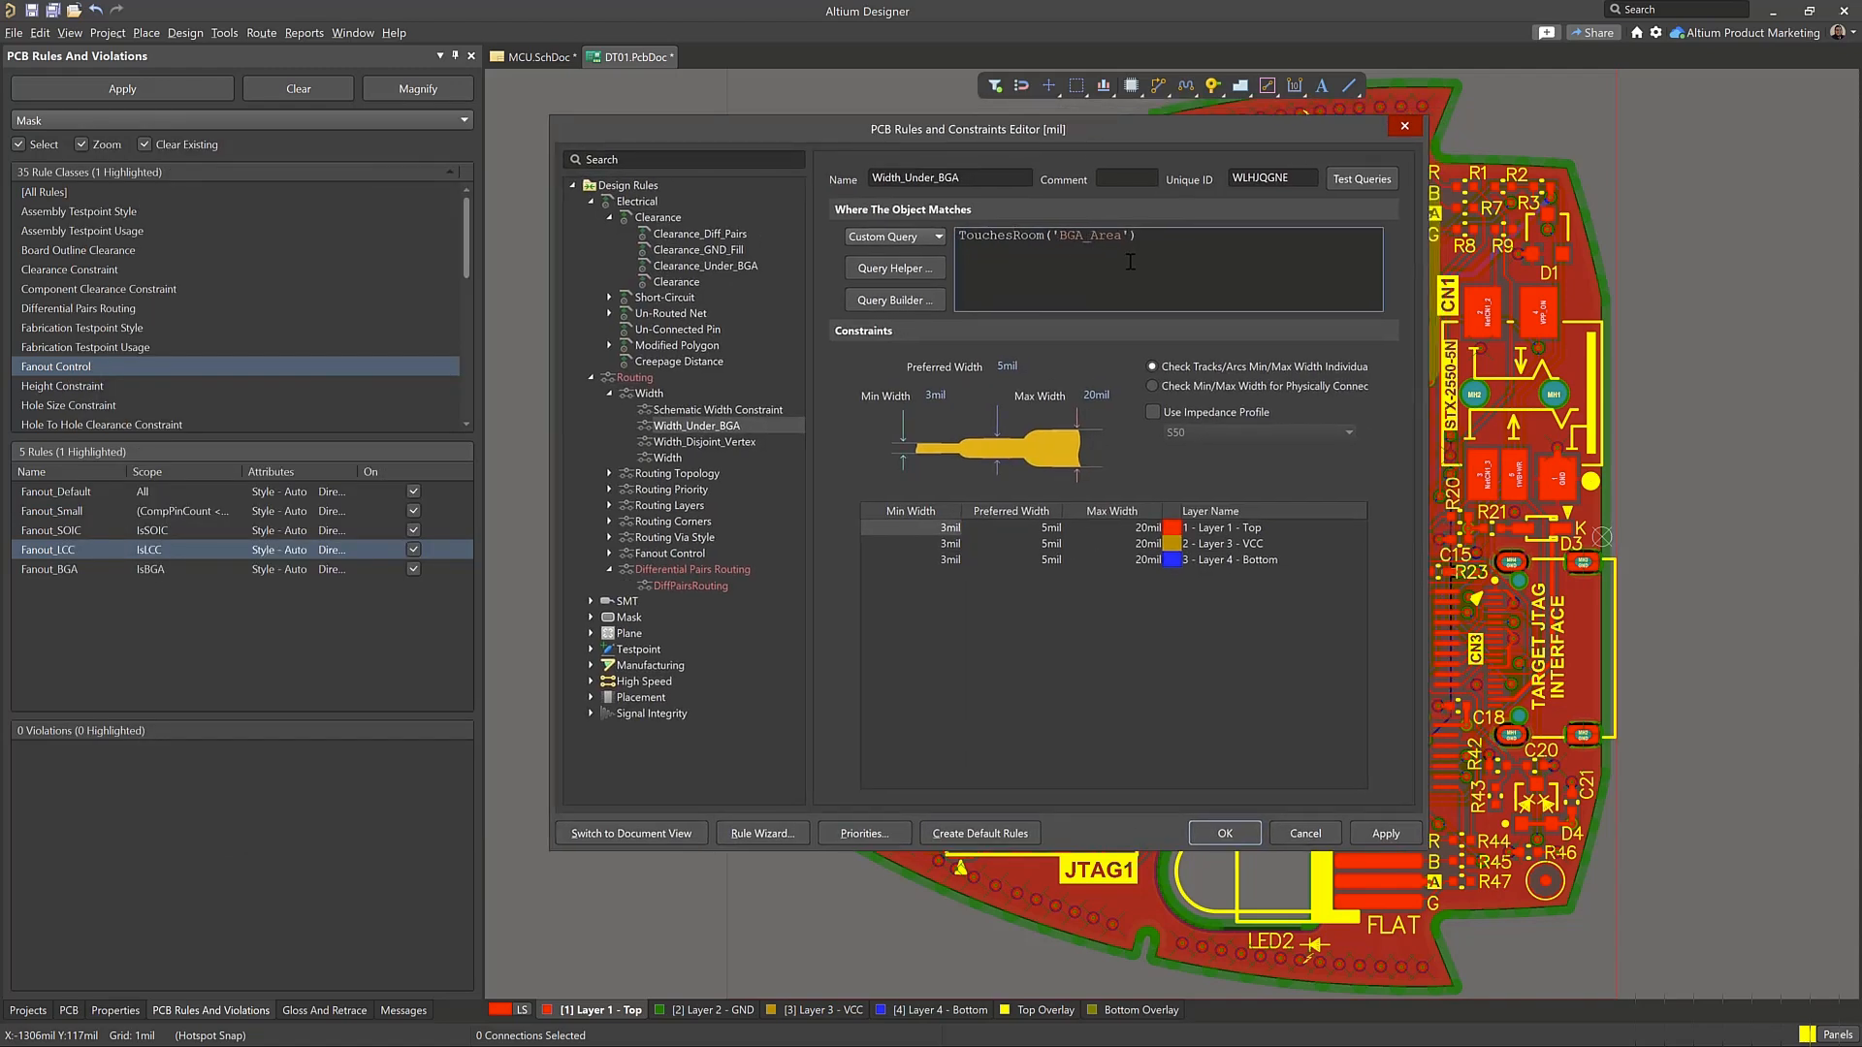
Rename the Schematic Width Constraint rule to 1V8_3V3_Power, try to apply it, and choose to correct the incorrect rule definitions
left_click(754, 407)
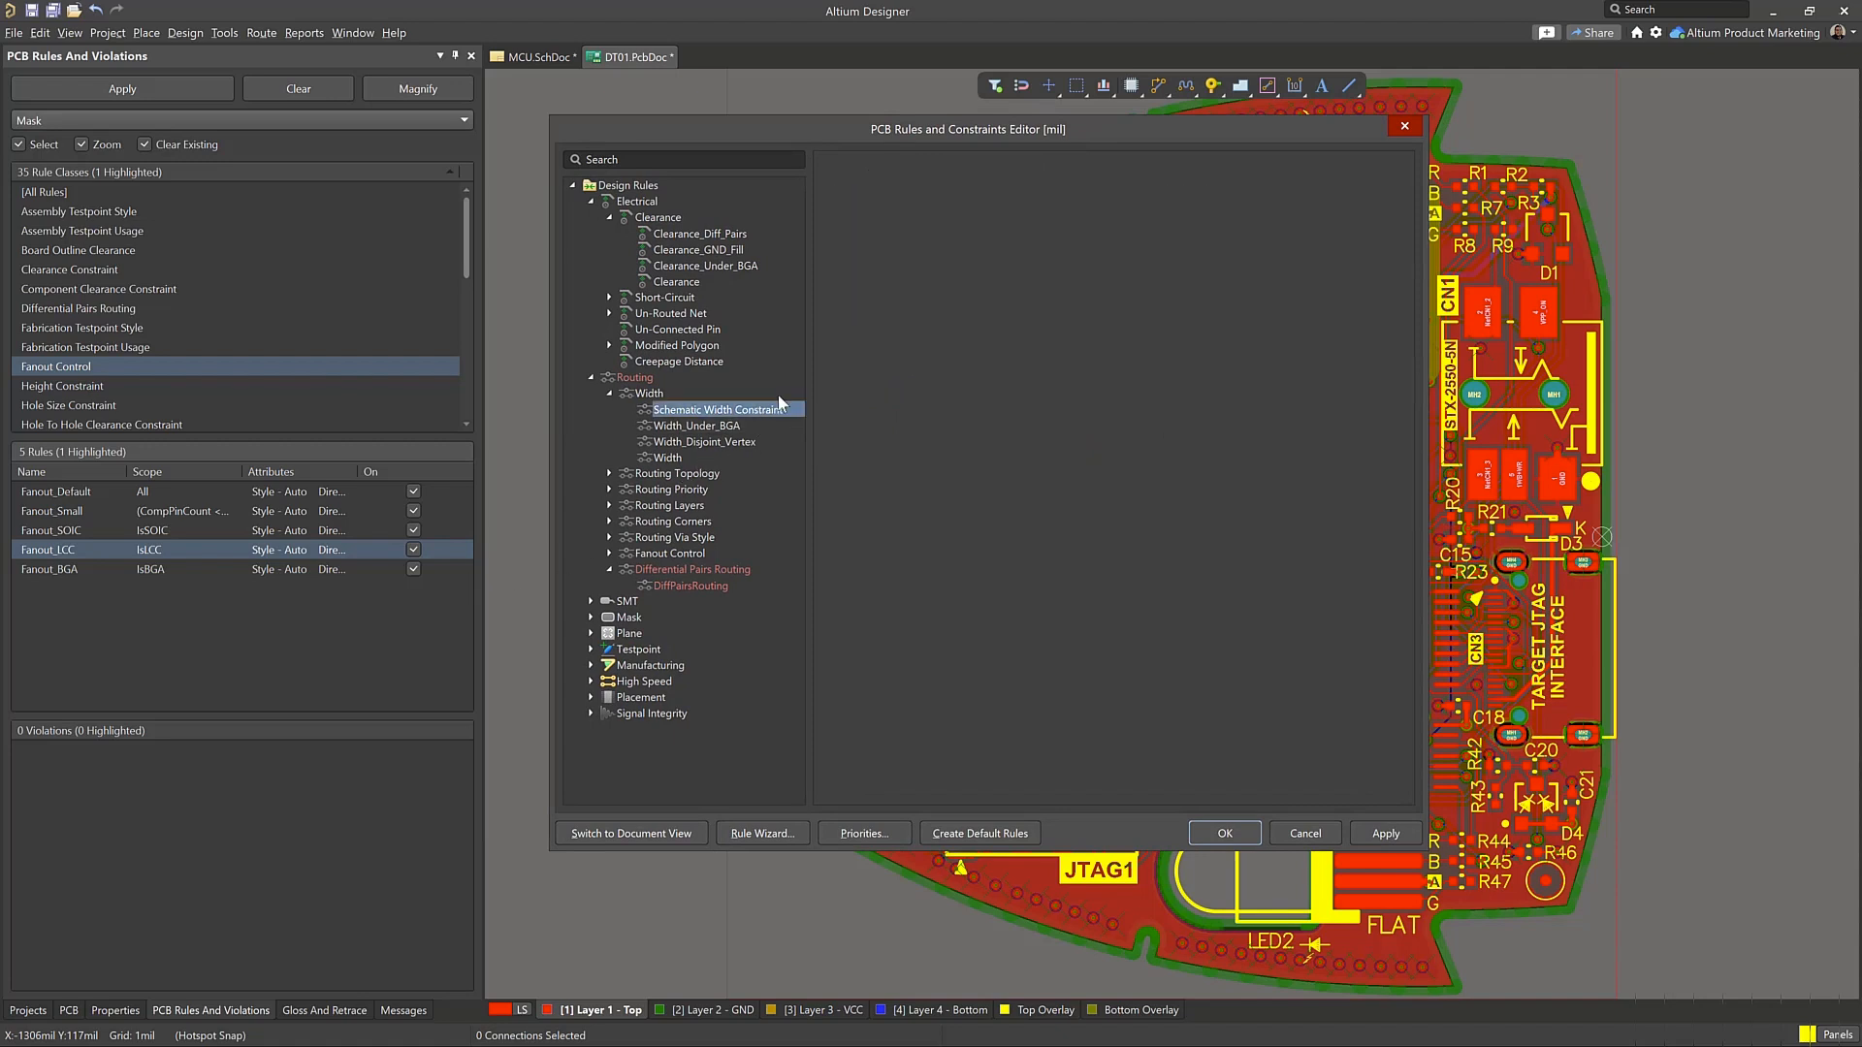
triple_click(957, 177)
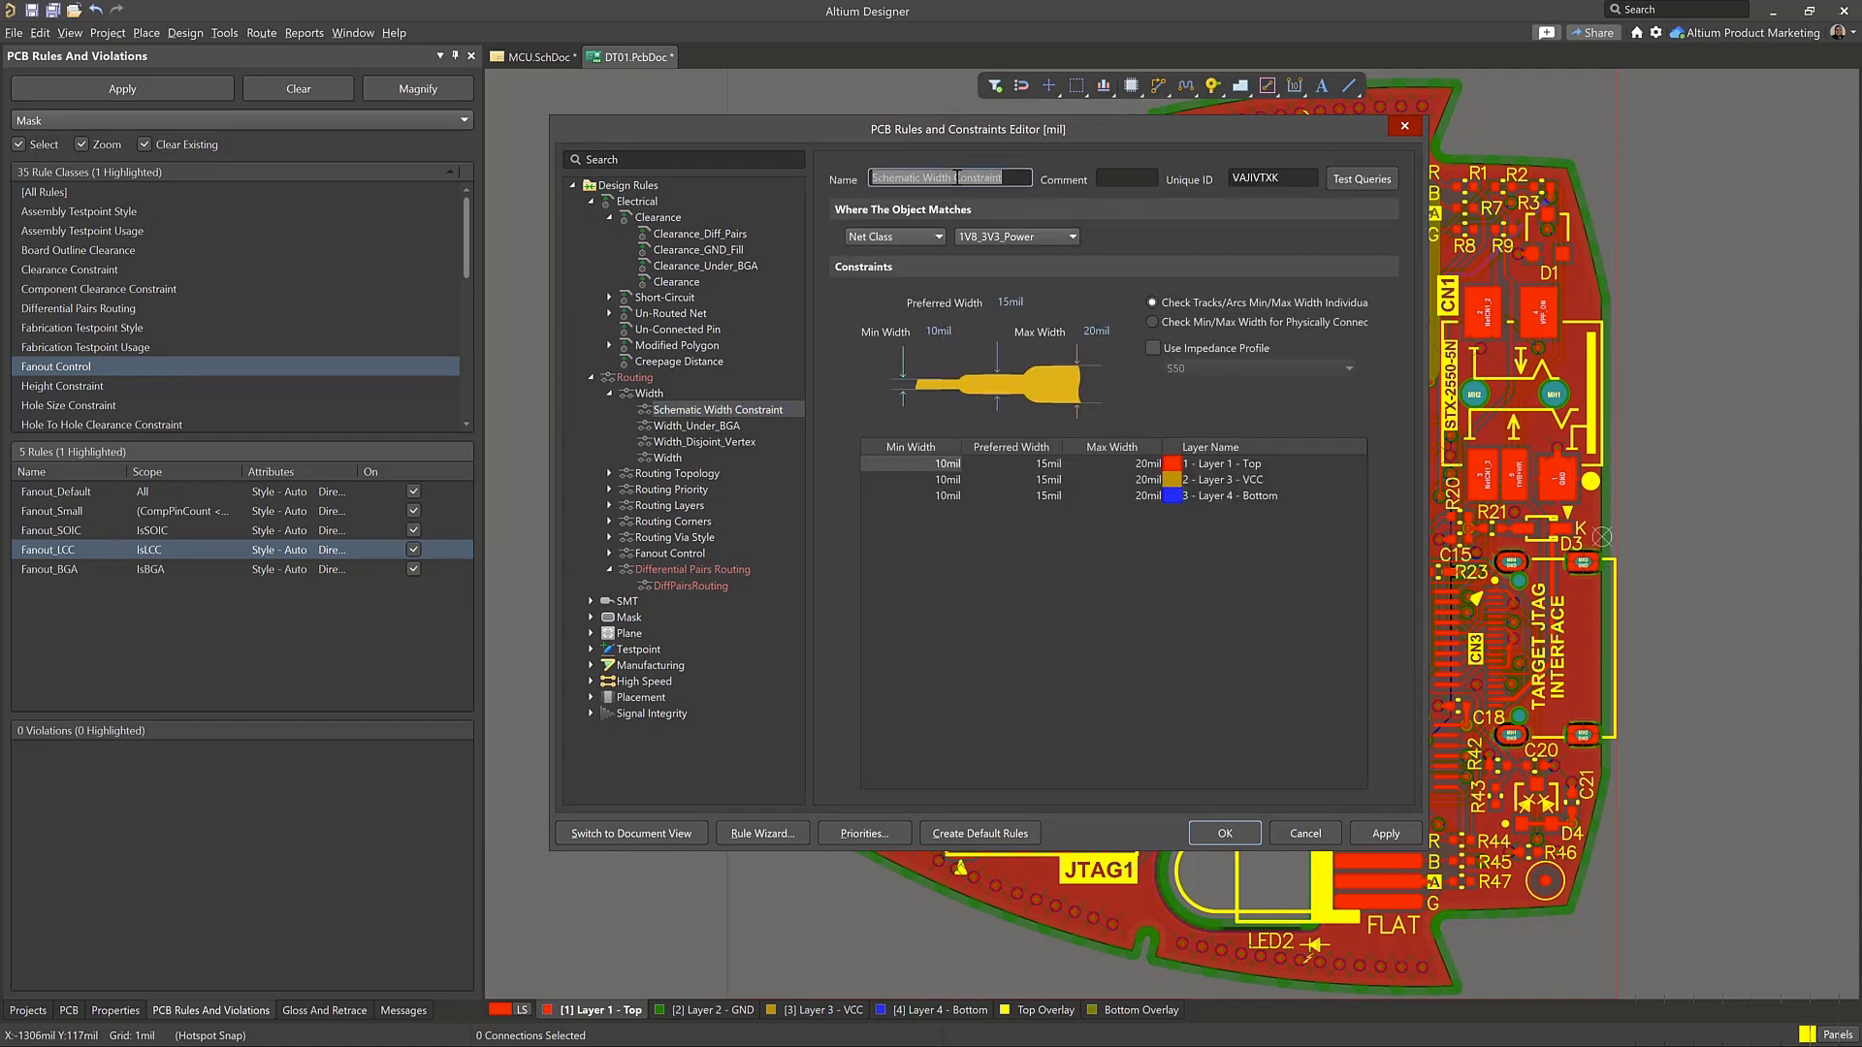
left_click(957, 178)
double_click(957, 178)
left_click(1009, 175)
left_click_drag(1009, 174, 811, 186)
type("1V")
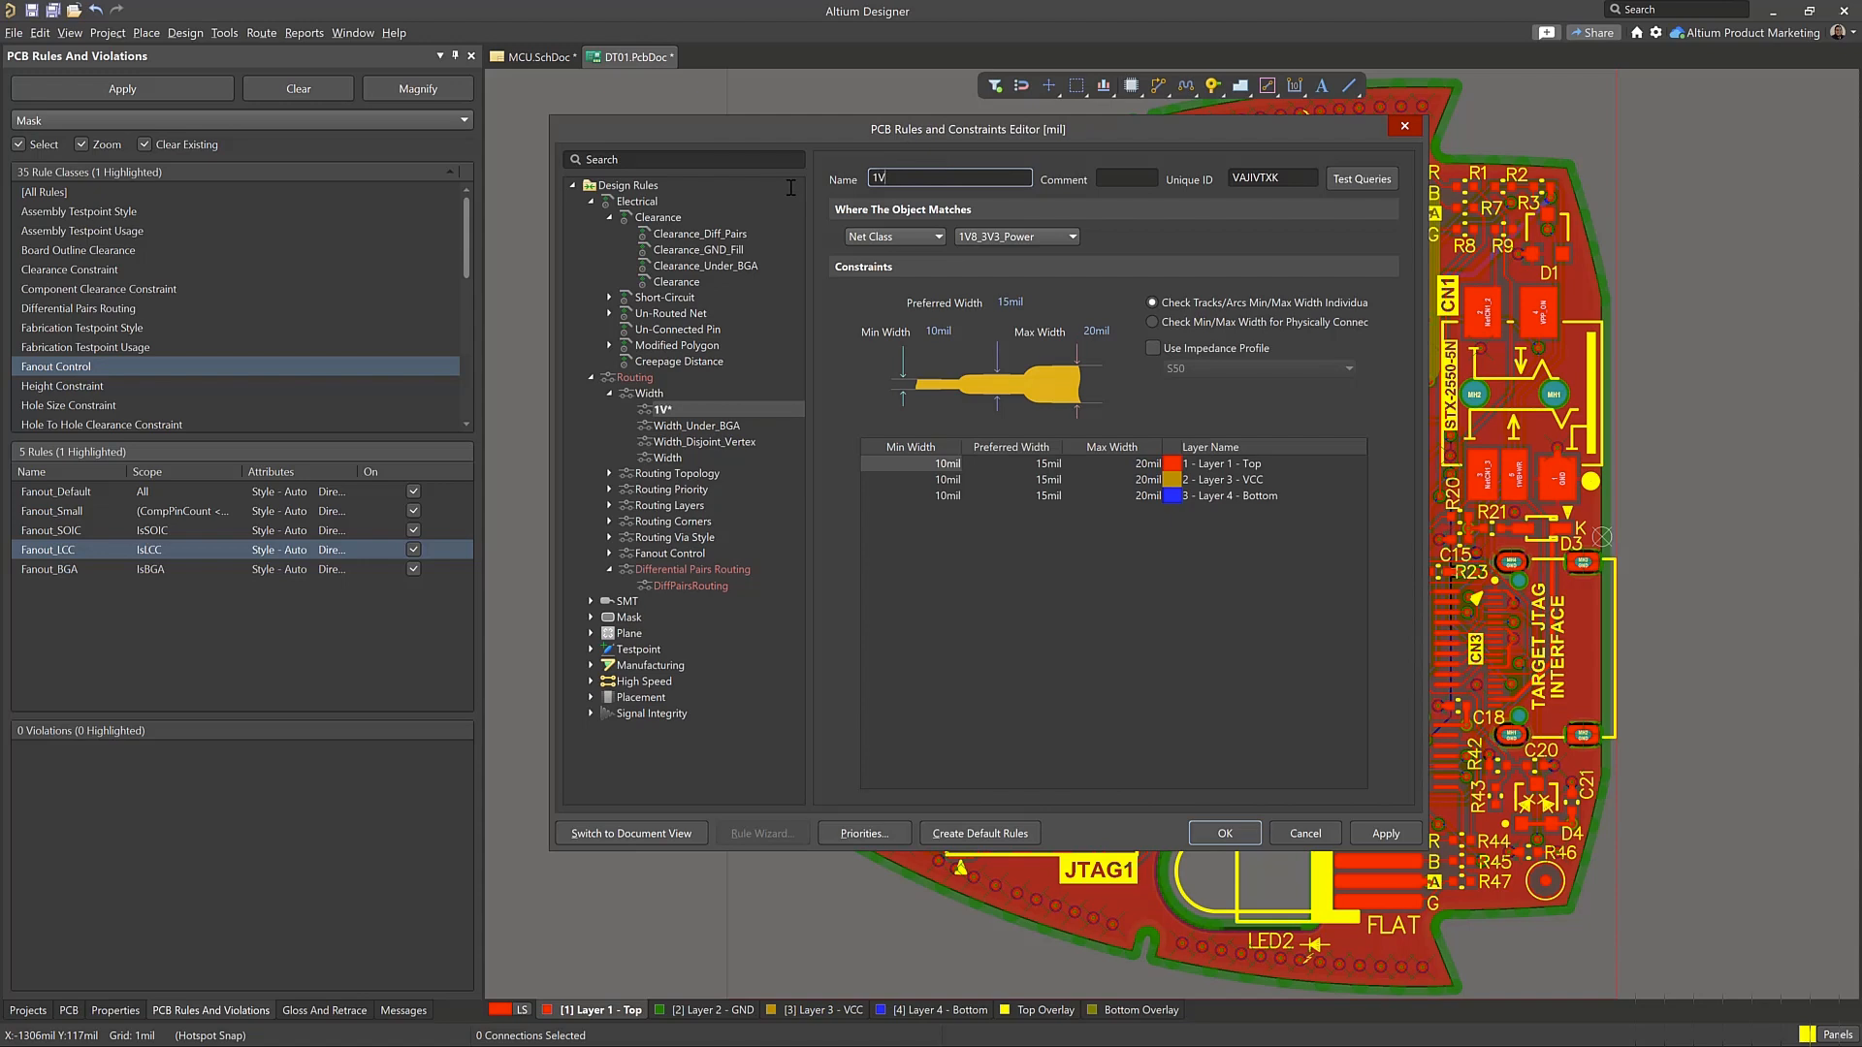
type("8_3V3_Power")
left_click(1386, 833)
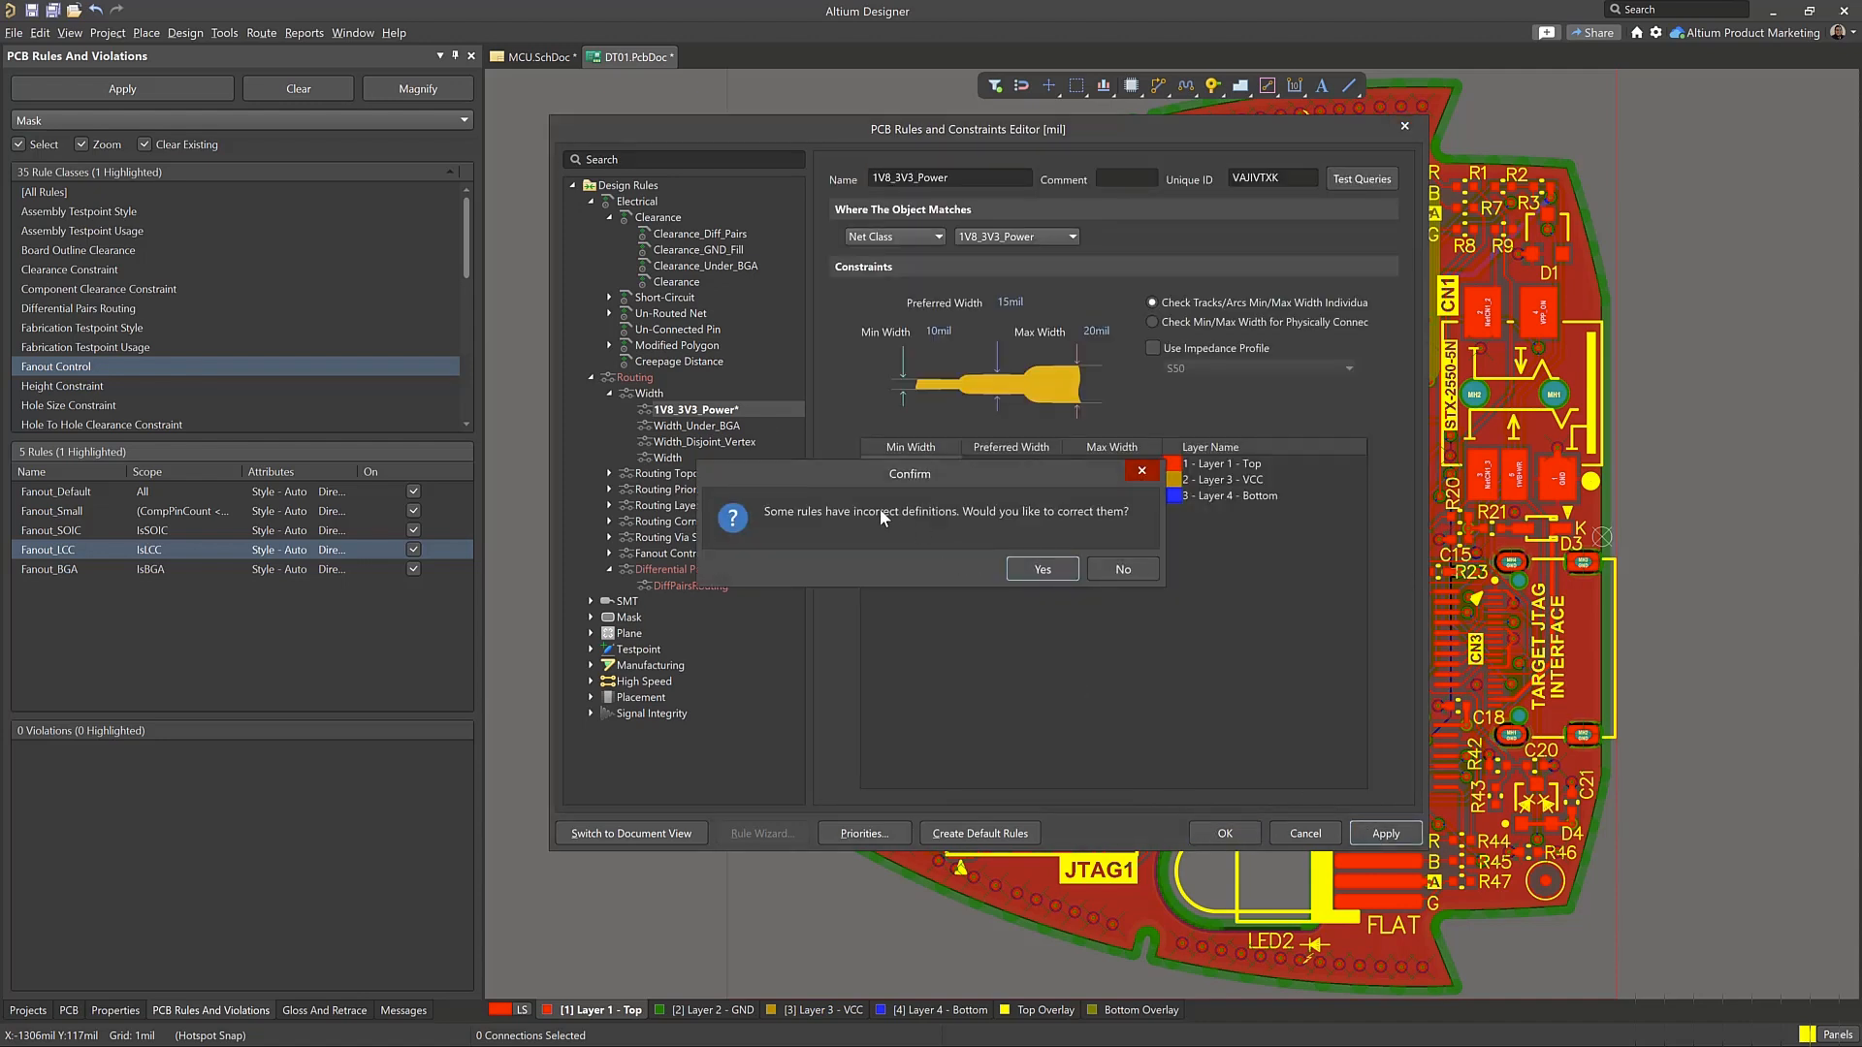
left_click(1031, 566)
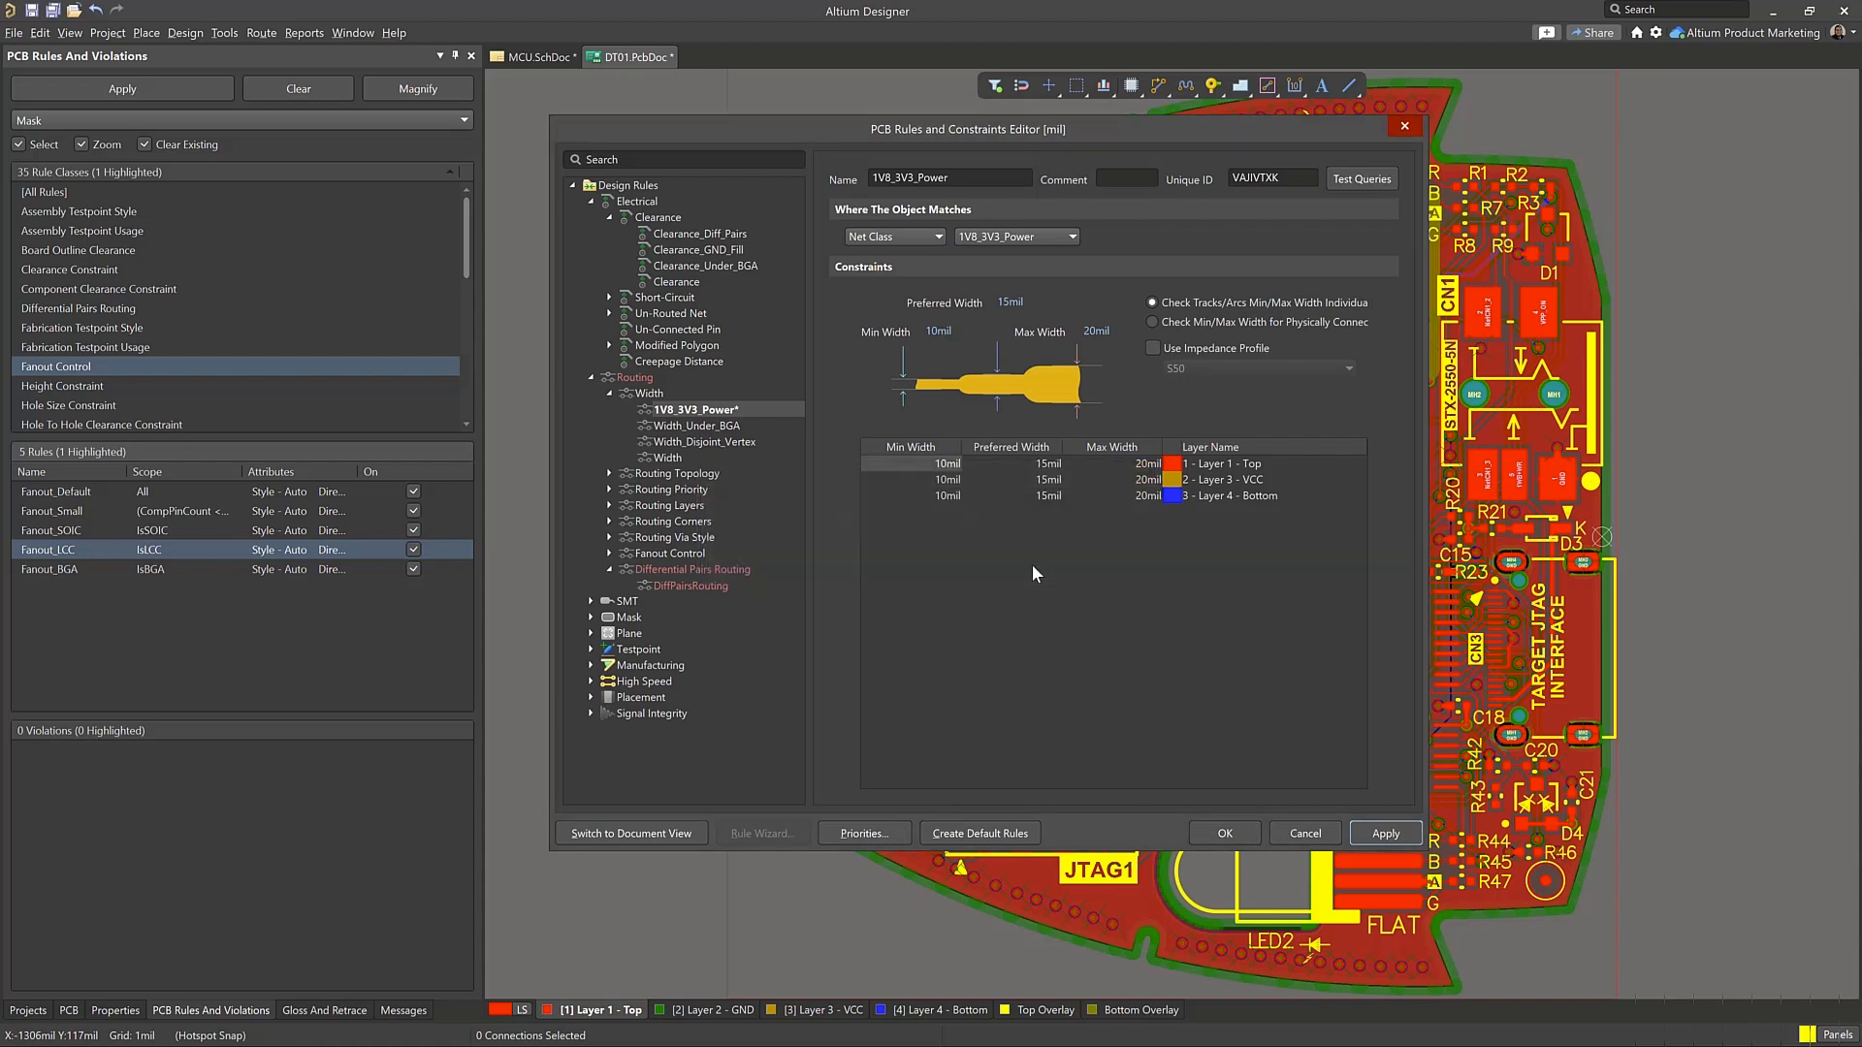
Scope the DiffPairsRouting rule to the USB_Data Diff Pair Class, try to apply it, and choose to correct the incorrect definitions
left_click(749, 570)
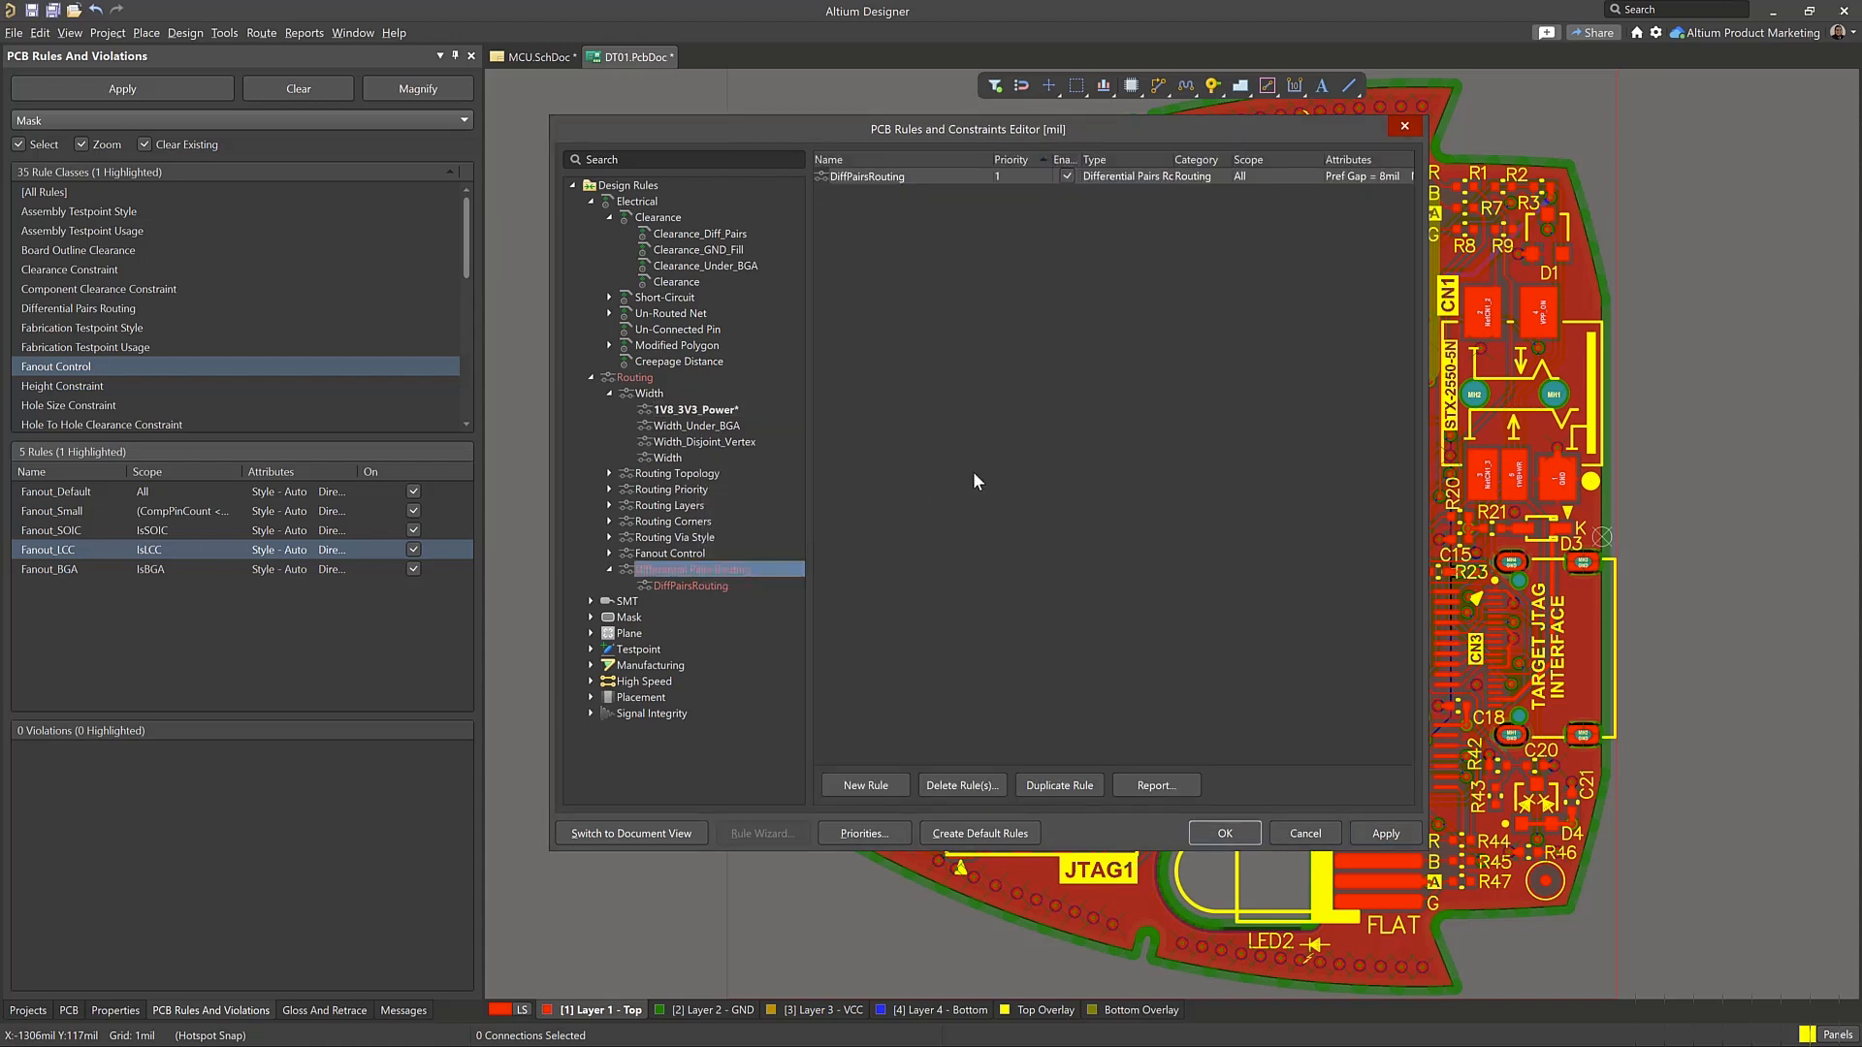
double_click(866, 177)
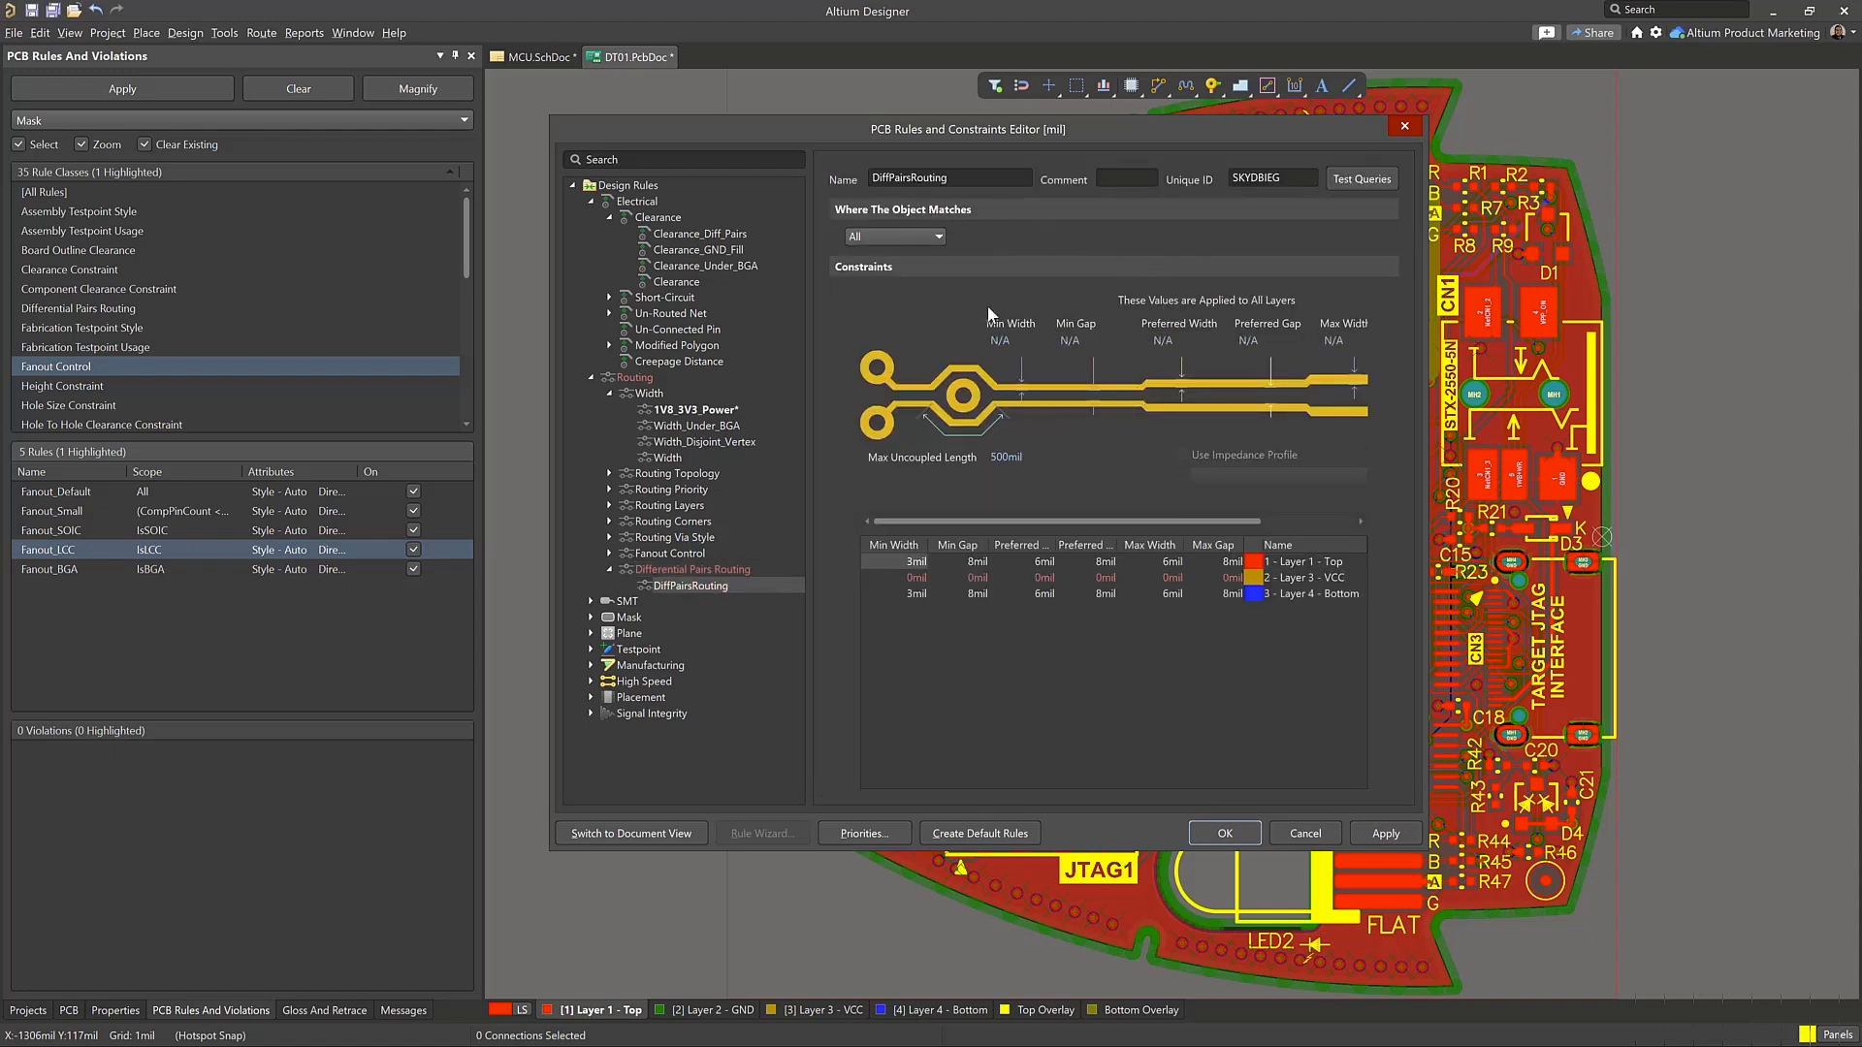
left_click(909, 241)
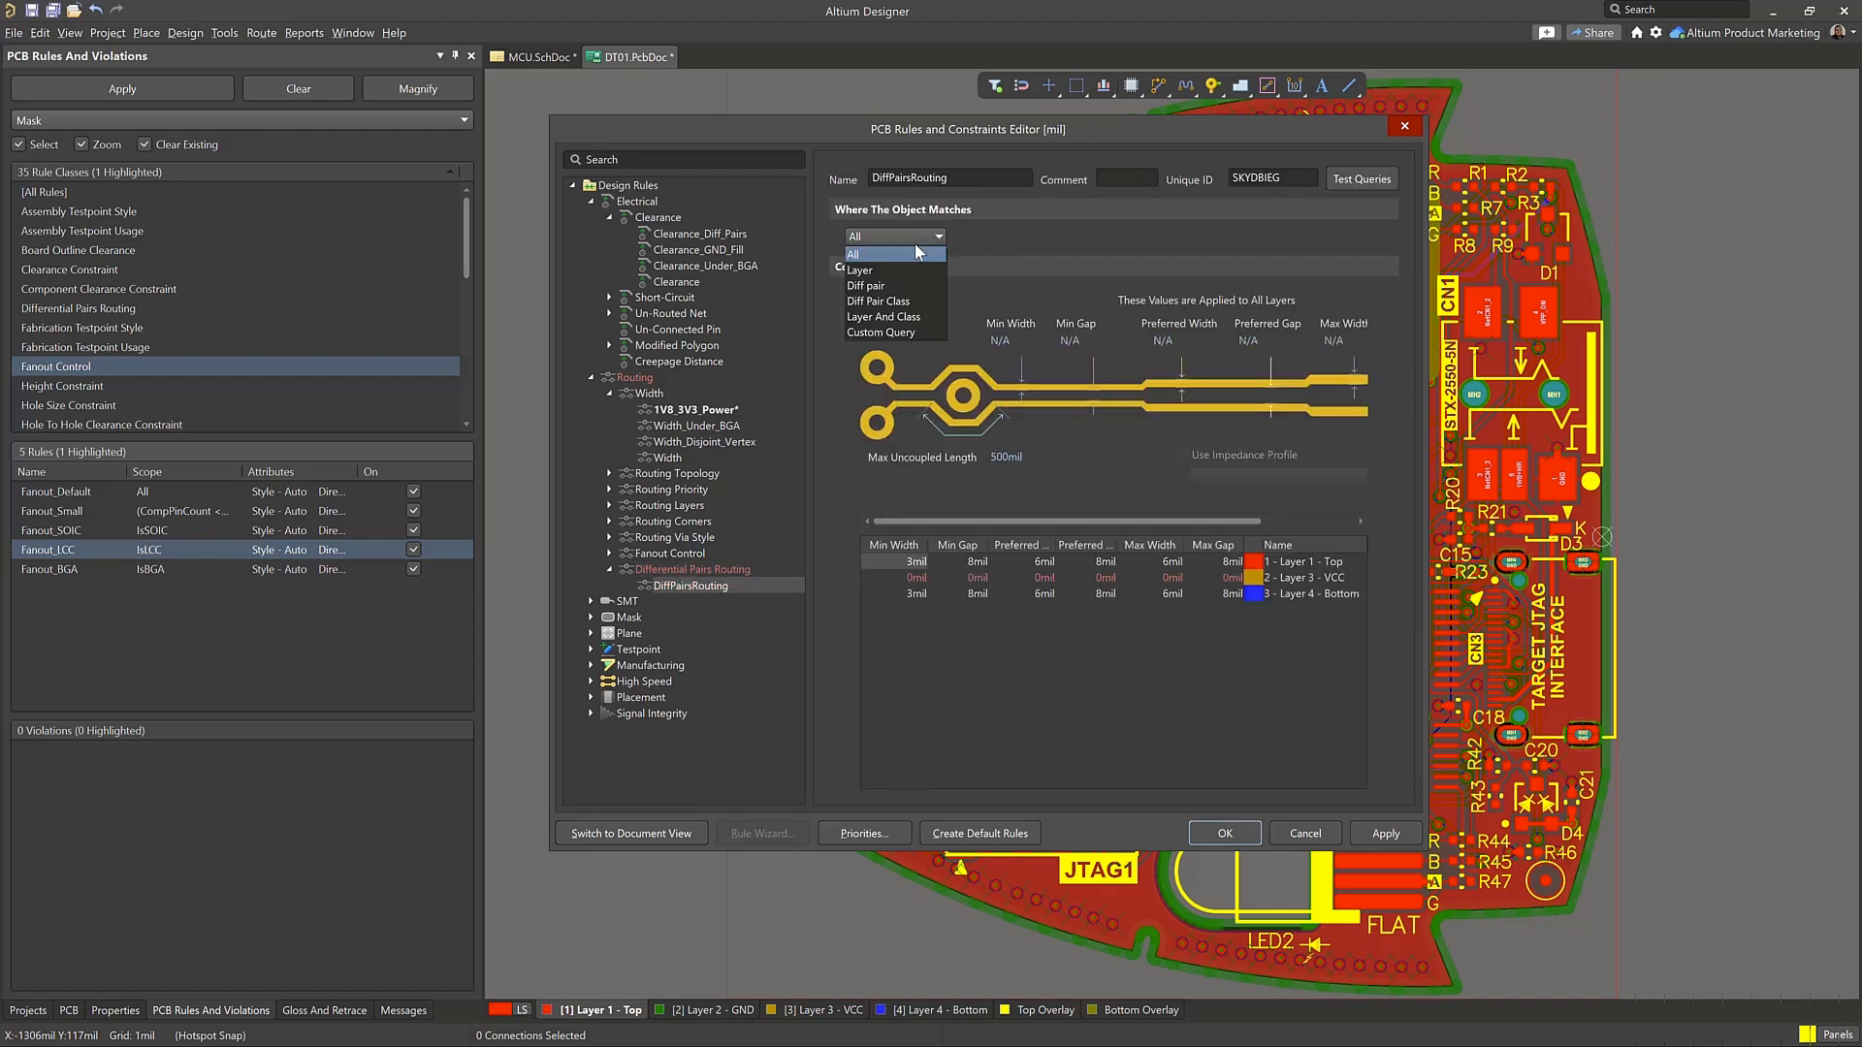
left_click(916, 301)
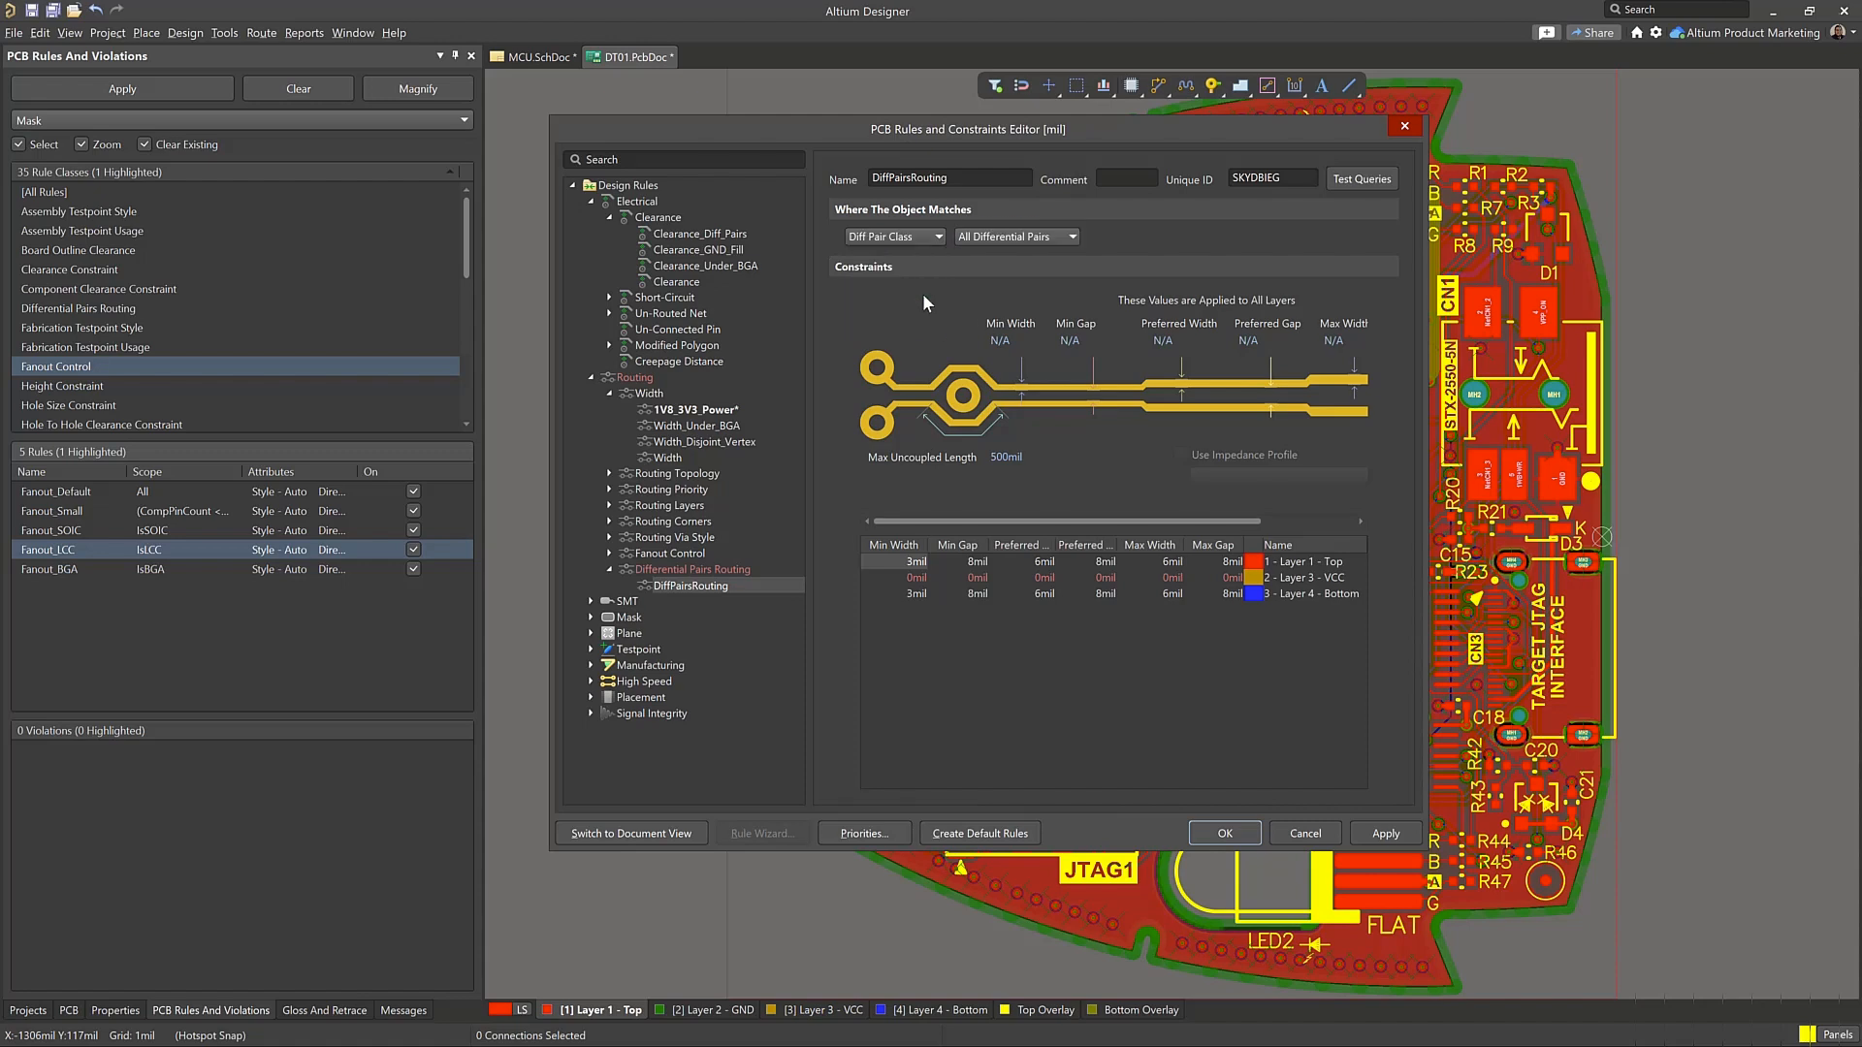
left_click(1004, 236)
left_click(1004, 269)
left_click(1383, 834)
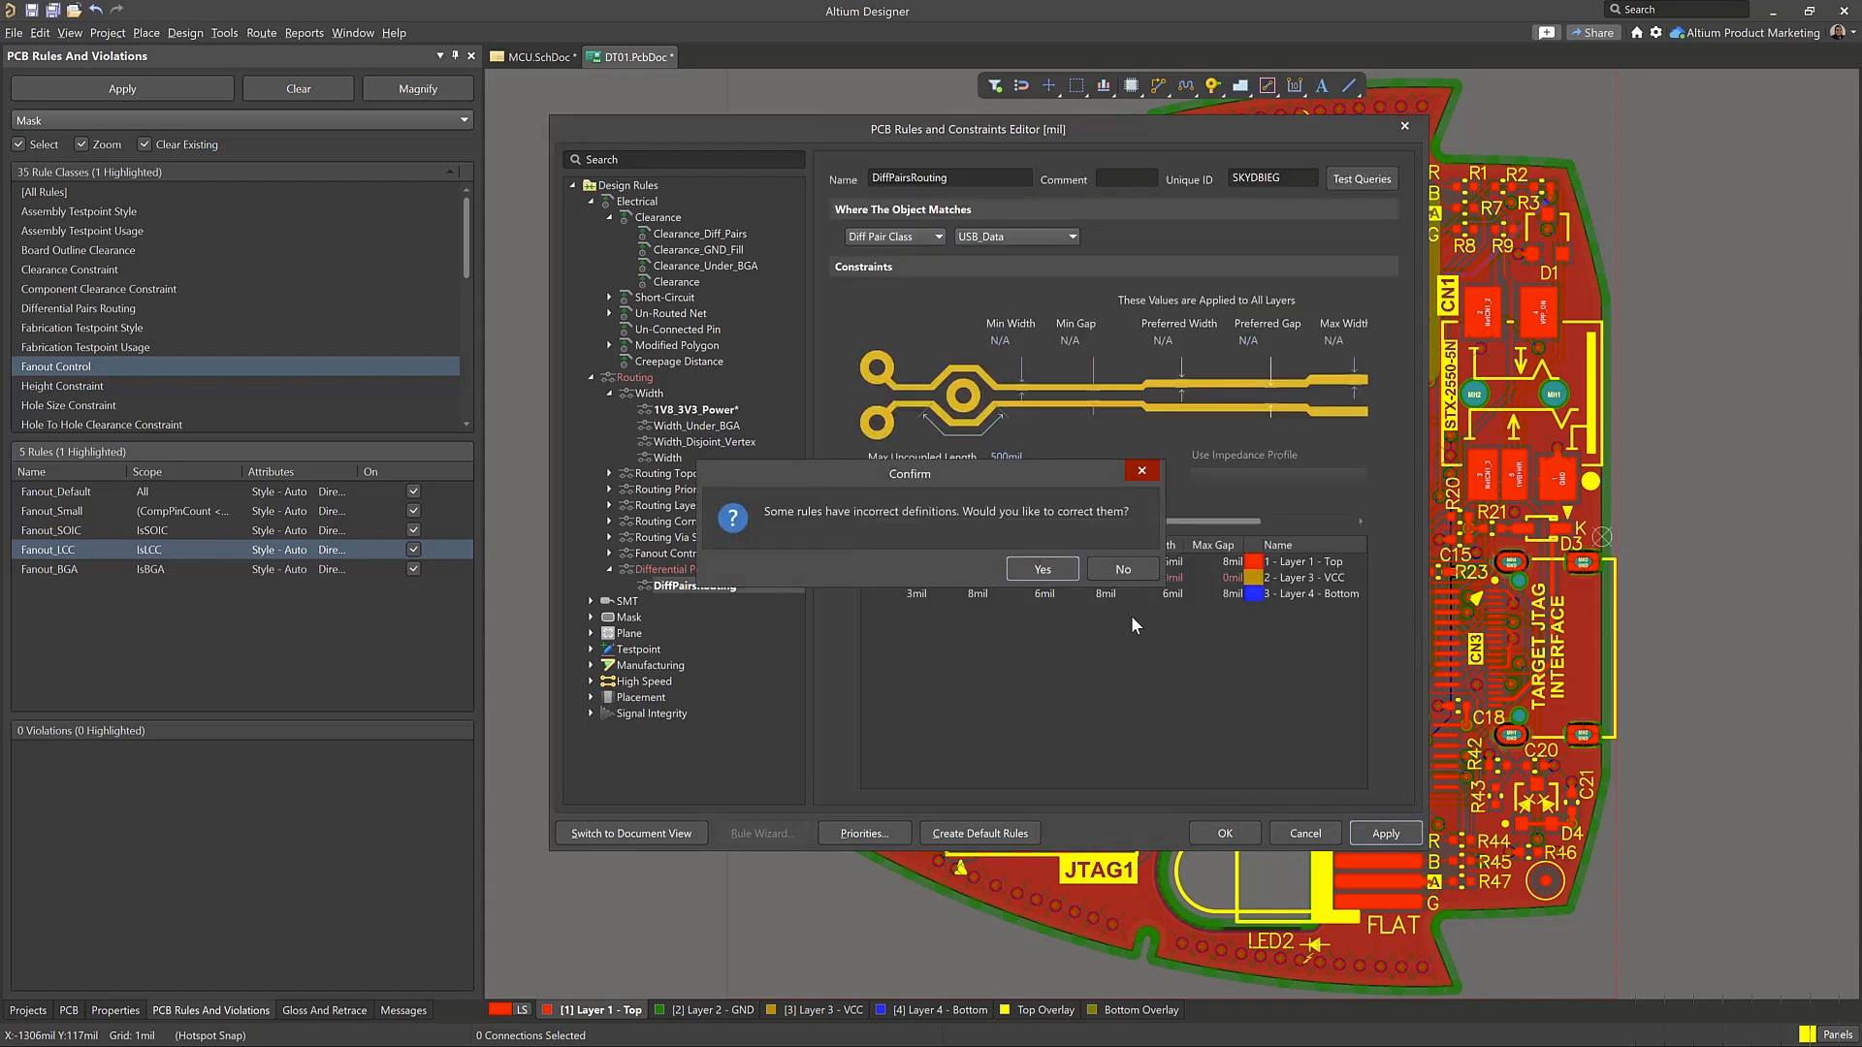
left_click(1030, 569)
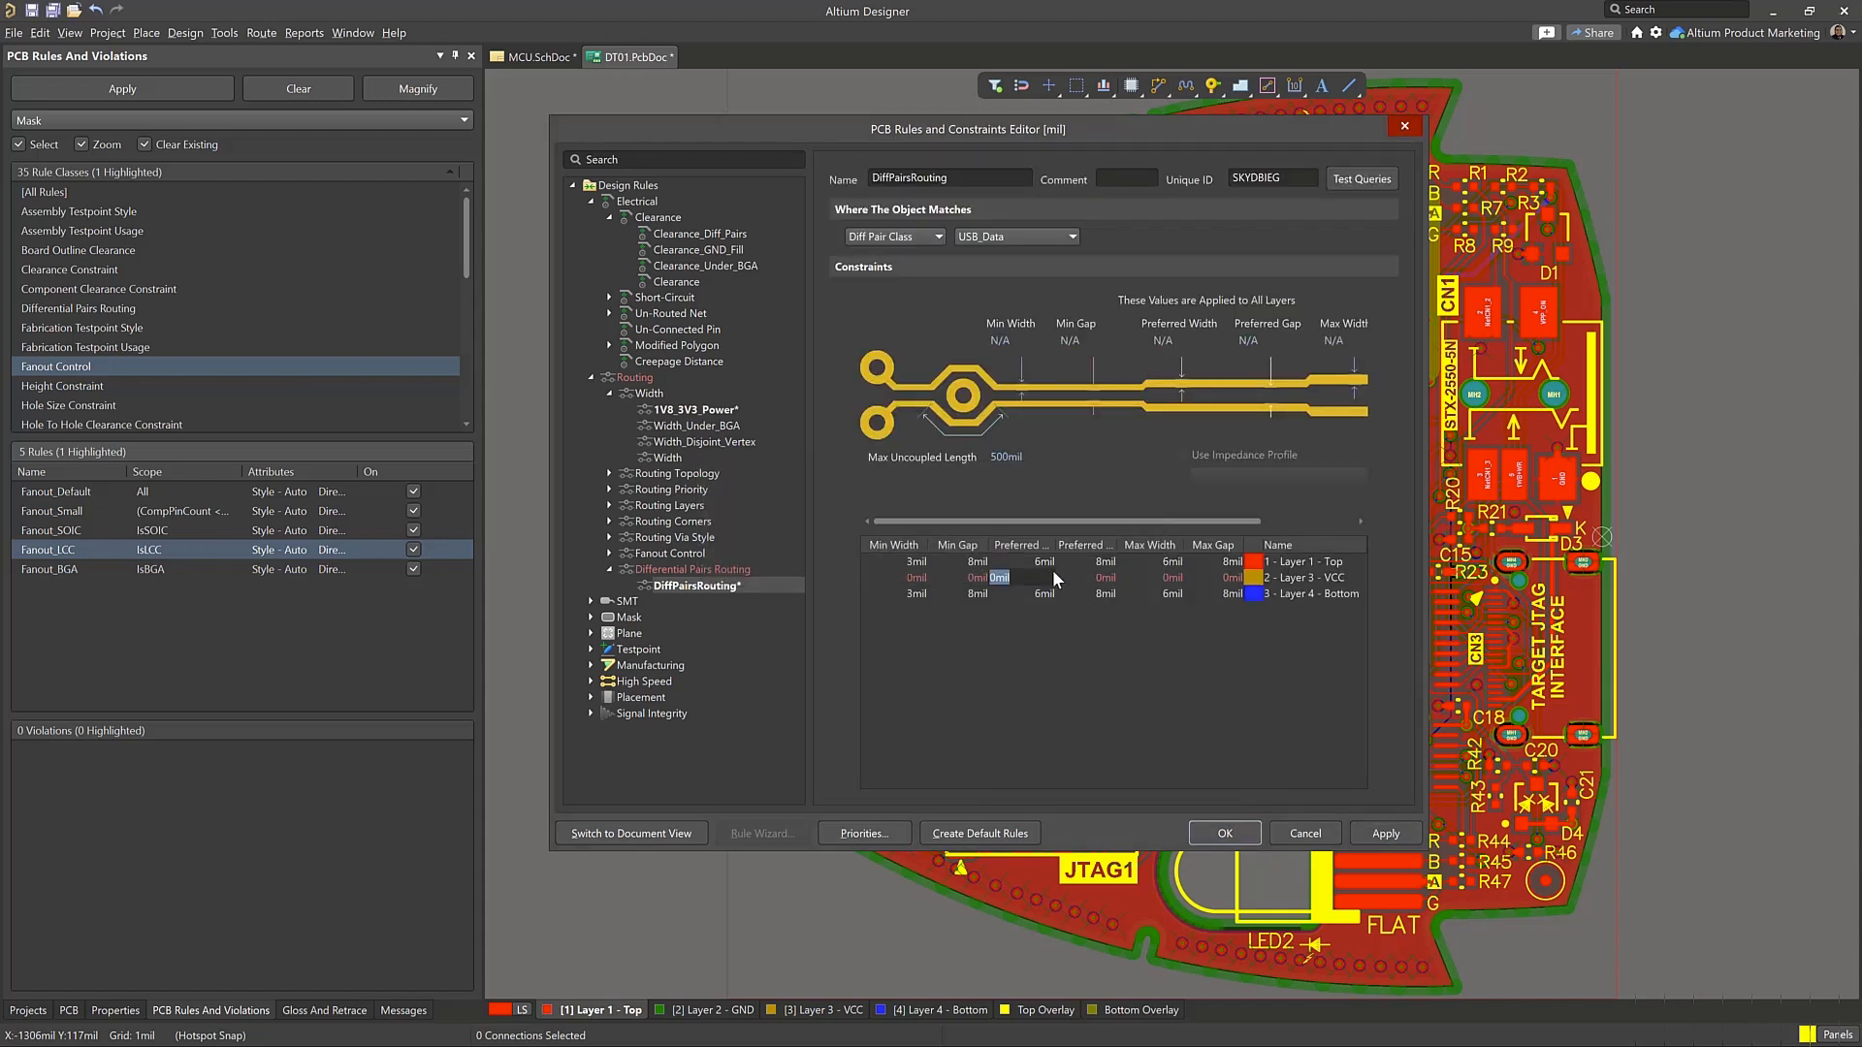
Set DiffPairsRouting's Layer 3 - VCC minimum, preferred and maximum widths to 3, 6 and 6 mil, all gaps to 8 mil, and apply
key("BackSpace")
left_click(1294, 578)
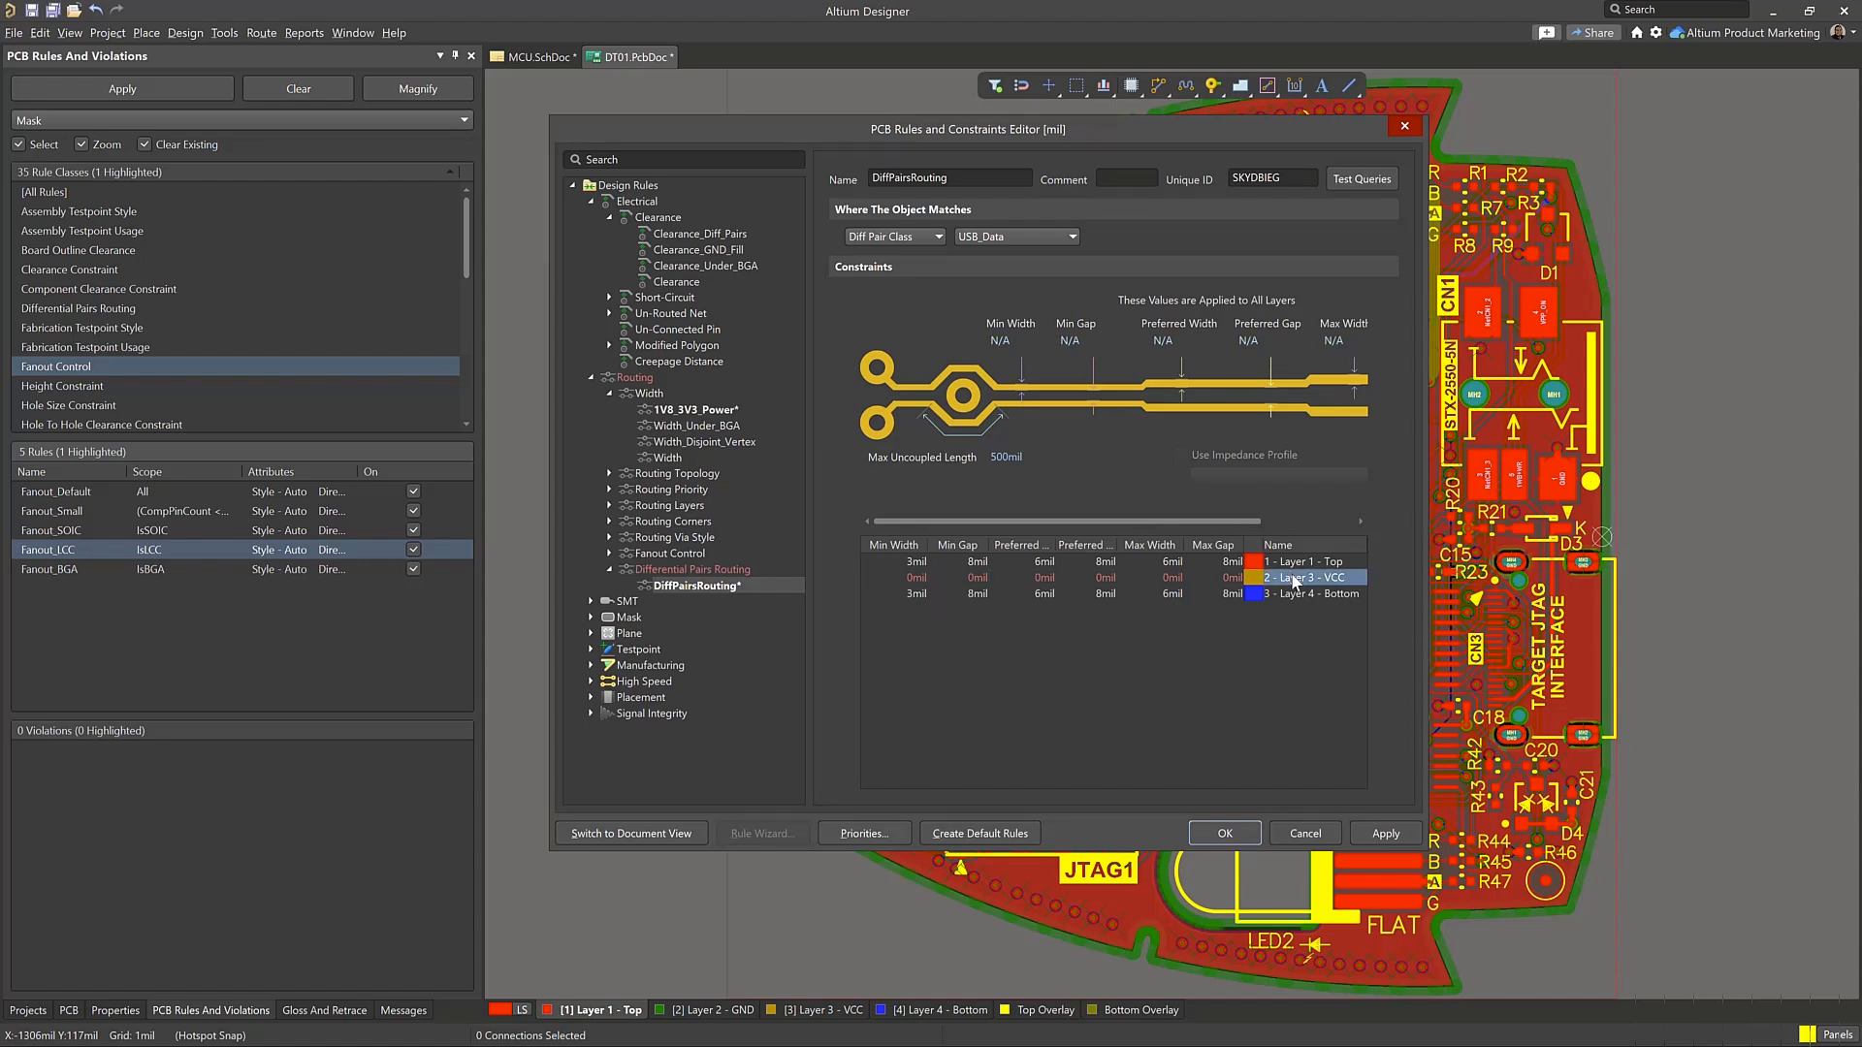
left_click(916, 579)
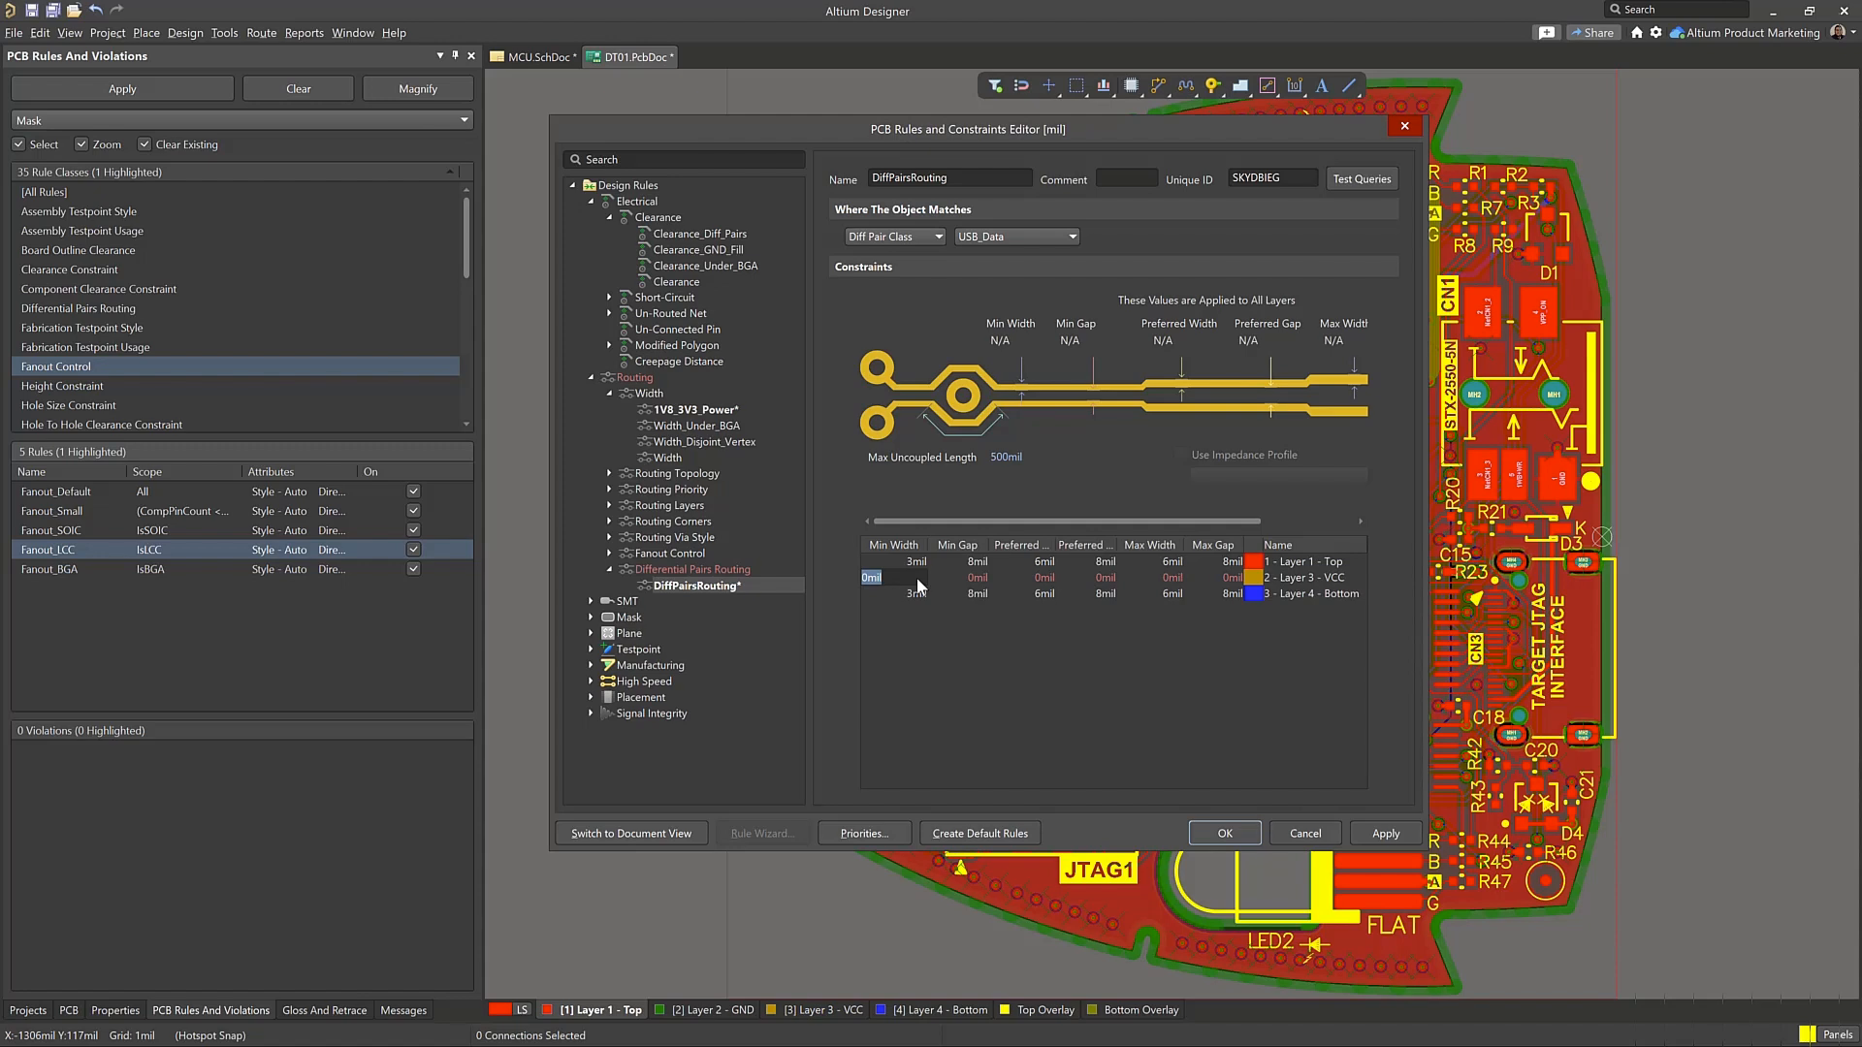
left_click(955, 578)
key("Tab")
type("6")
key("Tab")
type("8")
key("Tab")
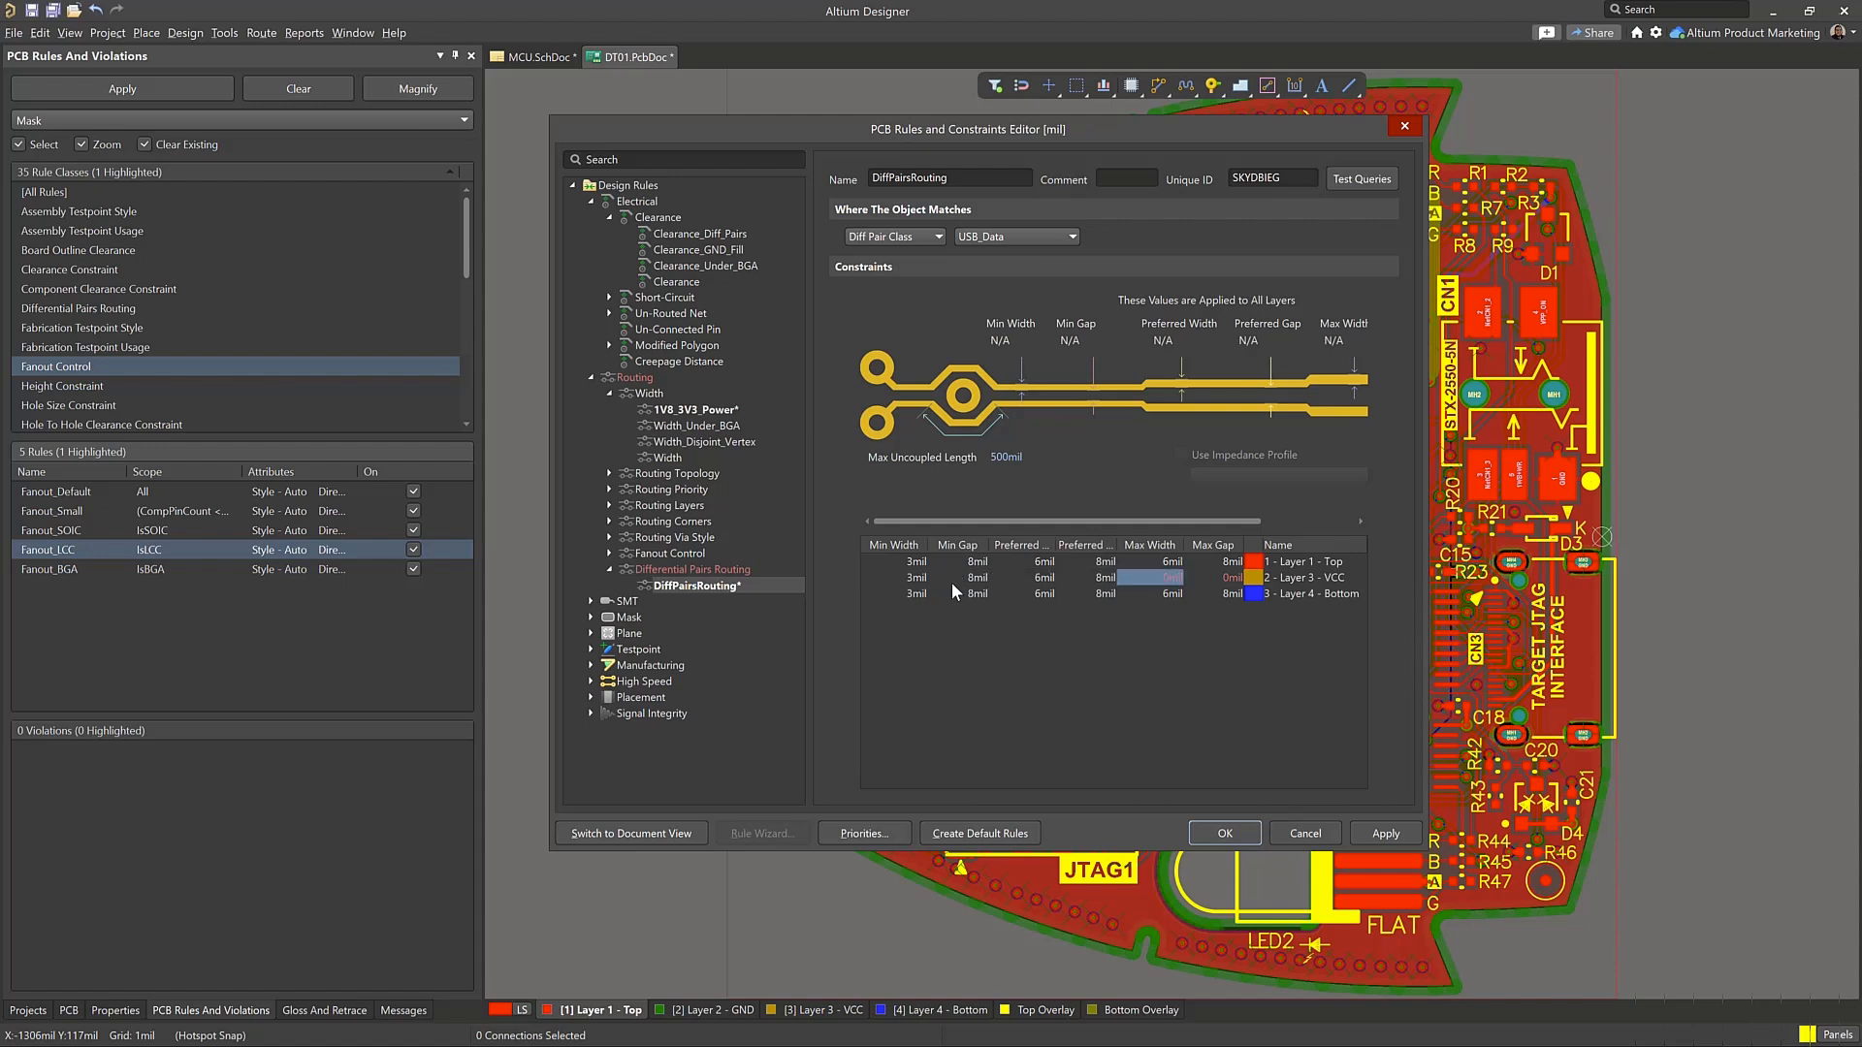
type("6")
key("Tab")
type("8")
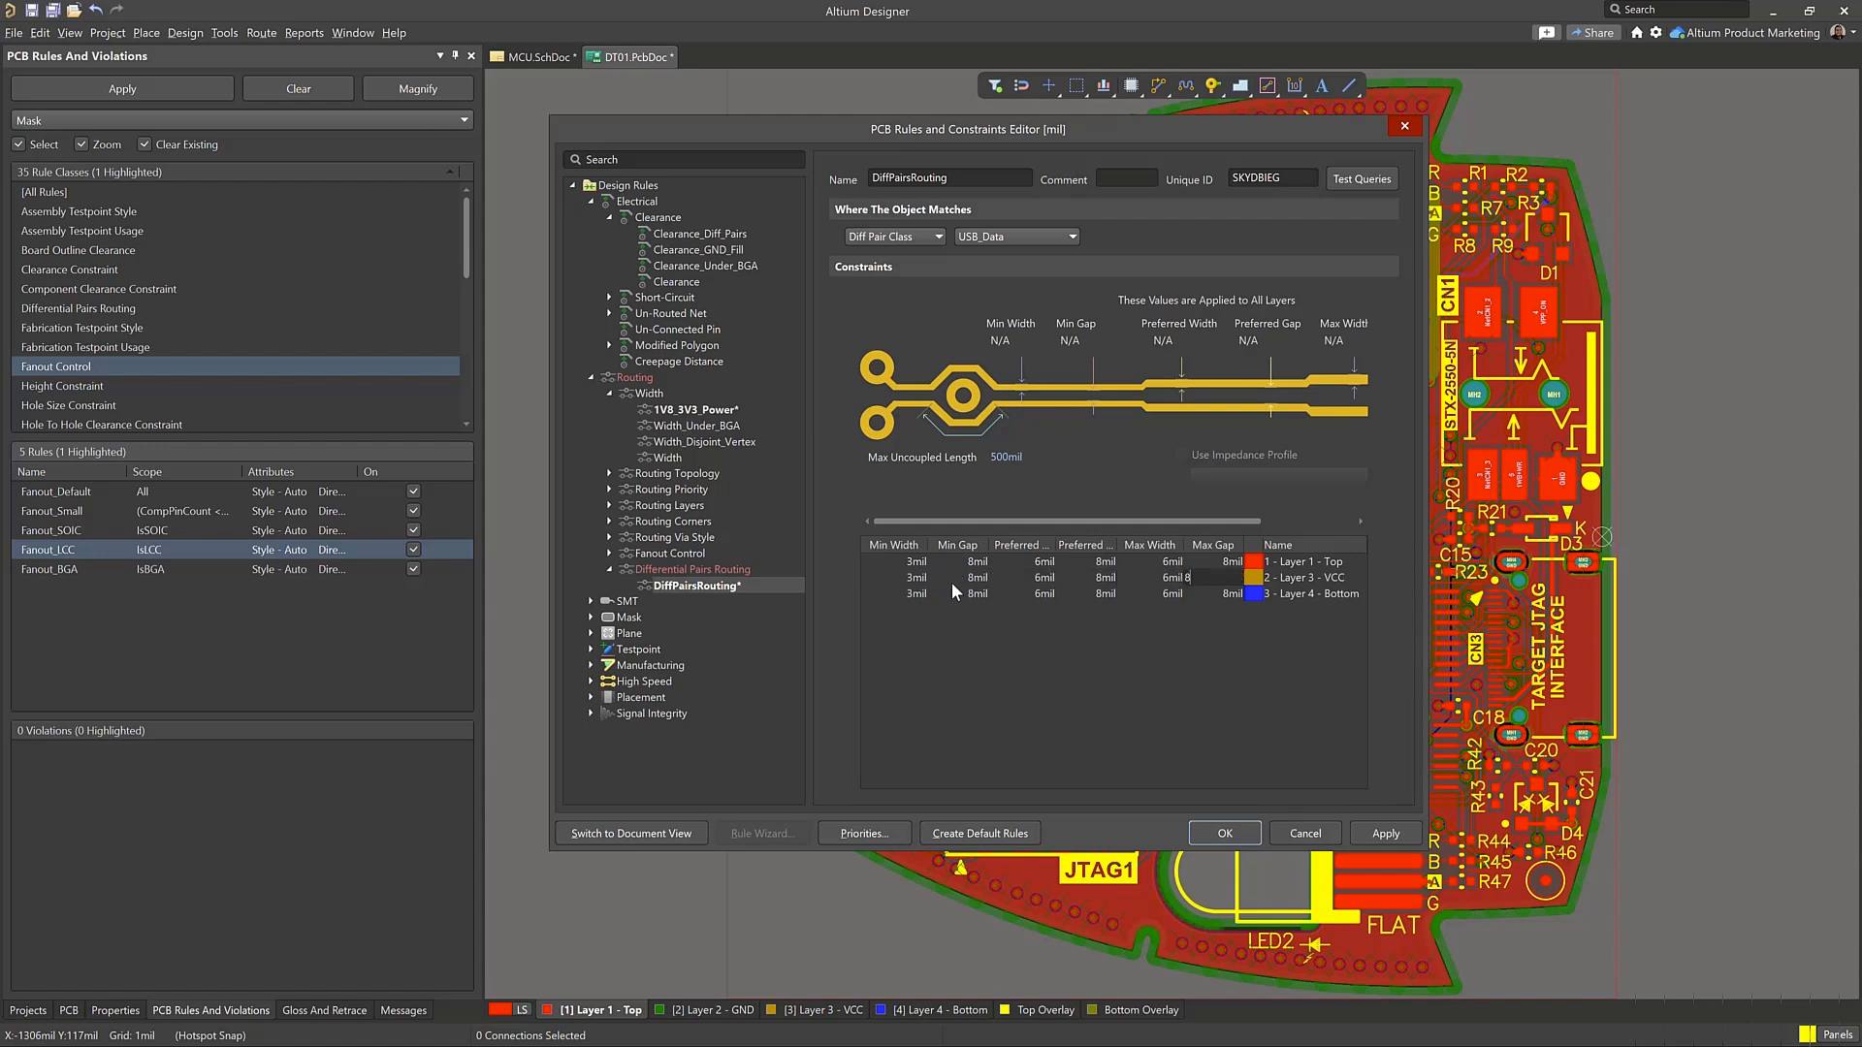
key("Return")
left_click(1383, 836)
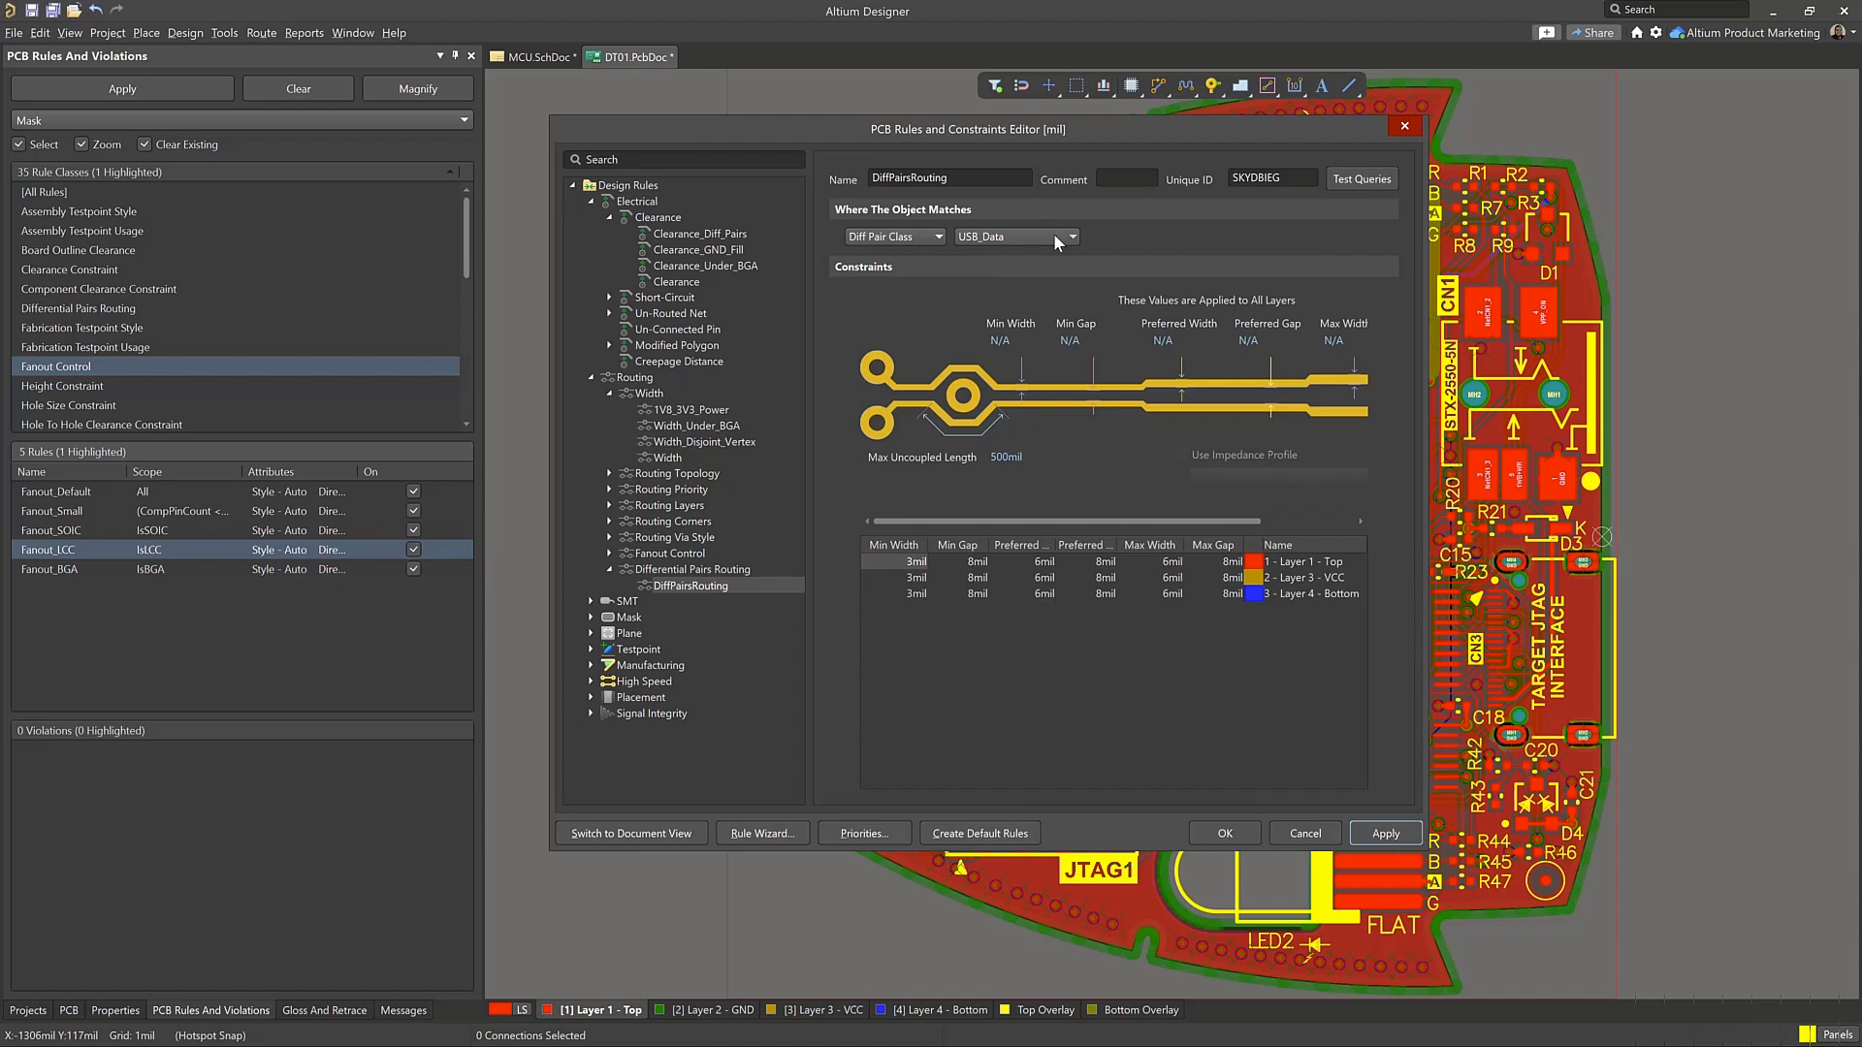
Try a single Diff pair as the DiffPairsRouting rule's scope, and return the scope to the USB_Data Diff Pair Class
left_click(1053, 234)
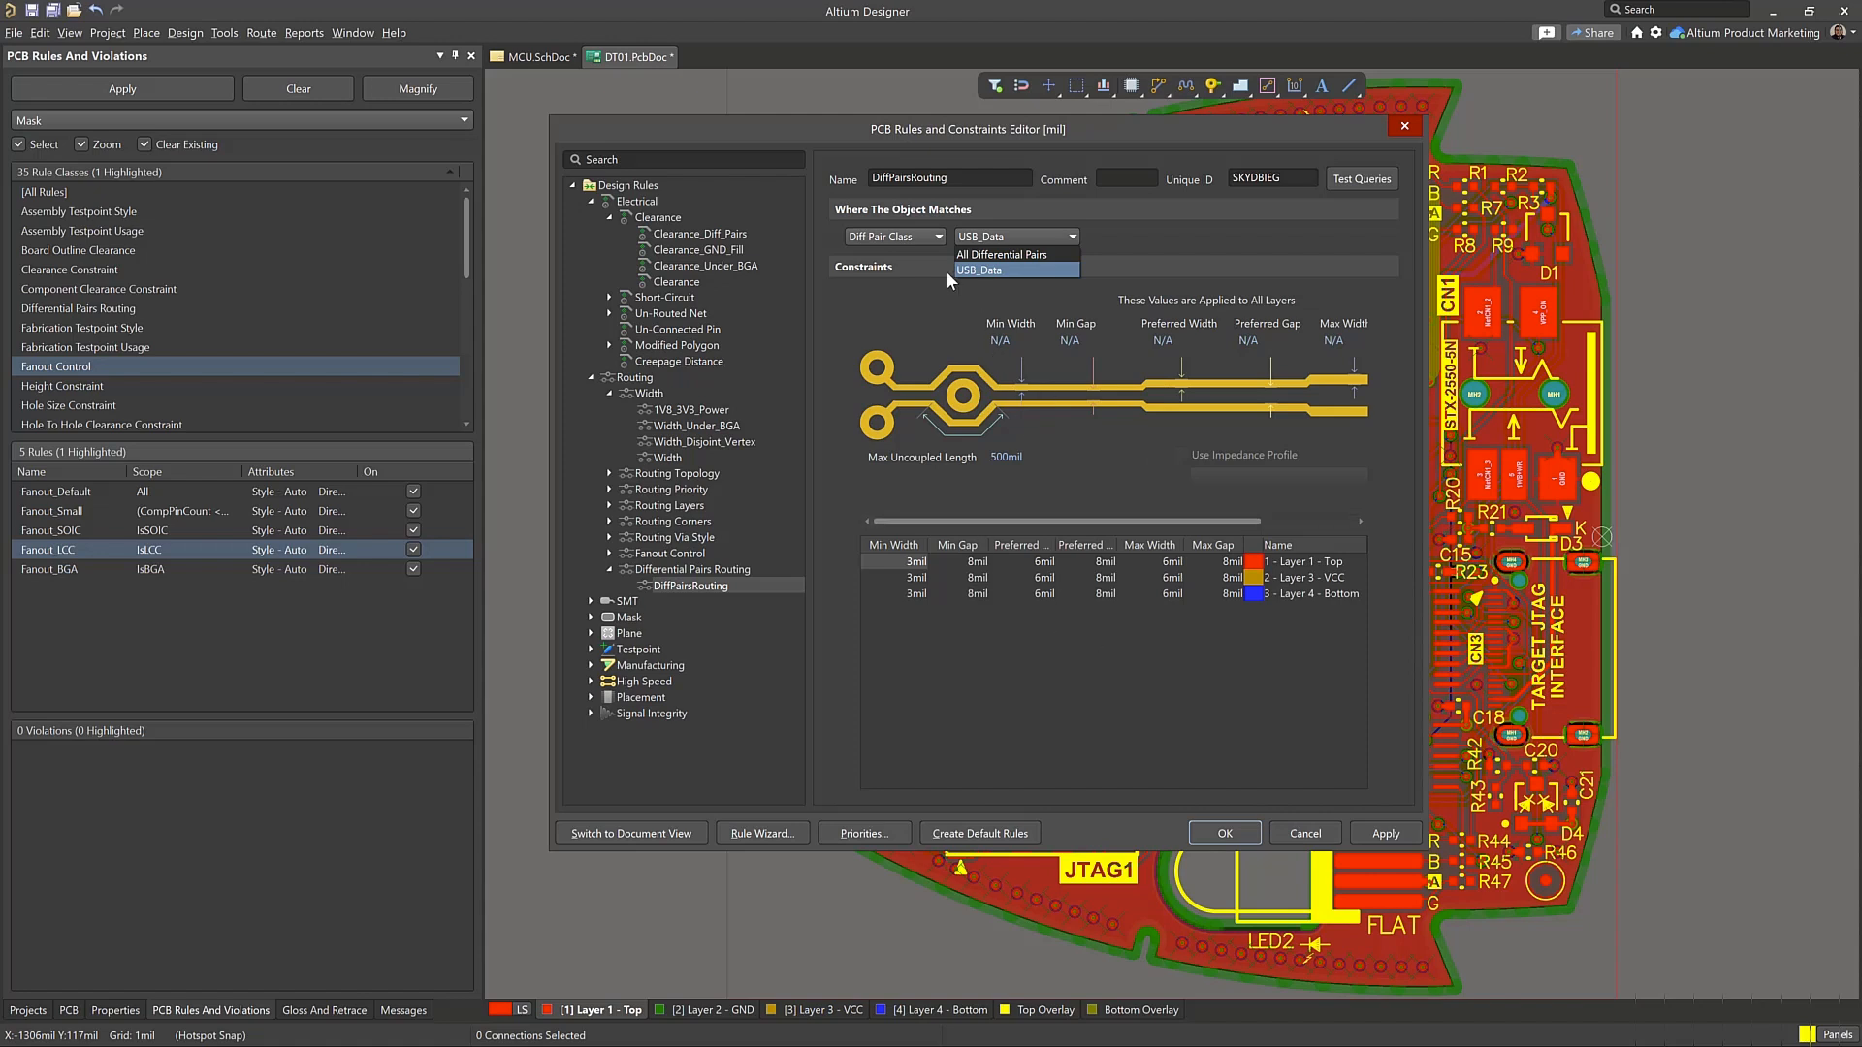
left_click(989, 272)
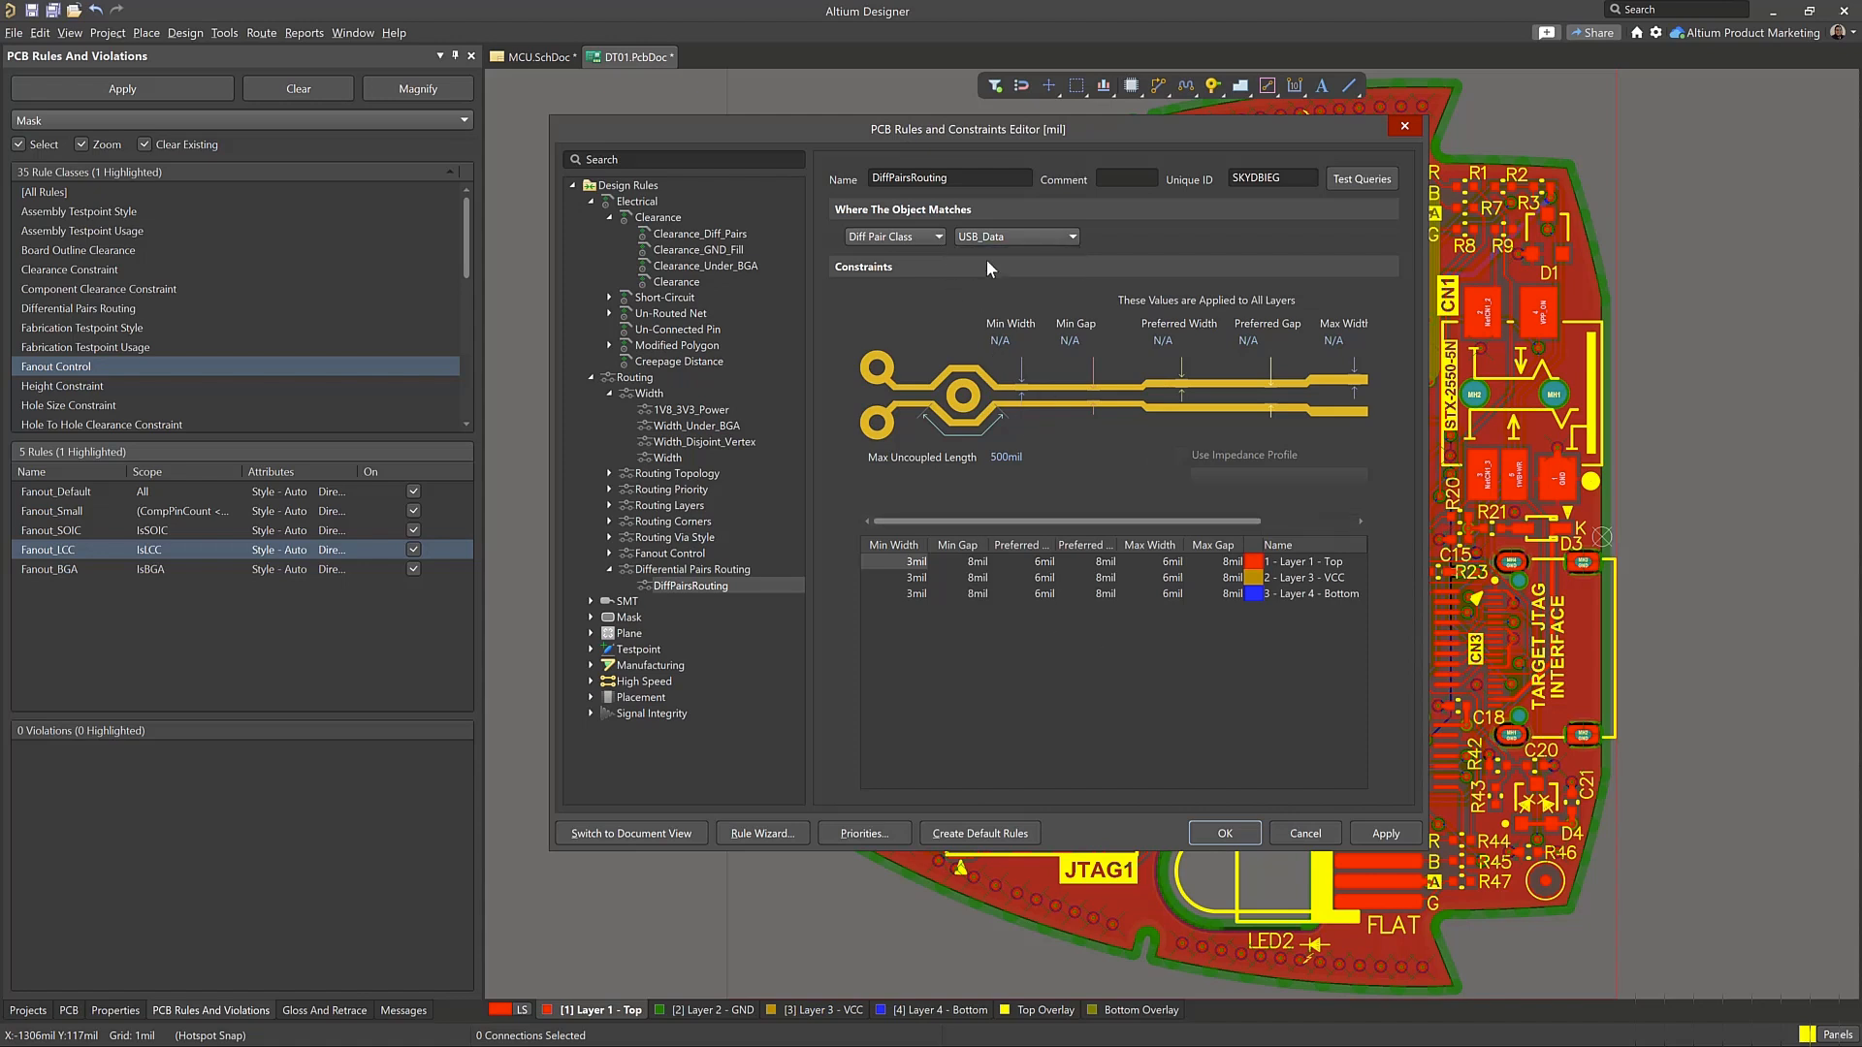
left_click(934, 236)
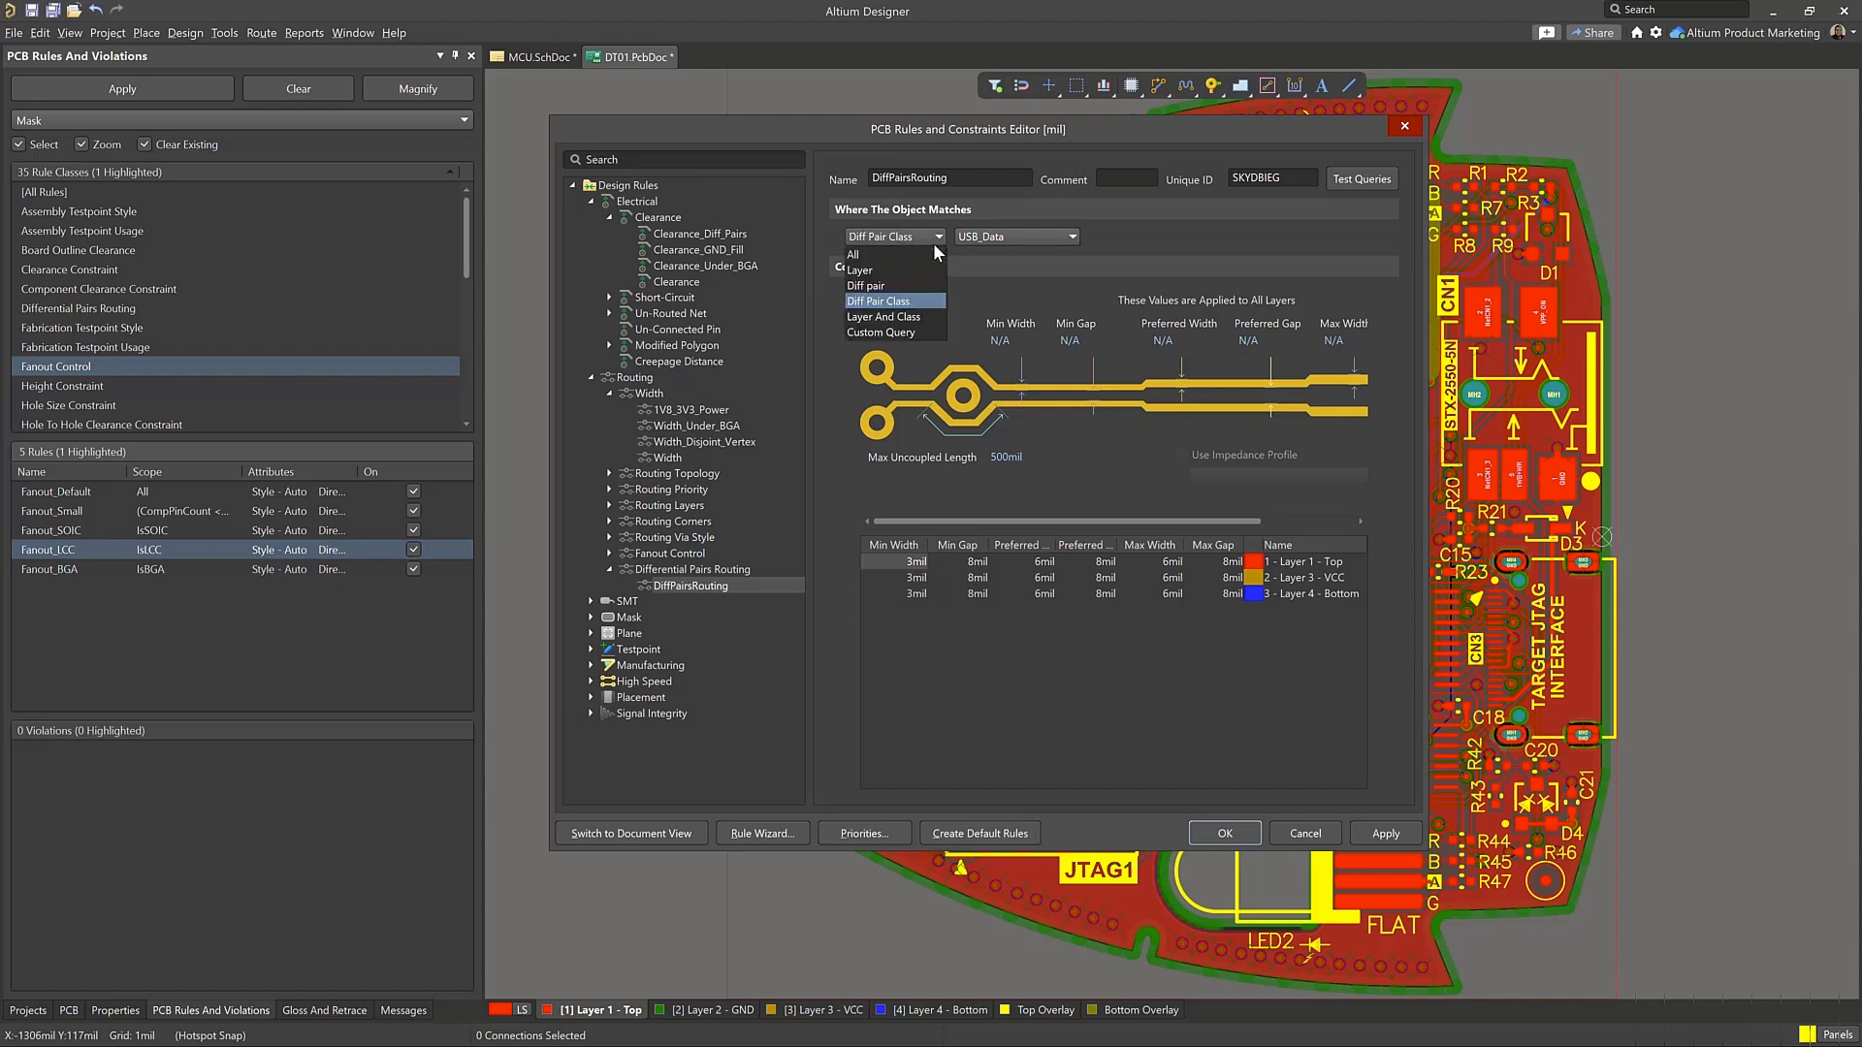
left_click(925, 286)
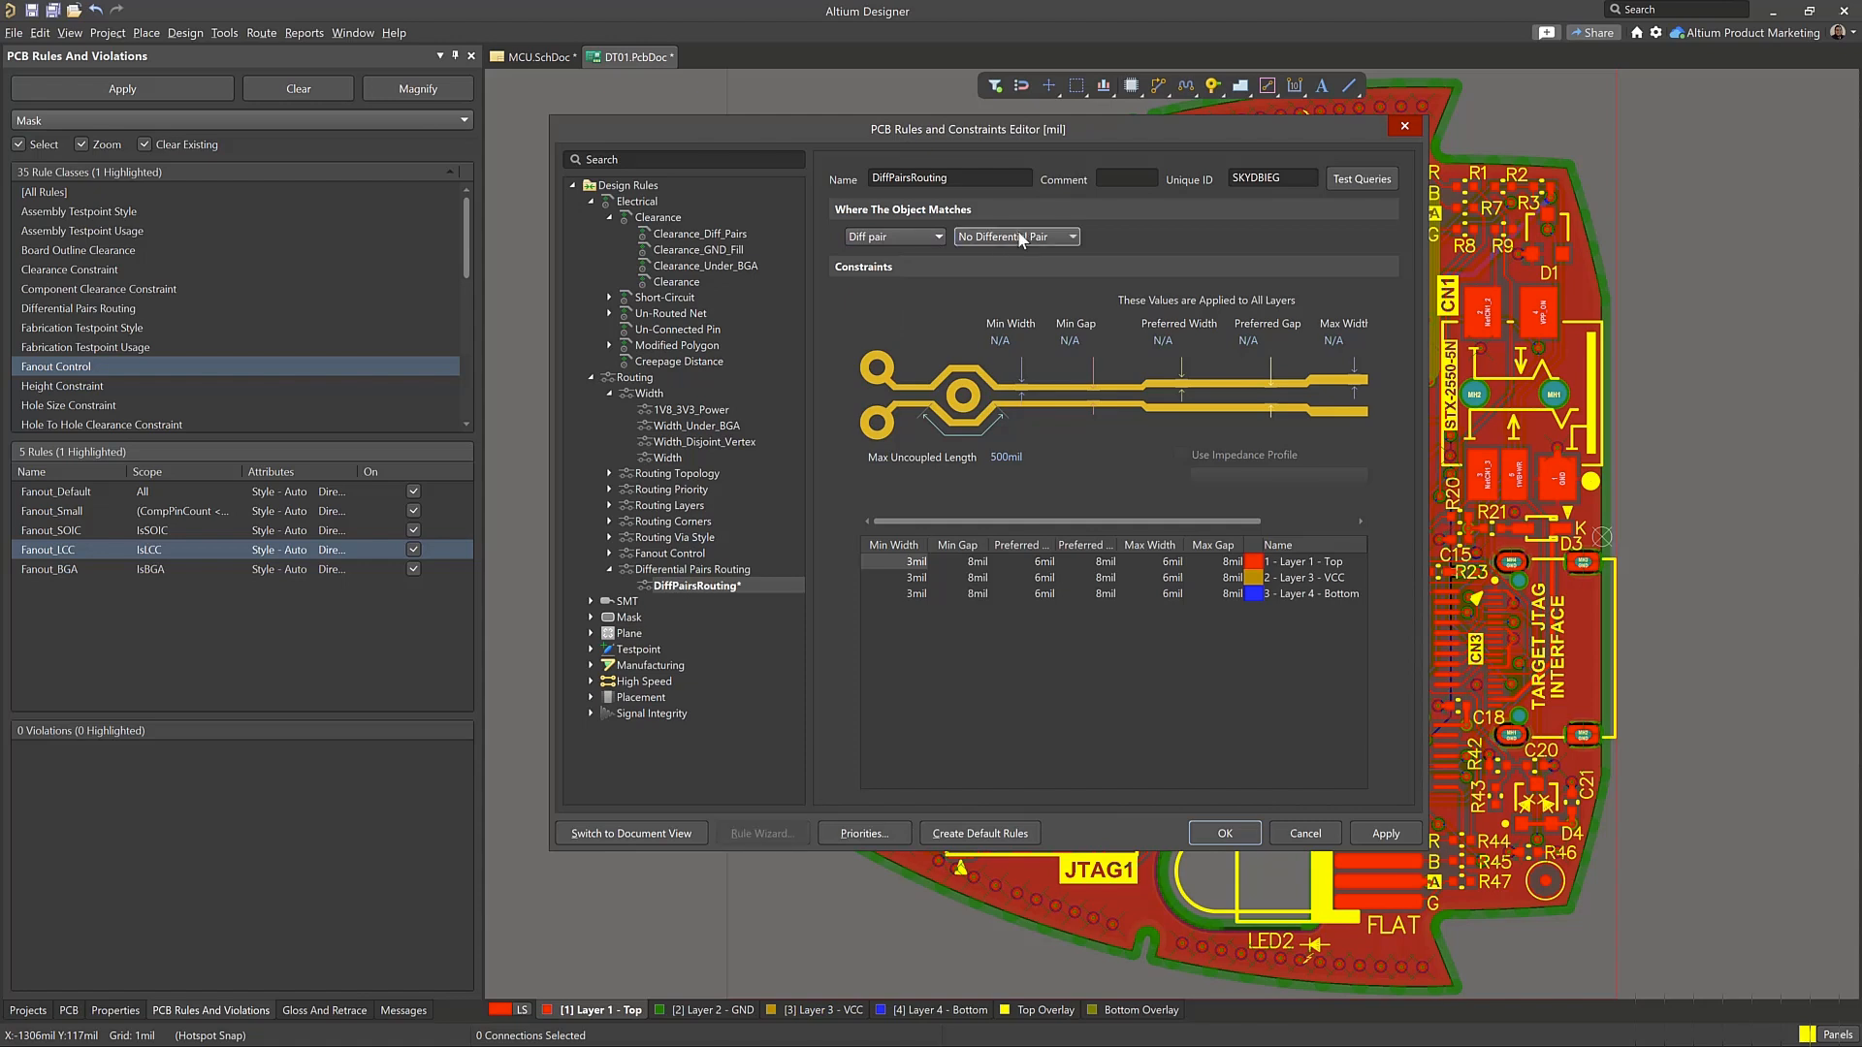
left_click(1016, 232)
left_click(979, 270)
left_click(906, 237)
left_click(902, 285)
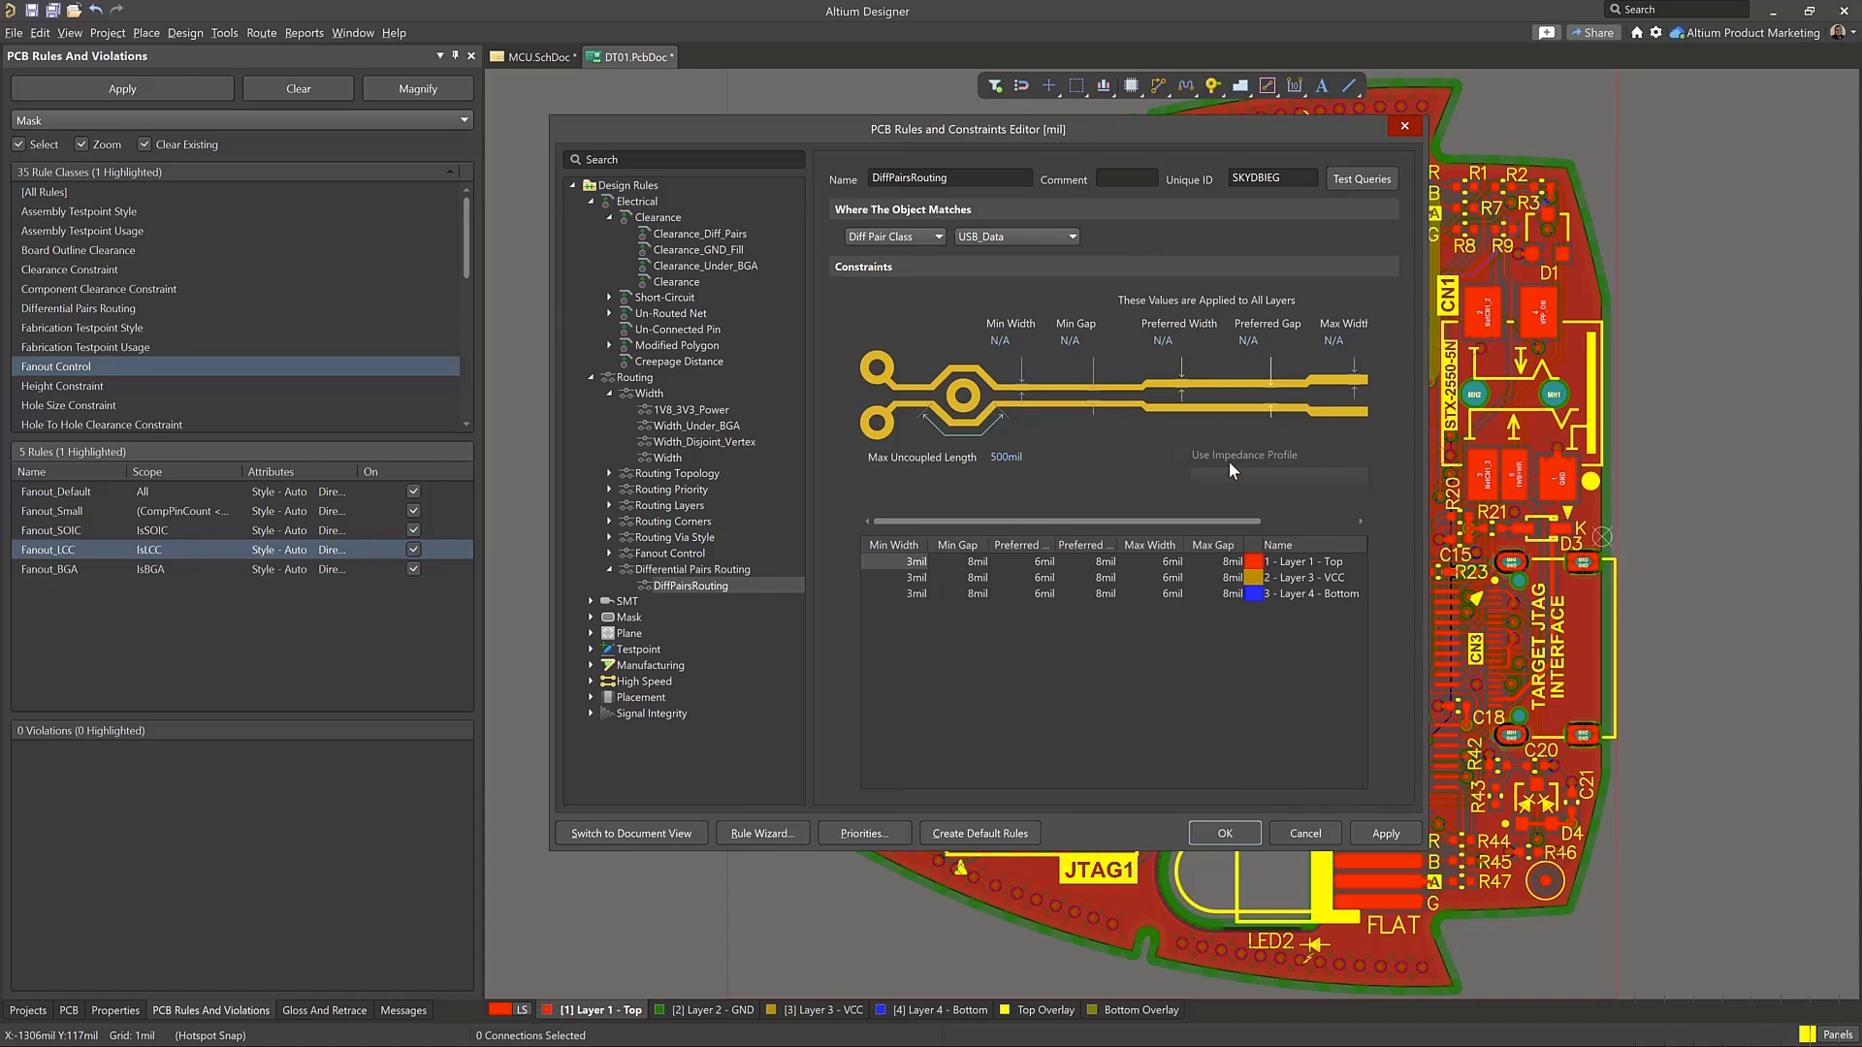
Accept the rule changes and close the PCB Rules and Constraints Editor
left_click(1239, 834)
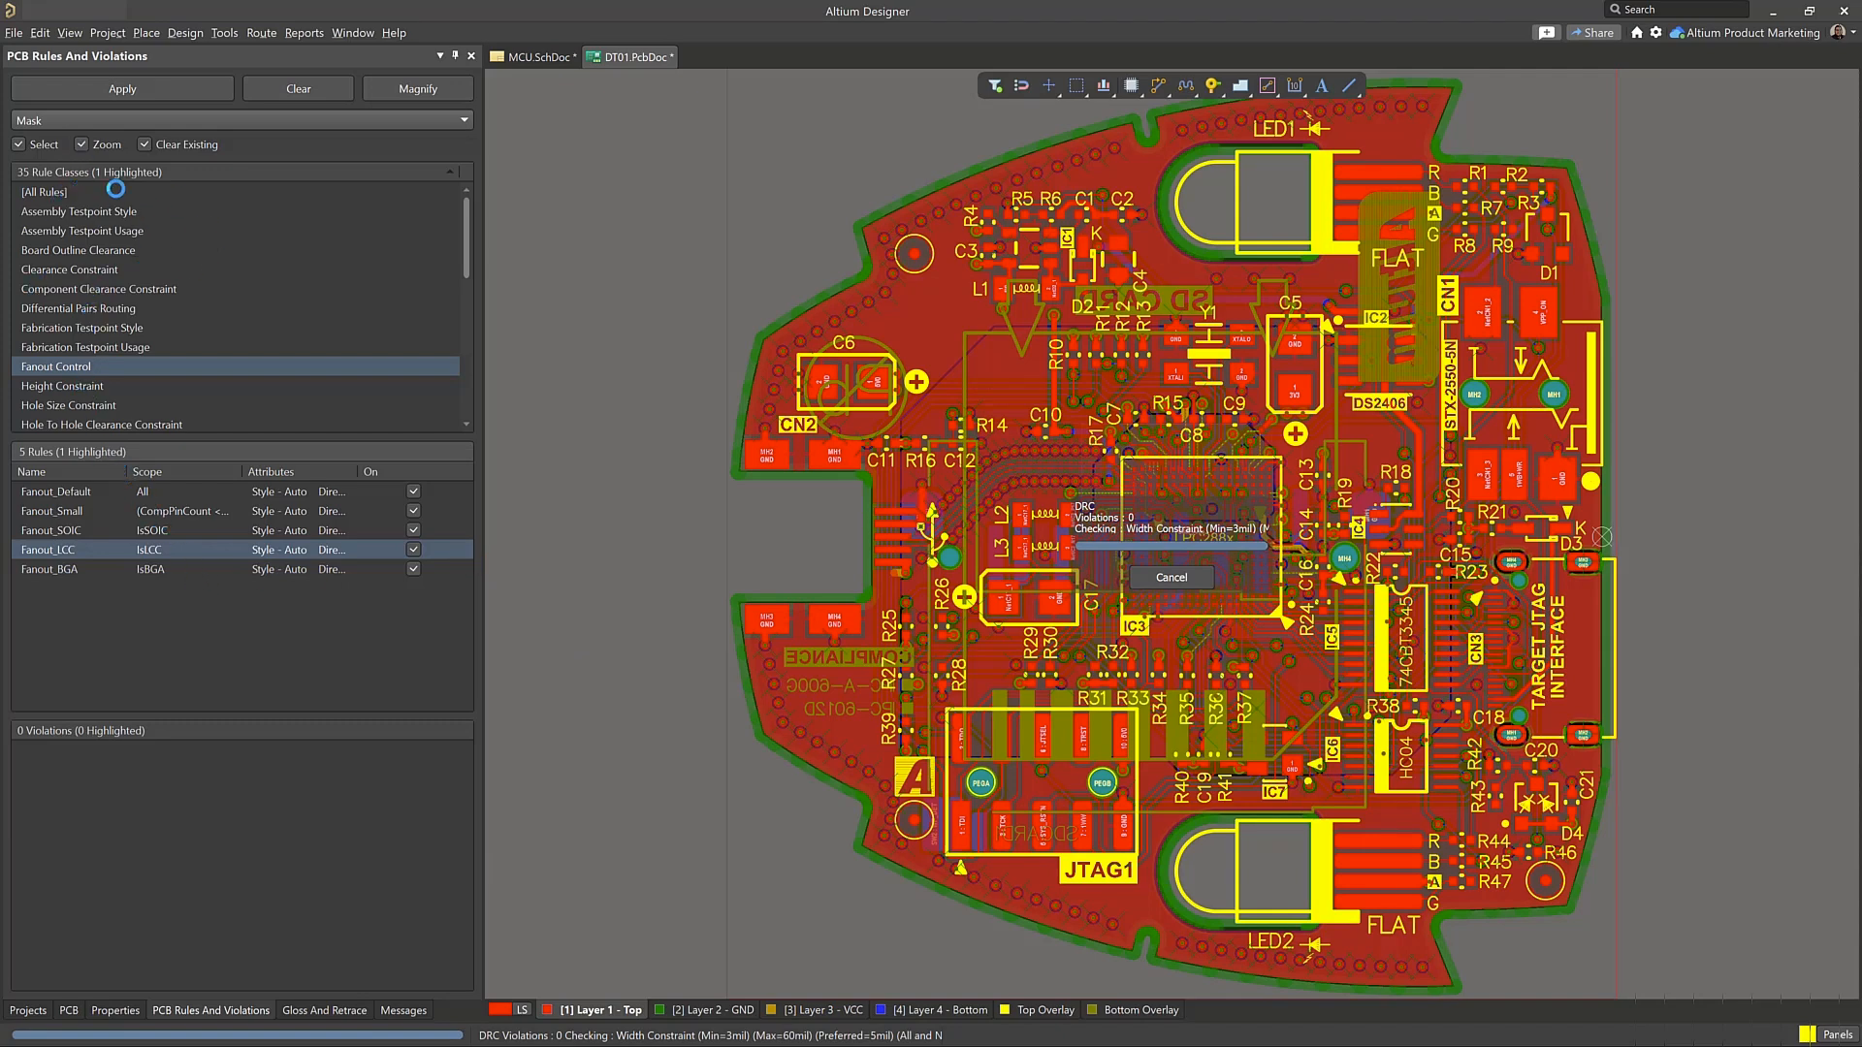
left_click(215, 630)
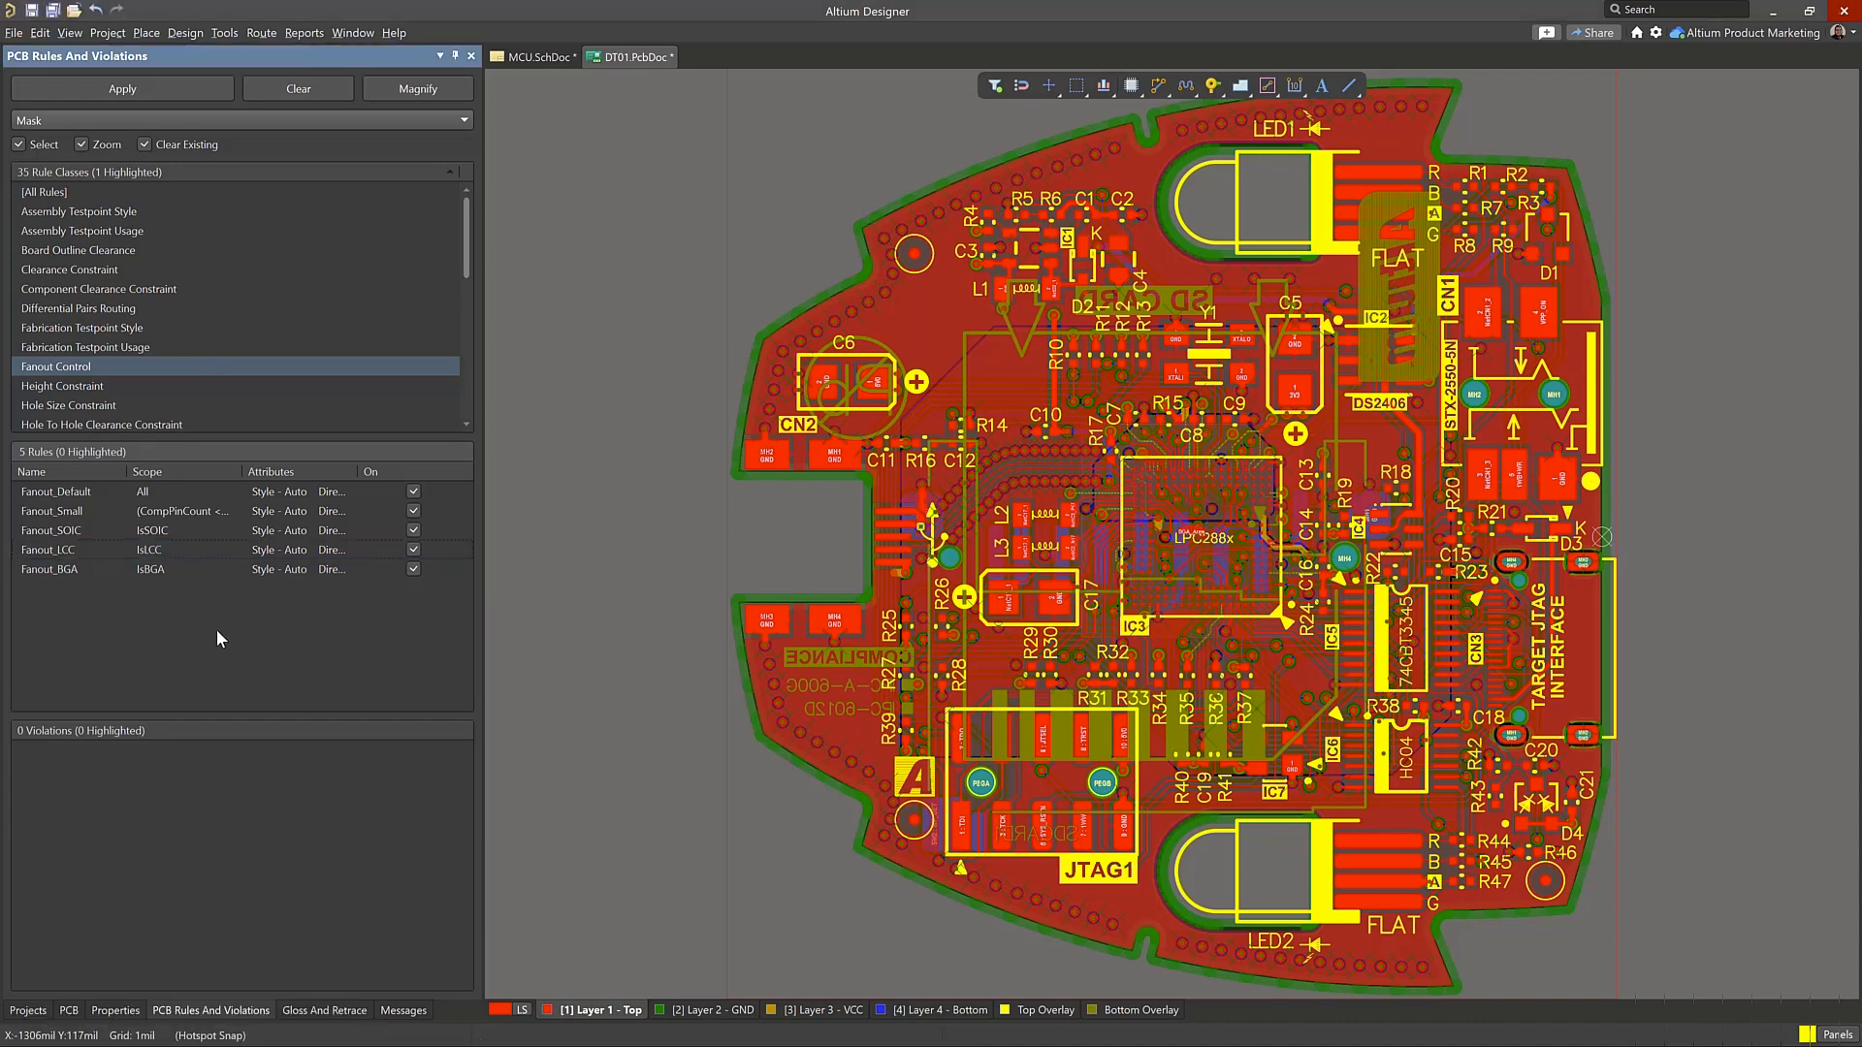
Run the design rule check for all rule classes and inspect individual Layer 1 - Top track width violations on the board
left_click(62, 192)
right_click(77, 194)
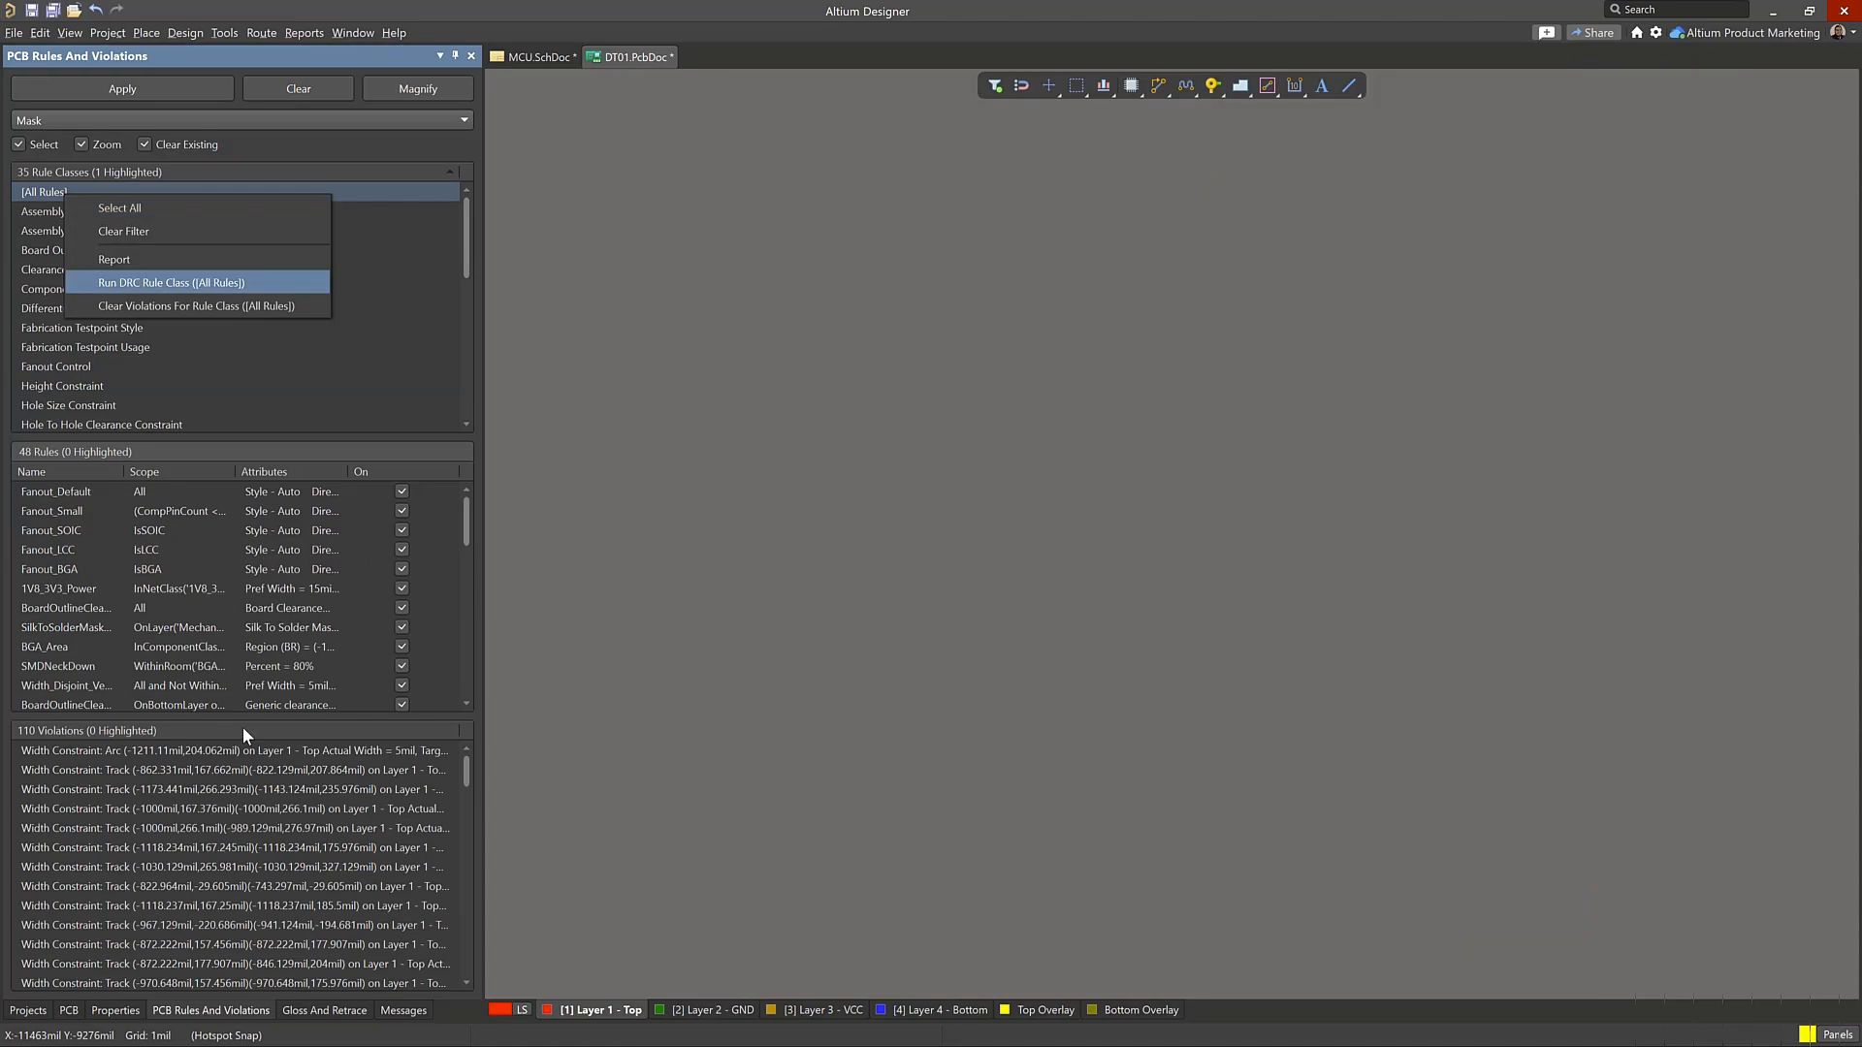
left_click(264, 770)
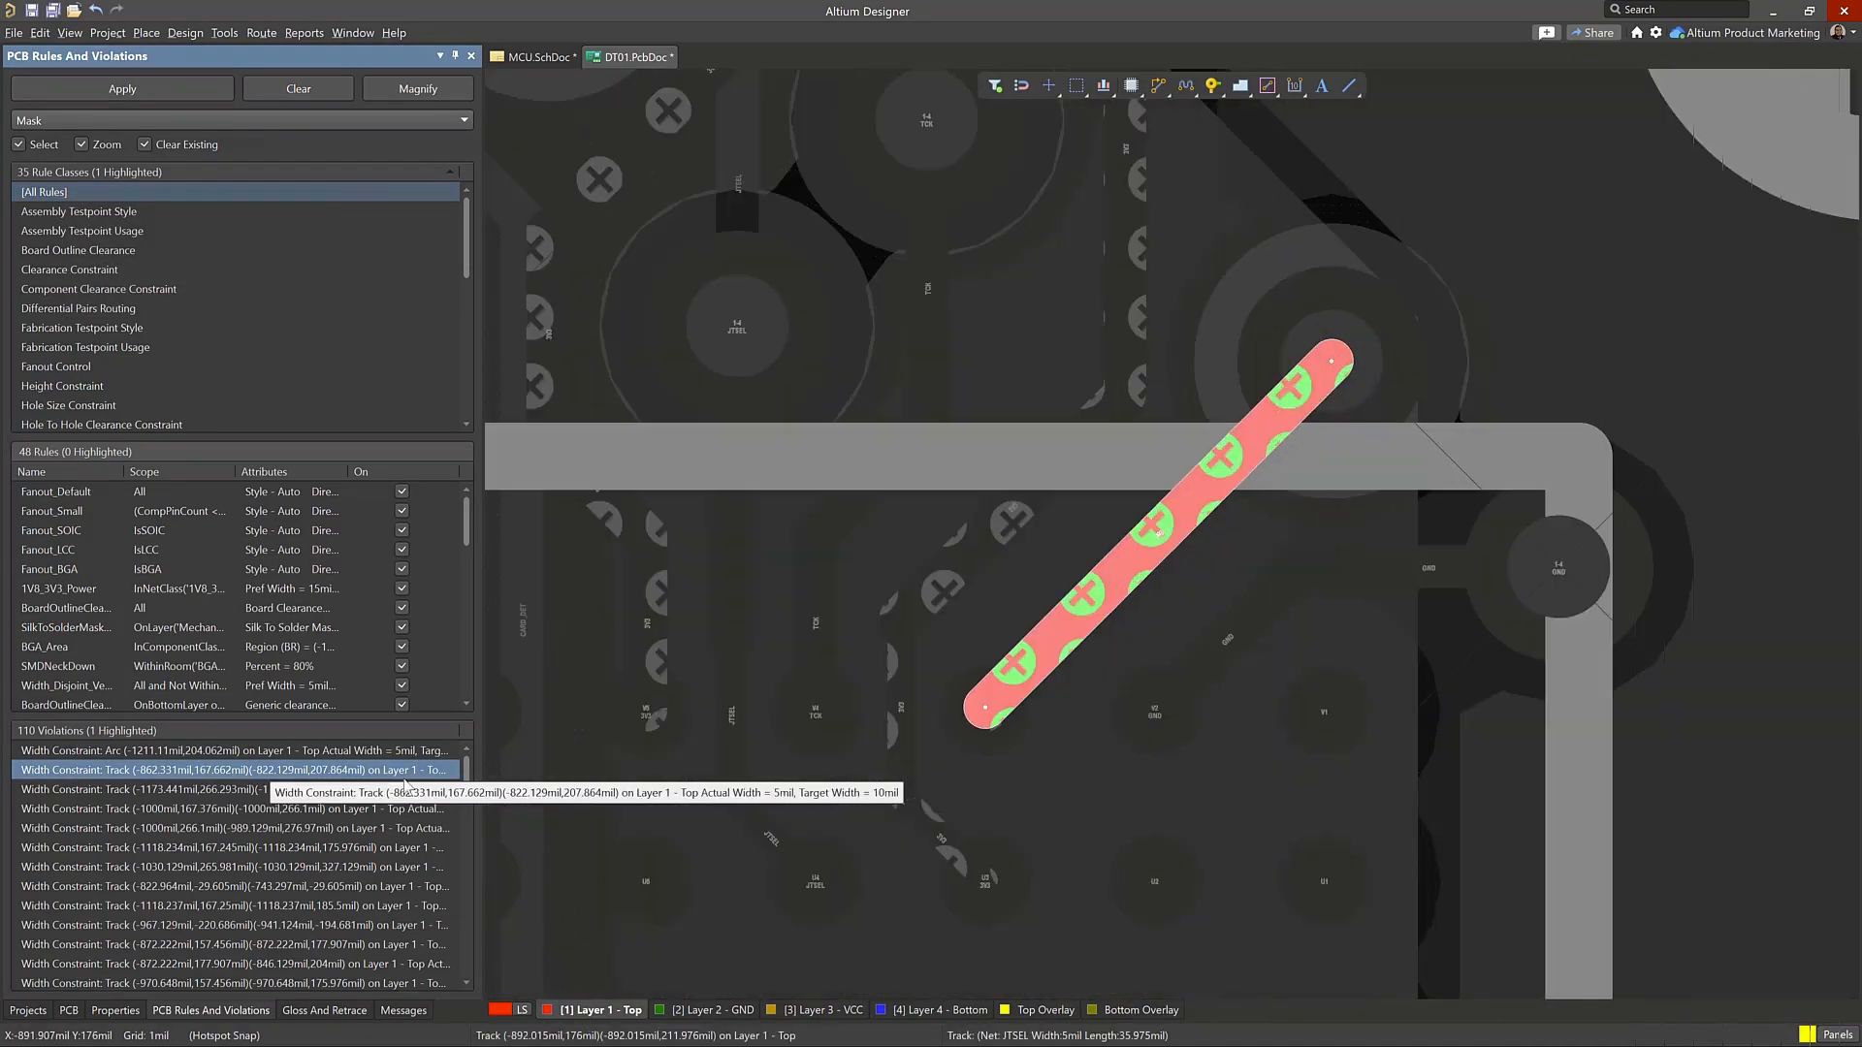
scroll(881, 702, "down", 9, "ctrl")
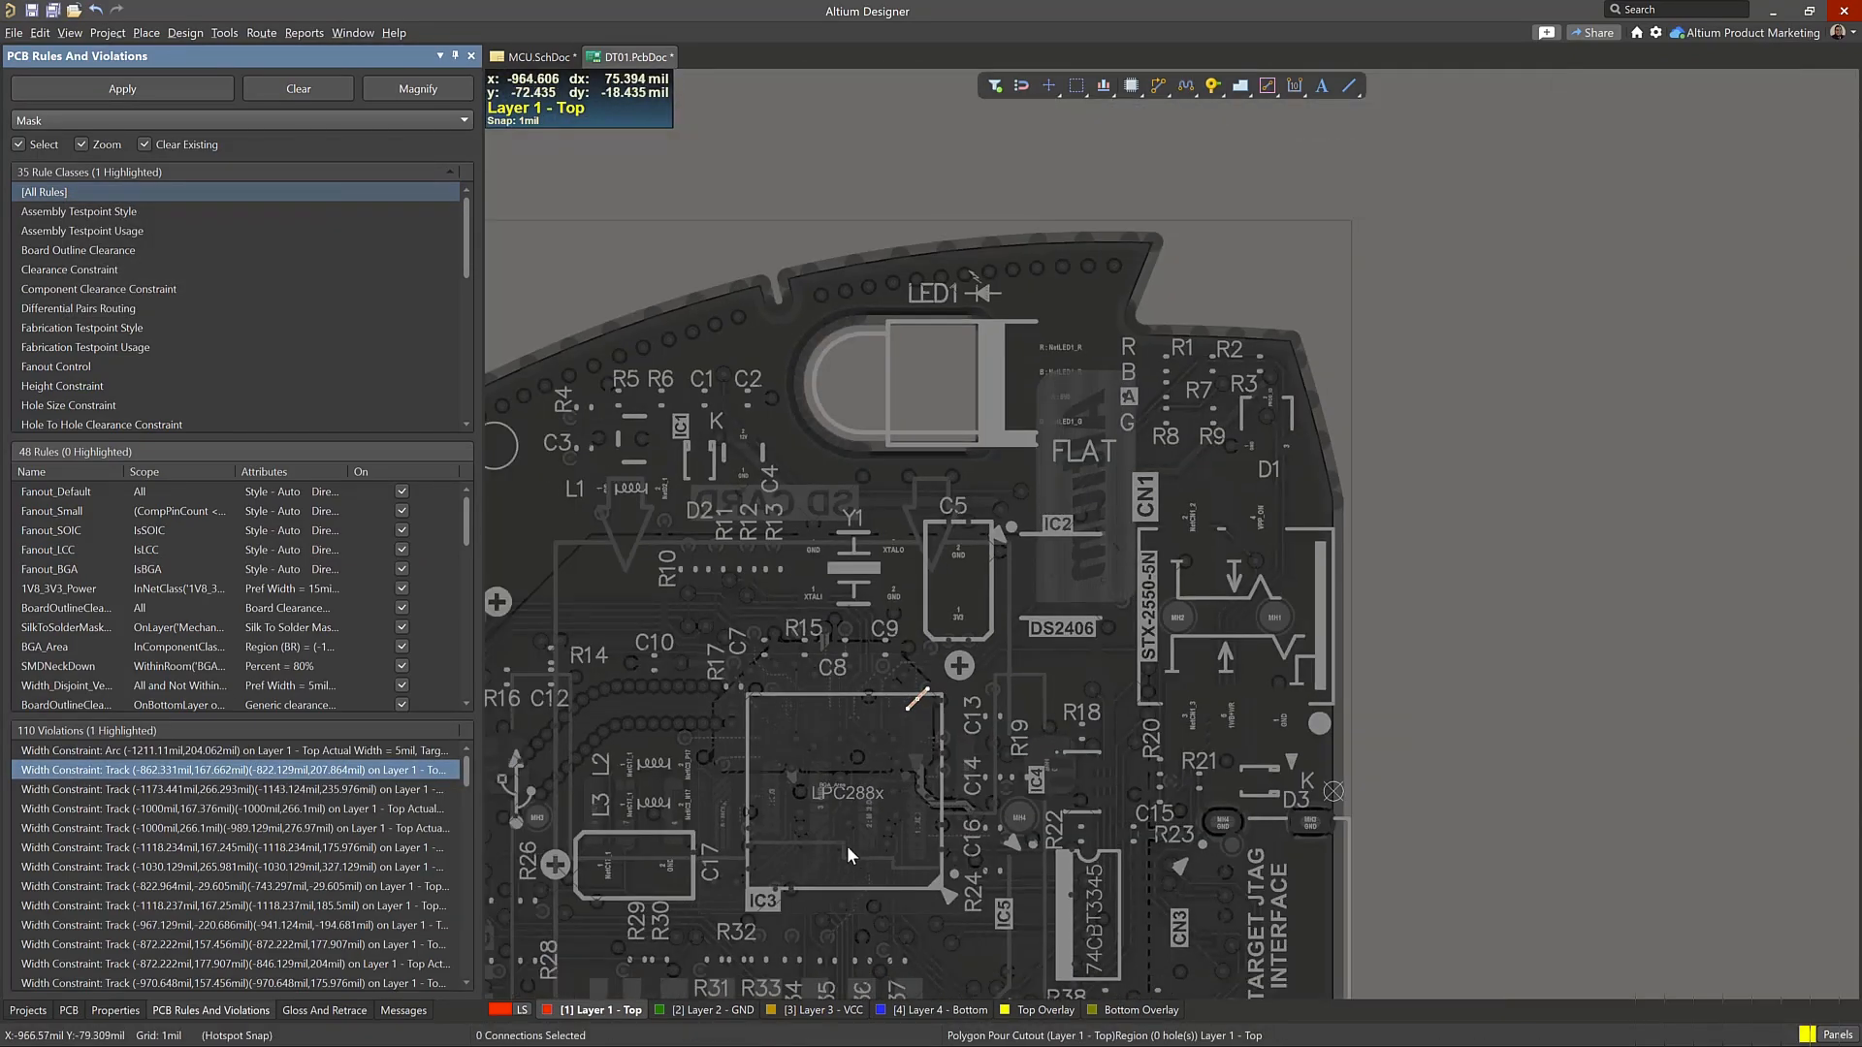
scroll(912, 708, "up", 9, "ctrl")
right_click_drag(921, 711, 1020, 592)
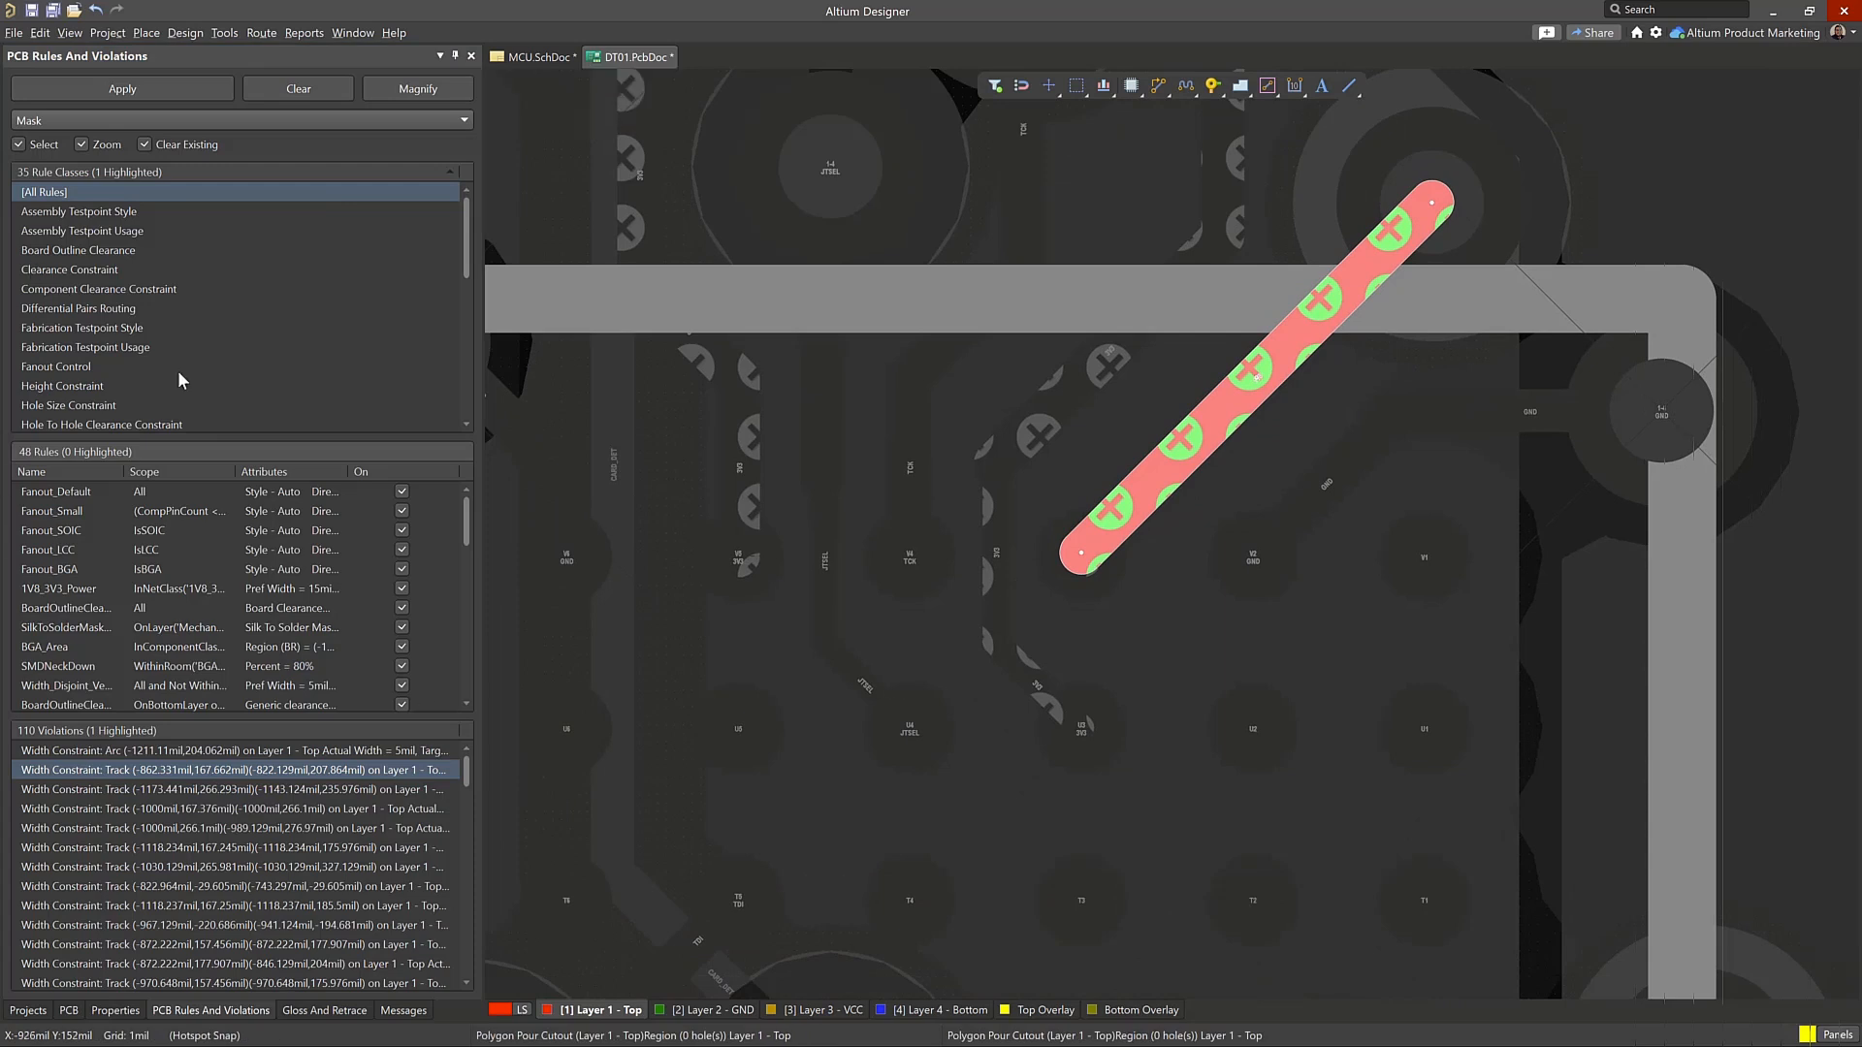
left_click(103, 946)
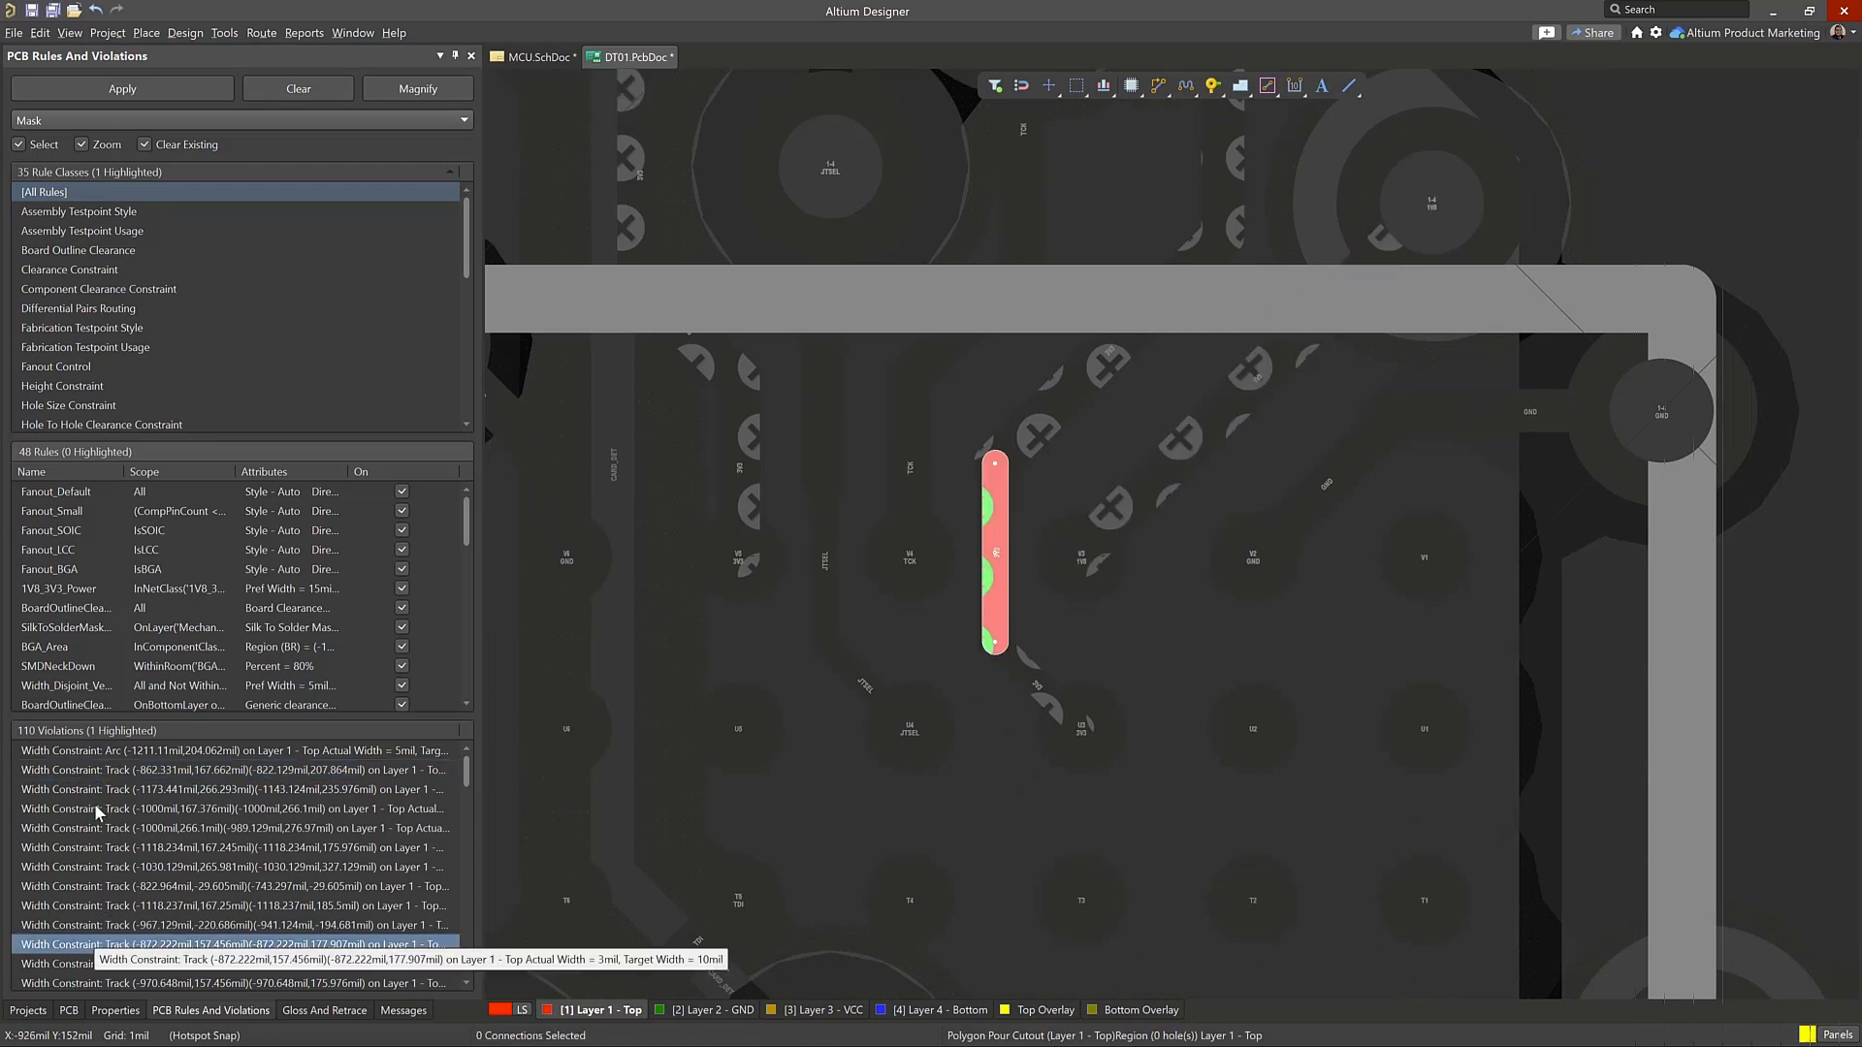
Limit the violations to the Width Constraint rule class and highlight all of them on the board
scroll(190, 390, "down", 7)
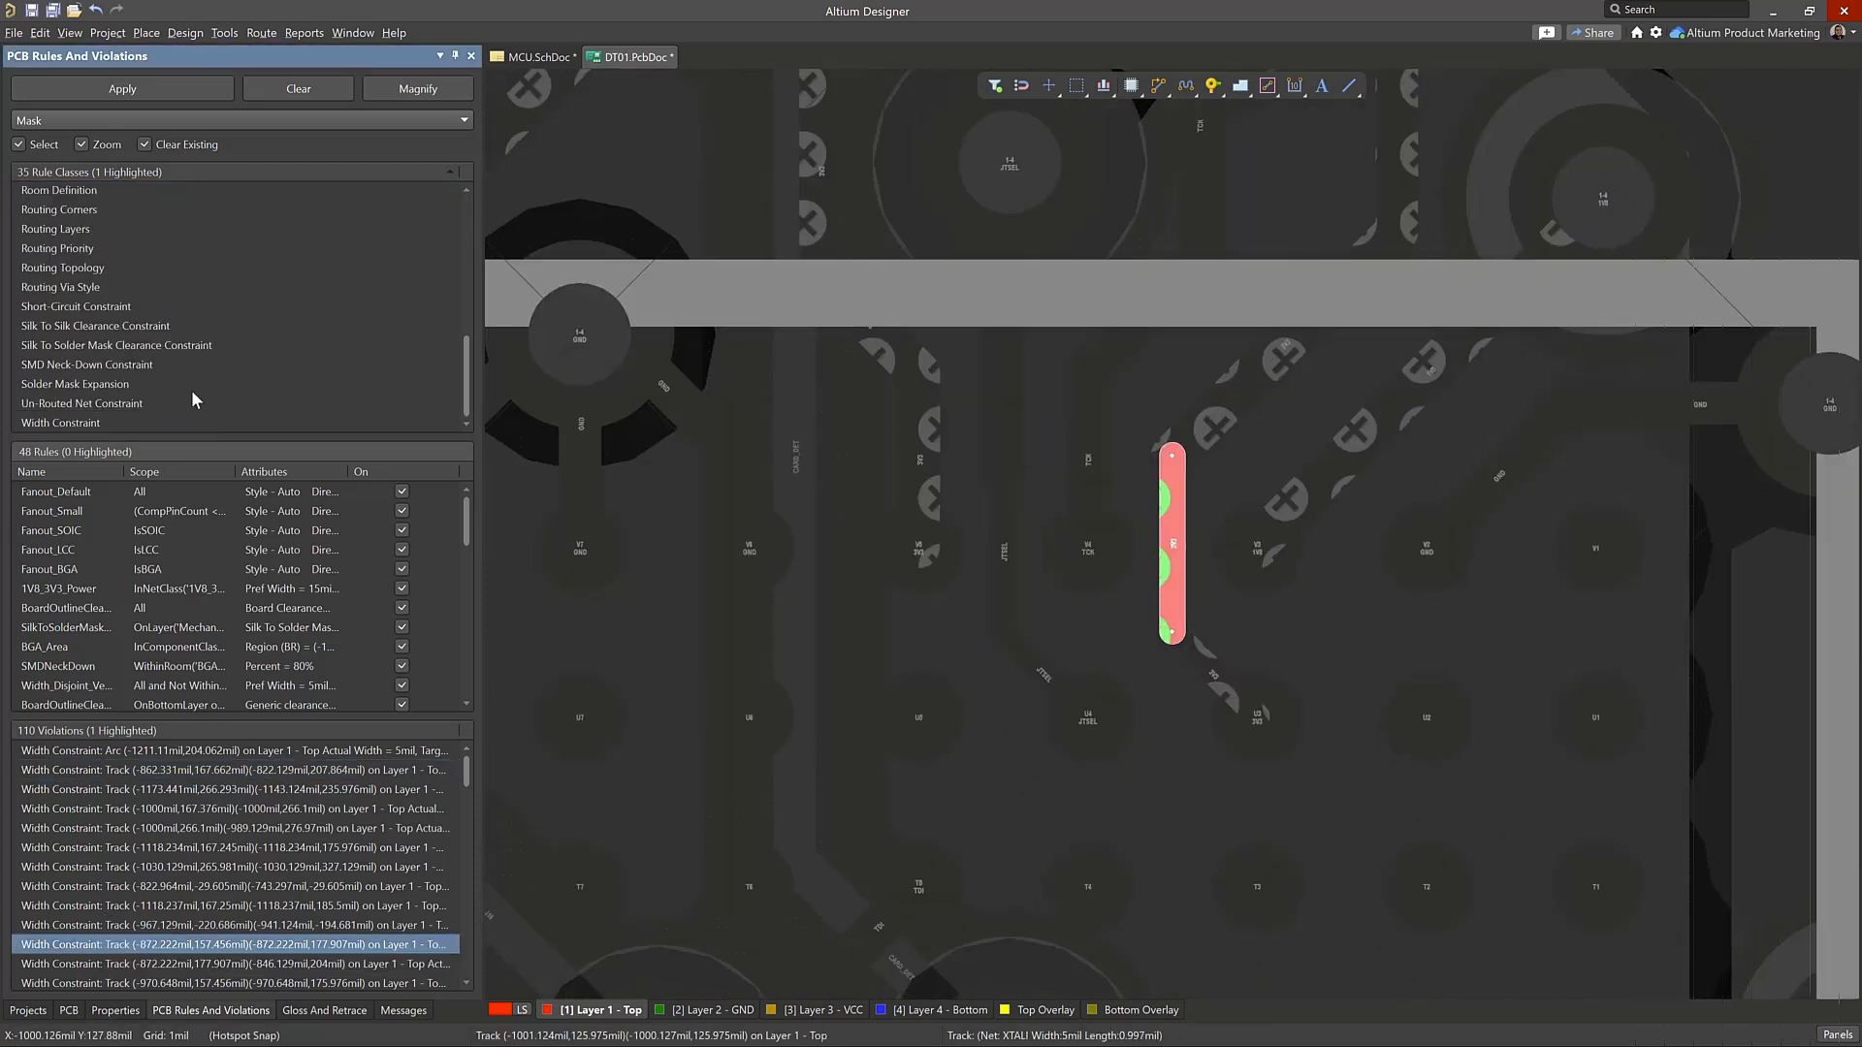
left_click(130, 421)
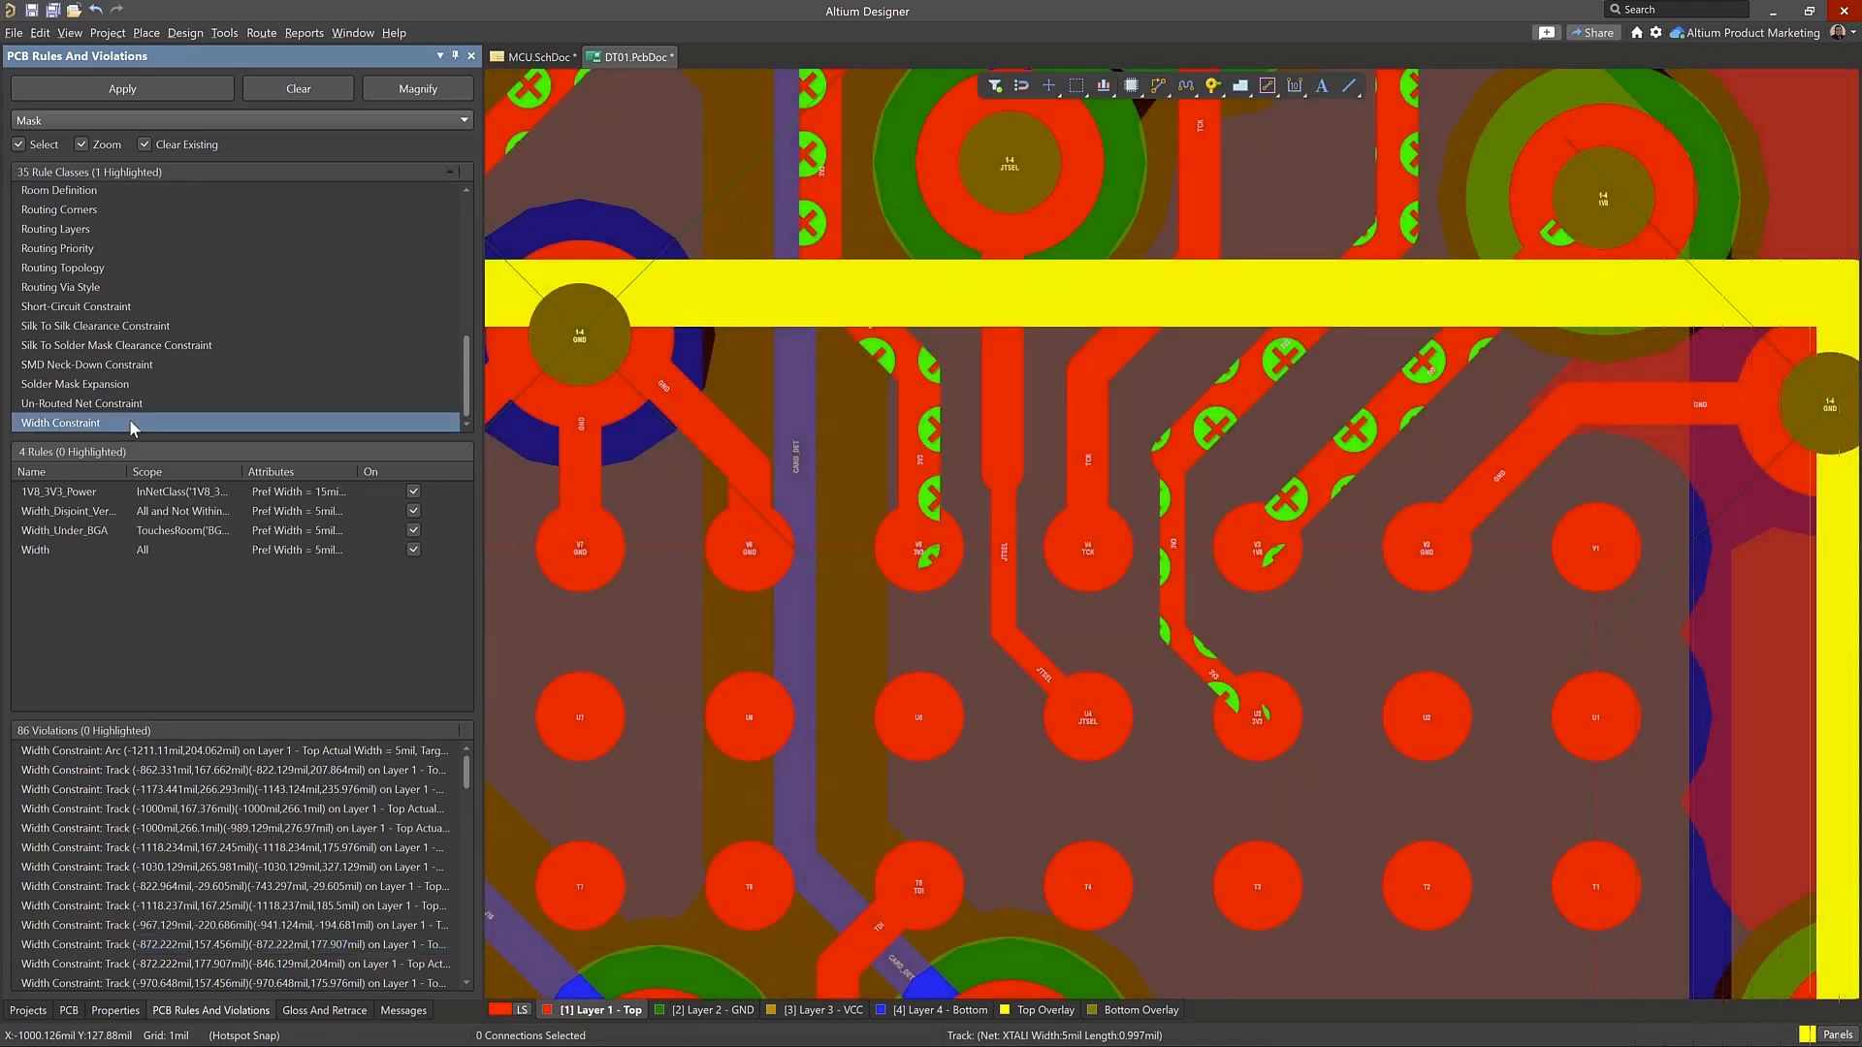
left_click(218, 754)
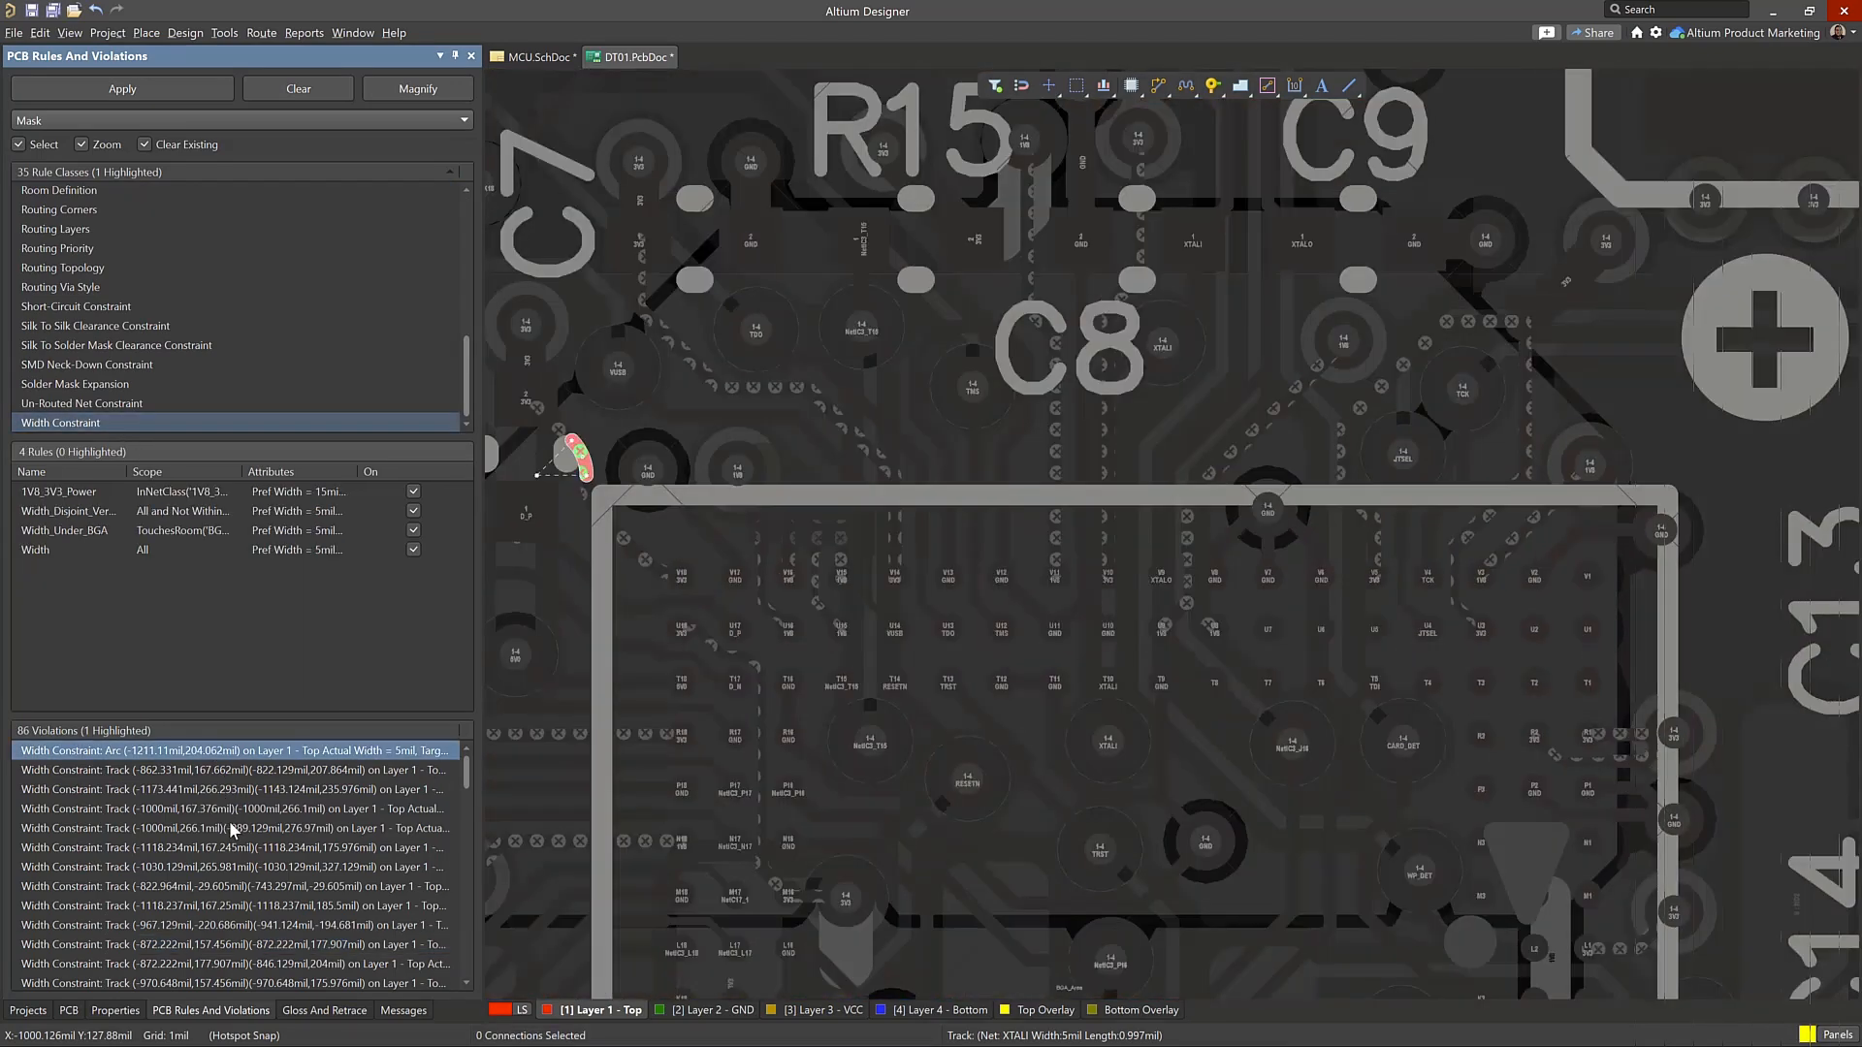
key("ctrl+a")
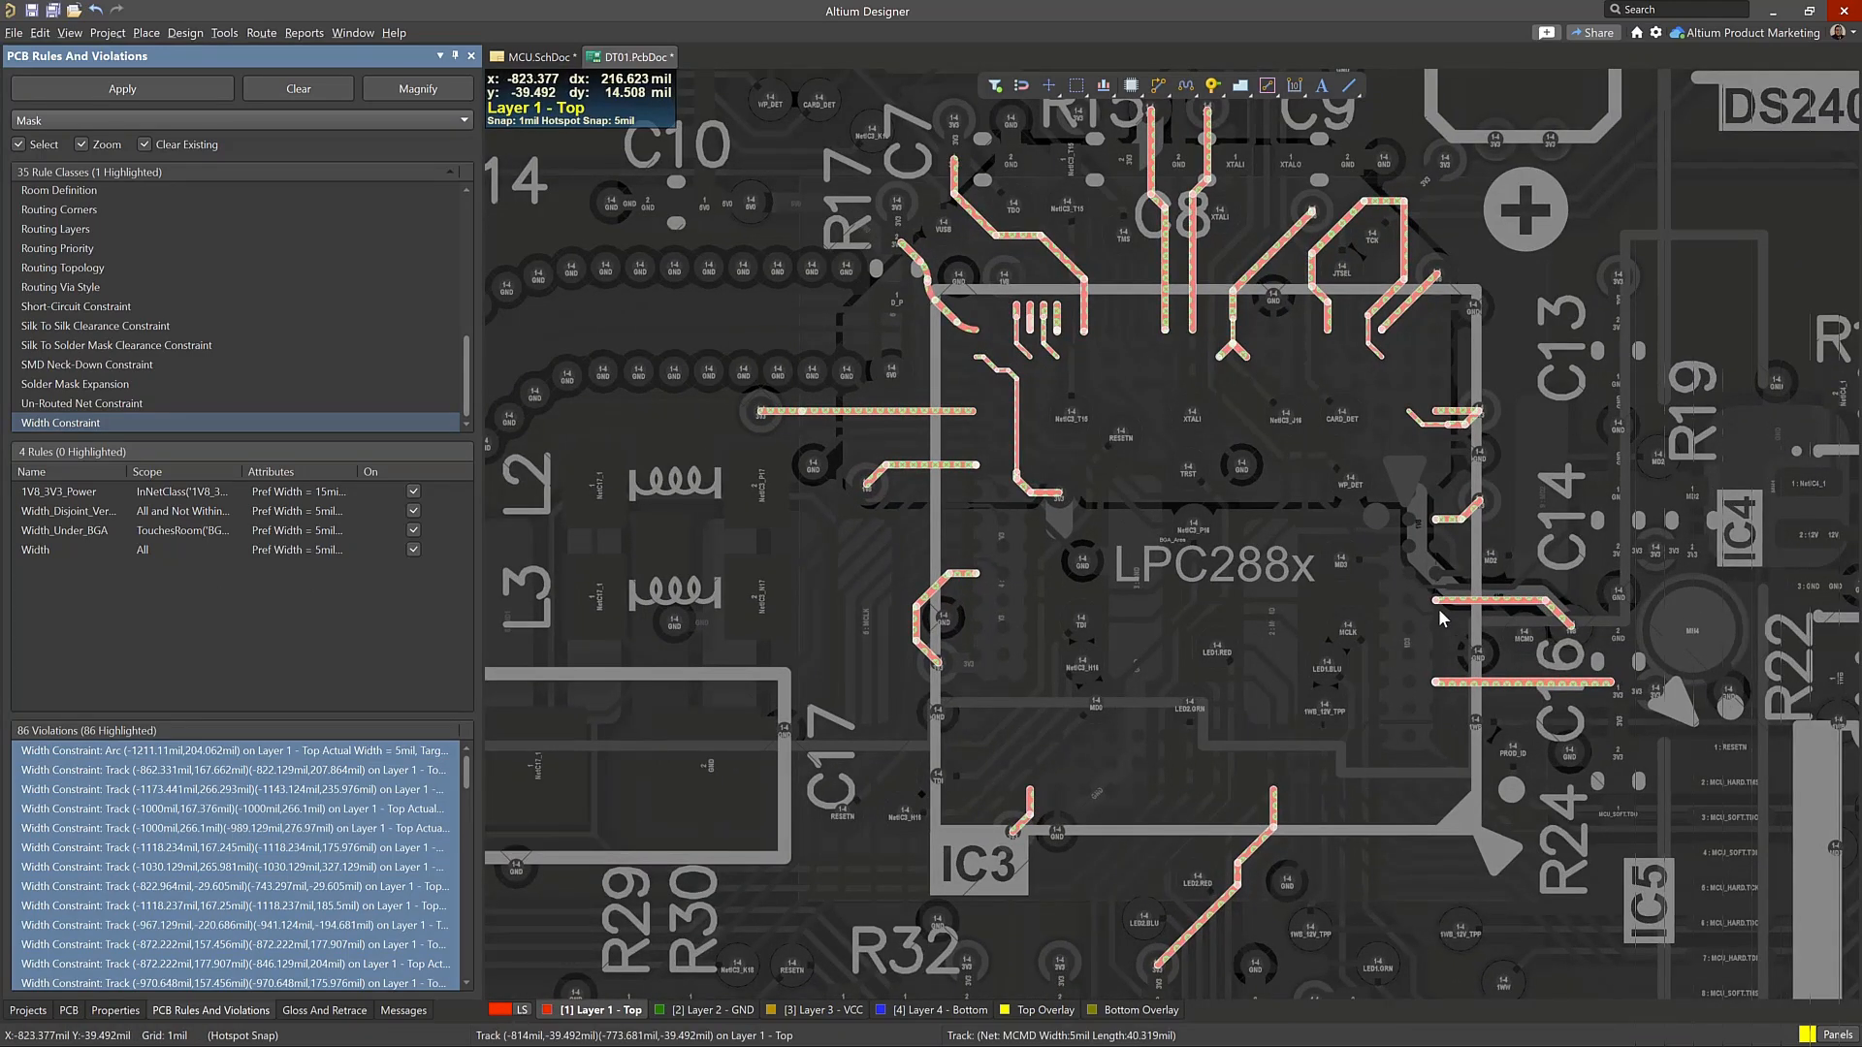
Examine the highlighted width violations on the tracks in and around the LPC288x BGA area
scroll(933, 613, "up", 4, "ctrl")
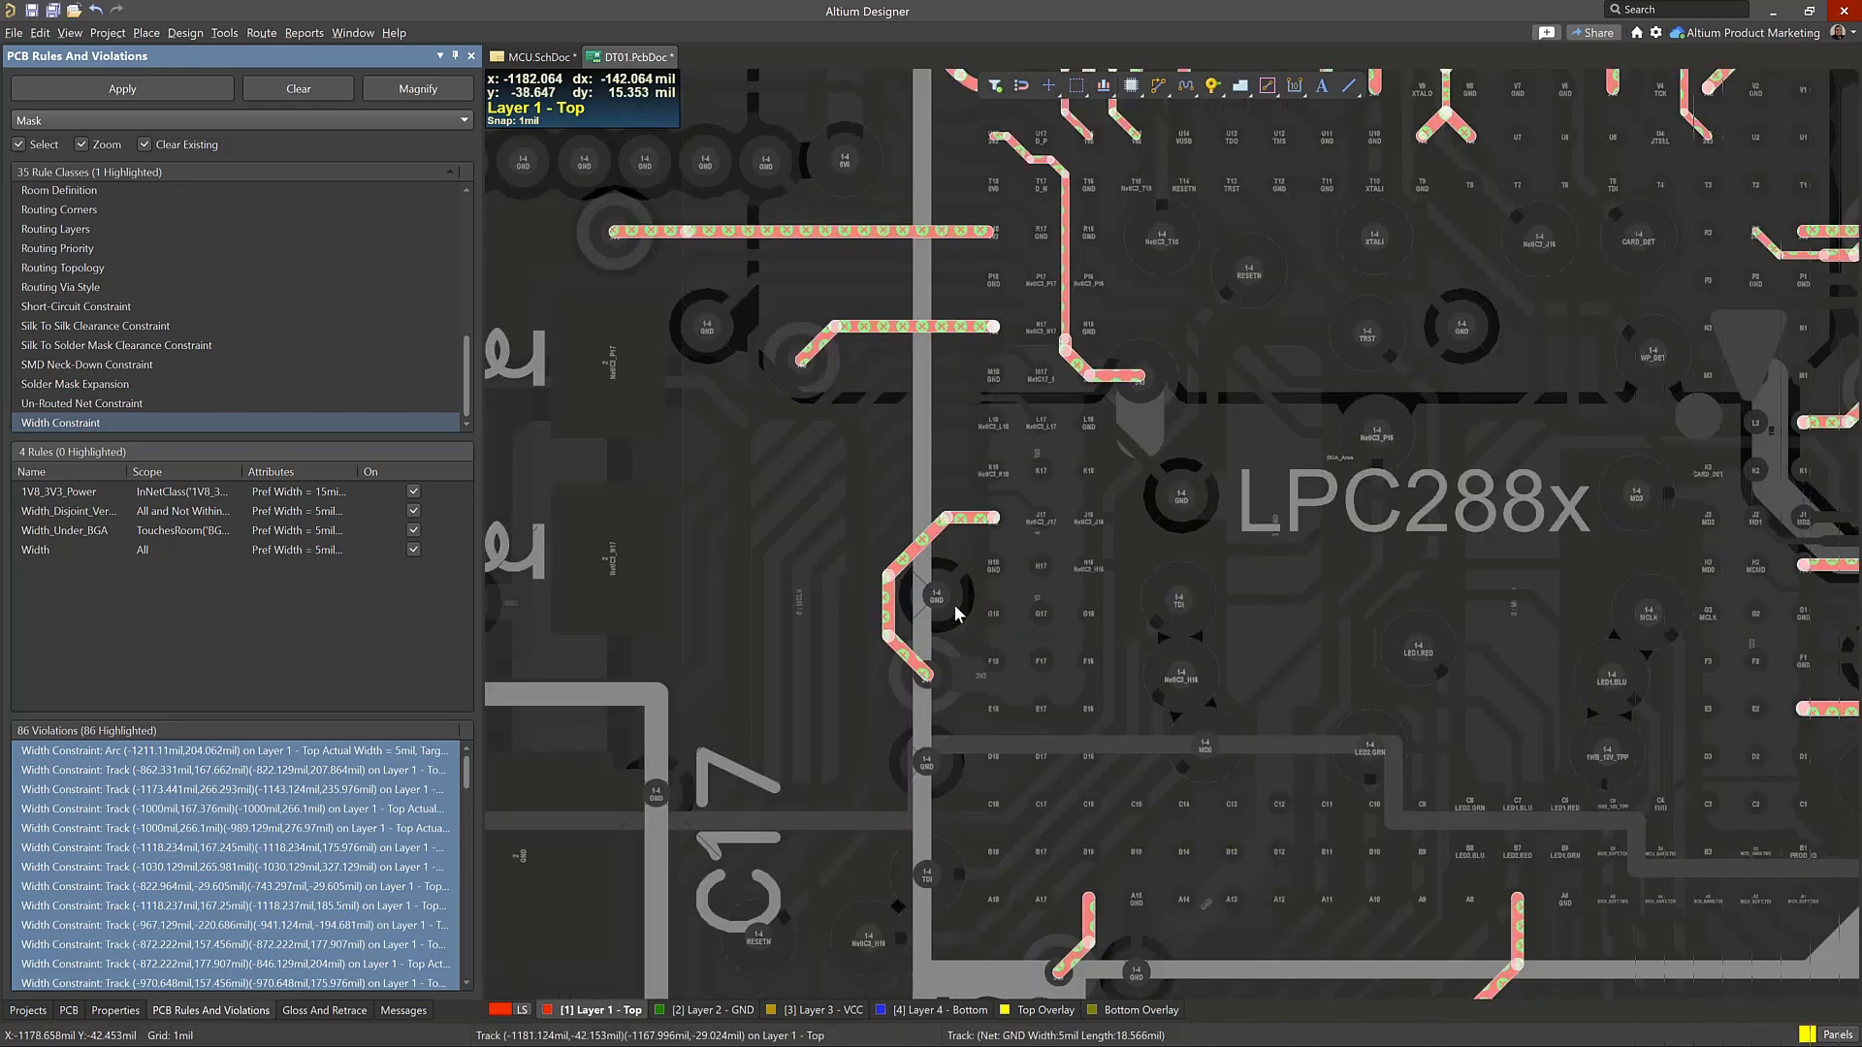
scroll(858, 610, "up", 3, "ctrl")
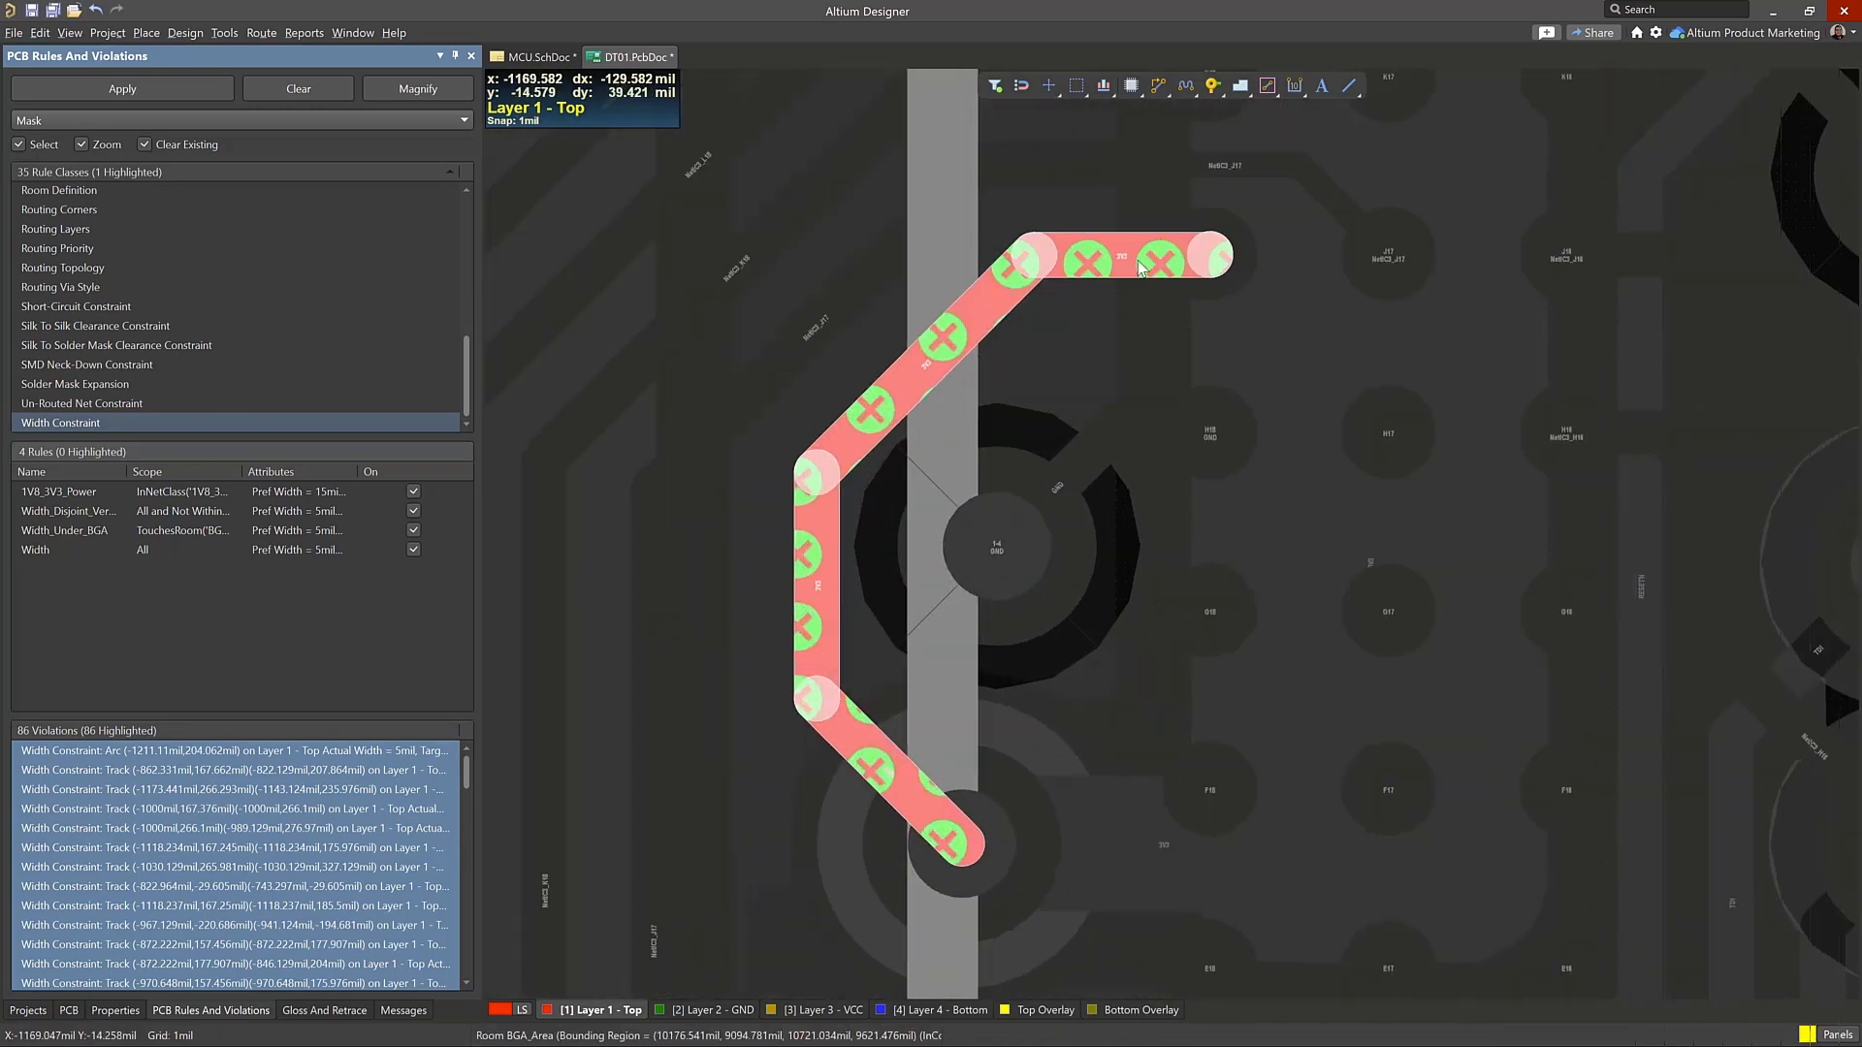
scroll(1065, 279, "down", 6, "ctrl")
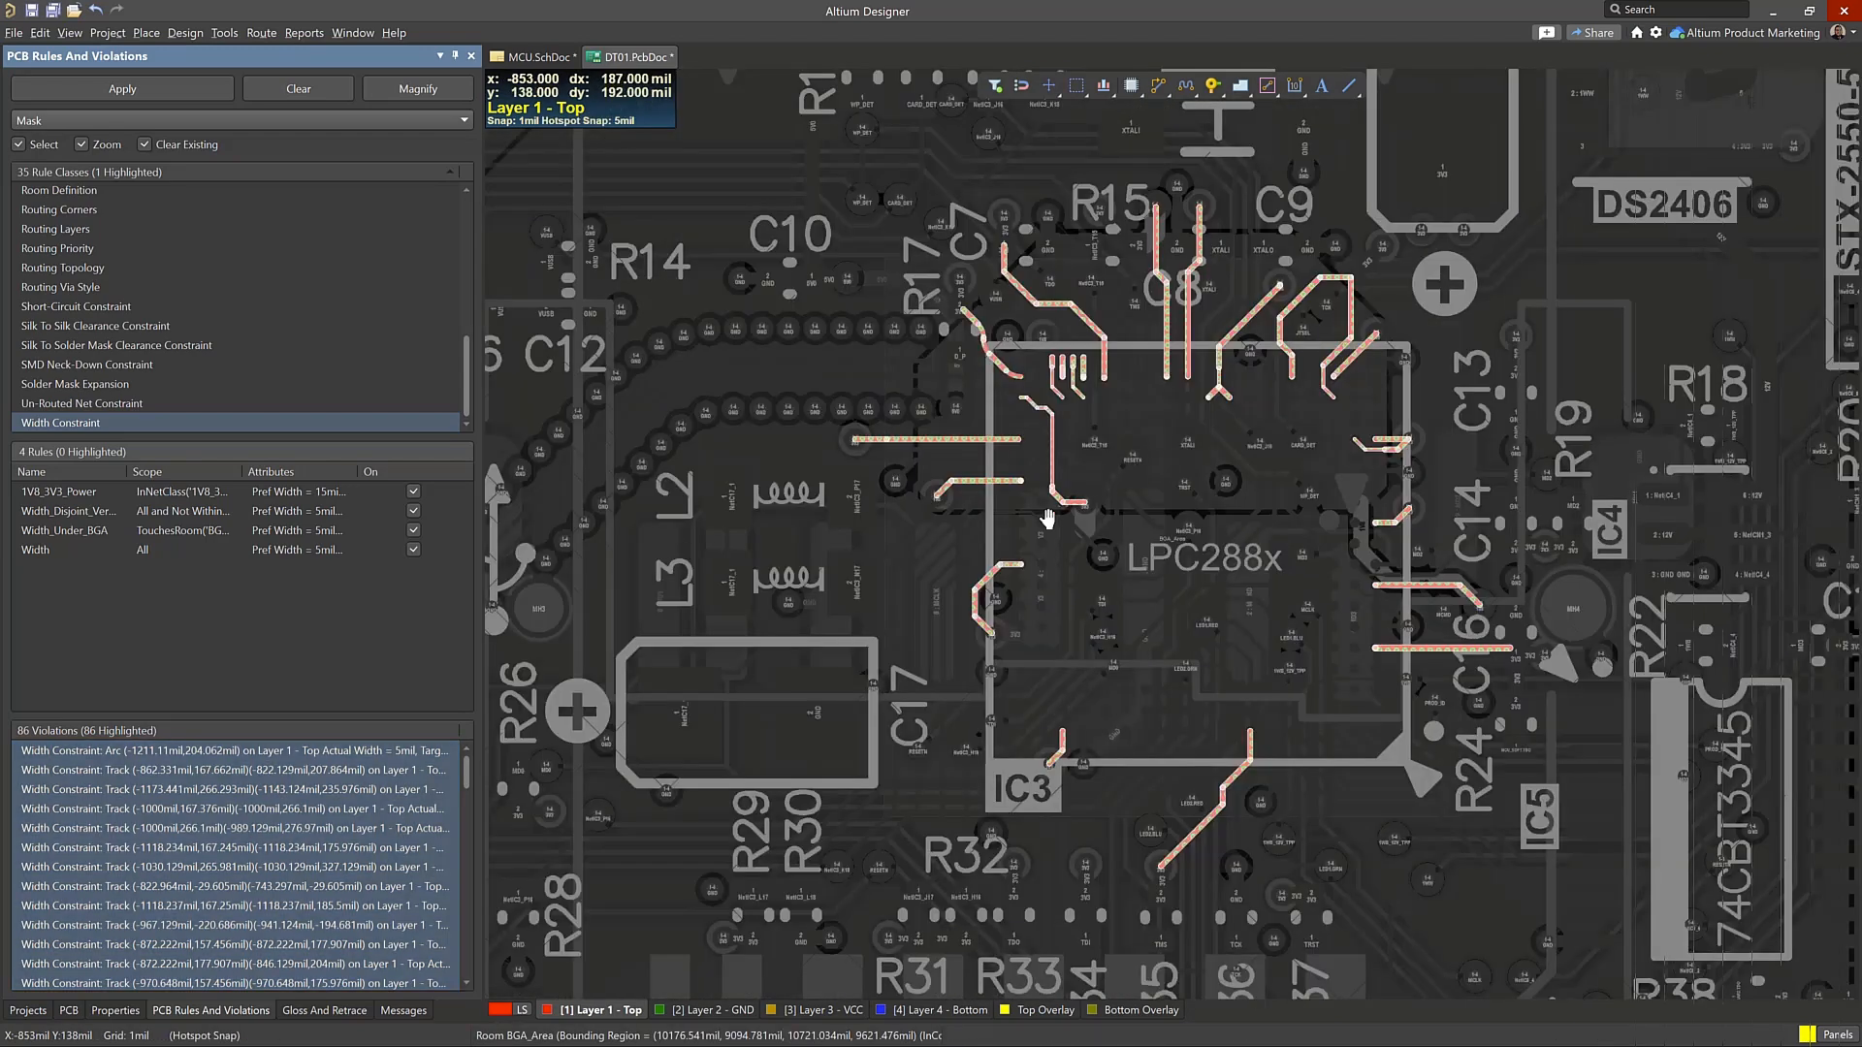
scroll(1341, 423, "up", 3, "ctrl")
right_click_drag(1048, 520, 1322, 424)
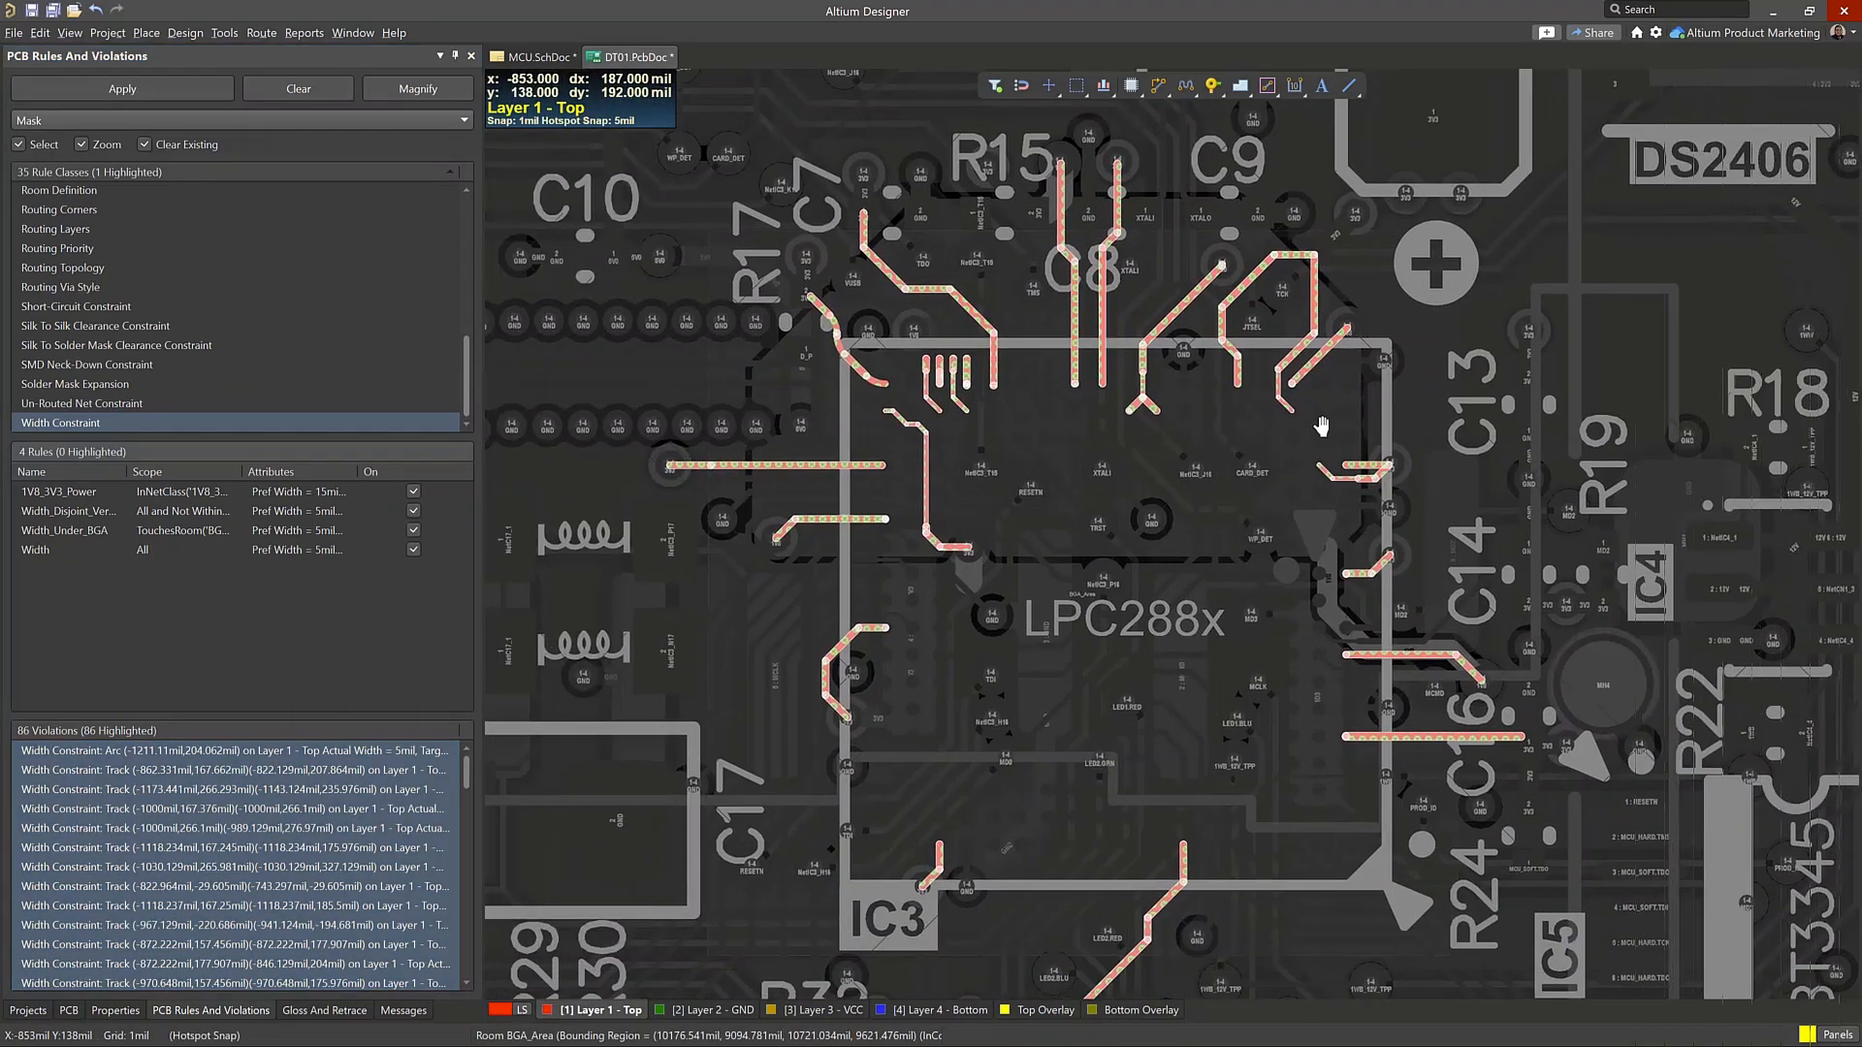
scroll(1201, 617, "down", 1, "ctrl")
scroll(1200, 616, "down", 1, "ctrl")
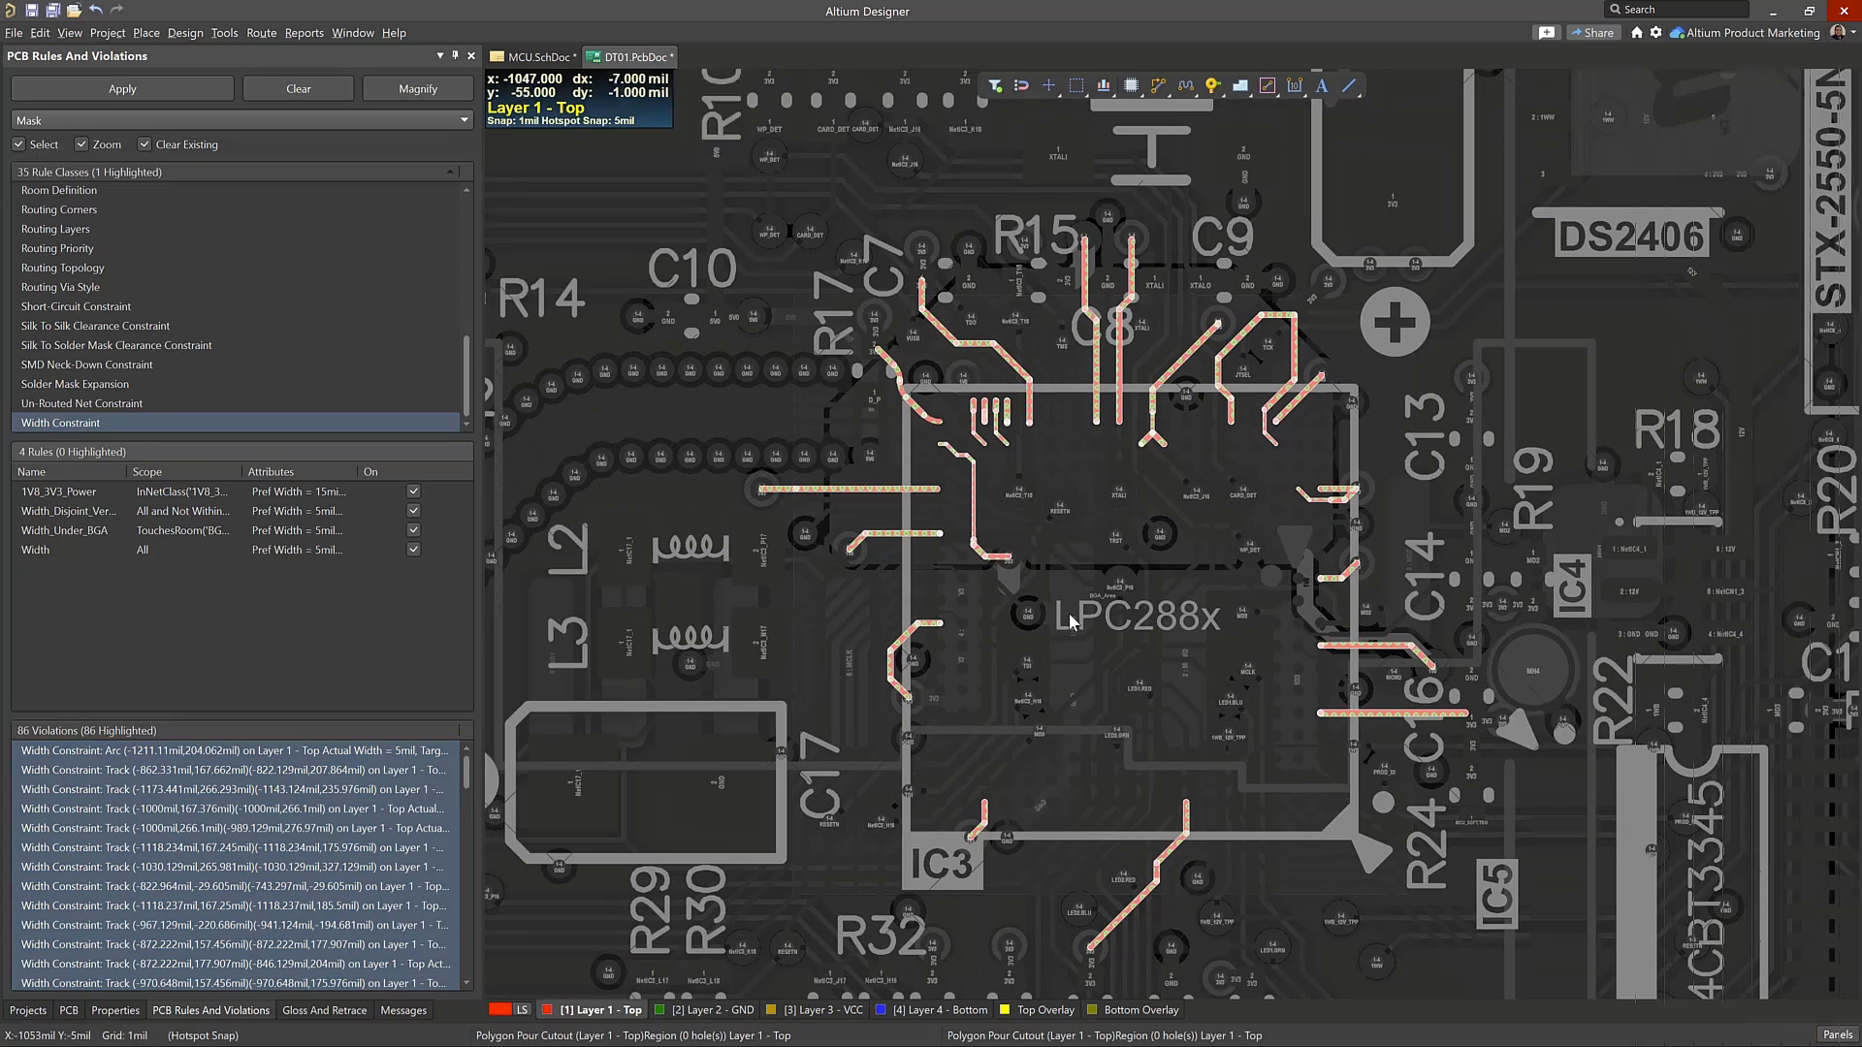
Open the PCB Rules and Constraints Editor and list the Width routing rules with their priorities
left_click(185, 32)
left_click(267, 96)
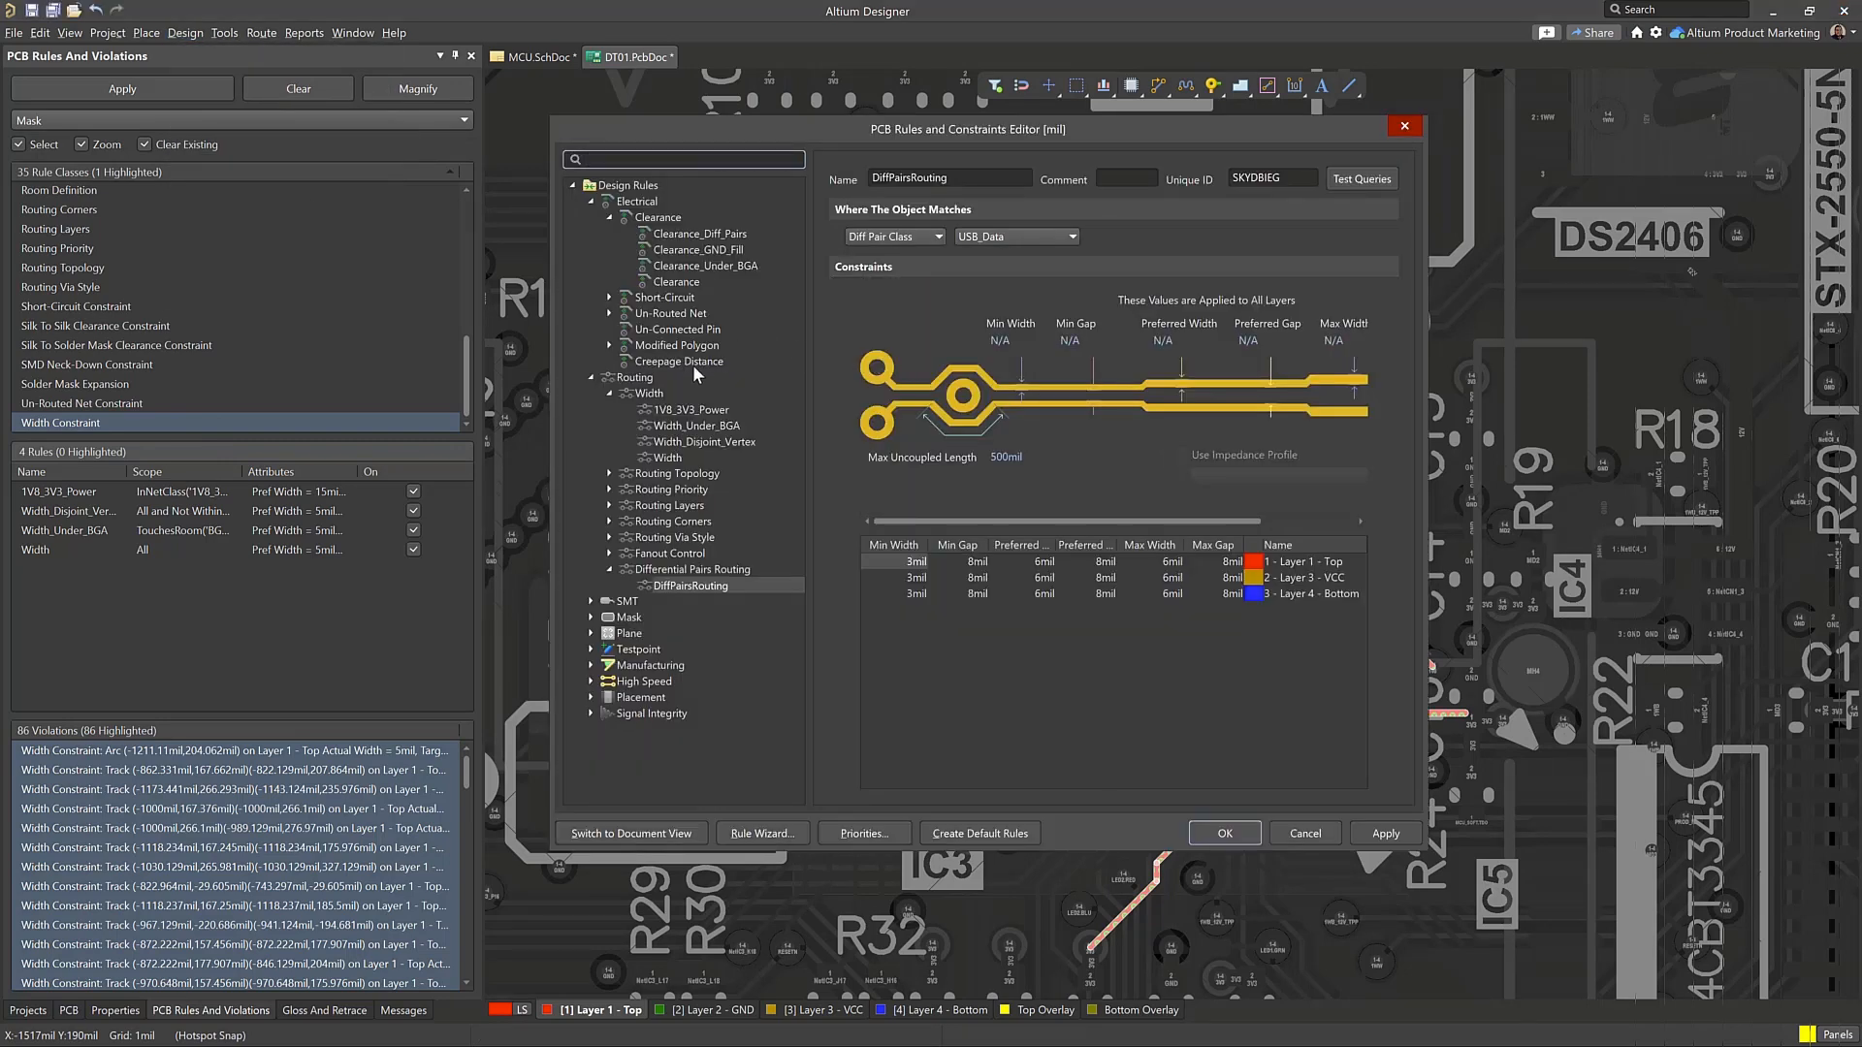
left_click(697, 425)
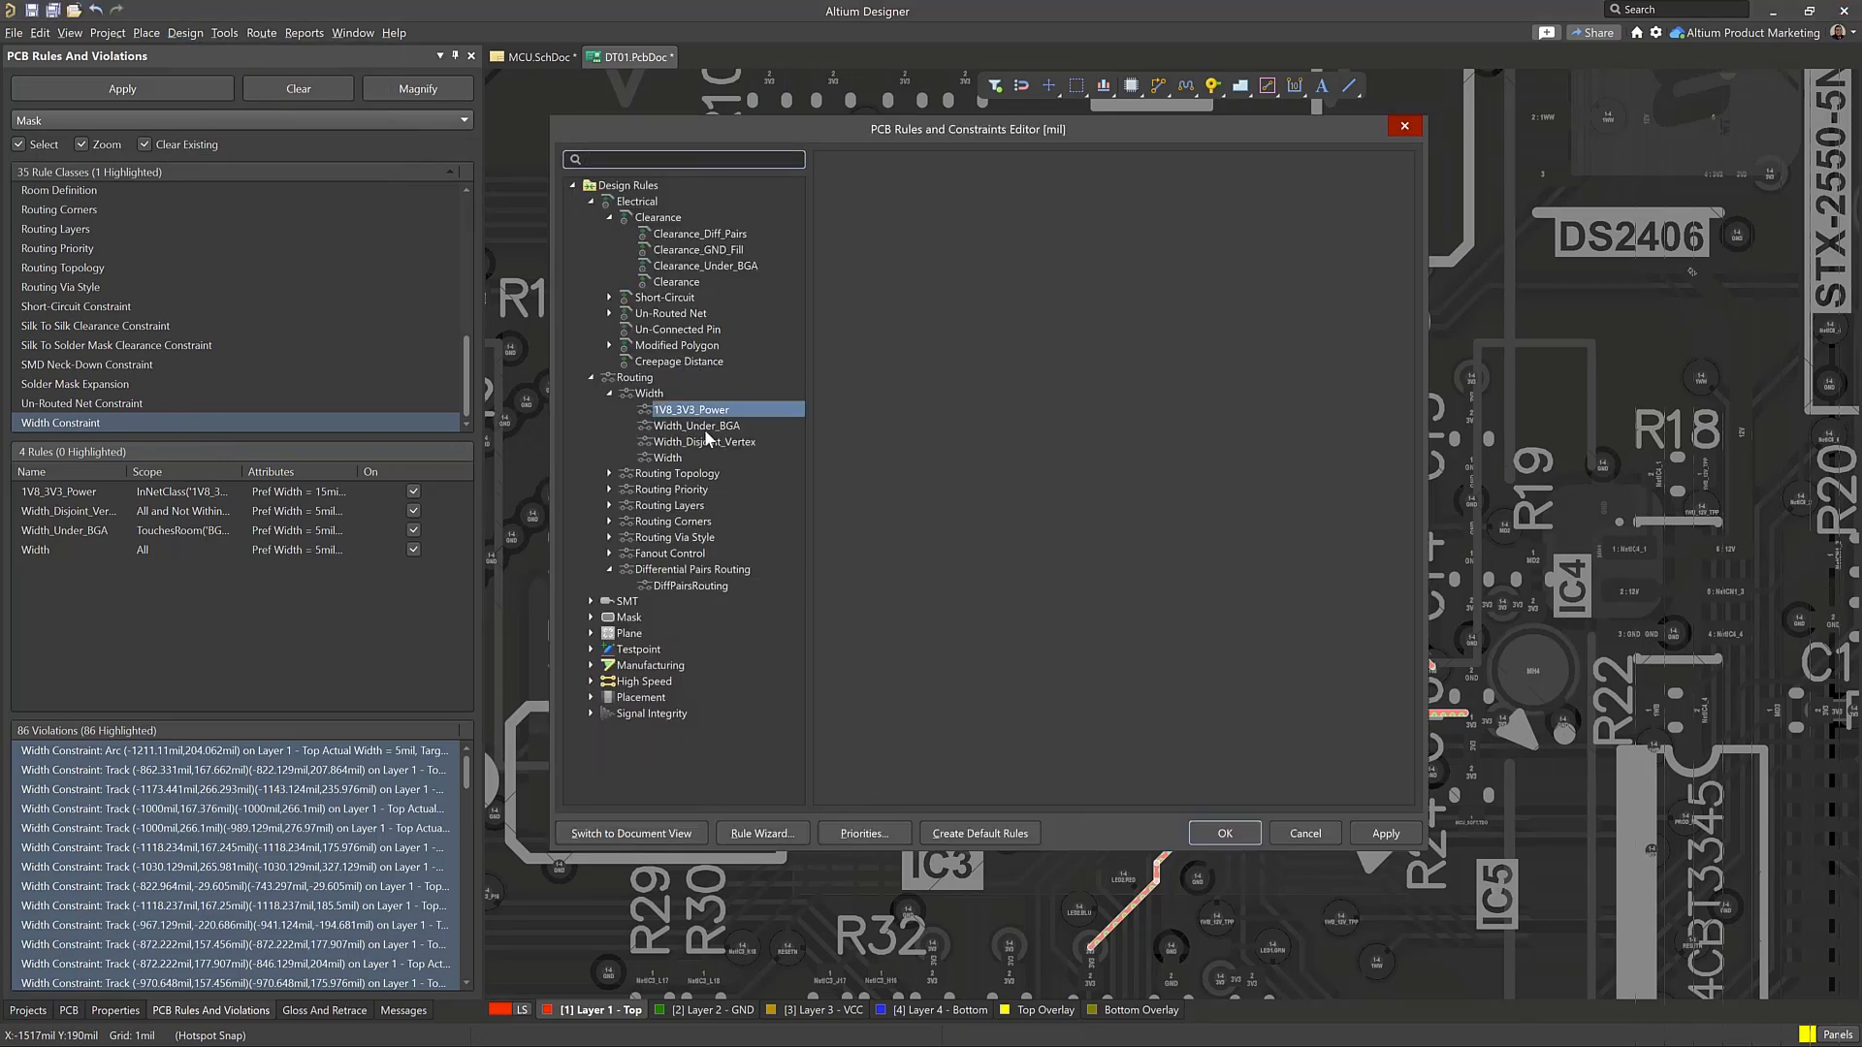
left_click(647, 394)
Try to set the Width_Under_BGA rule's priority to 1 directly in the Width rule list
left_click(931, 194)
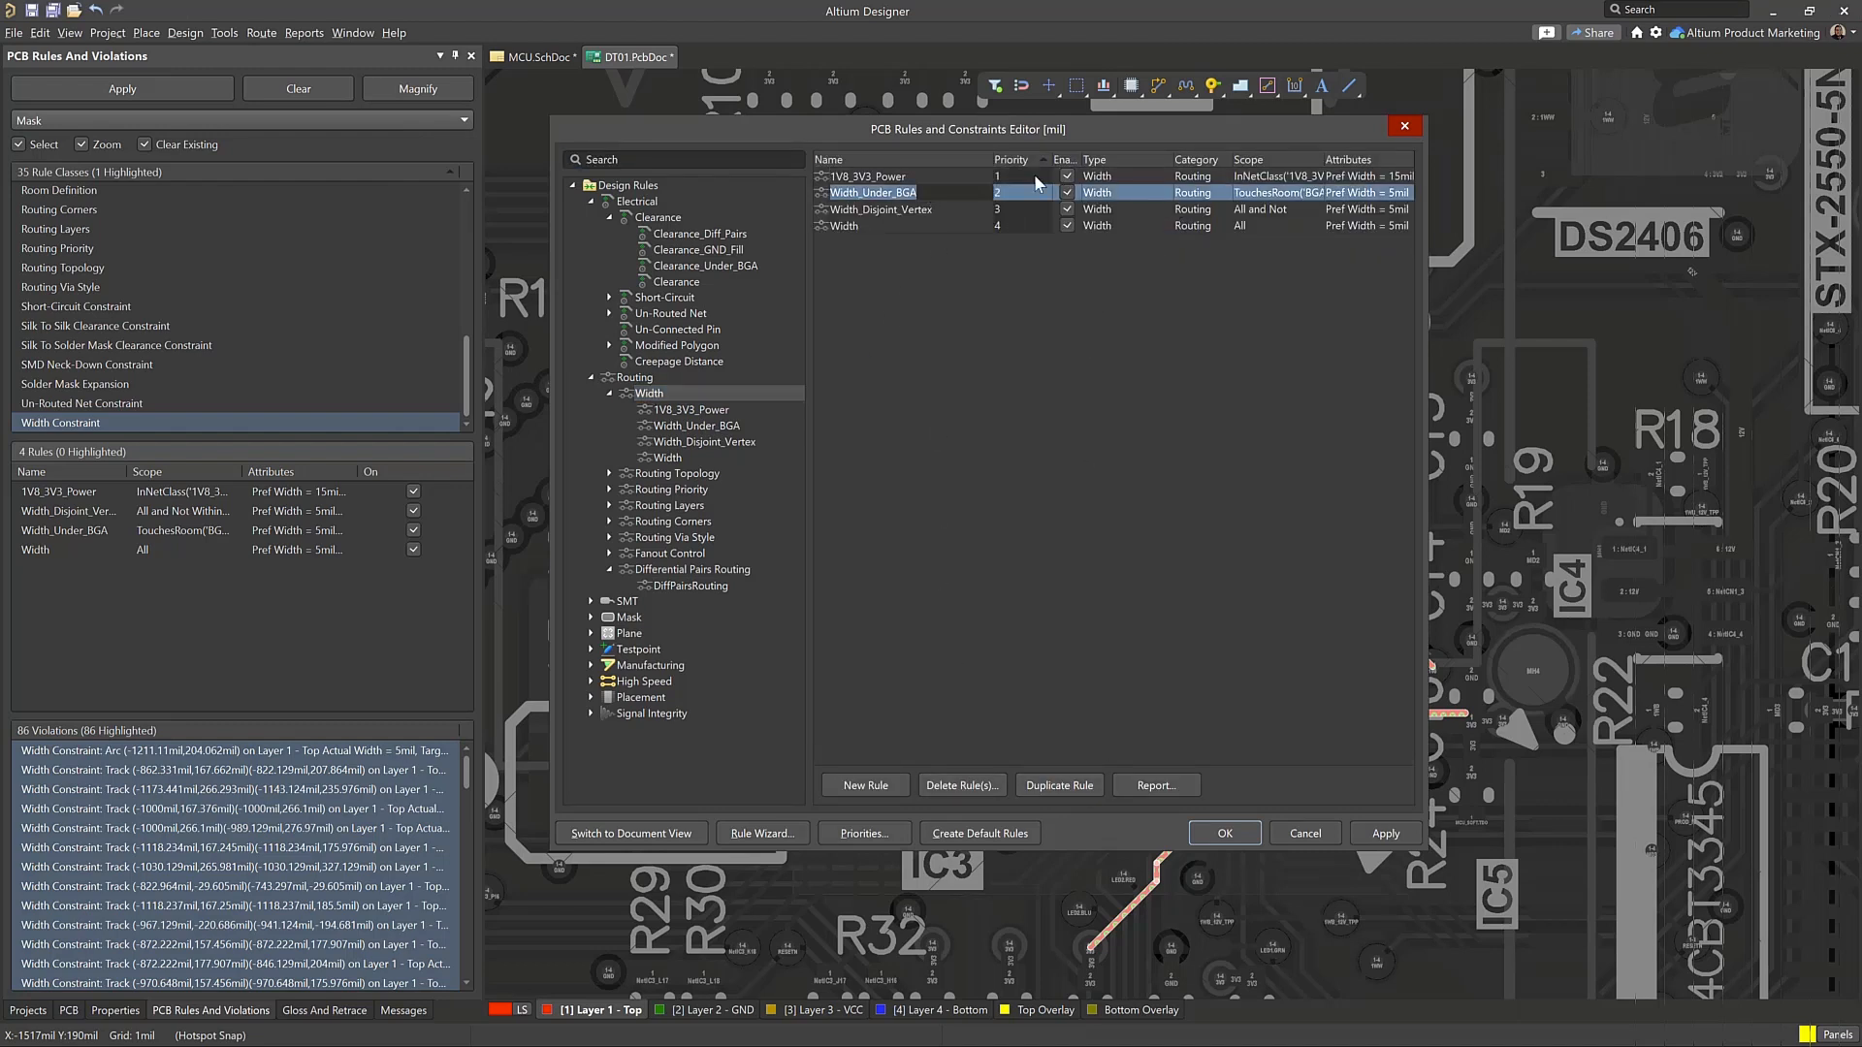
type("1")
key("Return")
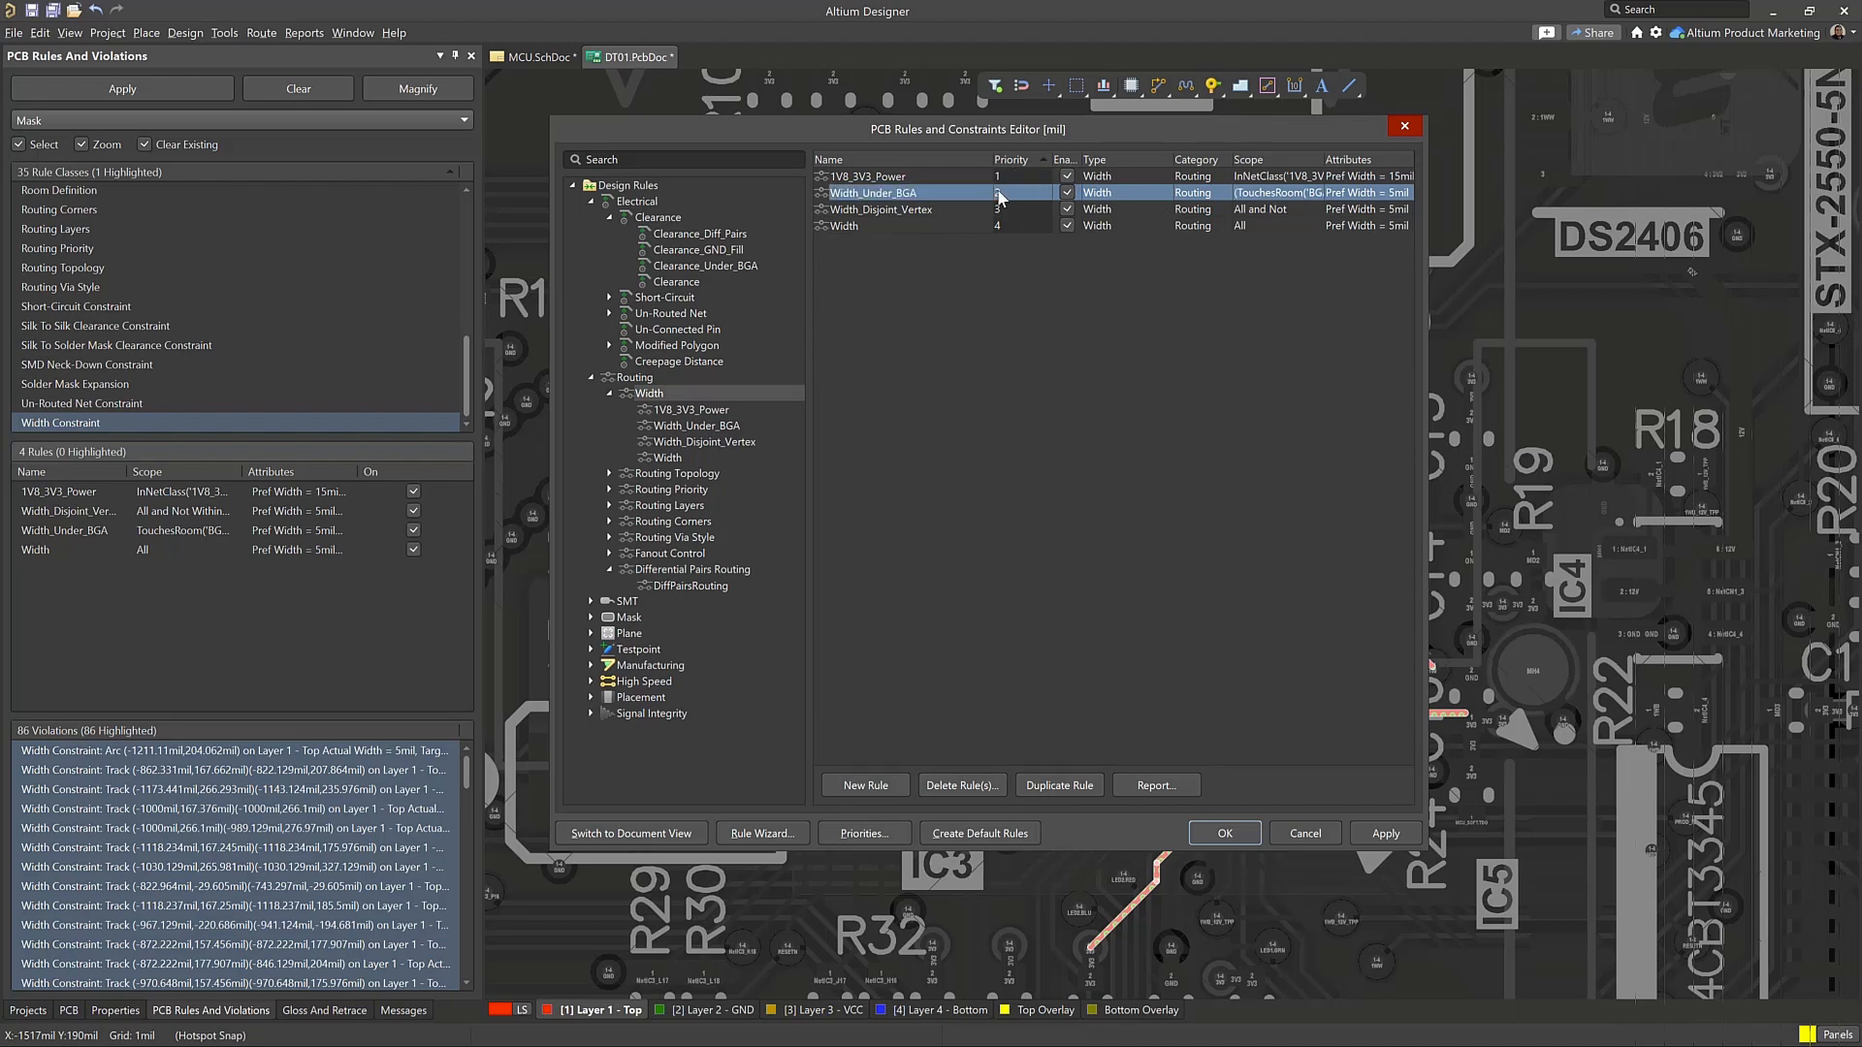
double_click(999, 193)
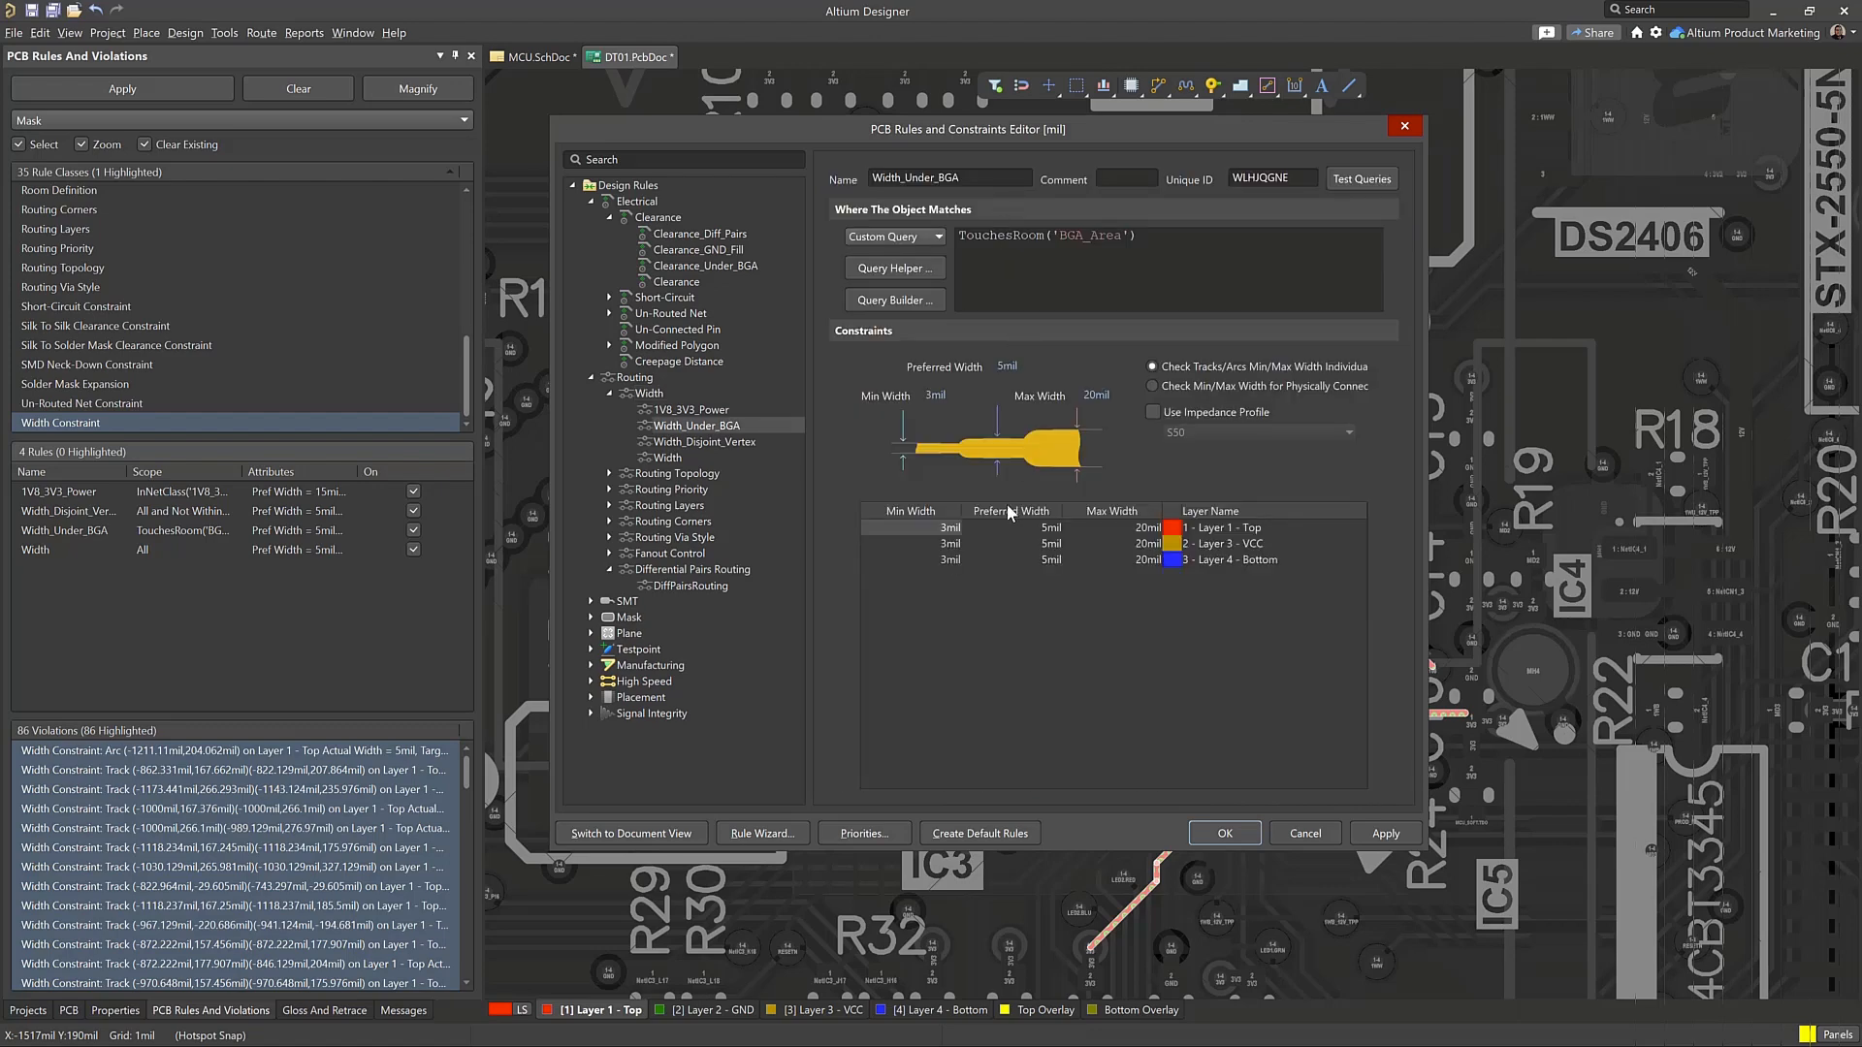
left_click(648, 392)
left_click(1009, 196)
left_click(647, 393)
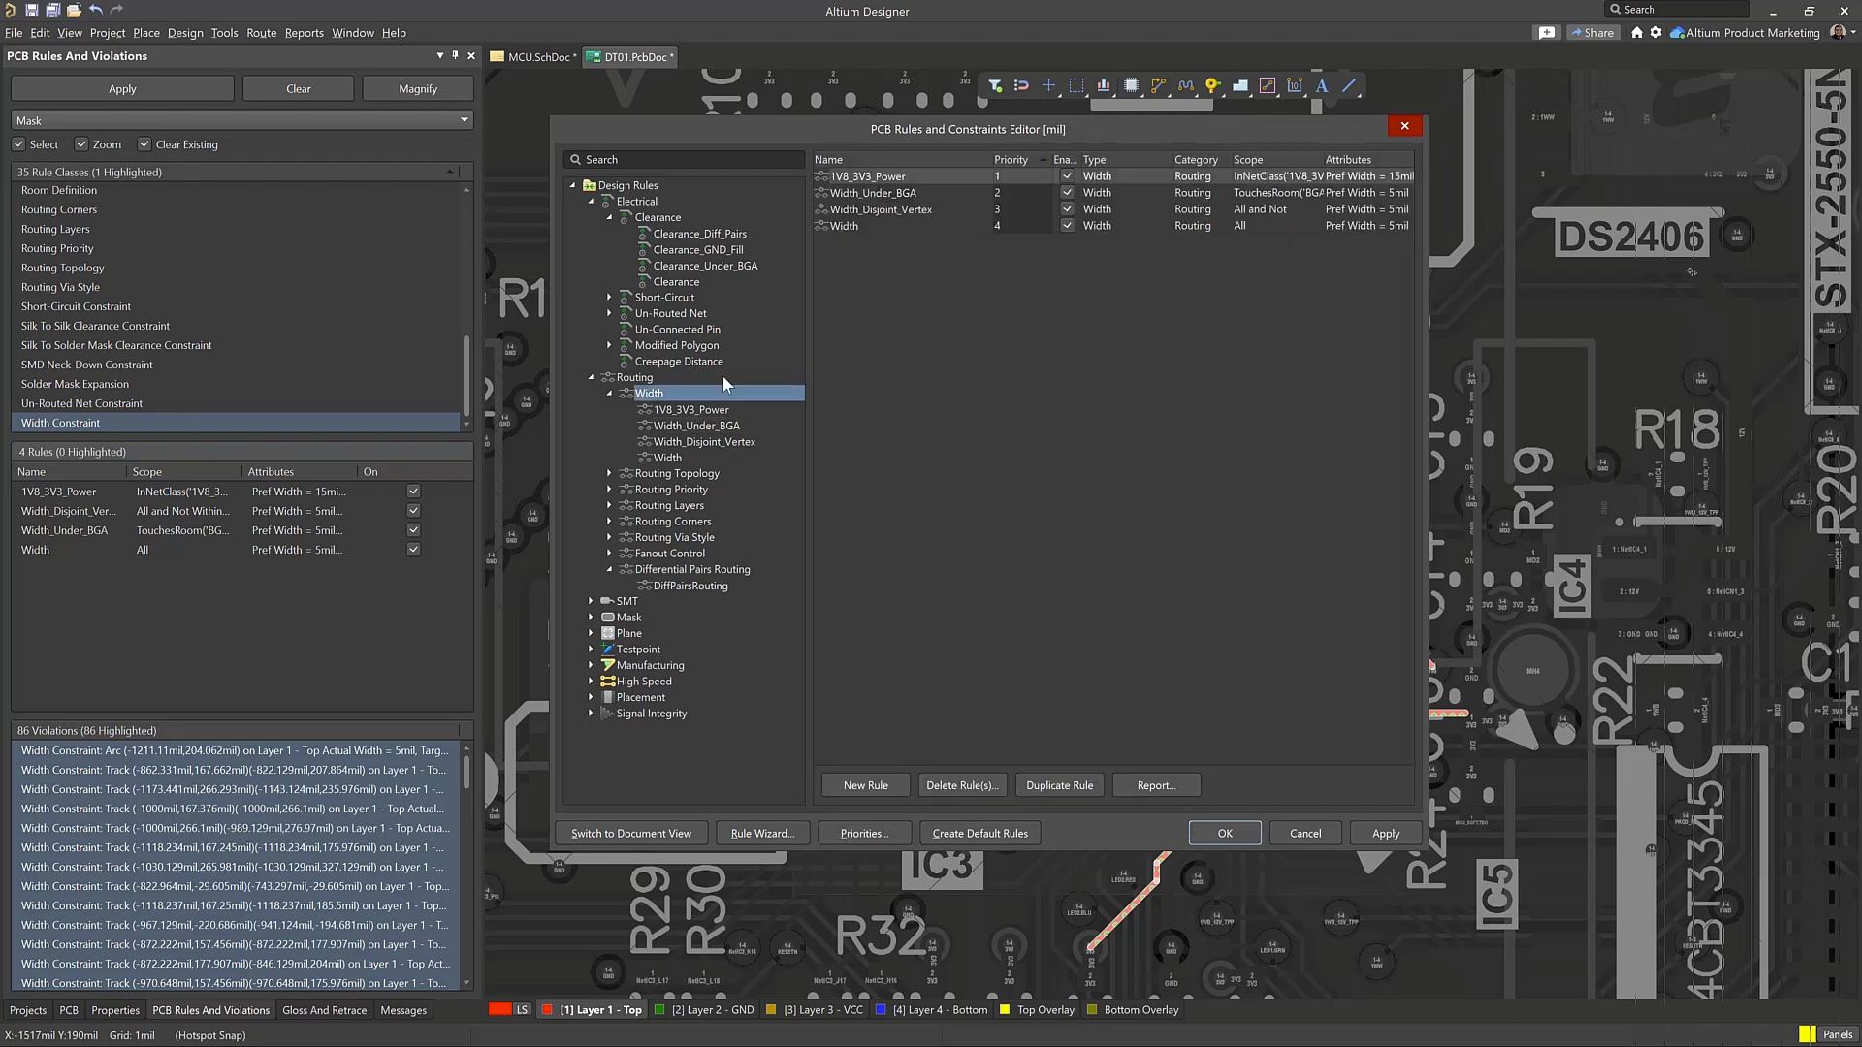
Raise Width_Under_BGA to priority 1 above 1V8_3V3_Power in the Width rule priorities, and accept the rule changes
left_click(832, 831)
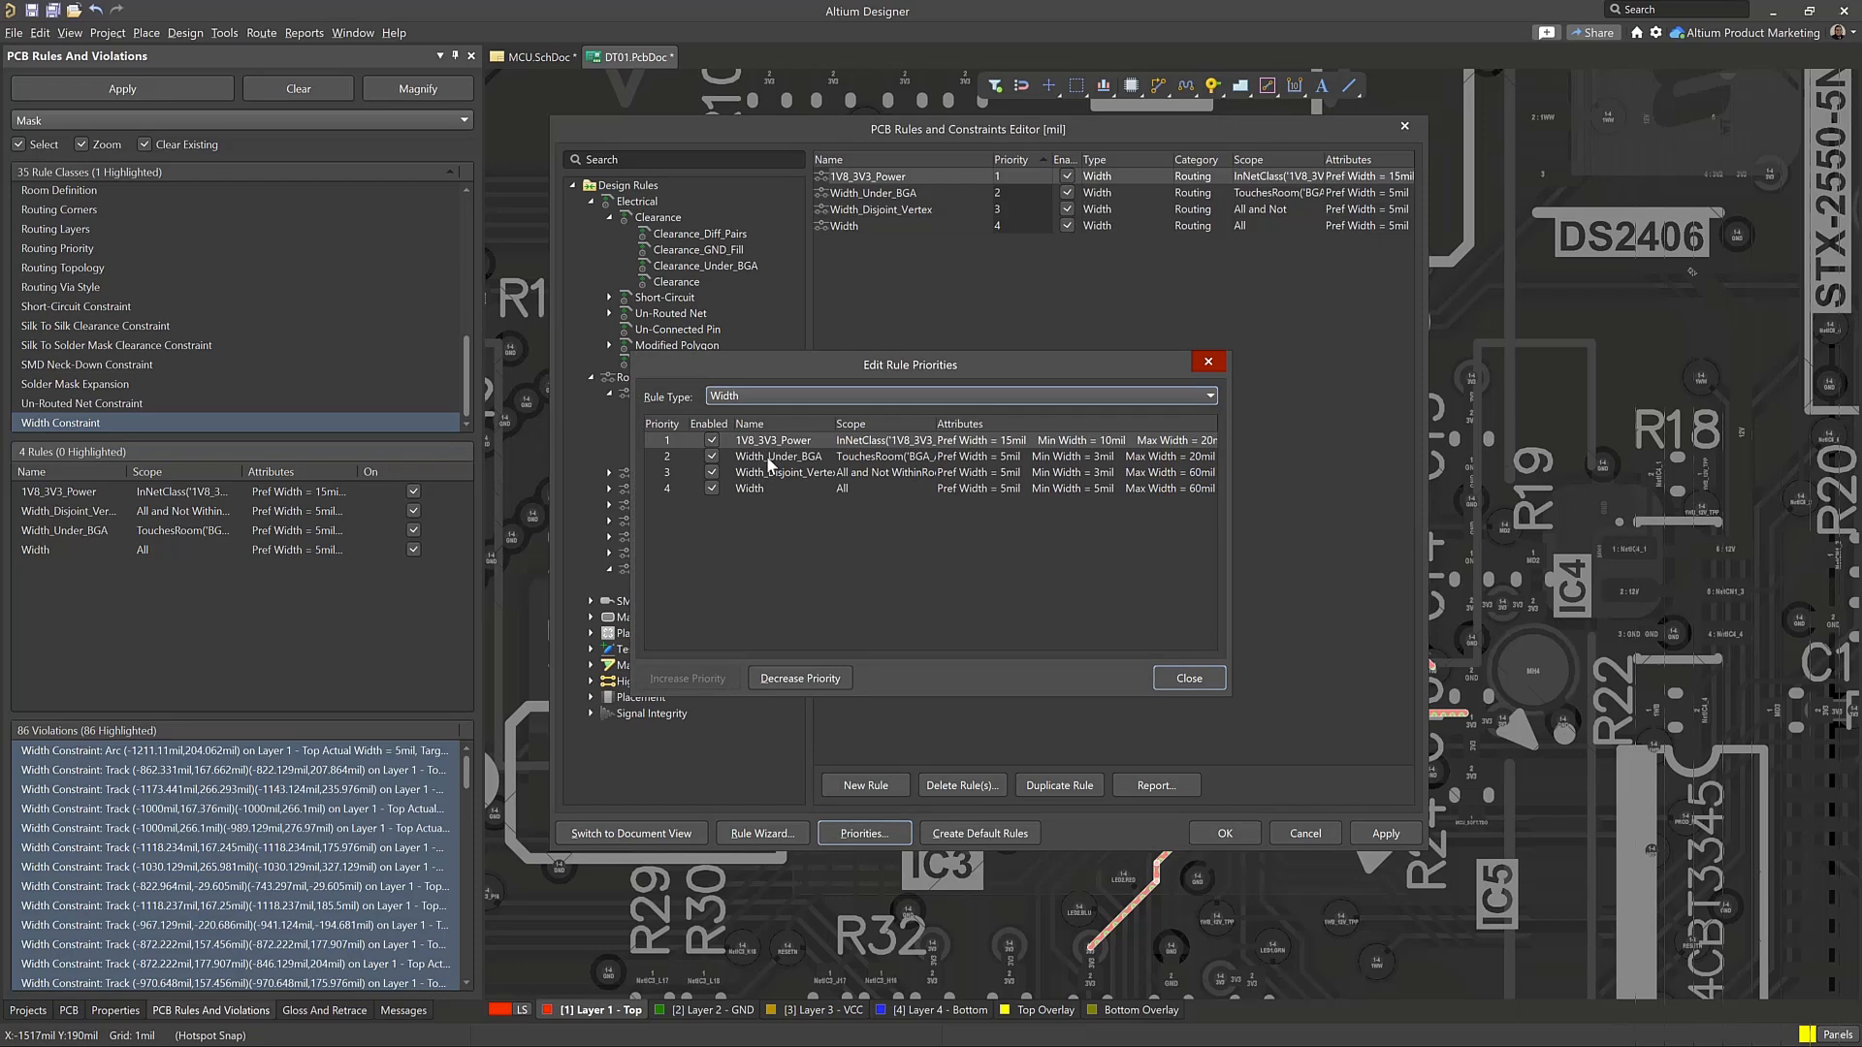
left_click(768, 460)
left_click(690, 676)
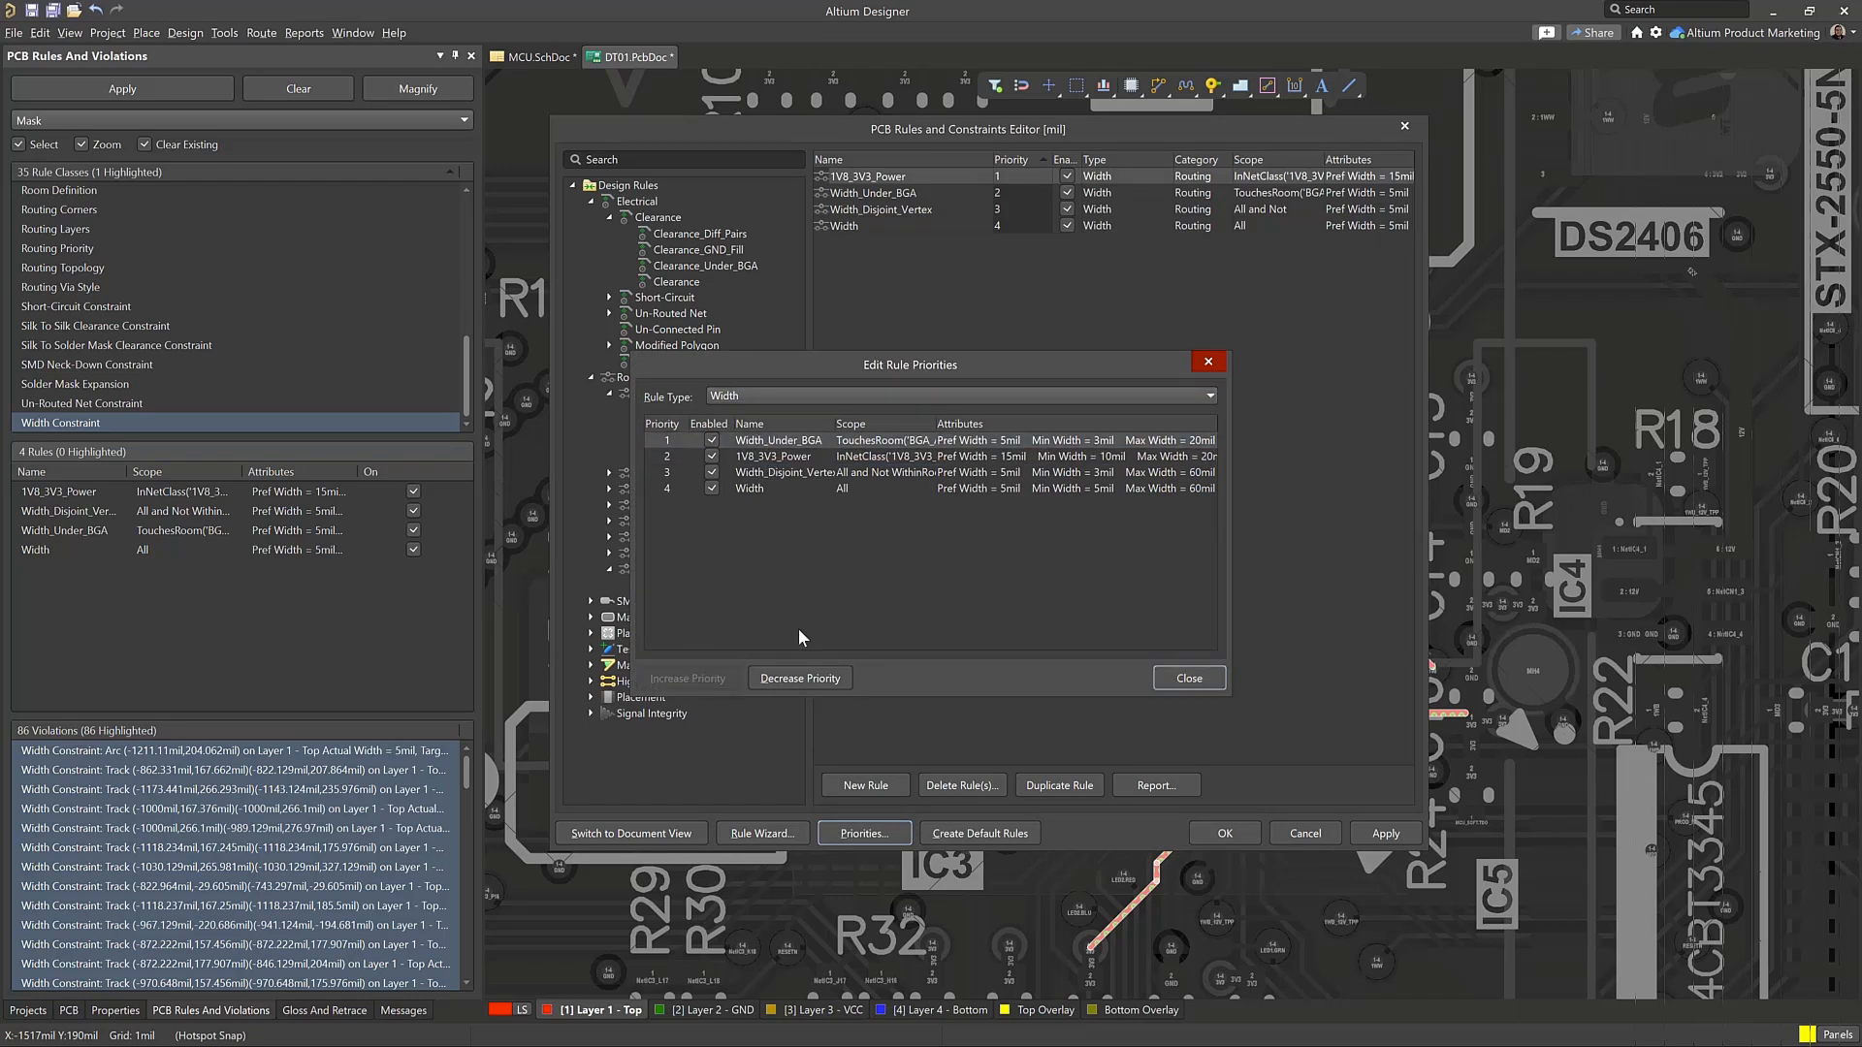
left_click_drag(831, 358, 891, 340)
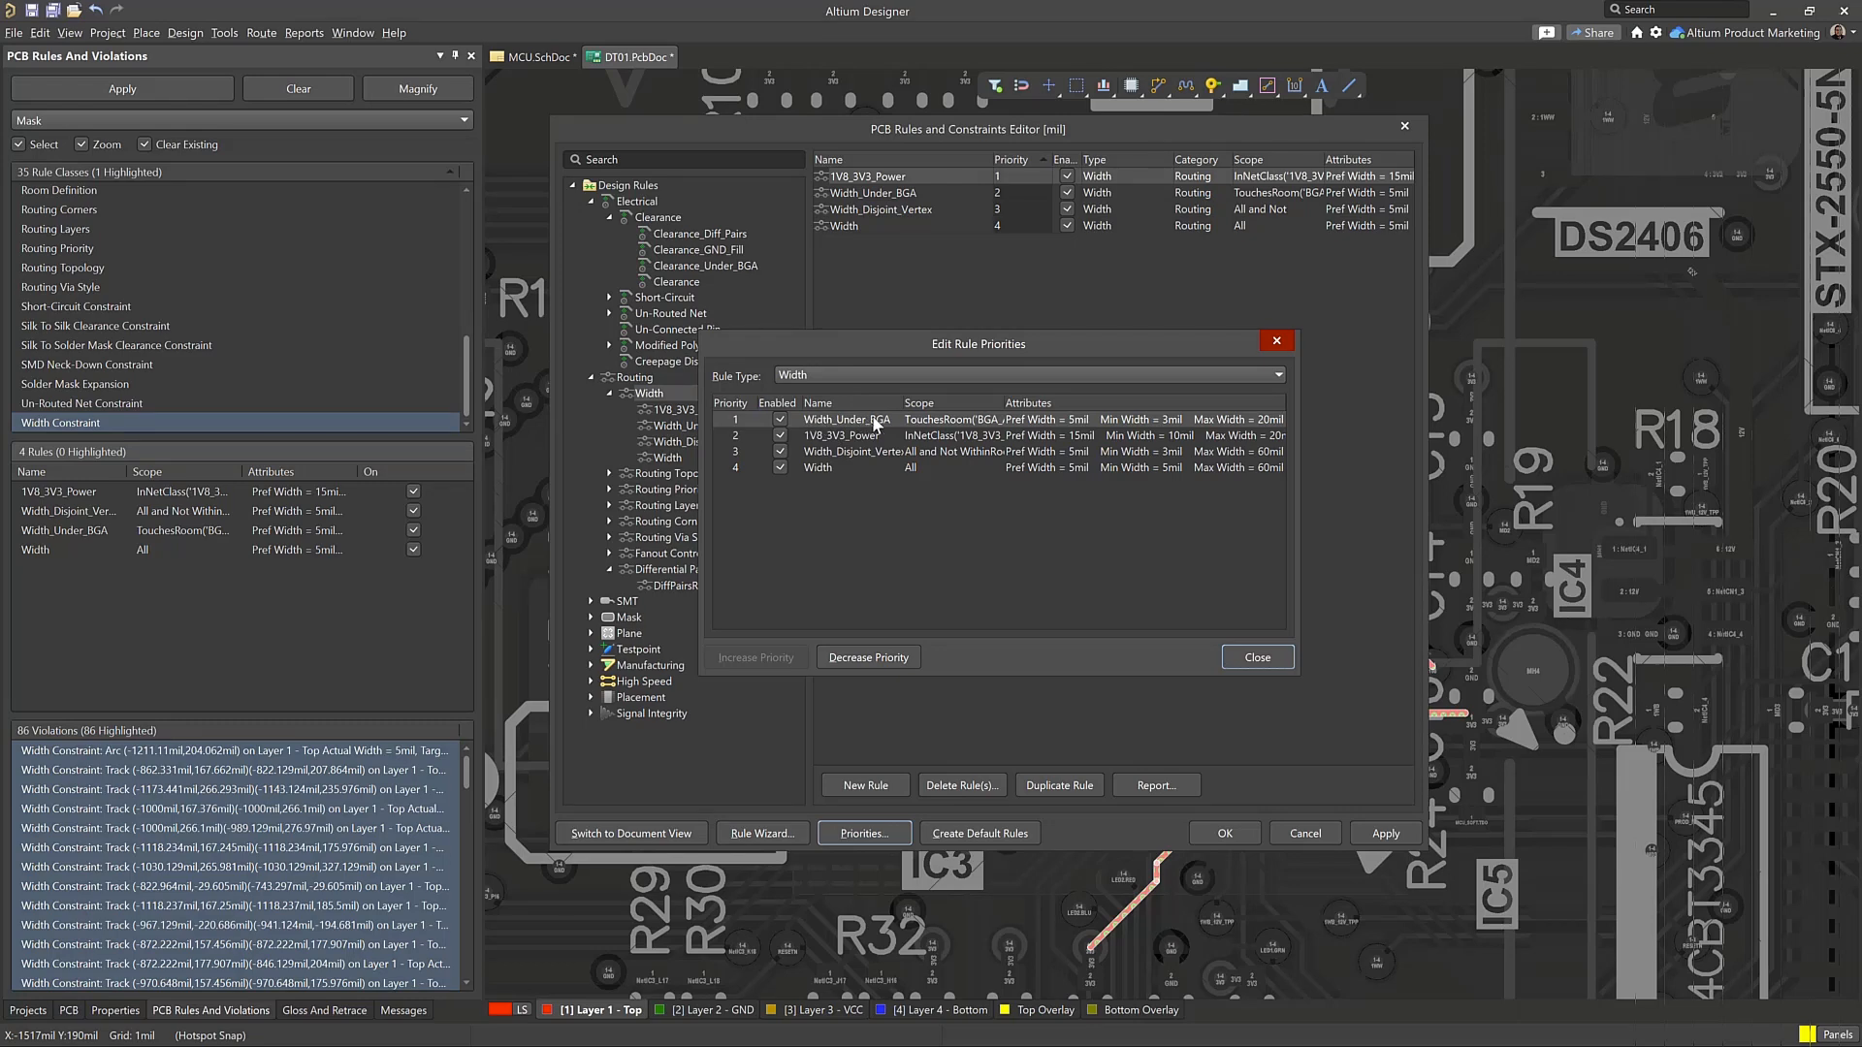
left_click(1258, 657)
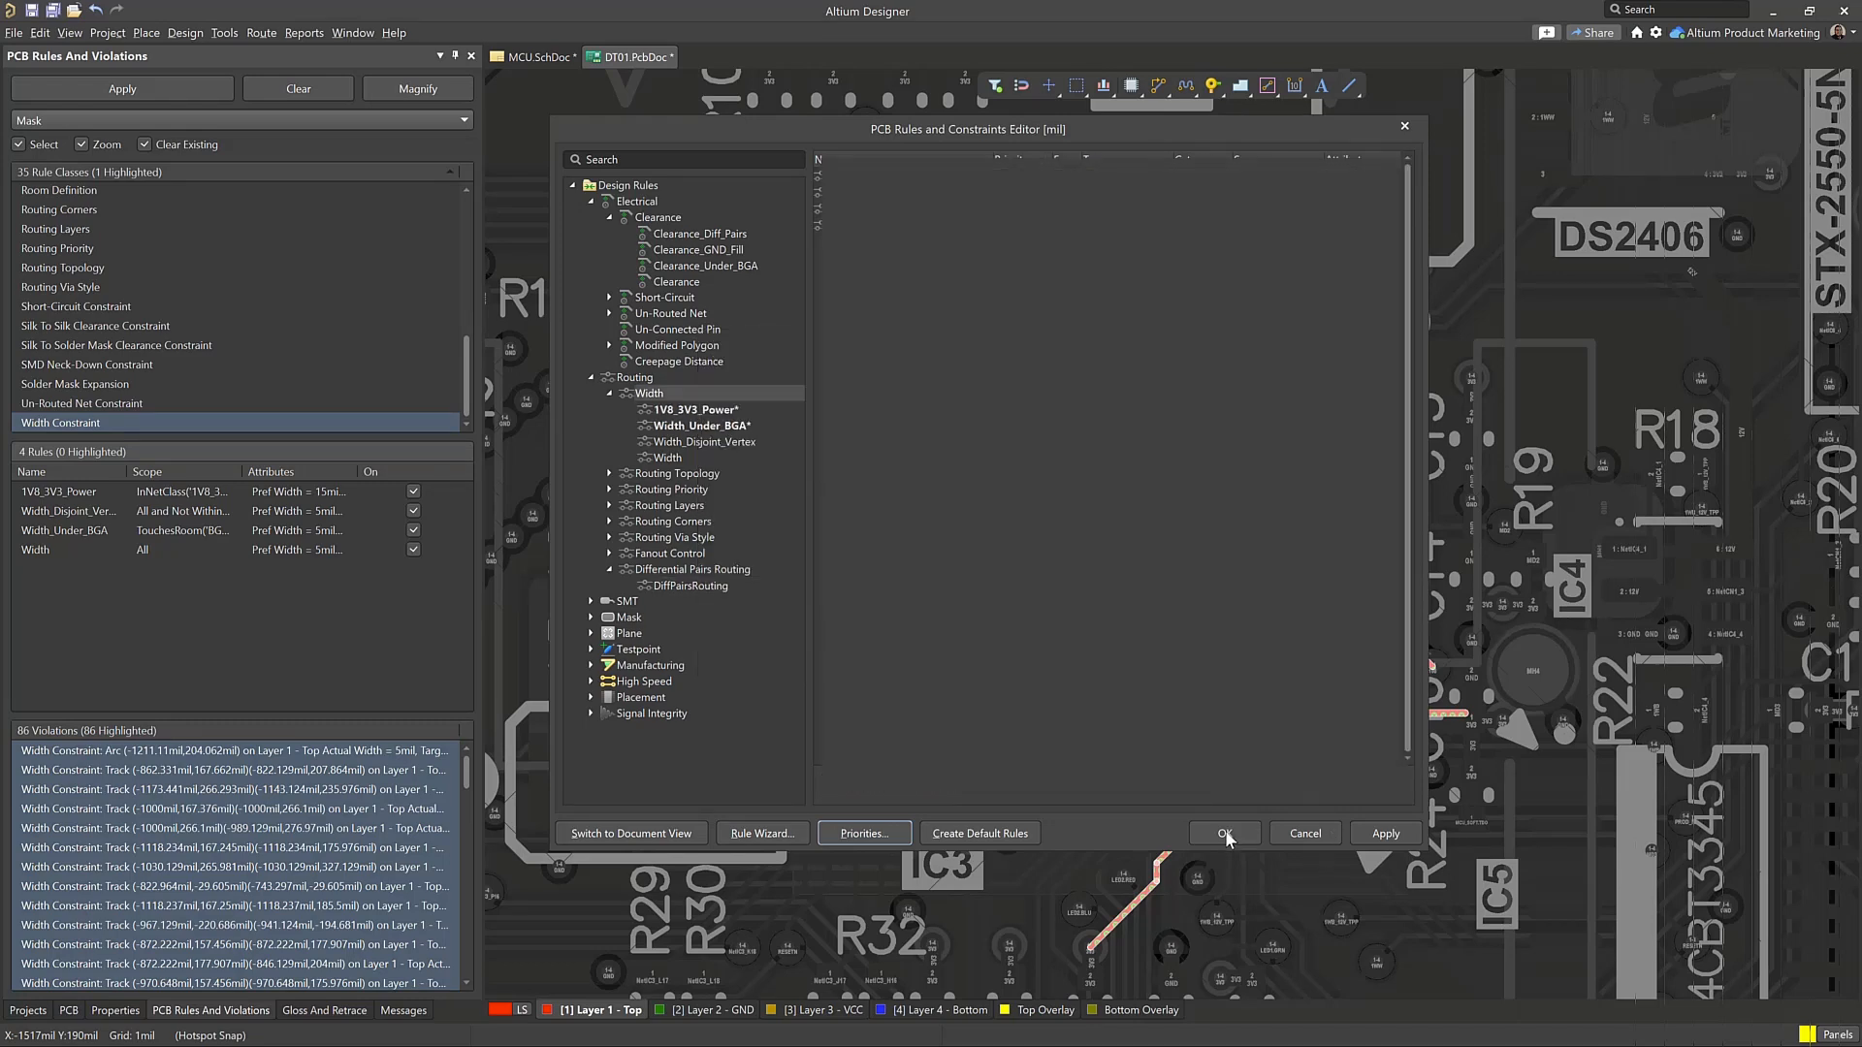
left_click(1225, 833)
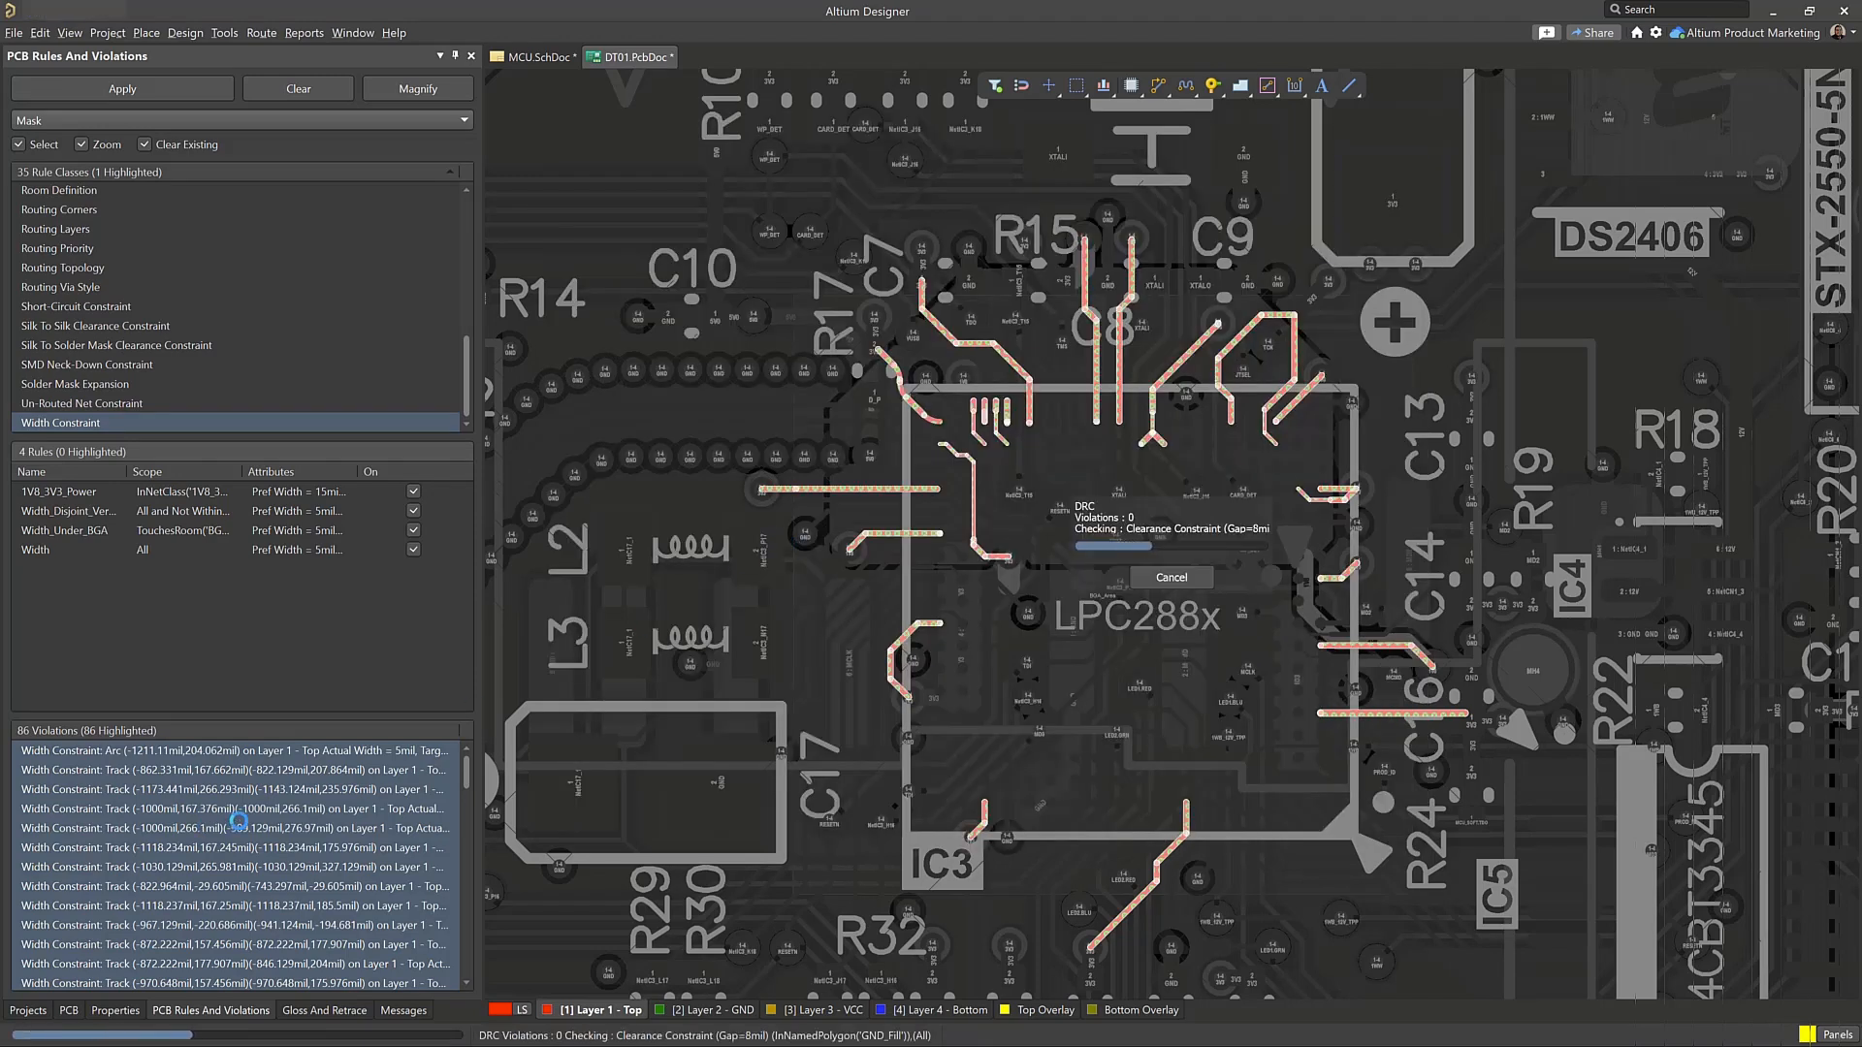
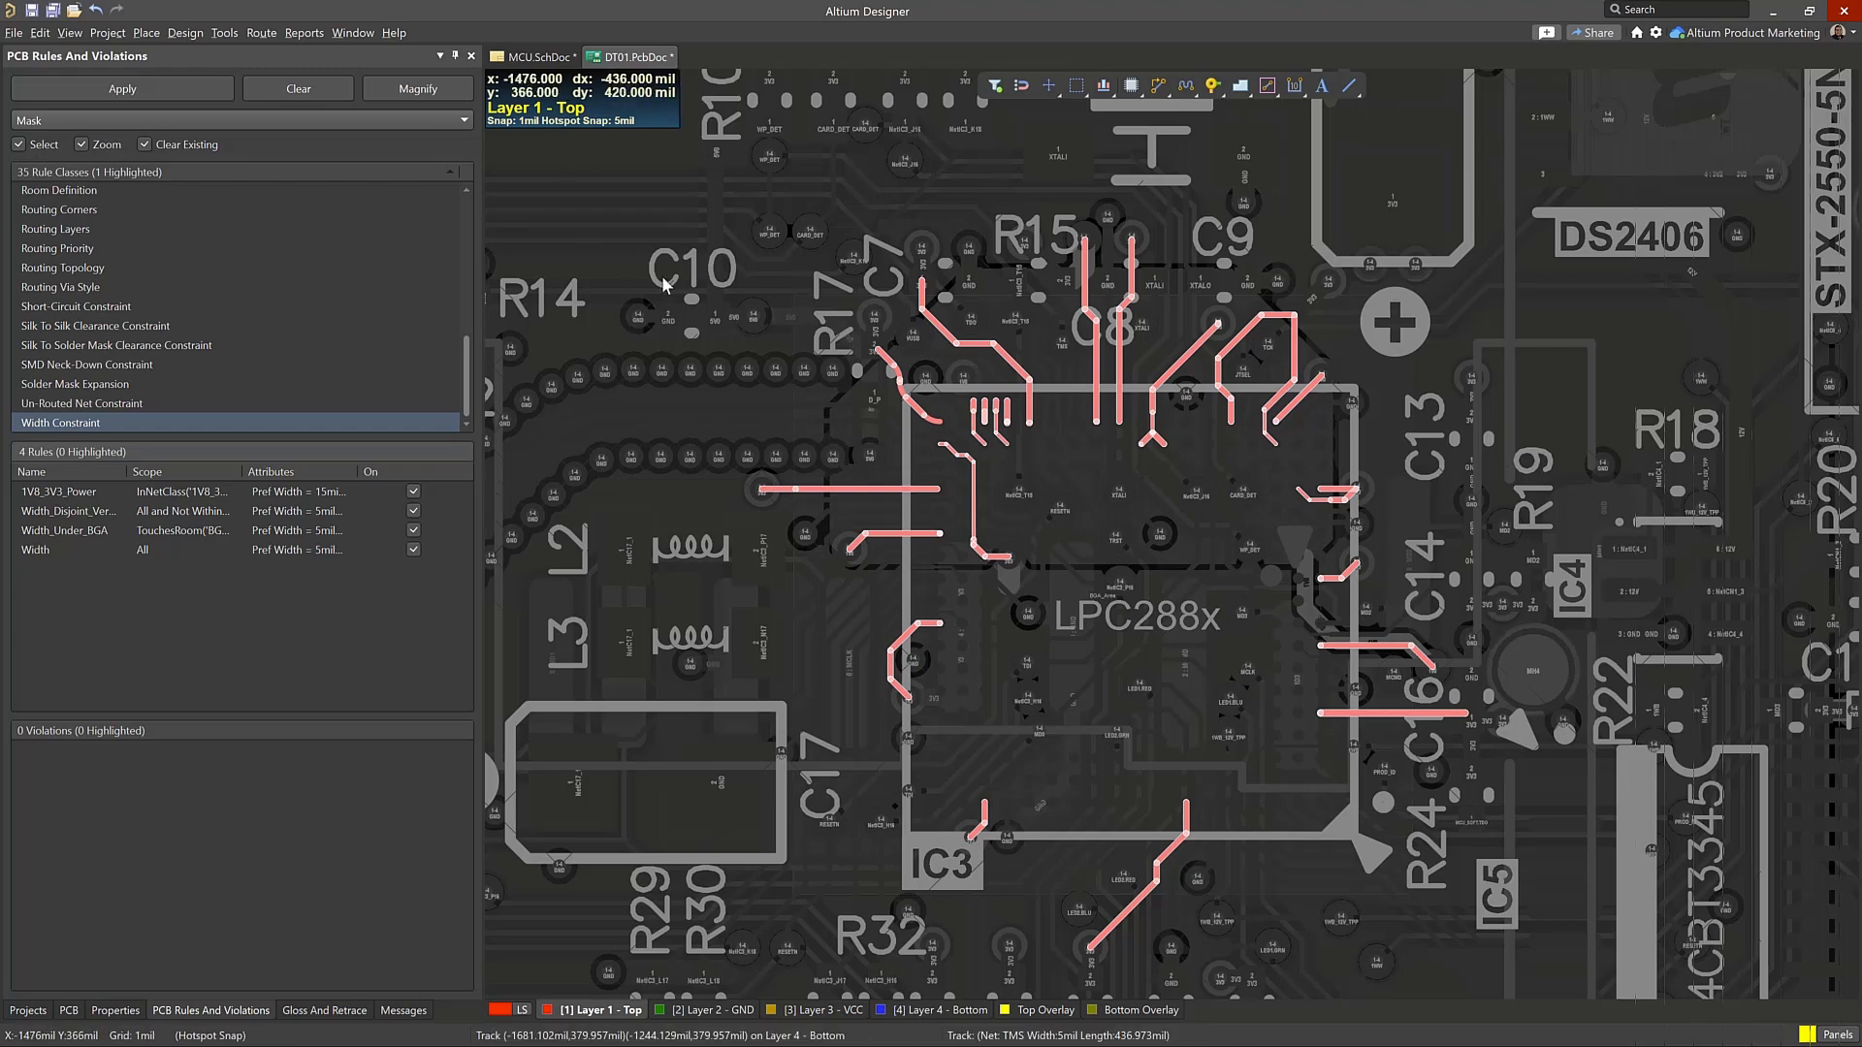
Highlight on the board the objects governed by each Width rule, compare 1V8_3V3_Power with Width_Under_BGA, and clear the filter
scroll(1350, 776, "up", 2, "ctrl")
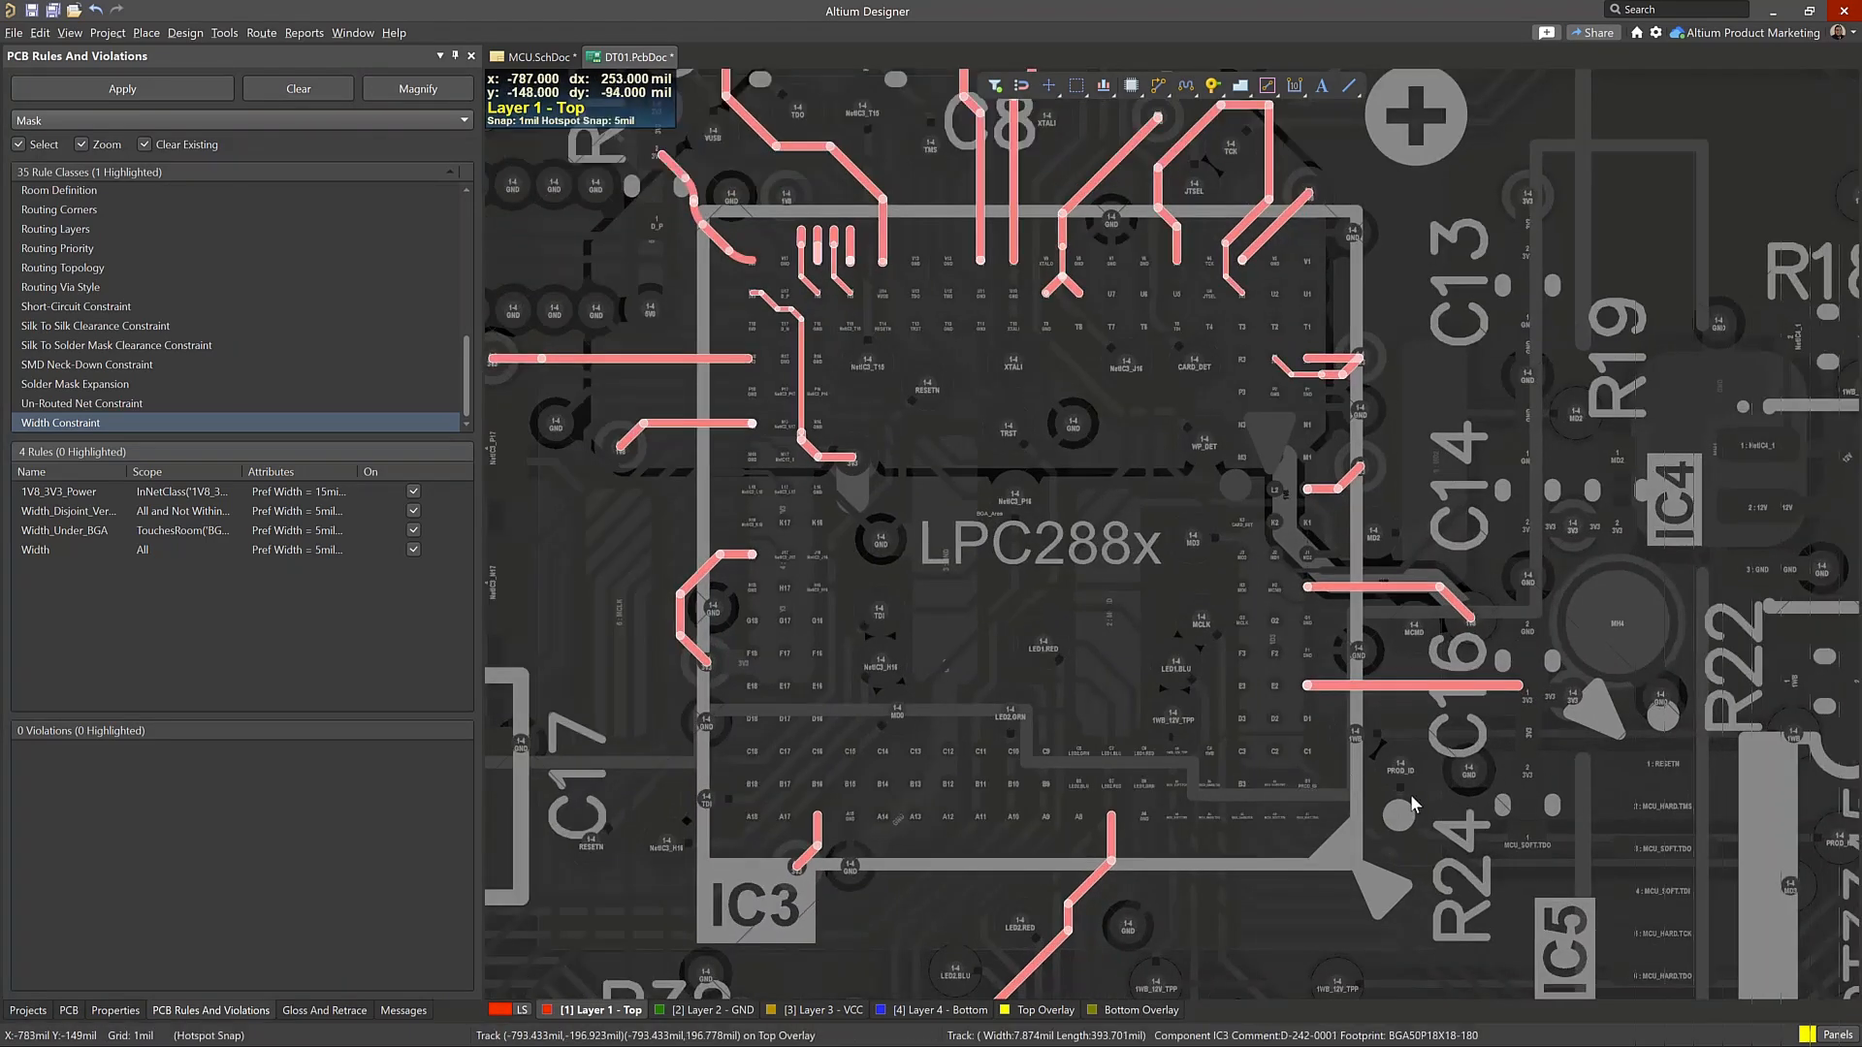
right_click_drag(1475, 752, 1150, 748)
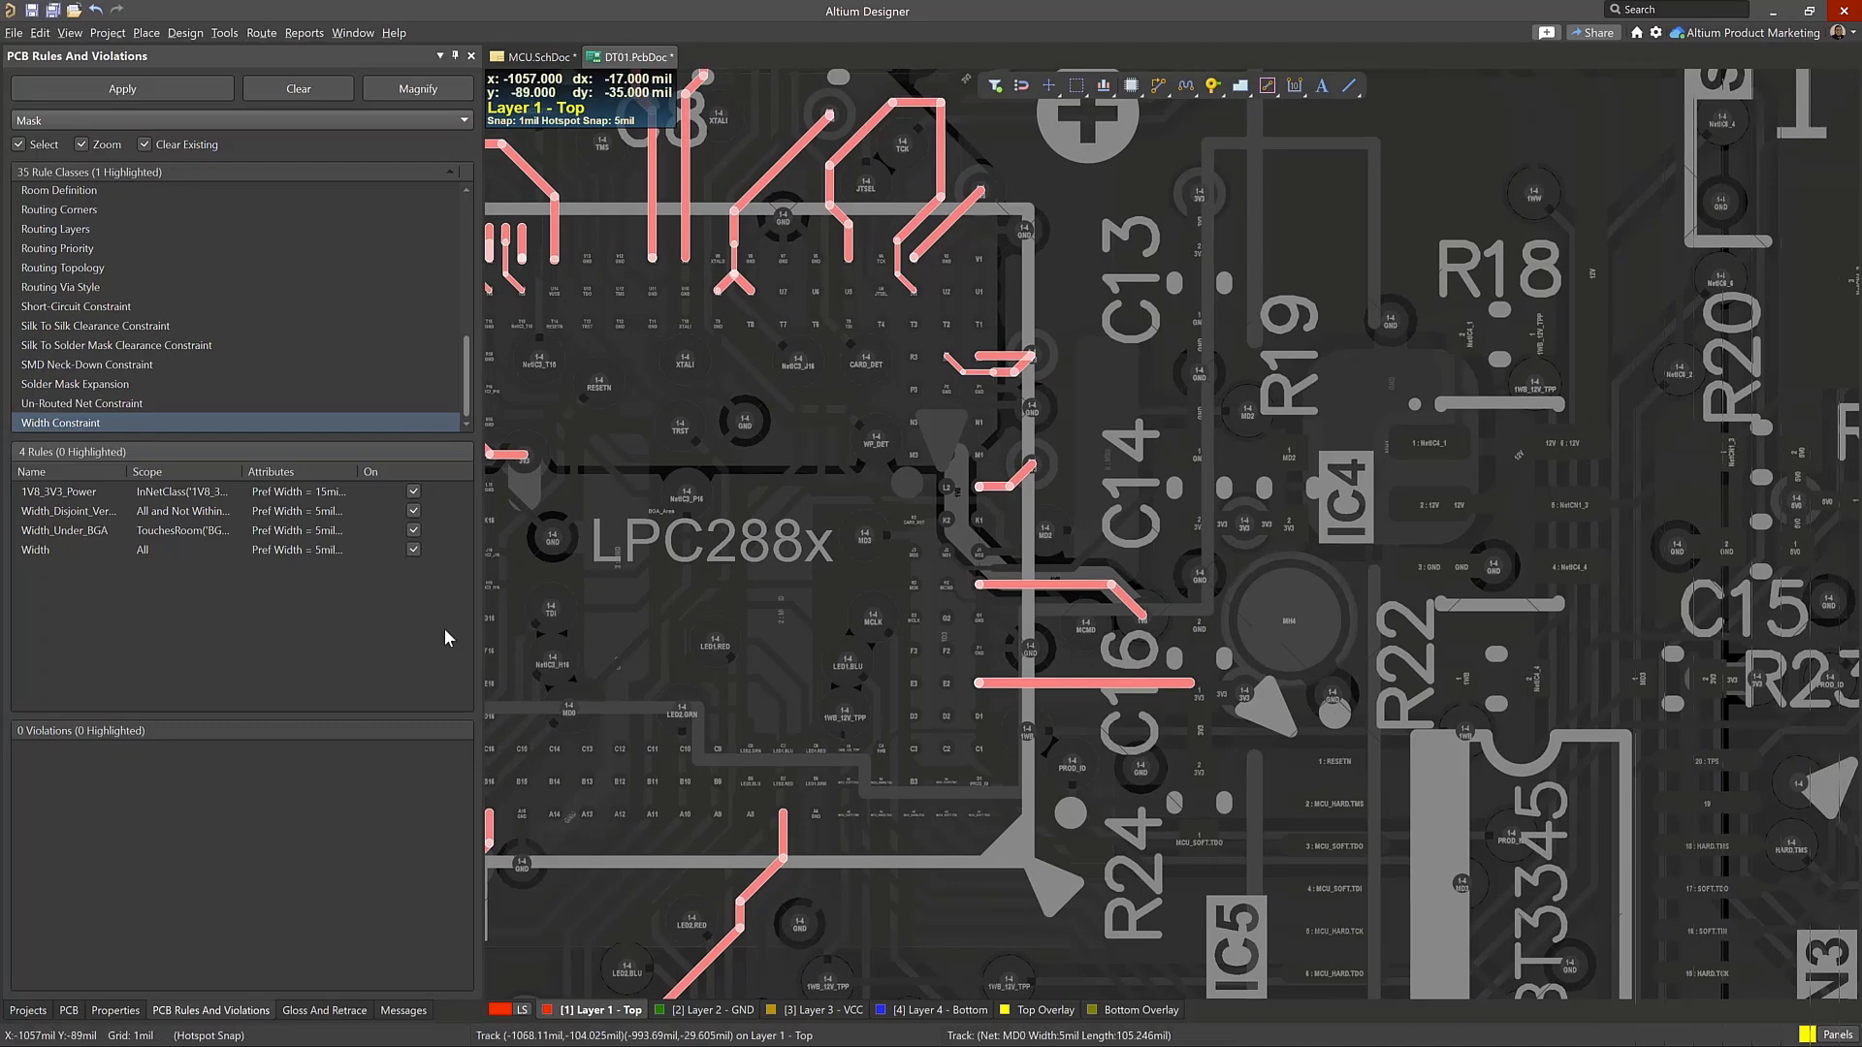
left_click(71, 492)
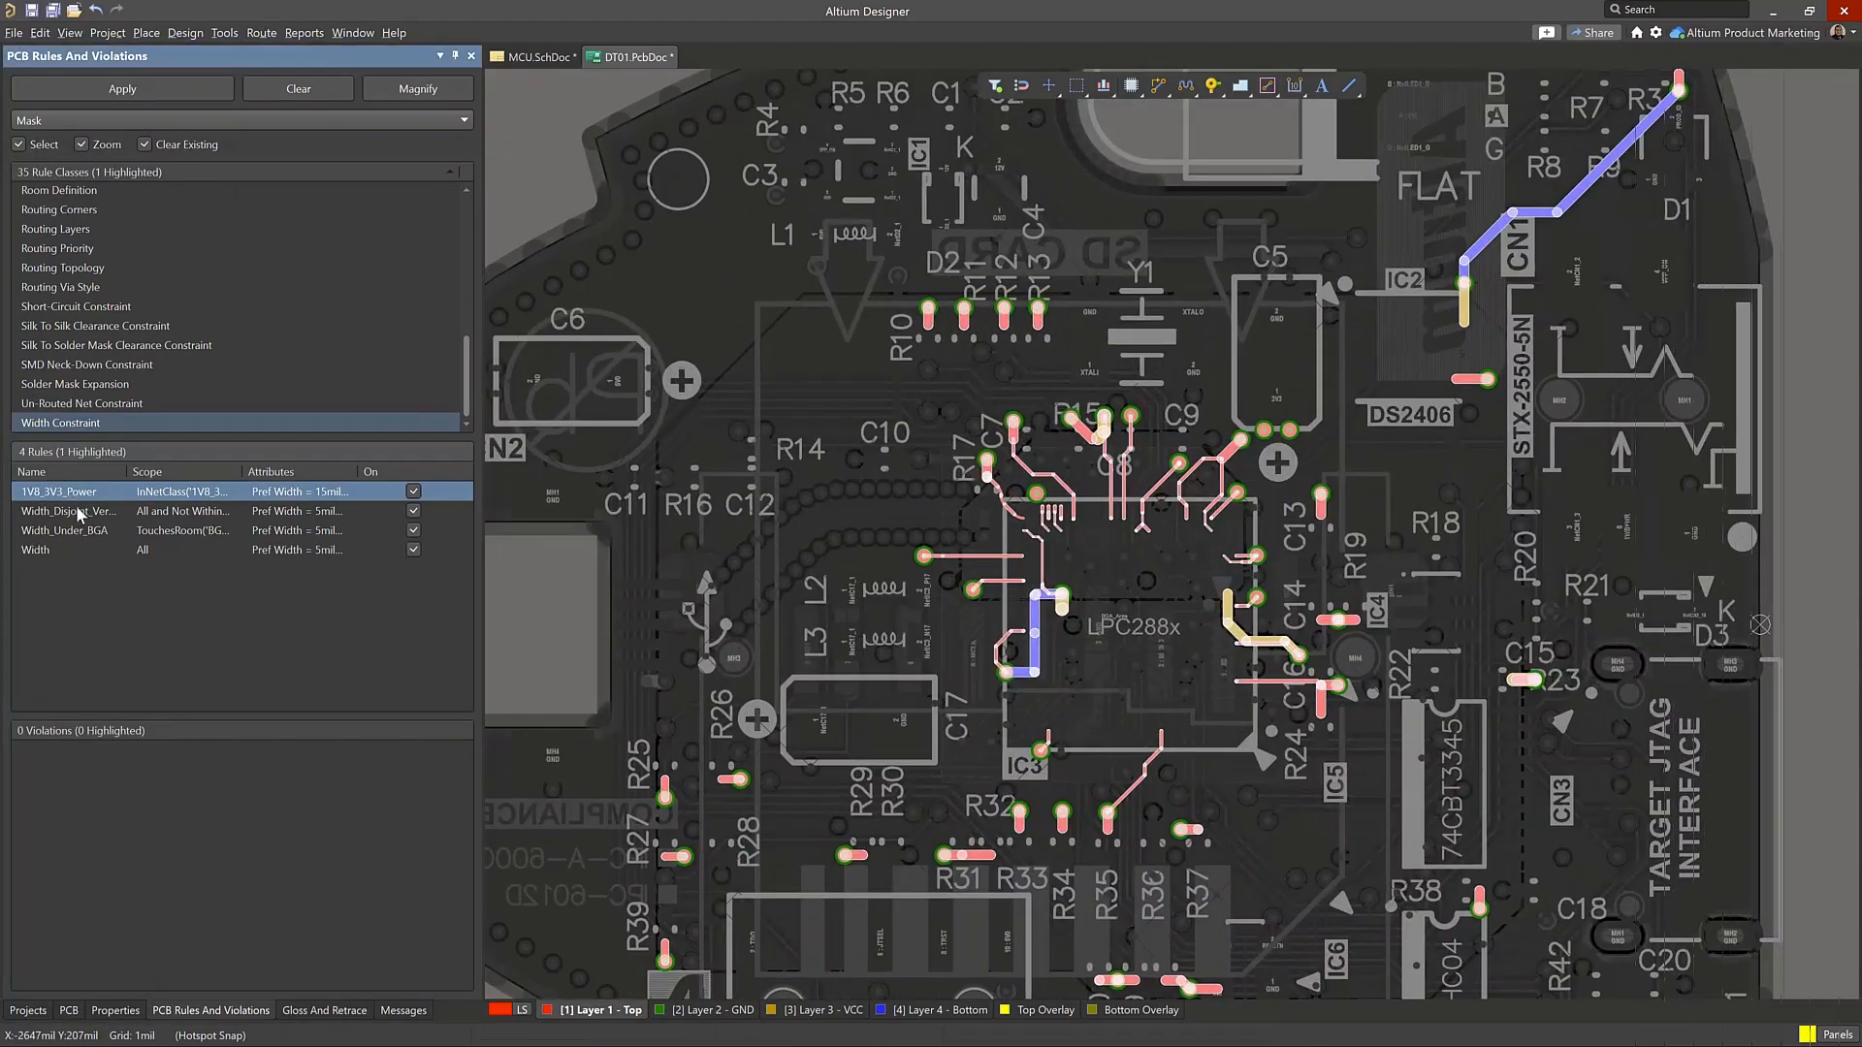
left_click(79, 514)
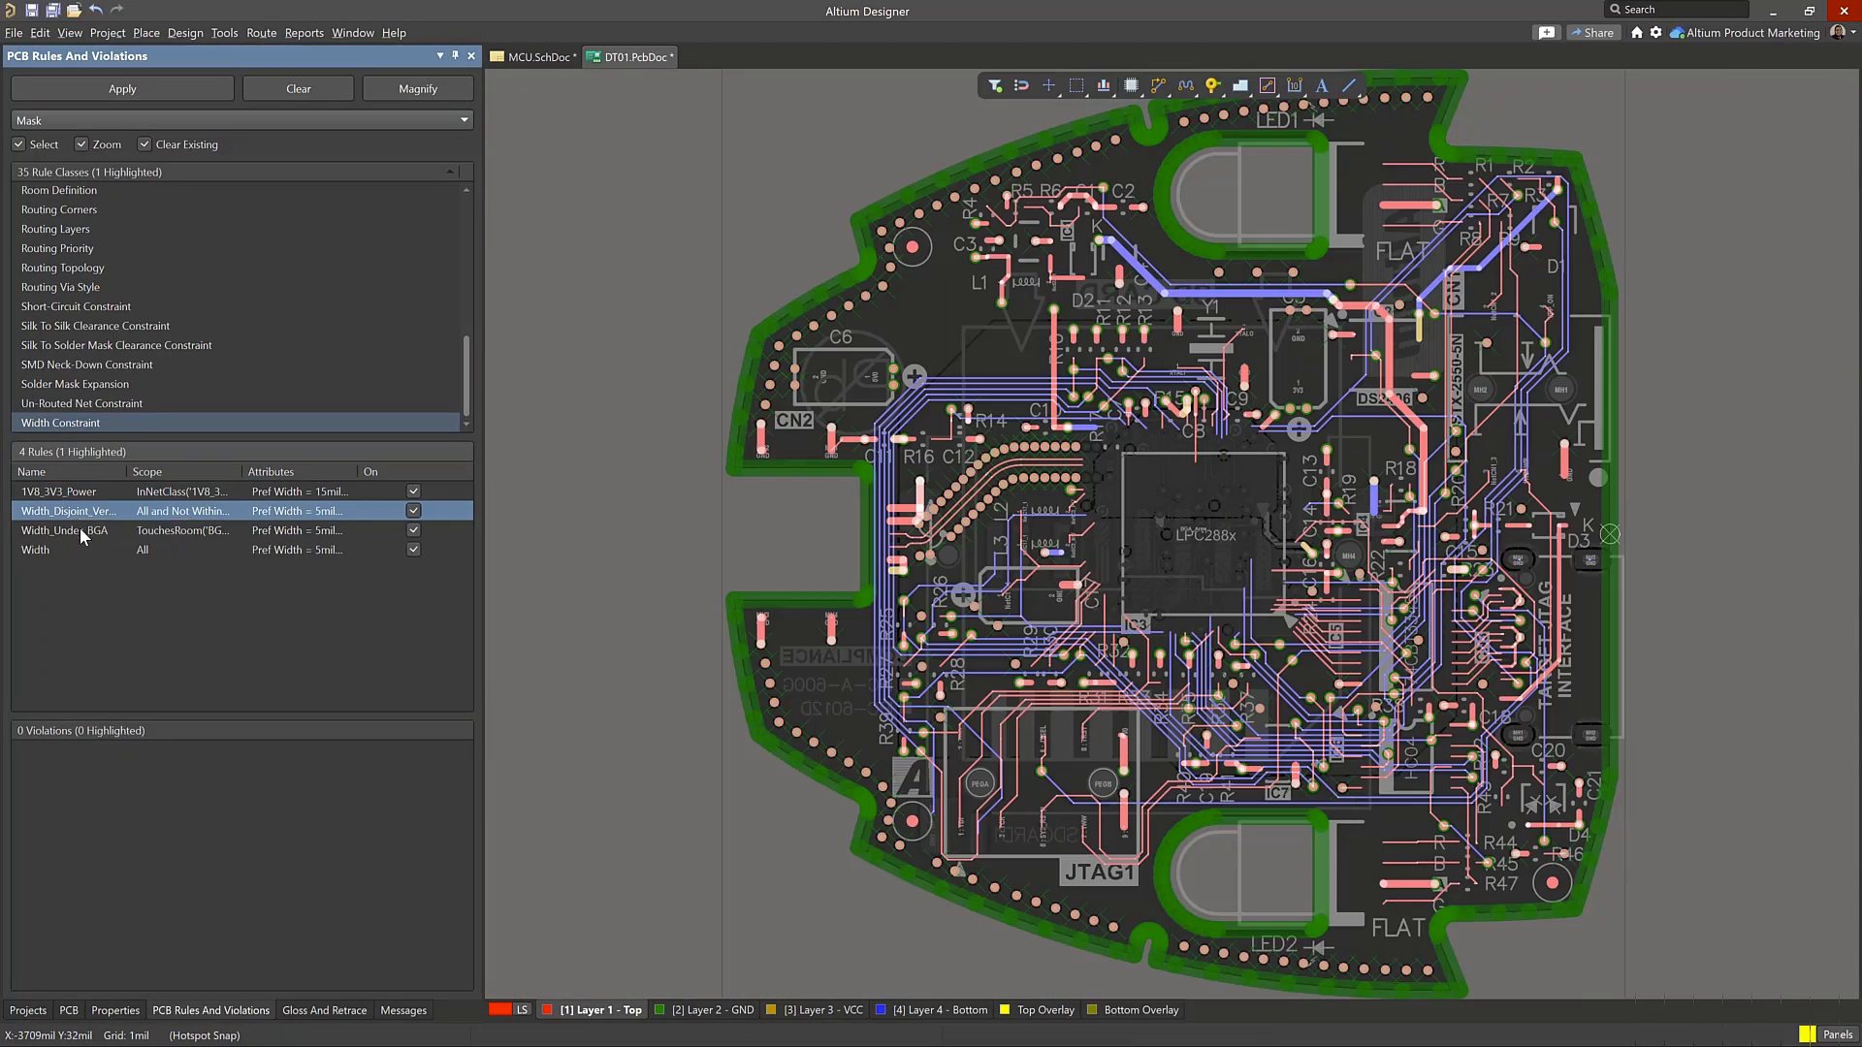
left_click(72, 538)
left_click(74, 545)
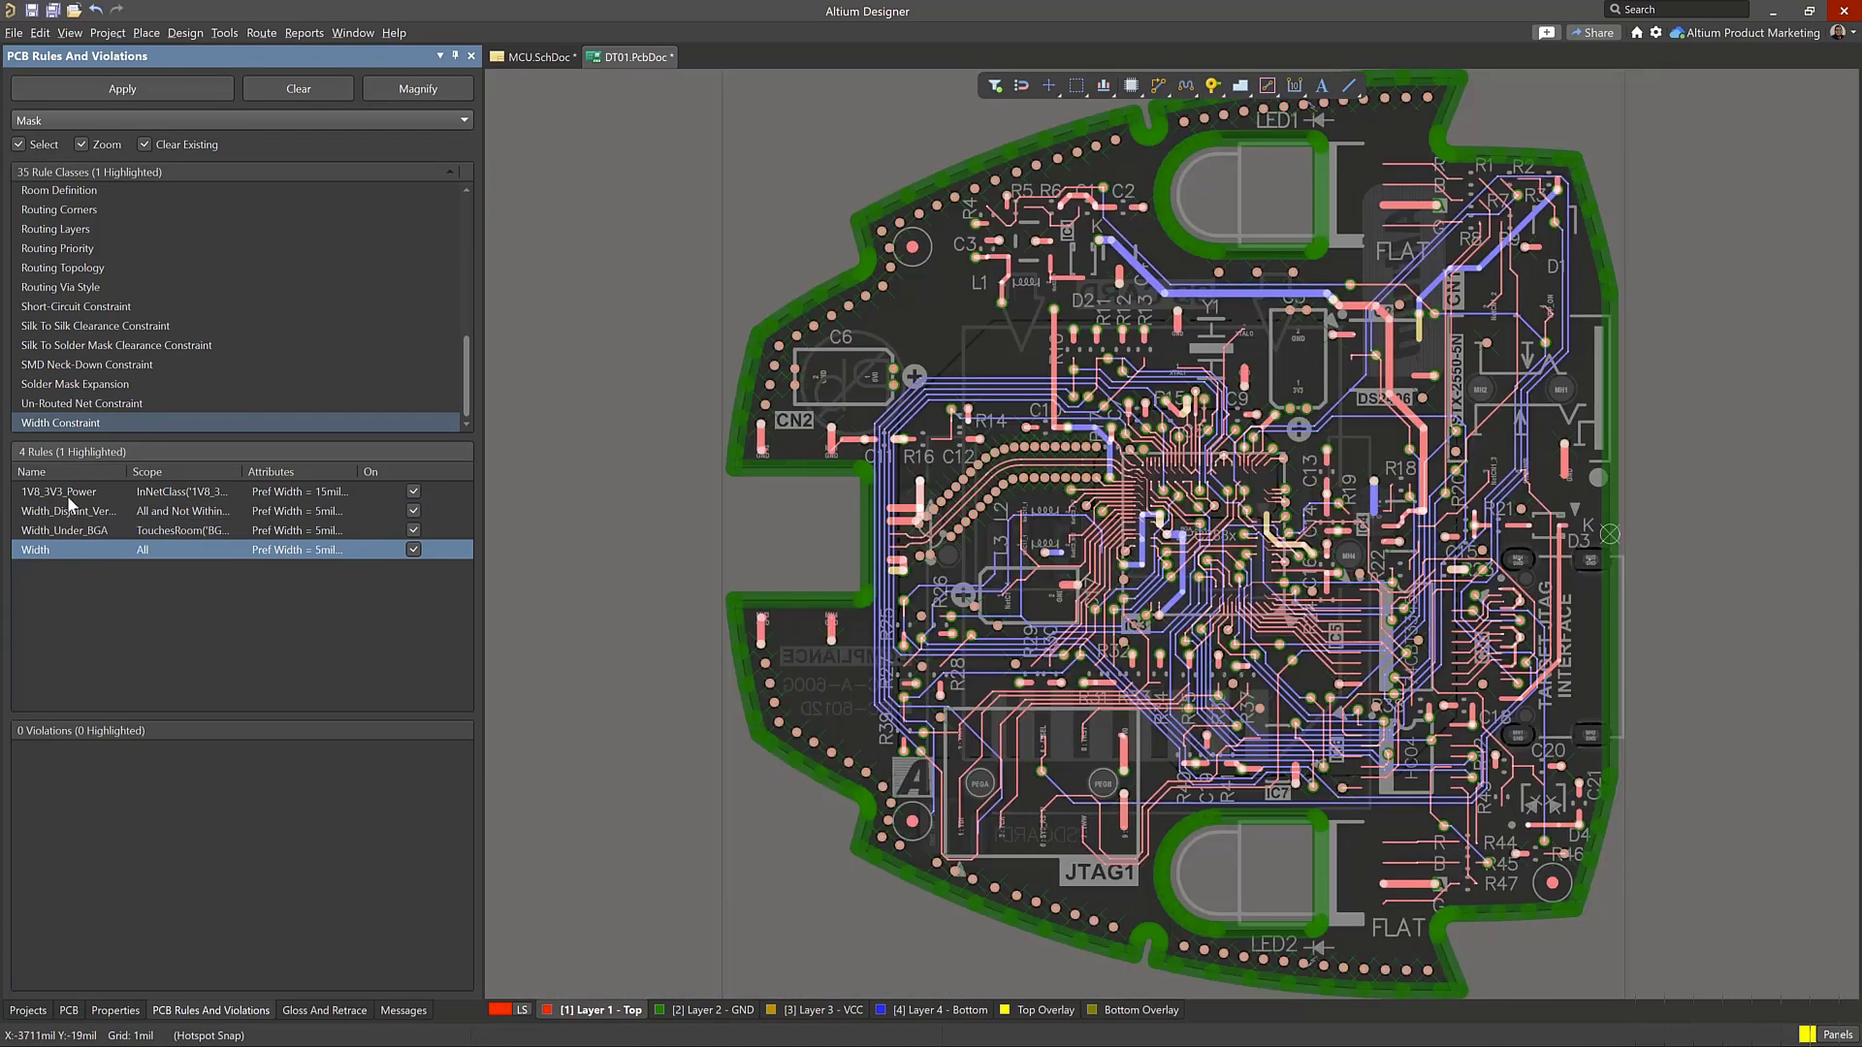
left_click(70, 495)
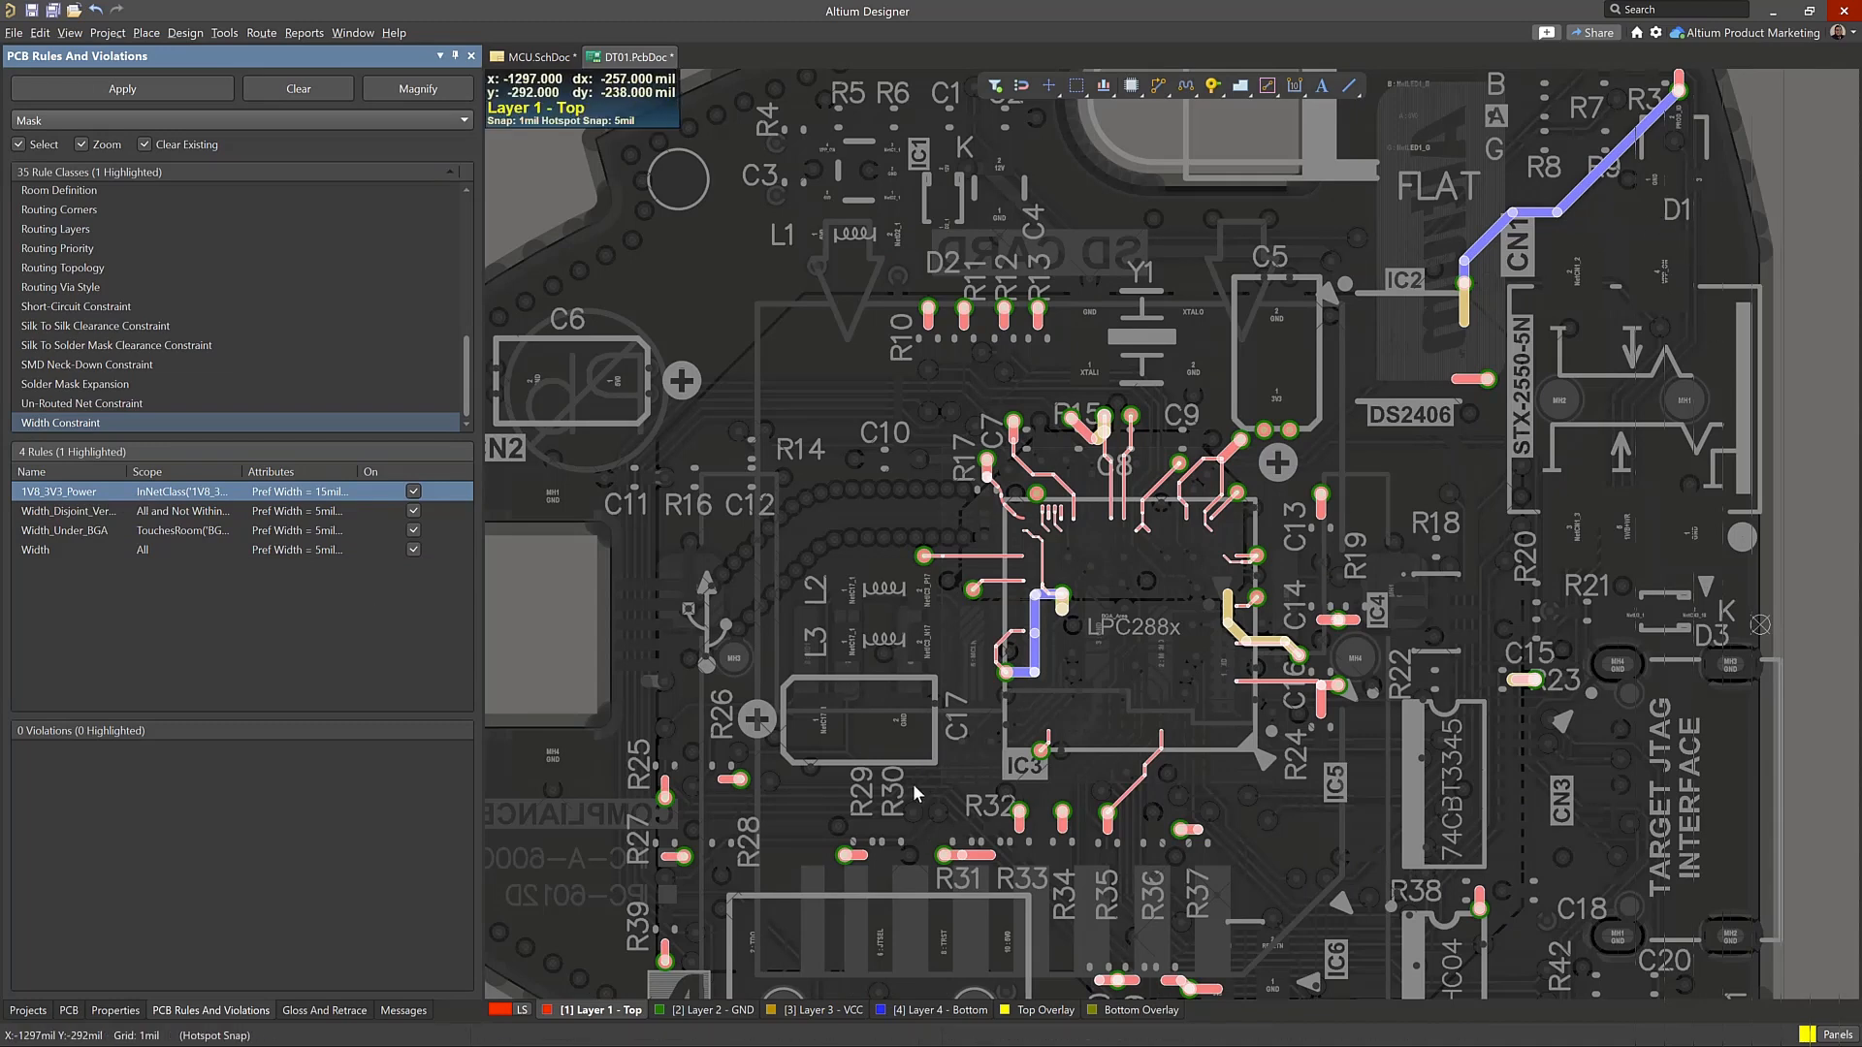
left_click(95, 531)
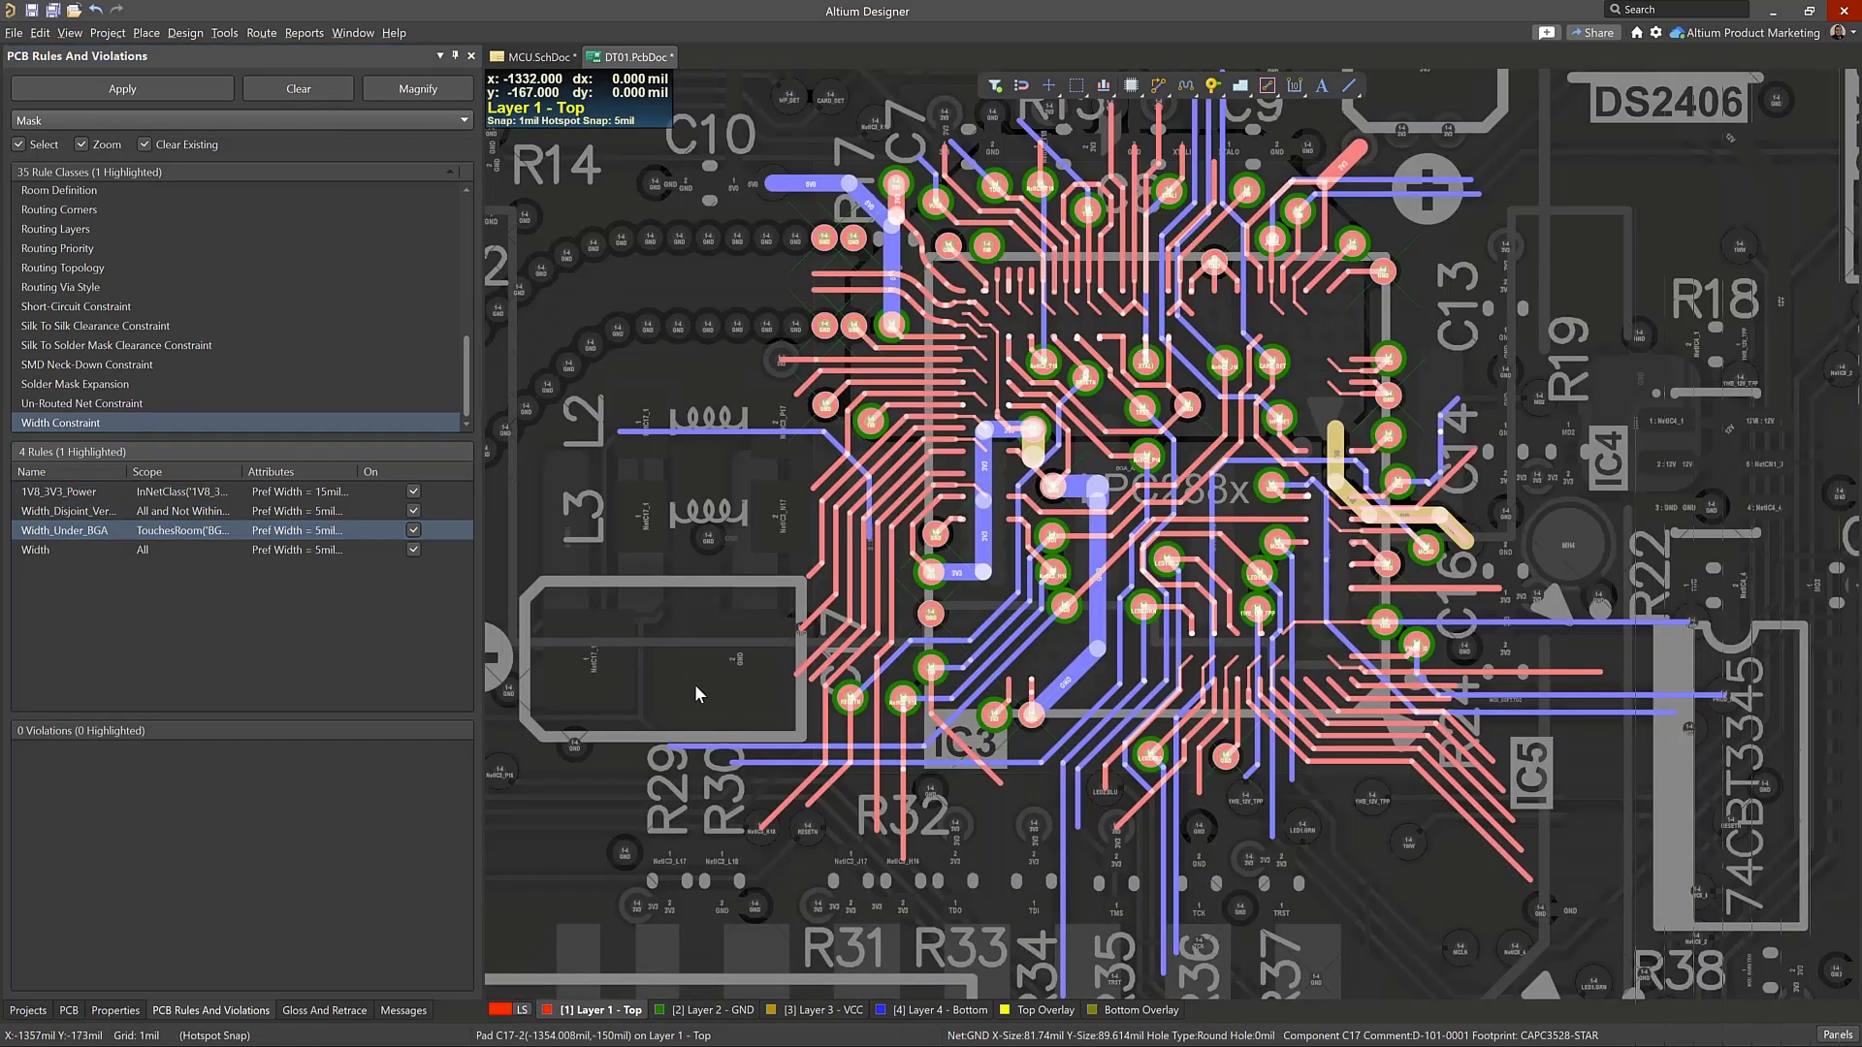
right_click(643, 674)
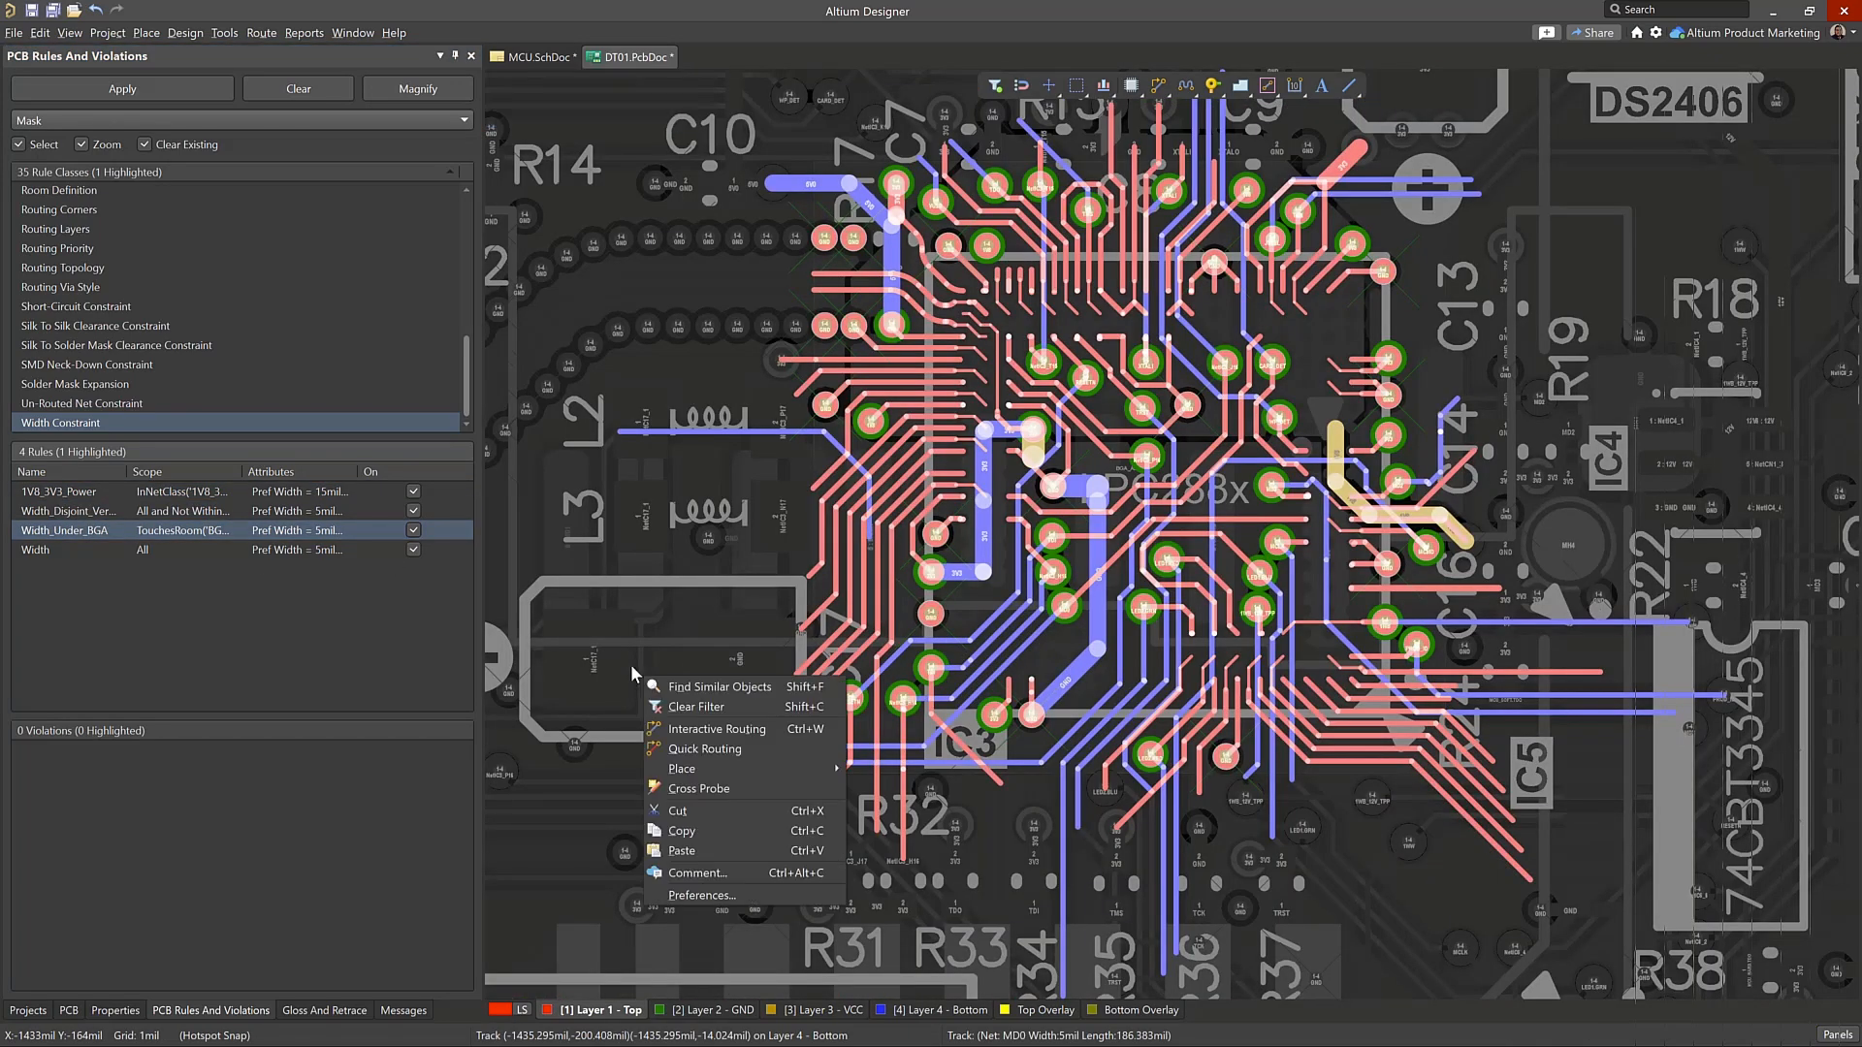
left_click(696, 707)
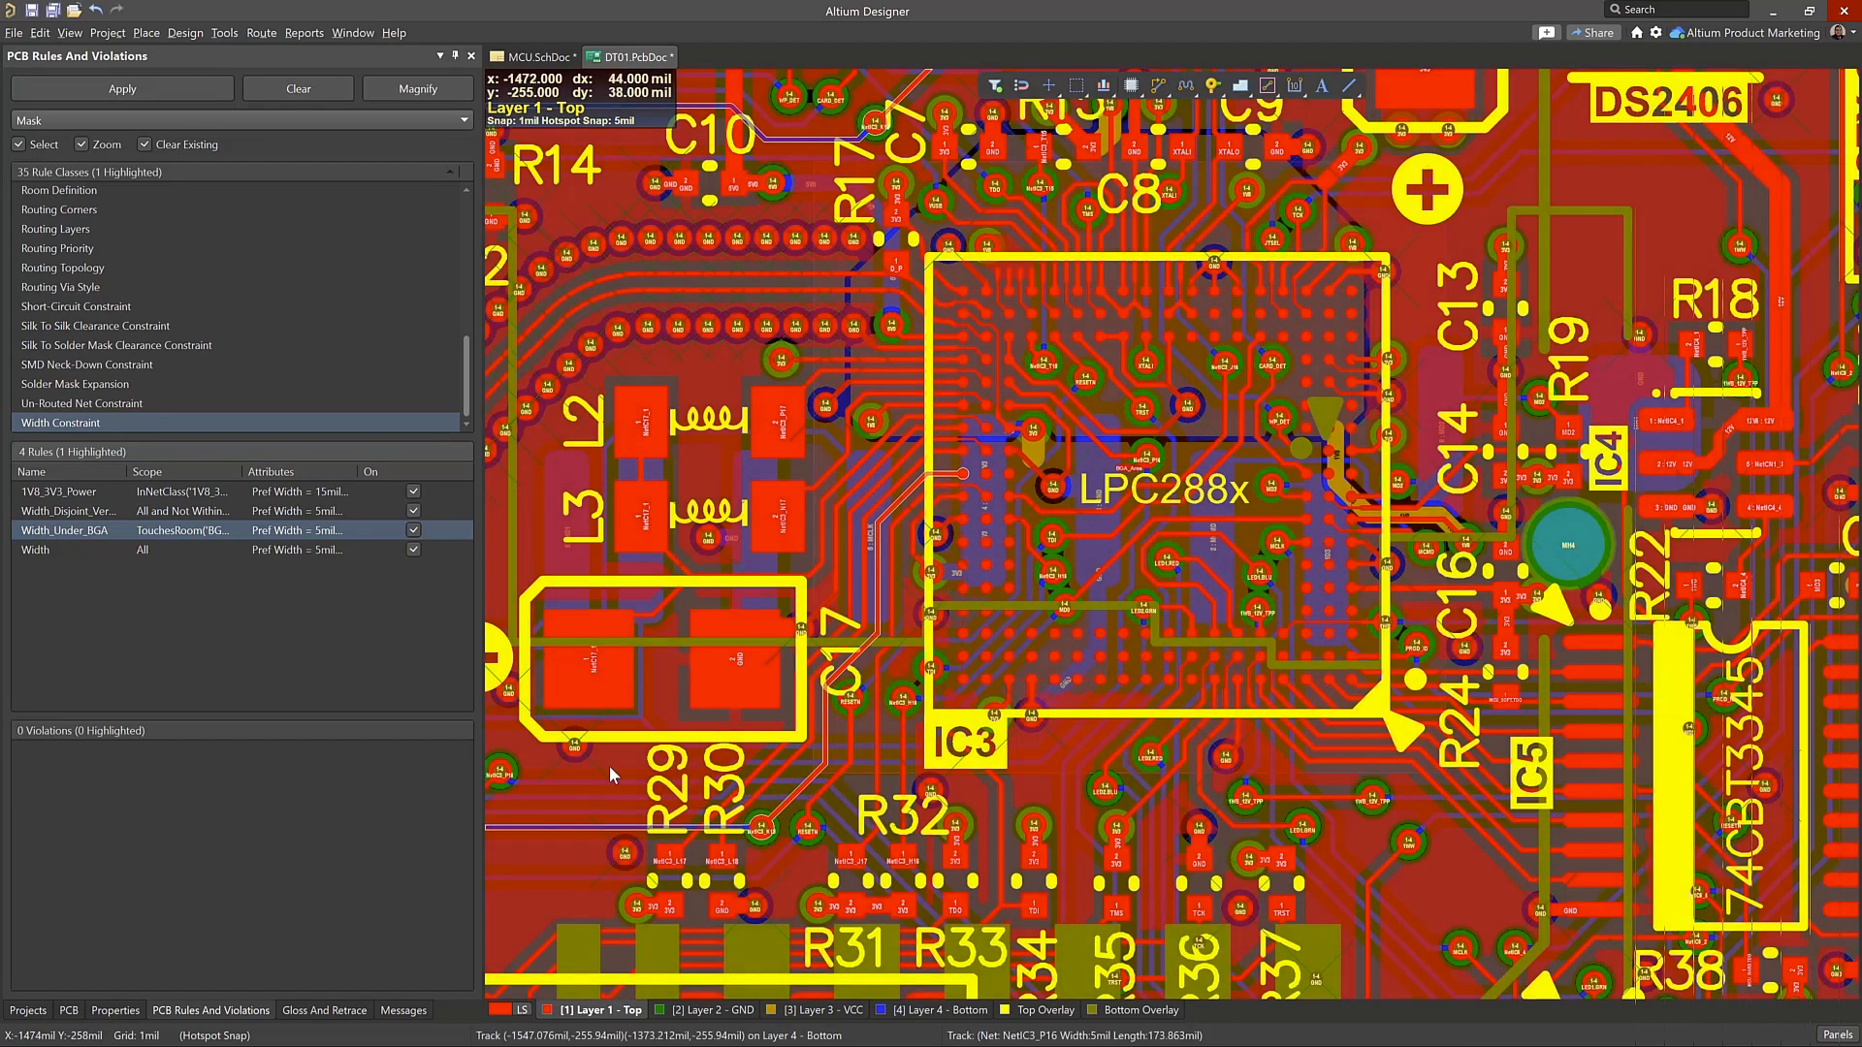
Review the Width_Under_BGA width rule and the Clearance_Diff_Pairs clearance rule in the PCB Rules and Constraints Editor, and close it
right_click(668, 342)
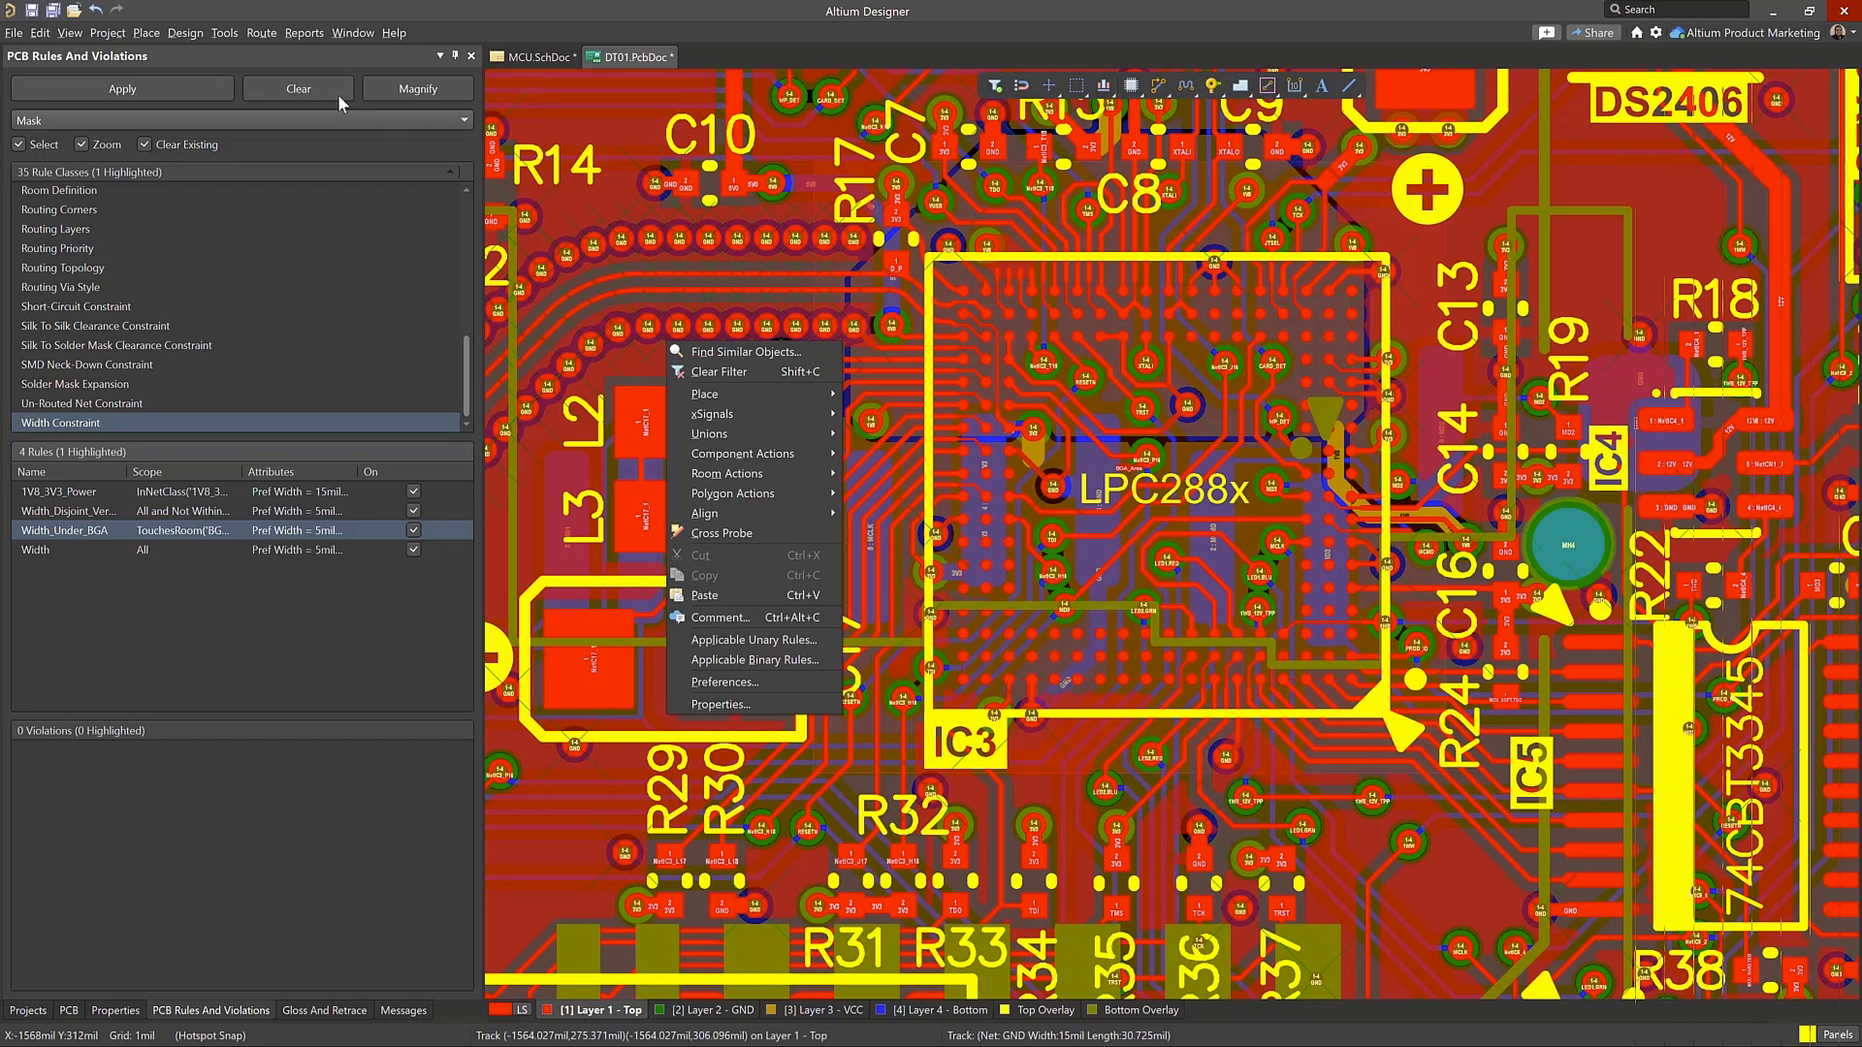
left_click(194, 34)
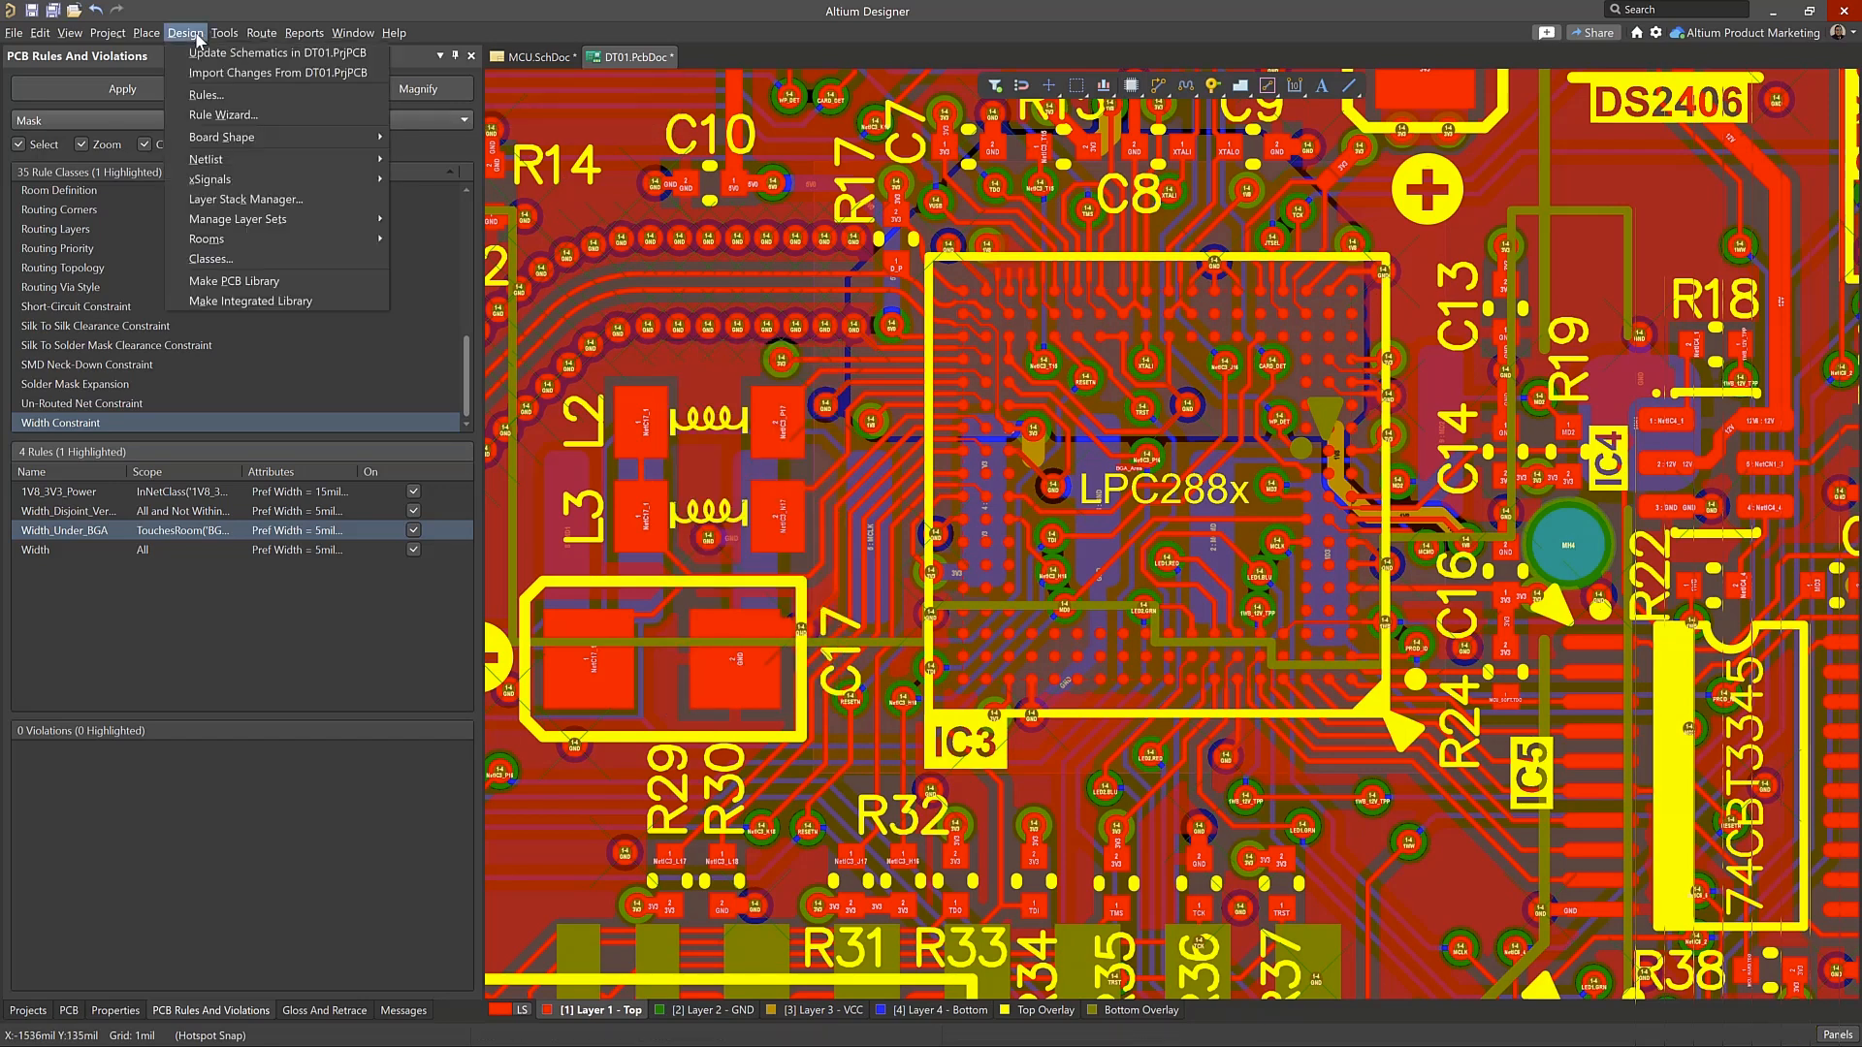
left_click(205, 95)
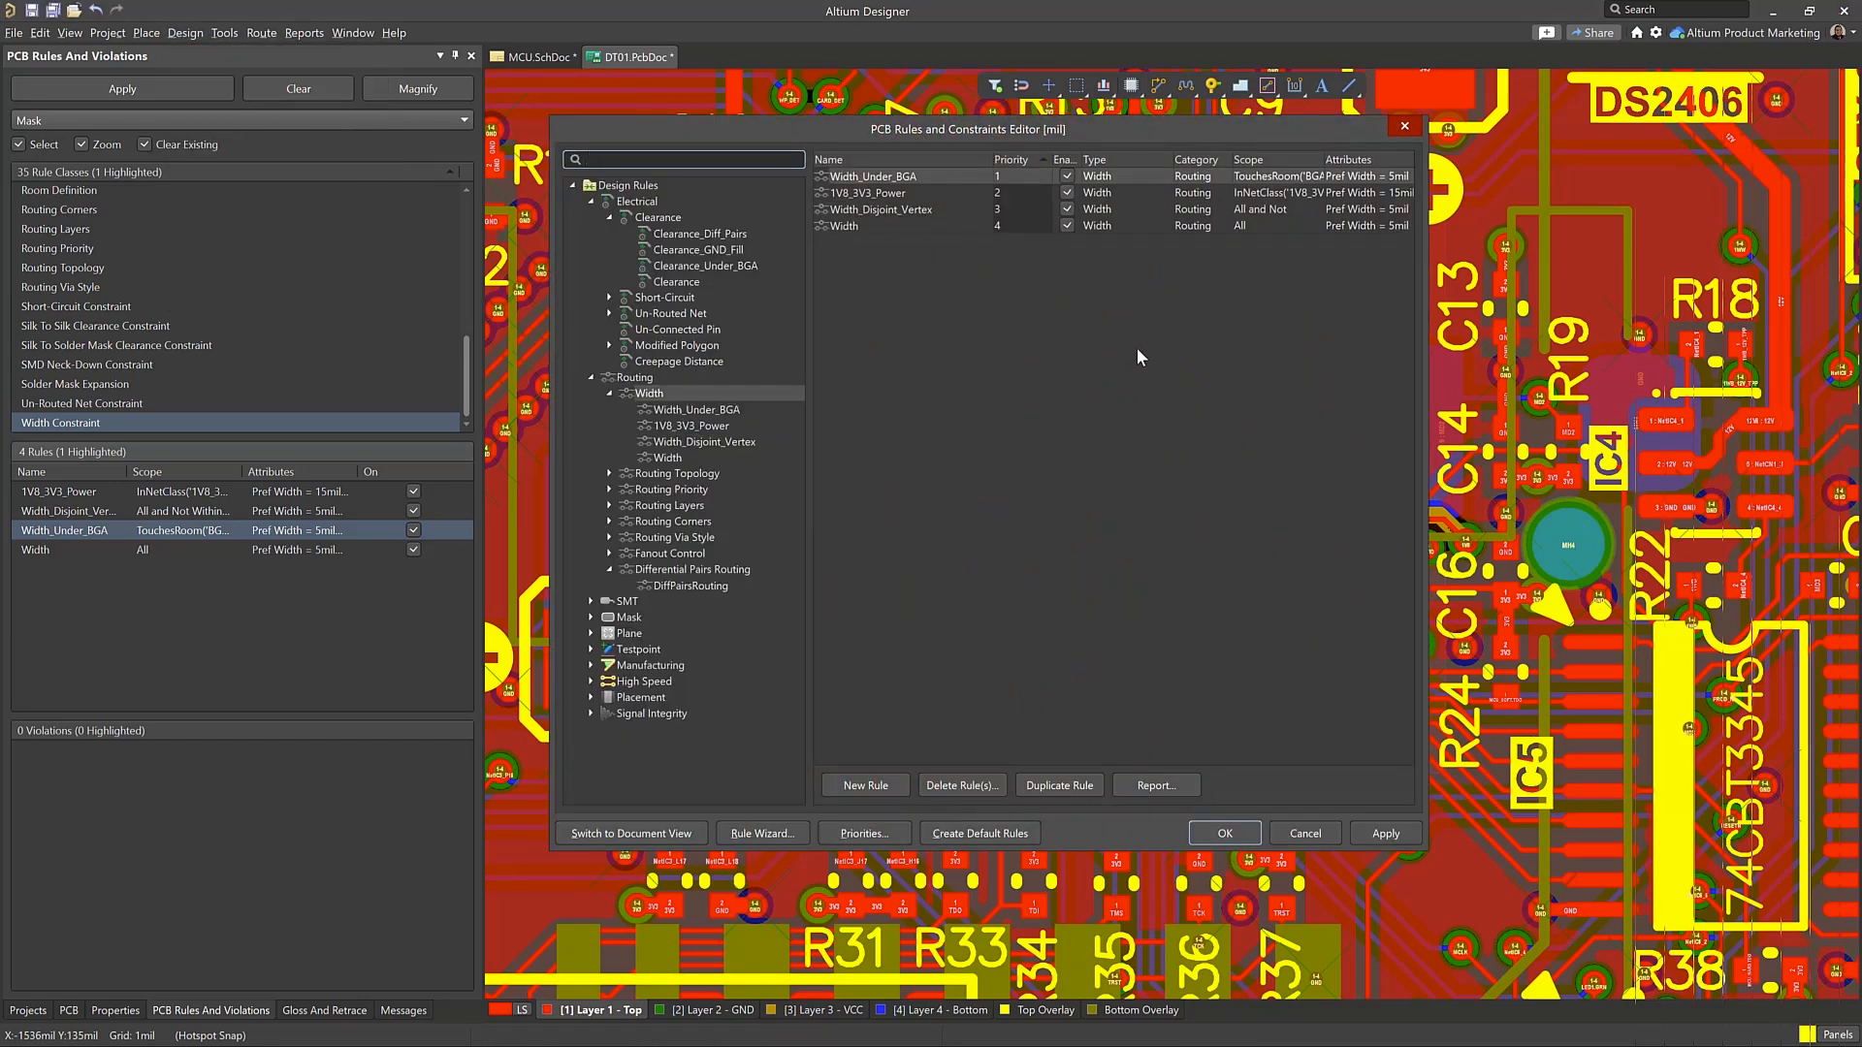
left_click(901, 179)
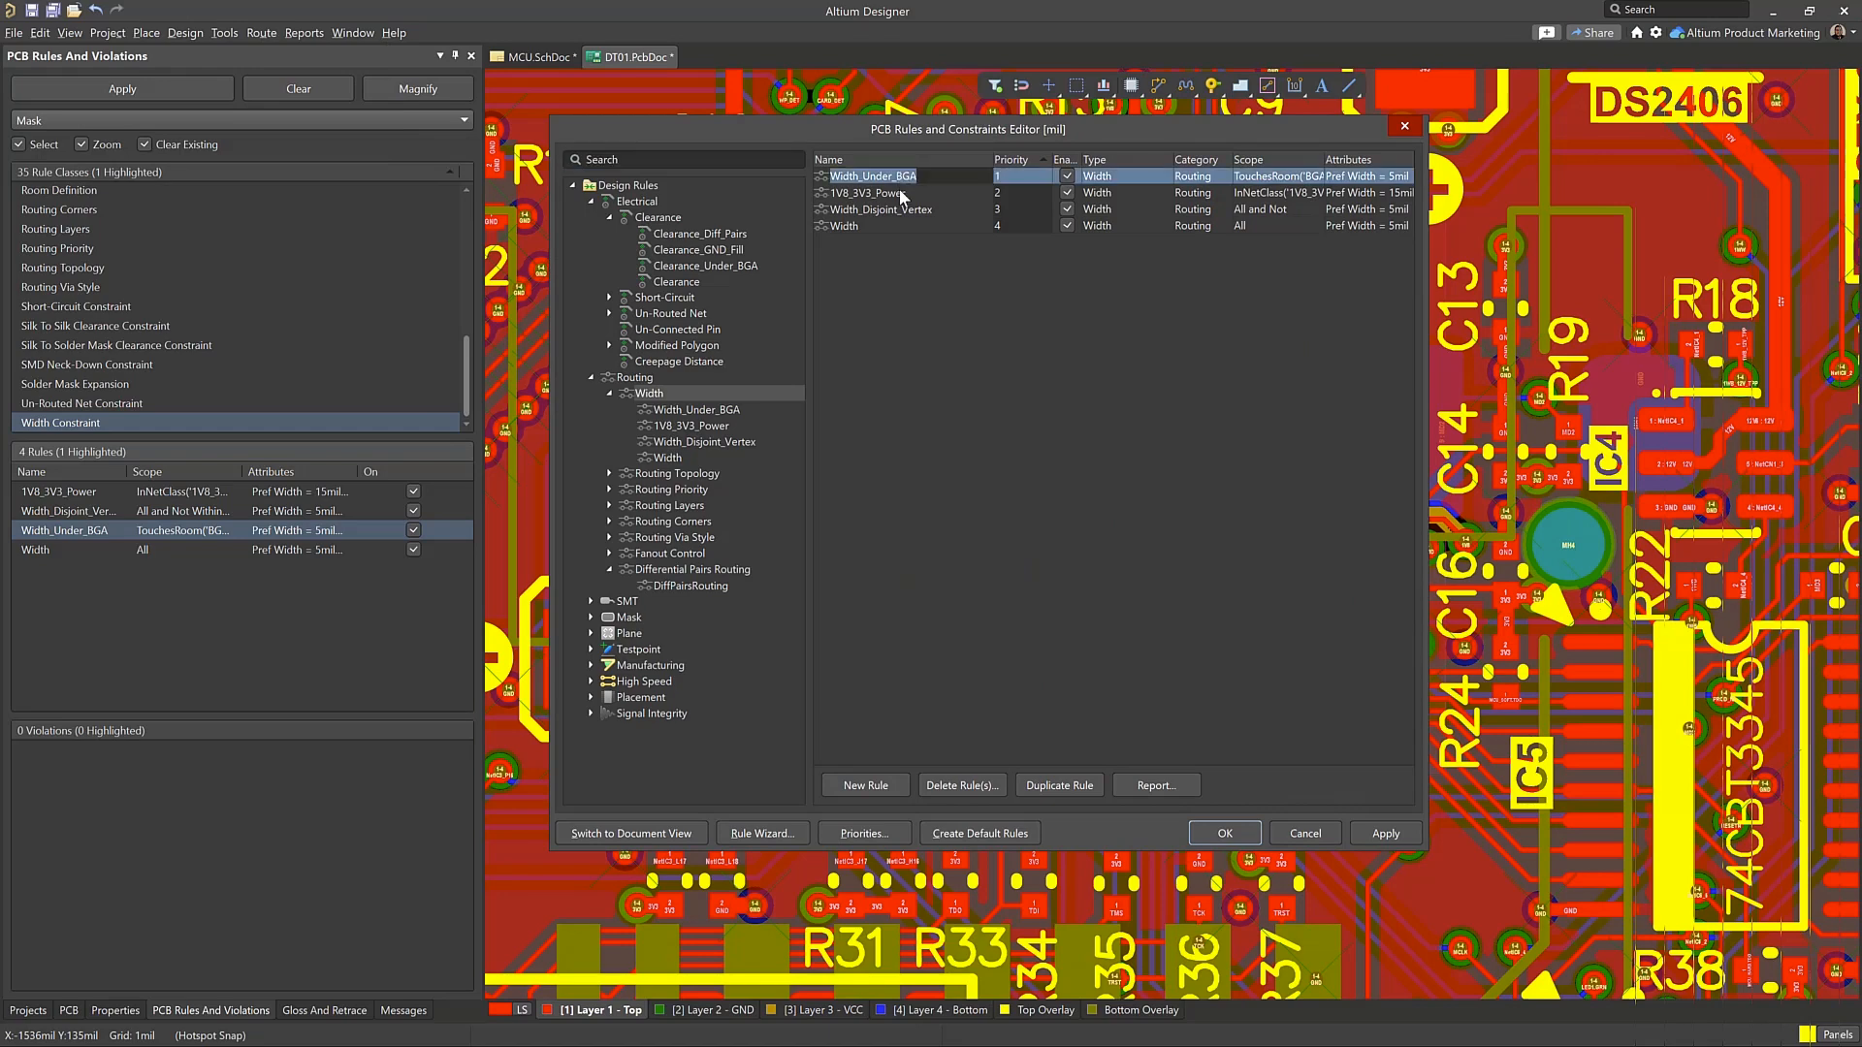
left_click(900, 193)
double_click(901, 177)
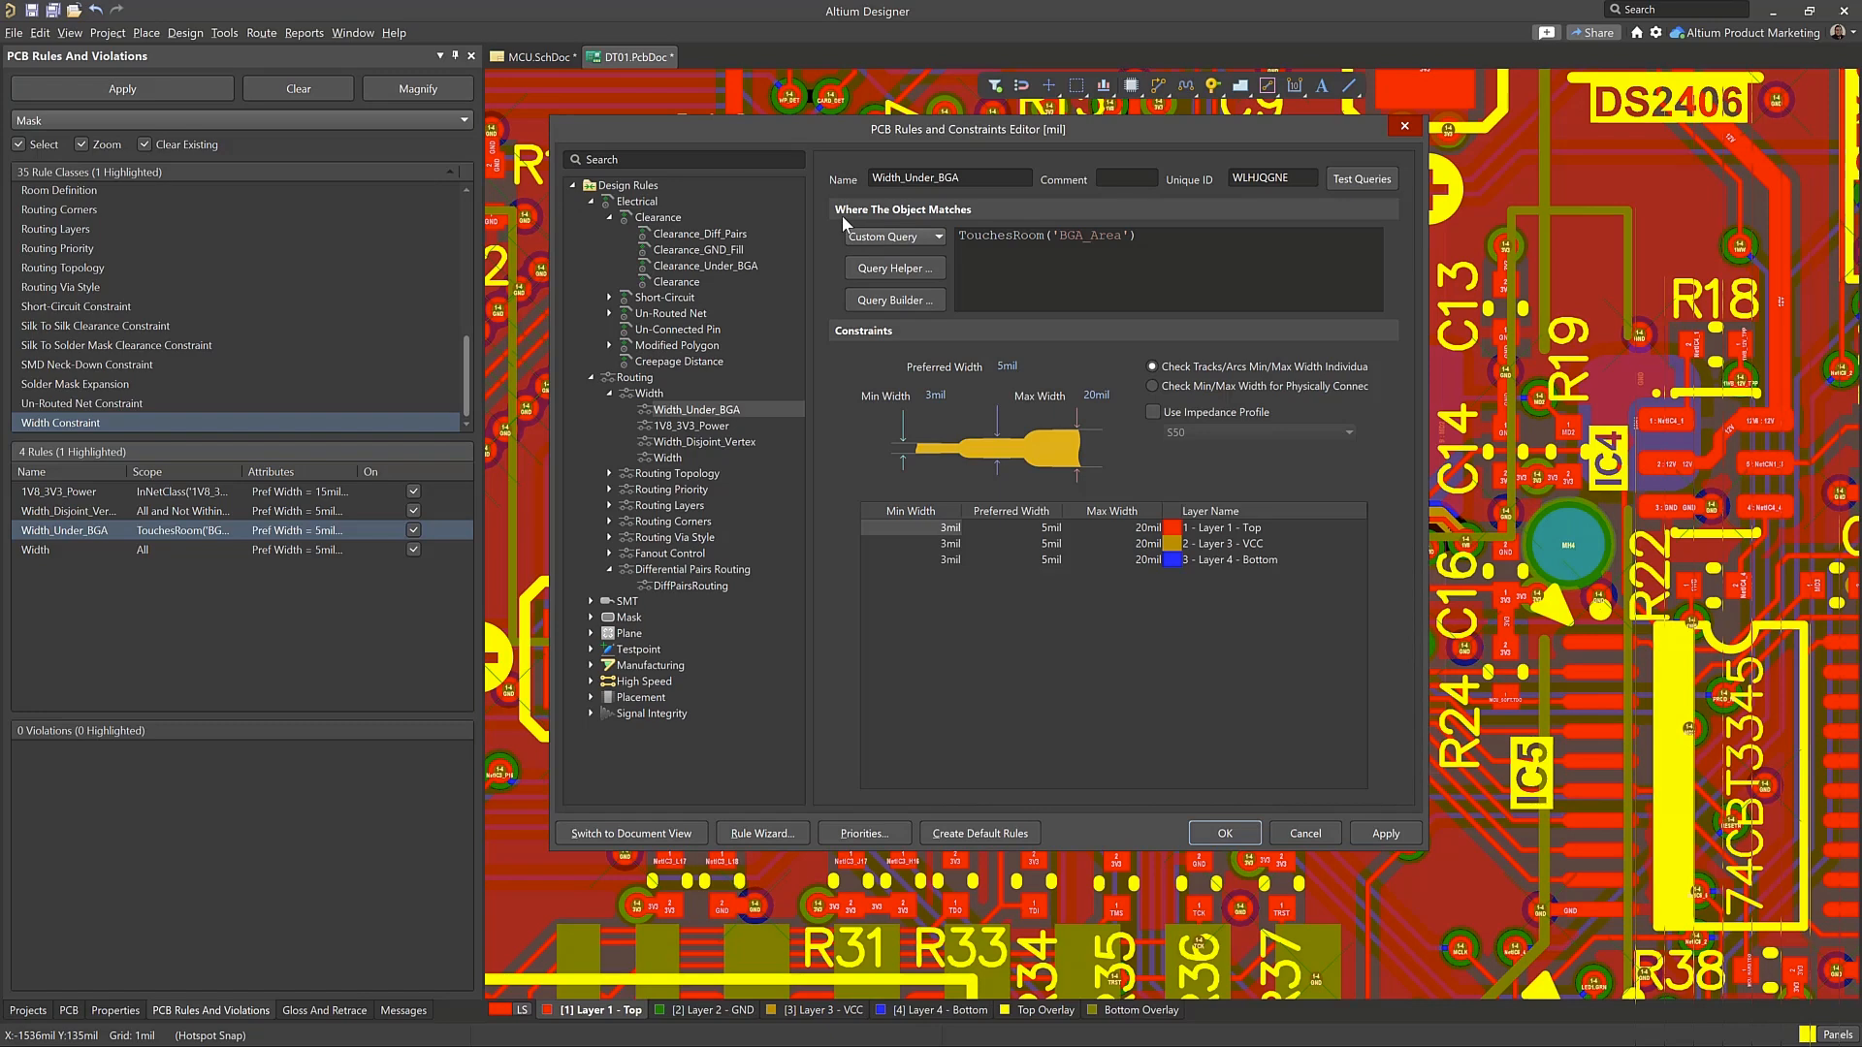
left_click(702, 235)
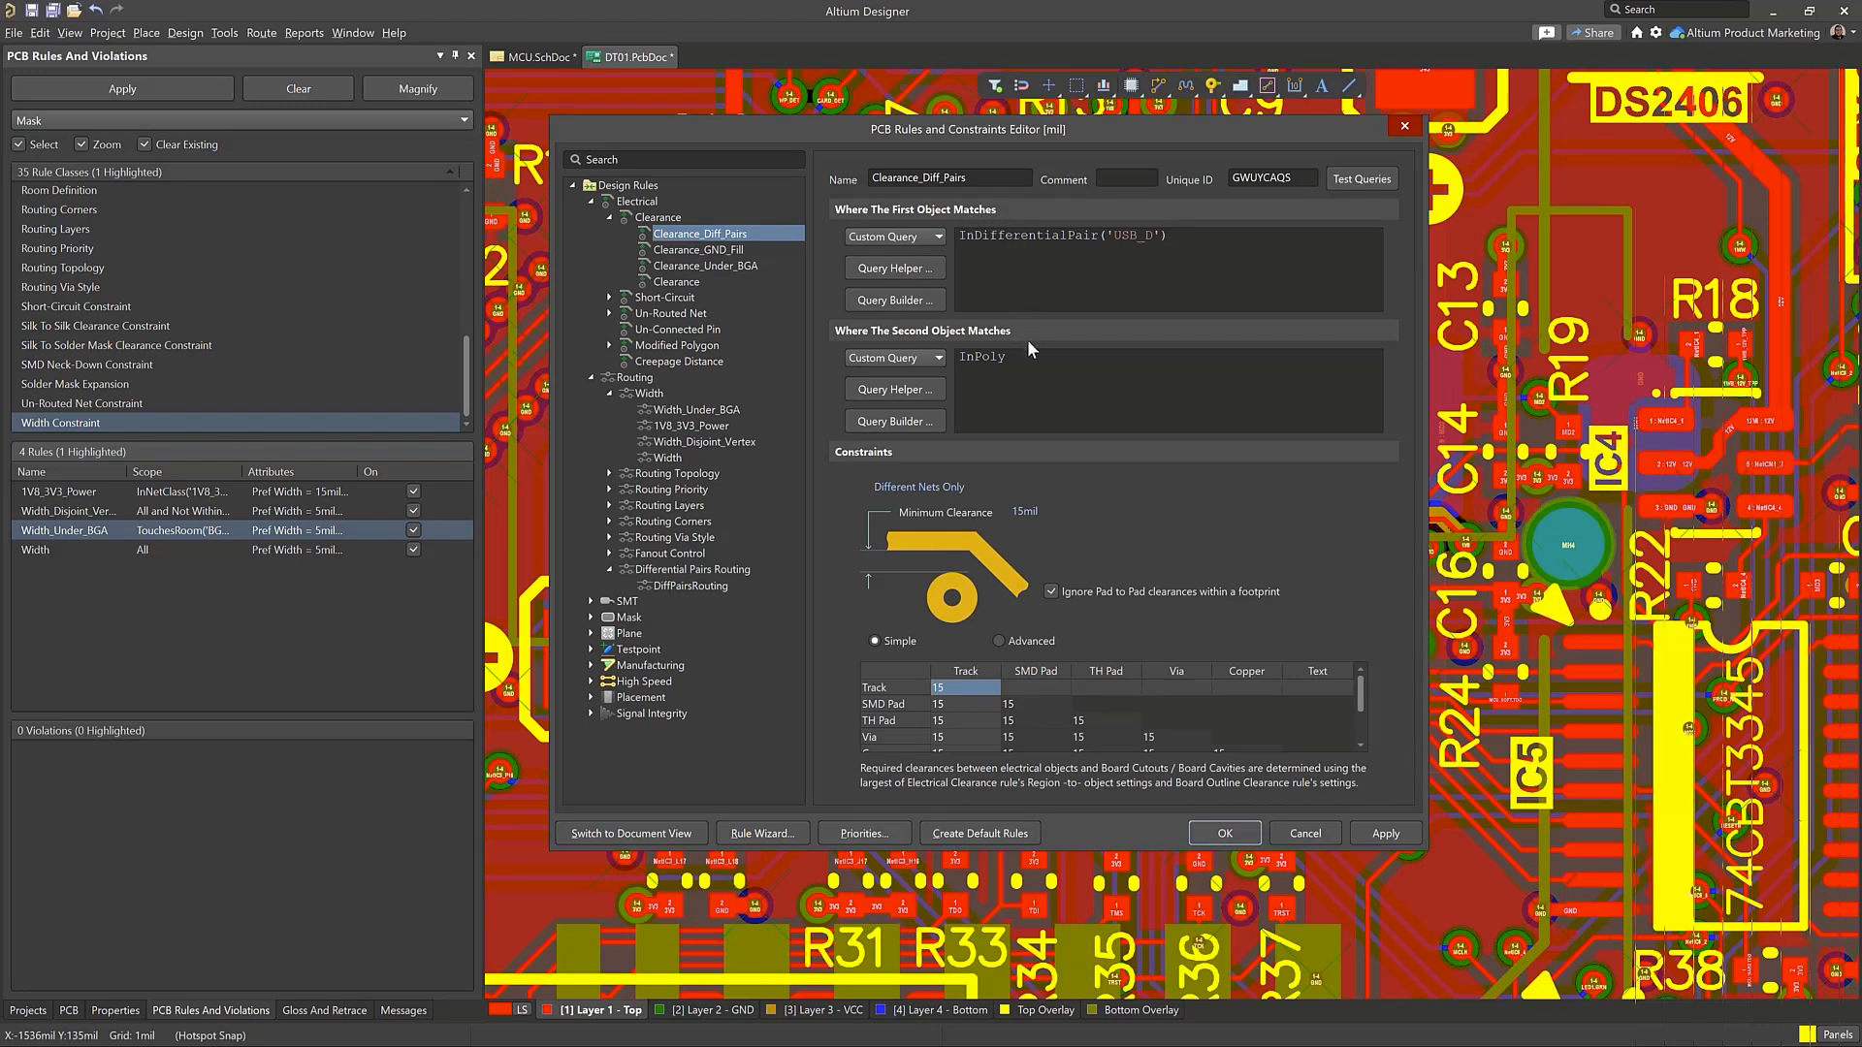
left_click(1226, 834)
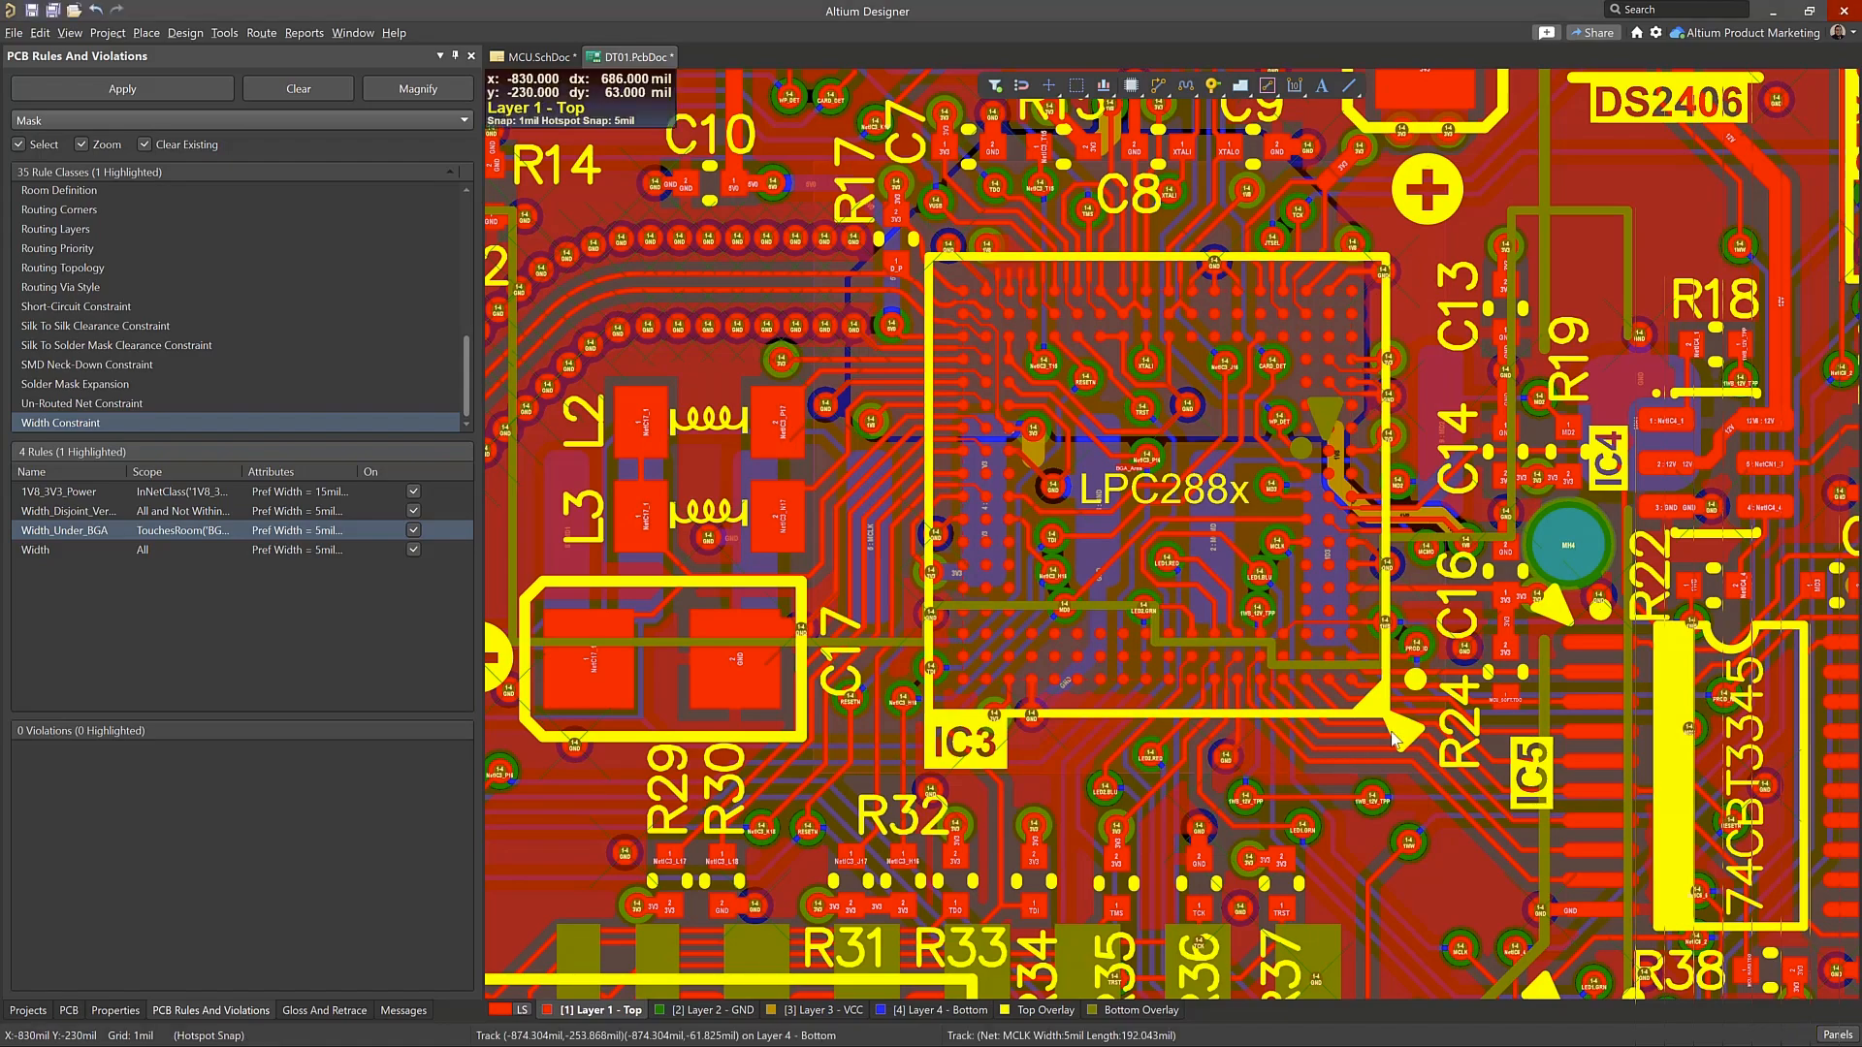
Try to open the properties of the 3V3 track running from the BGA to capacitor C16
right_click_drag(1392, 703, 1213, 699)
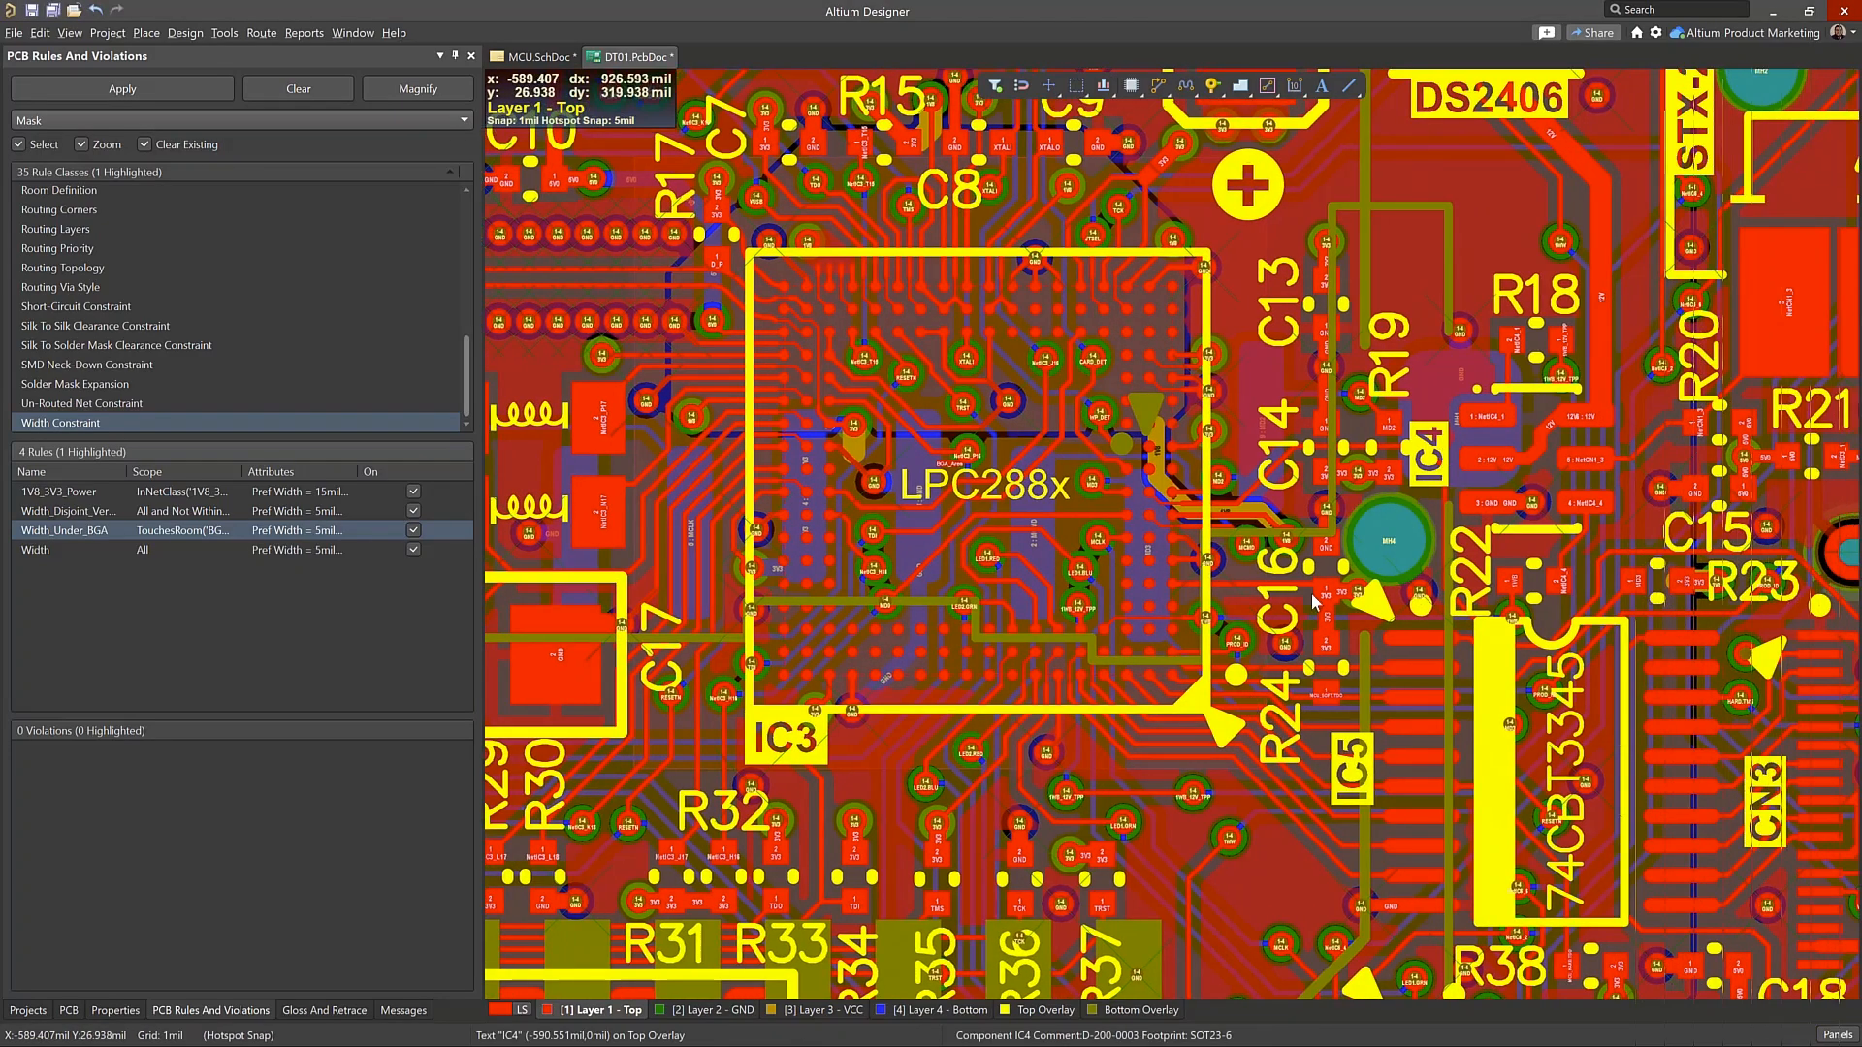
scroll(1245, 669, "down", 2, "ctrl")
scroll(1218, 533, "up", 6, "ctrl")
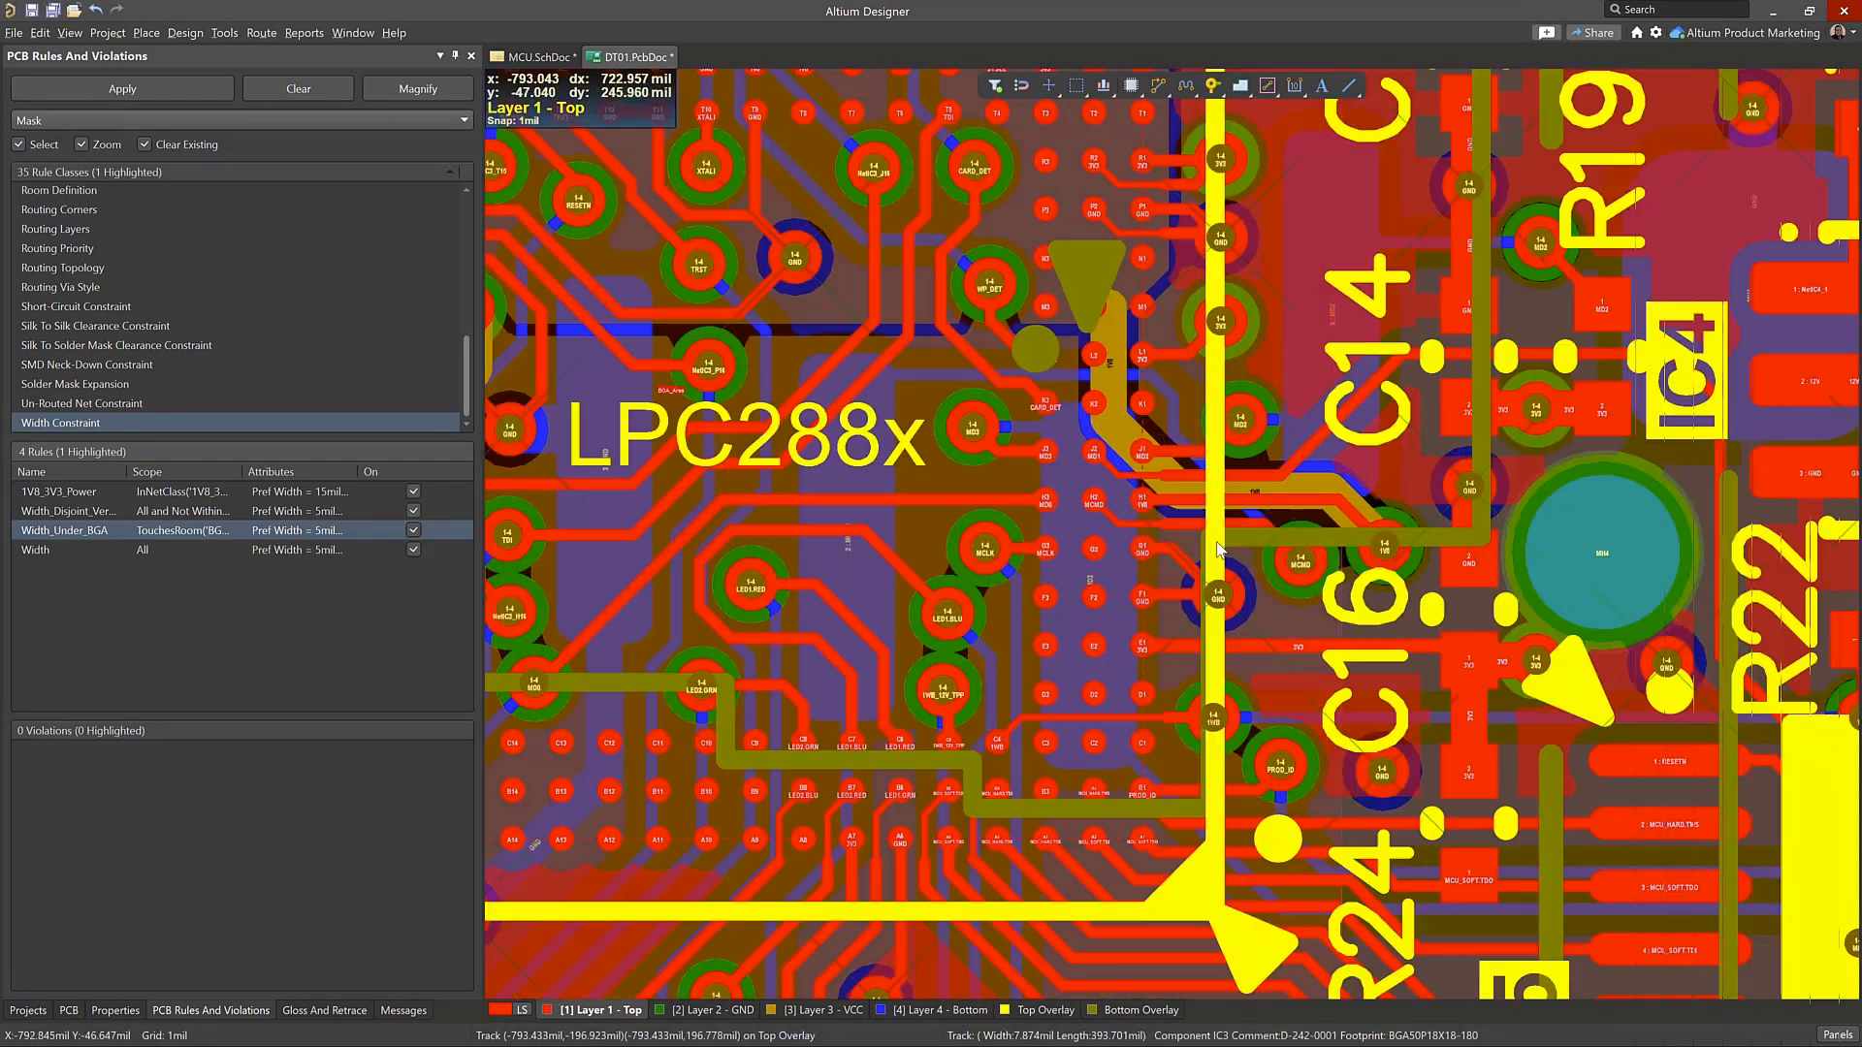
scroll(1216, 527, "up", 1, "ctrl")
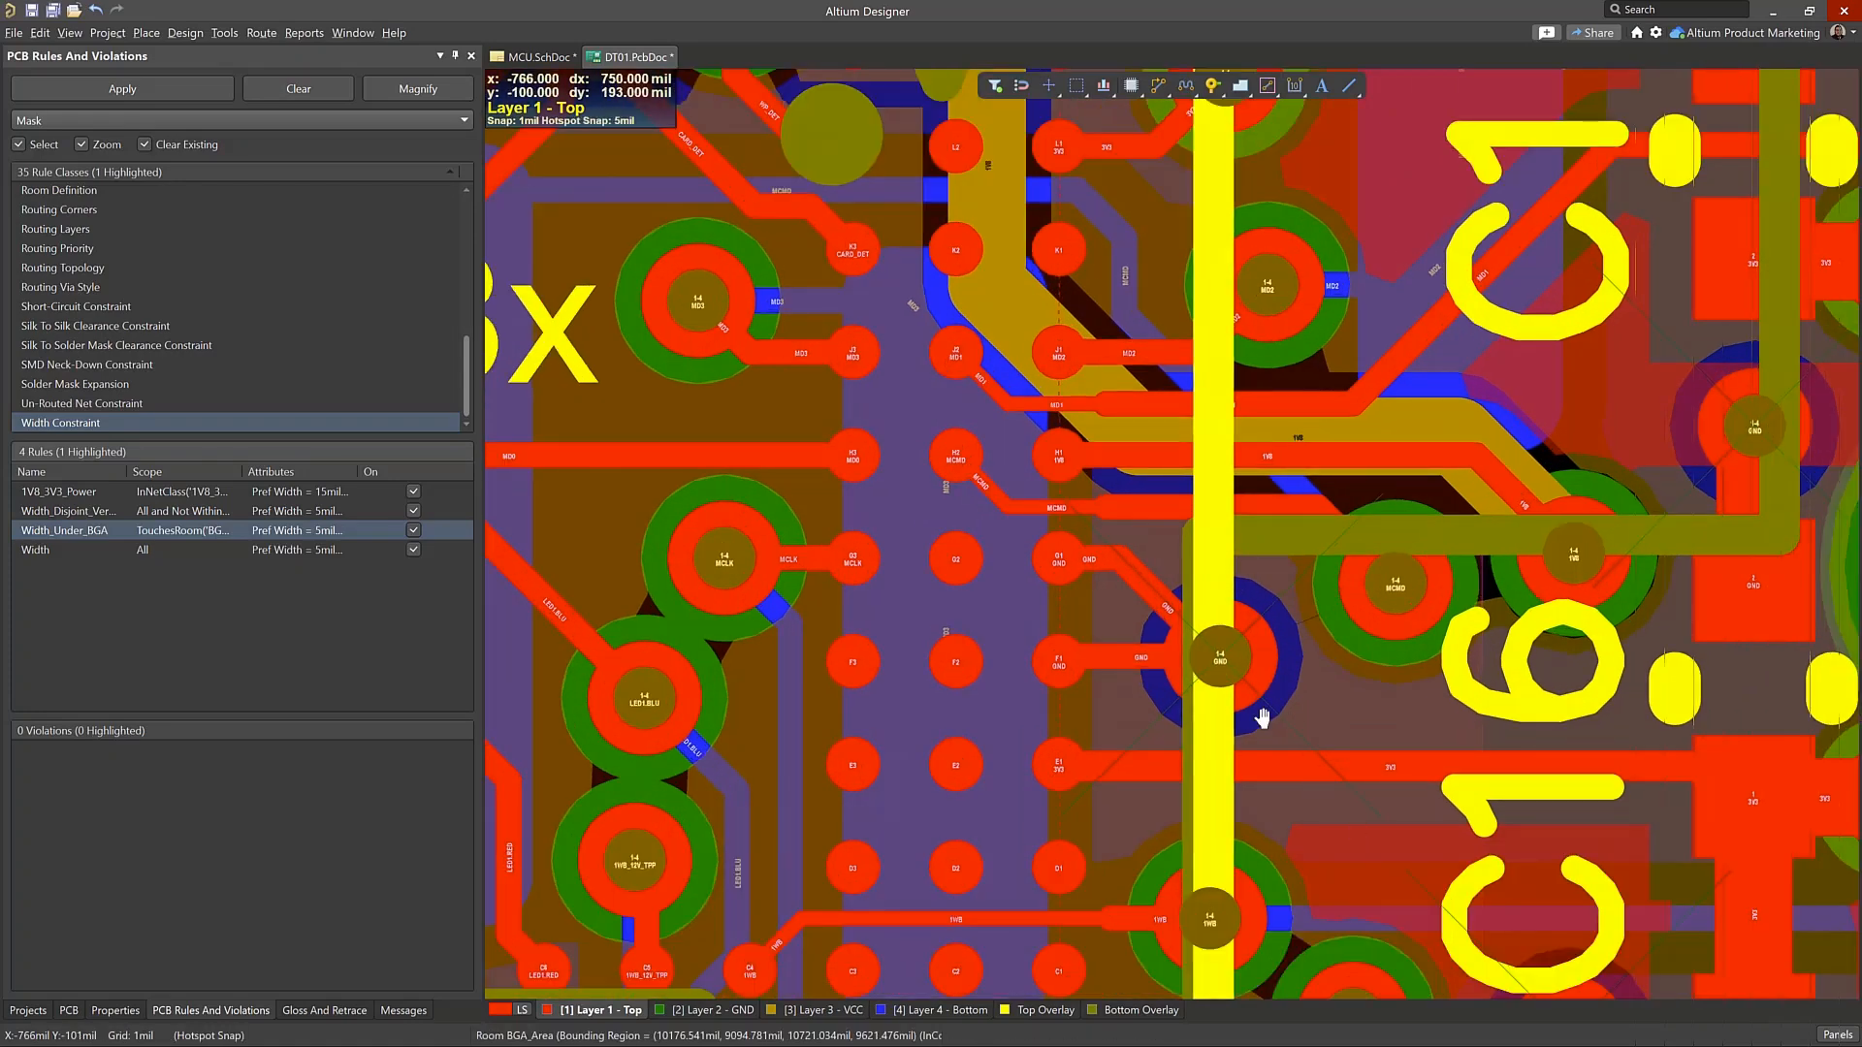
right_click_drag(1306, 753, 1110, 509)
right_click_drag(1368, 601, 1325, 665)
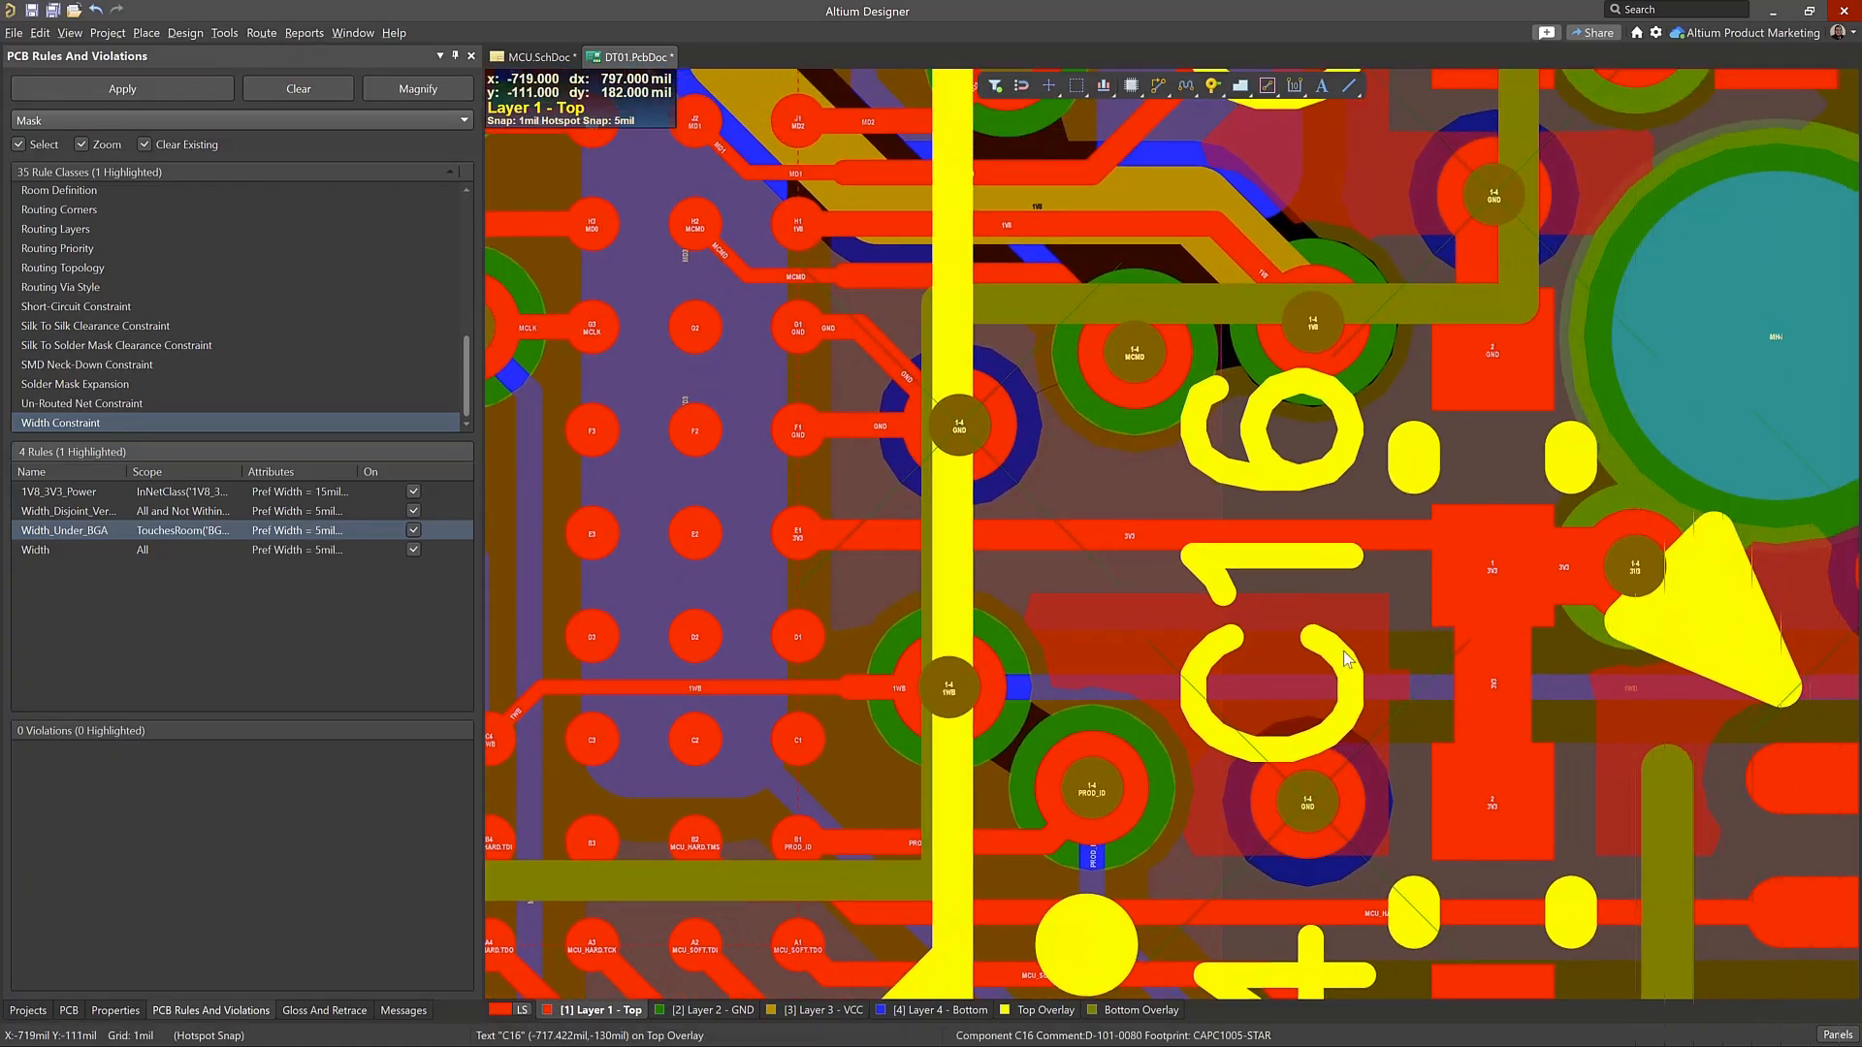
left_click(1492, 547)
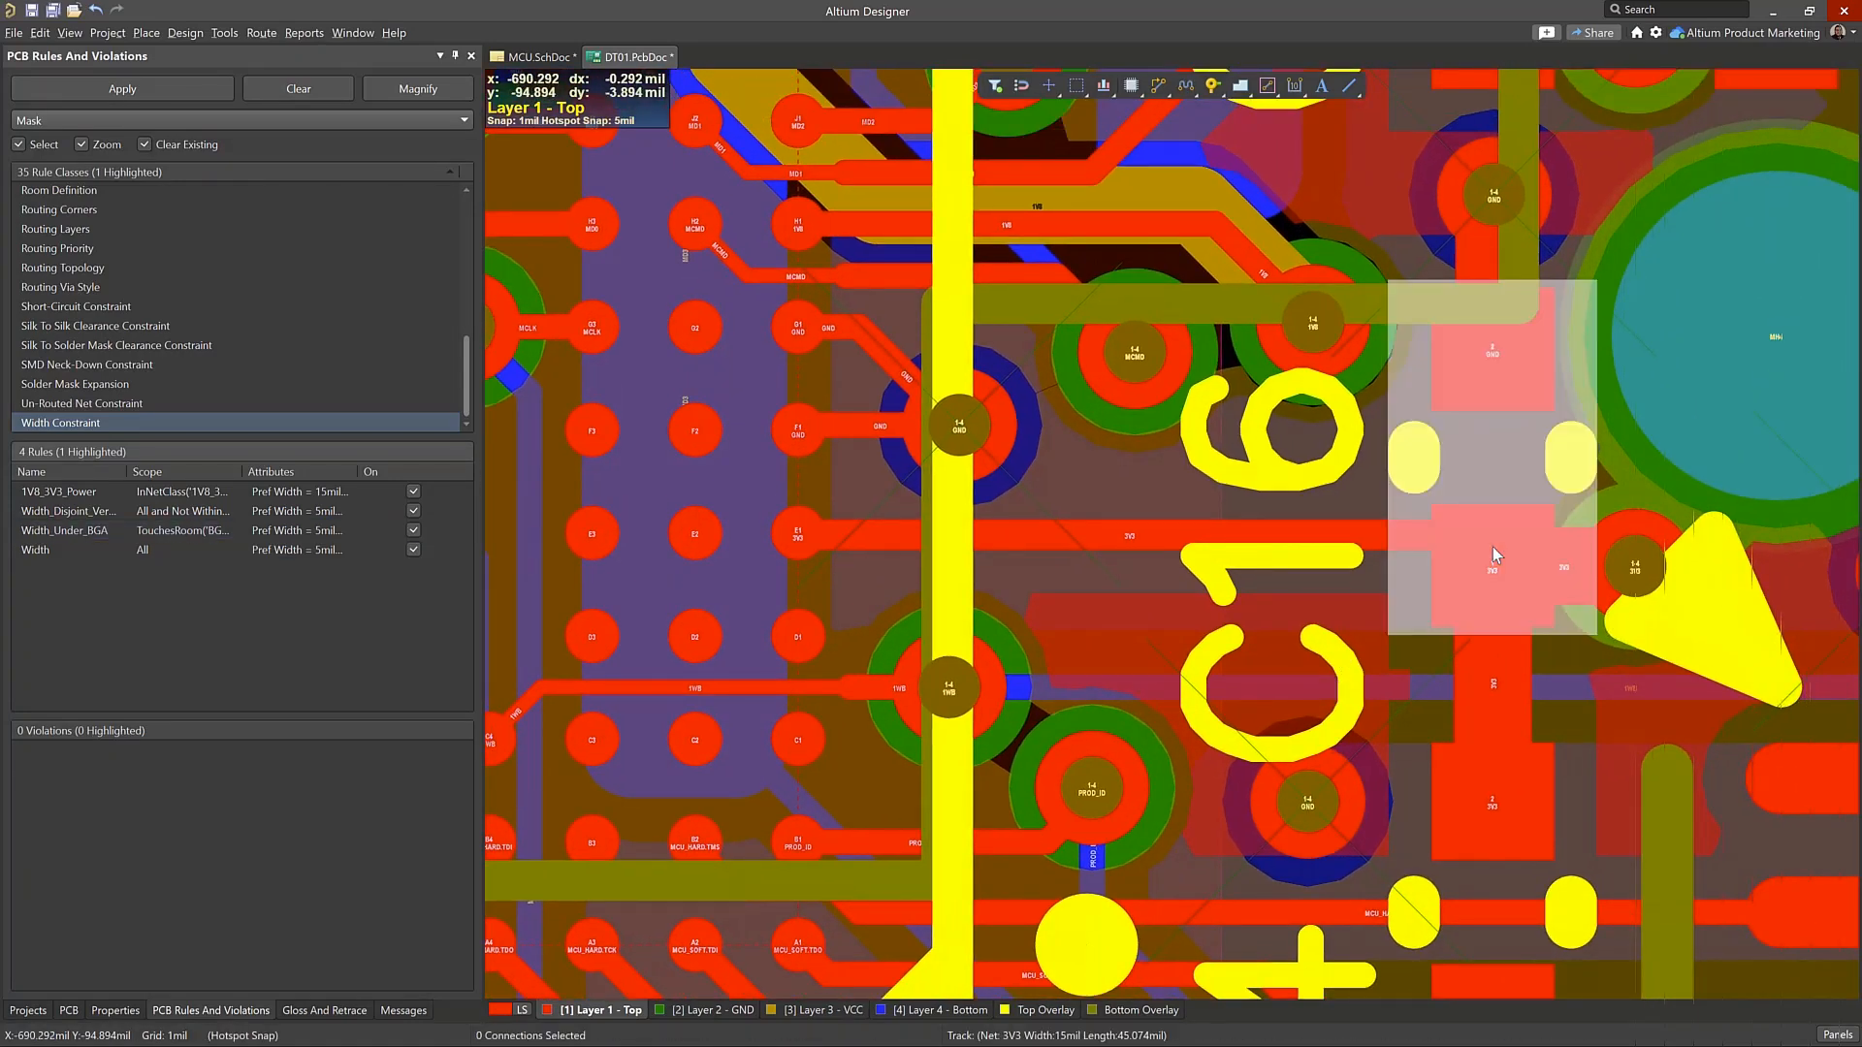
left_click(1358, 531)
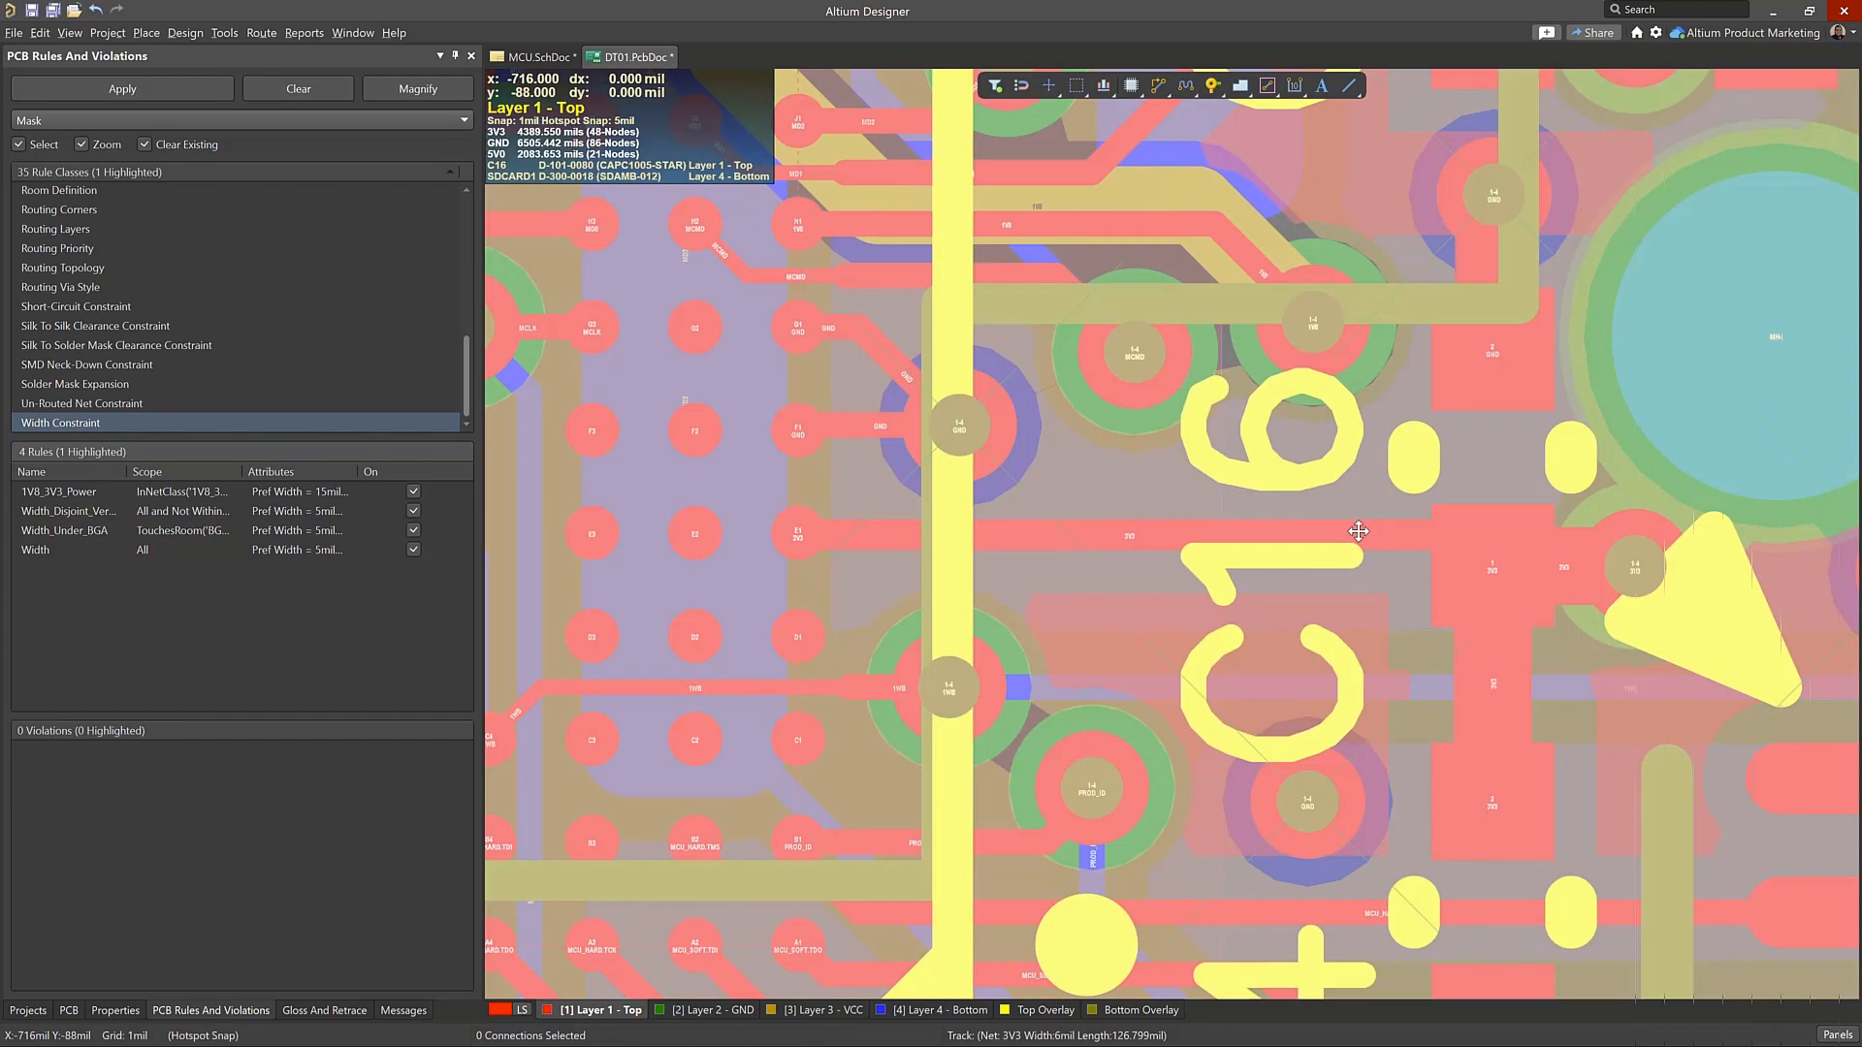
double_click(1357, 532)
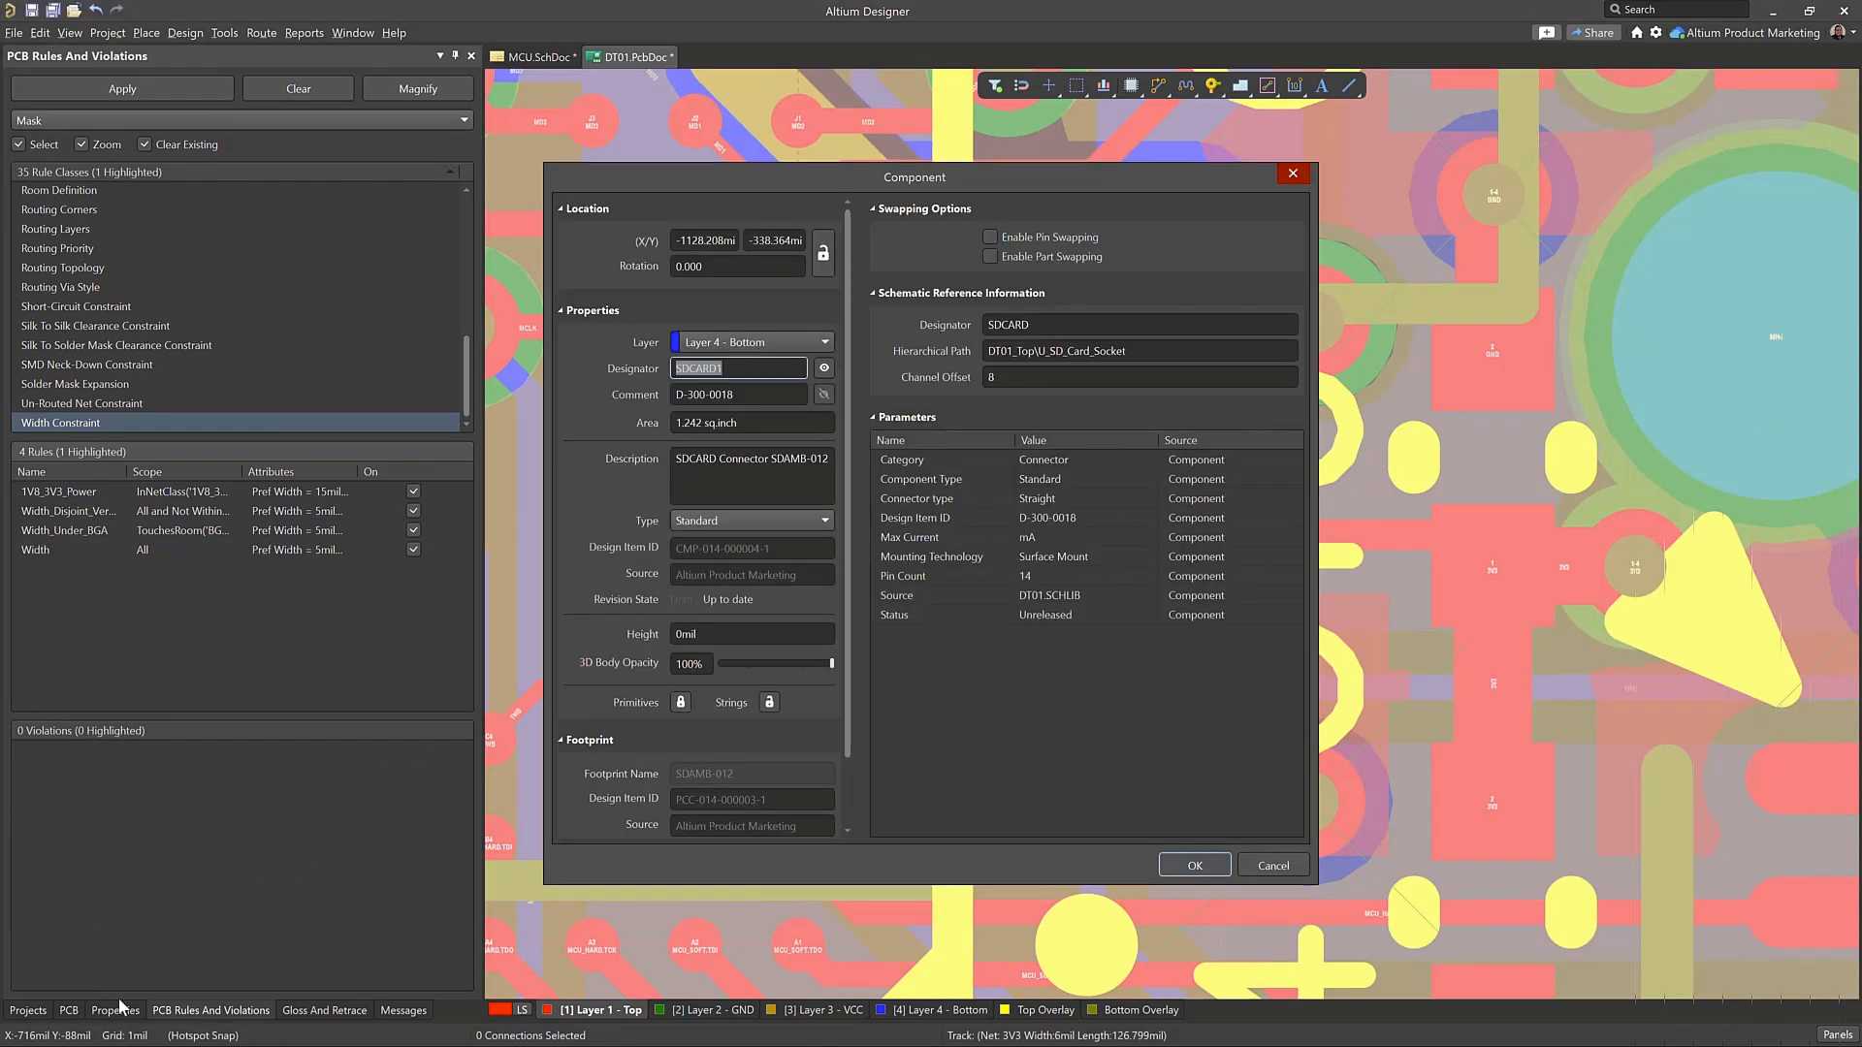
key("Escape")
Restrict the board's selection filter to tracks only
left_click(115, 1009)
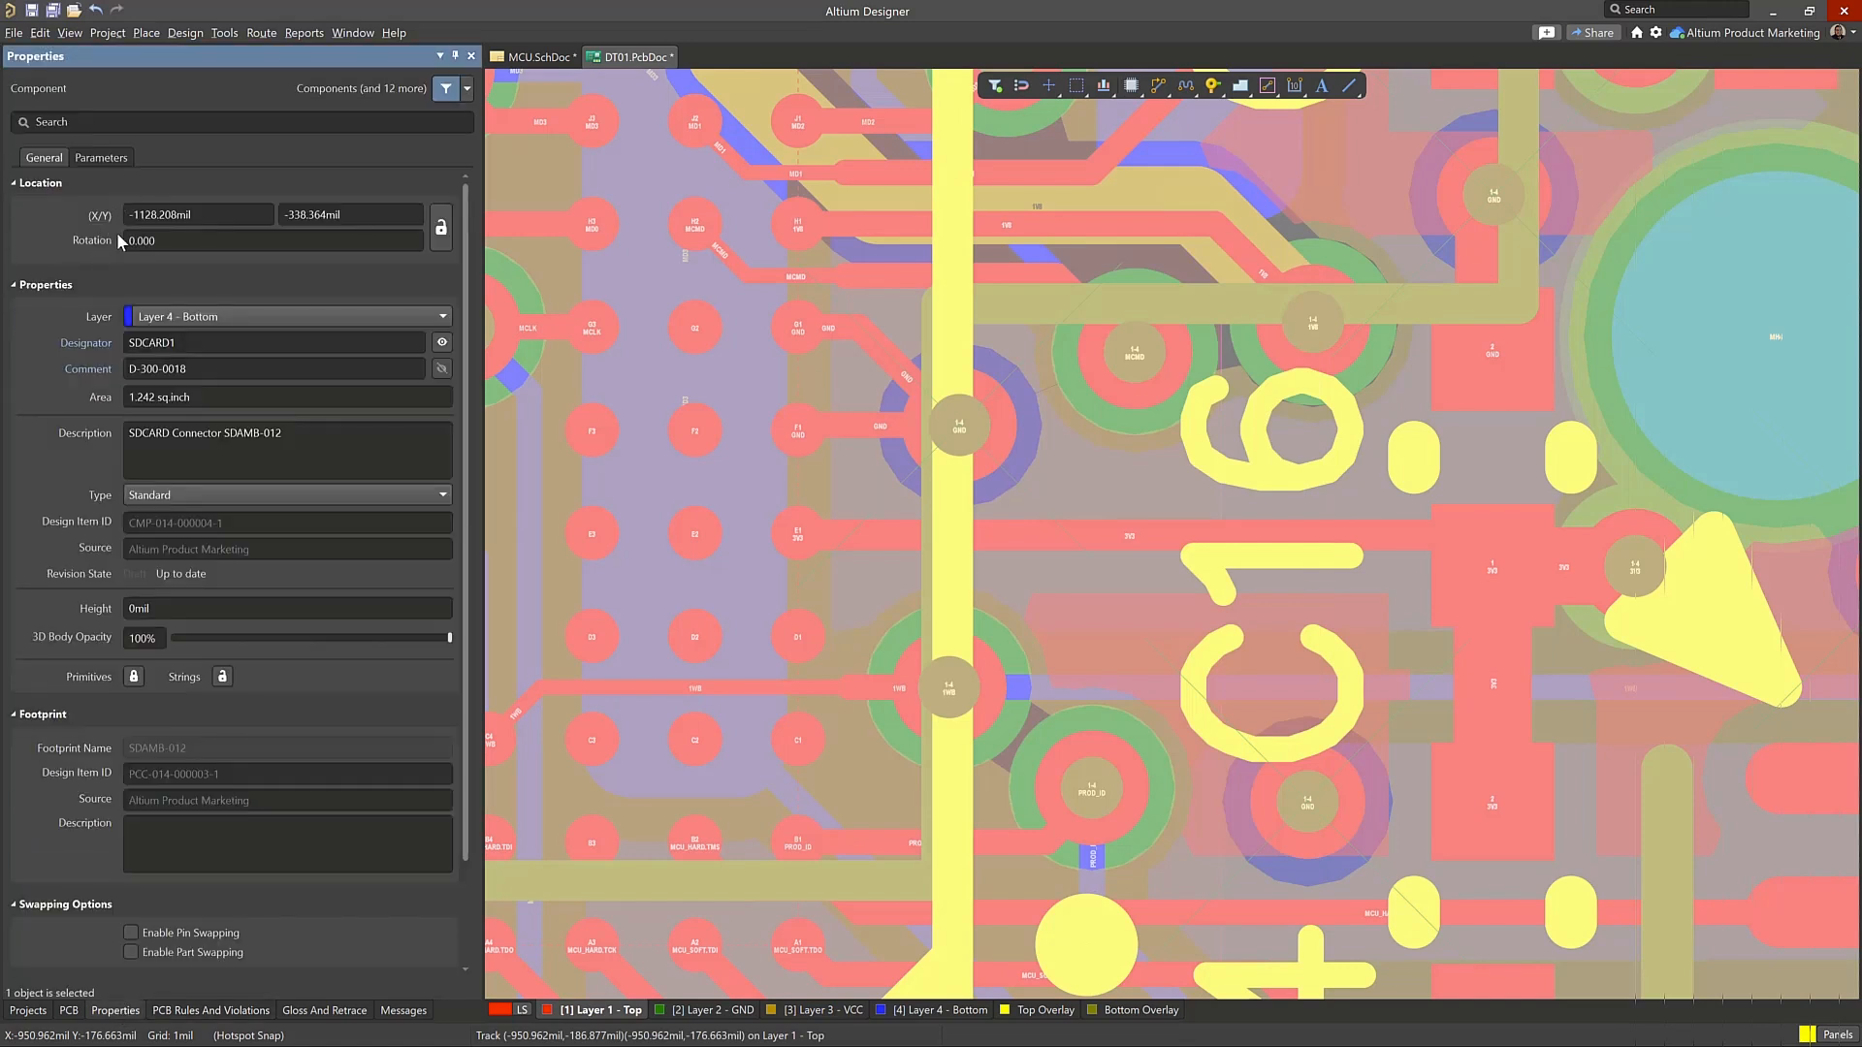
left_click(596, 395)
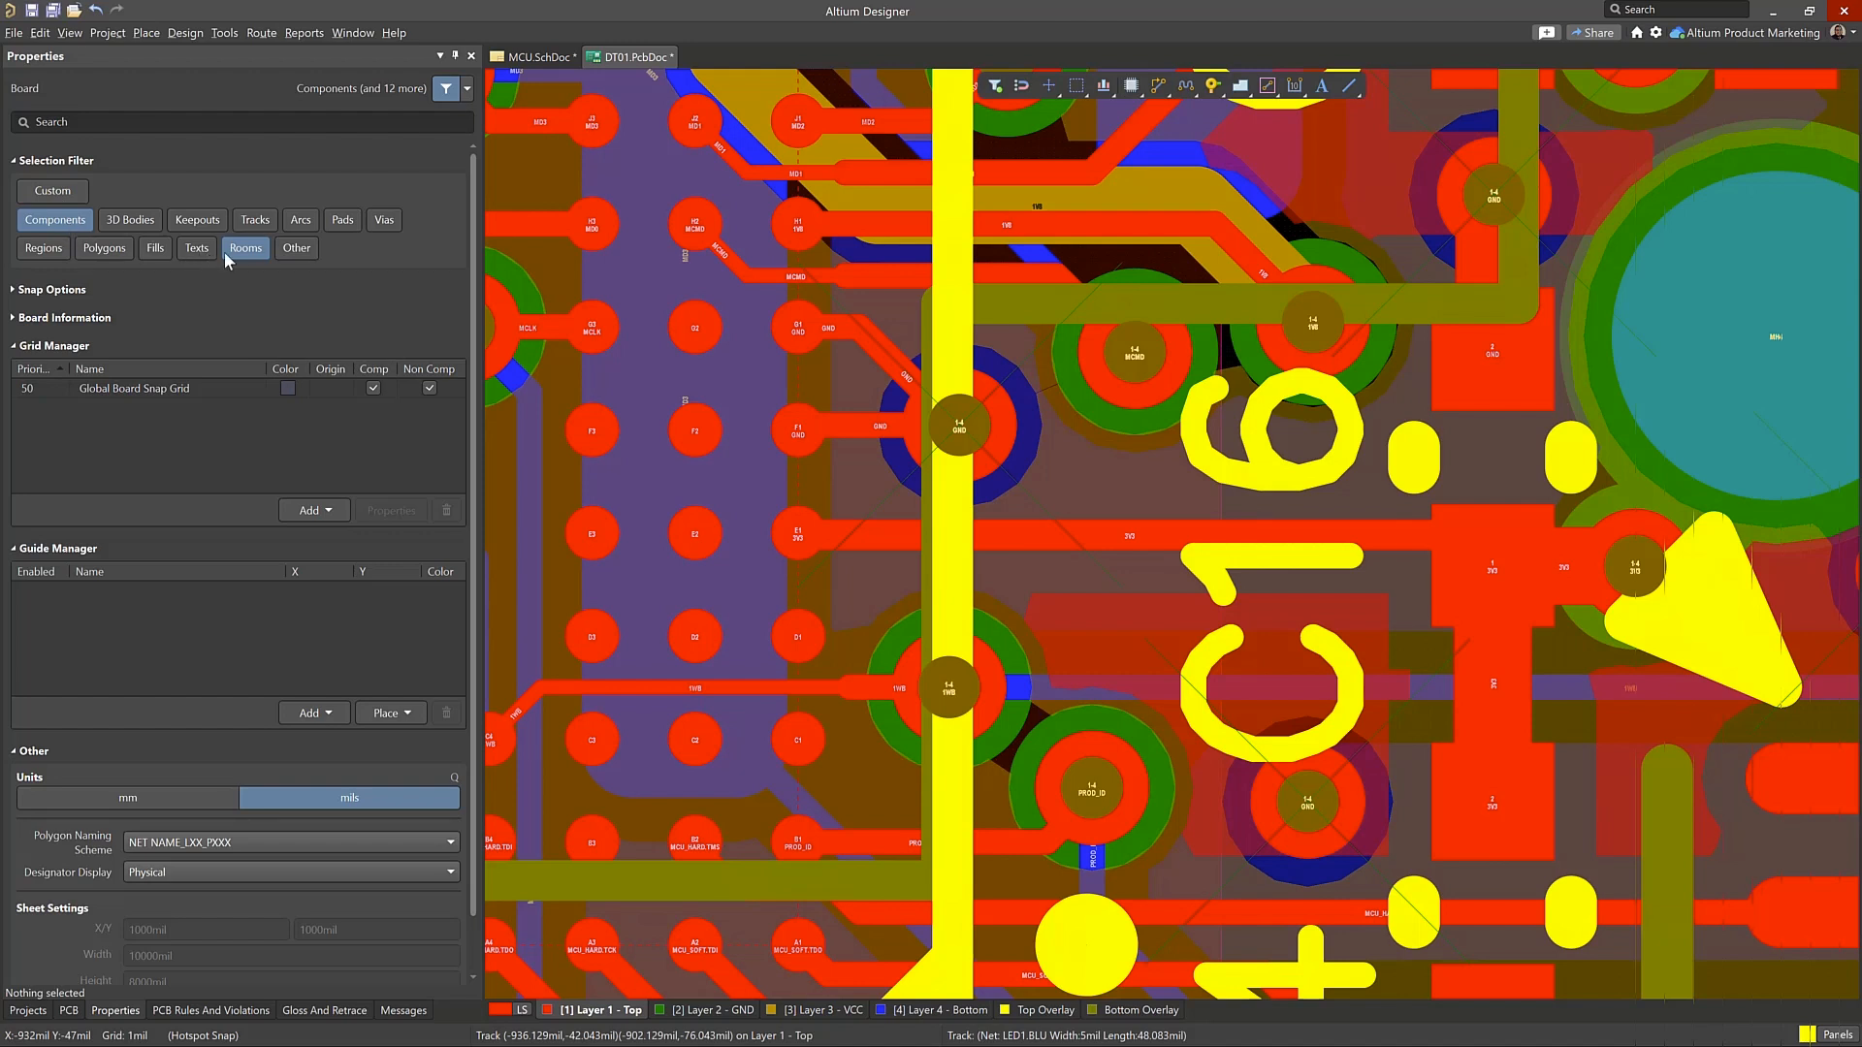
left_click(66, 197)
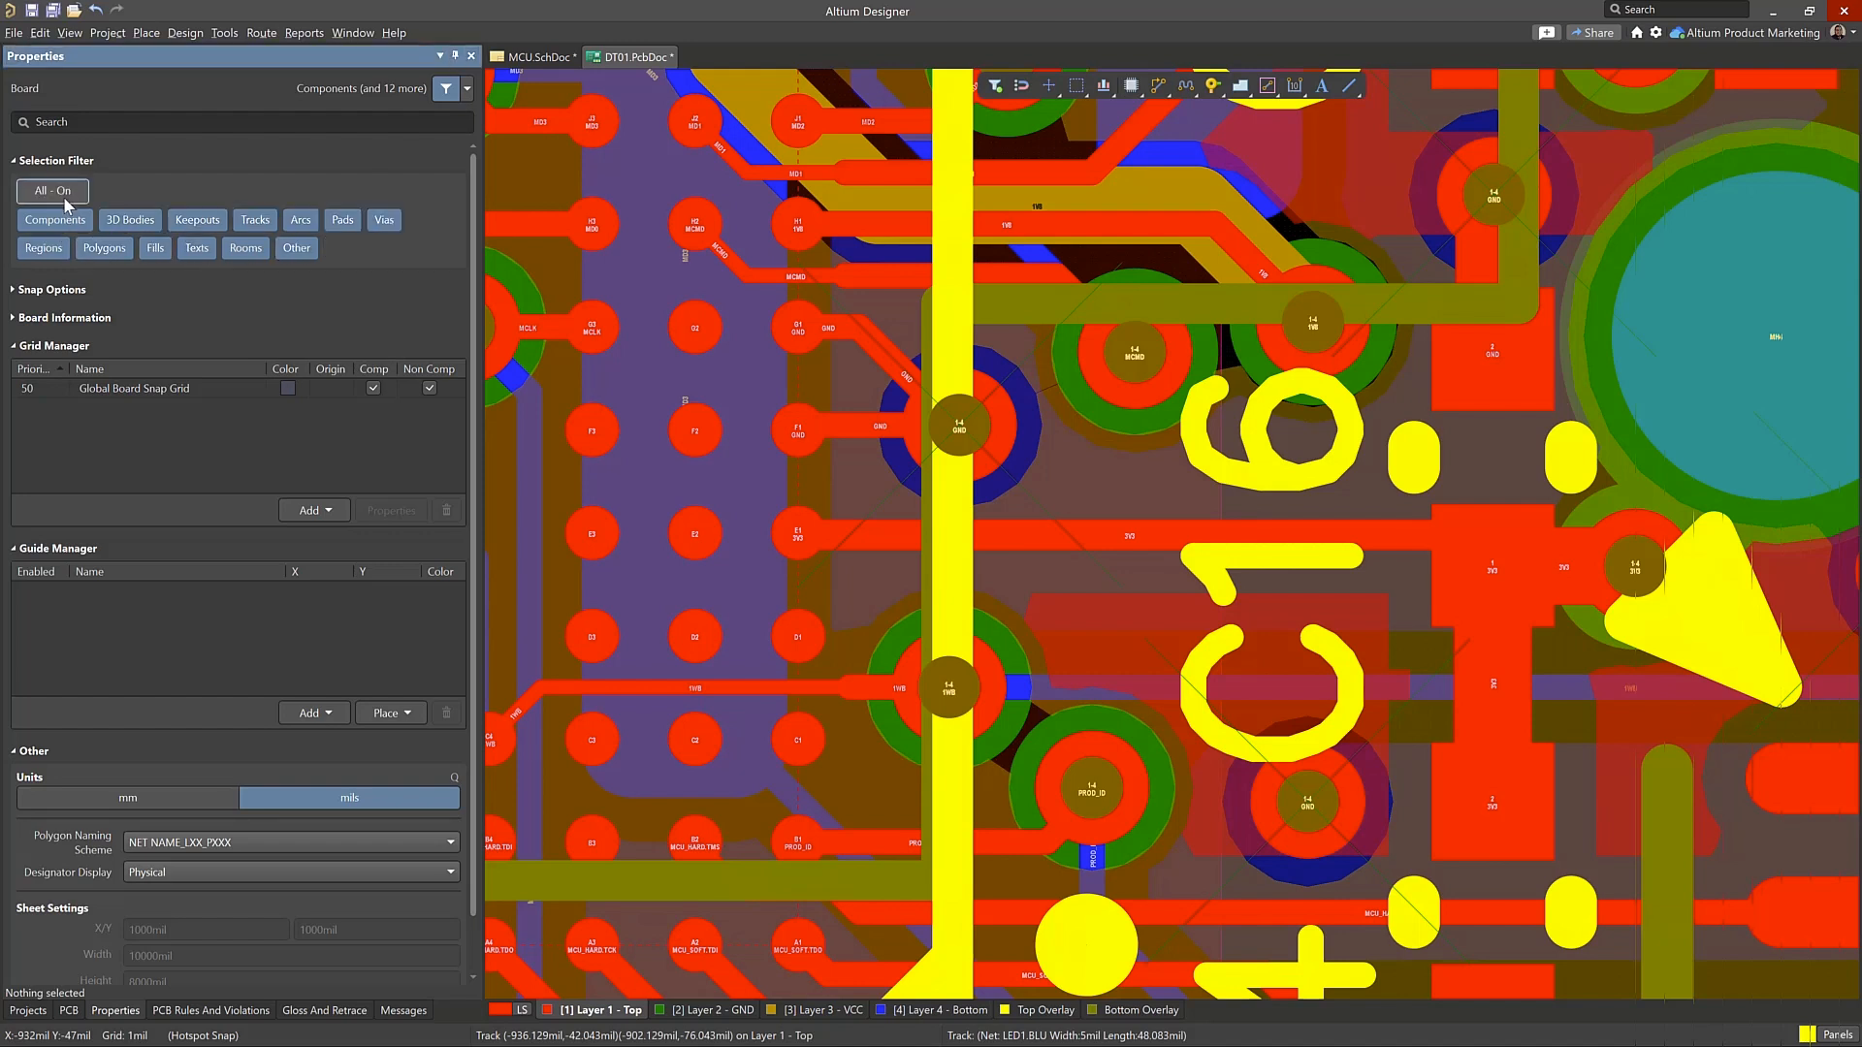
left_click(64, 194)
left_click(255, 219)
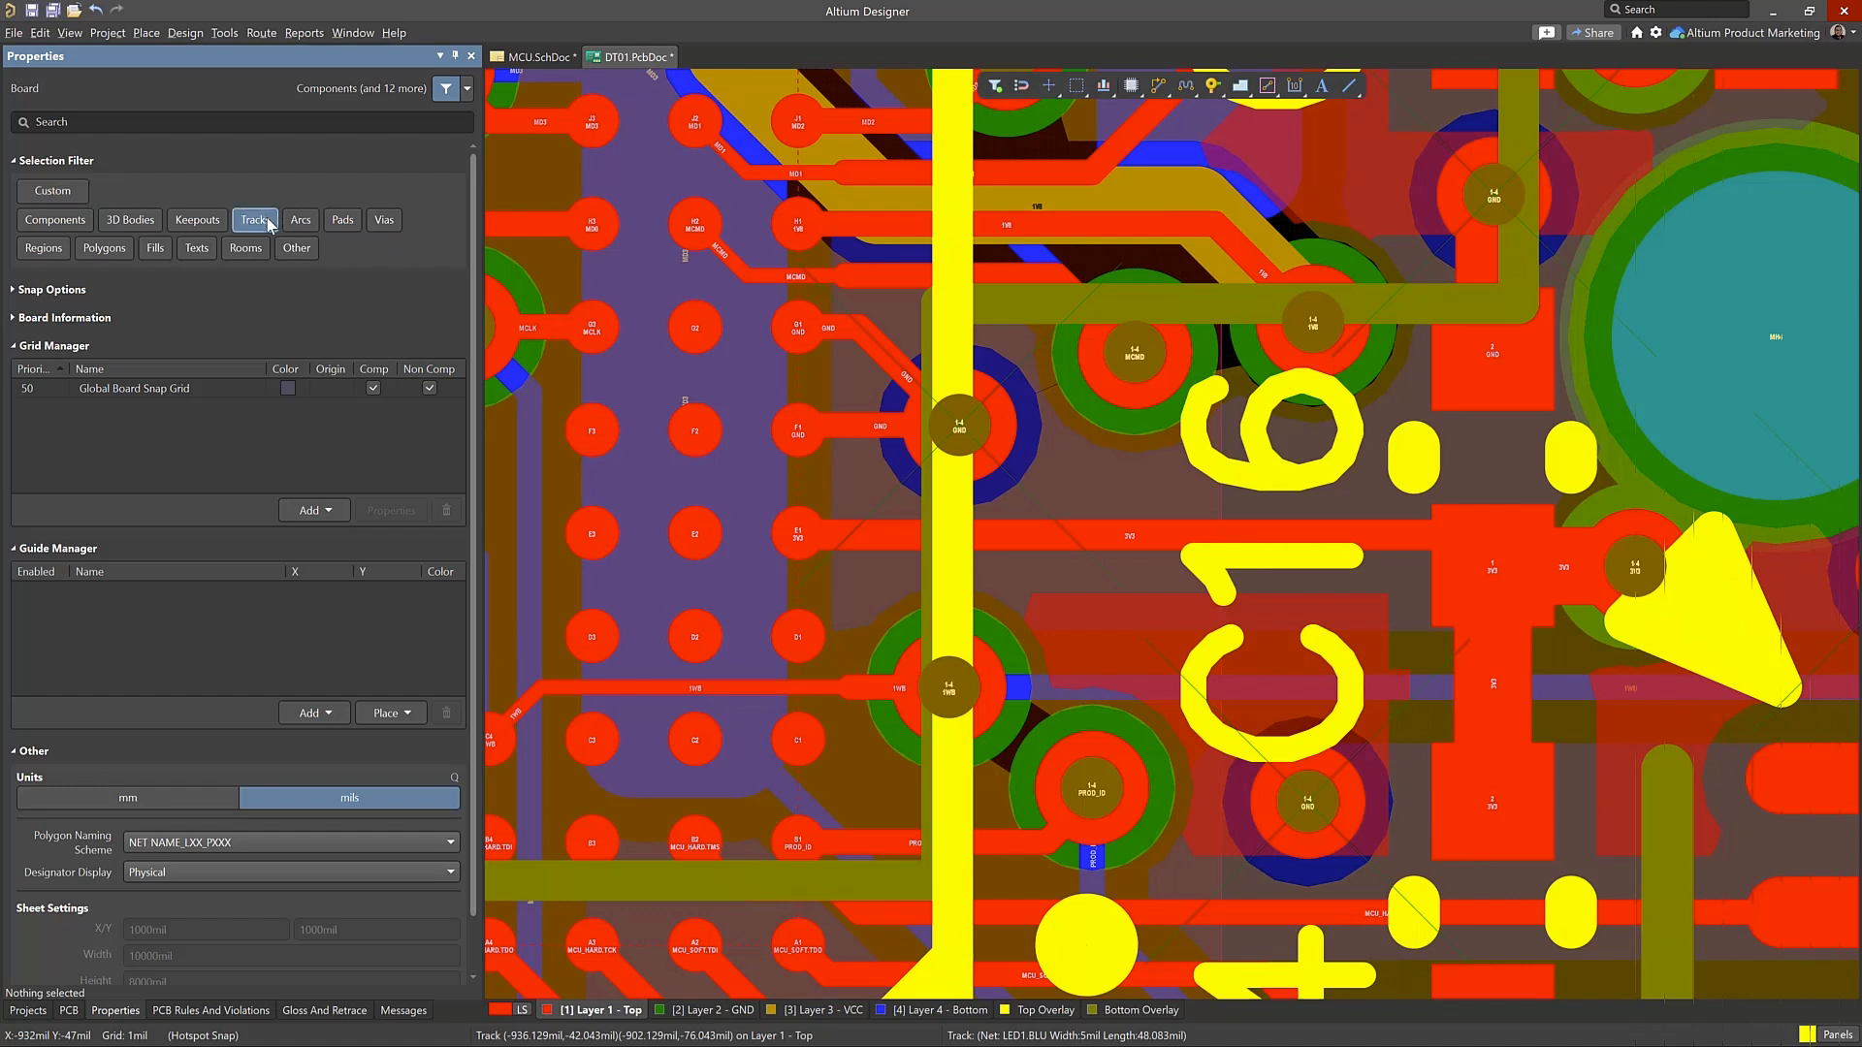
Select the 3V3 track between the BGA and C16 with its connected segments, and apply Retrace Selected
left_click(1348, 539)
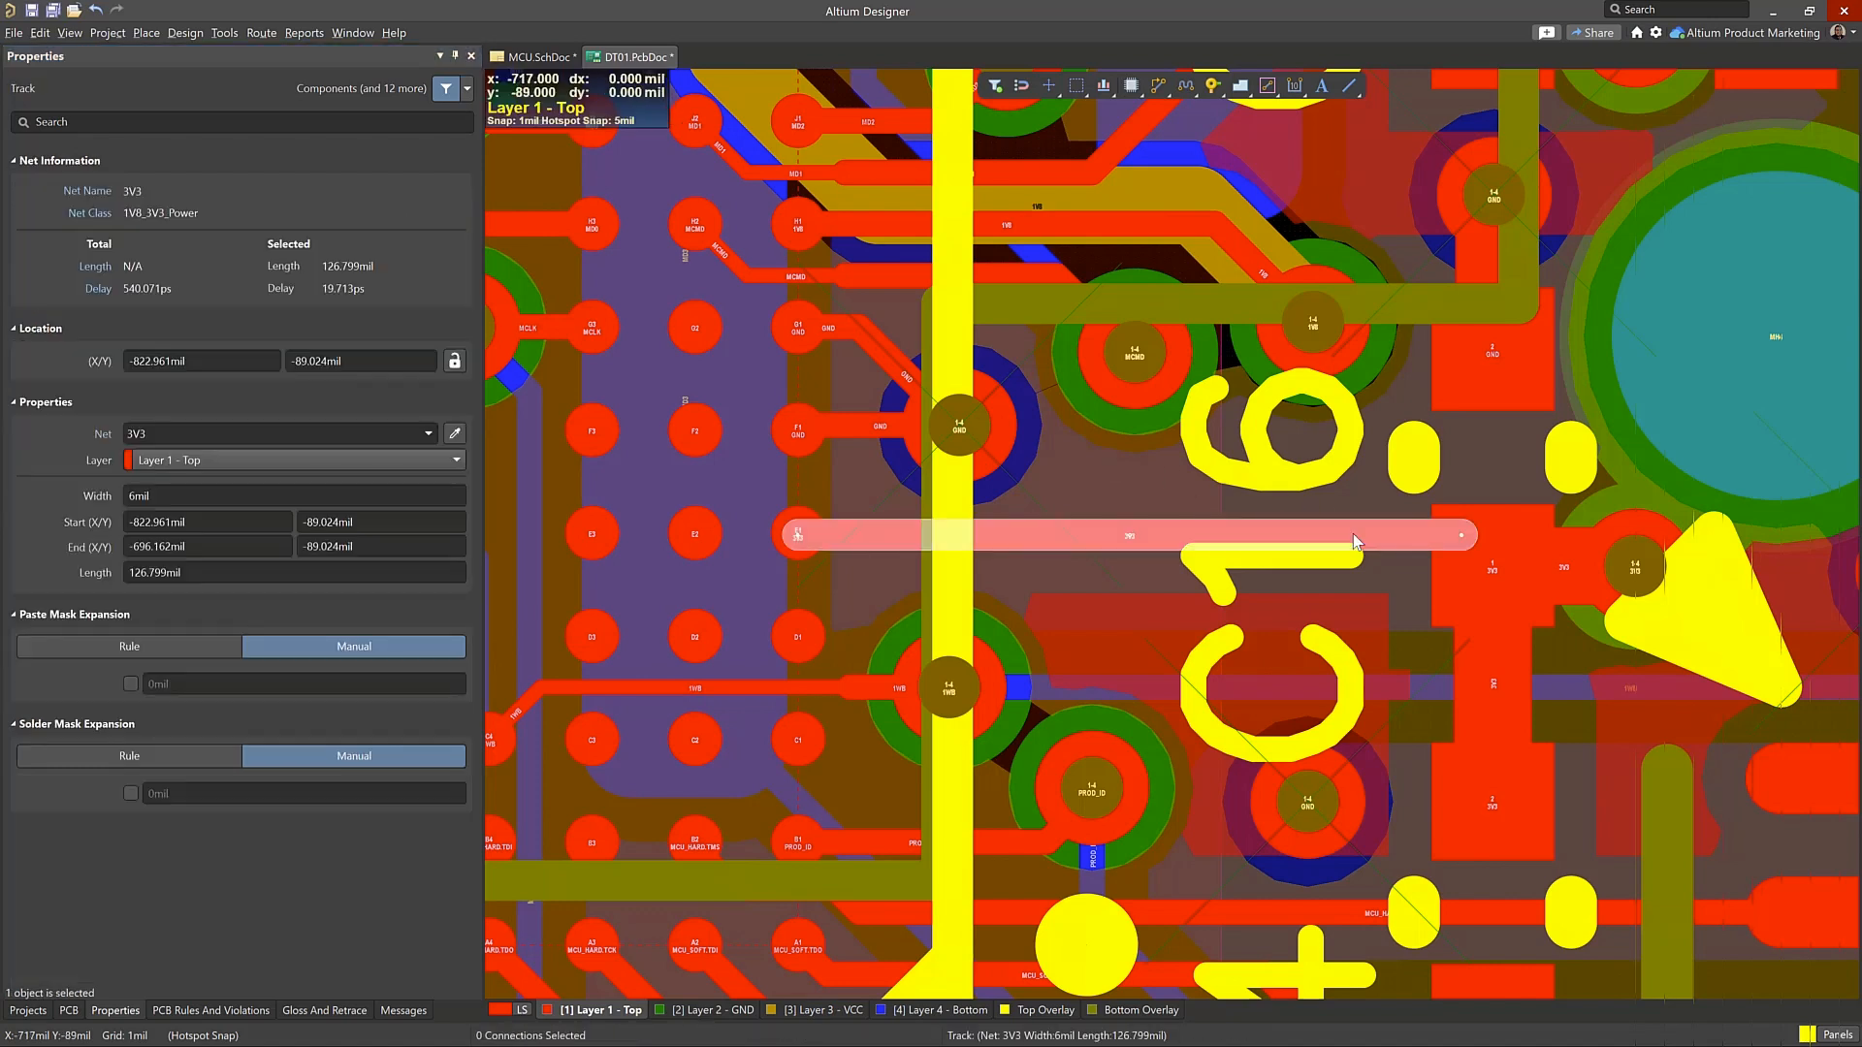
key("Tab")
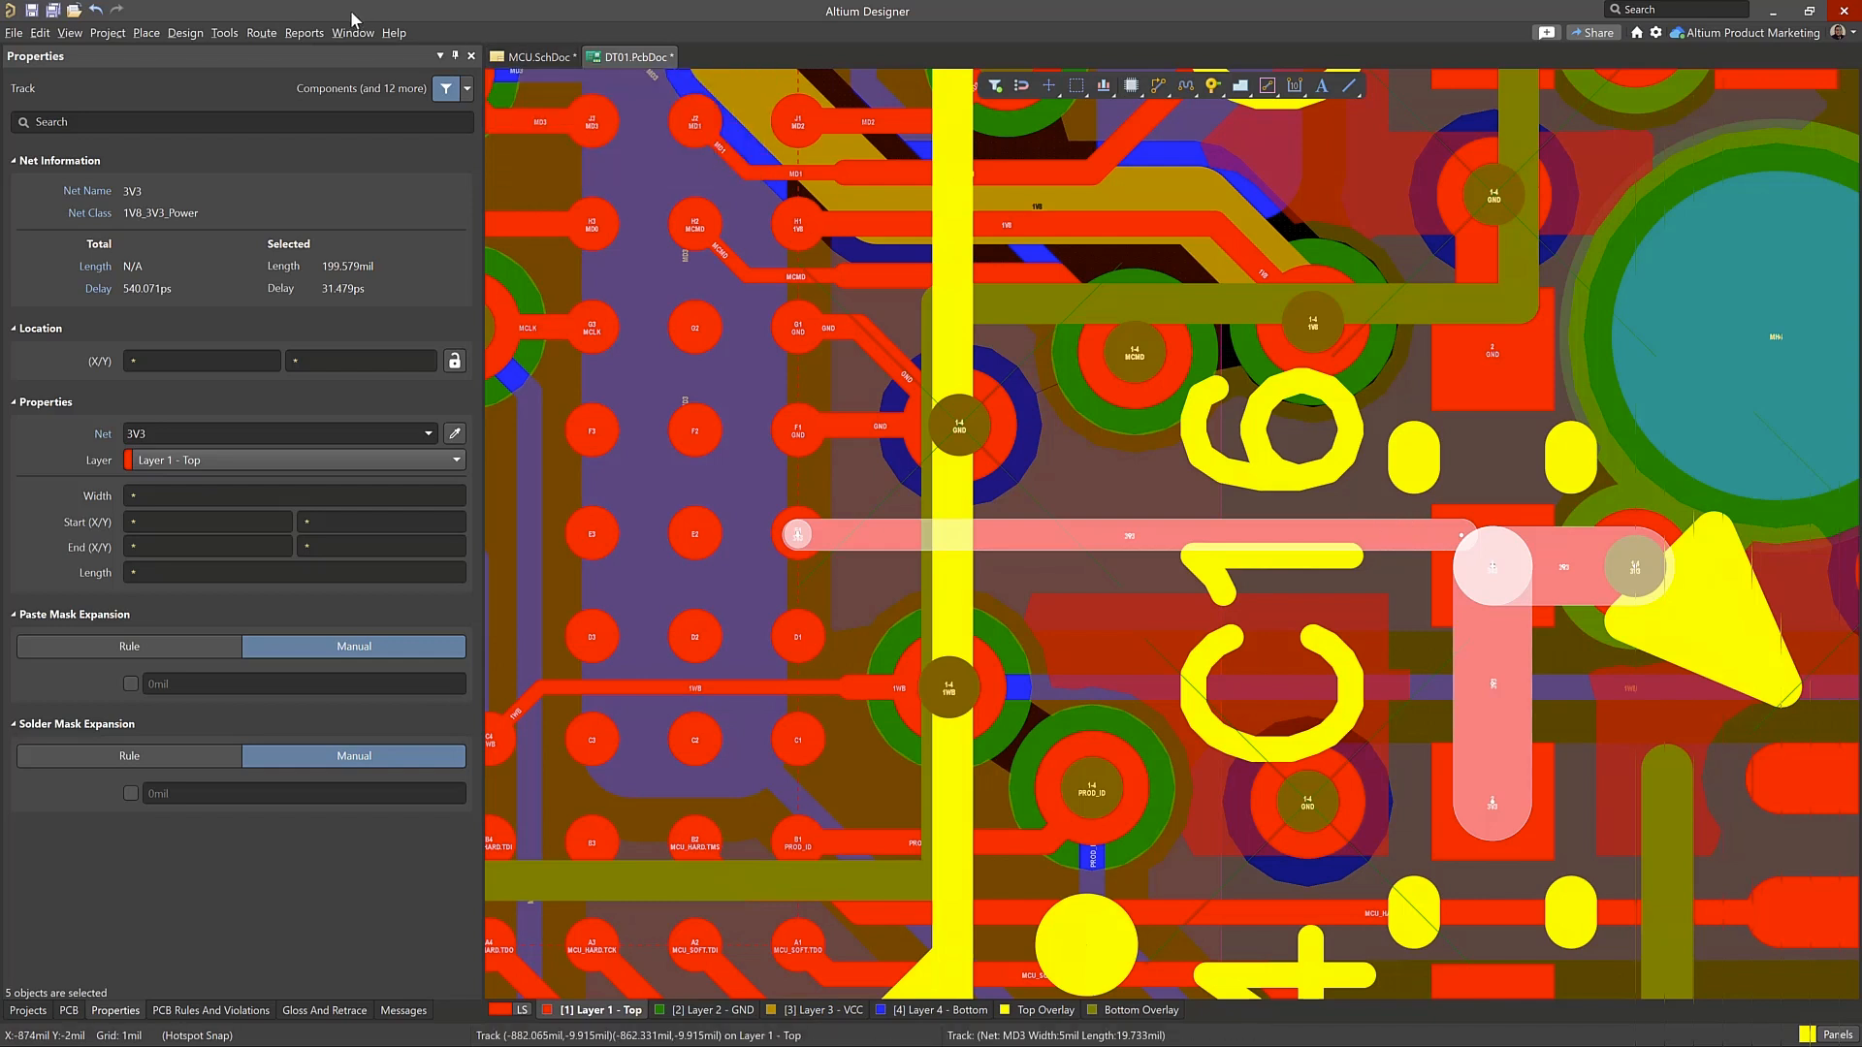
left_click(260, 38)
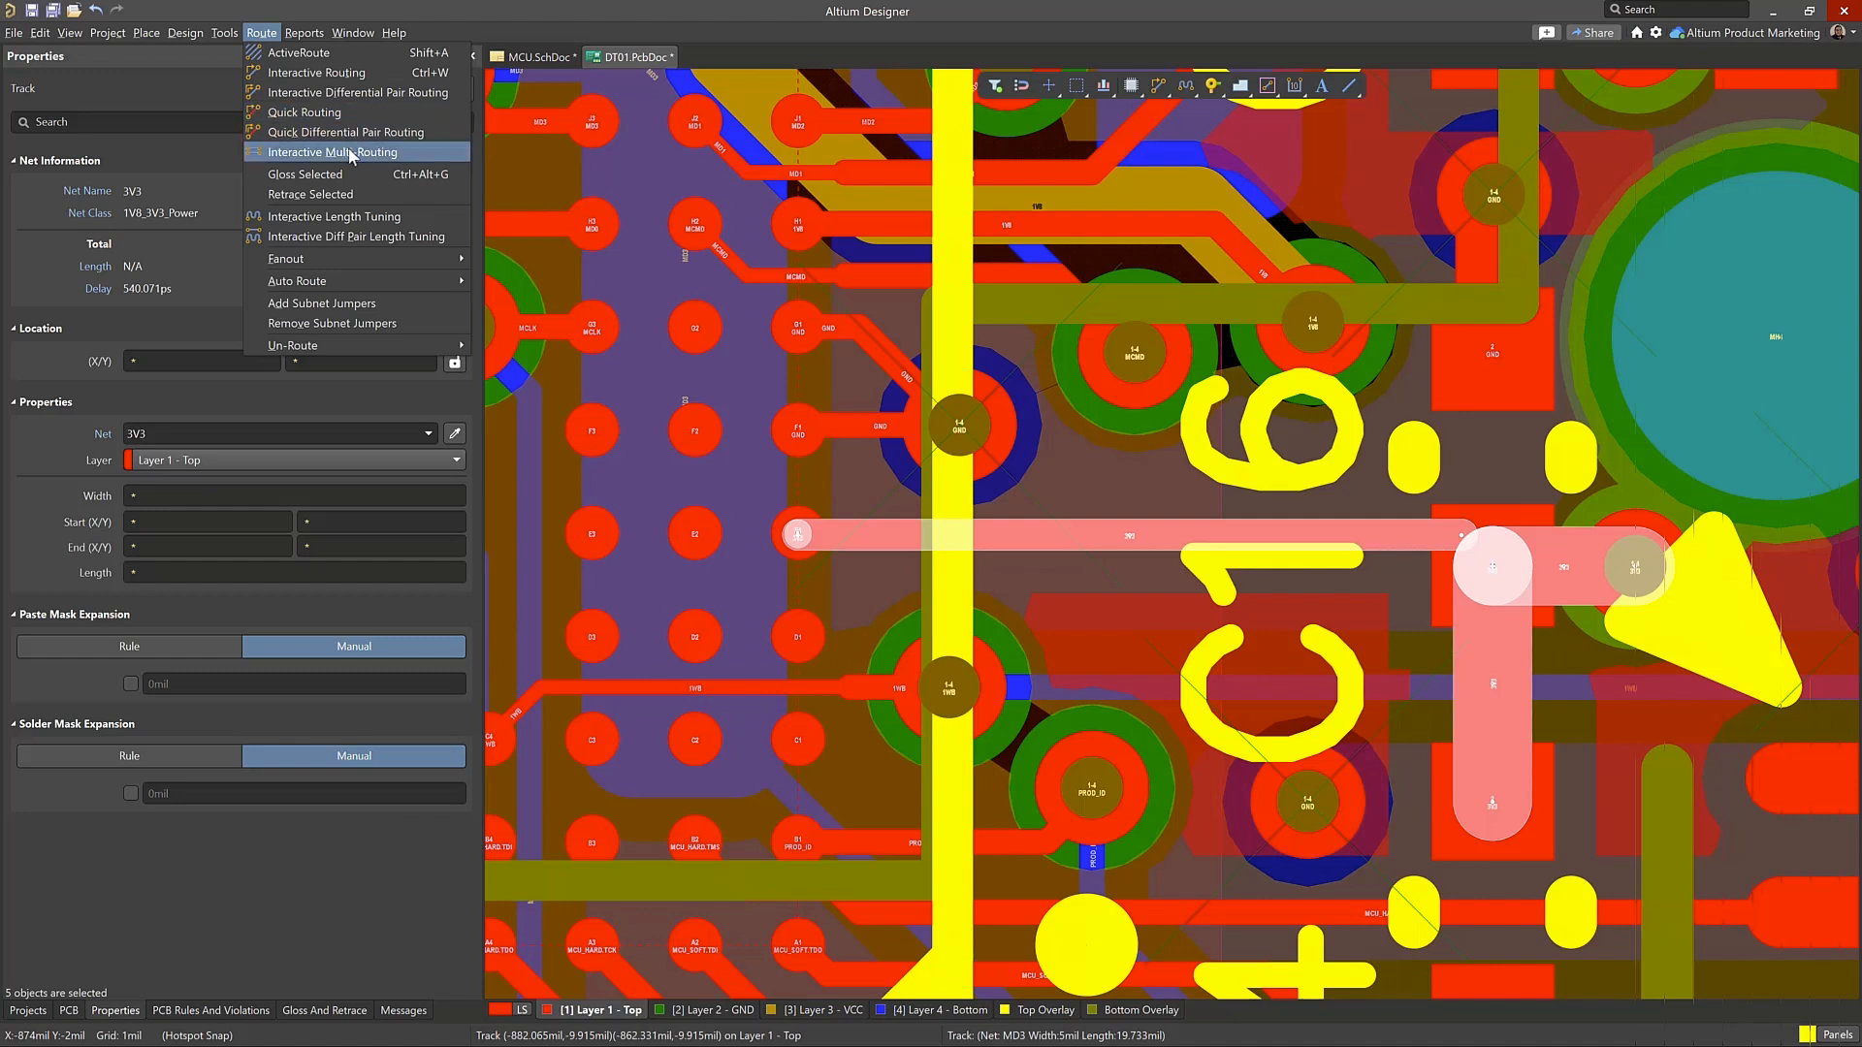
left_click(367, 194)
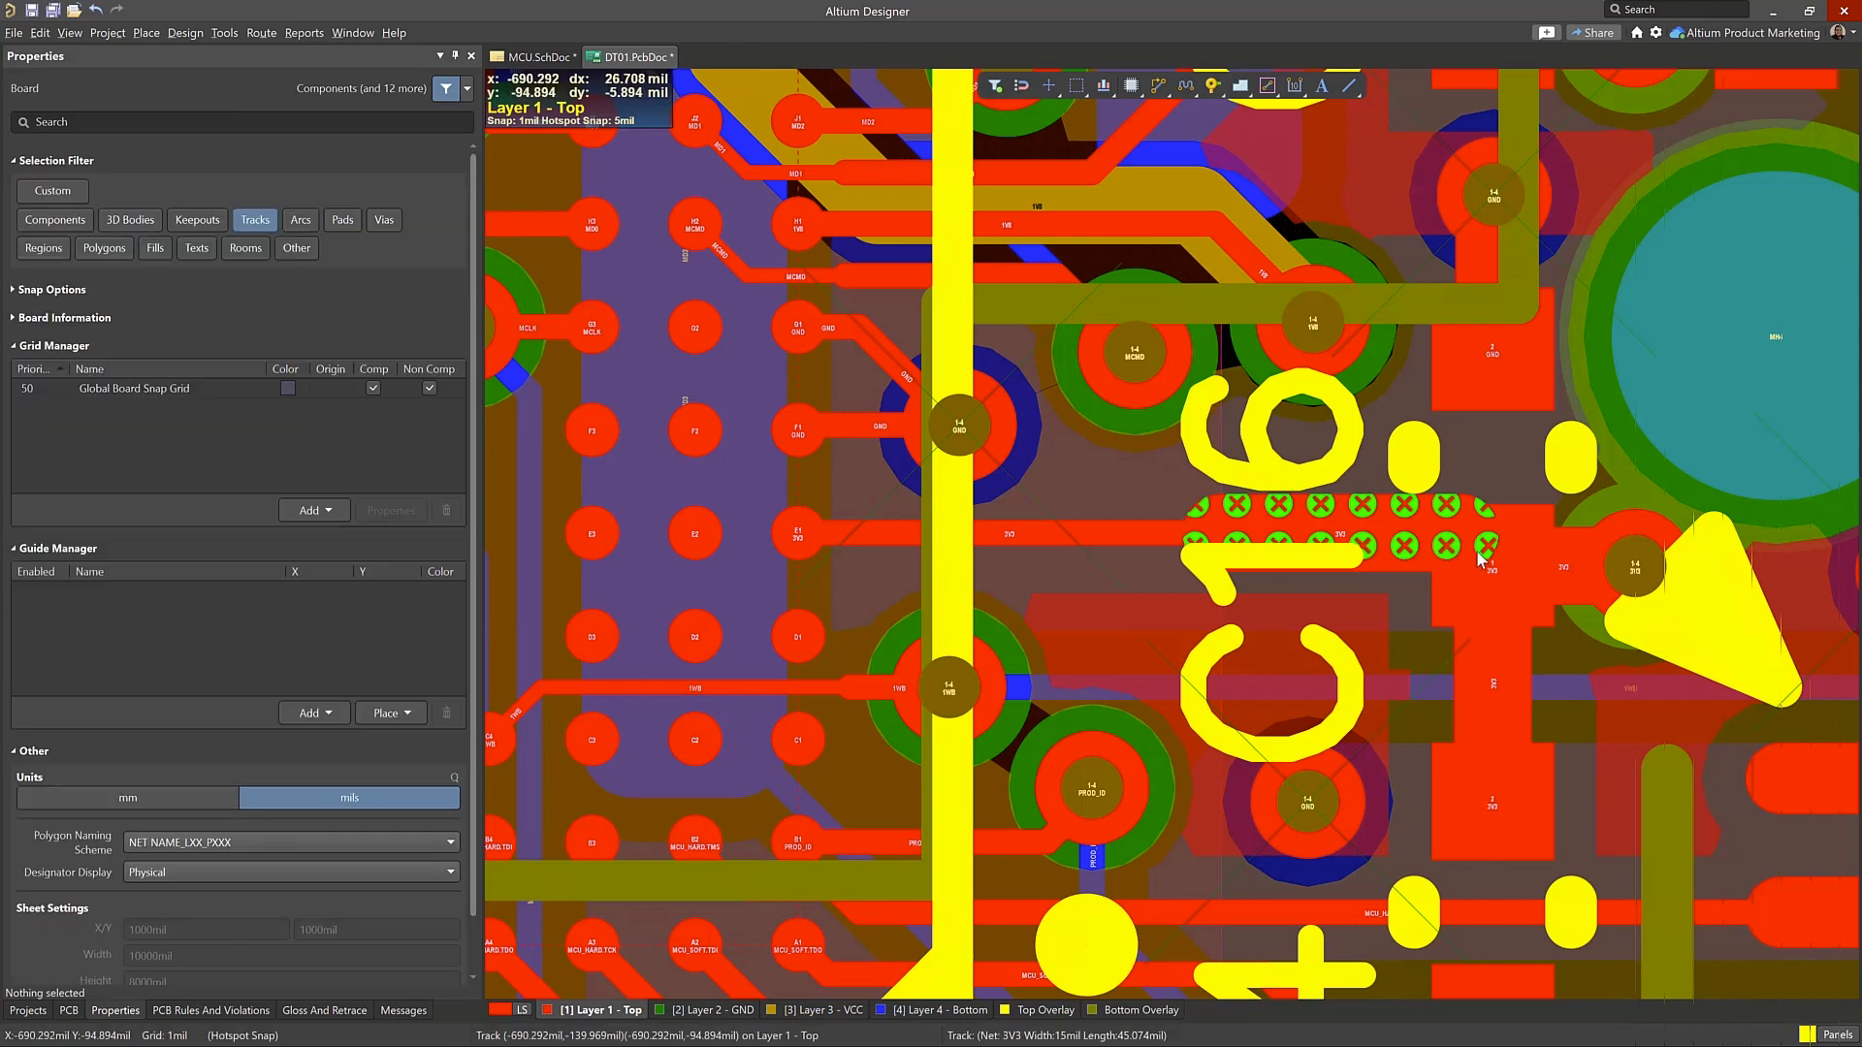
Select the retraced 3V3 segment next to C16 and examine its width and clearance to the surrounding copper
left_click(1404, 543)
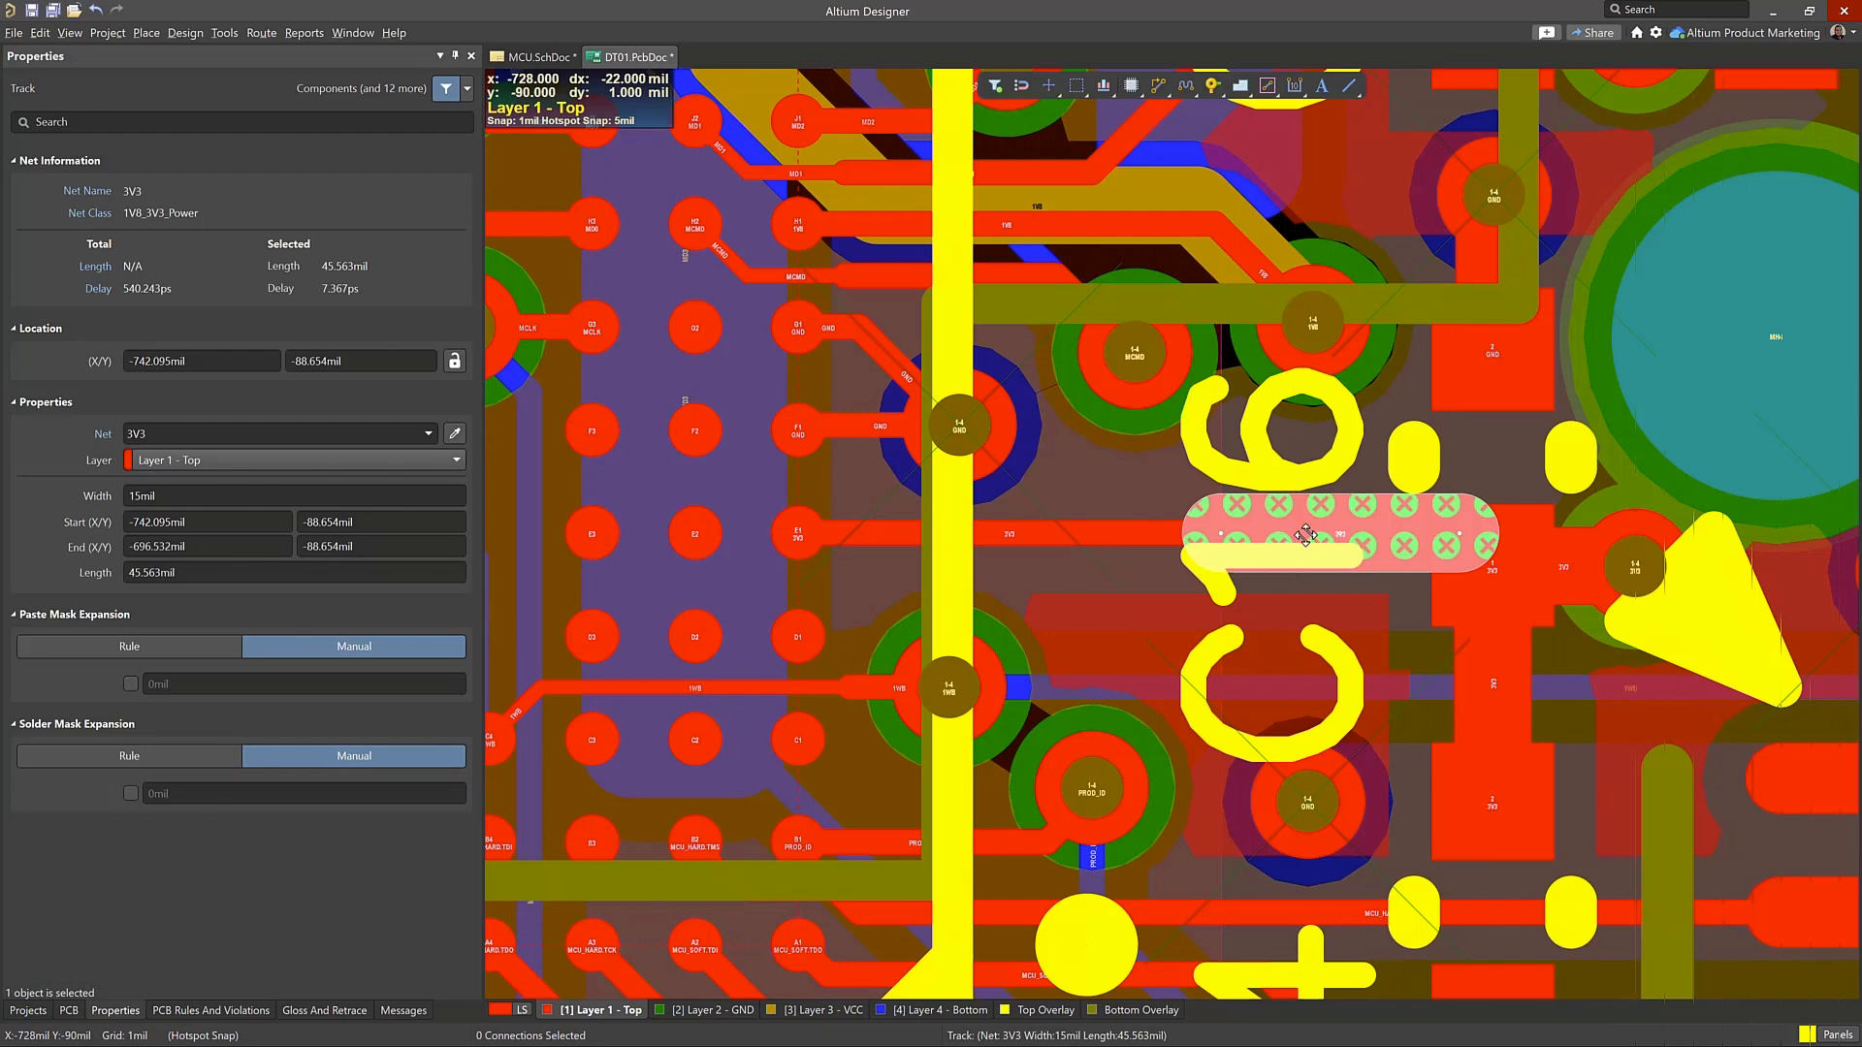
scroll(1361, 528, "down", 3, "ctrl")
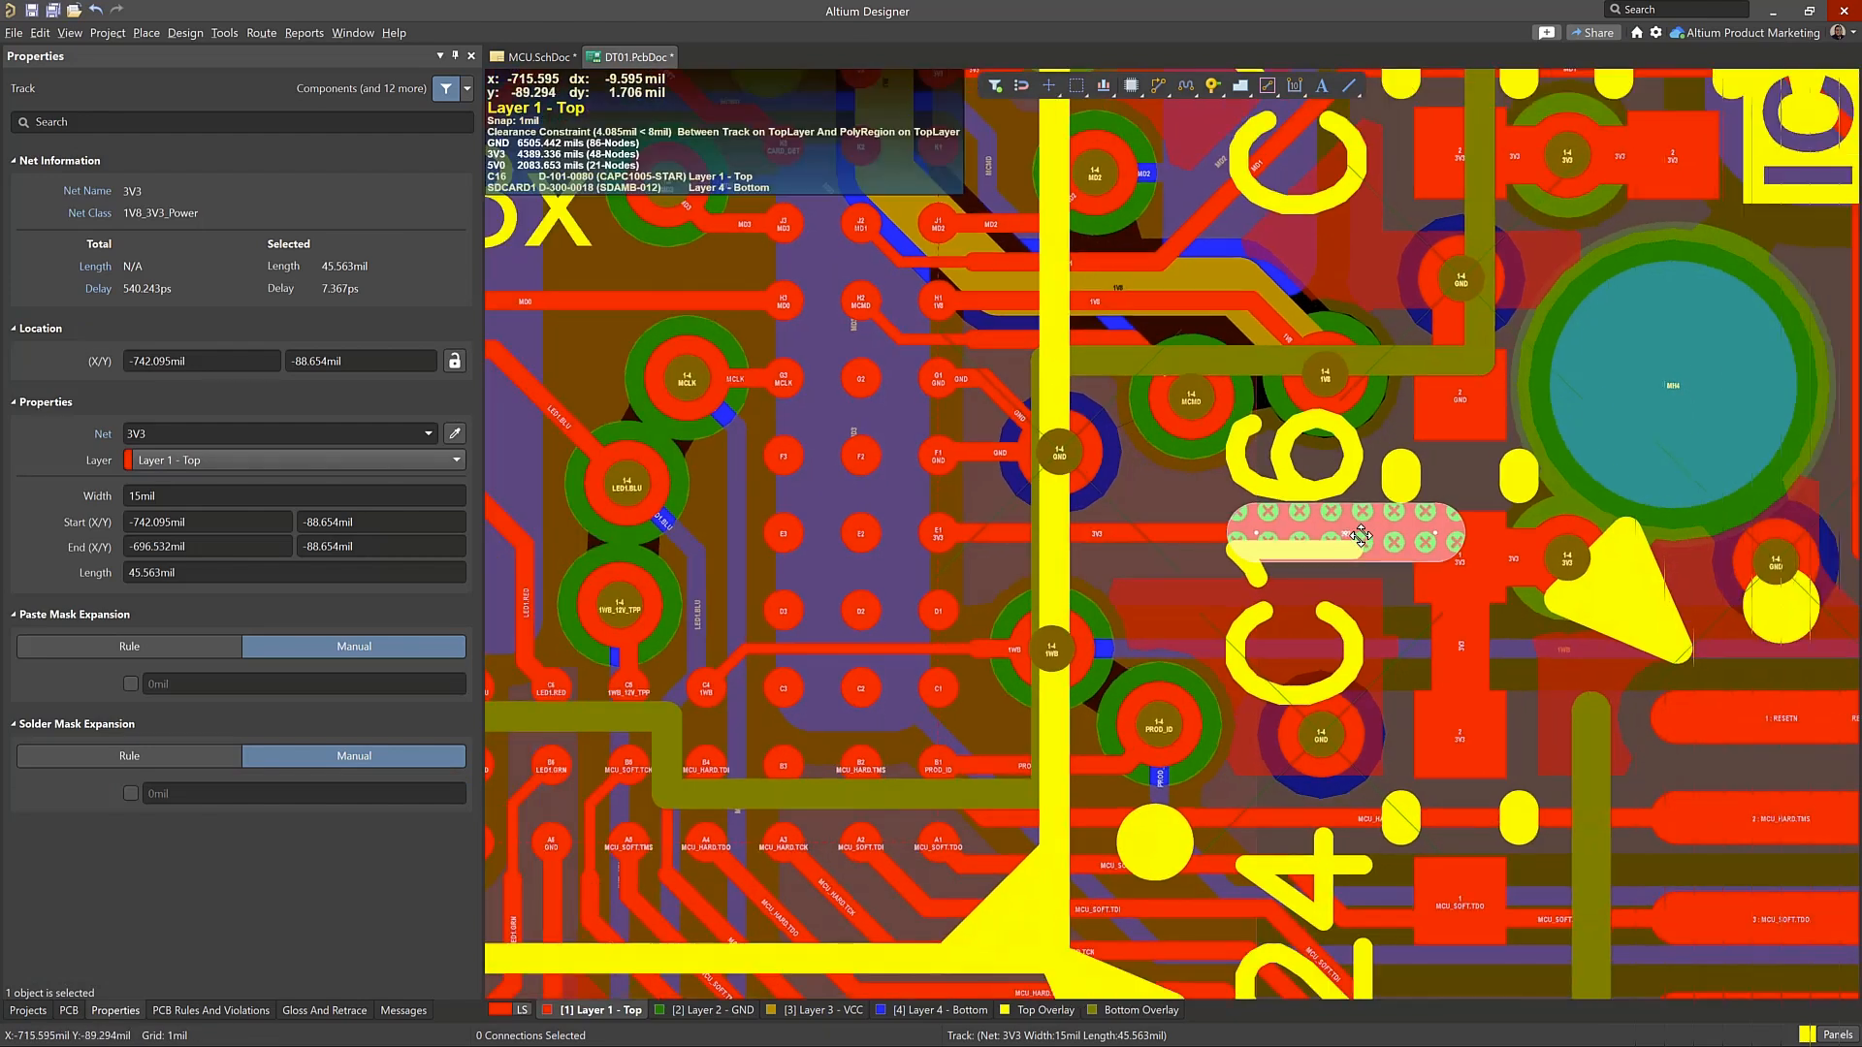
scroll(1404, 543, "down", 2, "ctrl")
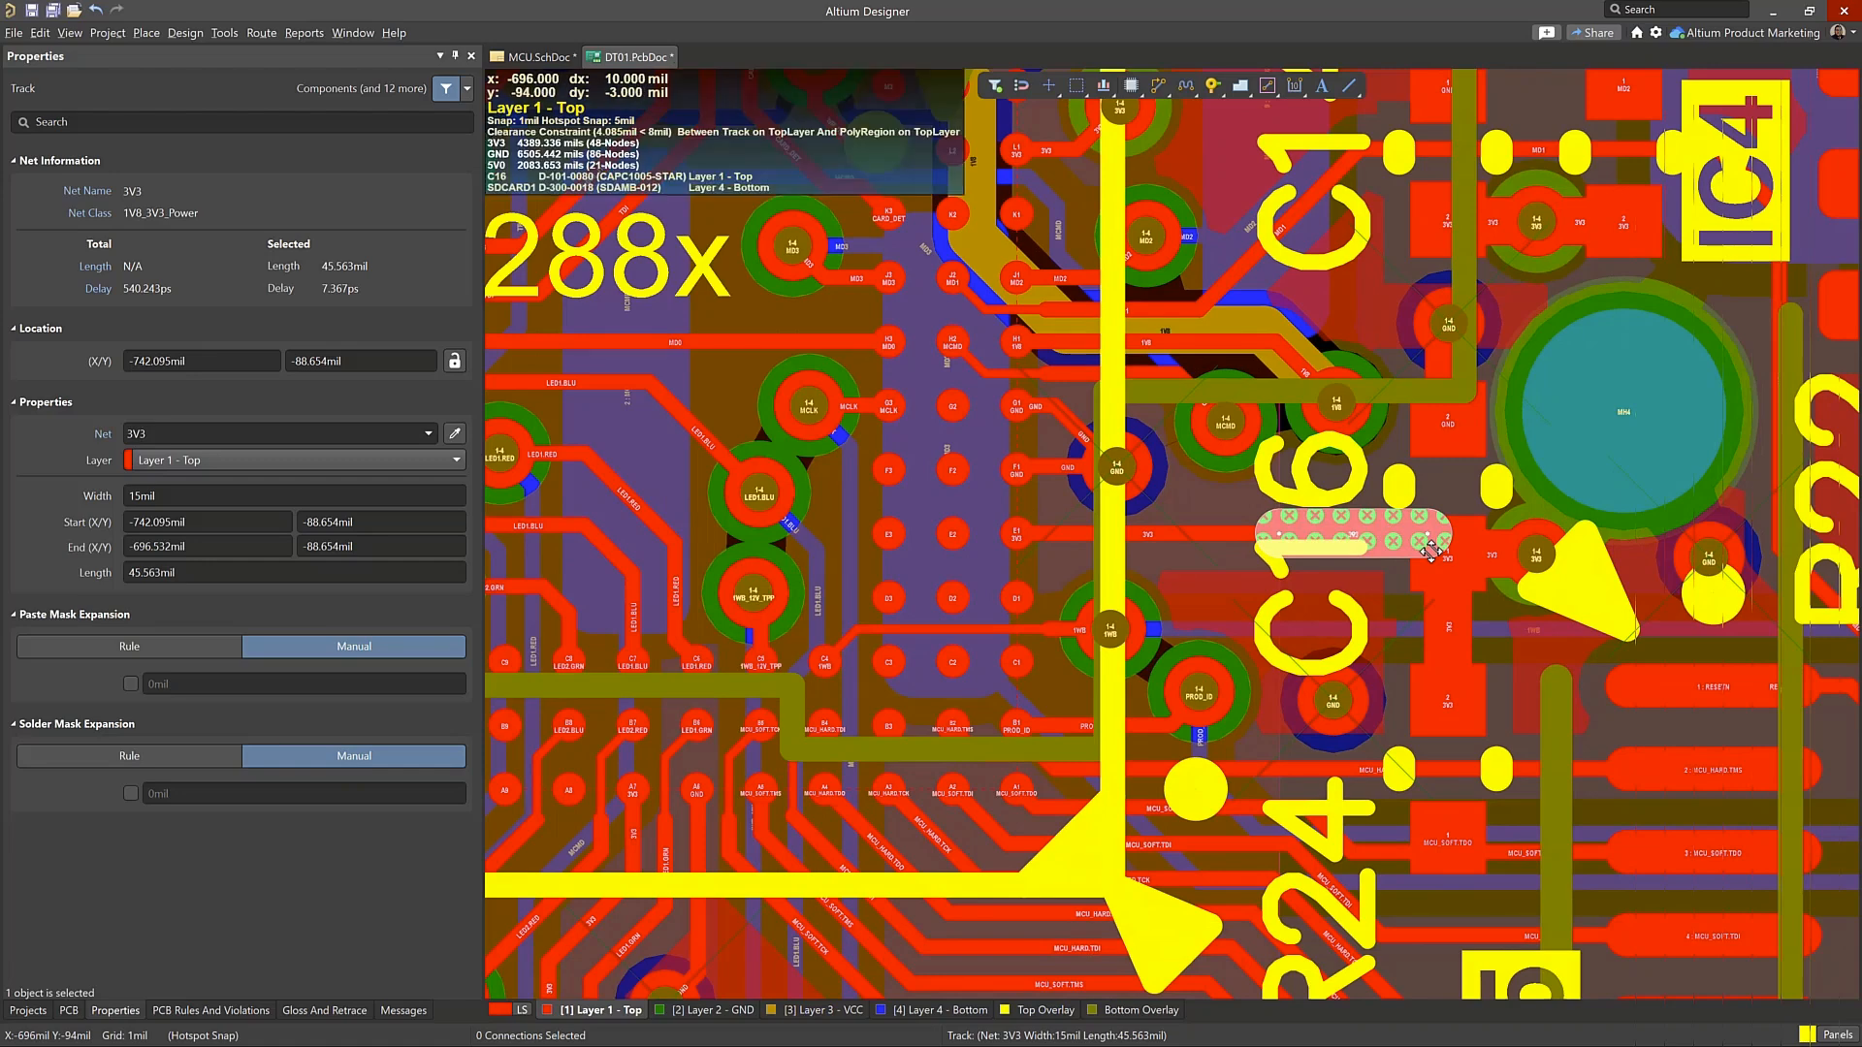
scroll(1432, 551, "up", 4, "ctrl")
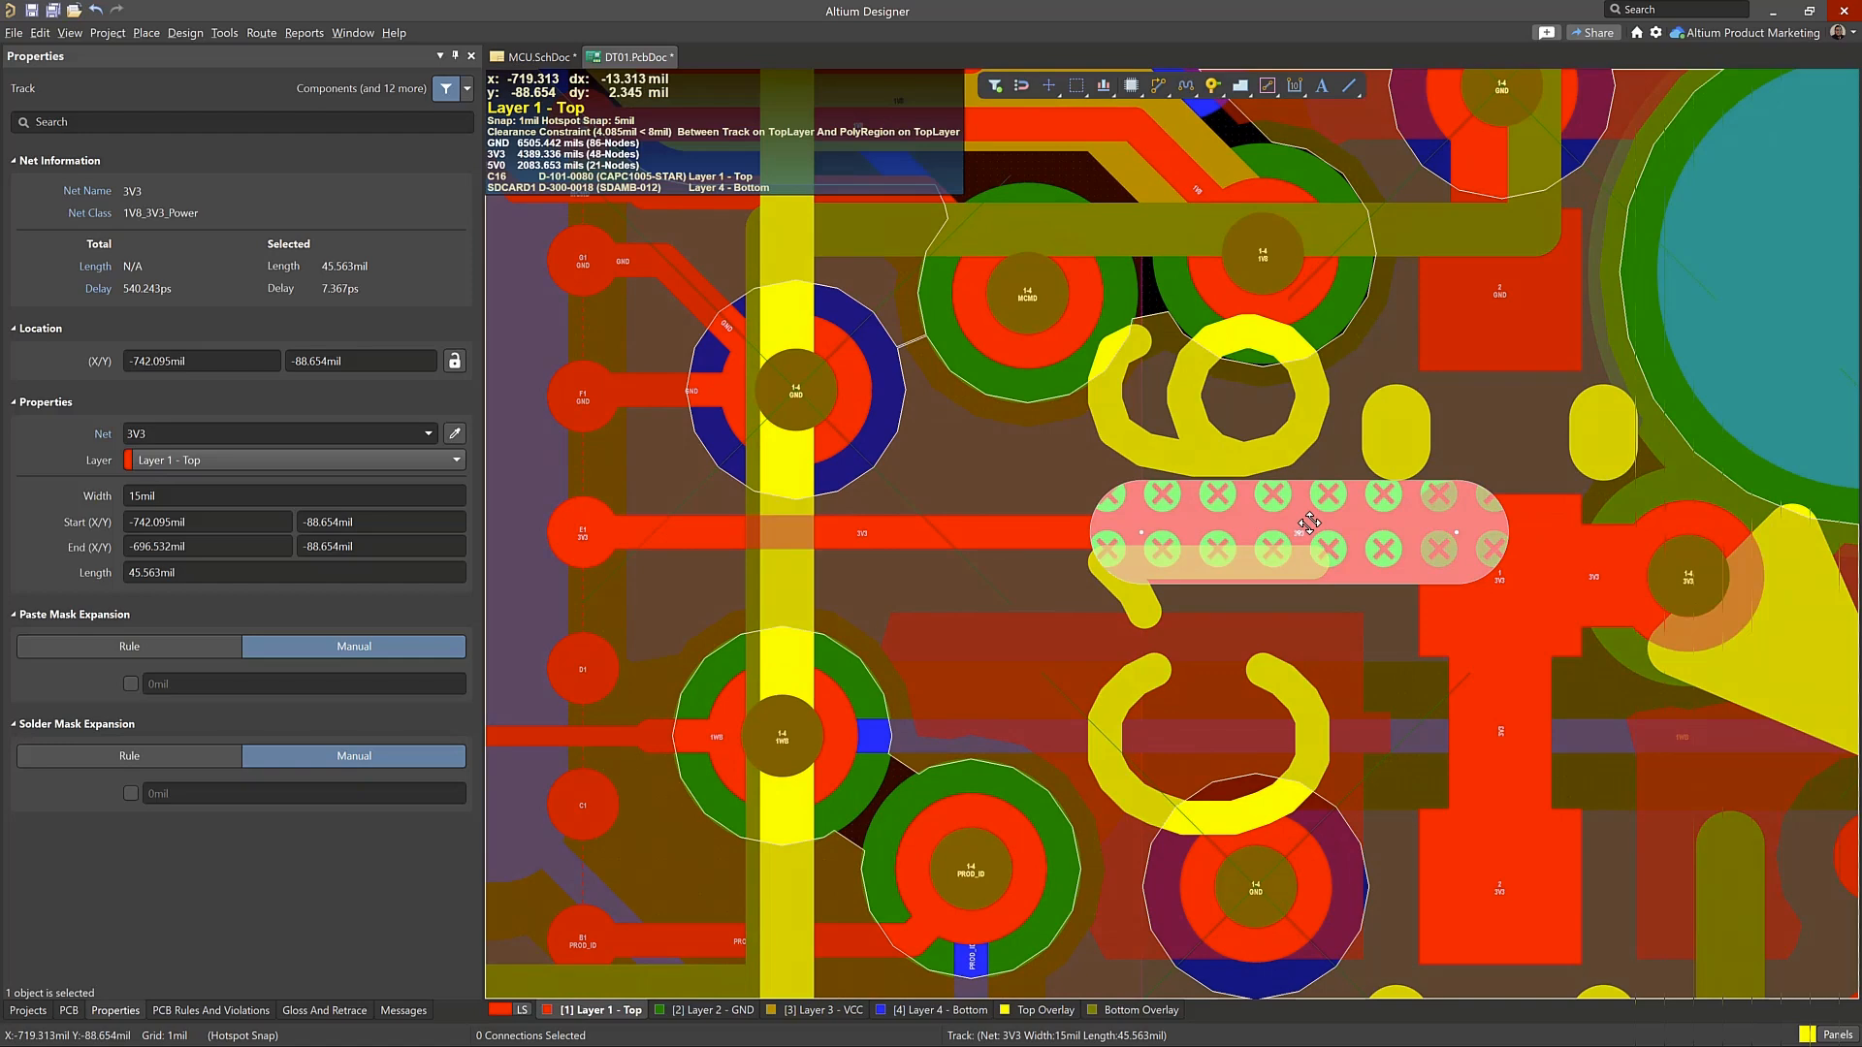
Examine the details of the clearance violation between the 3V3 track and the GND polygon region near C16, including the violated rule
key("shift+v")
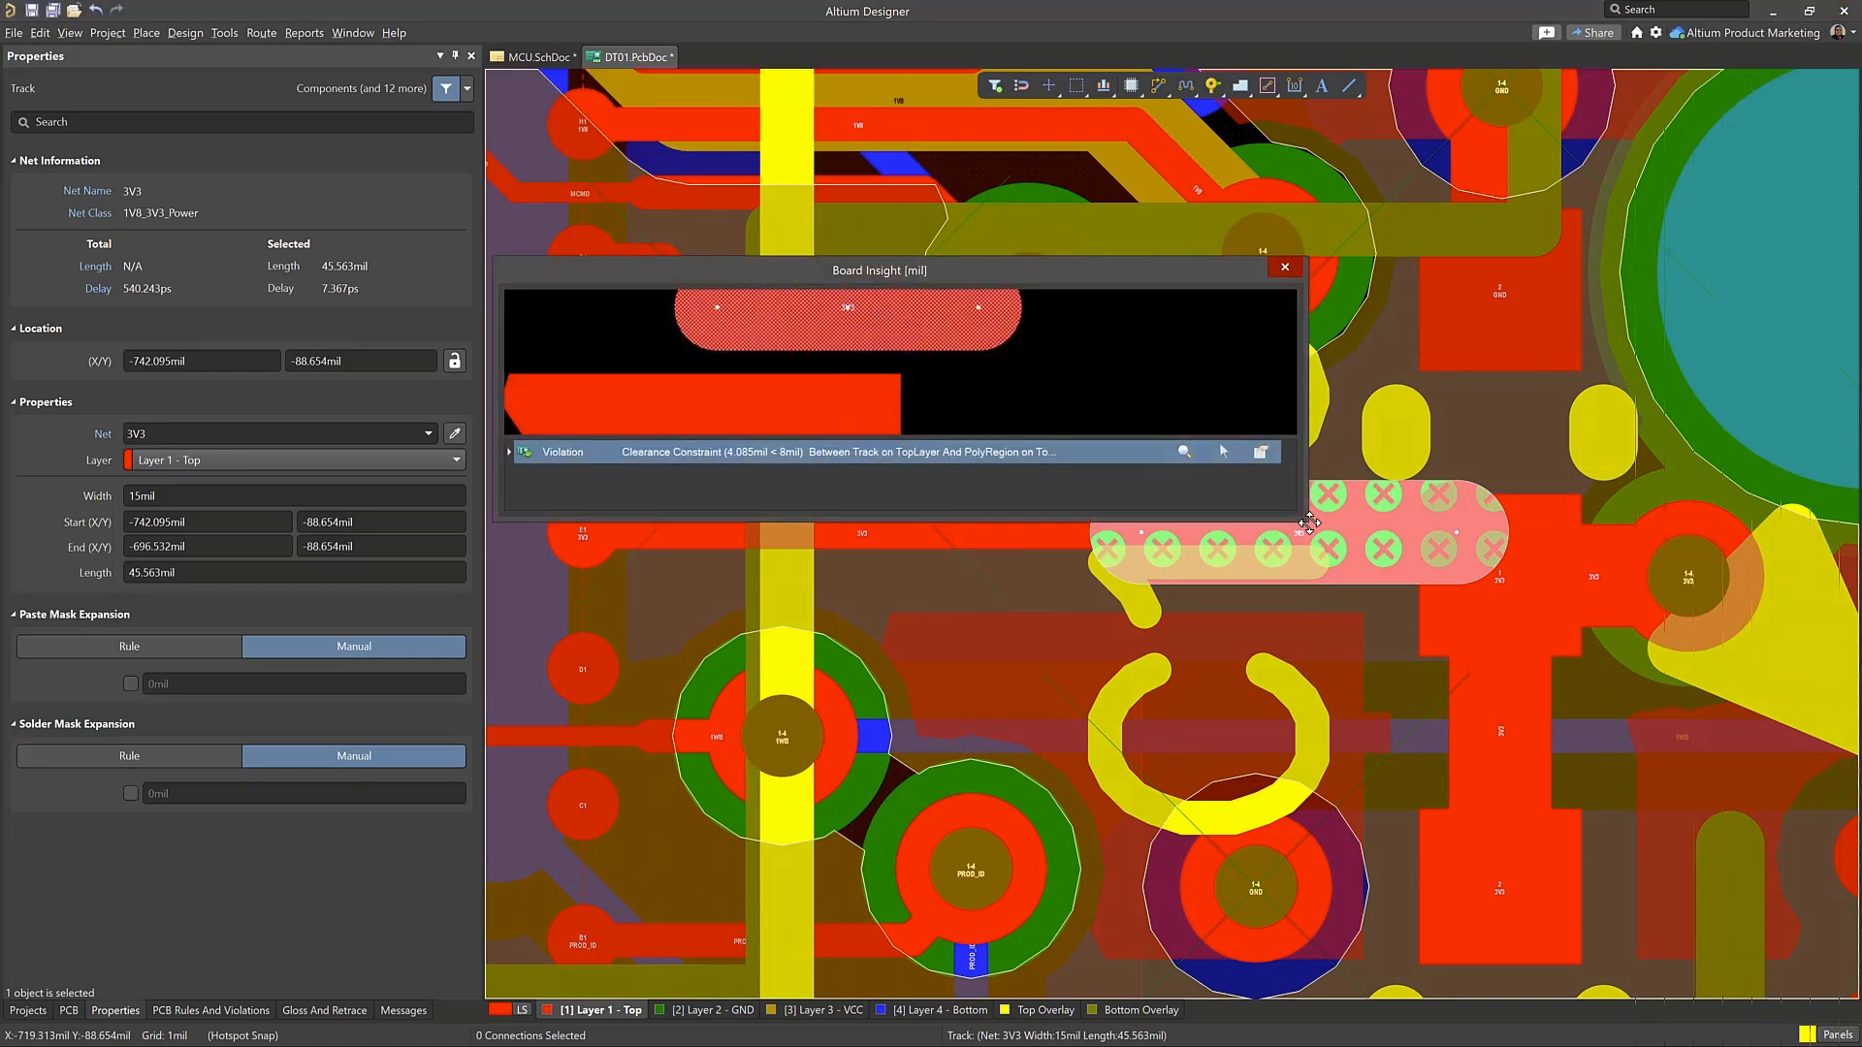
right_click(667, 462)
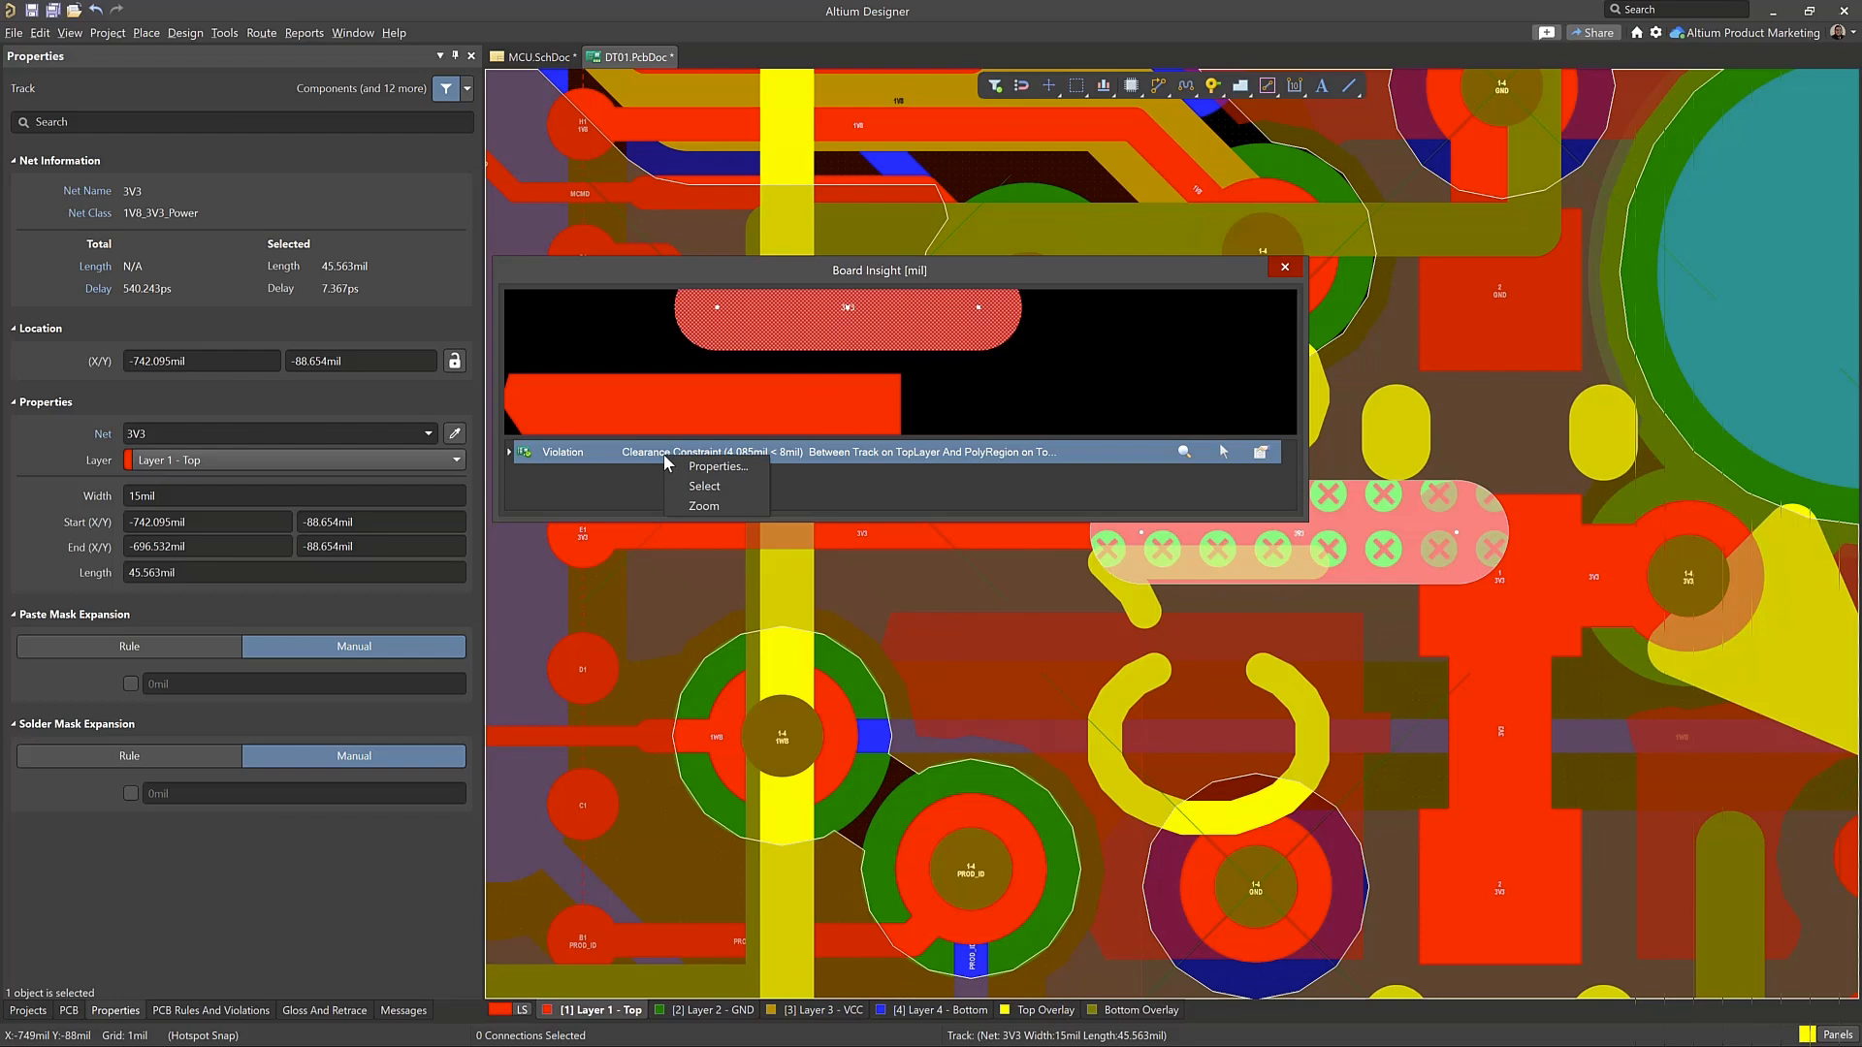
right_click(867, 453)
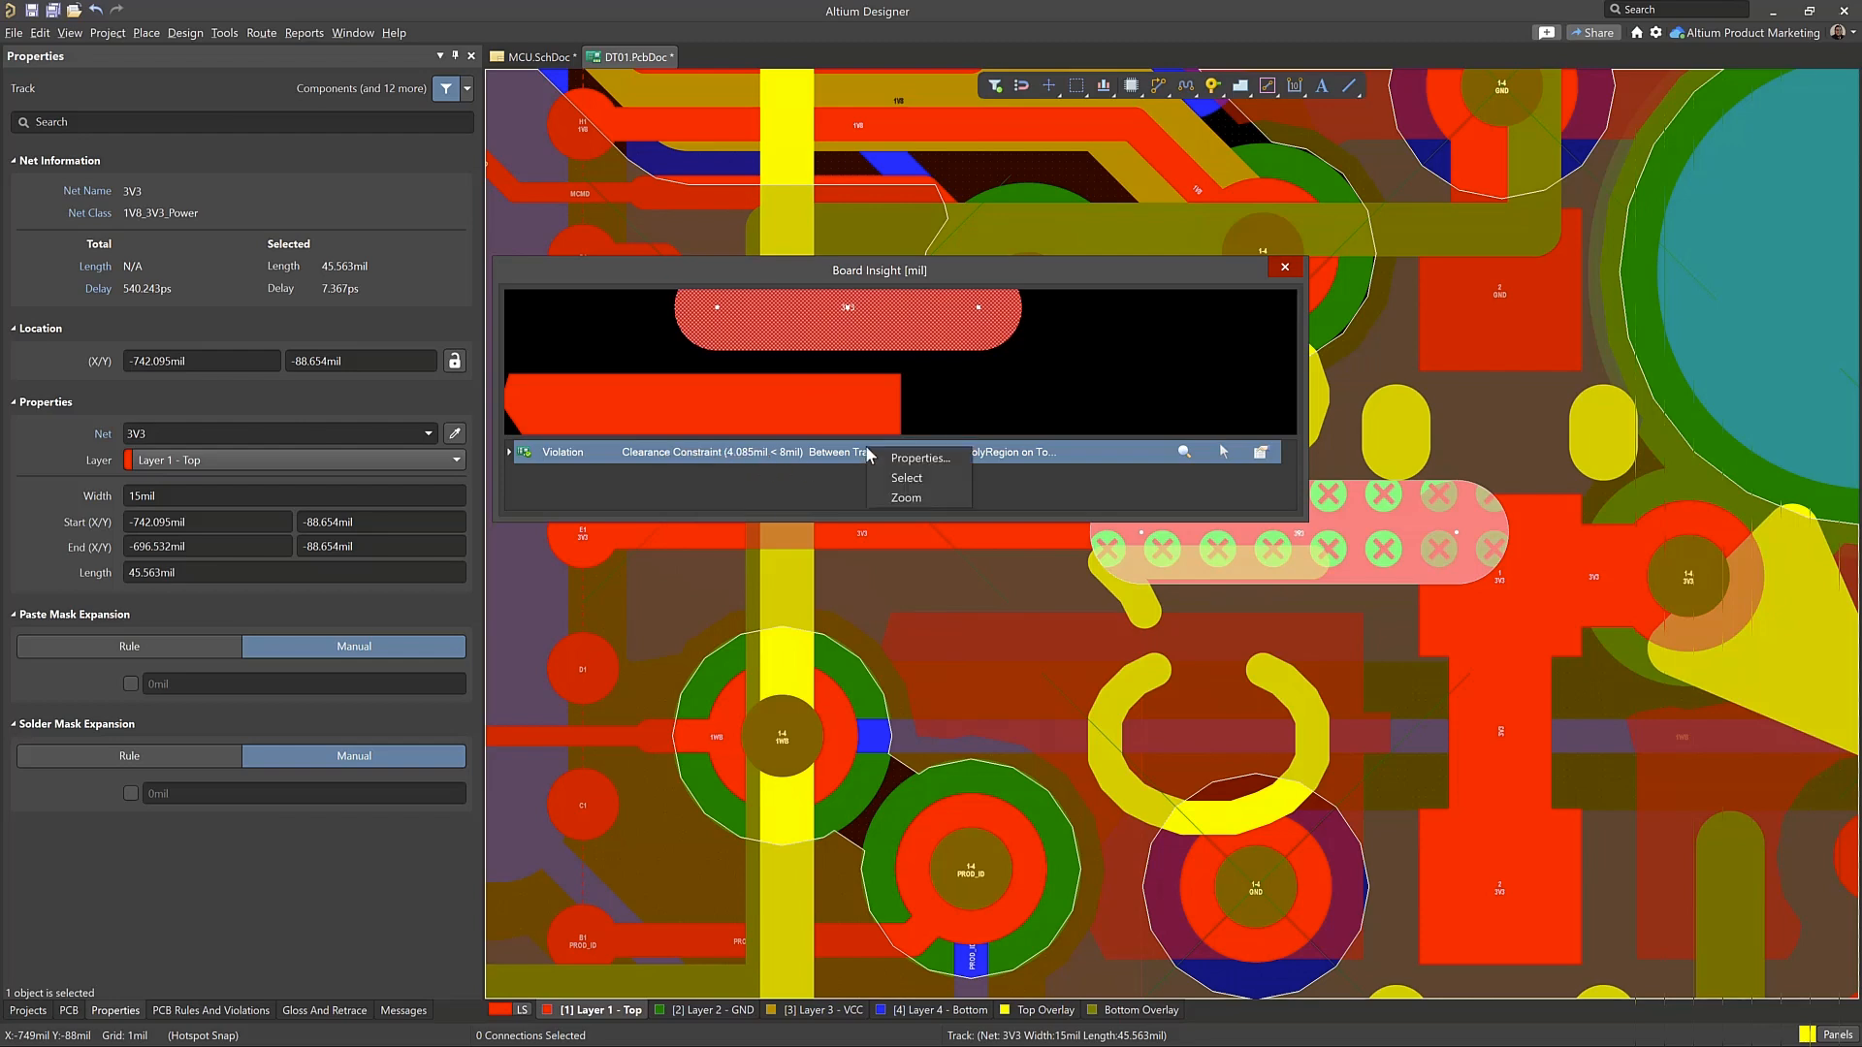
left_click(939, 462)
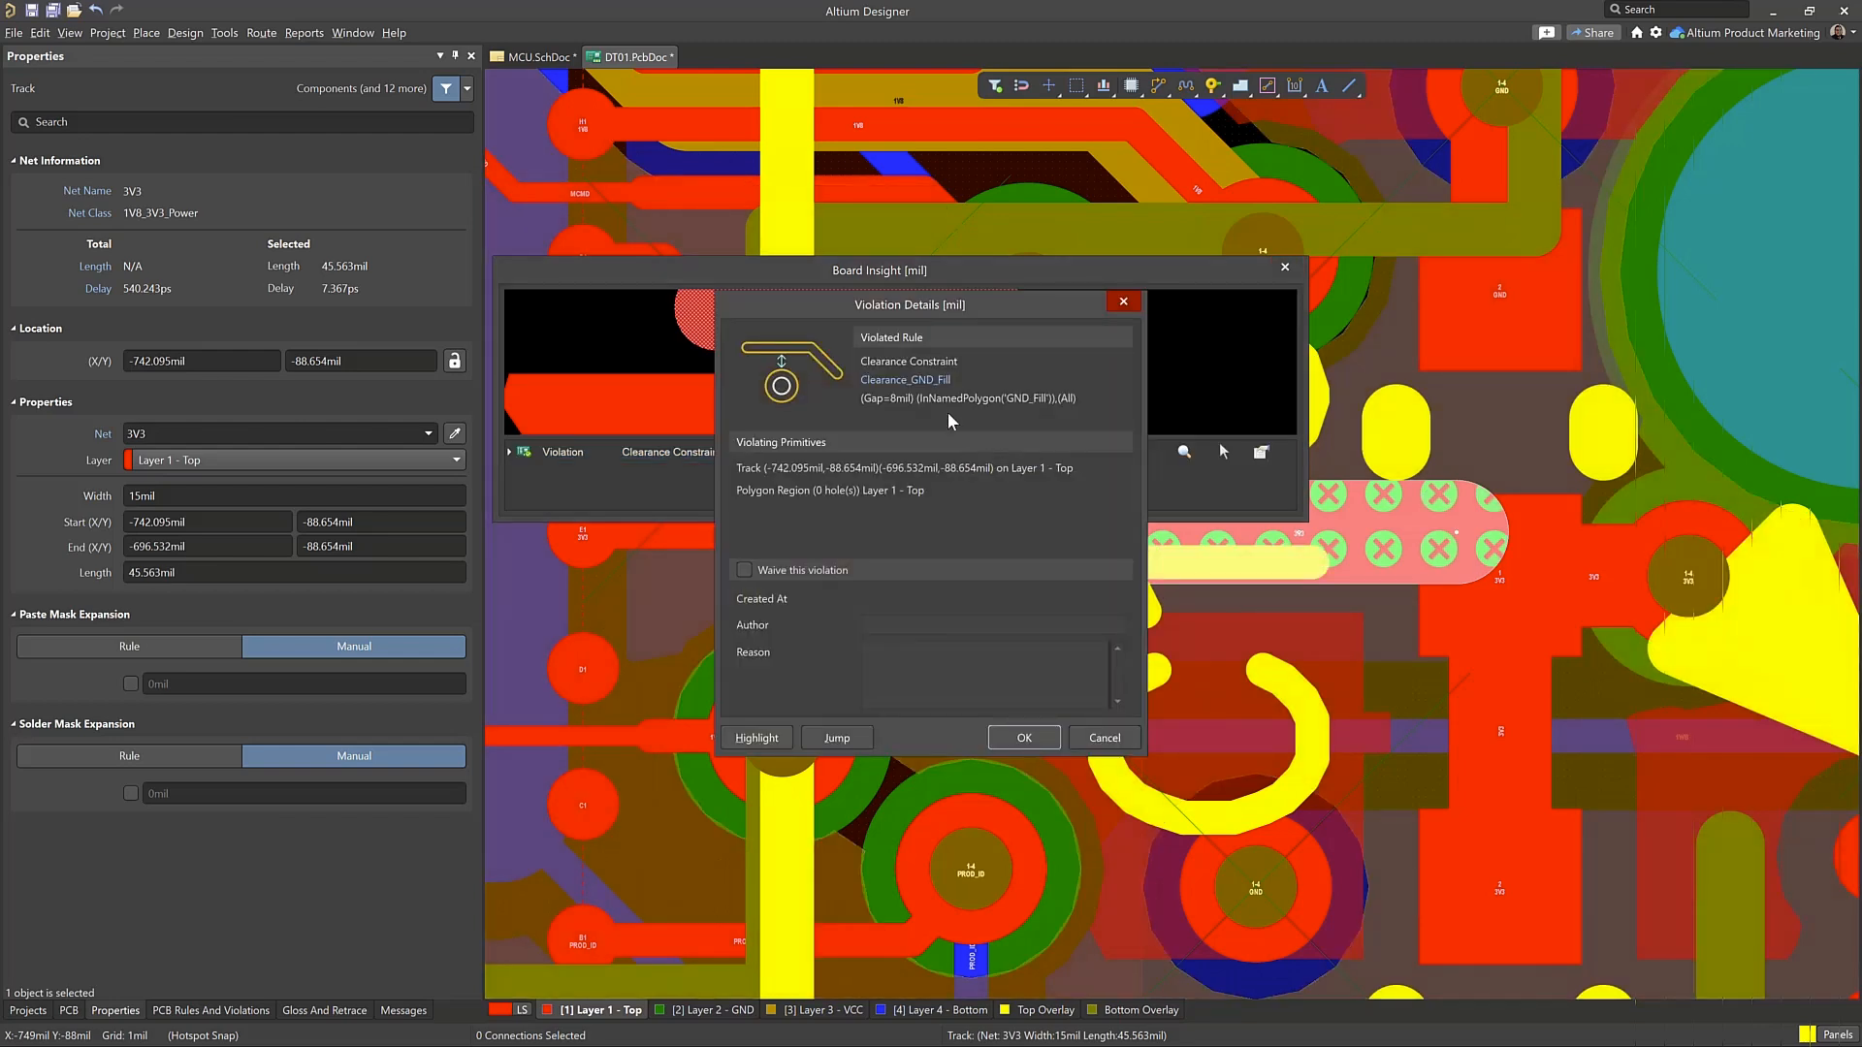
left_click(1024, 738)
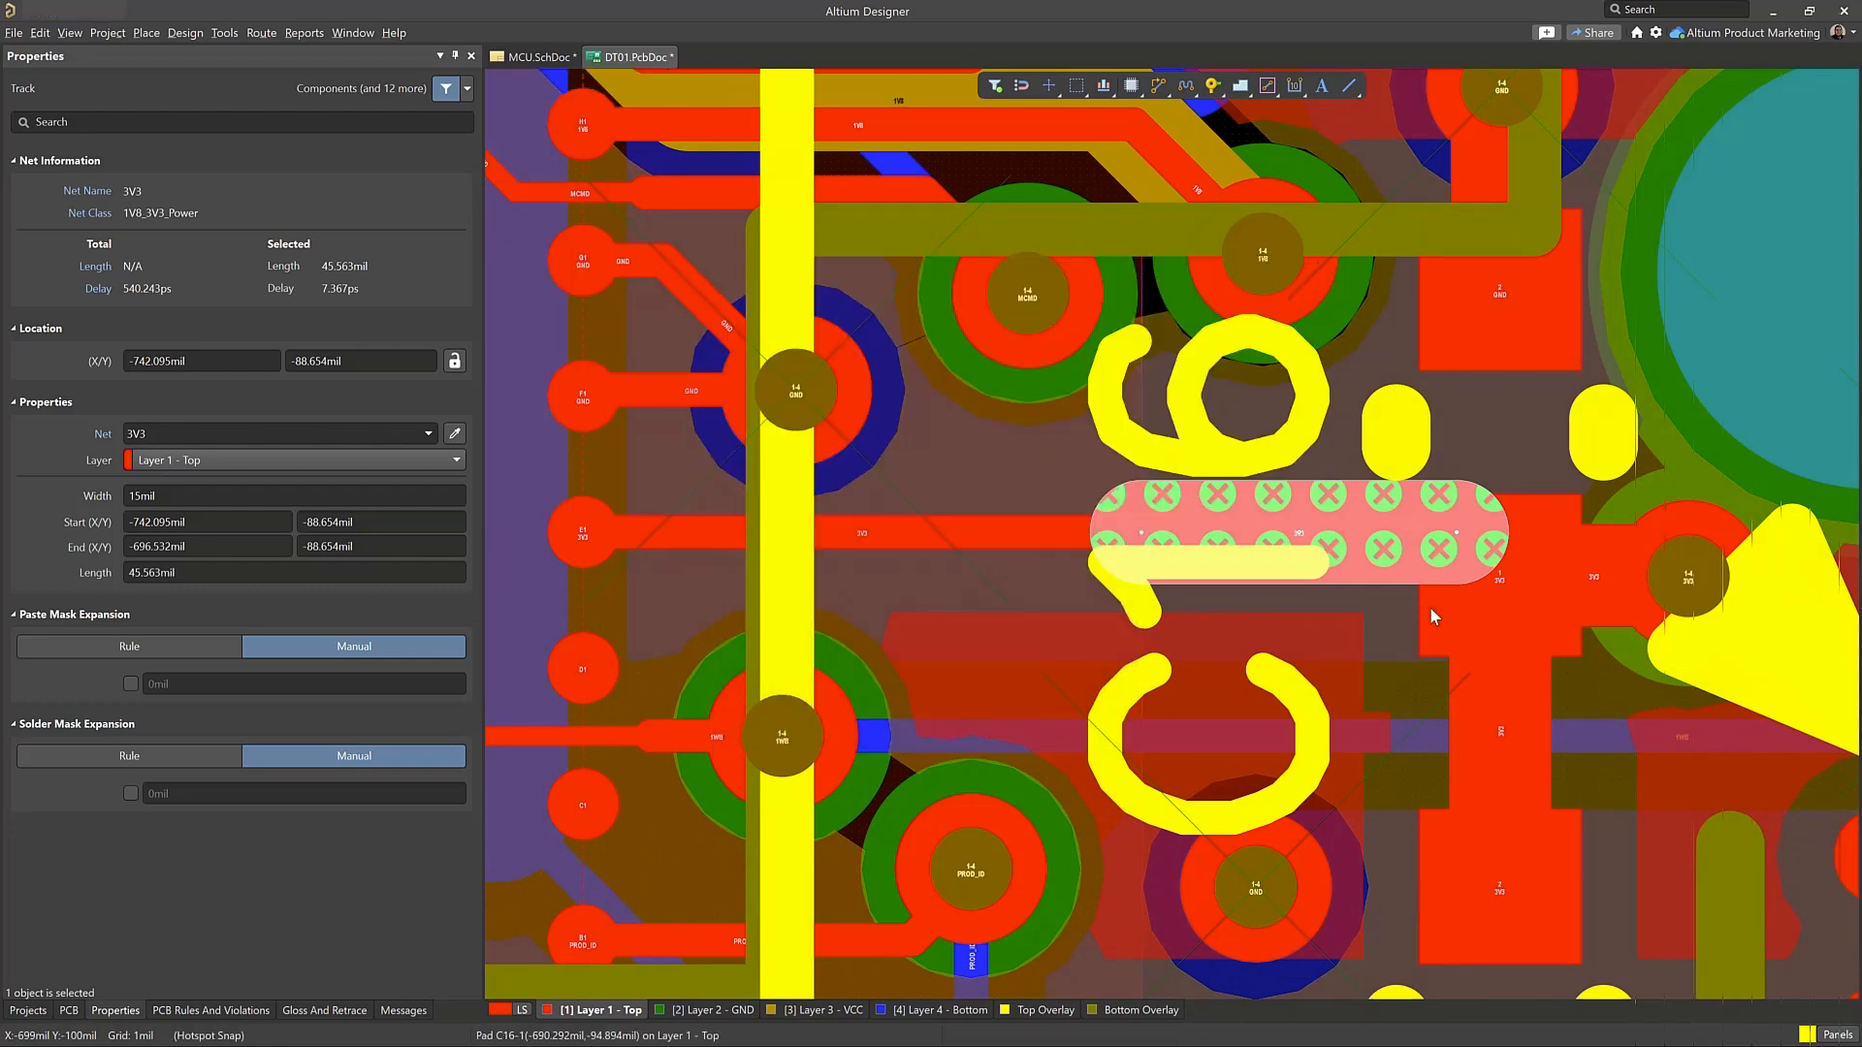
List the violations for all PCB rule classes and zoom to a Board Outline Clearance violation against the board cutout
scroll(1399, 604, "down", 4, "ctrl")
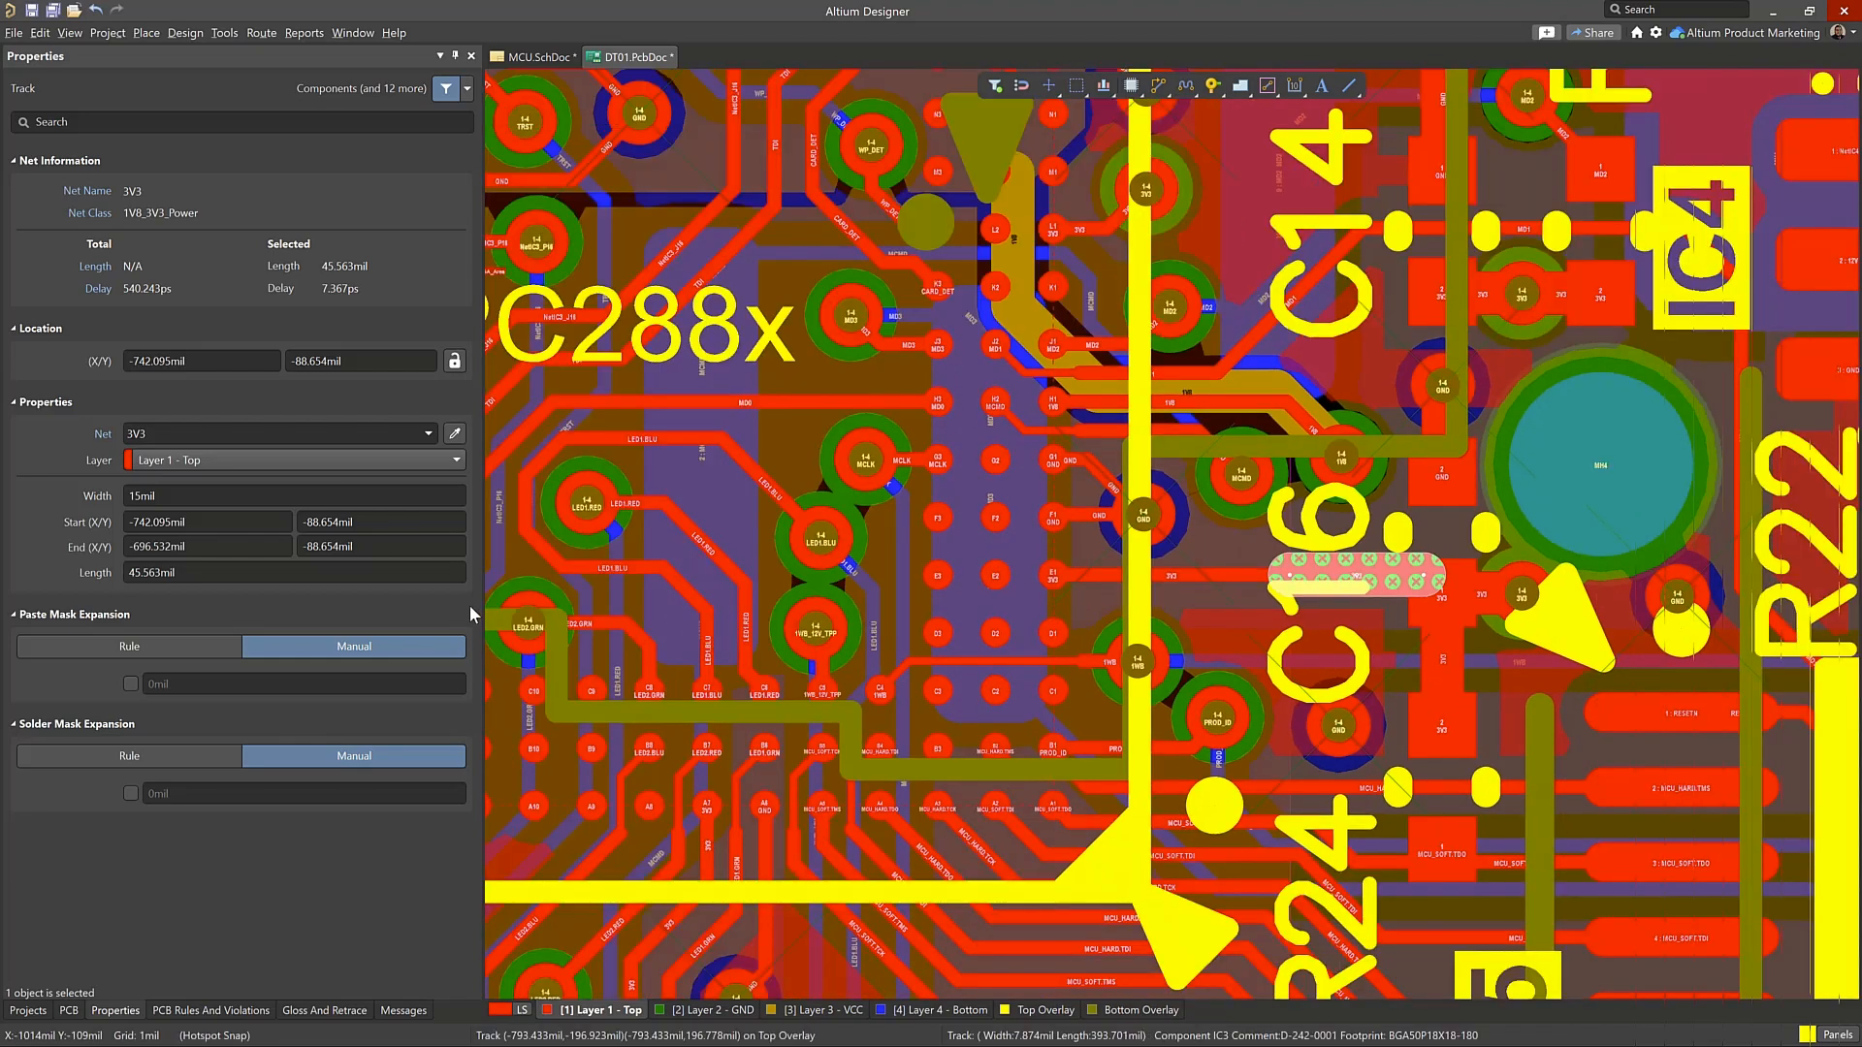
left_click(234, 1011)
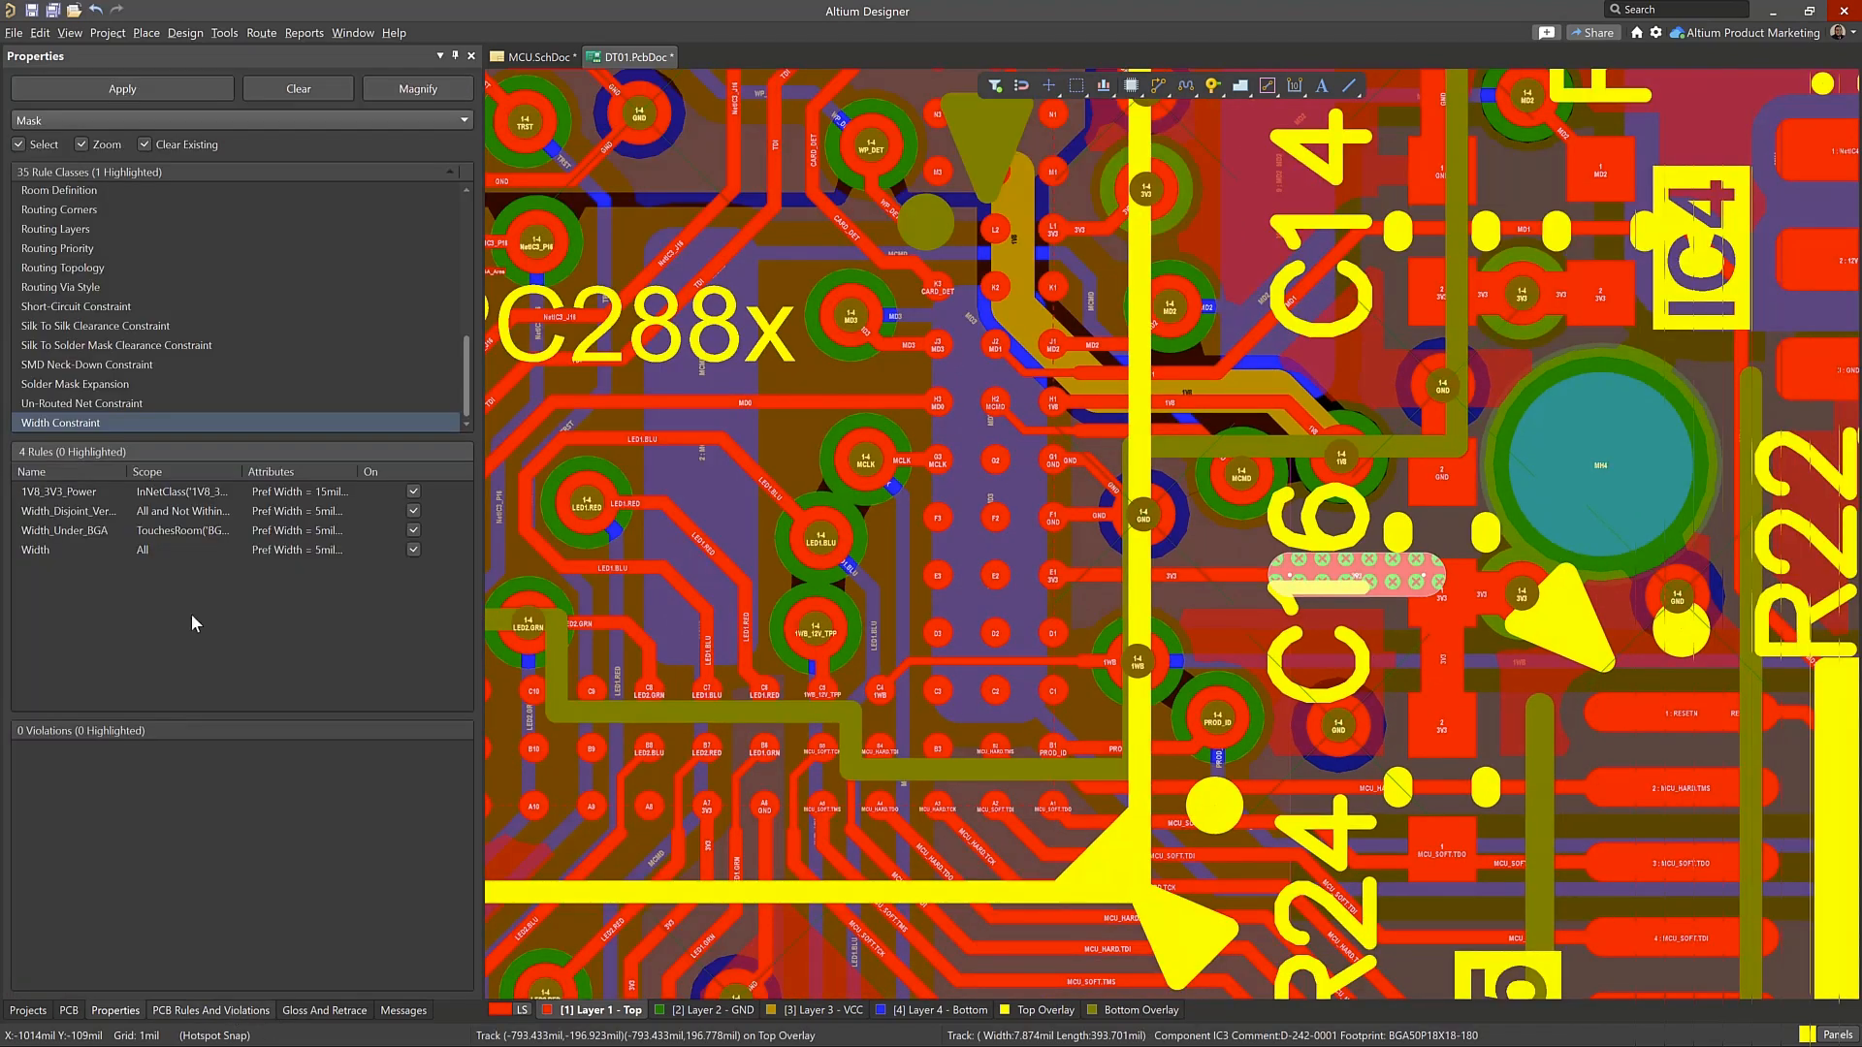
scroll(114, 225, "up", 6)
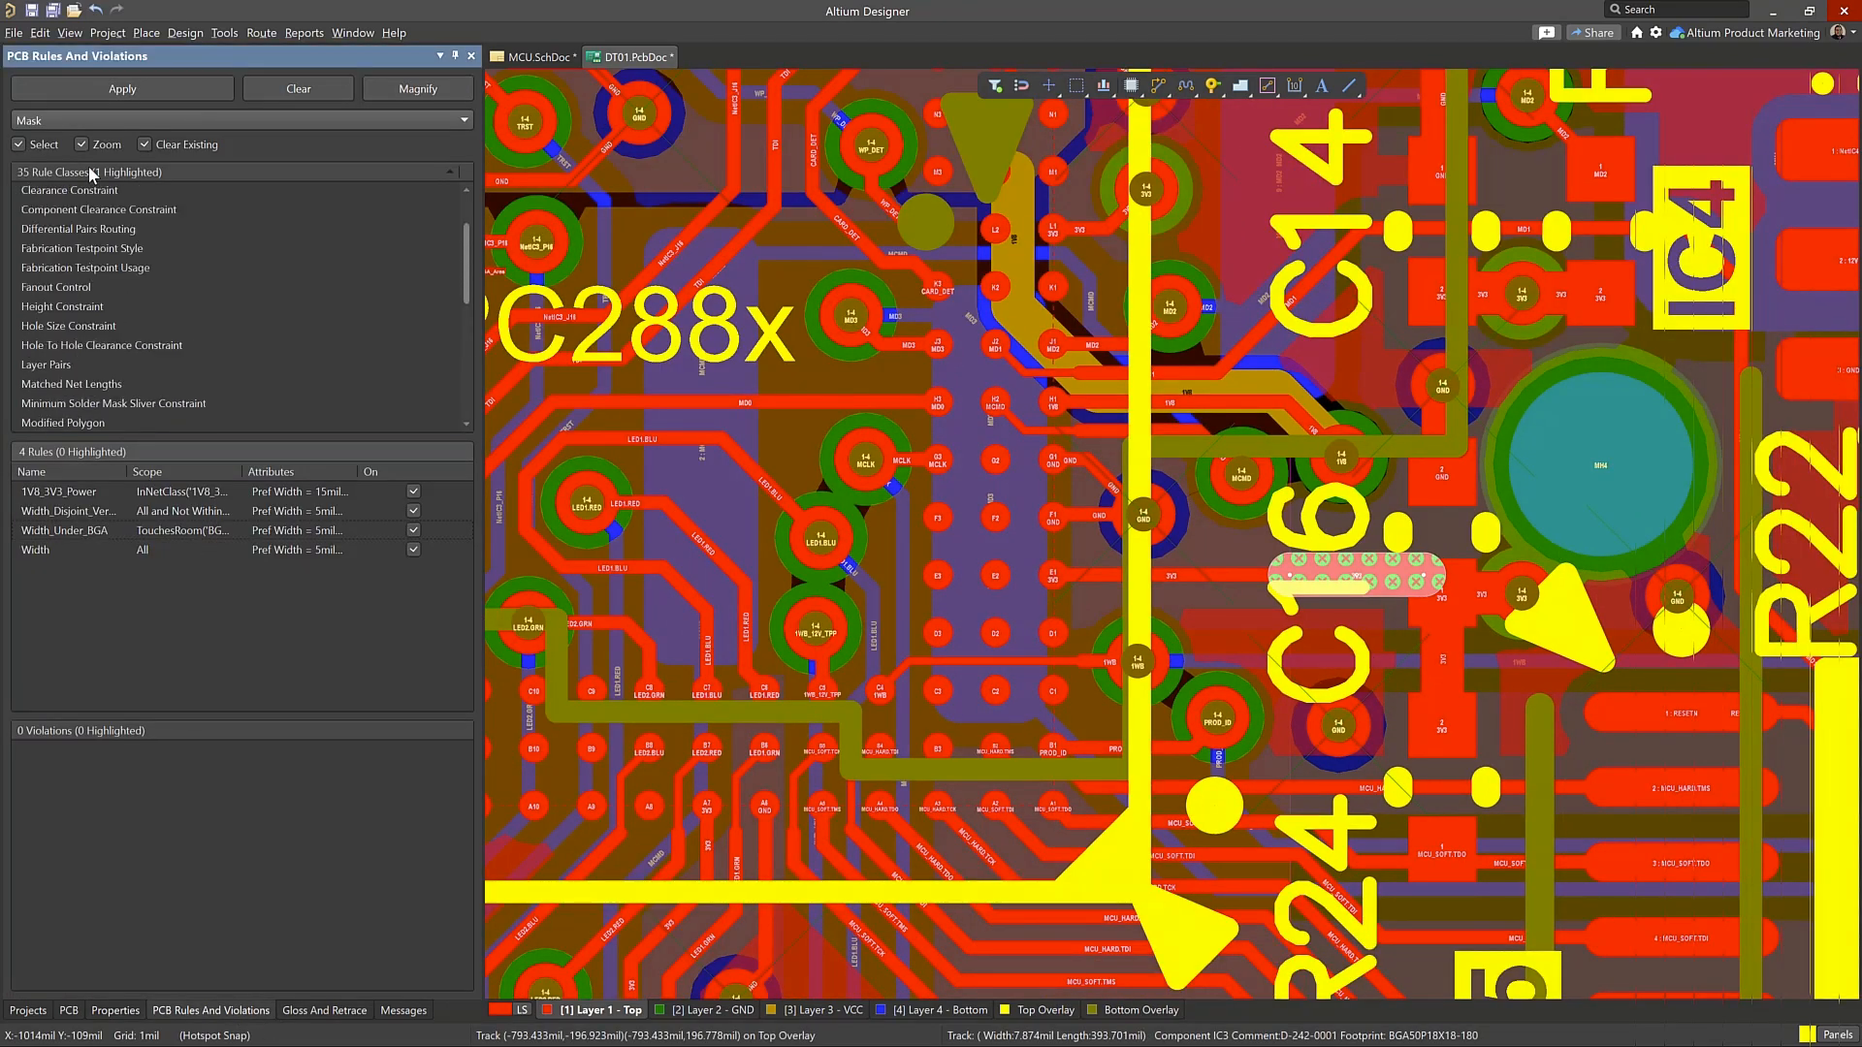
scroll(123, 216, "up", 2)
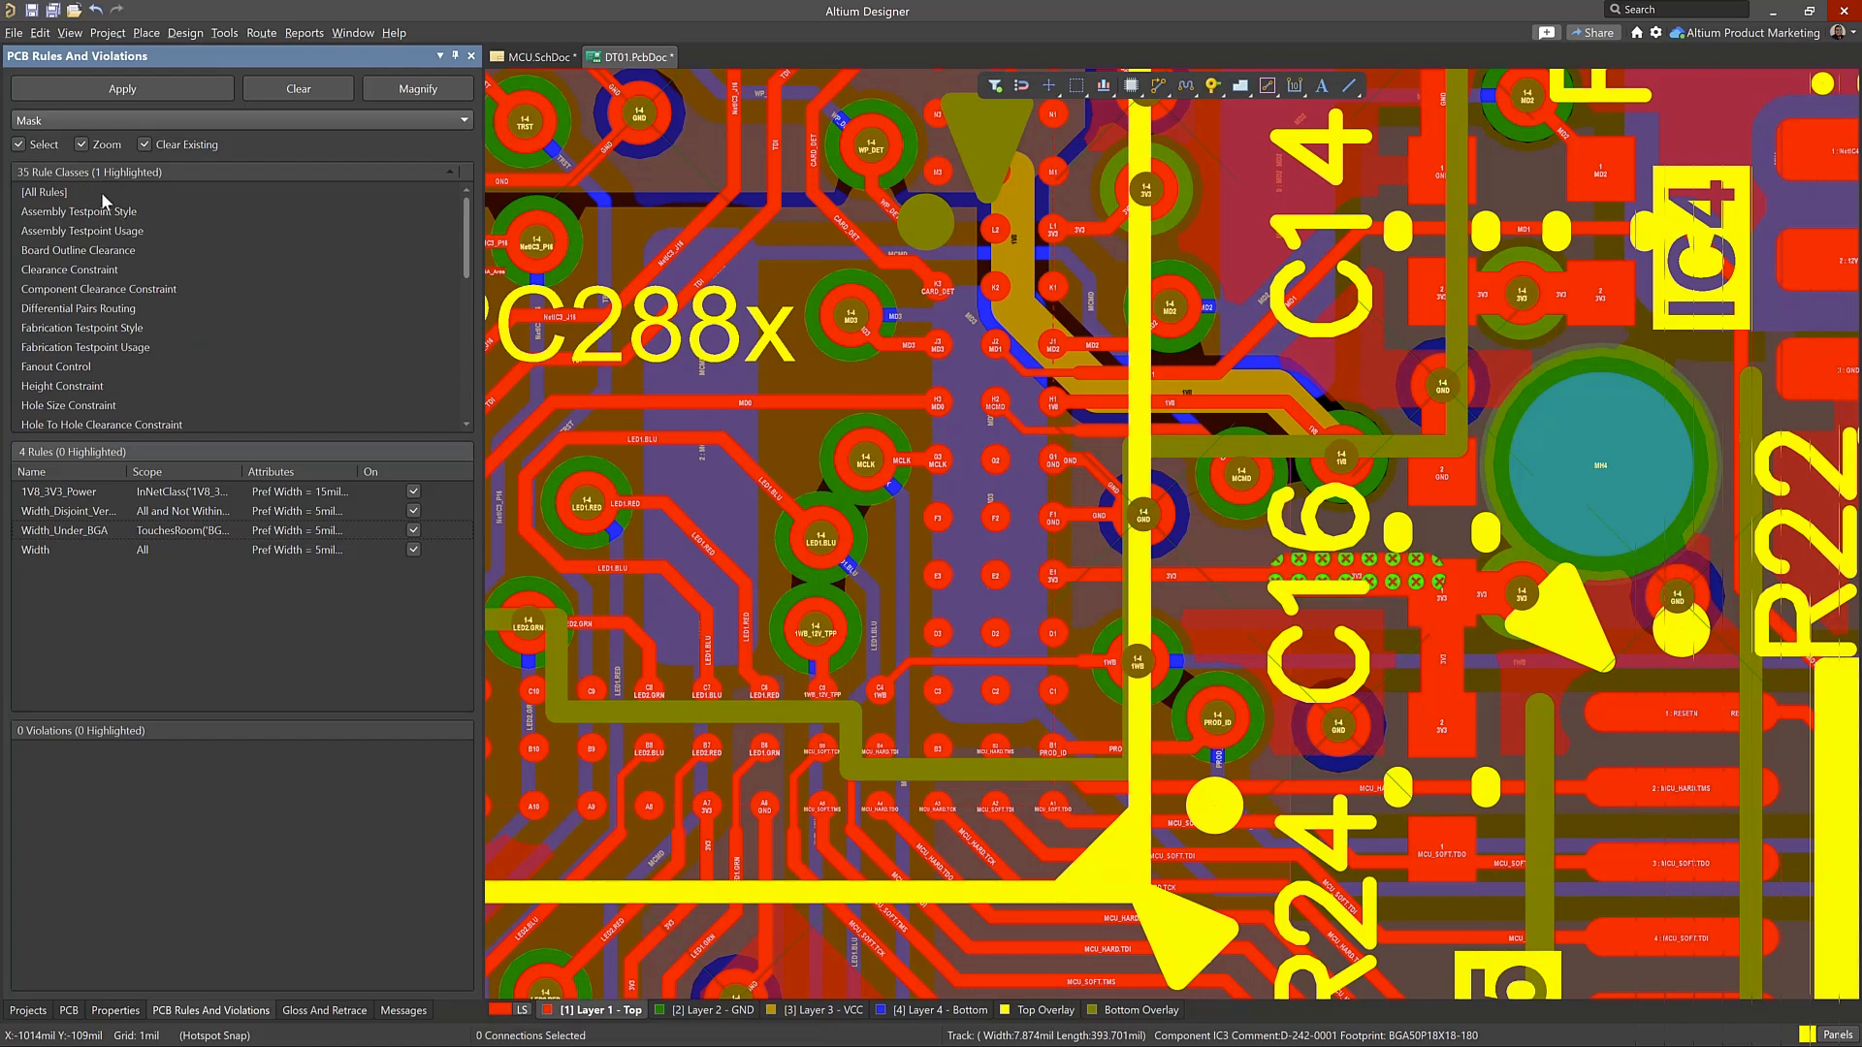
left_click(82, 194)
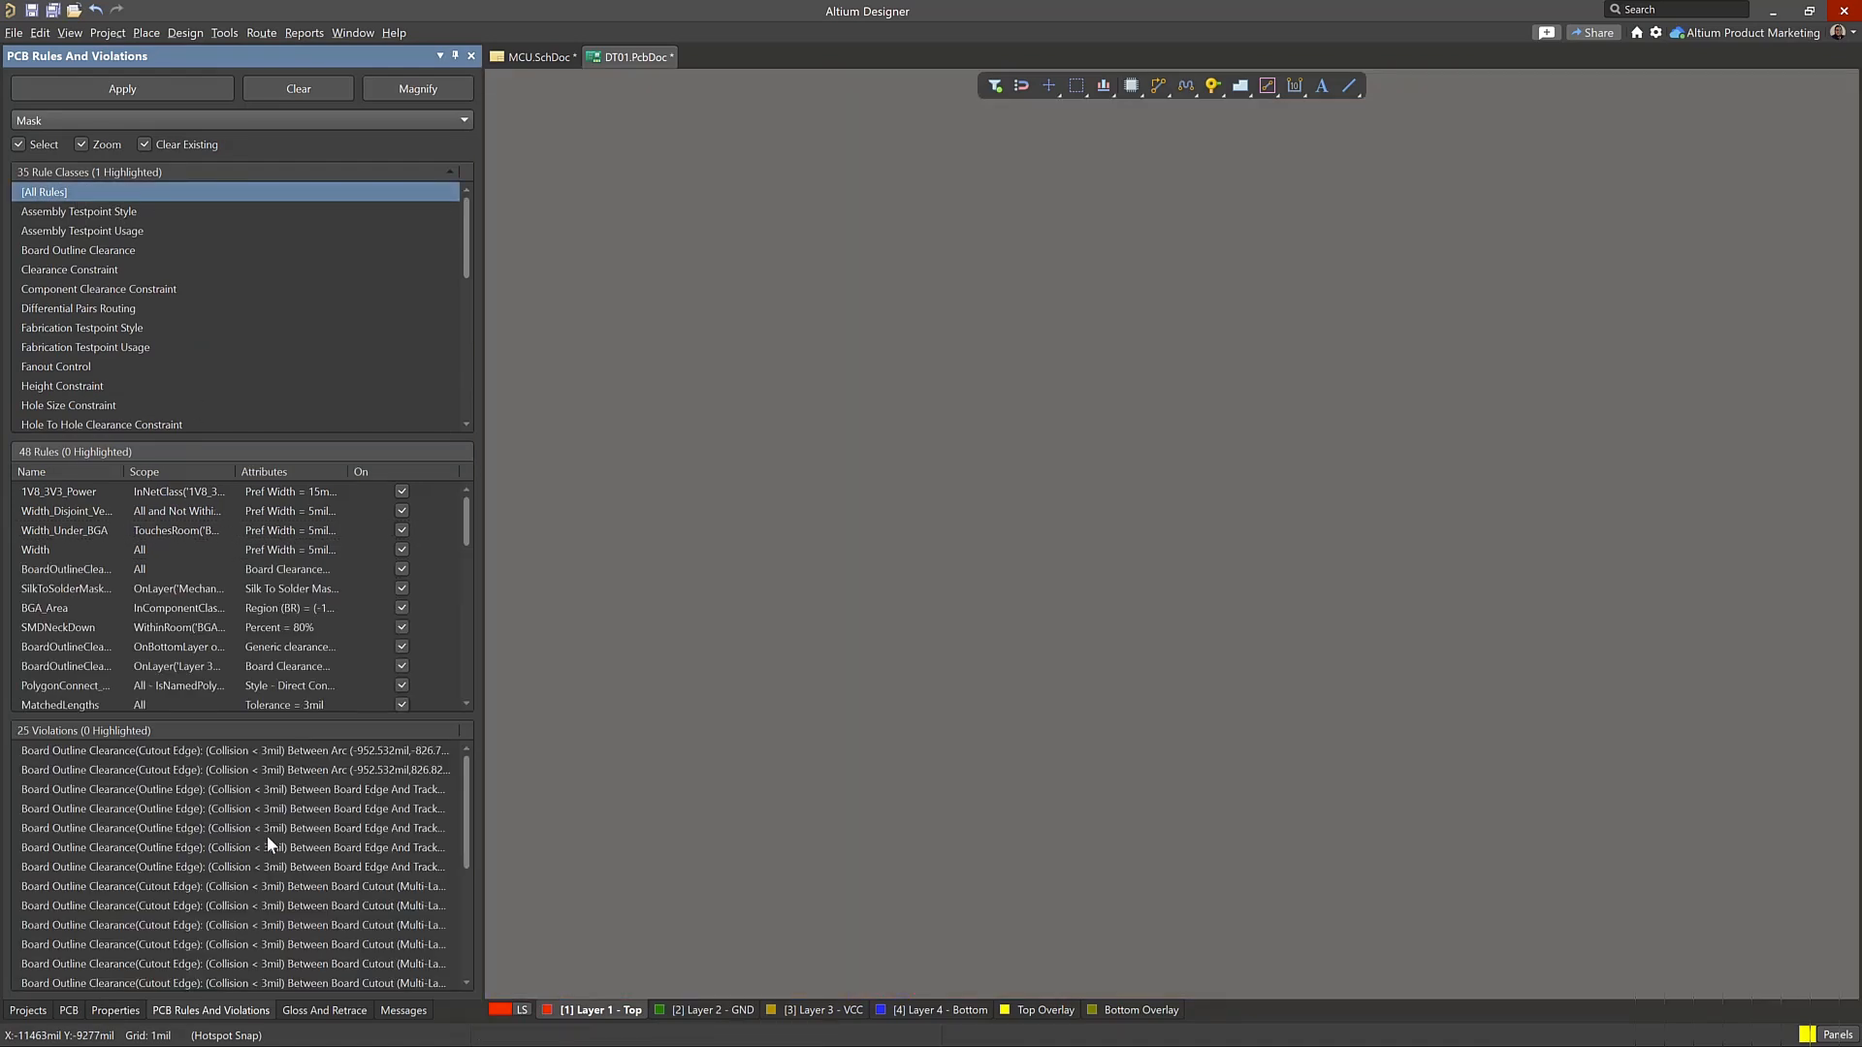
scroll(270, 653, "down", 1)
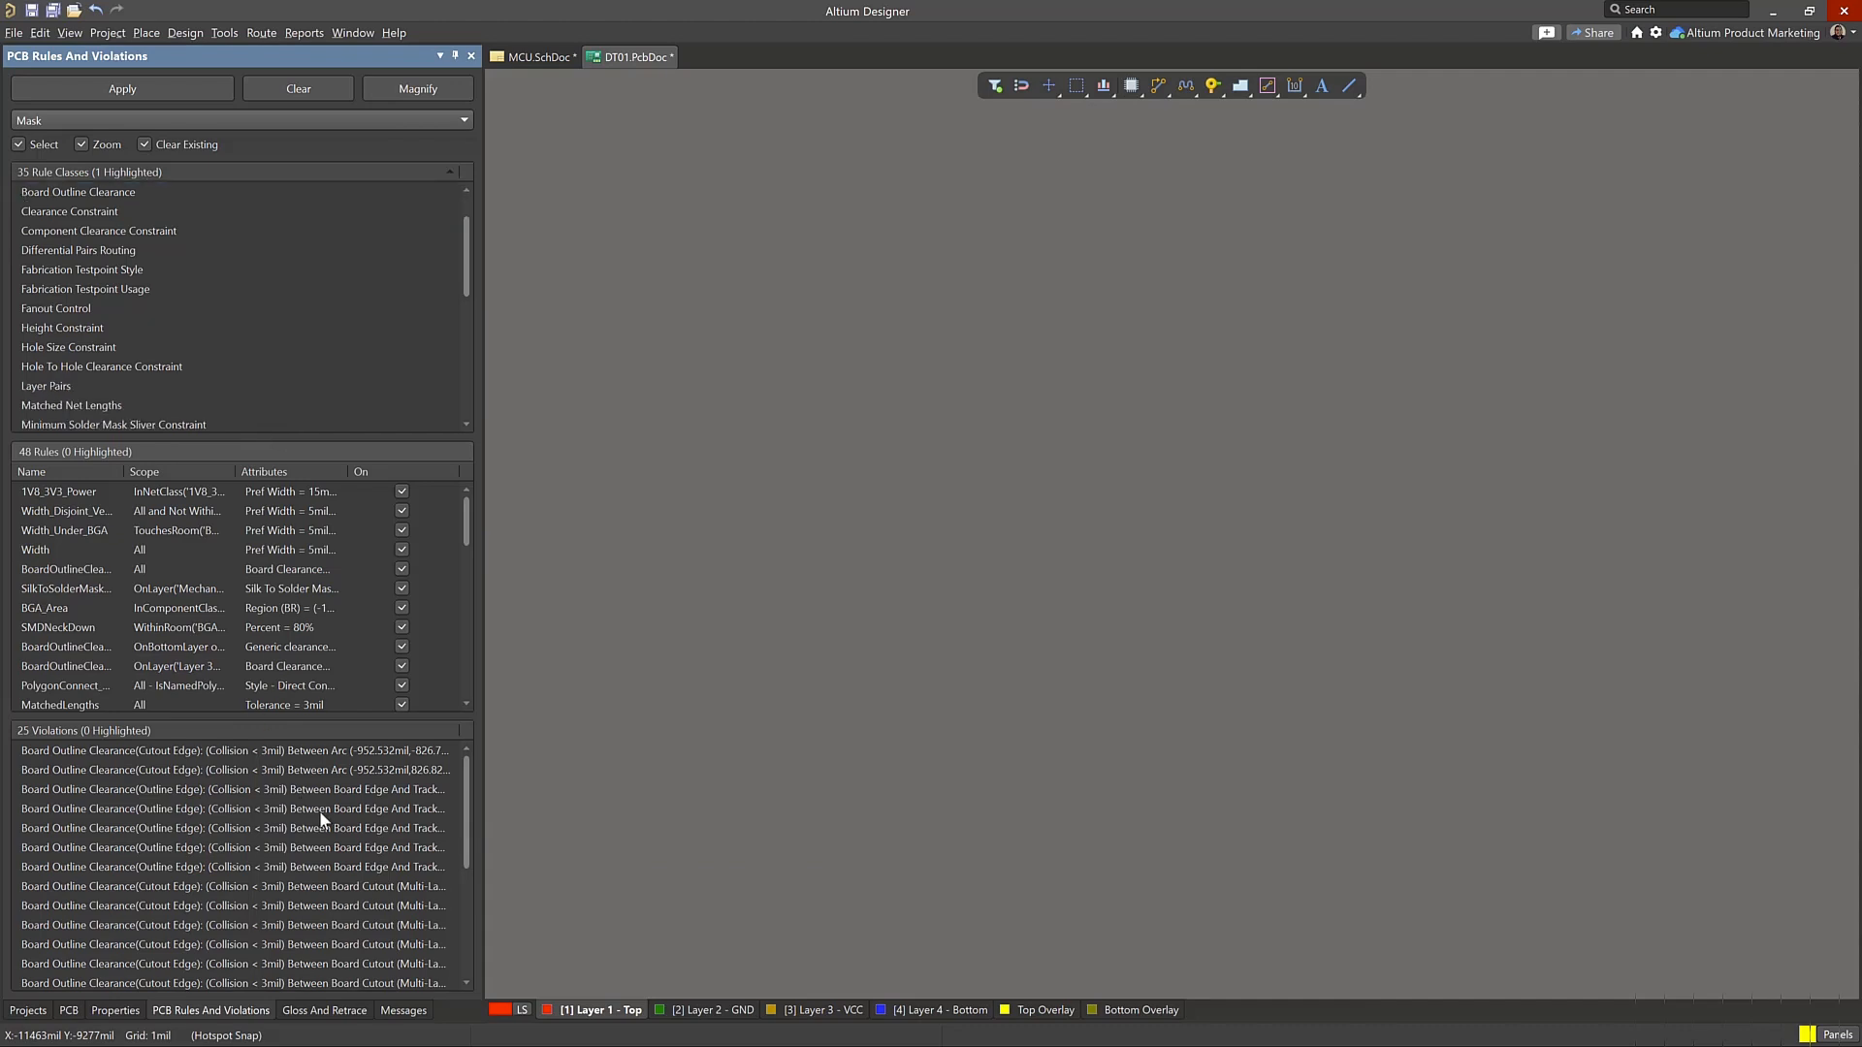
scroll(319, 811, "down", 4)
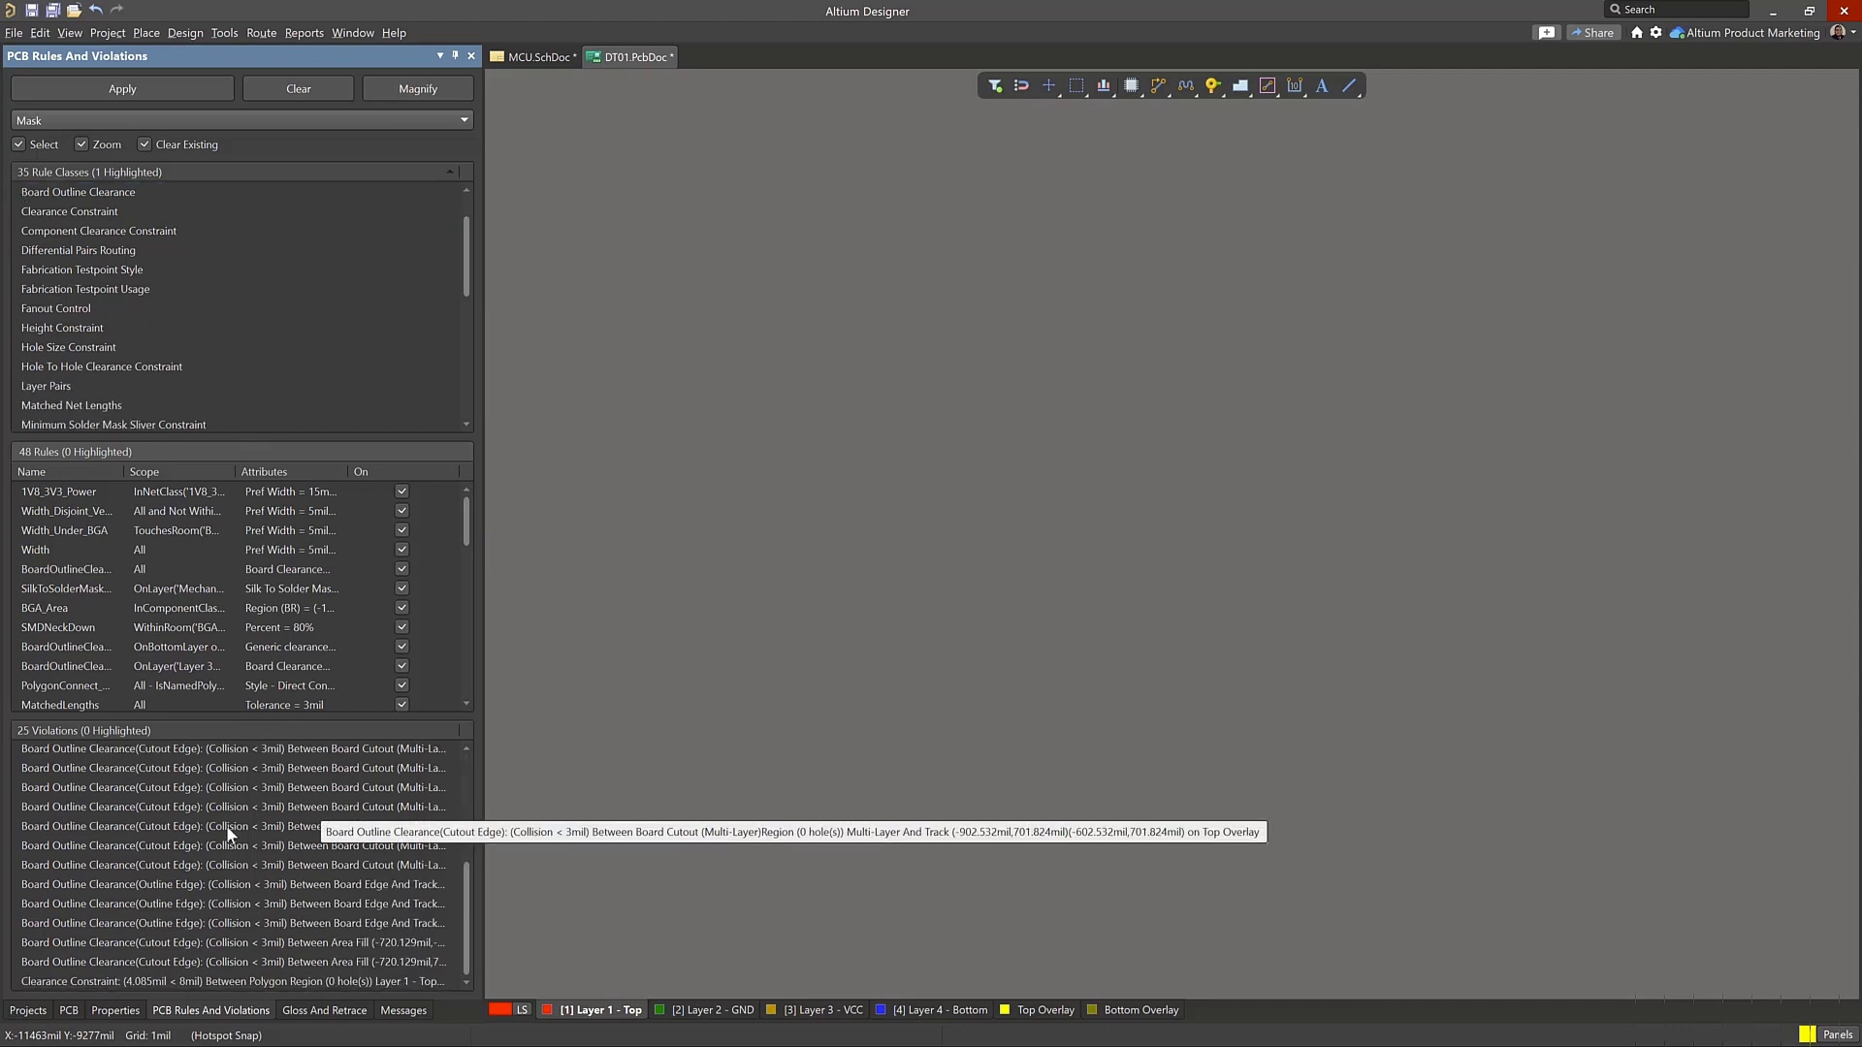
left_click(111, 842)
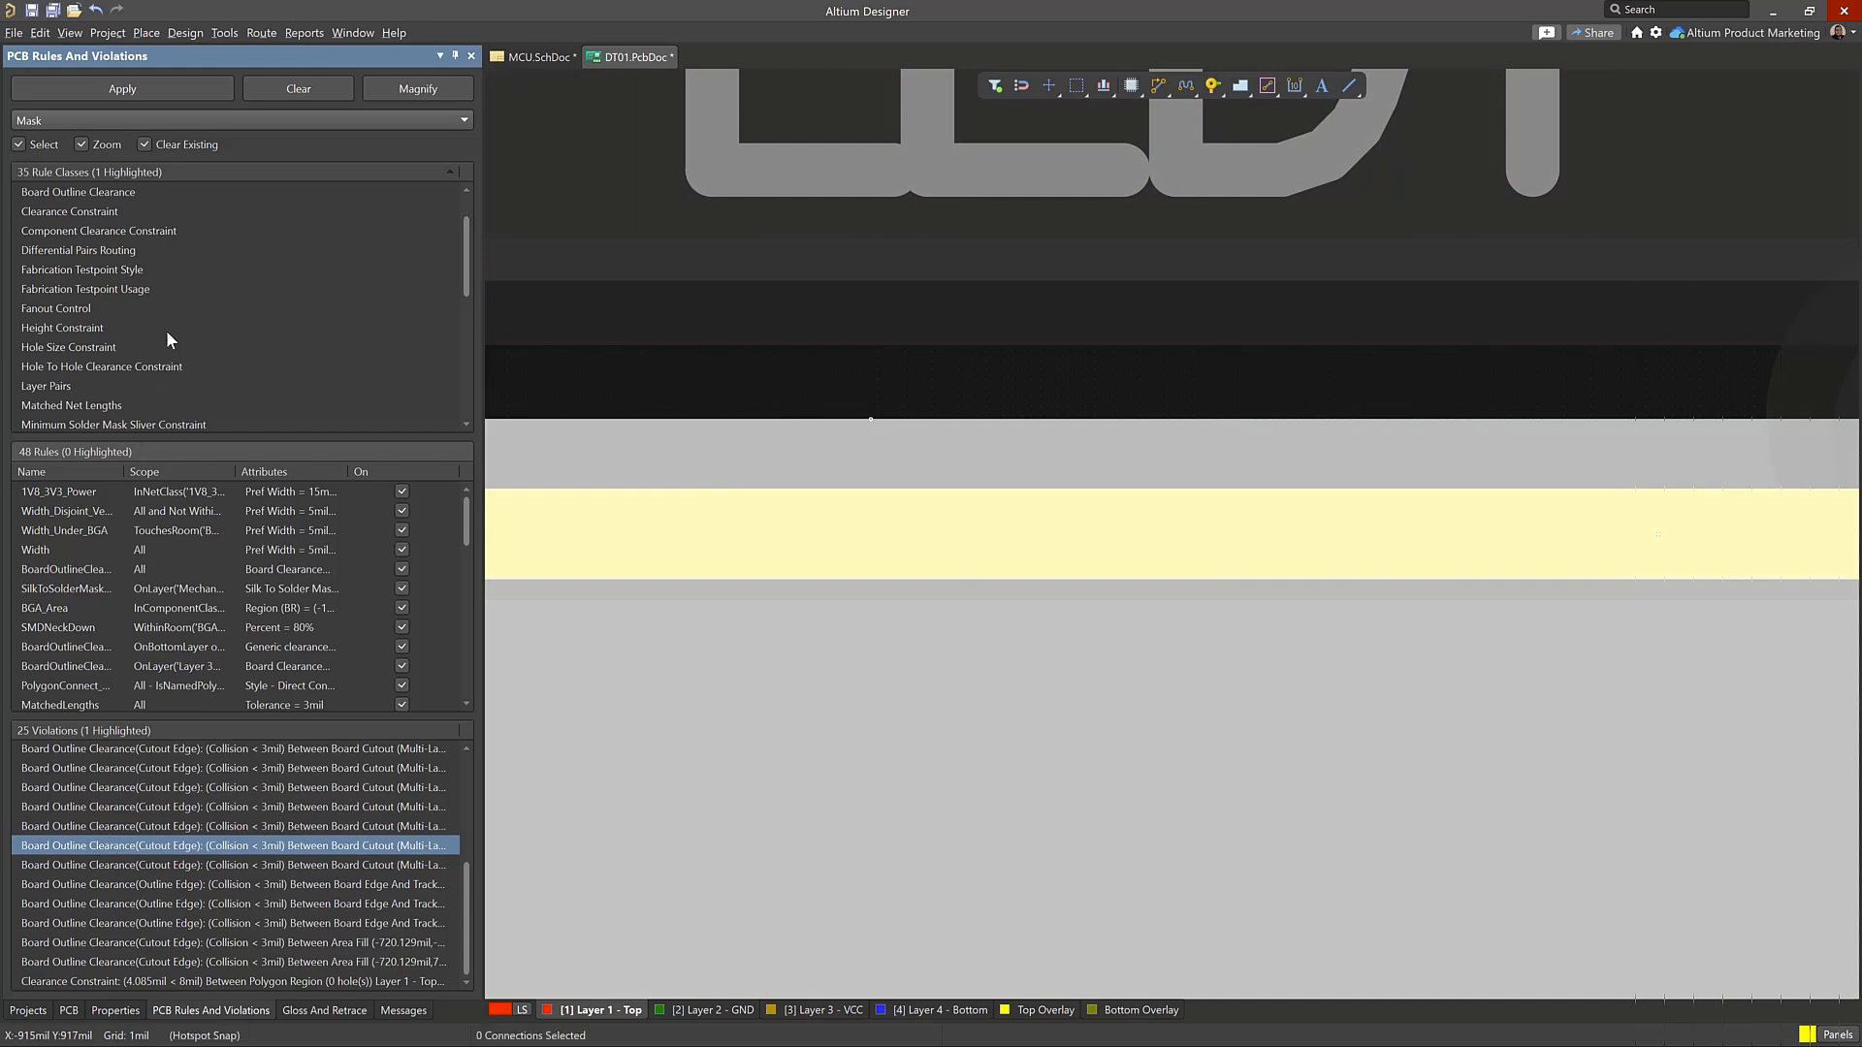
Restrict the list to the Board Outline Clearance class, select all its violations and inspect their locations on the board
left_click(132, 191)
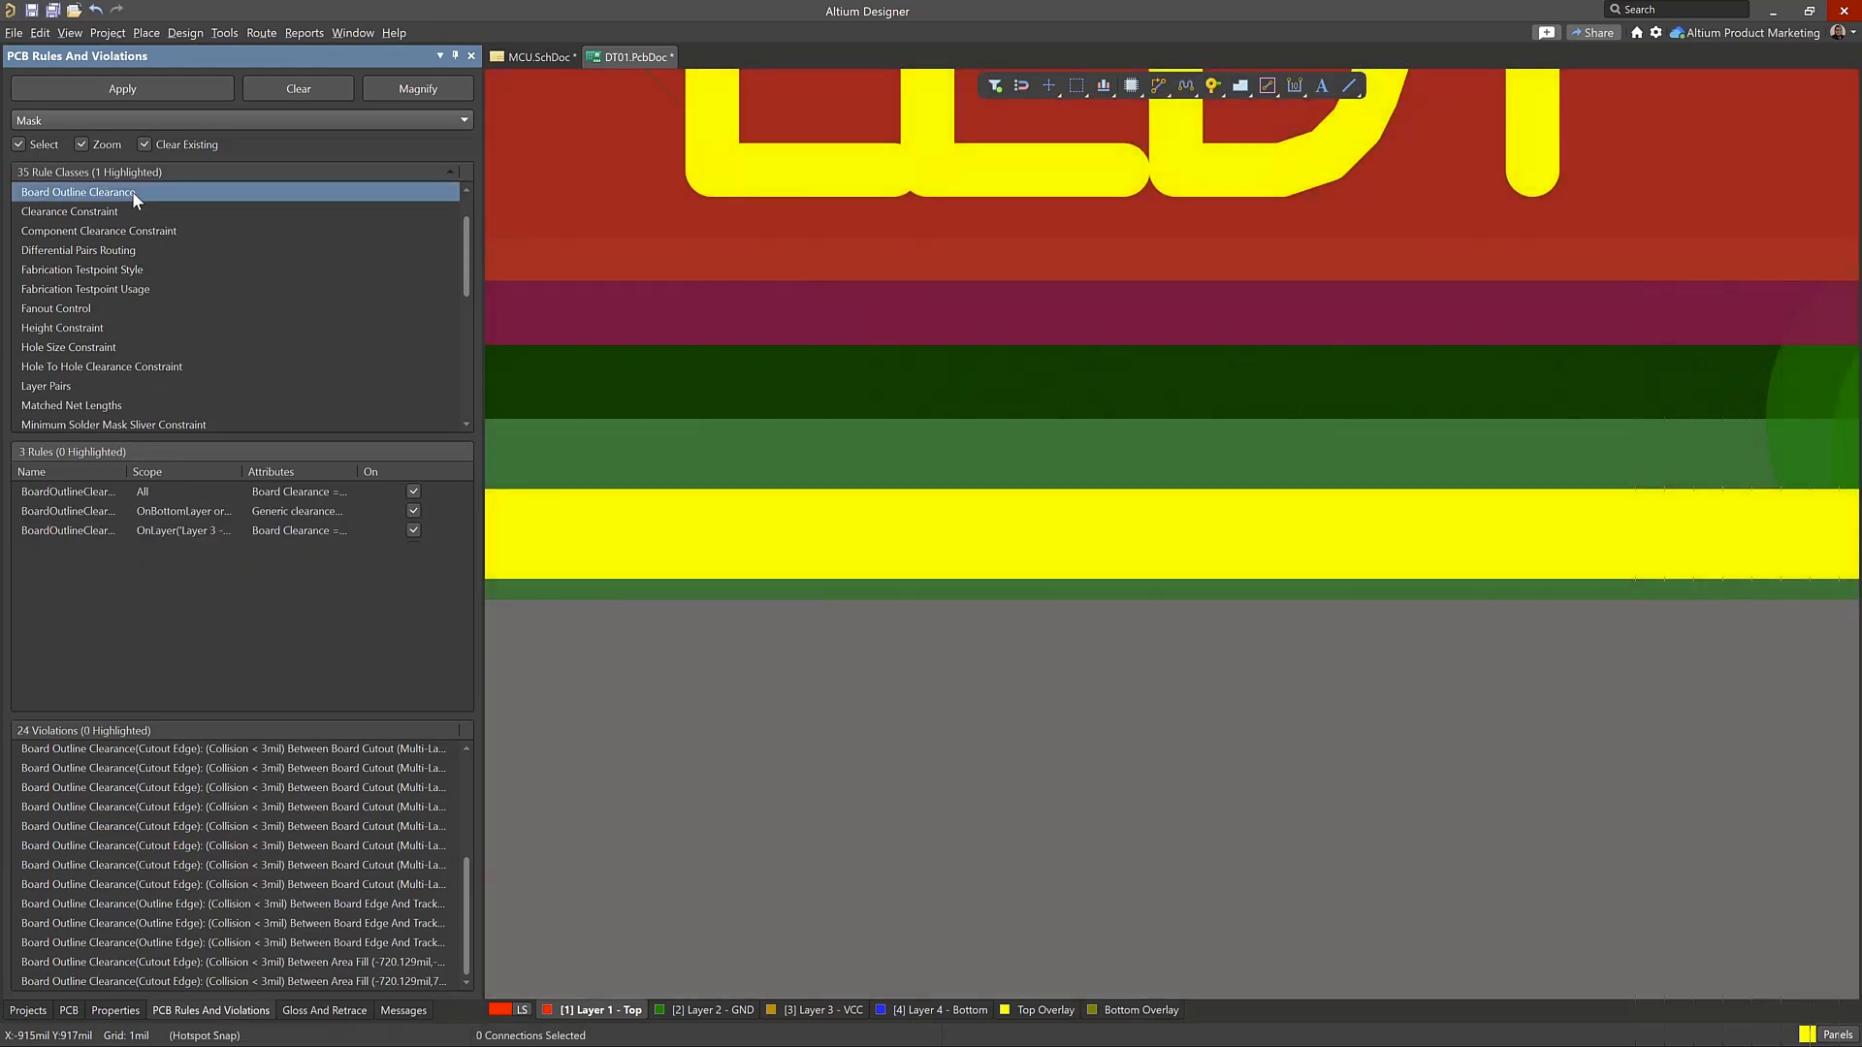
left_click(213, 948)
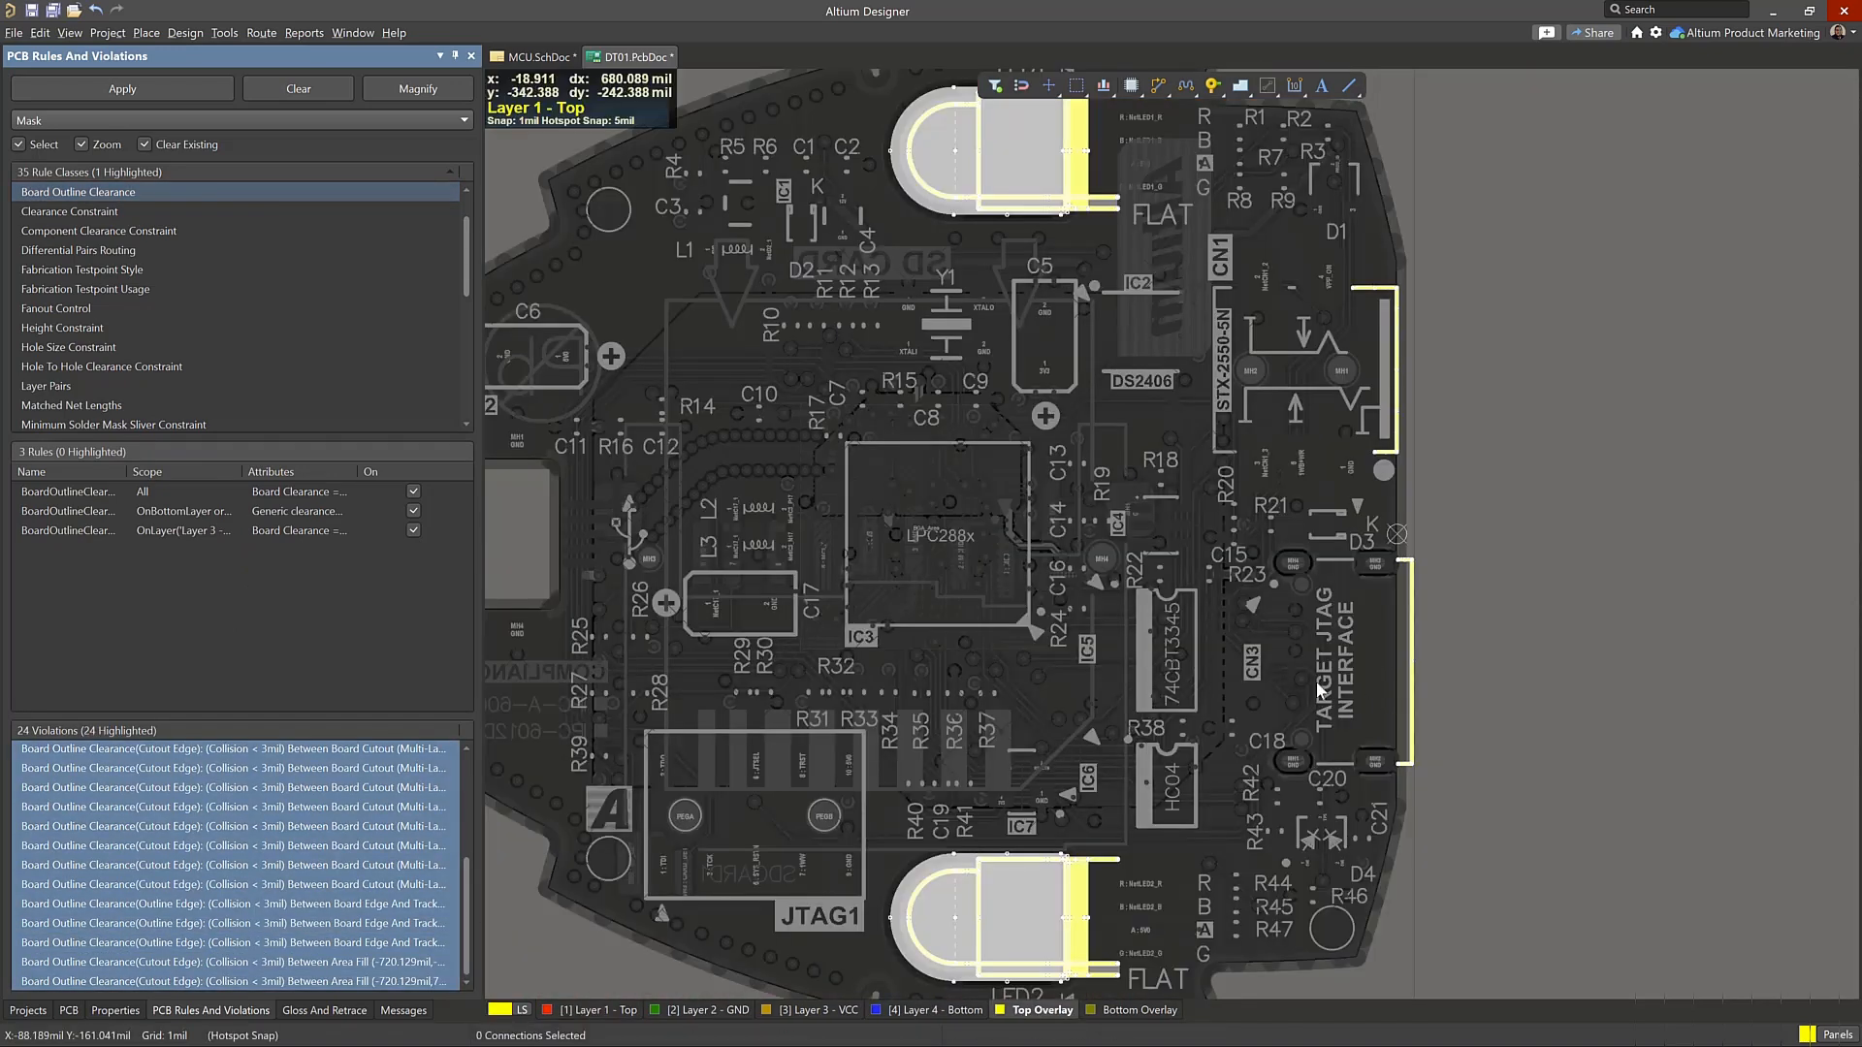
scroll(1382, 684, "down", 2, "ctrl")
scroll(1389, 692, "up", 2, "ctrl")
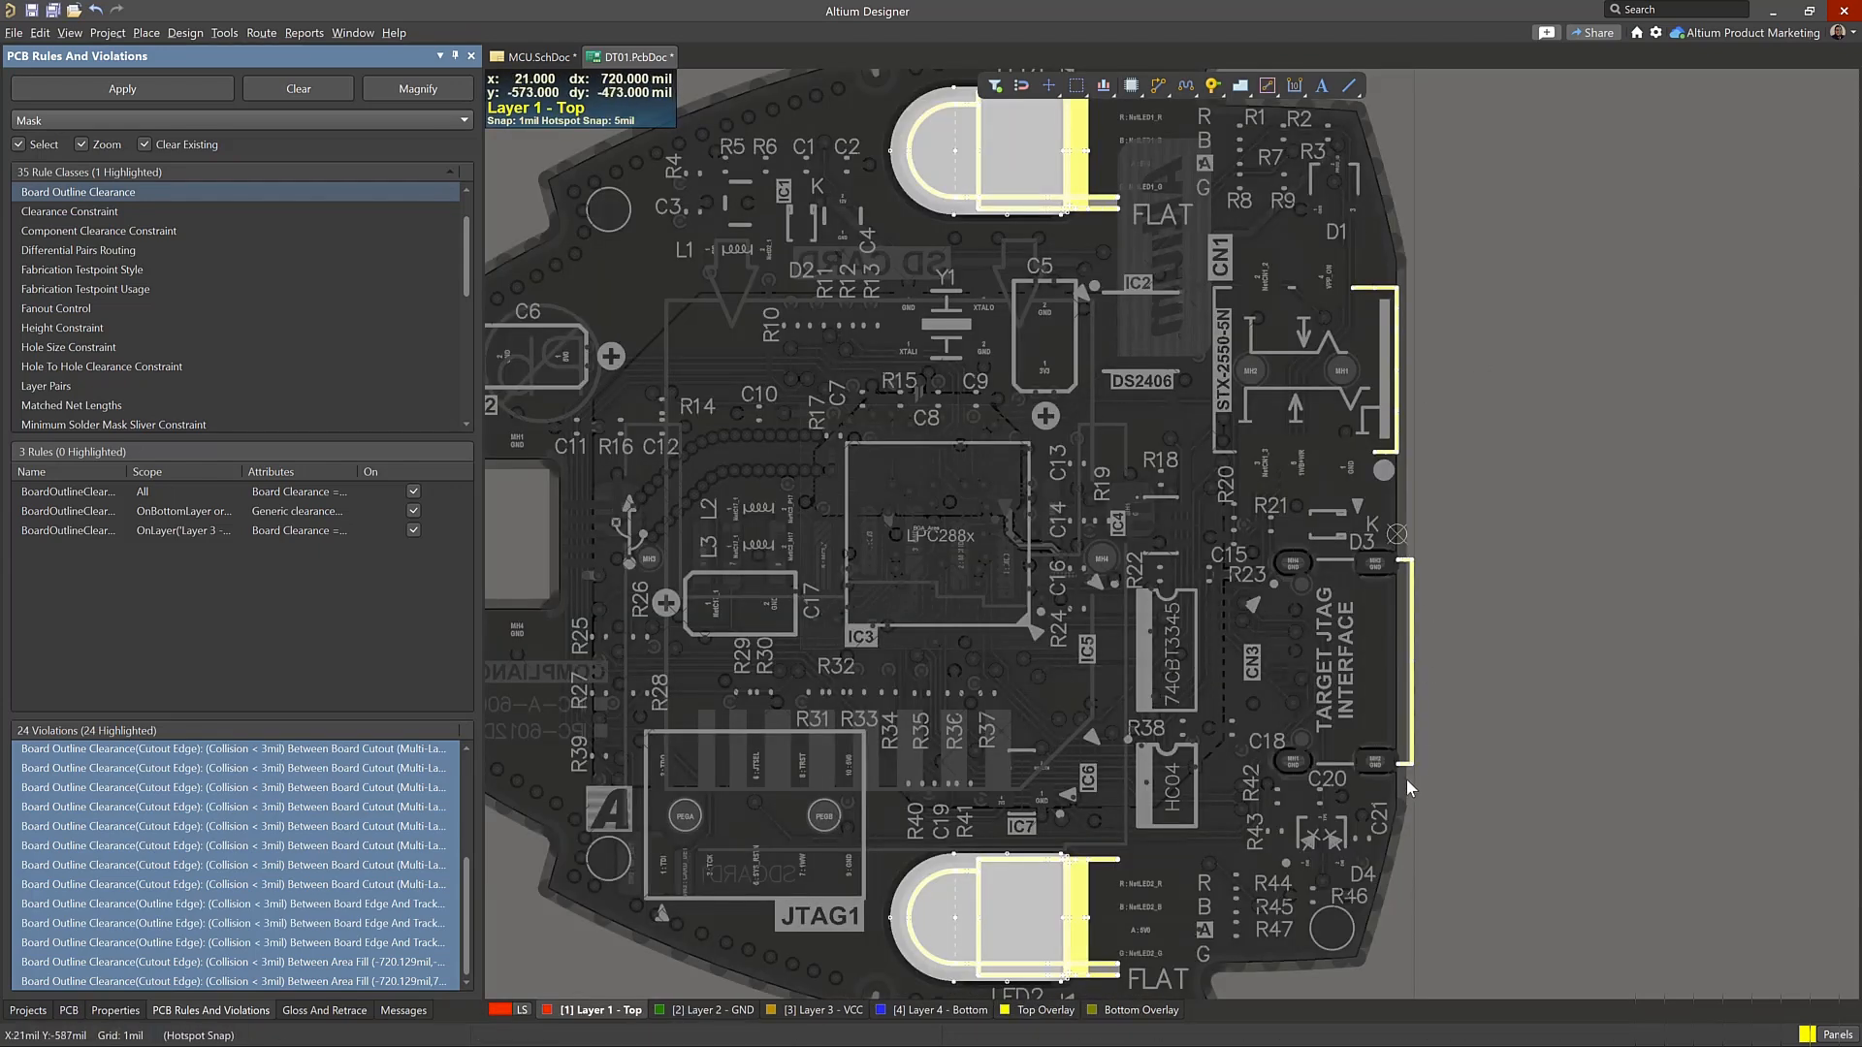
scroll(1079, 297, "up", 2)
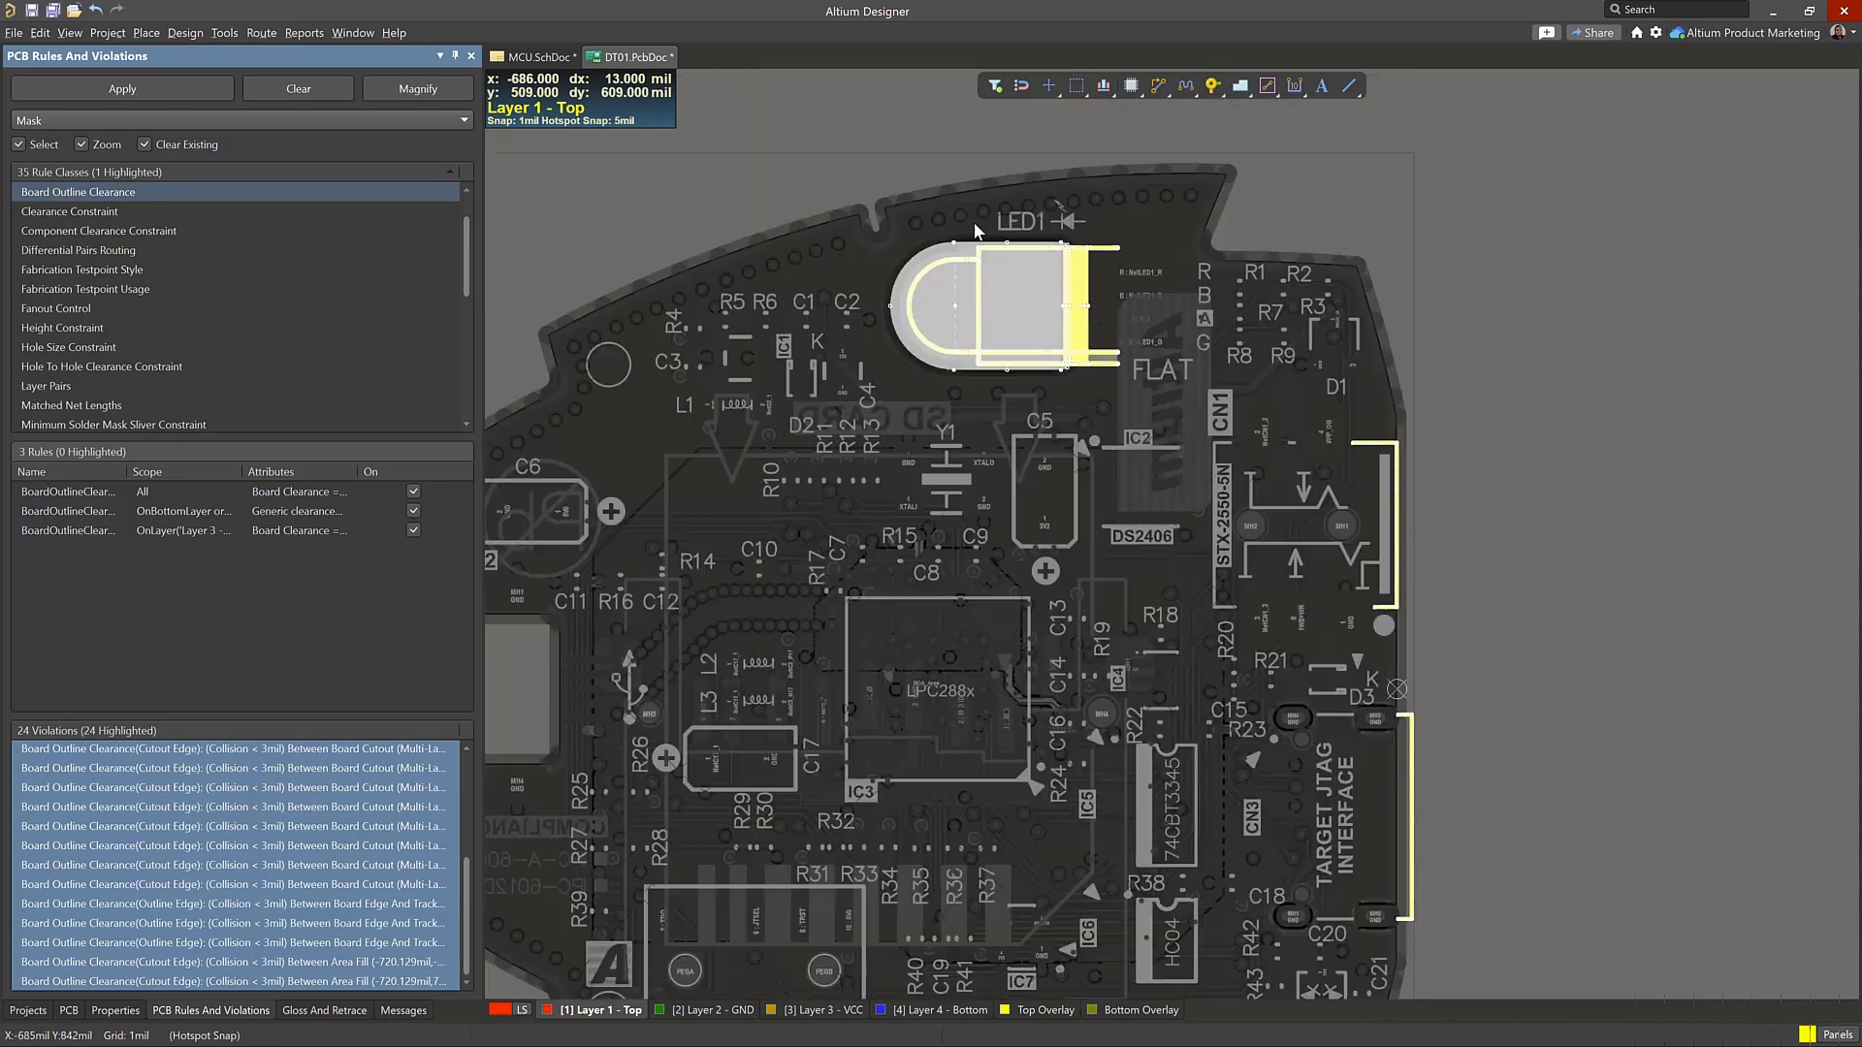
scroll(964, 215, "down", 1)
scroll(1411, 334, "down", 3)
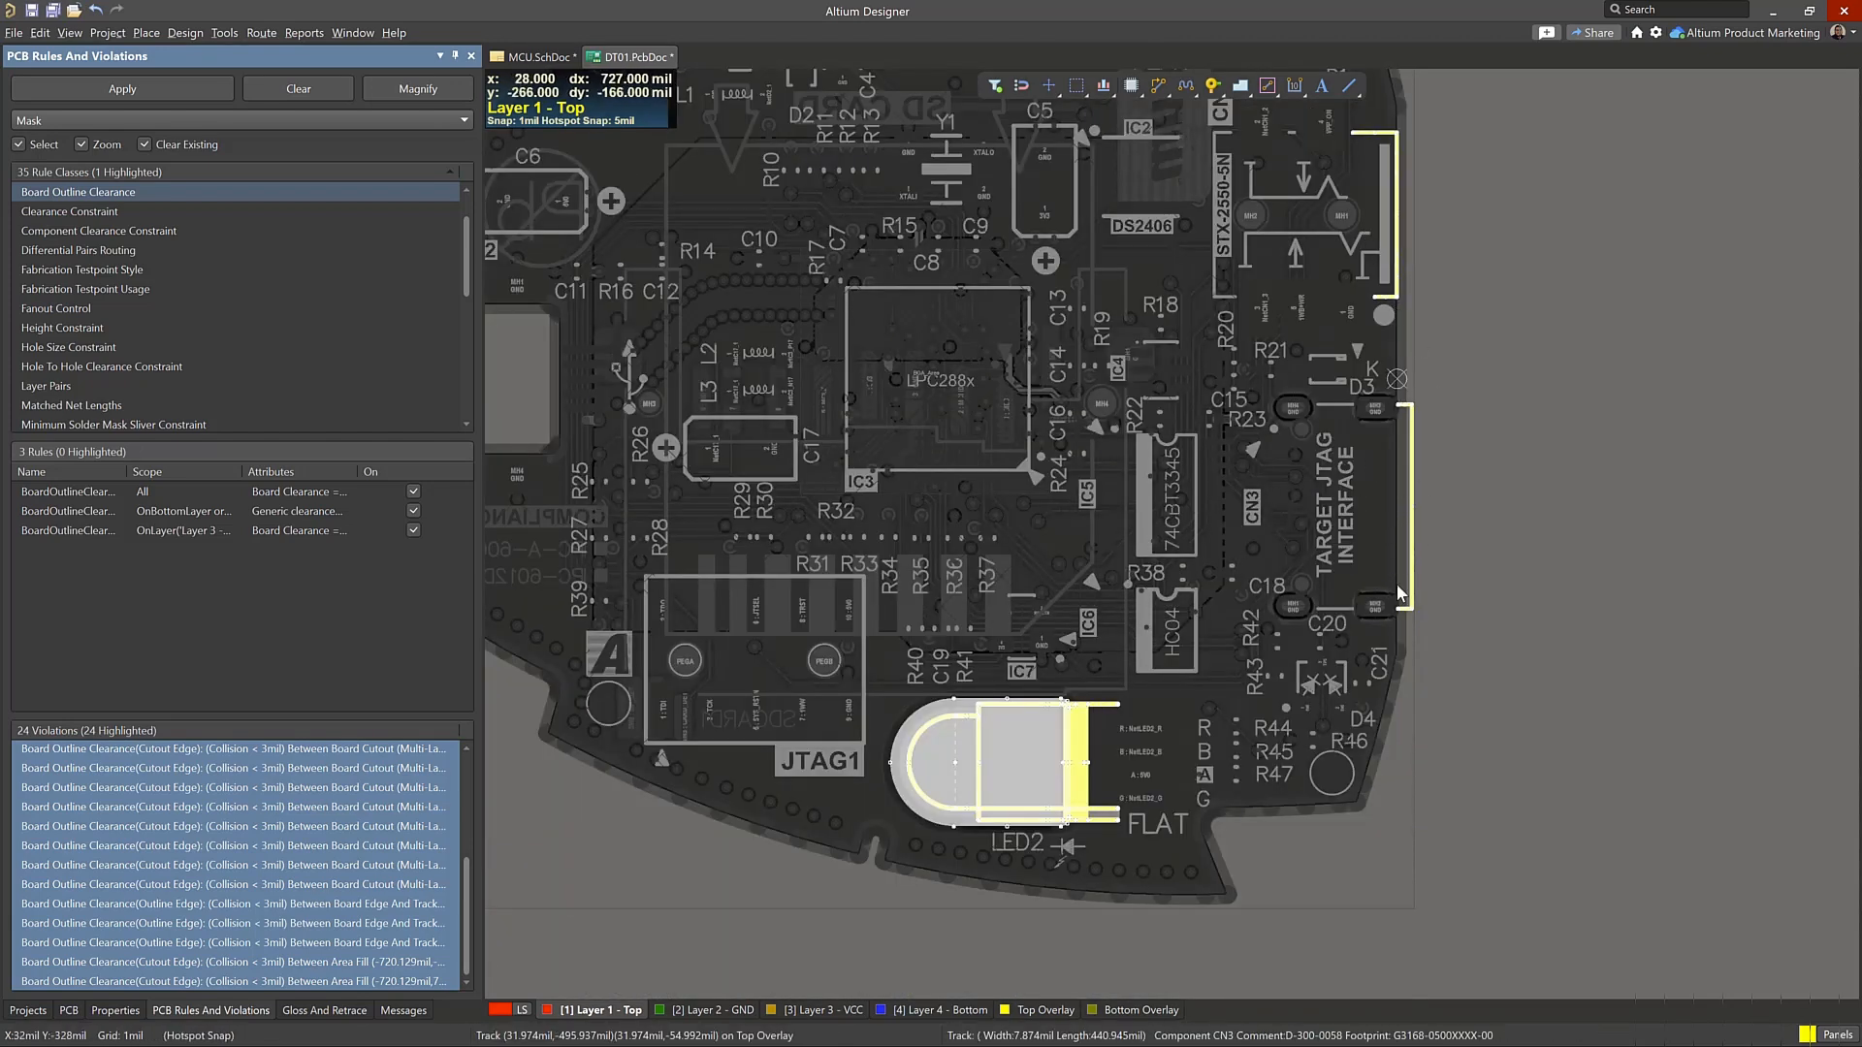
Waive the selected Board Outline Clearance violations with the reason "Must be by the board edge."
right_click(141, 853)
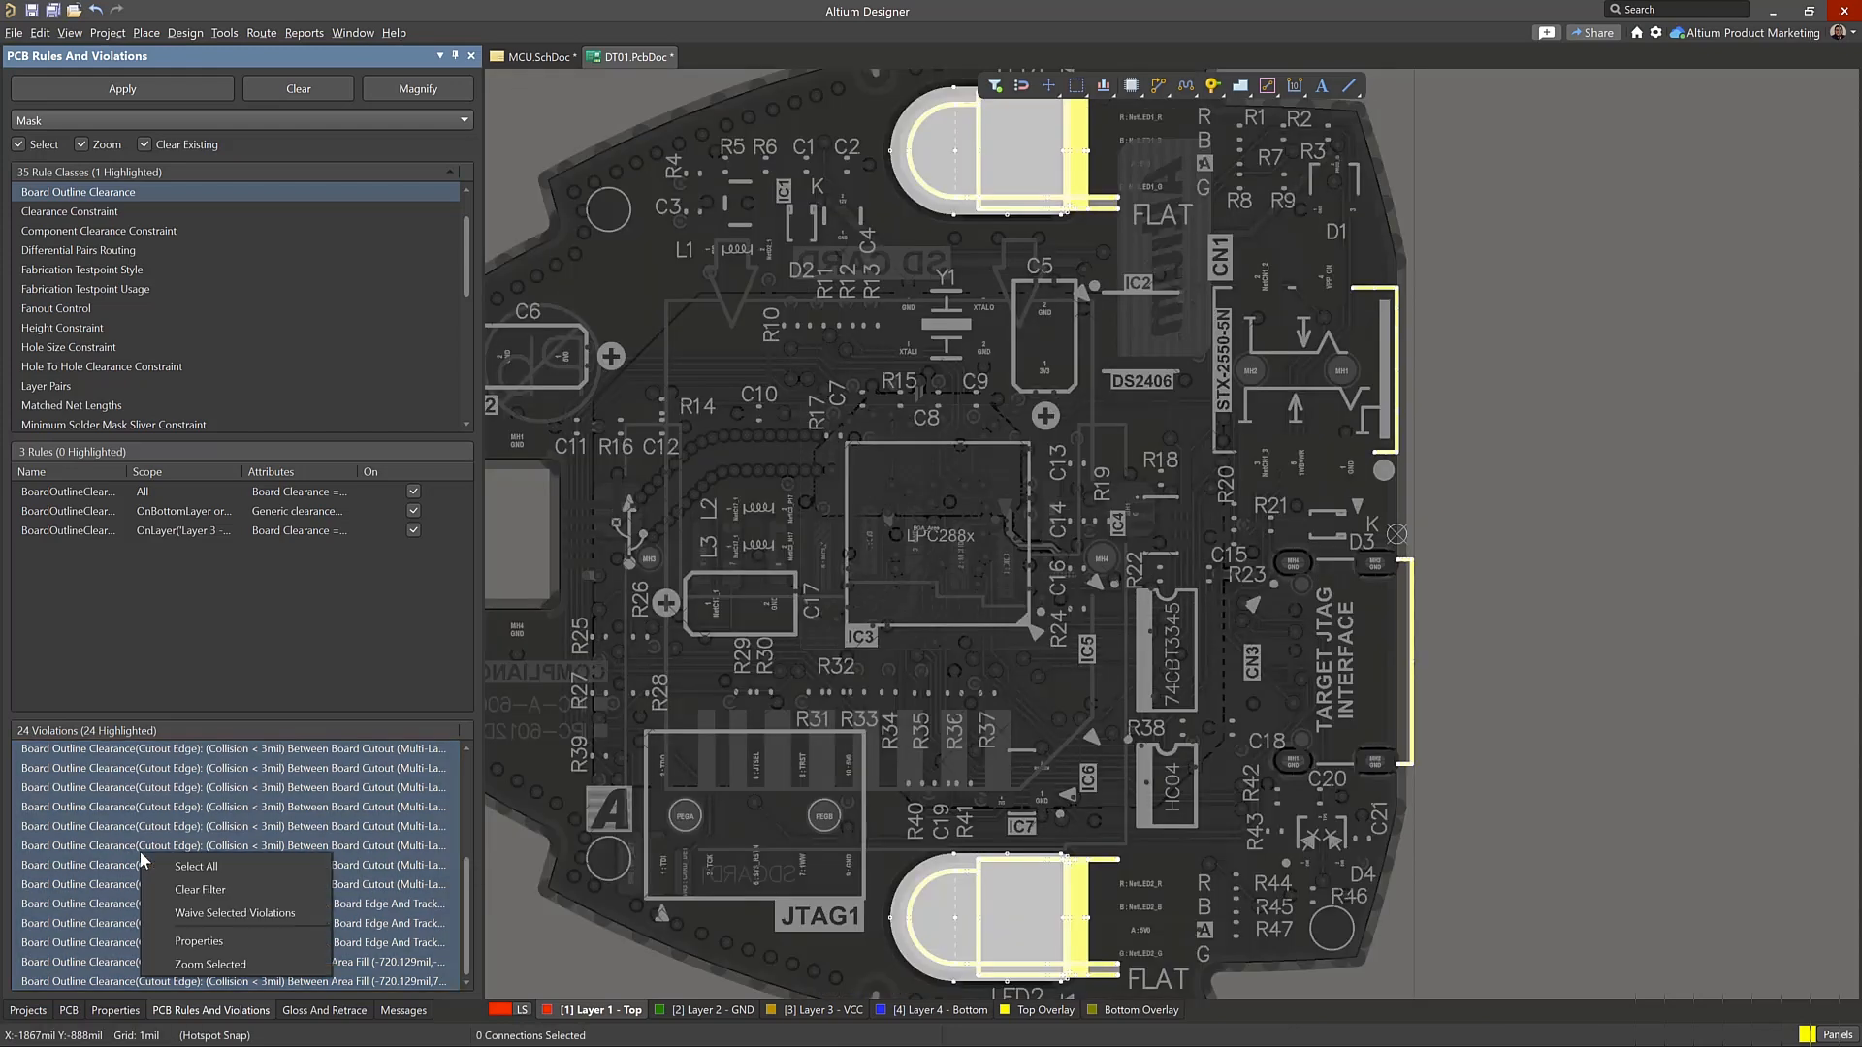
left_click(251, 917)
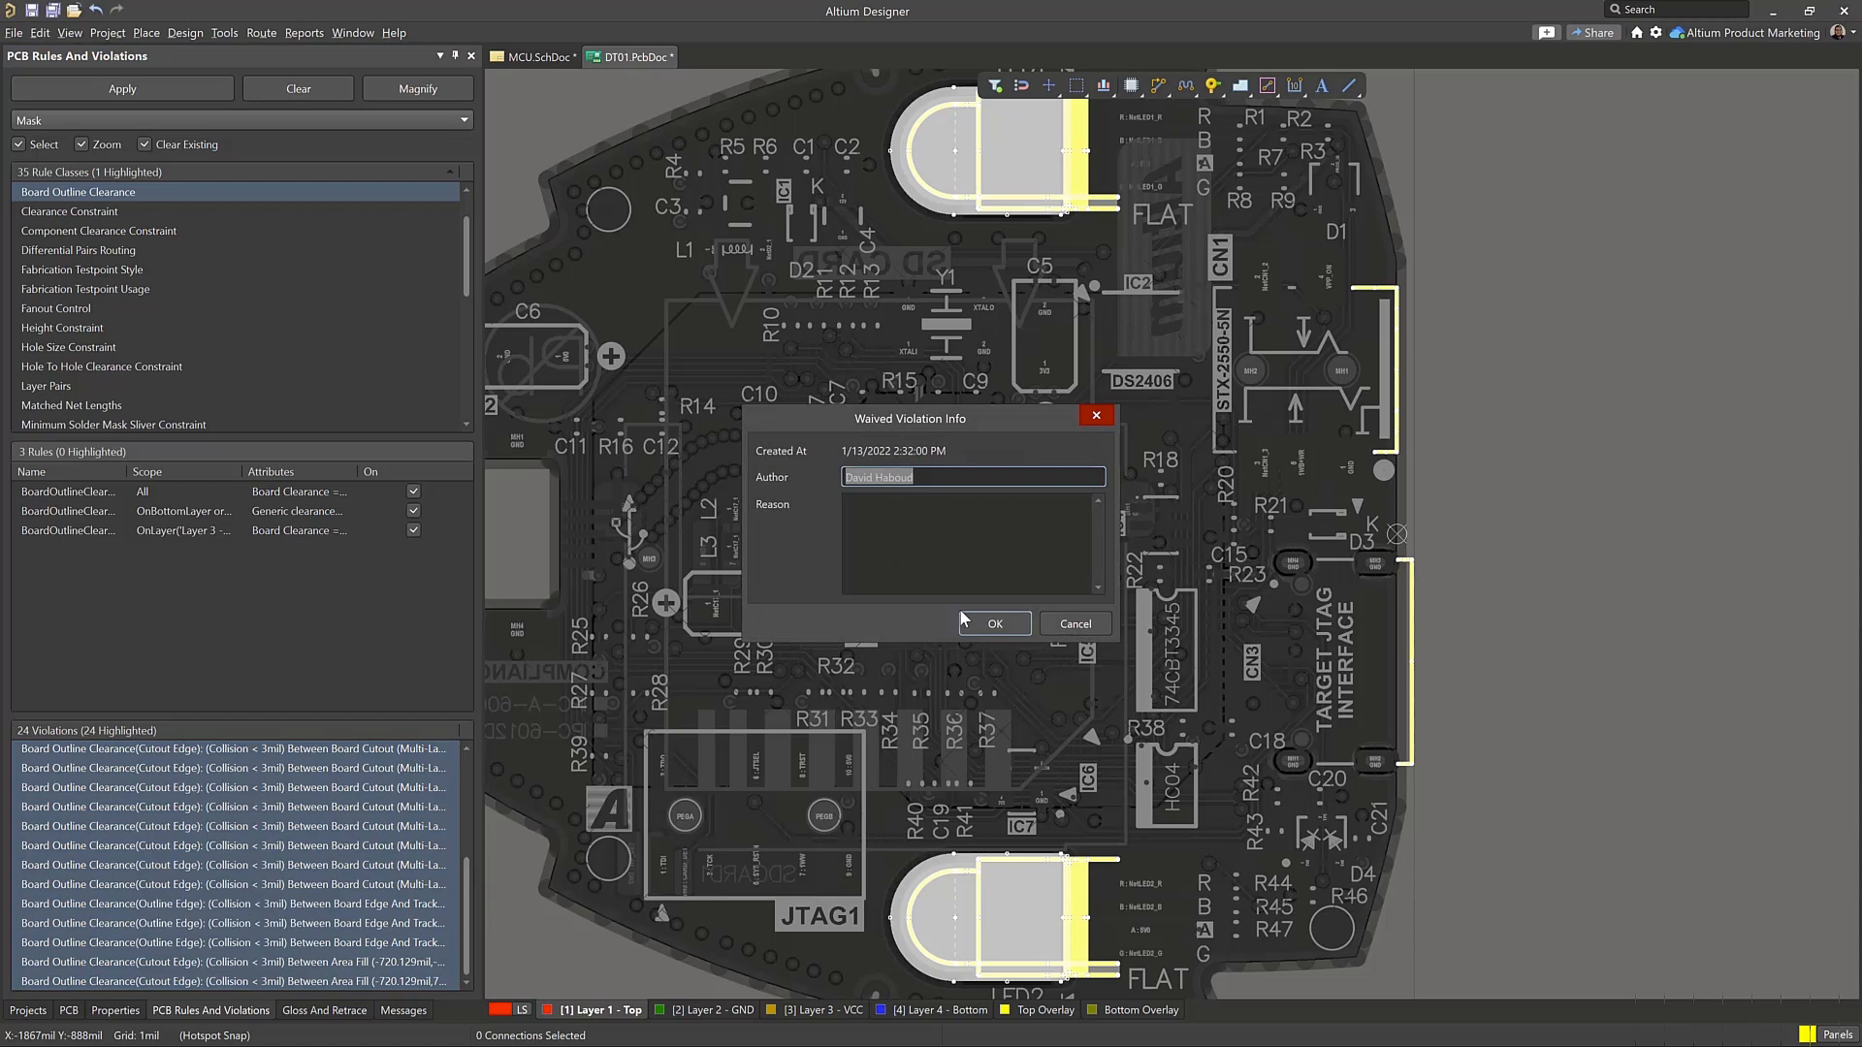
left_click(947, 552)
left_click(893, 473)
left_click(931, 477)
left_click(941, 539)
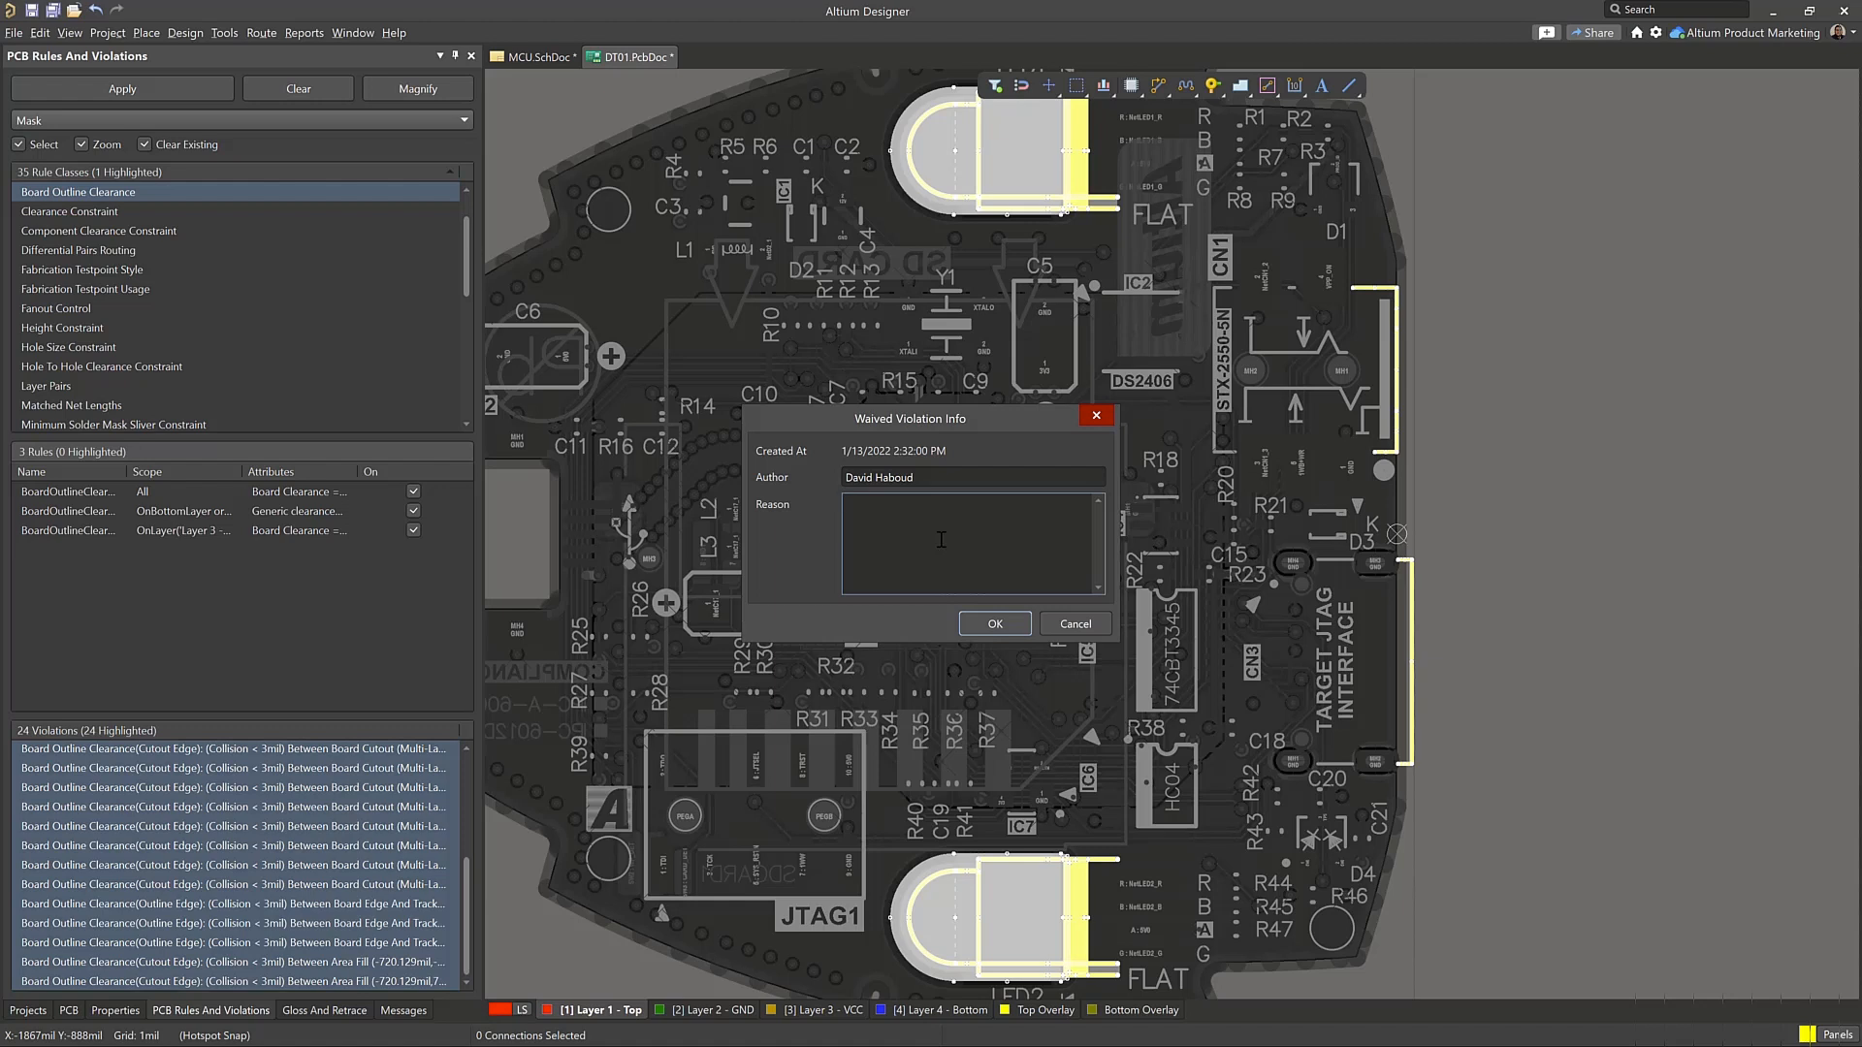
type("Must be by the courd")
key("BackSpace")
key("BackSpace")
key("BackSpace")
type("board")
type("edg")
left_click(995, 625)
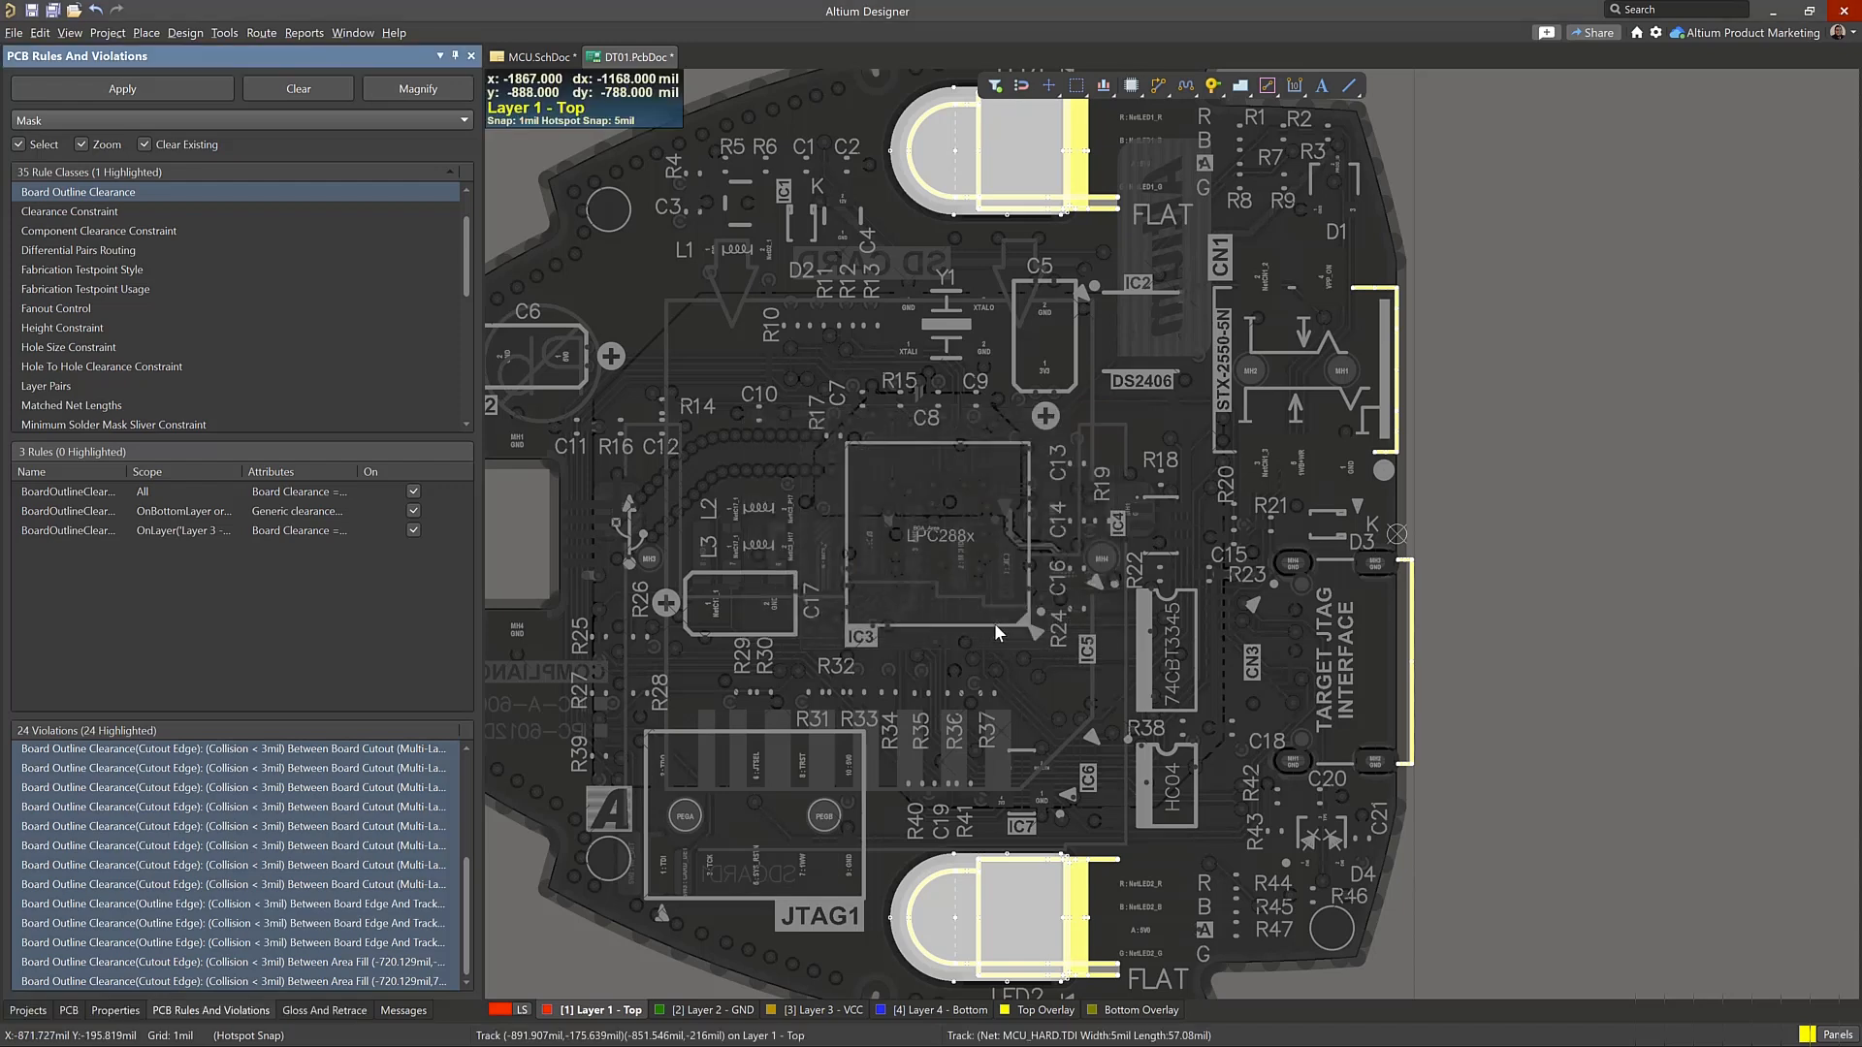
Select all waived Board Outline Clearance violations and view the affected objects on the board
left_click(228, 859)
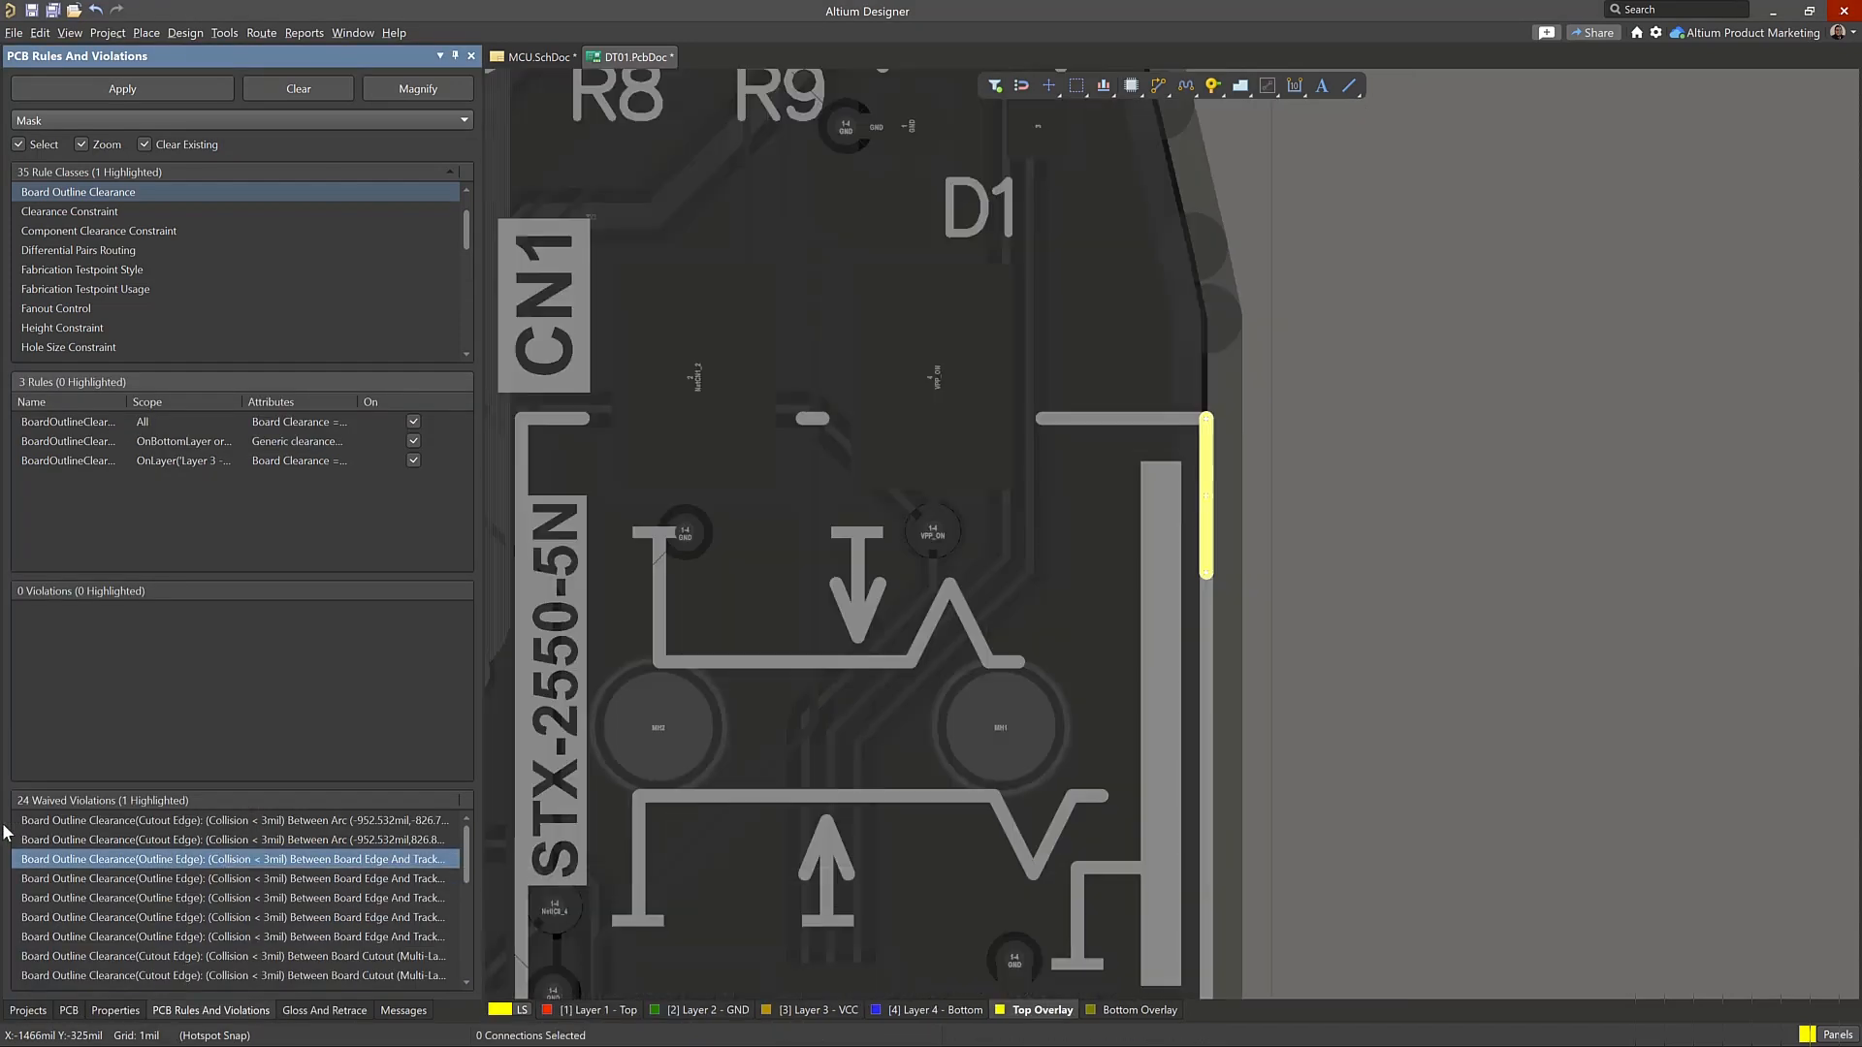
key("ctrl+a")
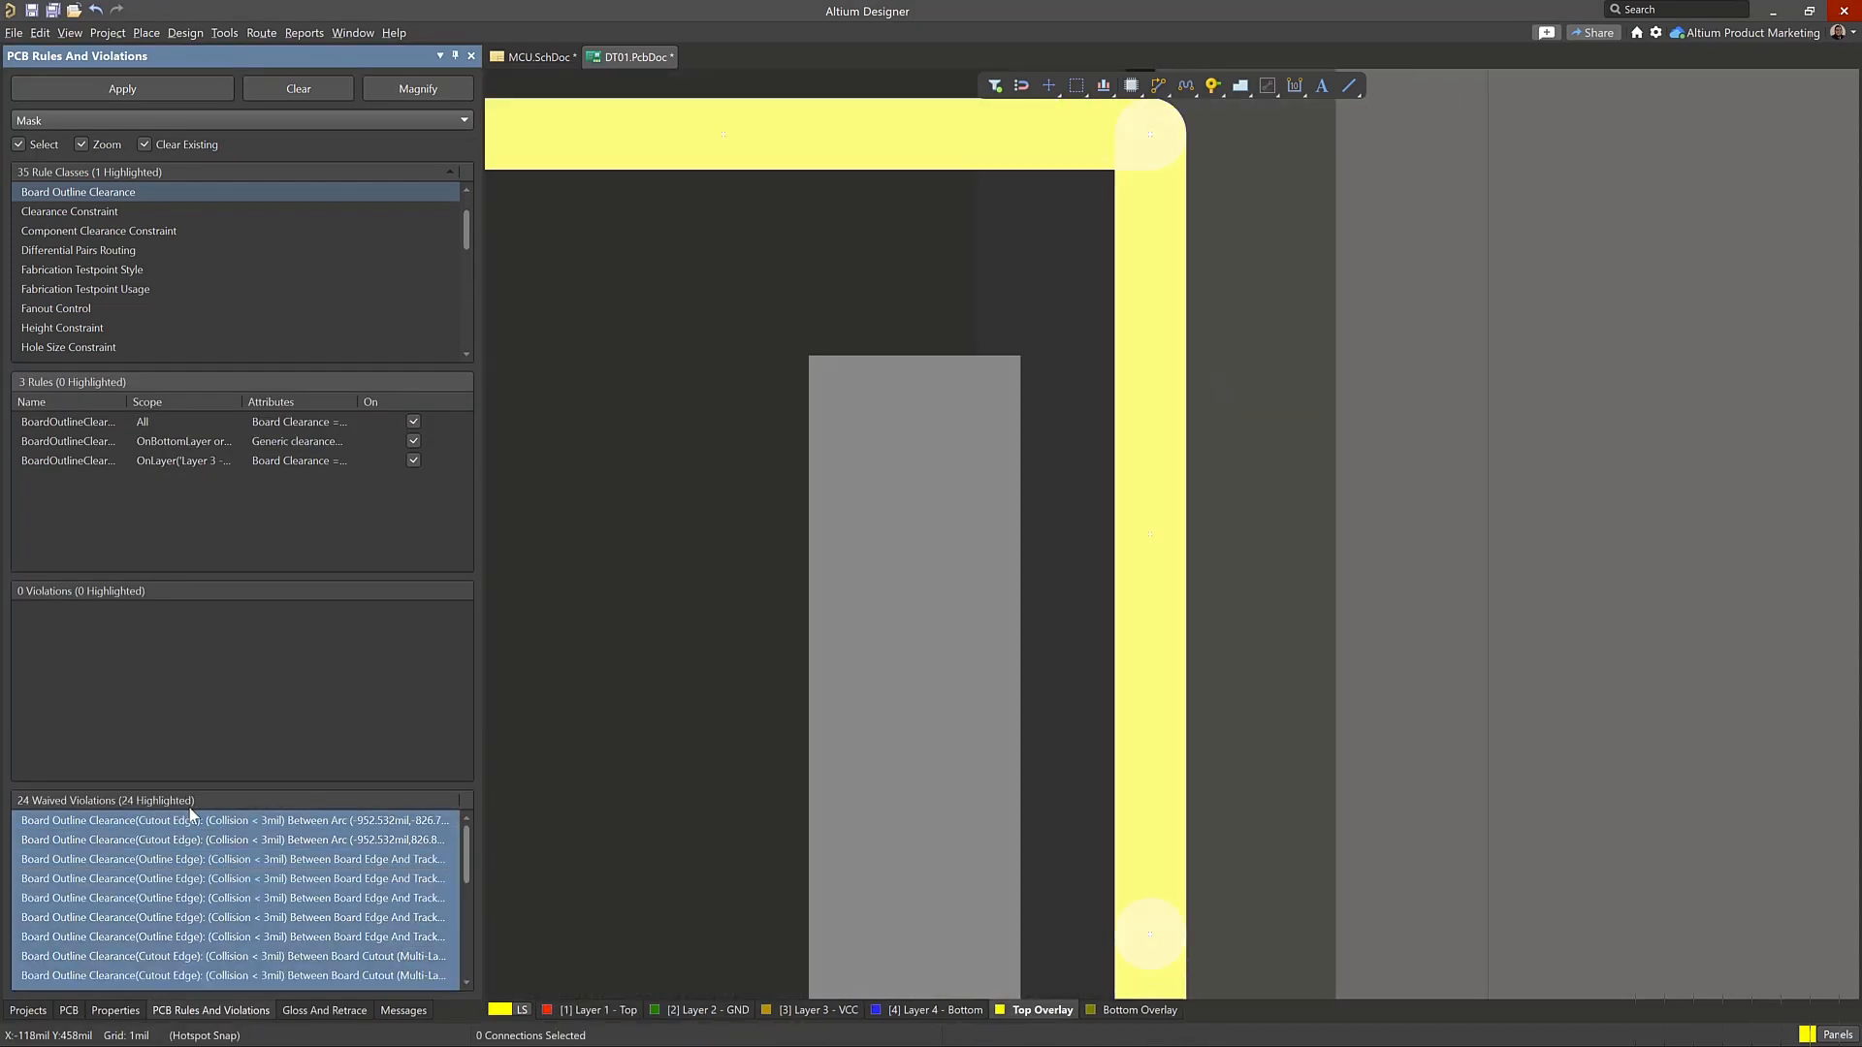
Show all rule classes, generate a report preview of them and close it without exporting
scroll(102, 241, "up", 1)
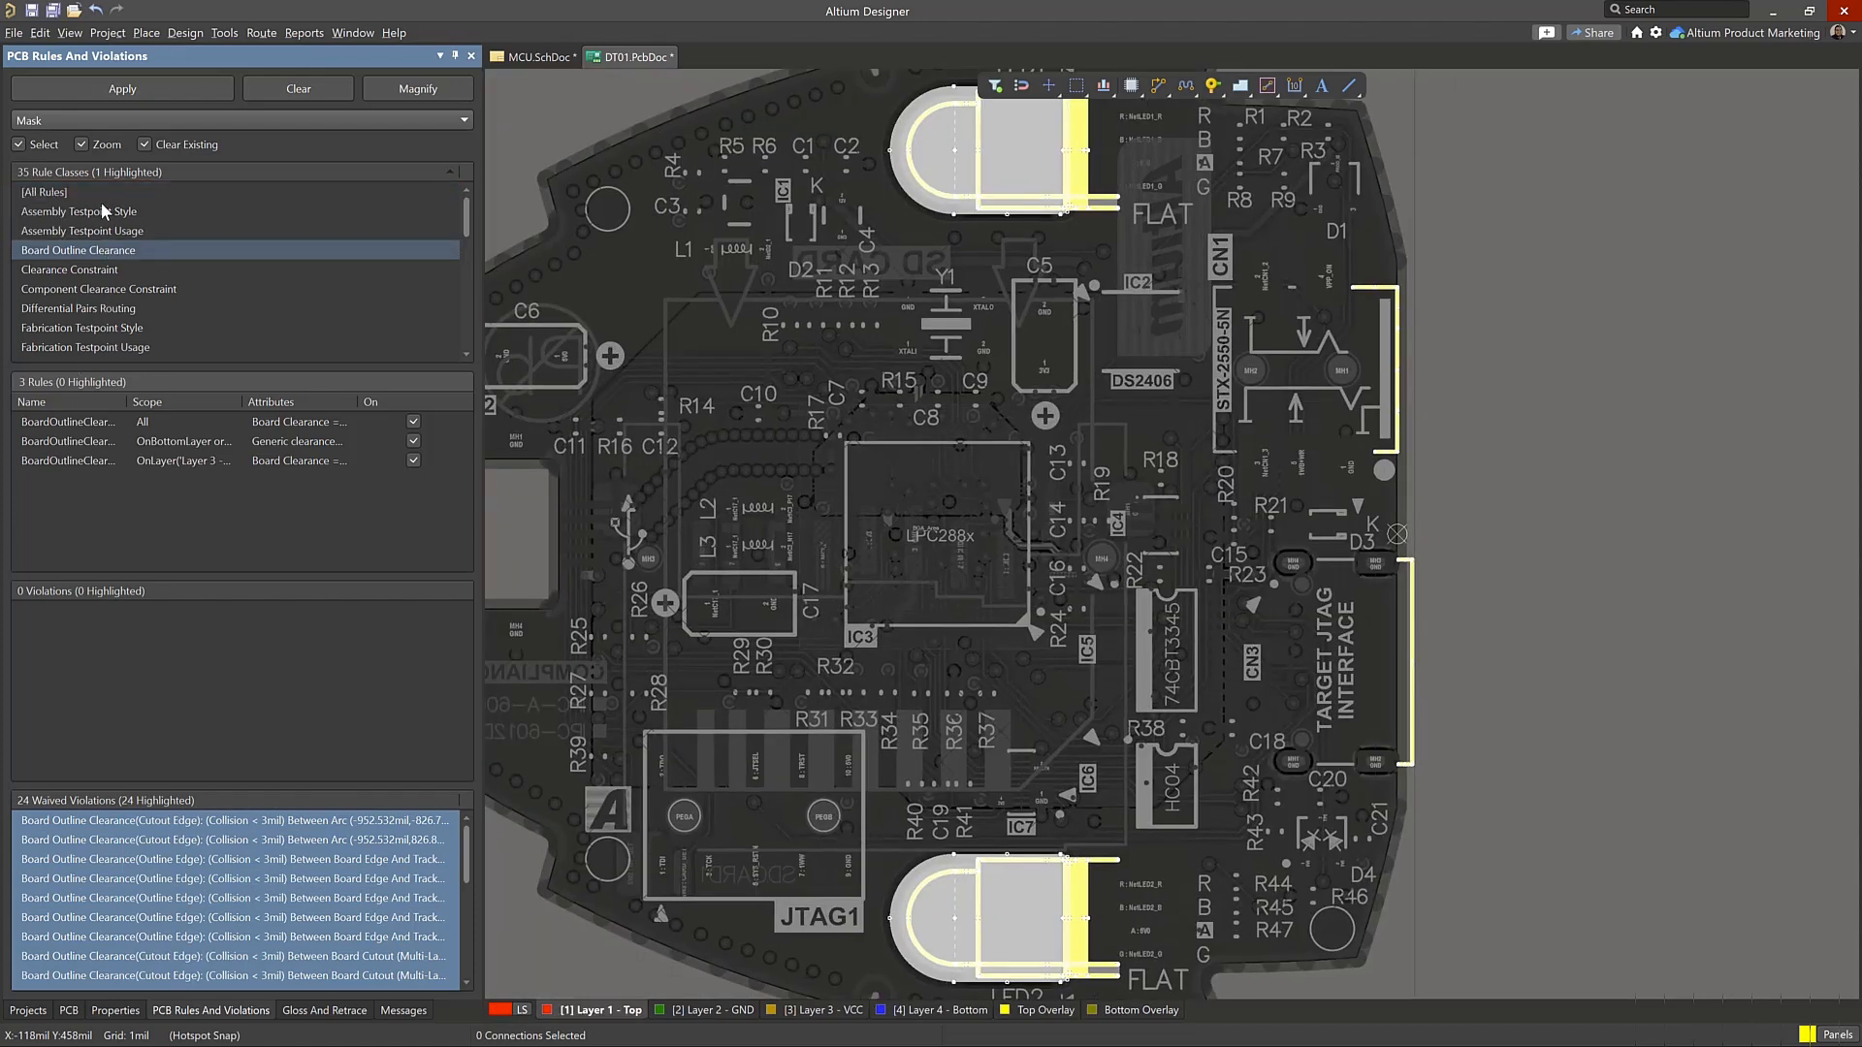
left_click(70, 194)
right_click(69, 196)
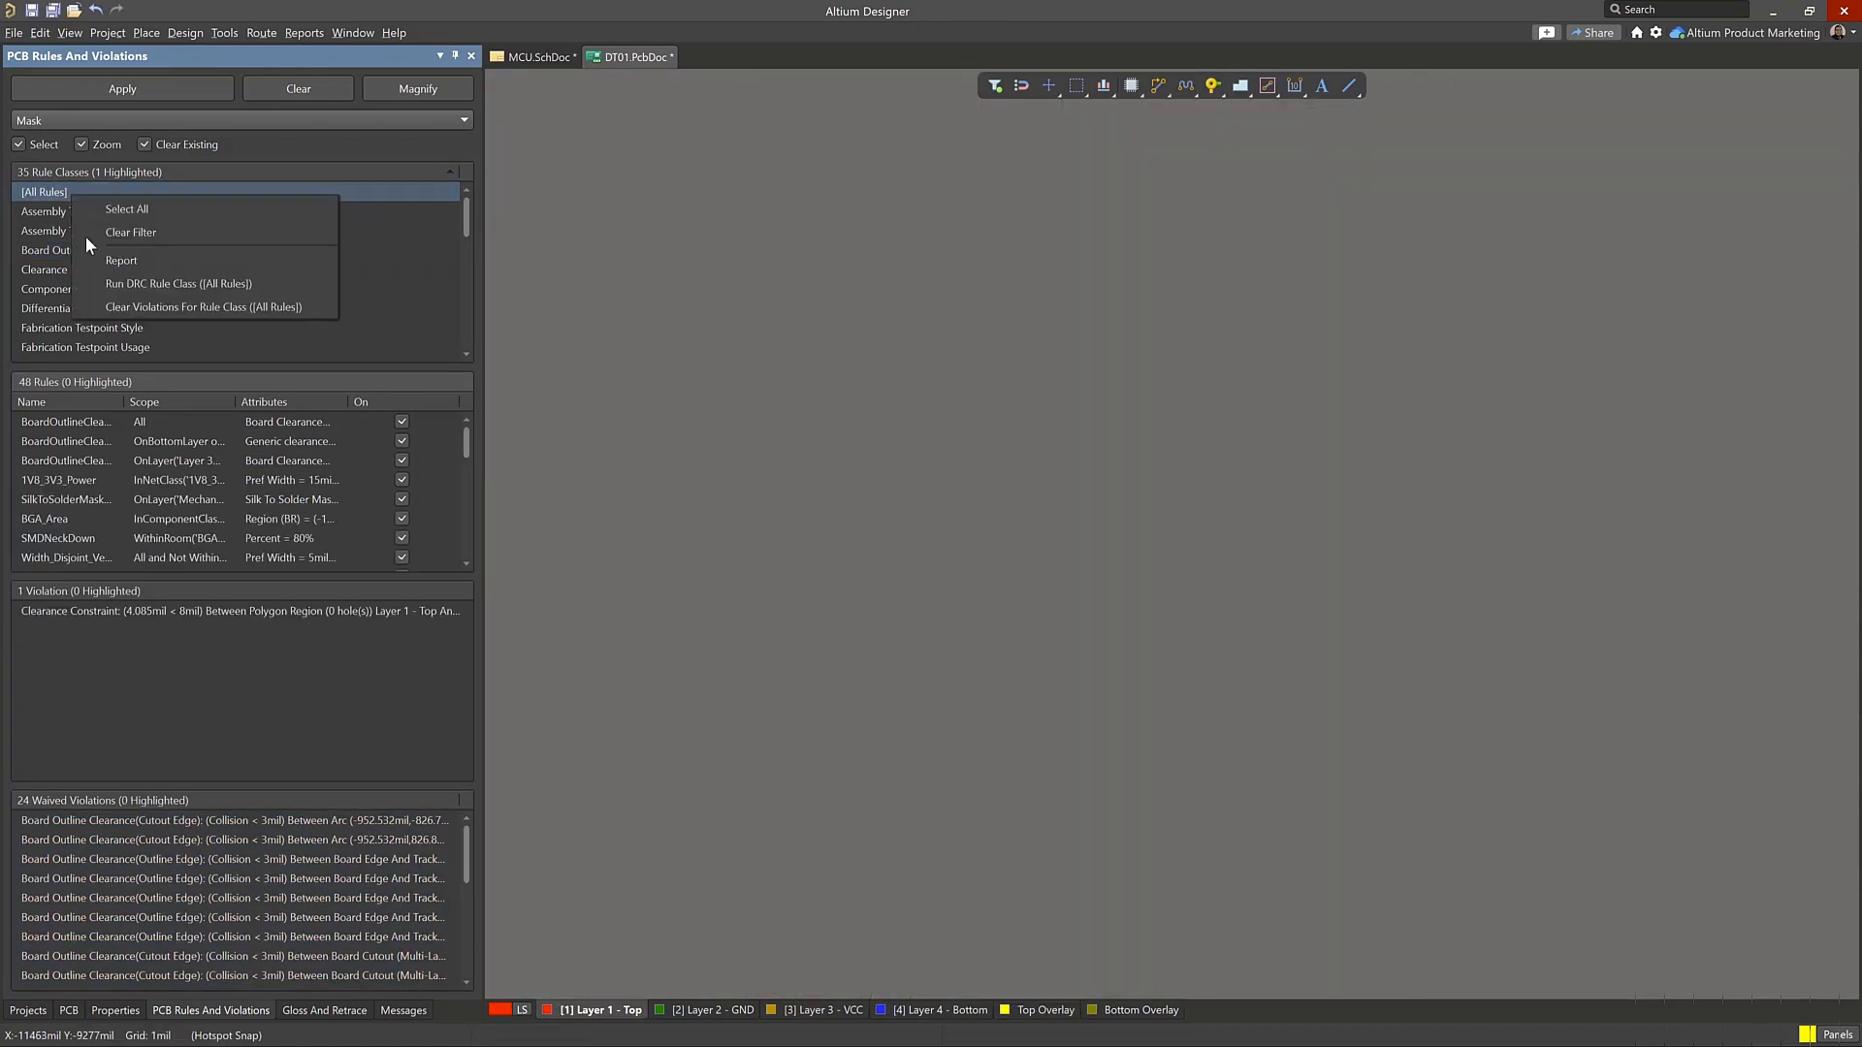
left_click(174, 269)
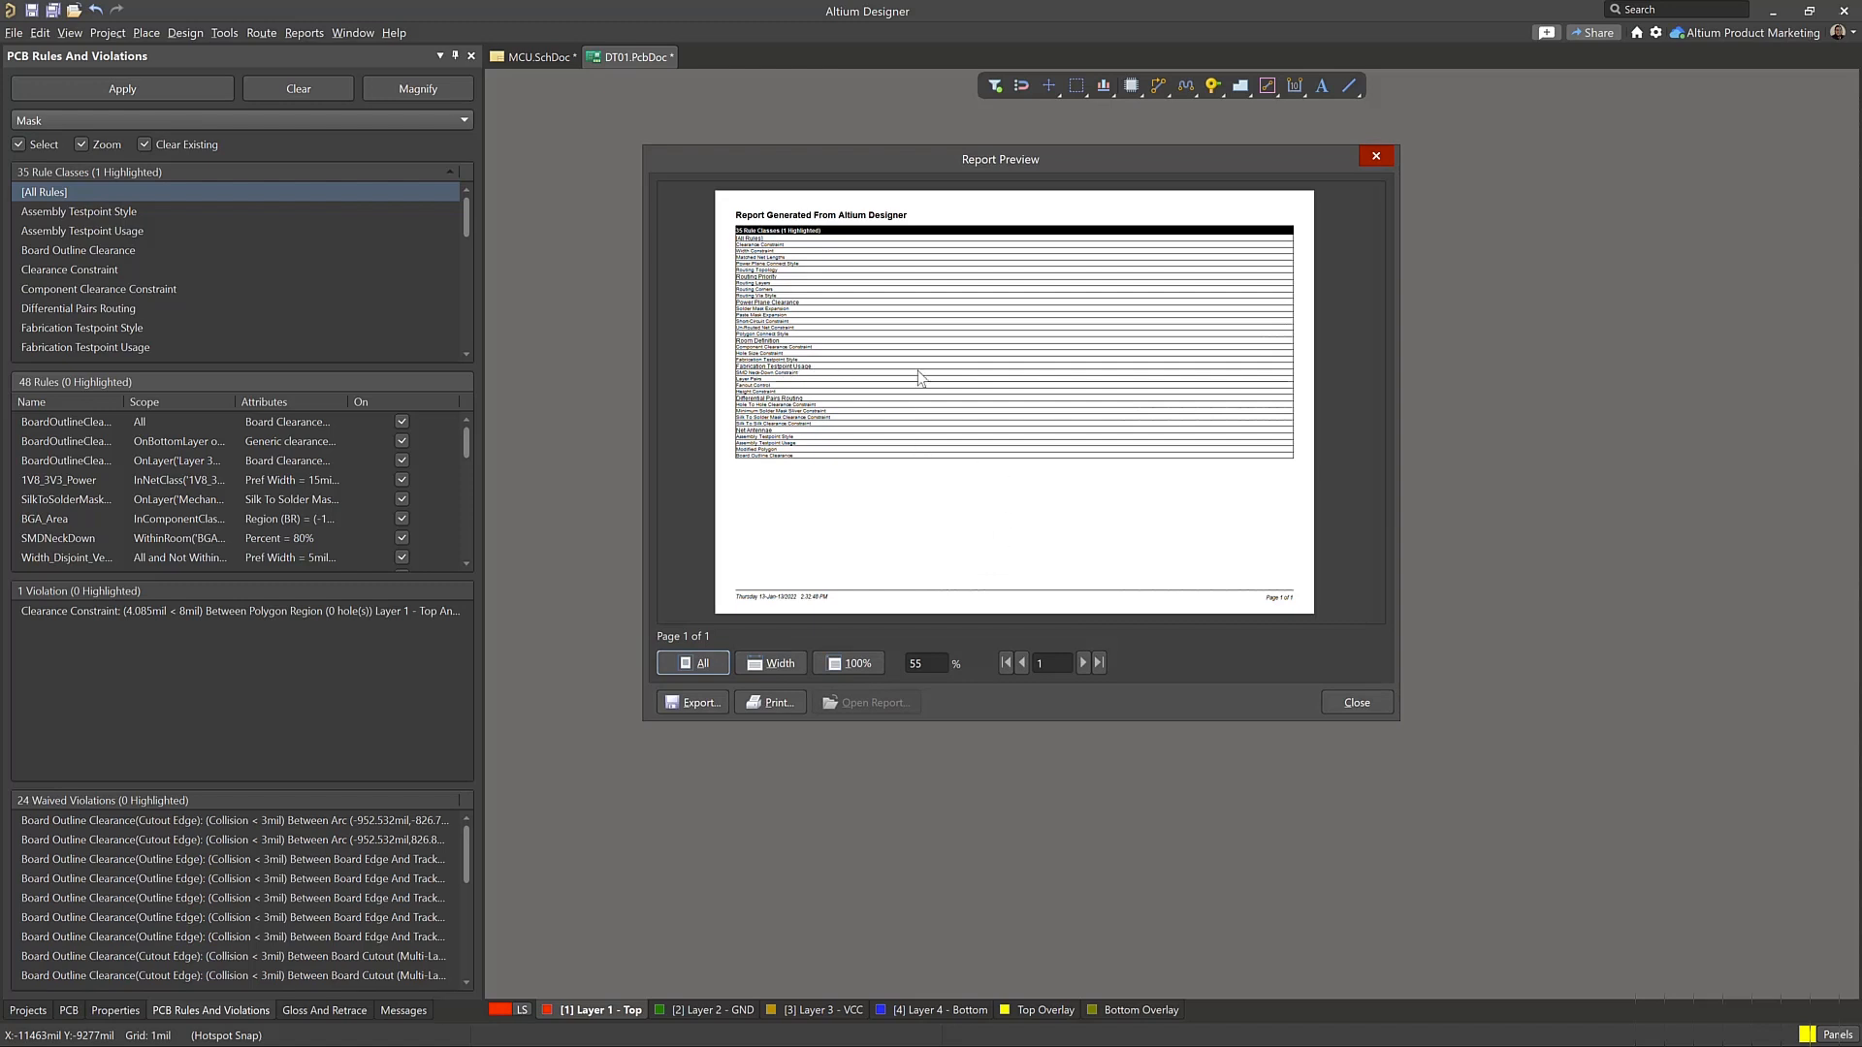
left_click(1358, 706)
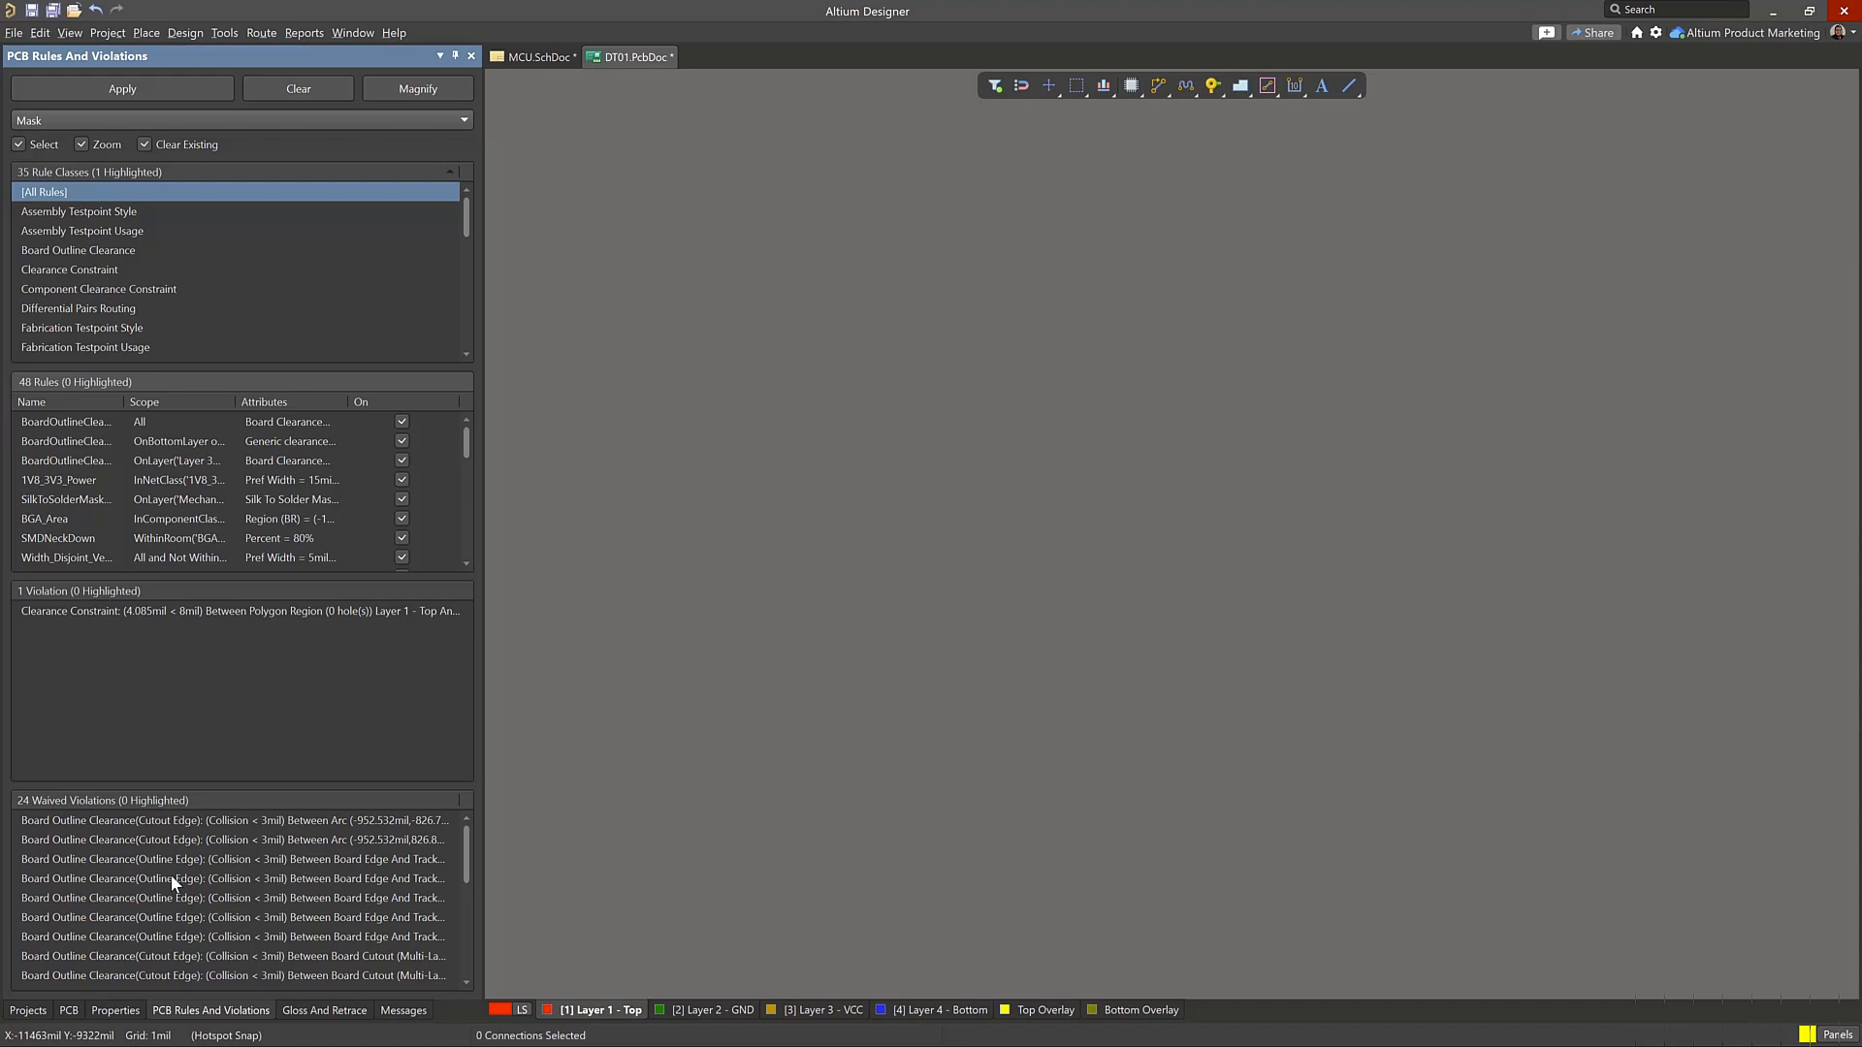
Check the properties of a waived outline-edge violation for its rule, author and waiver reason, leaving them unchanged
left_click(171, 877)
right_click(172, 878)
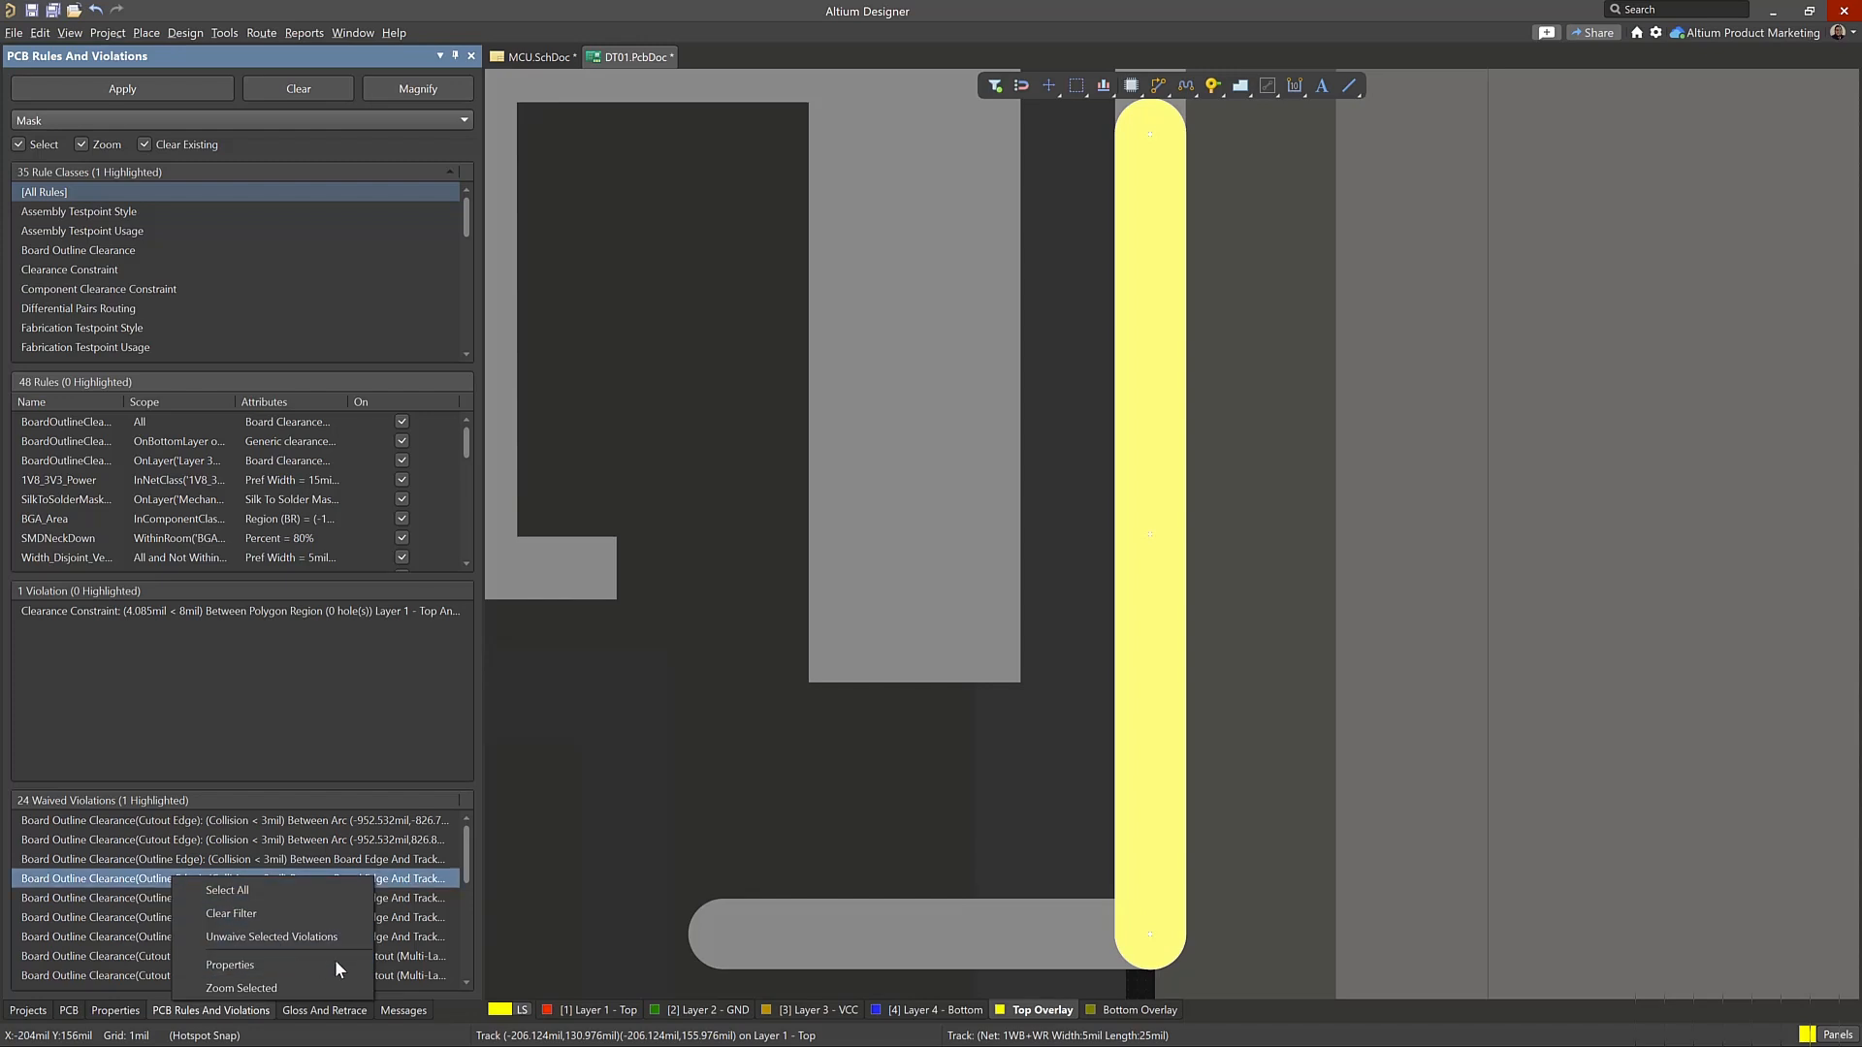
left_click(281, 964)
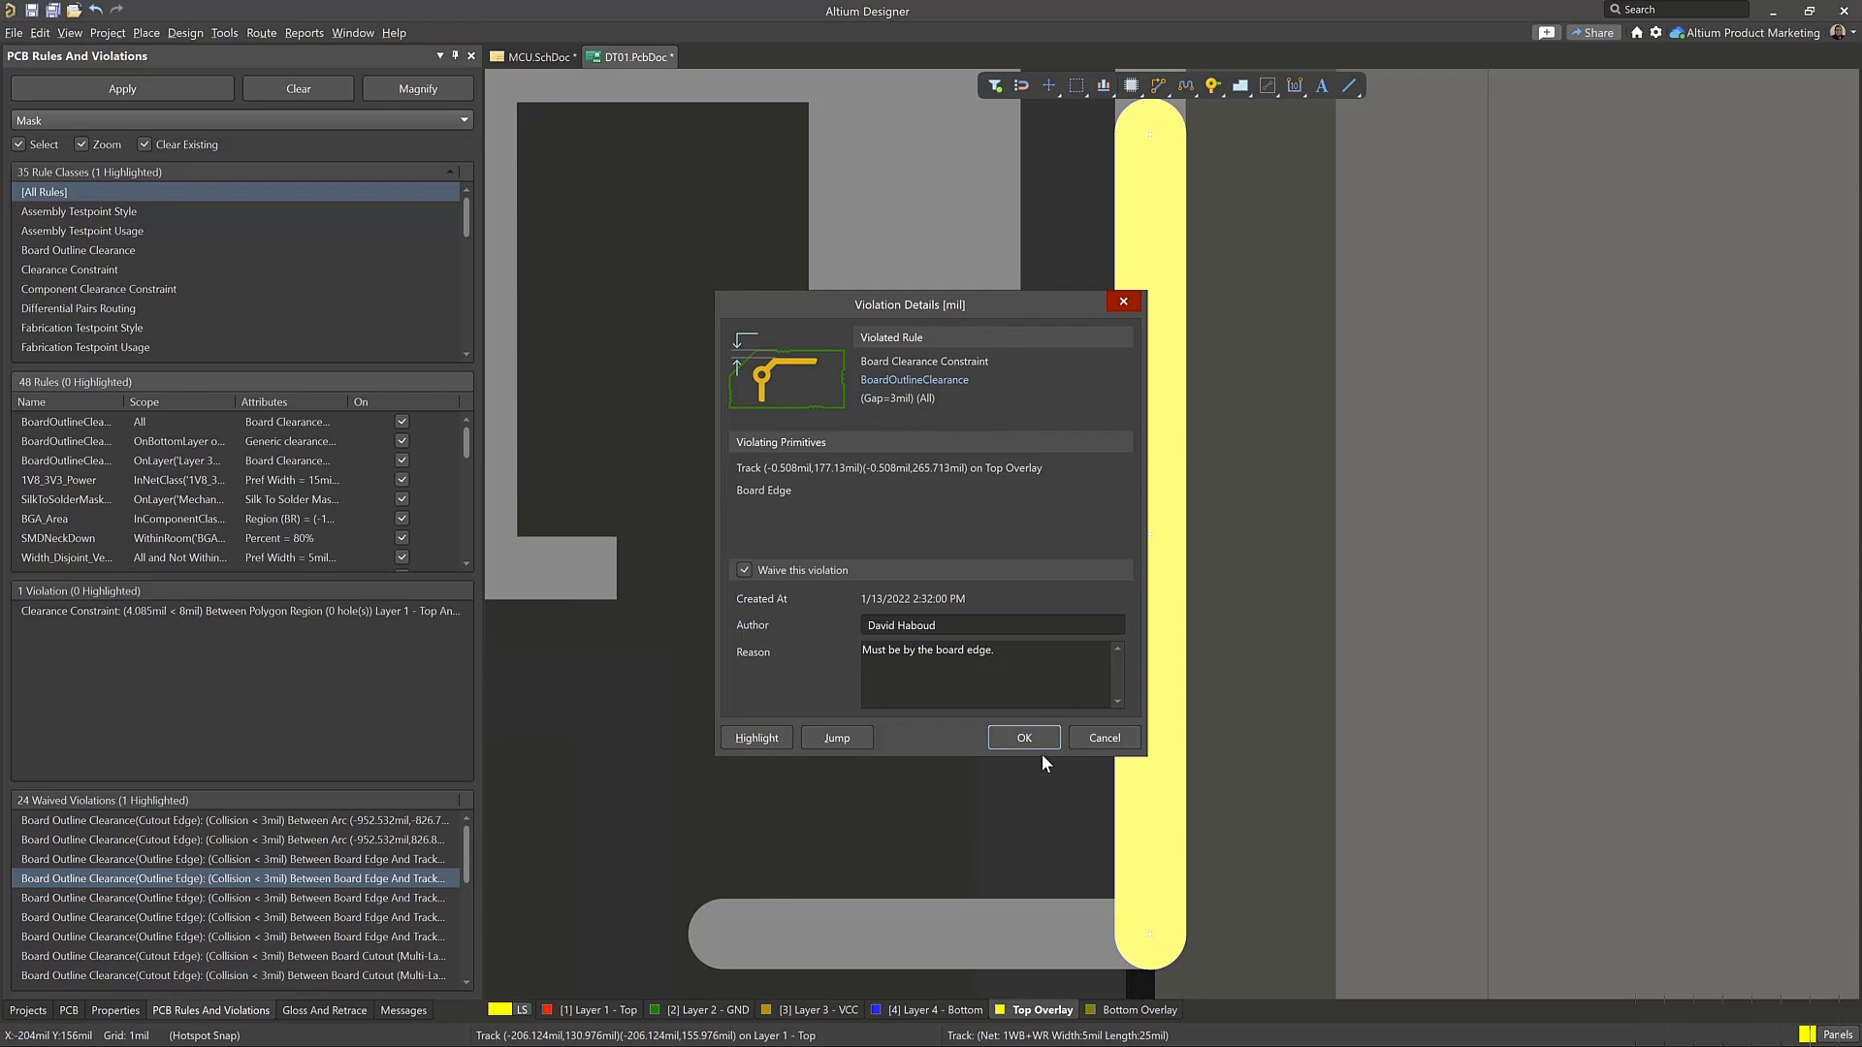
left_click(1098, 735)
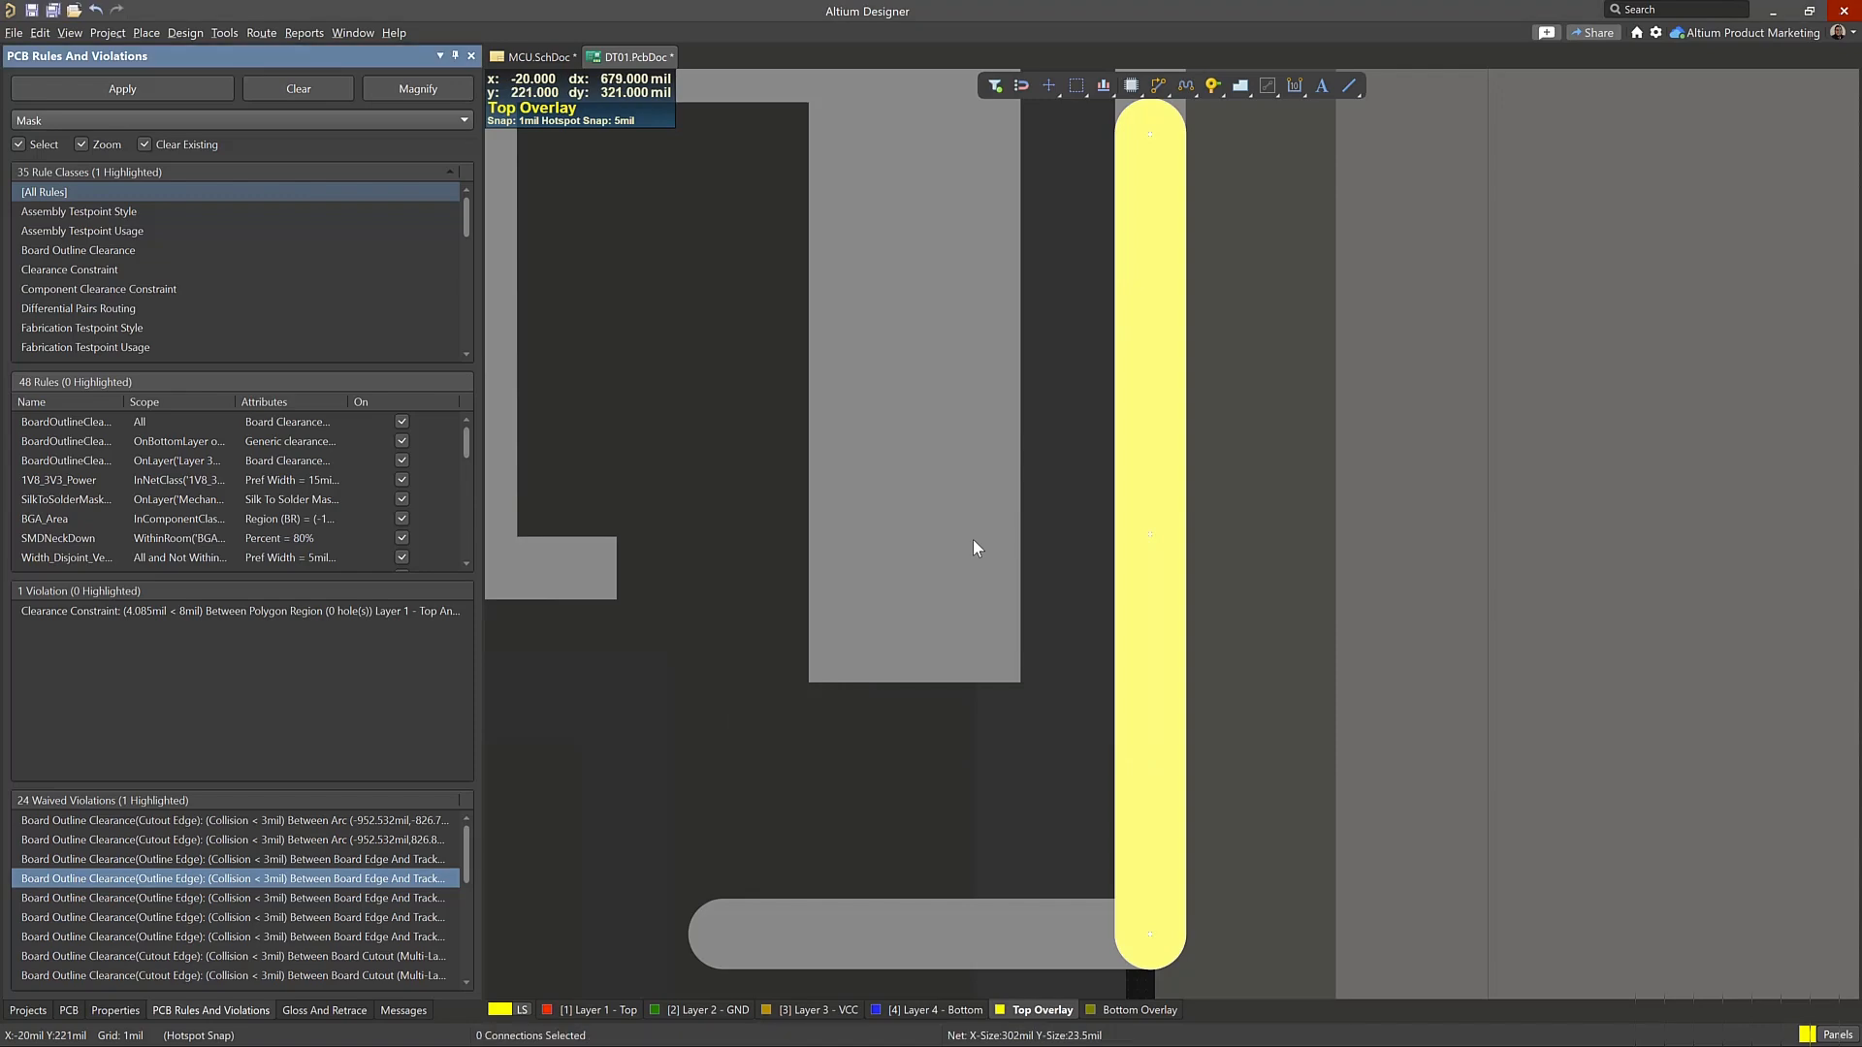
Deselect the highlighted overlay track, clear the violation mask and fit the whole board in view
left_click(973, 541)
key("shift+c")
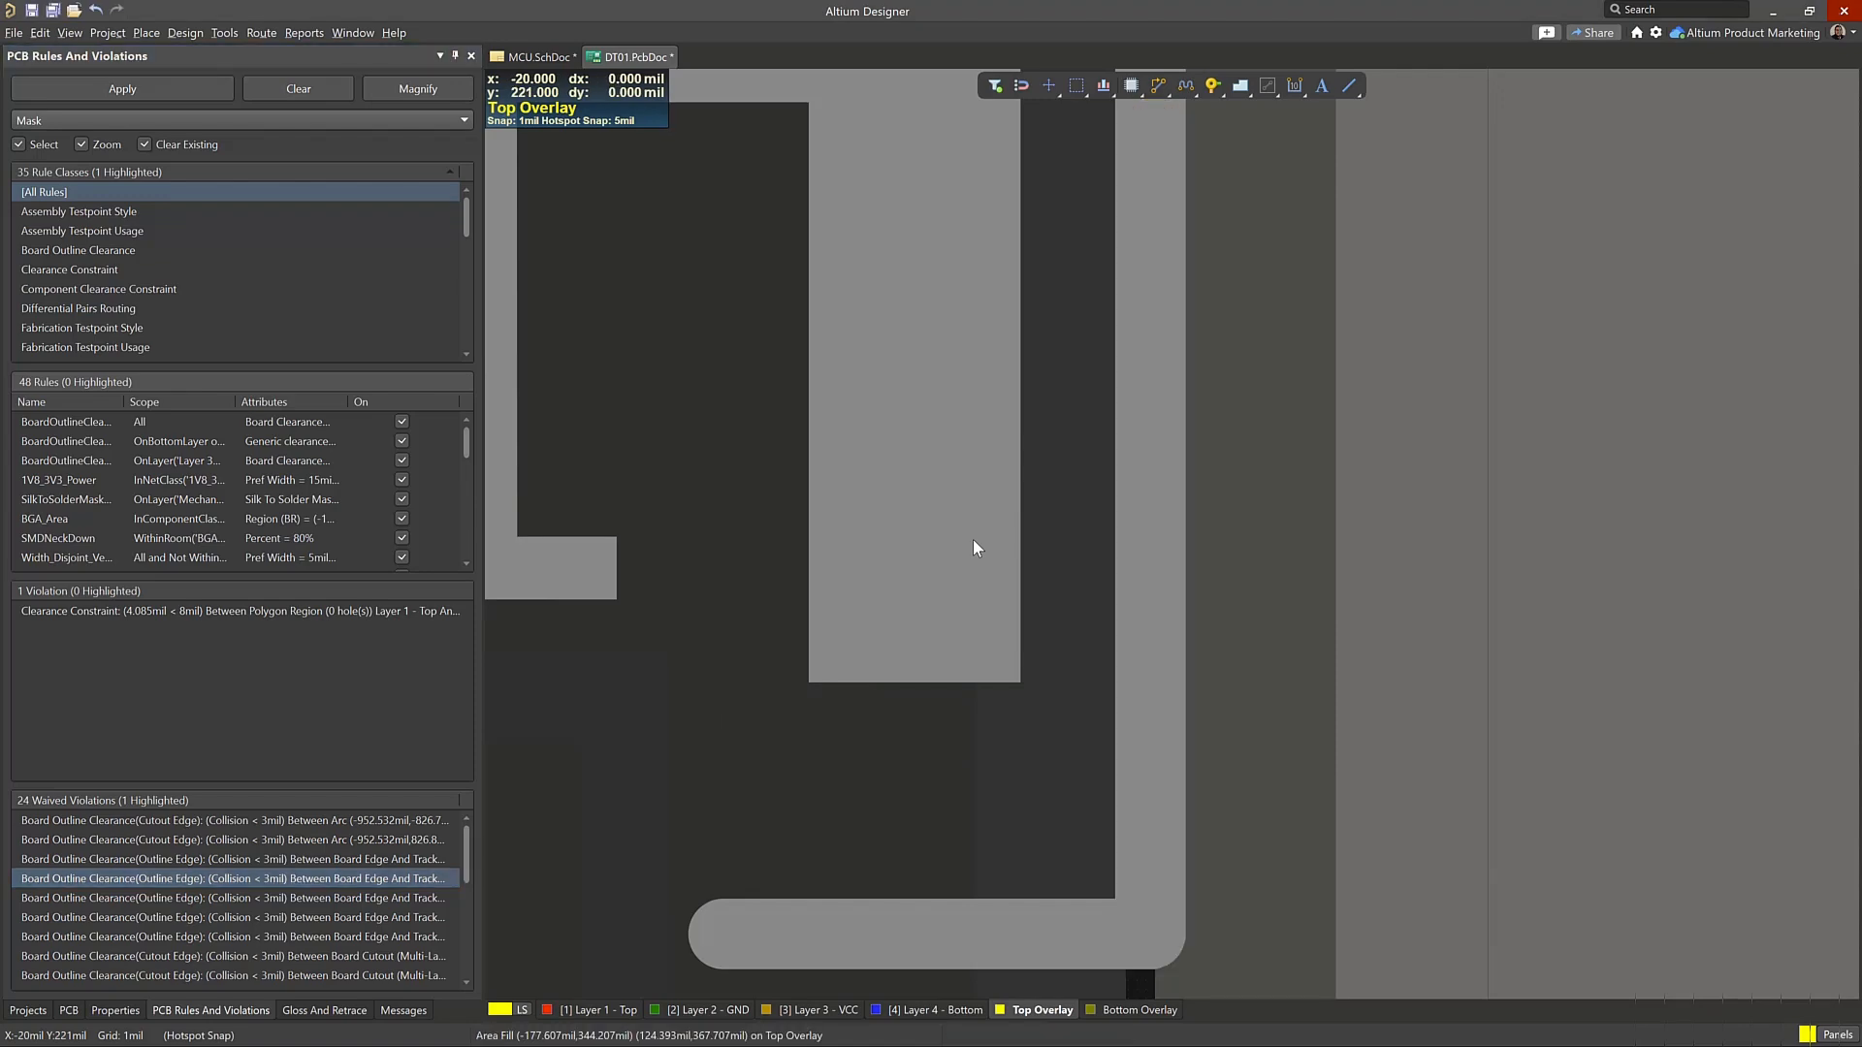
key("v")
key("d")
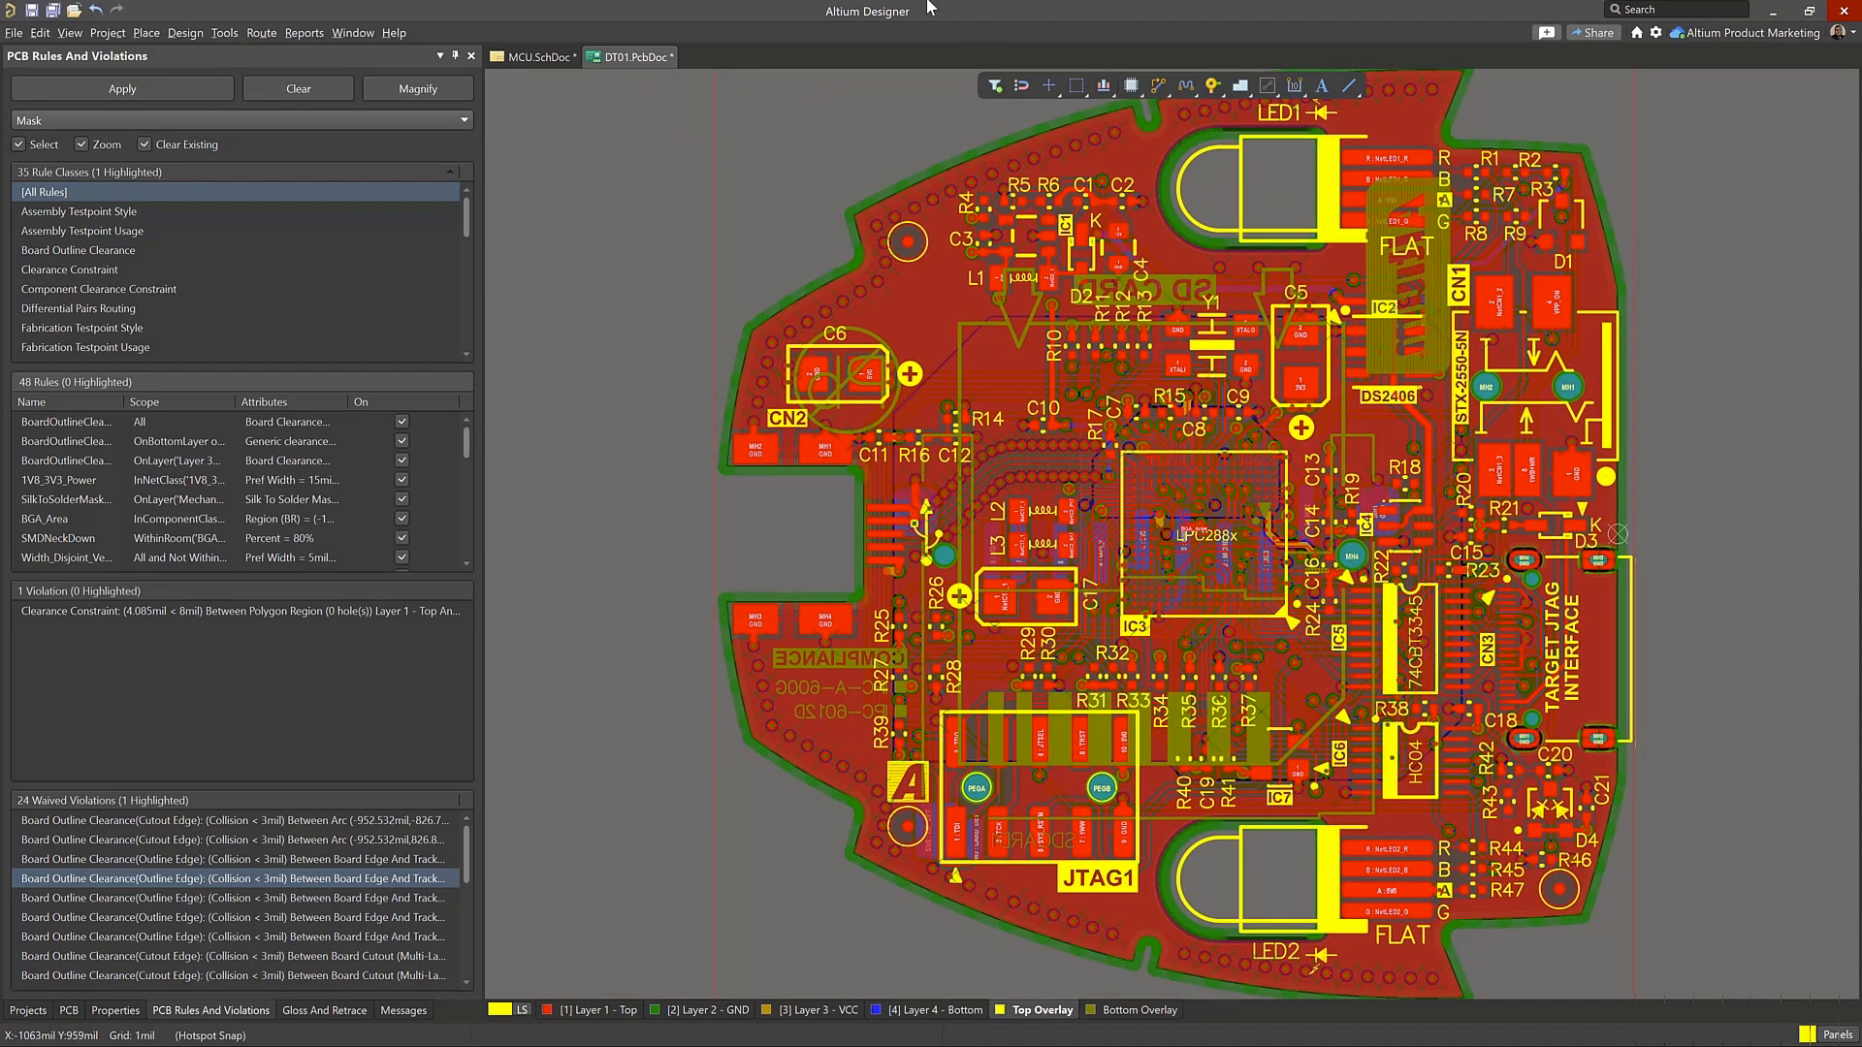
Switch to the MCU schematic, clear the wire selection and show the area around IC1_CPB and the USB harness
left_click(551, 58)
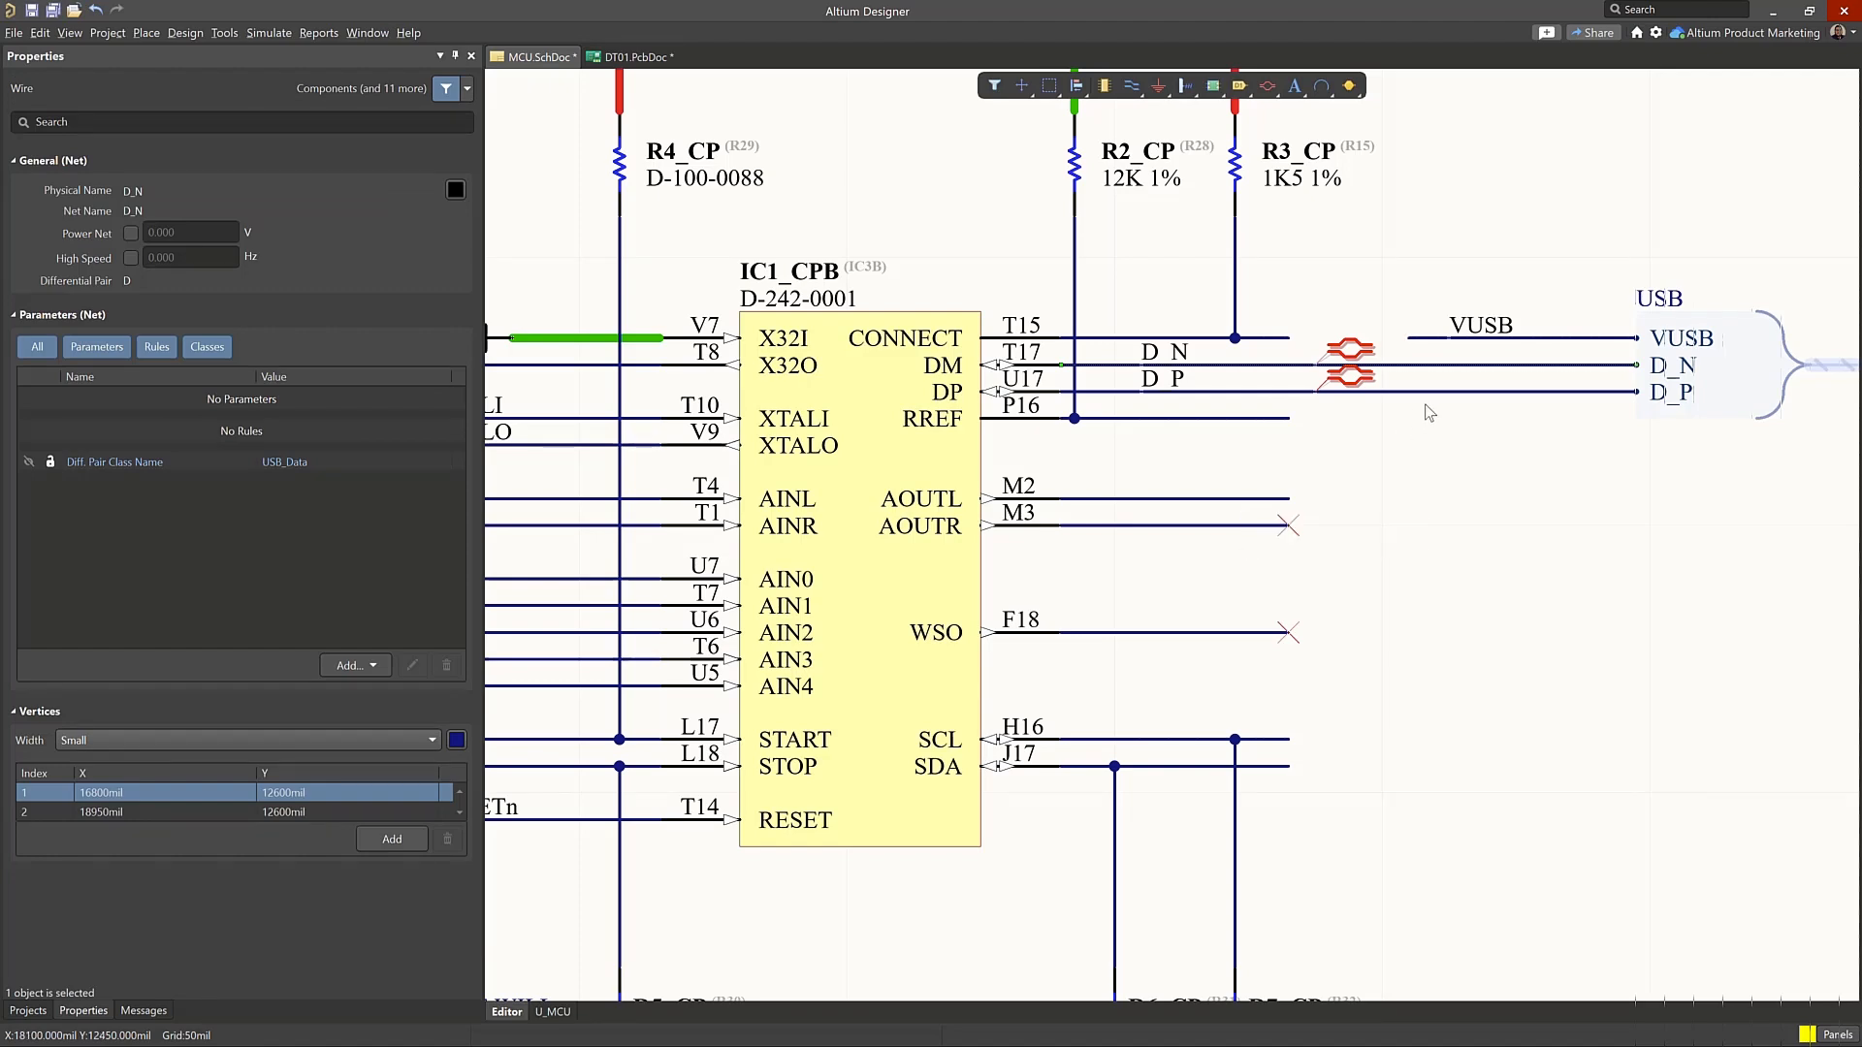
left_click(1430, 589)
scroll(1431, 588, "down", 2, "ctrl")
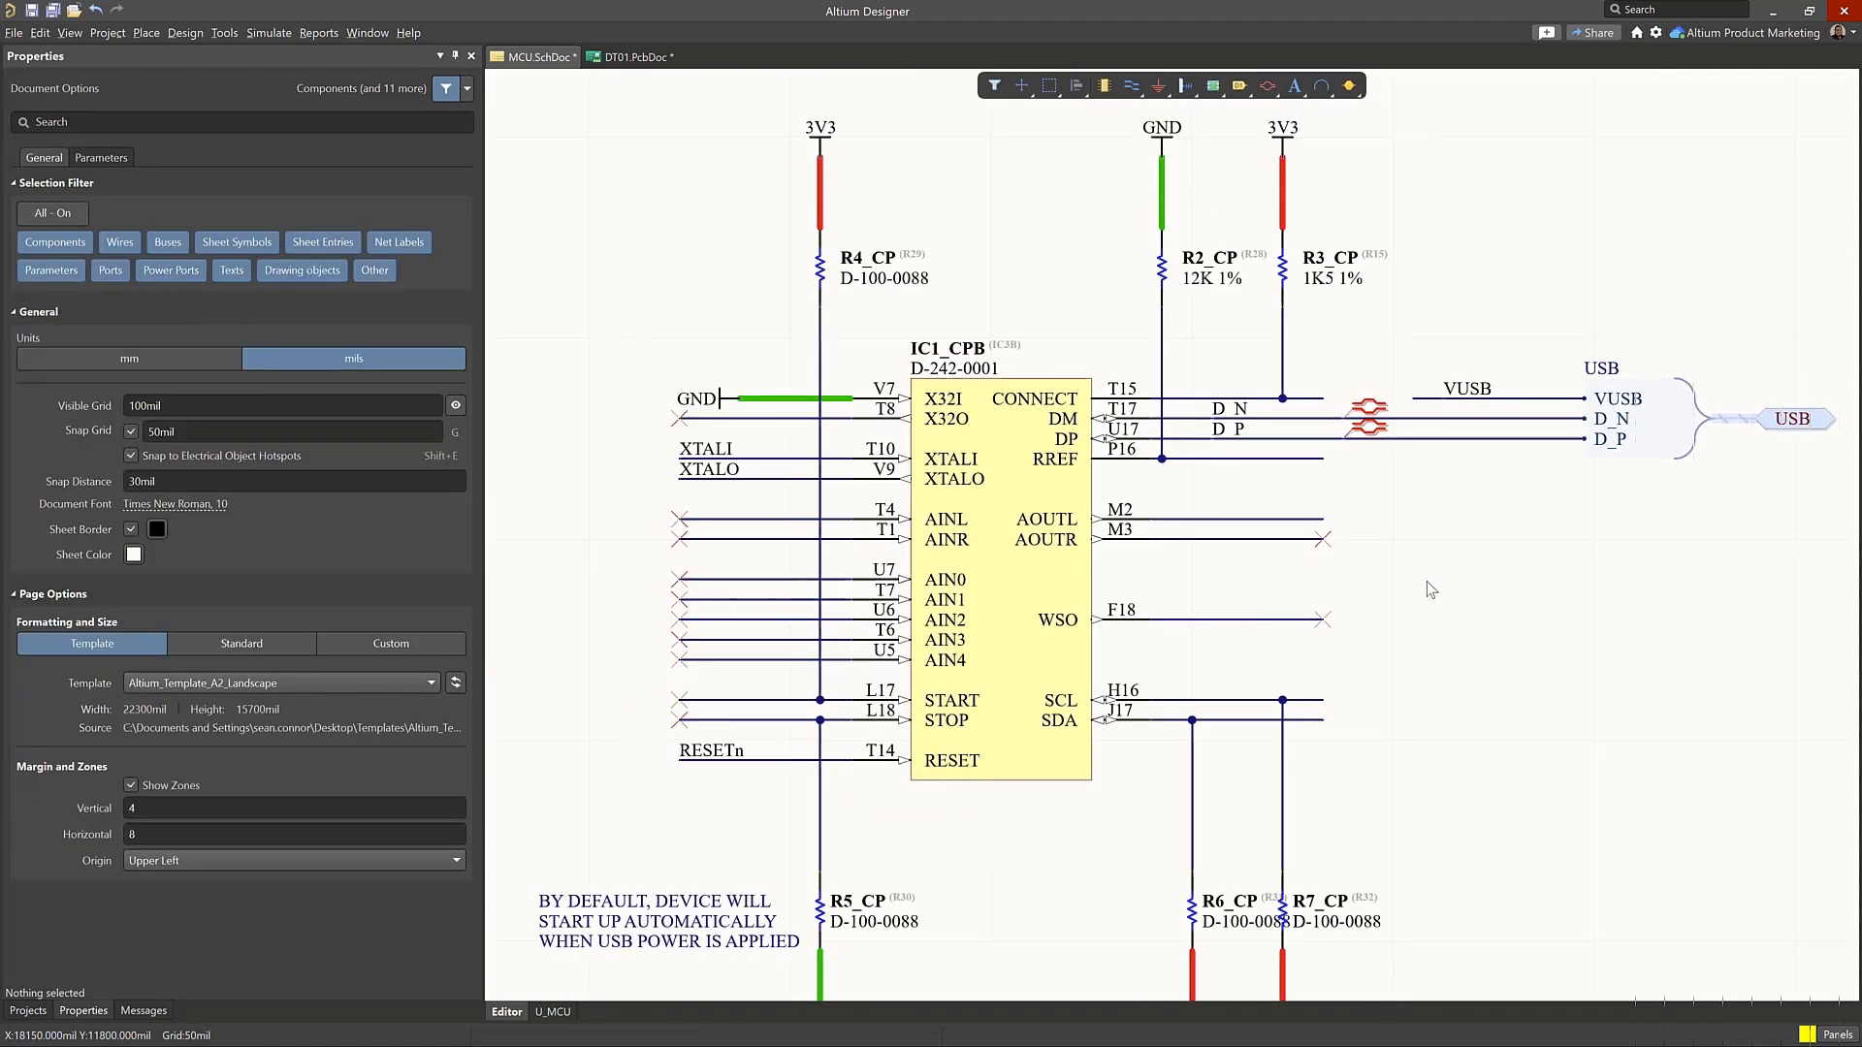
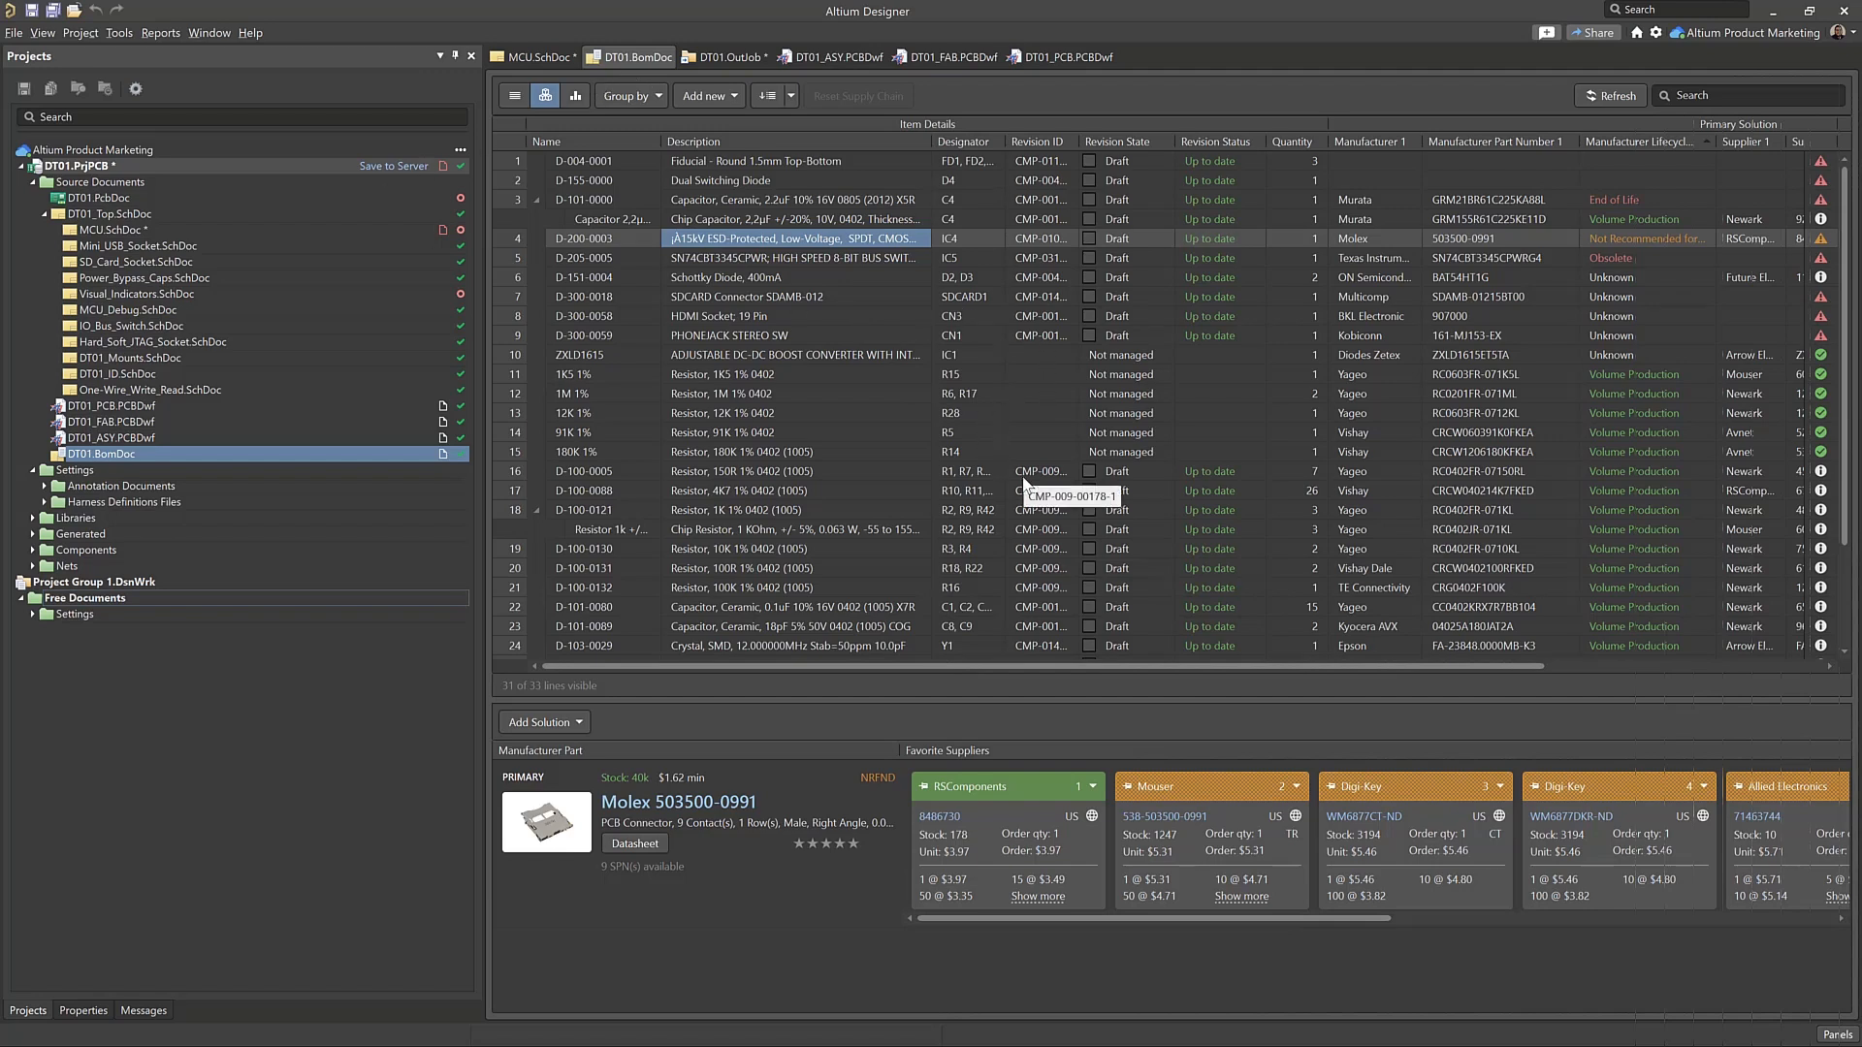
Compare the manufacturer part solutions of the C4 capacitor D-101-0000 and its alternate chip capacitor in the BOM
scroll(1023, 480, "down", 1)
scroll(1023, 482, "up", 1)
left_click(794, 221)
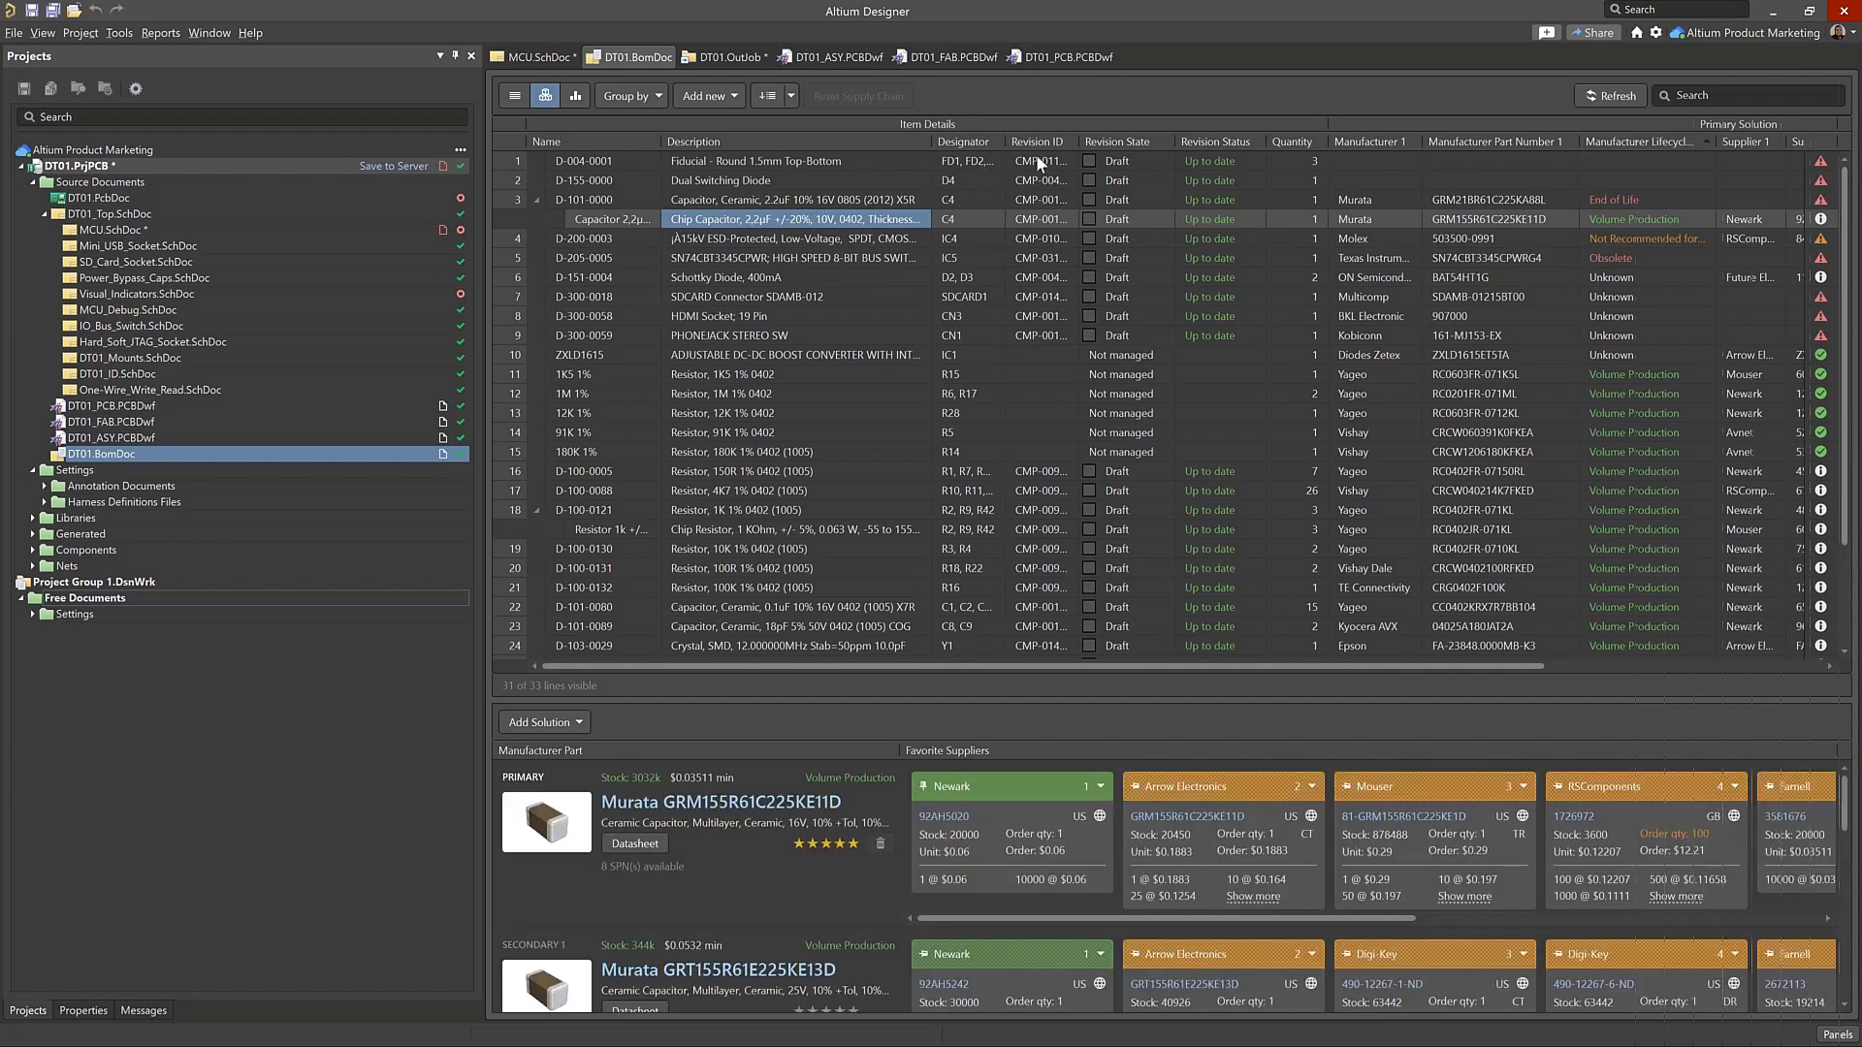
key("Up")
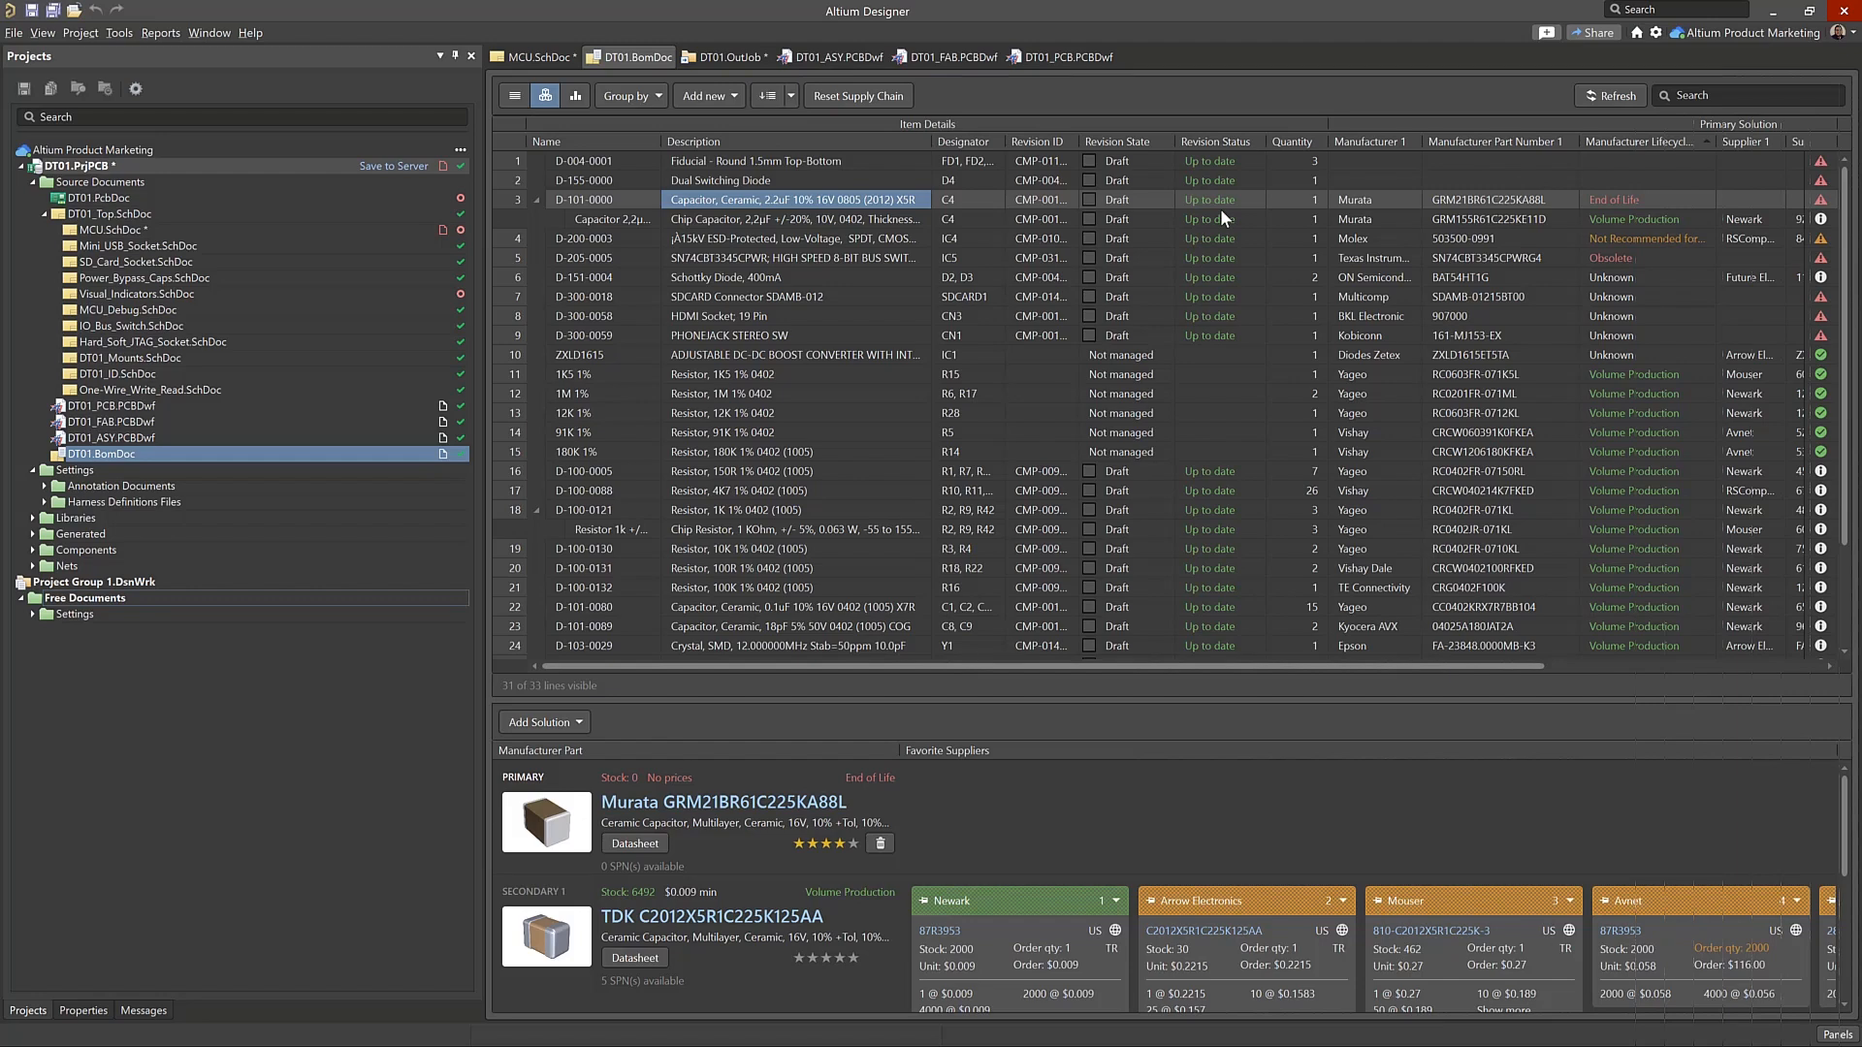
Show the operations available for BOM item D-101-0000, including adding an alternative item, without applying any
right_click(1214, 199)
mouse_move(1416, 266)
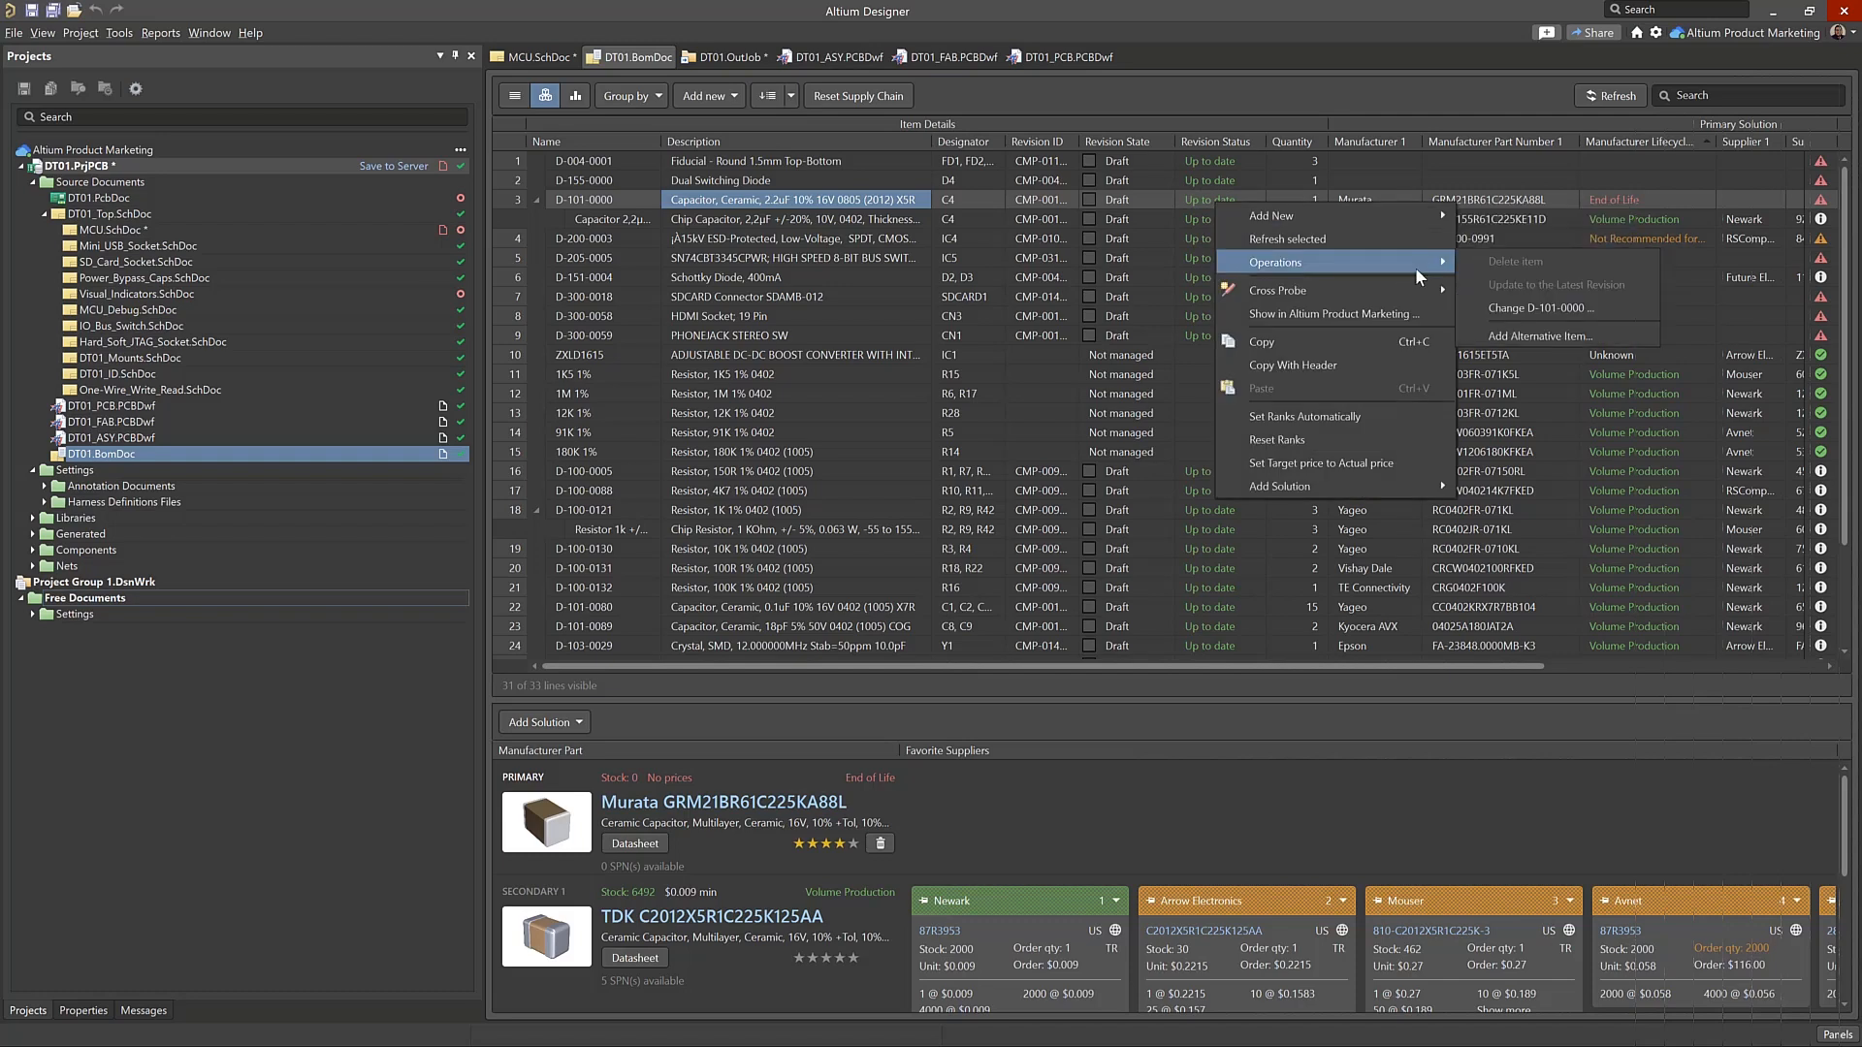
left_click(1147, 251)
left_click(1137, 200)
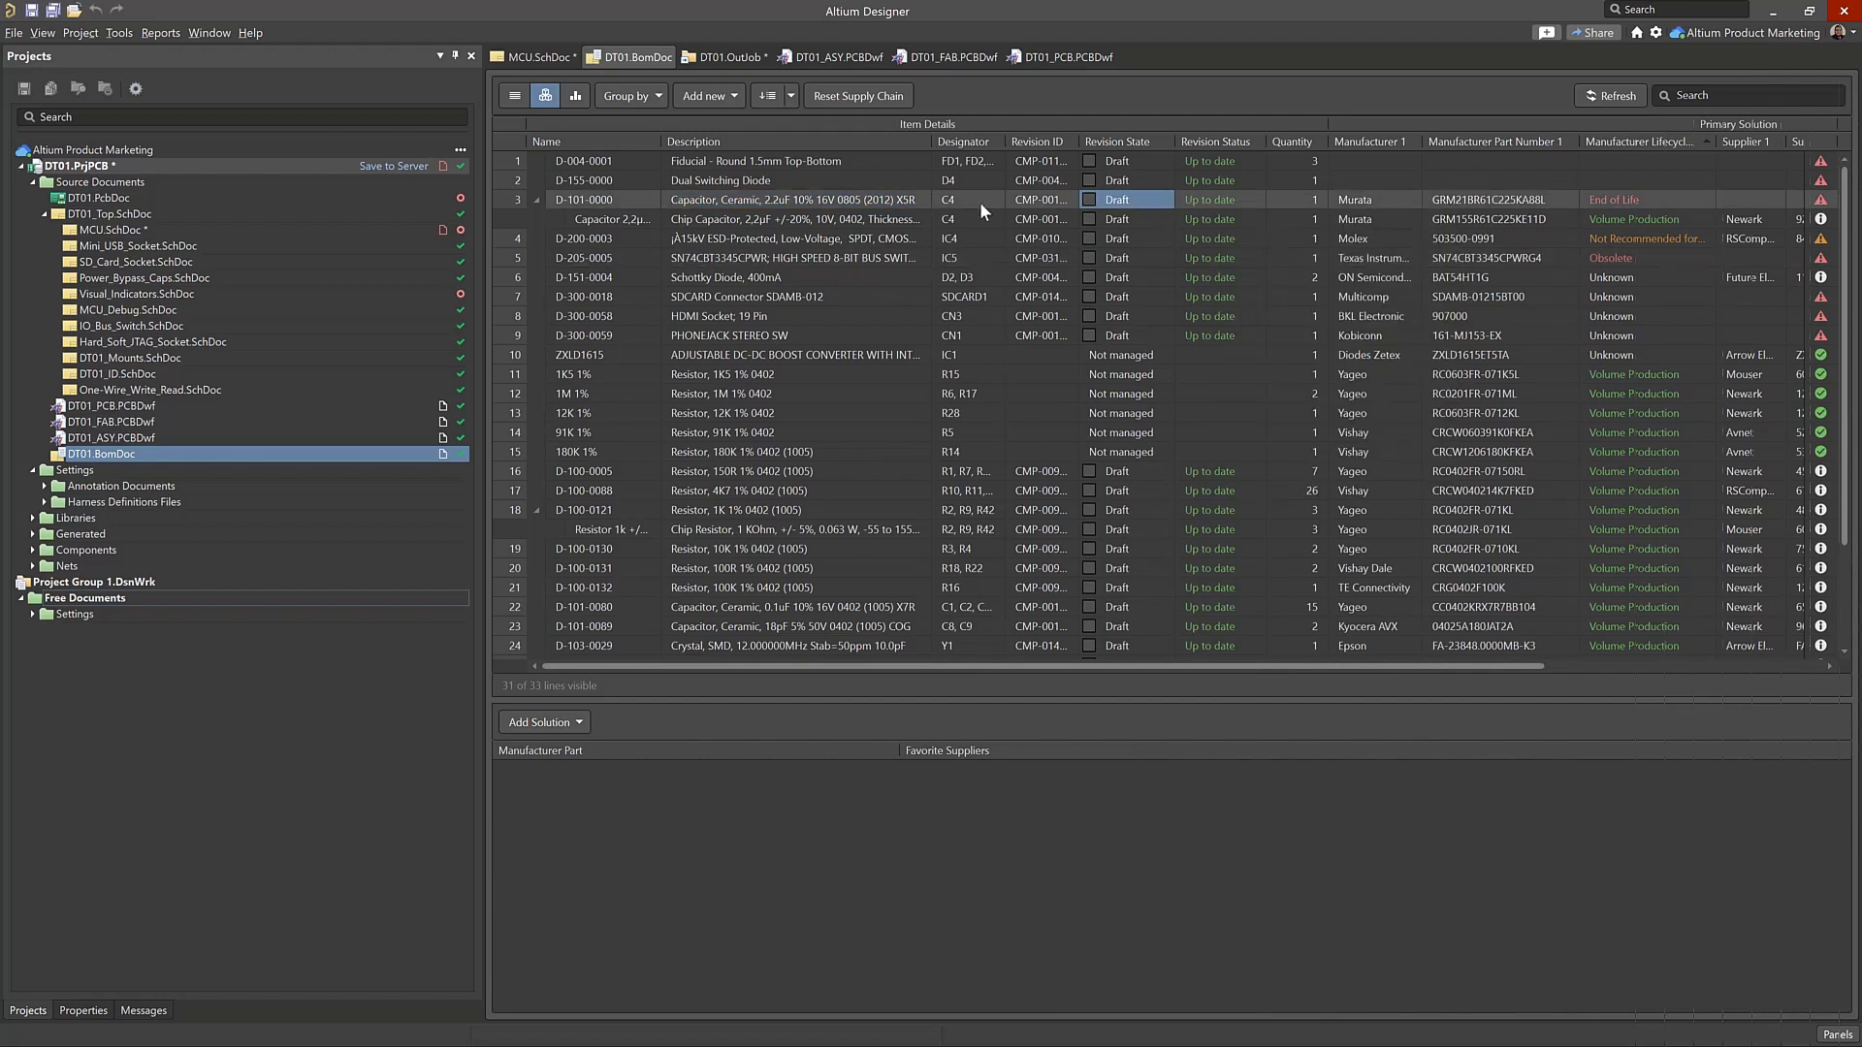
right_click(762, 207)
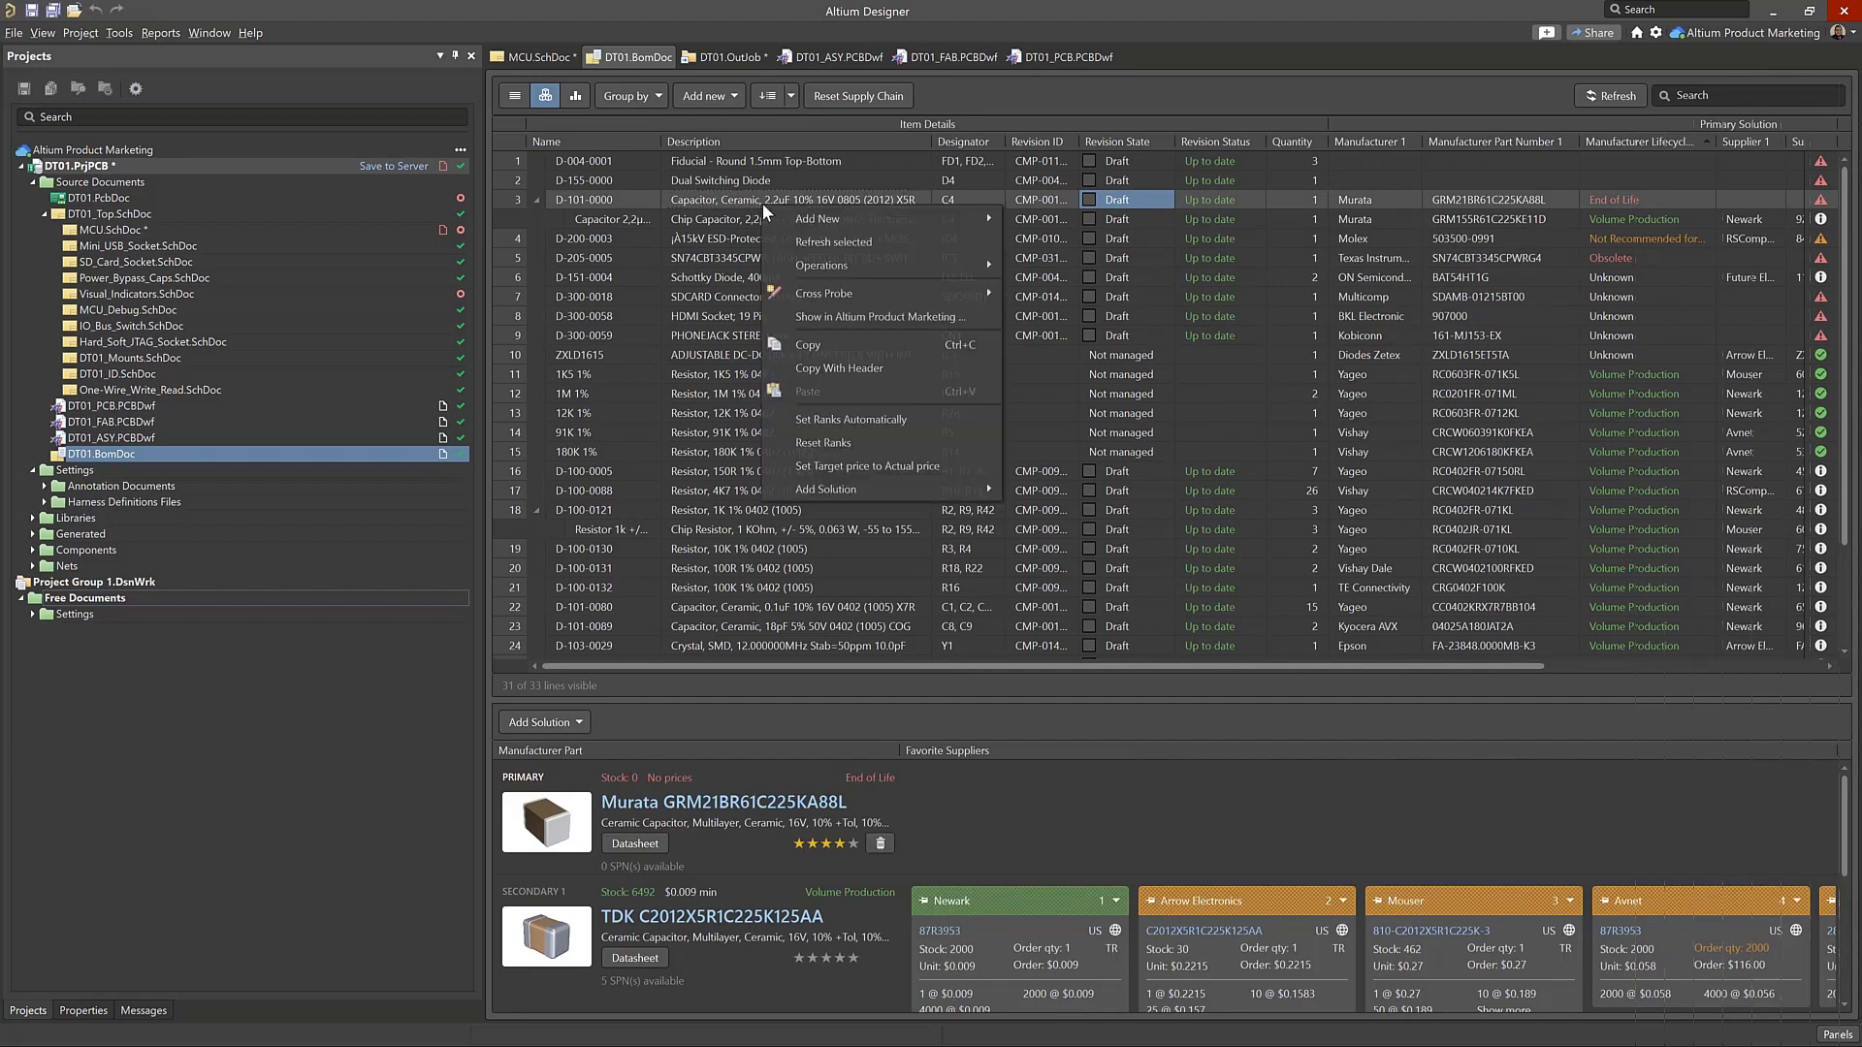
mouse_move(986, 266)
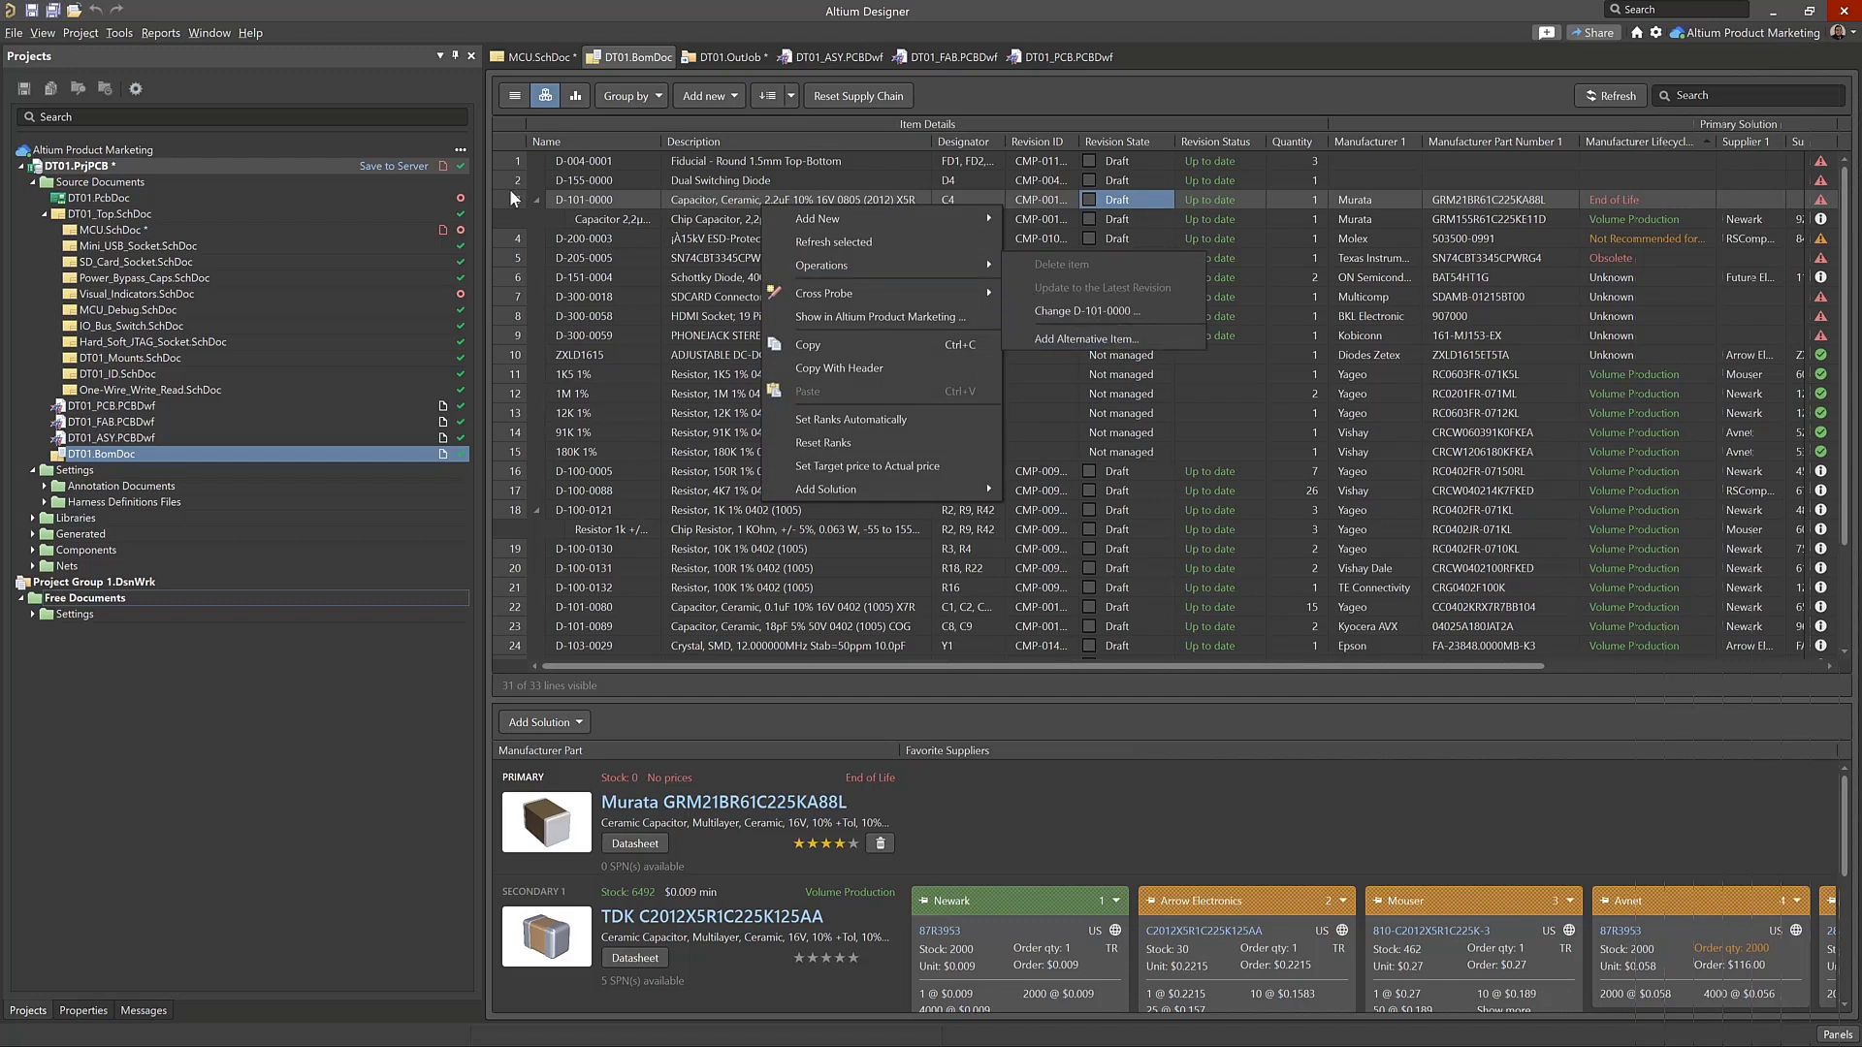
Collapse and re-expand the alternate item under D-101-0000 twice
left_click(538, 200)
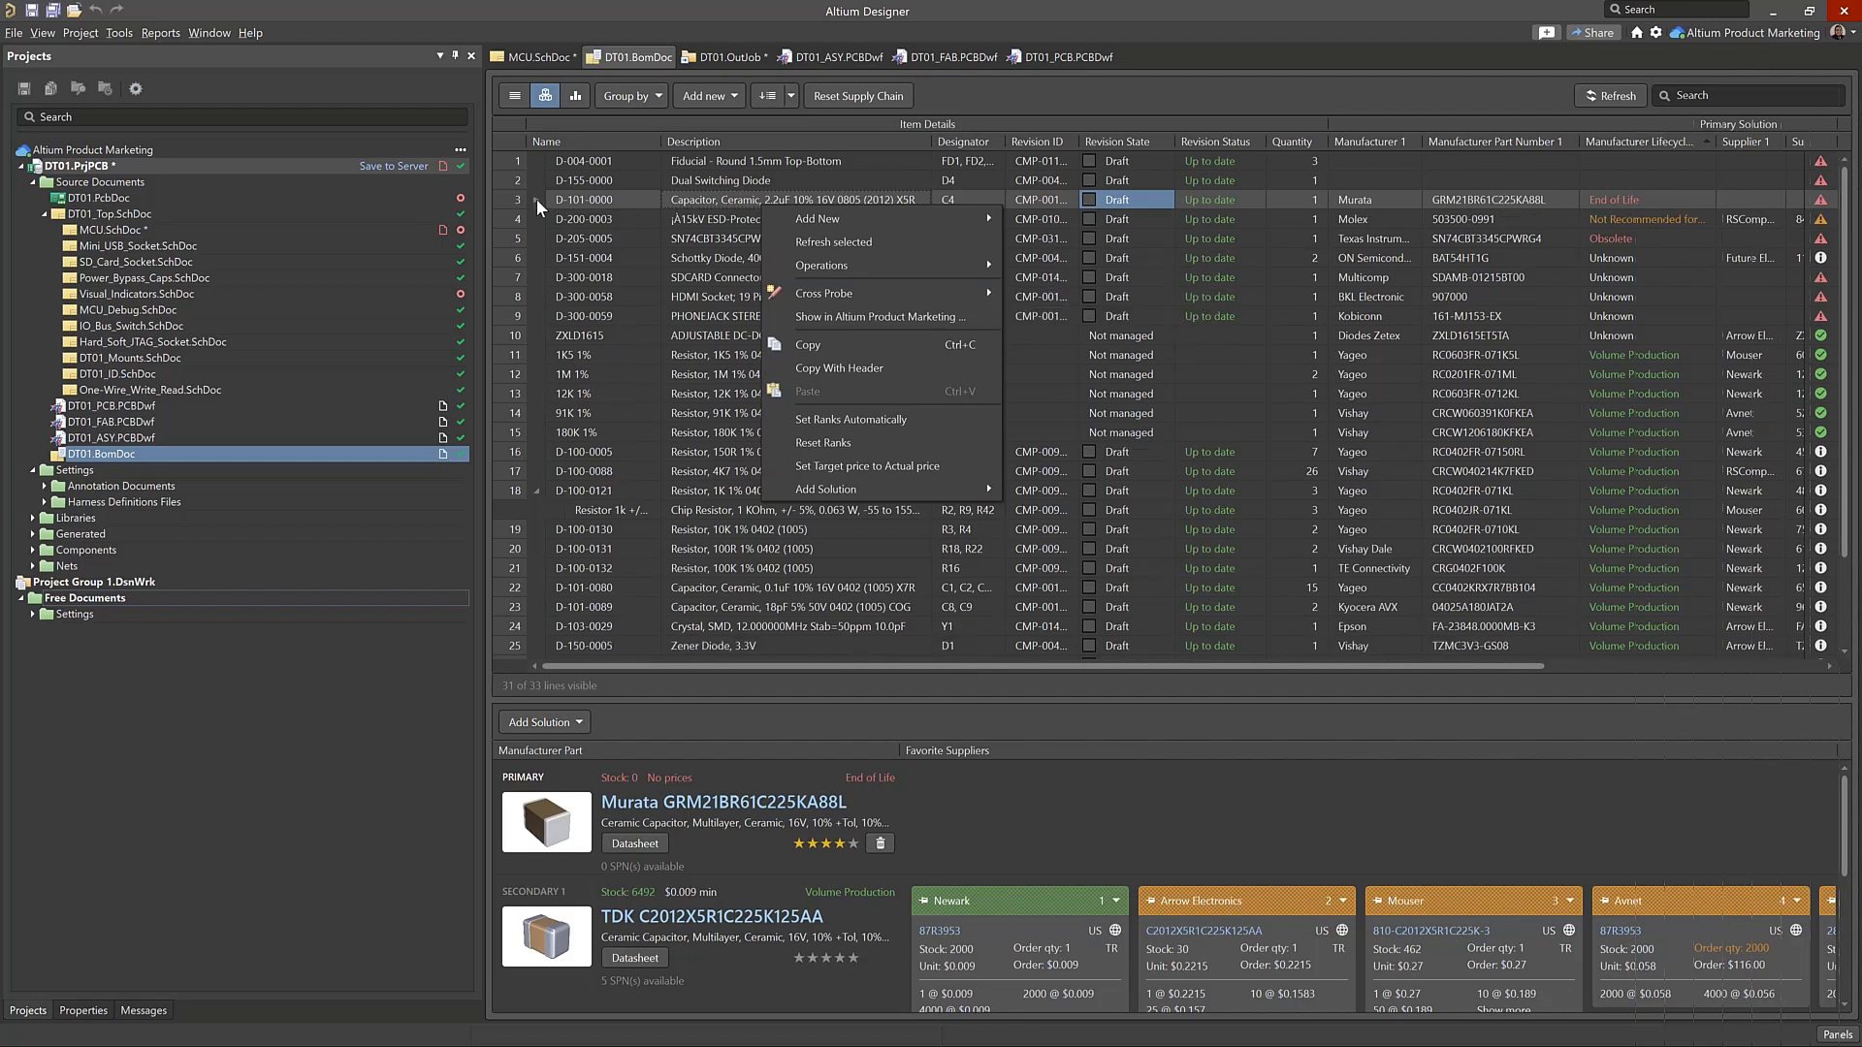
left_click(537, 199)
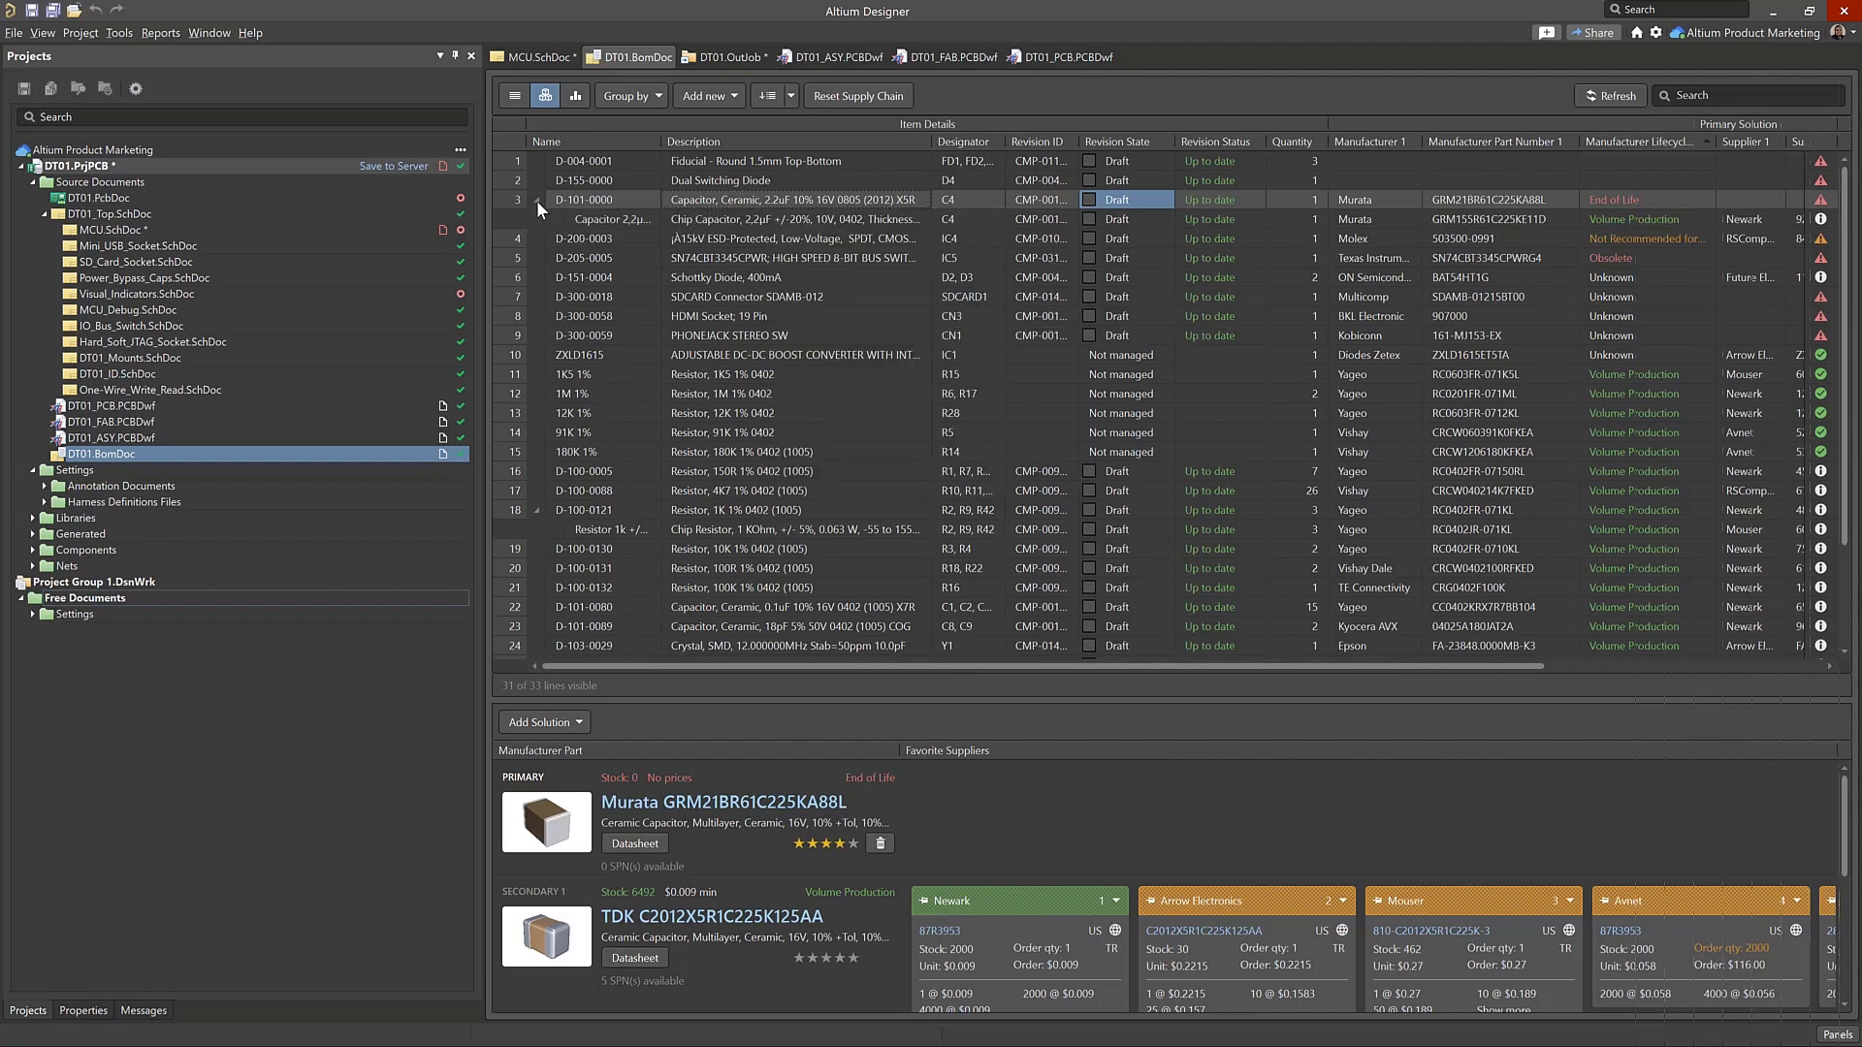
left_click(537, 200)
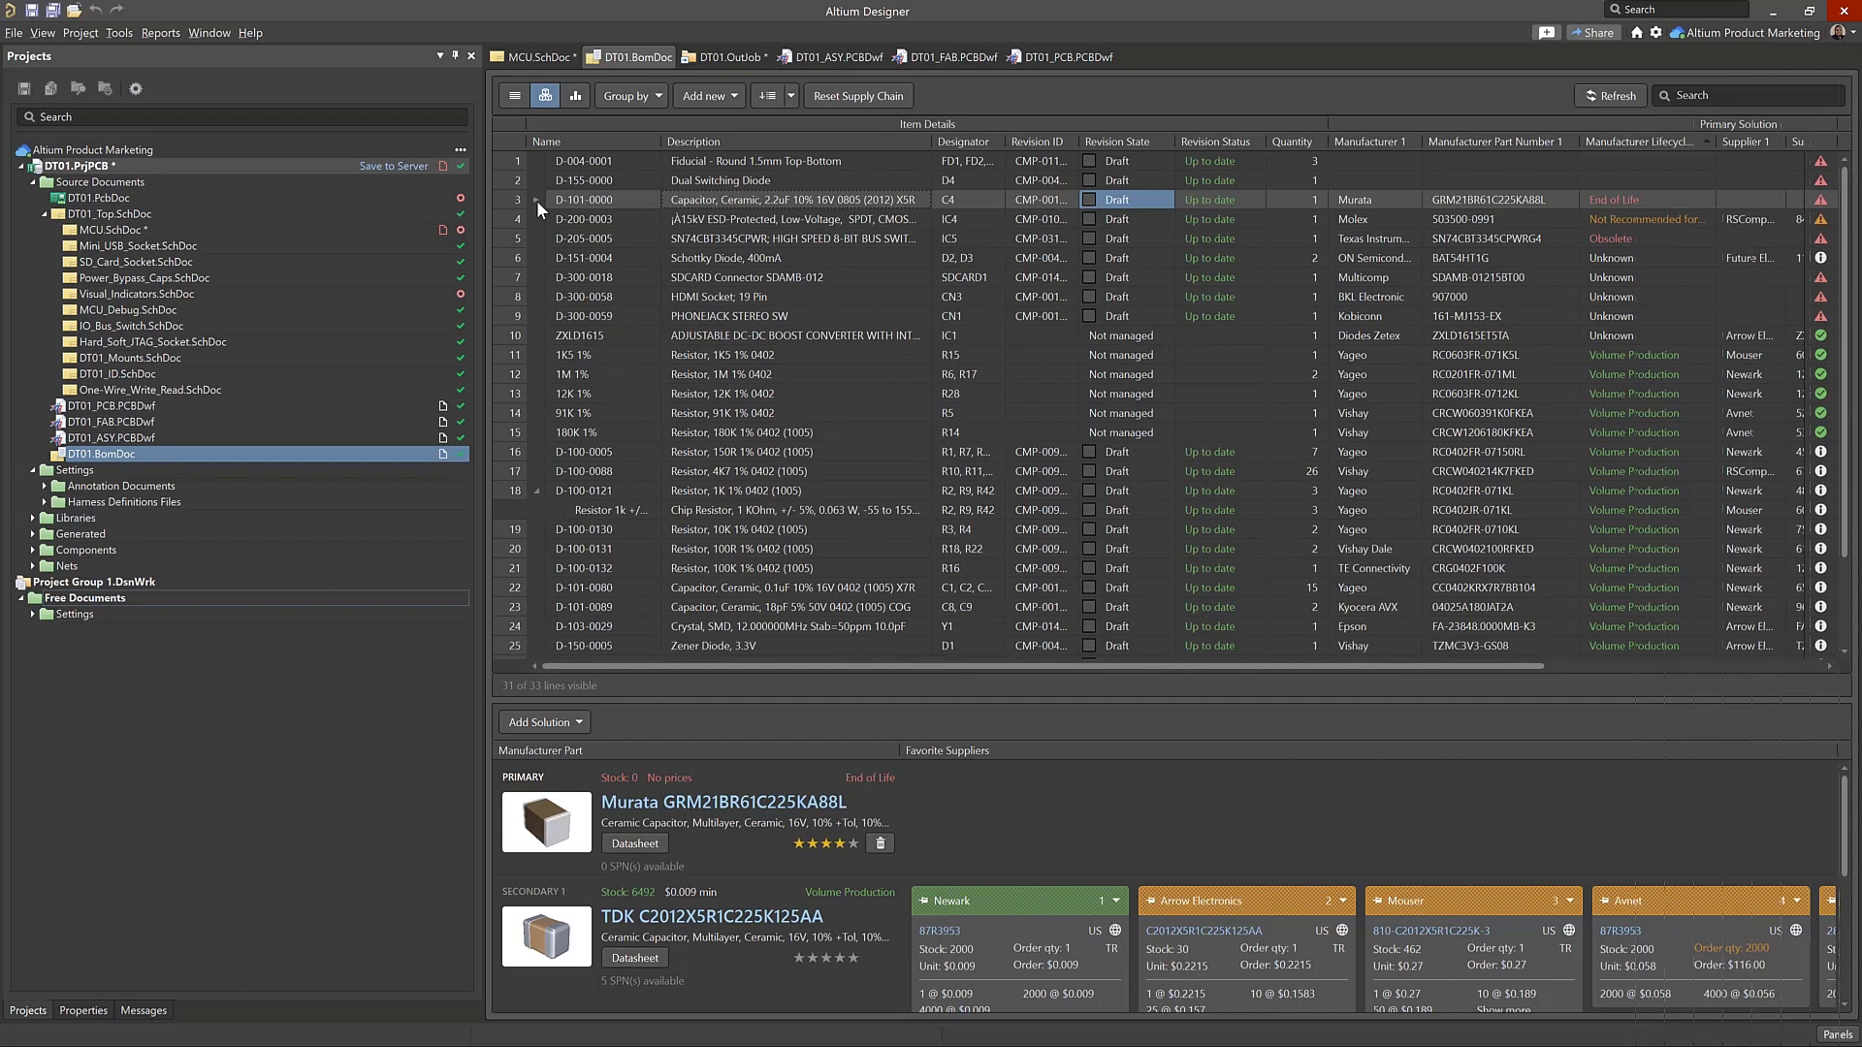
left_click(537, 200)
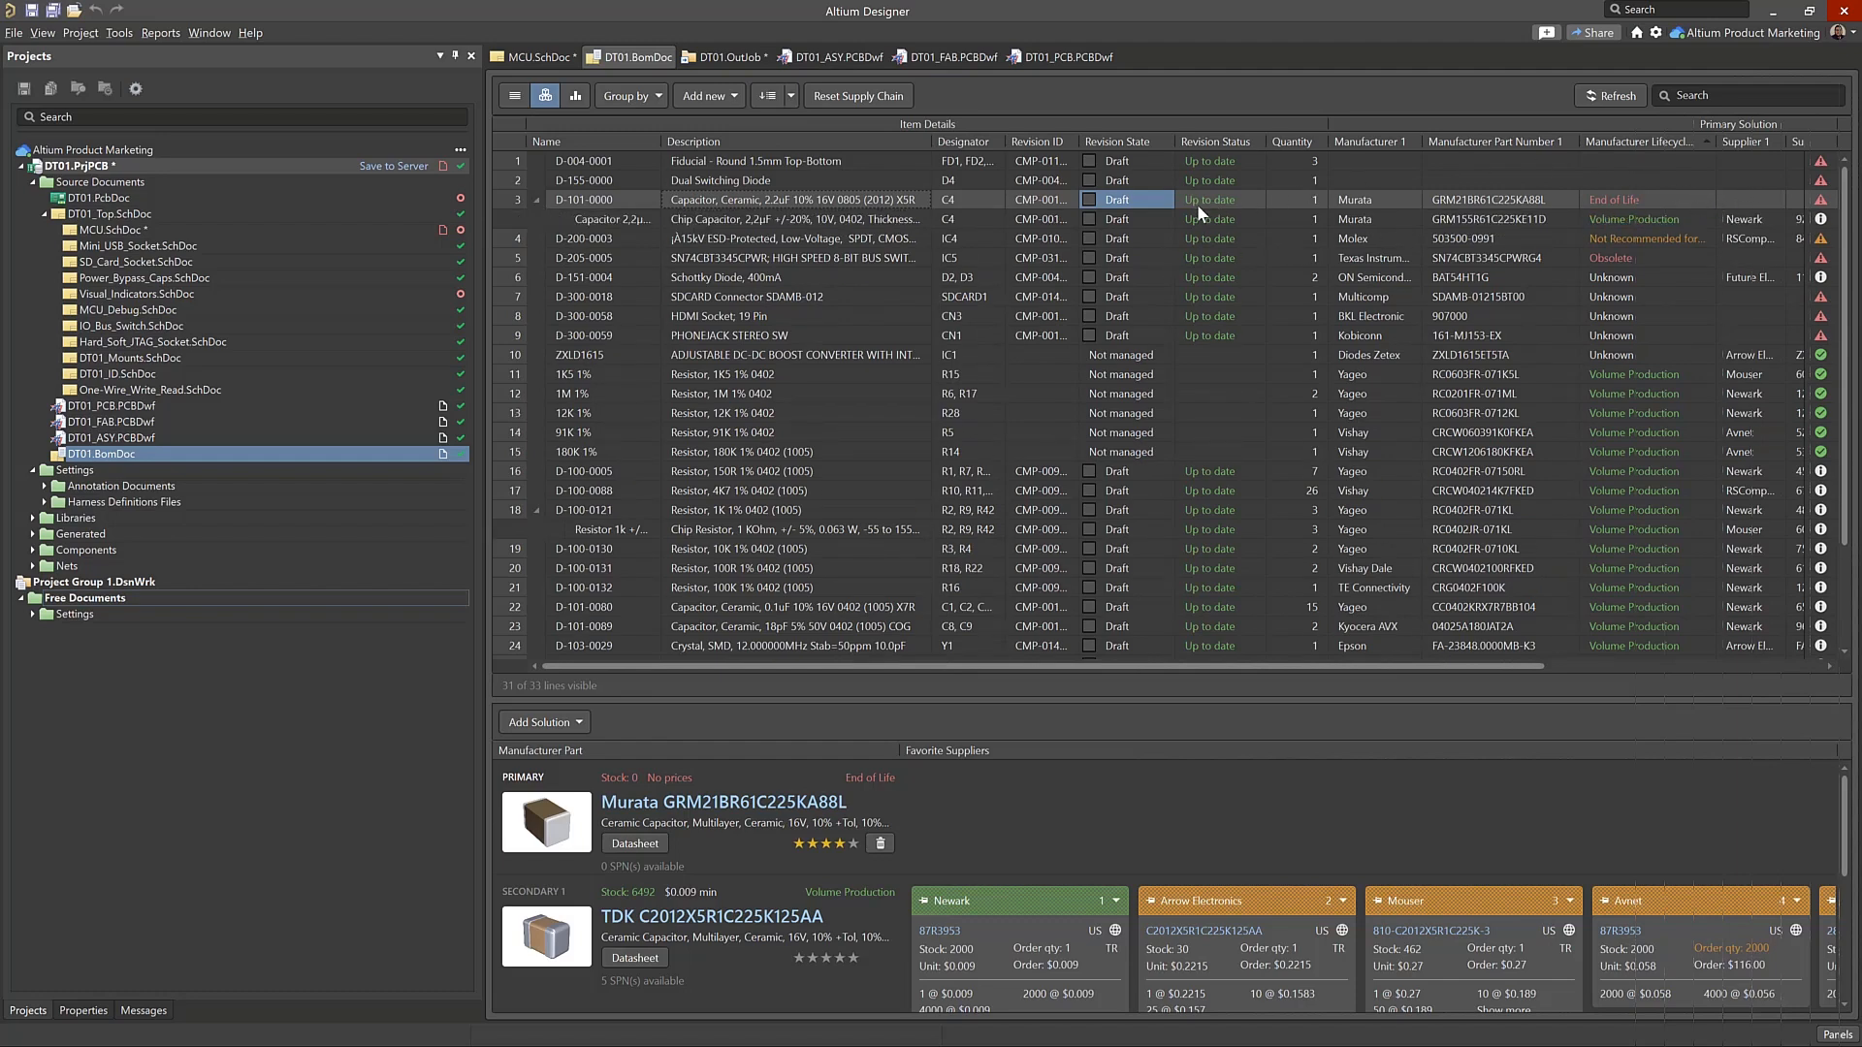
Review the alternate C4 capacitor's solutions in an enlarged solutions area and rank Murata GRT155R61E225KE13D four stars
left_click(1381, 223)
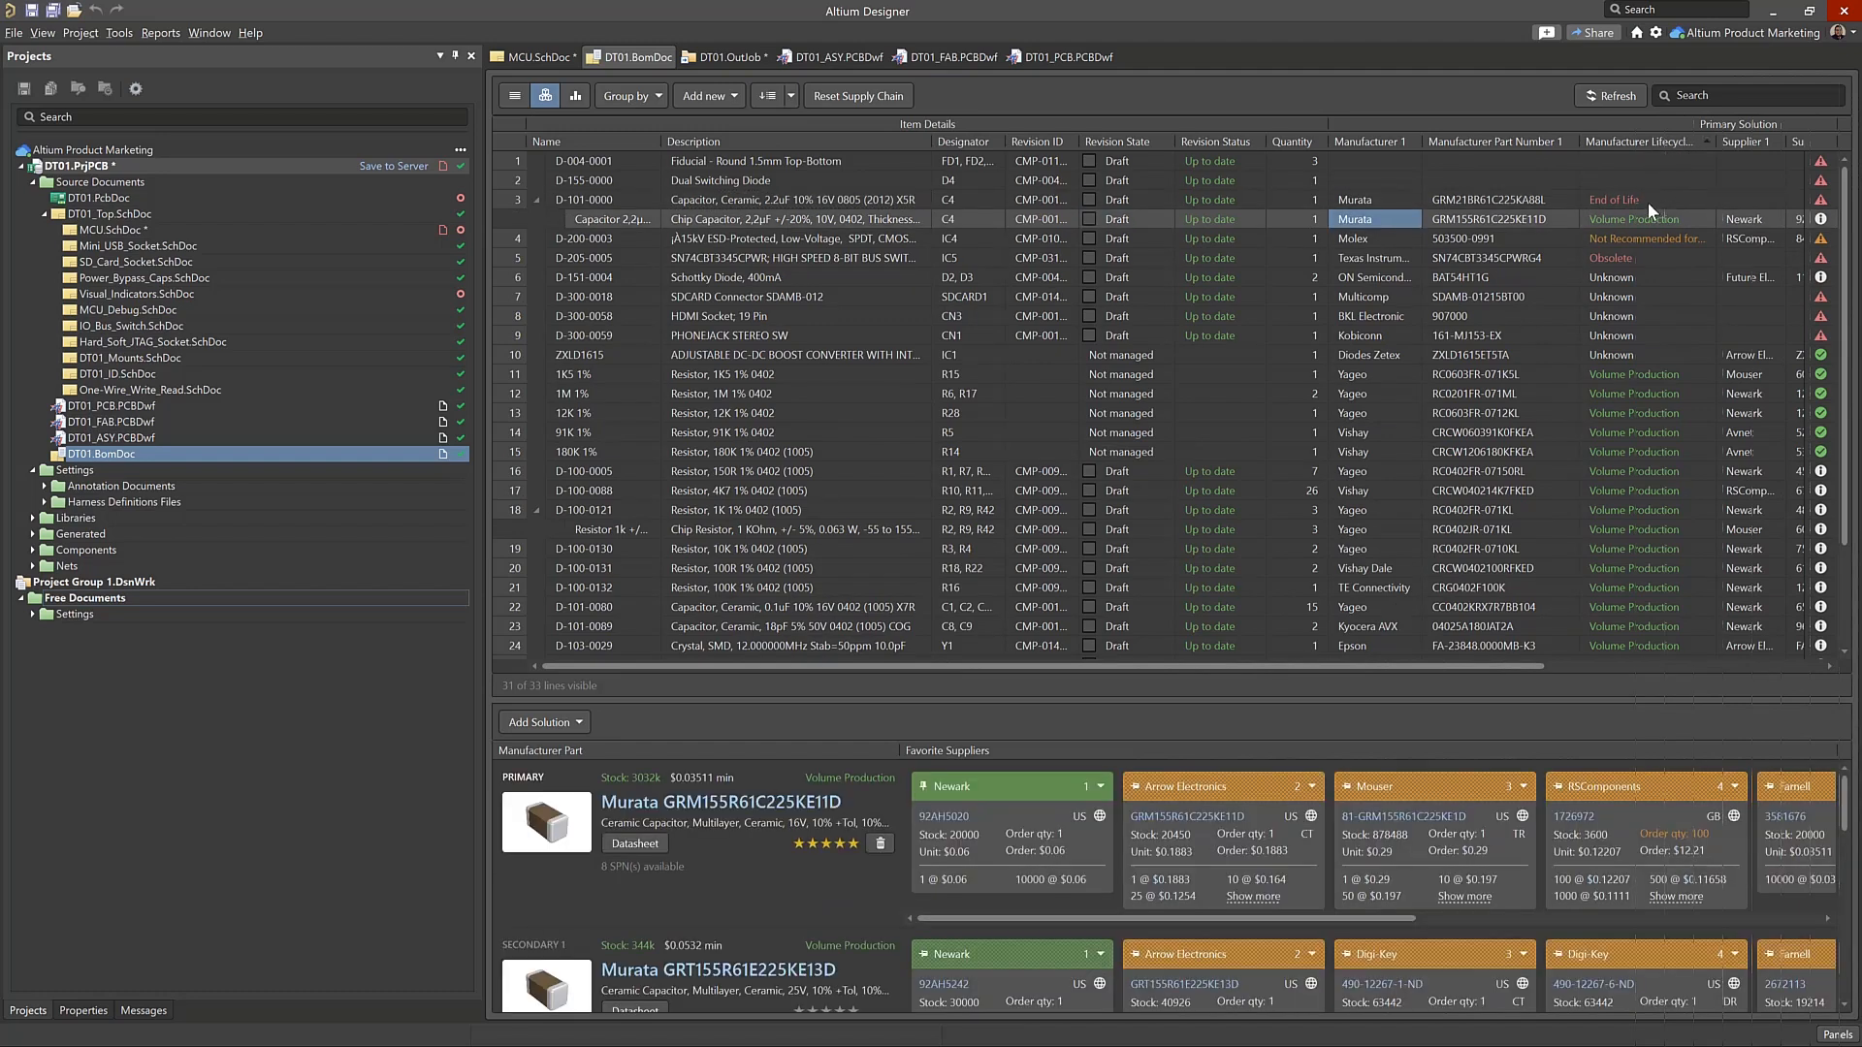
left_click(1647, 200)
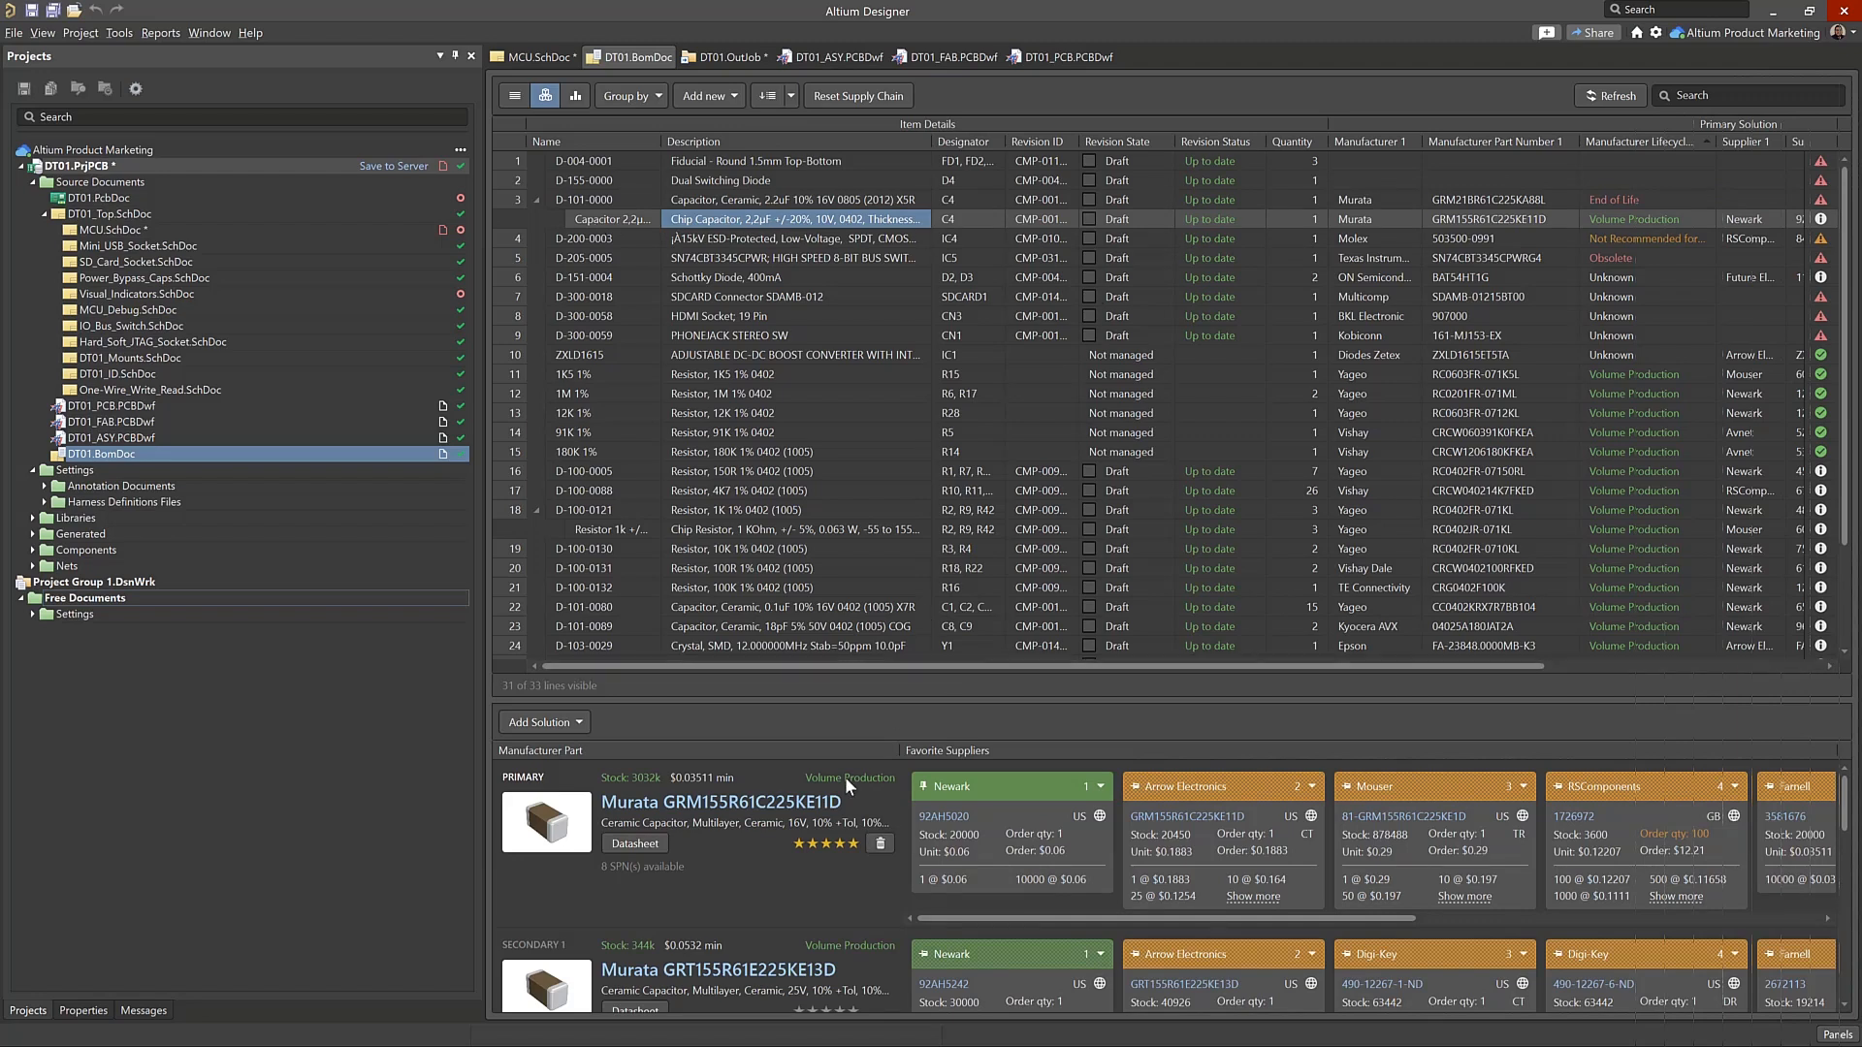
left_click_drag(644, 700, 641, 642)
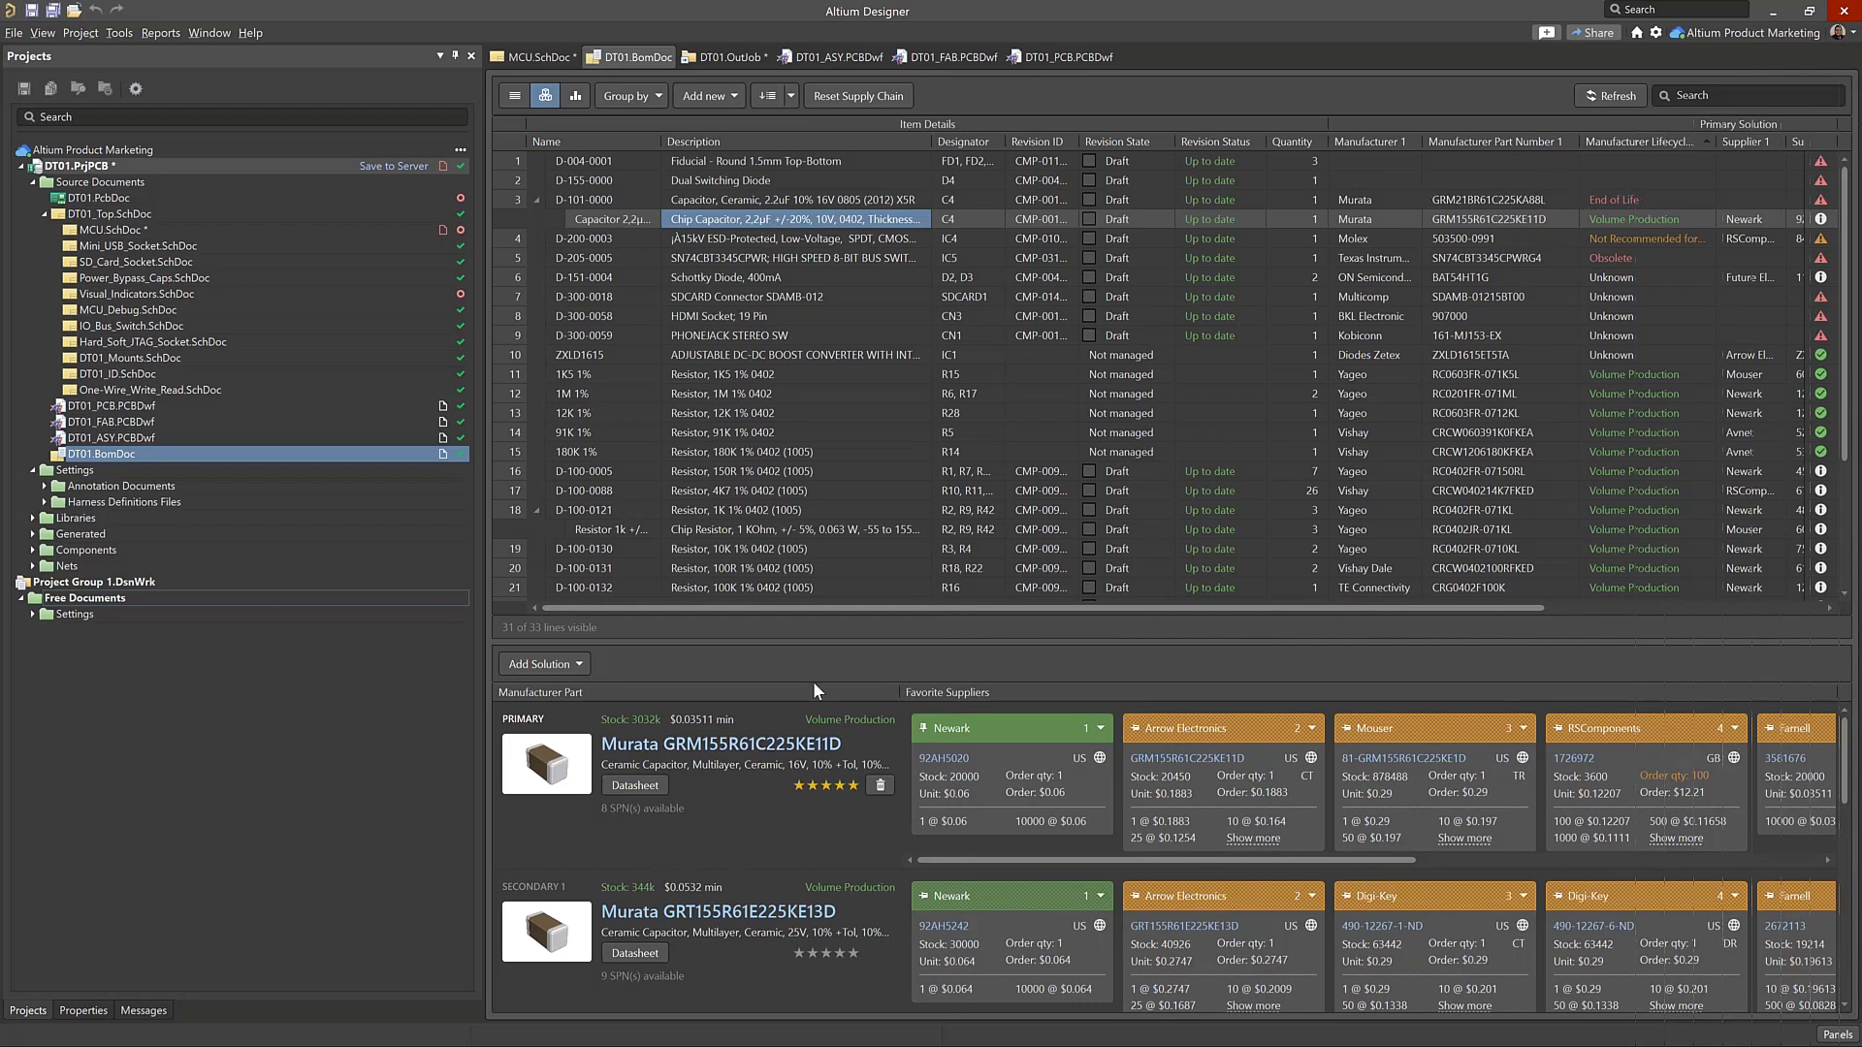
scroll(768, 892, "down", 6)
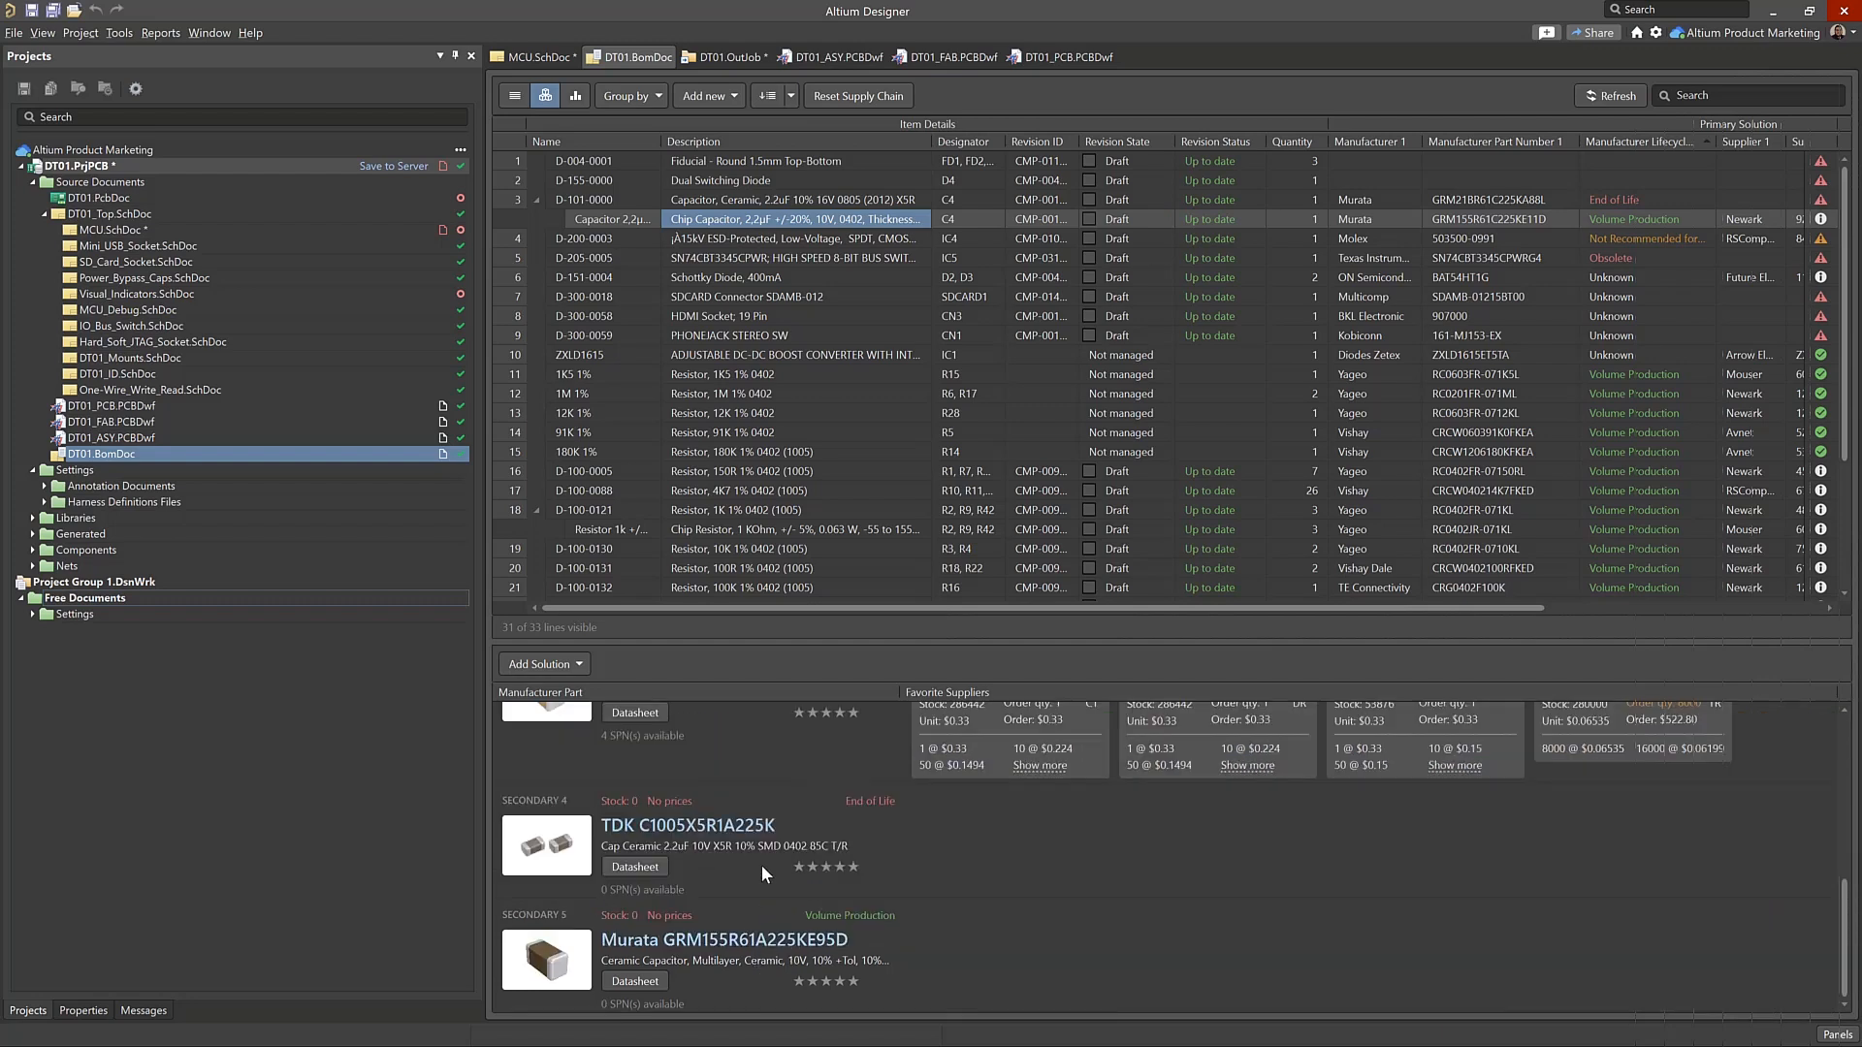
scroll(760, 865, "up", 3)
scroll(801, 840, "down", 3)
scroll(861, 864, "up", 3)
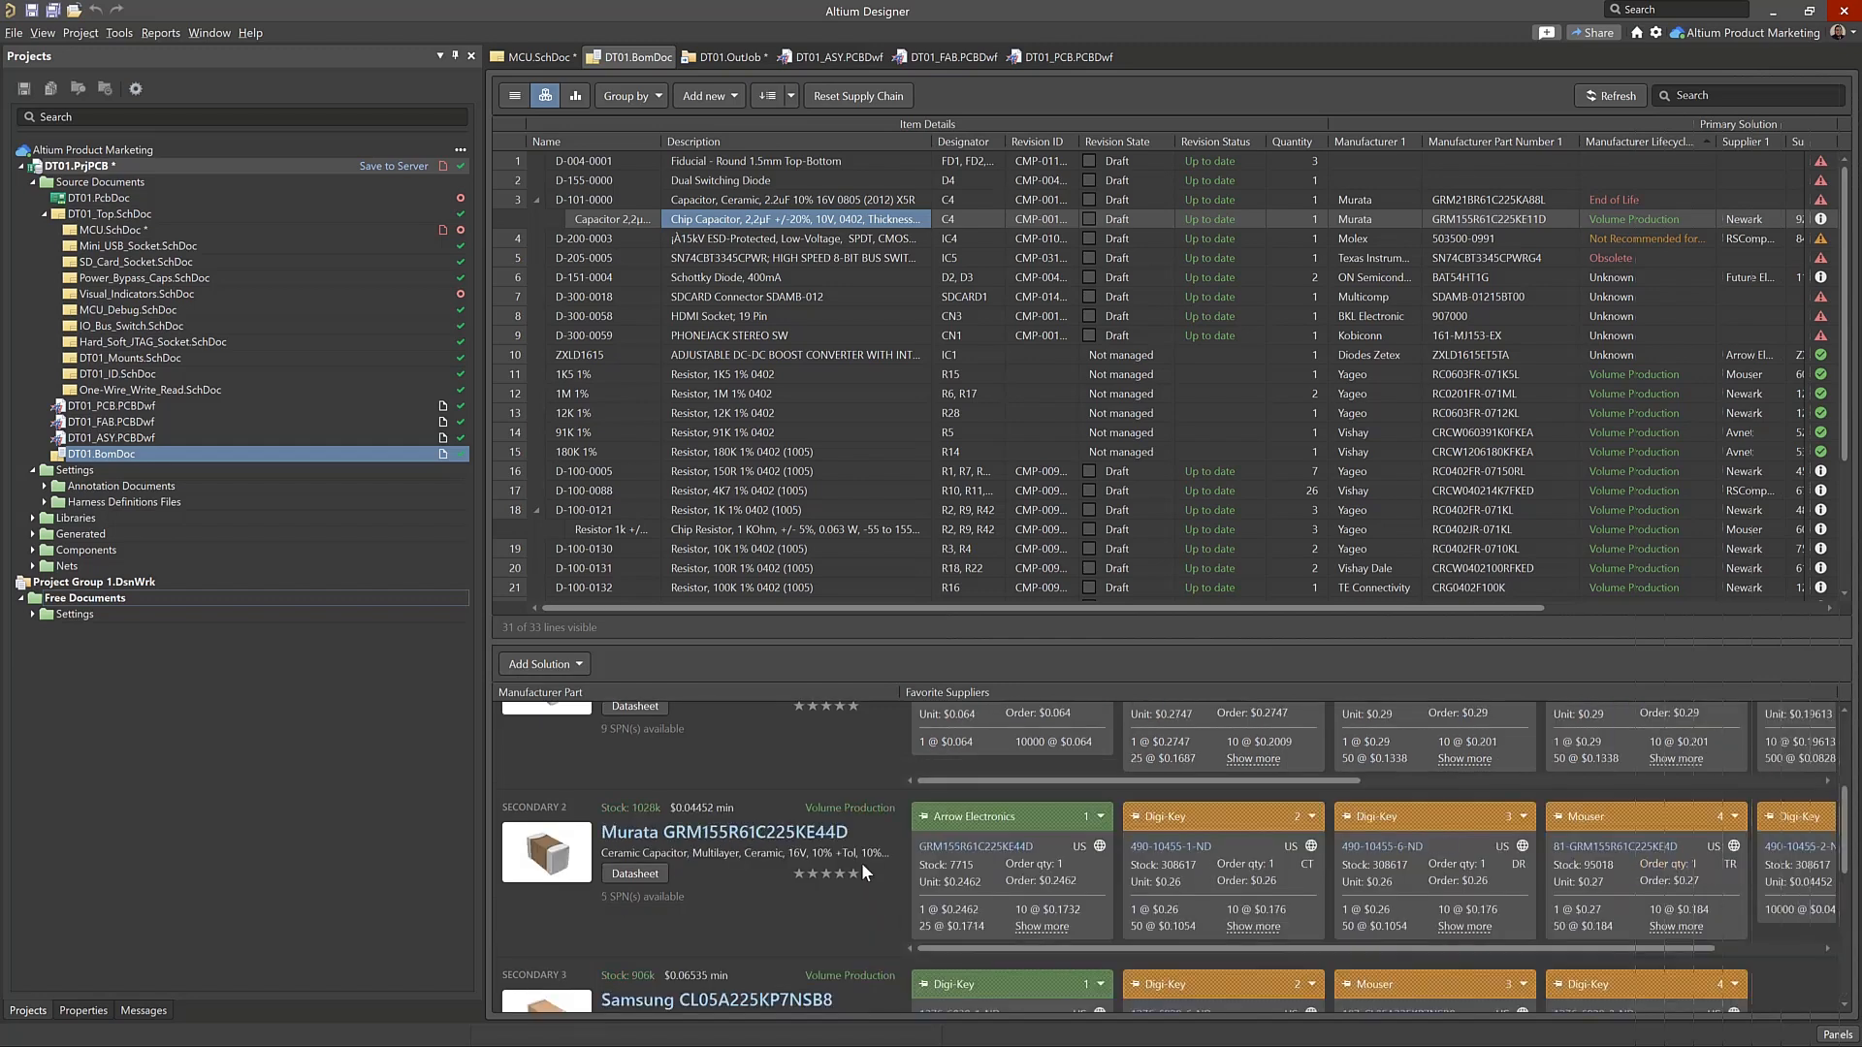
scroll(861, 863, "up", 3)
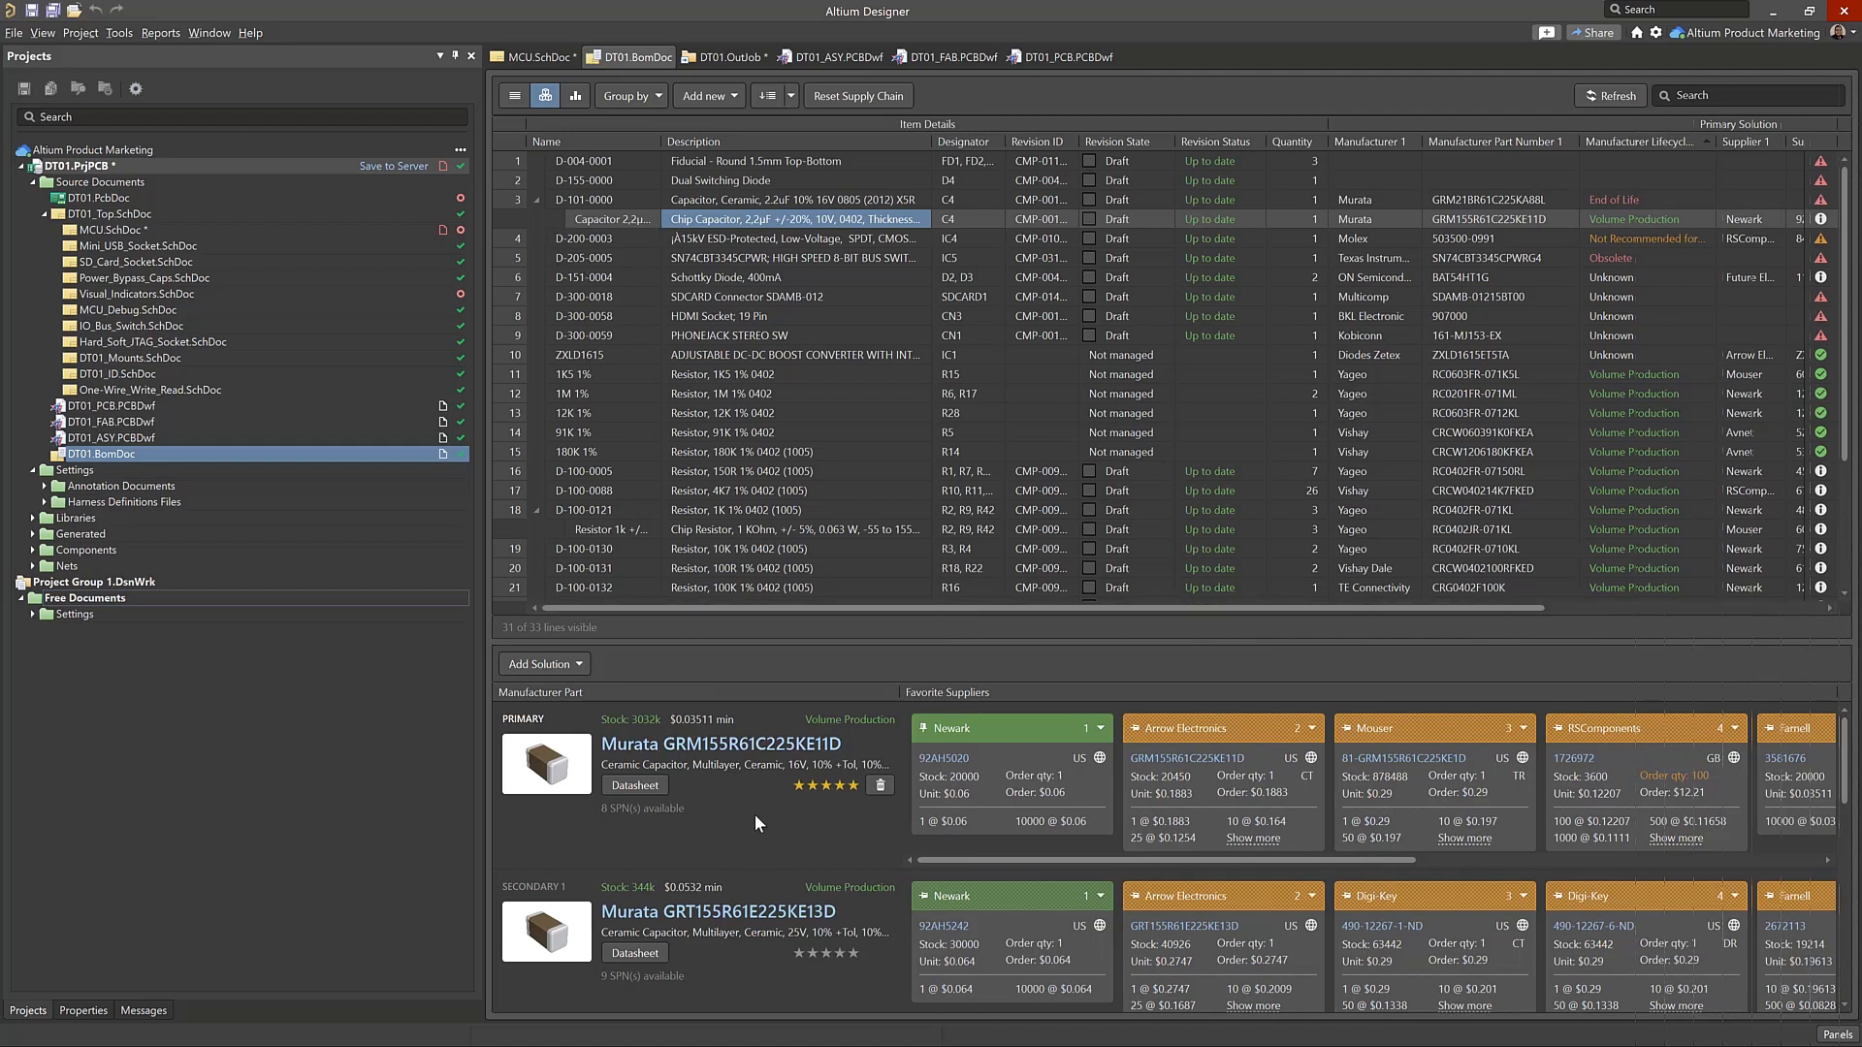
left_click(840, 953)
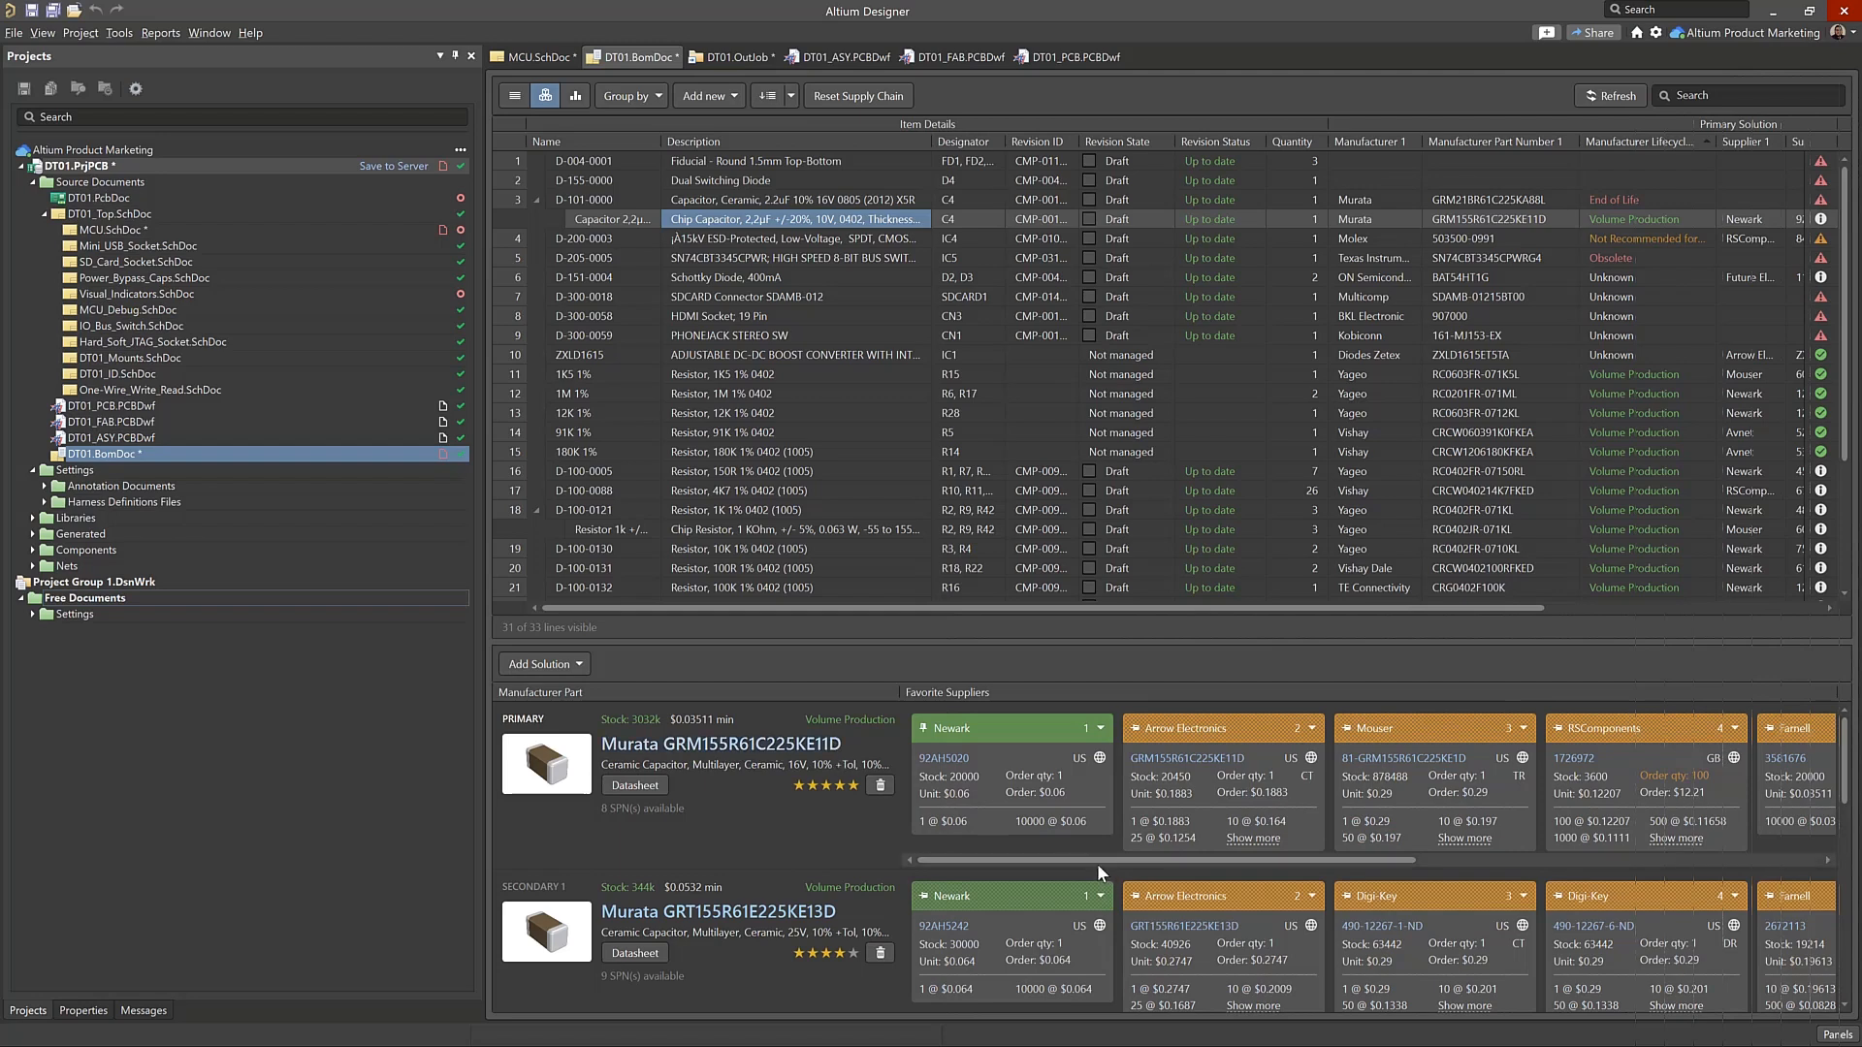
Look through the suppliers of Murata GRM155R61C225KE11D and expand the full Arrow Electronics price breaks
left_click_drag(1096, 861, 1422, 847)
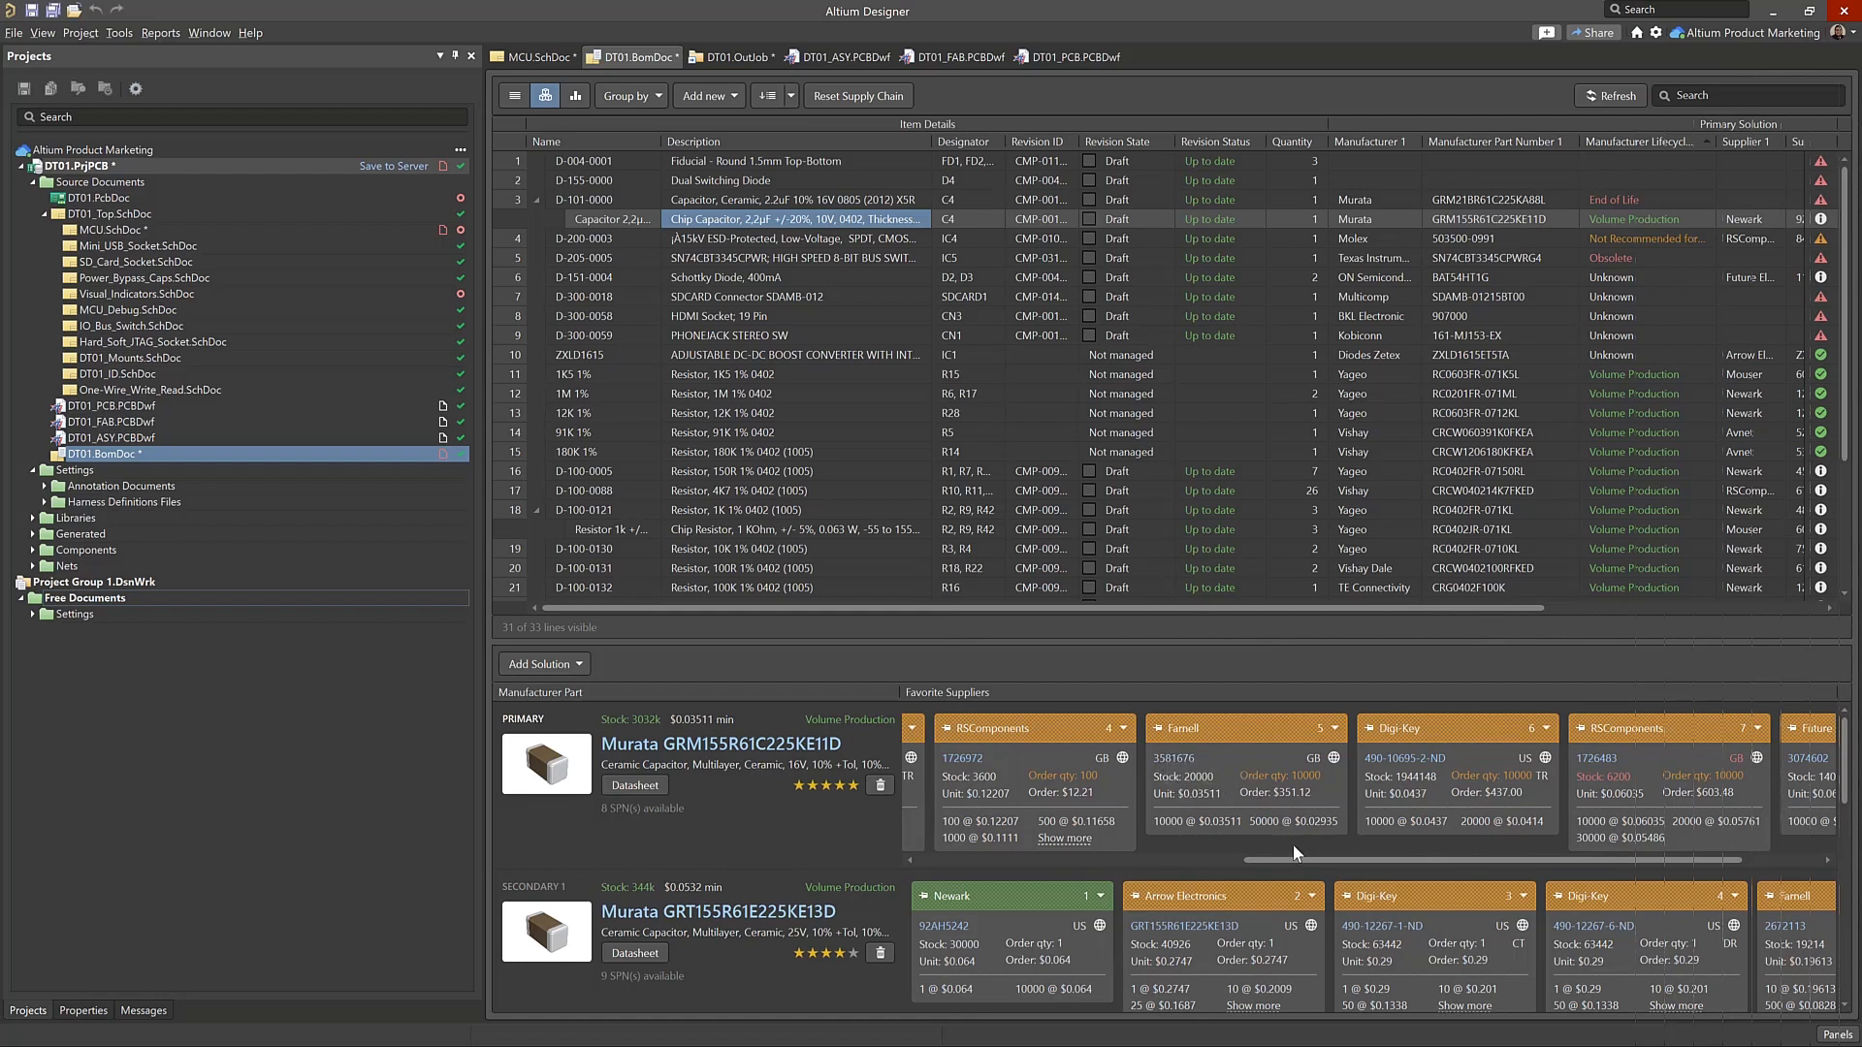
left_click_drag(1292, 861, 979, 857)
left_click(1226, 839)
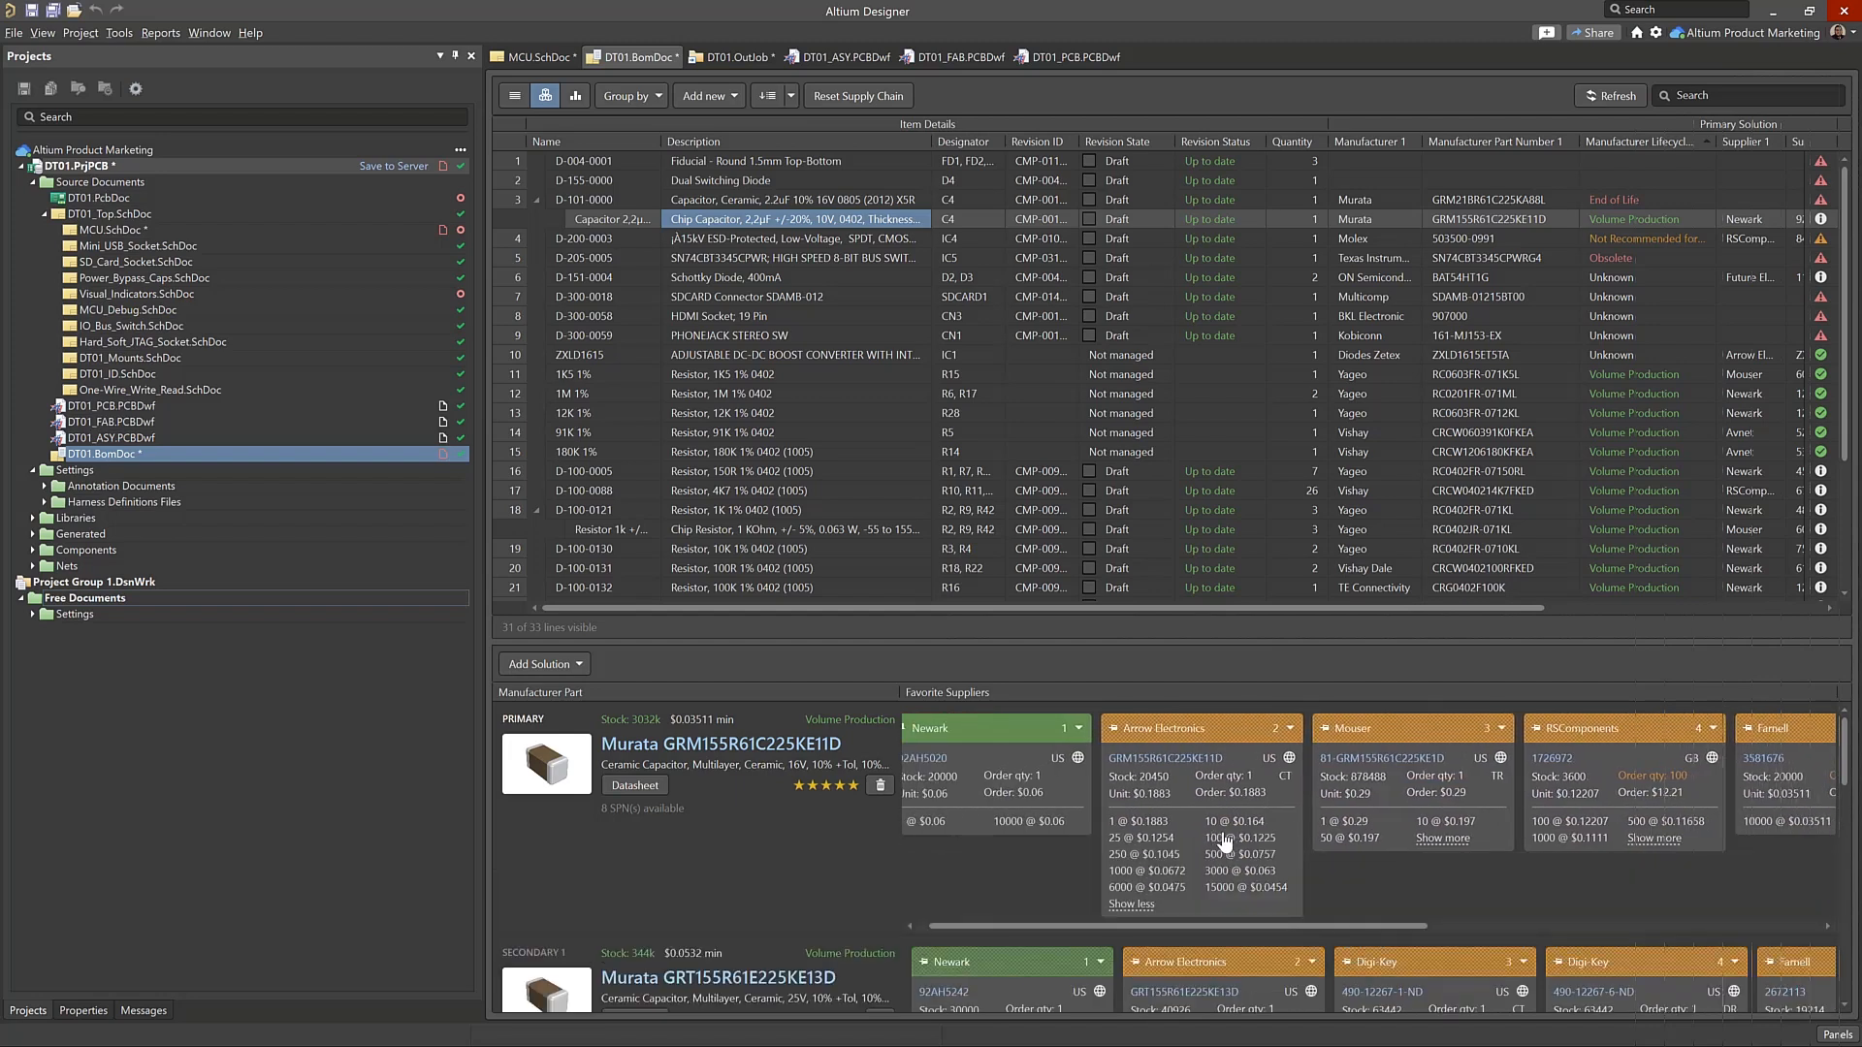
scroll(1261, 815, "down", 3)
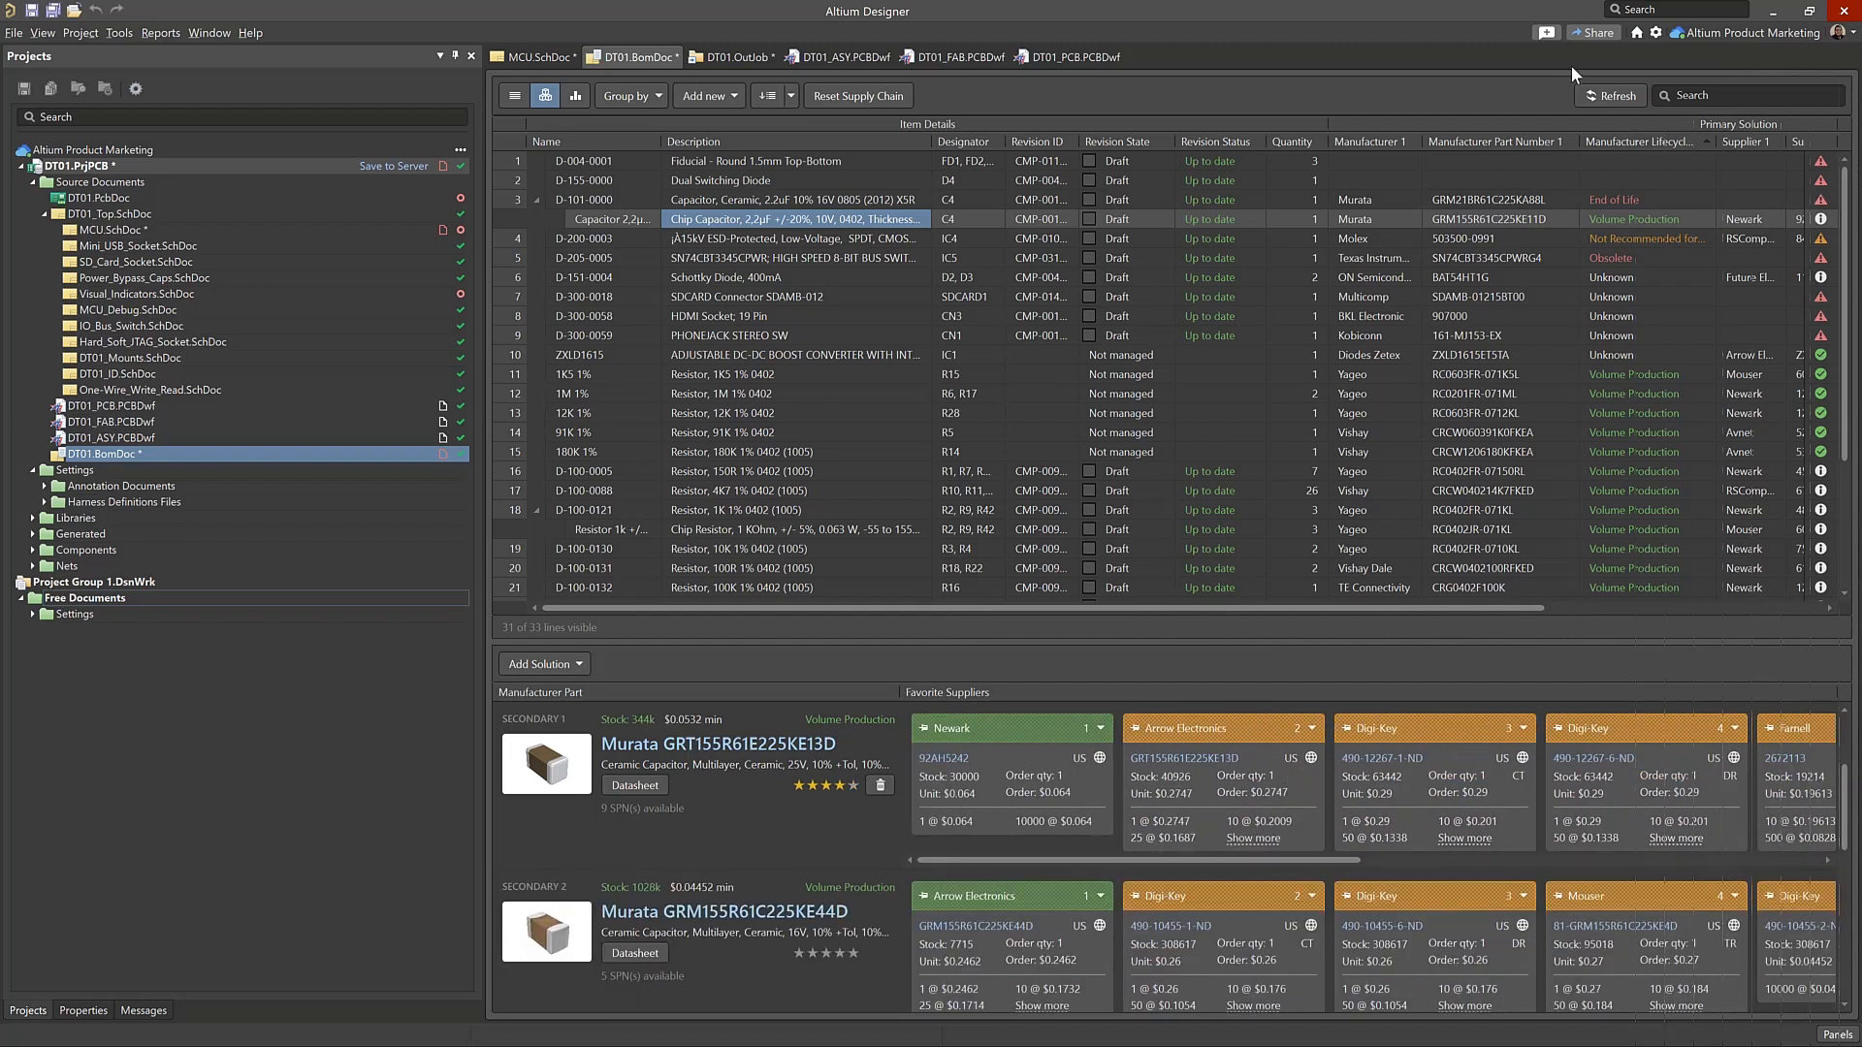
Find the Parts Providers preferences, review the list of enabled suppliers and close the preferences without changes
left_click(1656, 33)
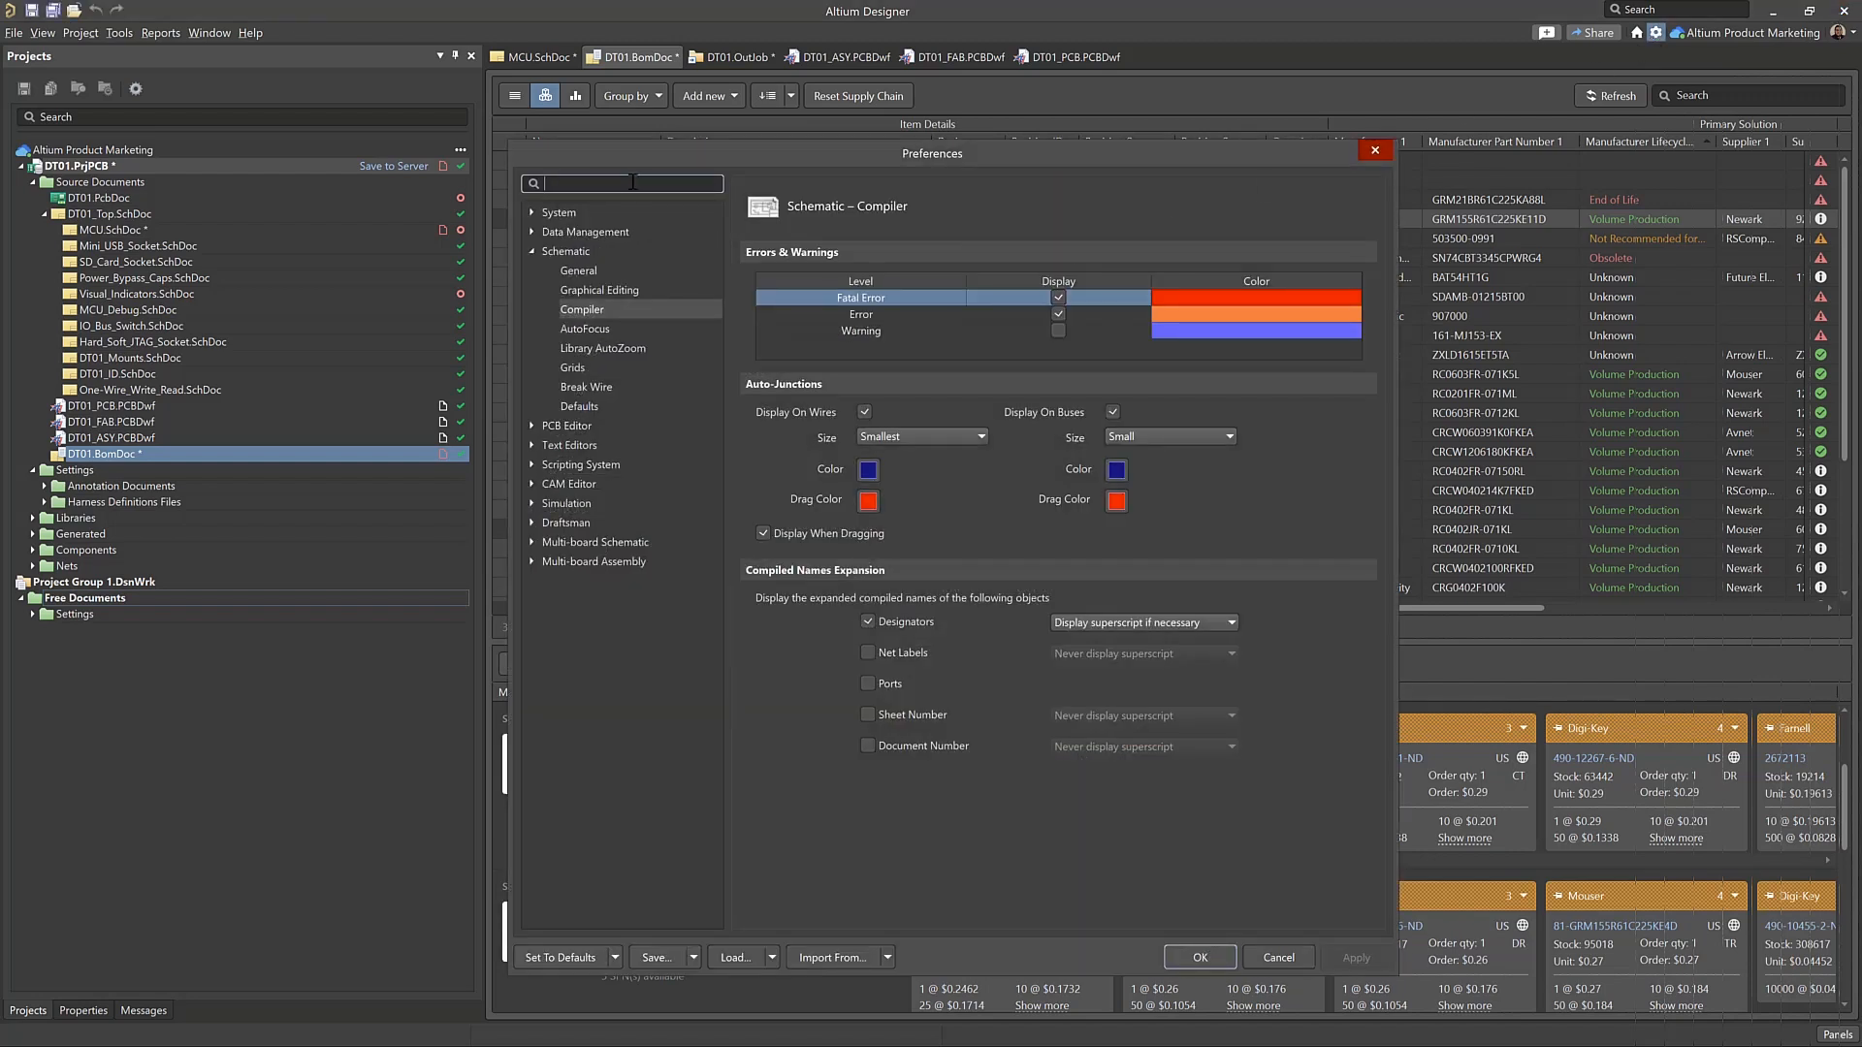
type("Parts")
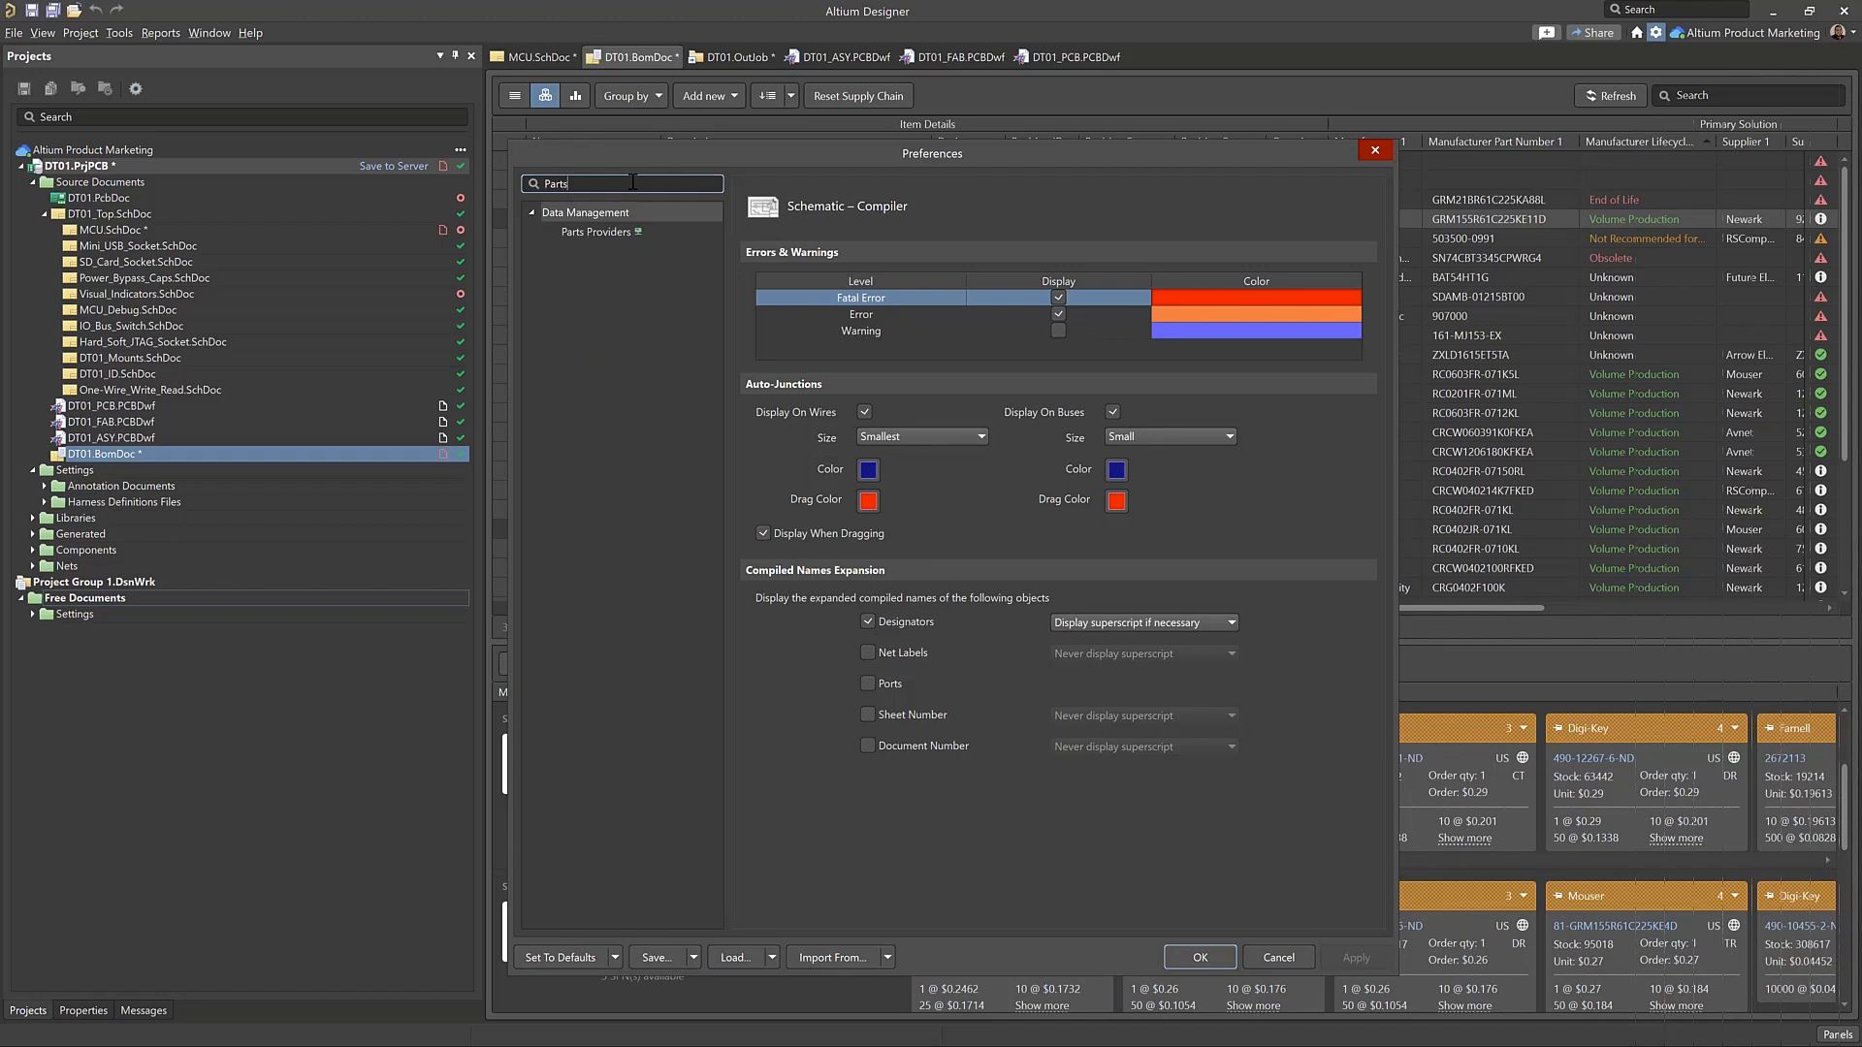
left_click(597, 231)
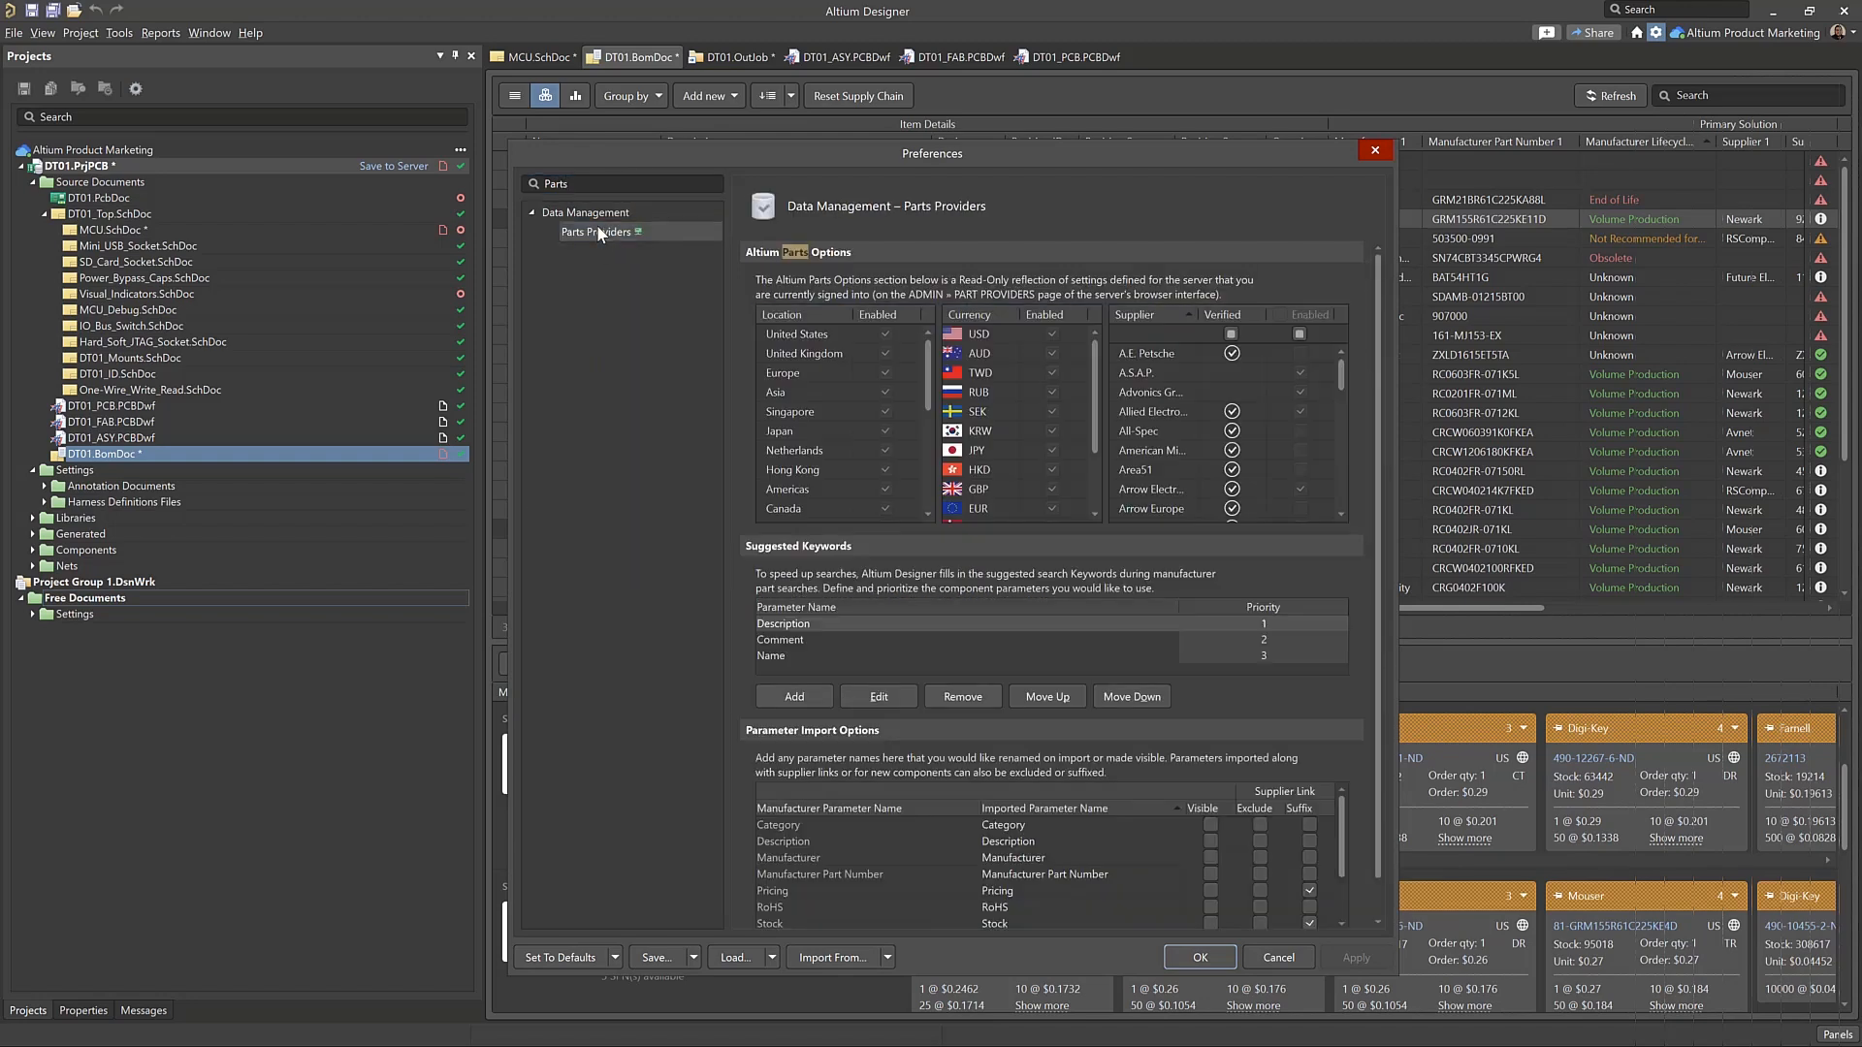
scroll(1247, 382, "down", 8)
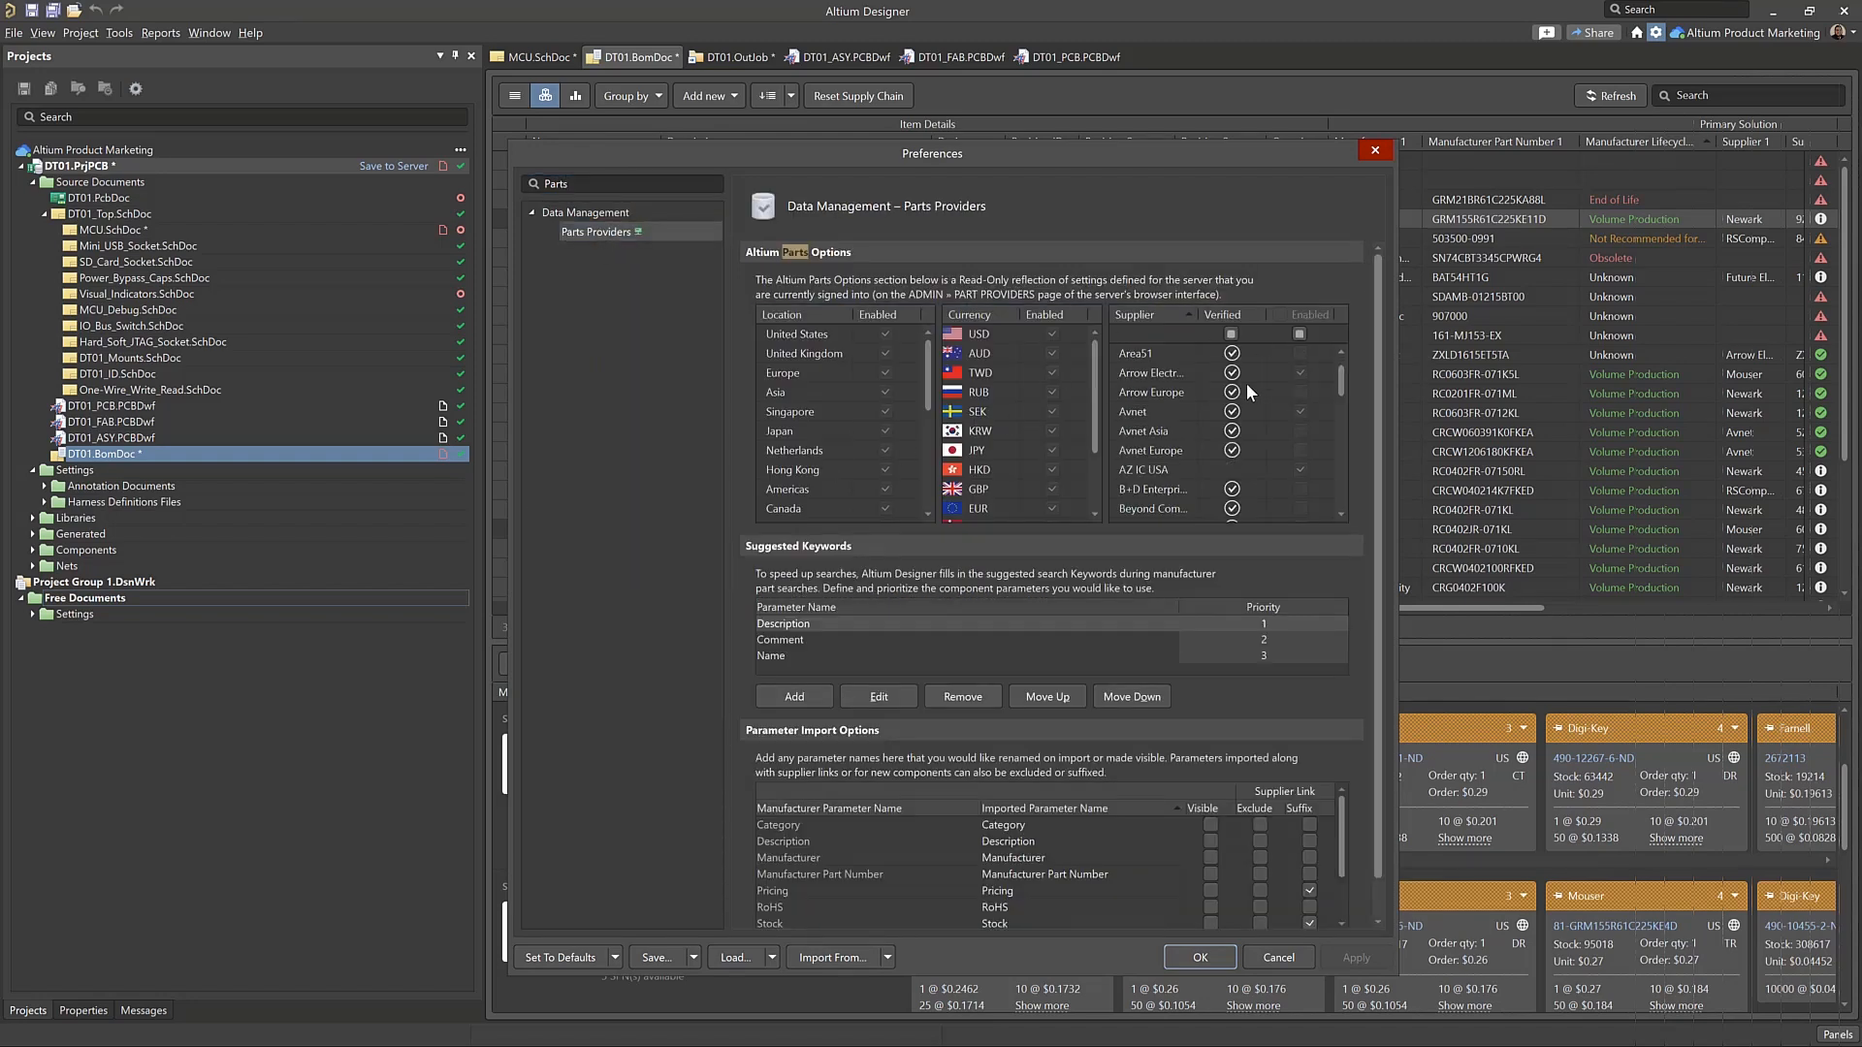
scroll(1282, 439, "down", 10)
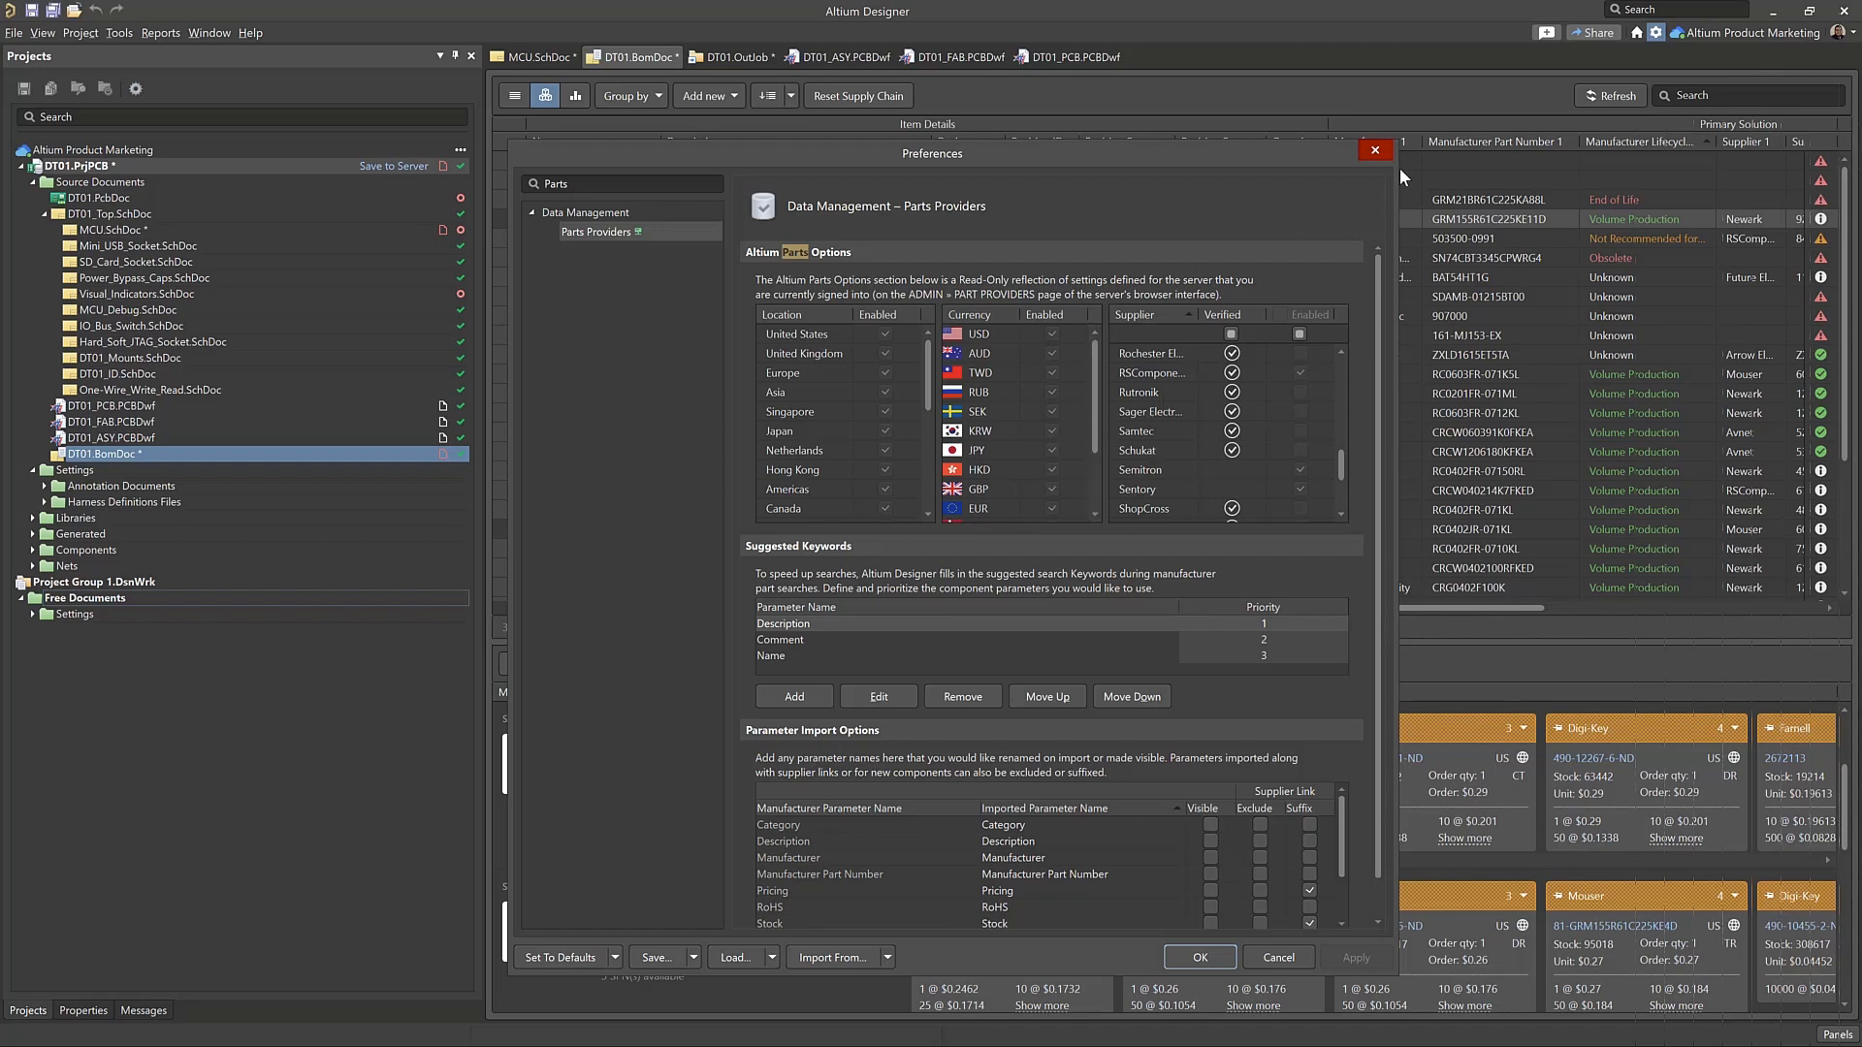
left_click(1377, 149)
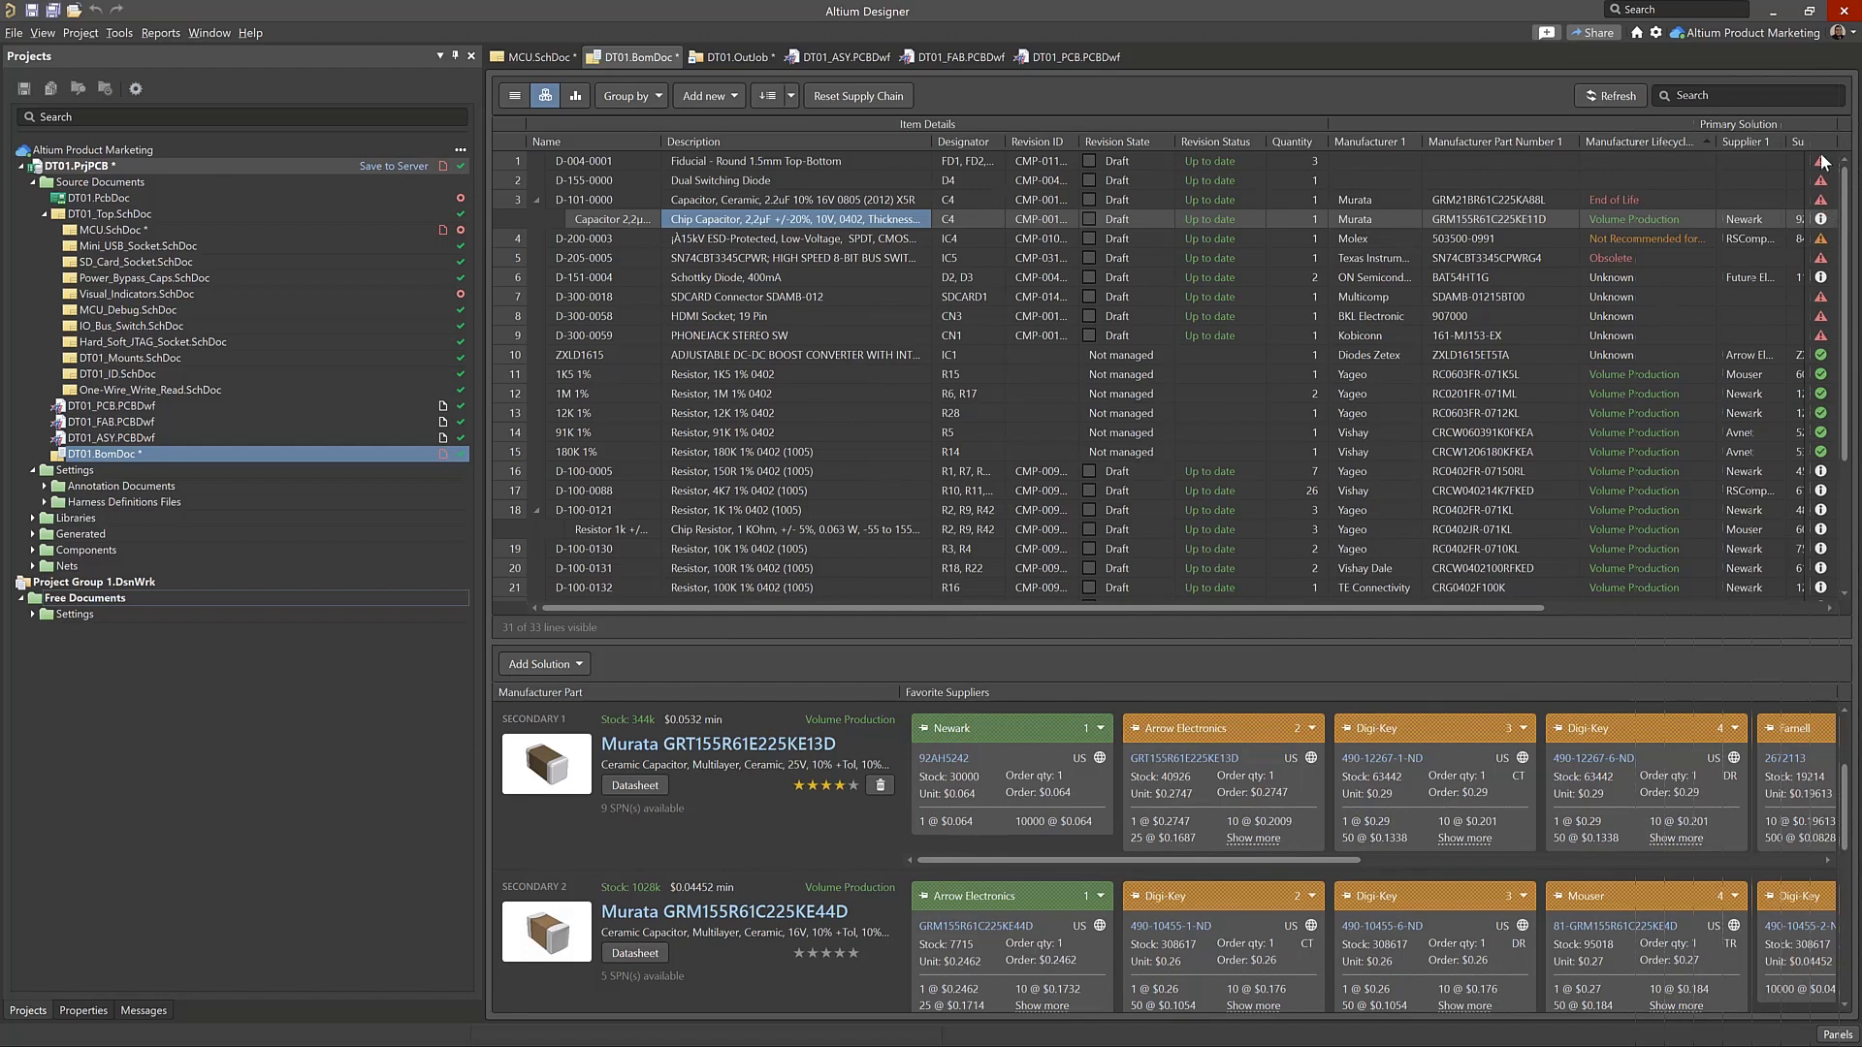
Check the BOM status warnings of the SD card connector, HDMI socket and stereo phone jack items
left_click(1819, 302)
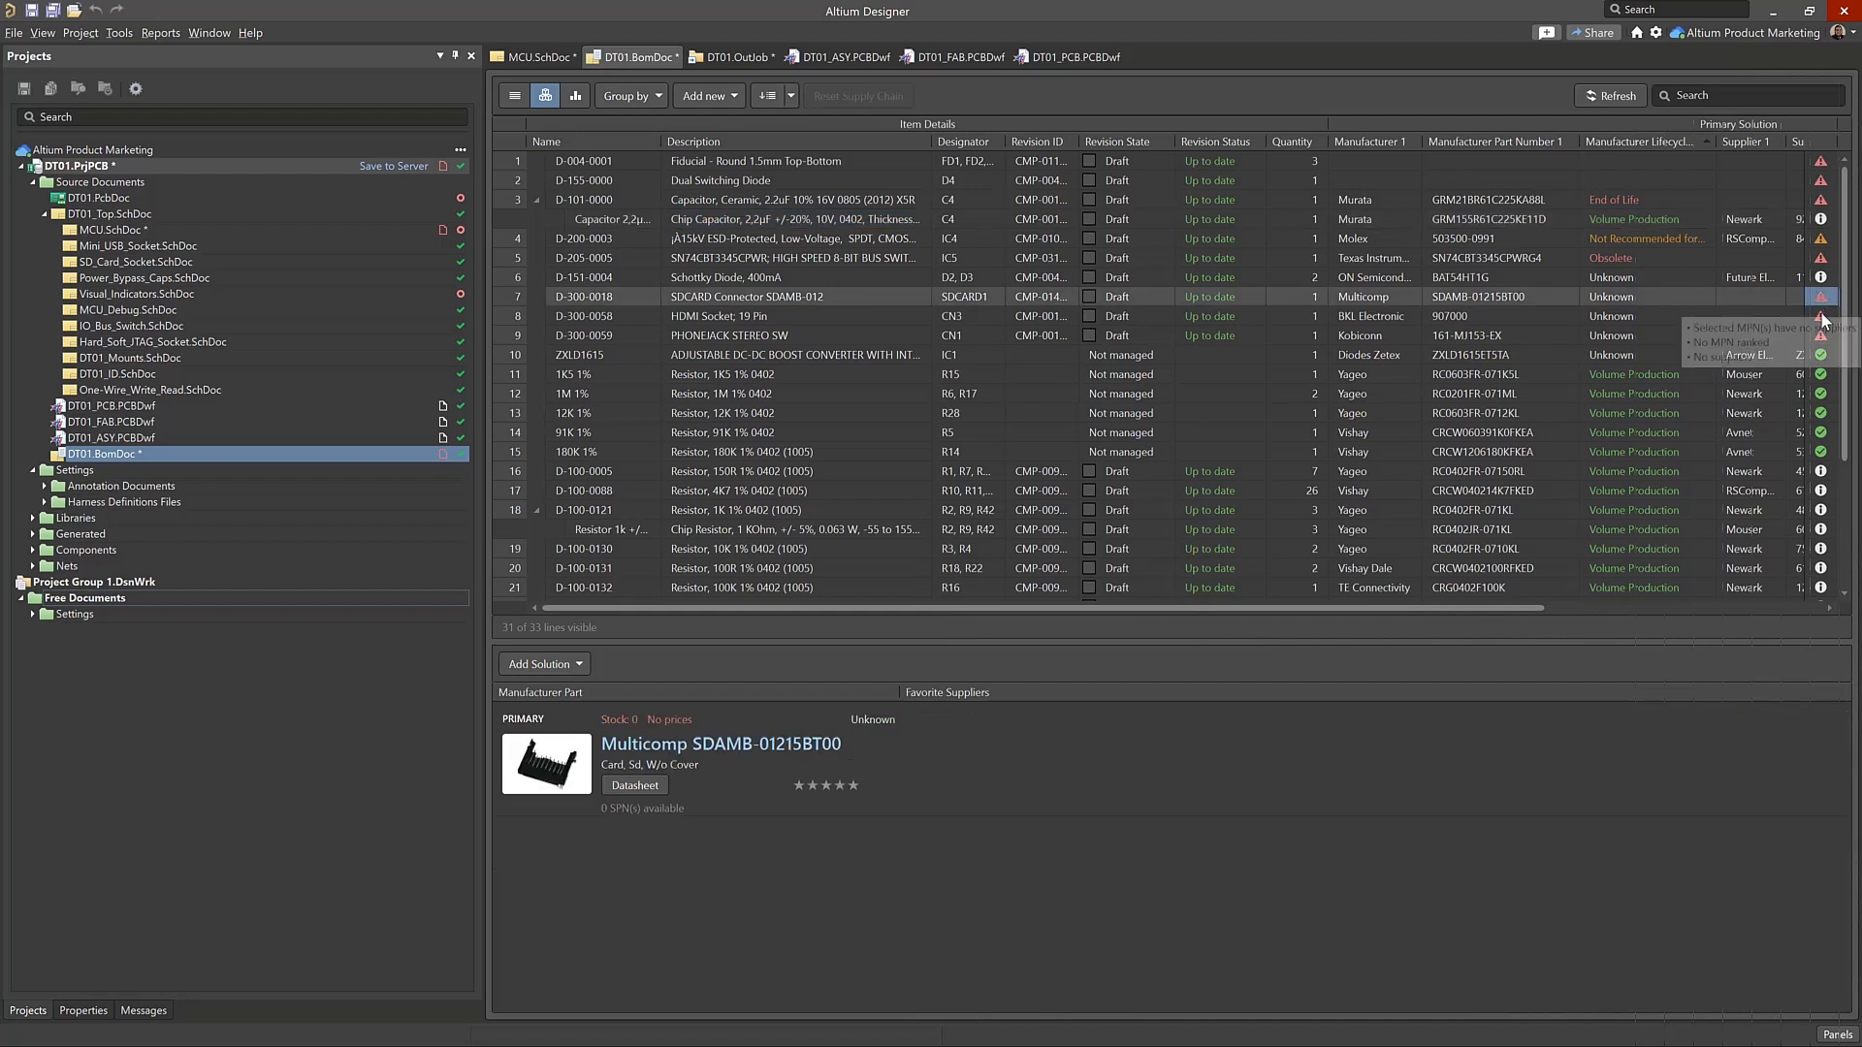
left_click(1822, 316)
mouse_move(1820, 339)
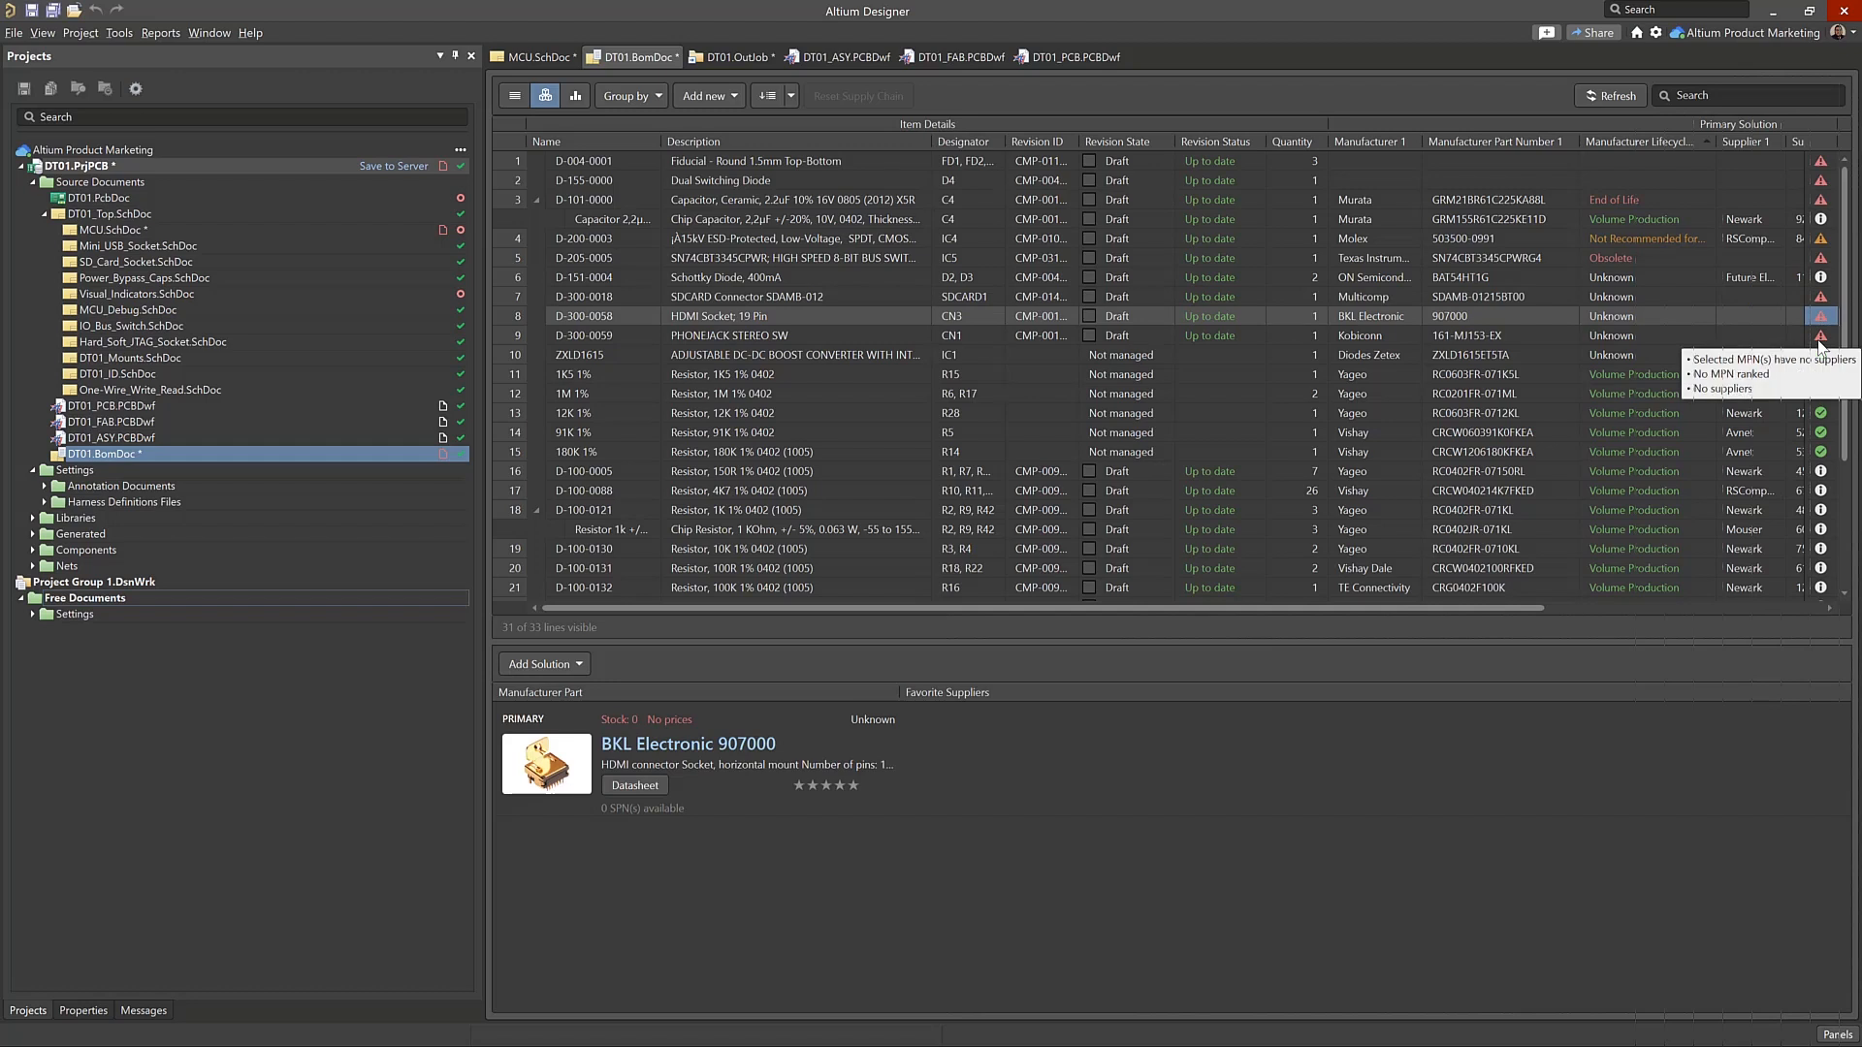
left_click(1820, 339)
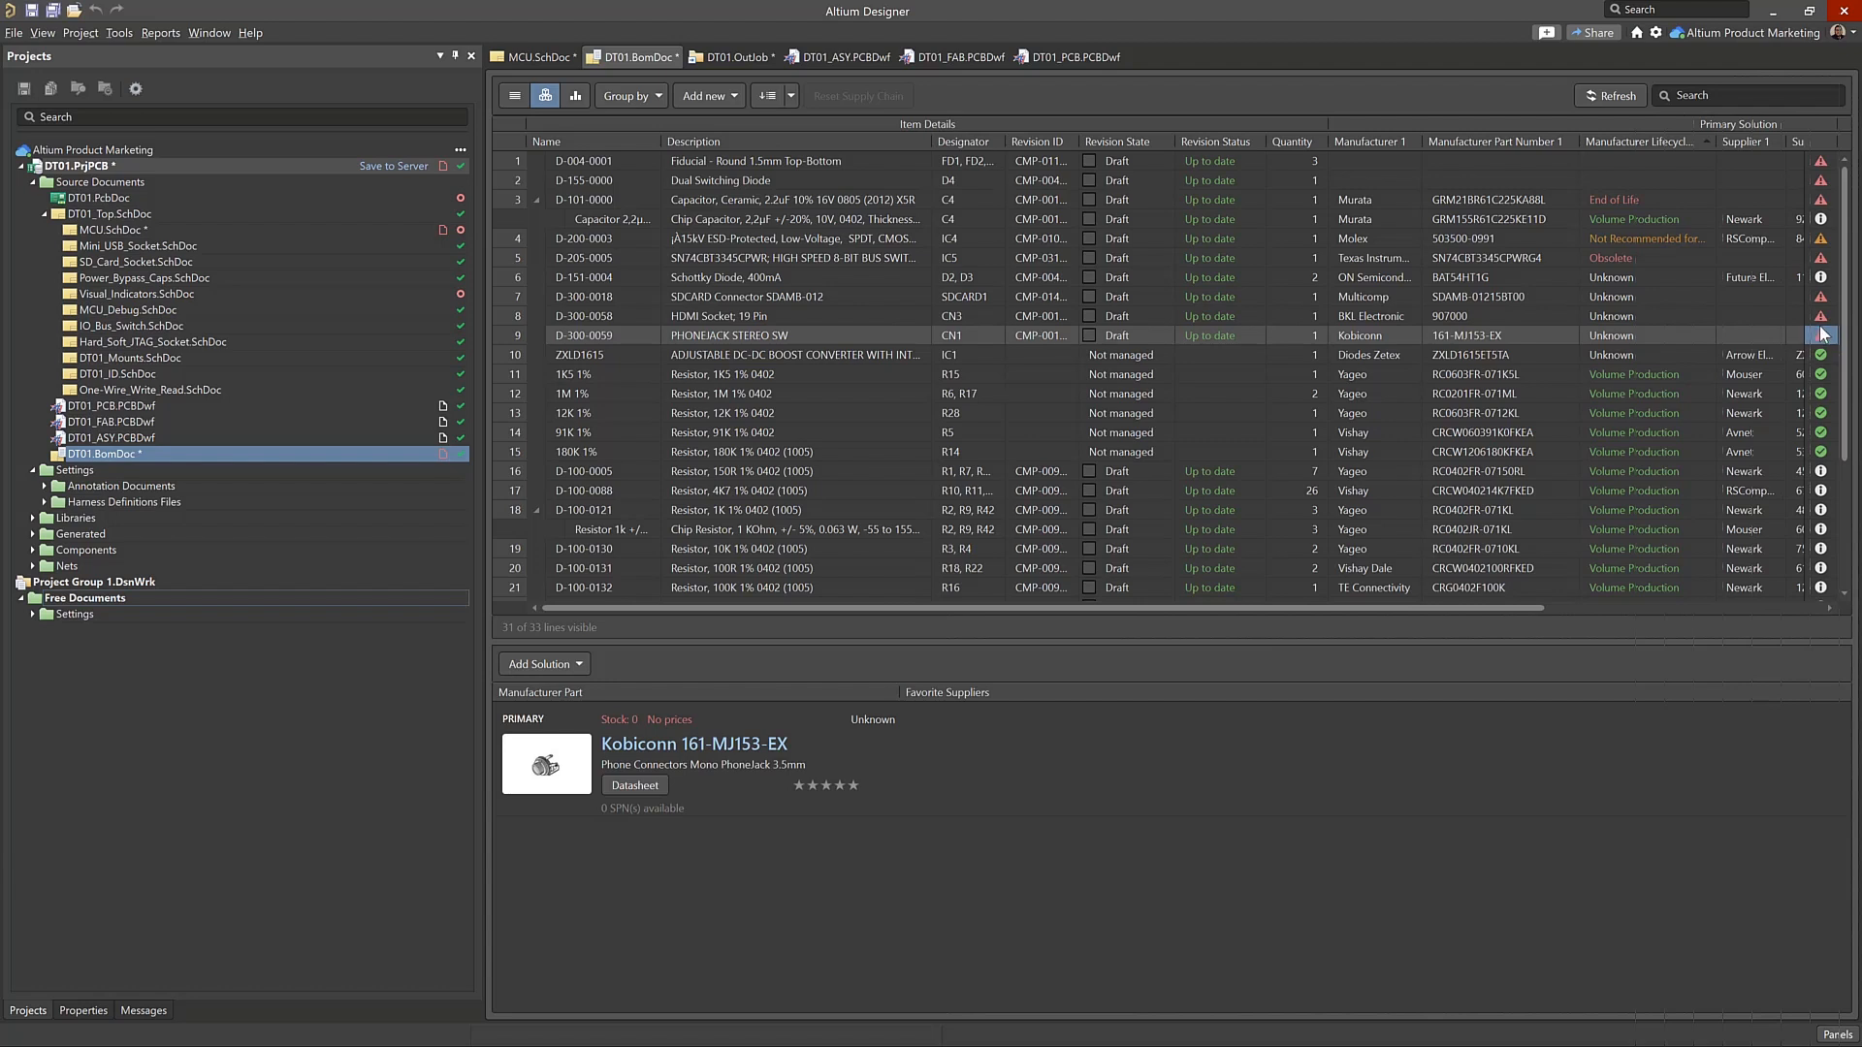
mouse_move(1821, 340)
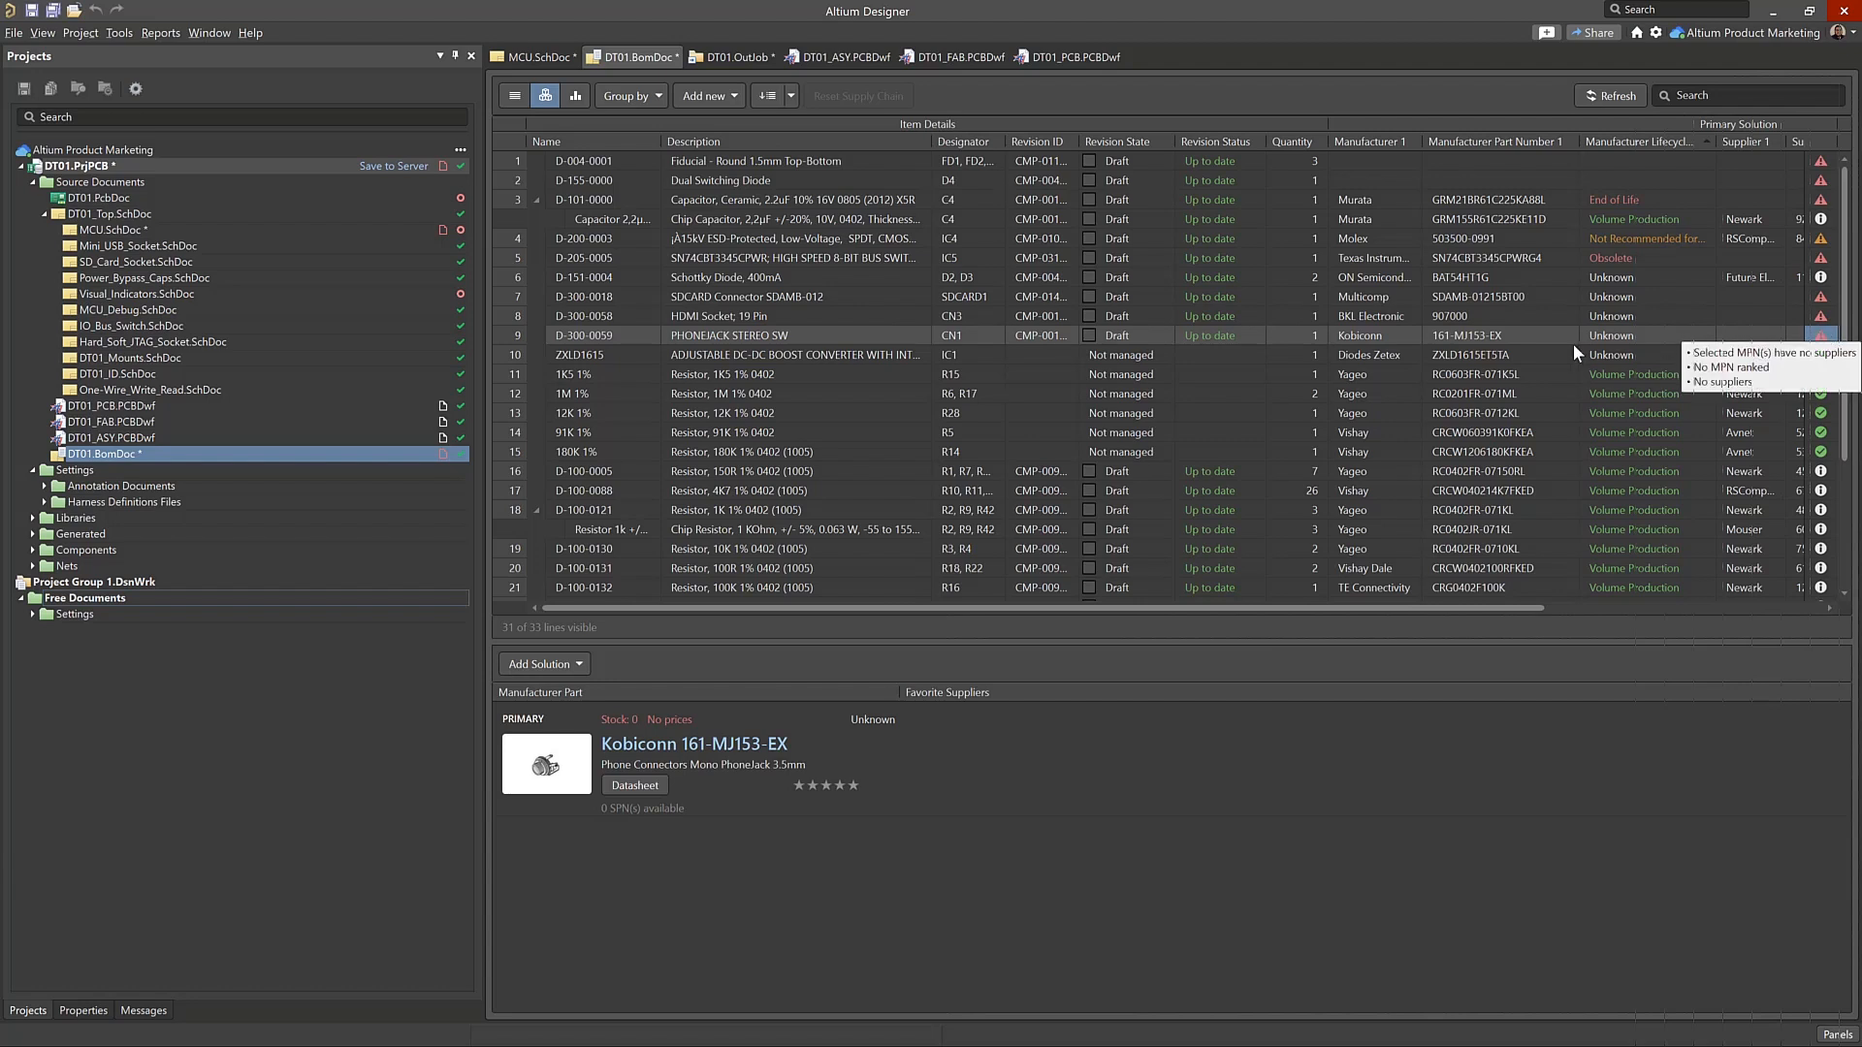
In the BOM checks, filter the items by No suppliers, clear that filter and filter them by Duplicate Value
left_click(91, 1006)
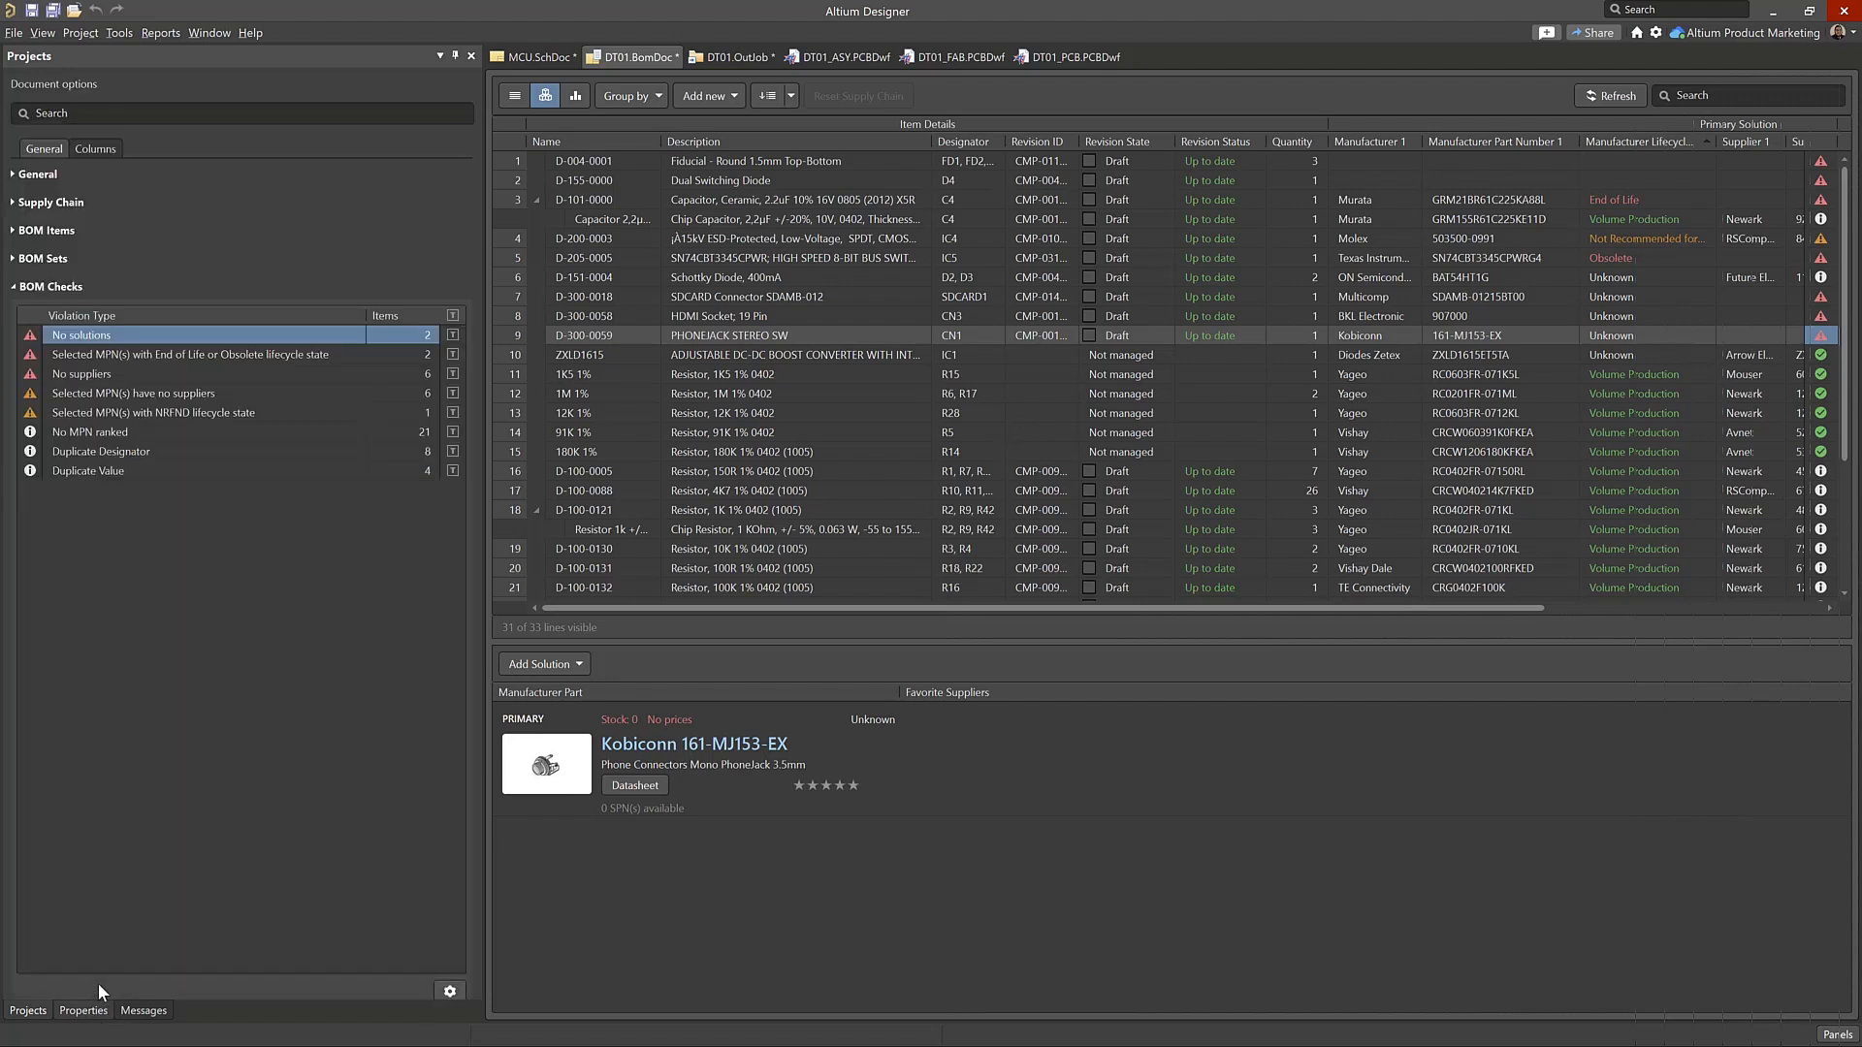
left_click(171, 368)
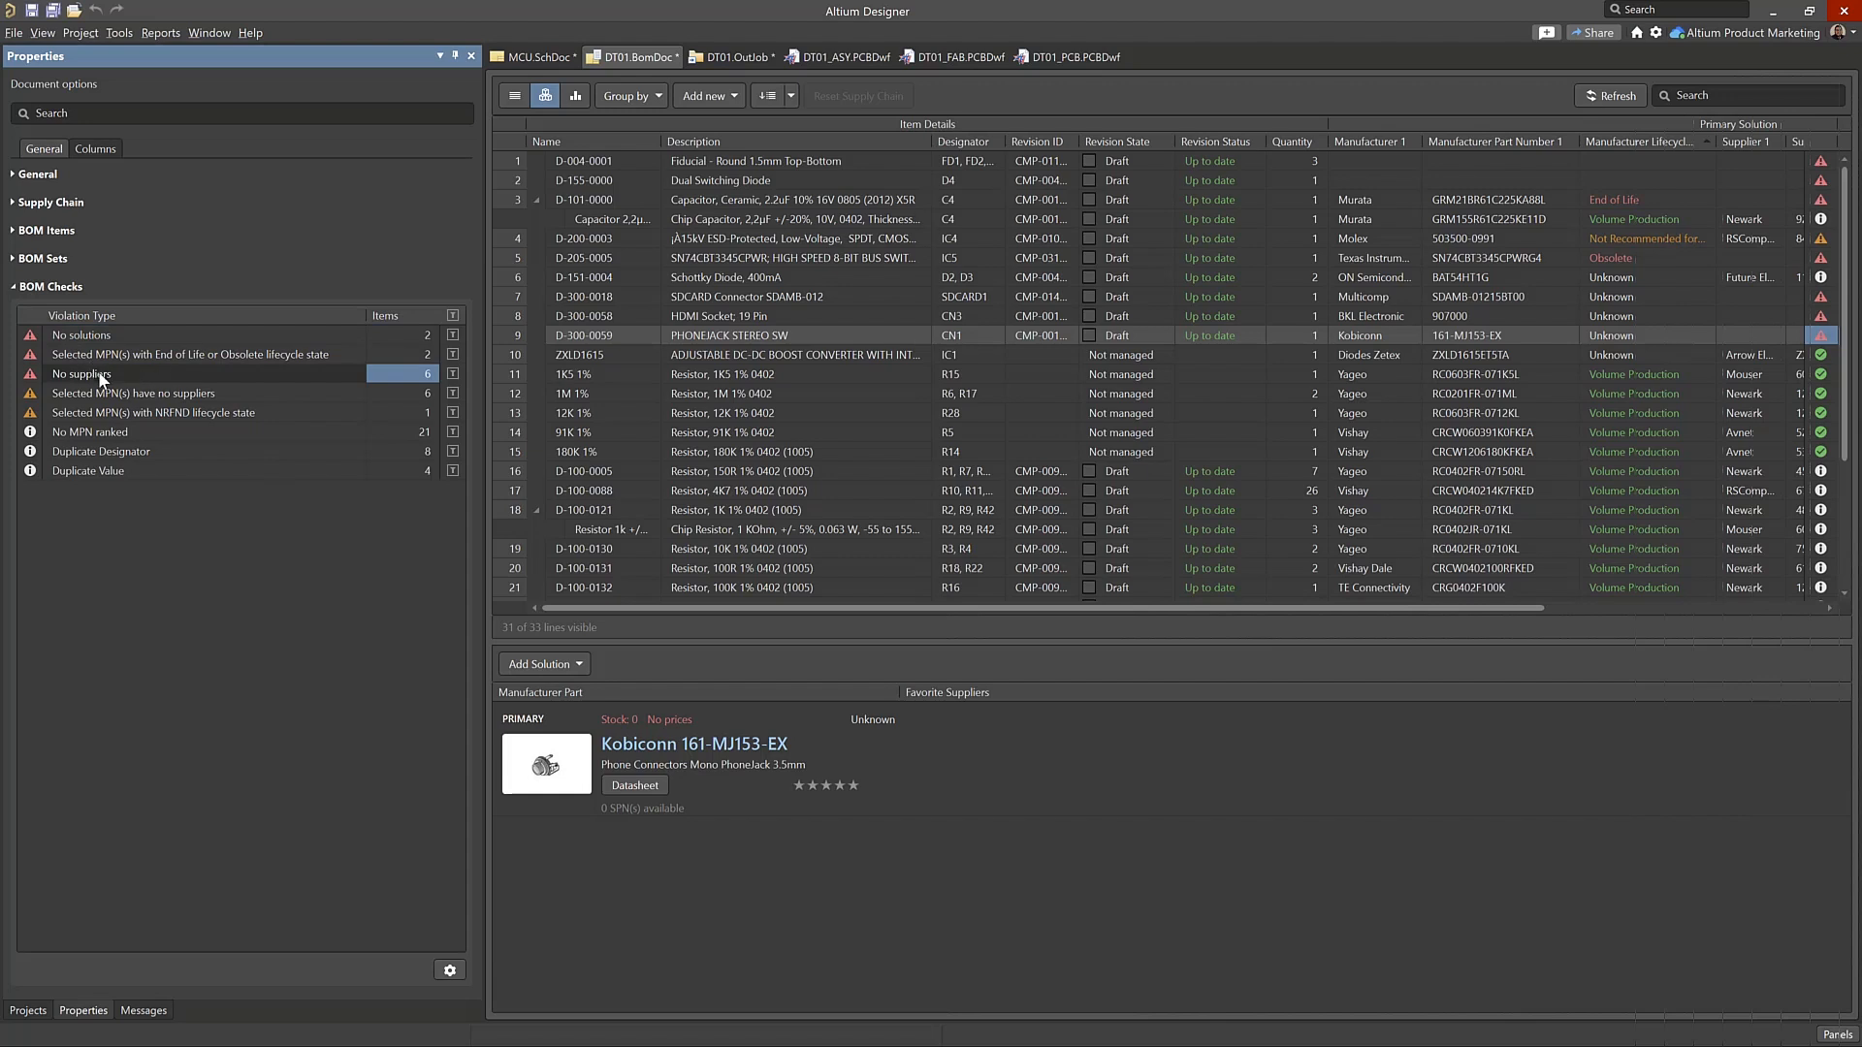
left_click(453, 373)
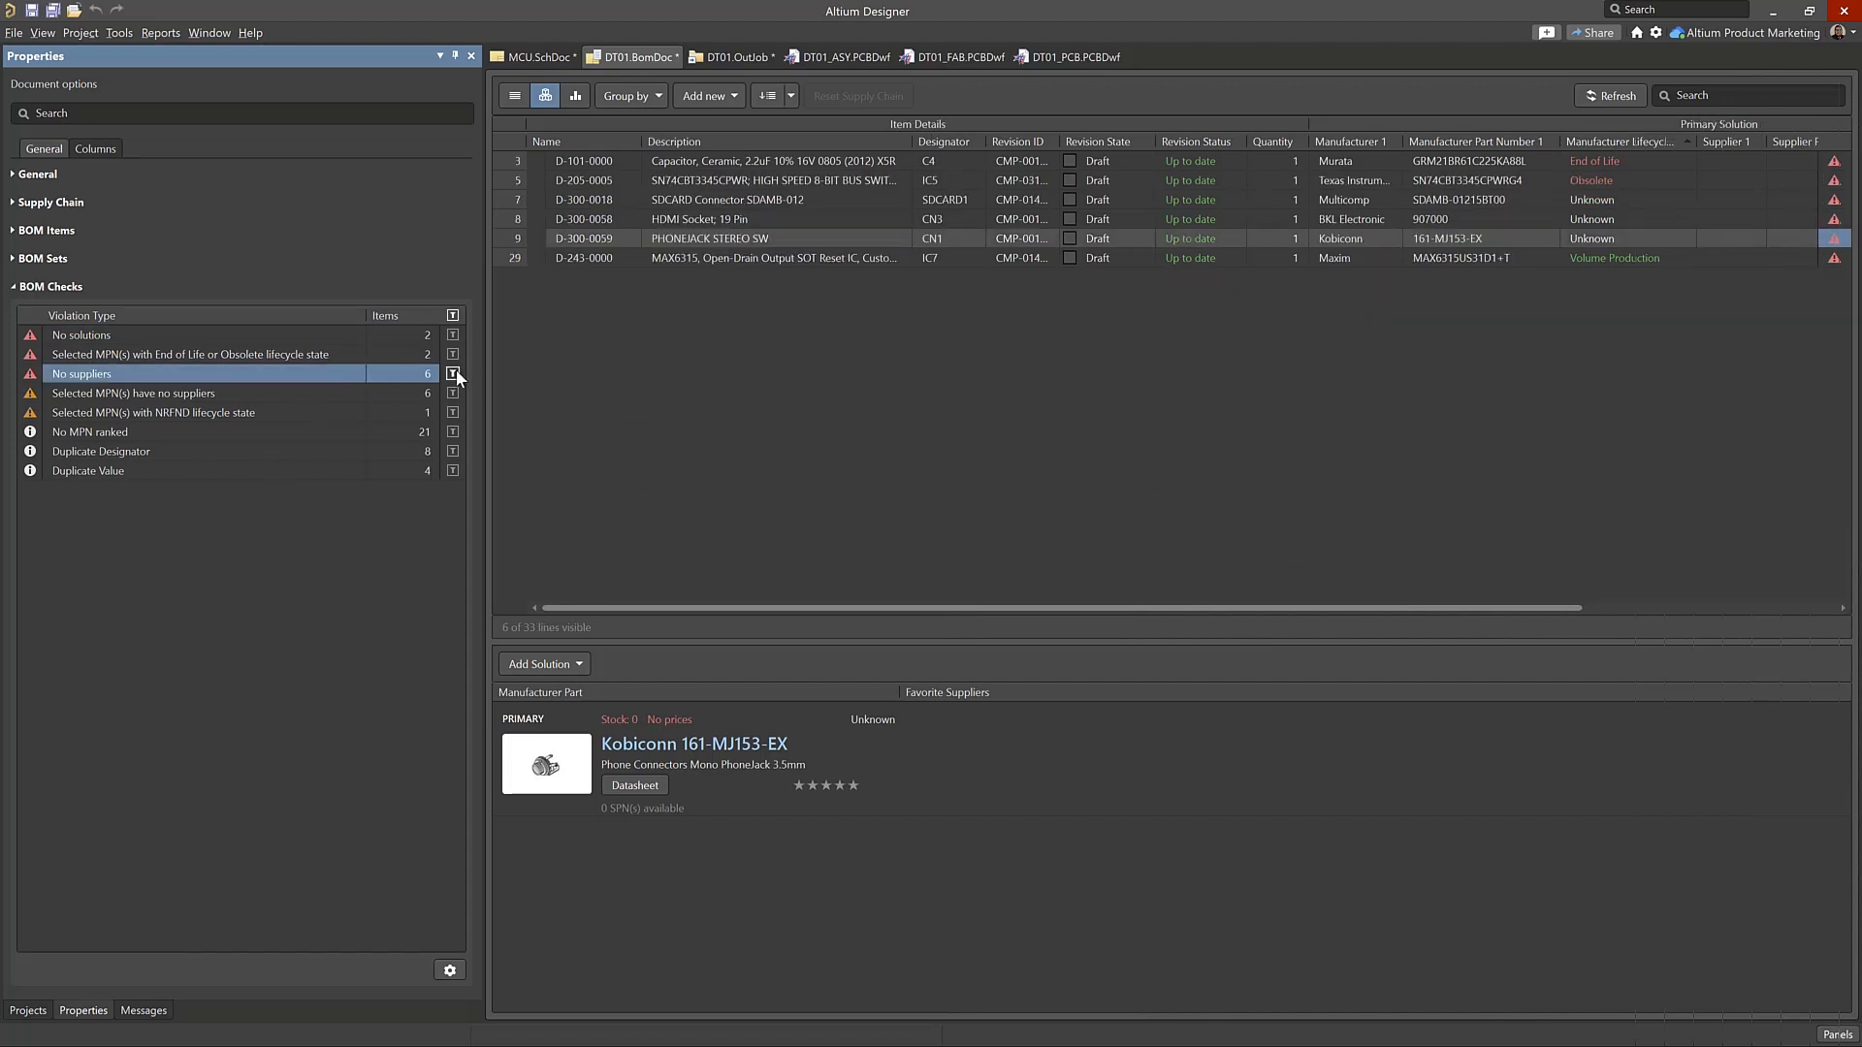
left_click(453, 374)
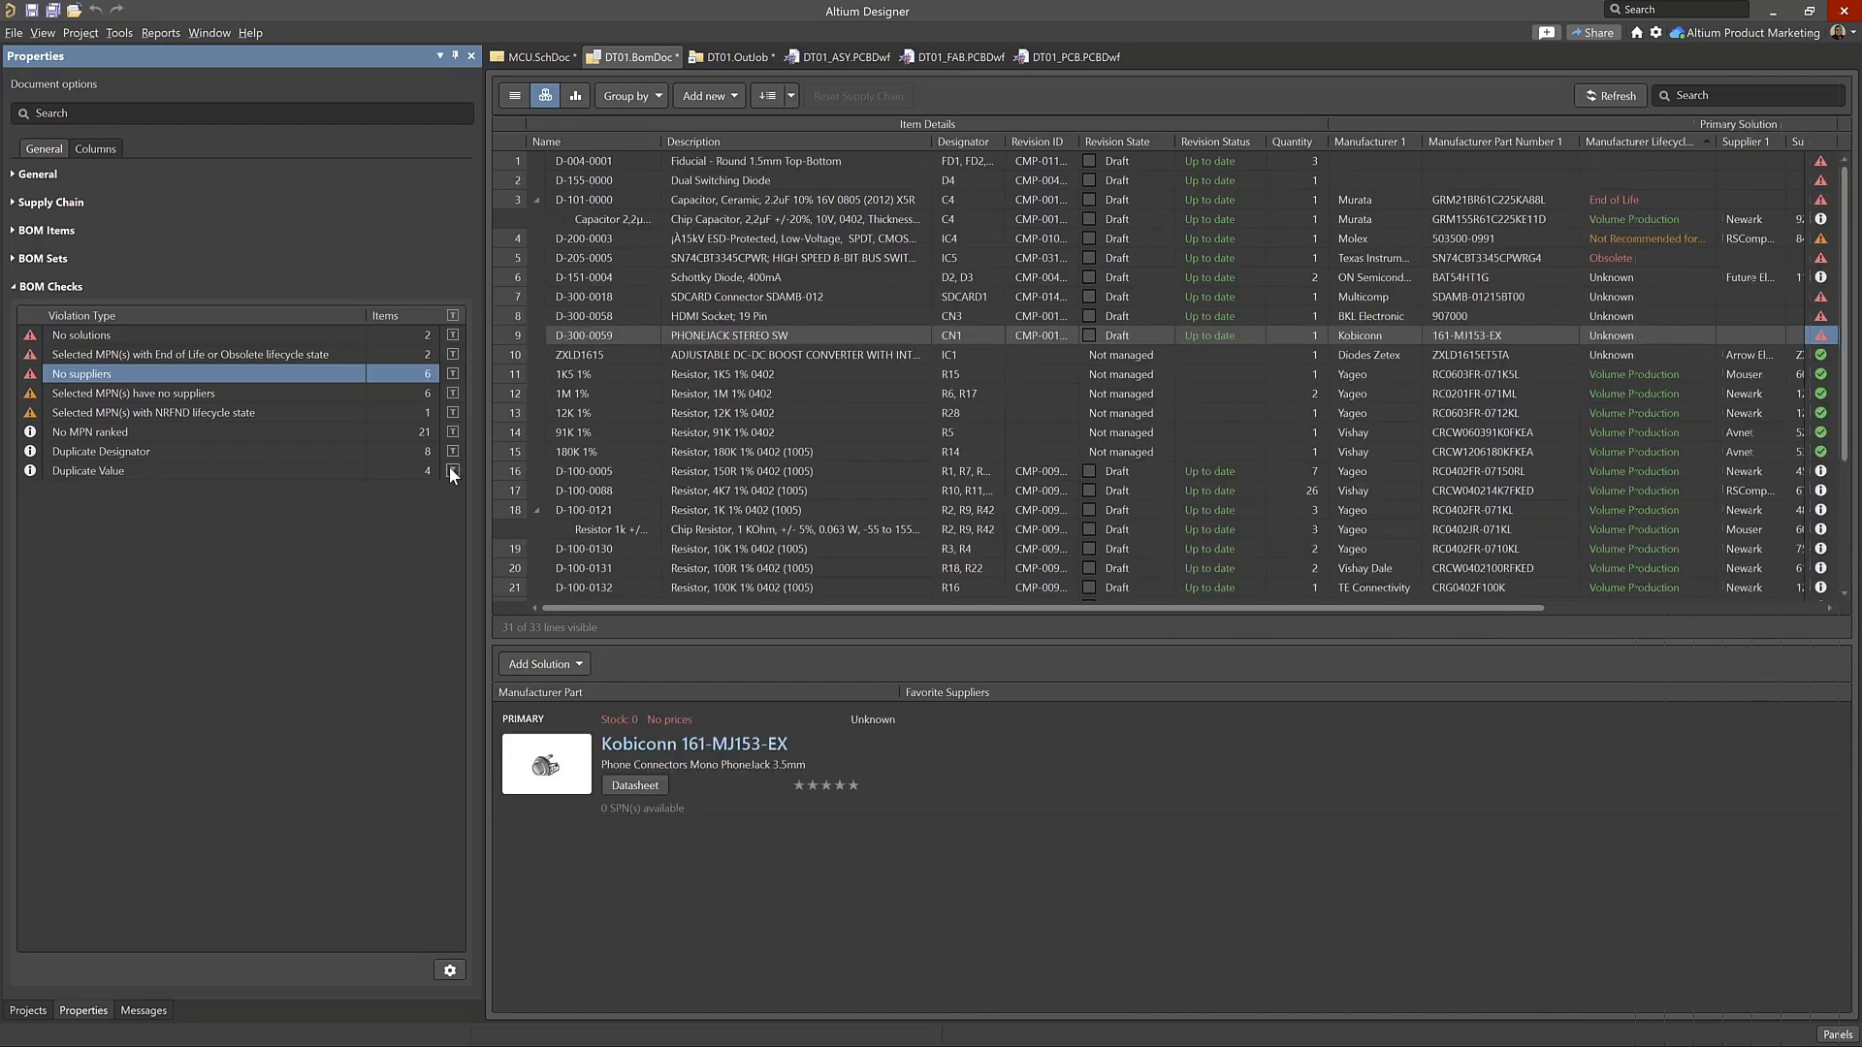
left_click(452, 471)
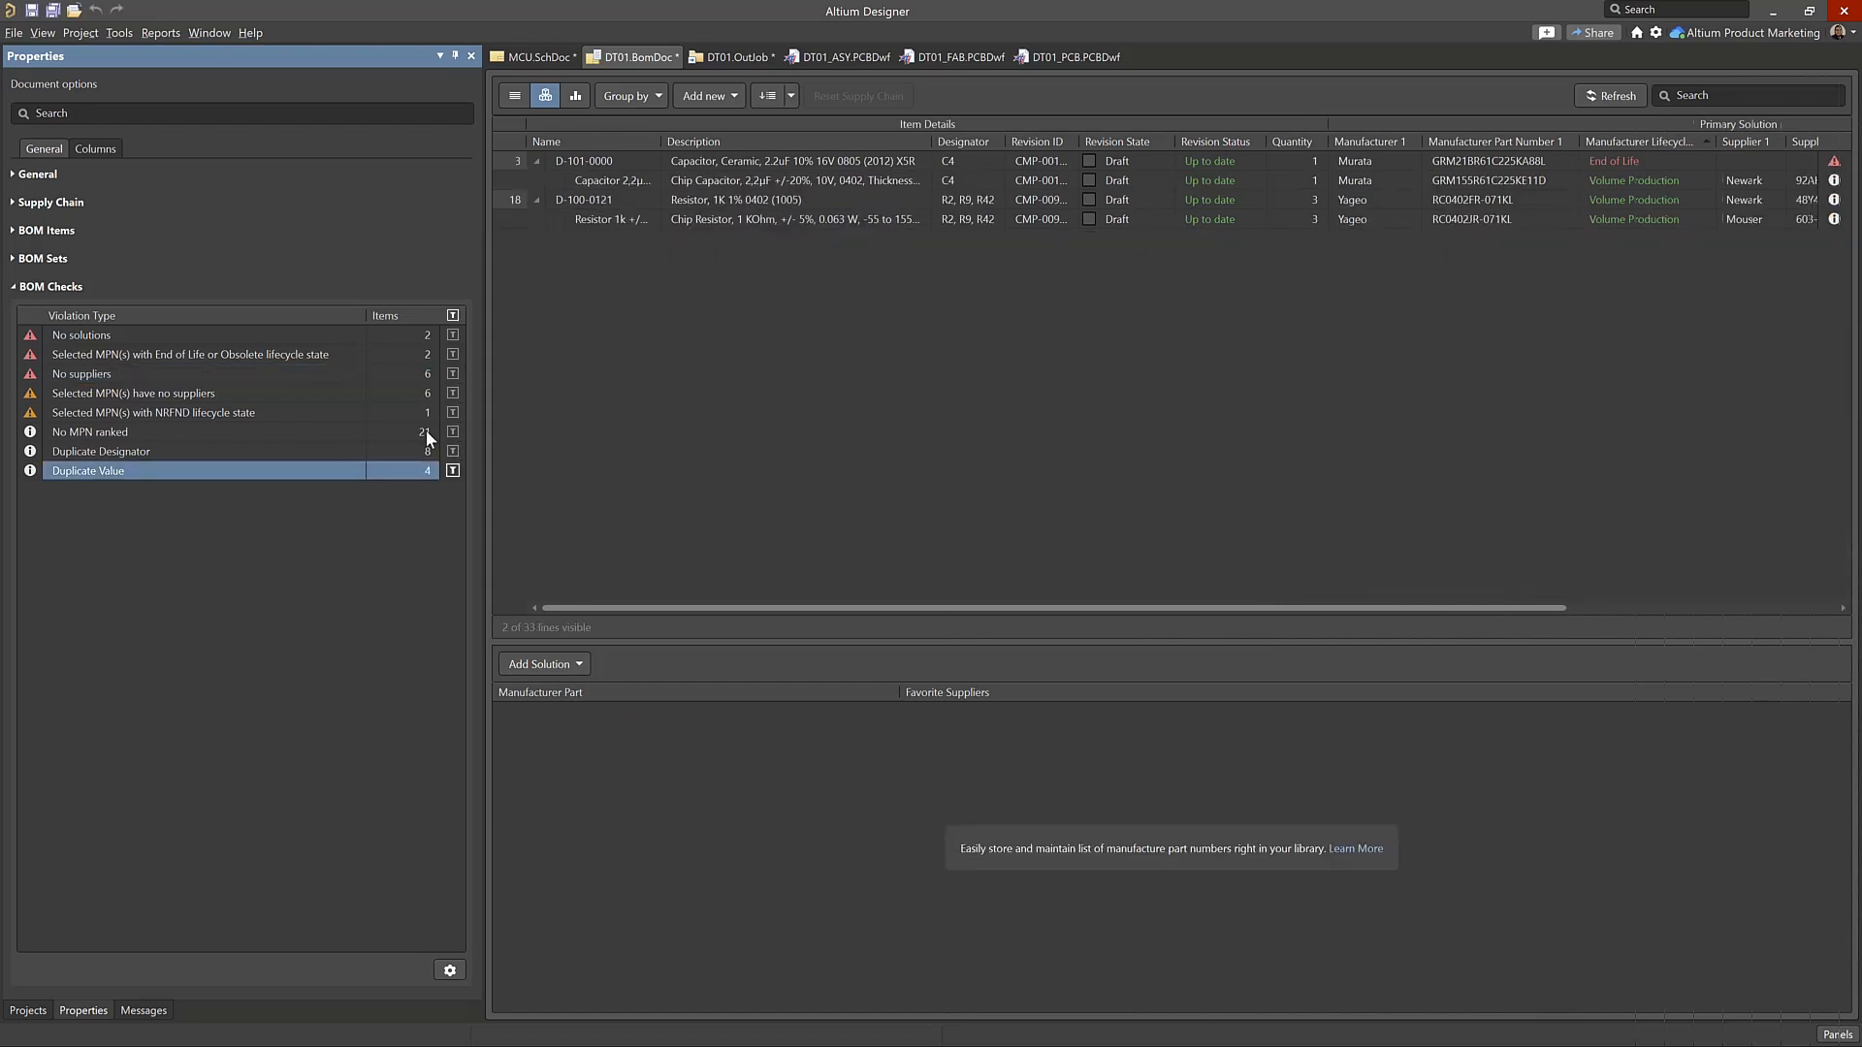
Clear the Duplicate Value filter from the BOM checks and expand the BOM Sets section
left_click(452, 471)
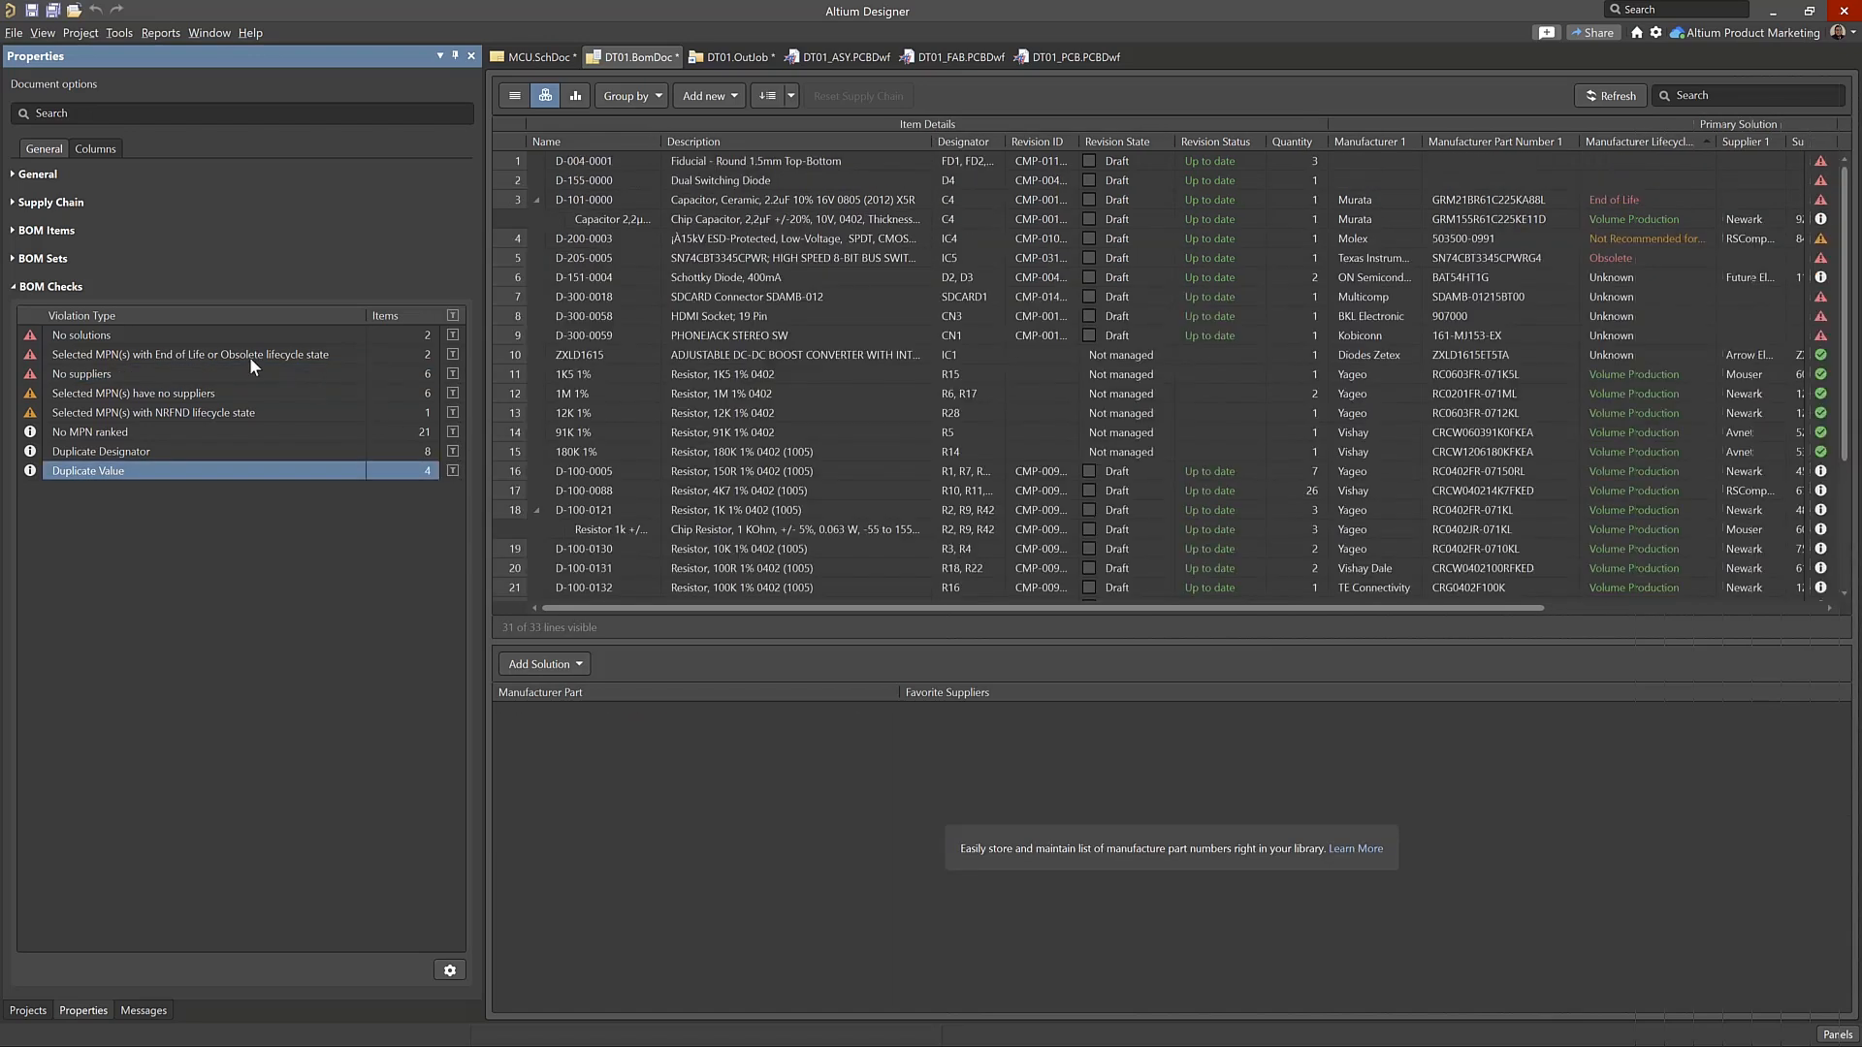
left_click(13, 259)
left_click(12, 259)
left_click(13, 259)
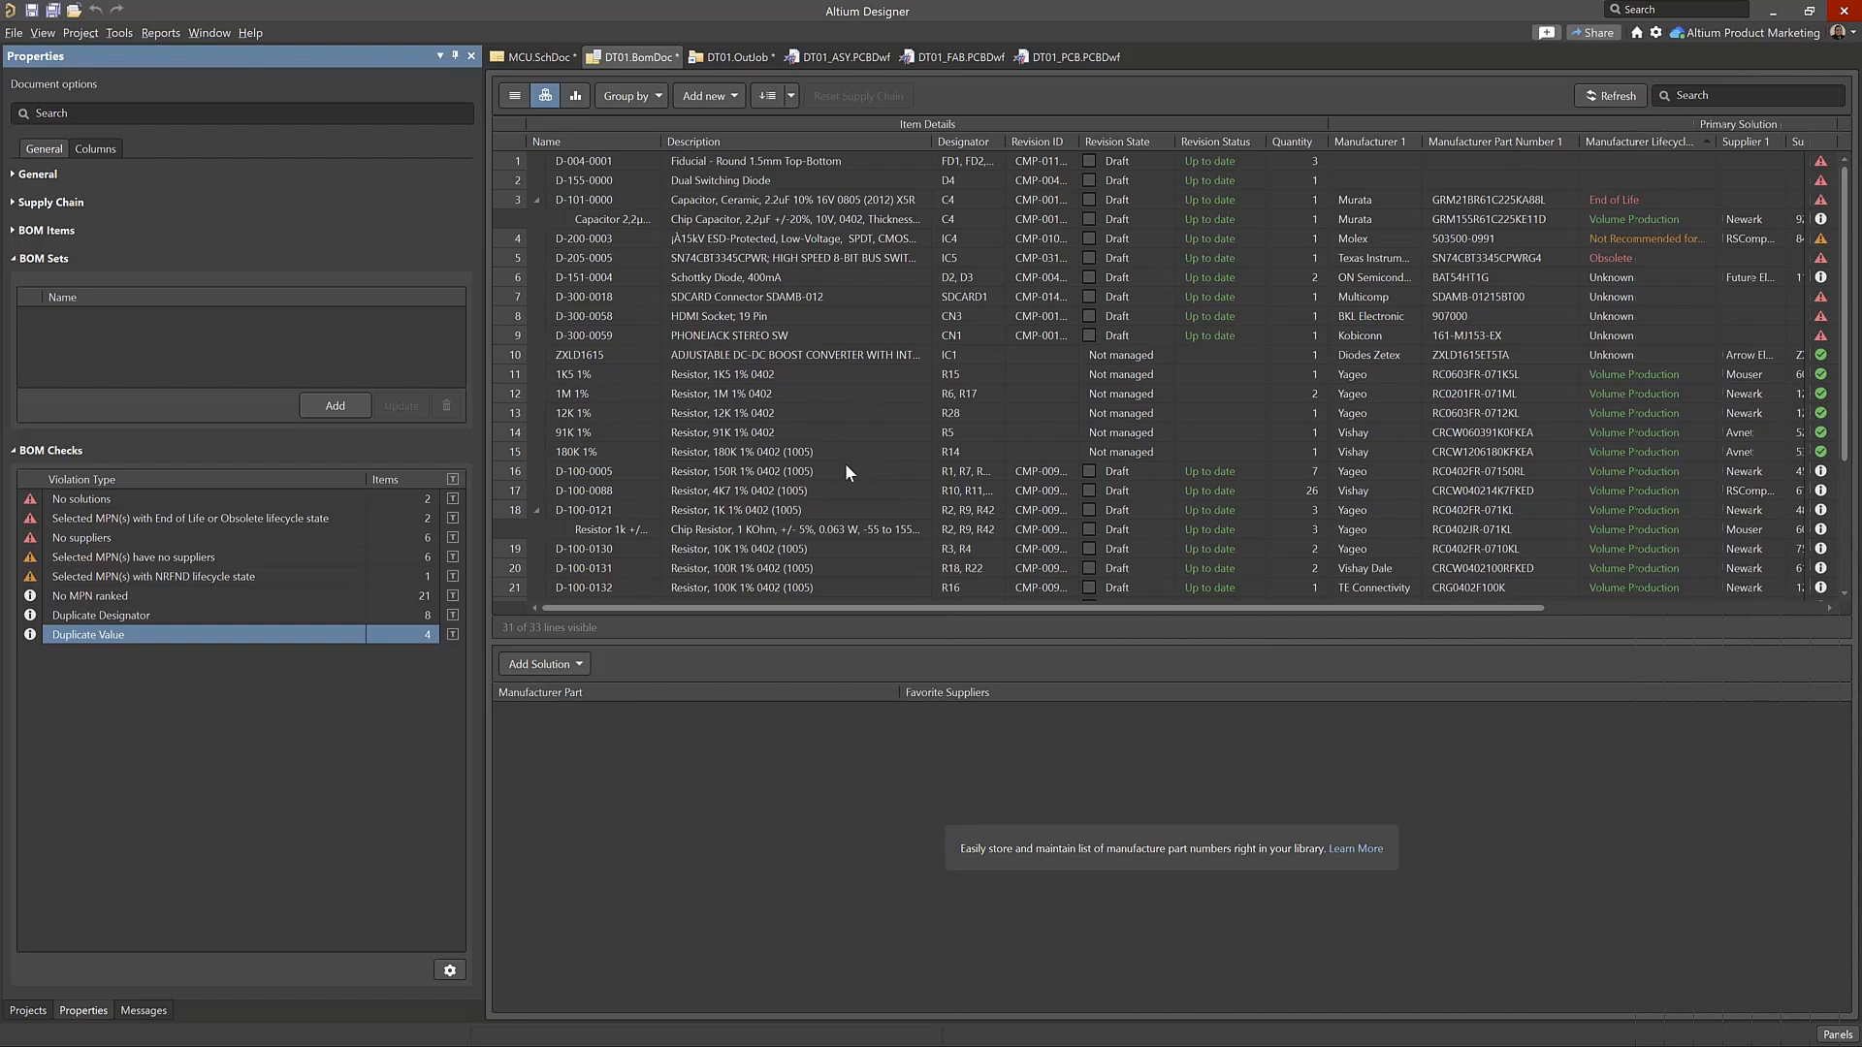
Open the DT01_ASY.PCBDwf assembly drawing and inspect the properties of the top and side board views and the option to import PCB changes
left_click(818, 56)
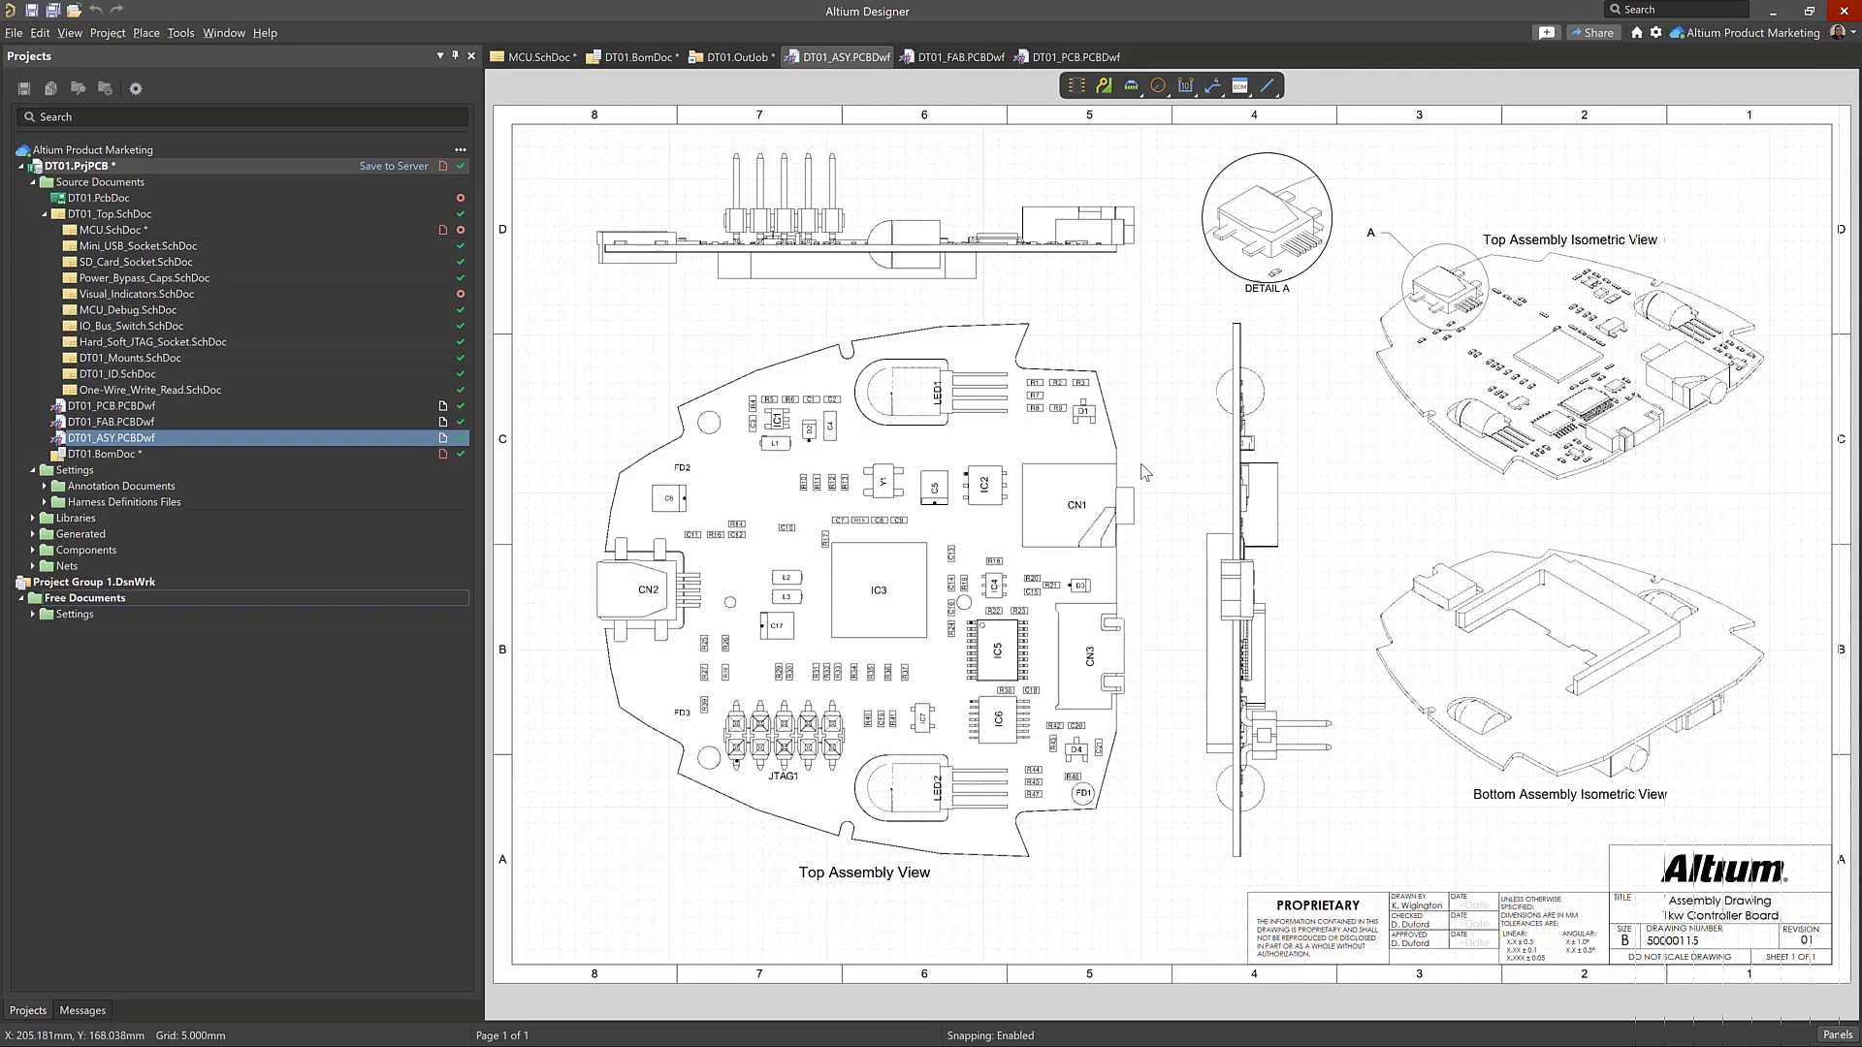
scroll(1187, 512, "down", 1, "ctrl")
left_click(1001, 575)
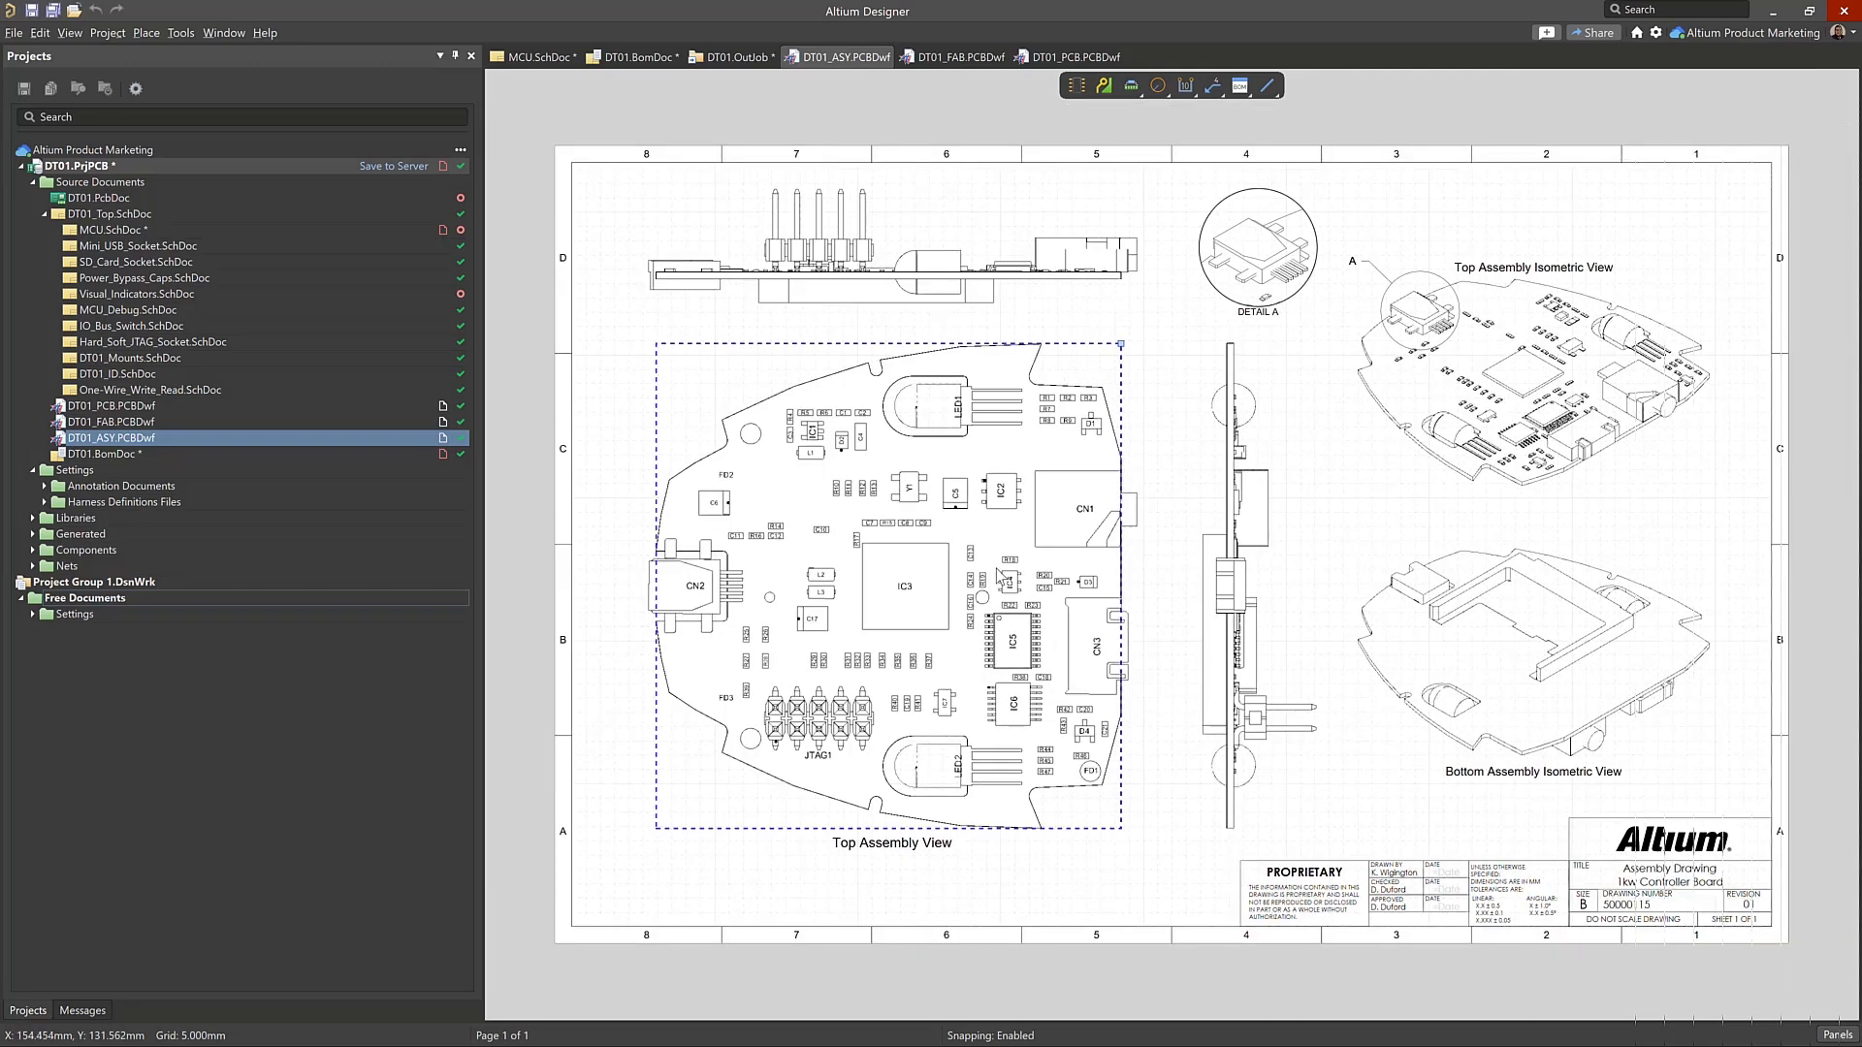
double_click(996, 570)
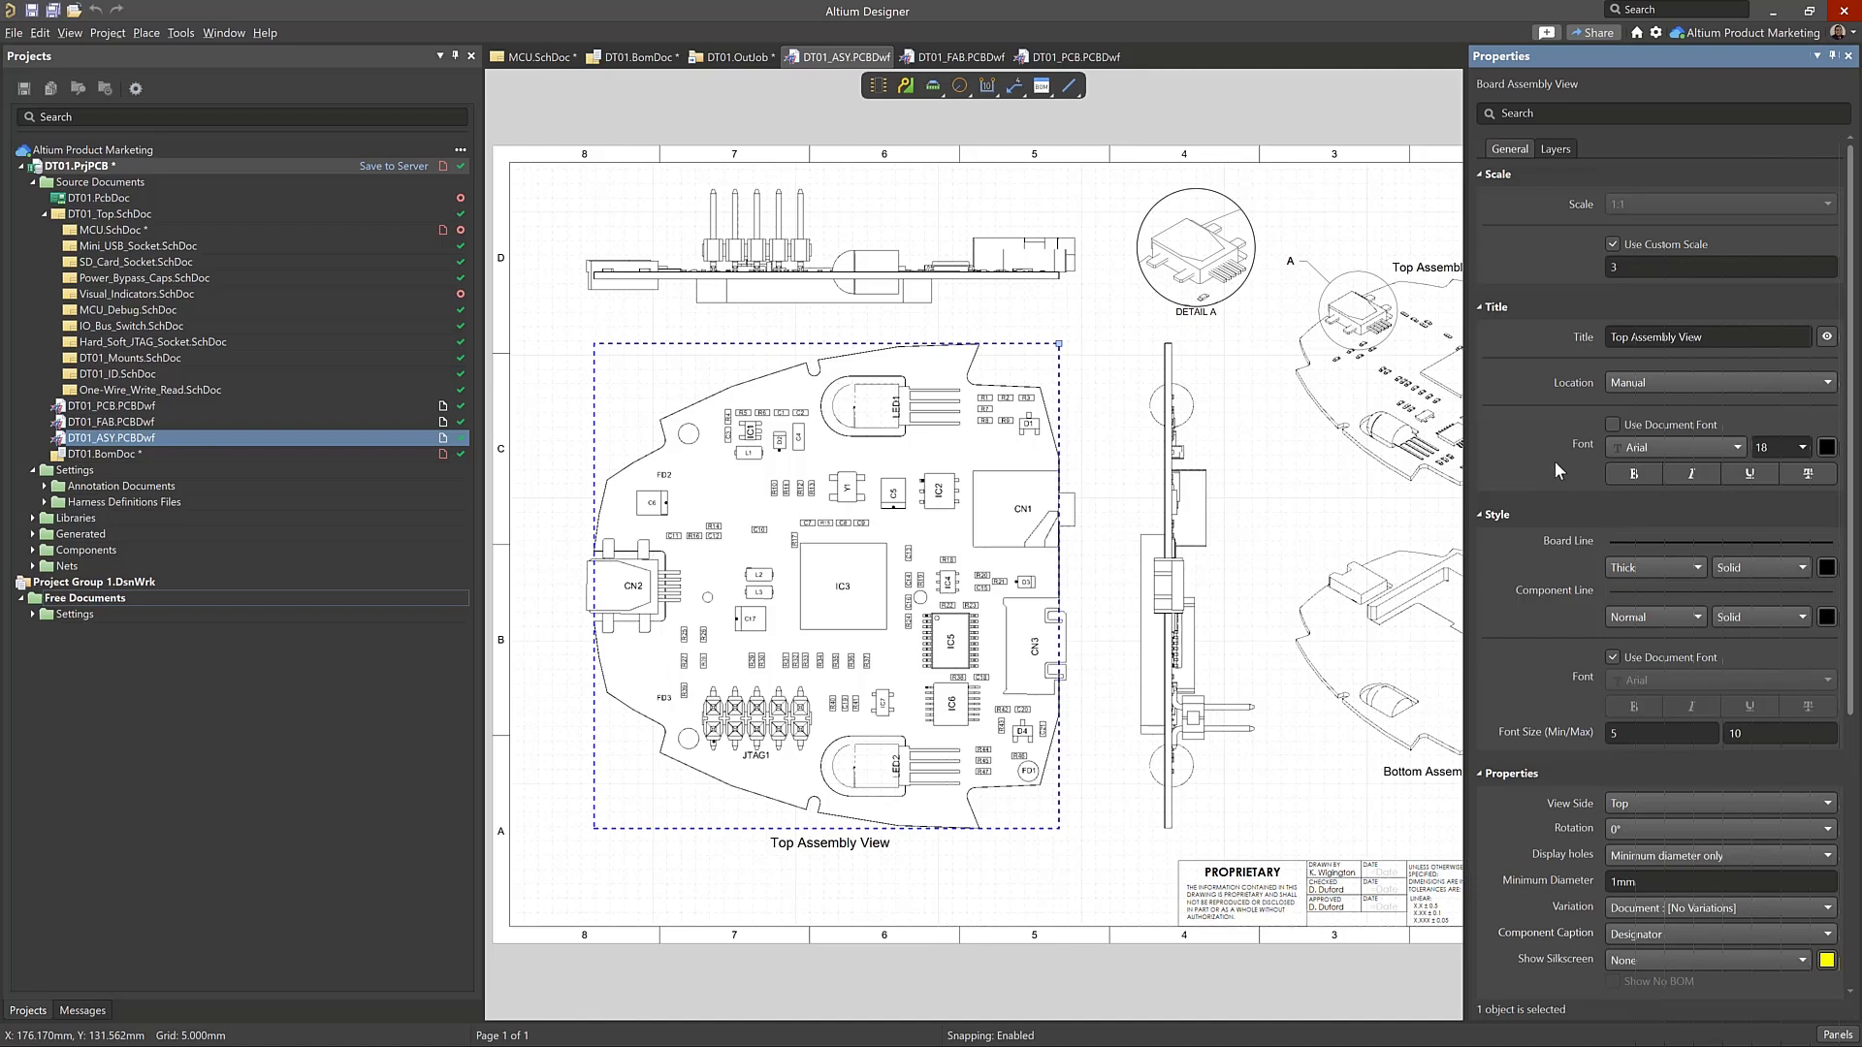
scroll(1641, 417, "down", 5)
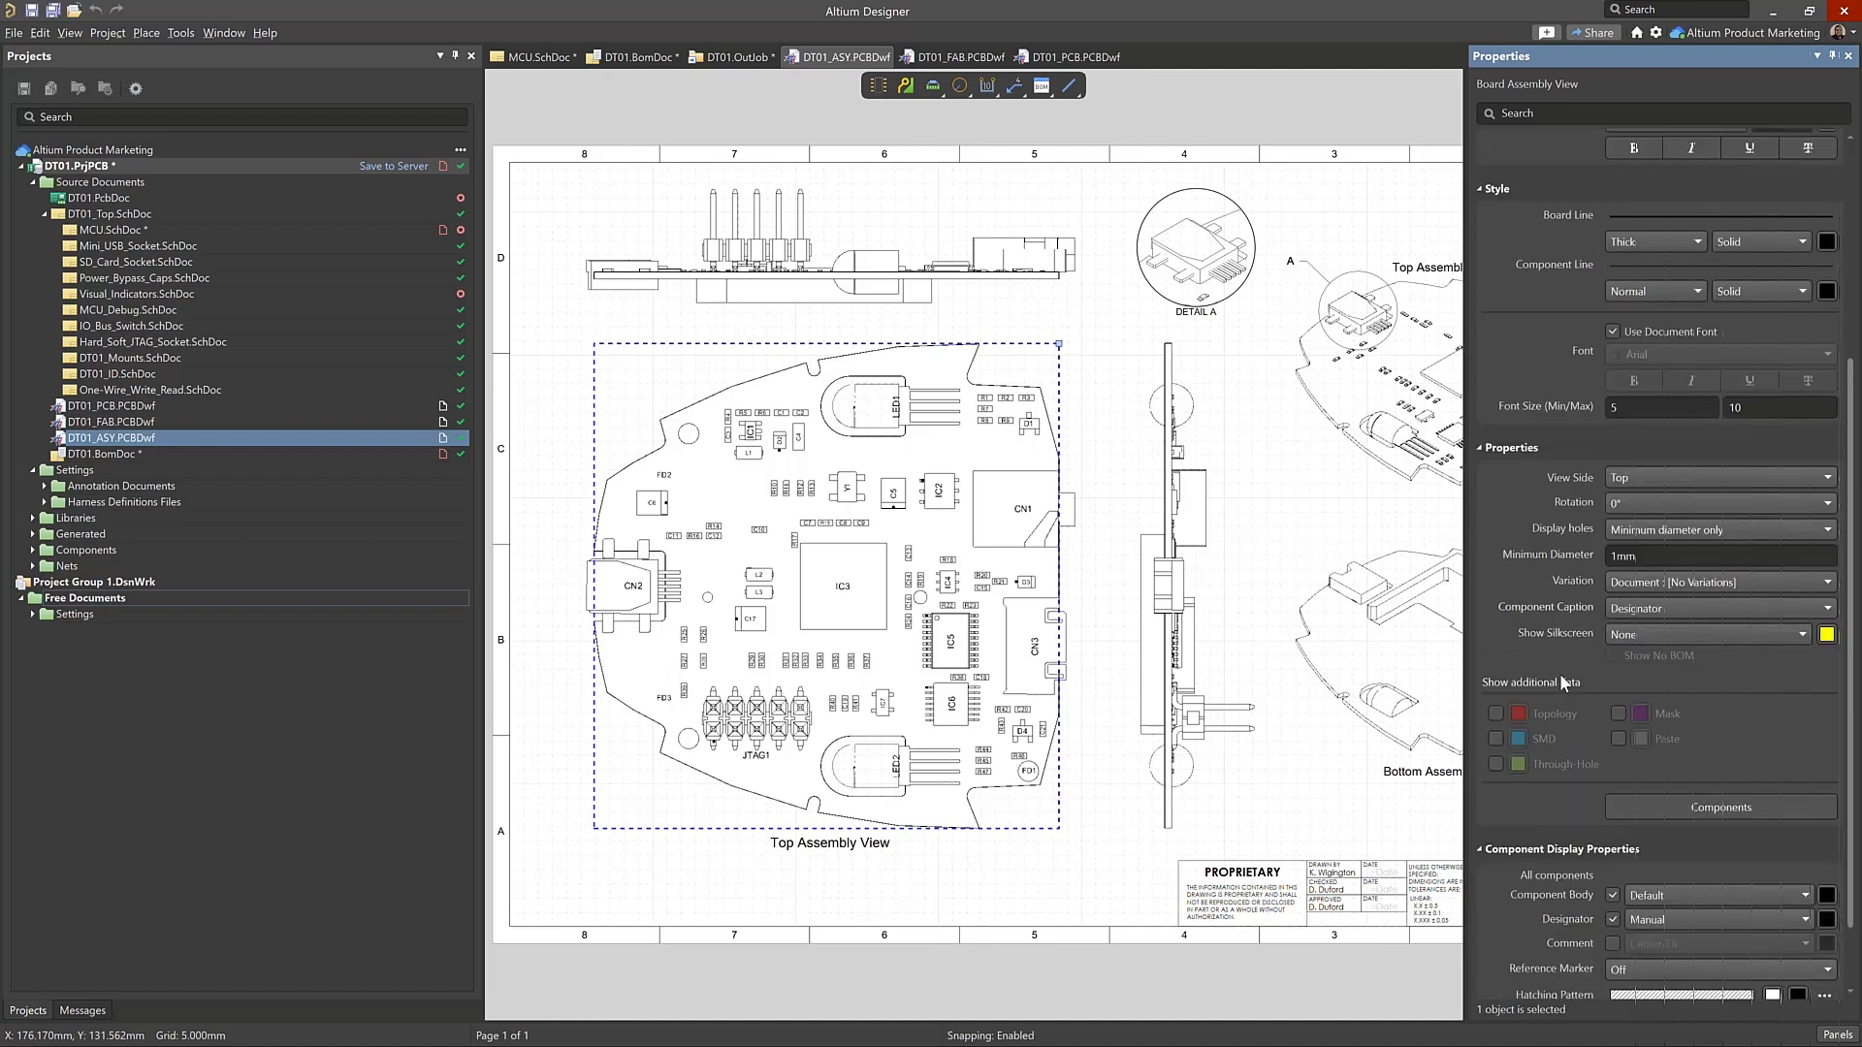
left_click(1101, 469)
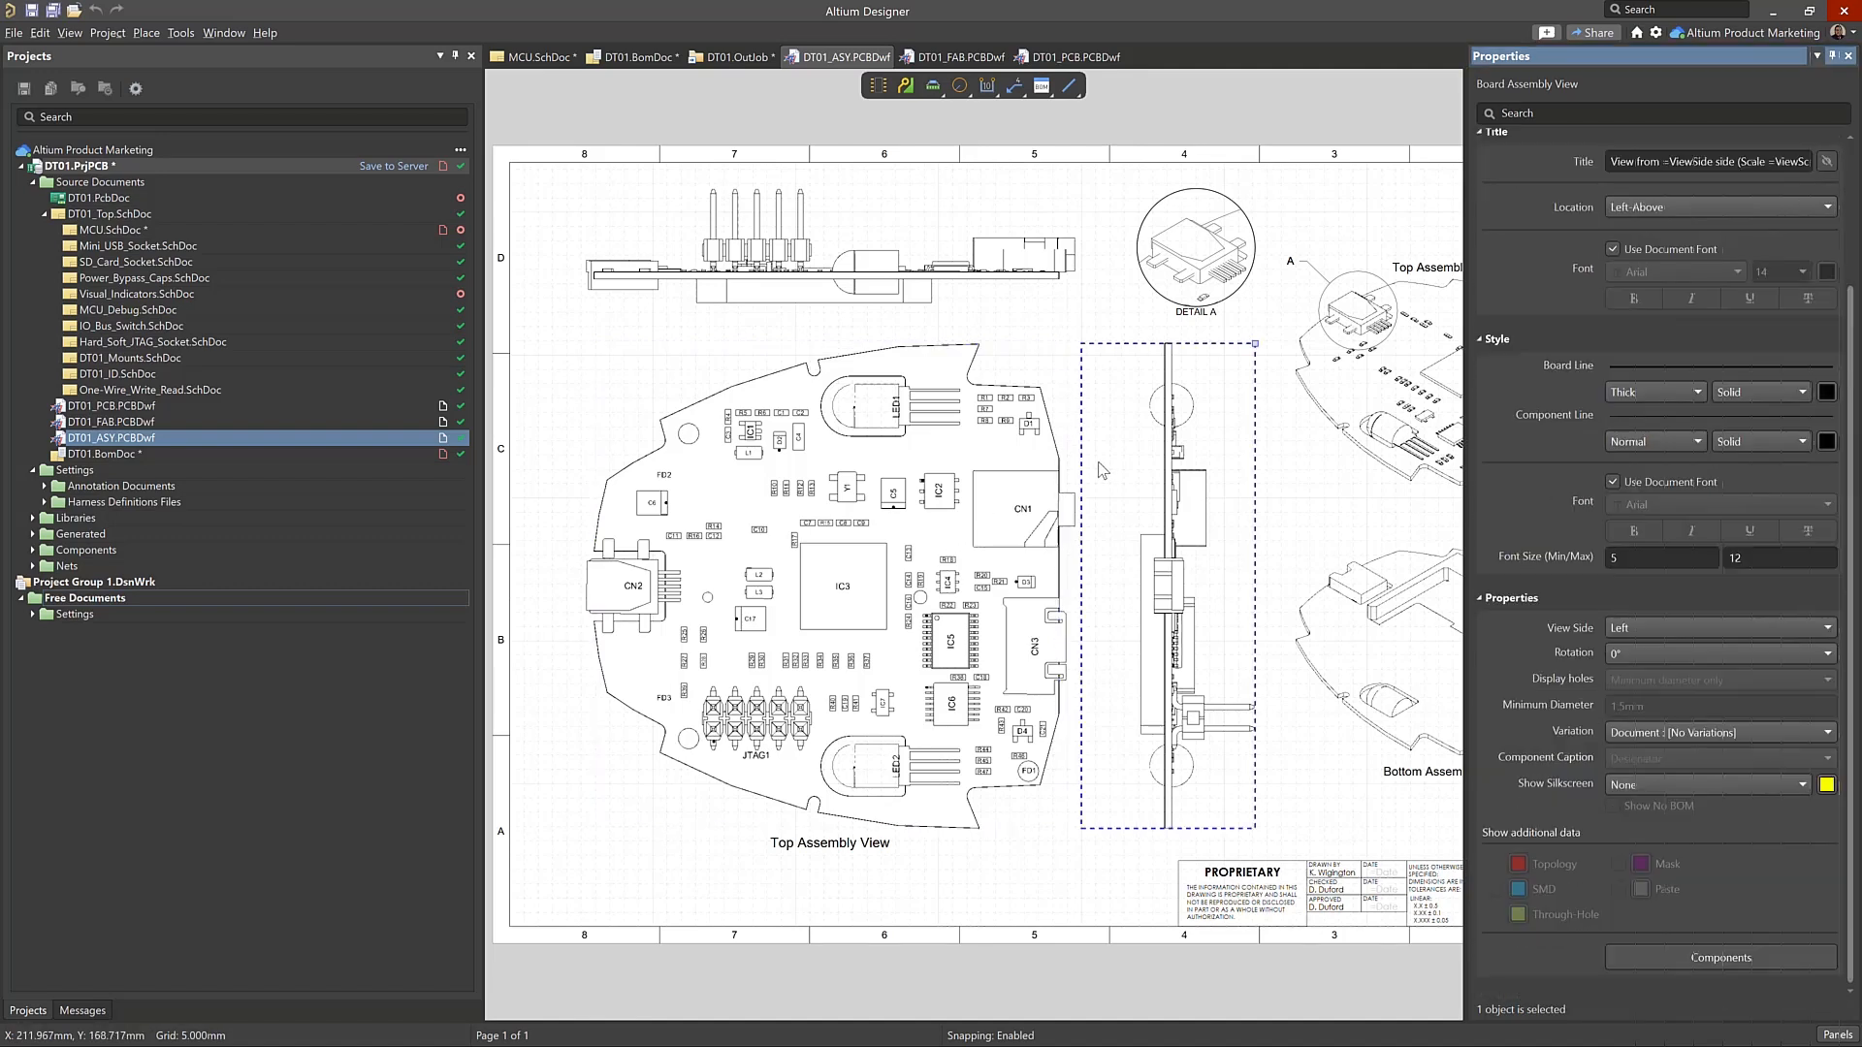
right_click(1101, 470)
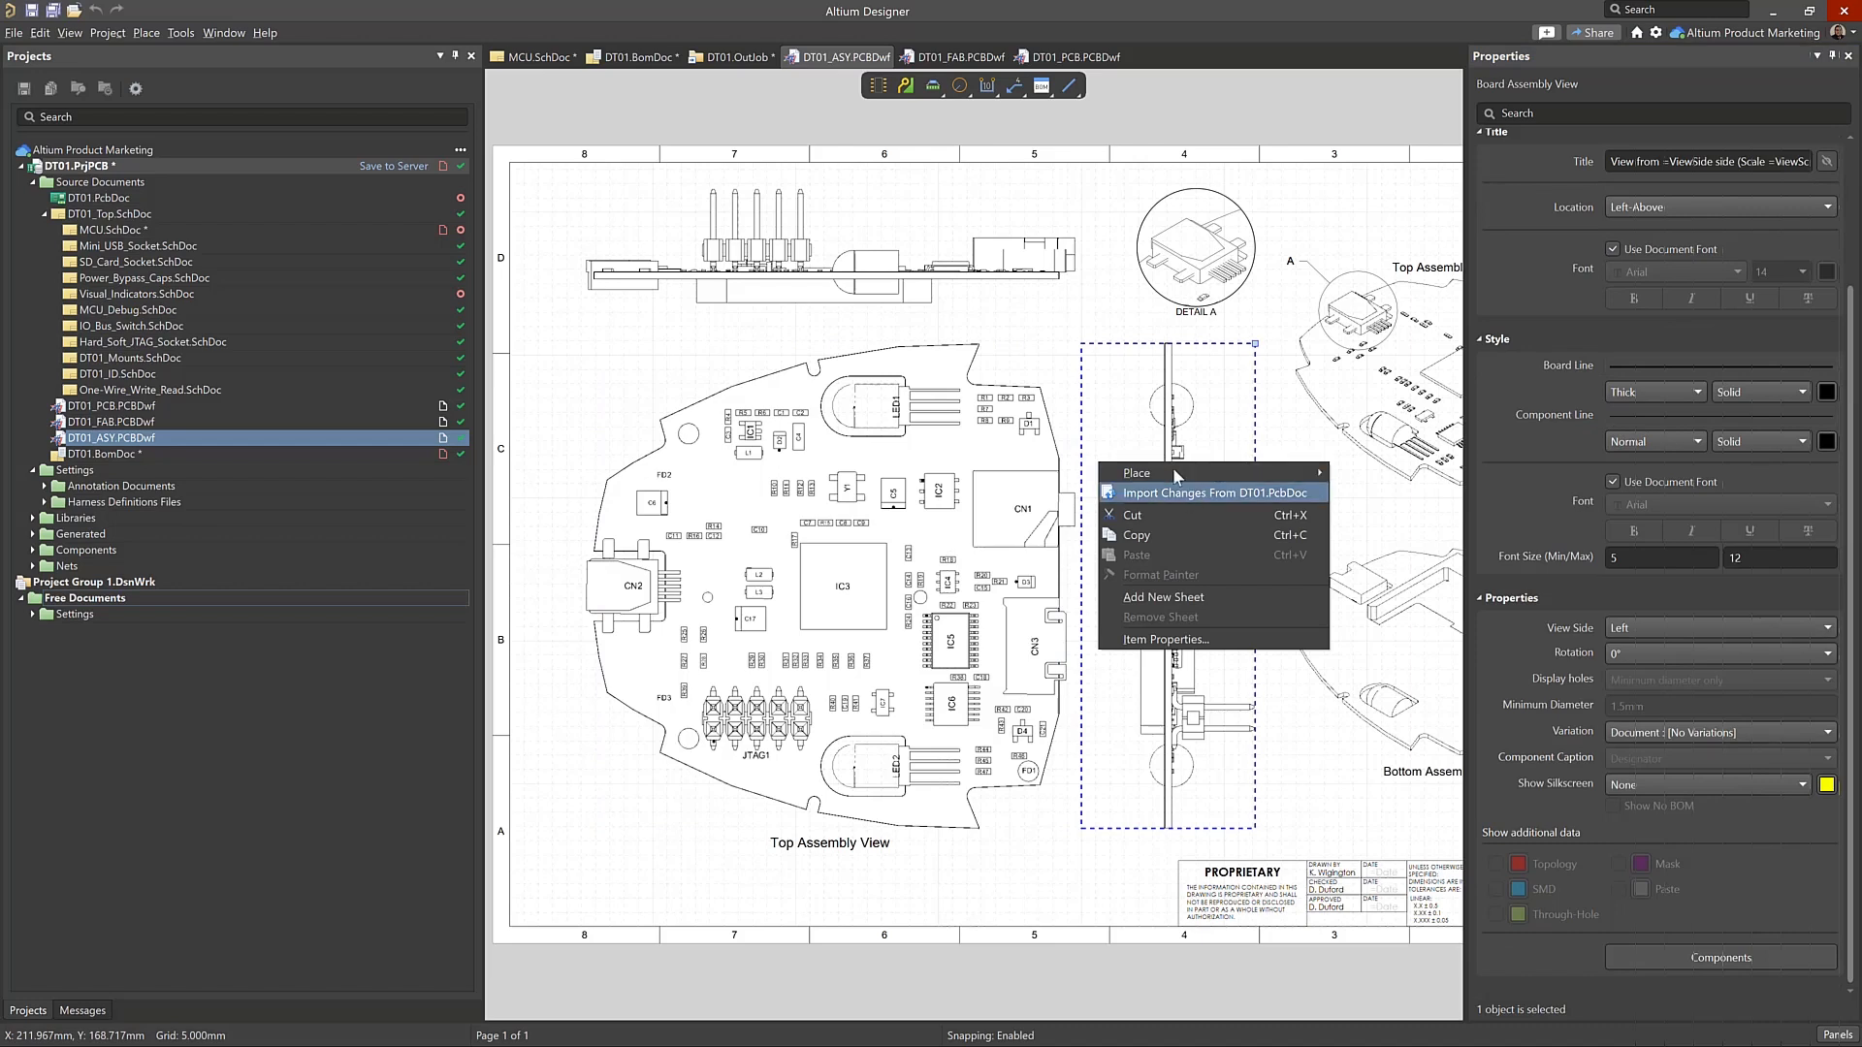
Return to the DT01.BomDoc document and refresh the BOM
left_click(636, 56)
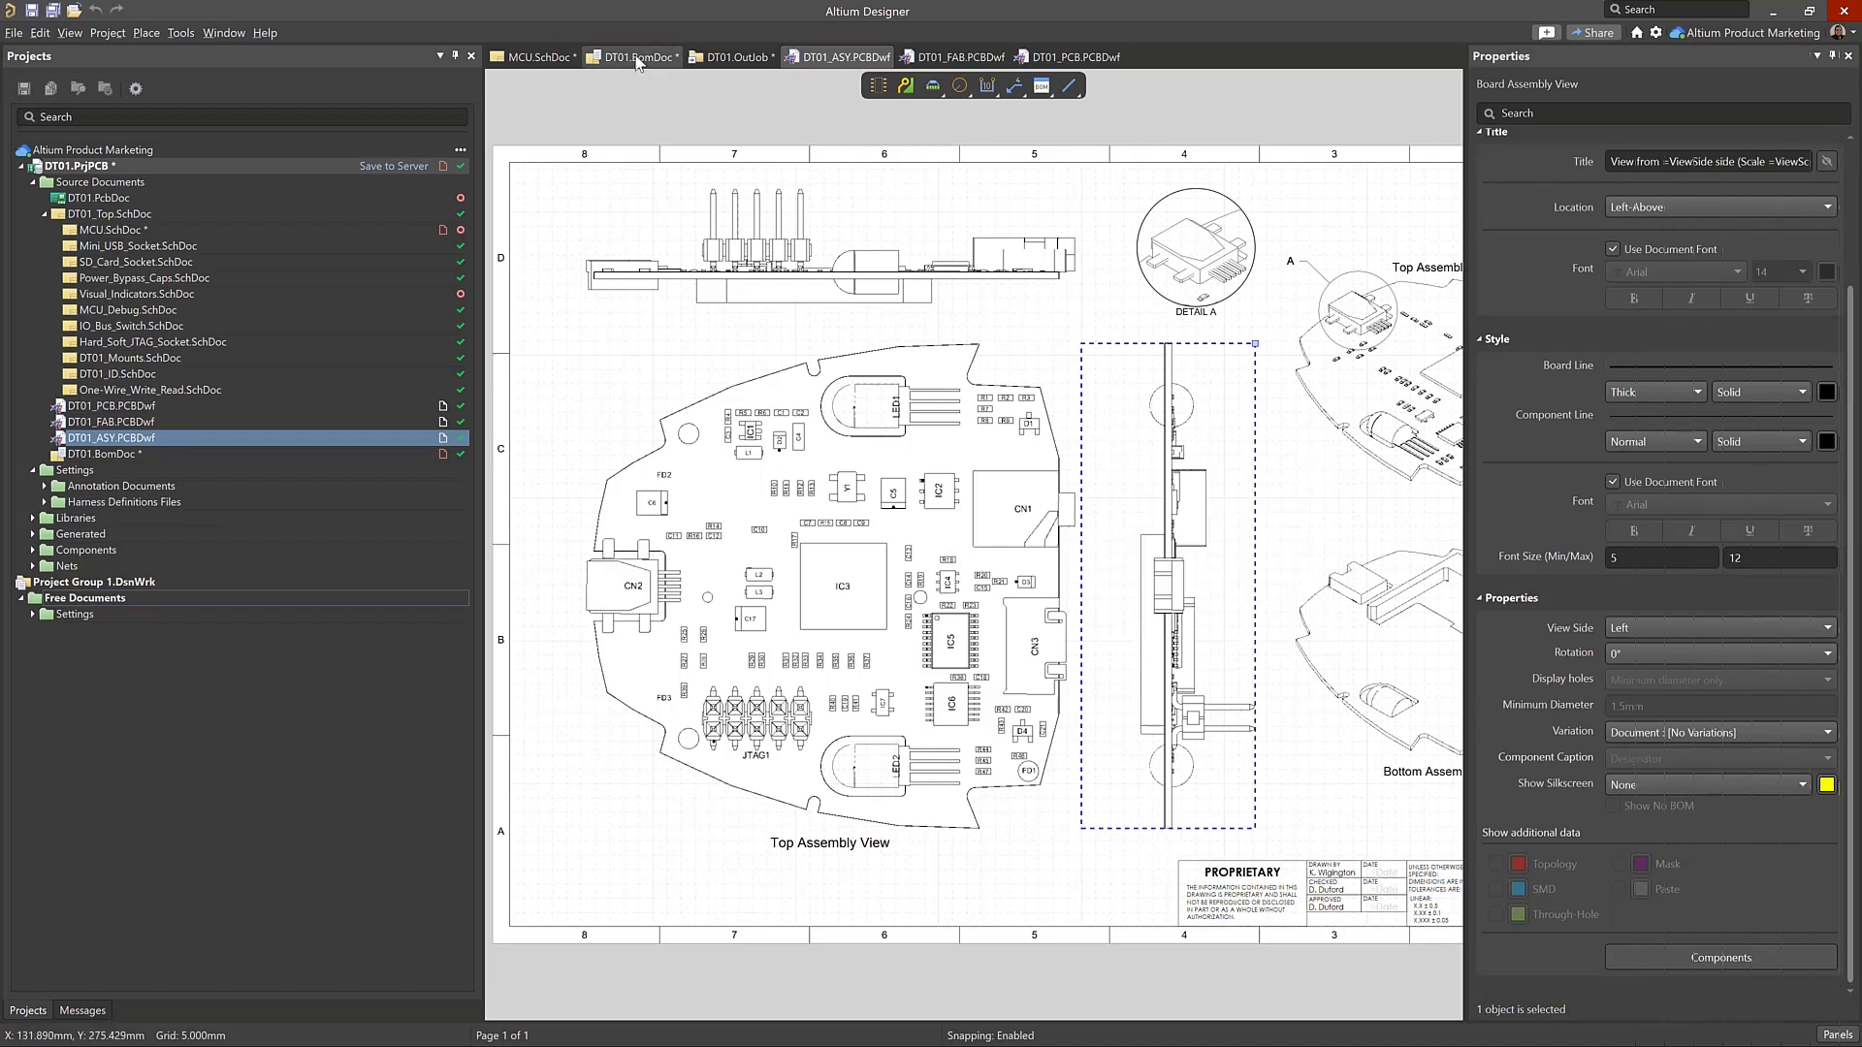
left_click(636, 60)
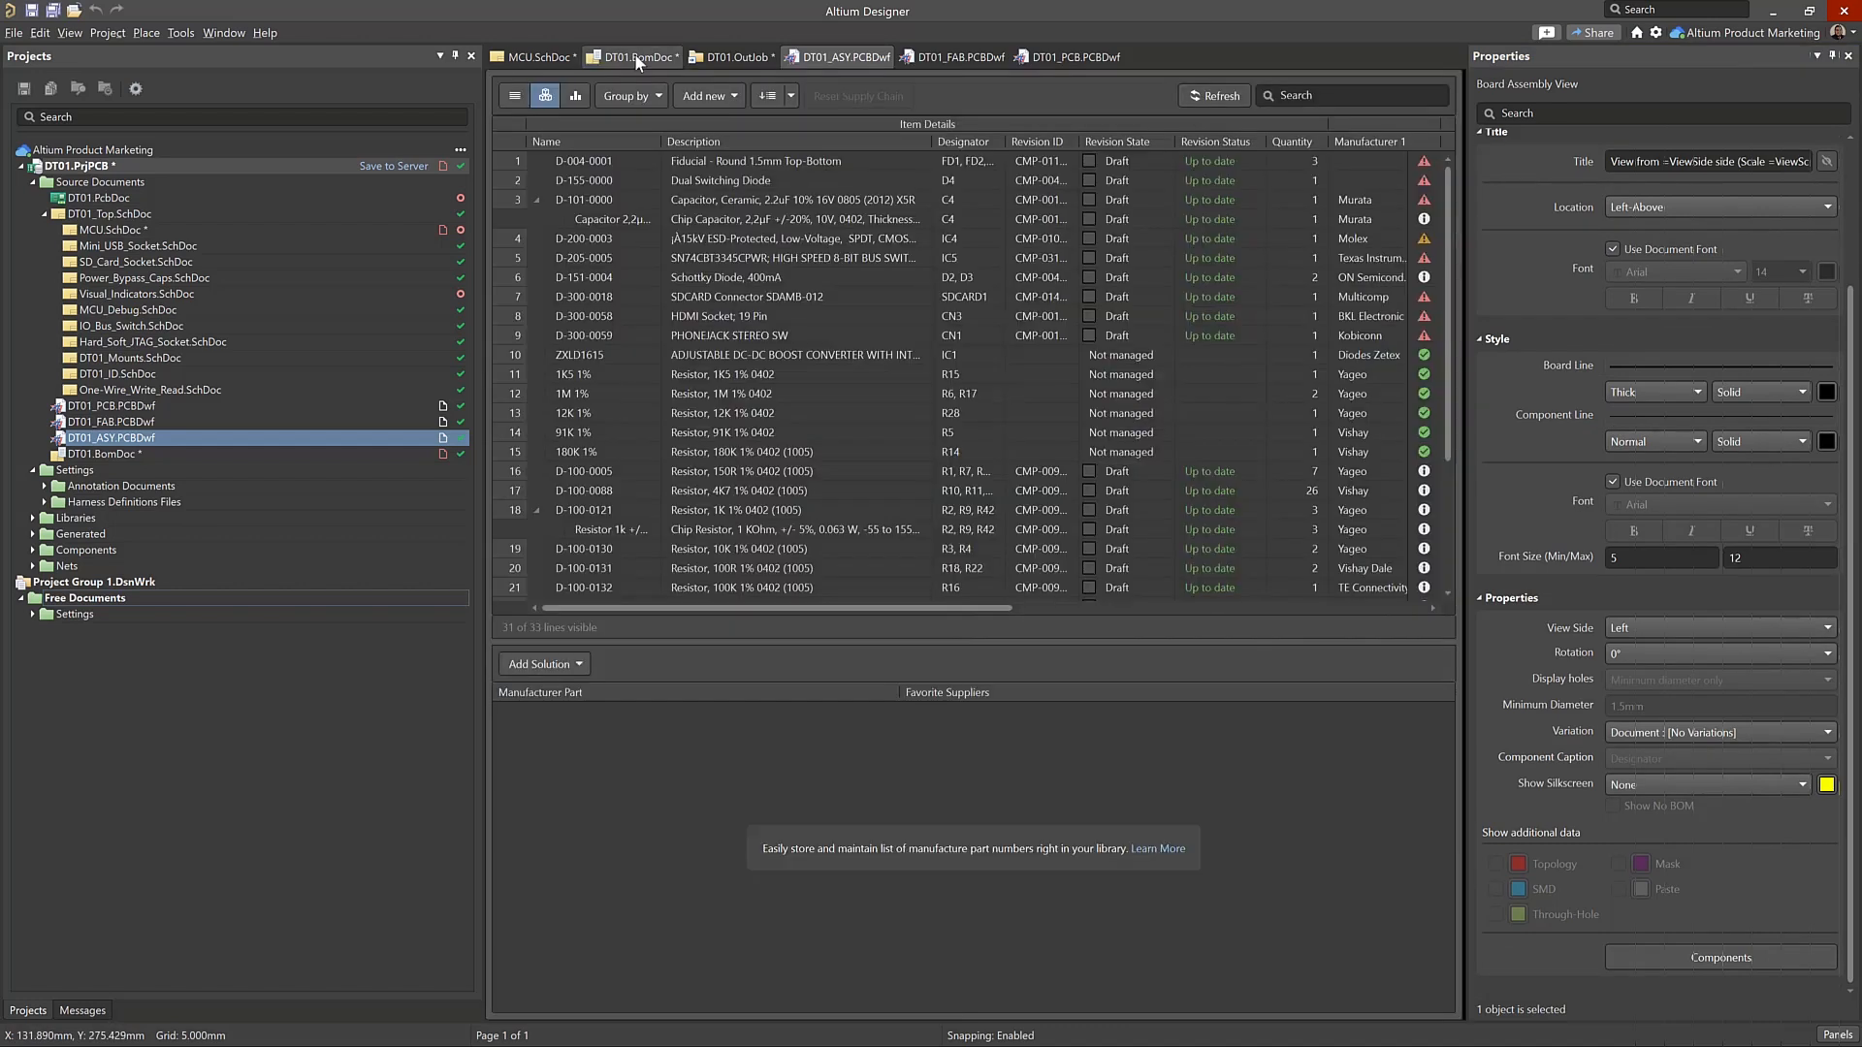
left_click(1219, 96)
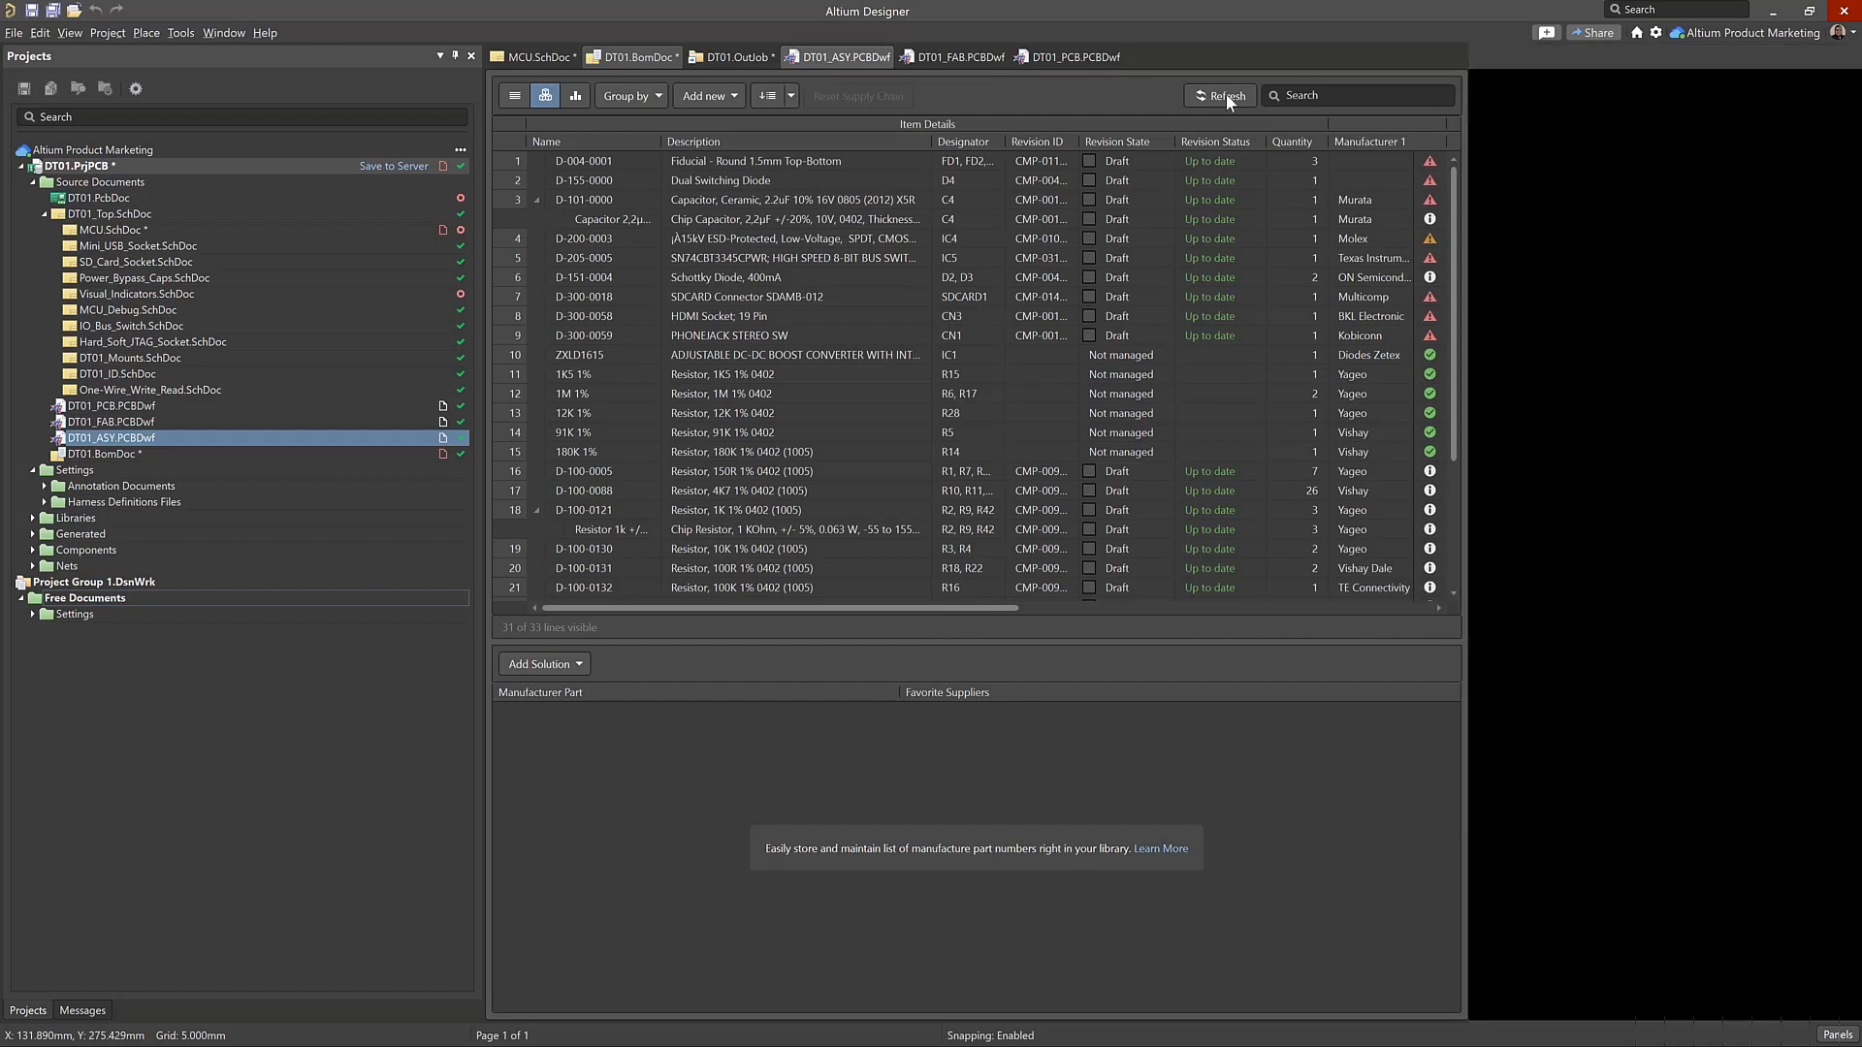
Review the available operations and Add Solution options for capacitor item D-101-0000
left_click(781, 200)
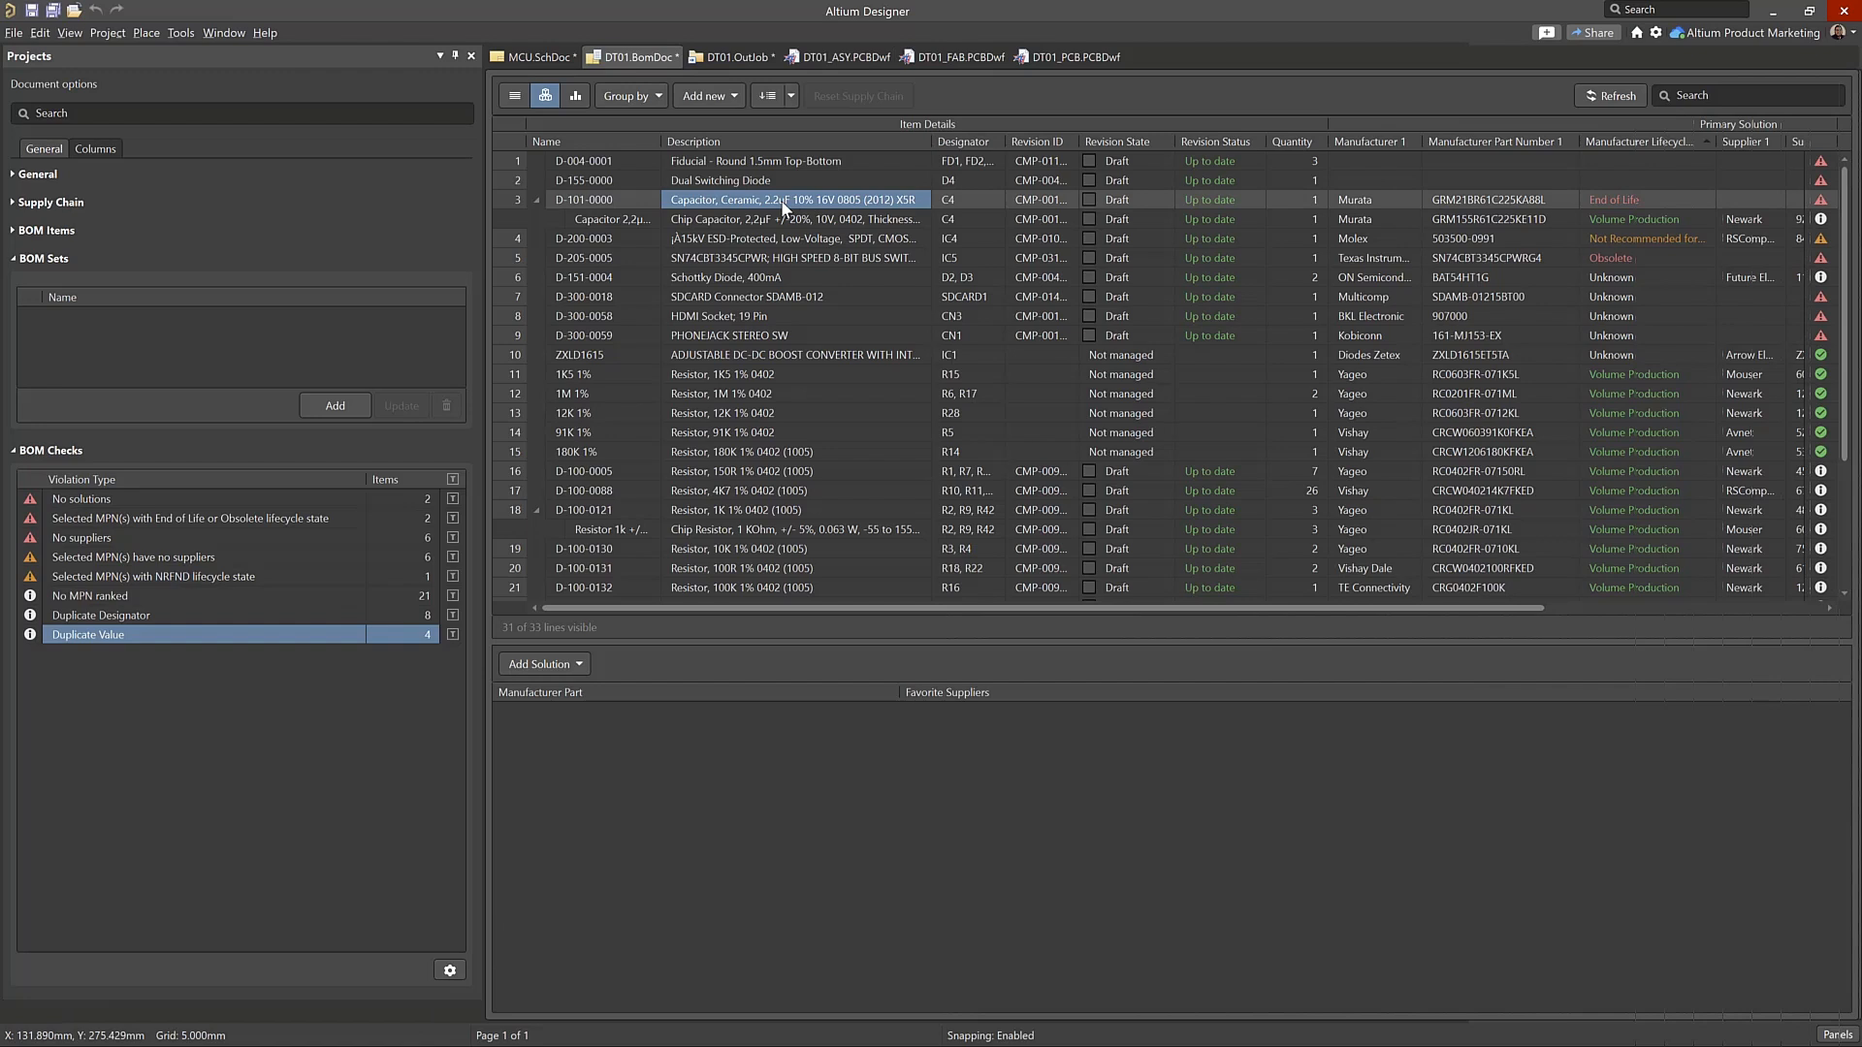
right_click(781, 202)
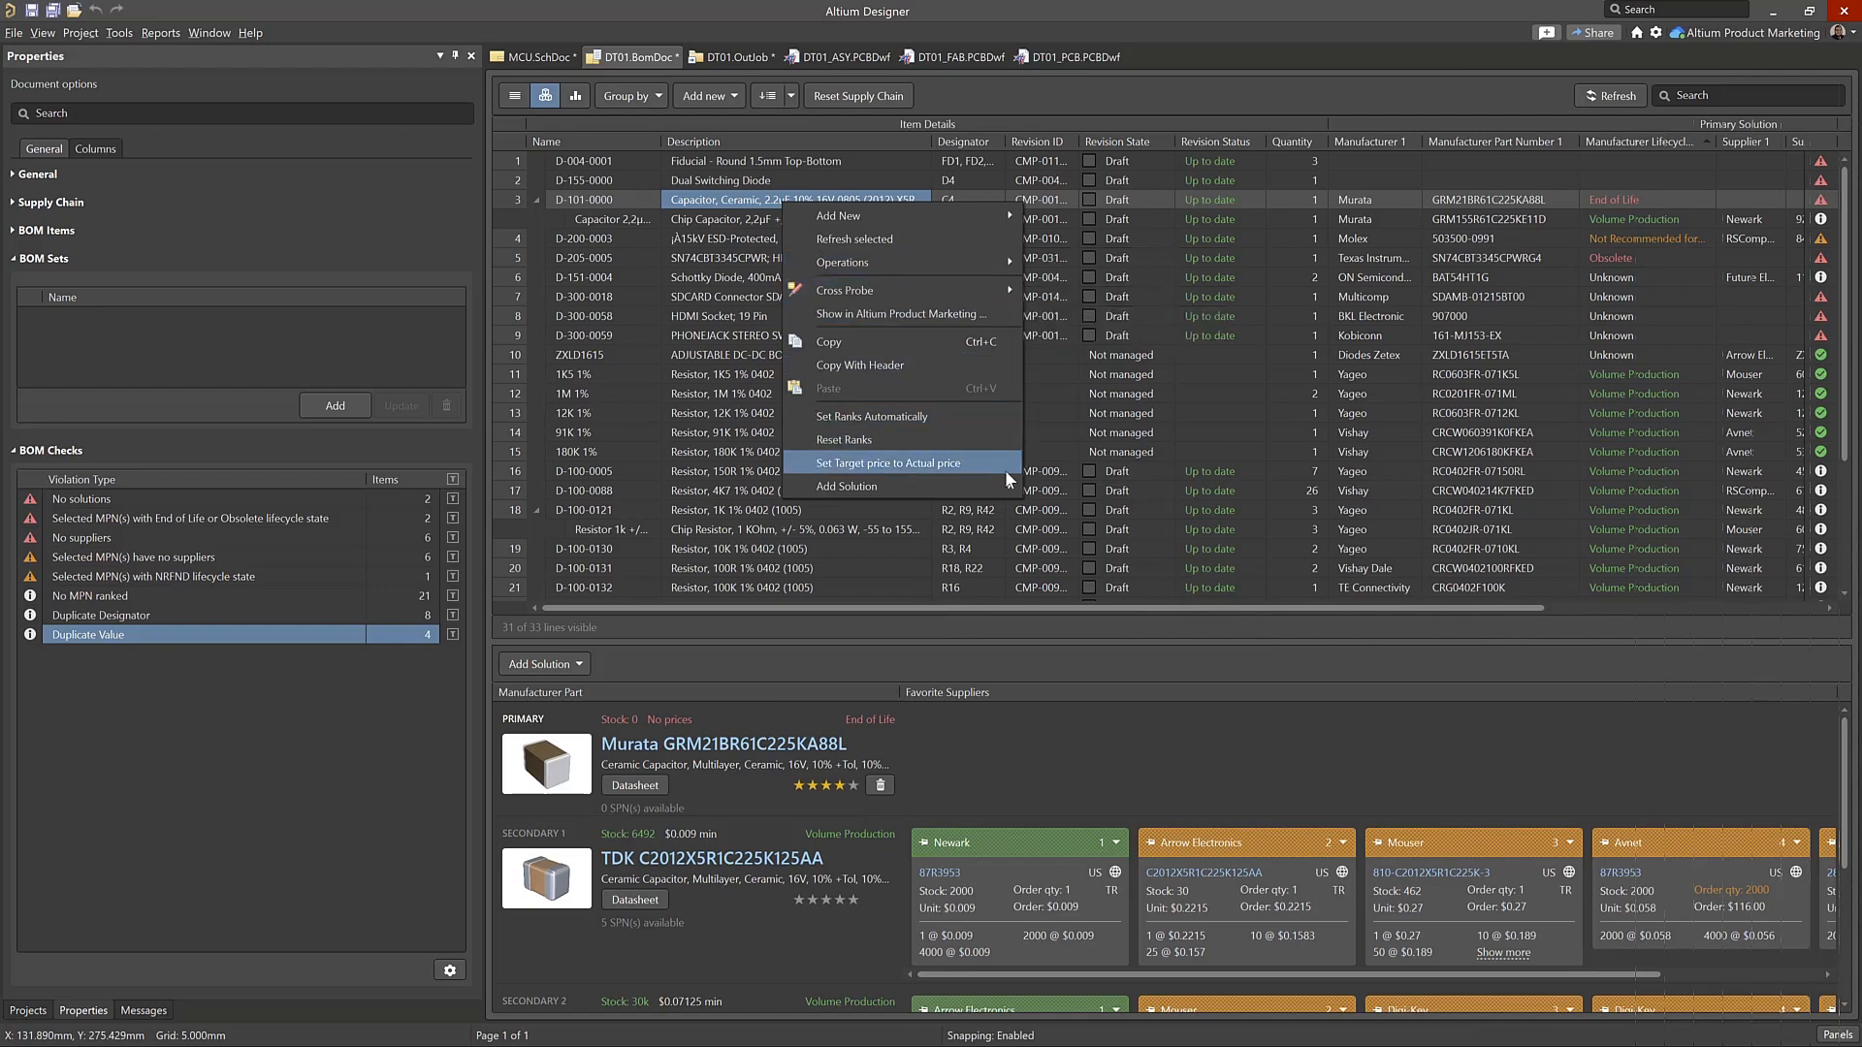
mouse_move(1013, 486)
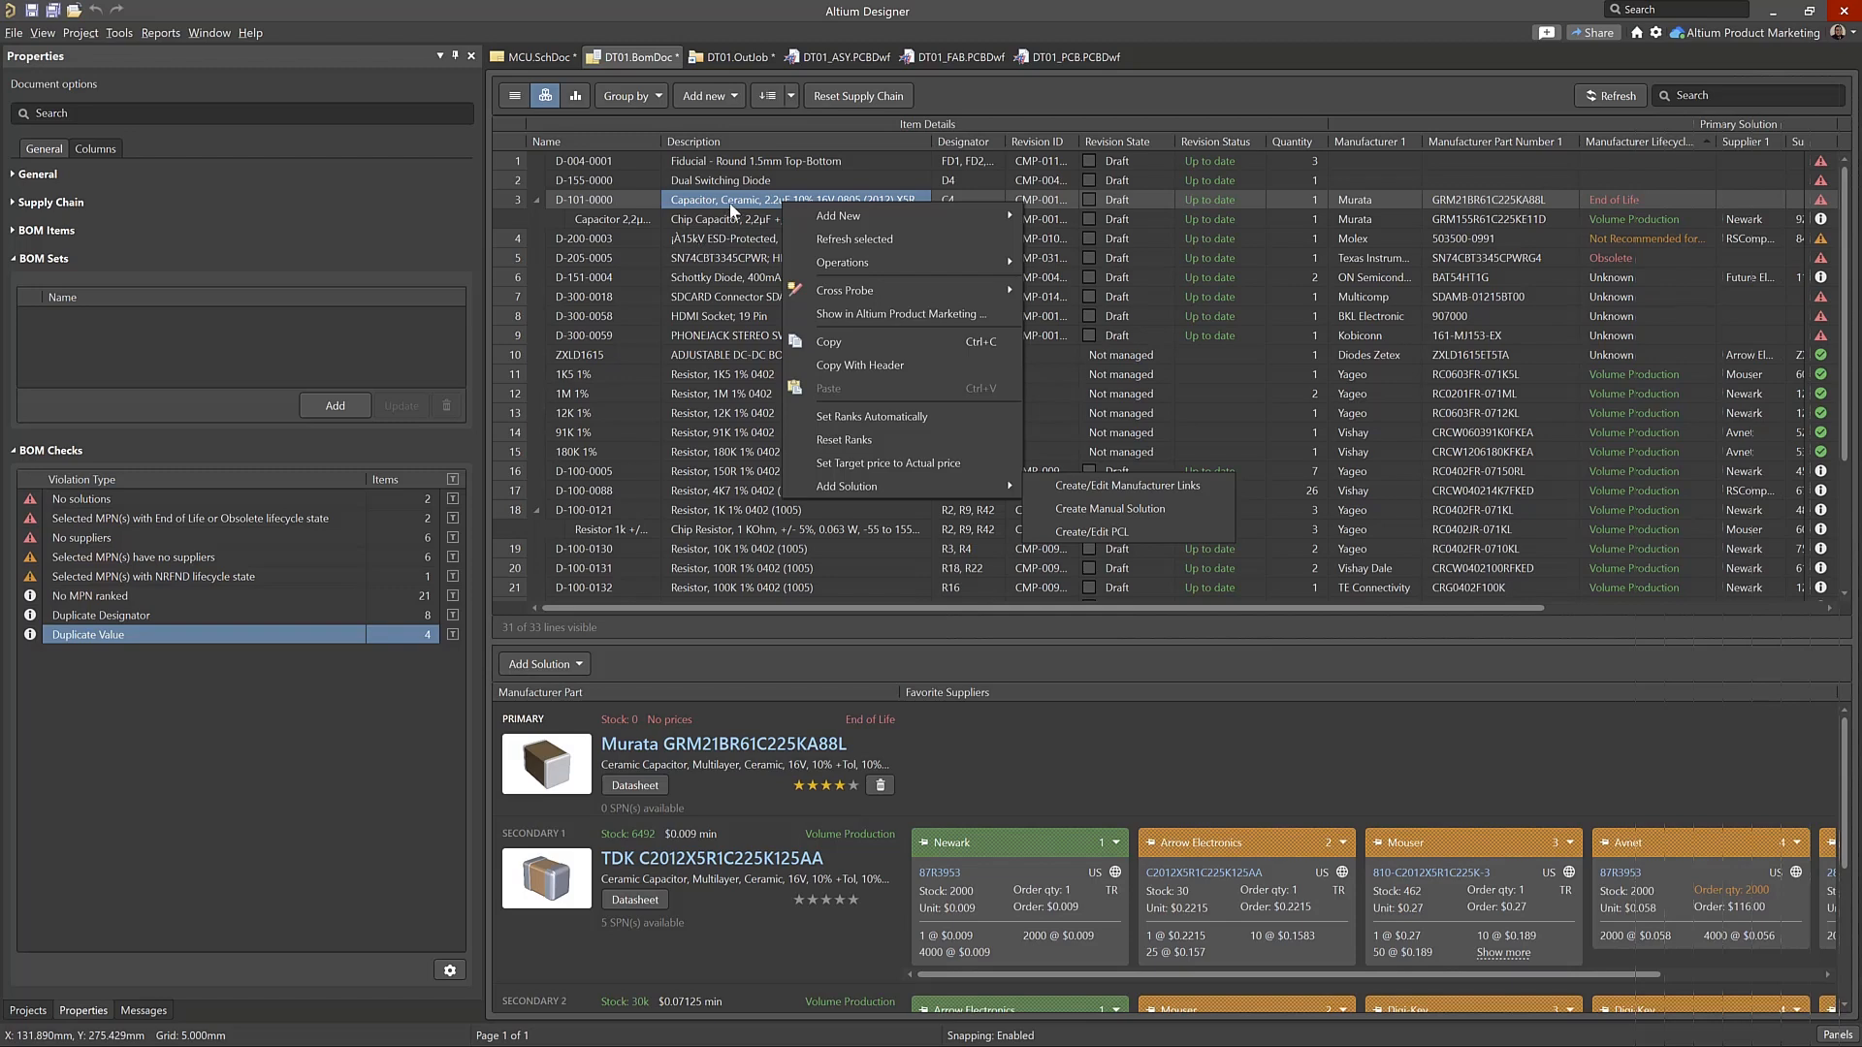
left_click(729, 203)
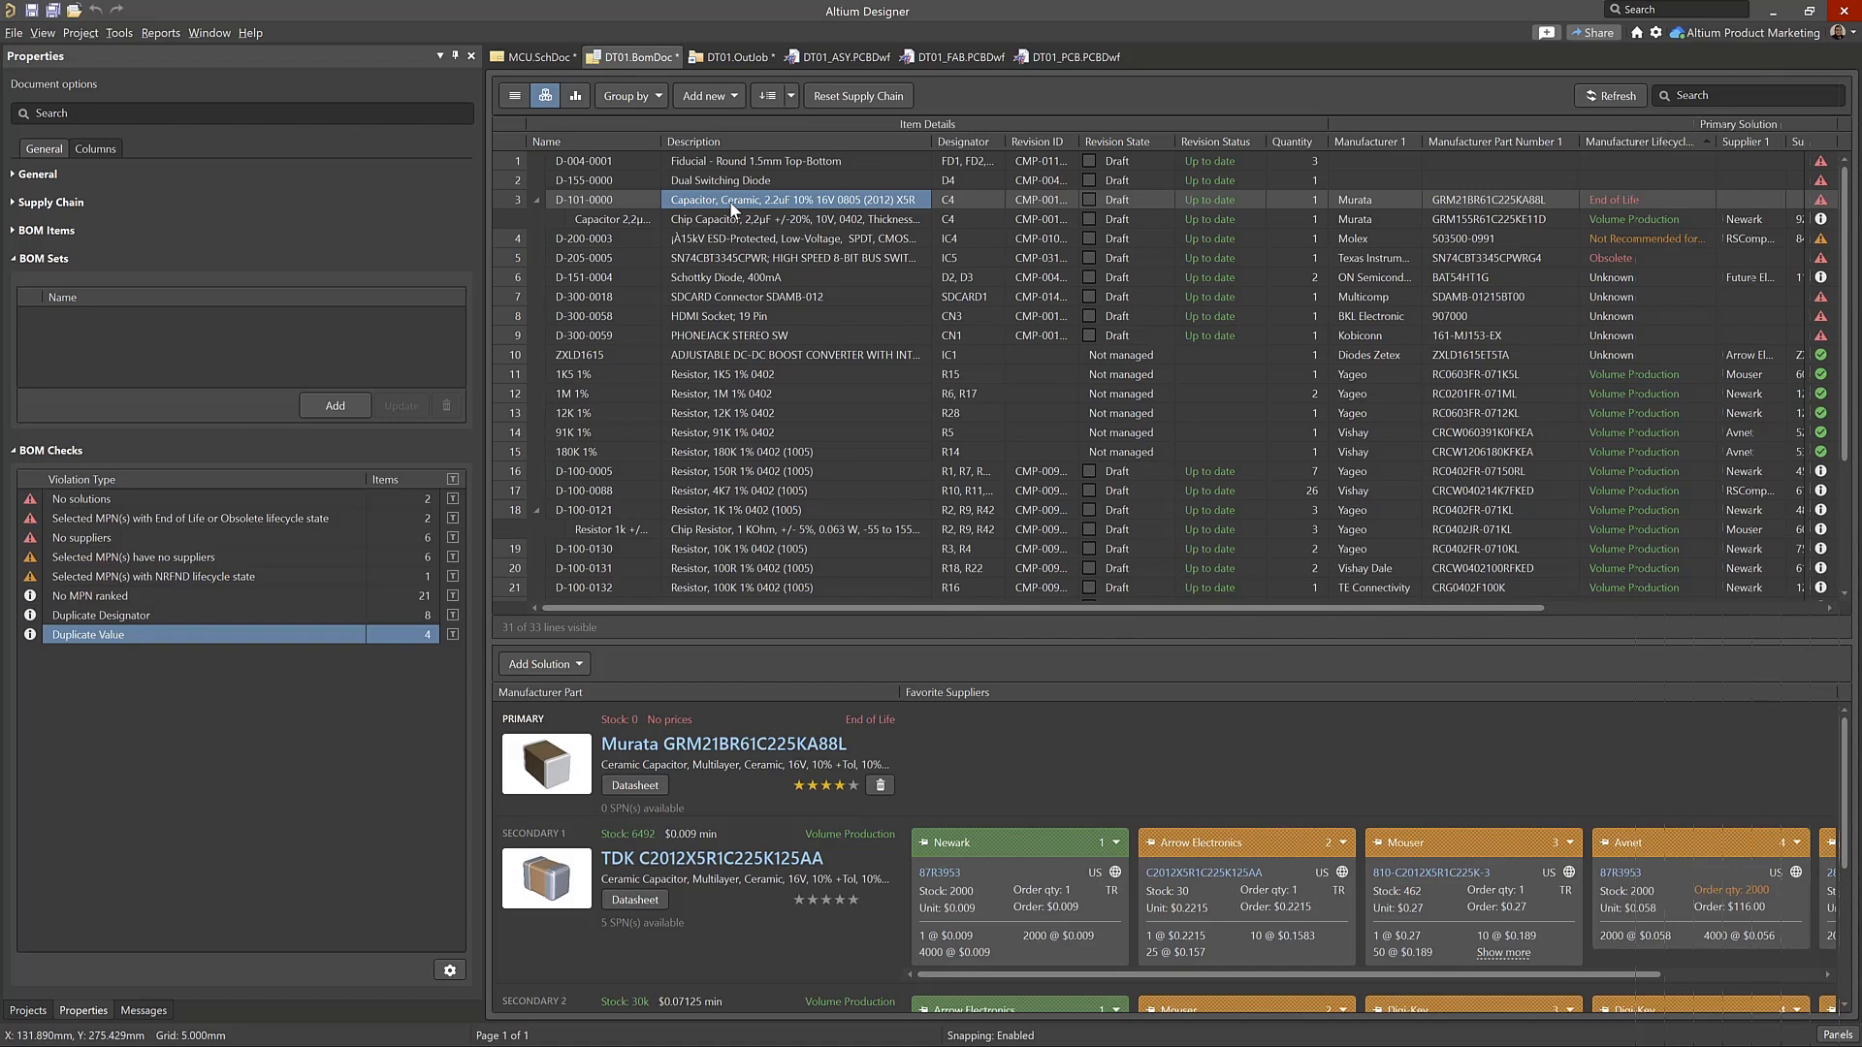
Look for a replacement for D-101-0000 by searching the library capacitors for 2.2uf, and cancel without changing the component
right_click(730, 204)
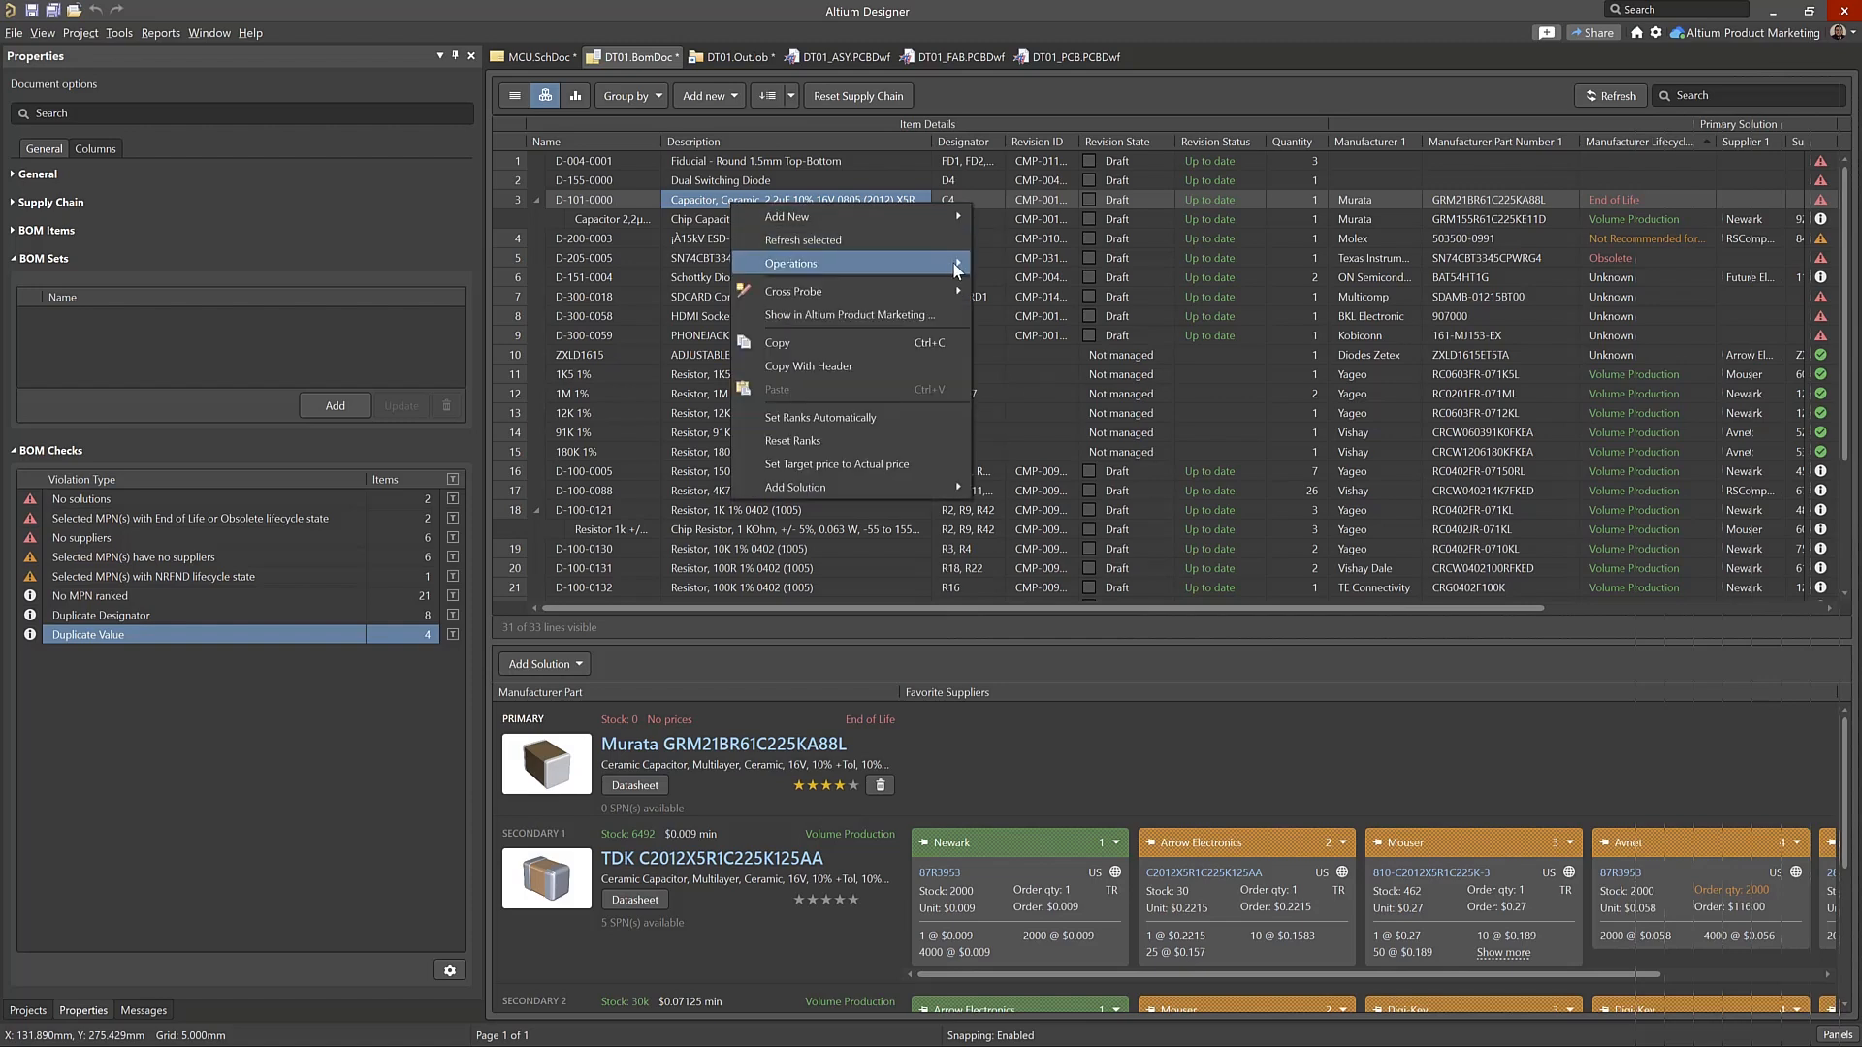
mouse_move(957, 271)
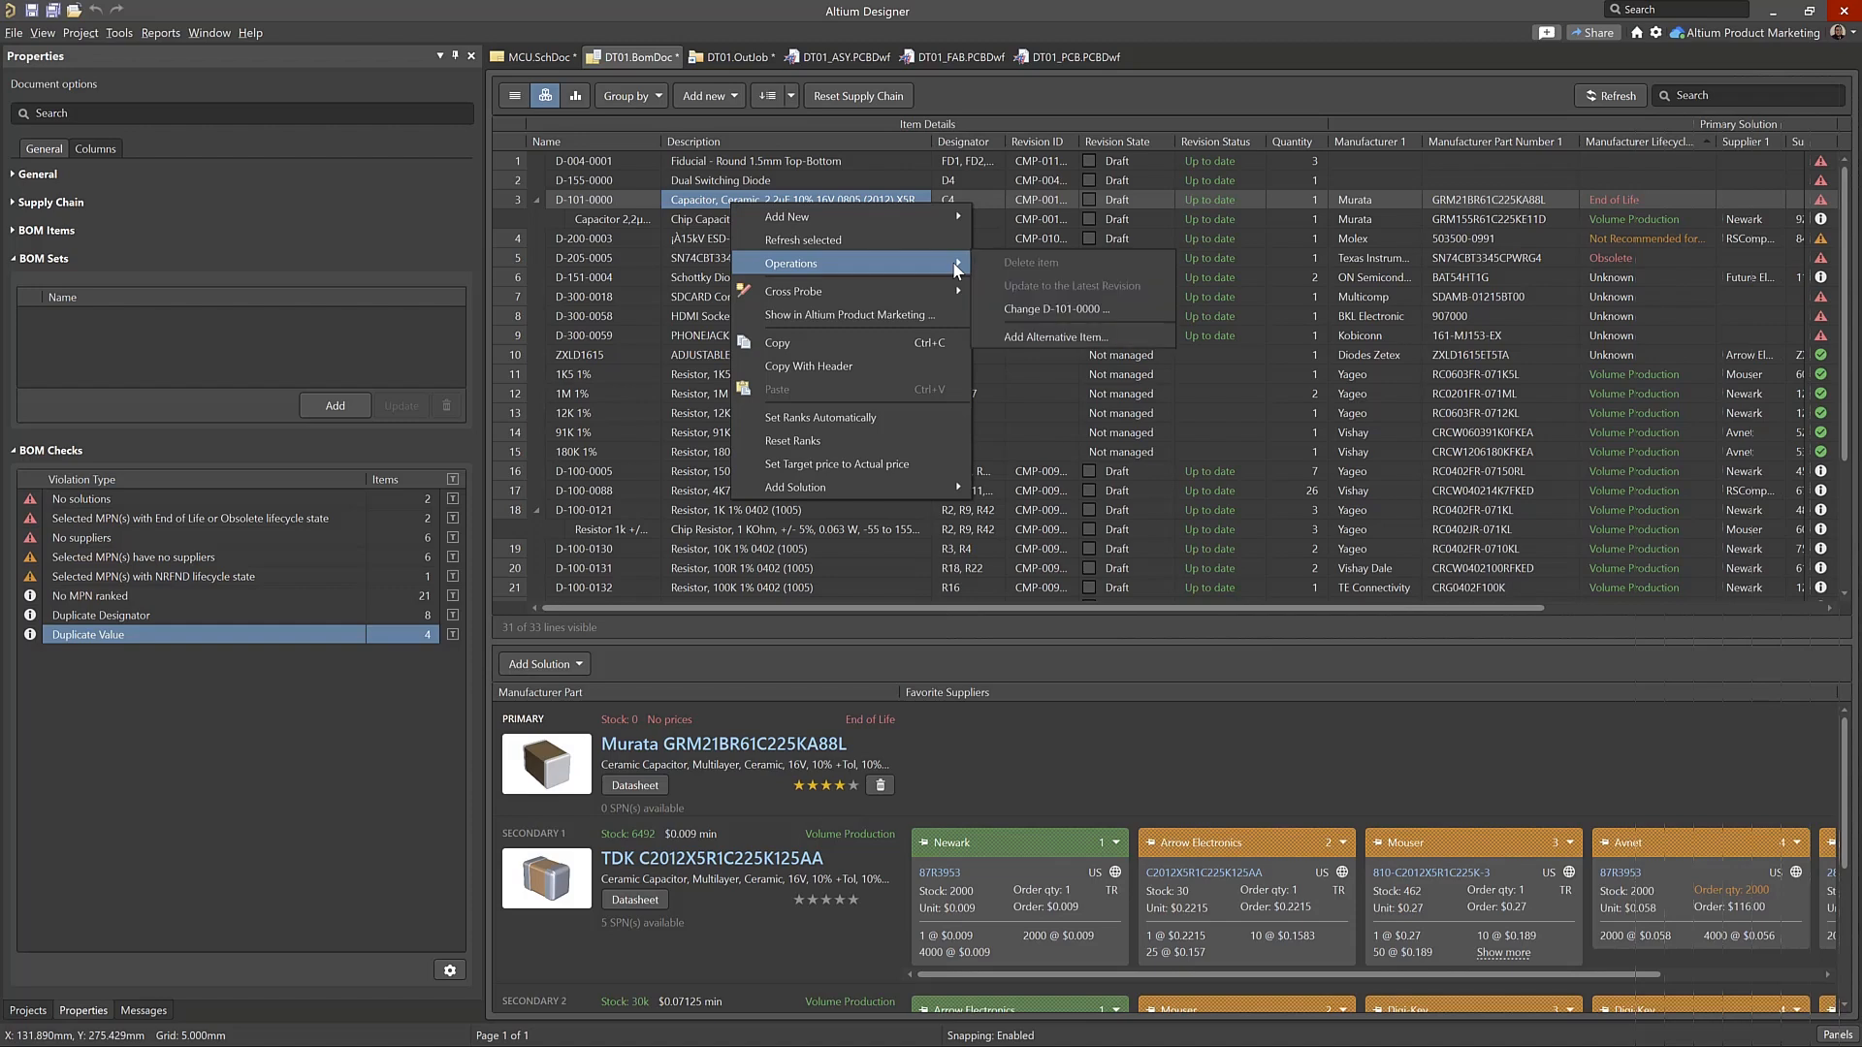
left_click(1125, 310)
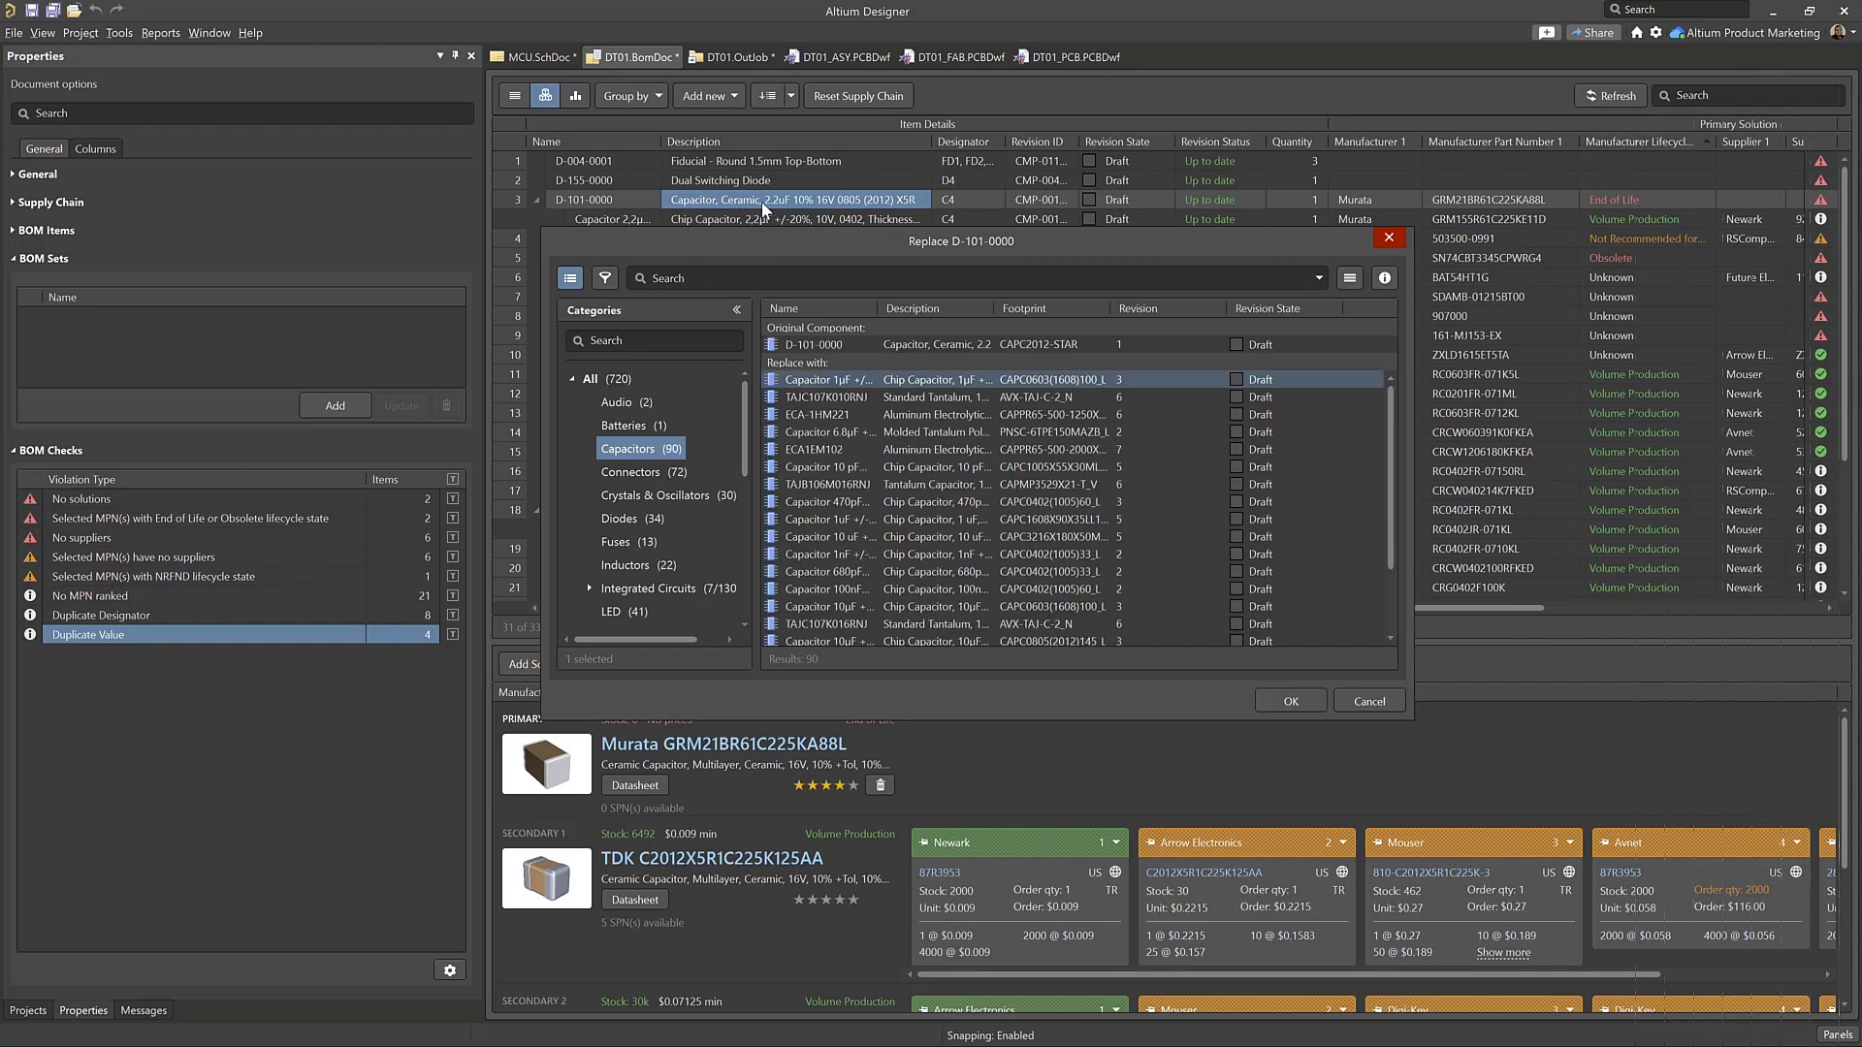
left_click(861, 281)
type("2.2")
key("Return")
type("uf")
key("Return")
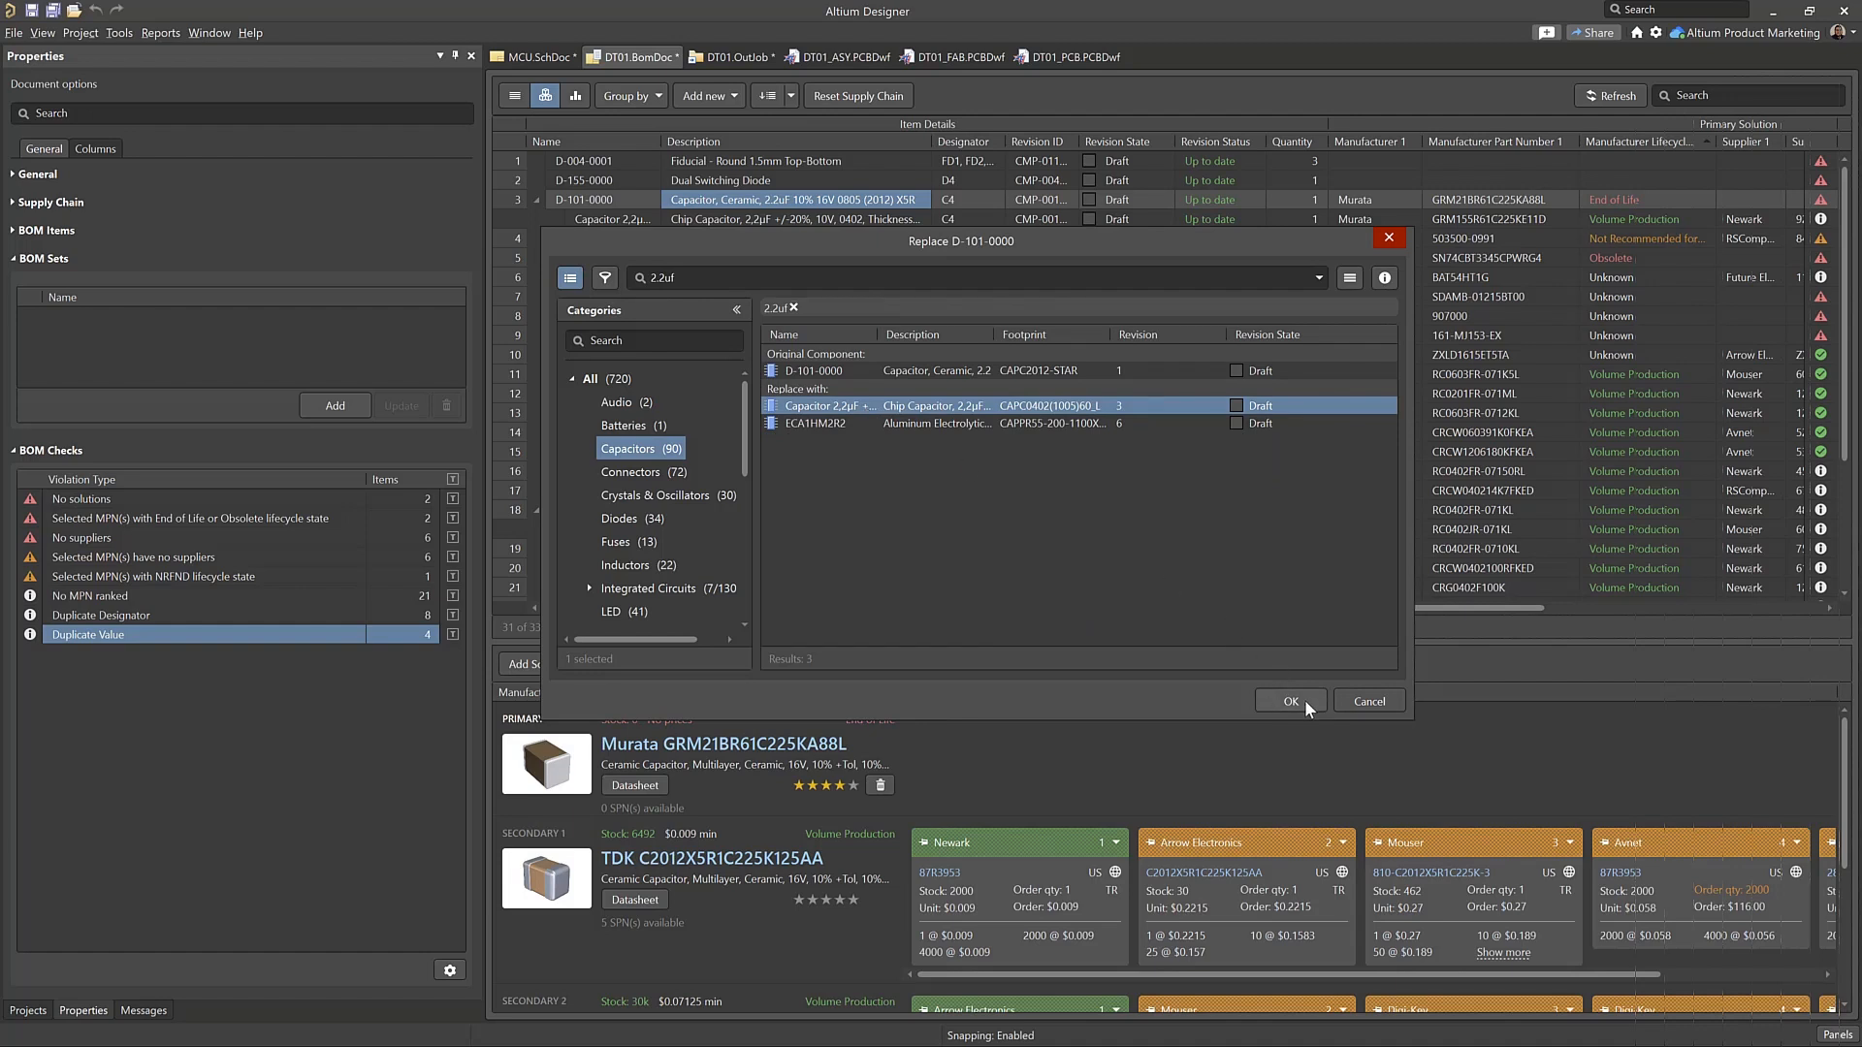
left_click(1367, 704)
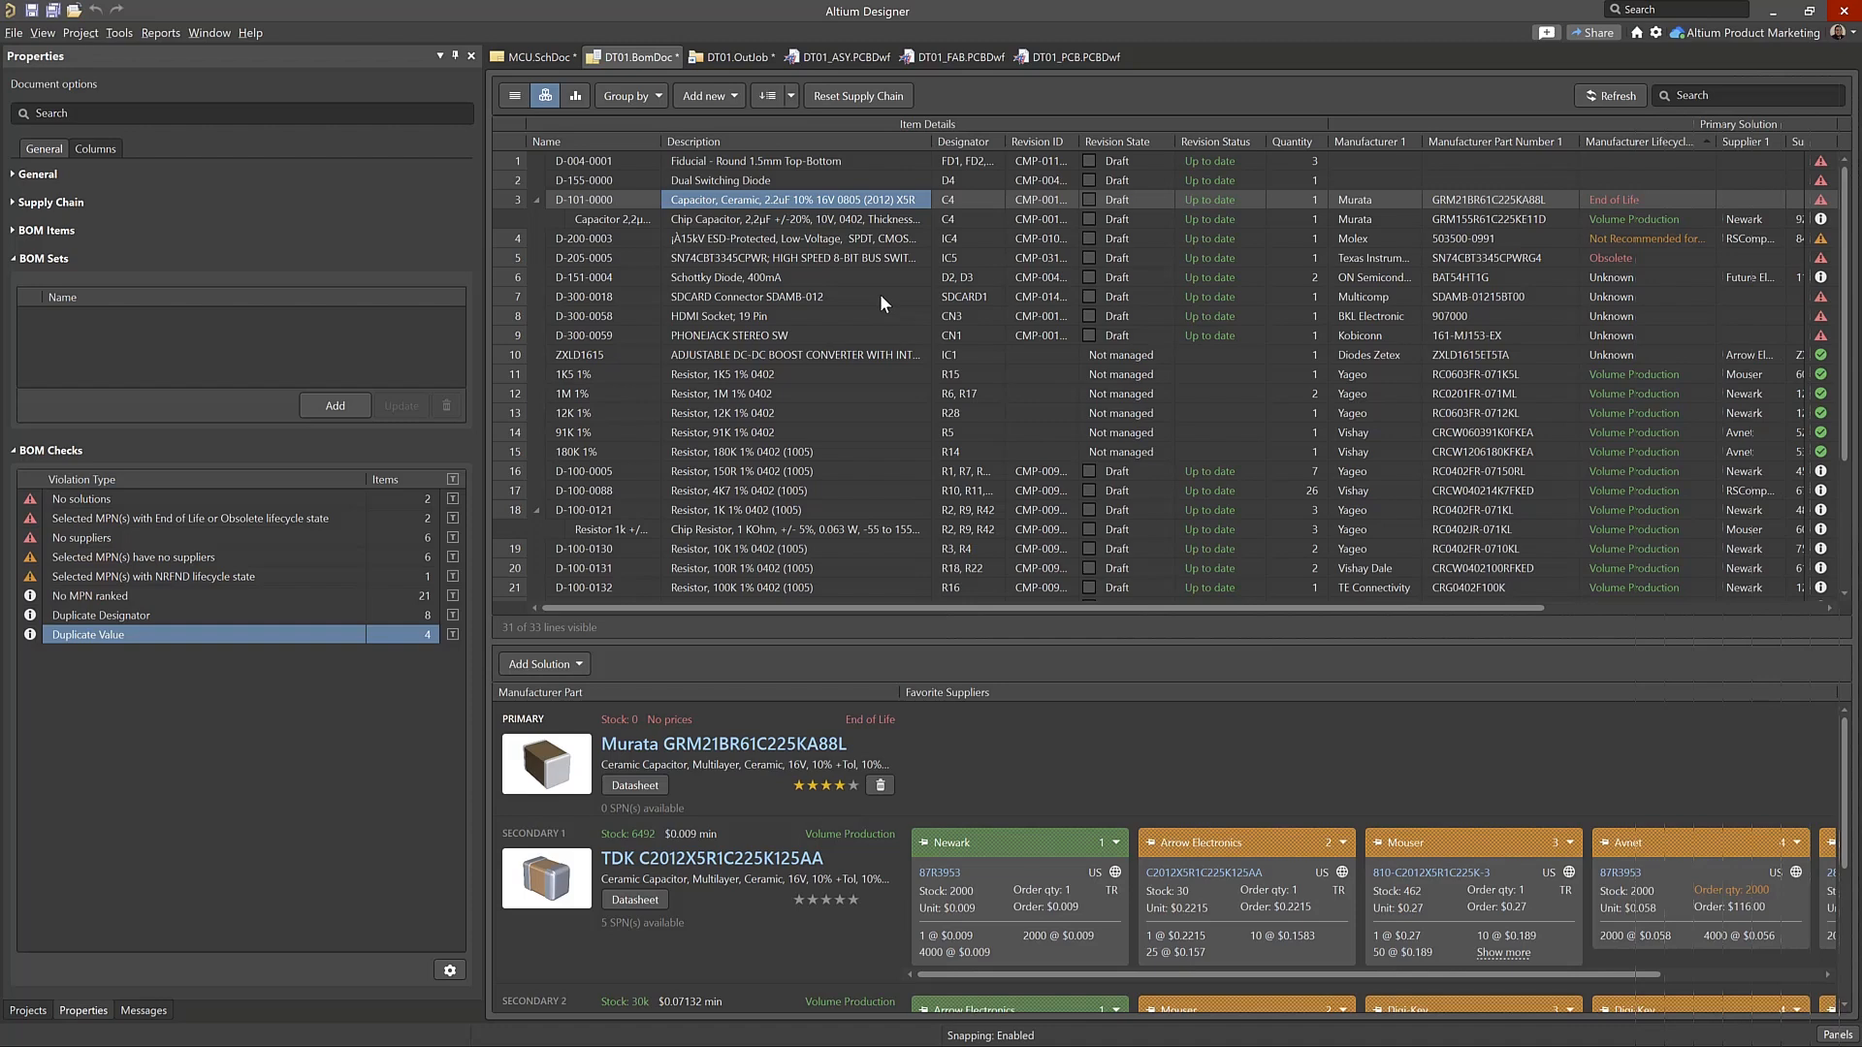
Check the supplier solutions of resistor D-100-0121, and review the import and sheet commands available in the DT01_ASY.PCBDwf assembly drawing
left_click(1474, 509)
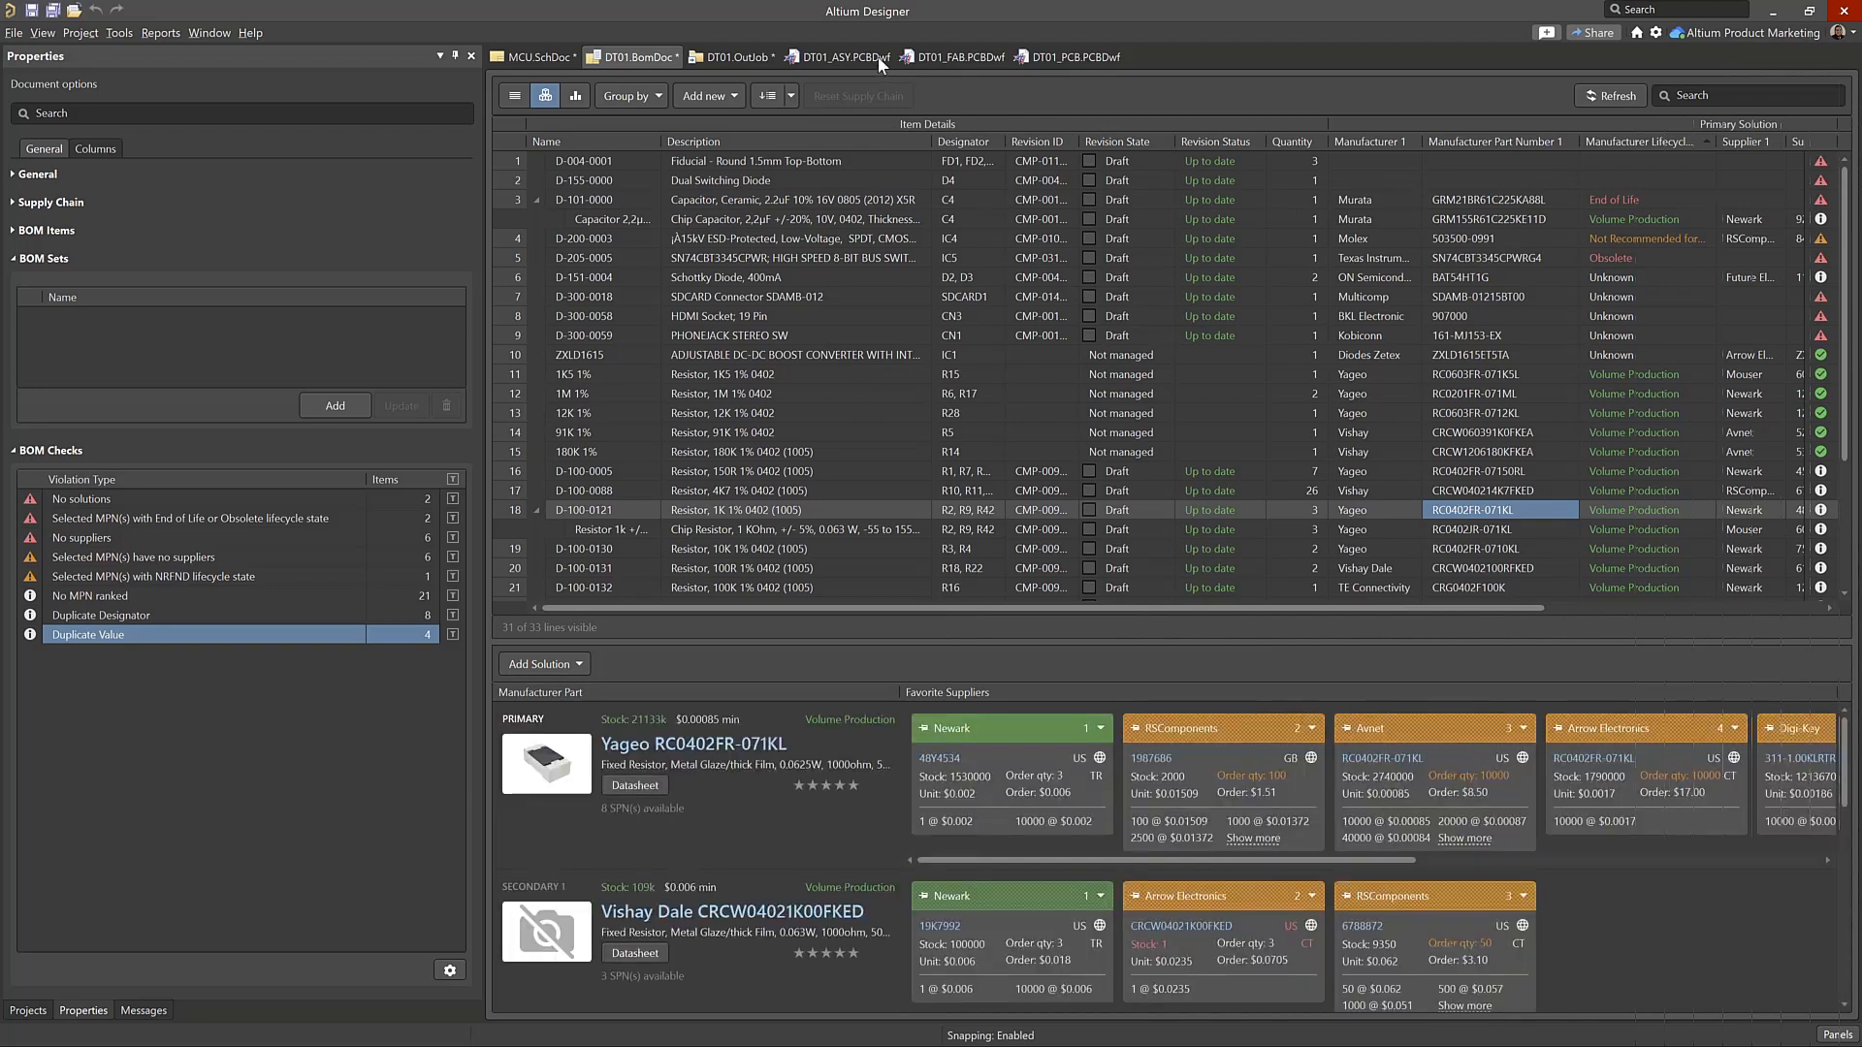
left_click(888, 68)
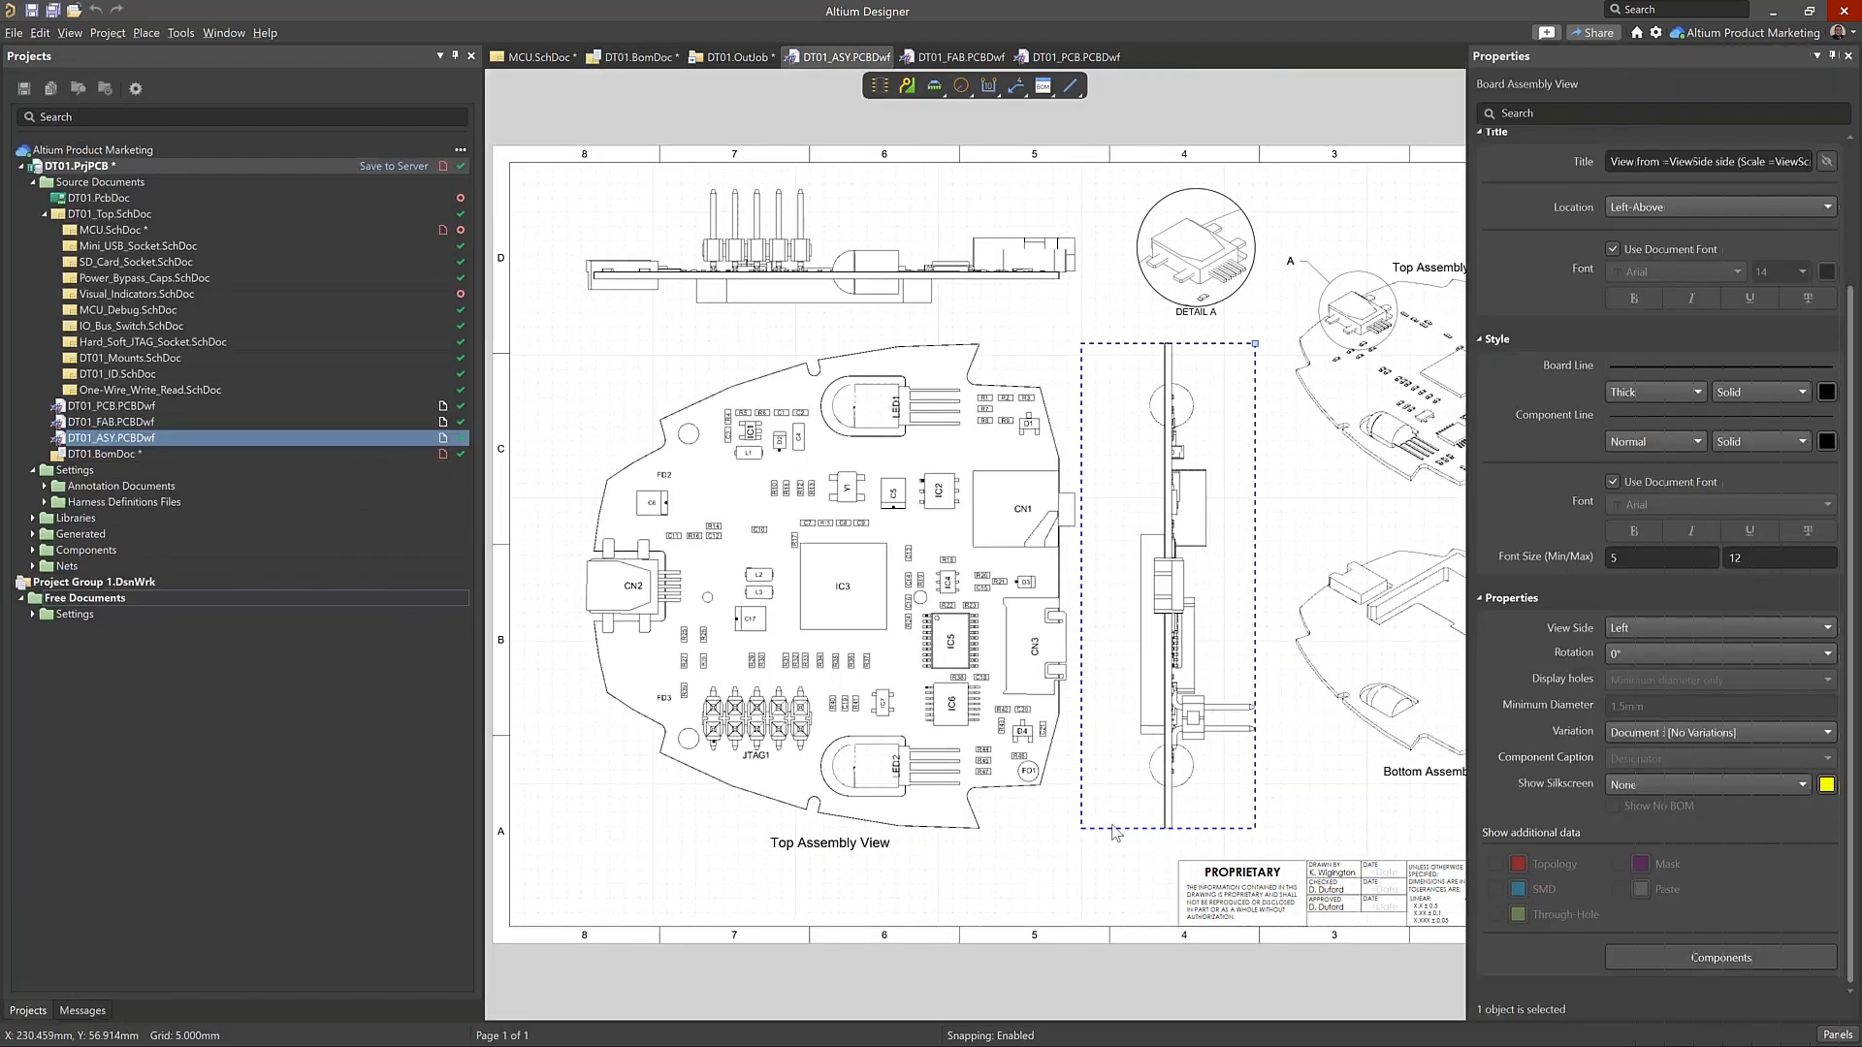
right_click_drag(1078, 866, 986, 848)
scroll(986, 847, "down", 2, "ctrl")
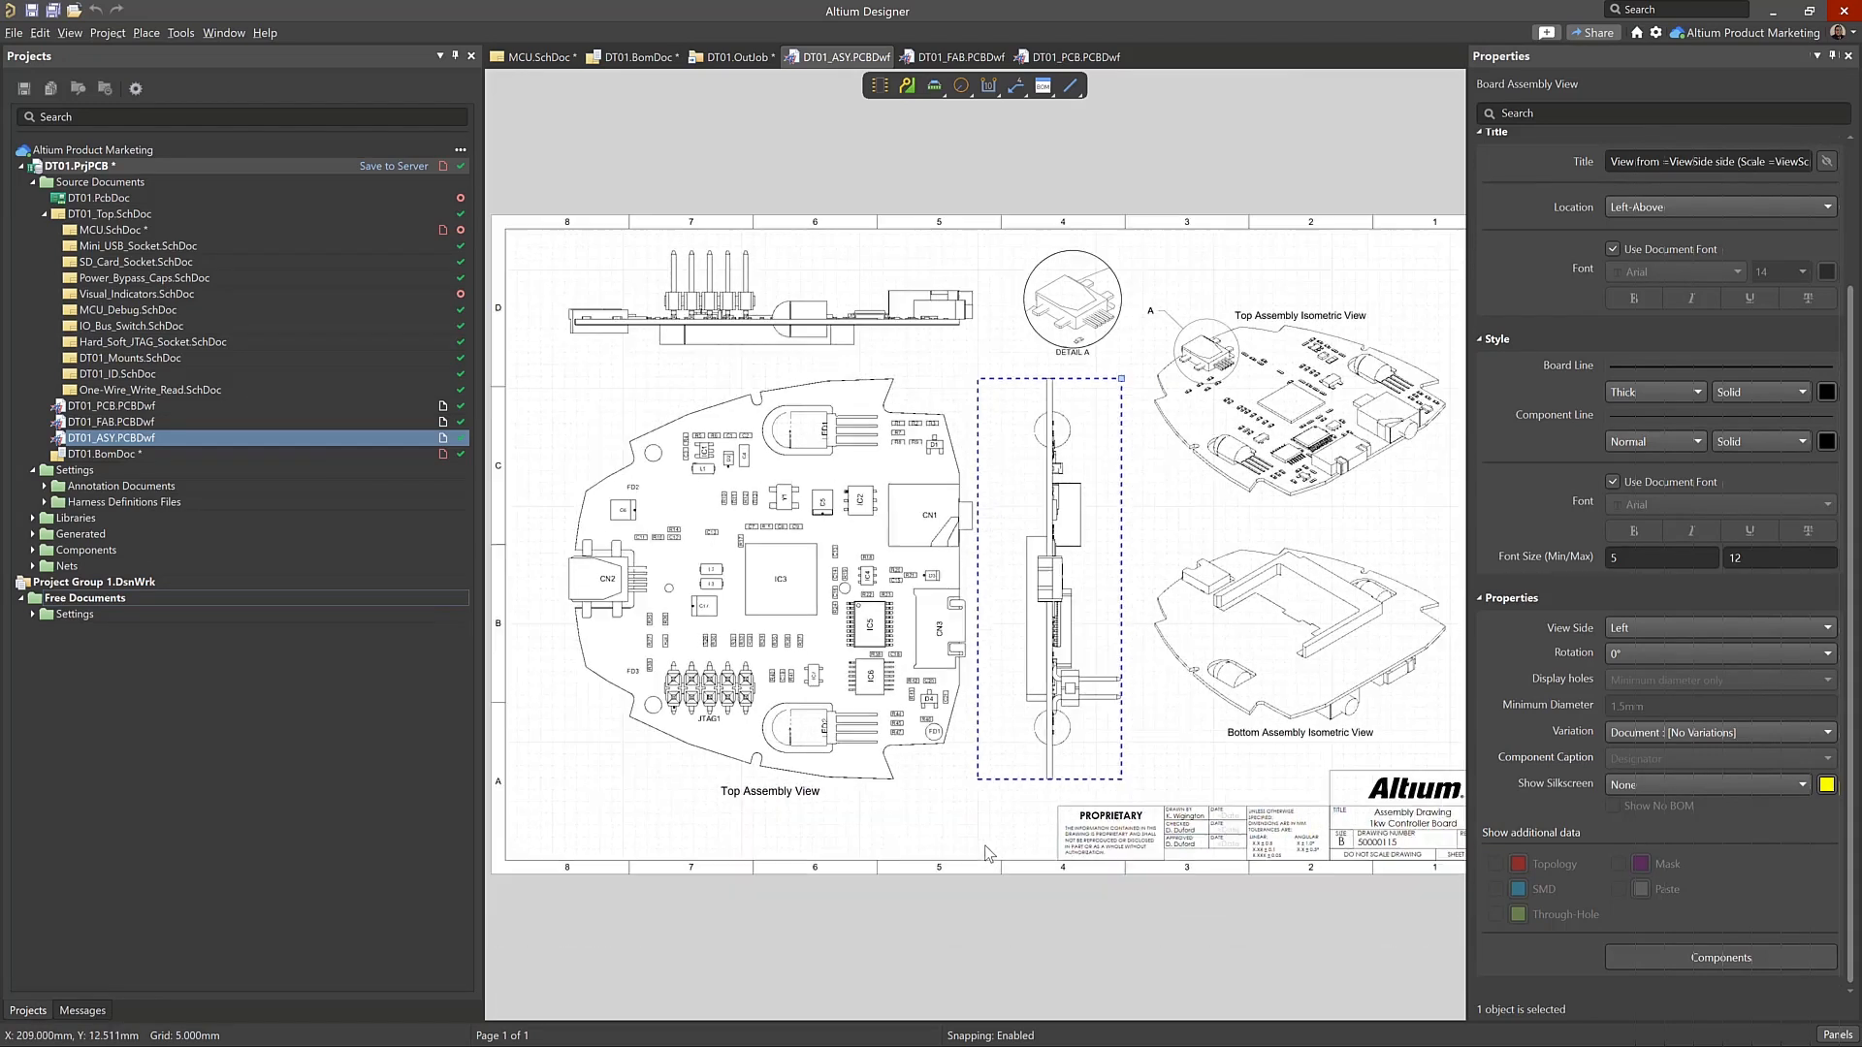
right_click(969, 836)
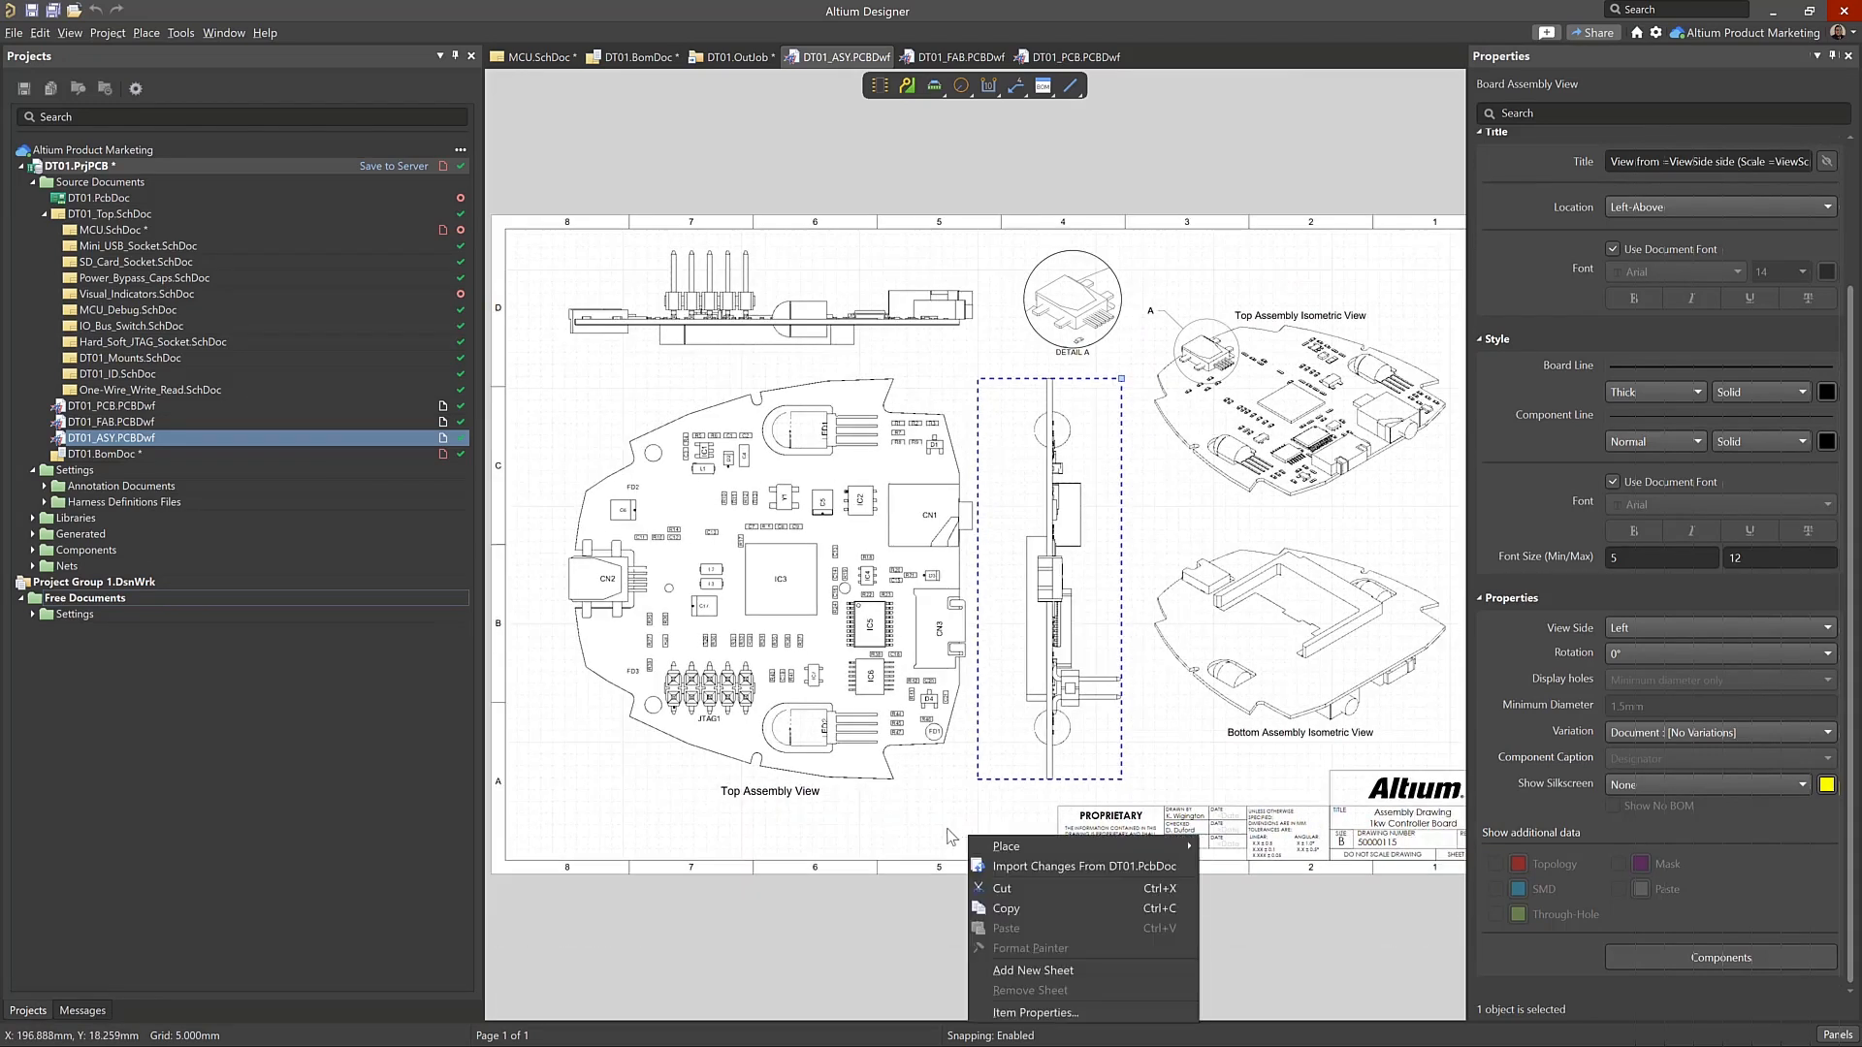
key("Escape")
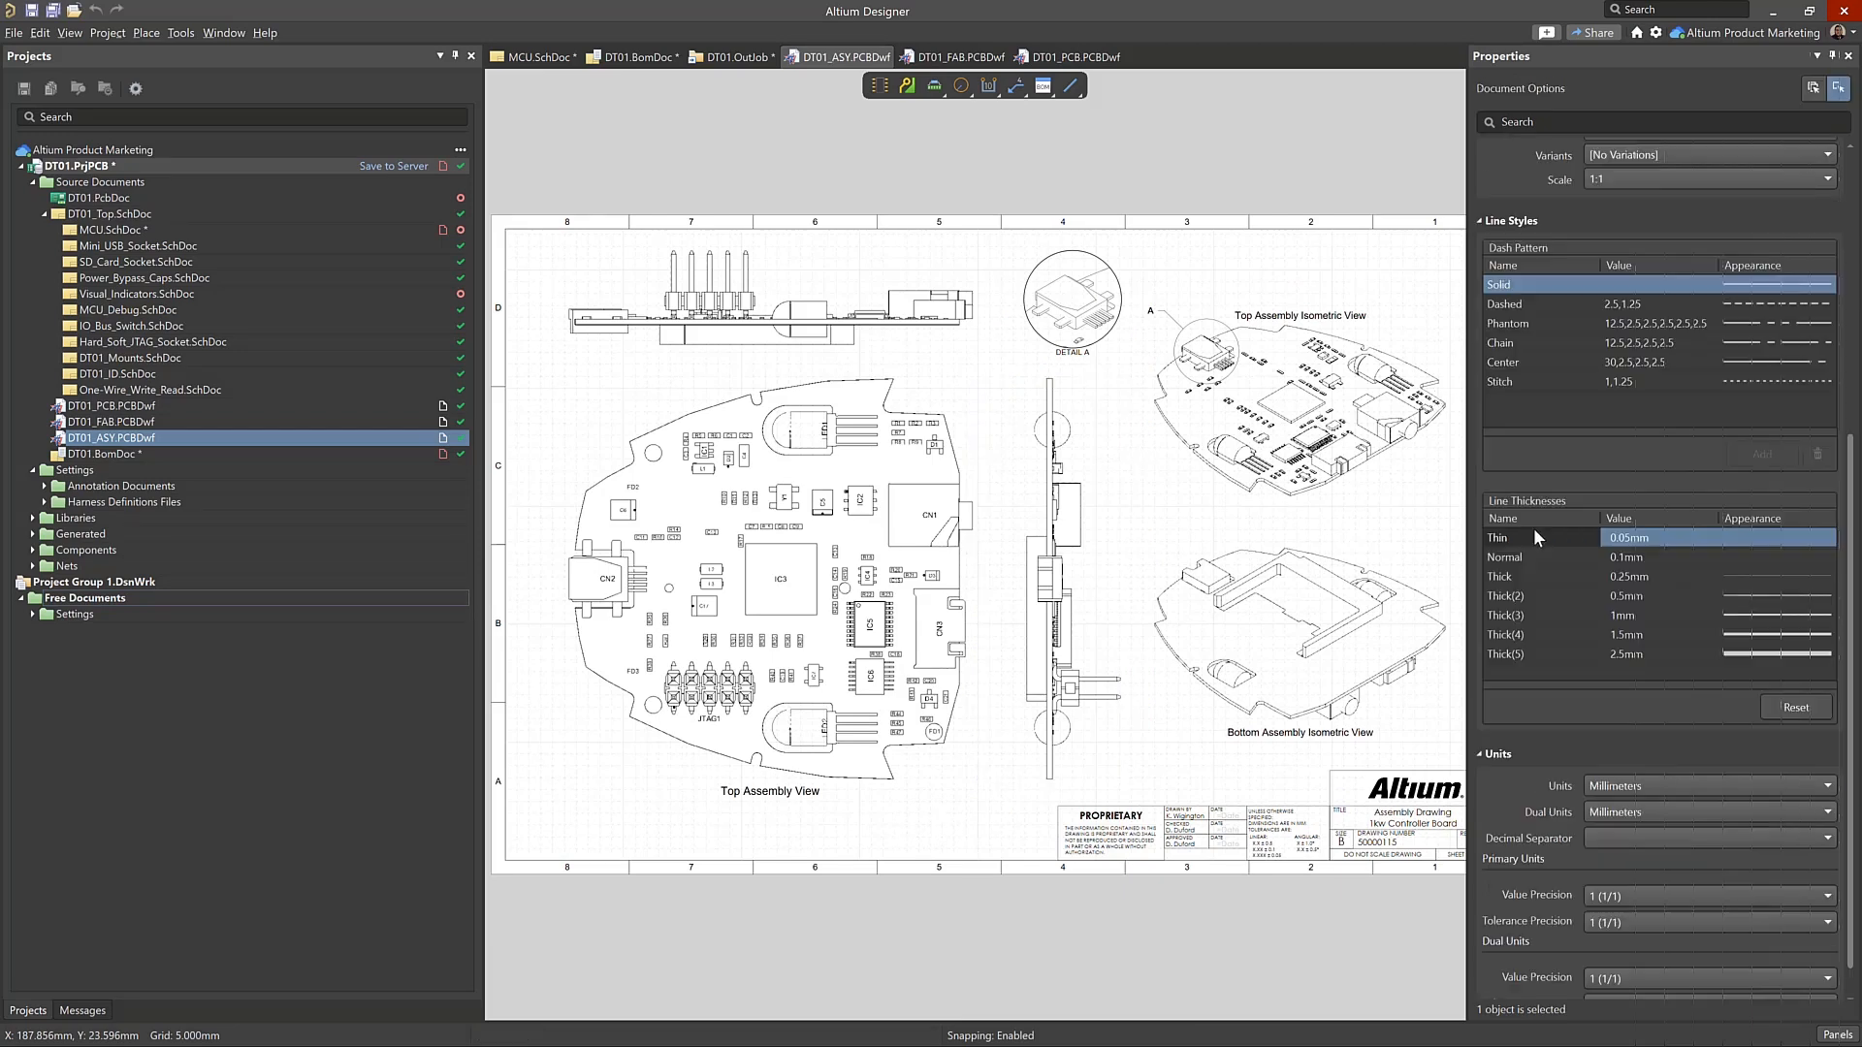
Review the assembly drawing's document options, covering snapping, source, line styles, units, parameters and page options
scroll(1533, 527, "down", 1)
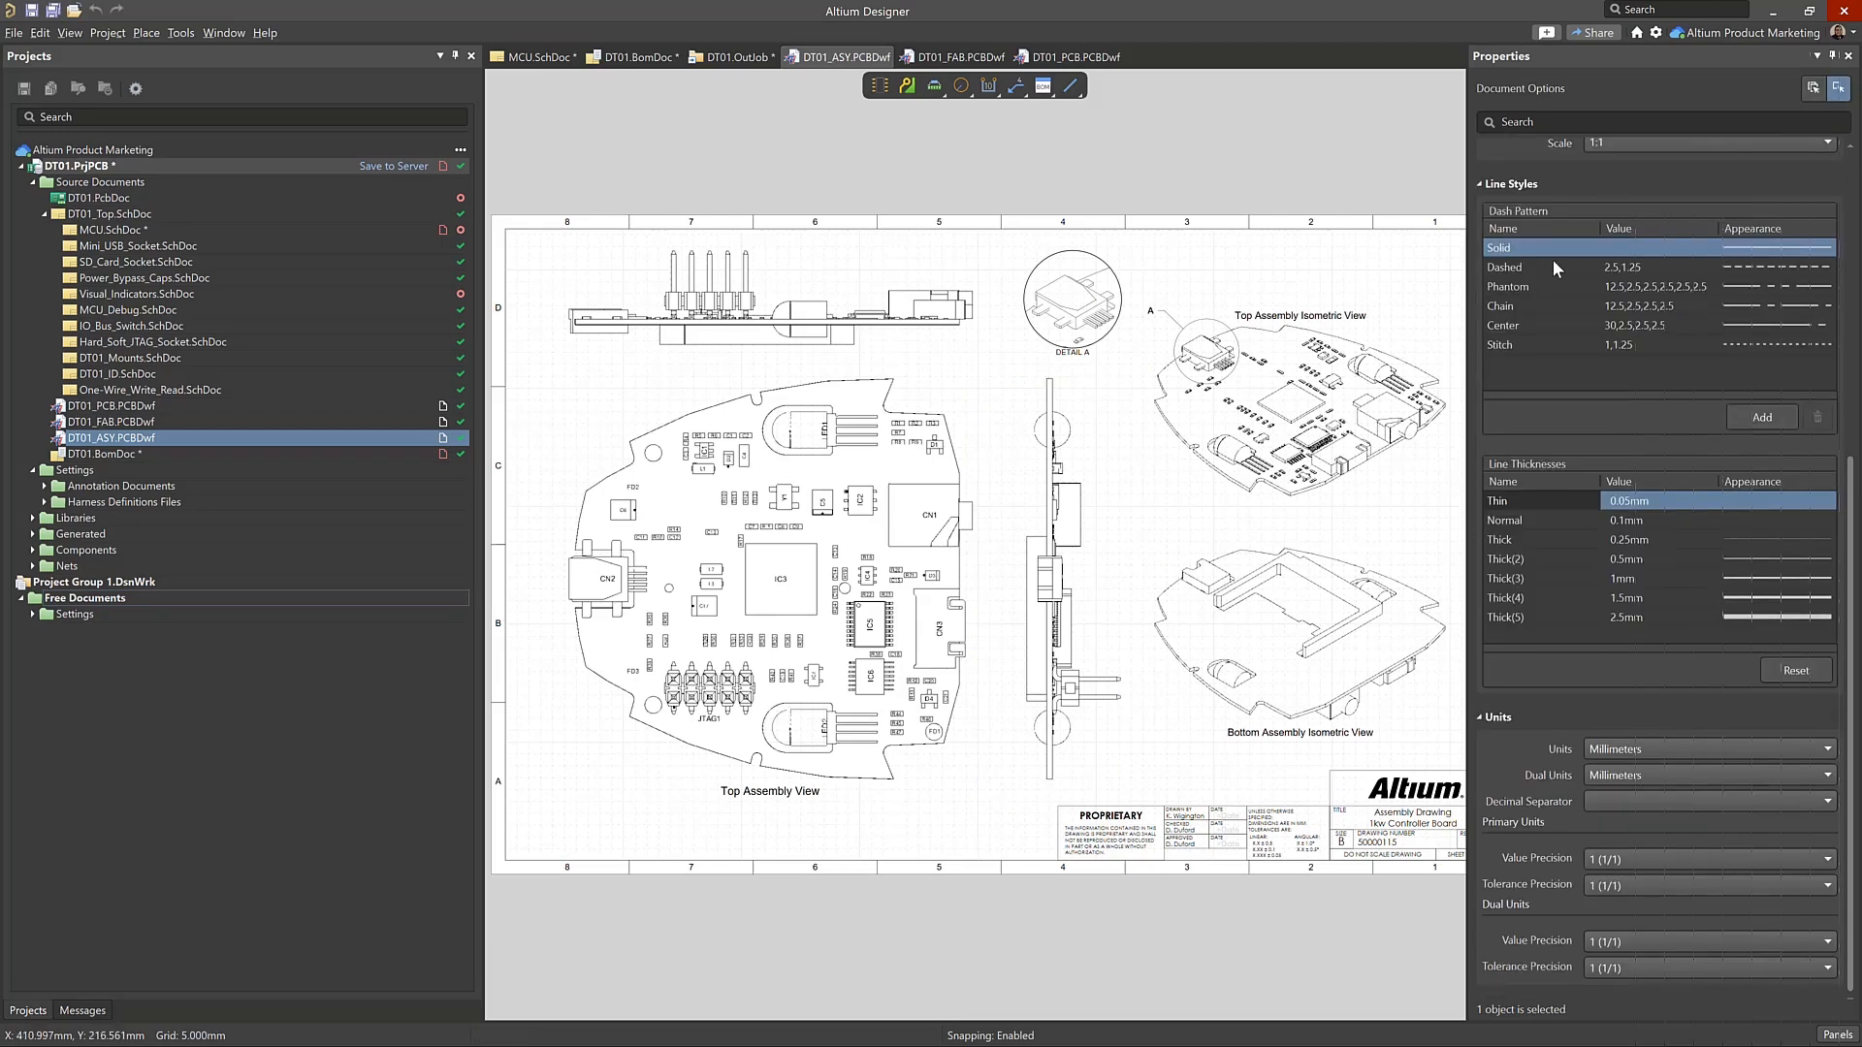
scroll(1559, 281, "up", 4)
scroll(1614, 225, "up", 6)
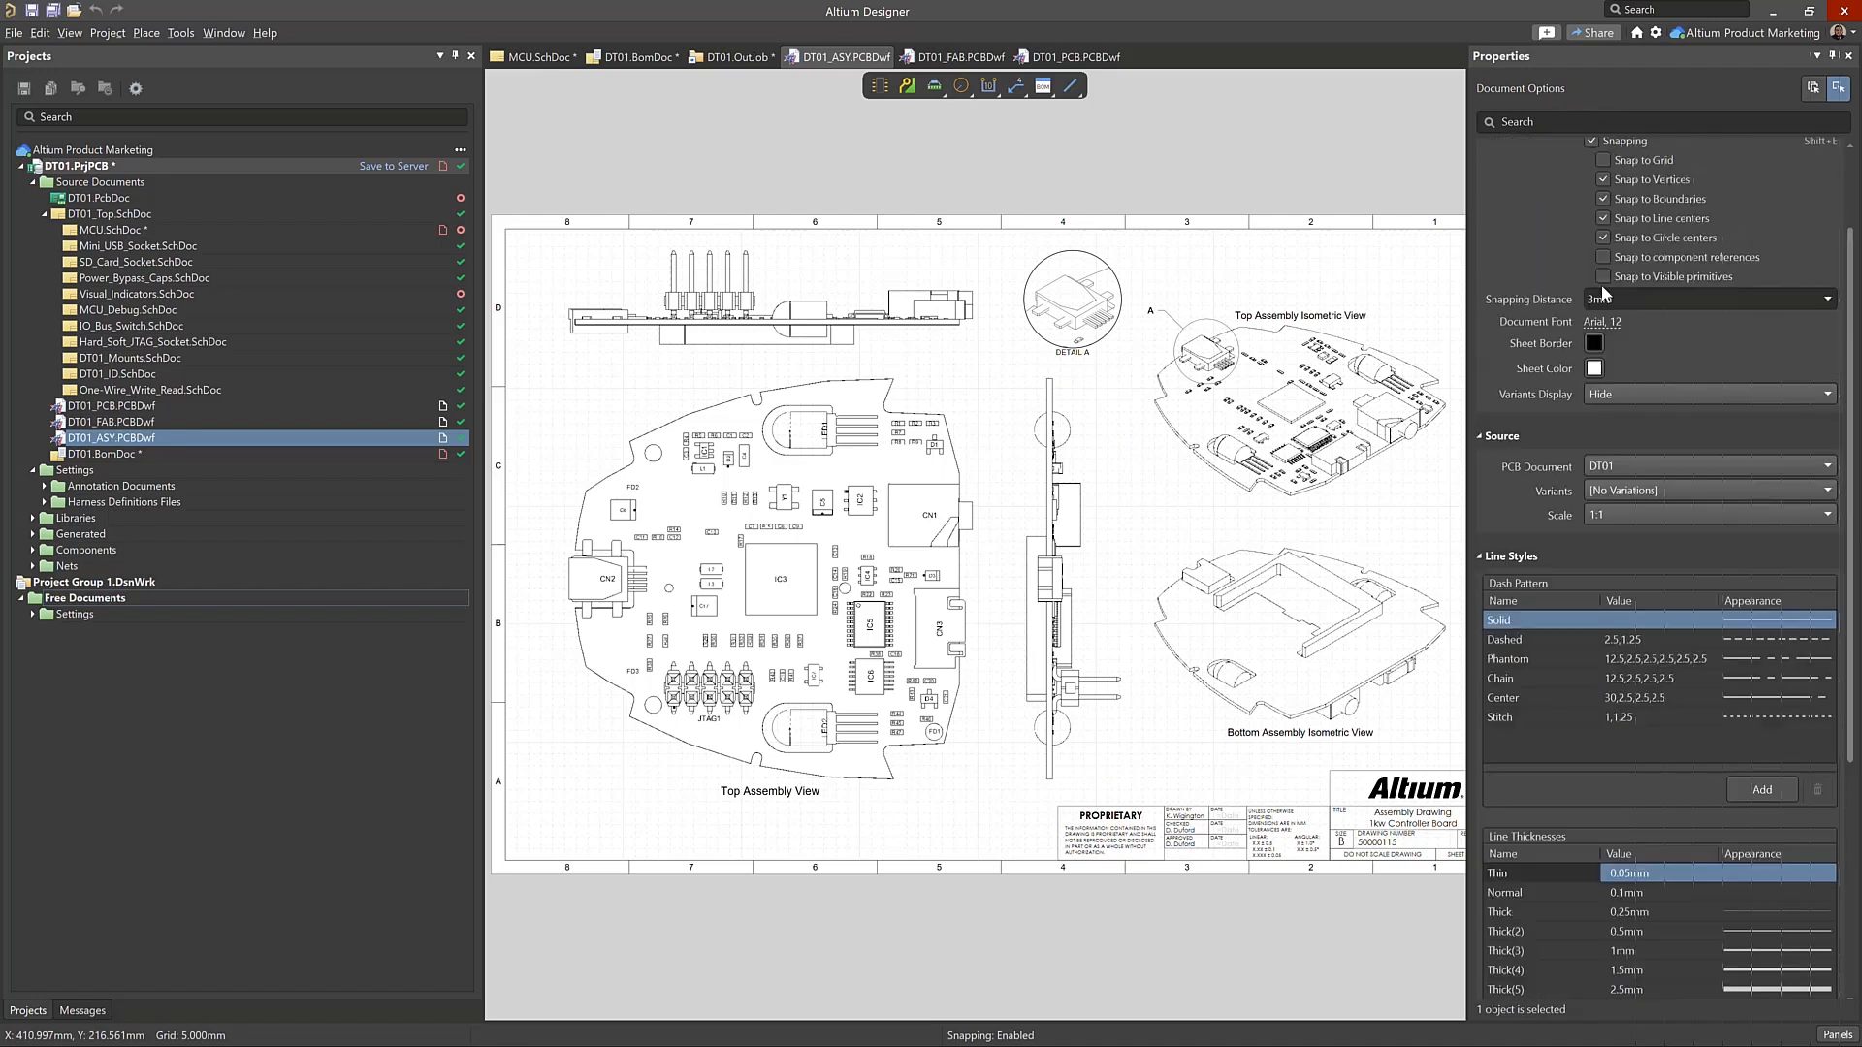
scroll(1667, 701, "down", 10)
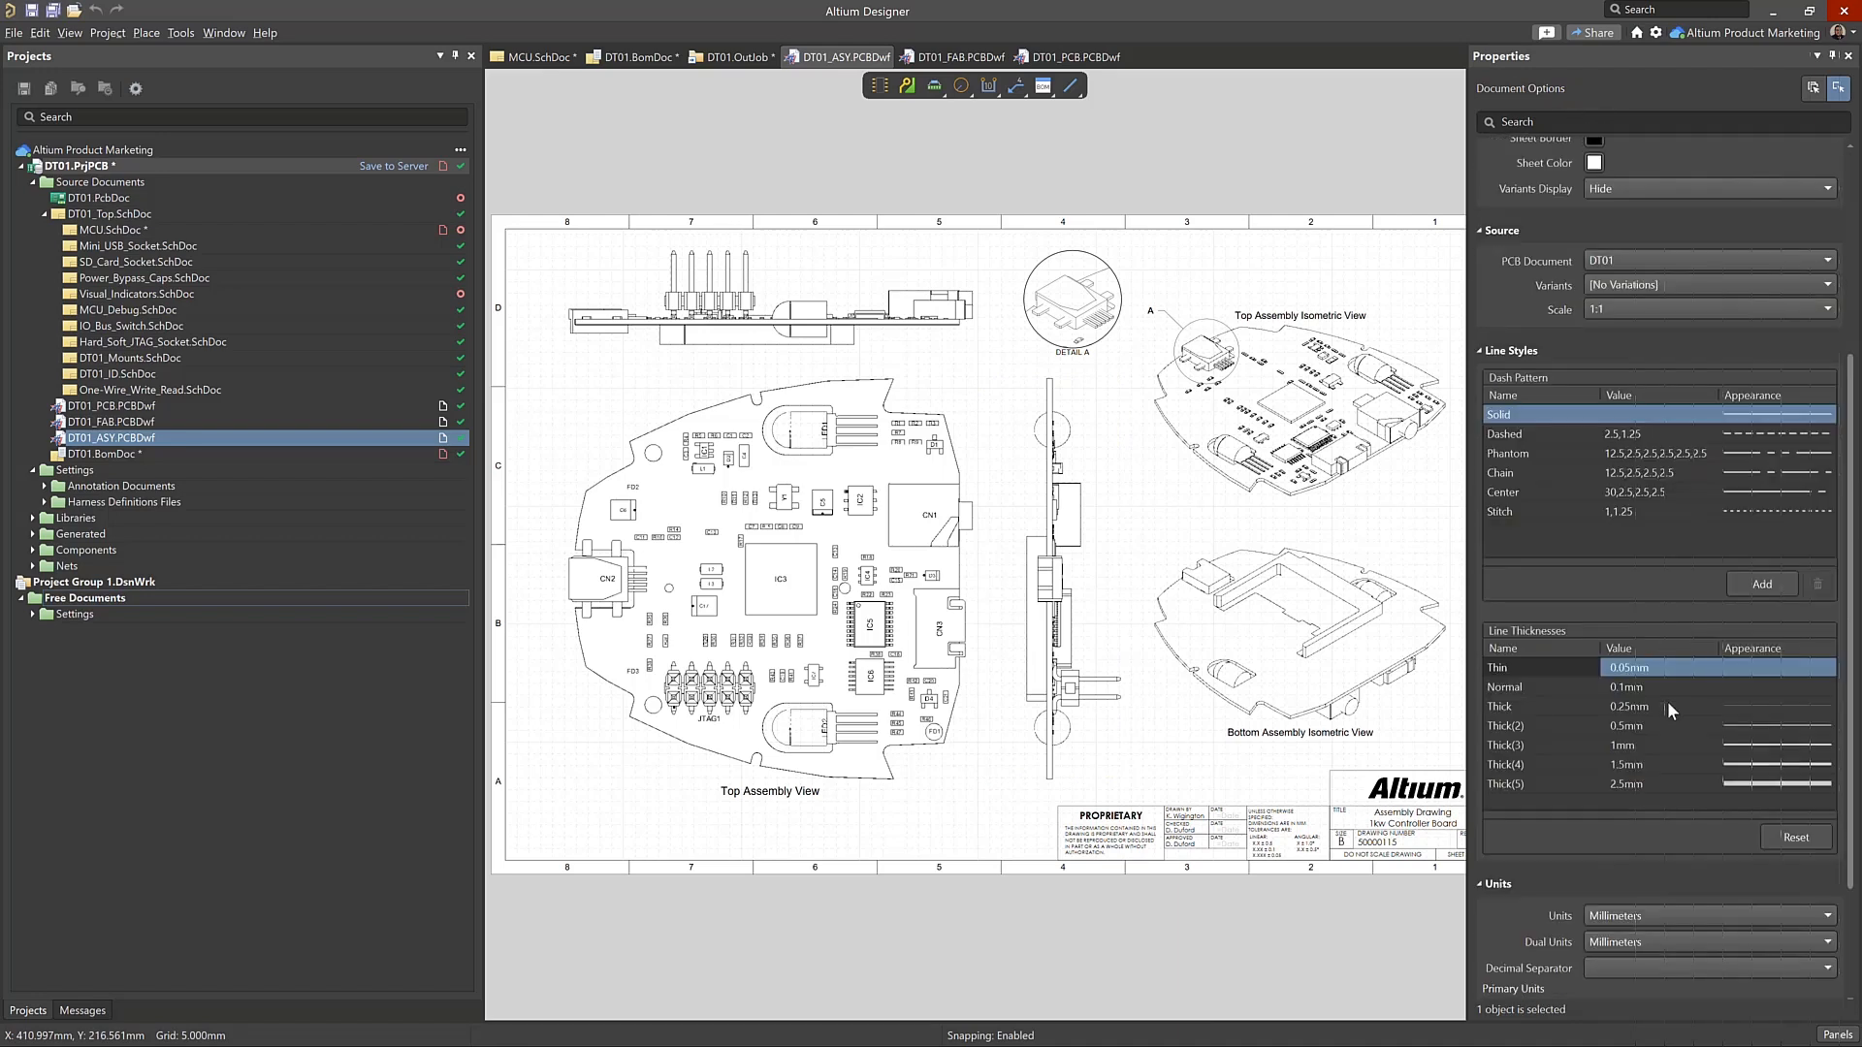
scroll(1627, 405, "up", 8)
scroll(1628, 405, "up", 3)
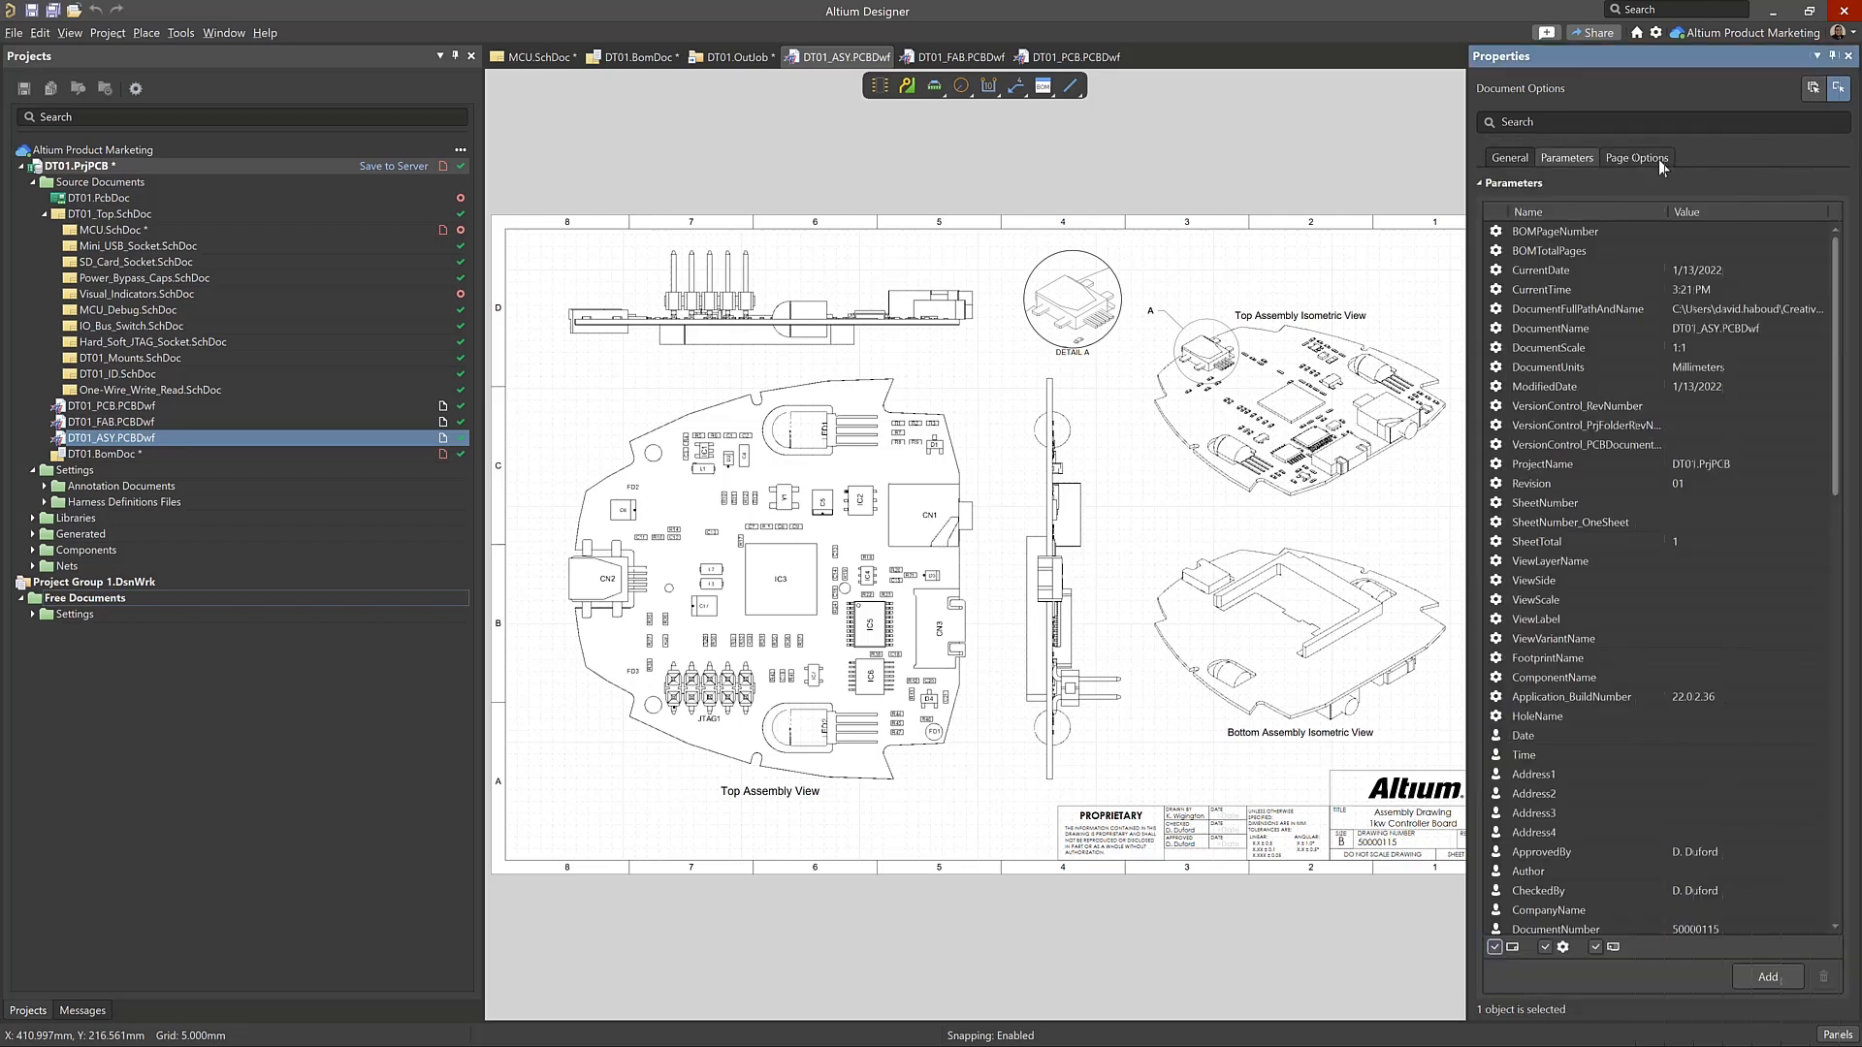
left_click(1659, 161)
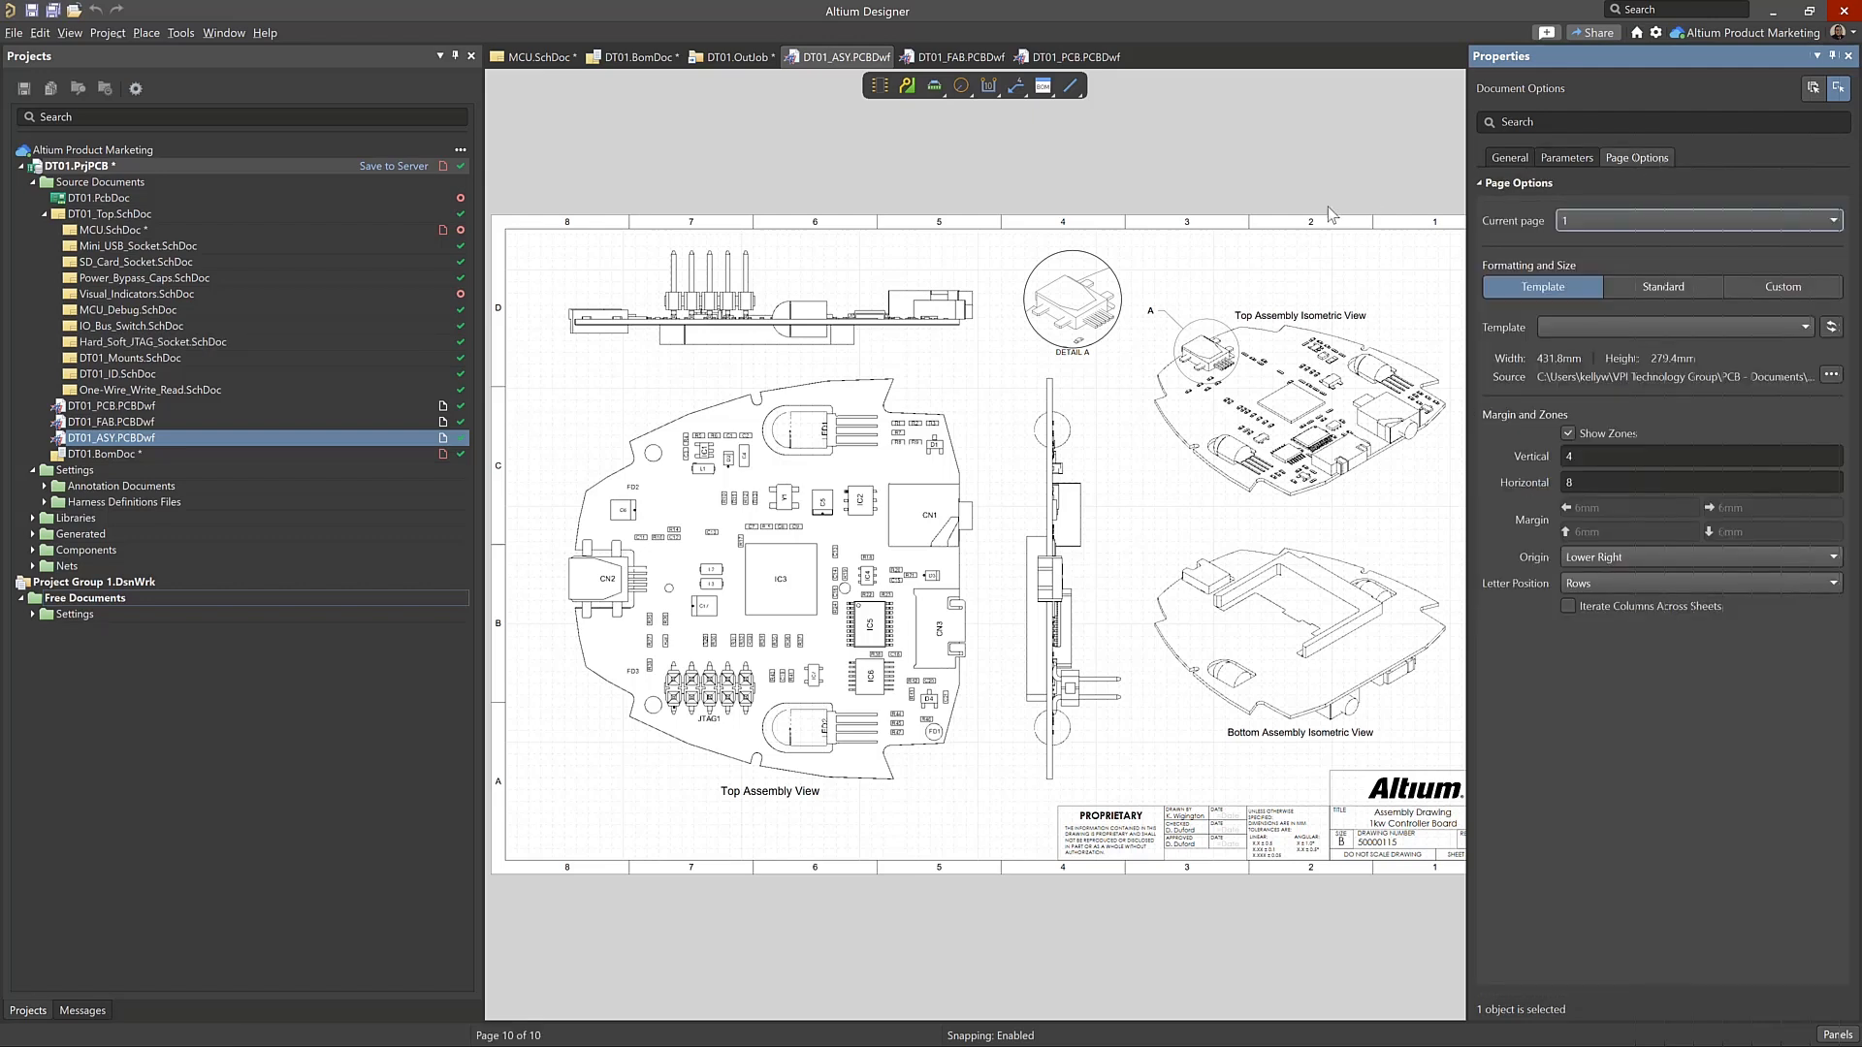
Look over the DT01_FAB.PCBDwf fabrication drawing and the DT01_PCB.PCBDwf layer drawings
left_click(982, 60)
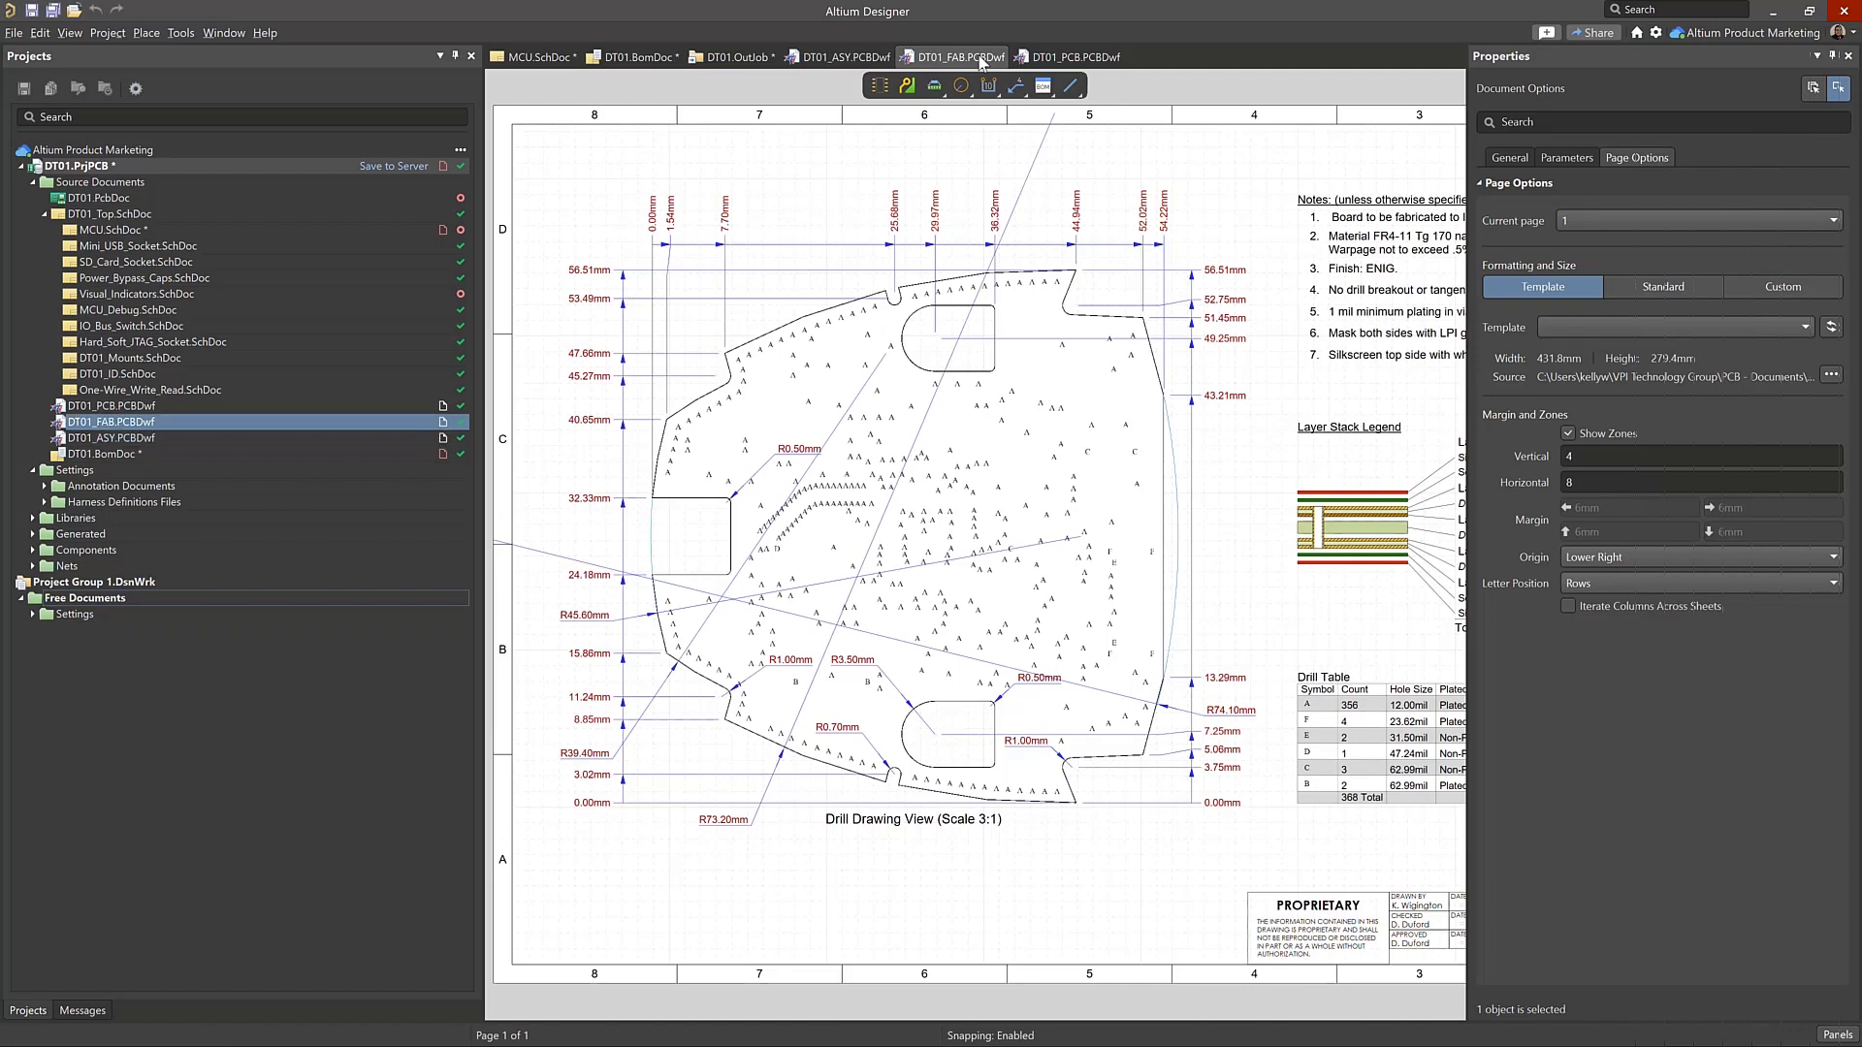
left_click(1083, 60)
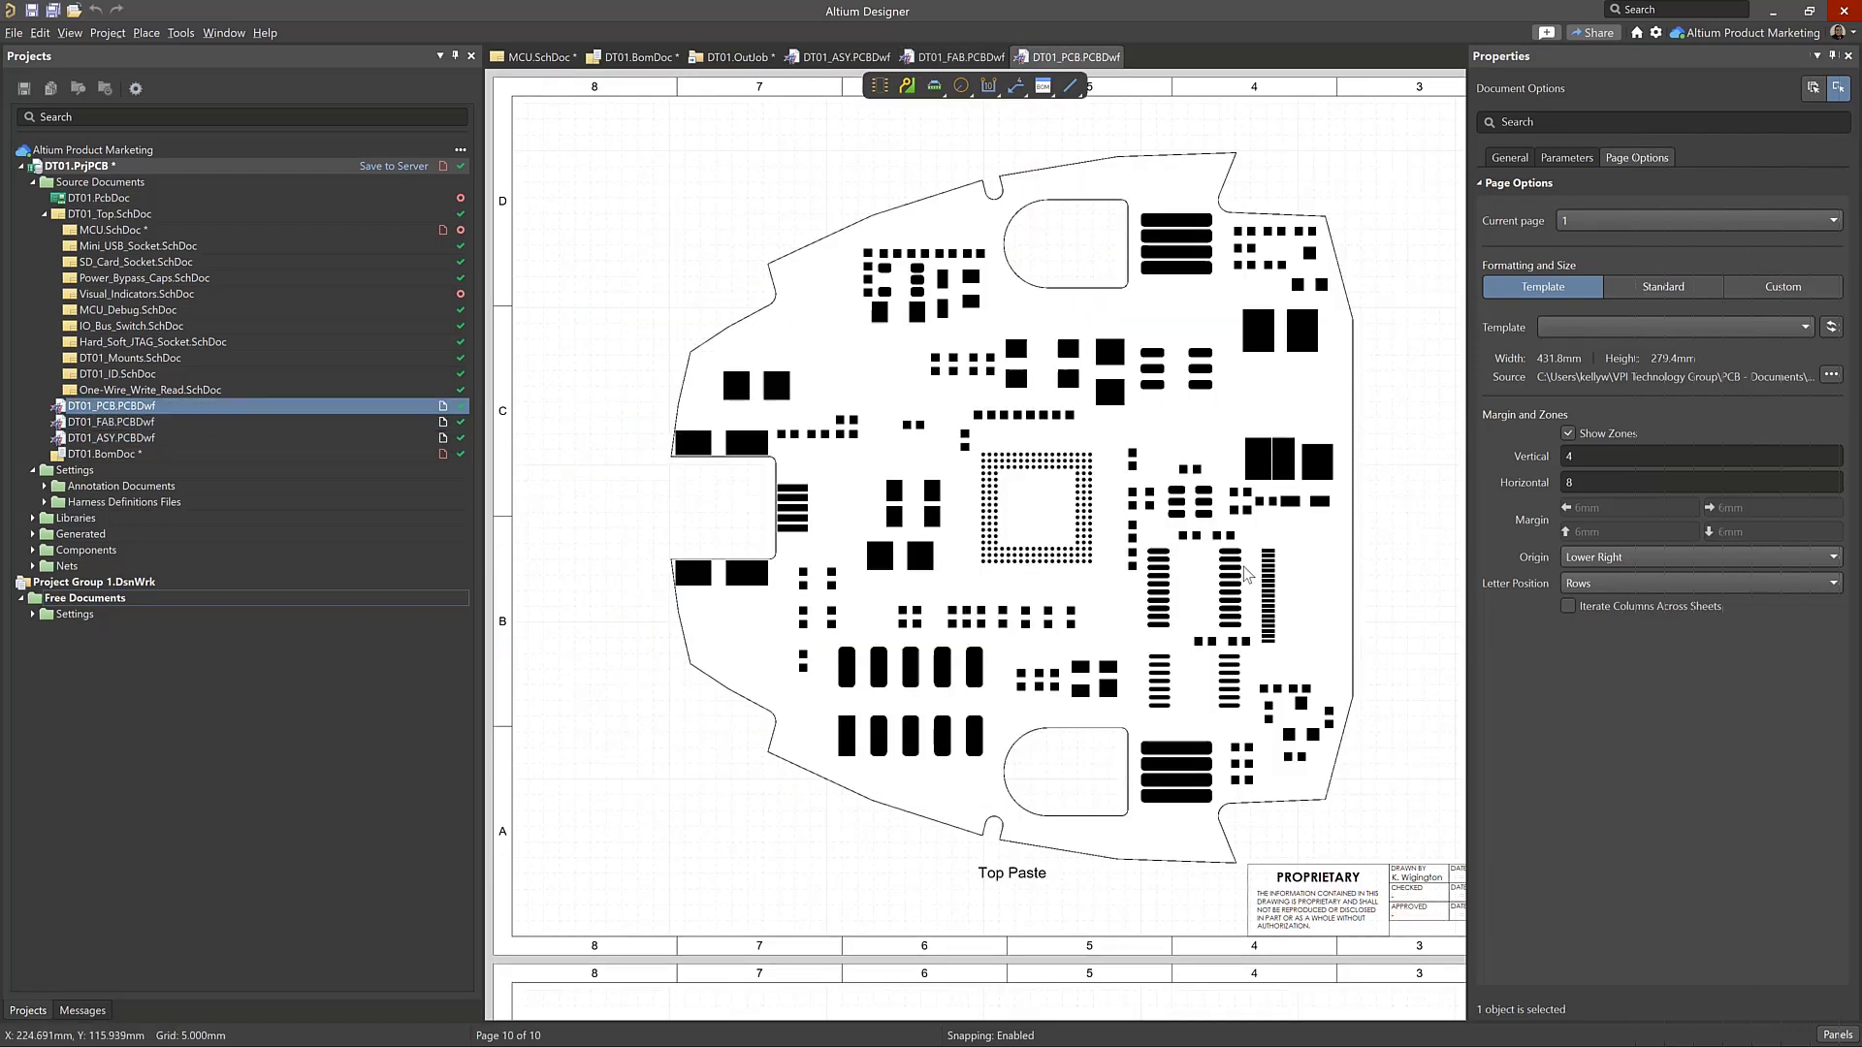
scroll(1122, 376, "down", 2, "ctrl")
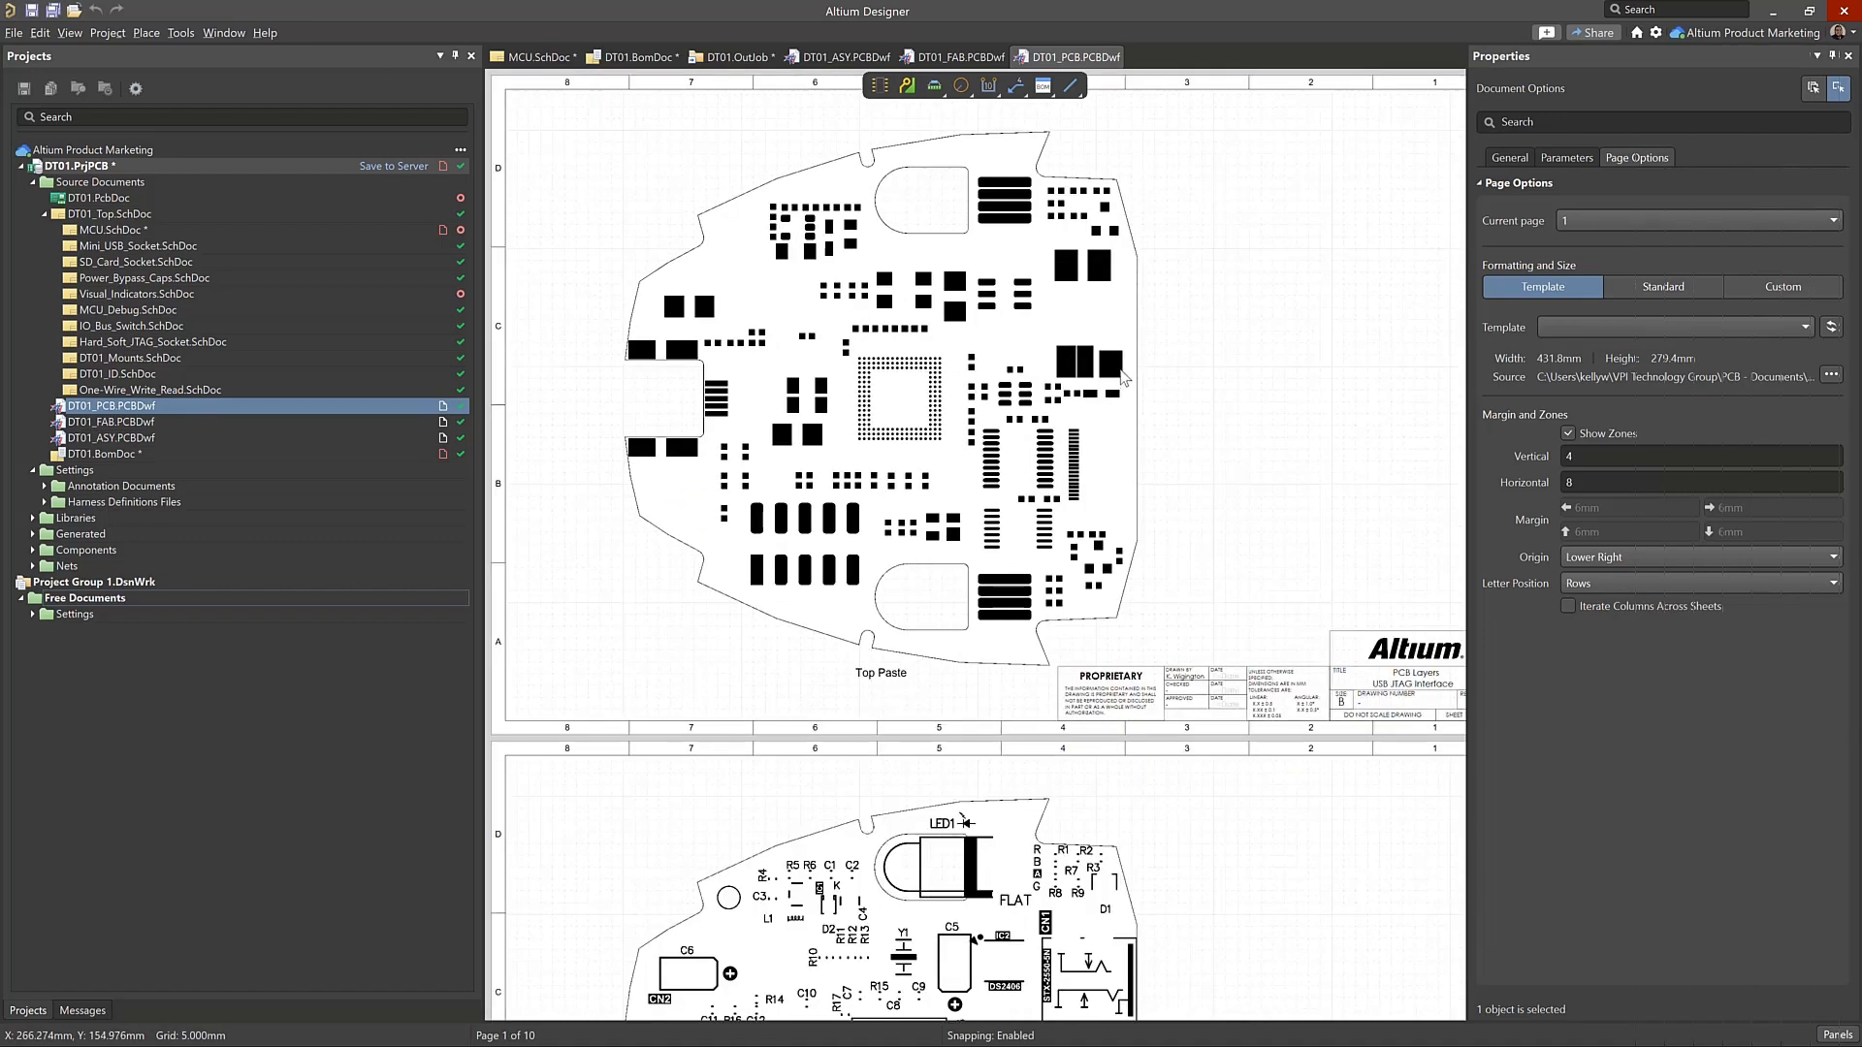
Start the Project Releaser for the DT01 project and add the default fabrication and assembly output jobs
left_click(727, 59)
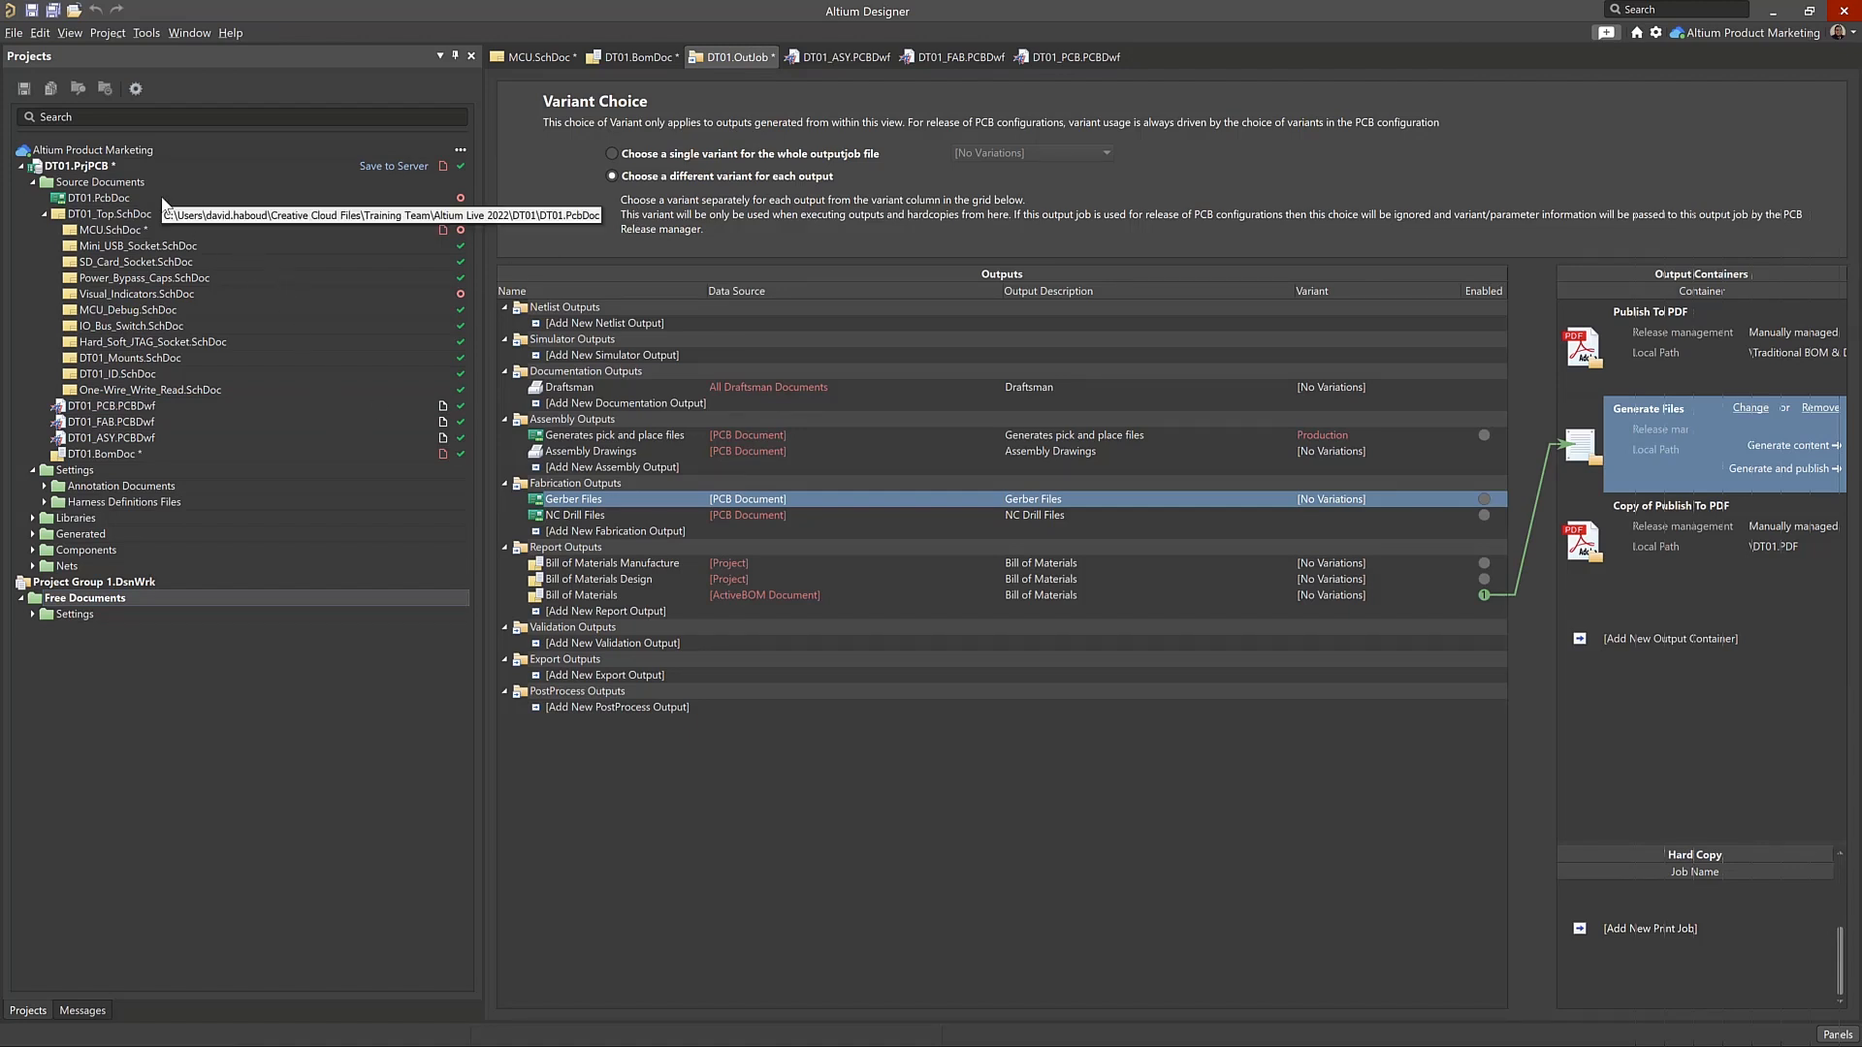
right_click(95, 169)
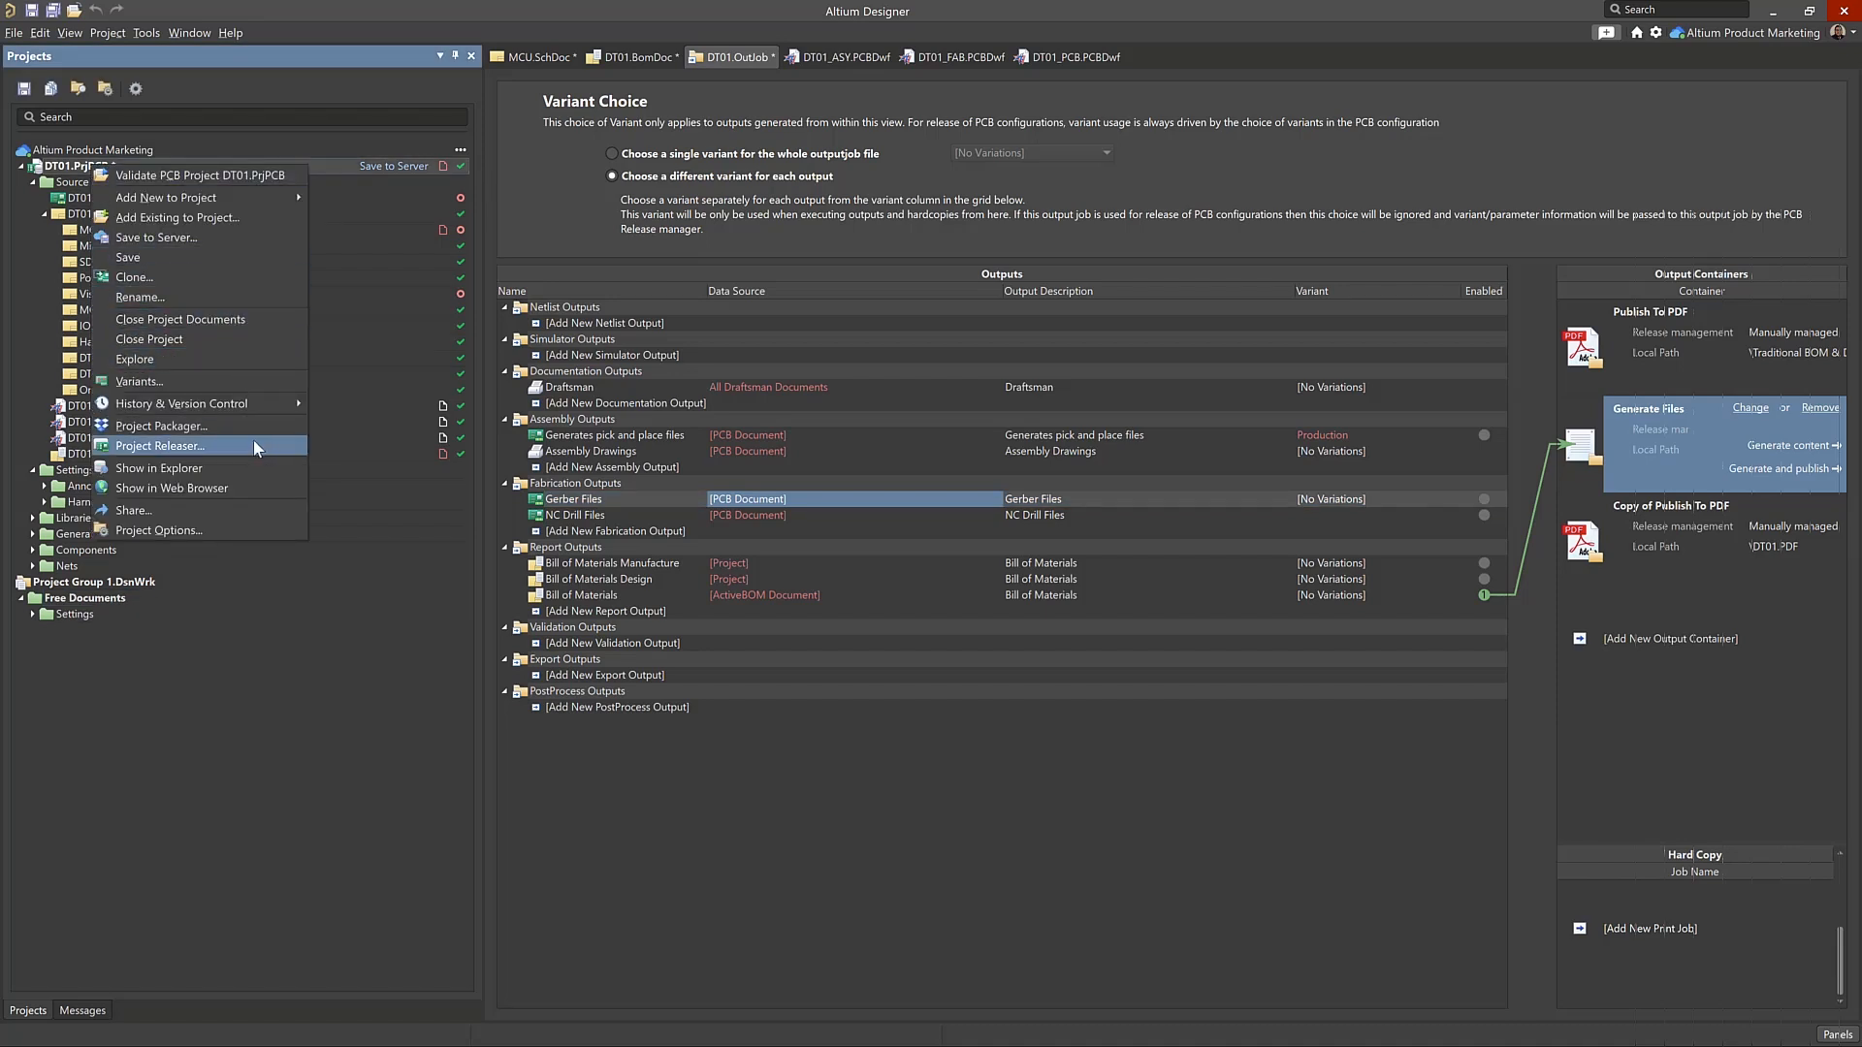
left_click(213, 445)
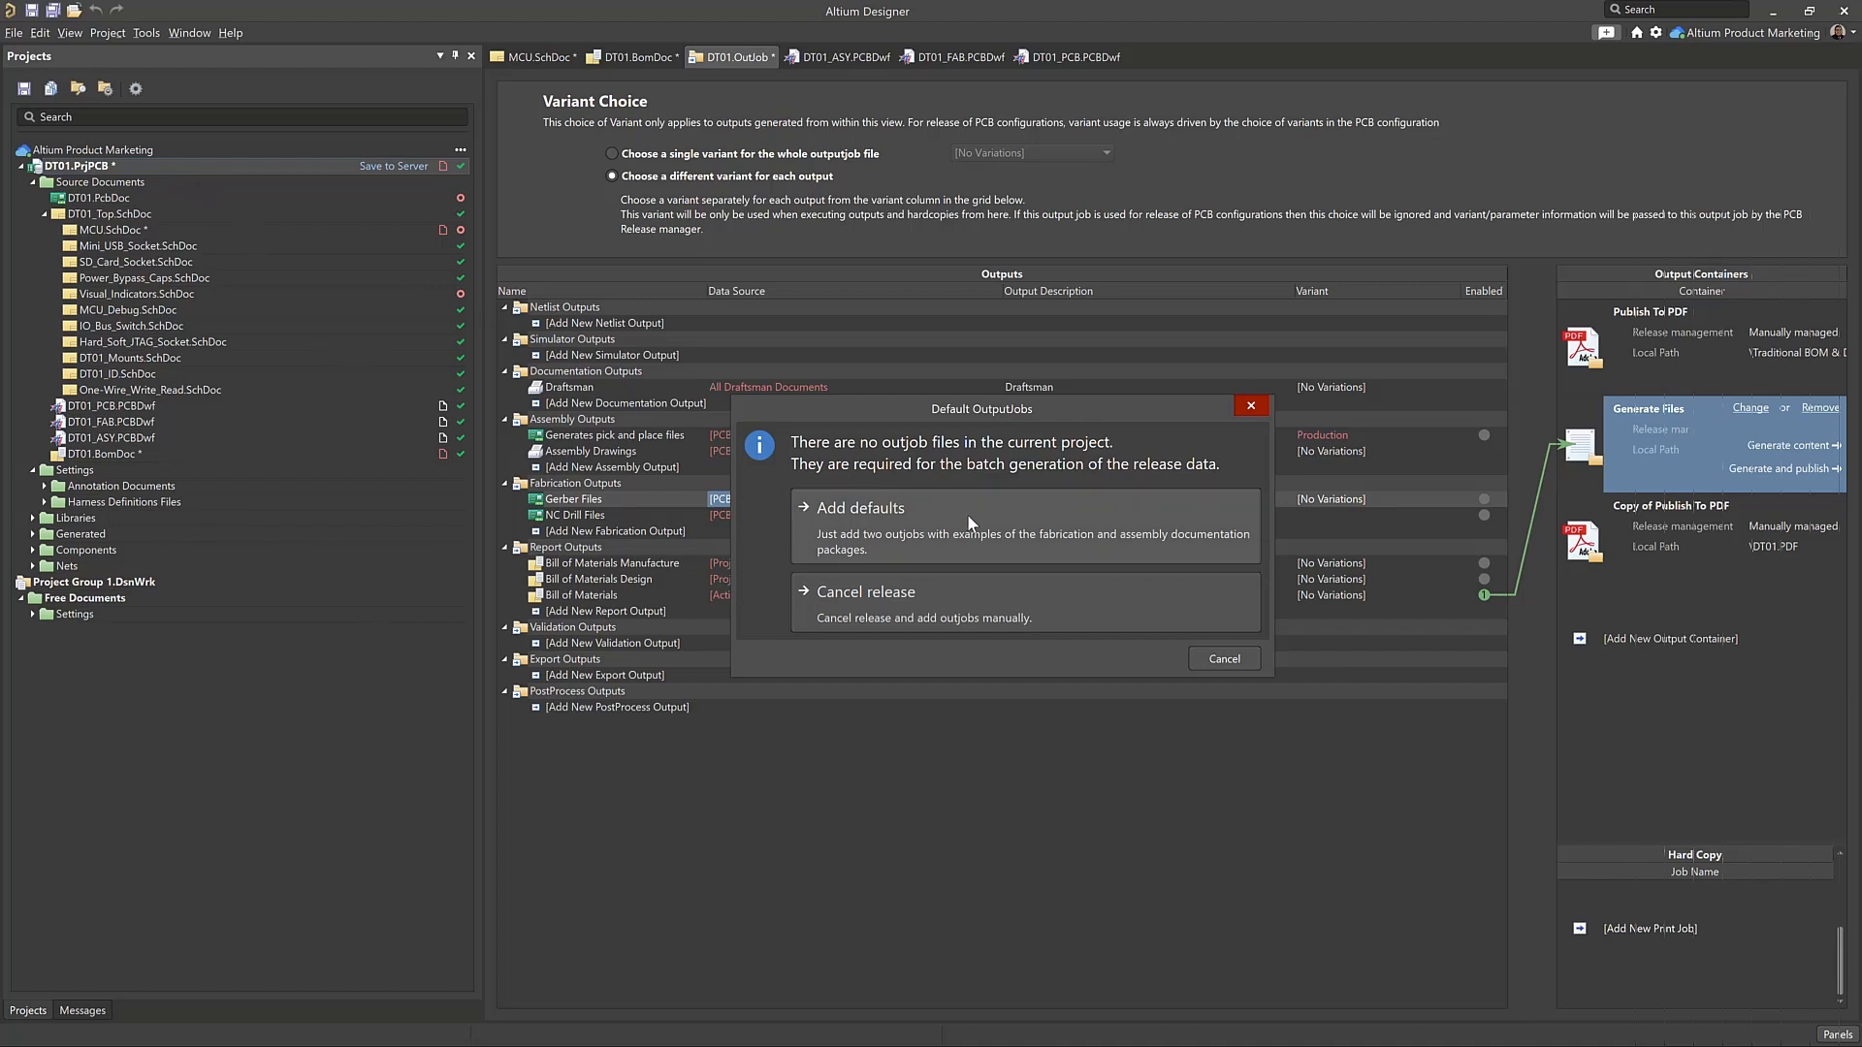
left_click(880, 528)
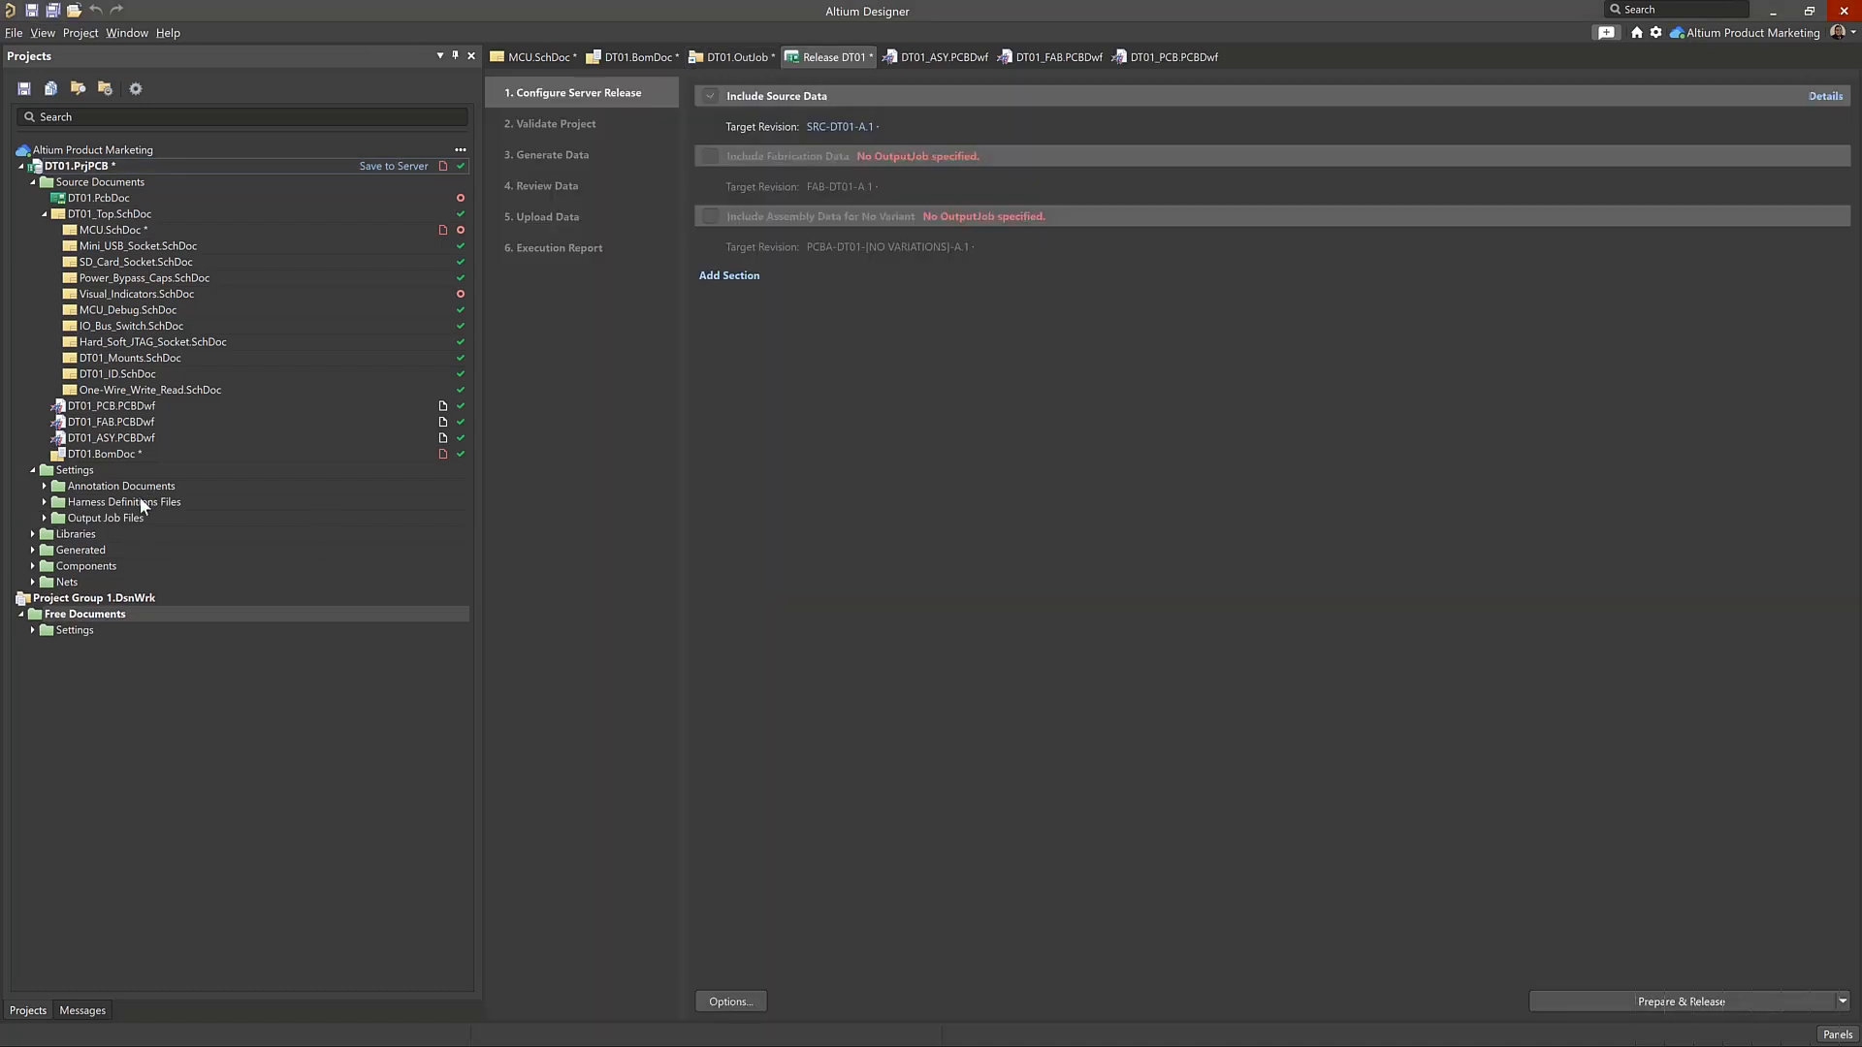
Move DT01.OutJob from Free Documents into the DT01 project's Output Job Files, alongside Assembly.OutJob and Fabrication.OutJob
left_click(136, 514)
double_click(136, 519)
left_click(143, 532)
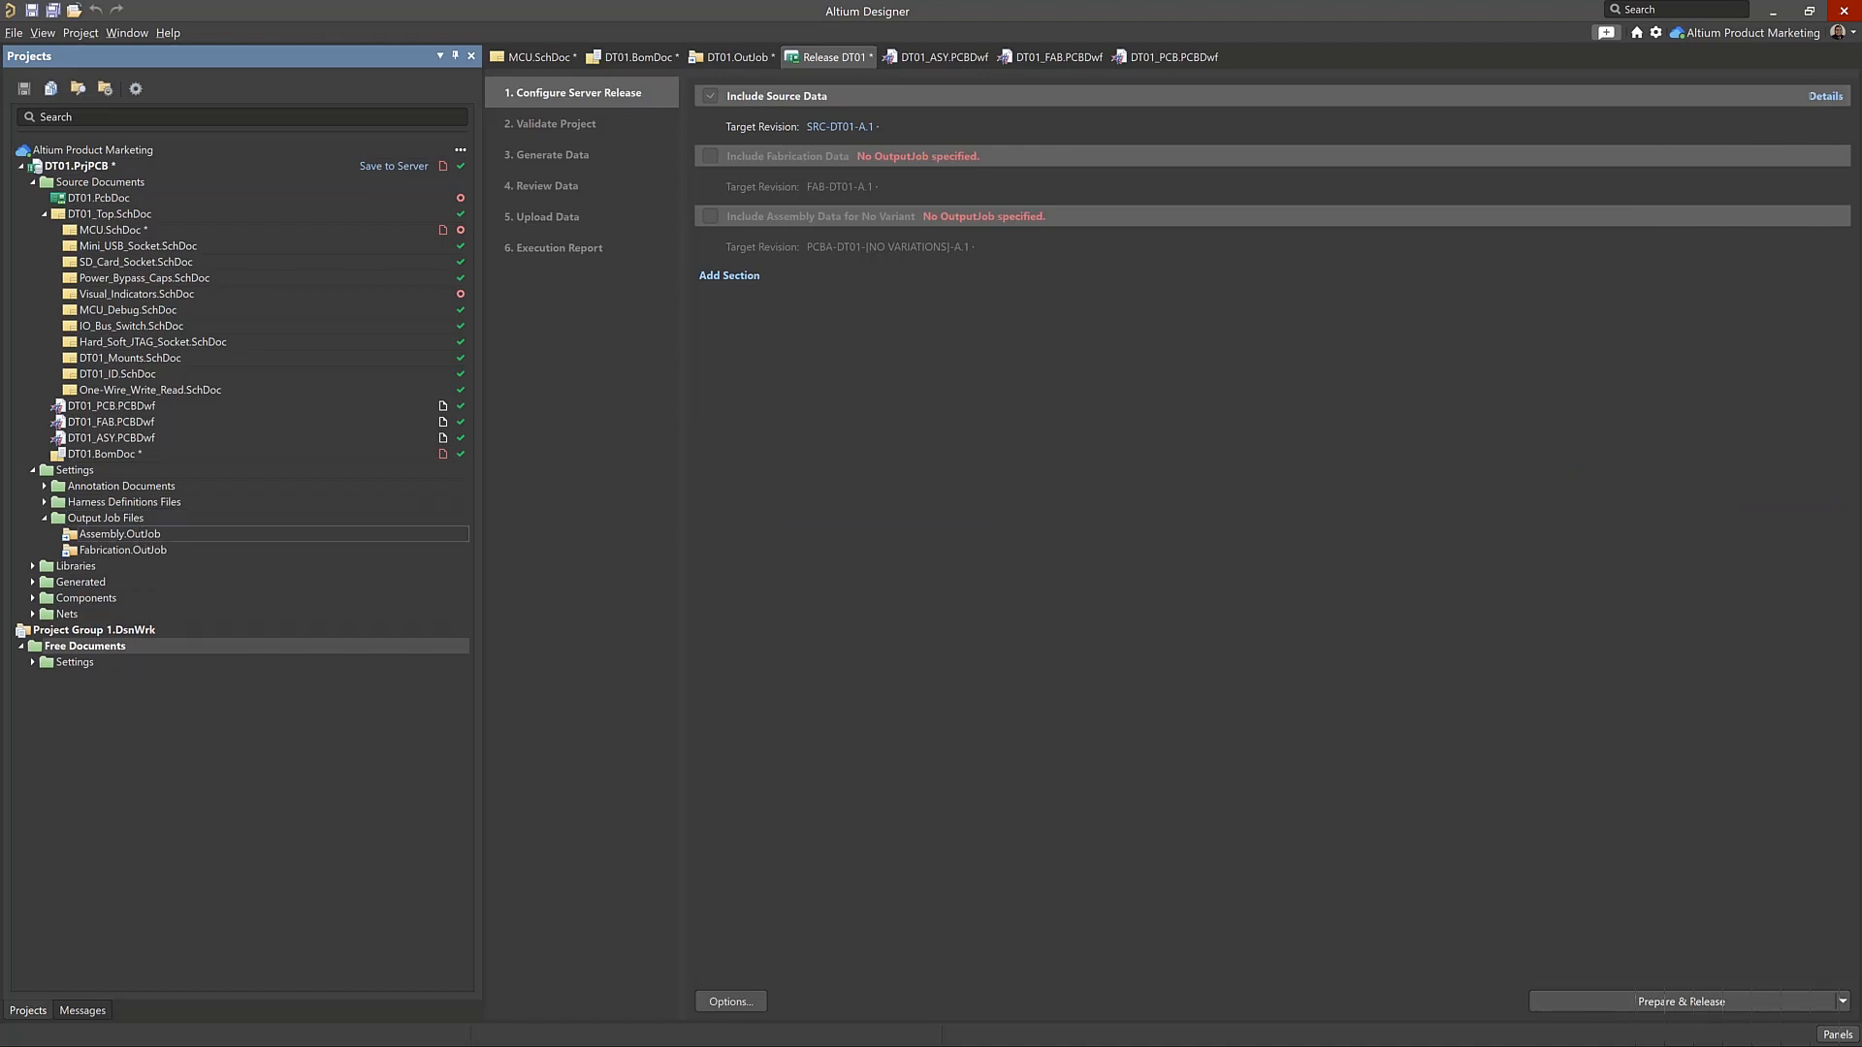
left_click(151, 551)
left_click(76, 661)
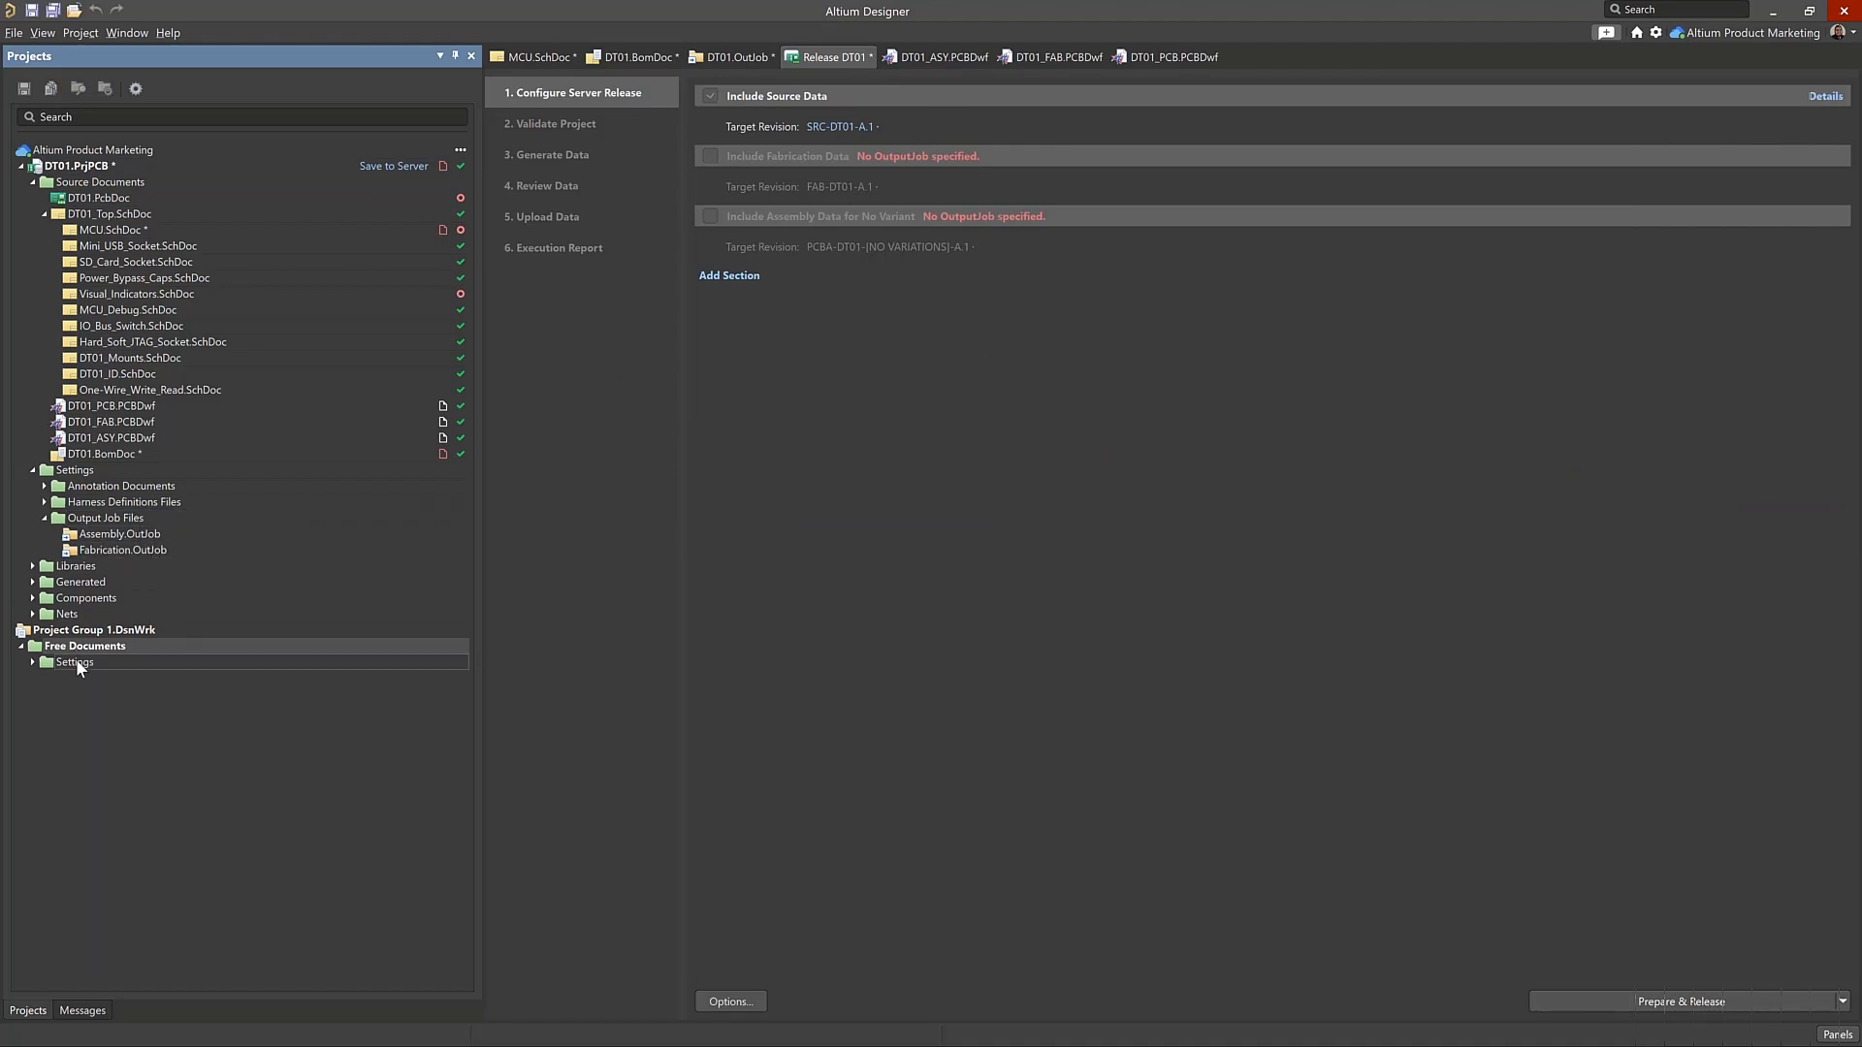
left_click(90, 517)
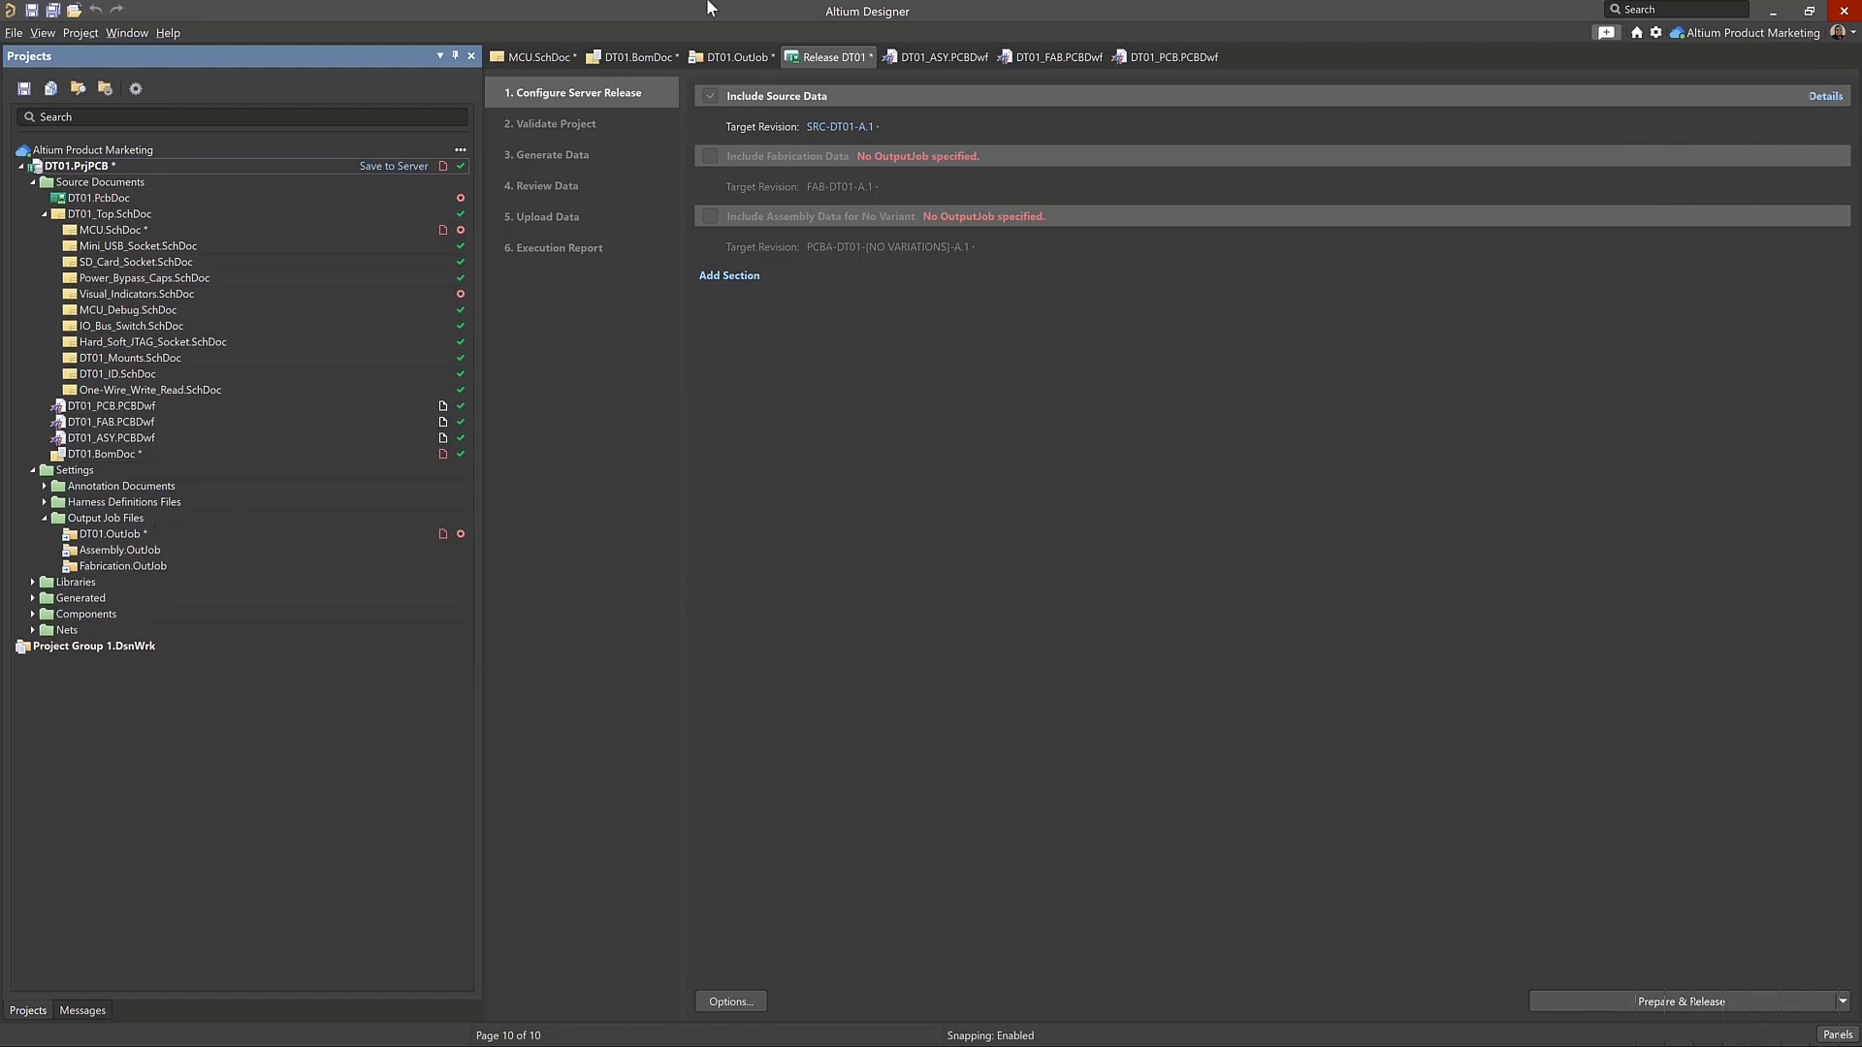
Review which outputs feed the Publish To PDF and Copy of Publish To PDF containers in DT01.OutJob
left_click(735, 56)
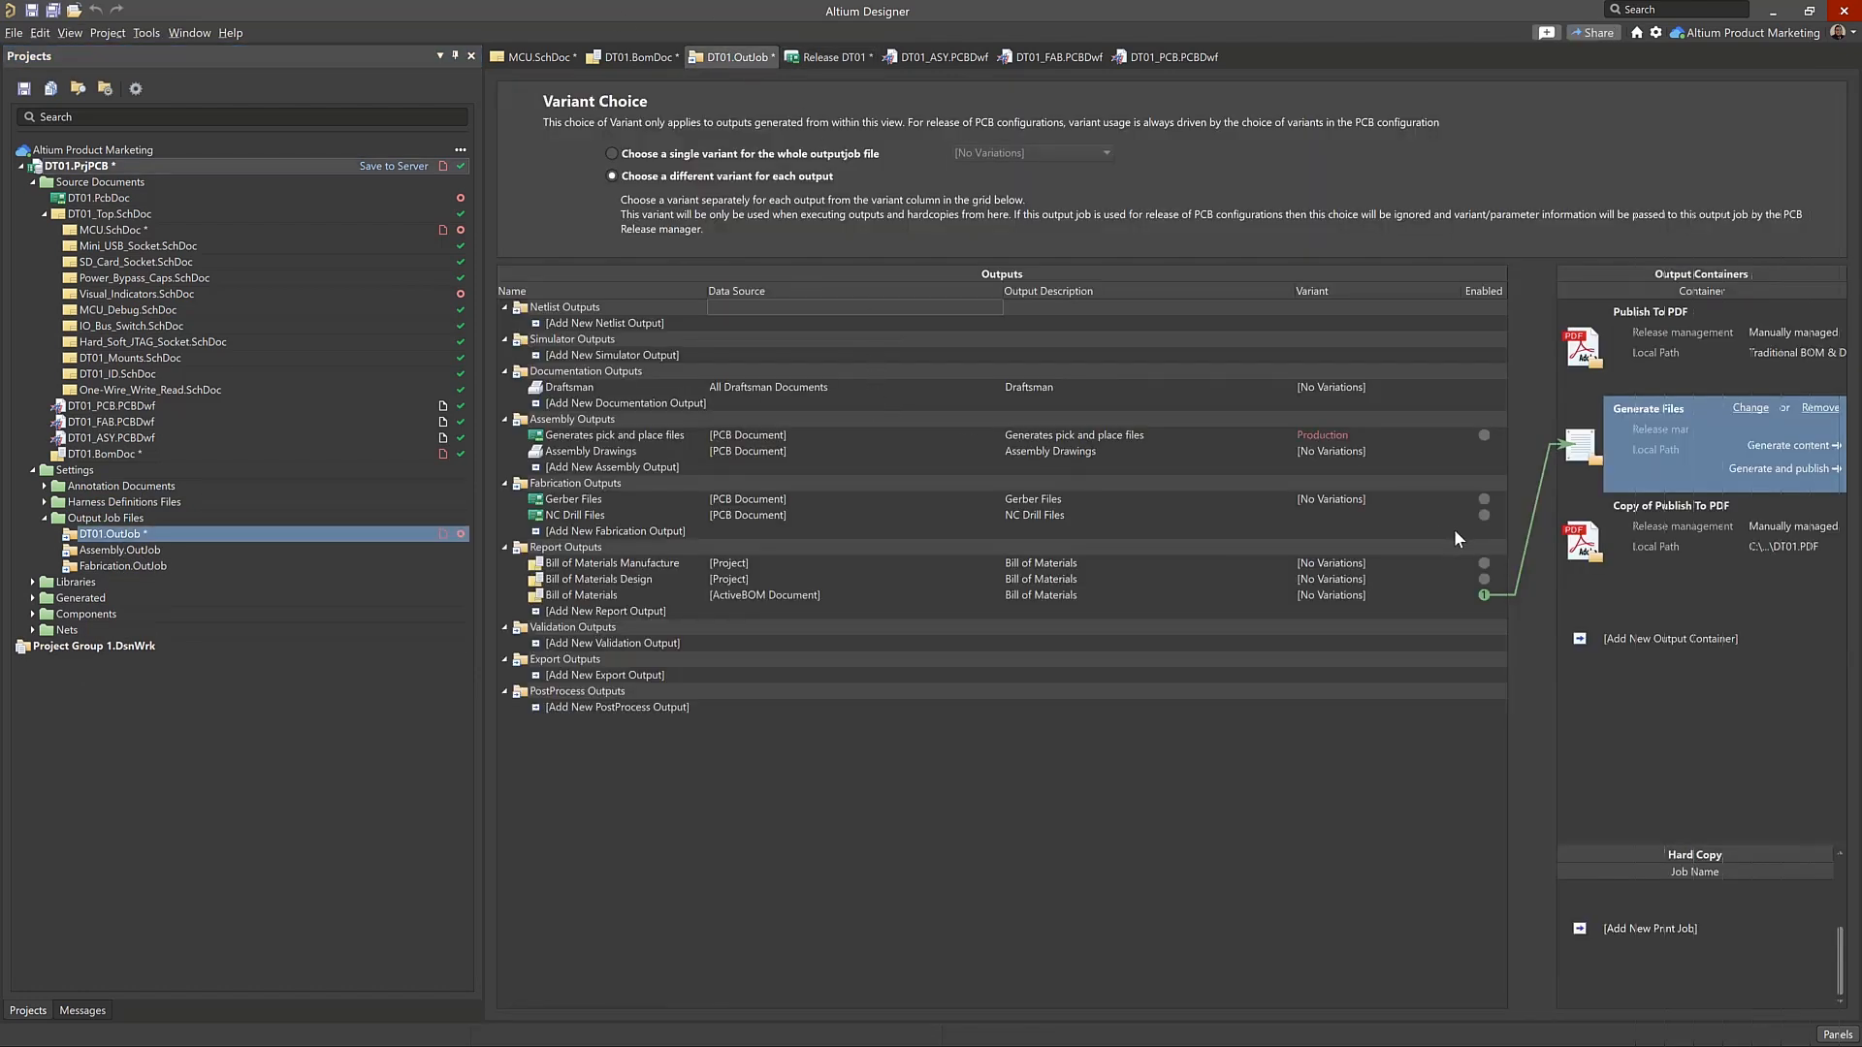
left_click(1683, 346)
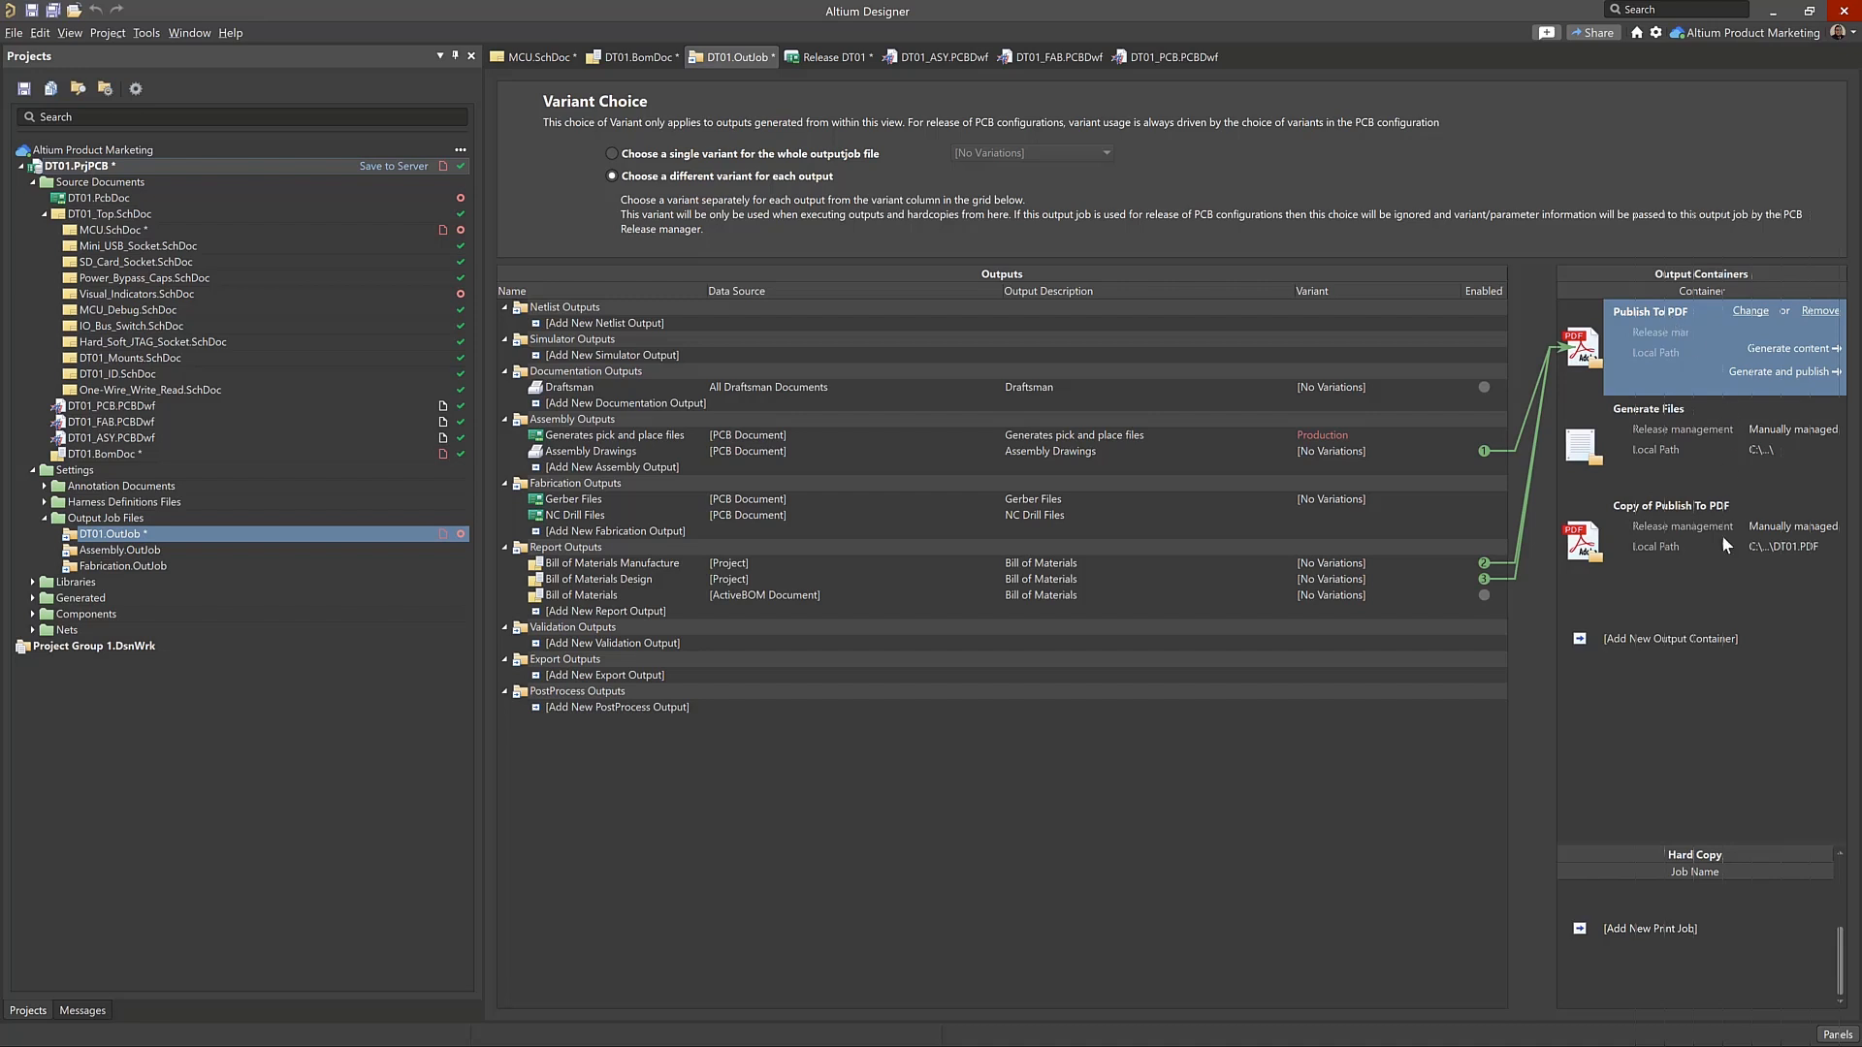
left_click(1682, 517)
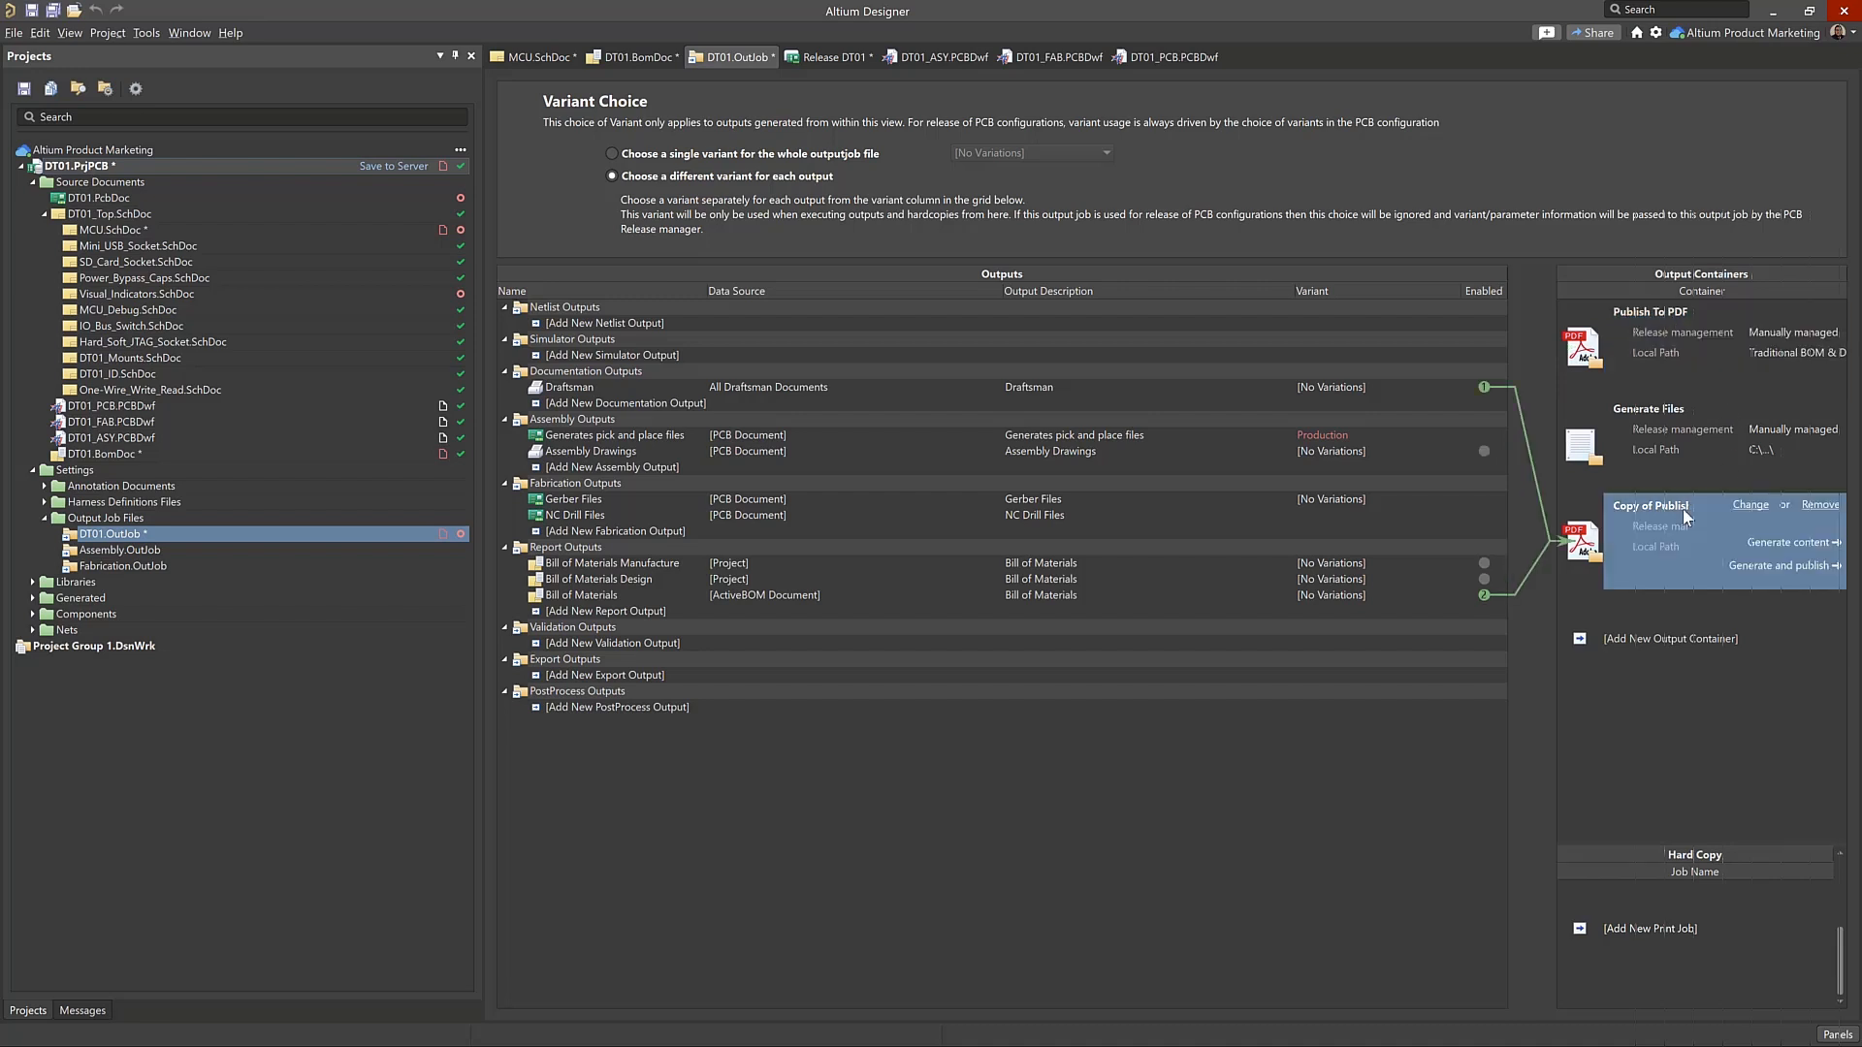
left_click(1662, 342)
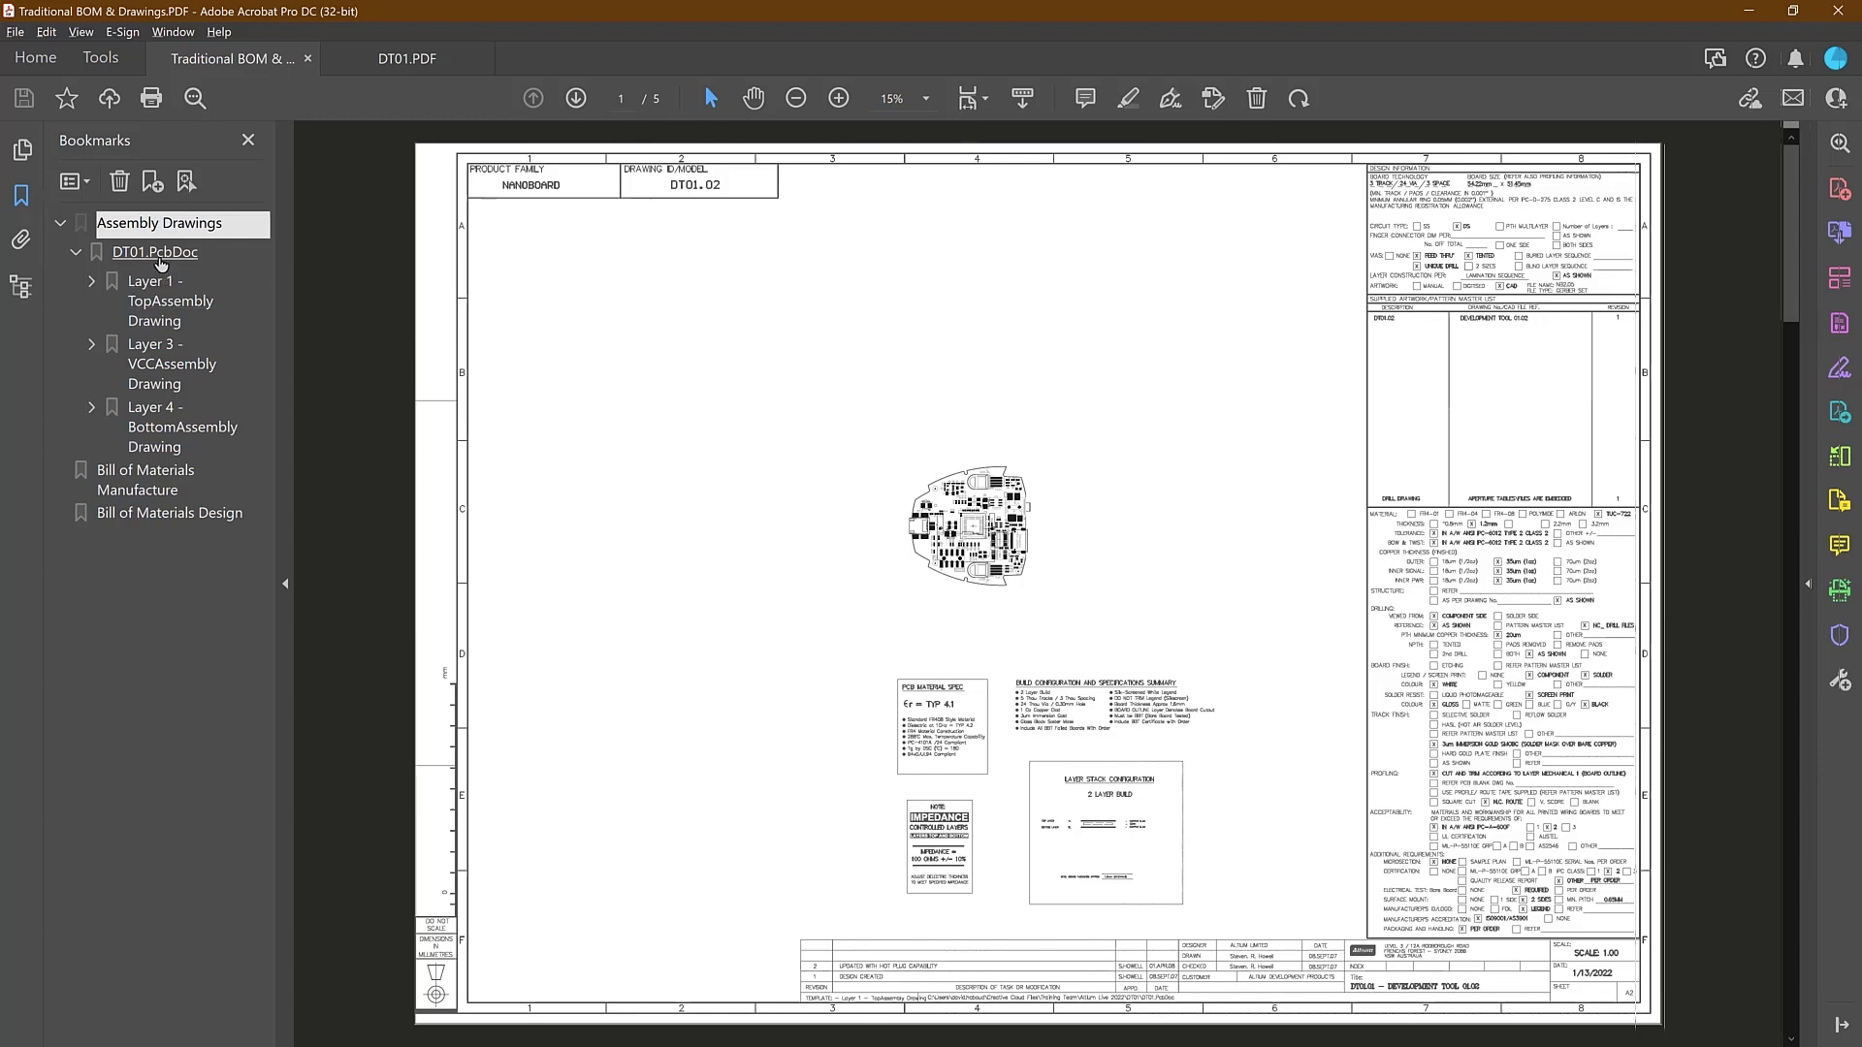
In Adobe Acrobat, look through the Traditional BOM & Drawings PDF's layer assembly drawings and its manufacture and design bills of materials
left_click(169, 319)
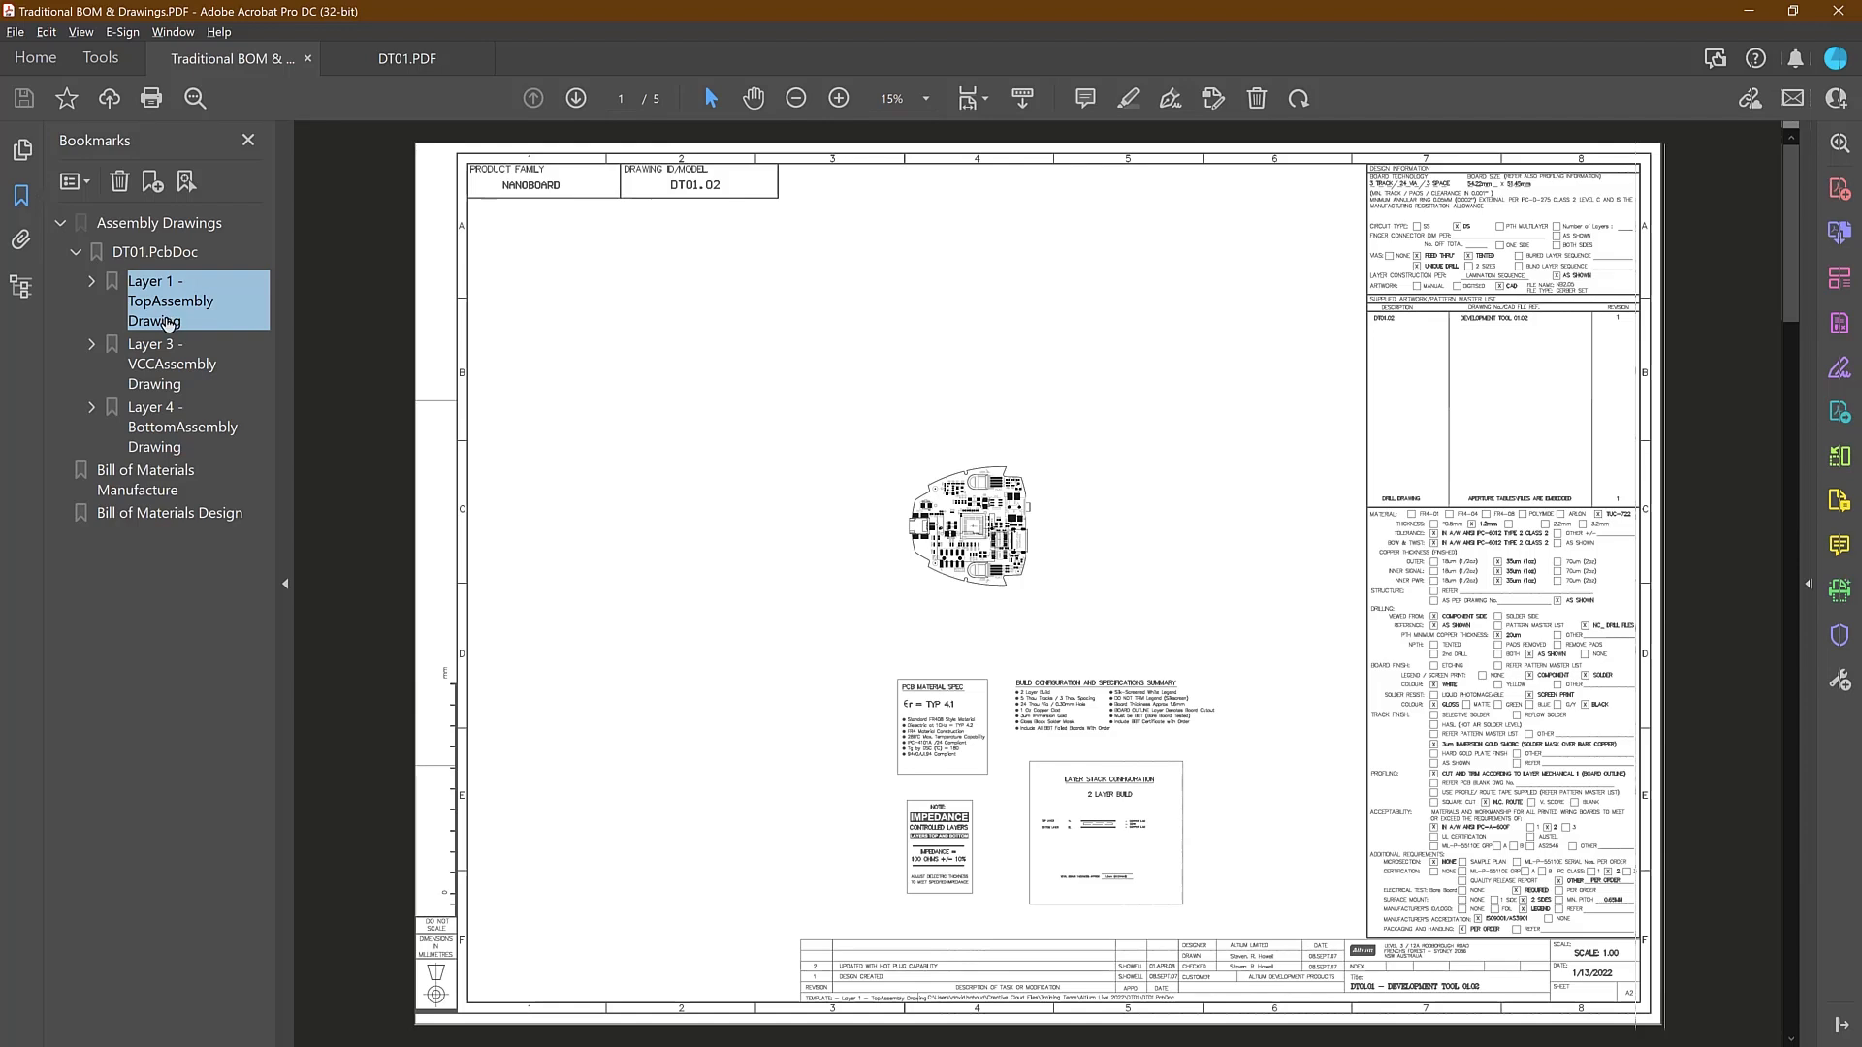
left_click(162, 390)
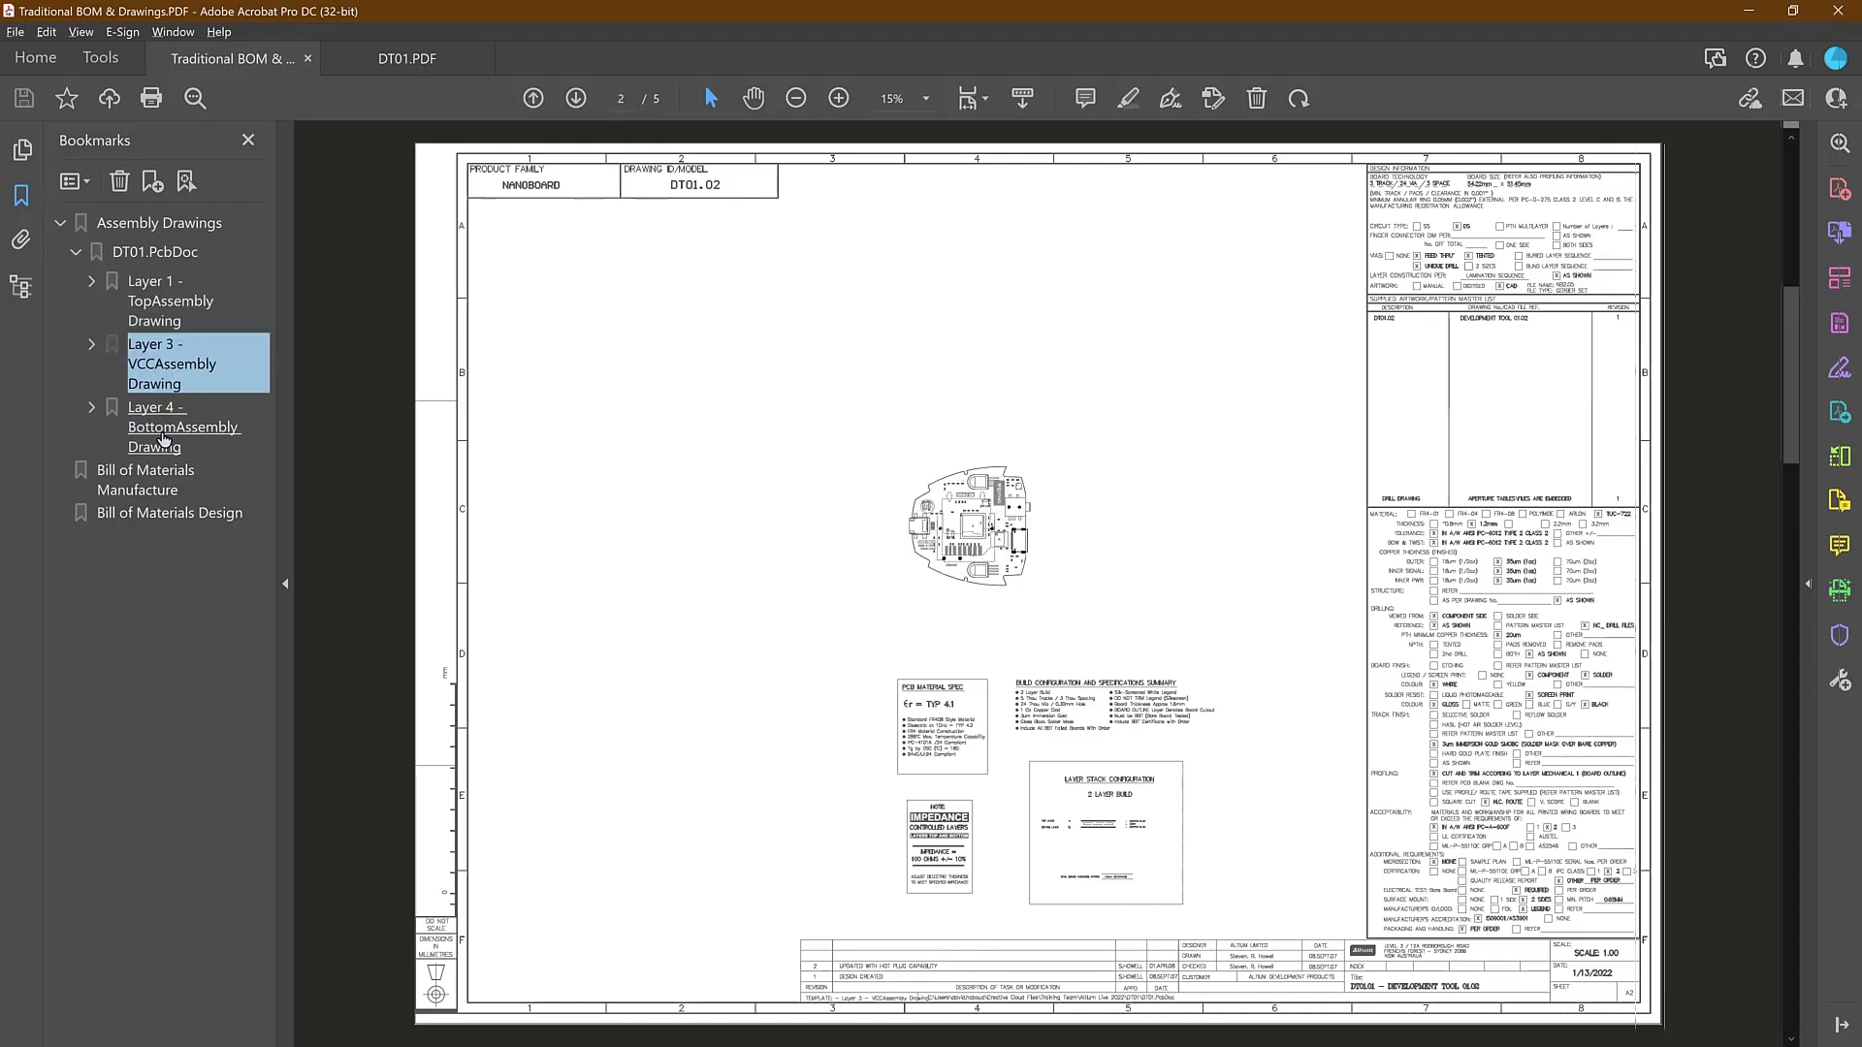
left_click(158, 430)
left_click(160, 482)
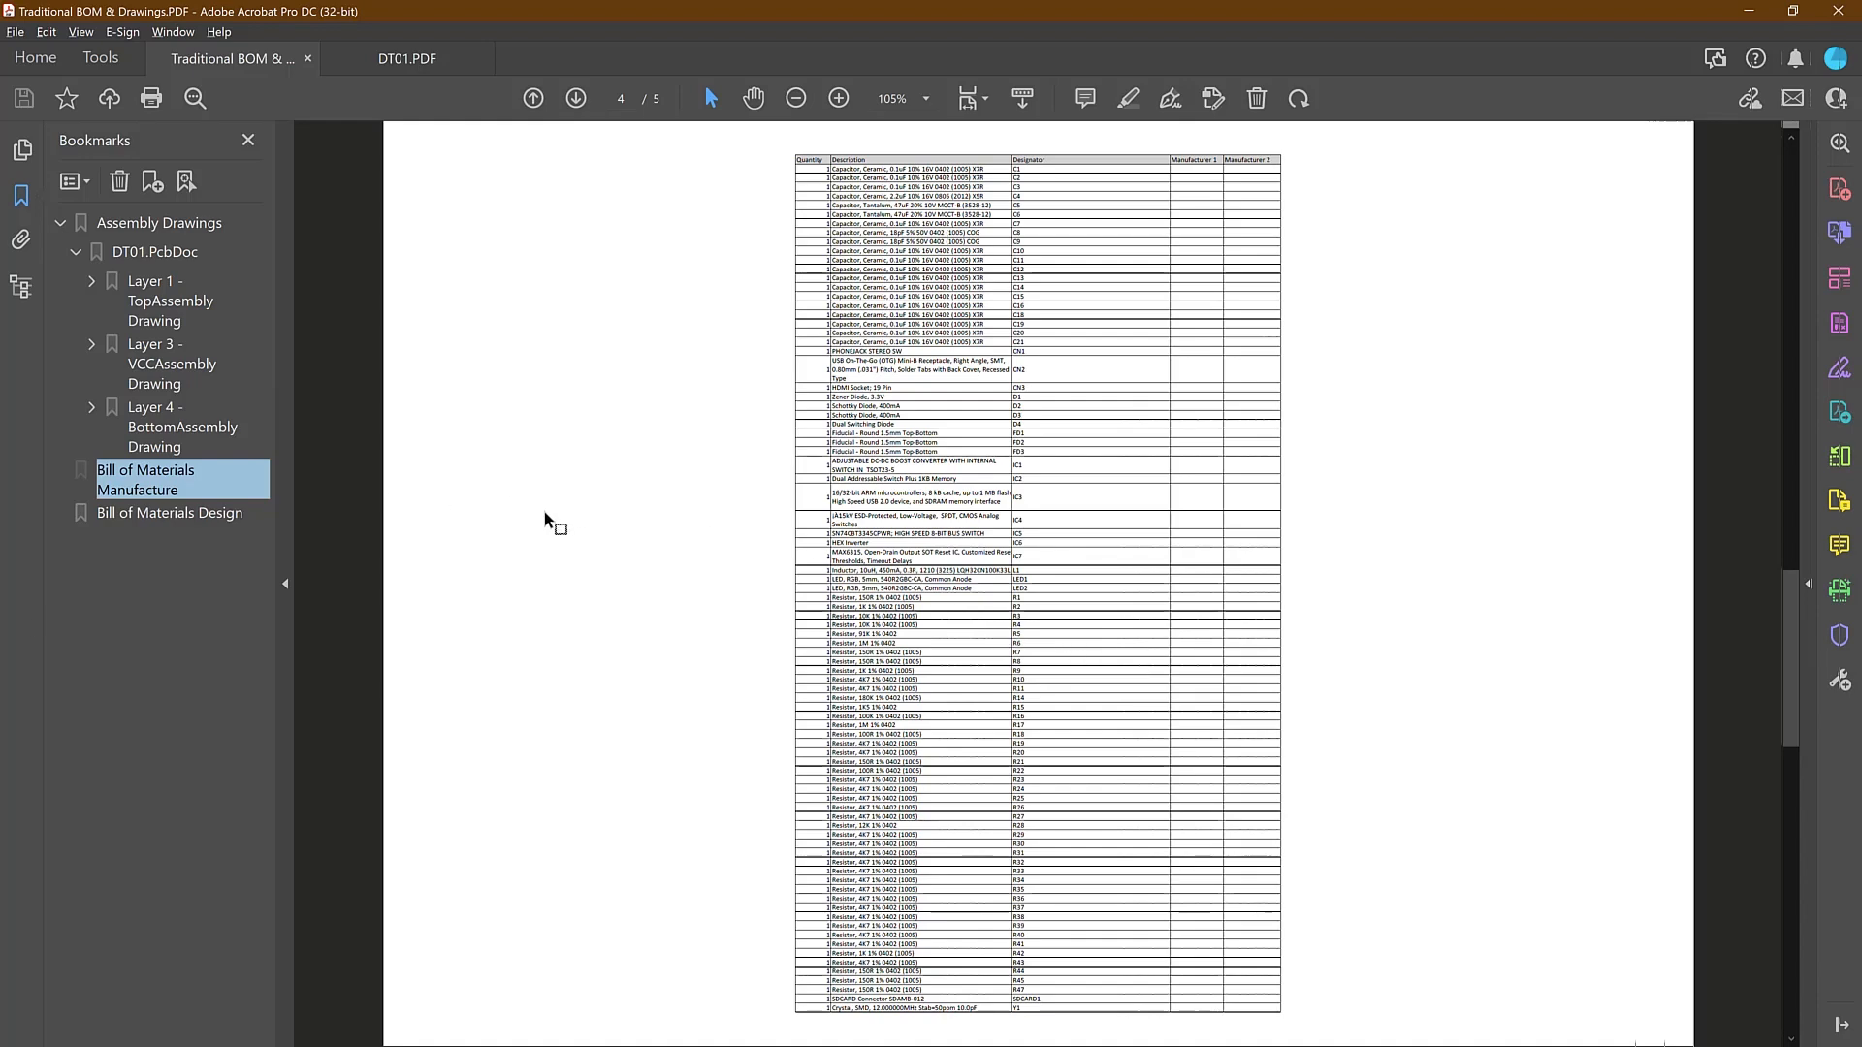
left_click(169, 513)
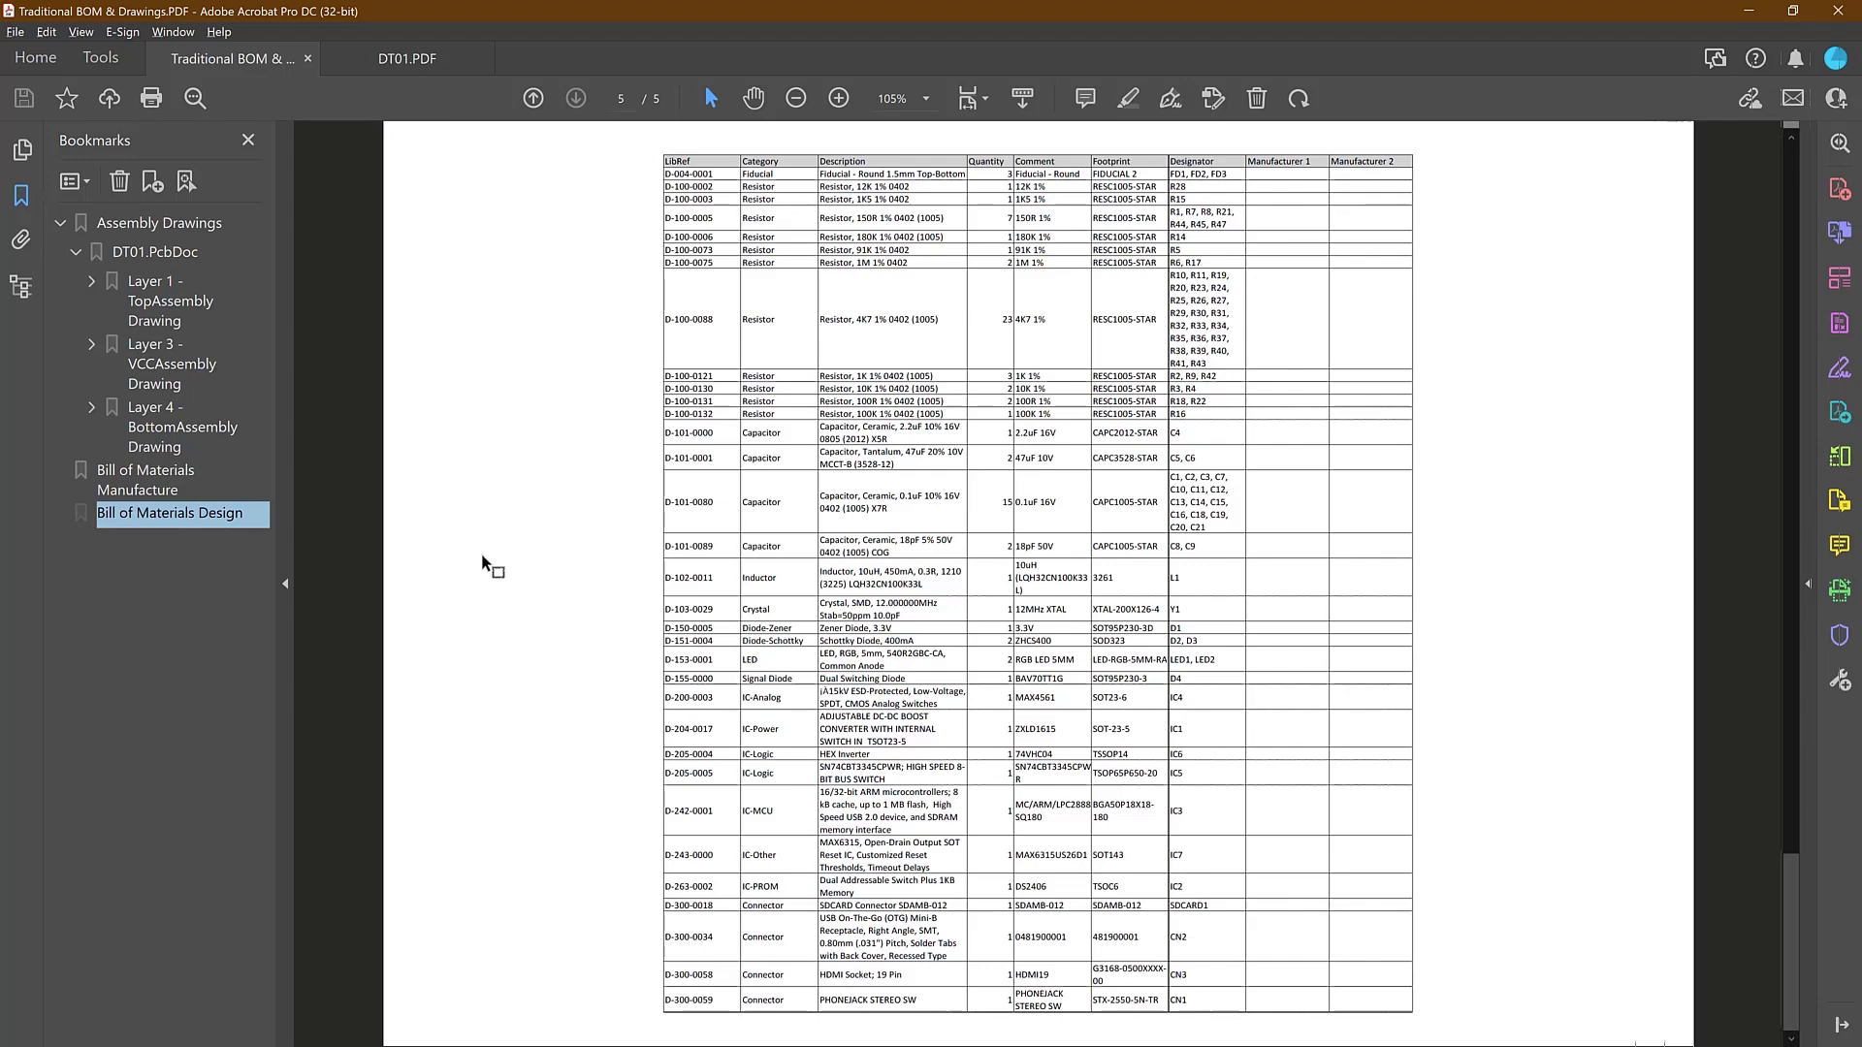
left_click(172, 485)
left_click(172, 432)
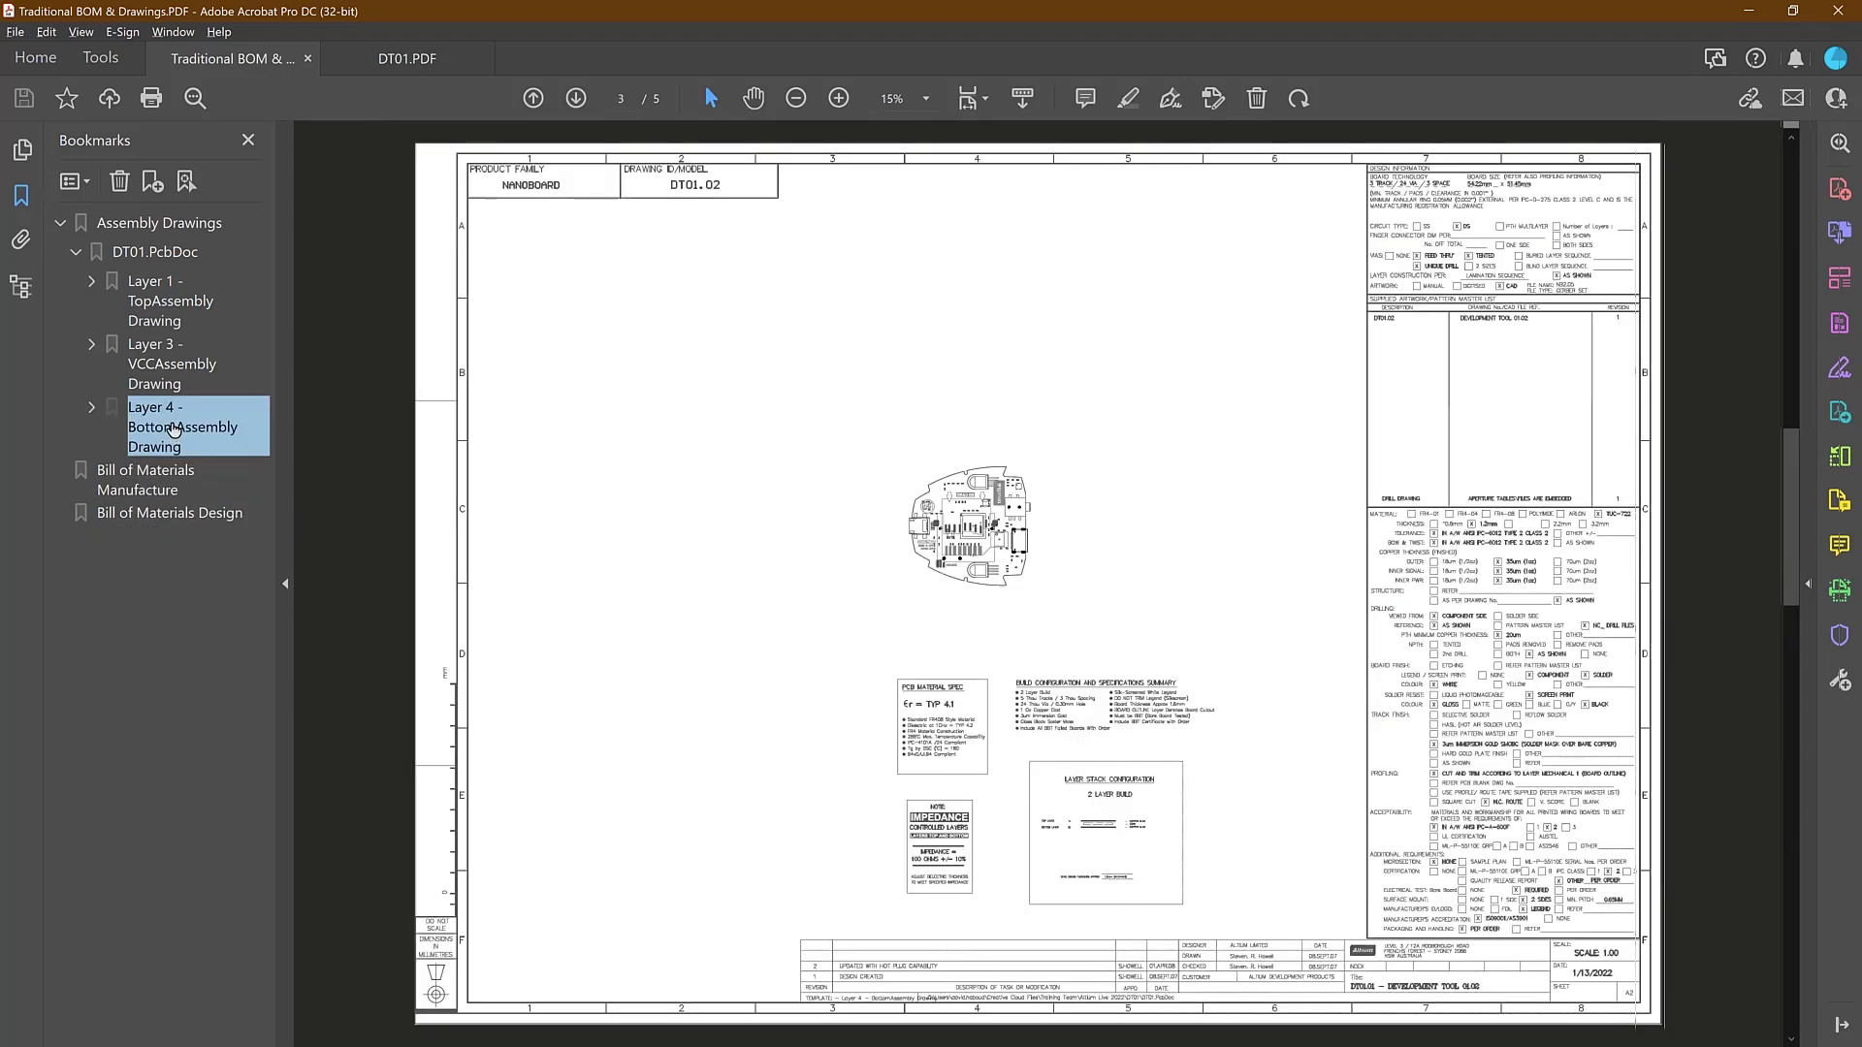
left_click(170, 373)
left_click(165, 302)
left_click(157, 223)
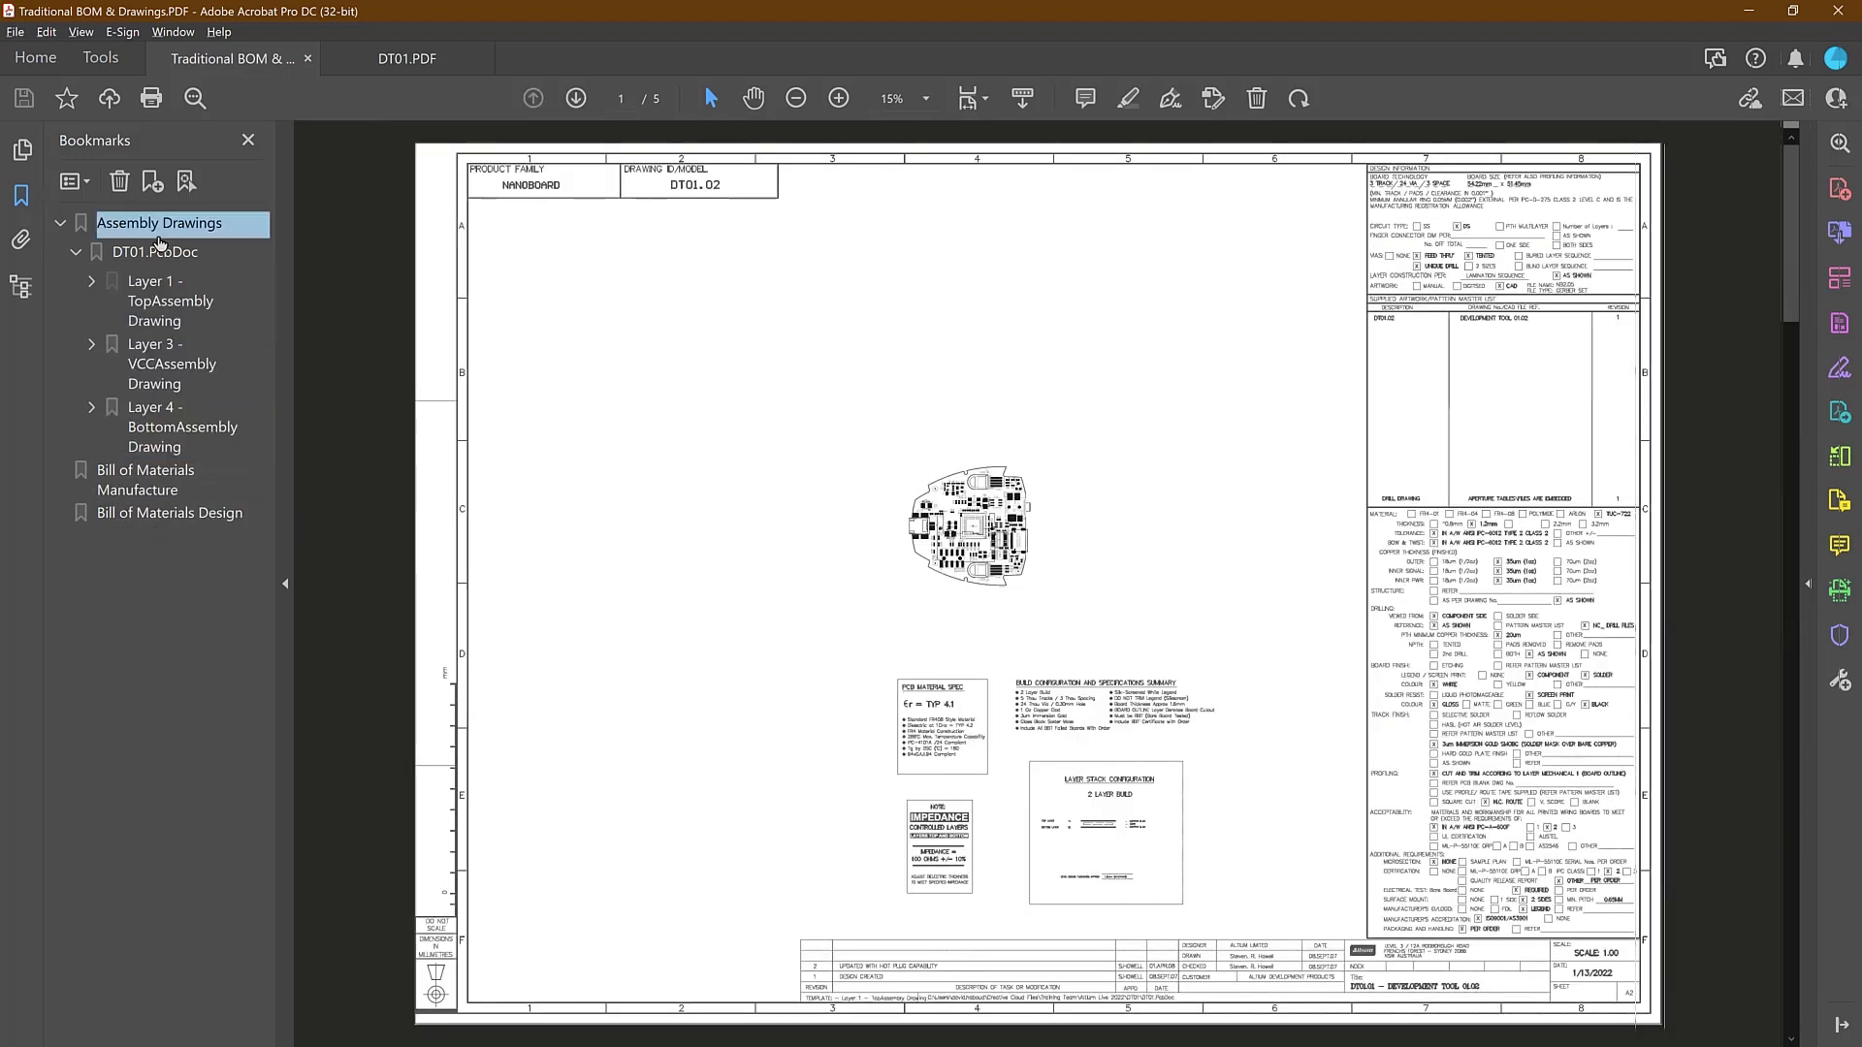
left_click(155, 252)
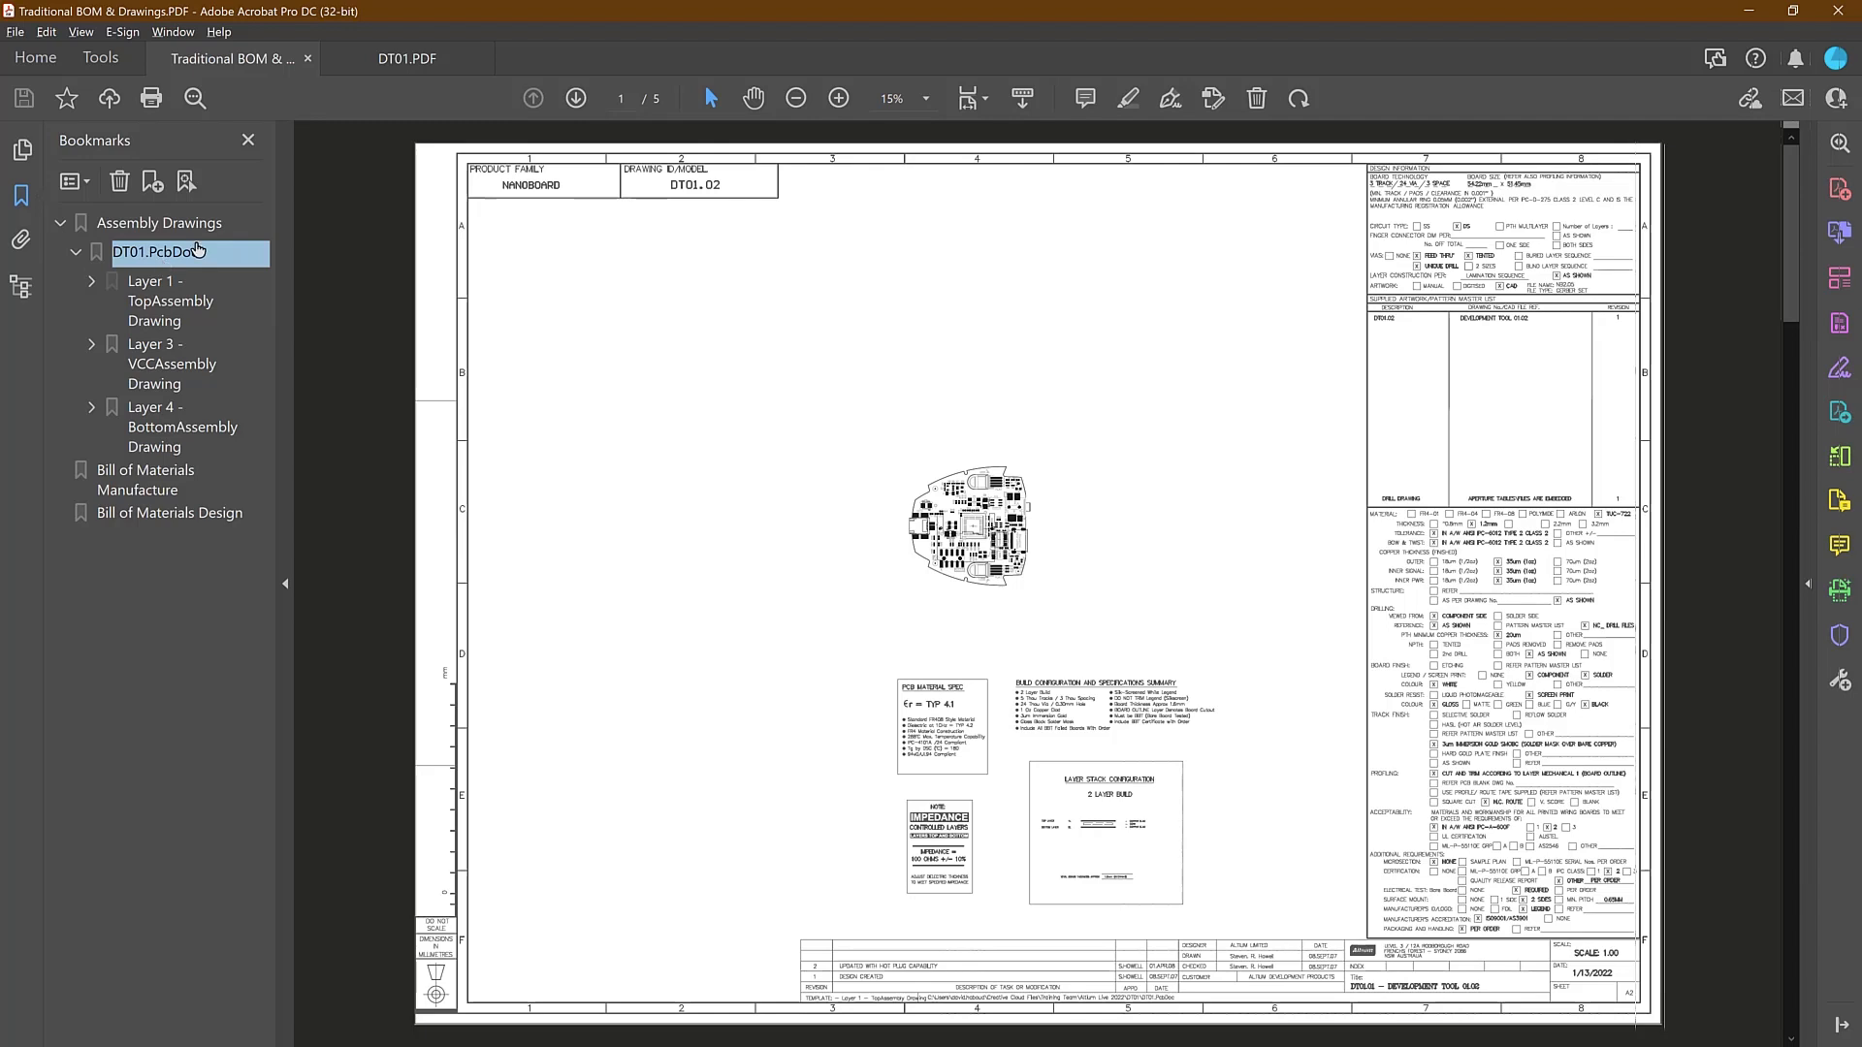
Browse the Draftsman sheets in DT01.PDF, examining the layer prints, assembly drawing and fabrication drawing
left_click(448, 60)
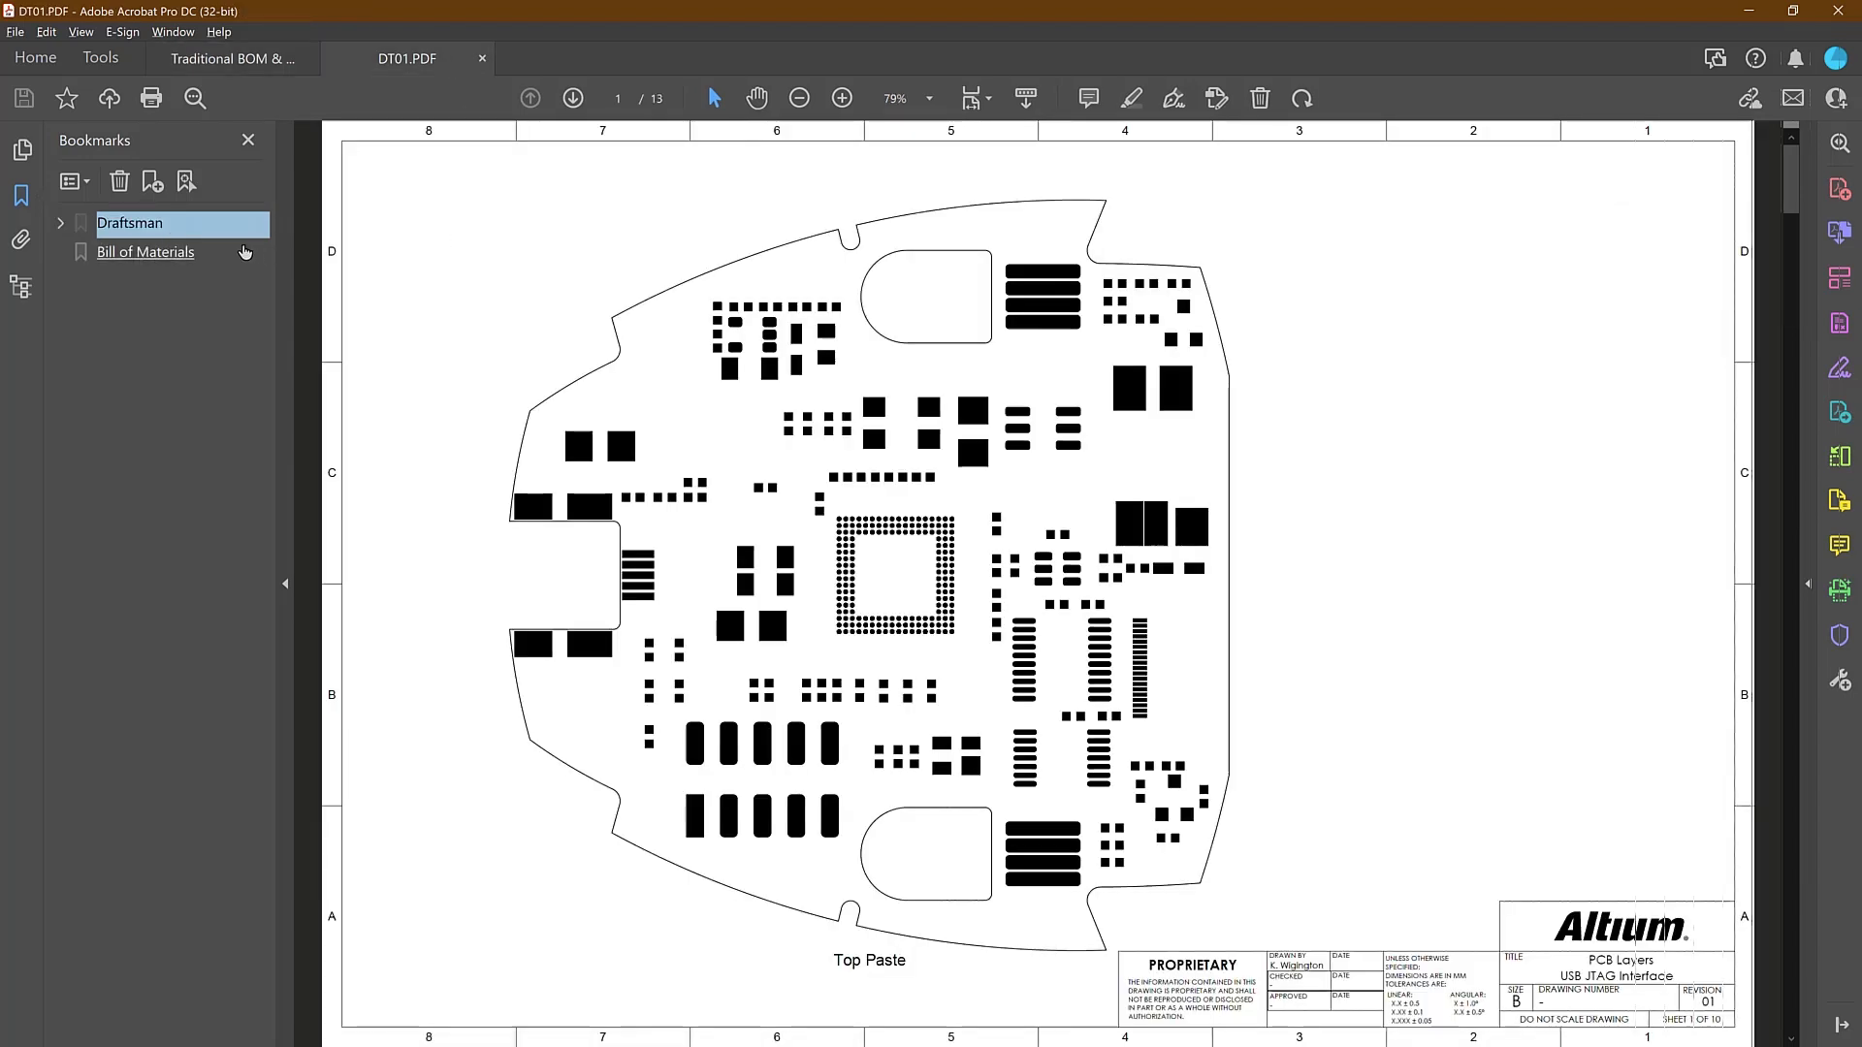
left_click(60, 223)
left_click(129, 252)
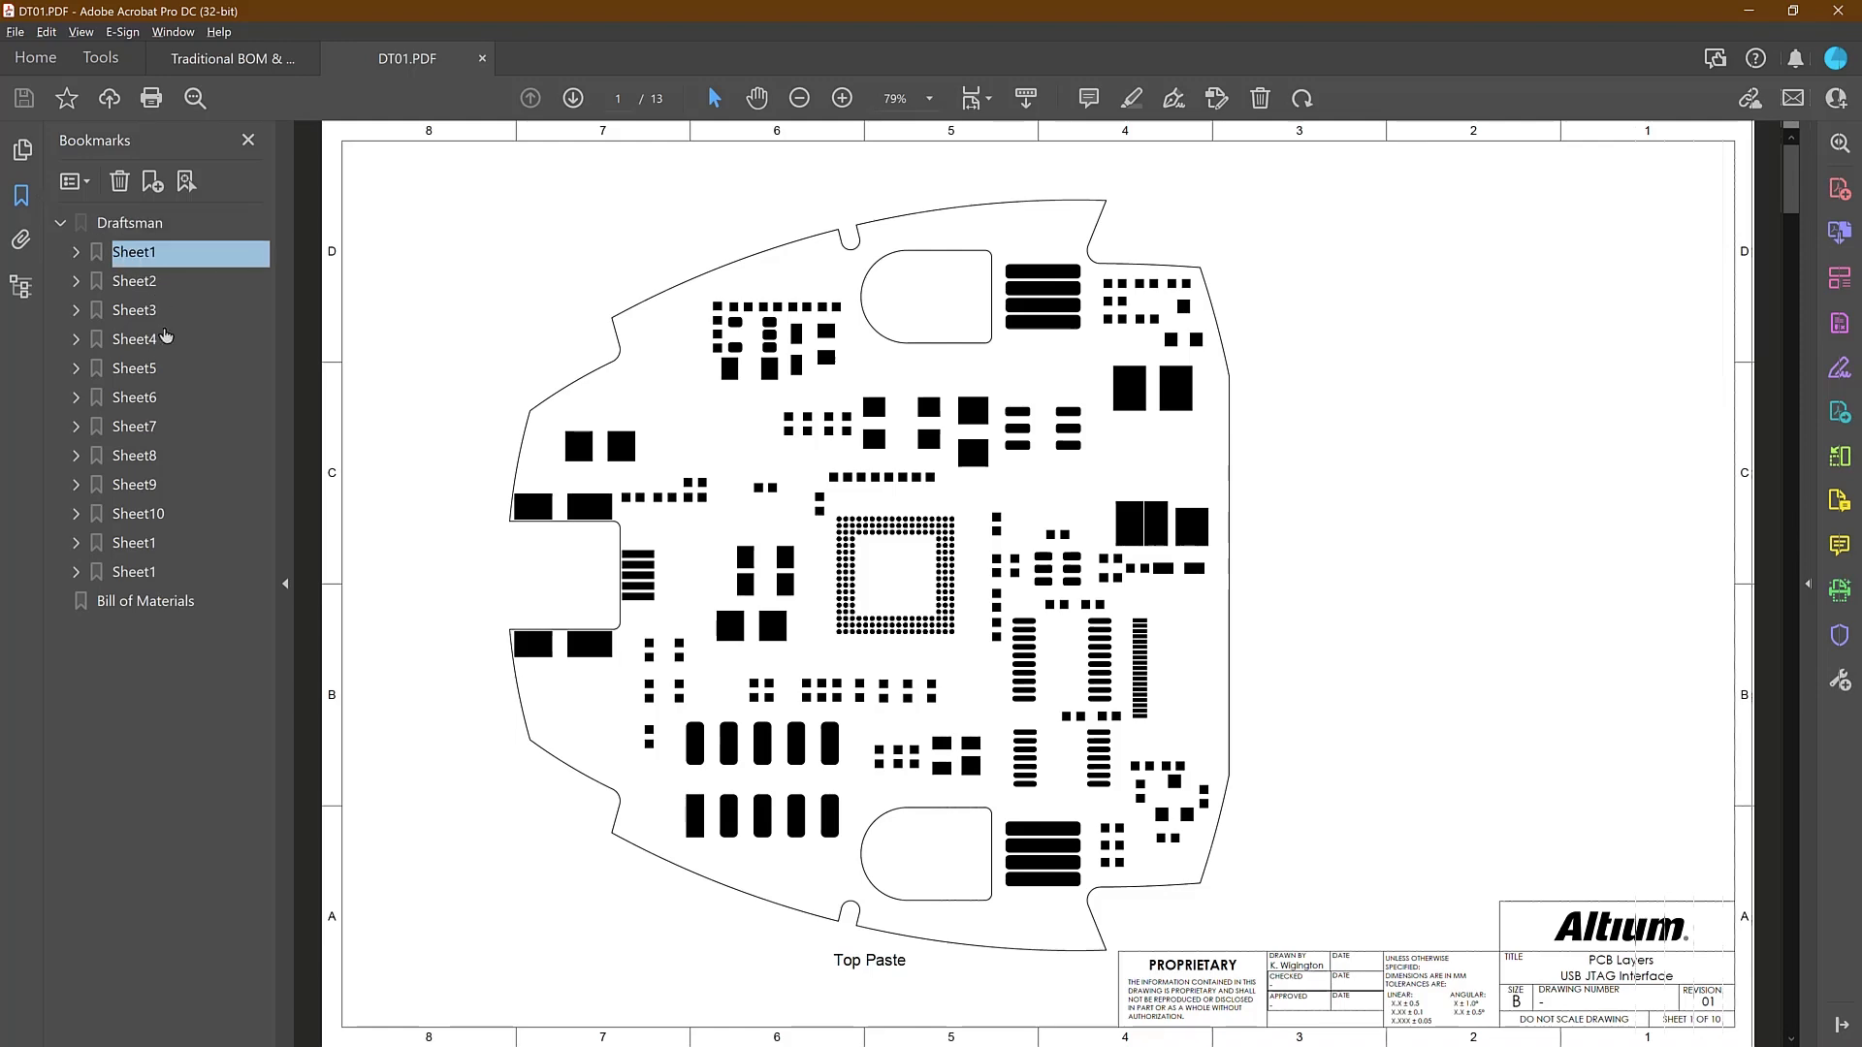
left_click(159, 342)
left_click(178, 454)
left_click(165, 543)
left_click(260, 569)
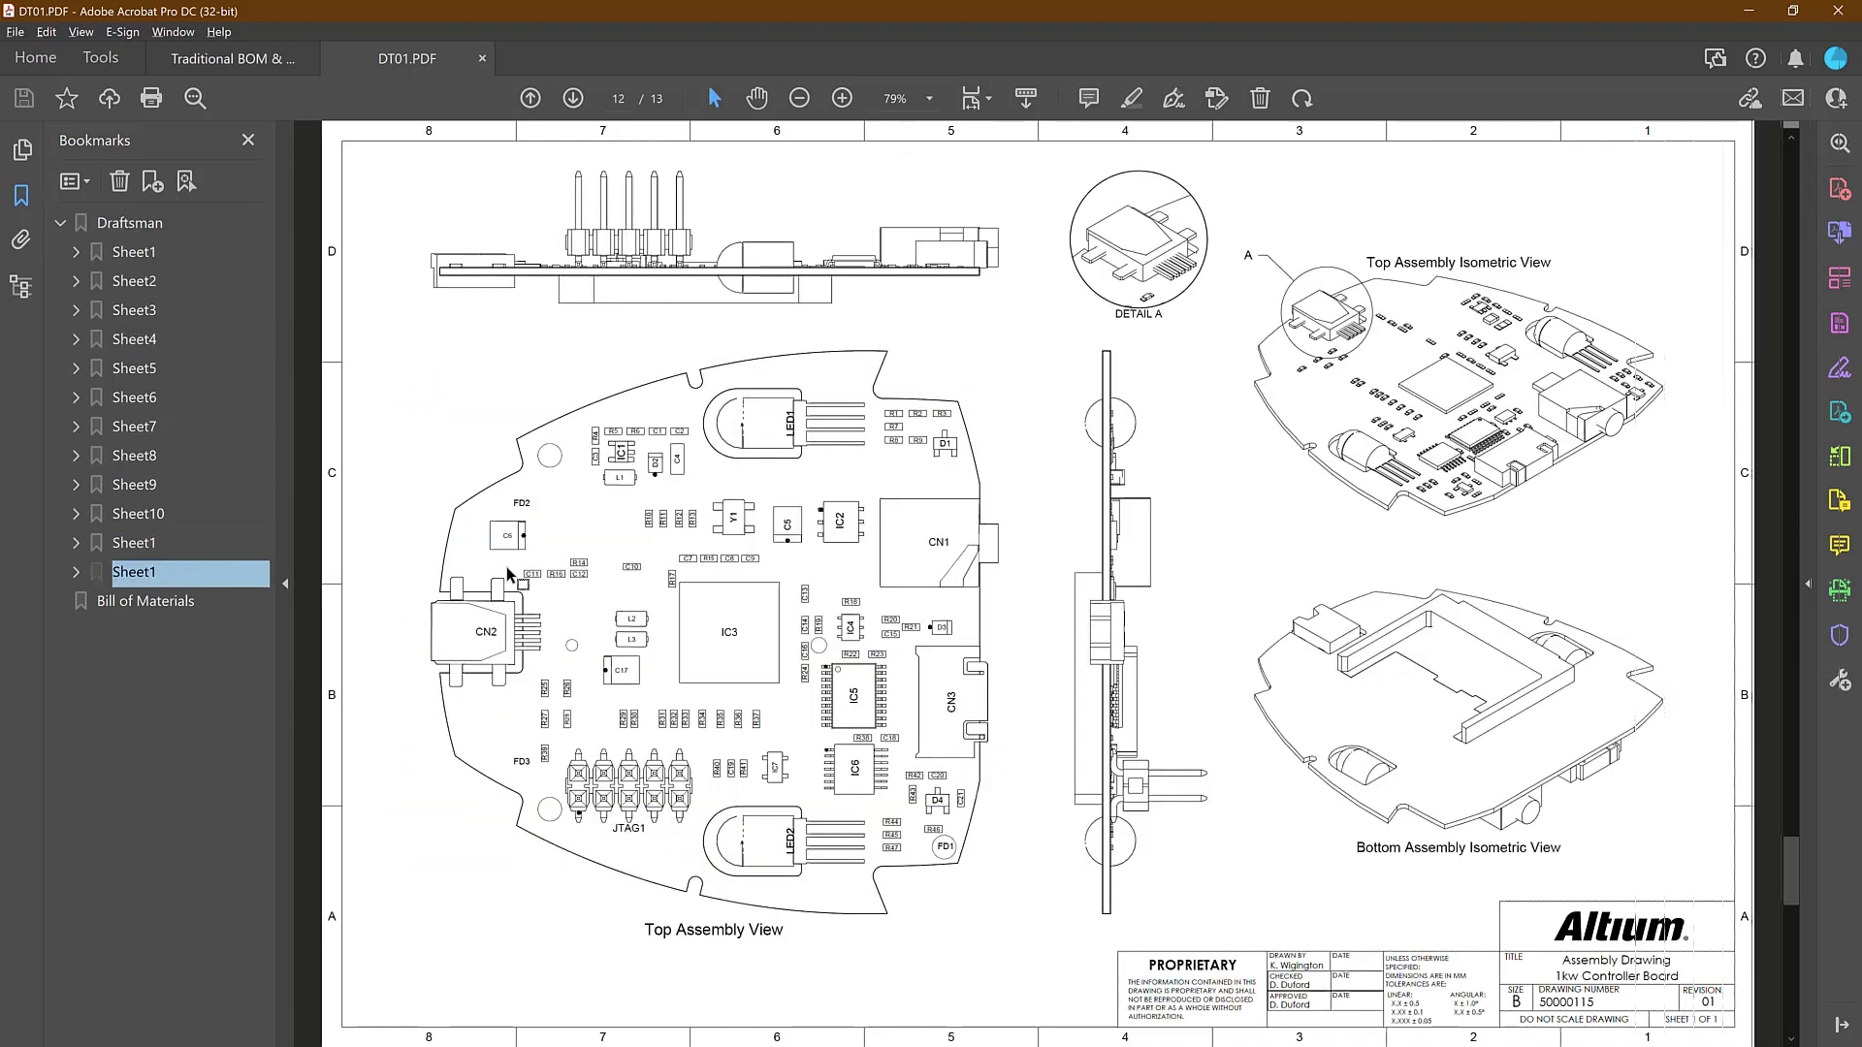
scroll(572, 580, "down", 2, "ctrl")
scroll(587, 565, "up", 2, "ctrl")
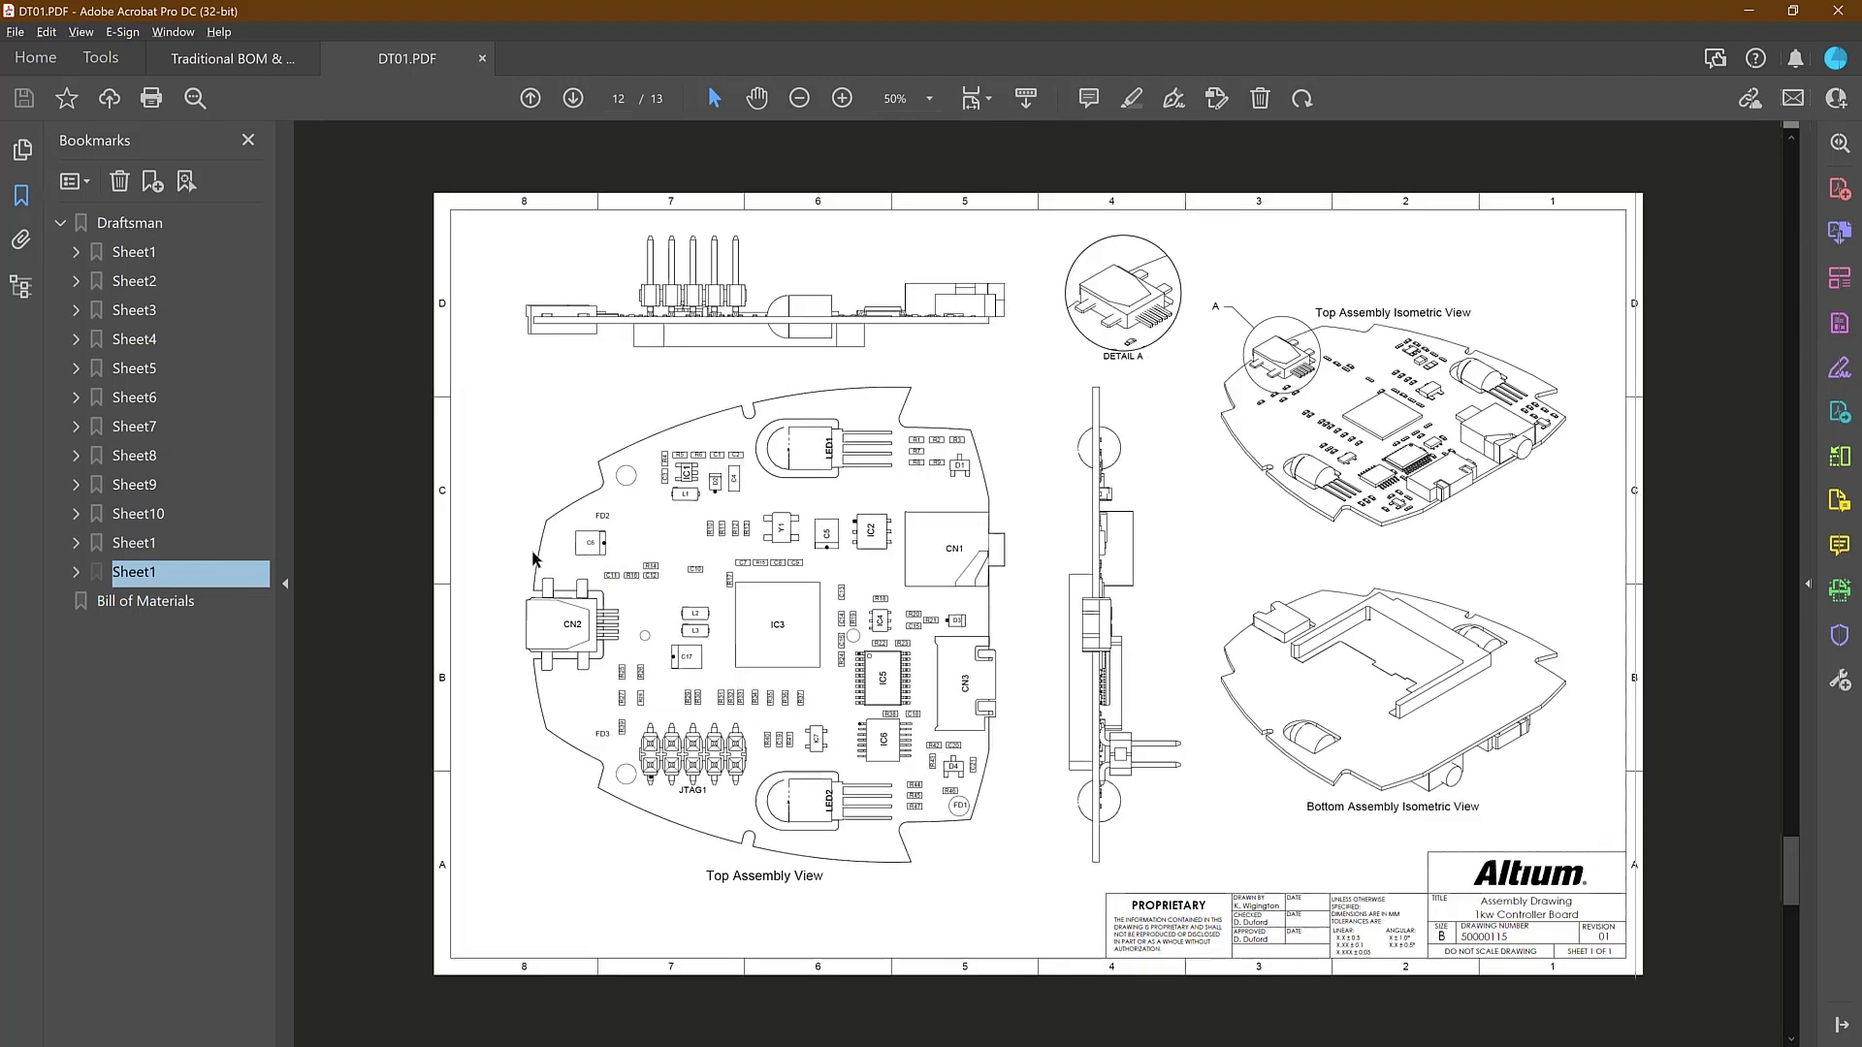
left_click(134, 543)
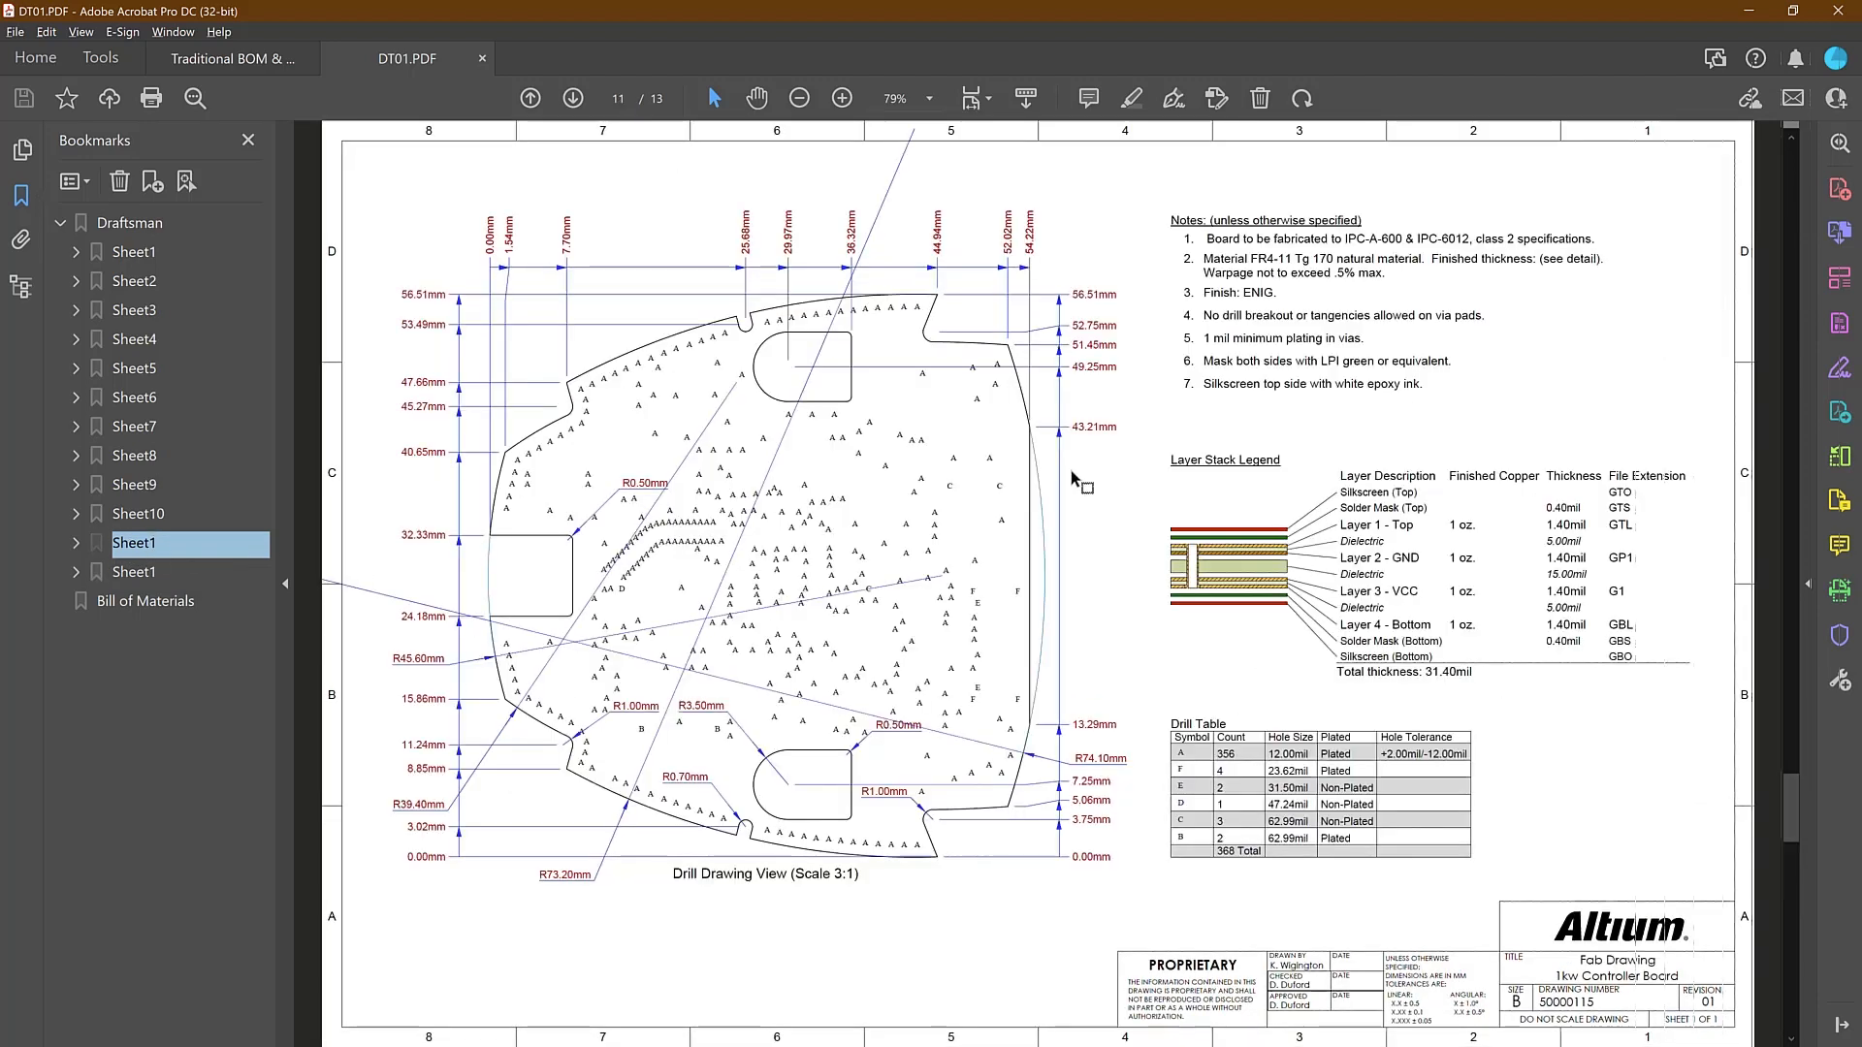
scroll(1201, 761, "down", 1)
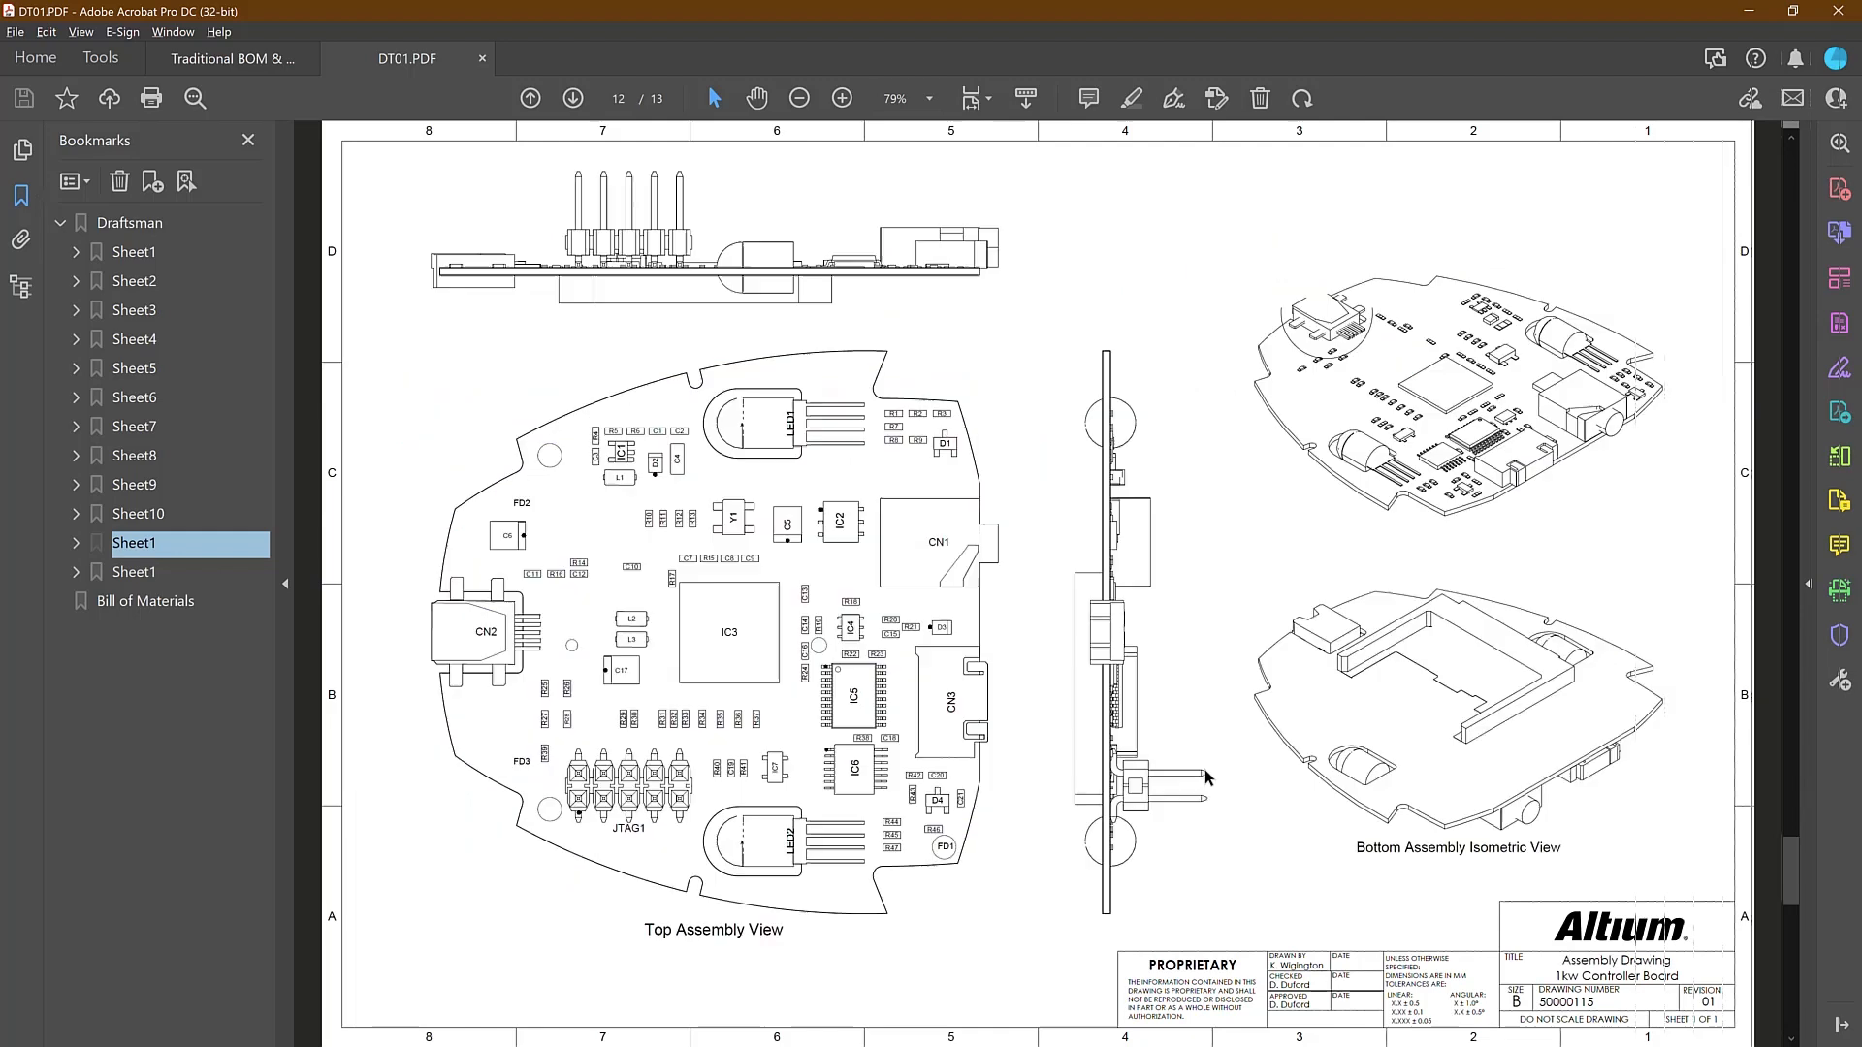
scroll(1189, 714, "up", 1)
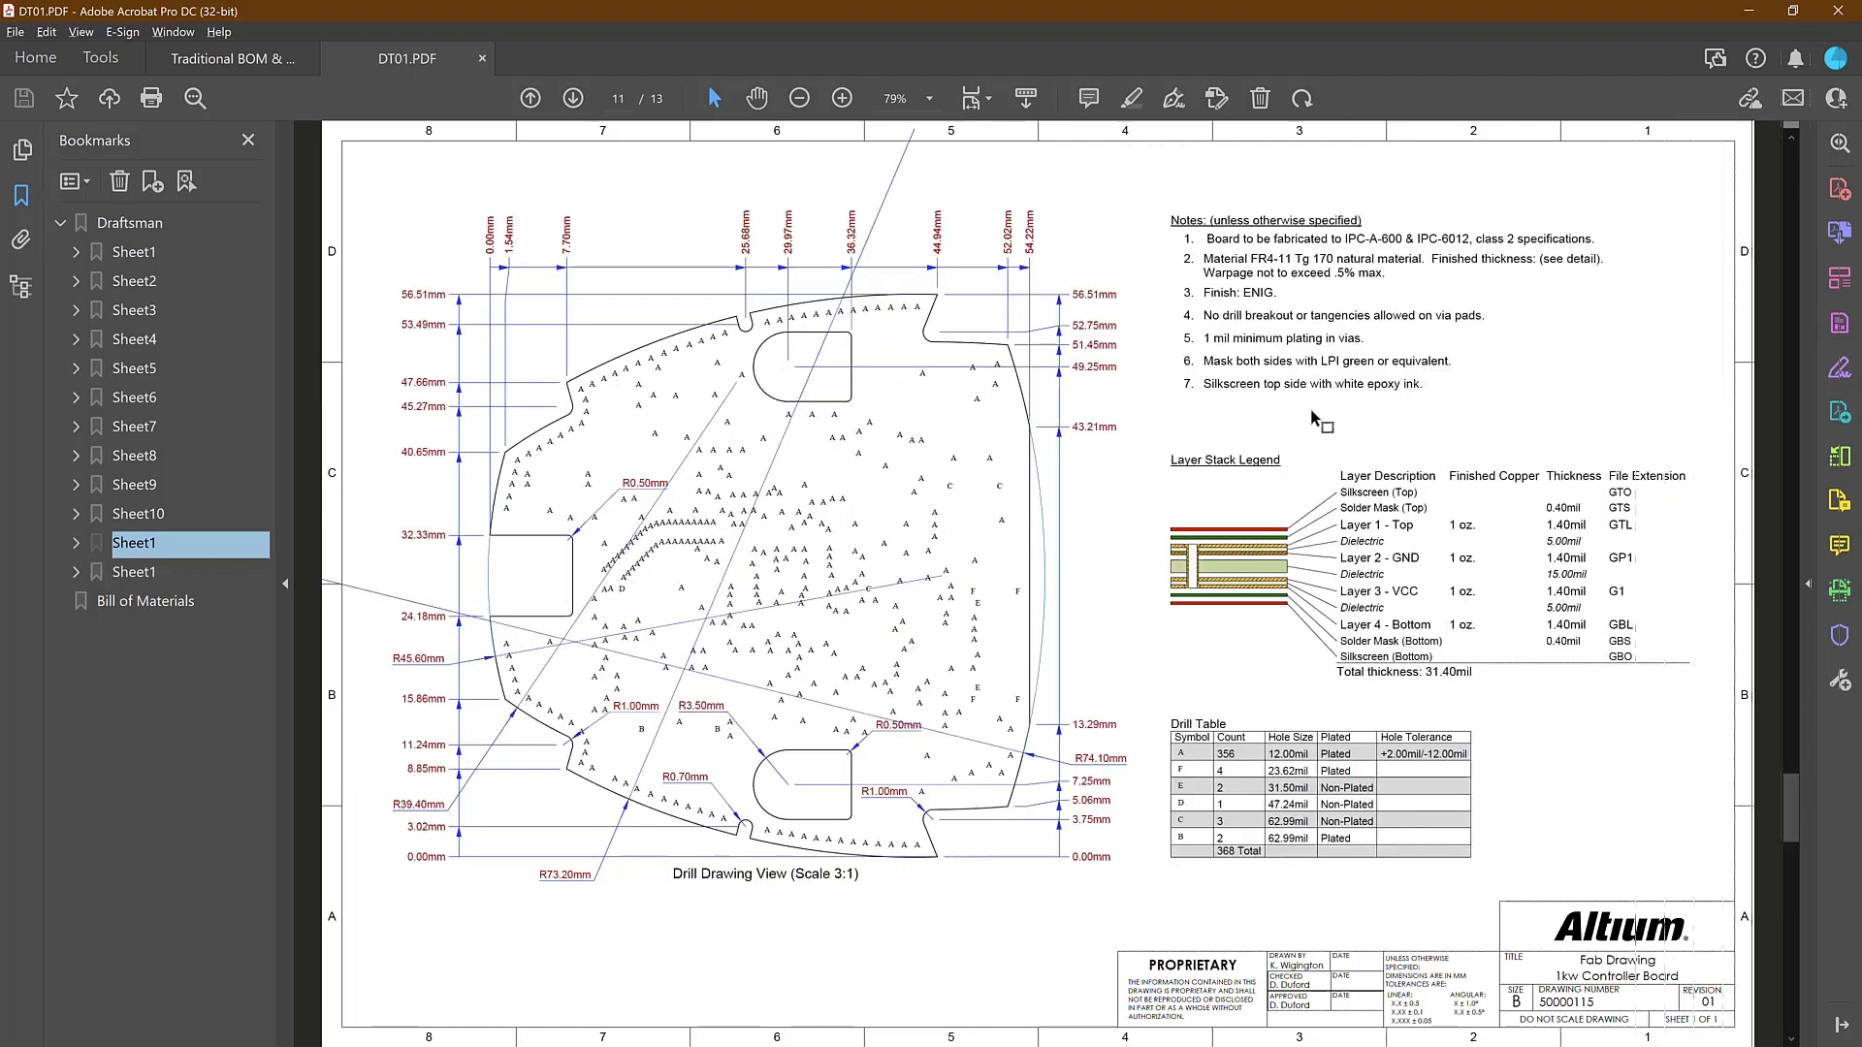
Compare the traditional assembly drawings with DT01.PDF's fabrication drawing and bill of materials, and return to Altium Designer
left_click(254, 60)
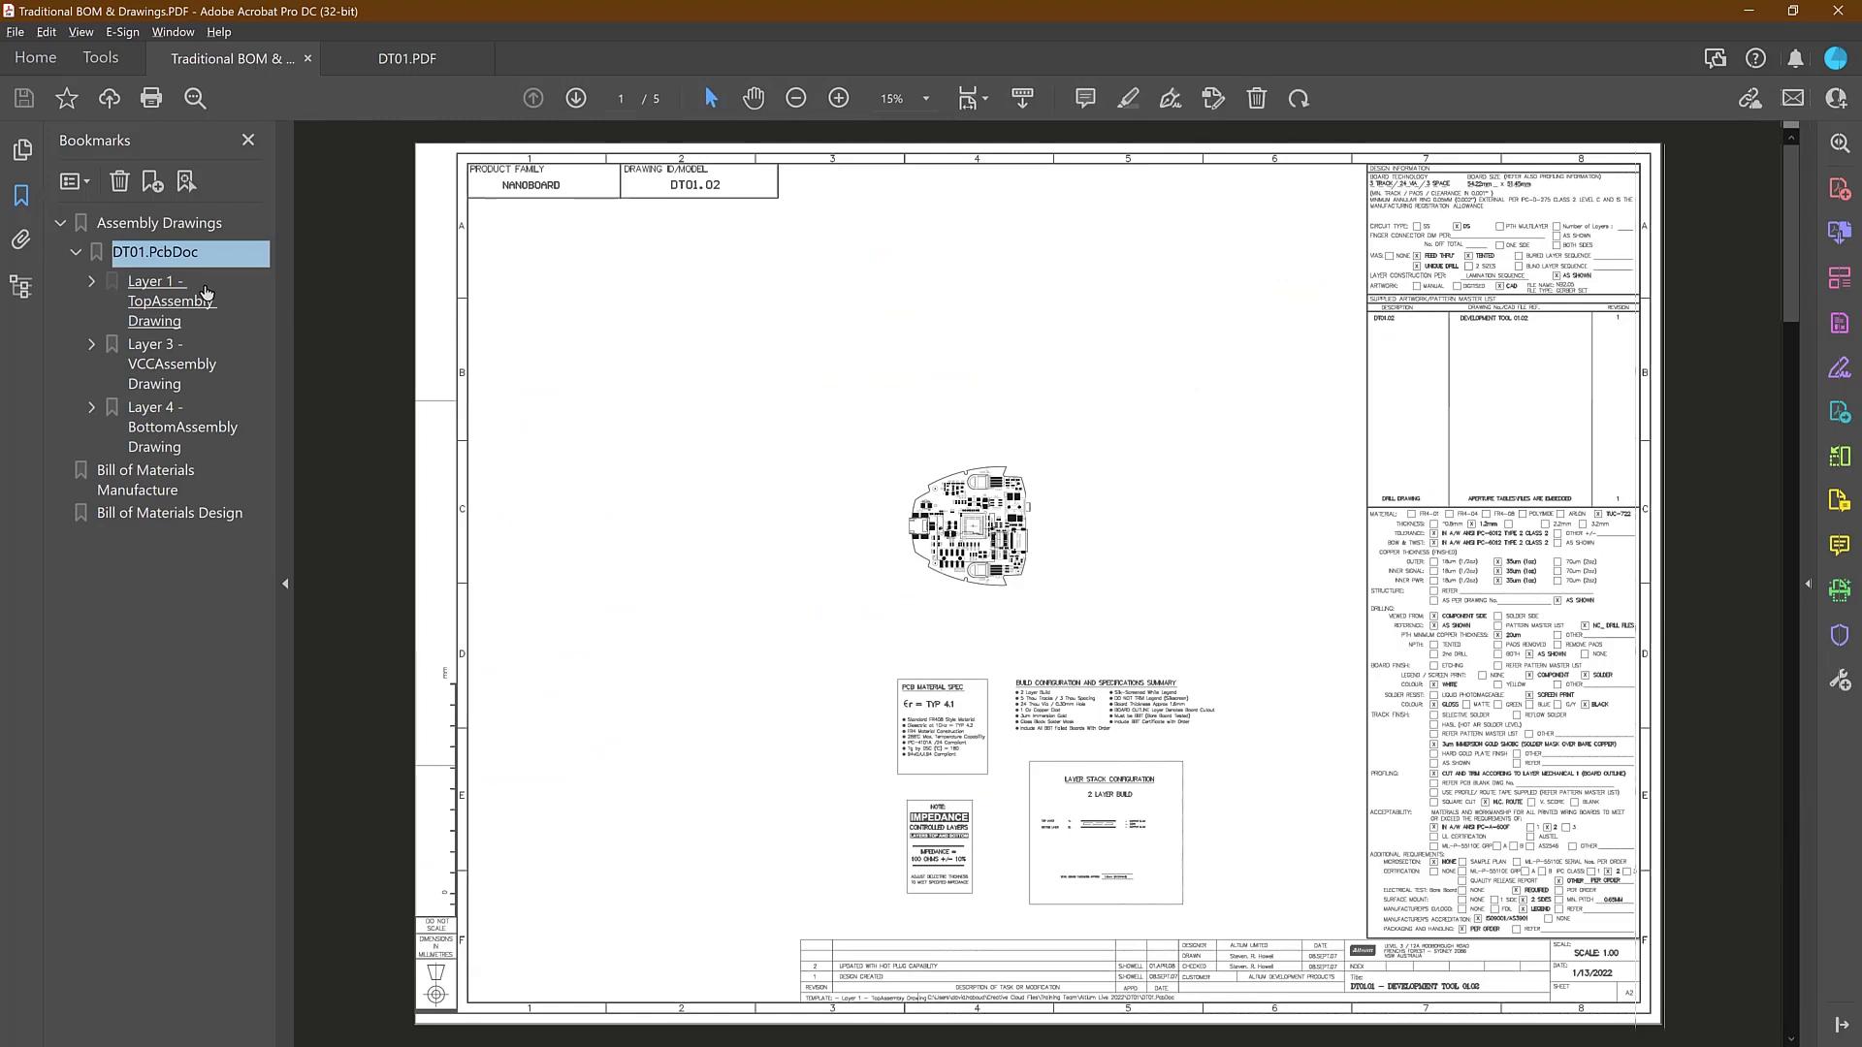
left_click(175, 300)
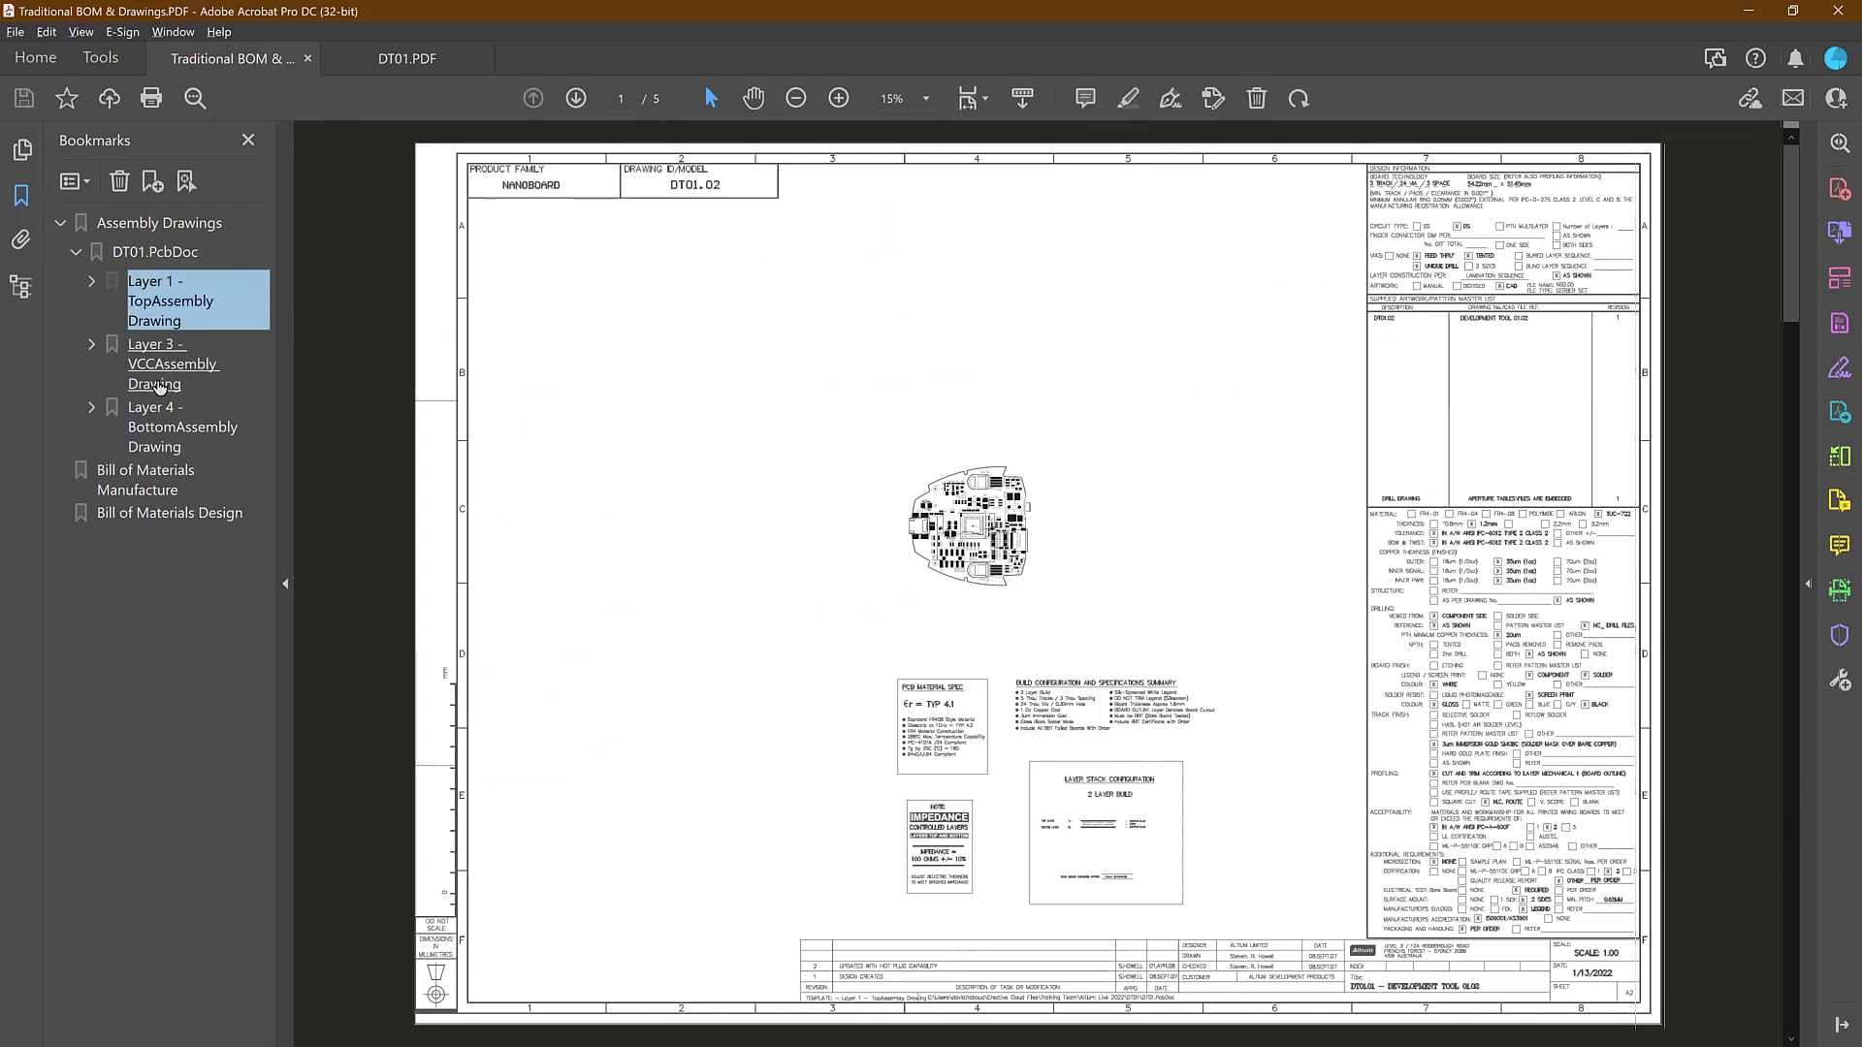
left_click(159, 386)
left_click(421, 66)
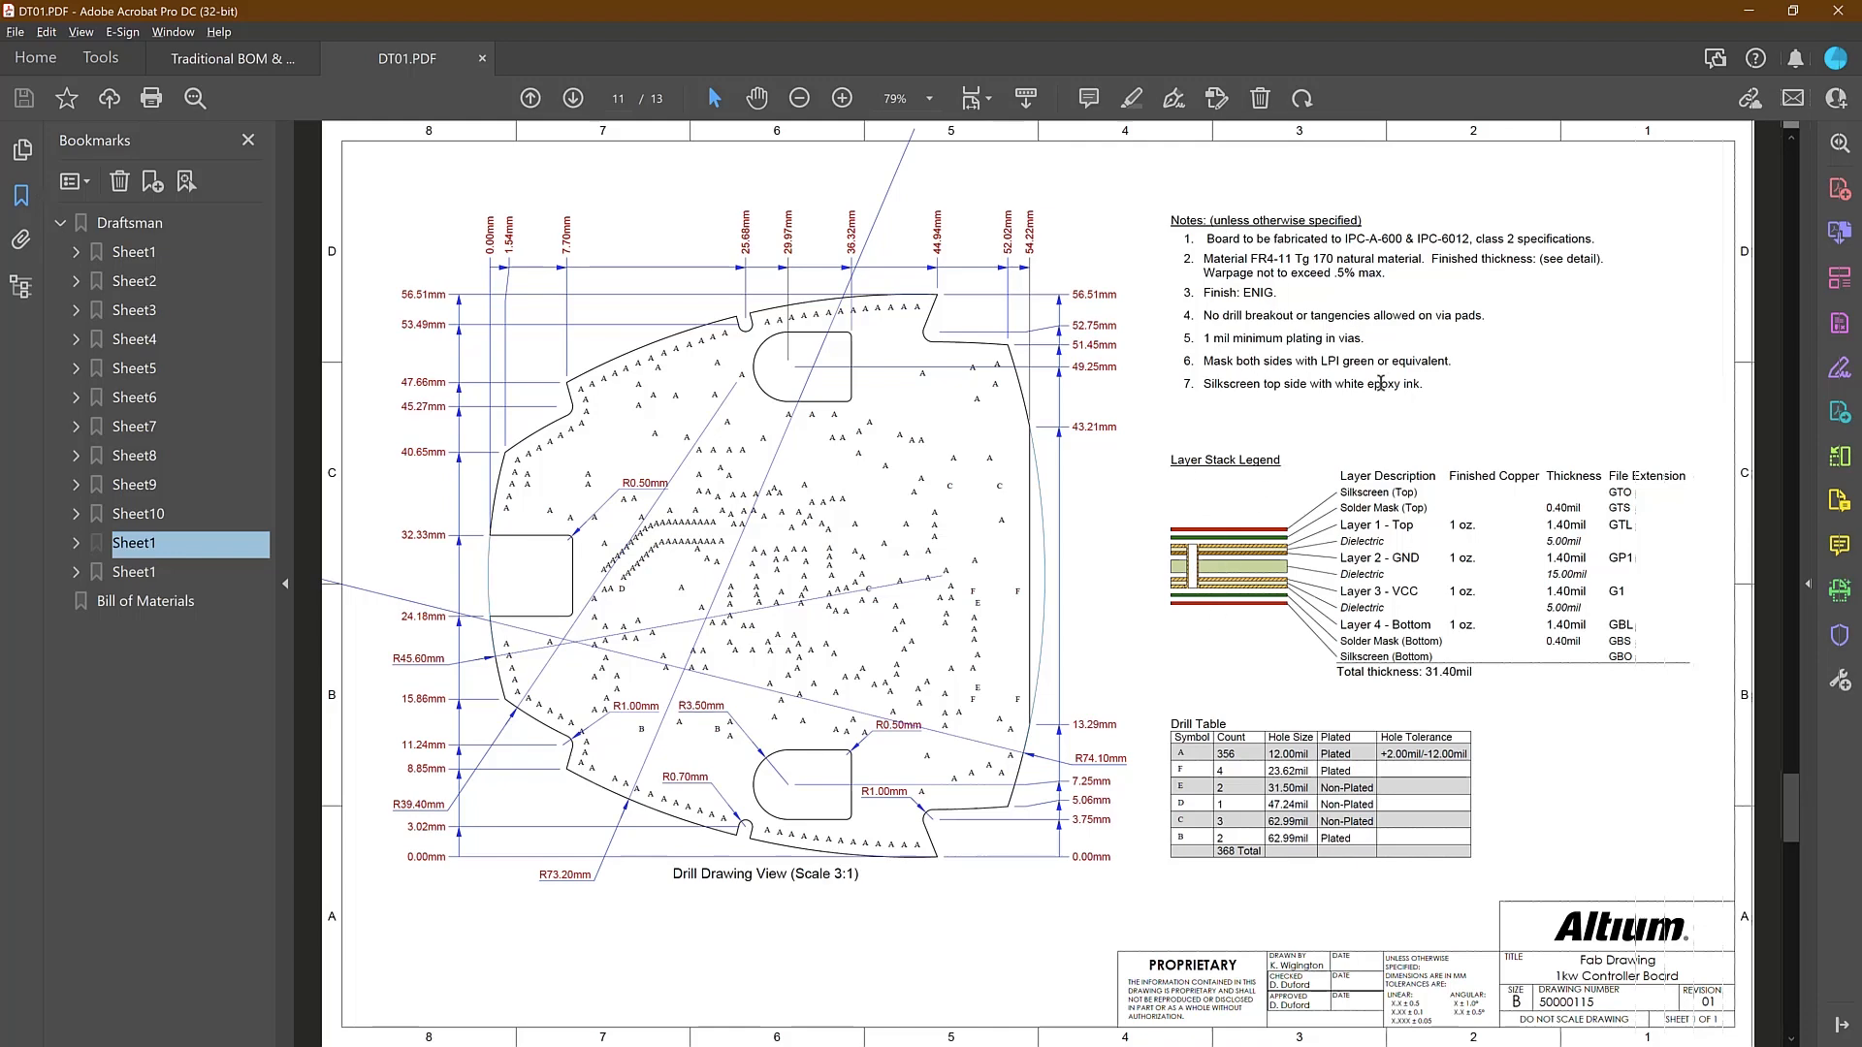
key("Down")
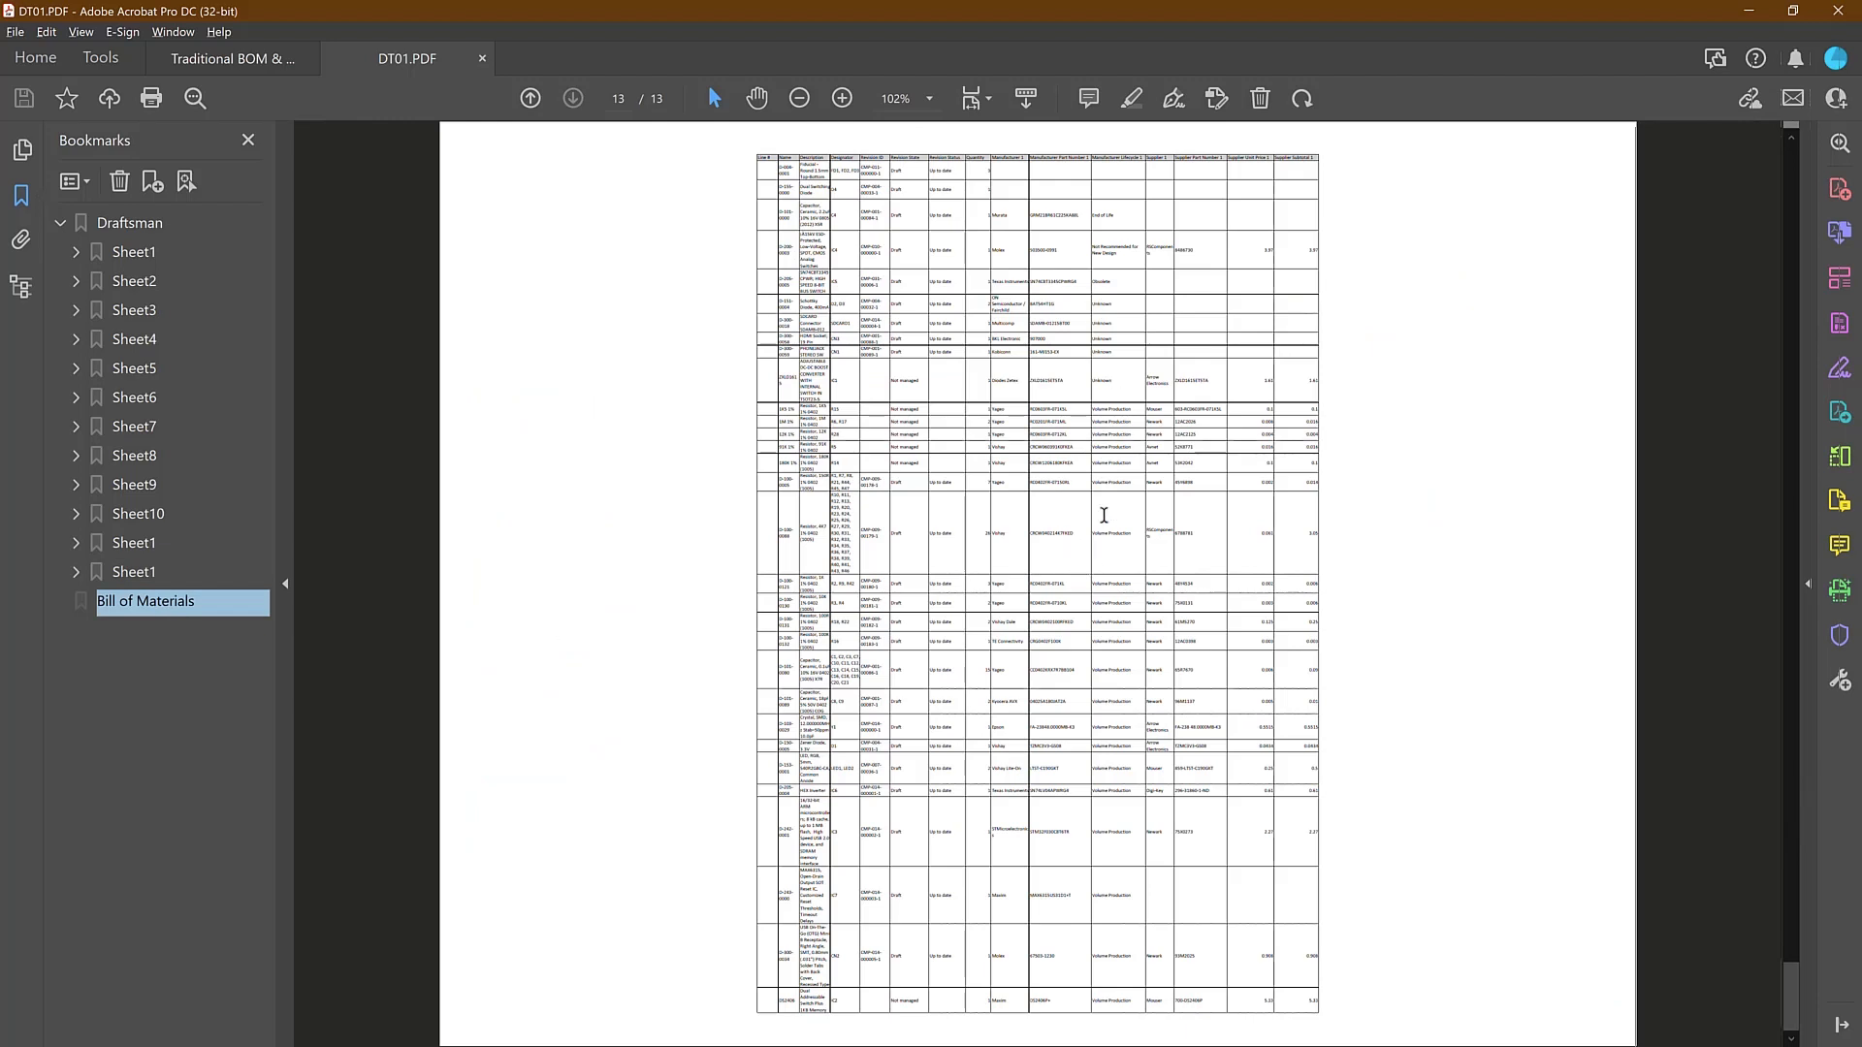
left_click(1744, 18)
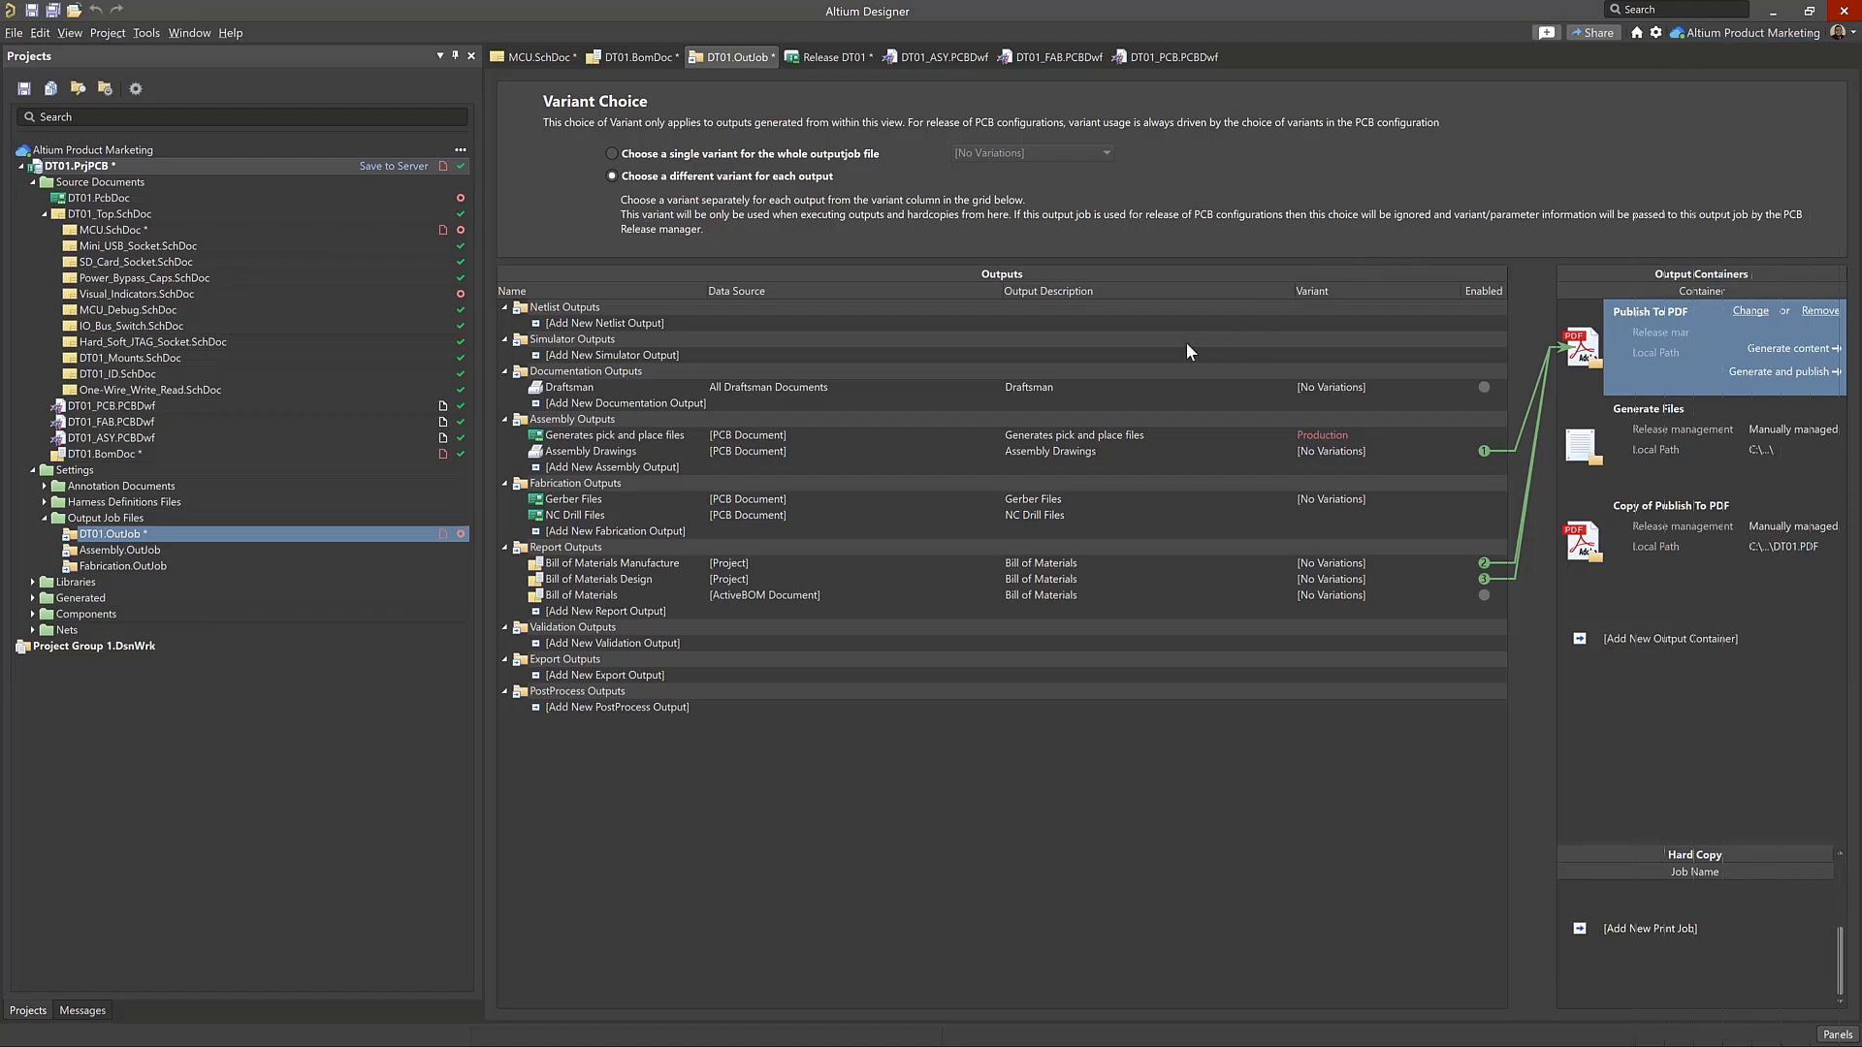
In the server release's options, assign the DT01 output job to source data, Fabrication to fabrication data and Assembly to assembly data
left_click(842, 61)
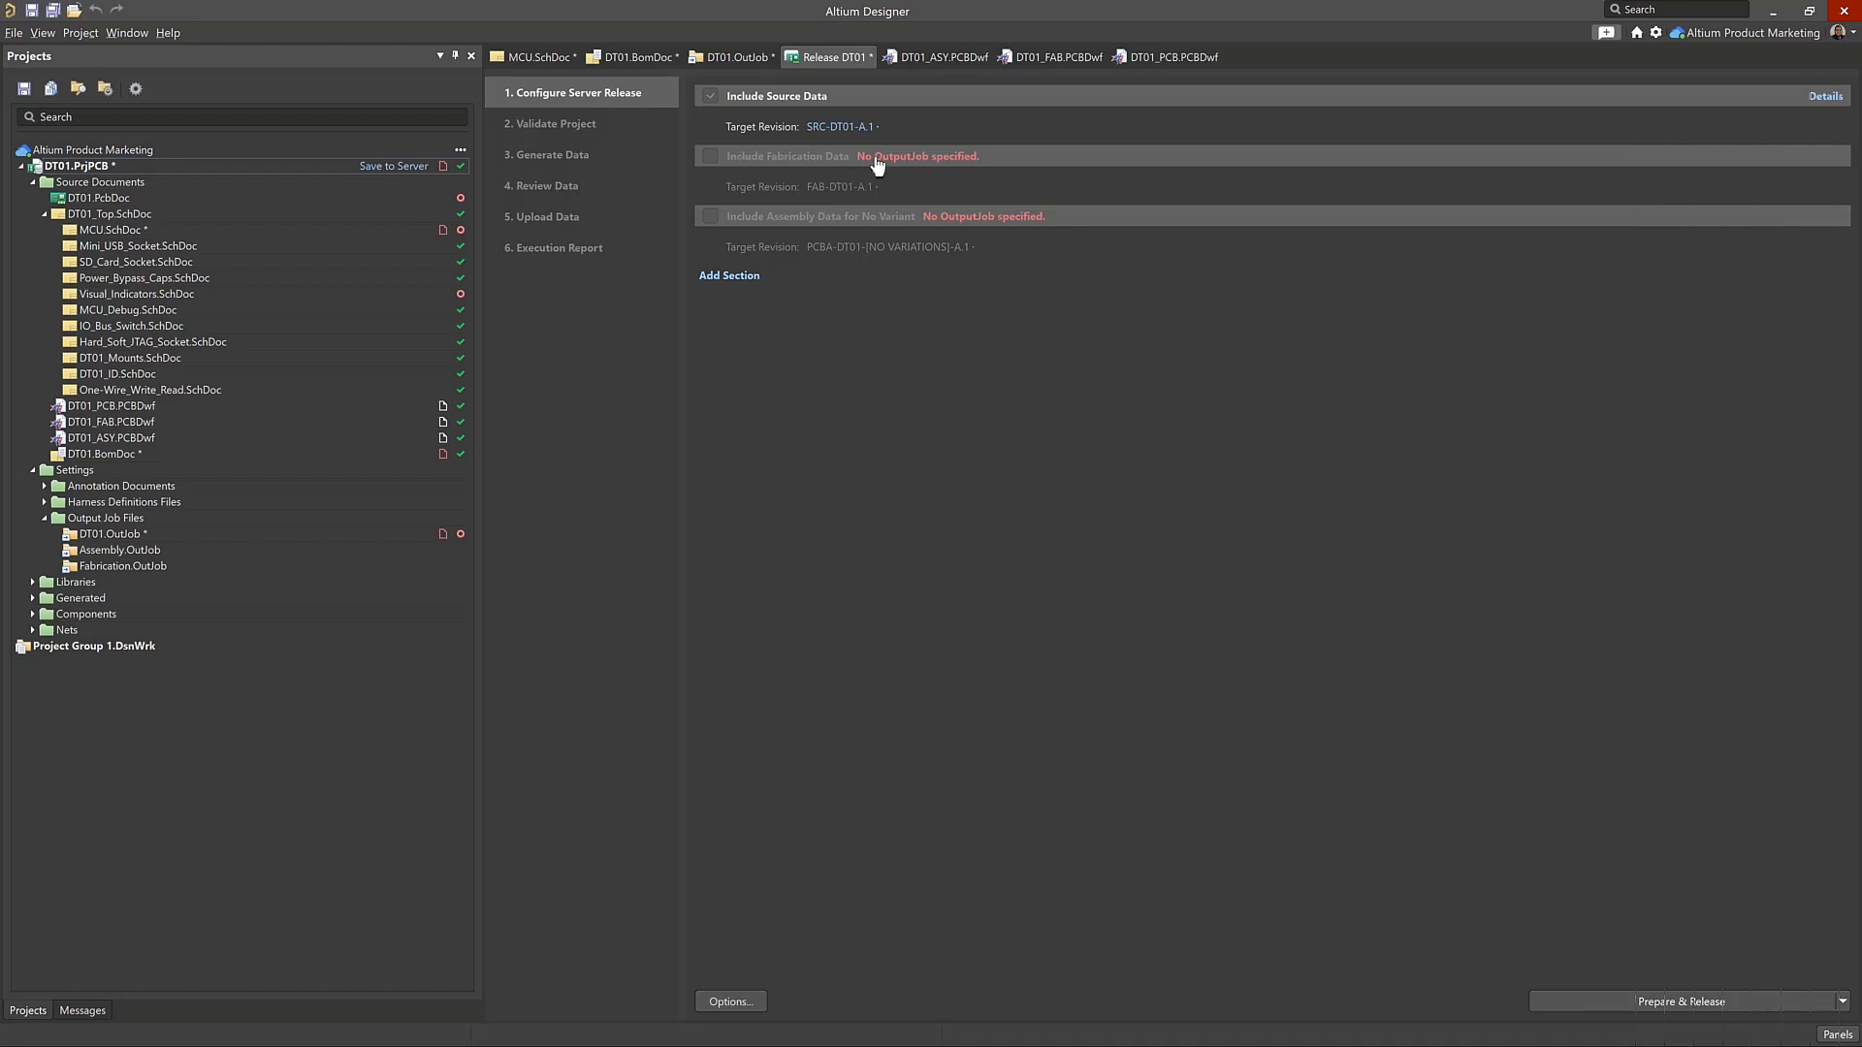
left_click(1002, 222)
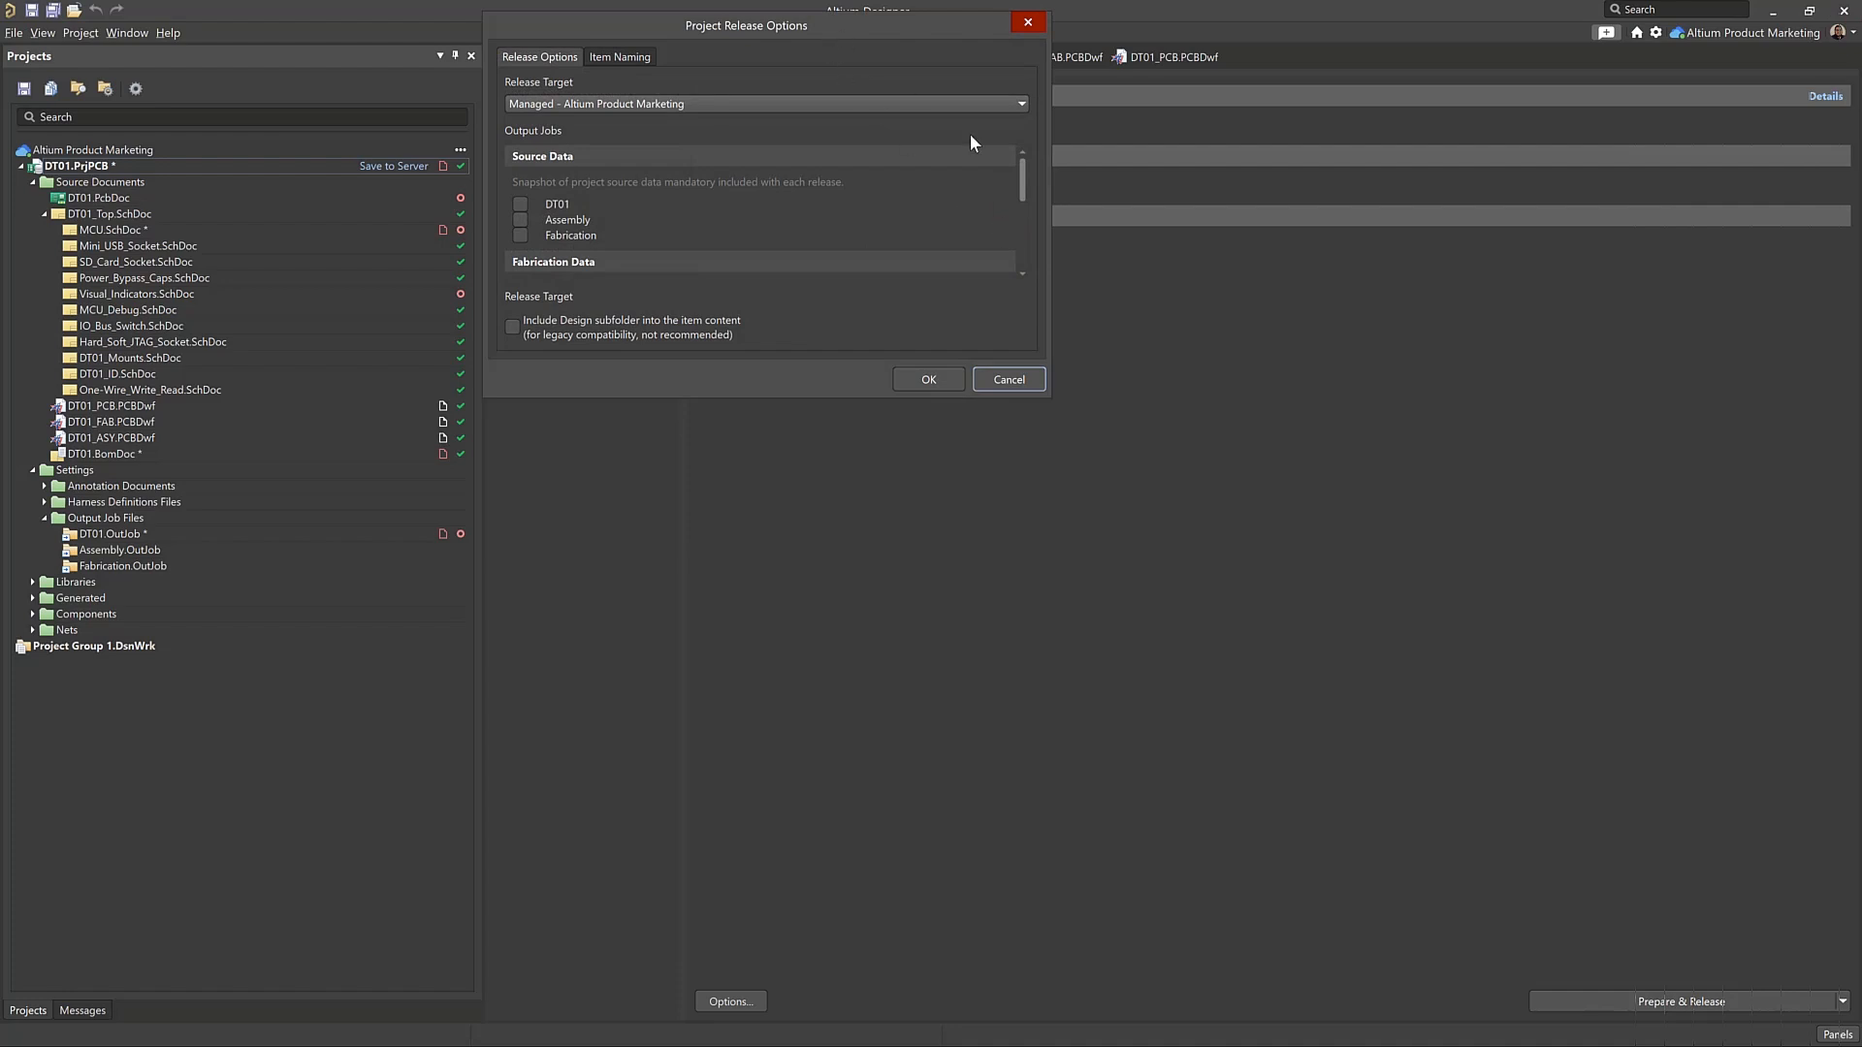
left_click_drag(1286, 558, 1268, 810)
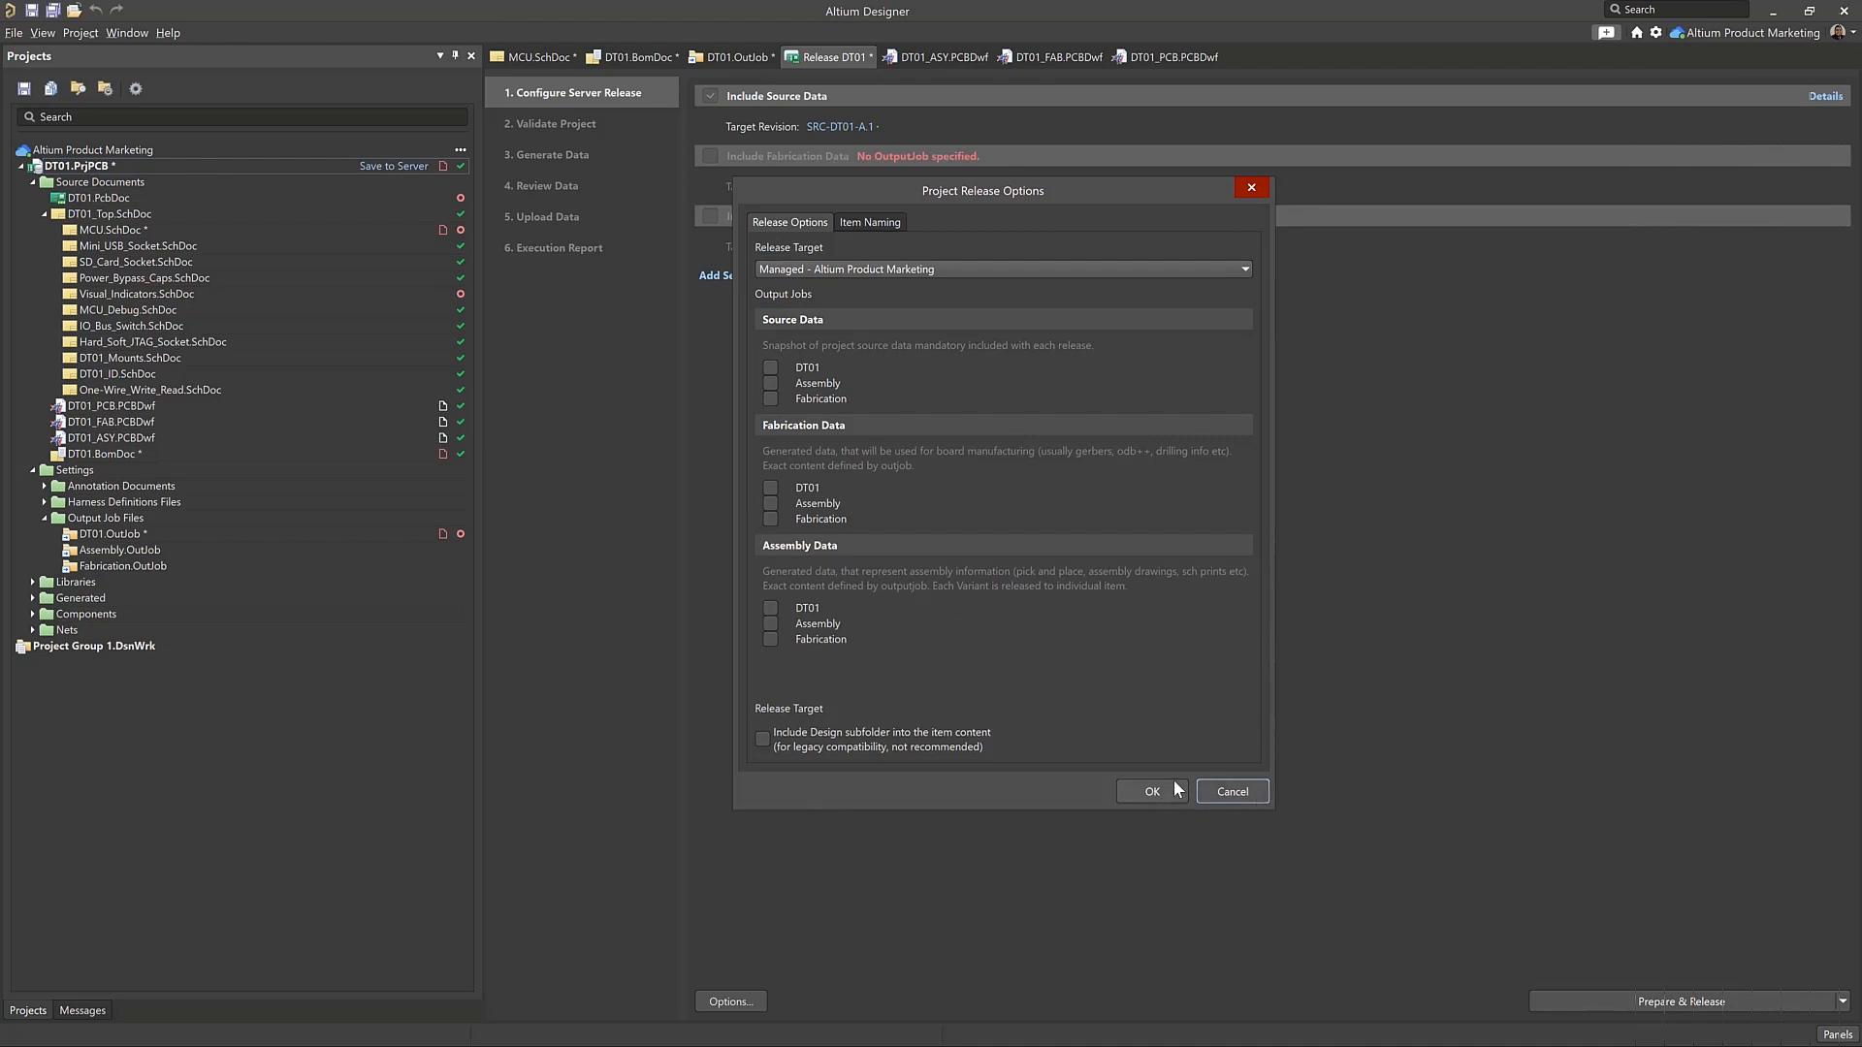
left_click(1144, 792)
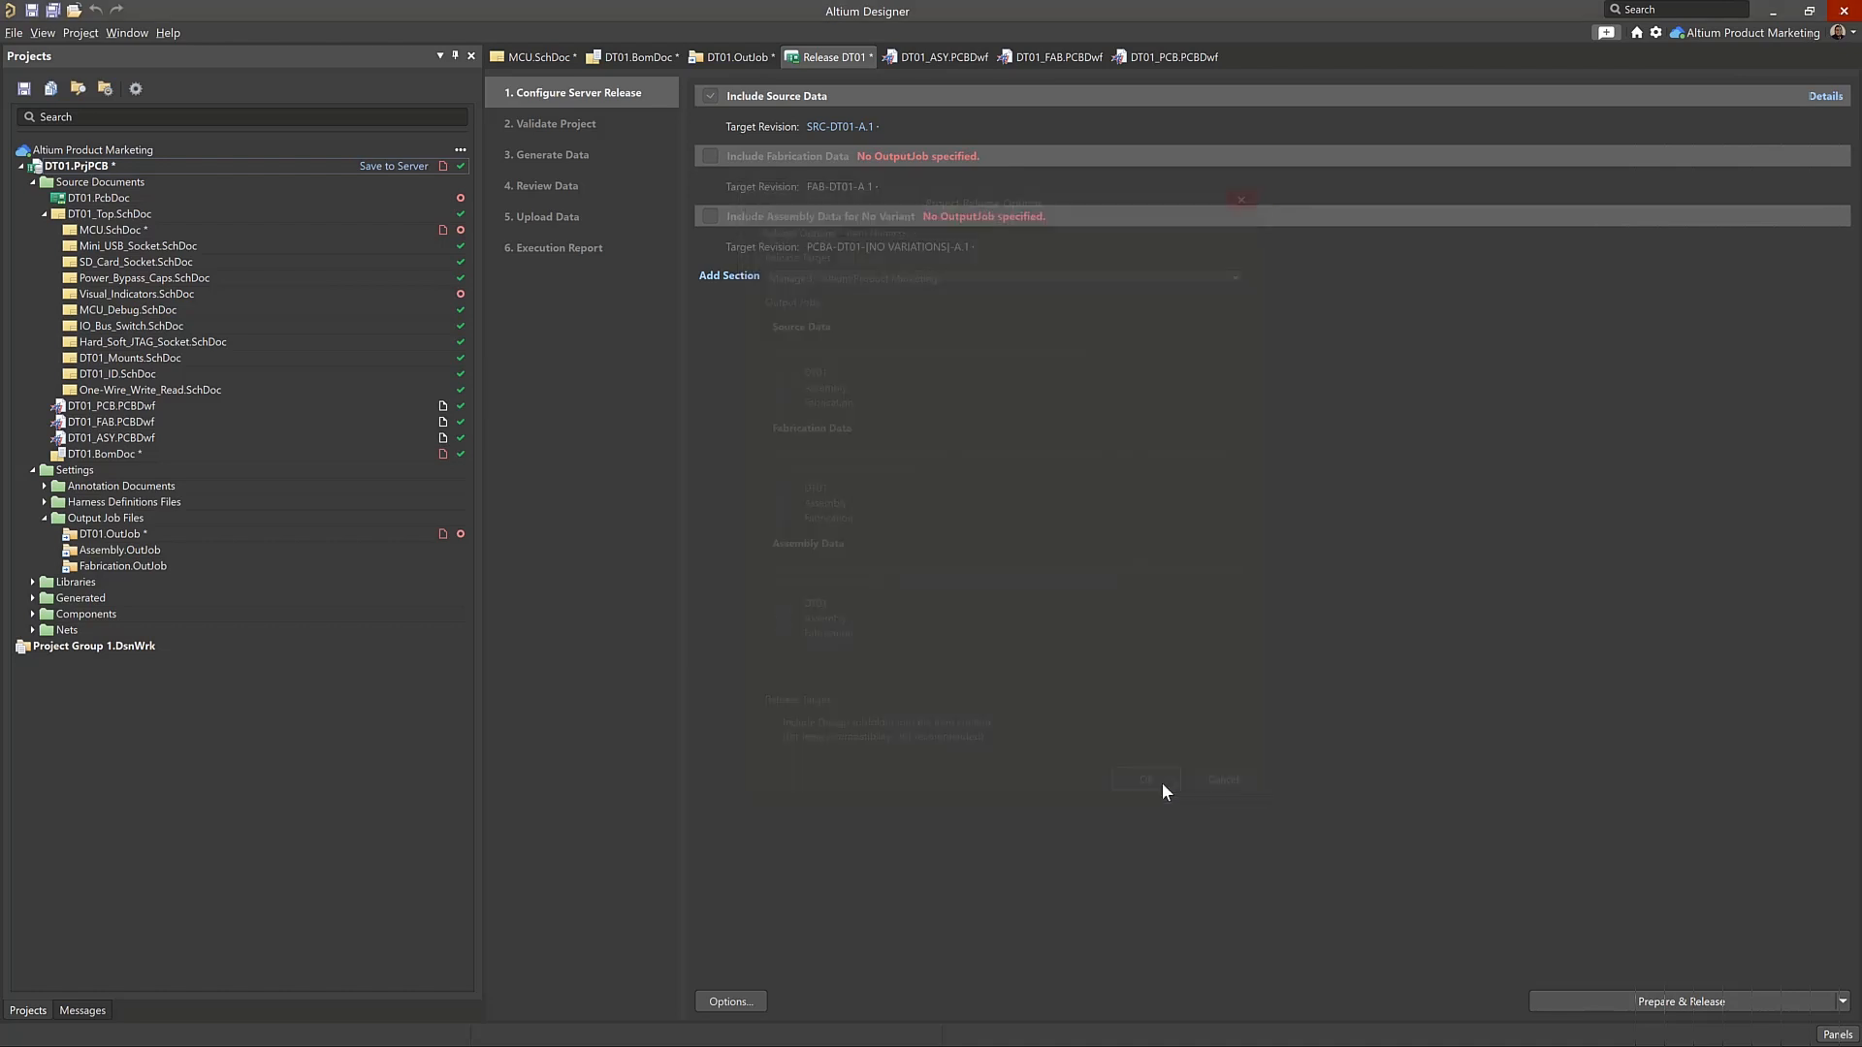
left_click(728, 1005)
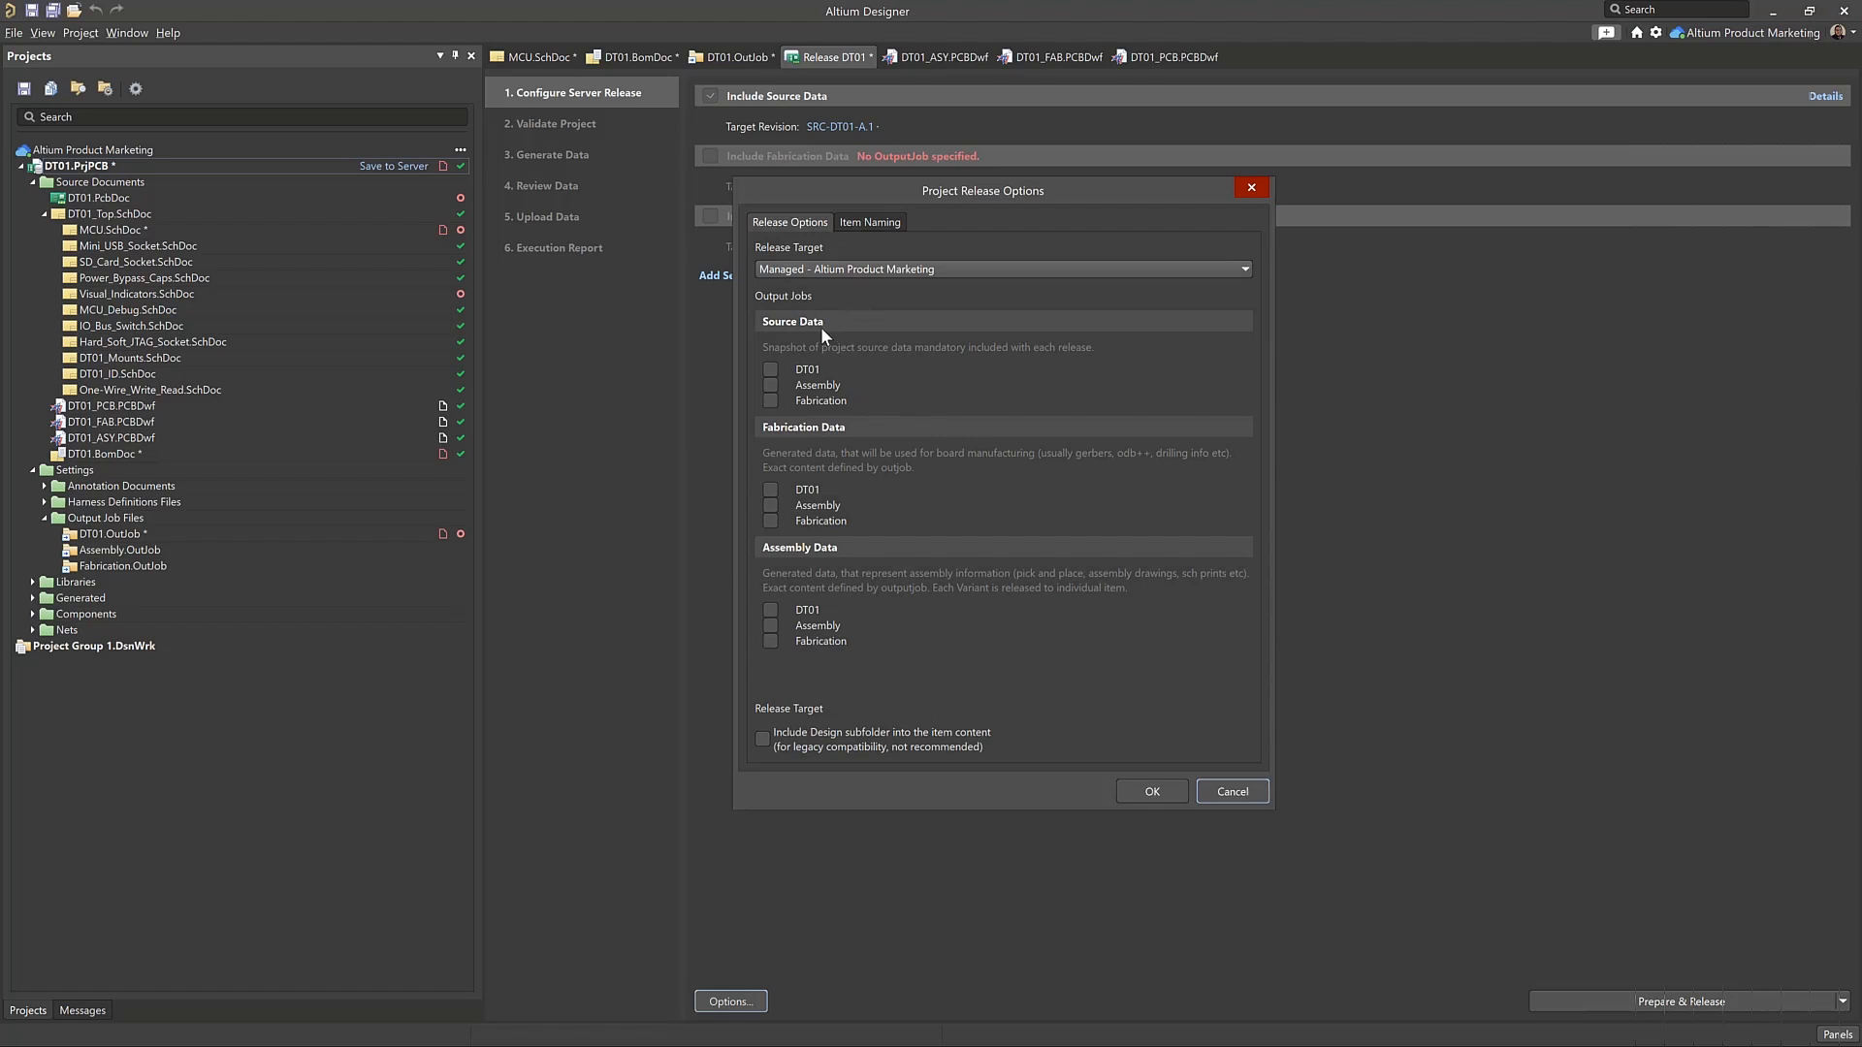
left_click(771, 369)
left_click(768, 505)
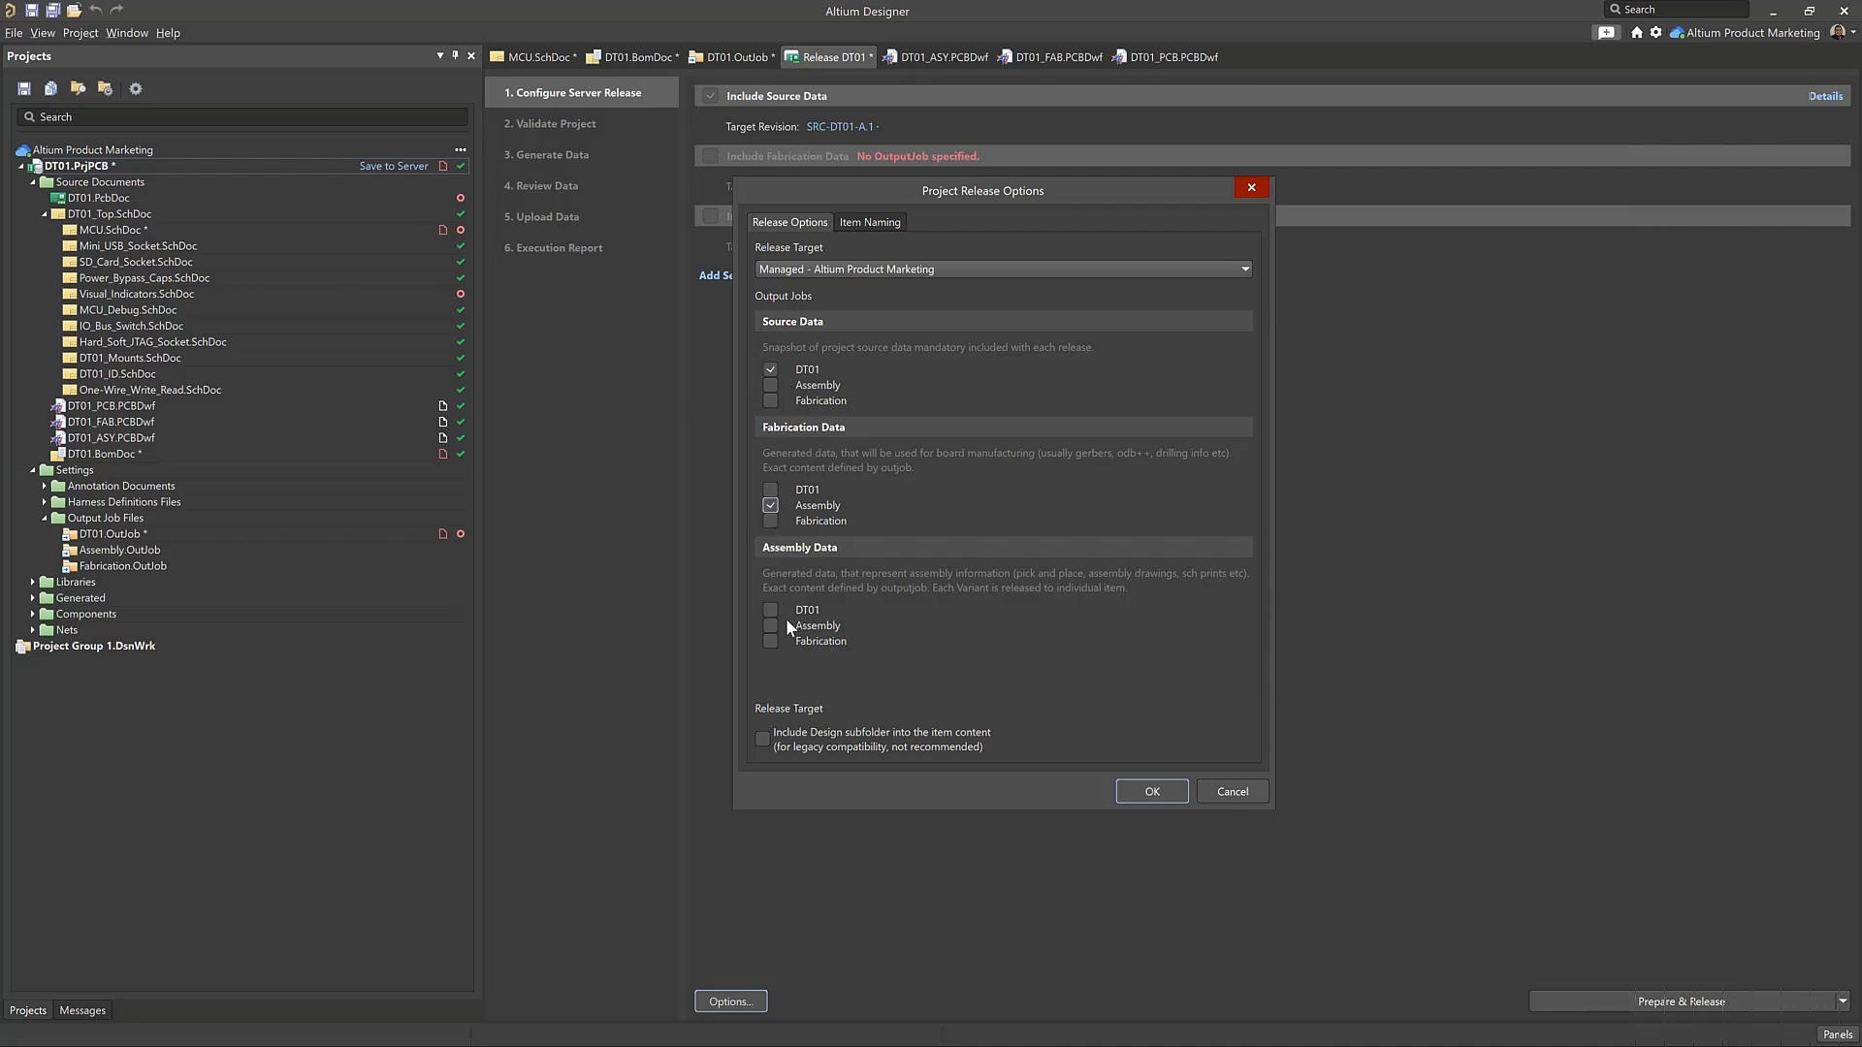
left_click(769, 510)
left_click(769, 626)
Examine the item IDs for the project, source, fabrication and assembly releases, and the naming template settings behind them
left_click(856, 221)
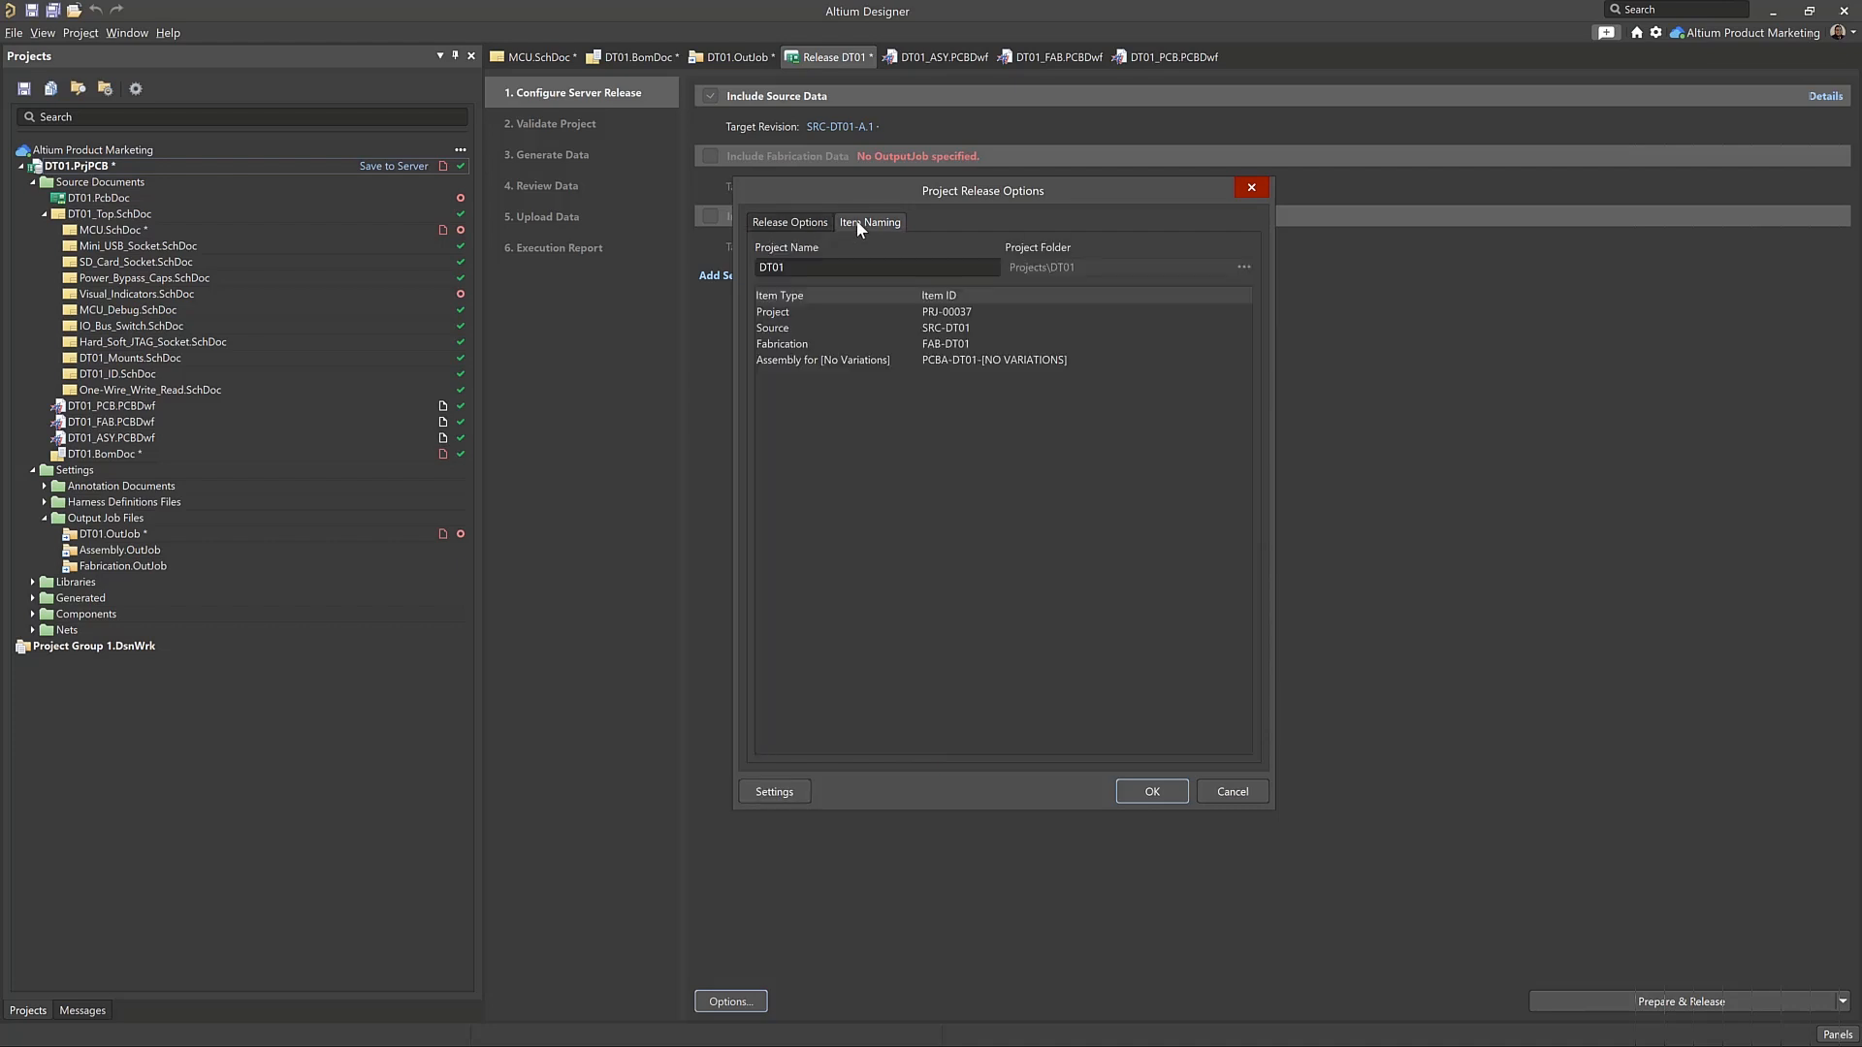
left_click(779, 221)
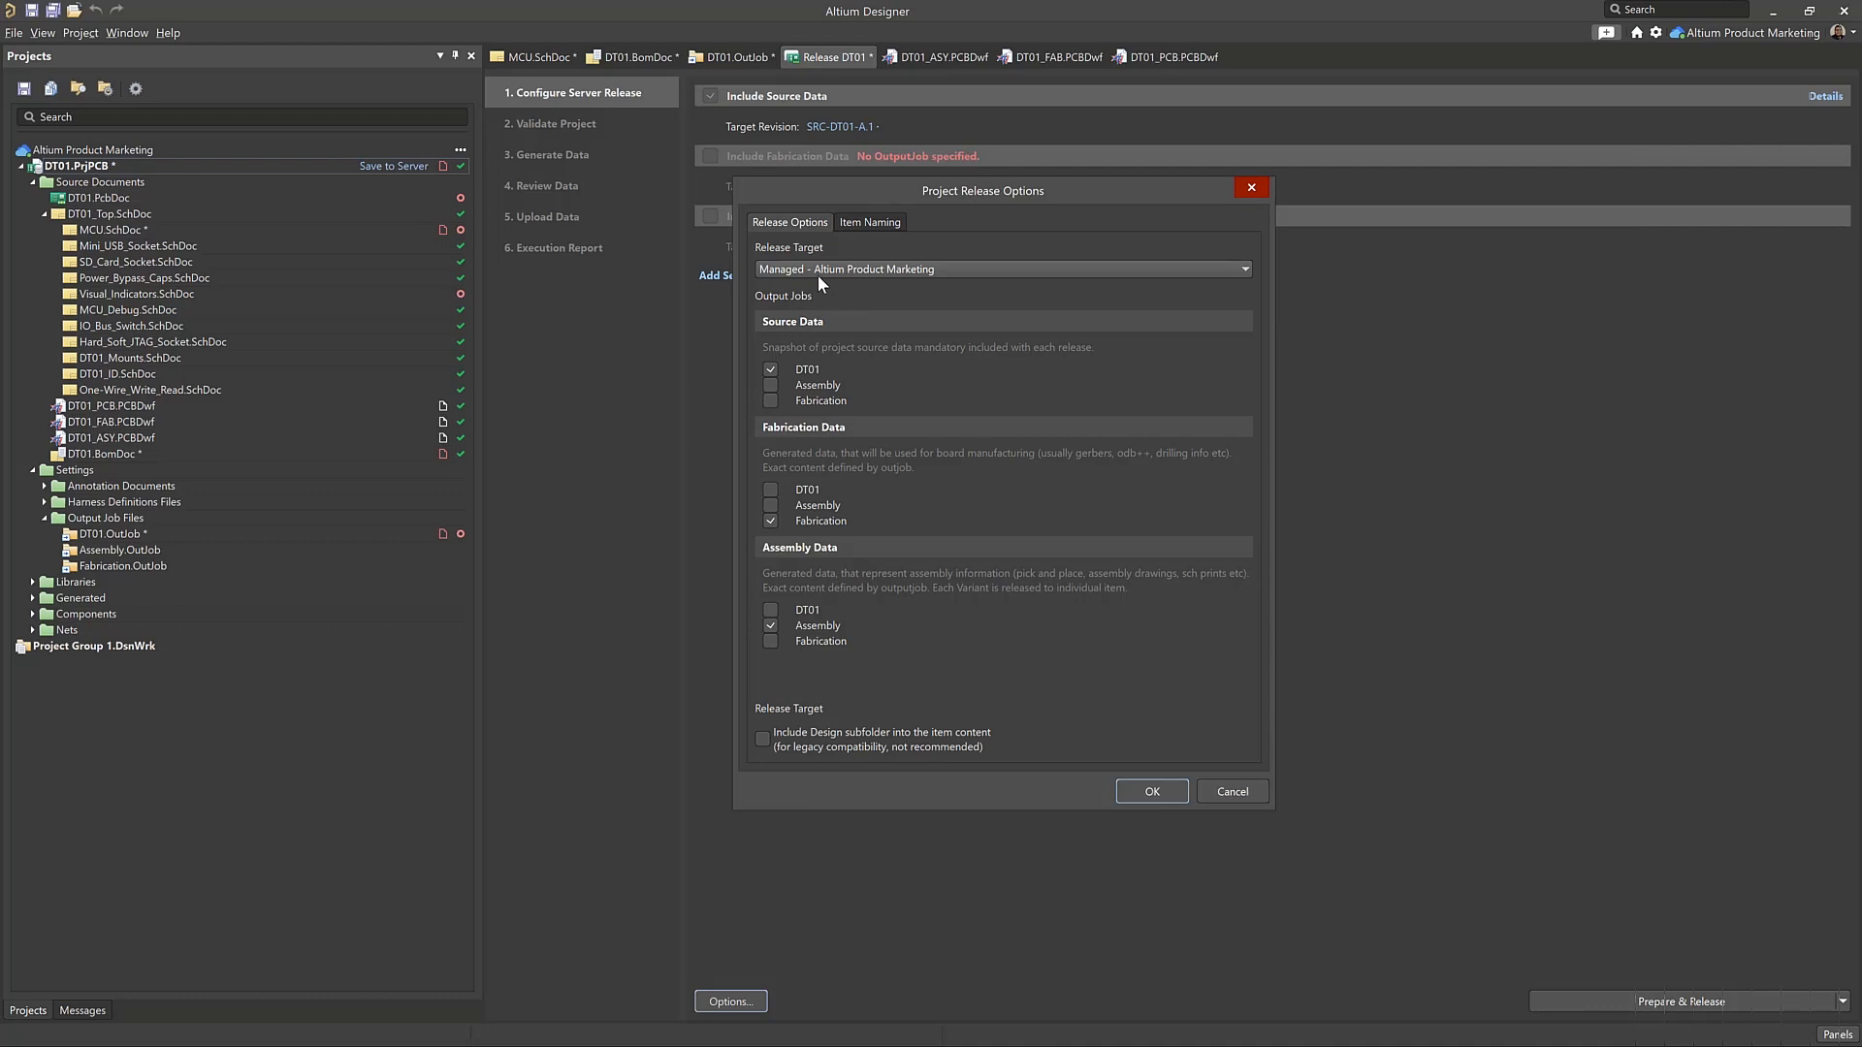
left_click(870, 221)
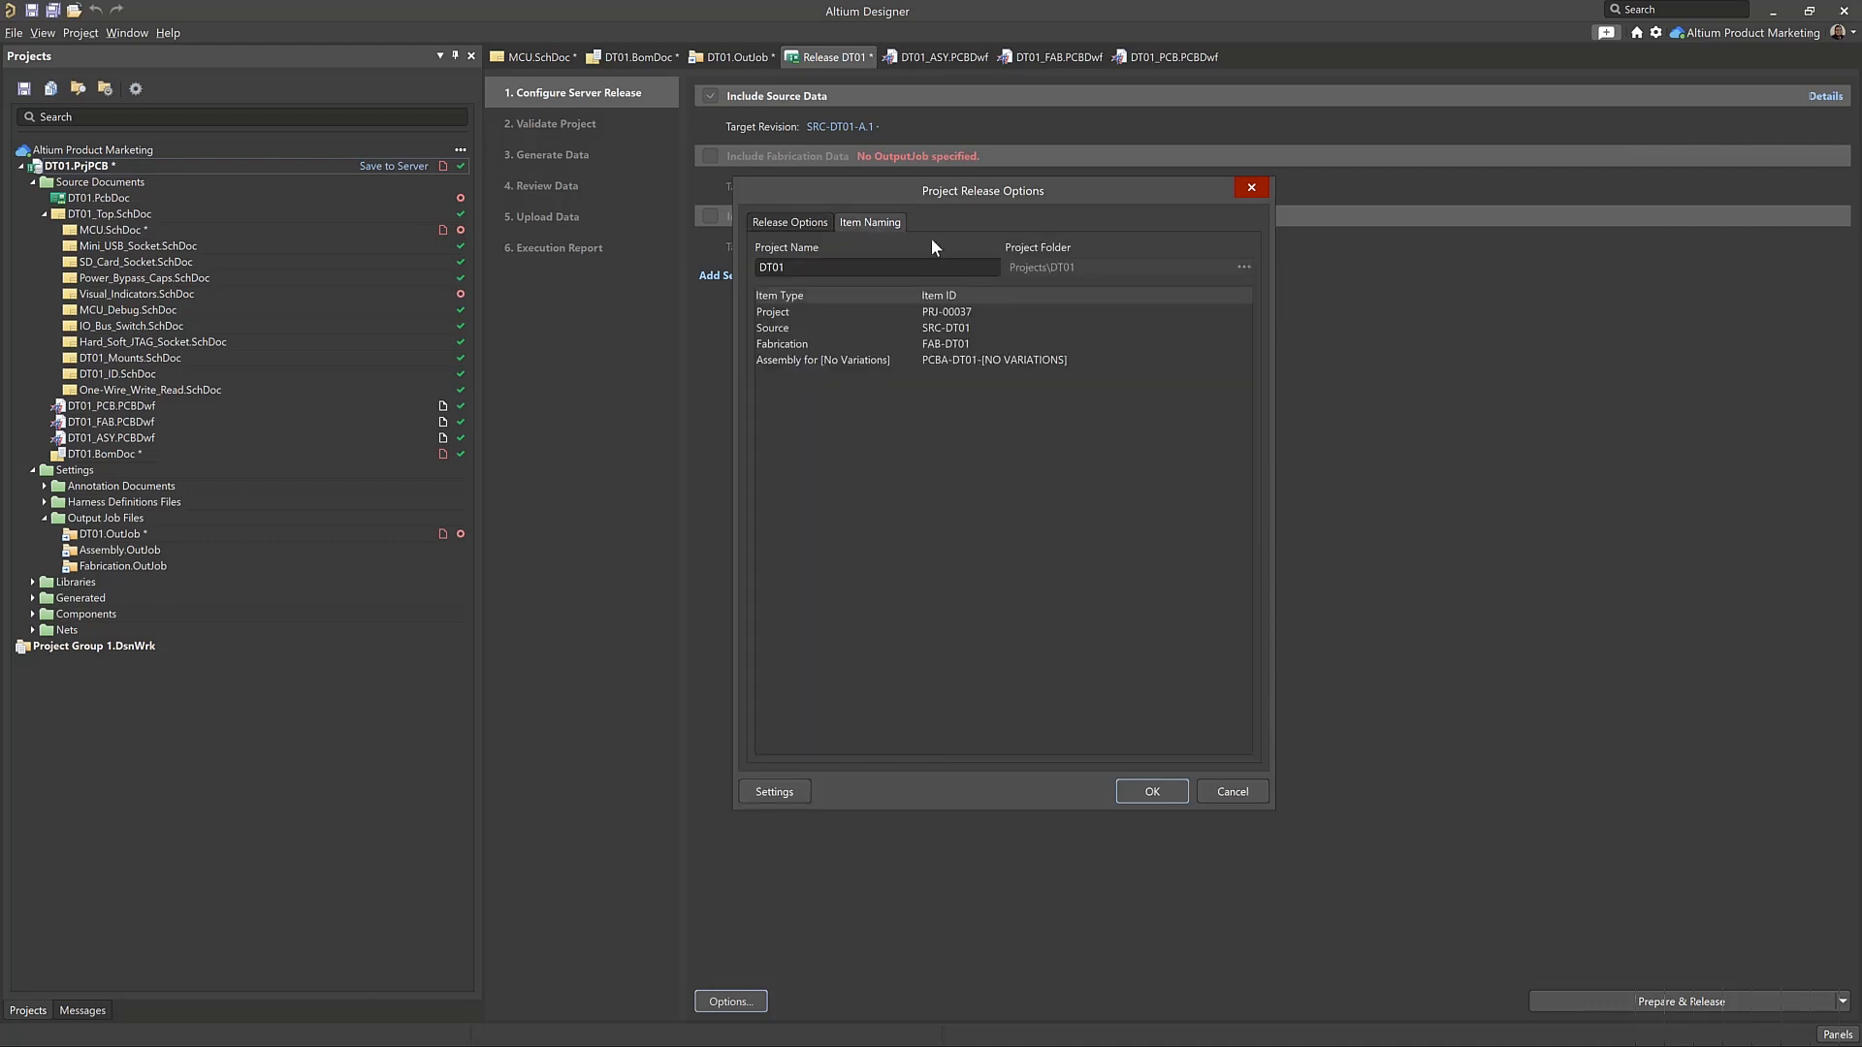
left_click(967, 330)
left_click(968, 329)
left_click(991, 349)
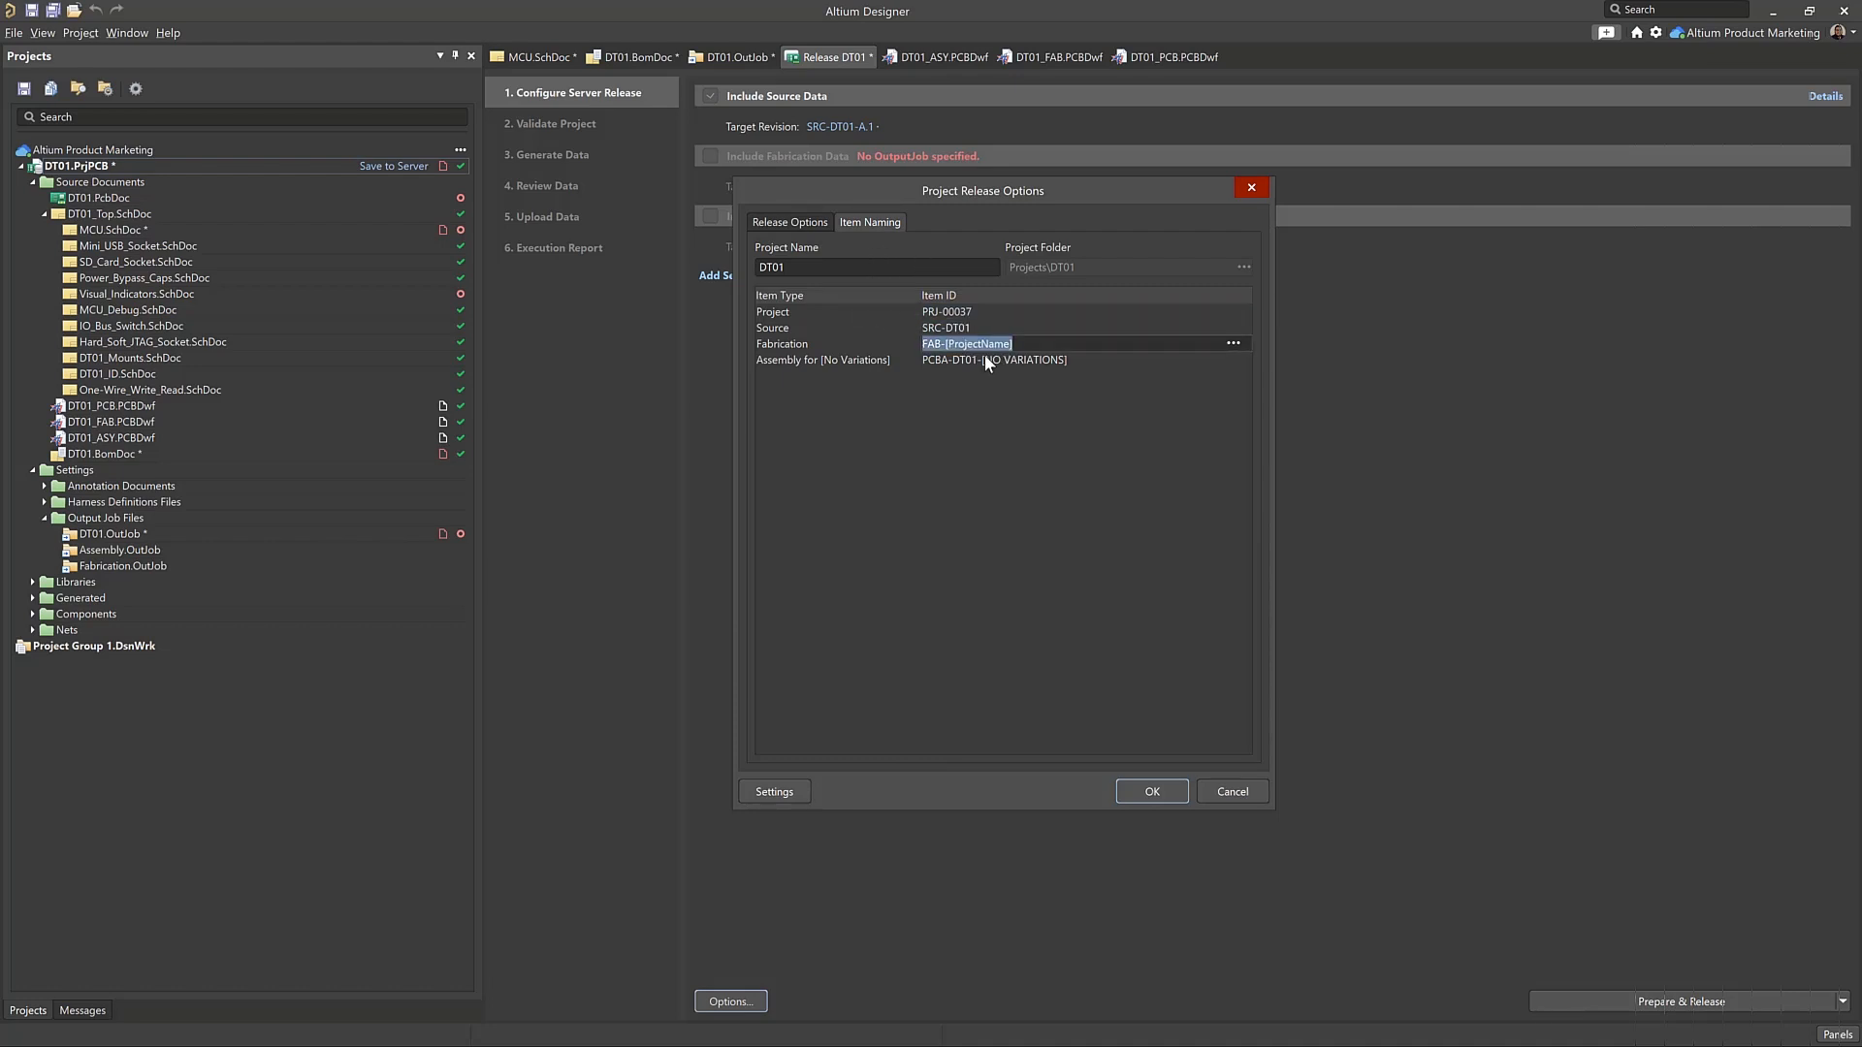
left_click(1026, 360)
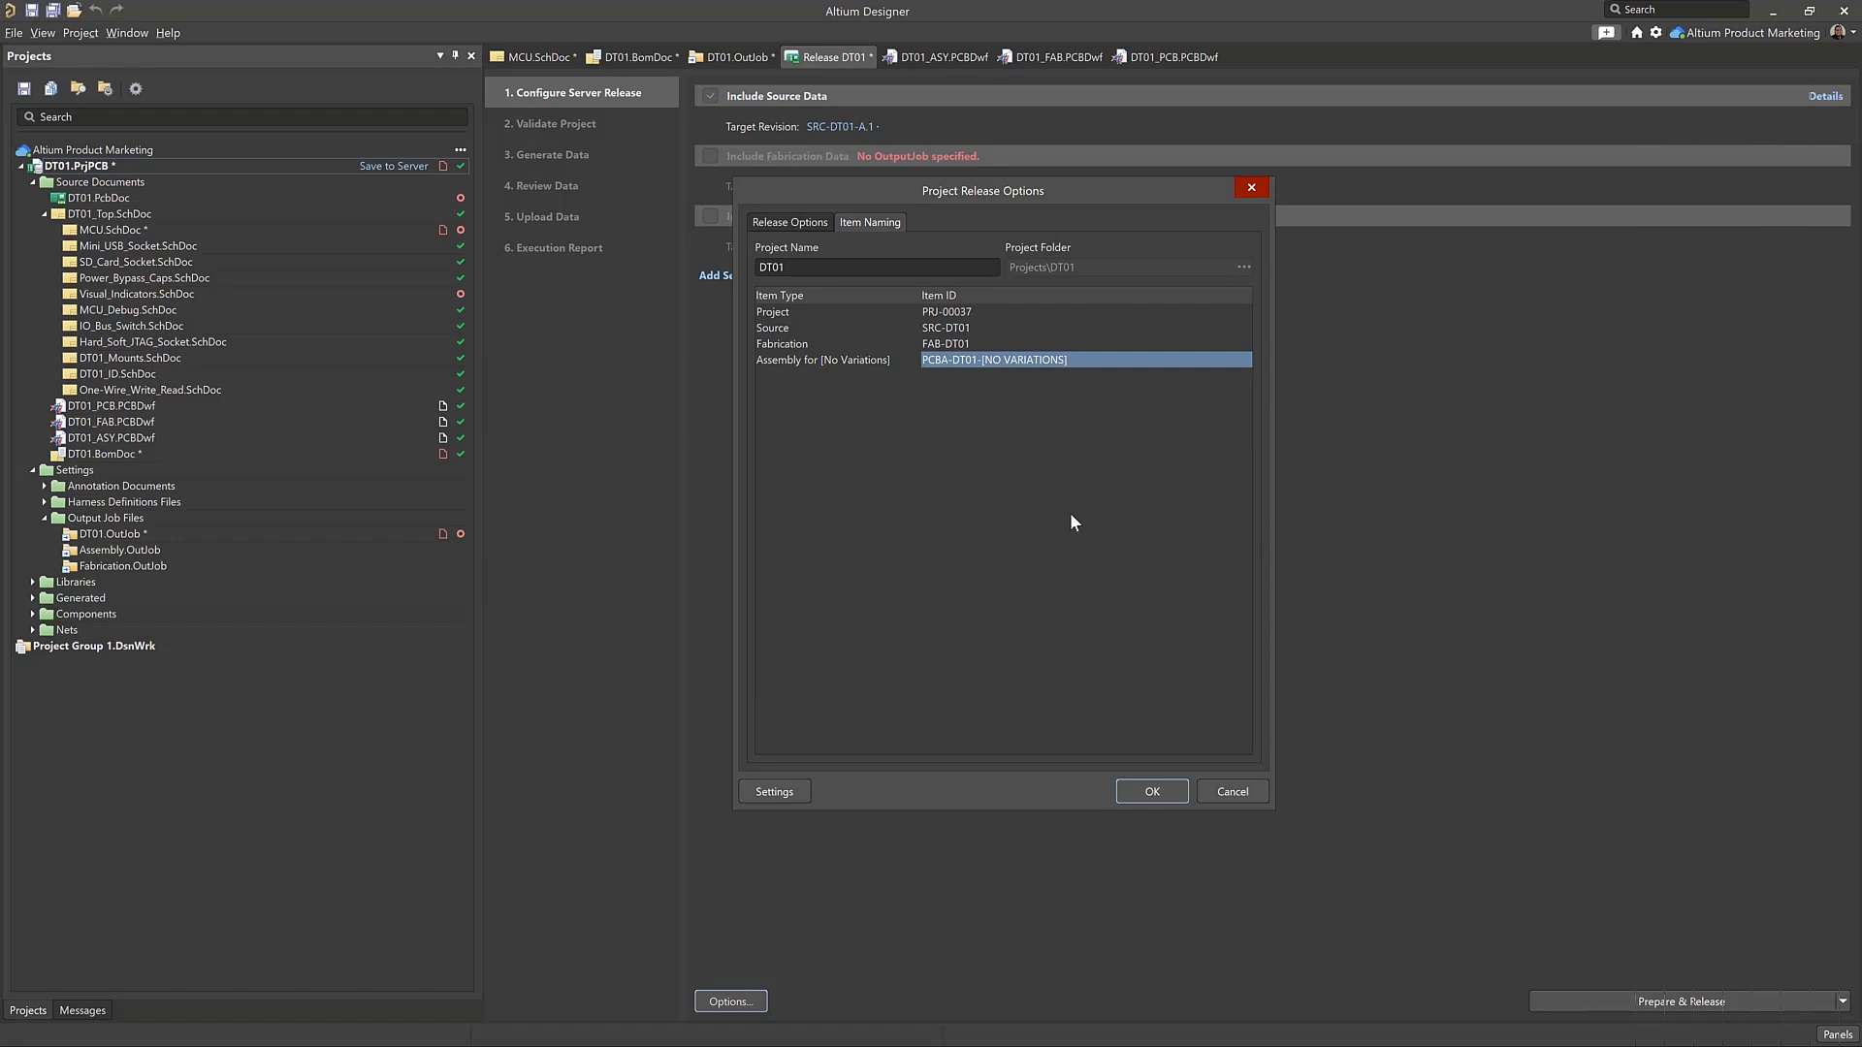
left_click(791, 790)
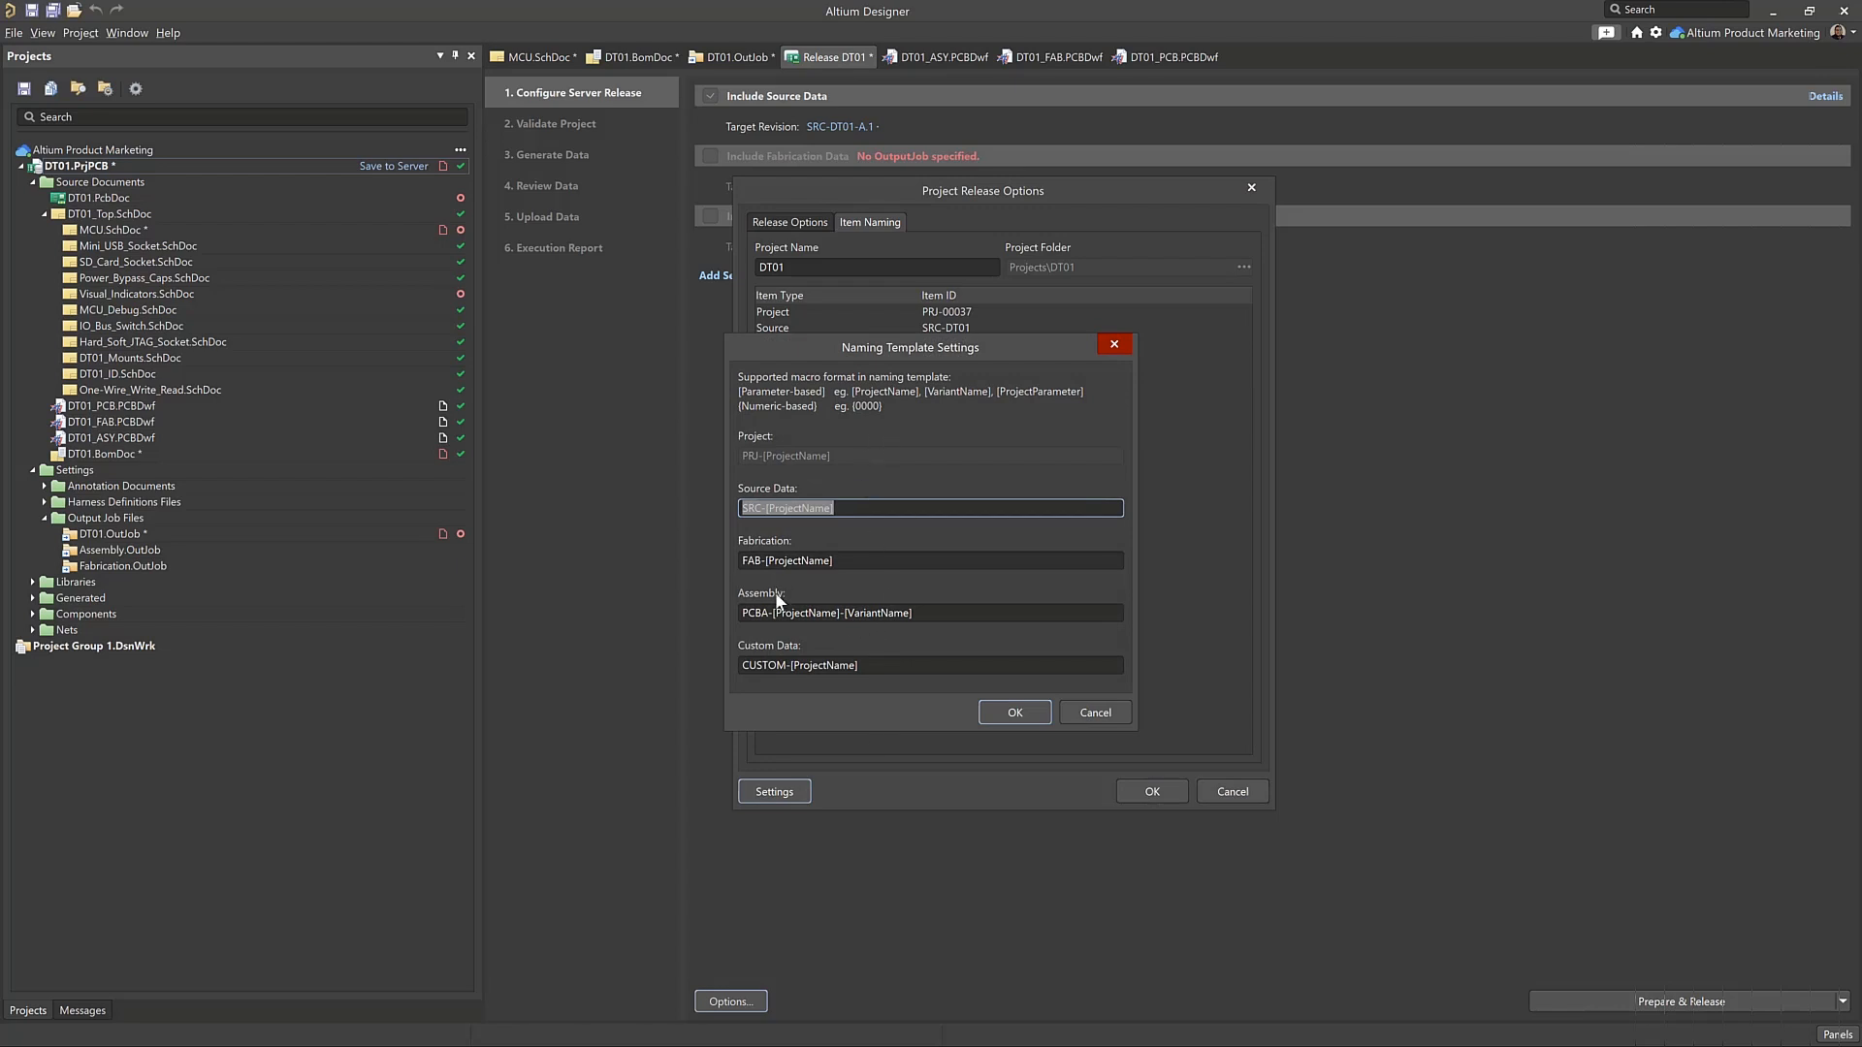
left_click(1093, 714)
Apply the release options, include the assembly data for no variant, and expand the details of the source, fabrication and assembly sections
left_click(1154, 789)
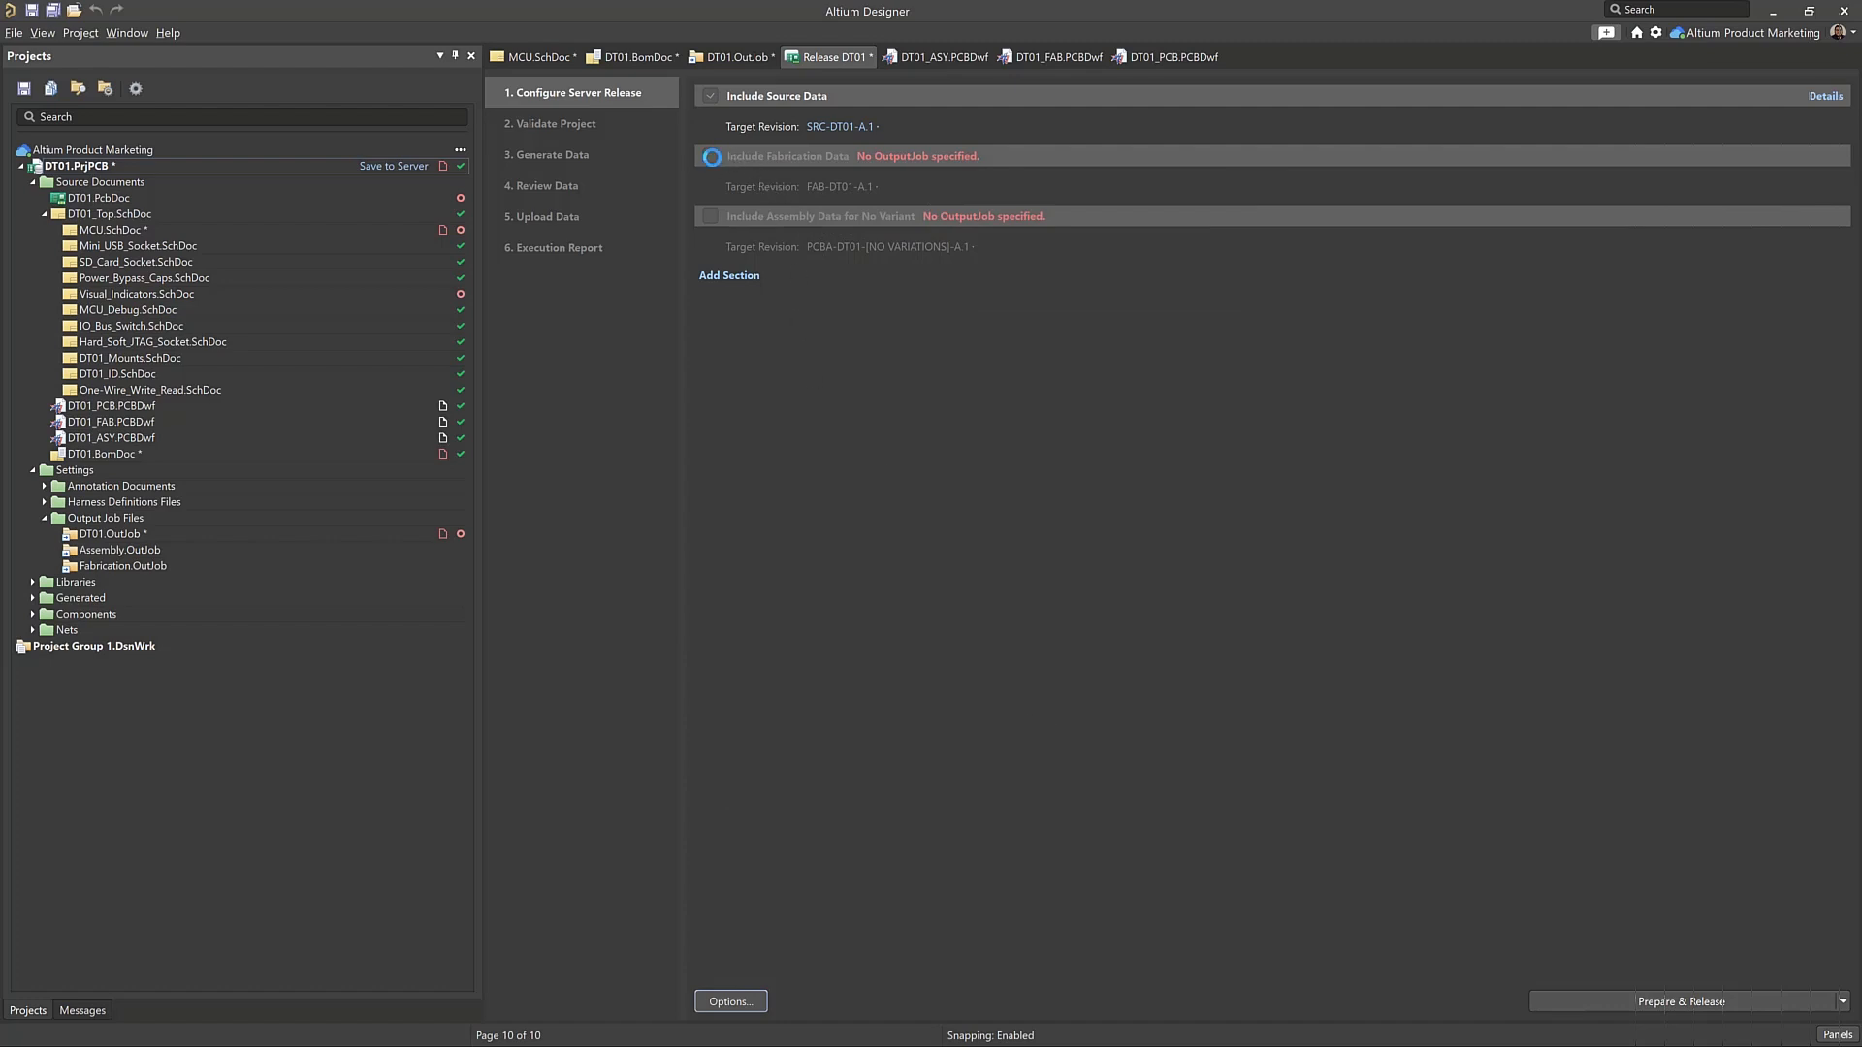
left_click(710, 215)
left_click(1813, 219)
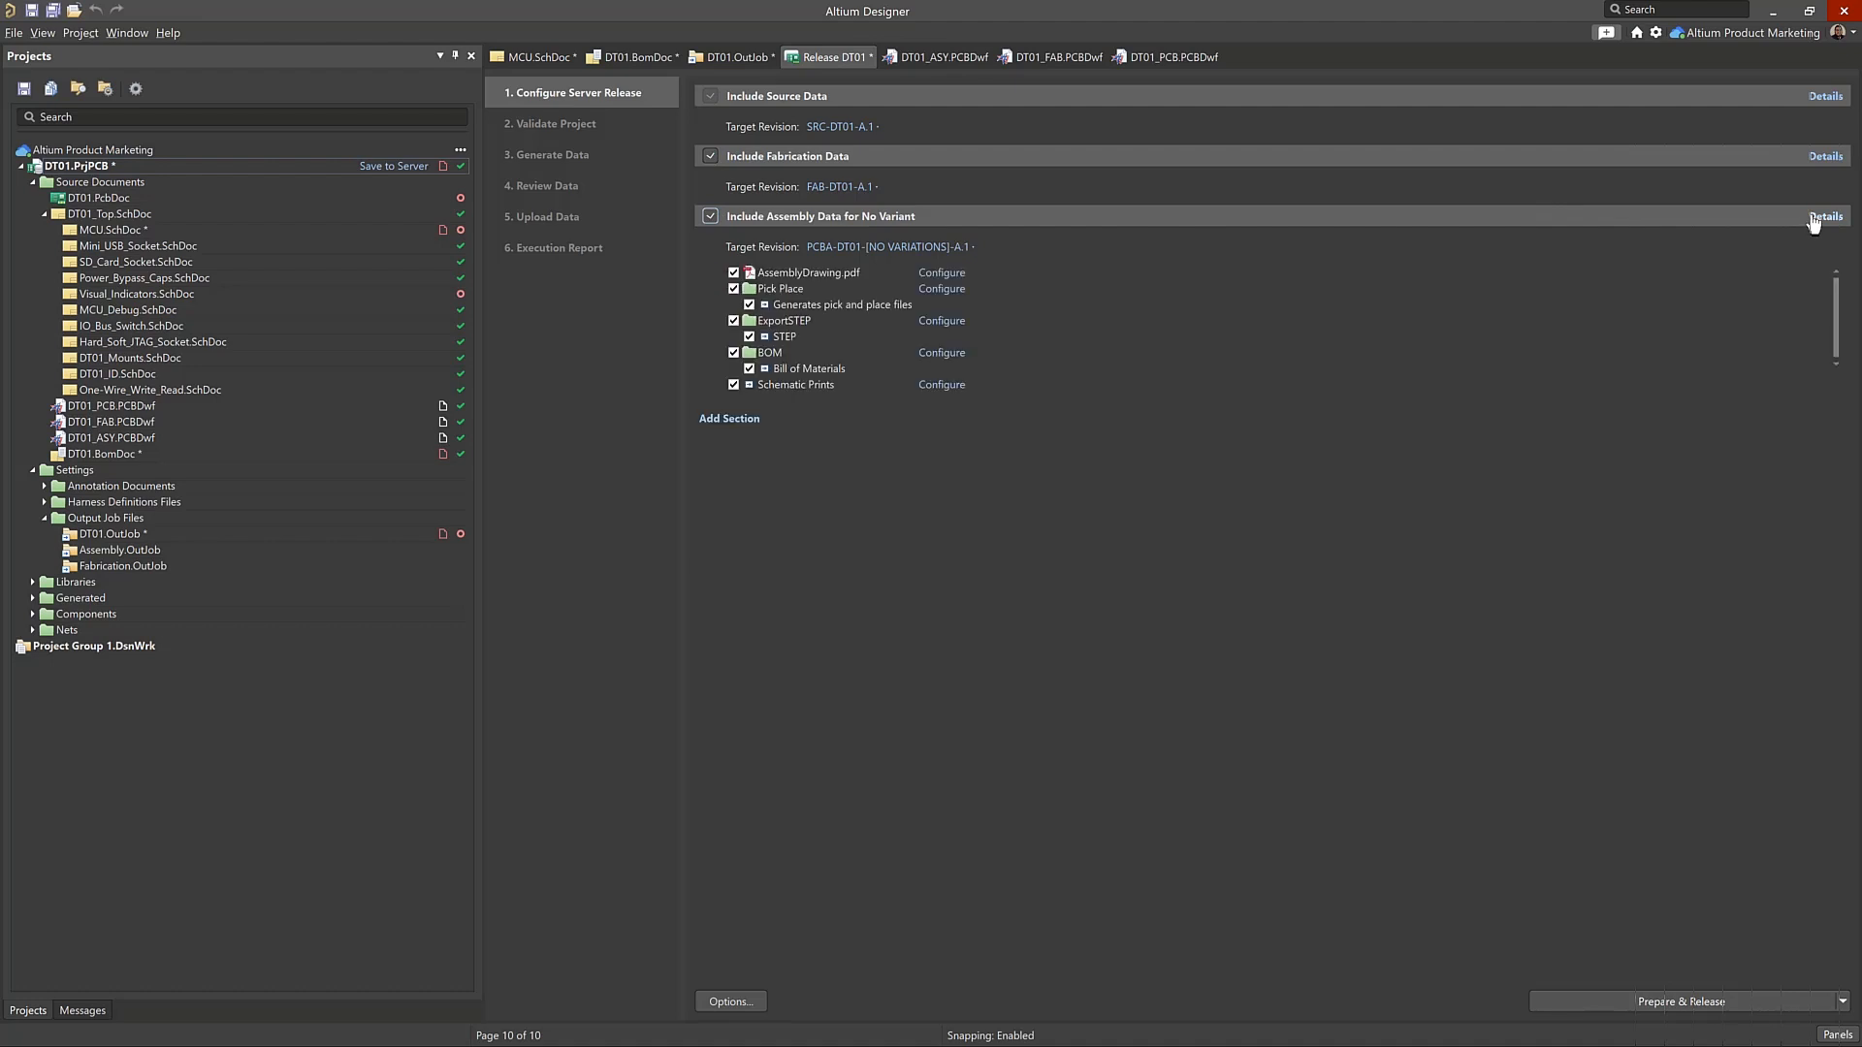
left_click(1827, 157)
left_click(1825, 96)
scroll(1040, 481, "down", 4)
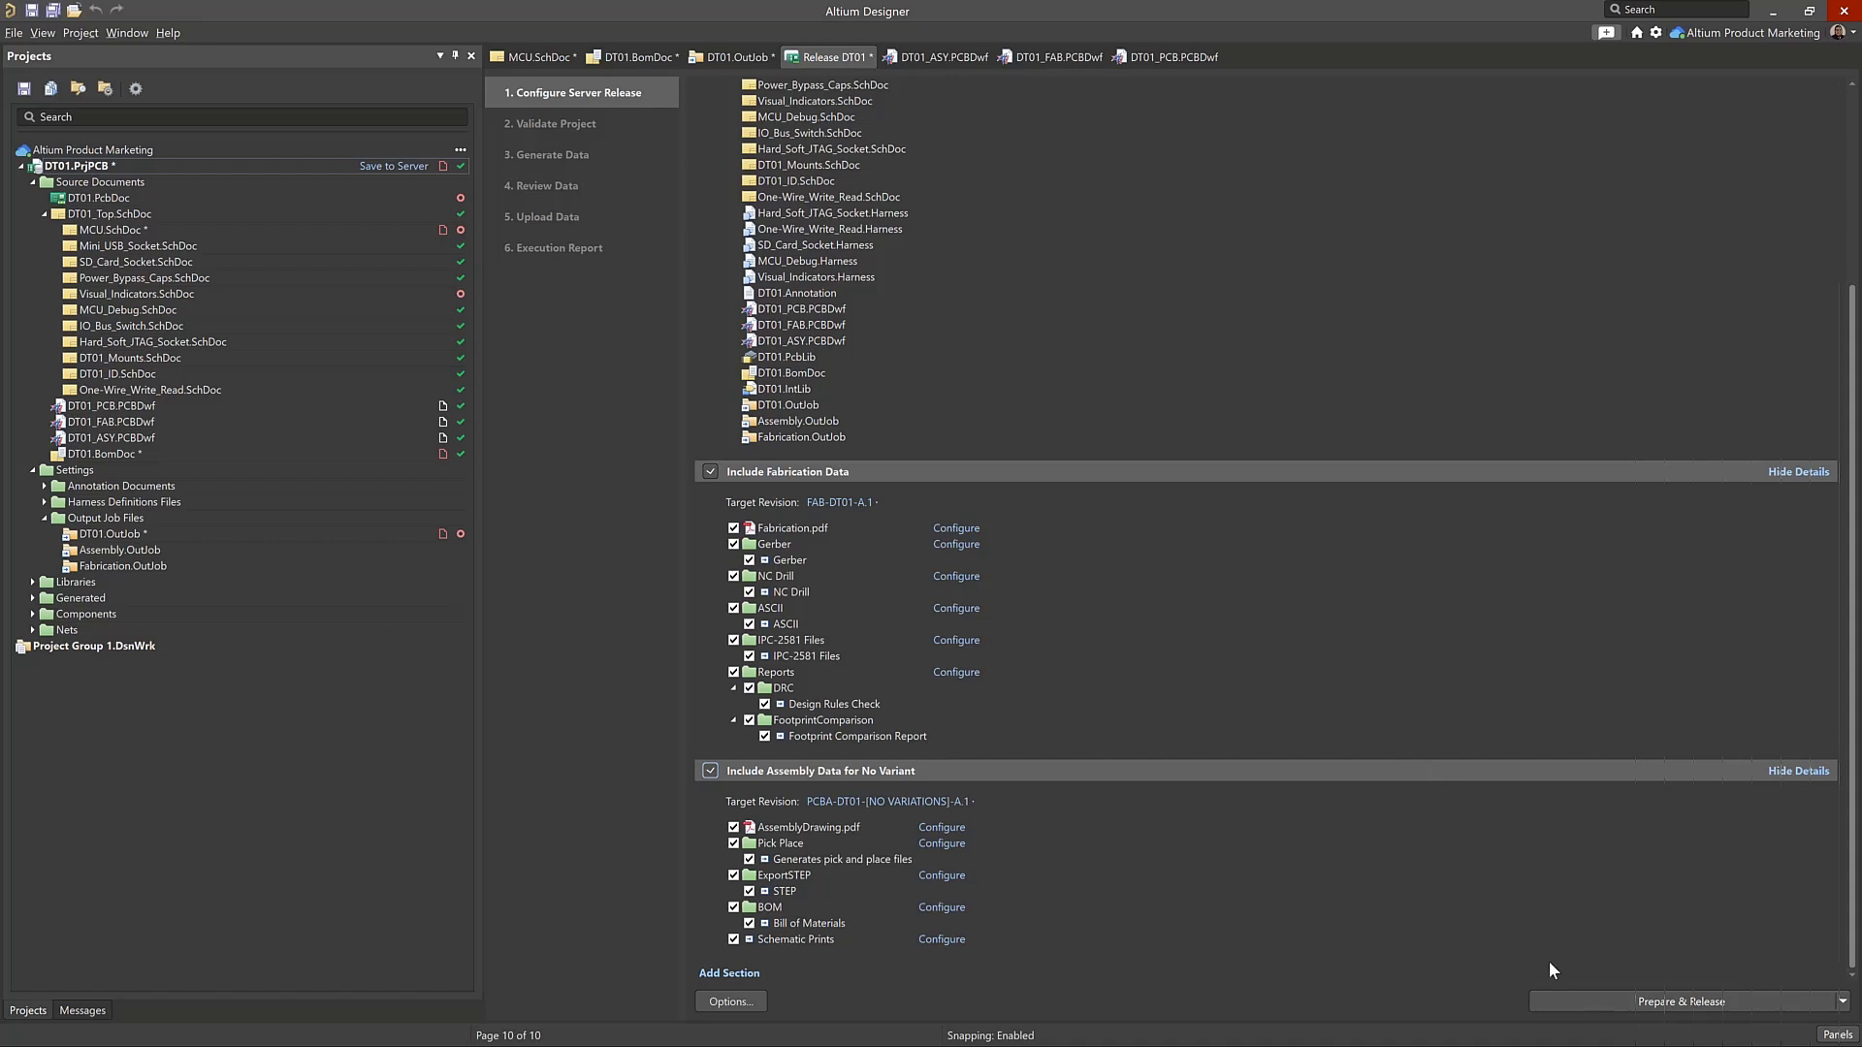
Try to prepare and release the project, cancelling at the Publish To PDF container's output path message
left_click(1567, 997)
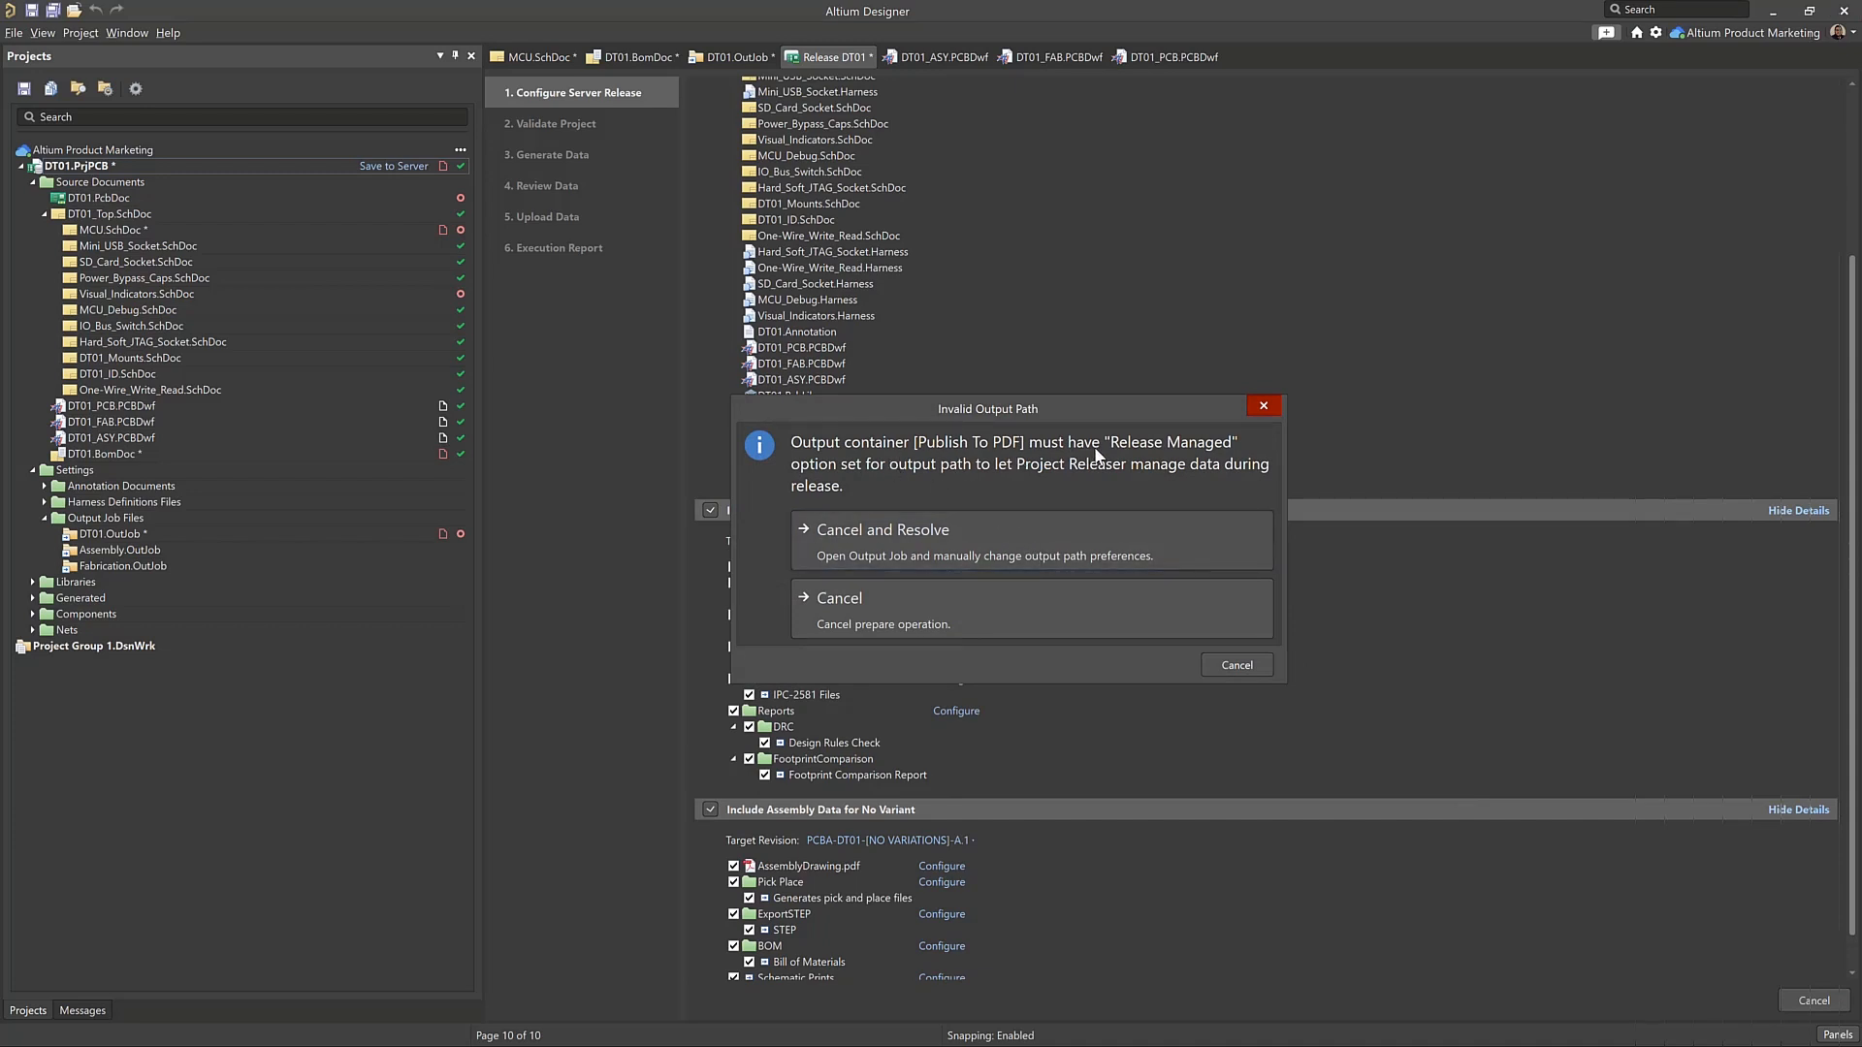
left_click(1237, 665)
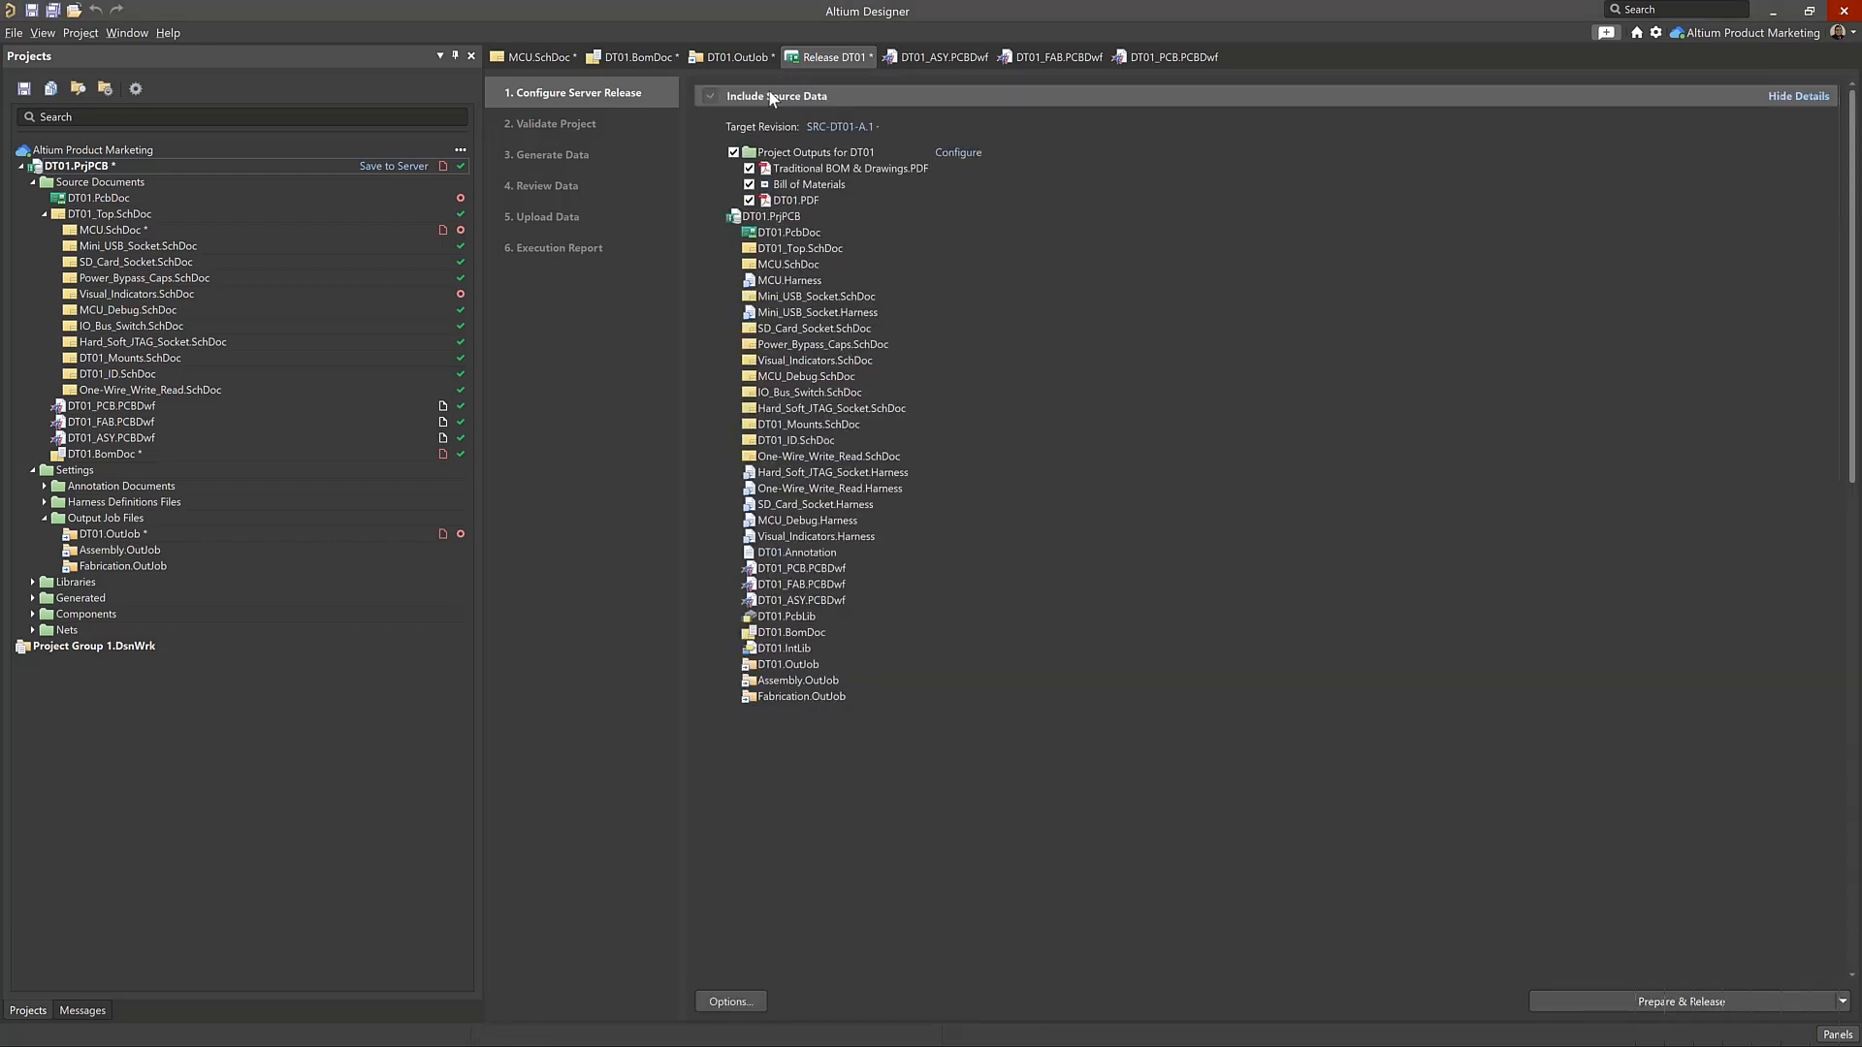
Remove DT01.OutJob and Assembly.OutJob from the DT01 project, and close DT01.OutJob without saving its changes
left_click(730, 60)
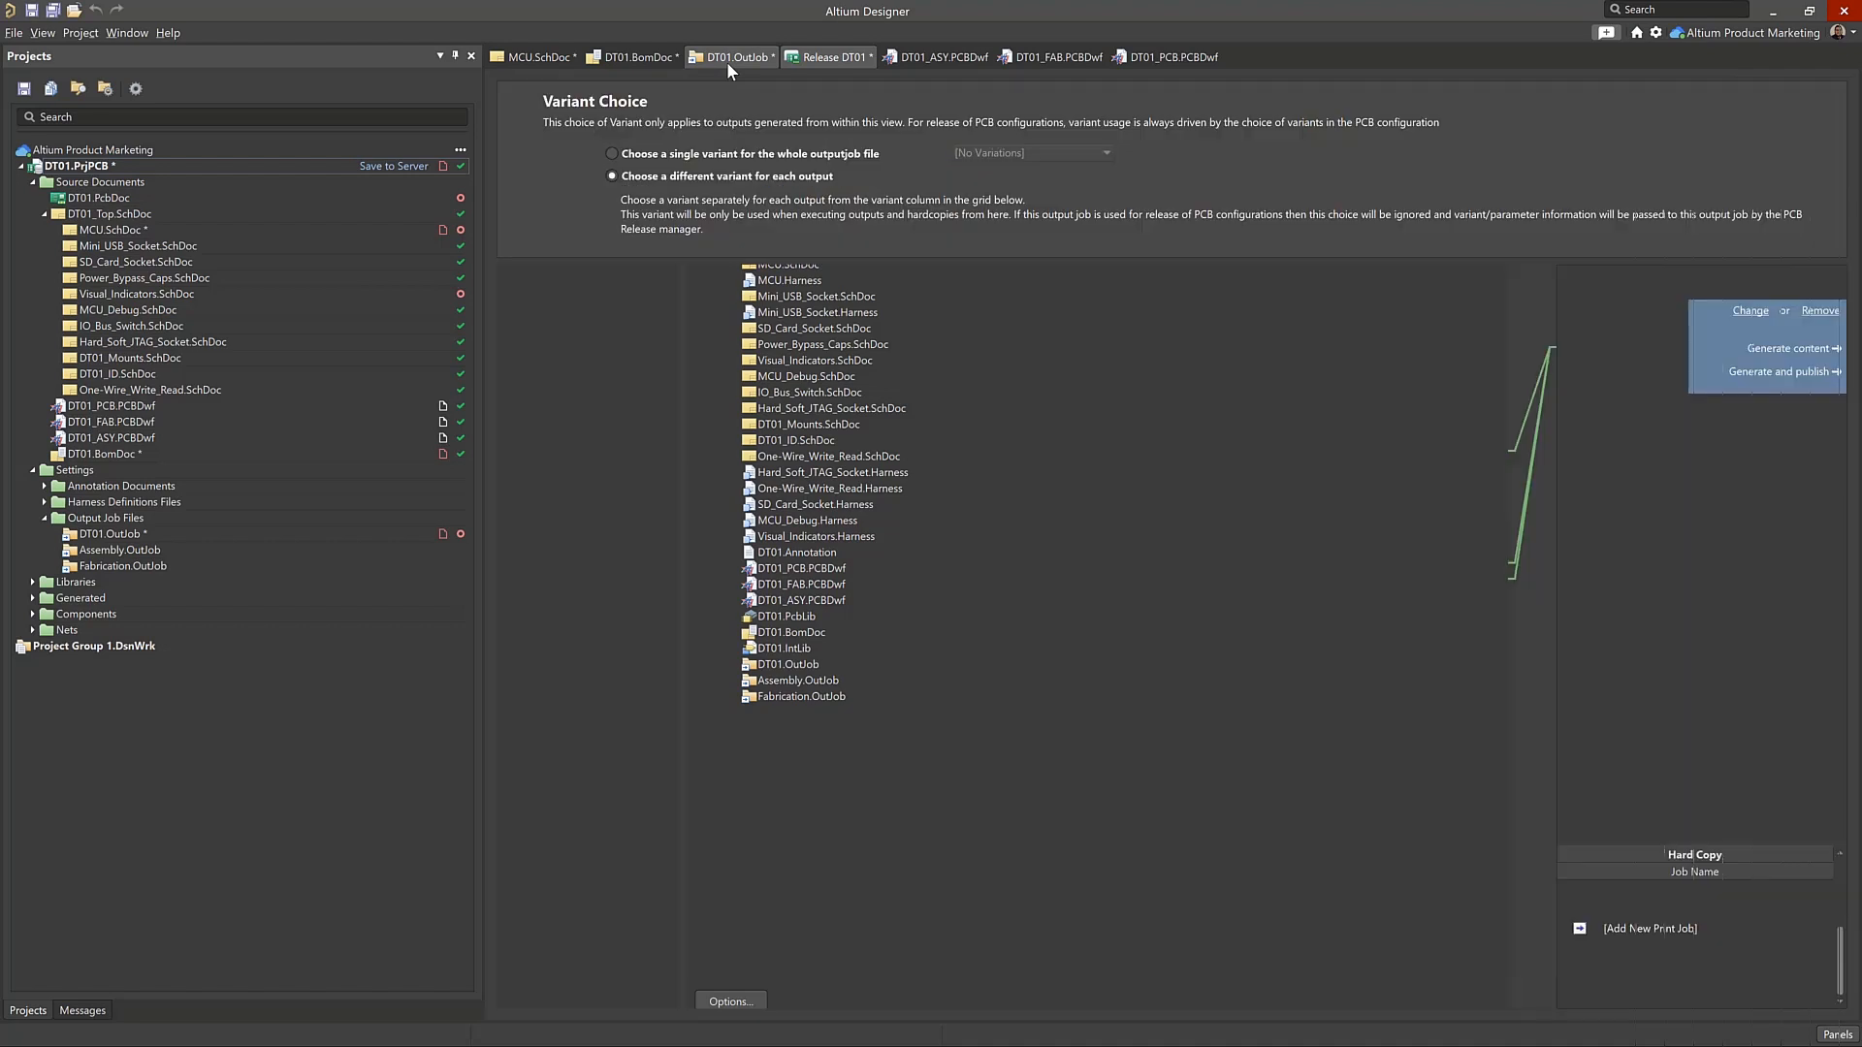
left_click_drag(110, 536, 85, 807)
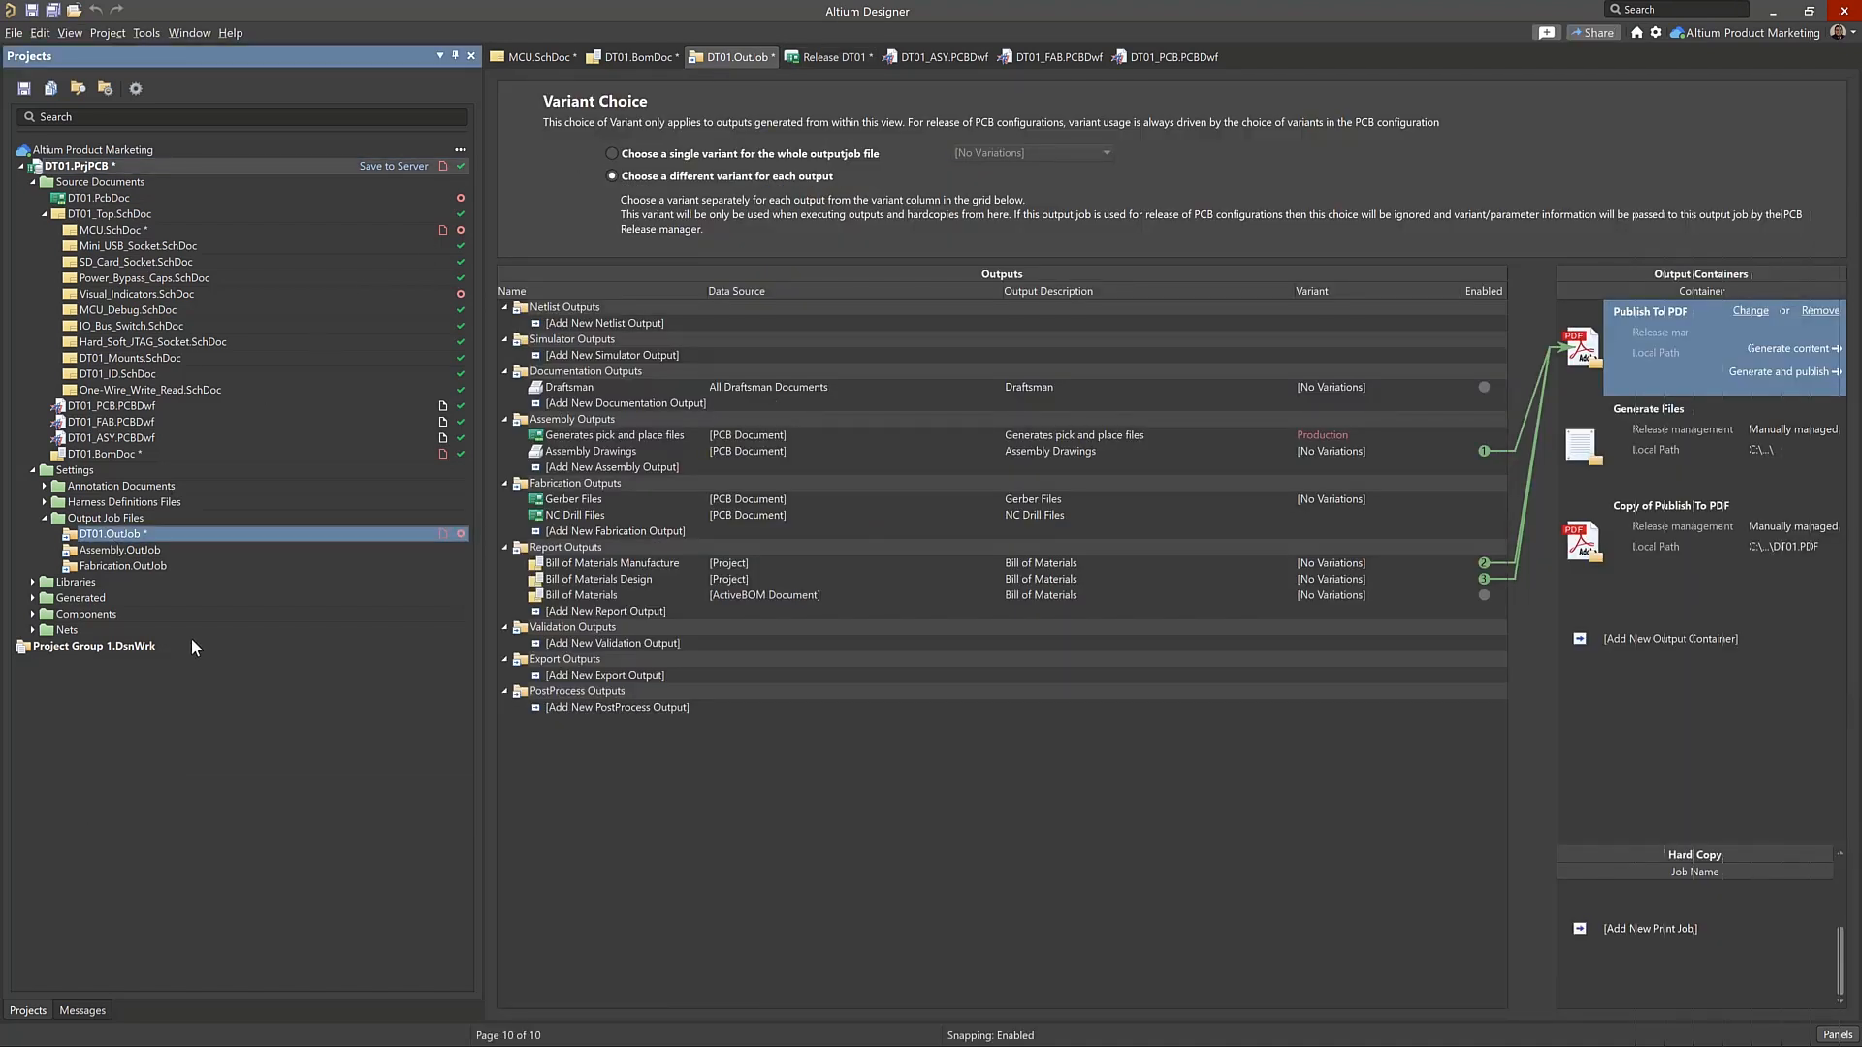
left_click_drag(130, 535, 187, 703)
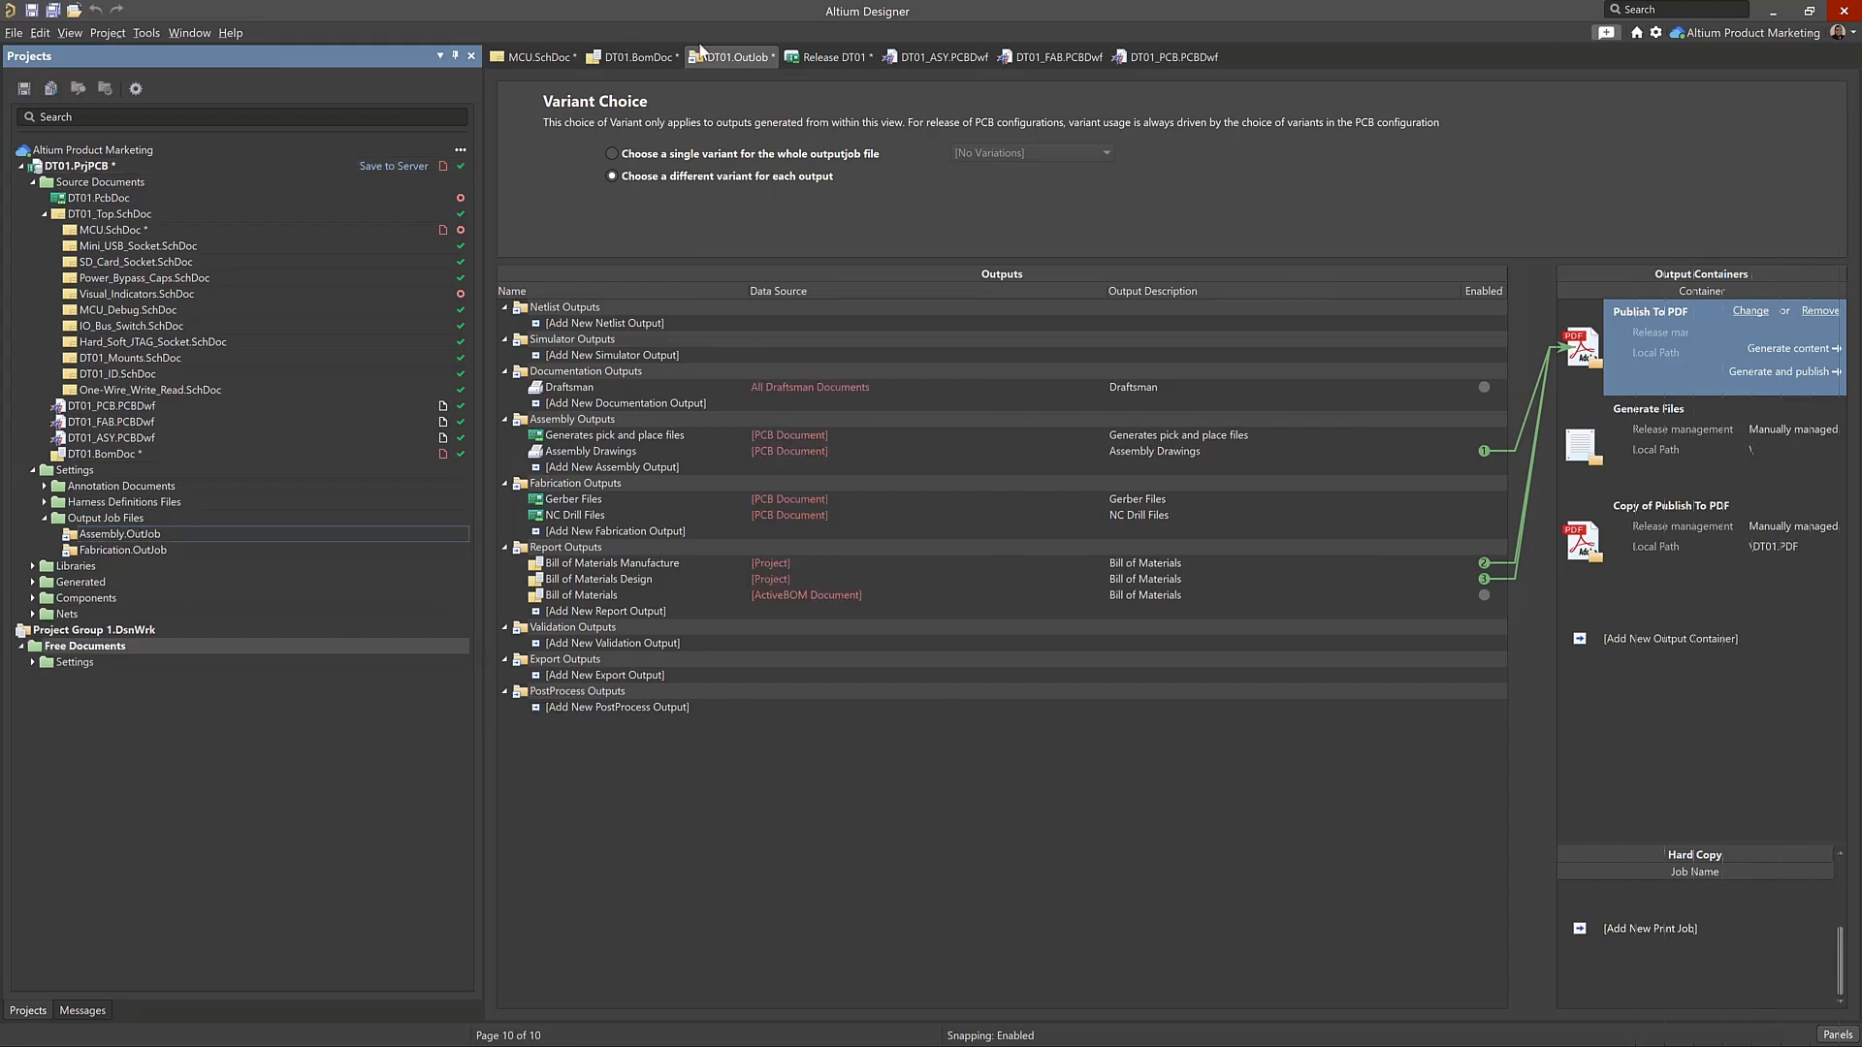
right_click(760, 56)
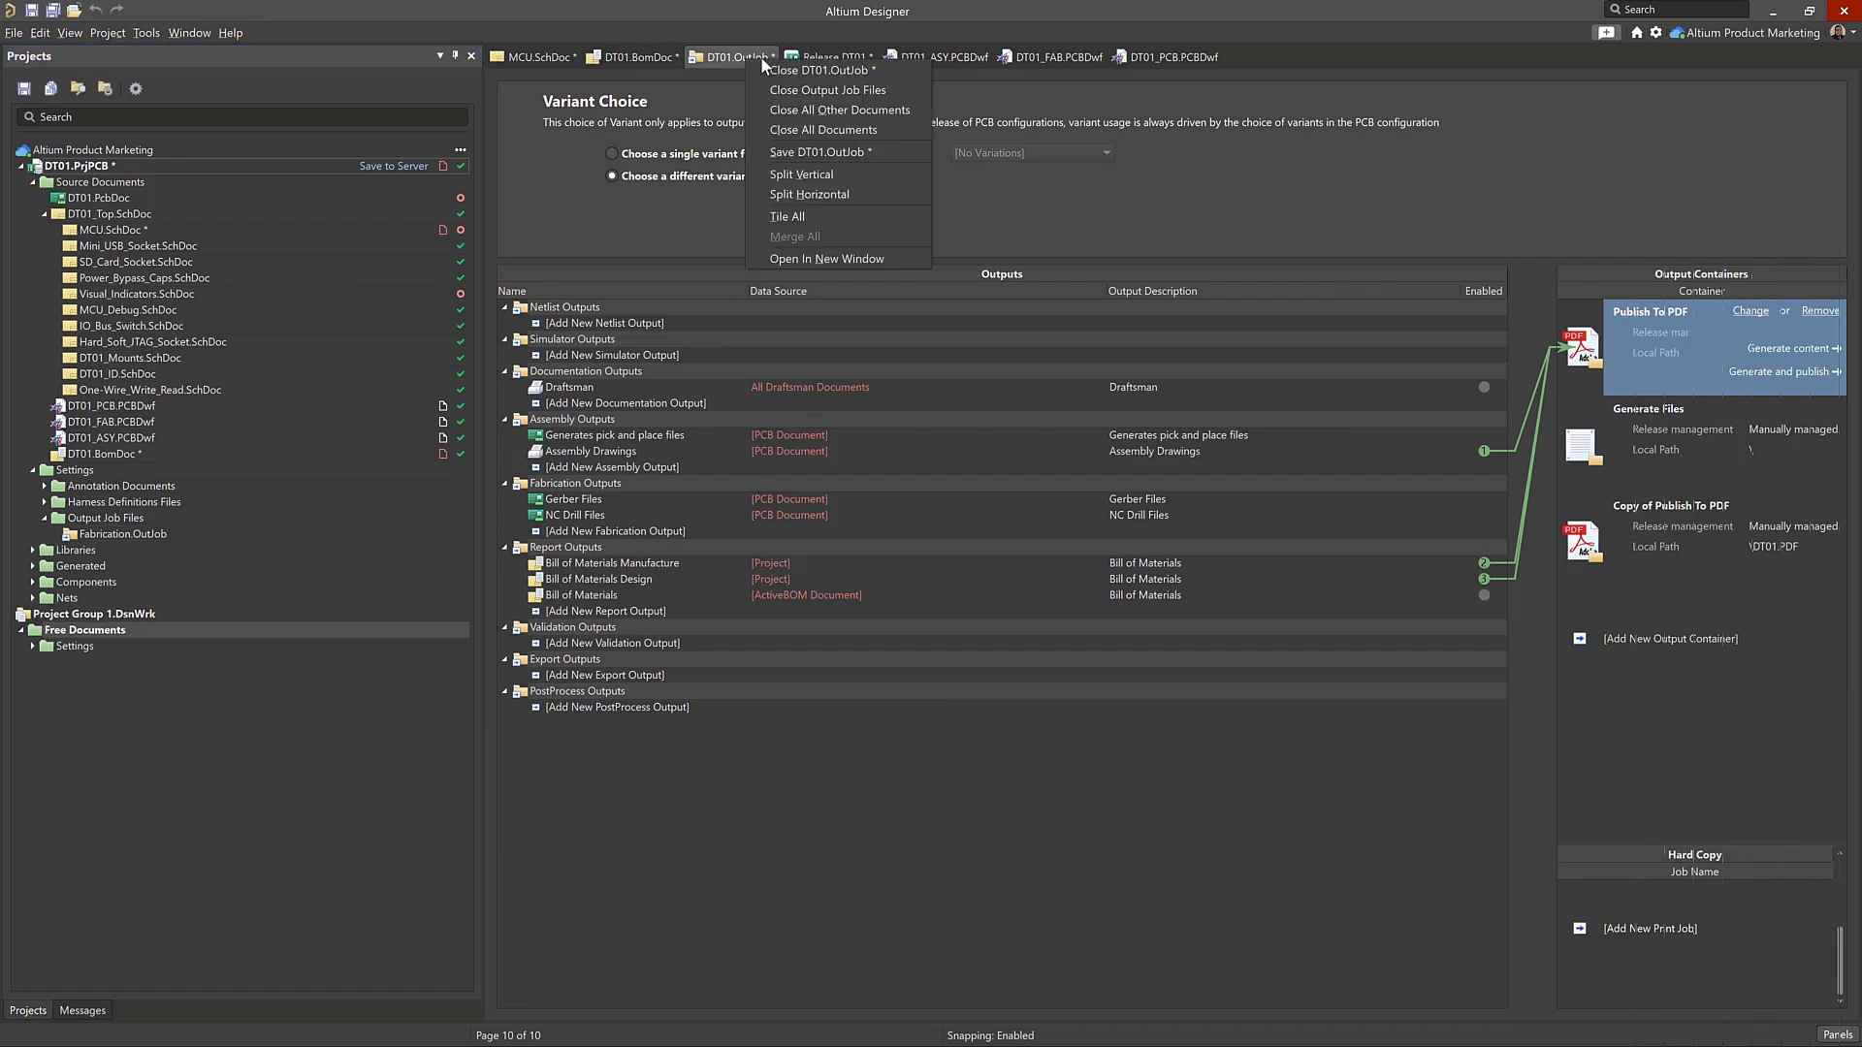
left_click(772, 67)
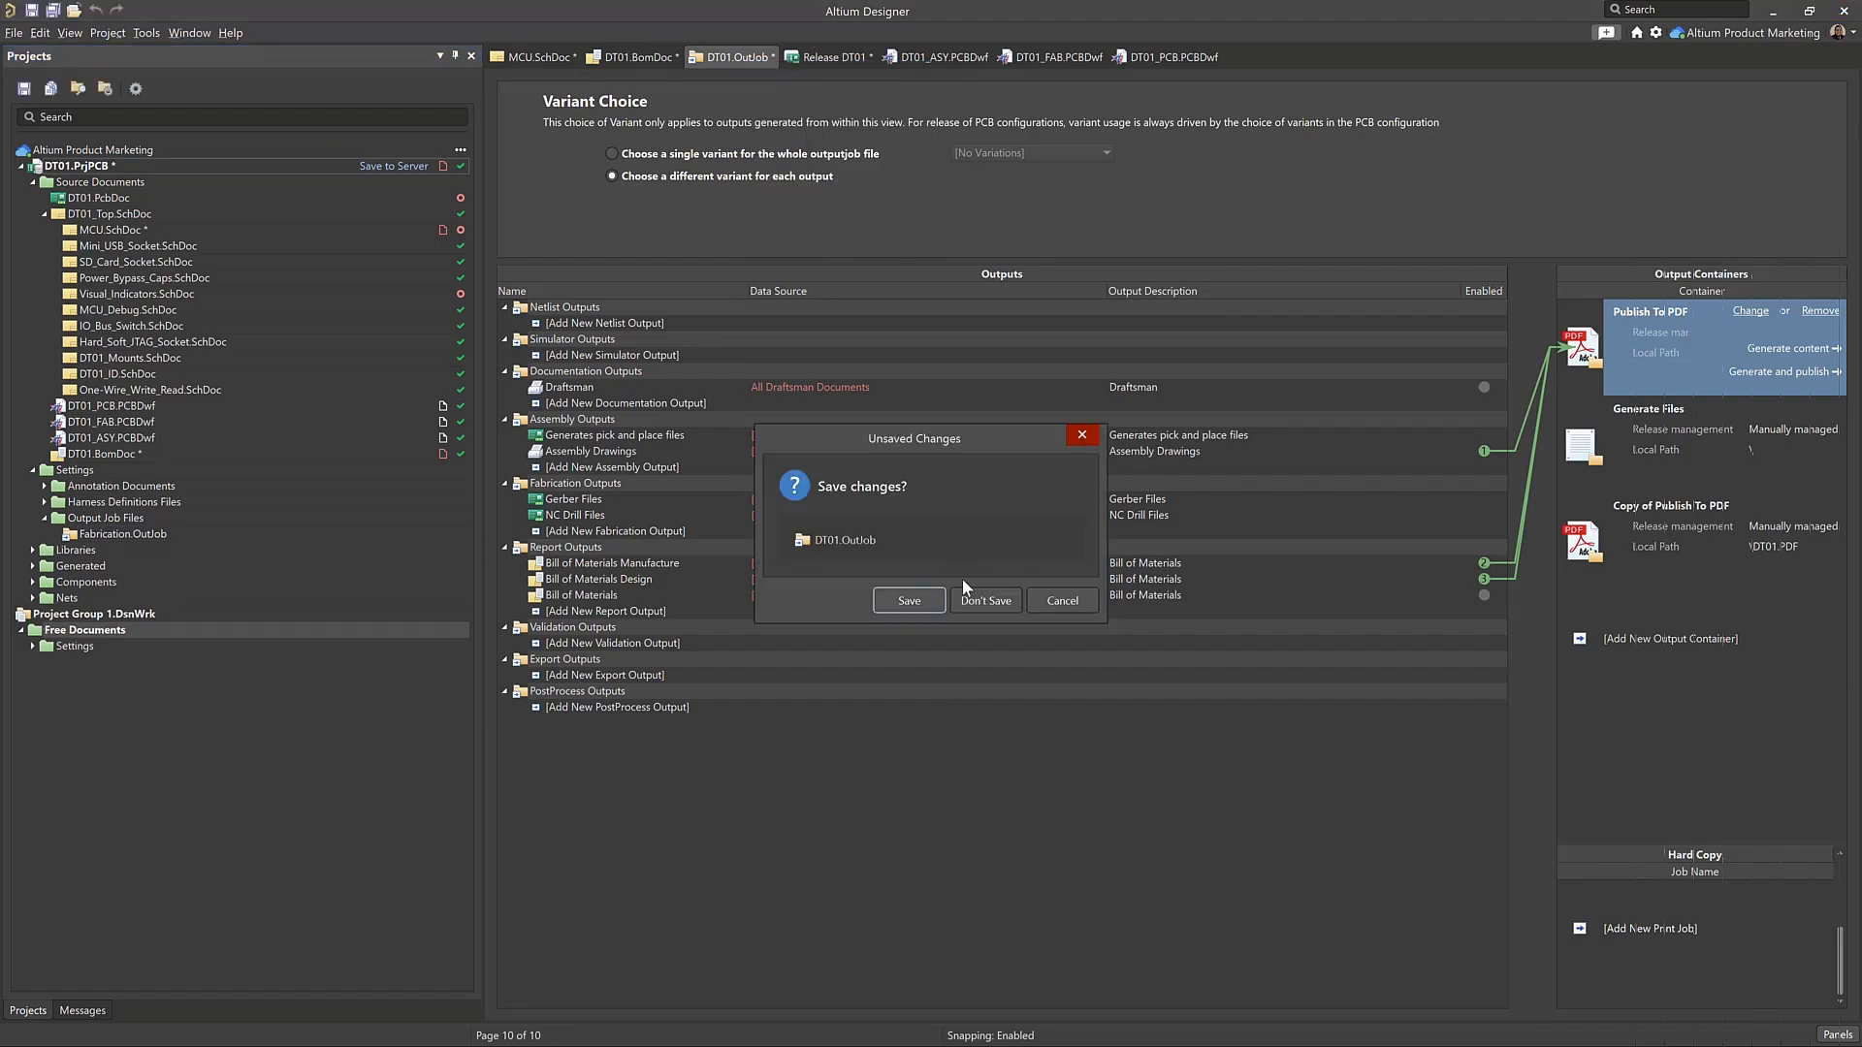
left_click(977, 603)
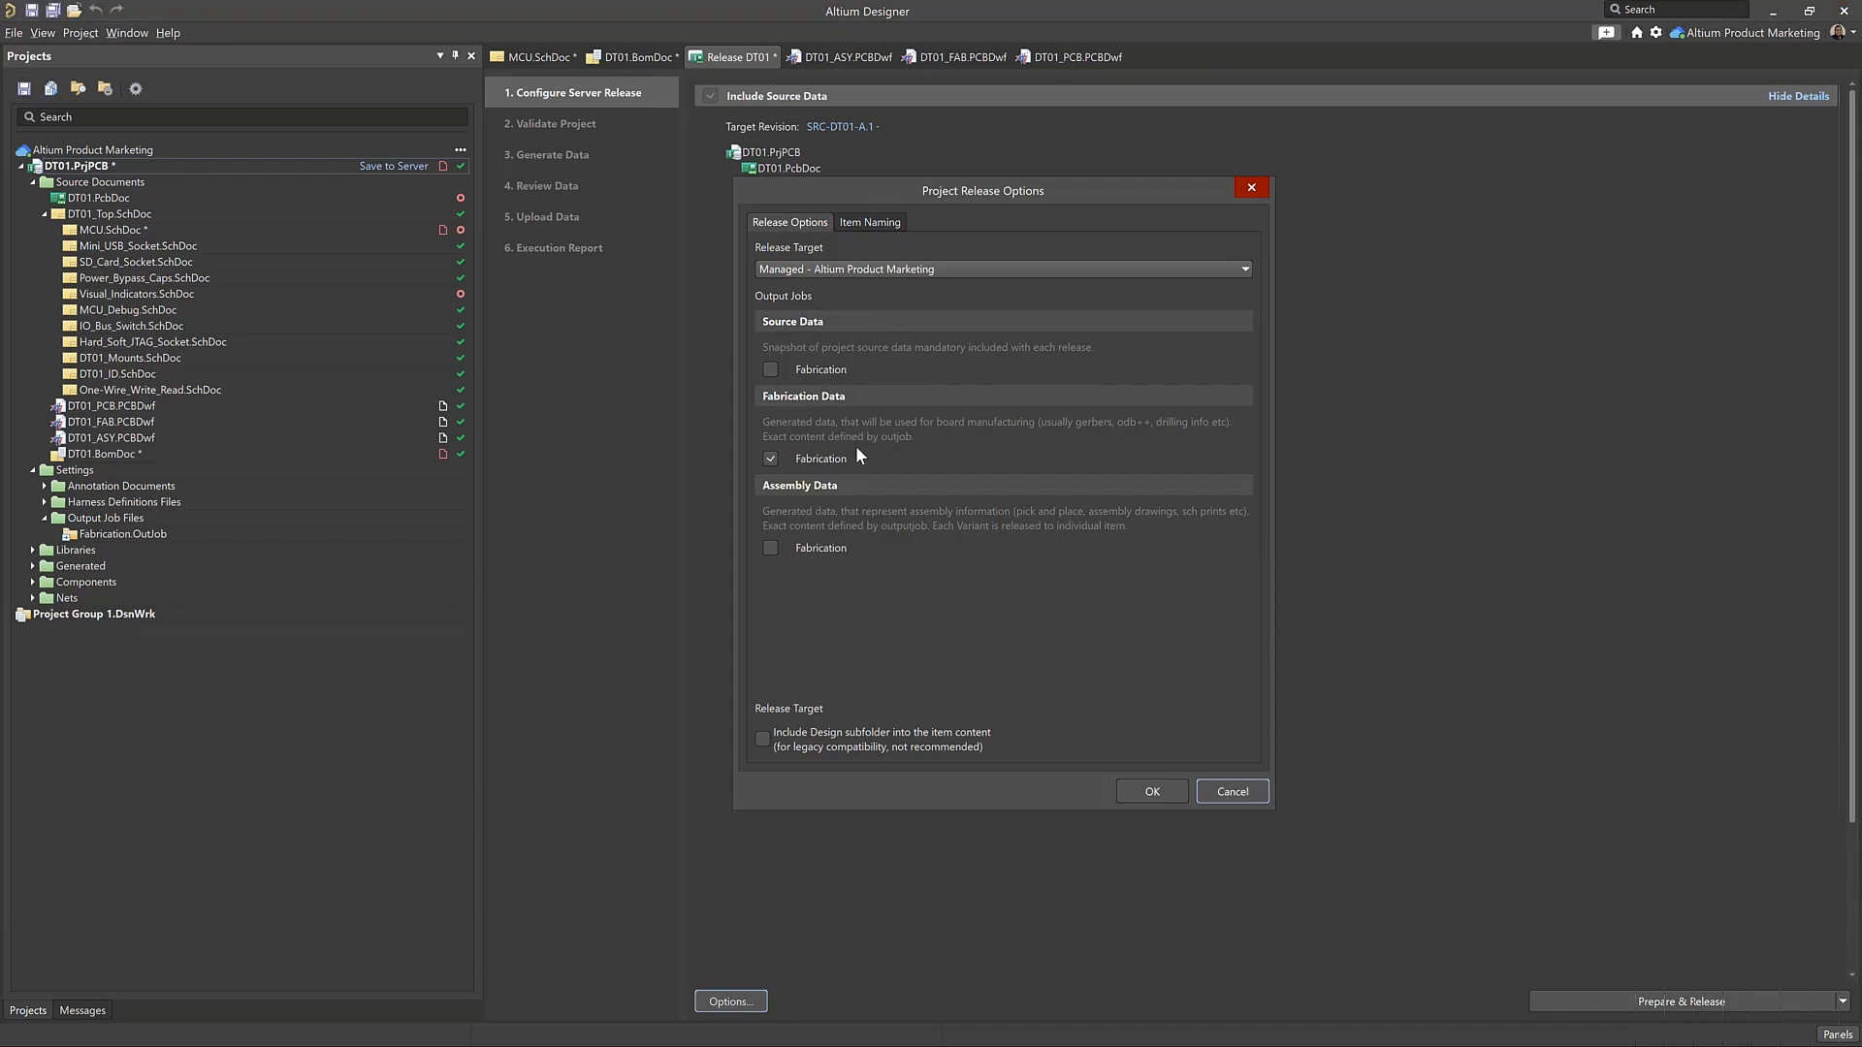
Check the output jobs assigned in the release options, and hide the source data details
left_click(1212, 789)
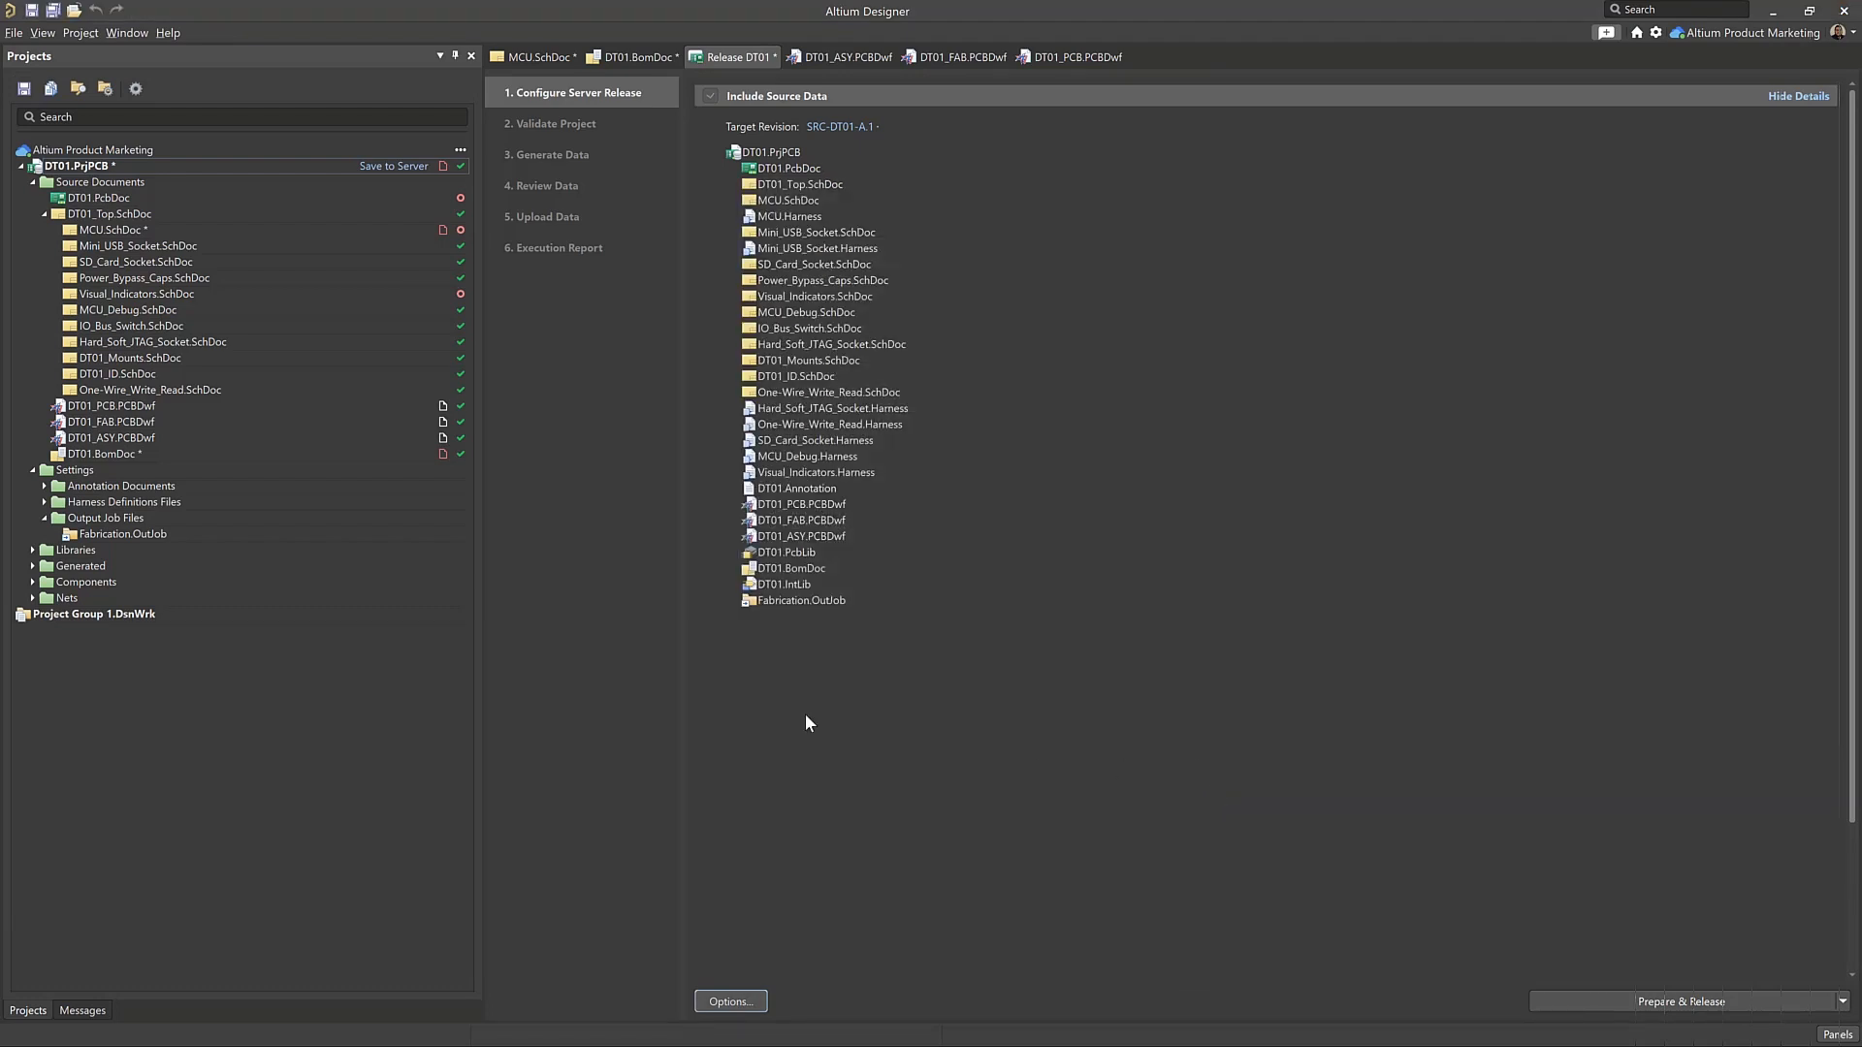
left_click(123, 532)
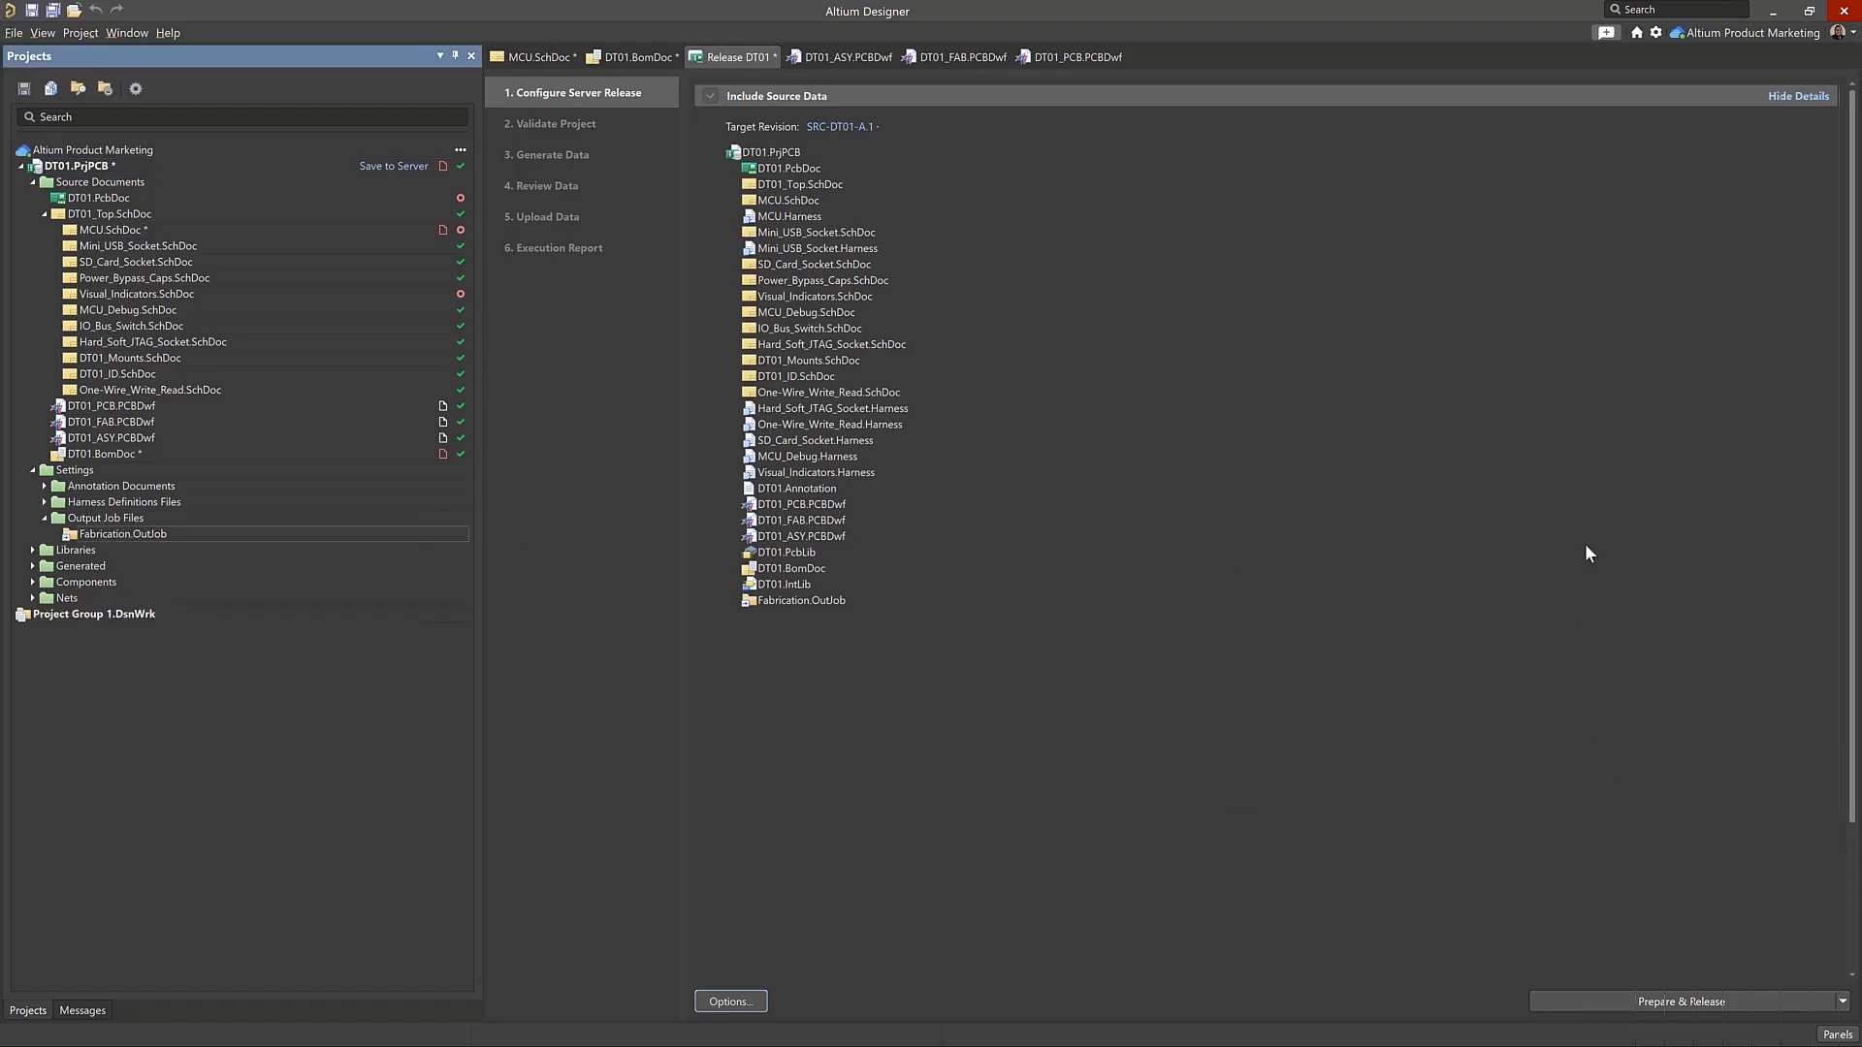
left_click(1806, 98)
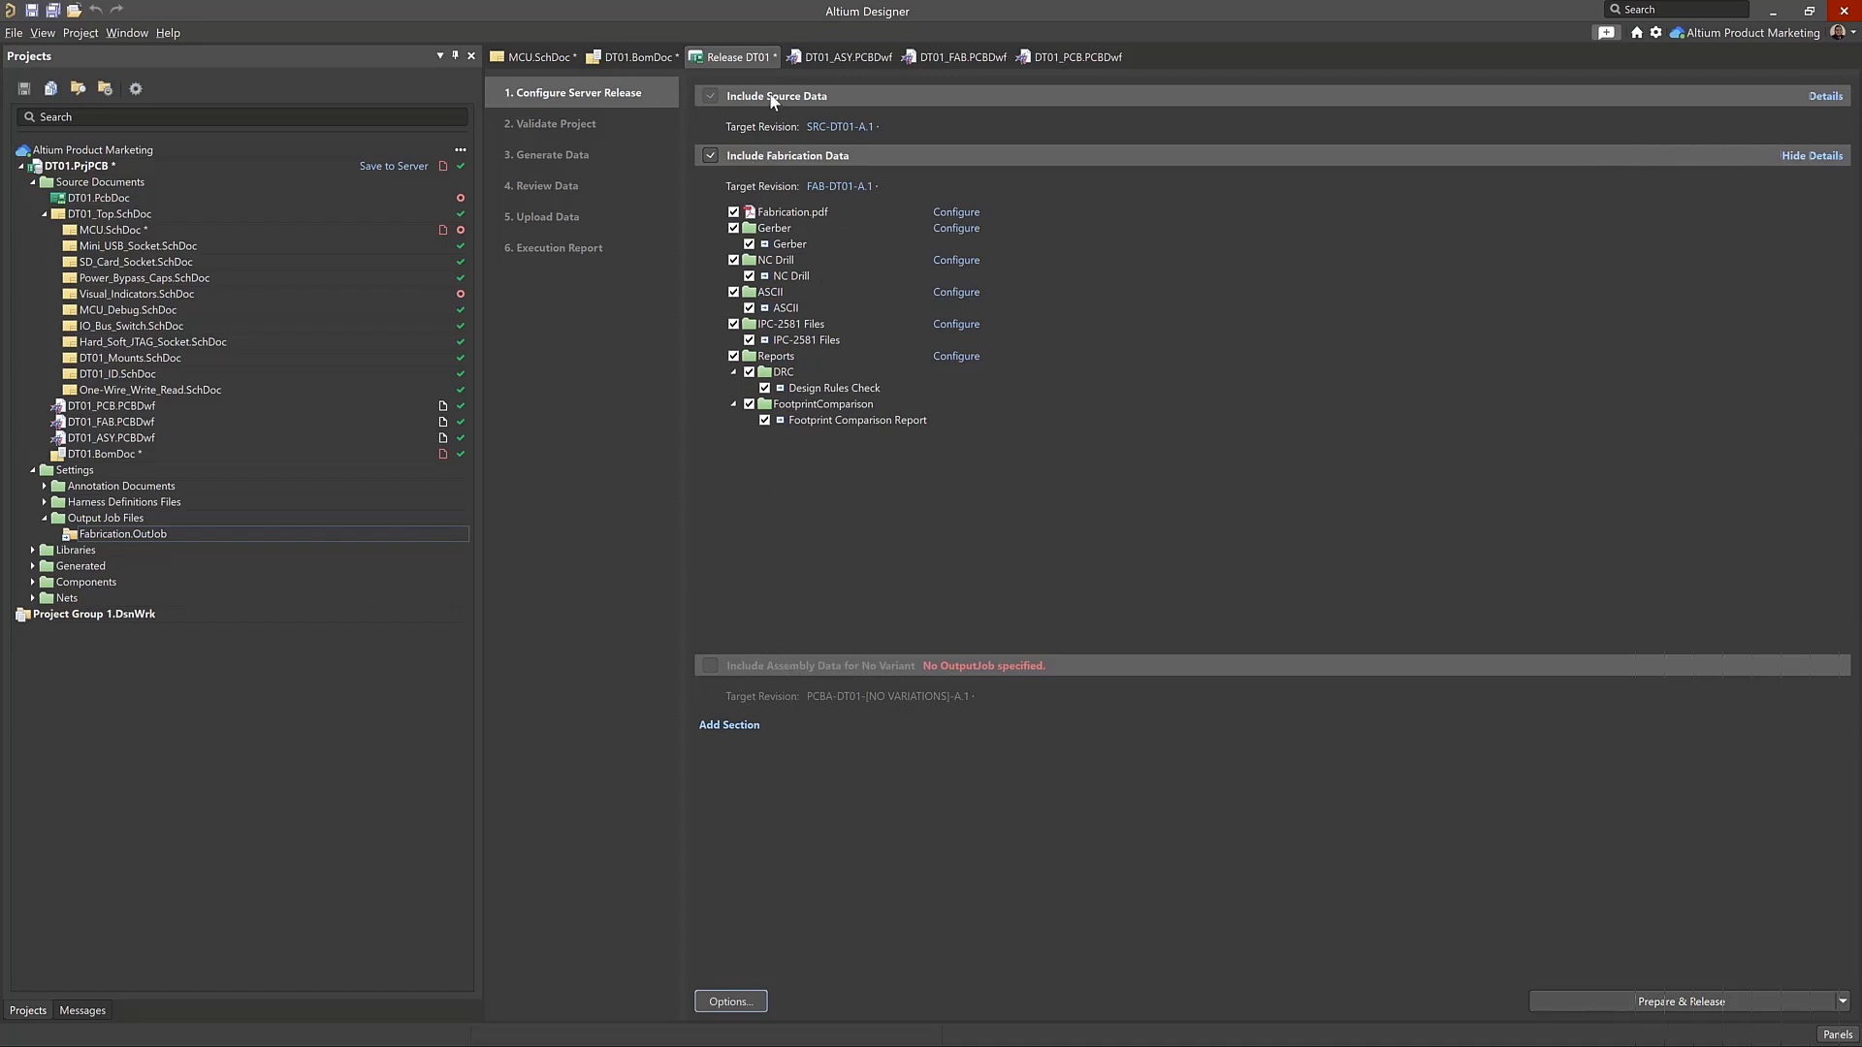
left_click(737, 1000)
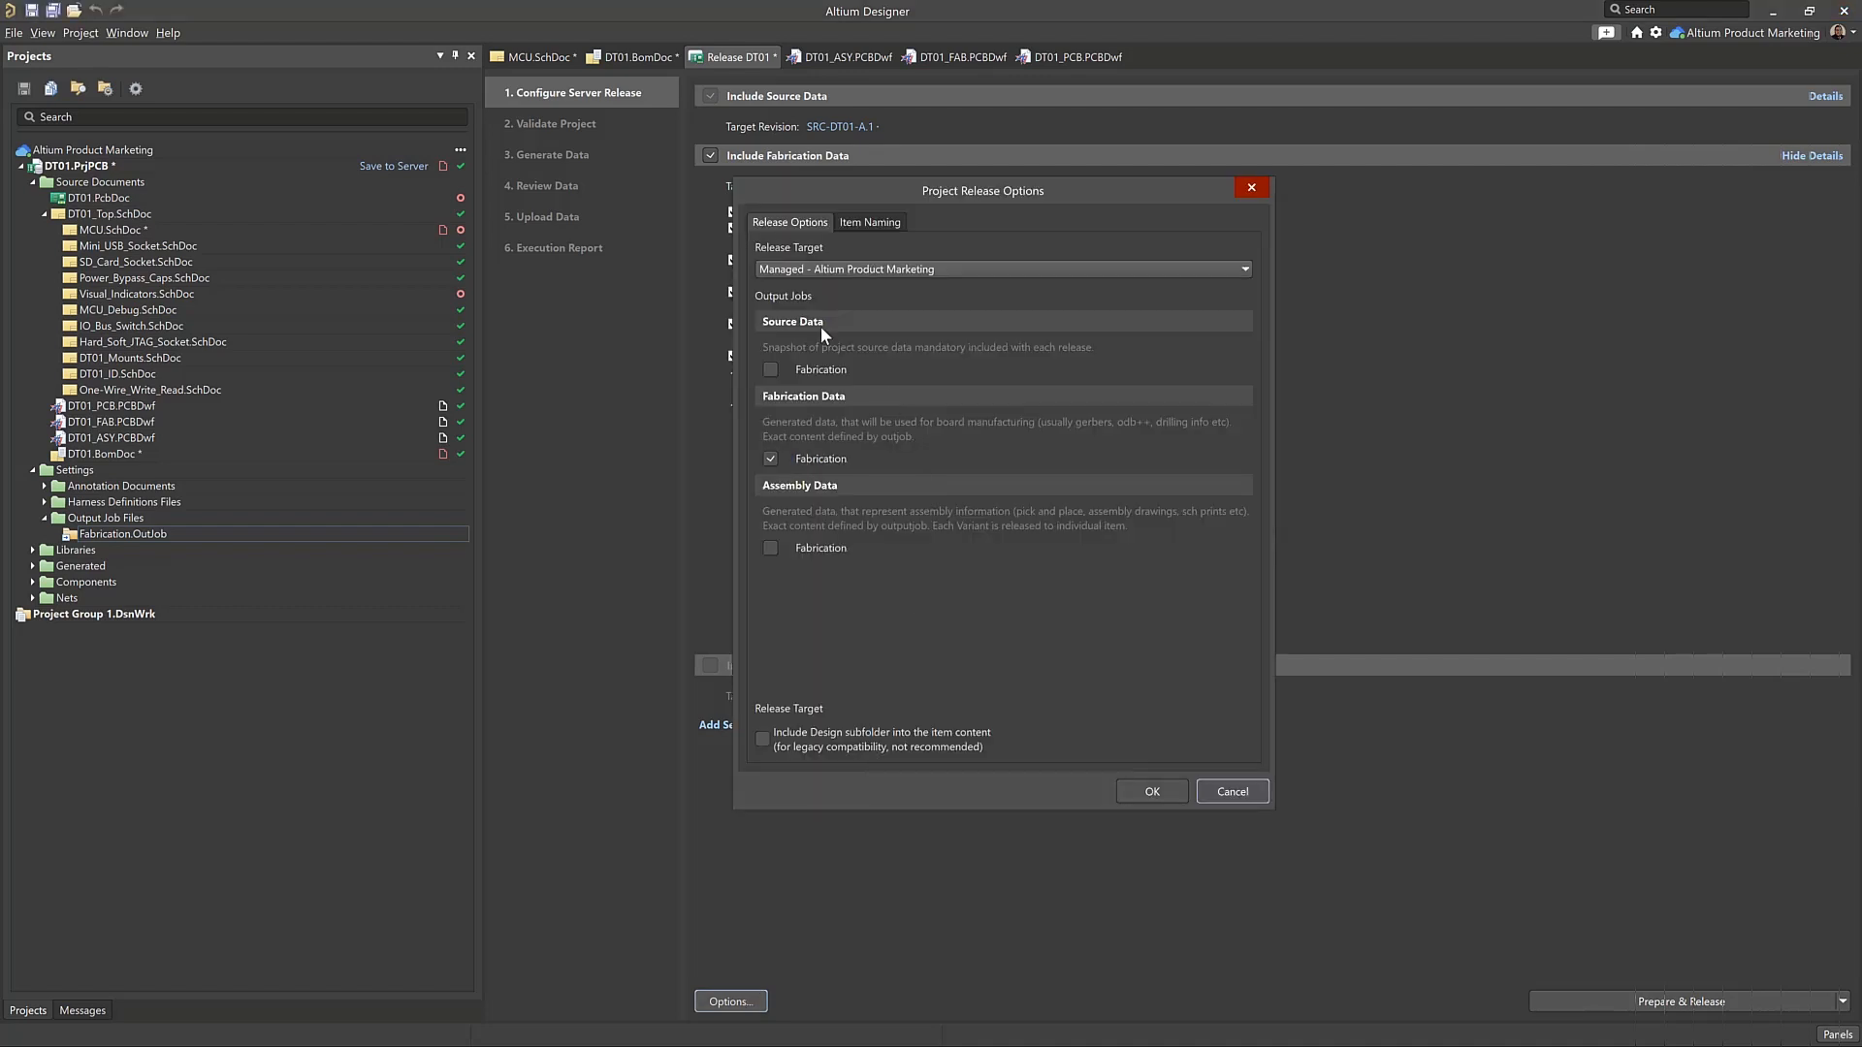
left_click(1160, 792)
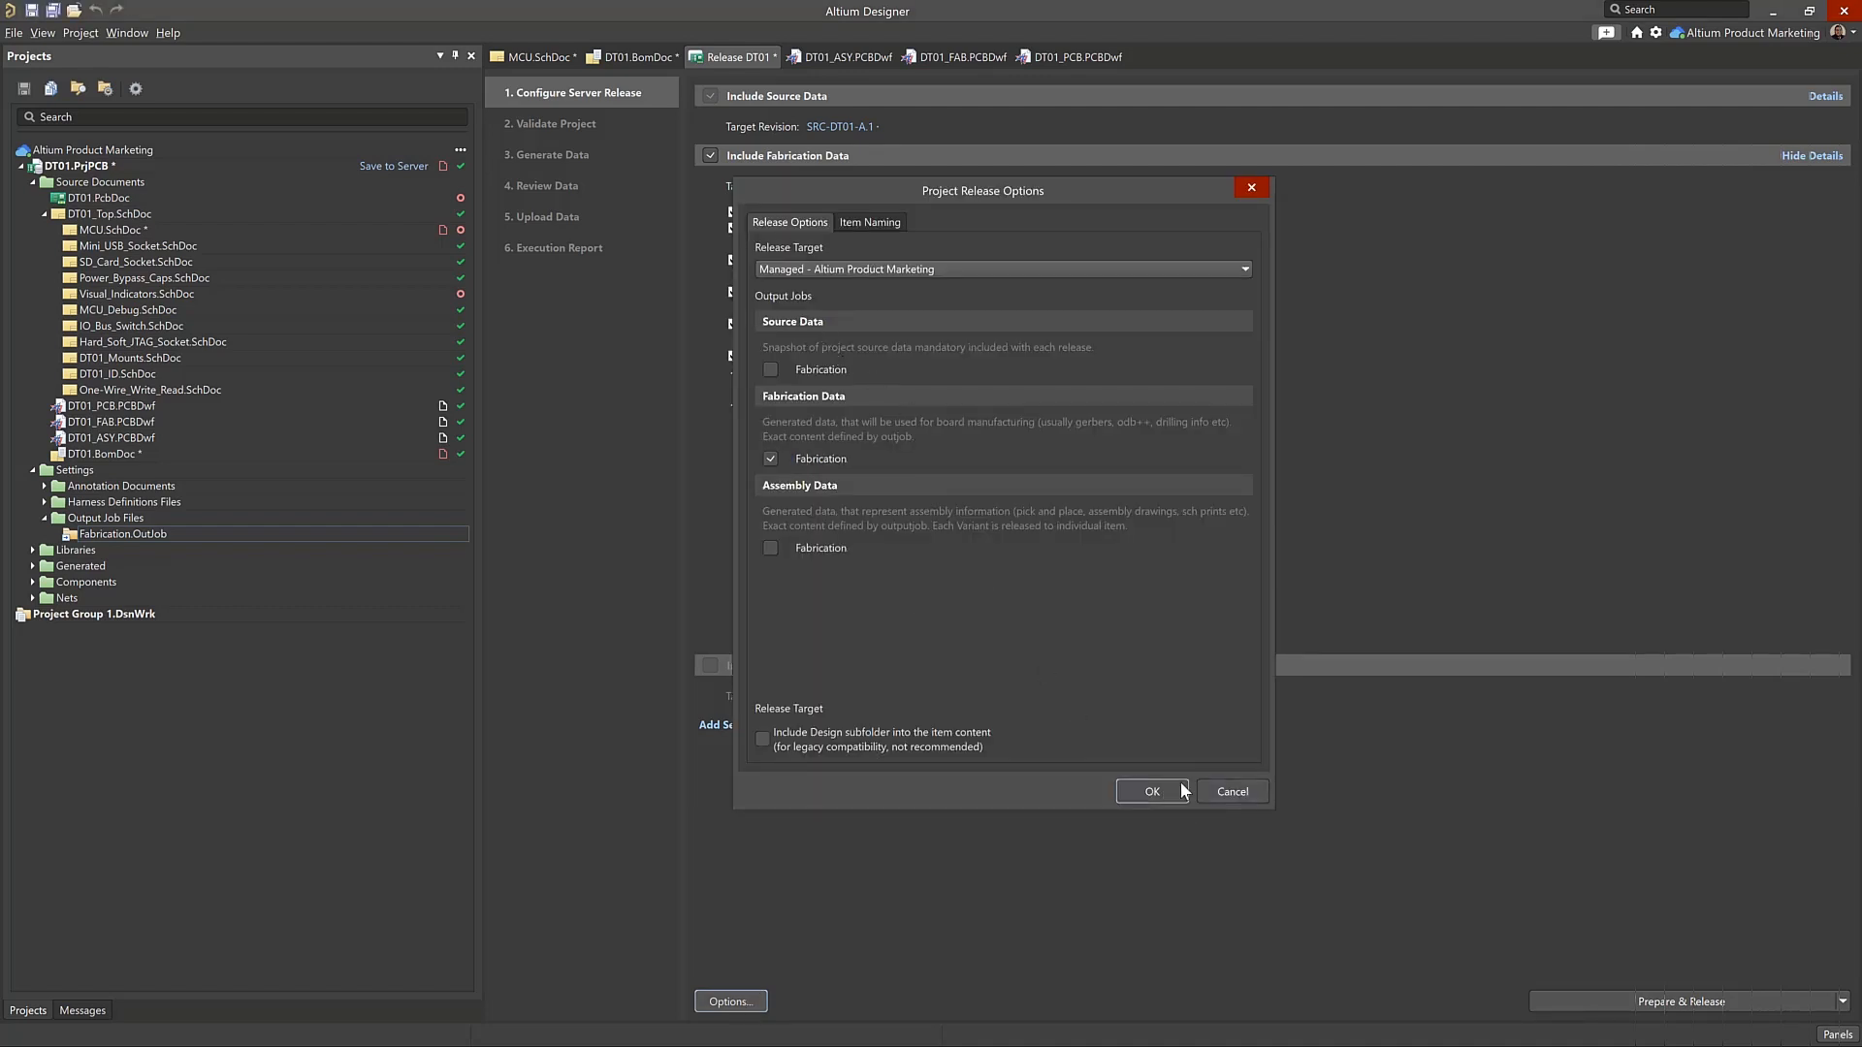
Prepare the release, creating target items SRC-DT01 and FAB-DT01, and save, commit and push the project changes
left_click(1724, 999)
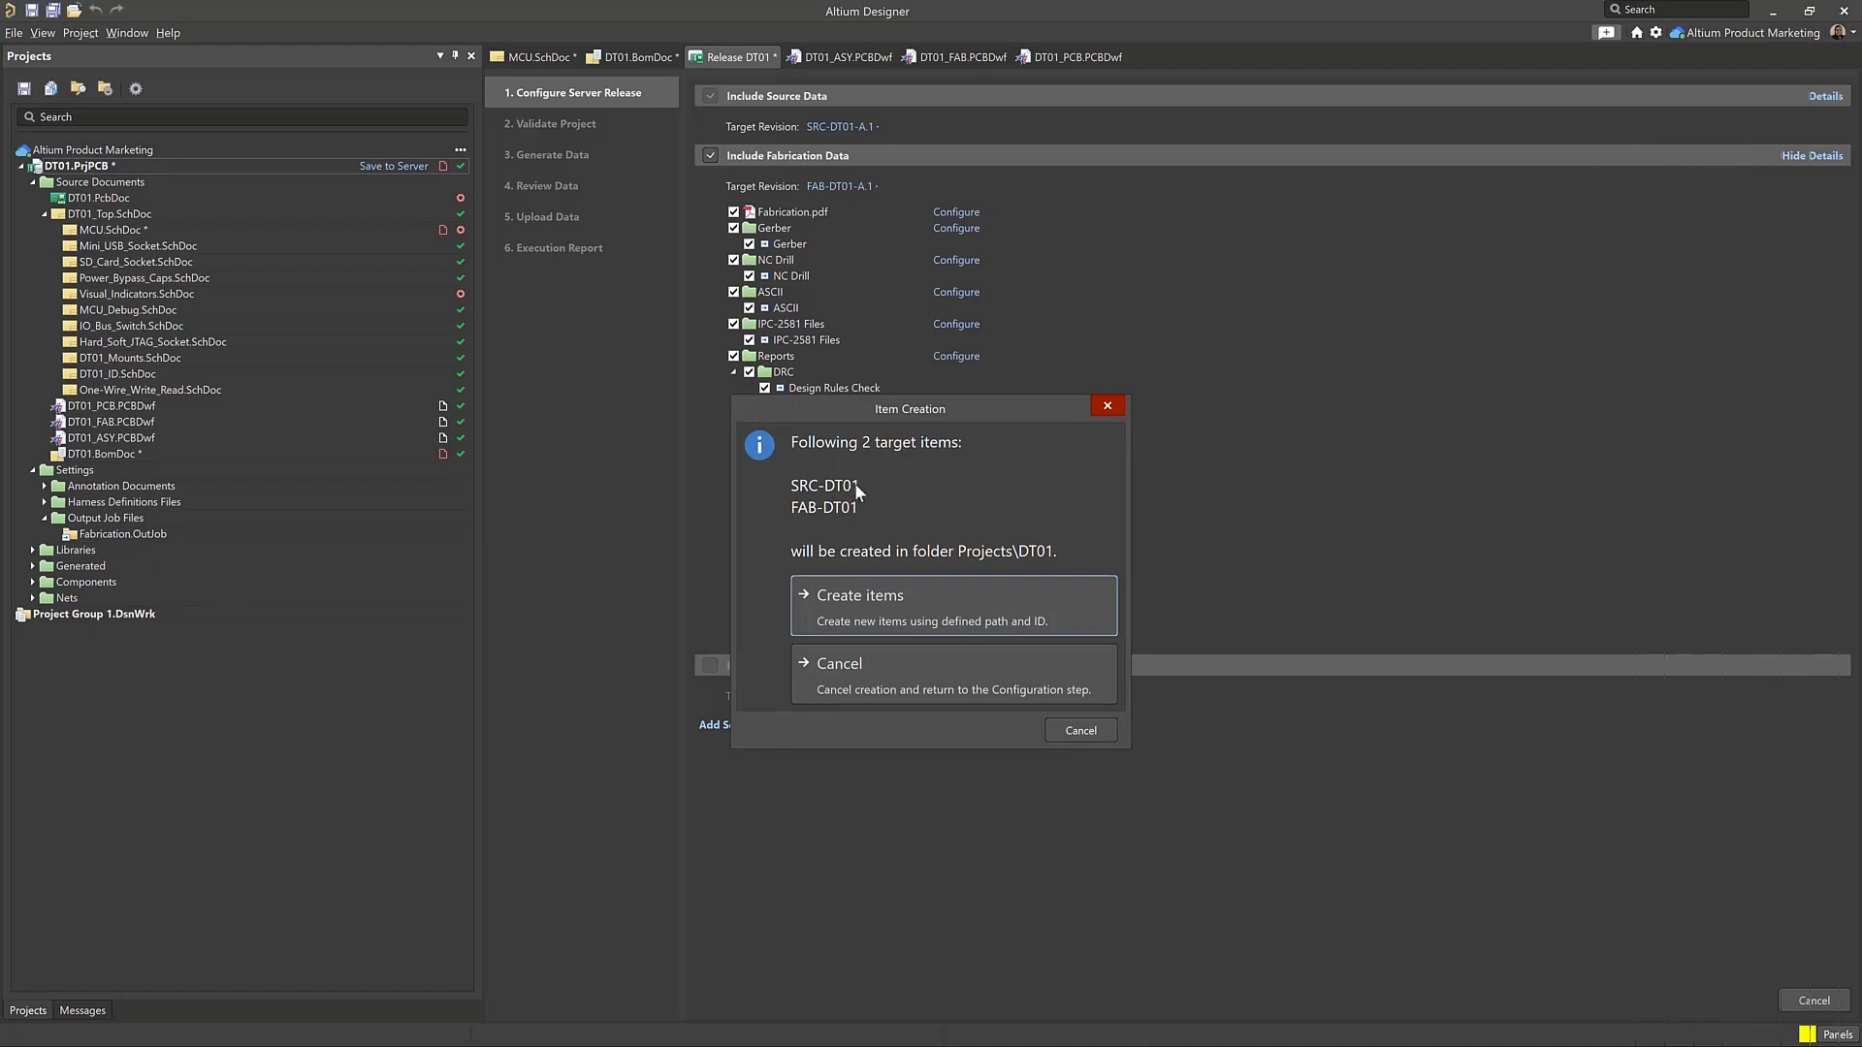
left_click(920, 615)
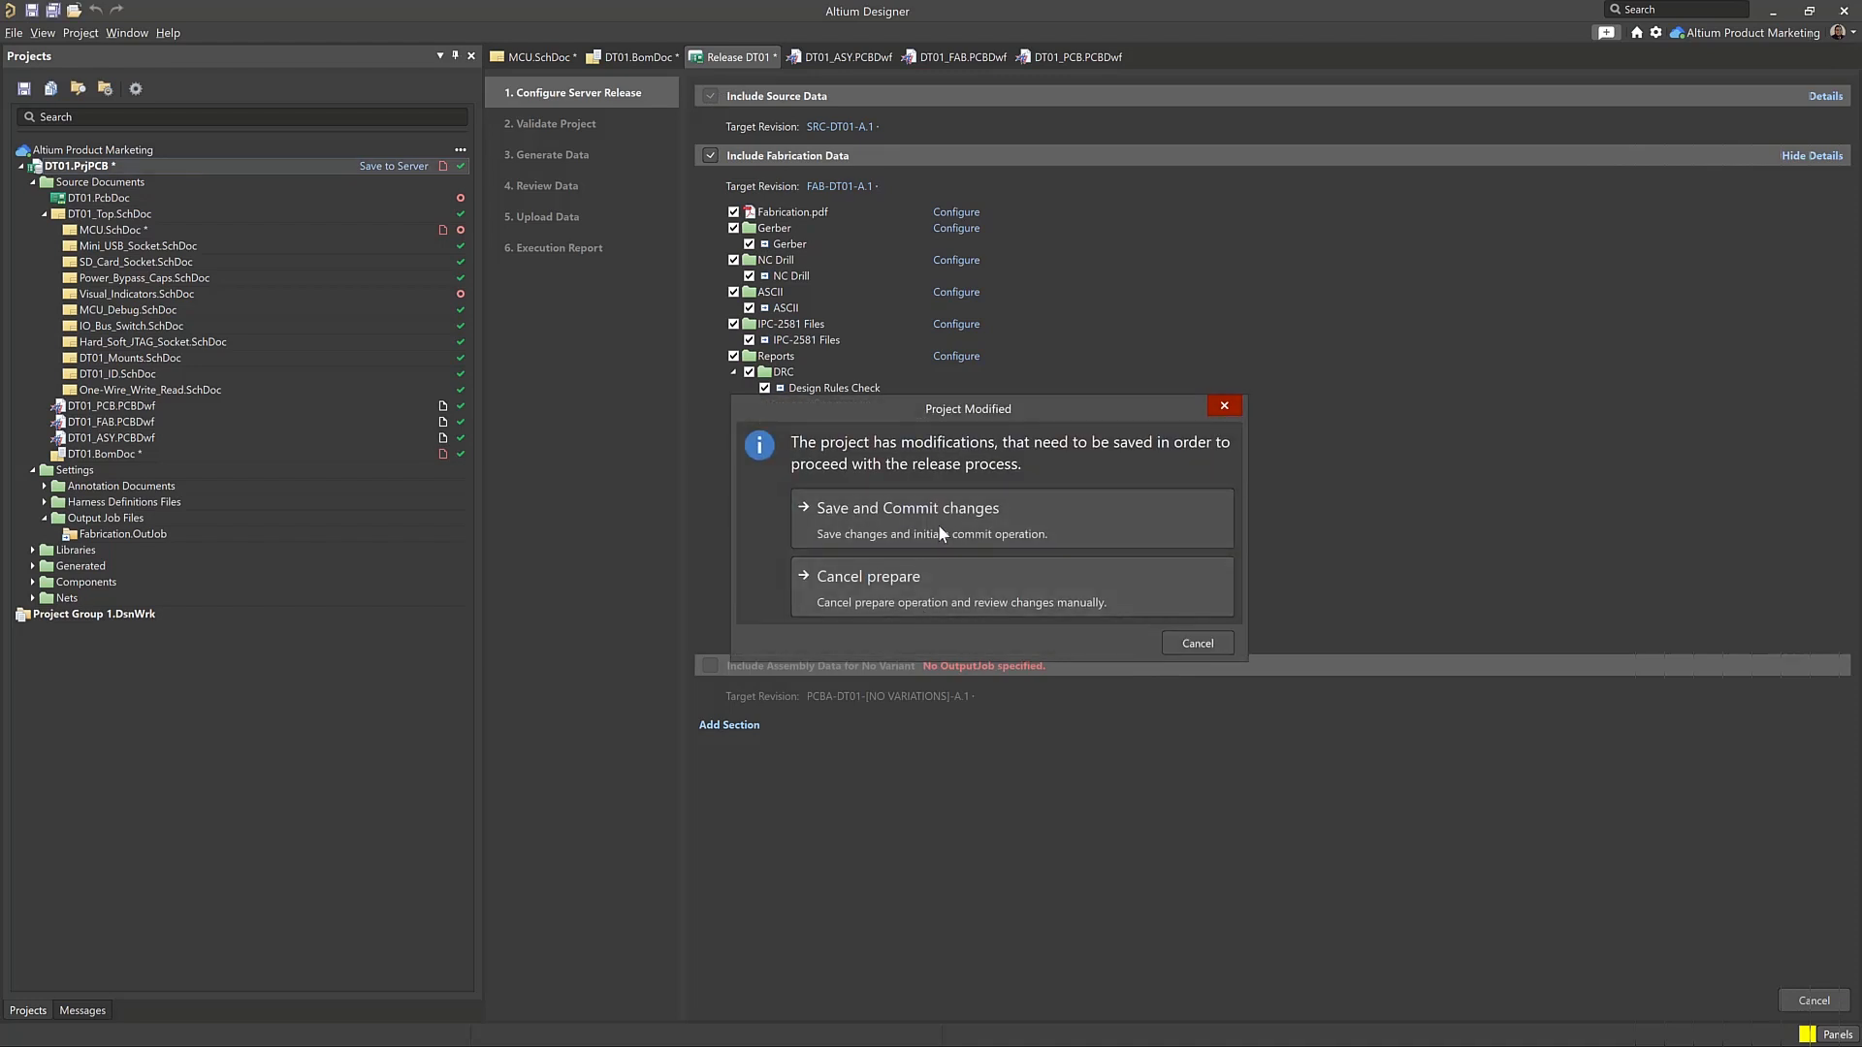
left_click(939, 529)
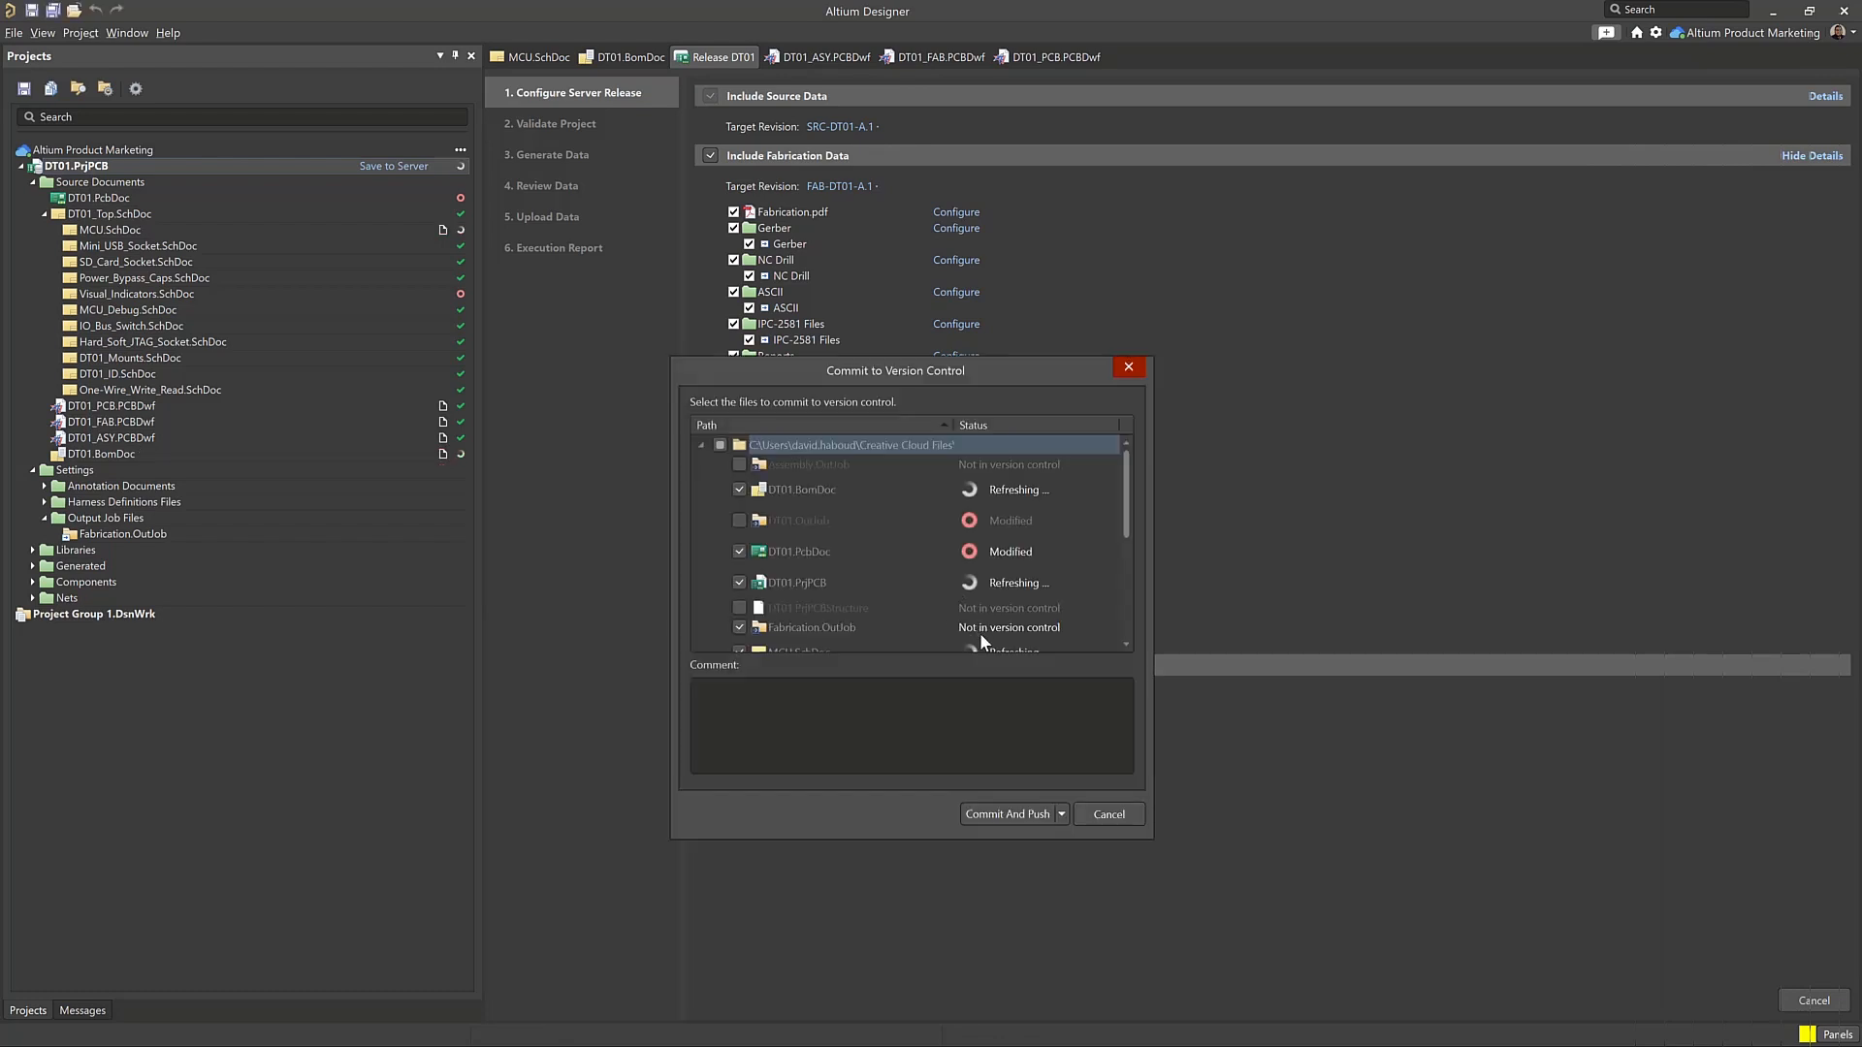
left_click(1017, 816)
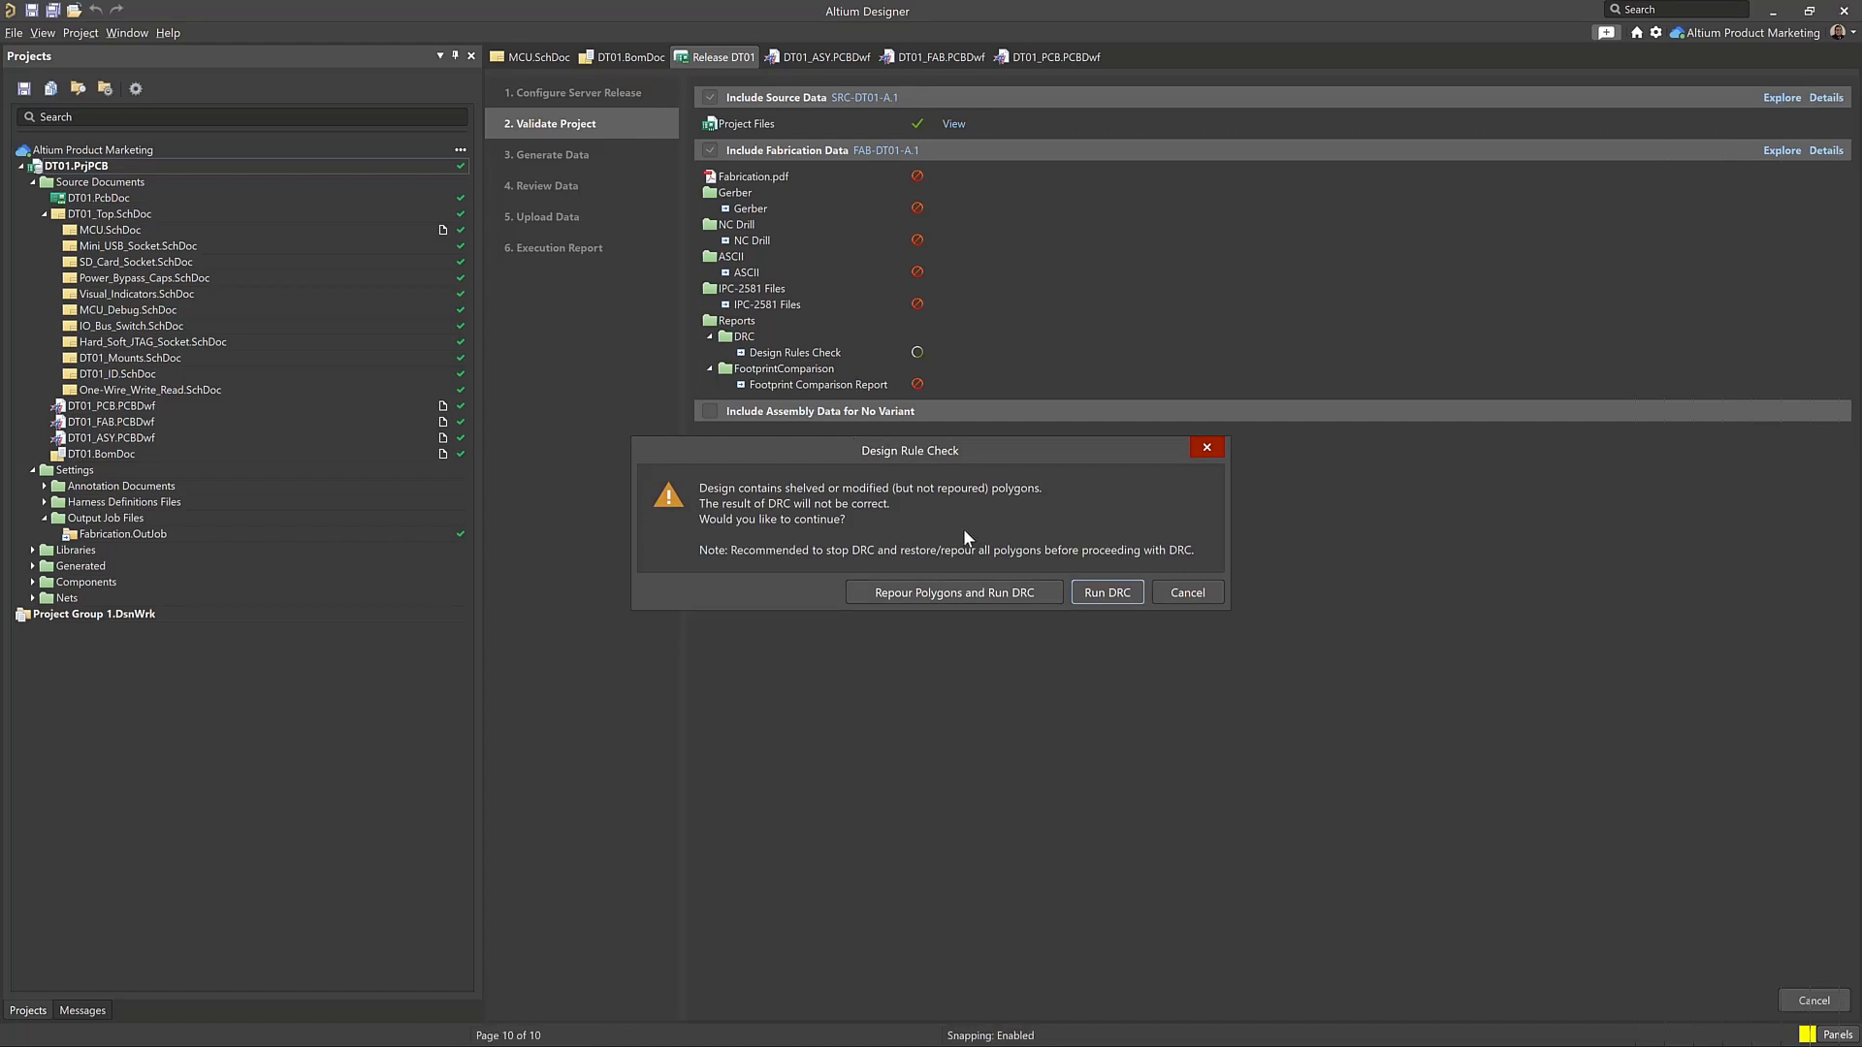
Repour the polygons and run the design rule check, and open its DT01.html report from the fabrication data details
left_click(1050, 586)
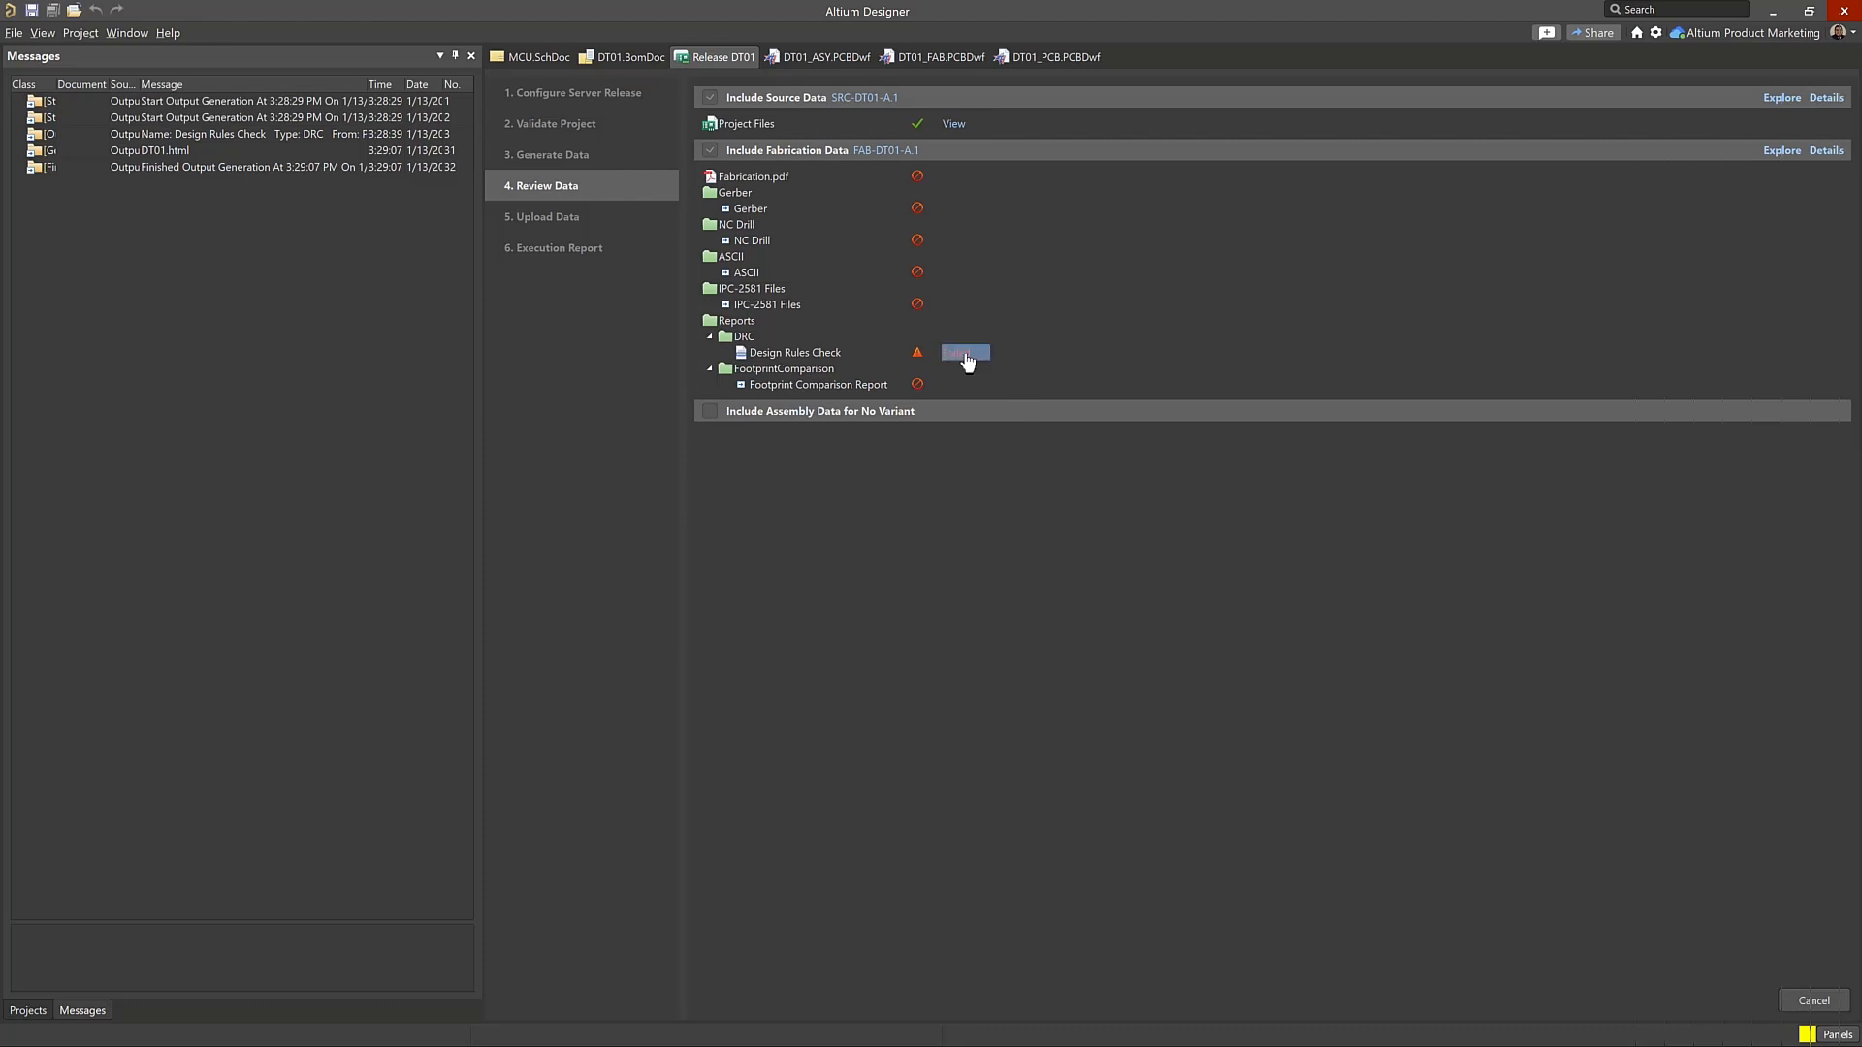
left_click(1823, 150)
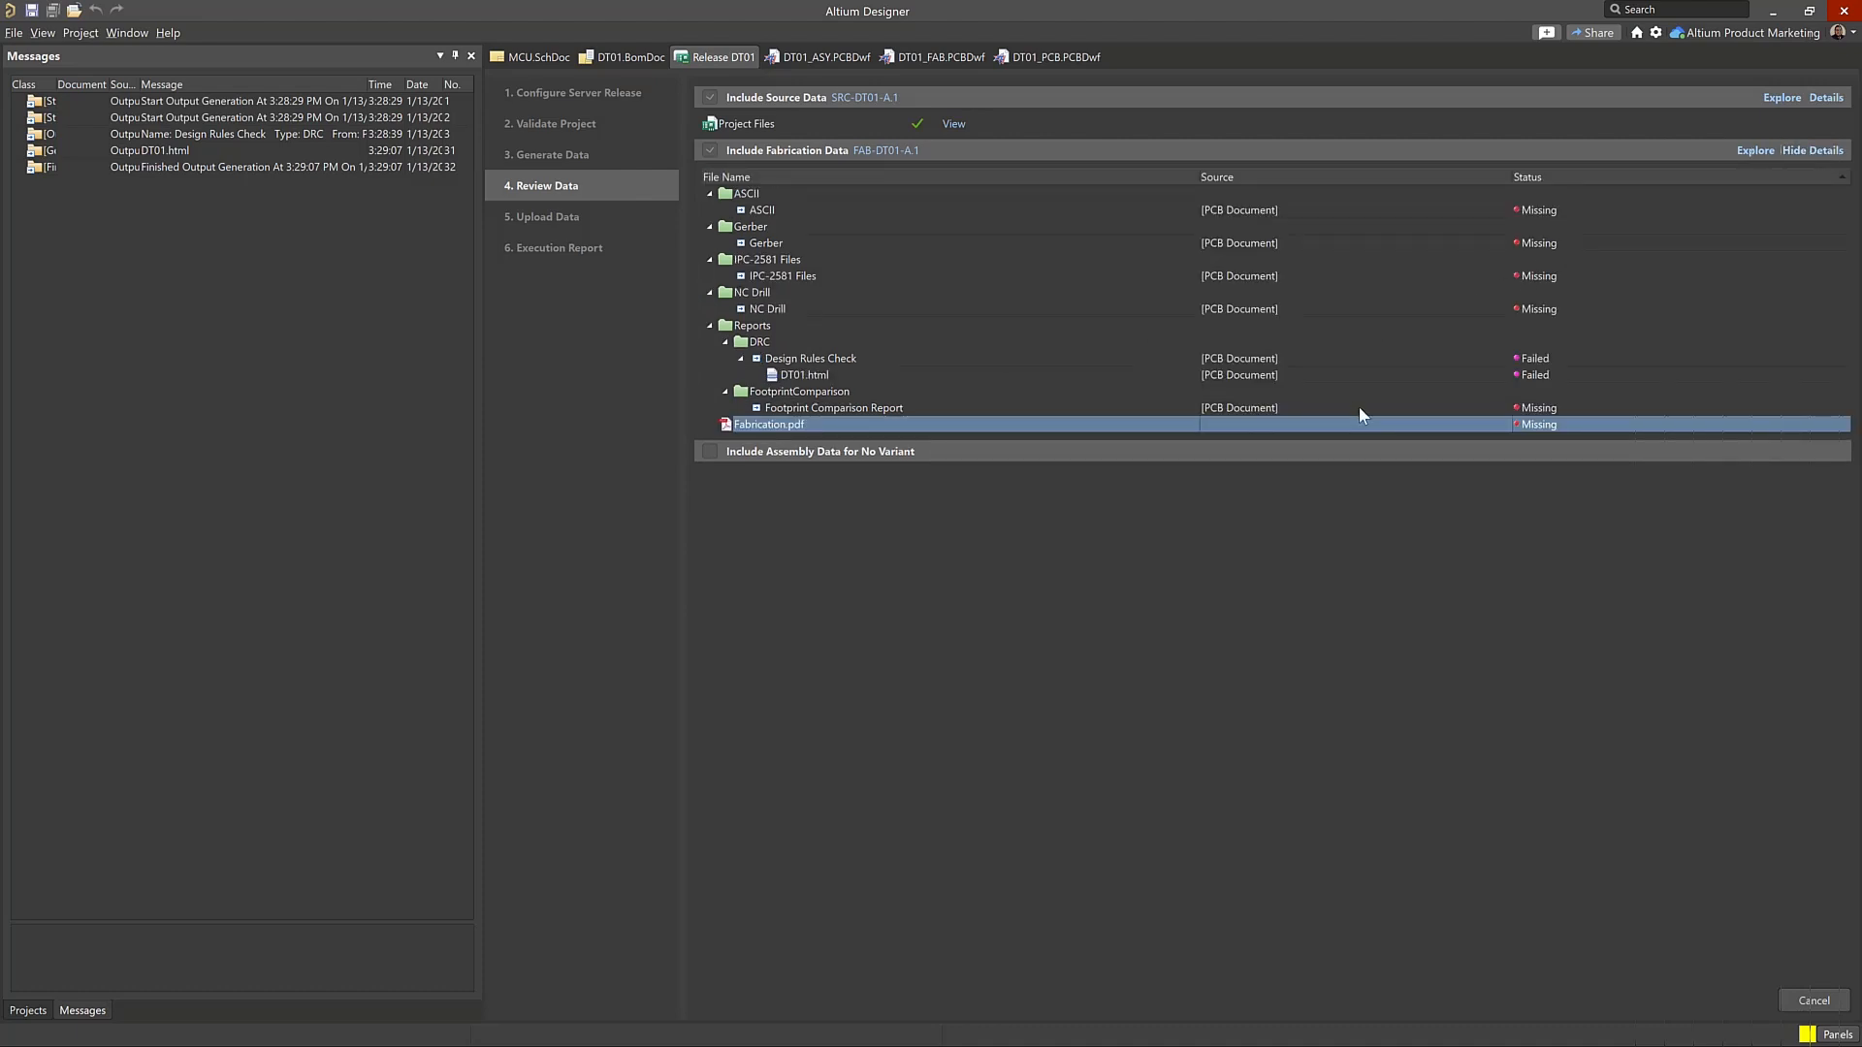
left_click(1394, 355)
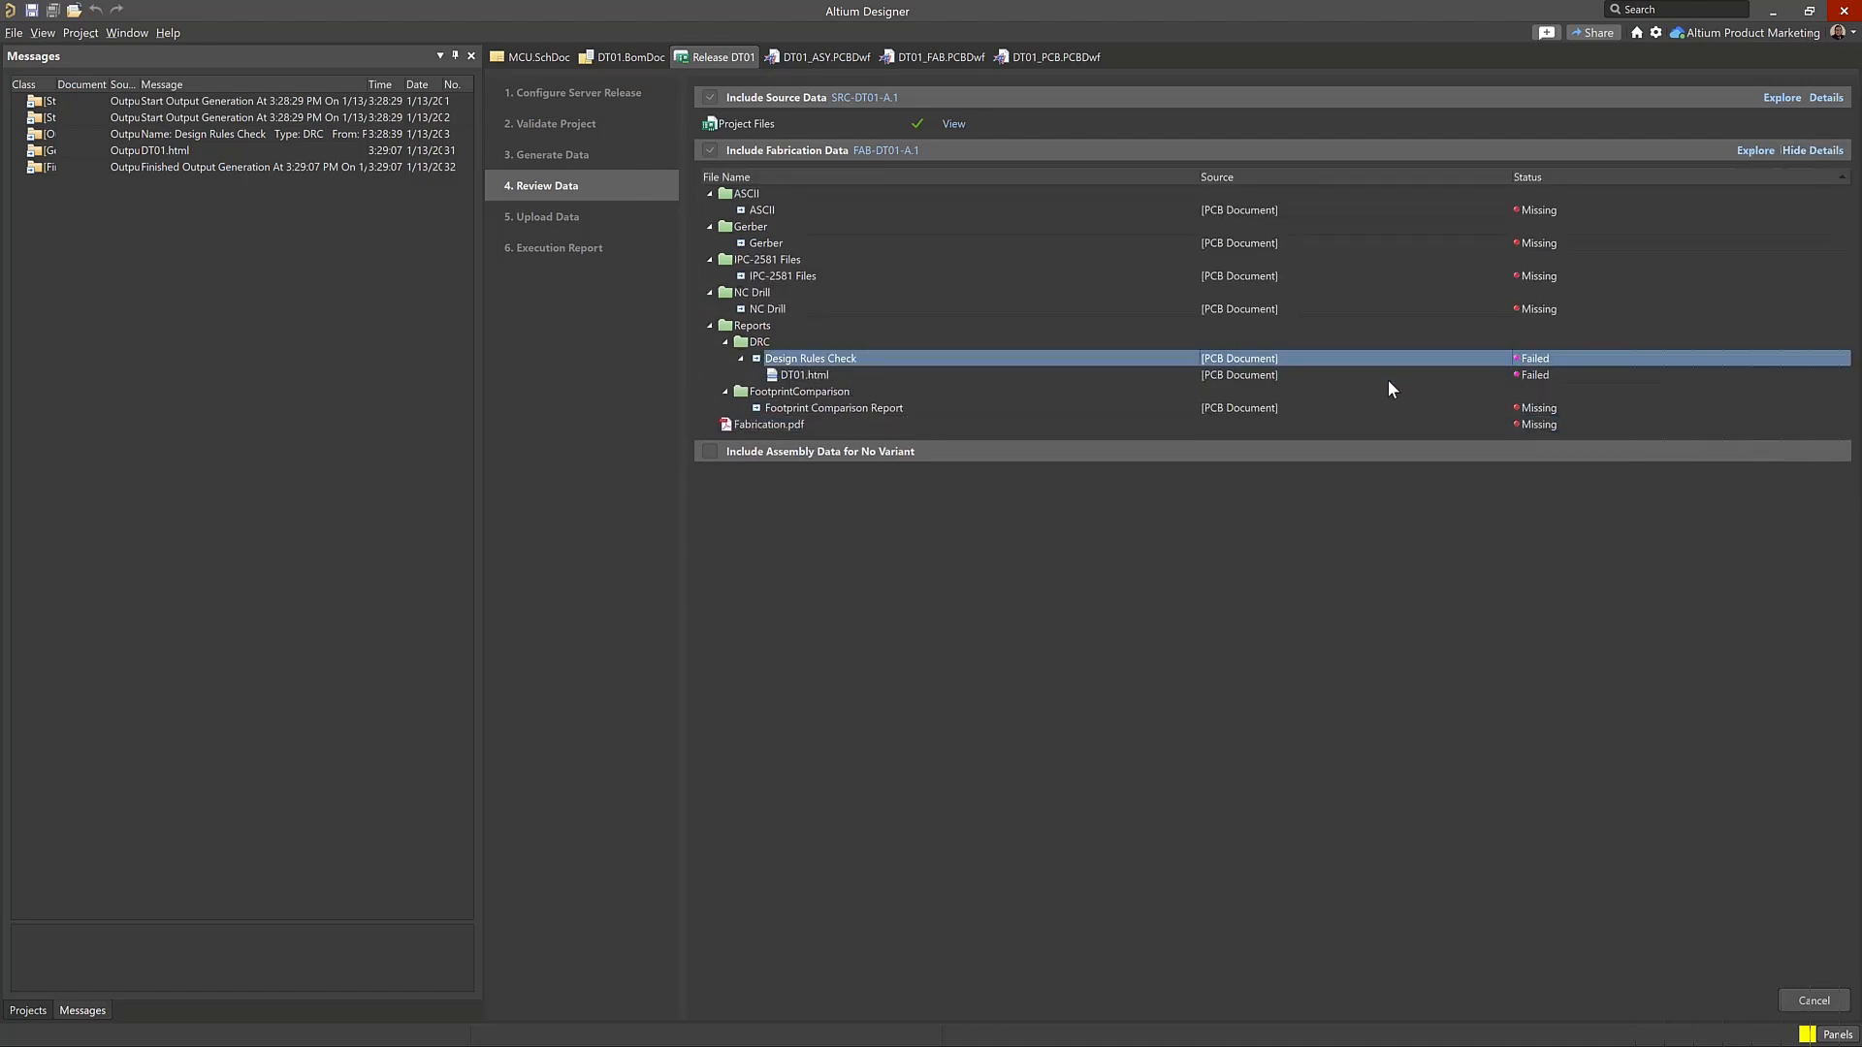
double_click(1377, 375)
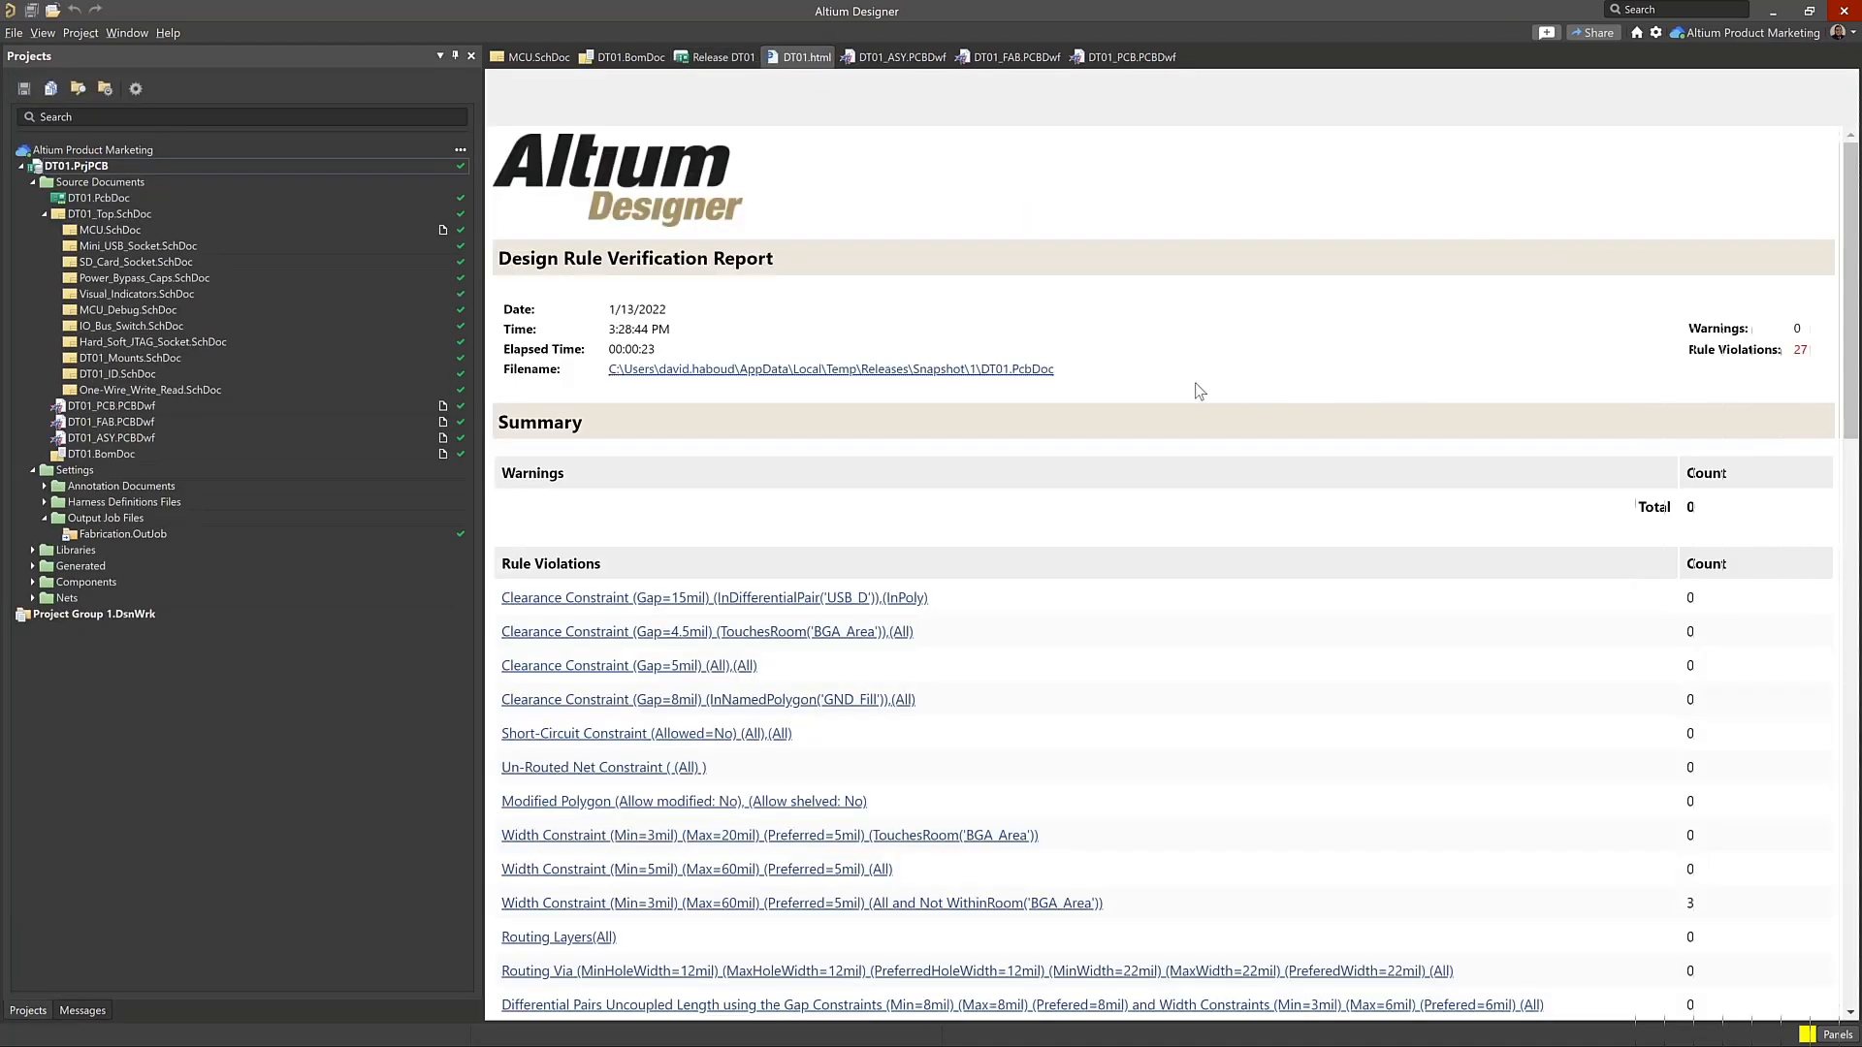
Review the width and board clearance violations in the design rule verification report, and return to the DT01 release view
scroll(1134, 404, "down", 8)
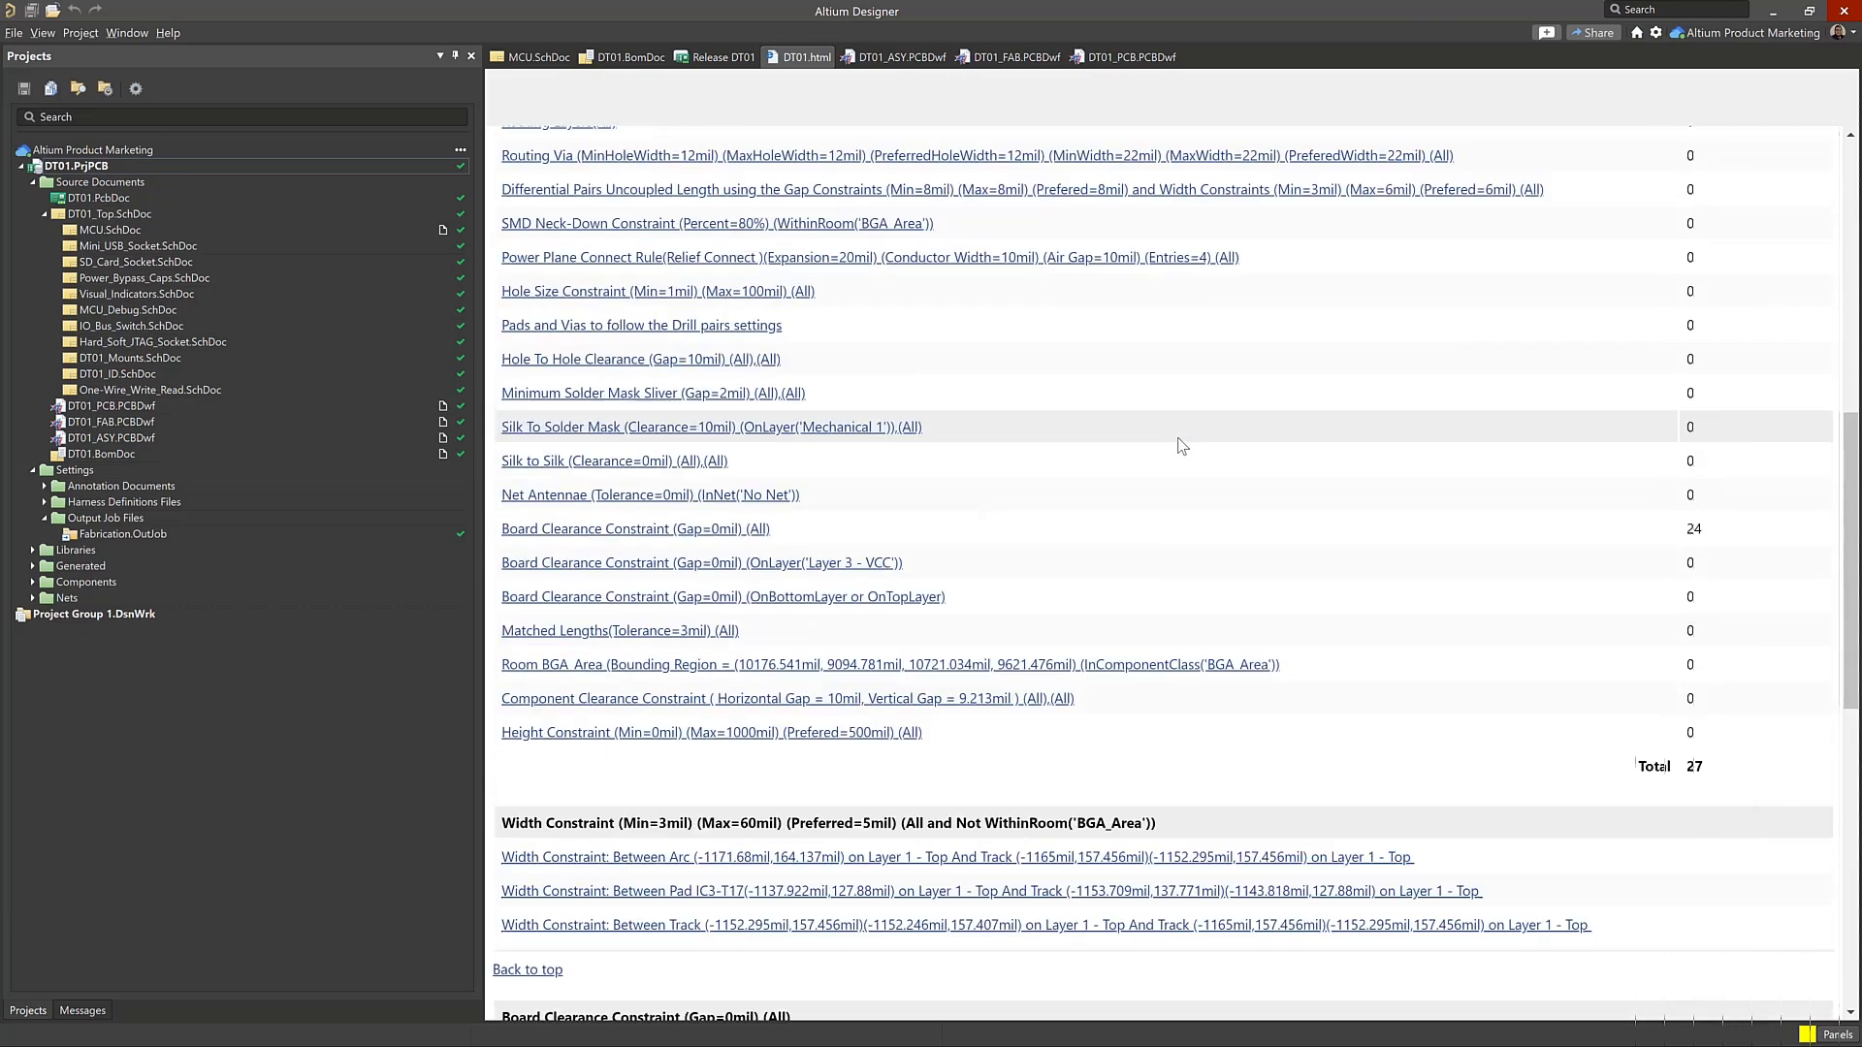
scroll(1181, 445, "down", 9)
scroll(696, 294, "up", 4)
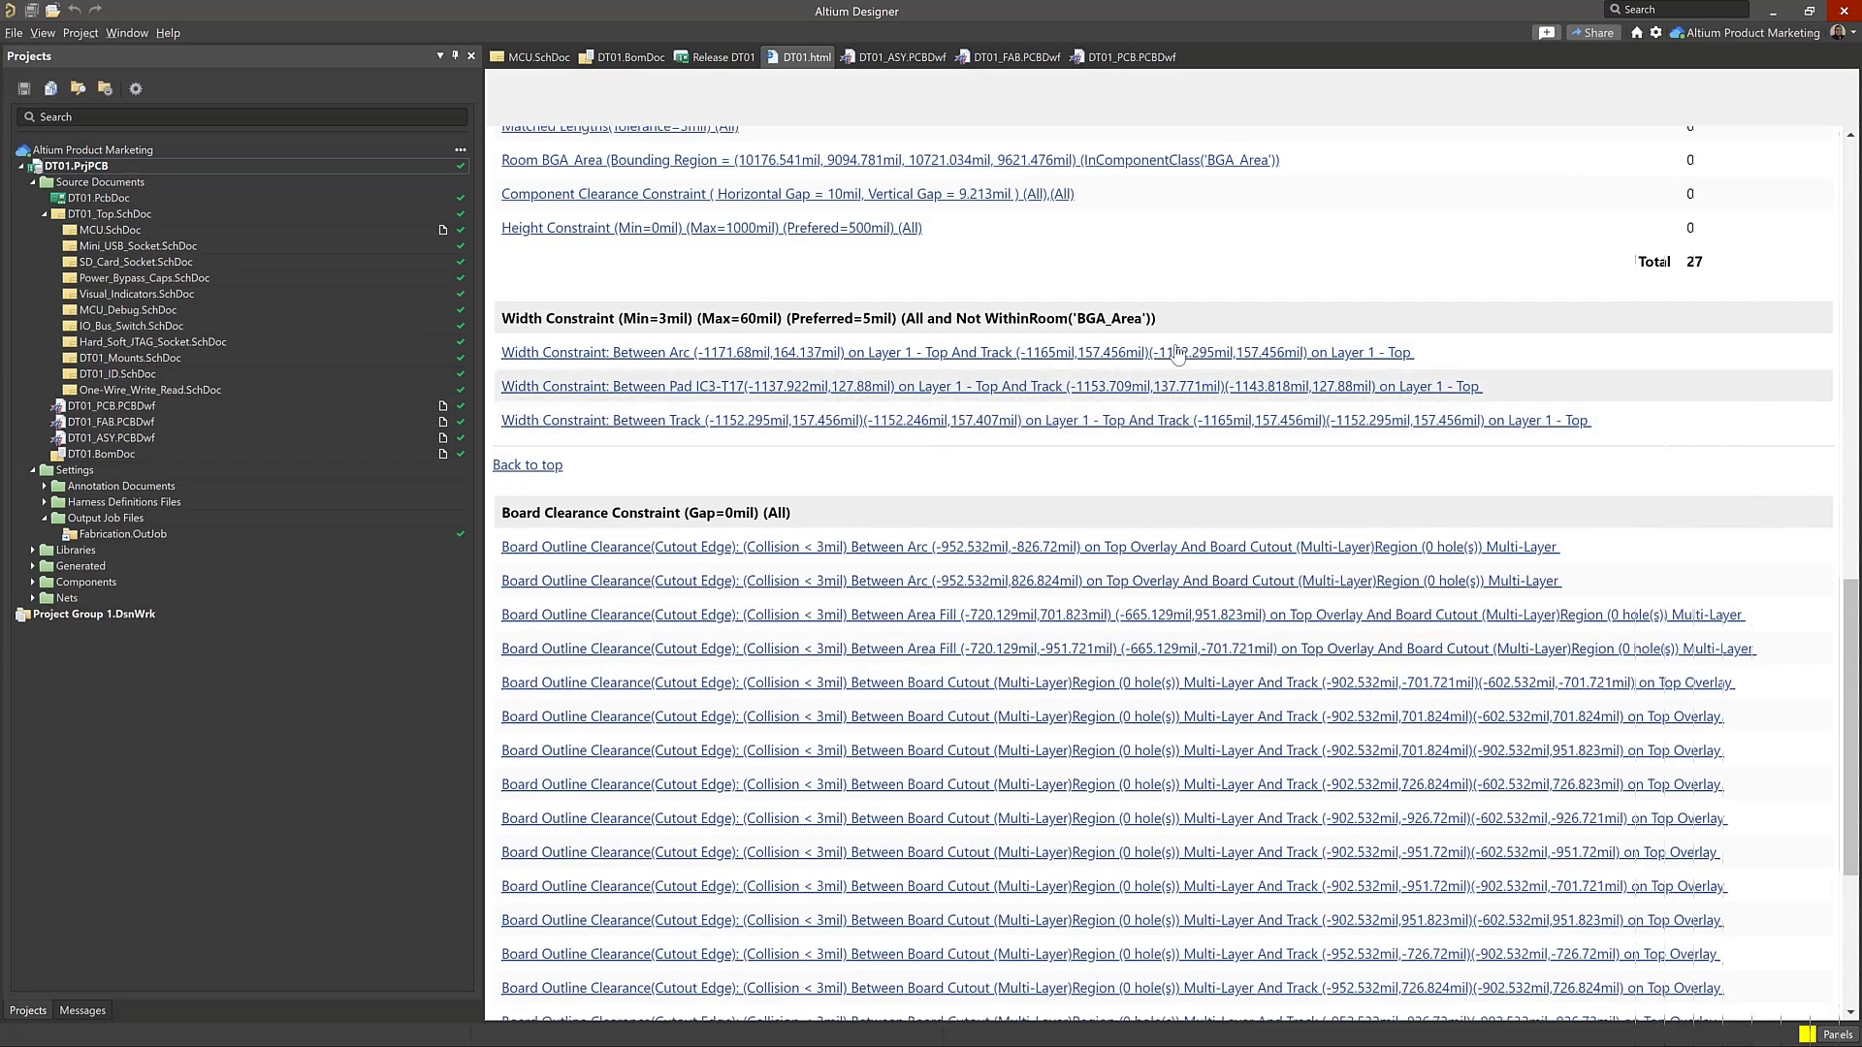
scroll(1231, 433, "down", 4)
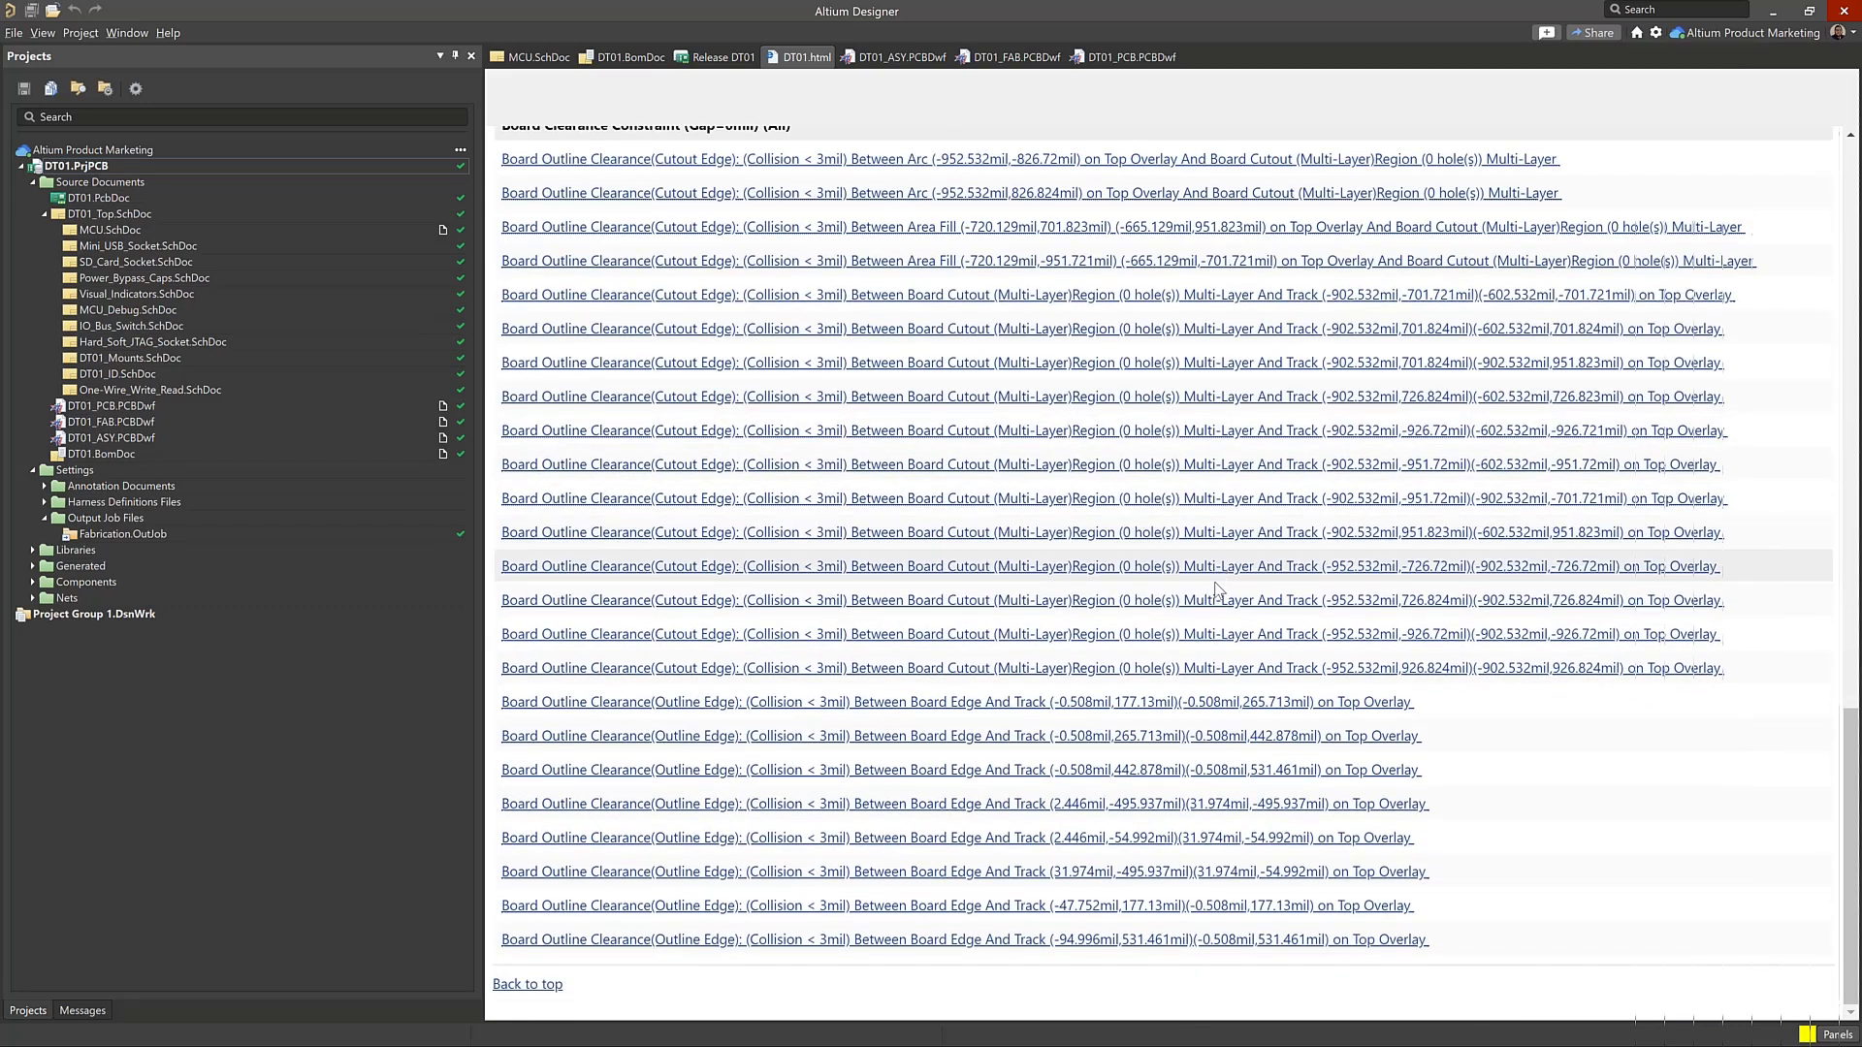
scroll(1193, 534, "up", 9)
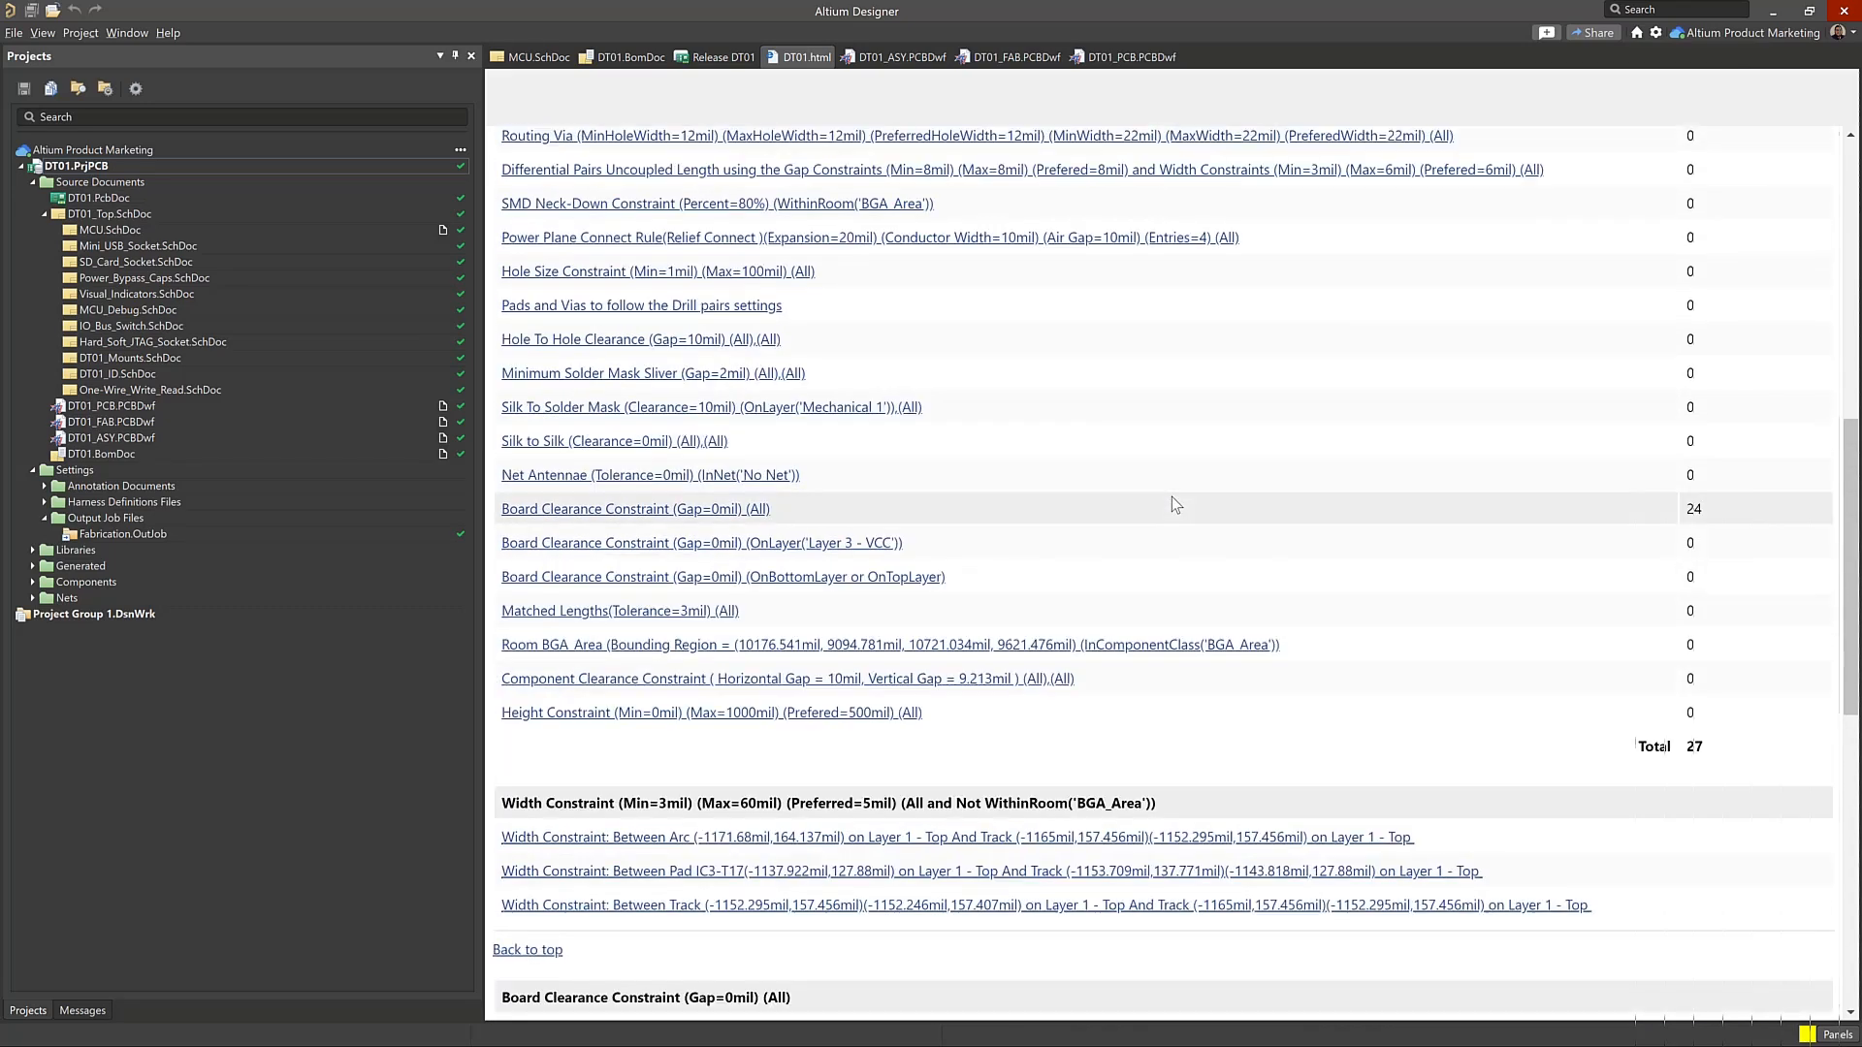
scroll(1172, 496, "down", 3)
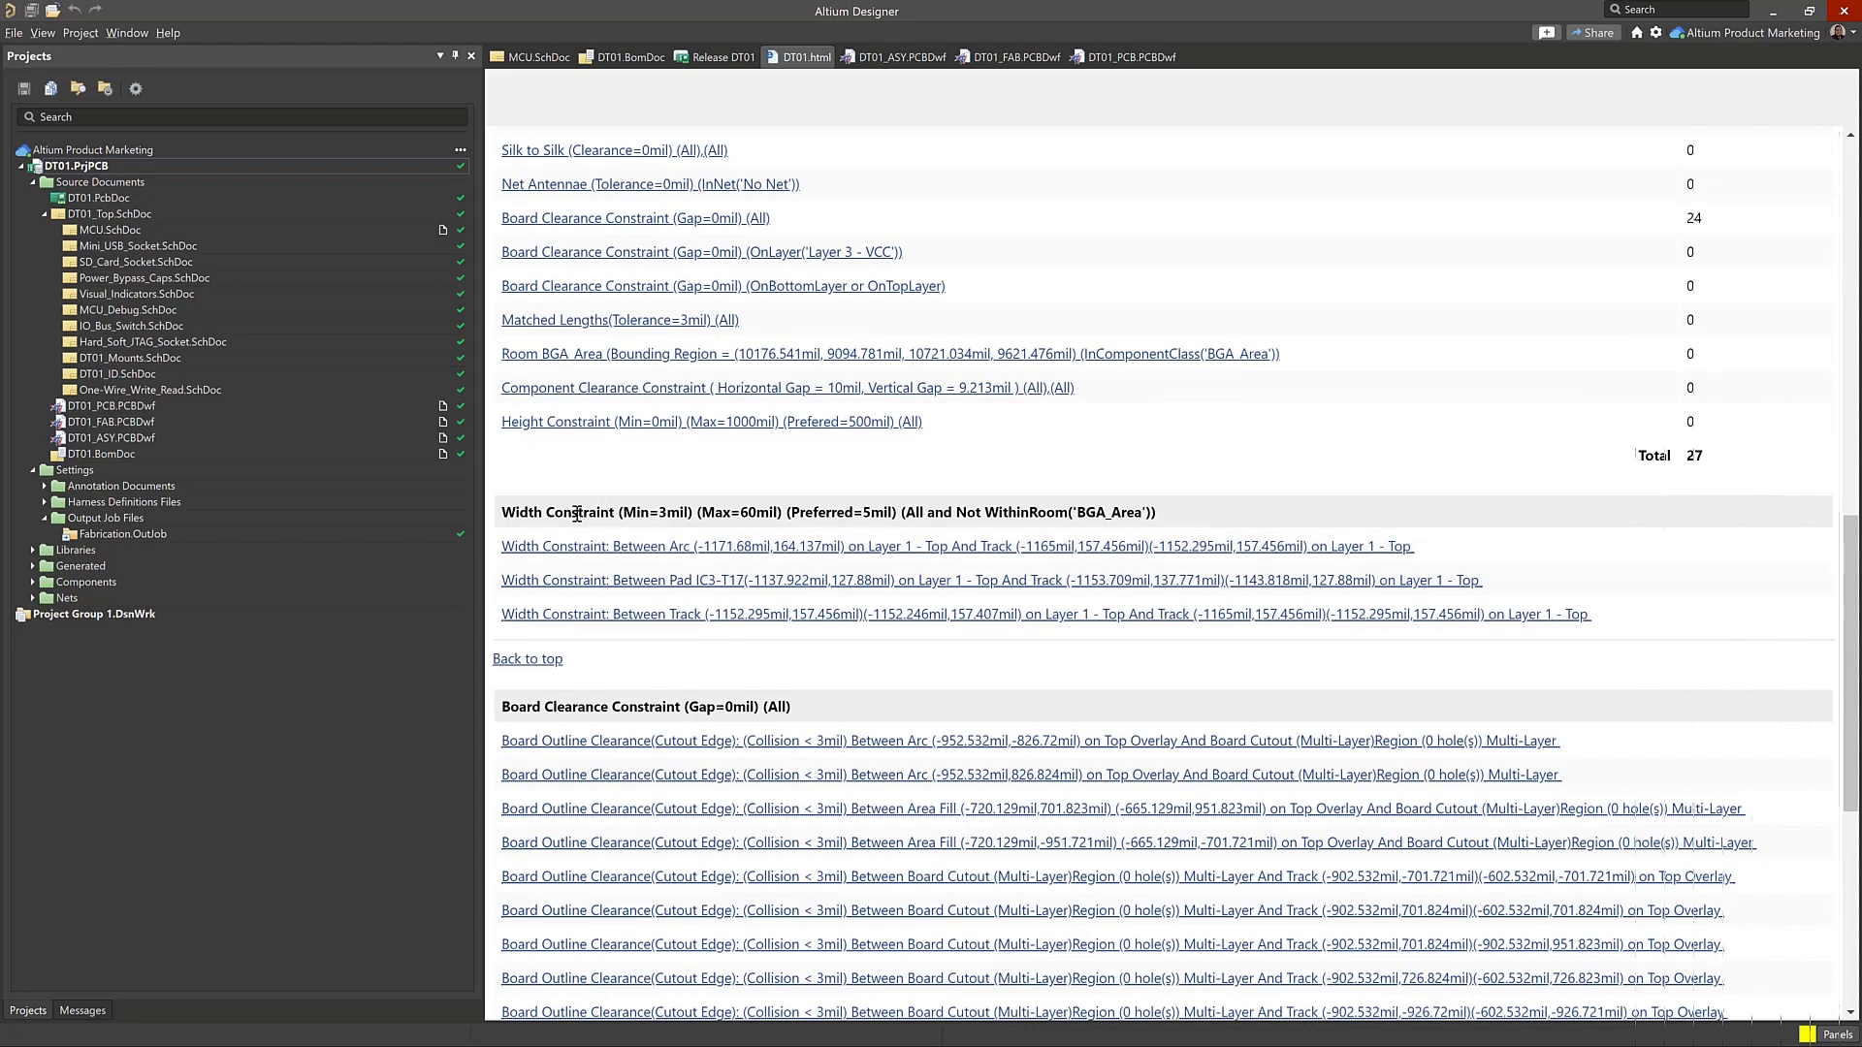
scroll(1115, 679, "down", 2)
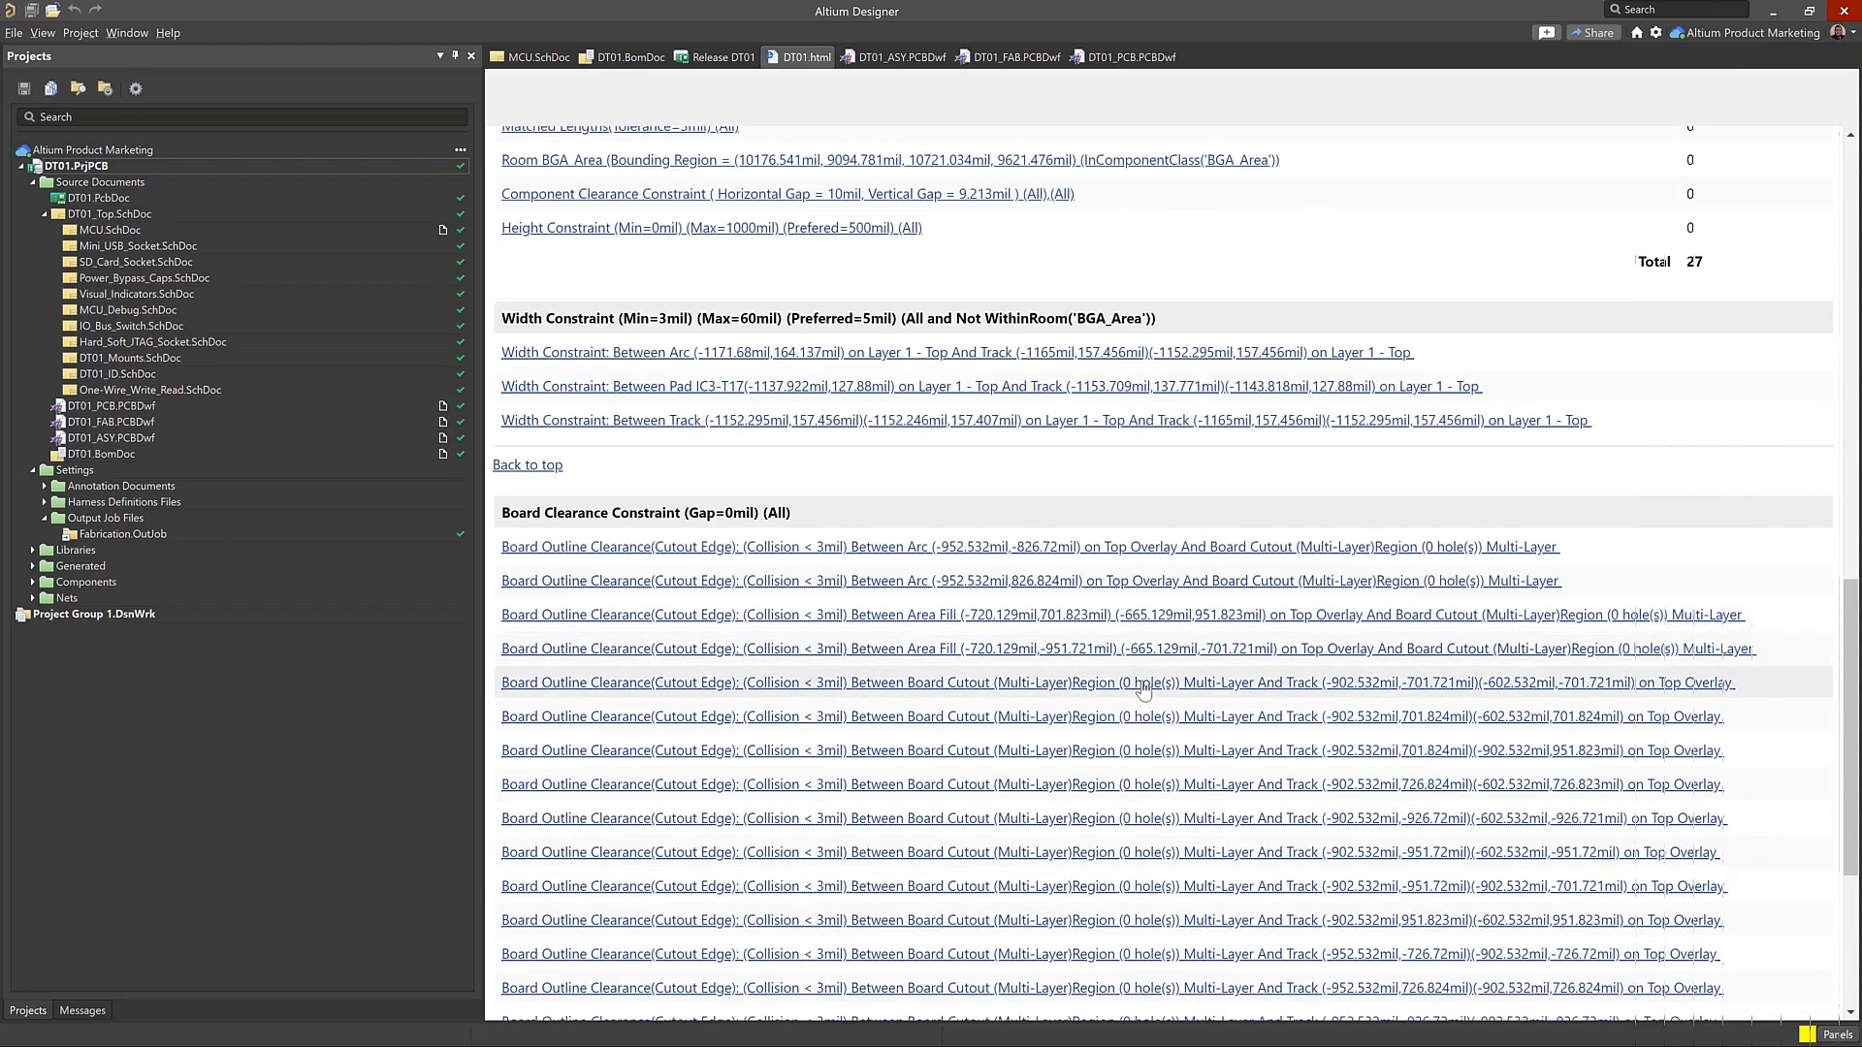
scroll(1149, 679, "up", 13)
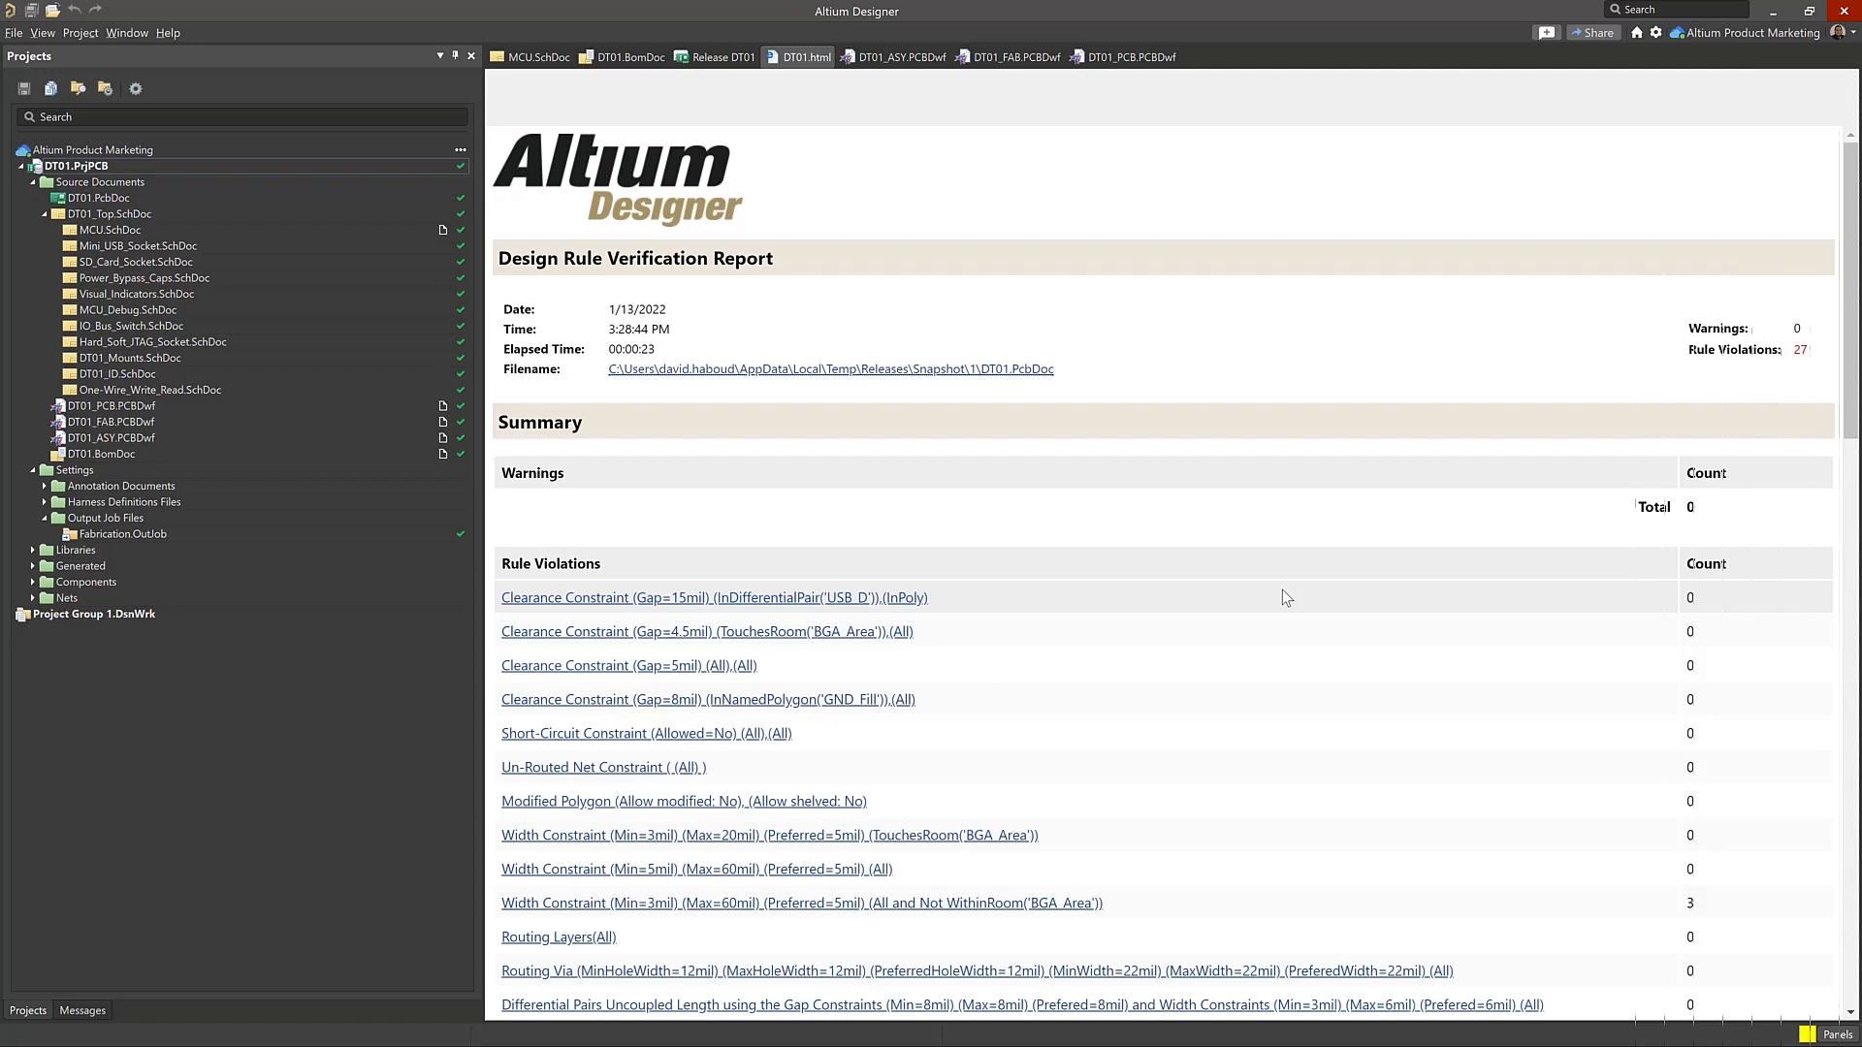
left_click(723, 58)
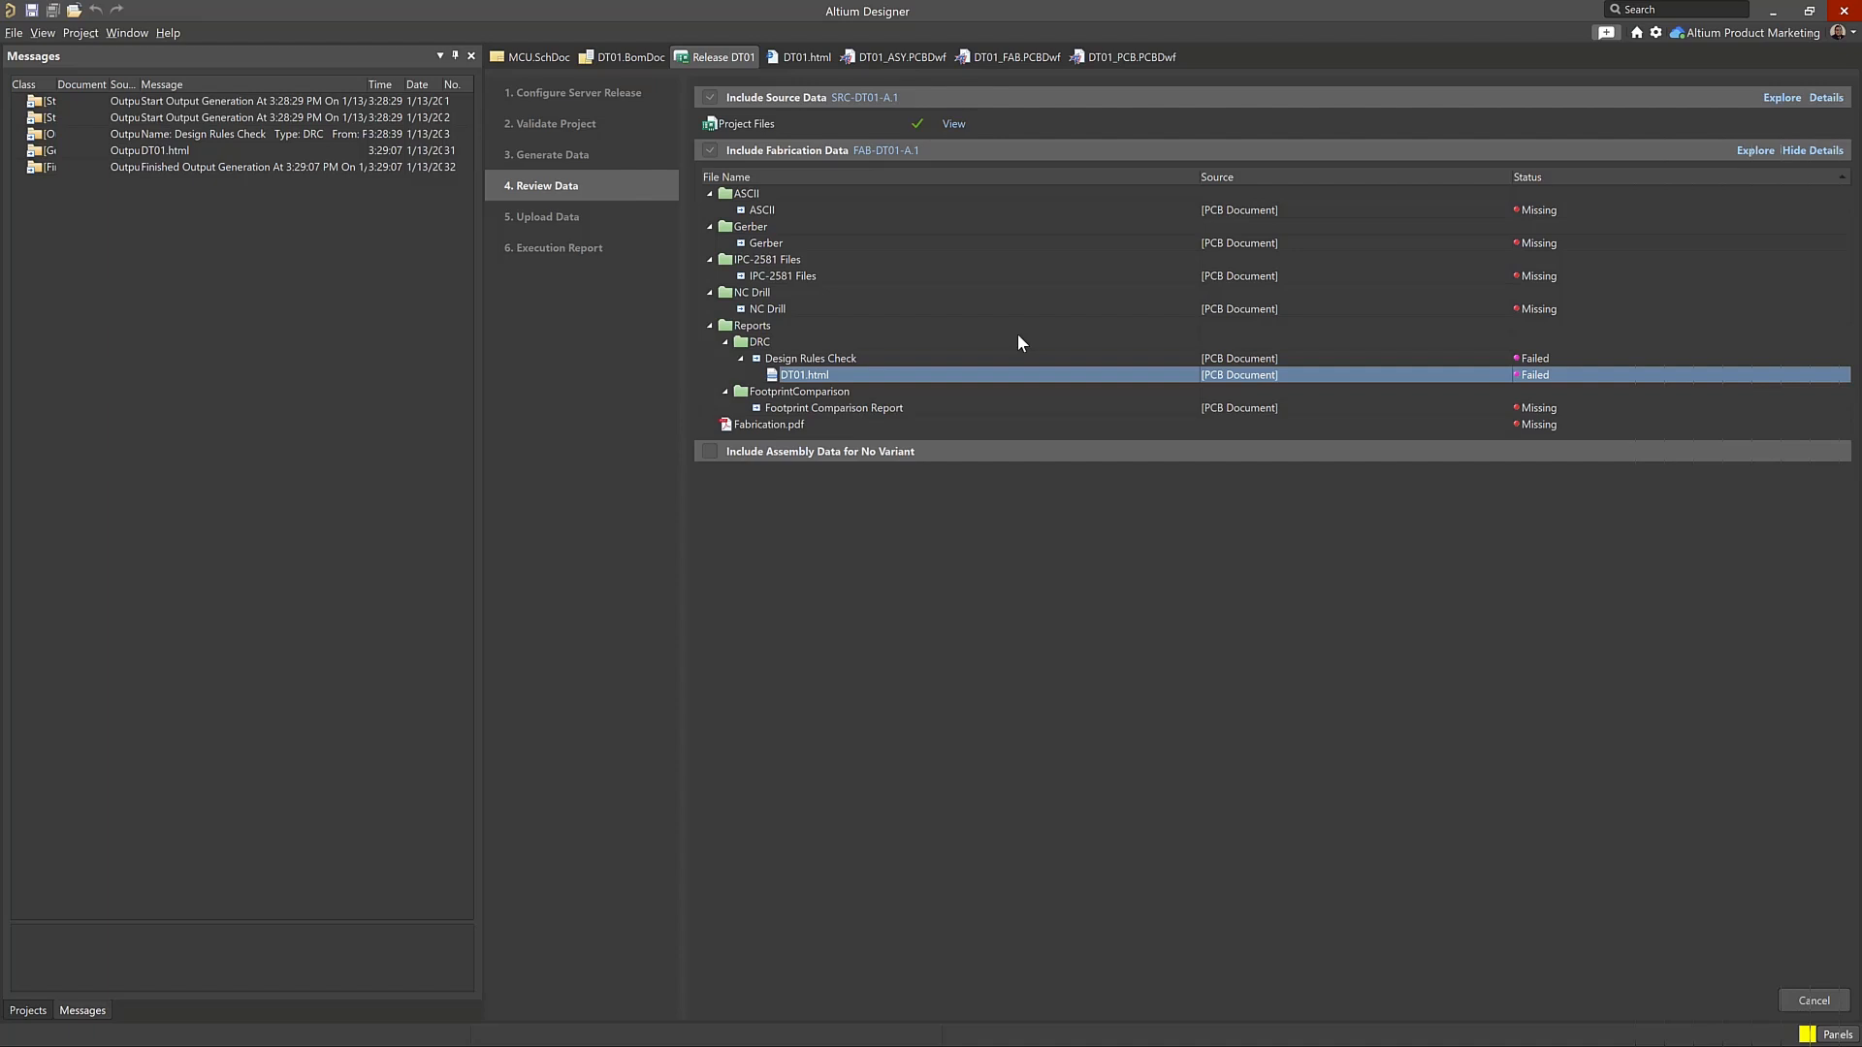
Switch to the DT01 project in Altium 365 in the browser, and view the DT01_PCB, DT01_FAB and DT01_ASY drawings
key("alt+Tab")
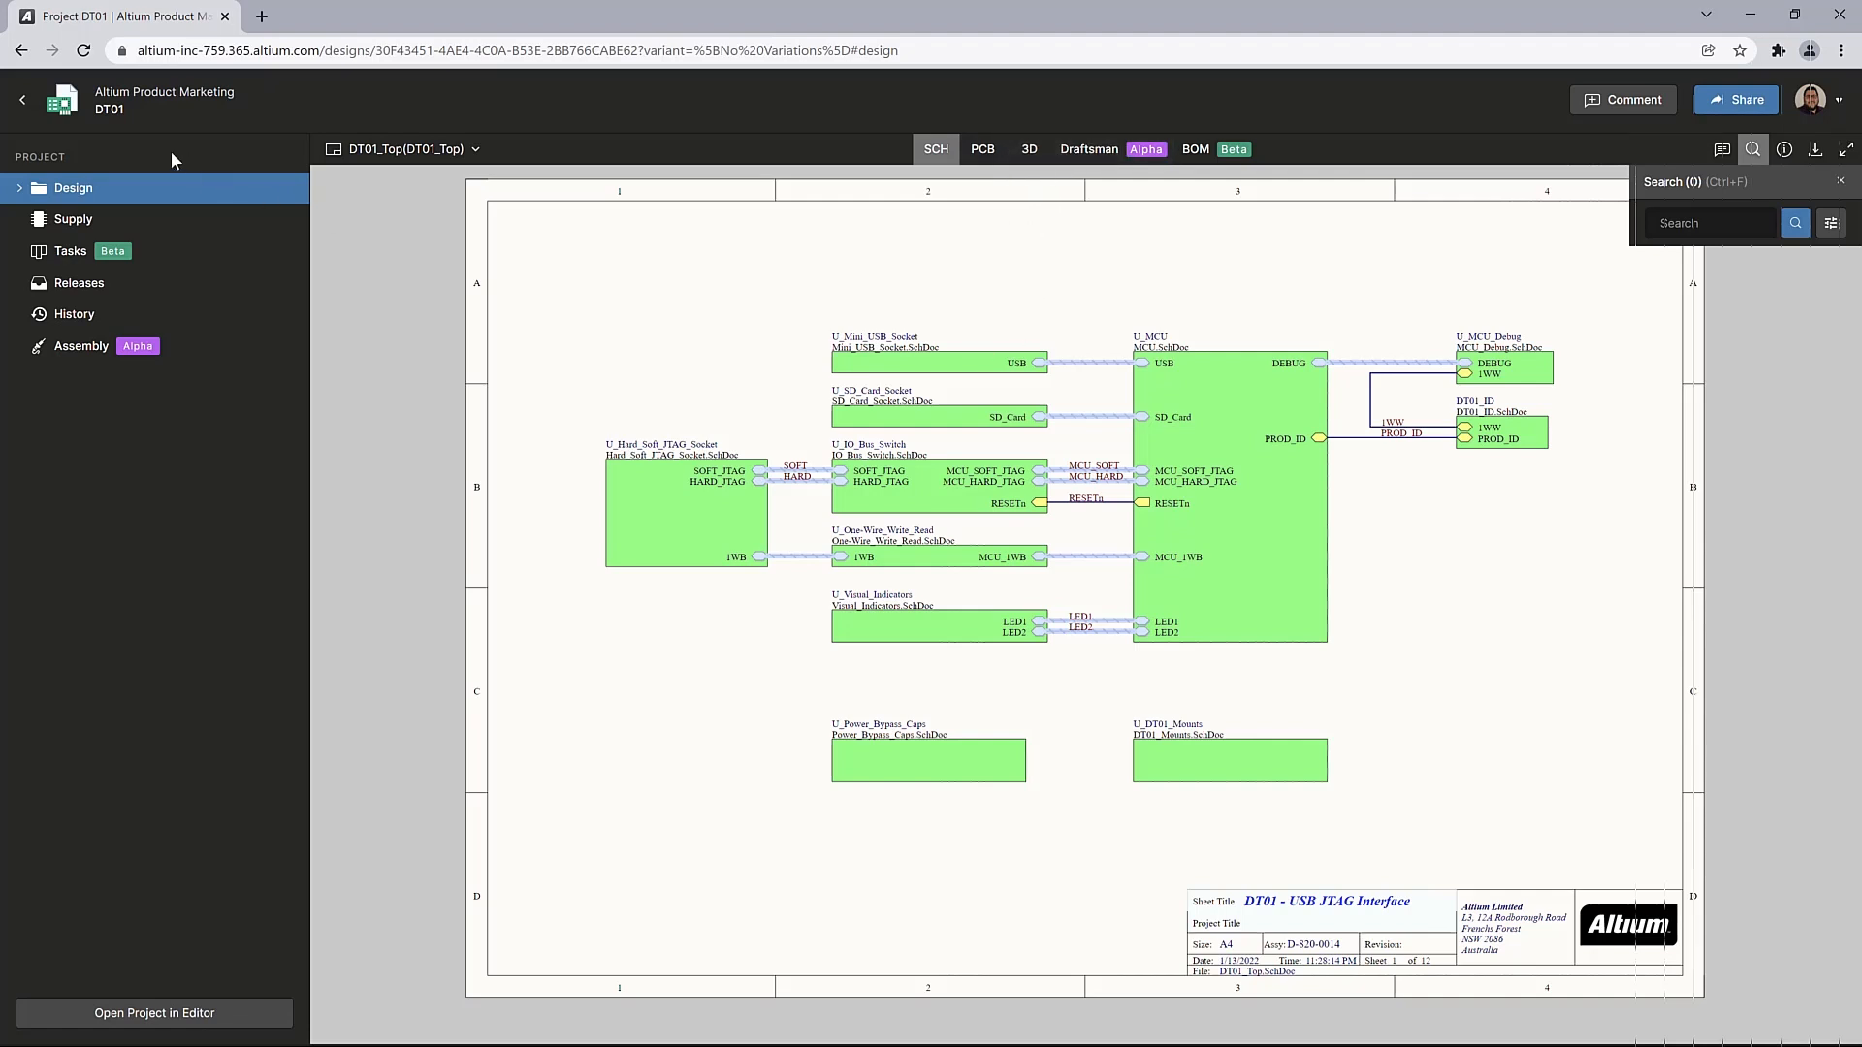
left_click(30, 189)
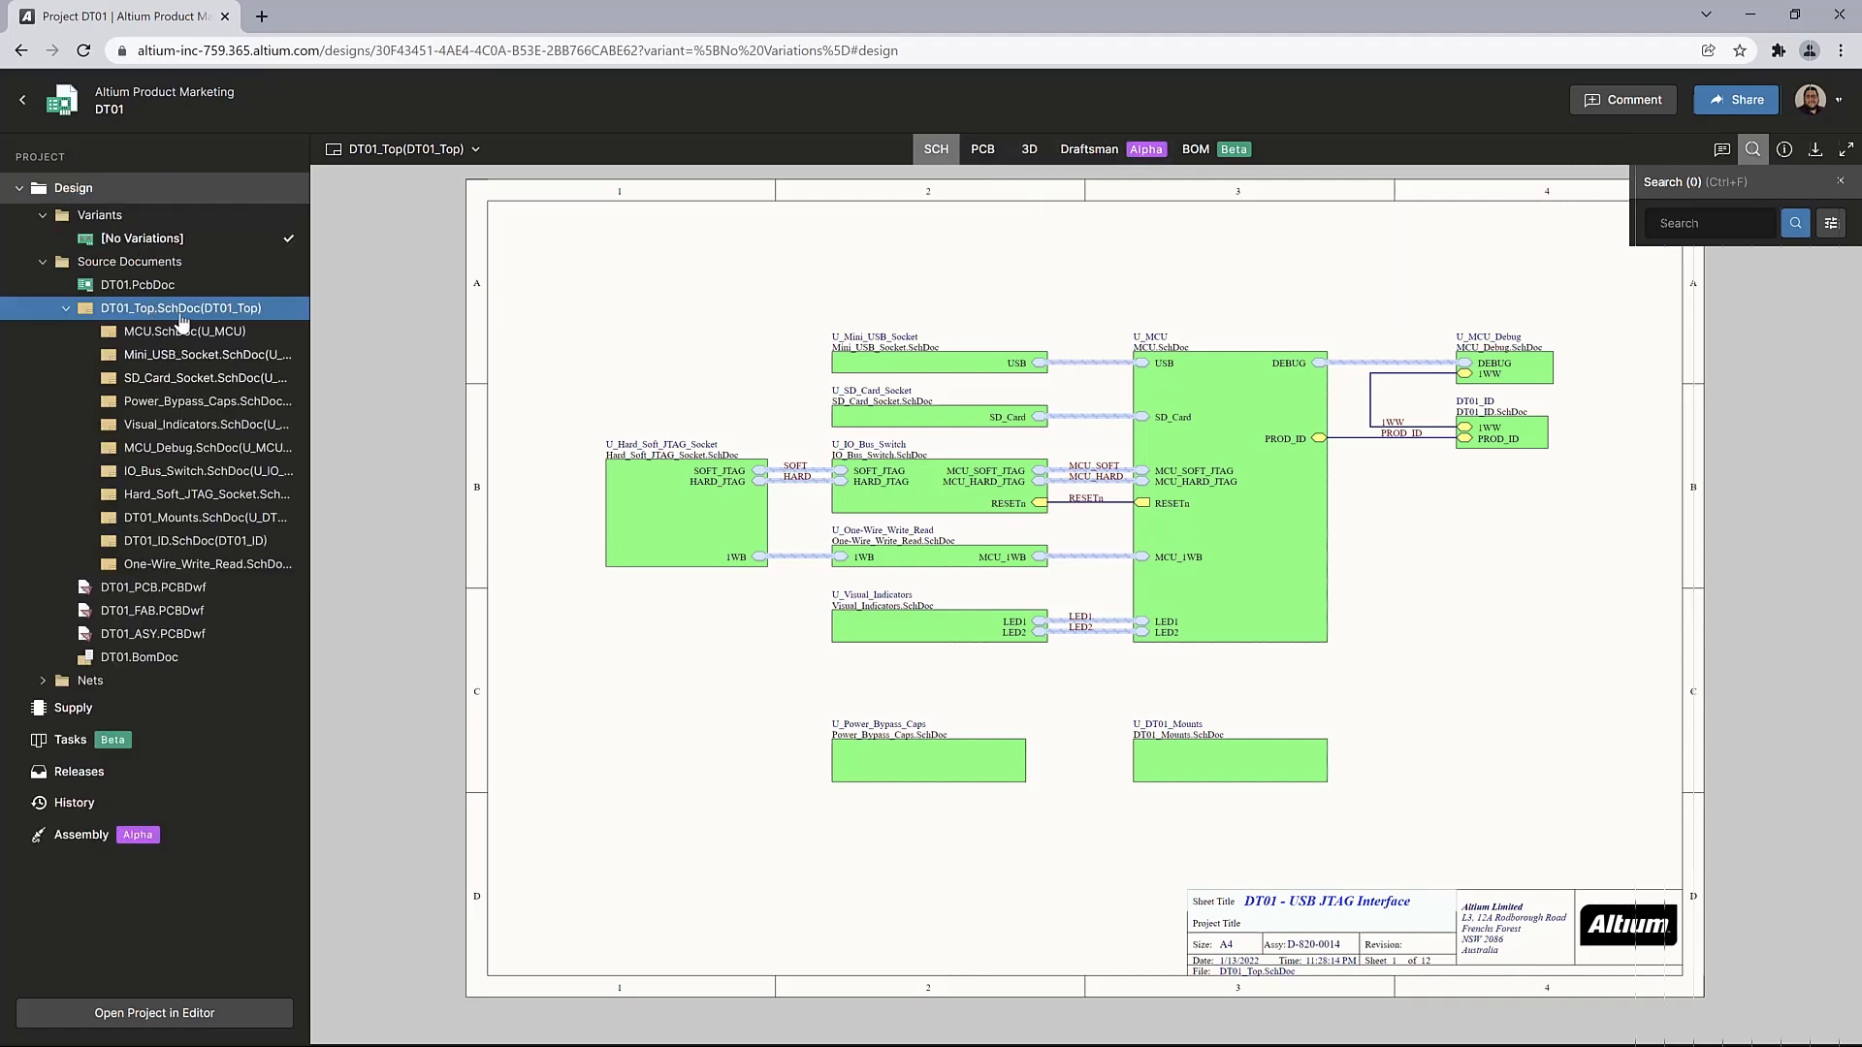
left_click(212, 588)
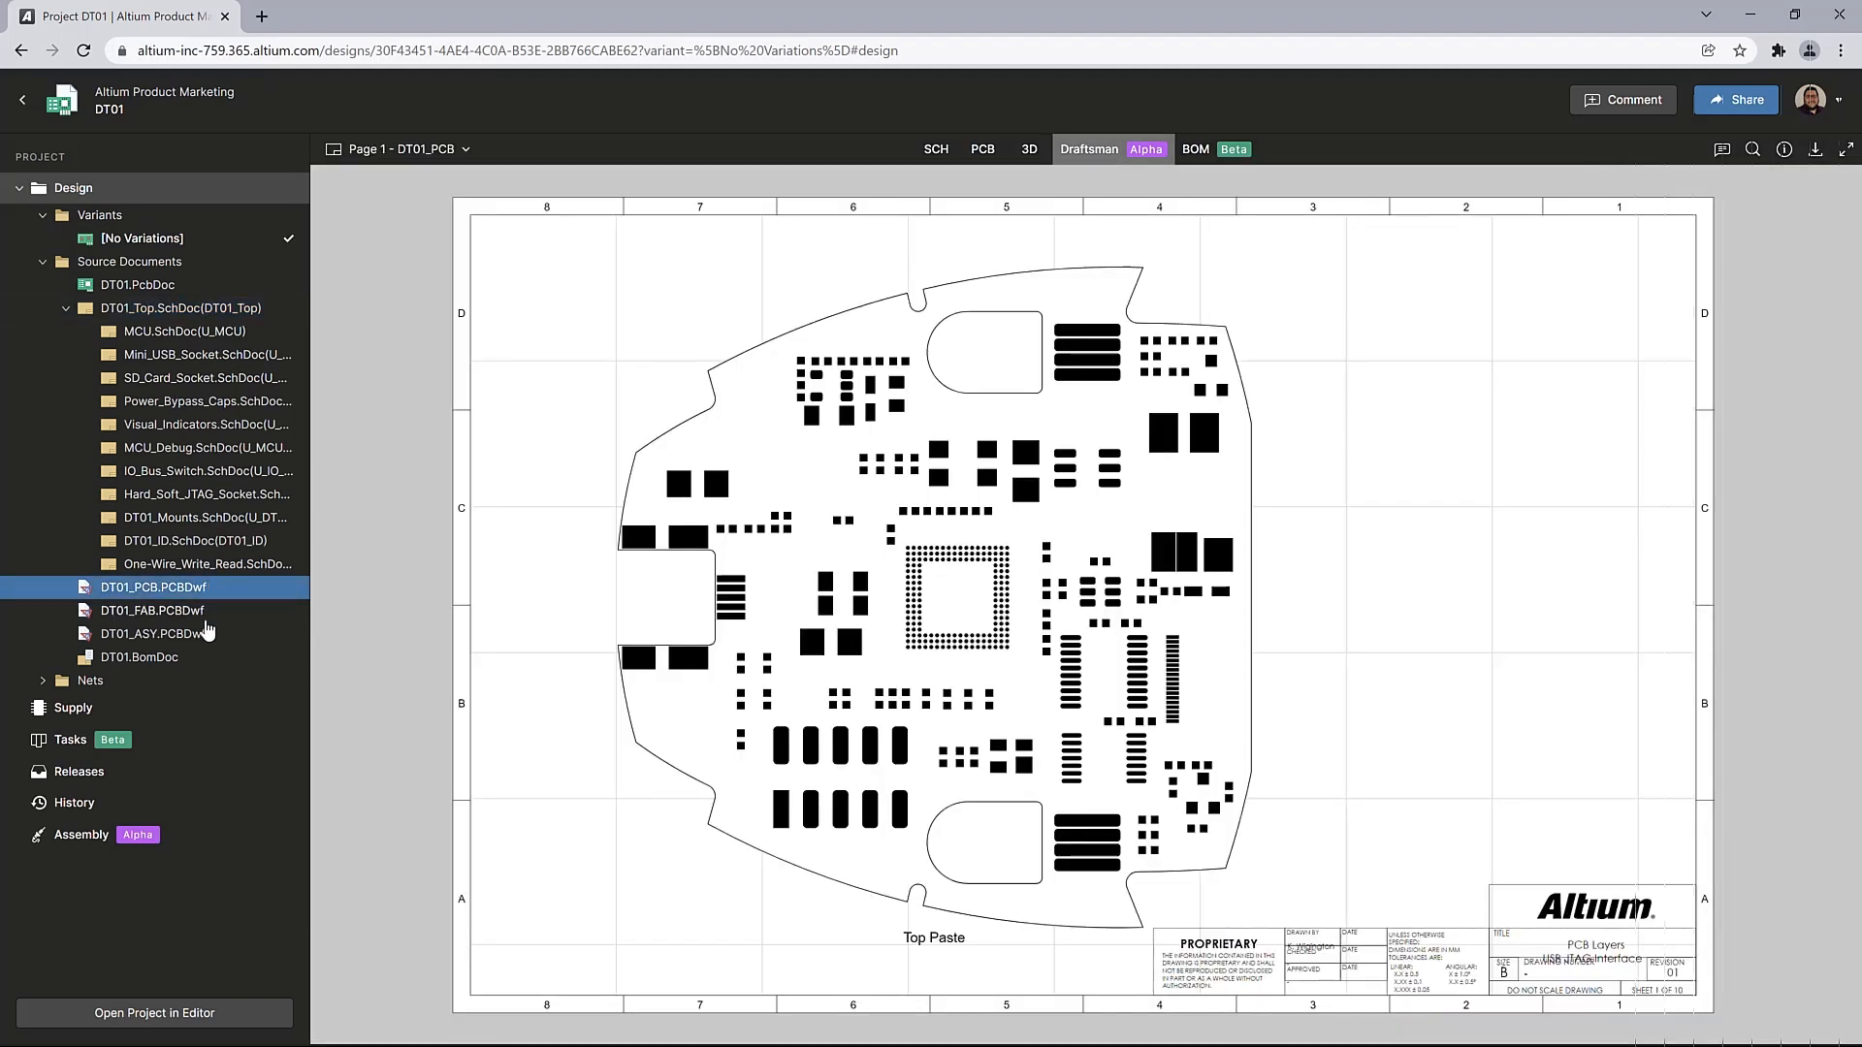
left_click(206, 630)
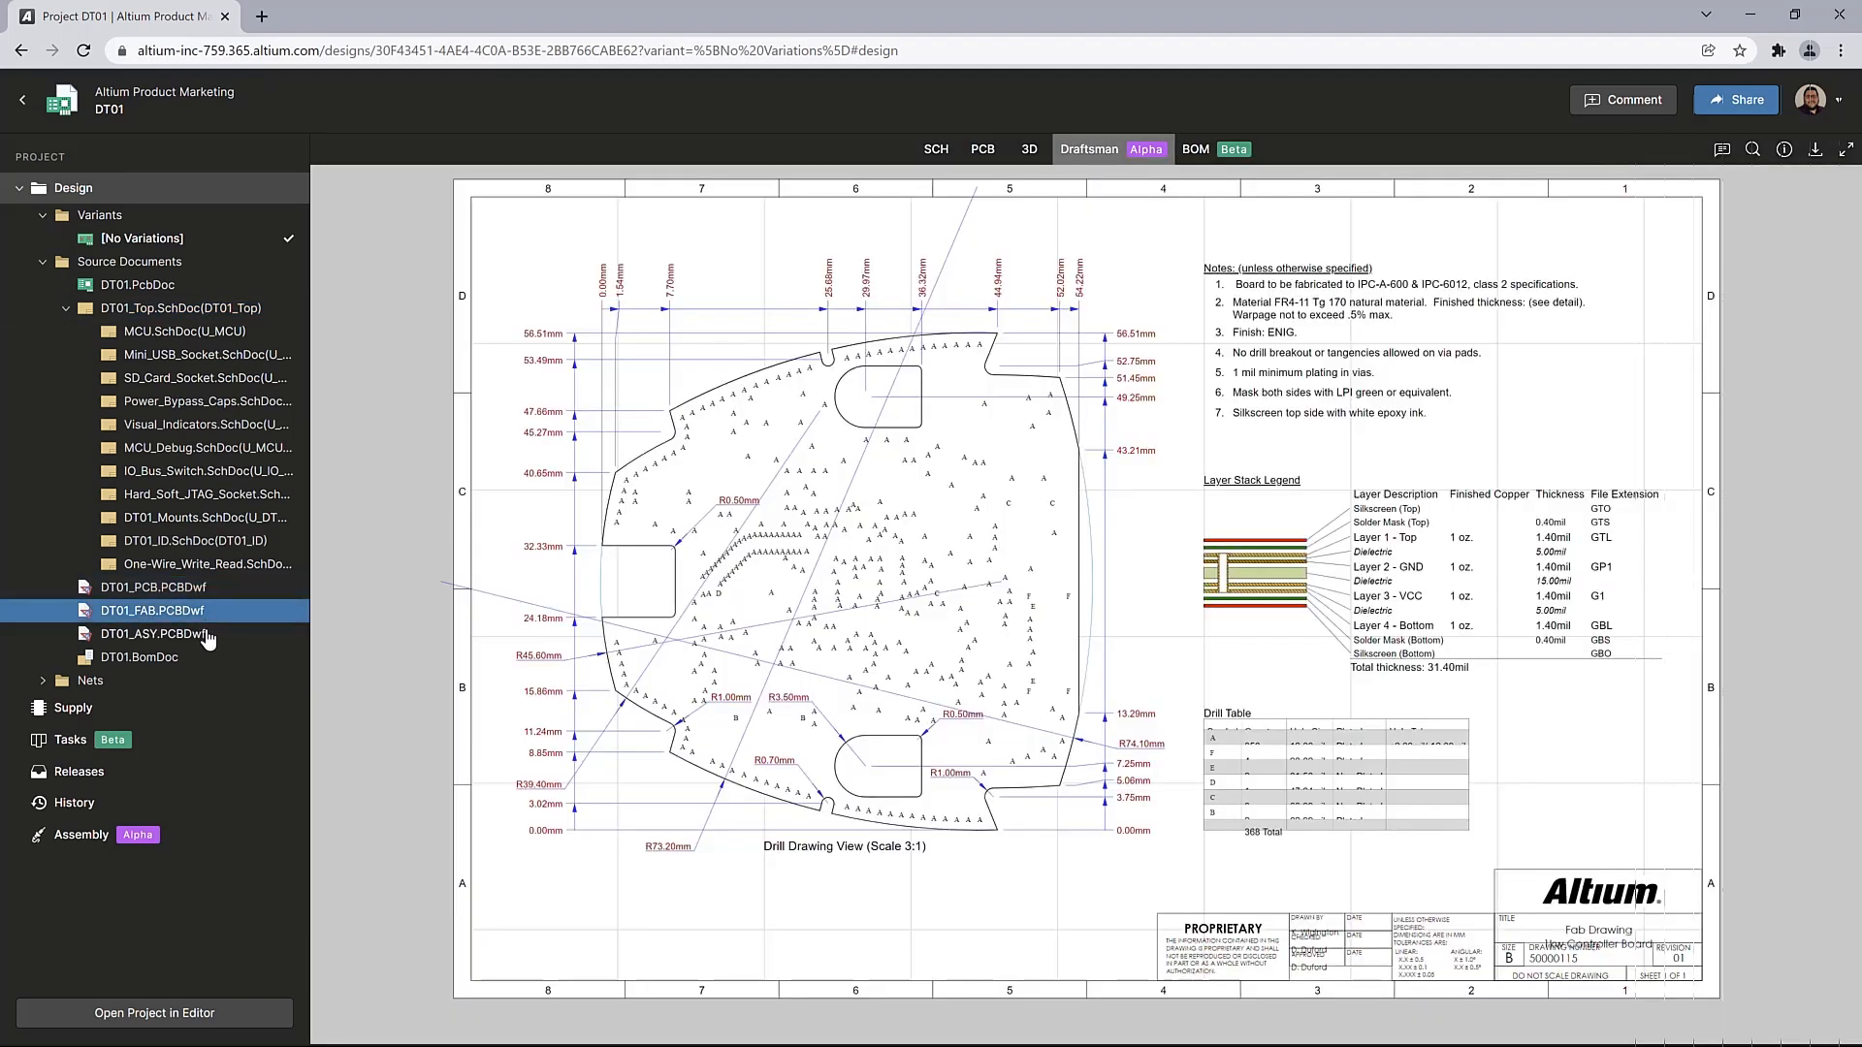
left_click(204, 635)
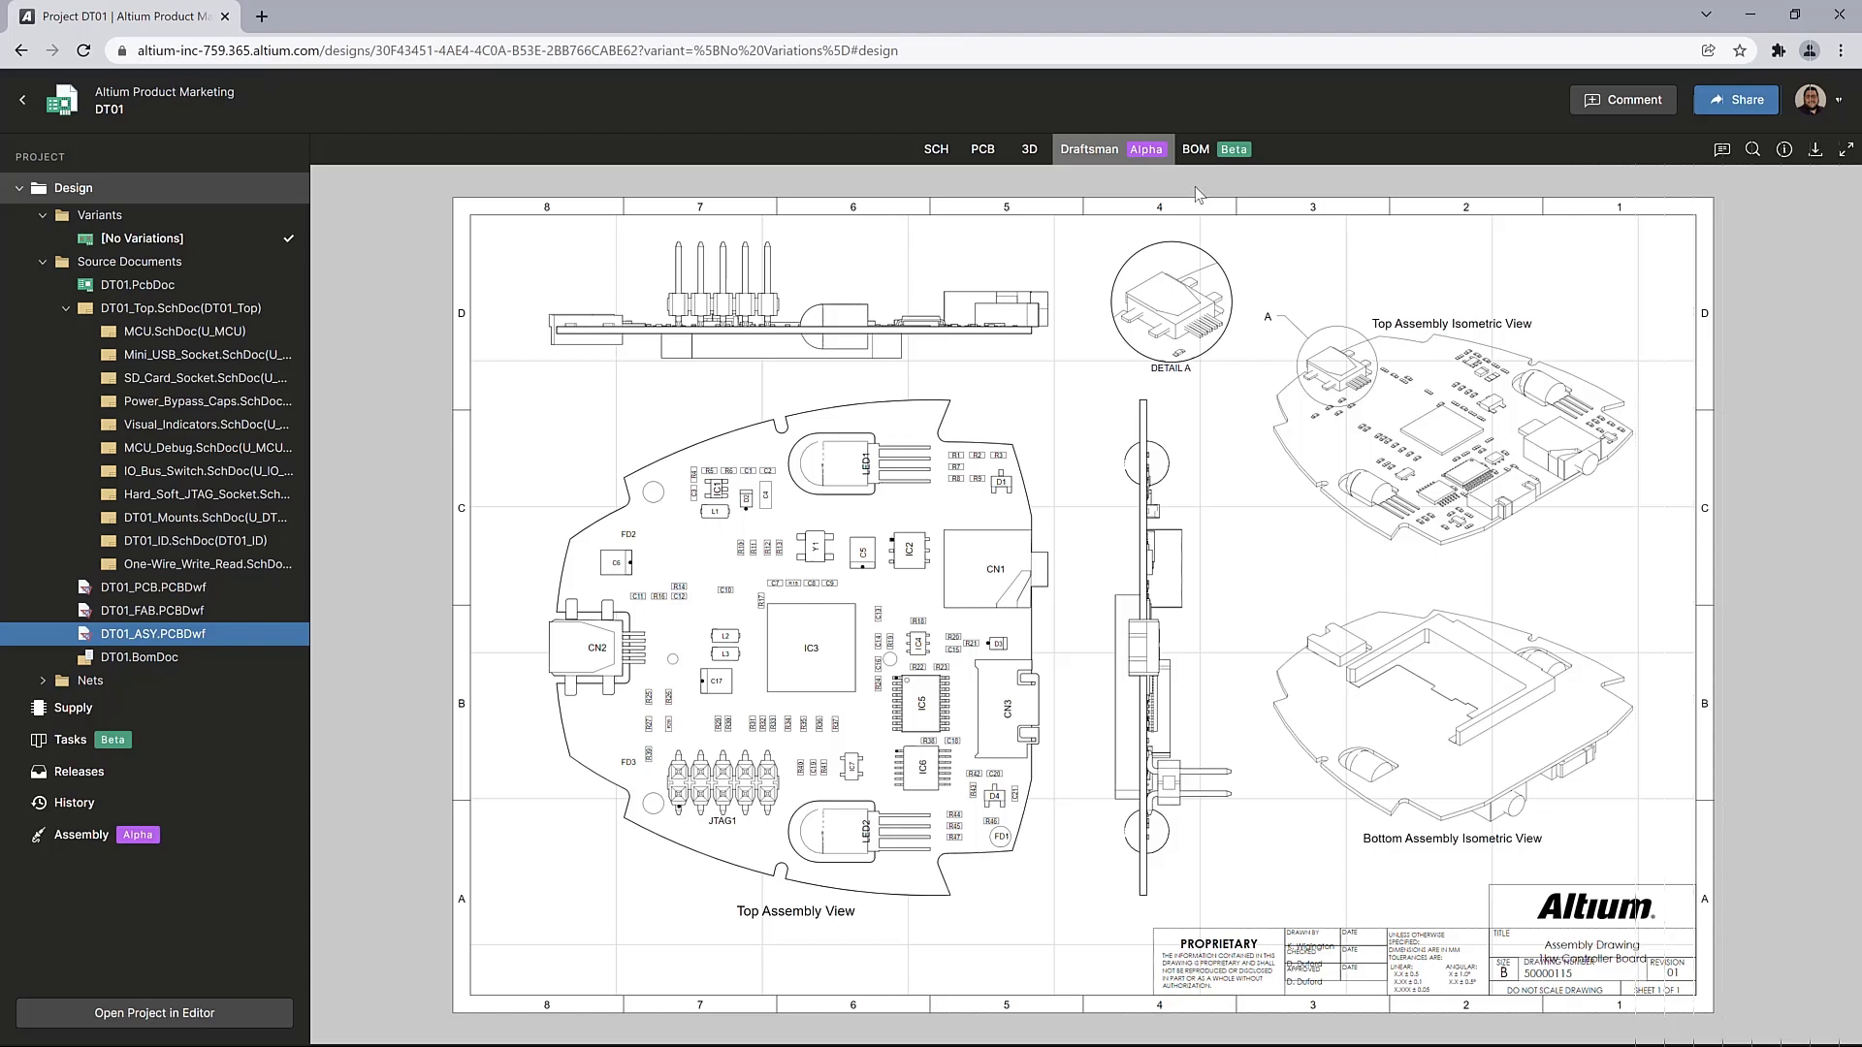
Show the project's BOM and inspect the component details of the C8/C9 capacitors, bus switch IC5 and resistor R16
left_click(1197, 152)
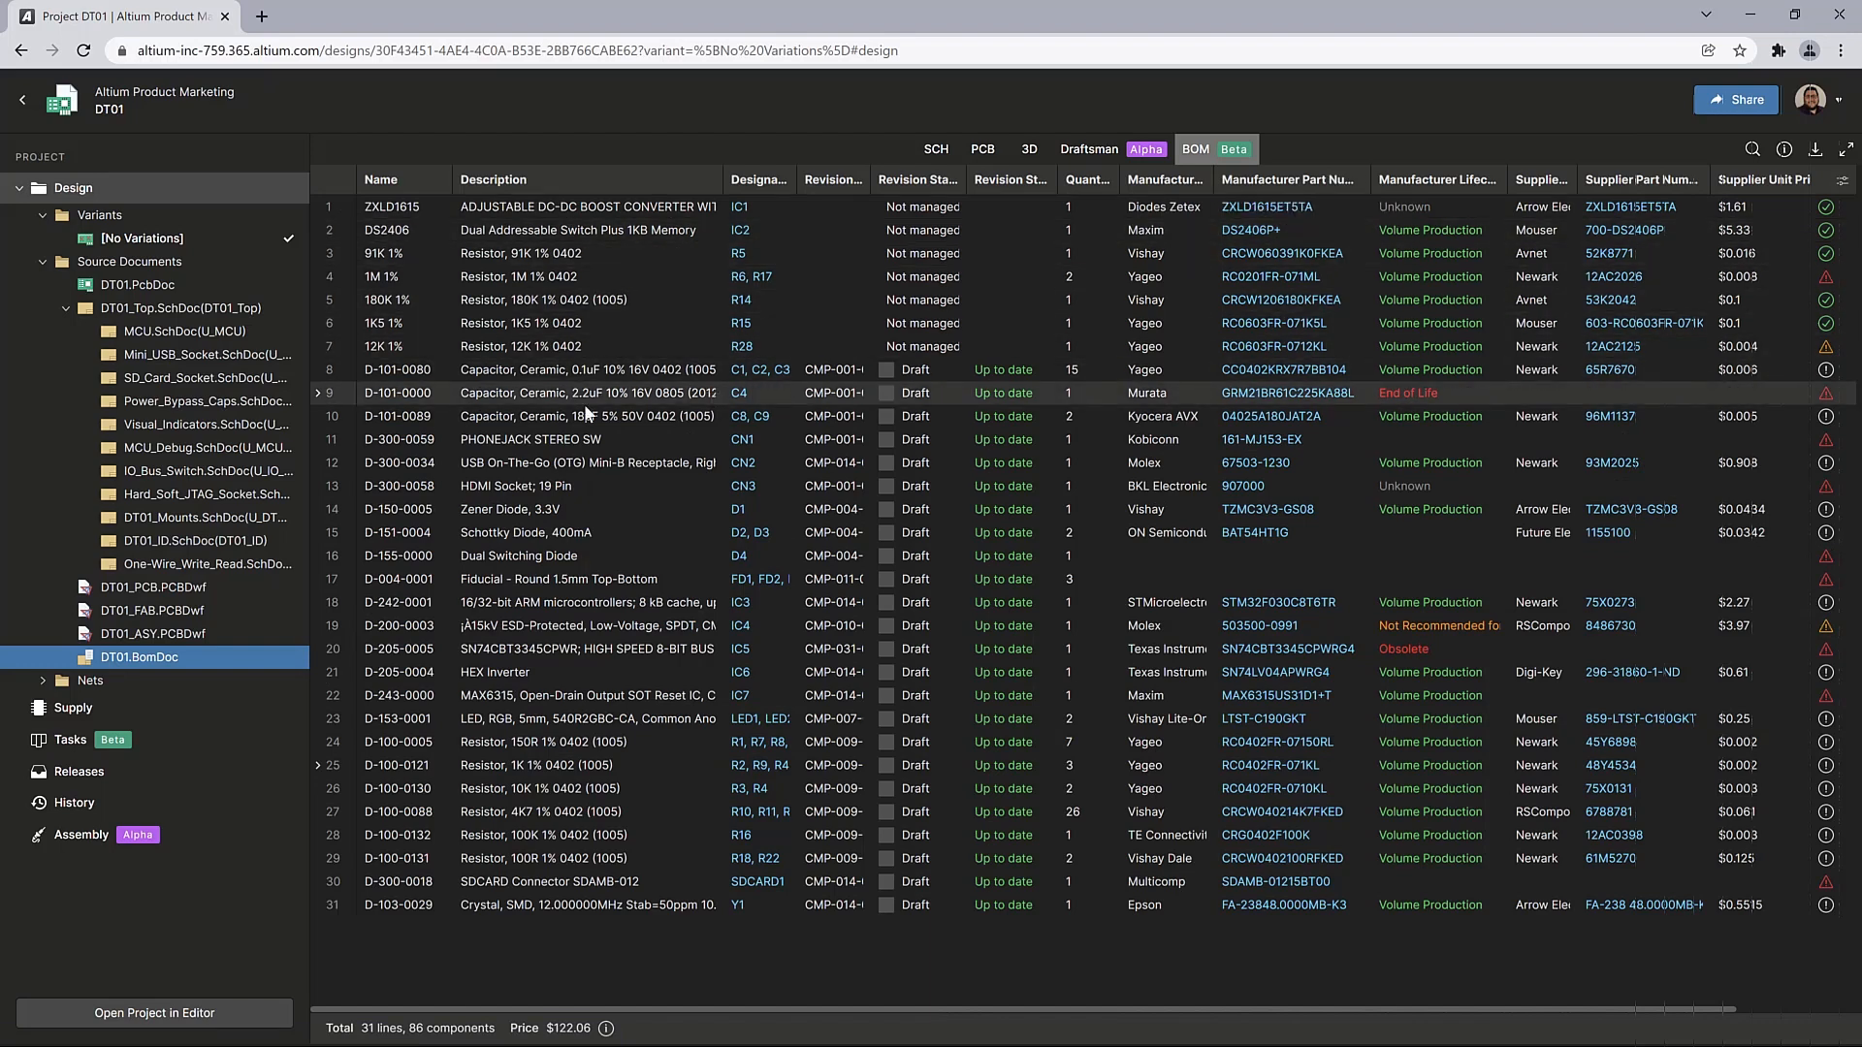
left_click(579, 414)
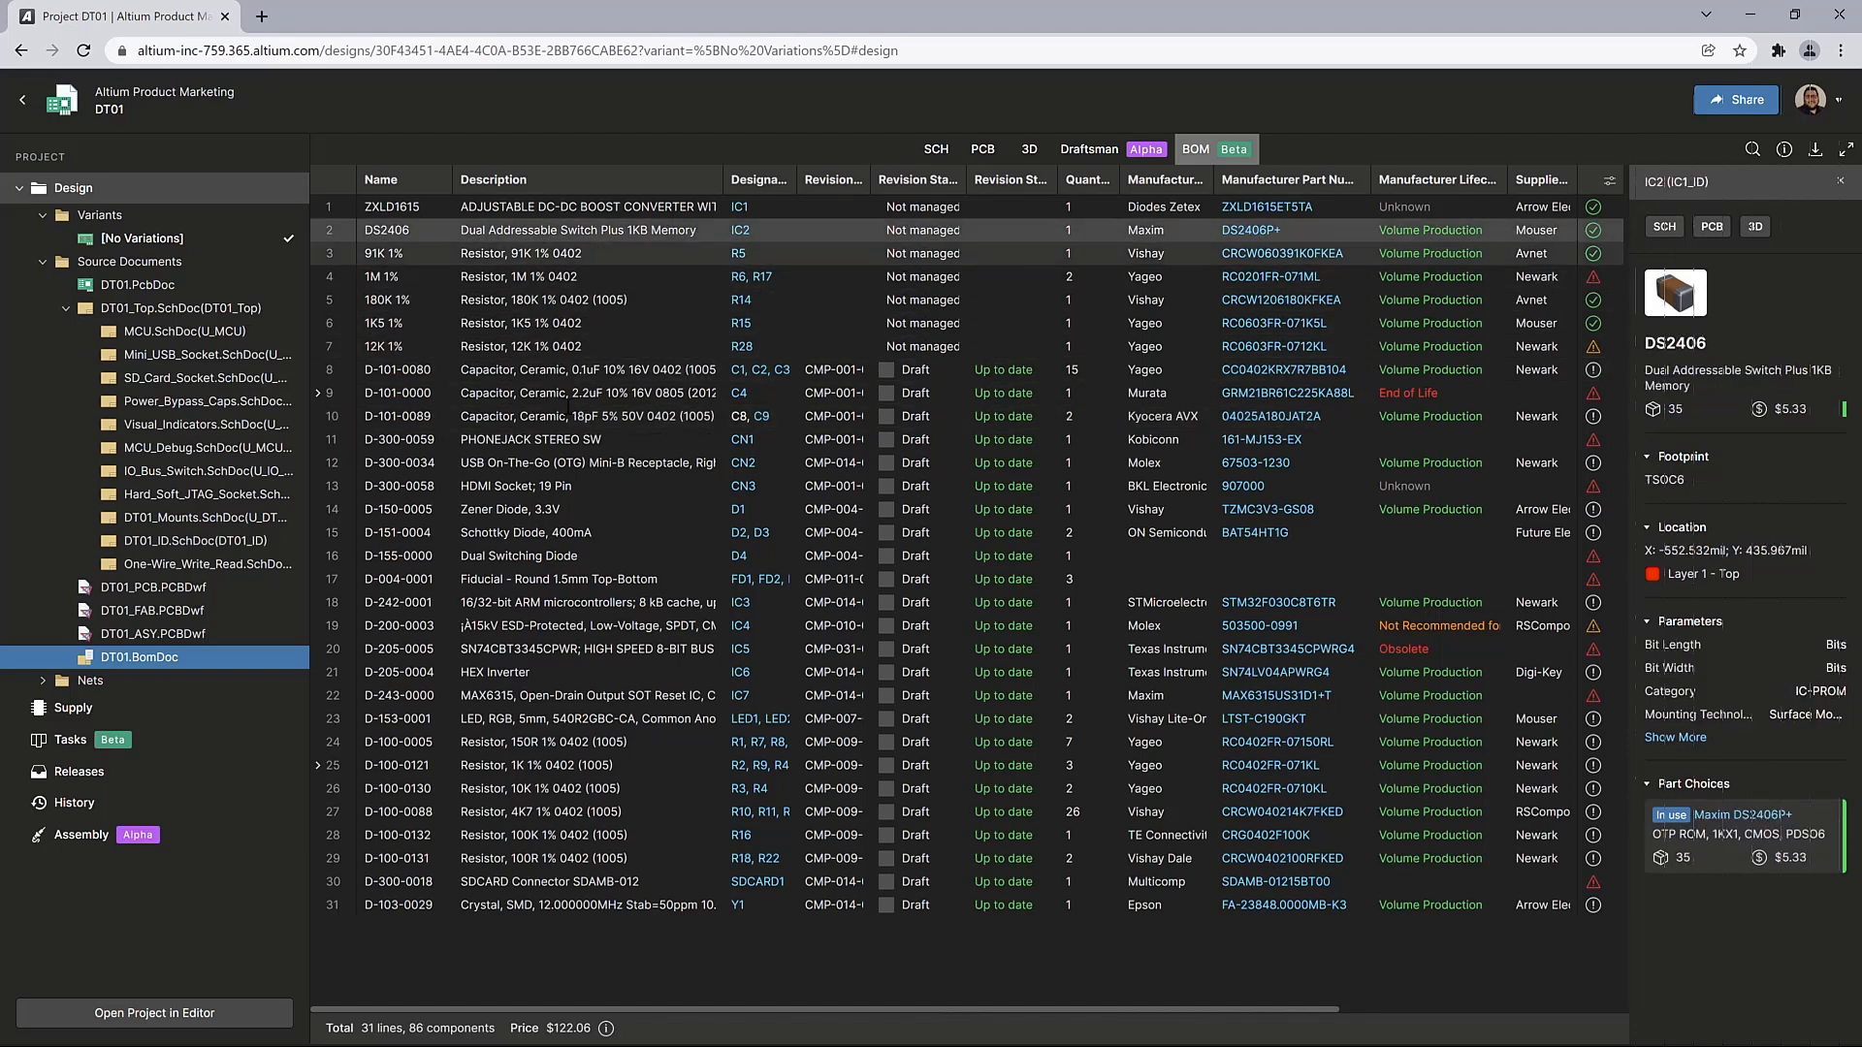
left_click(572, 648)
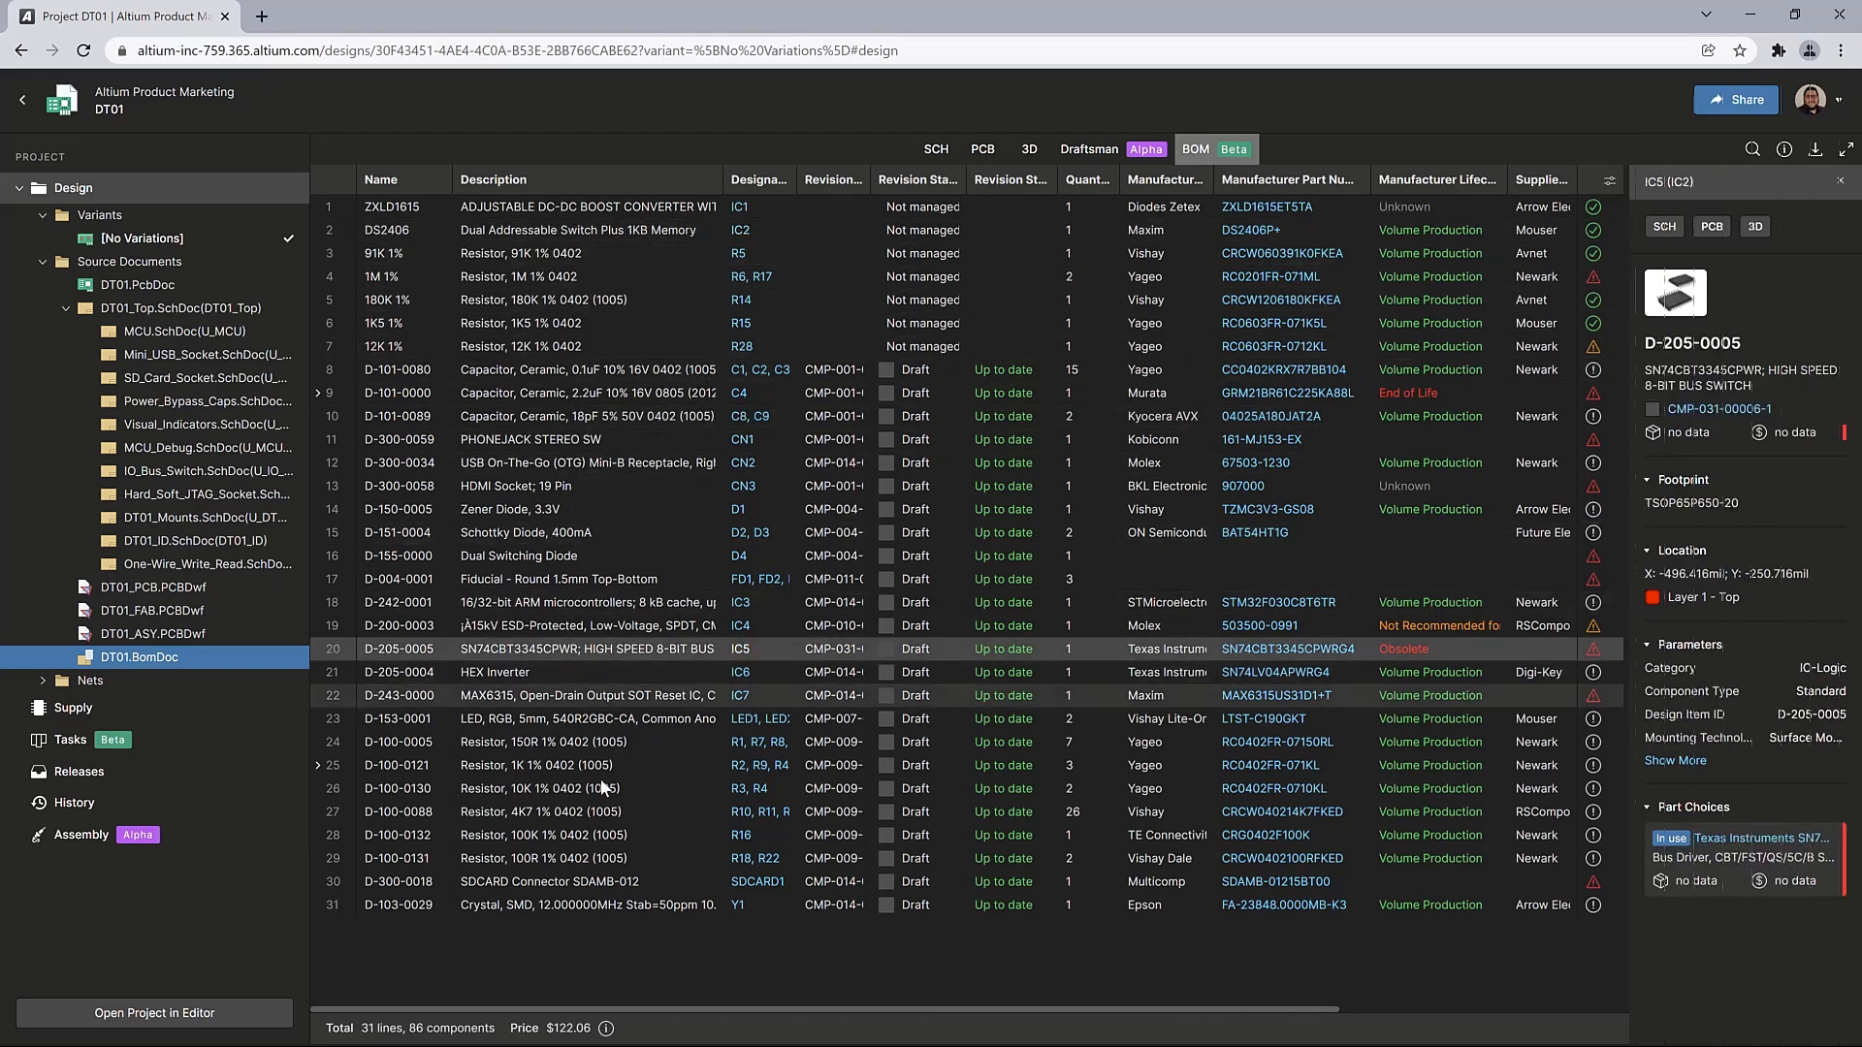
left_click(769, 836)
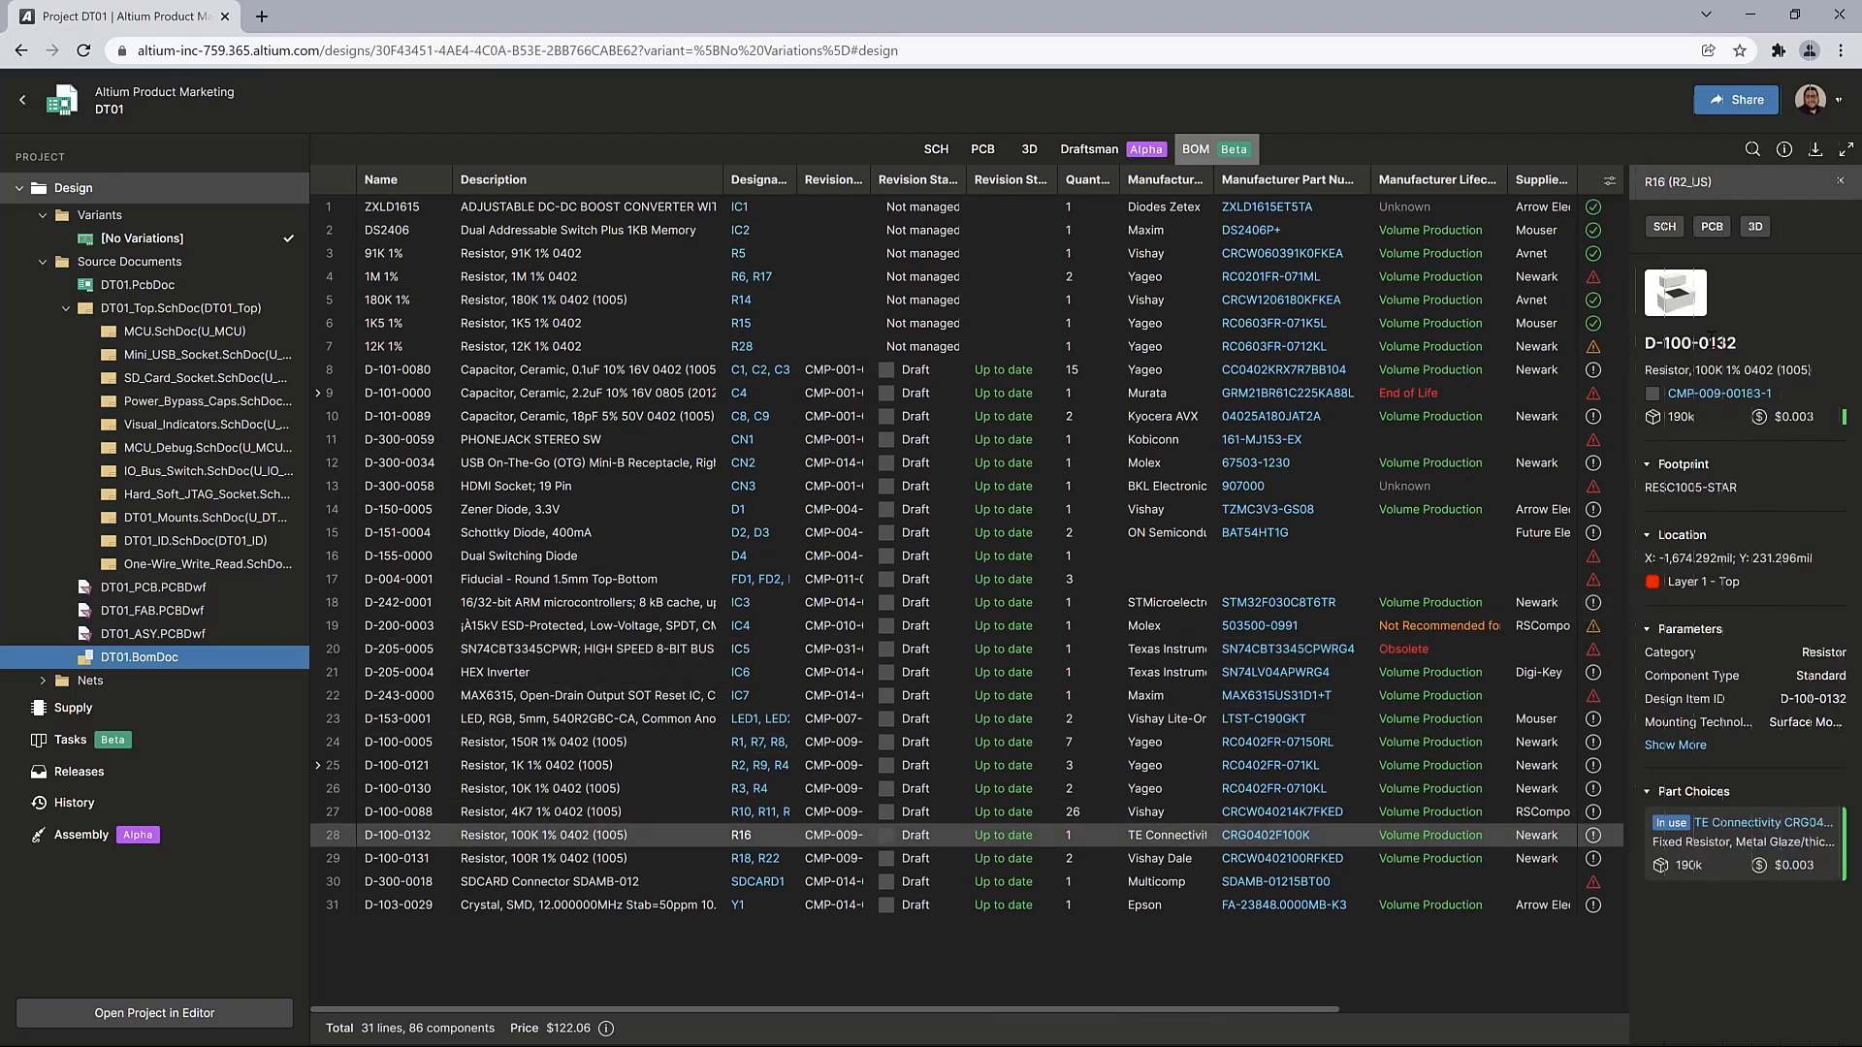
Locate resistor R16 on the PCB, check the board's comments and tasks, and reselect R16
left_click(1713, 228)
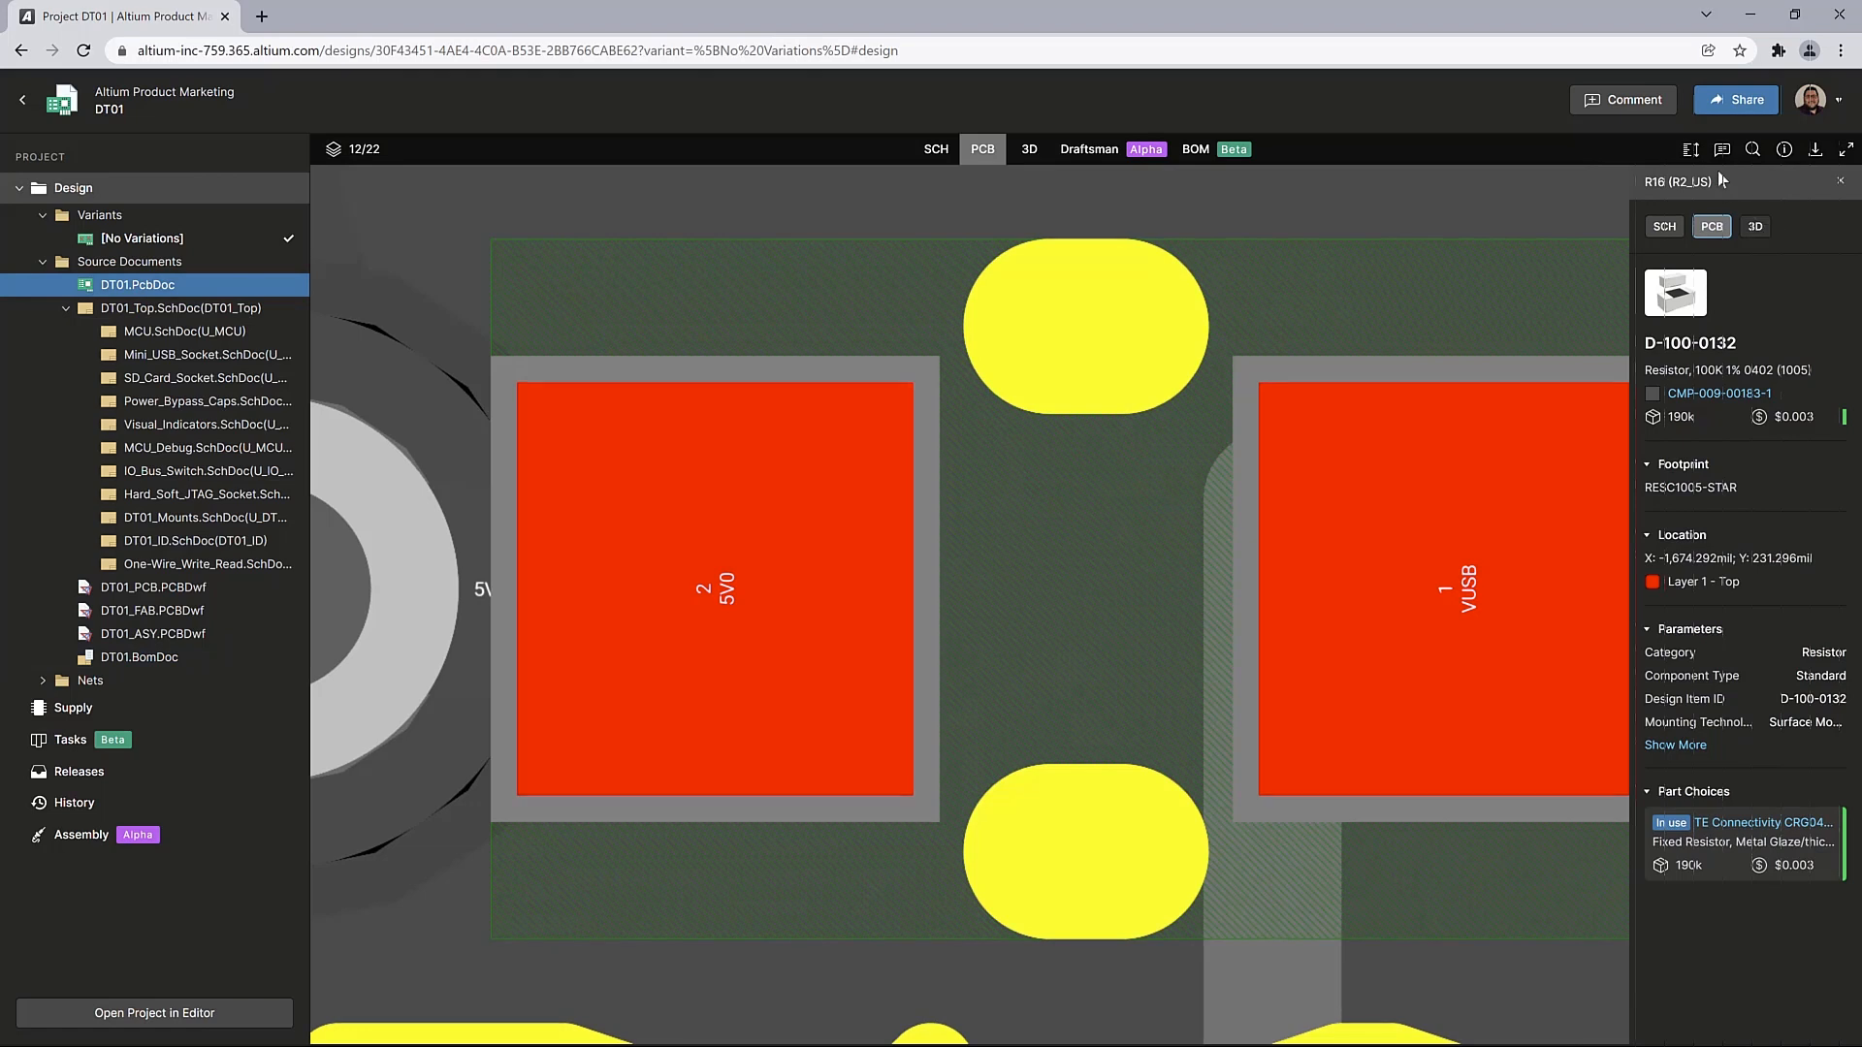
left_click(1723, 151)
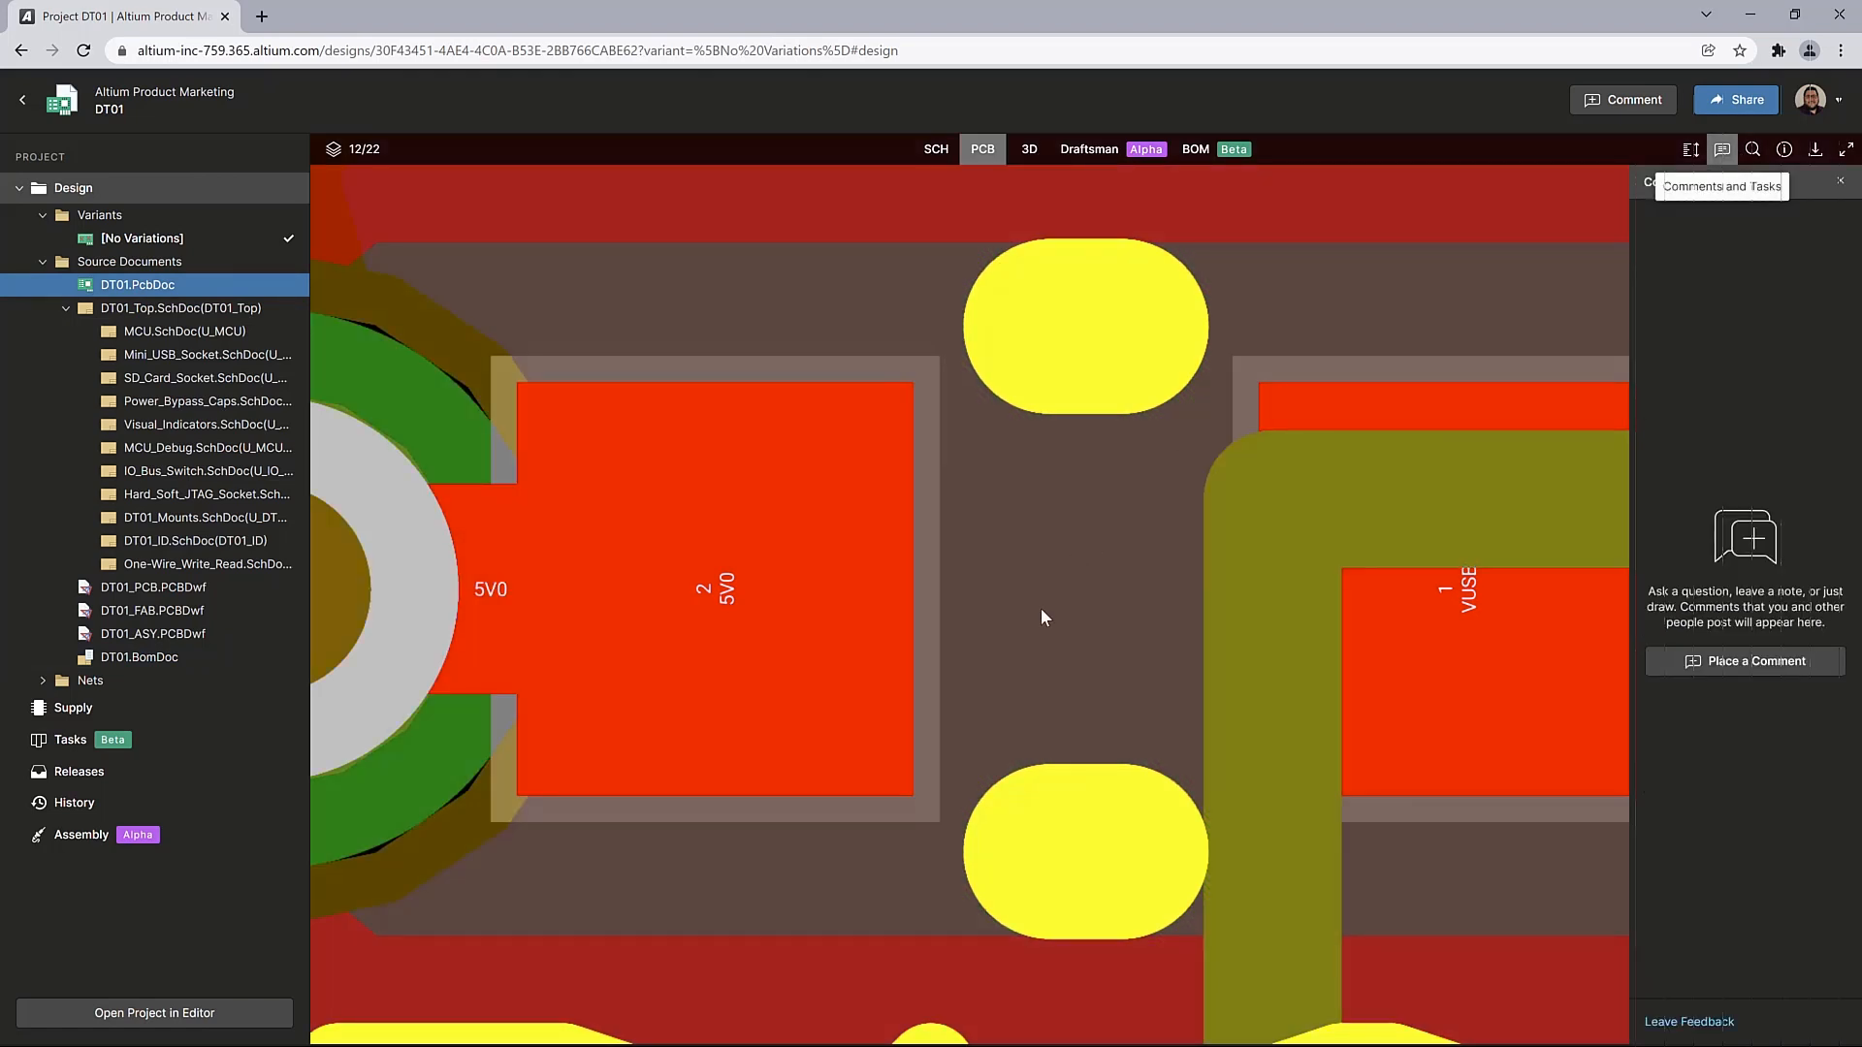
left_click(1118, 554)
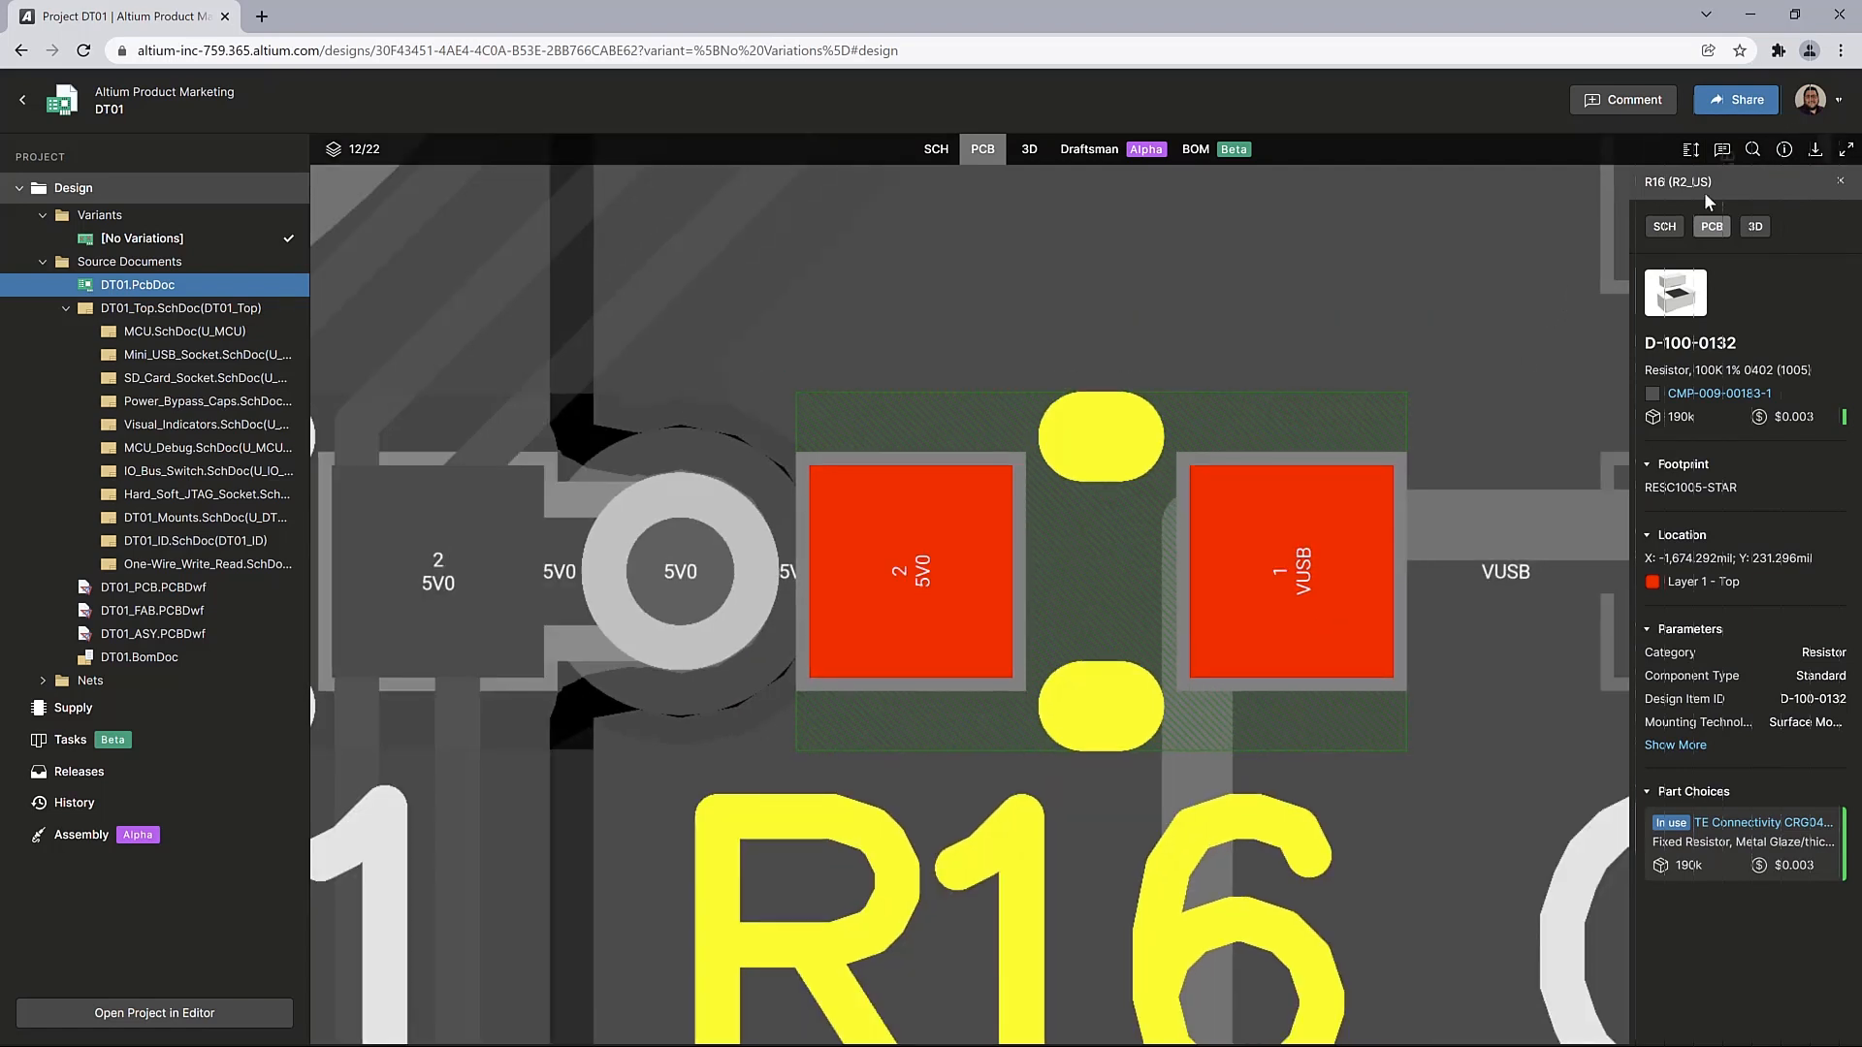
Search the PCB for r16 and view the R16 (R2_US) result with its surrounding board area
left_click(1753, 151)
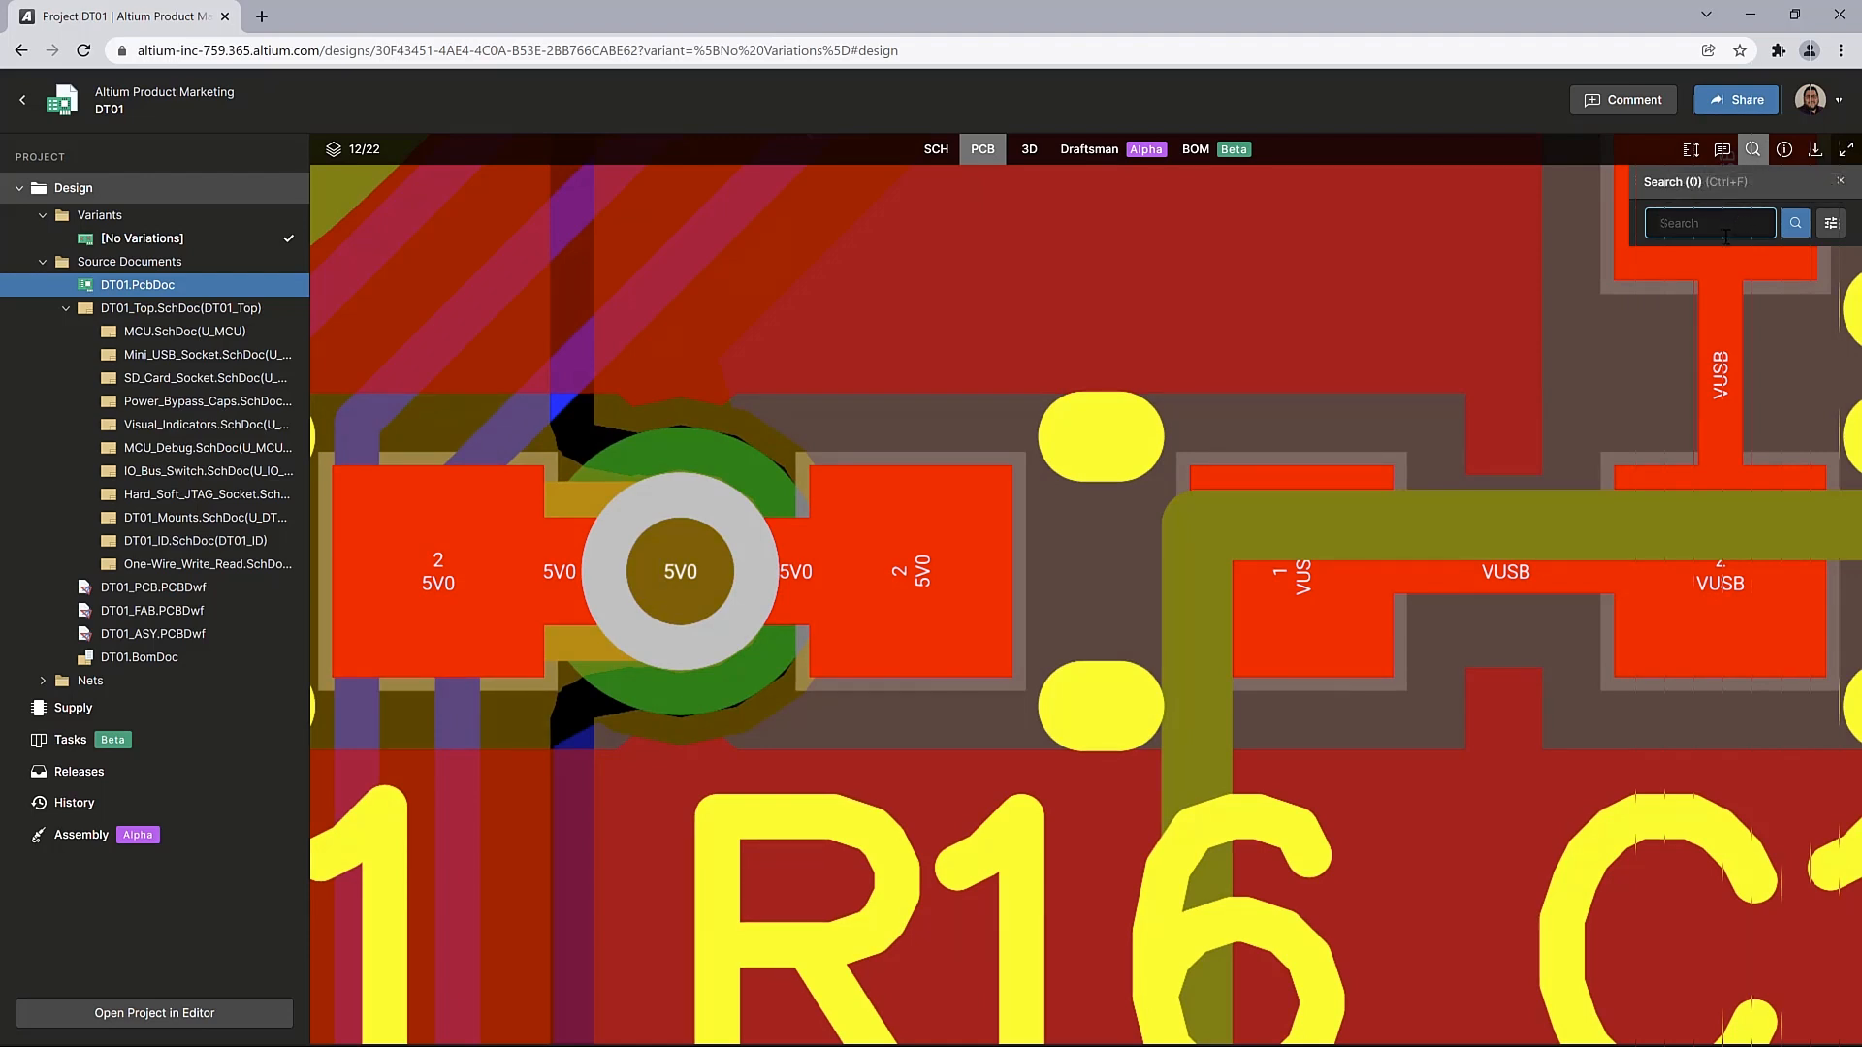
type("r`1")
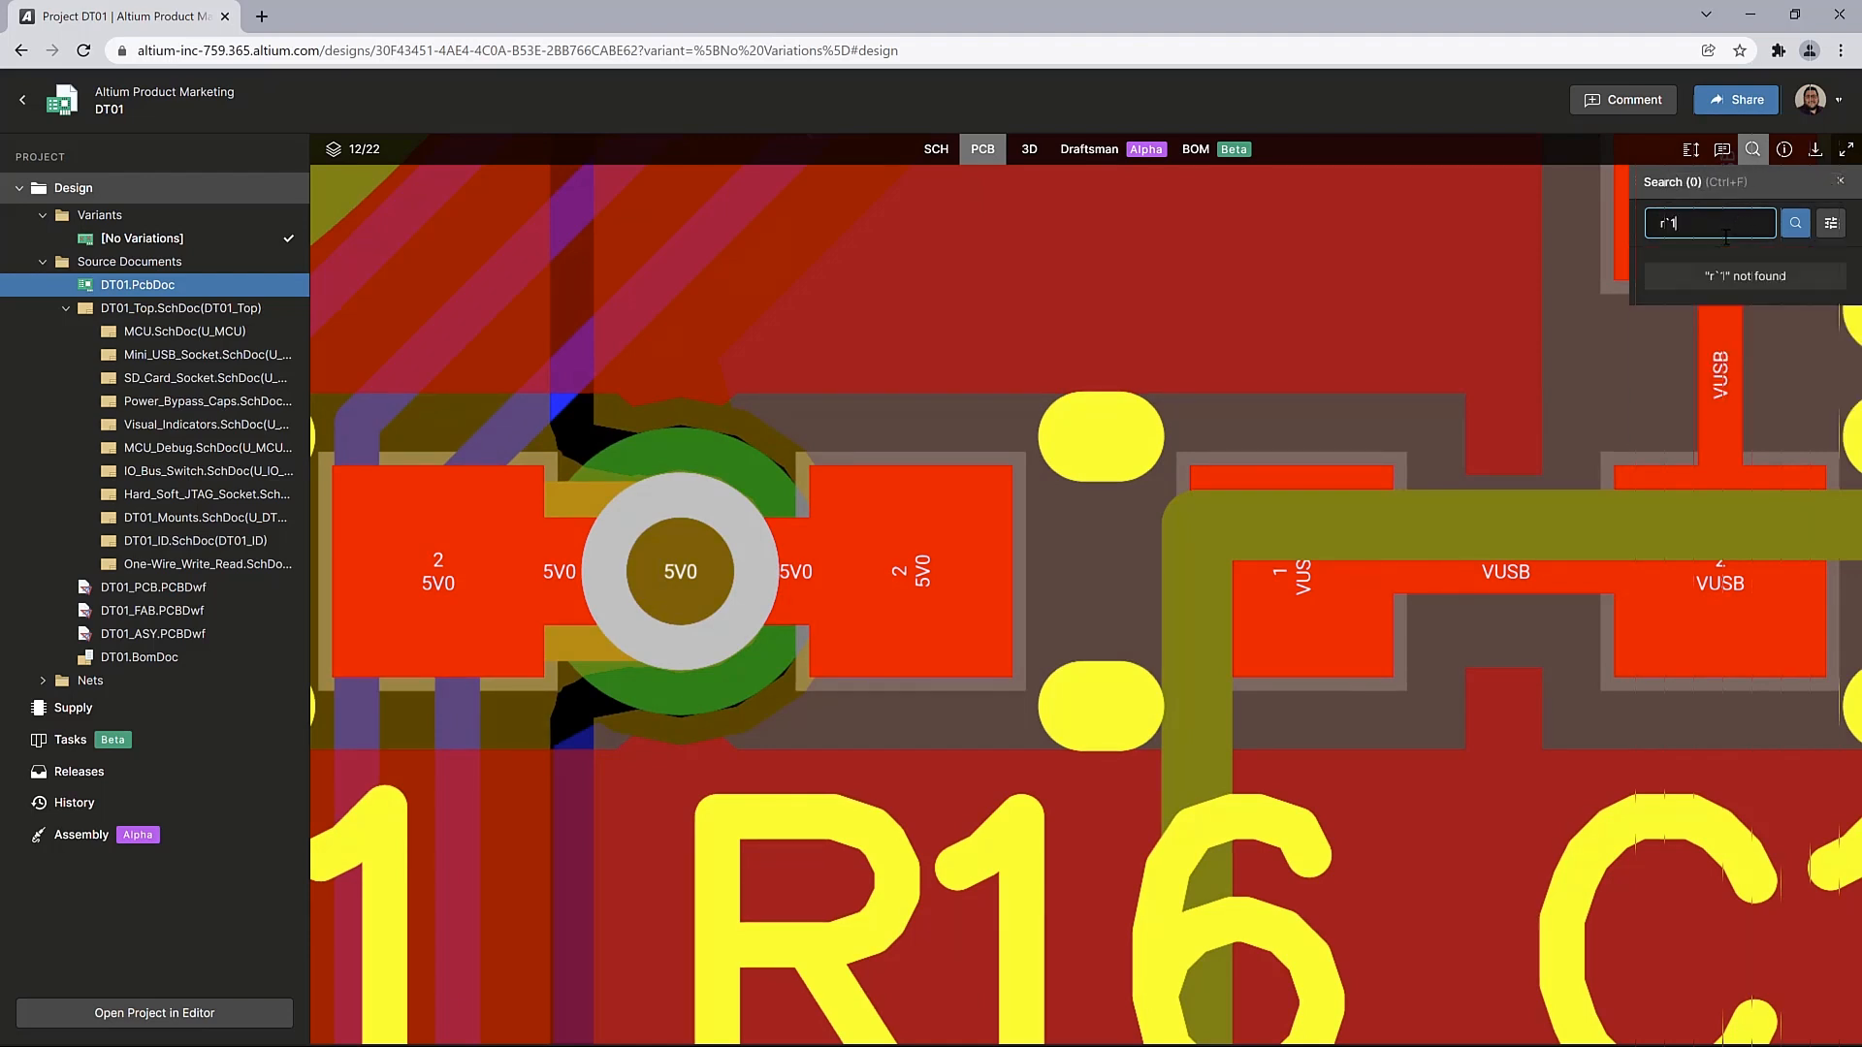
key("BackSpace")
key("BackSpace")
type("1")
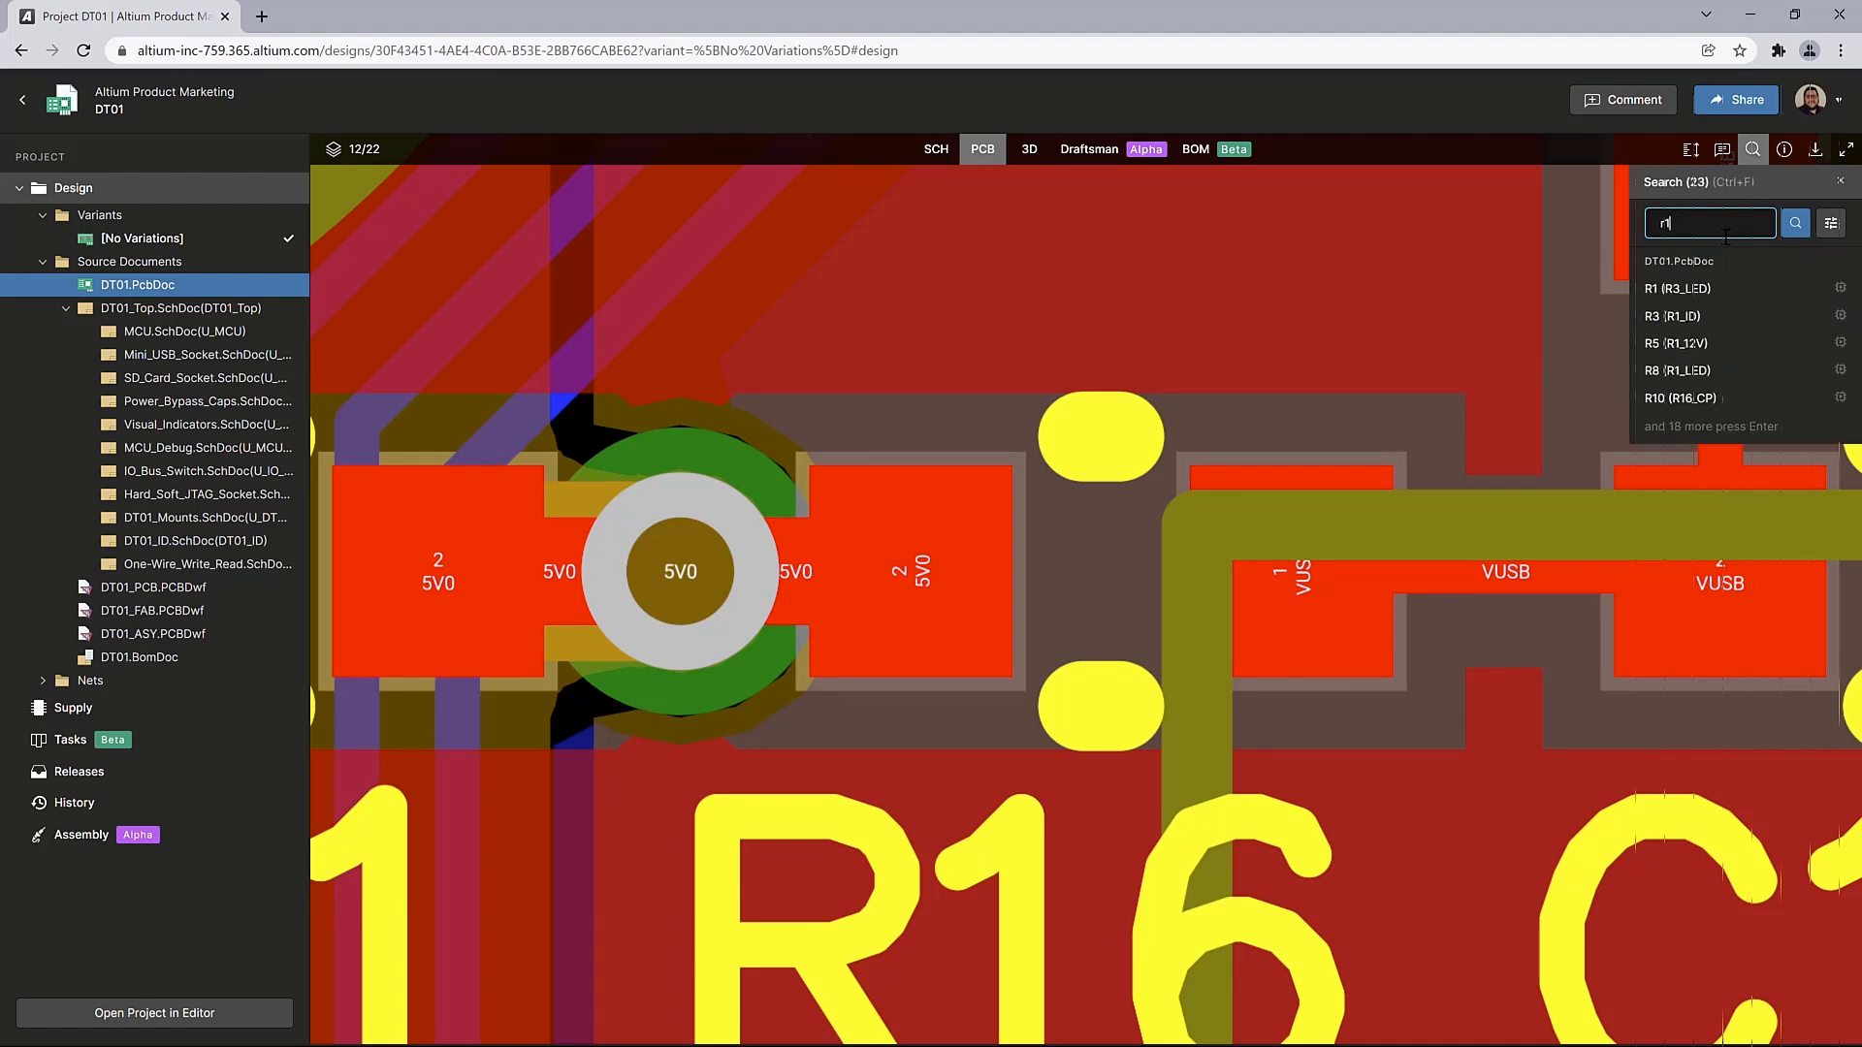
type("6")
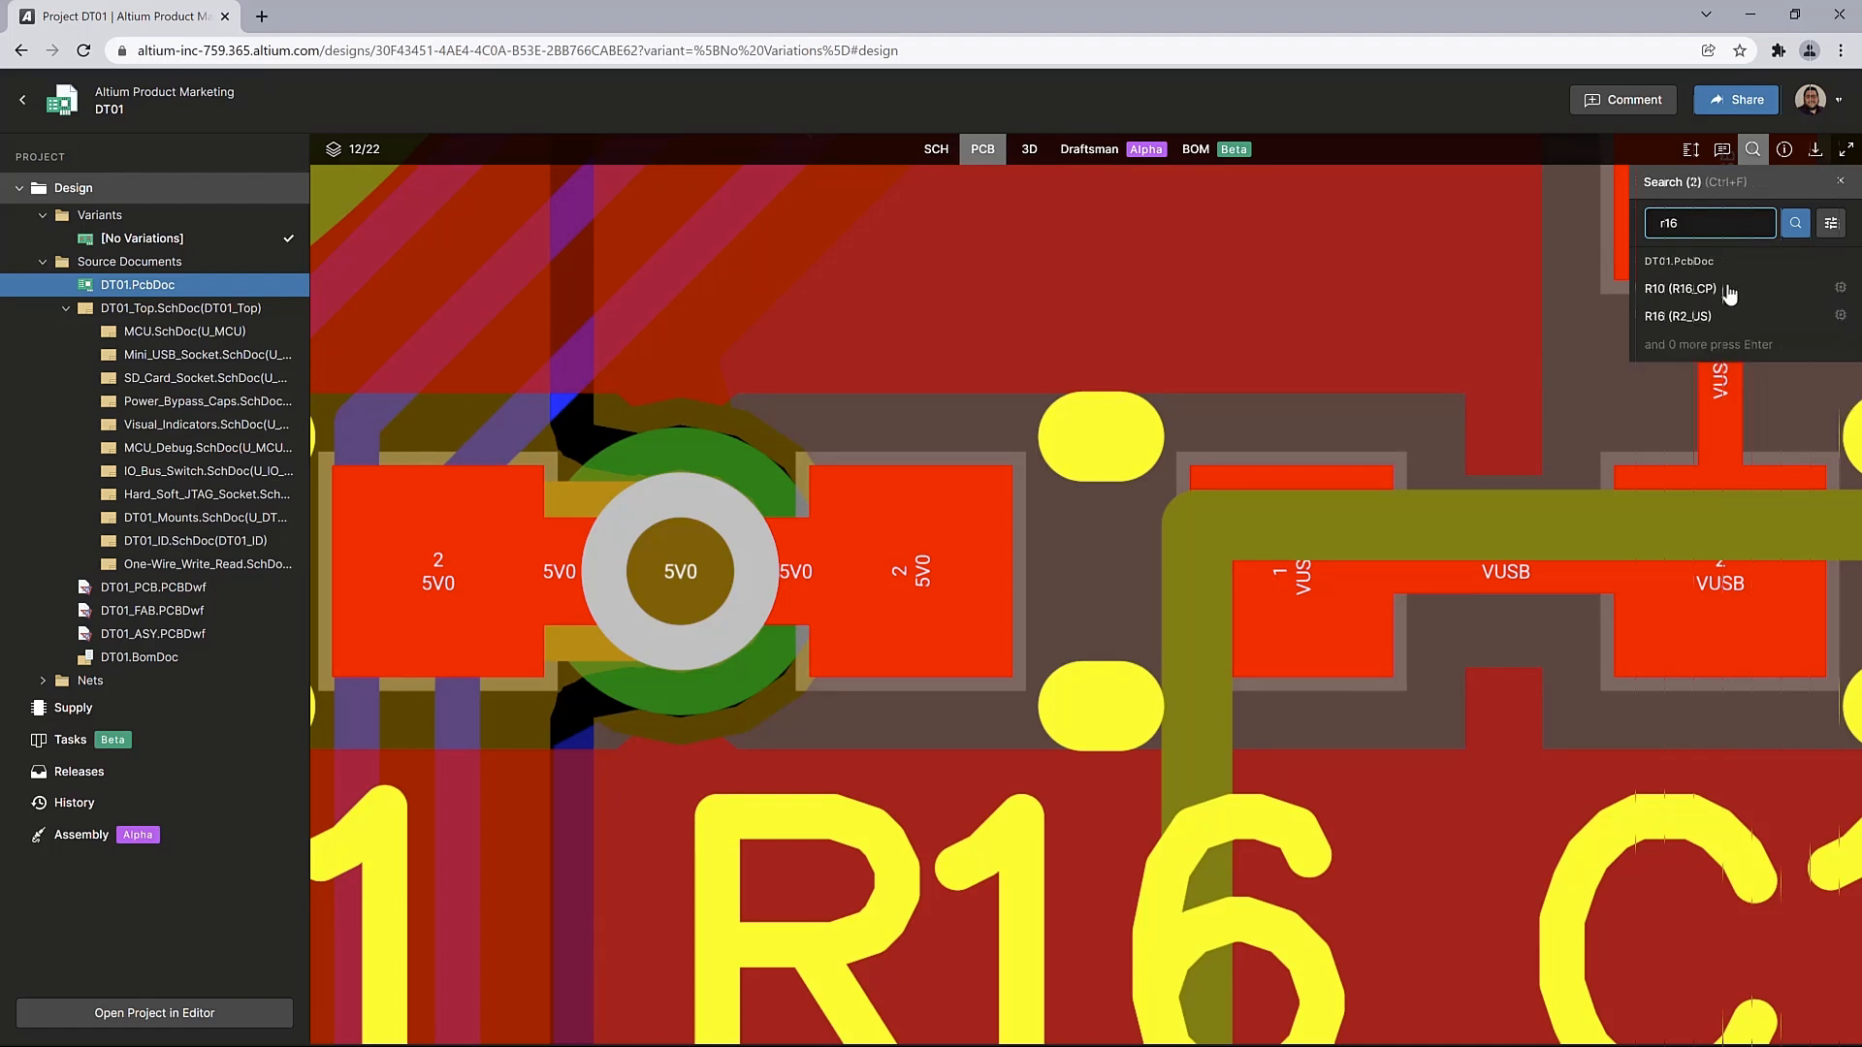
left_click(1727, 317)
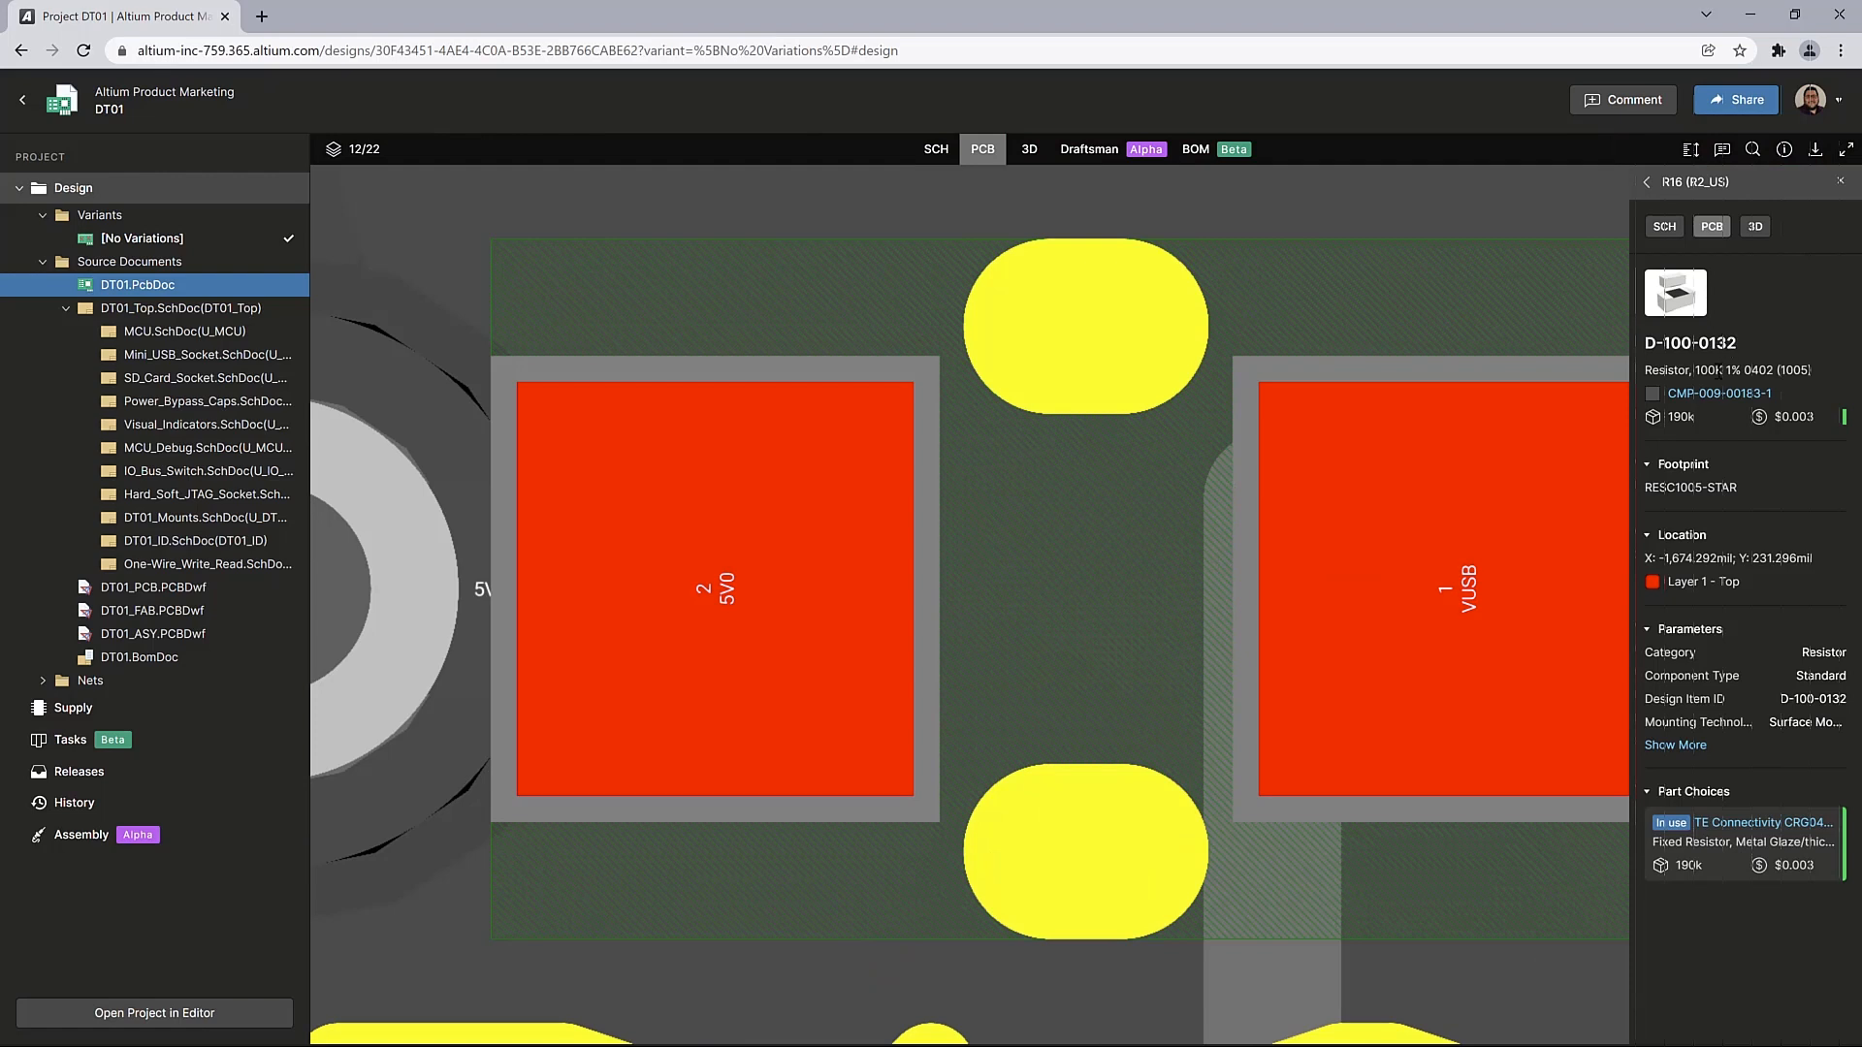
scroll(1356, 683, "down", 5)
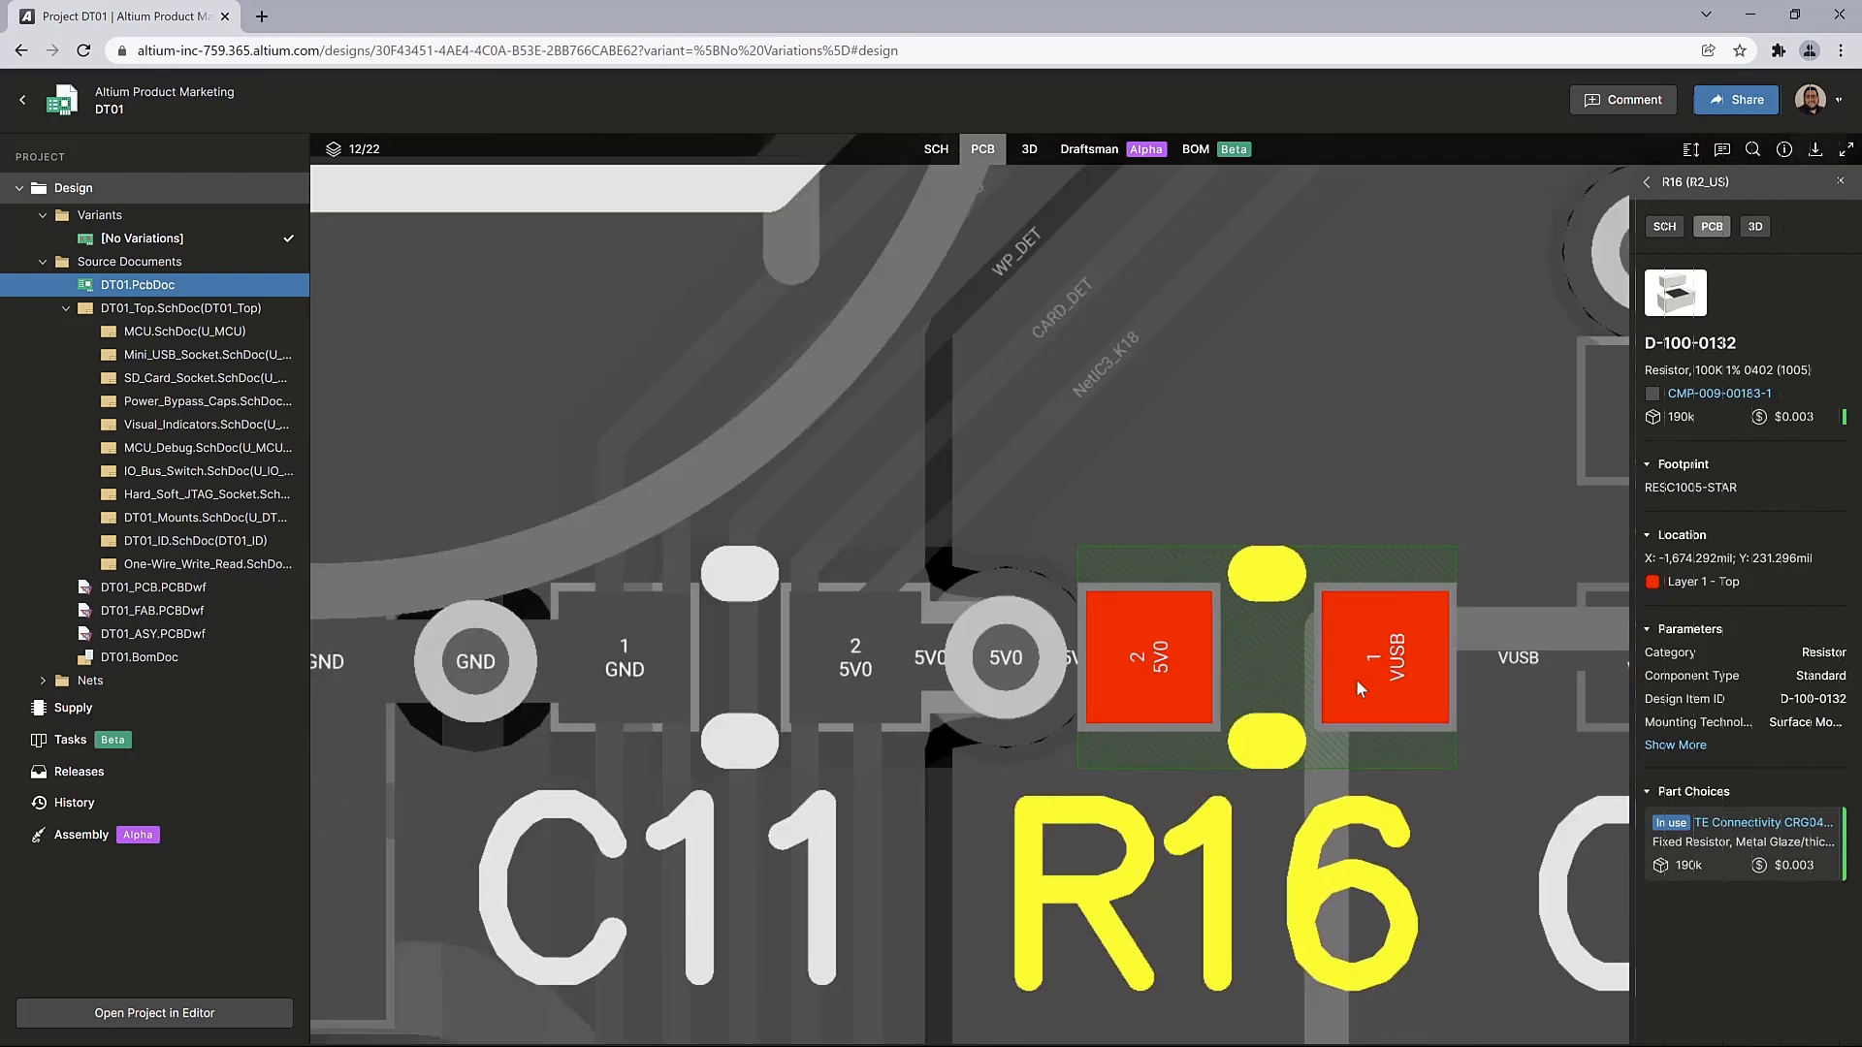
scroll(1355, 678, "down", 4)
left_click_drag(1259, 526, 1247, 416)
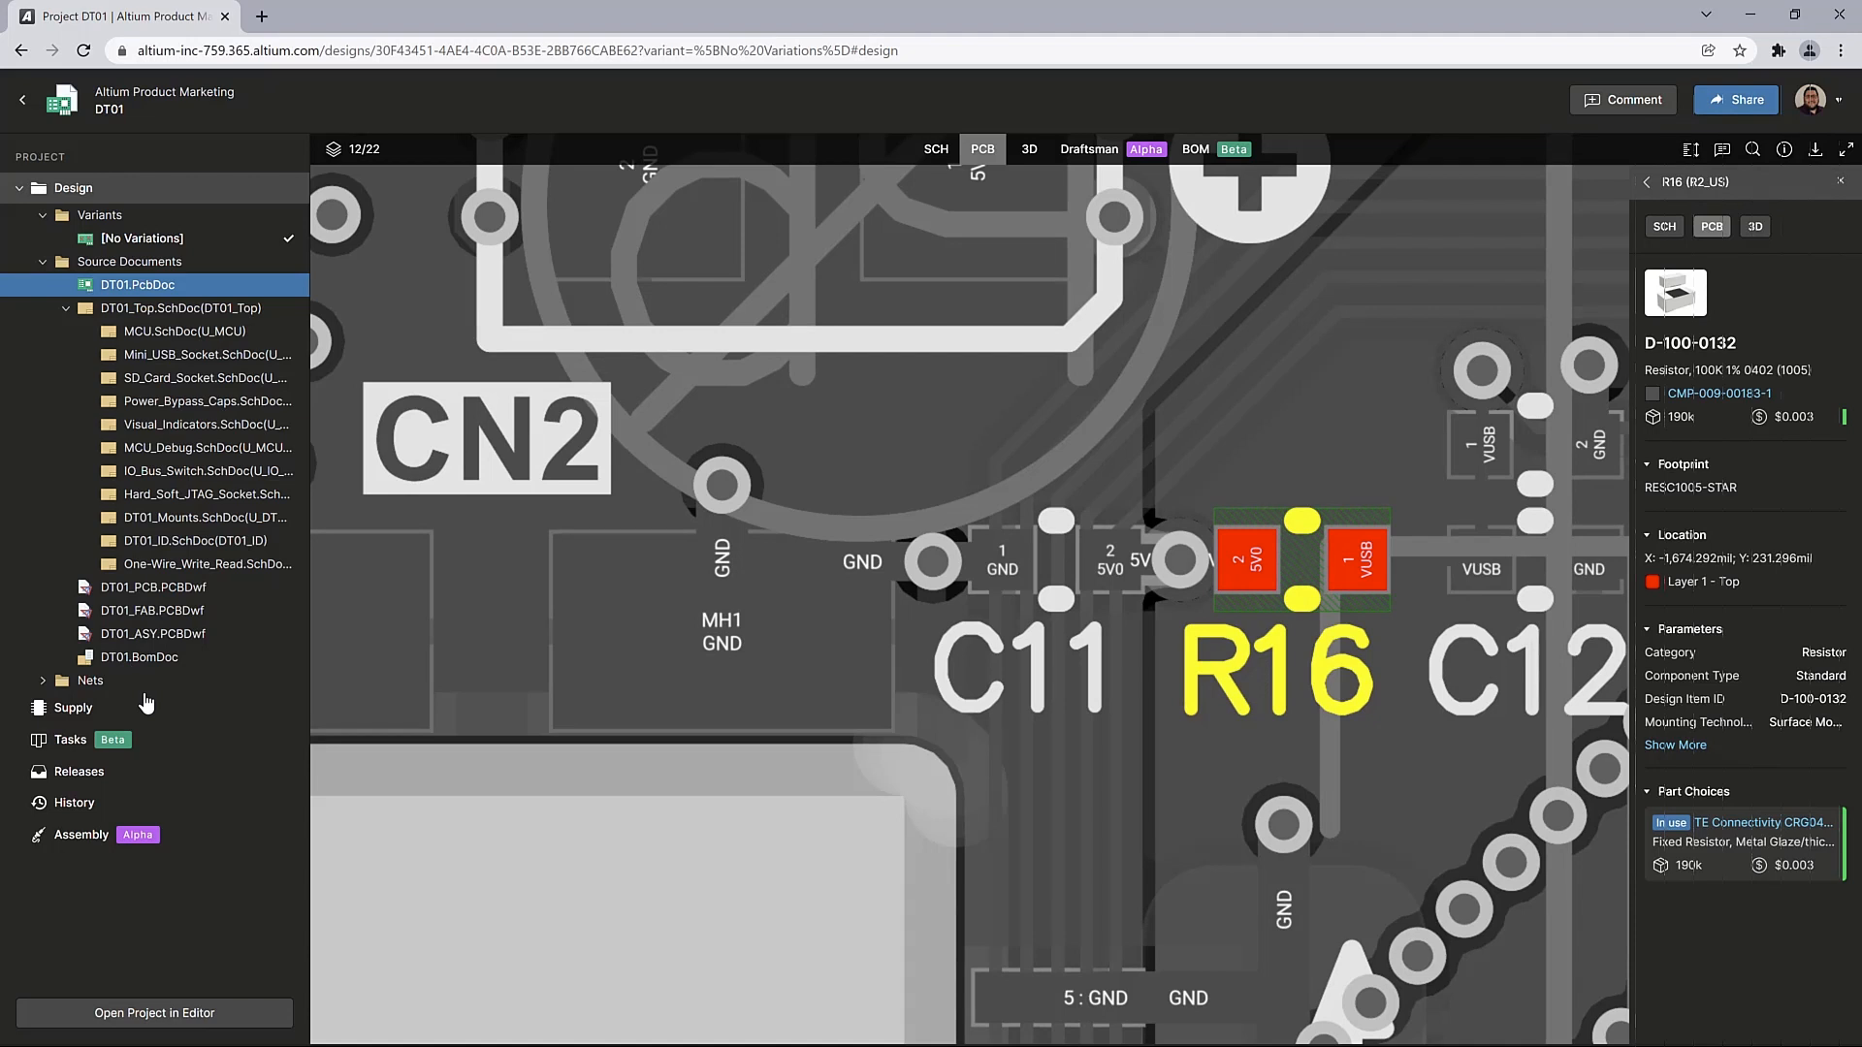
List the PCB layers, and hide and show Layer 2 - GND again
left_click(358, 155)
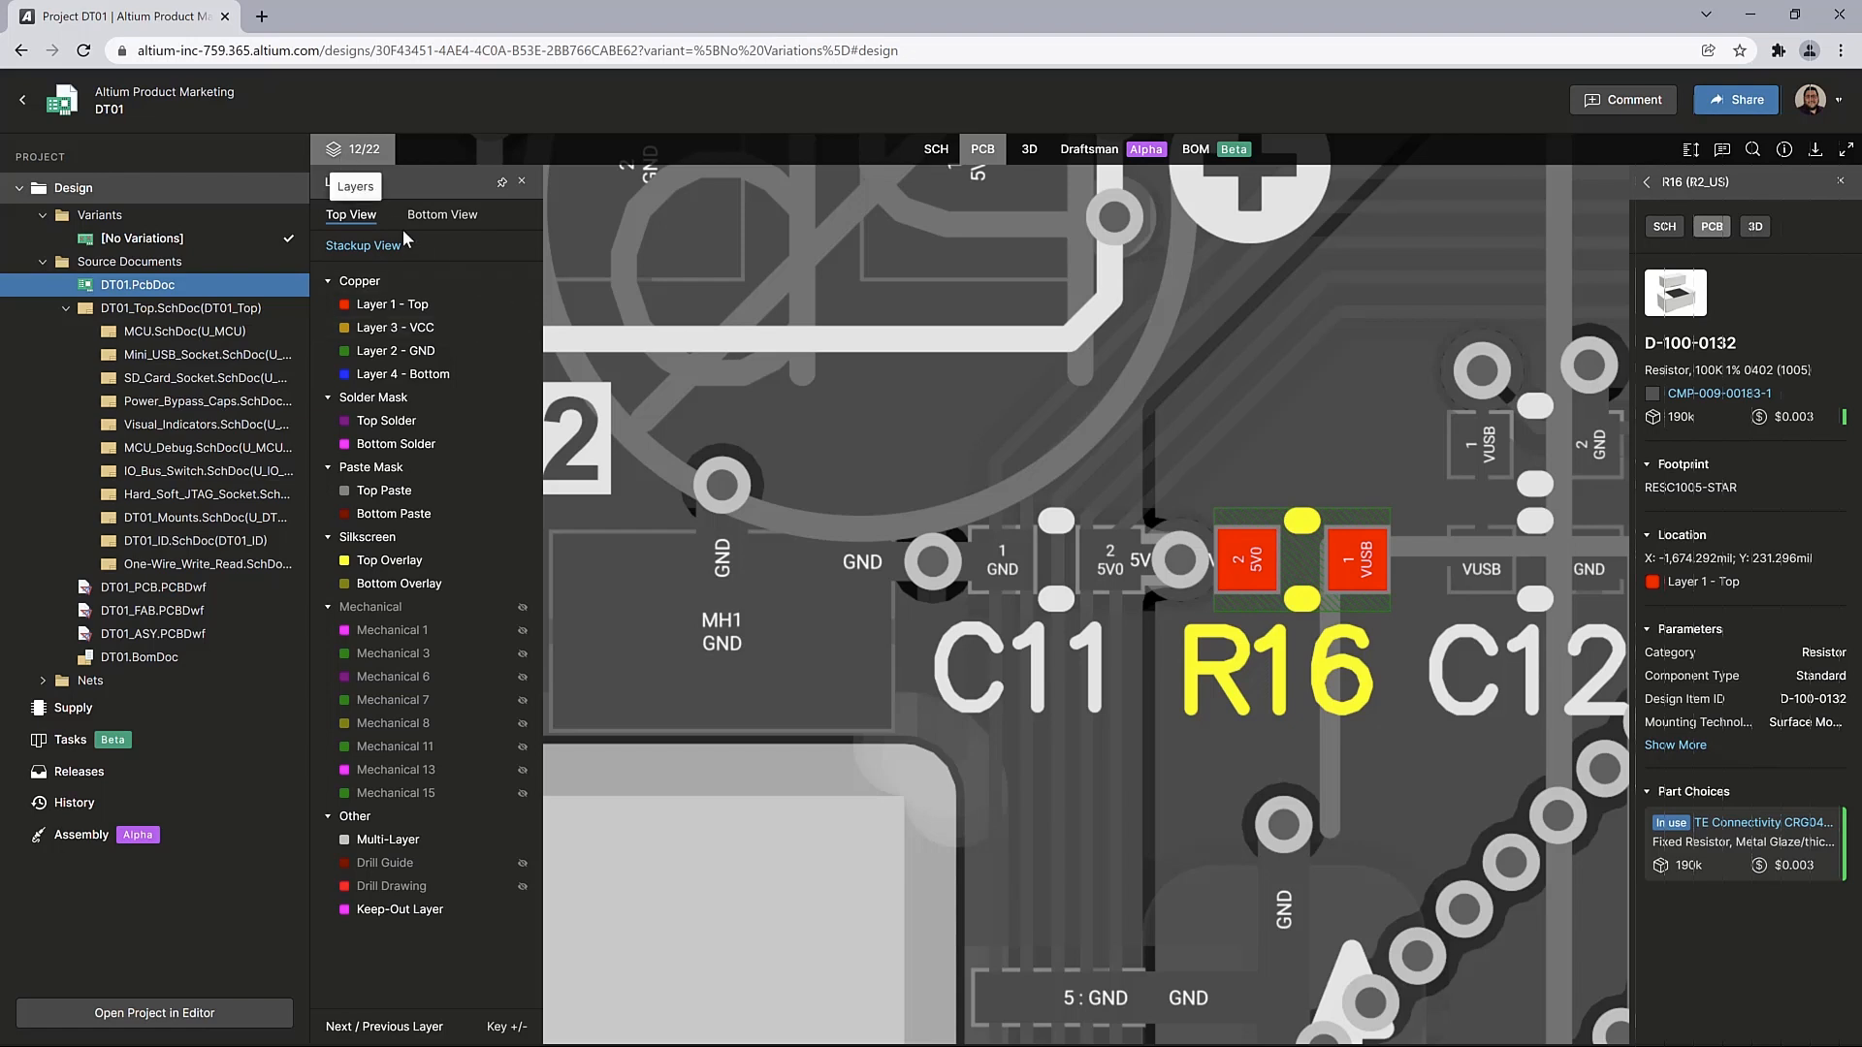
left_click(523, 353)
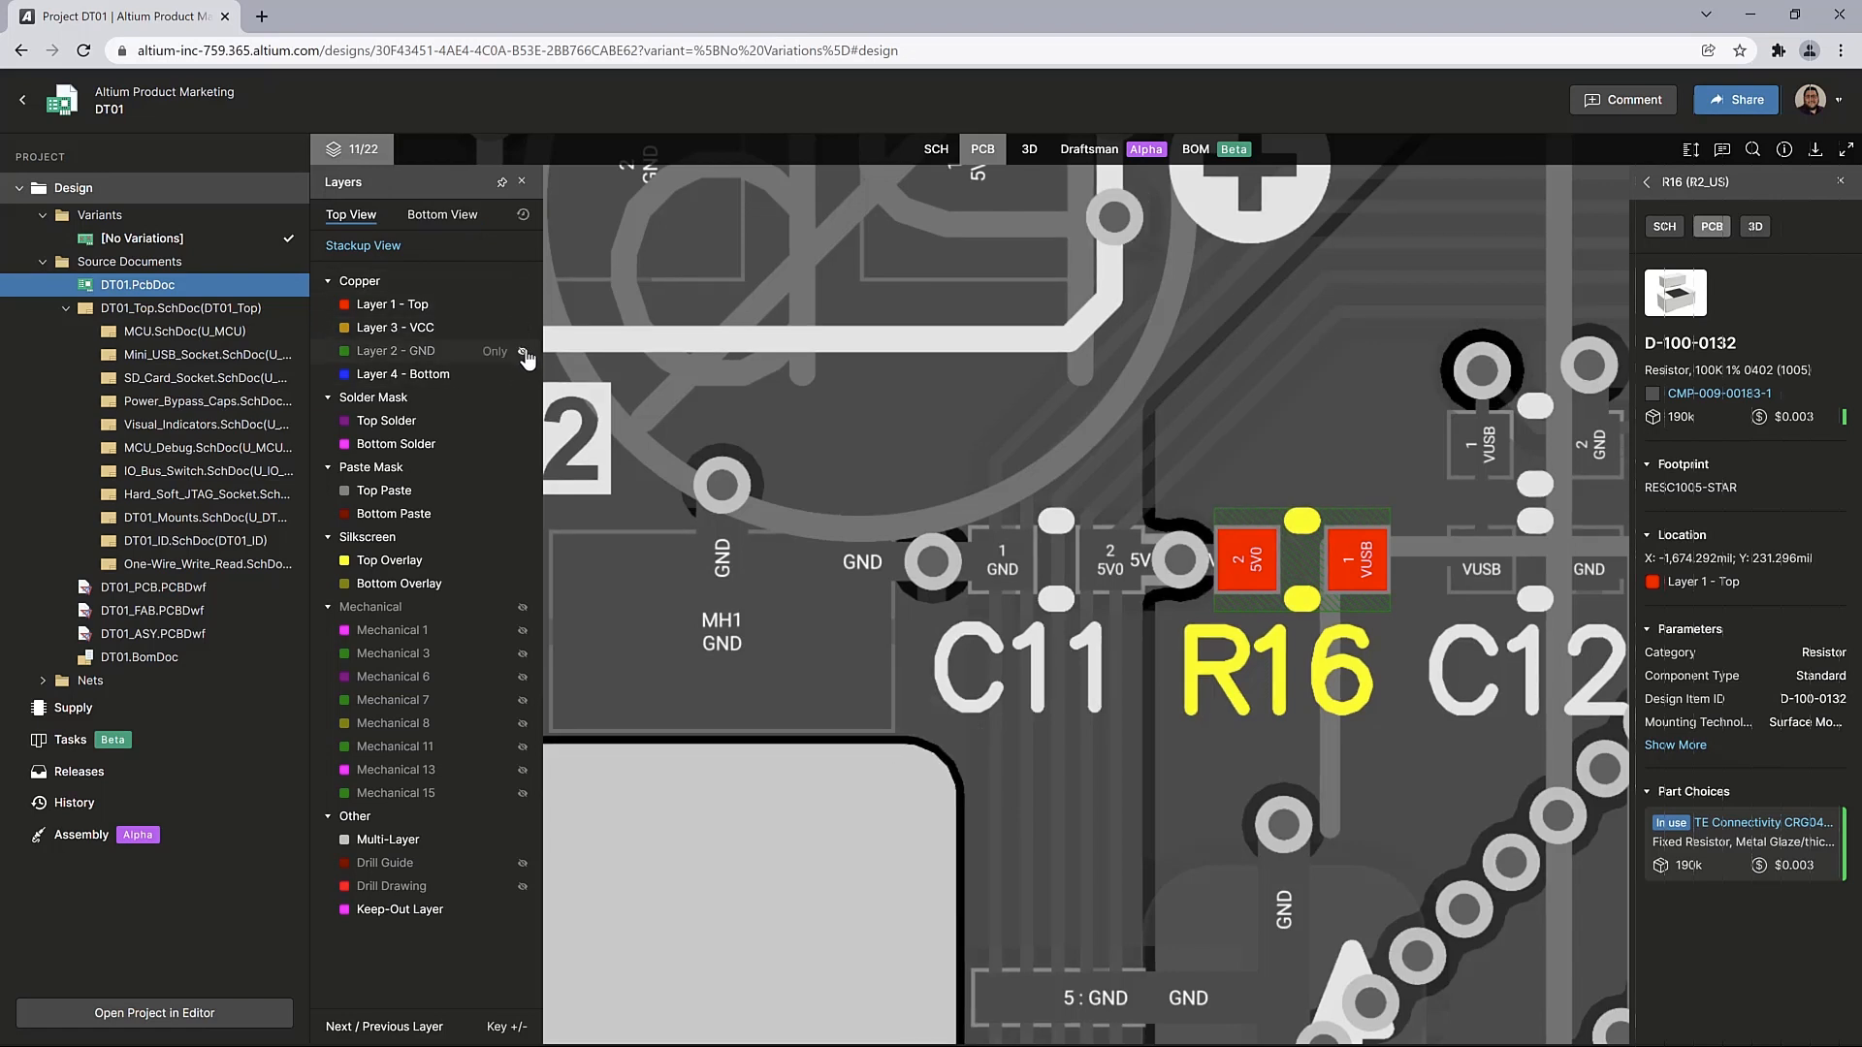
left_click(524, 353)
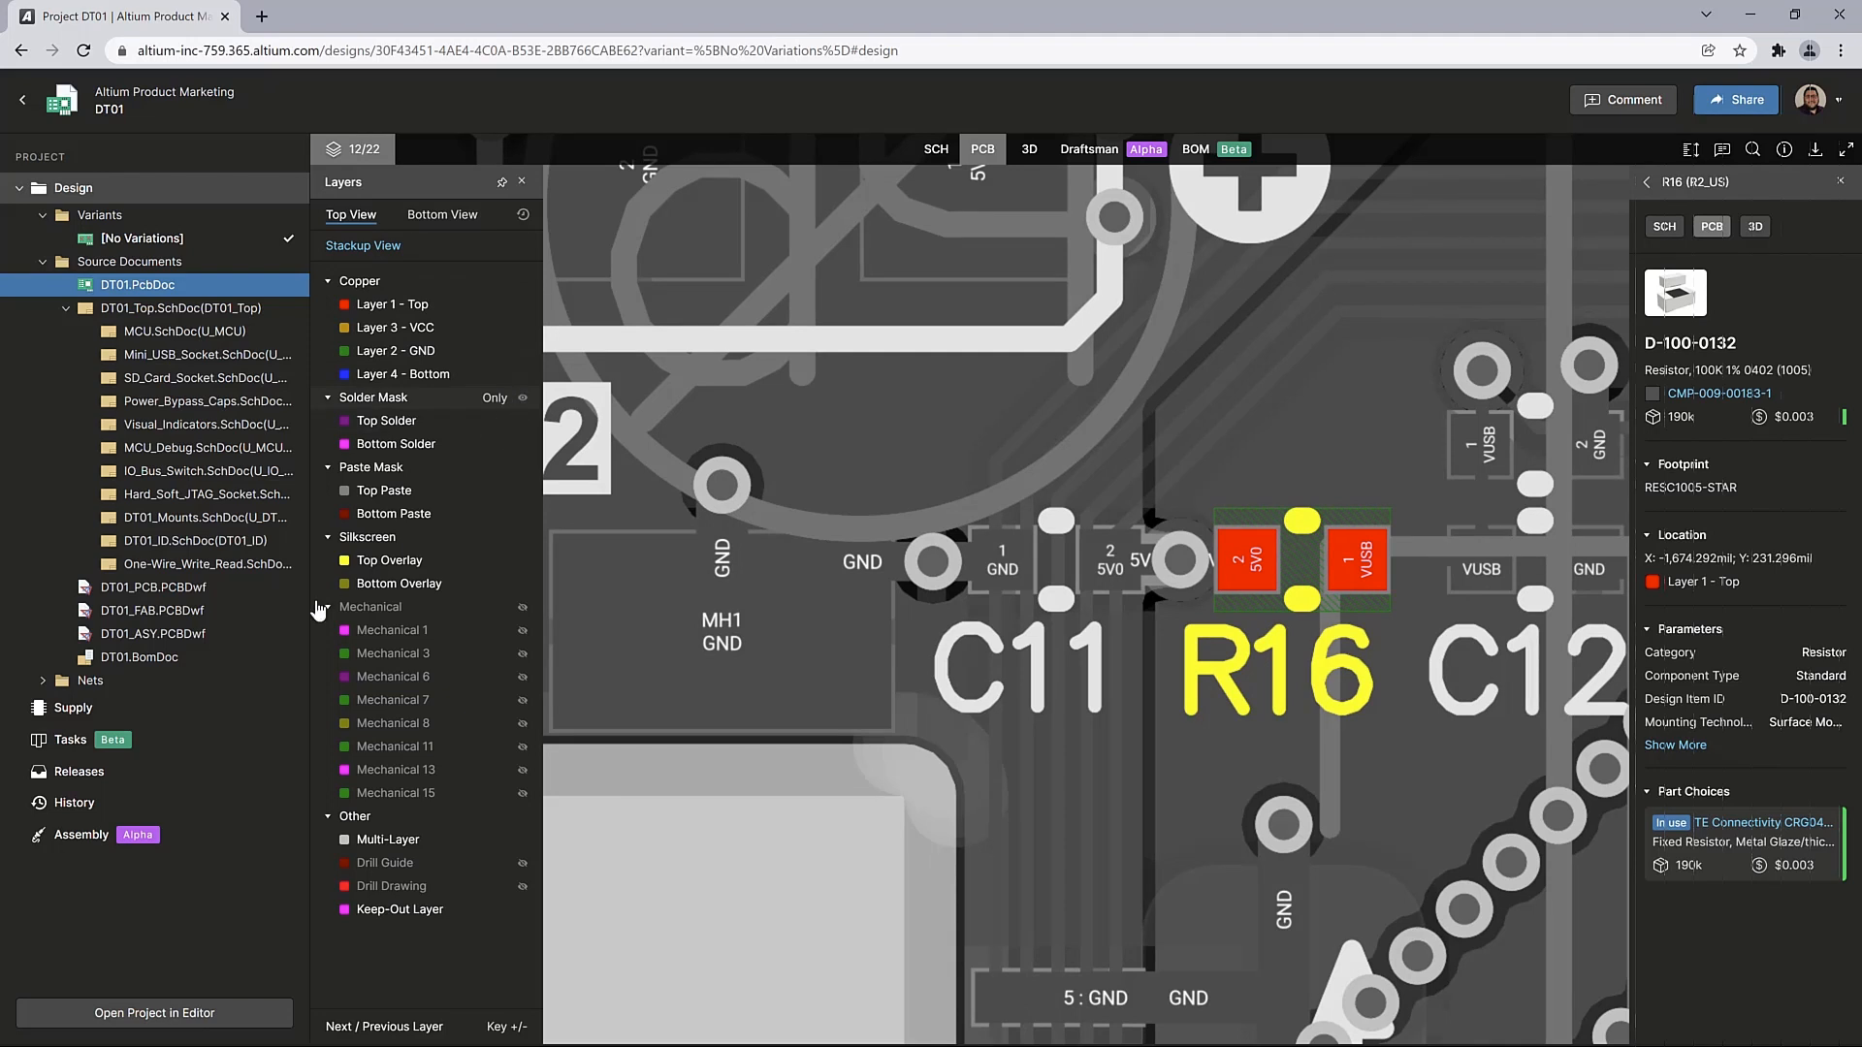
Inspect the CMP-009-00013 resistor's properties in the supply list, and review the project's commit and release history
left_click(160, 709)
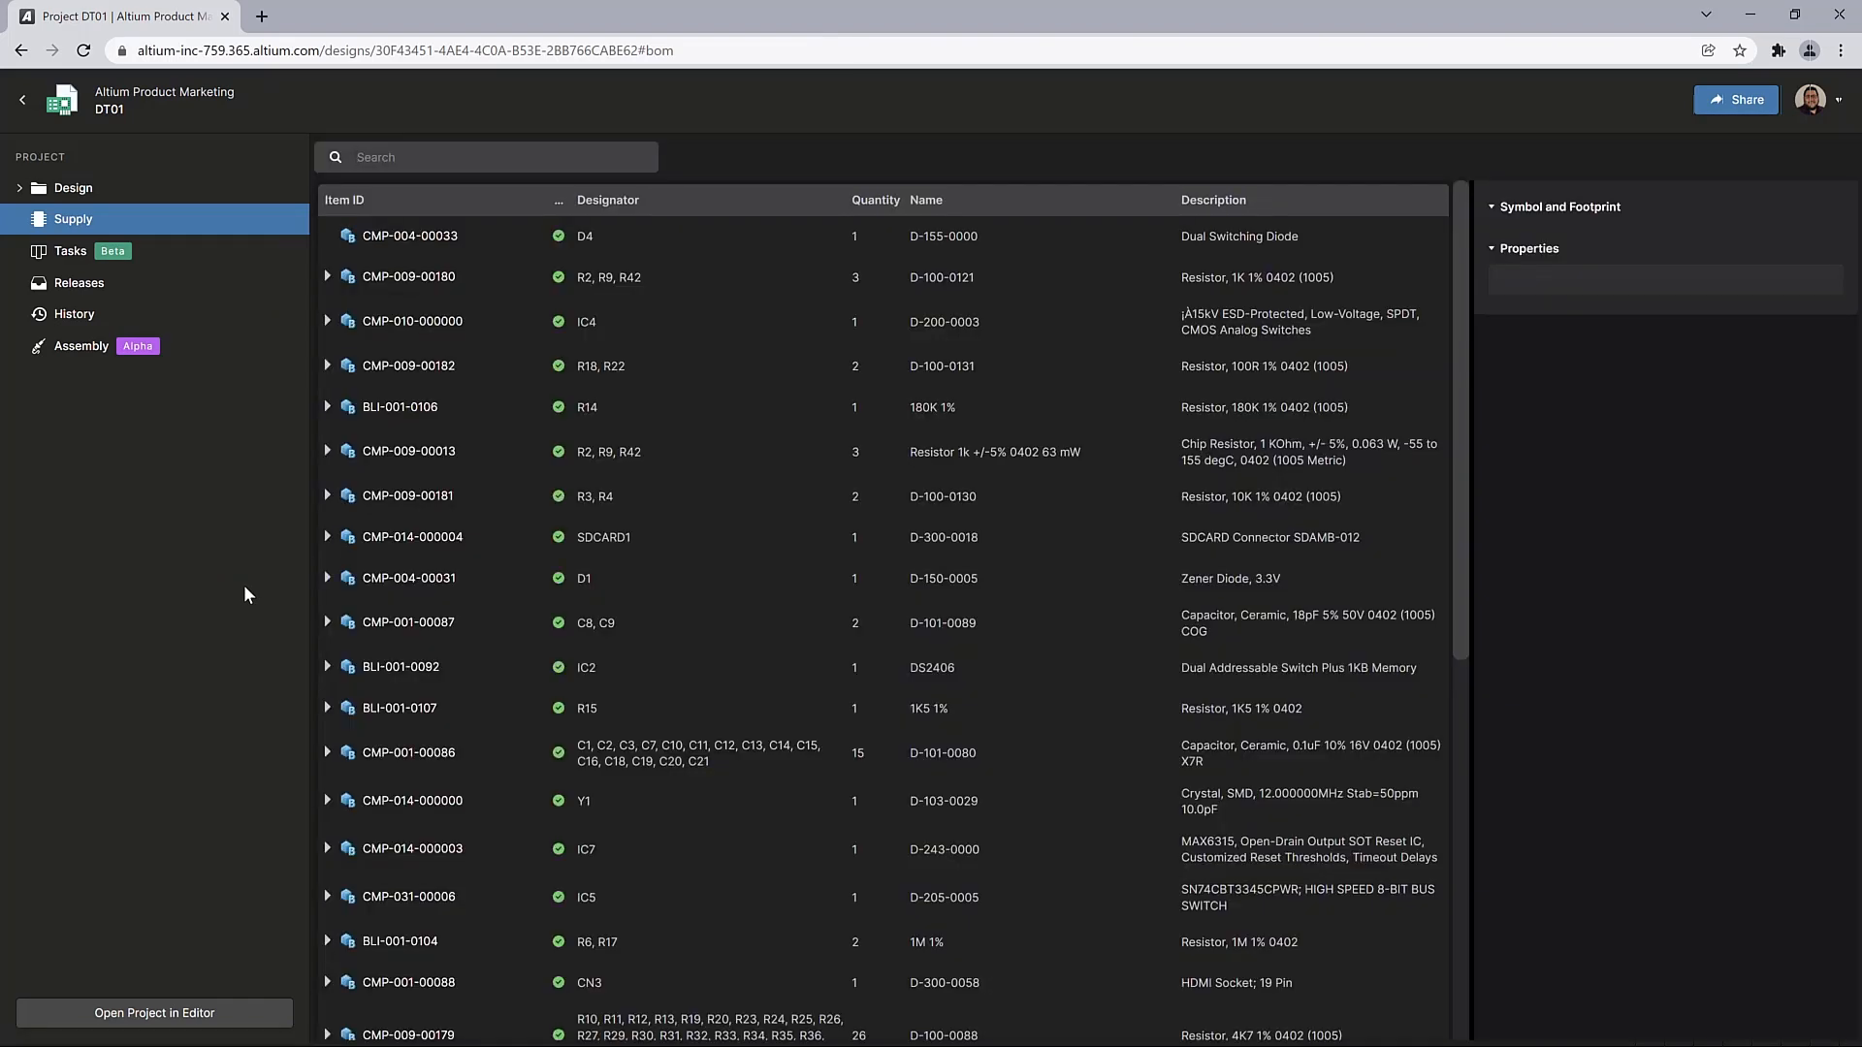
left_click(780, 462)
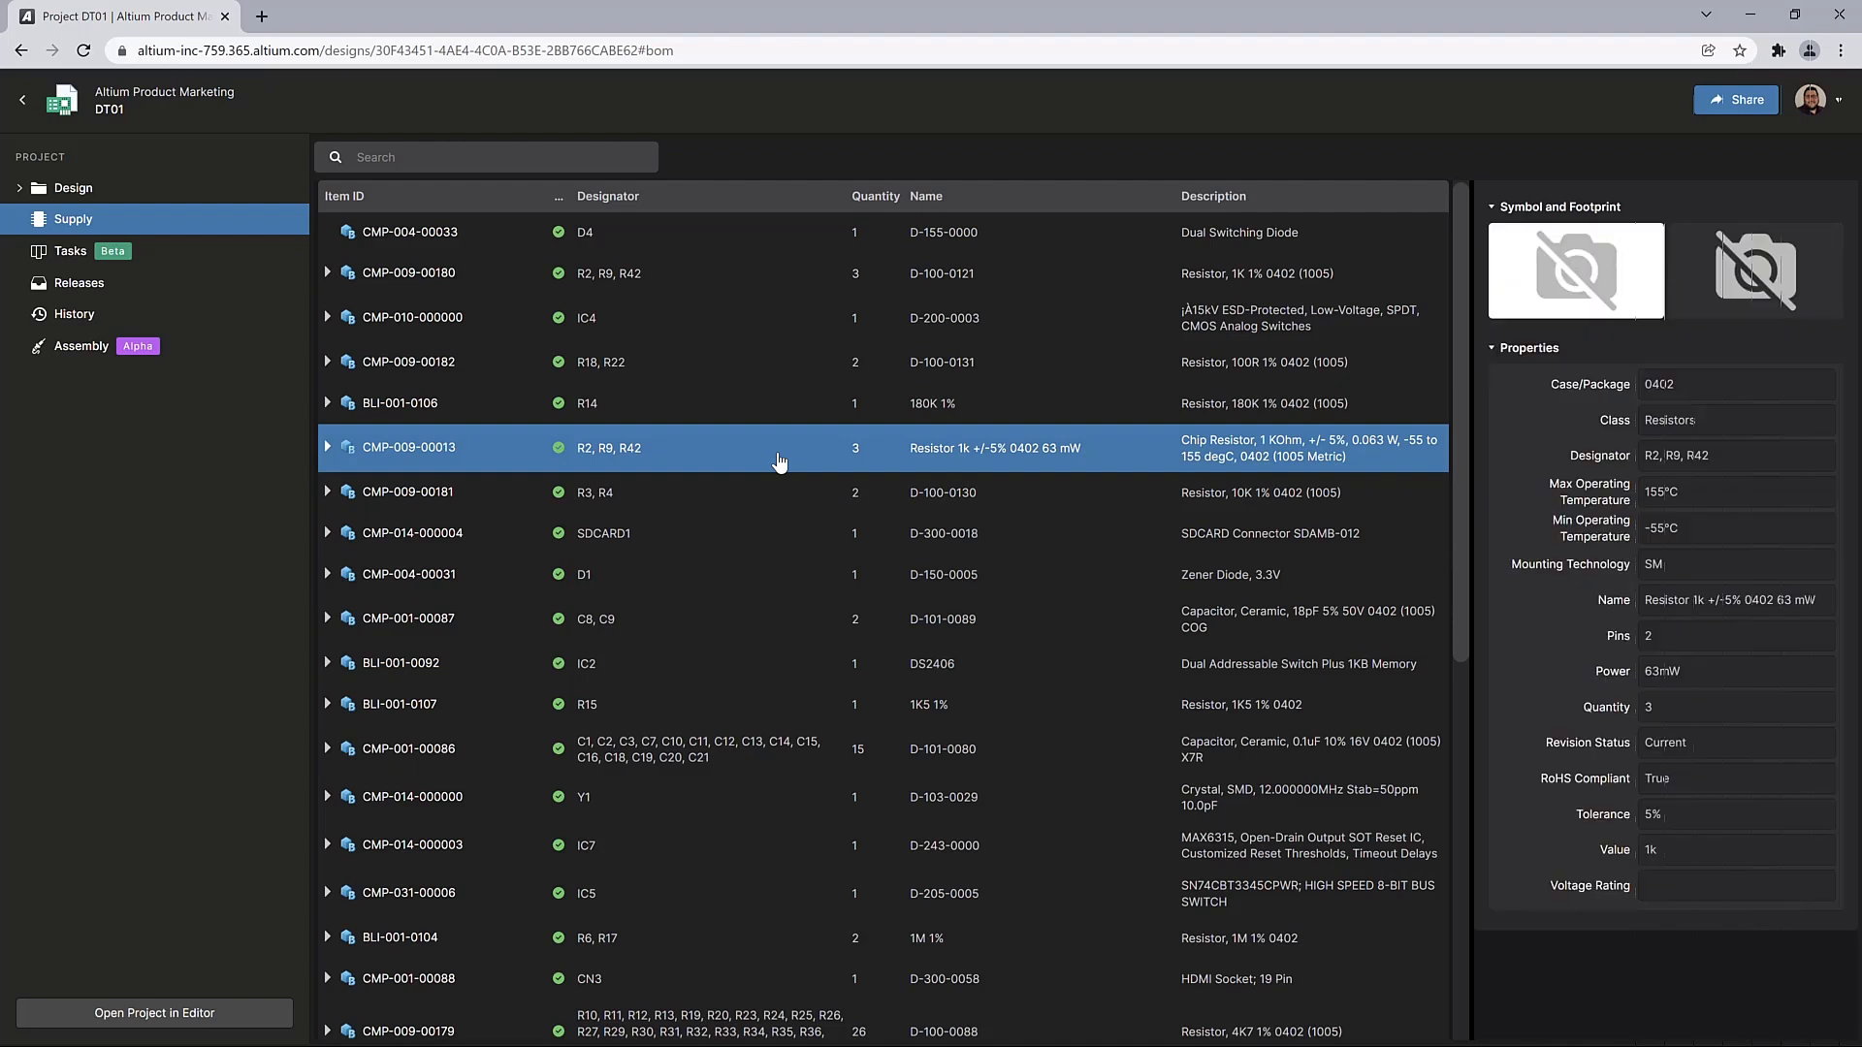
left_click(206, 313)
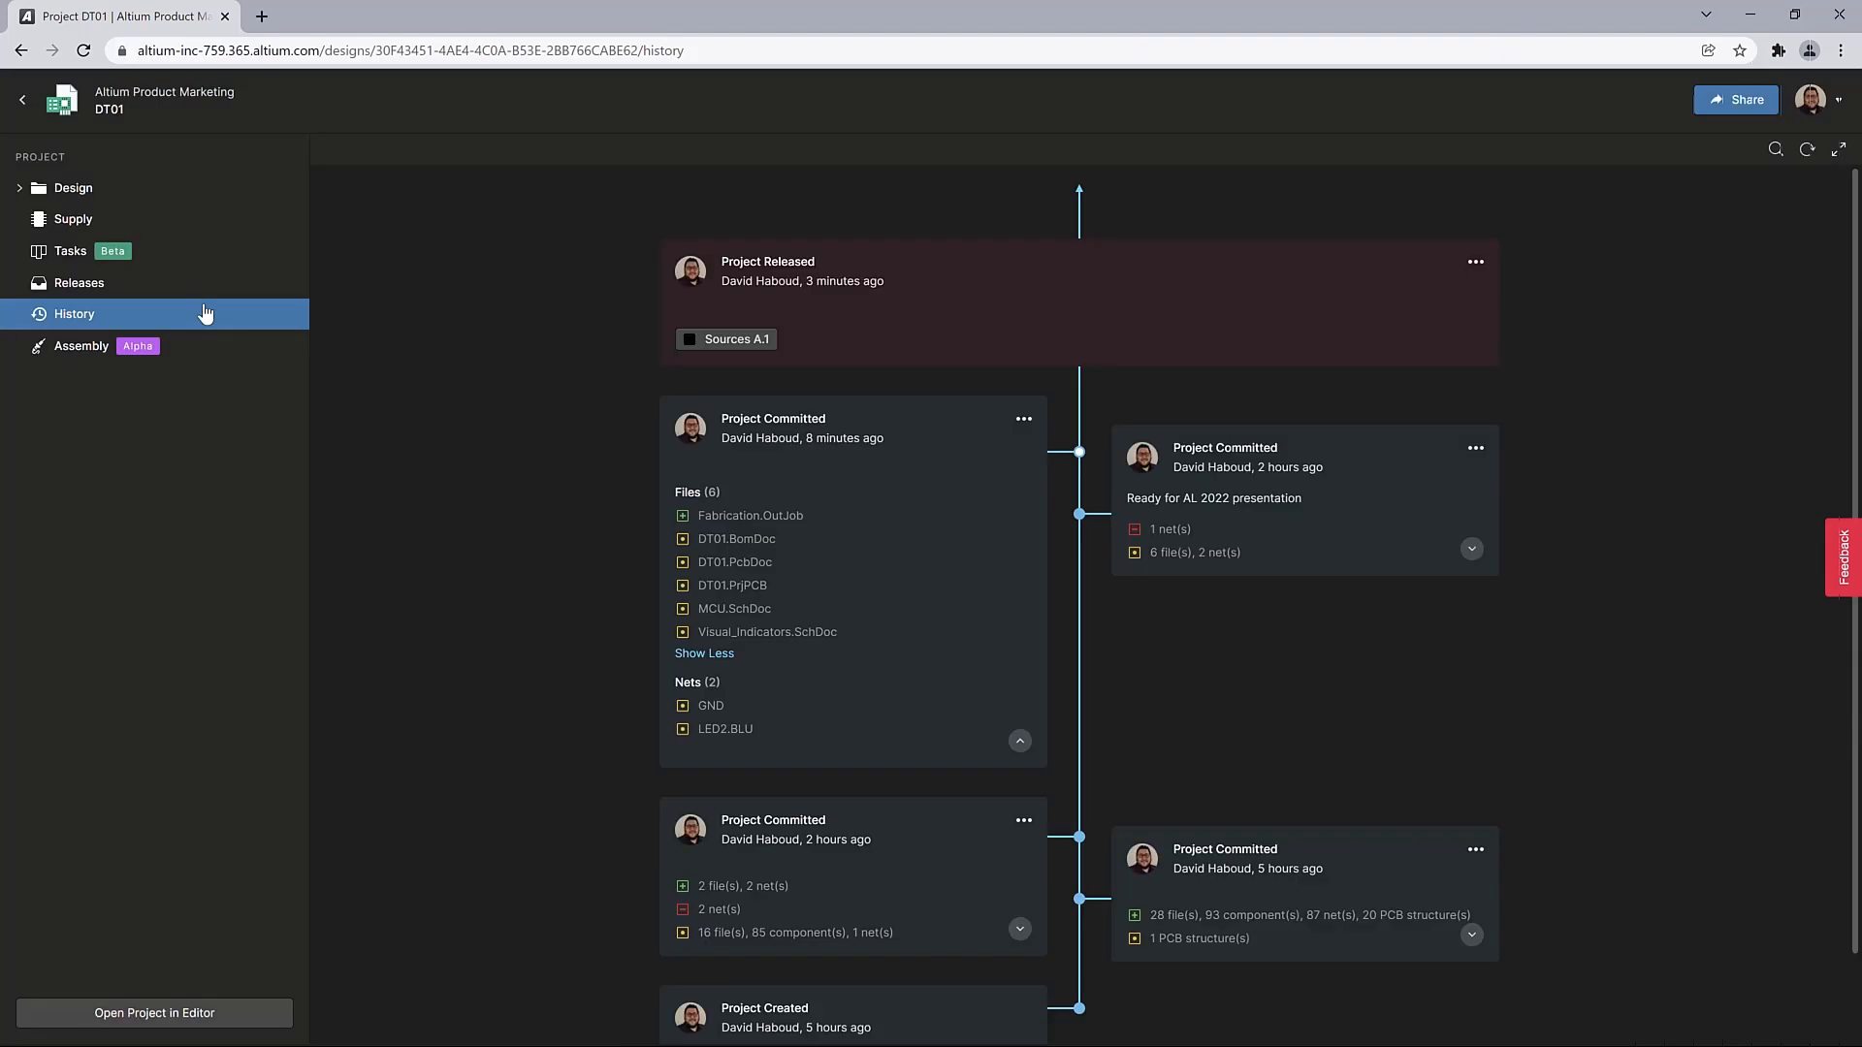
scroll(863, 538, "down", 1)
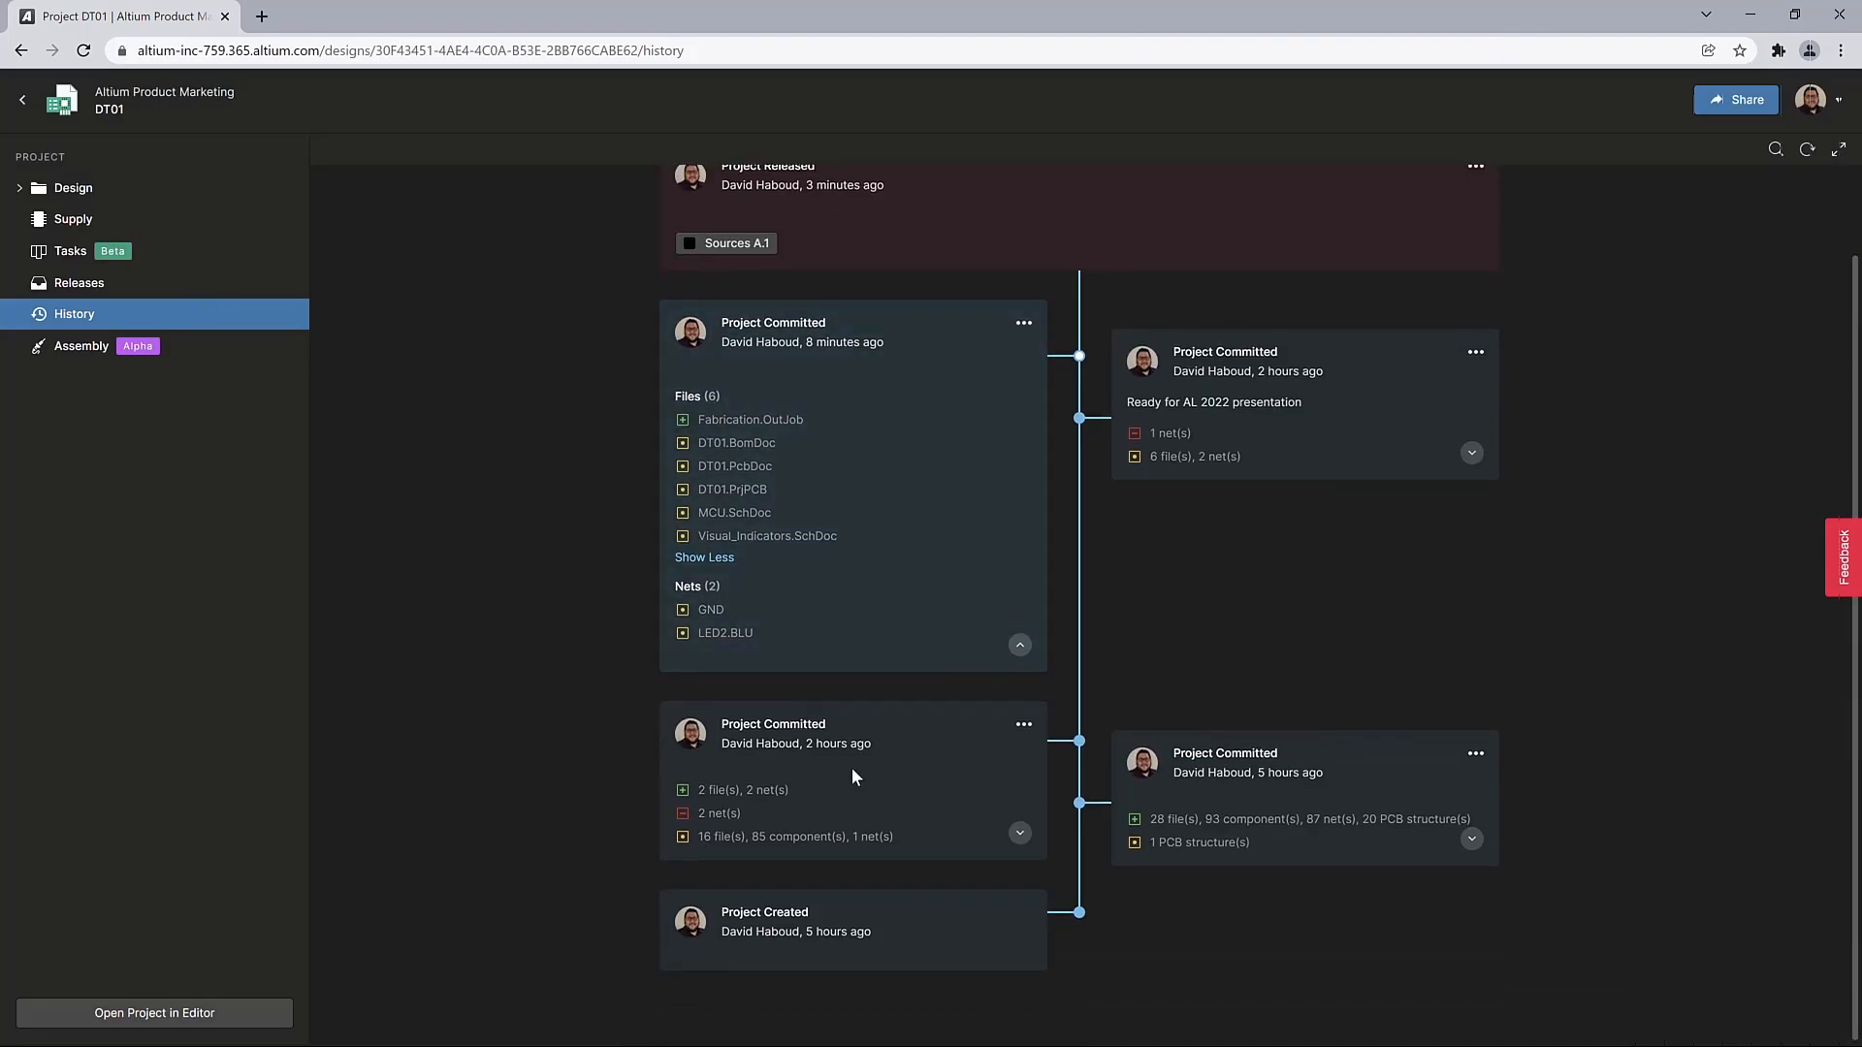
scroll(931, 757, "up", 1)
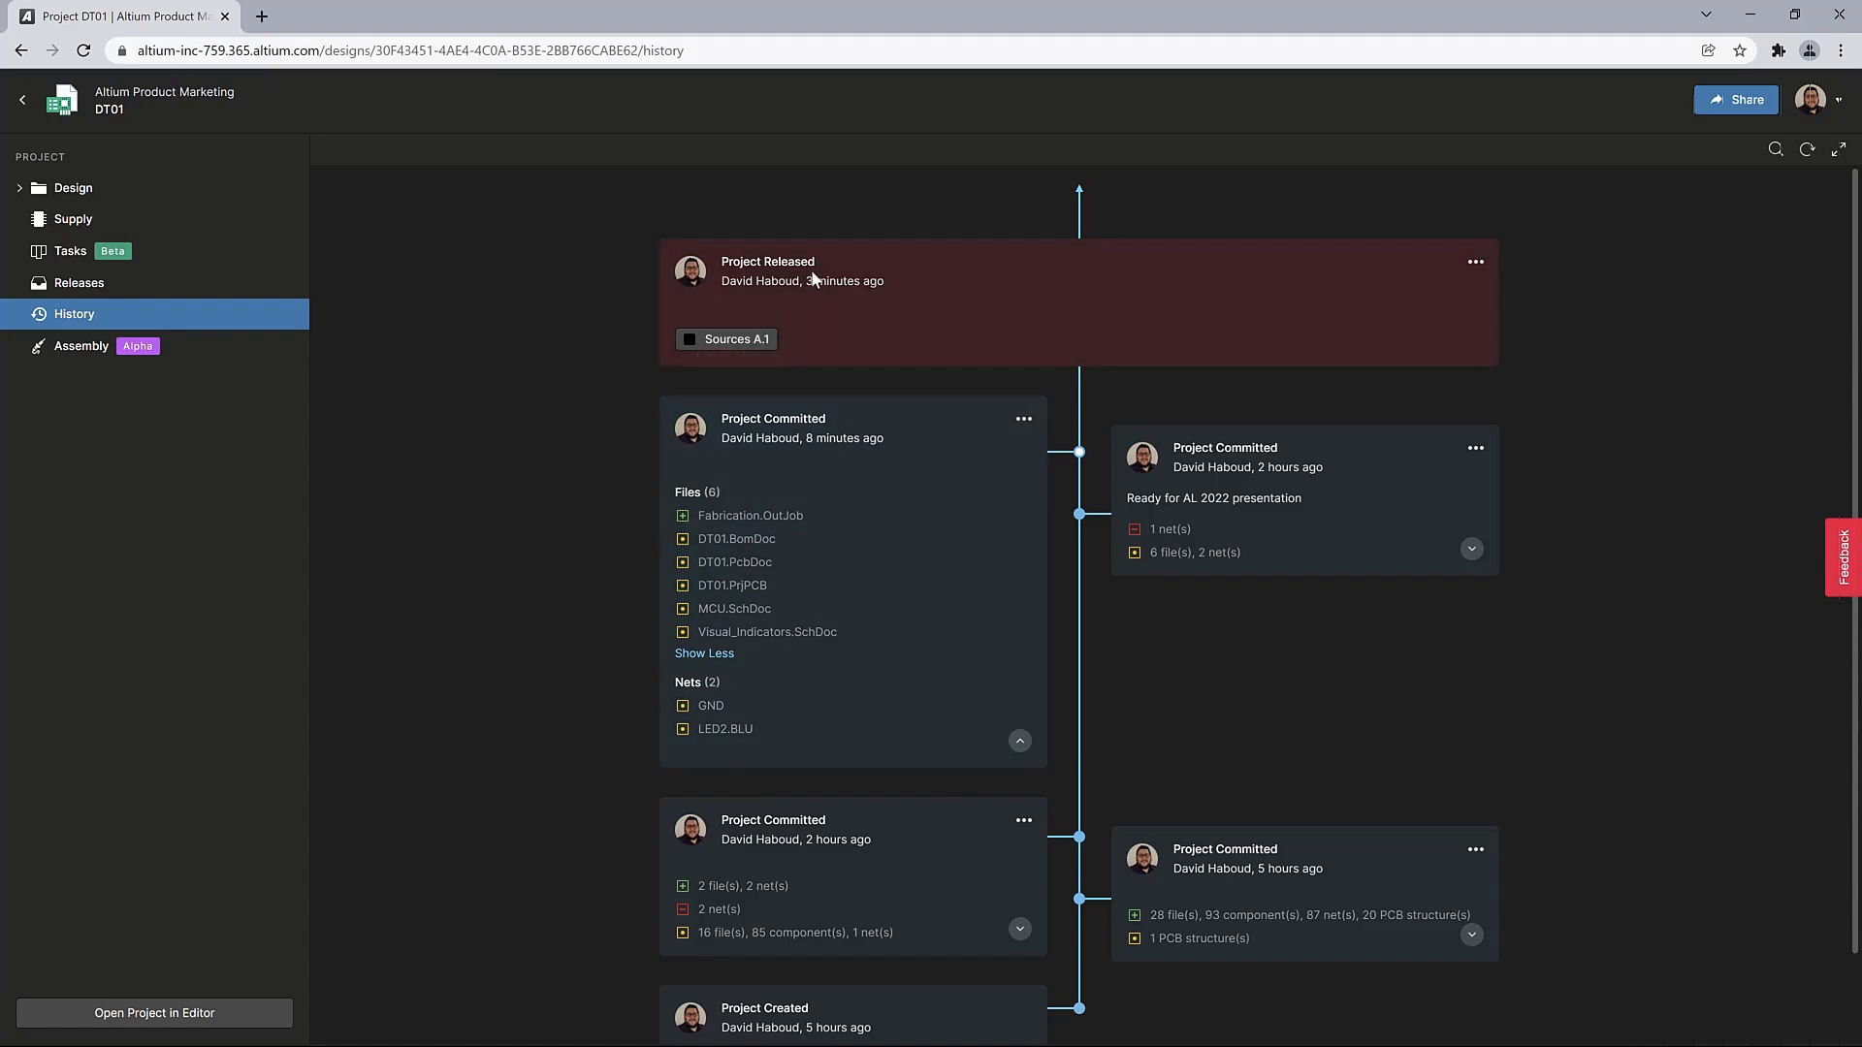
Check the comparison and download options for the Sources A.1 project release in the history, and open that release for viewing
left_click(1476, 264)
mouse_move(1598, 368)
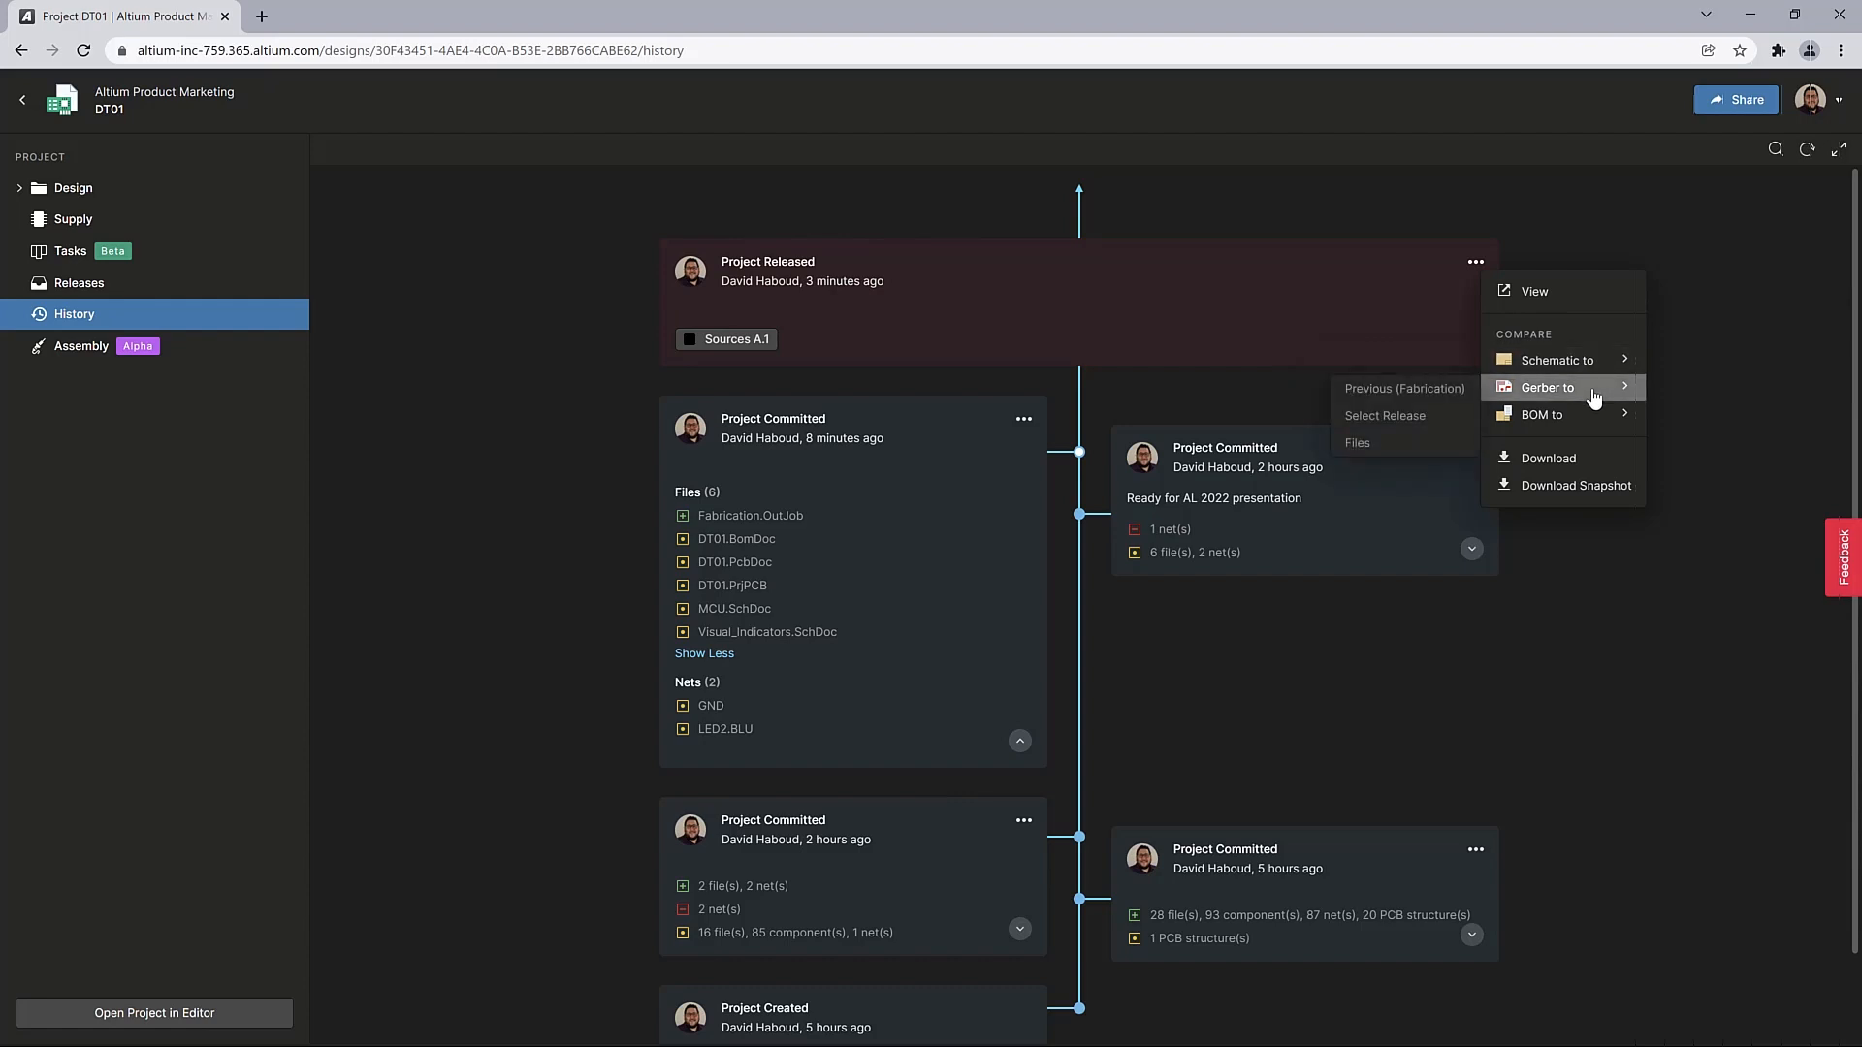
mouse_move(1587, 426)
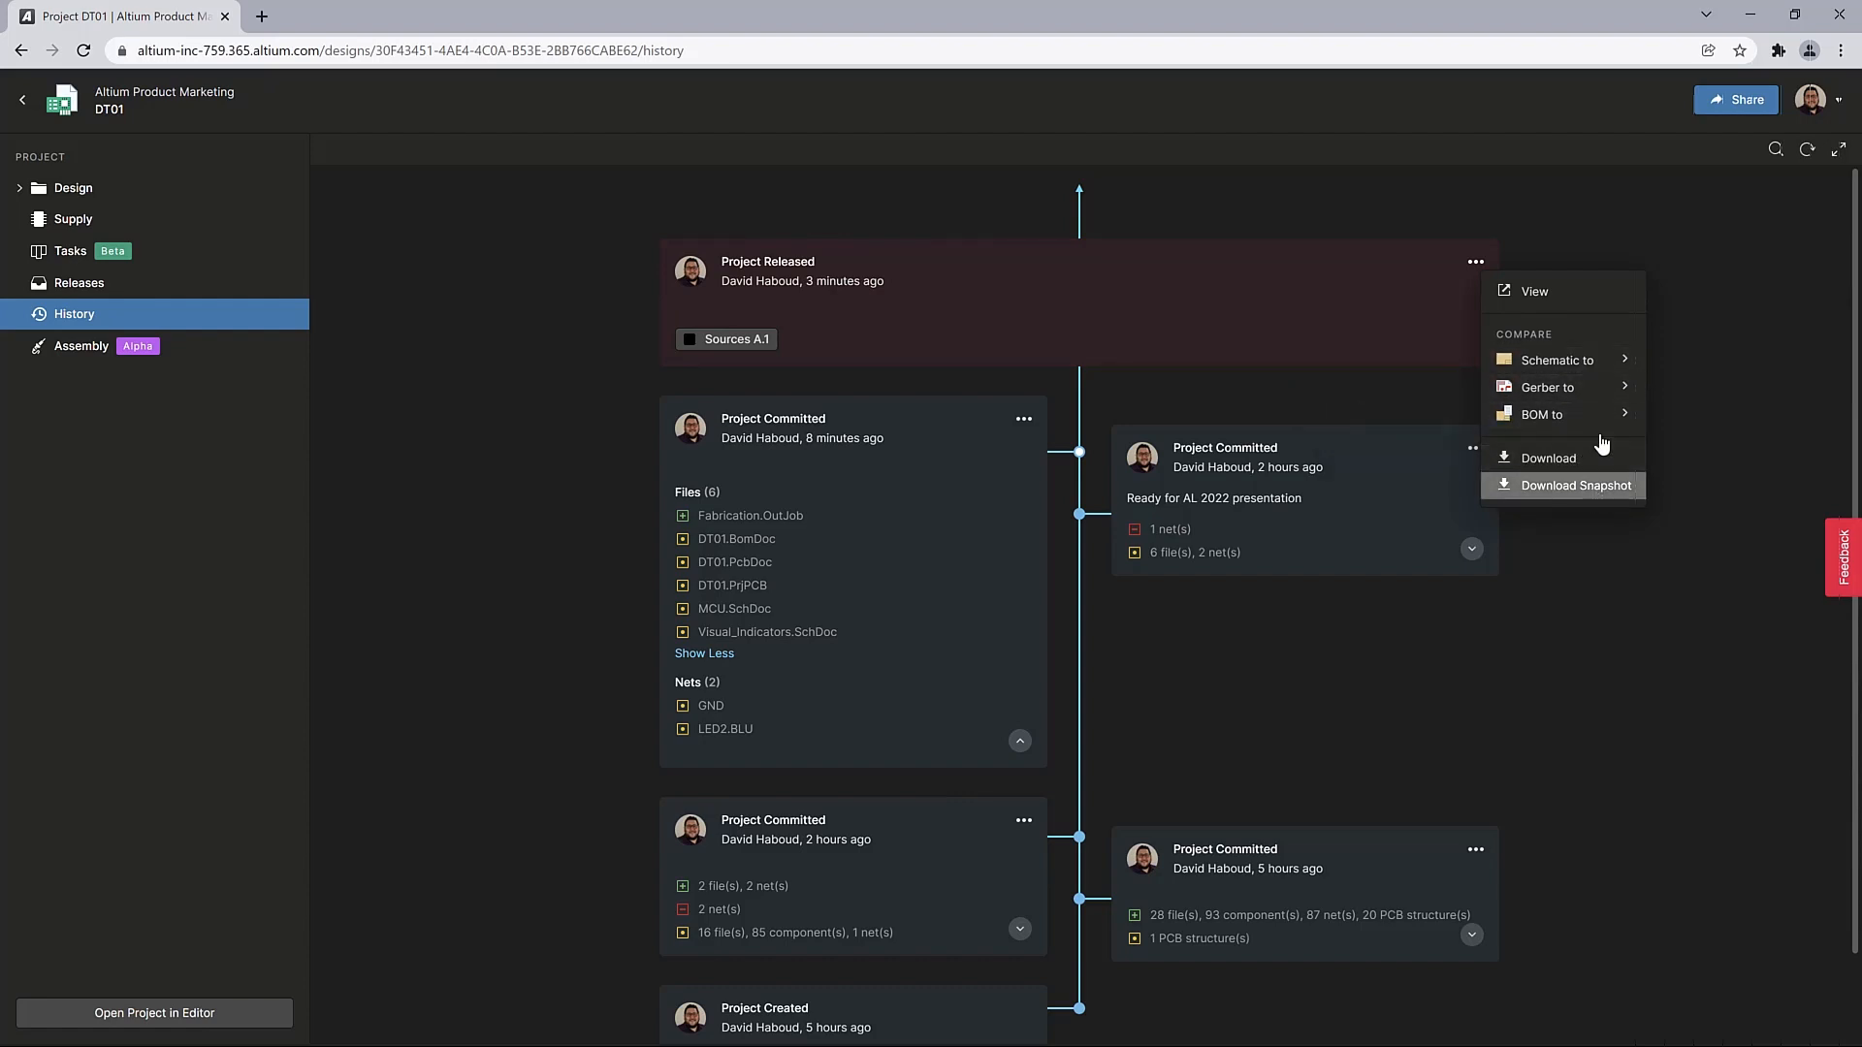
left_click(1546, 306)
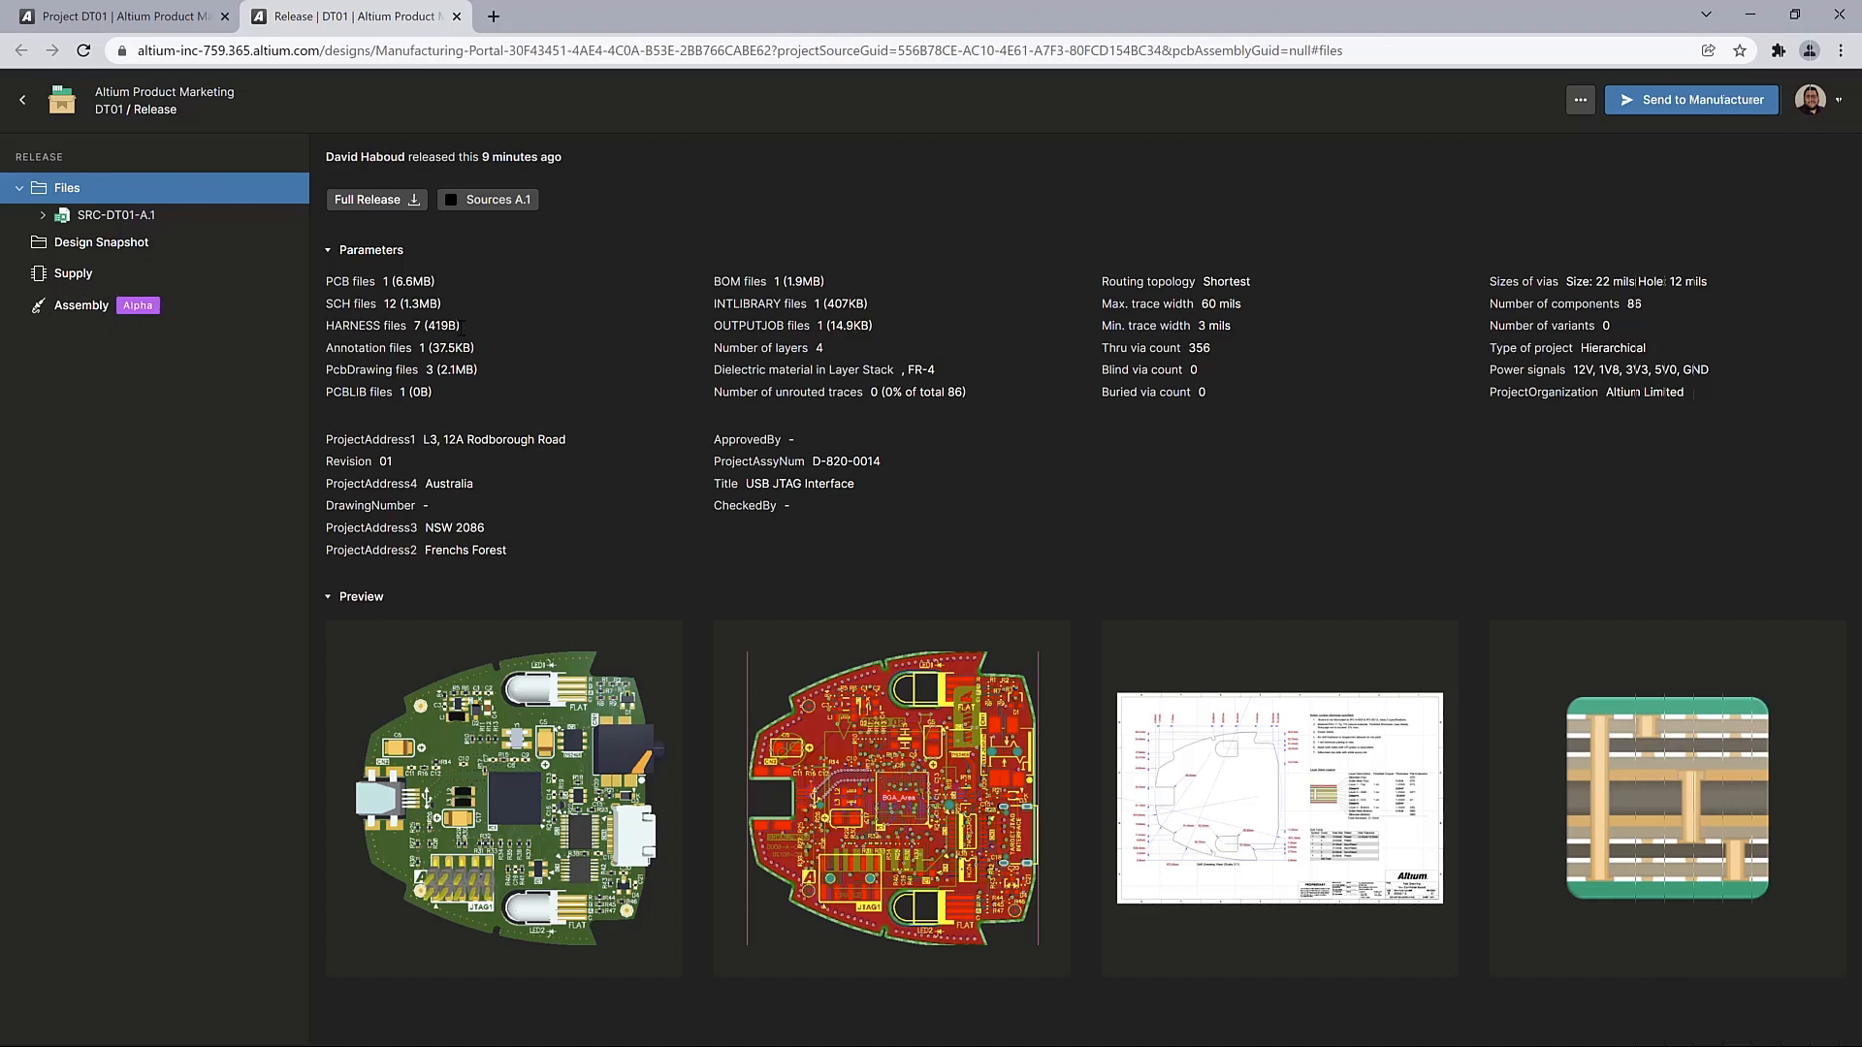
Prepare a manufacturer package containing the SRC-DT01-A.1 release files, go to the manufacturer email entry, and cancel without sending
left_click(1674, 112)
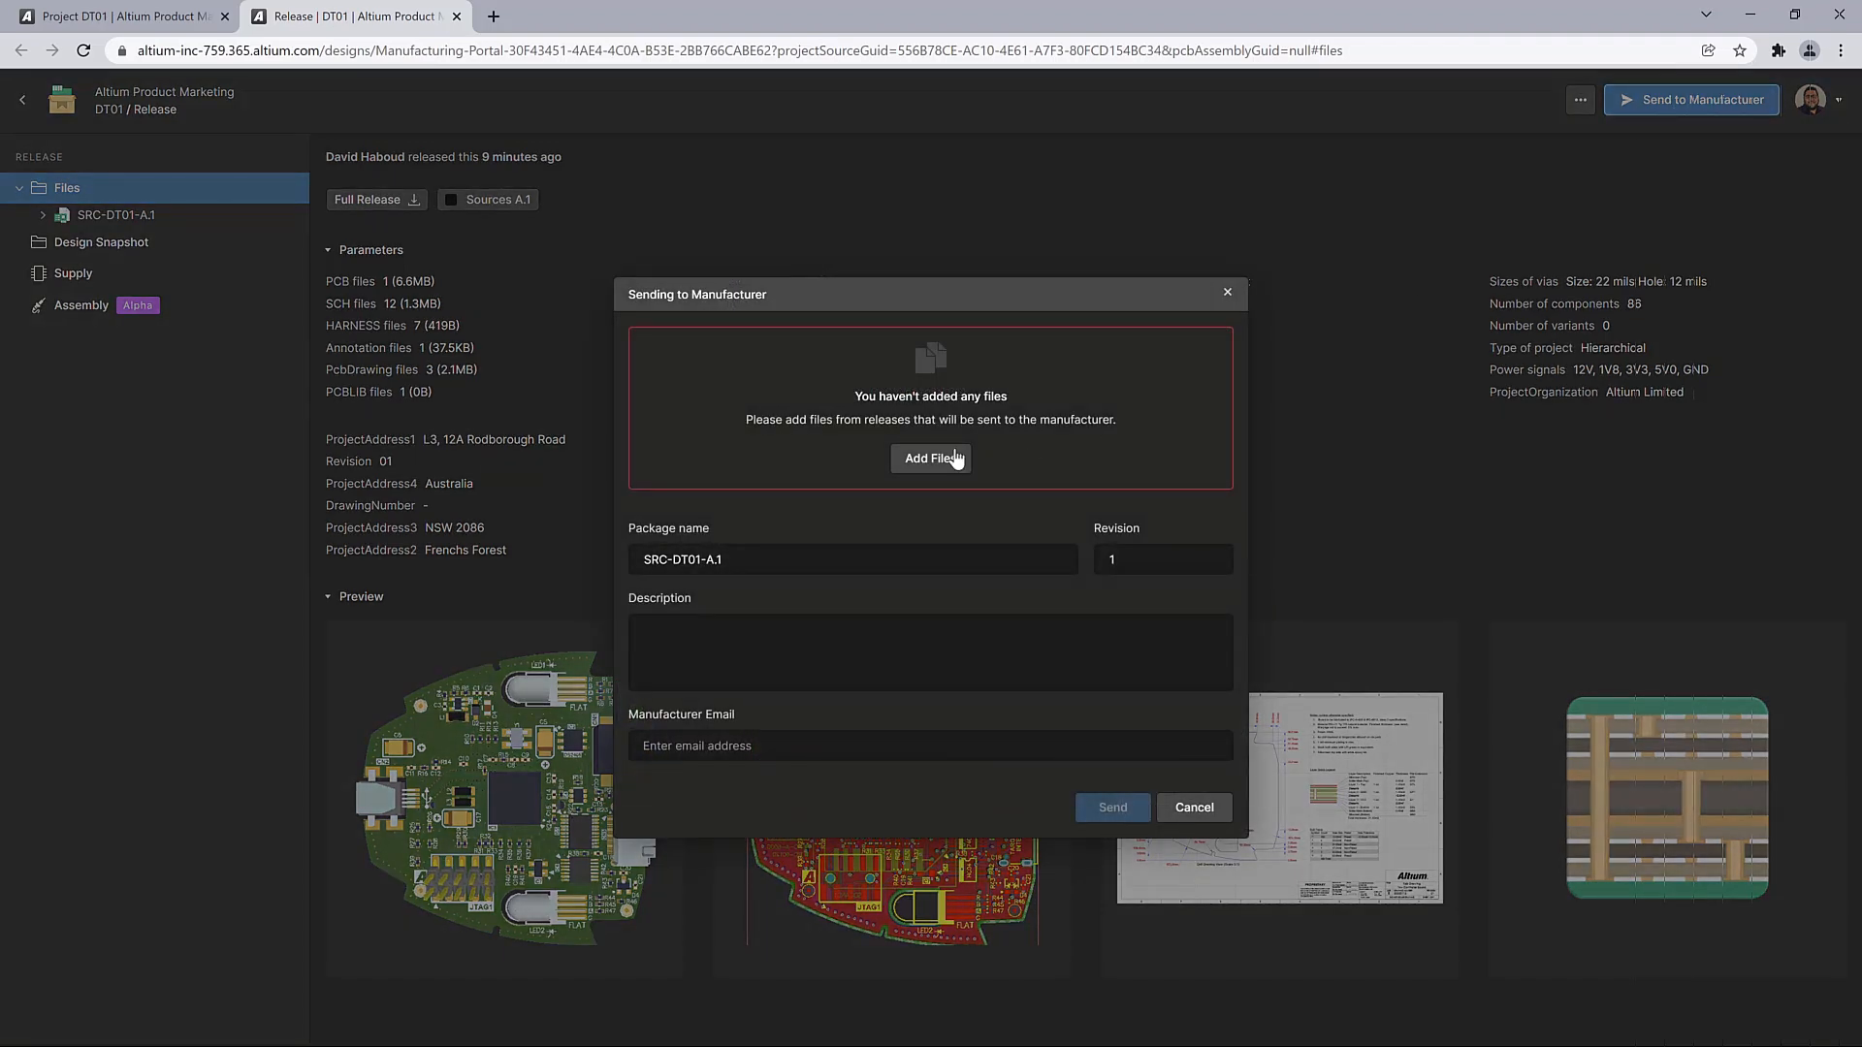
left_click(936, 460)
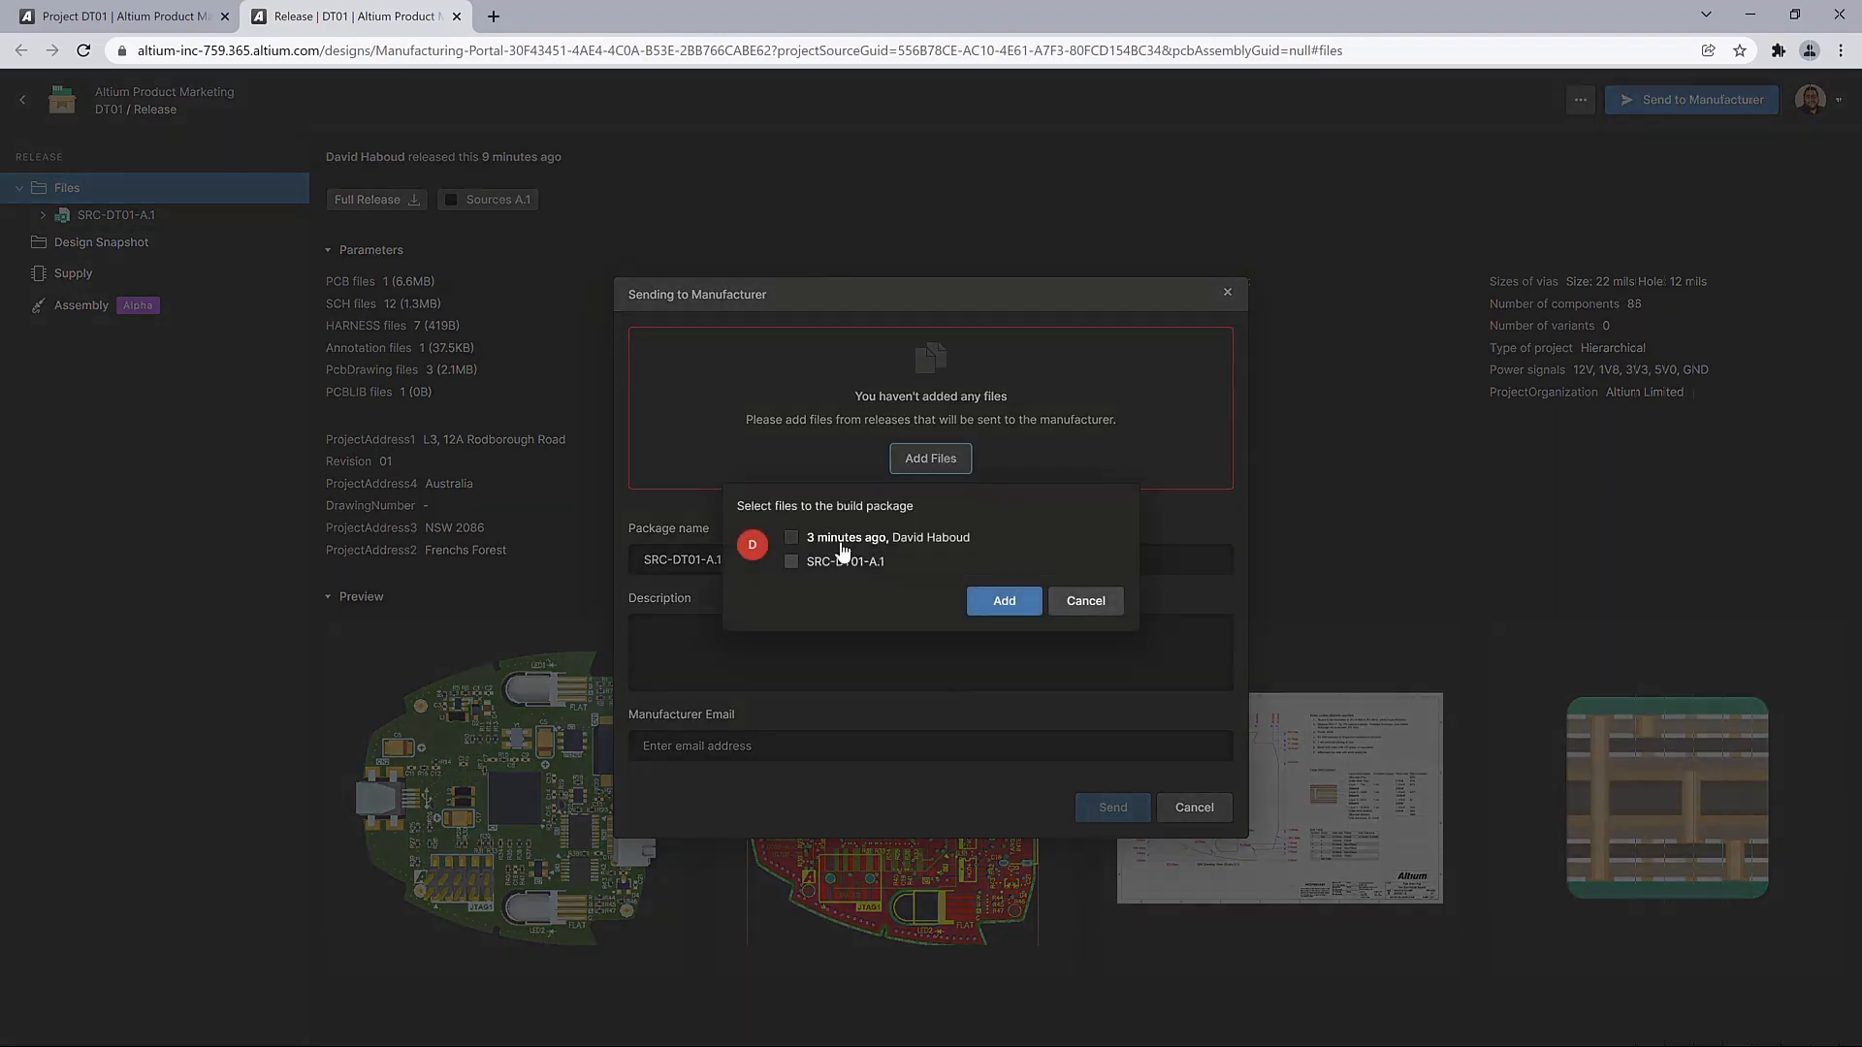
left_click(791, 561)
left_click(1004, 602)
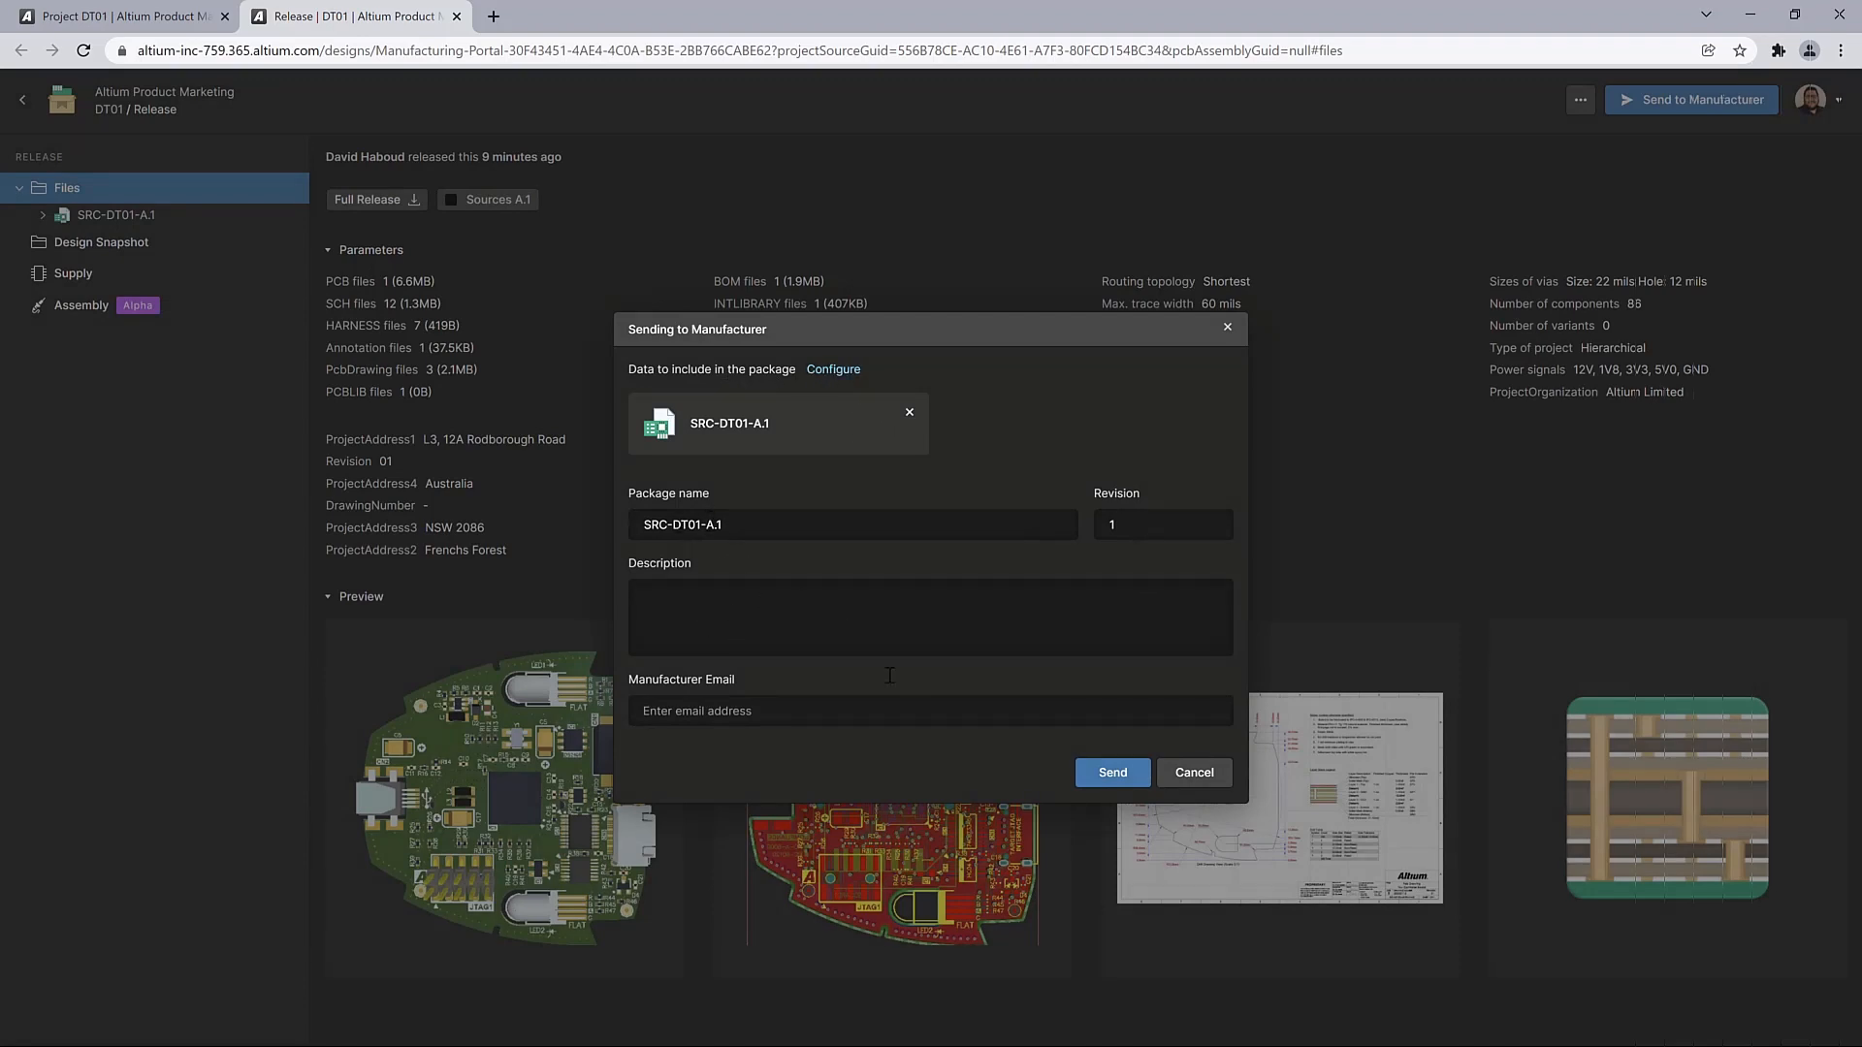
left_click(706, 714)
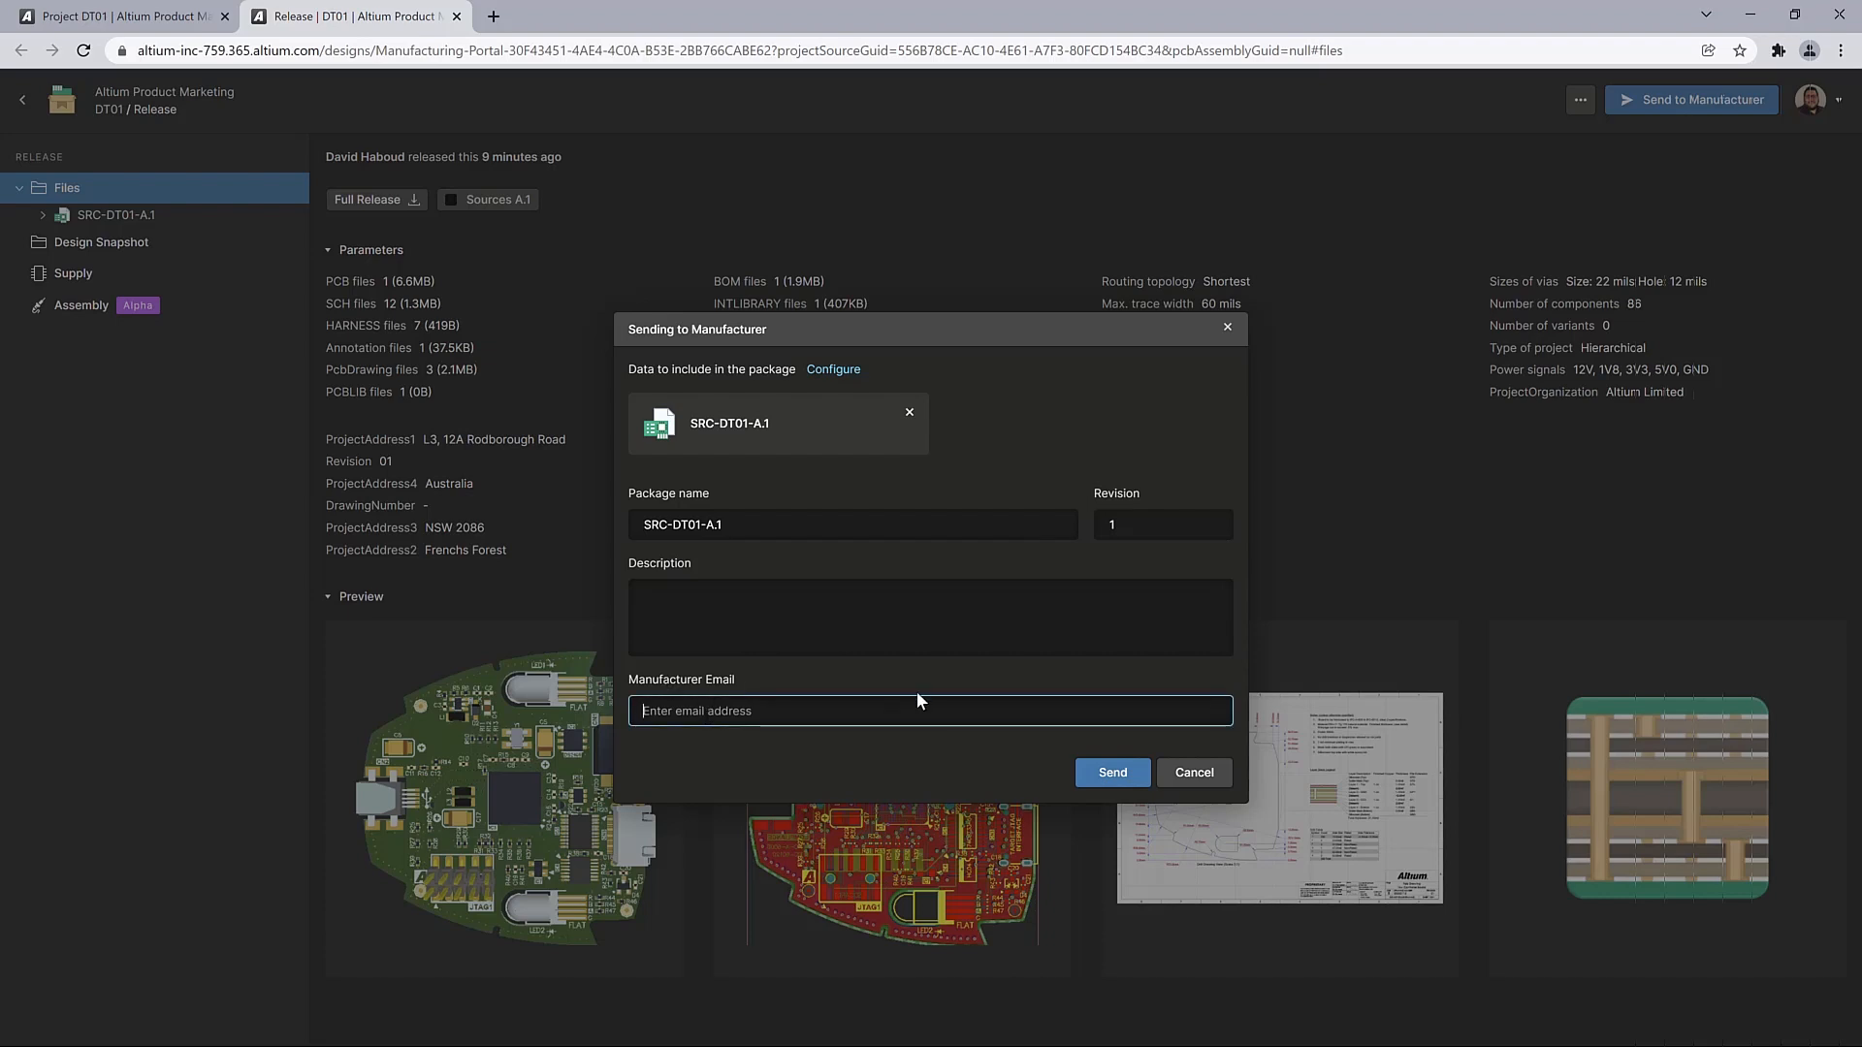
left_click(1194, 773)
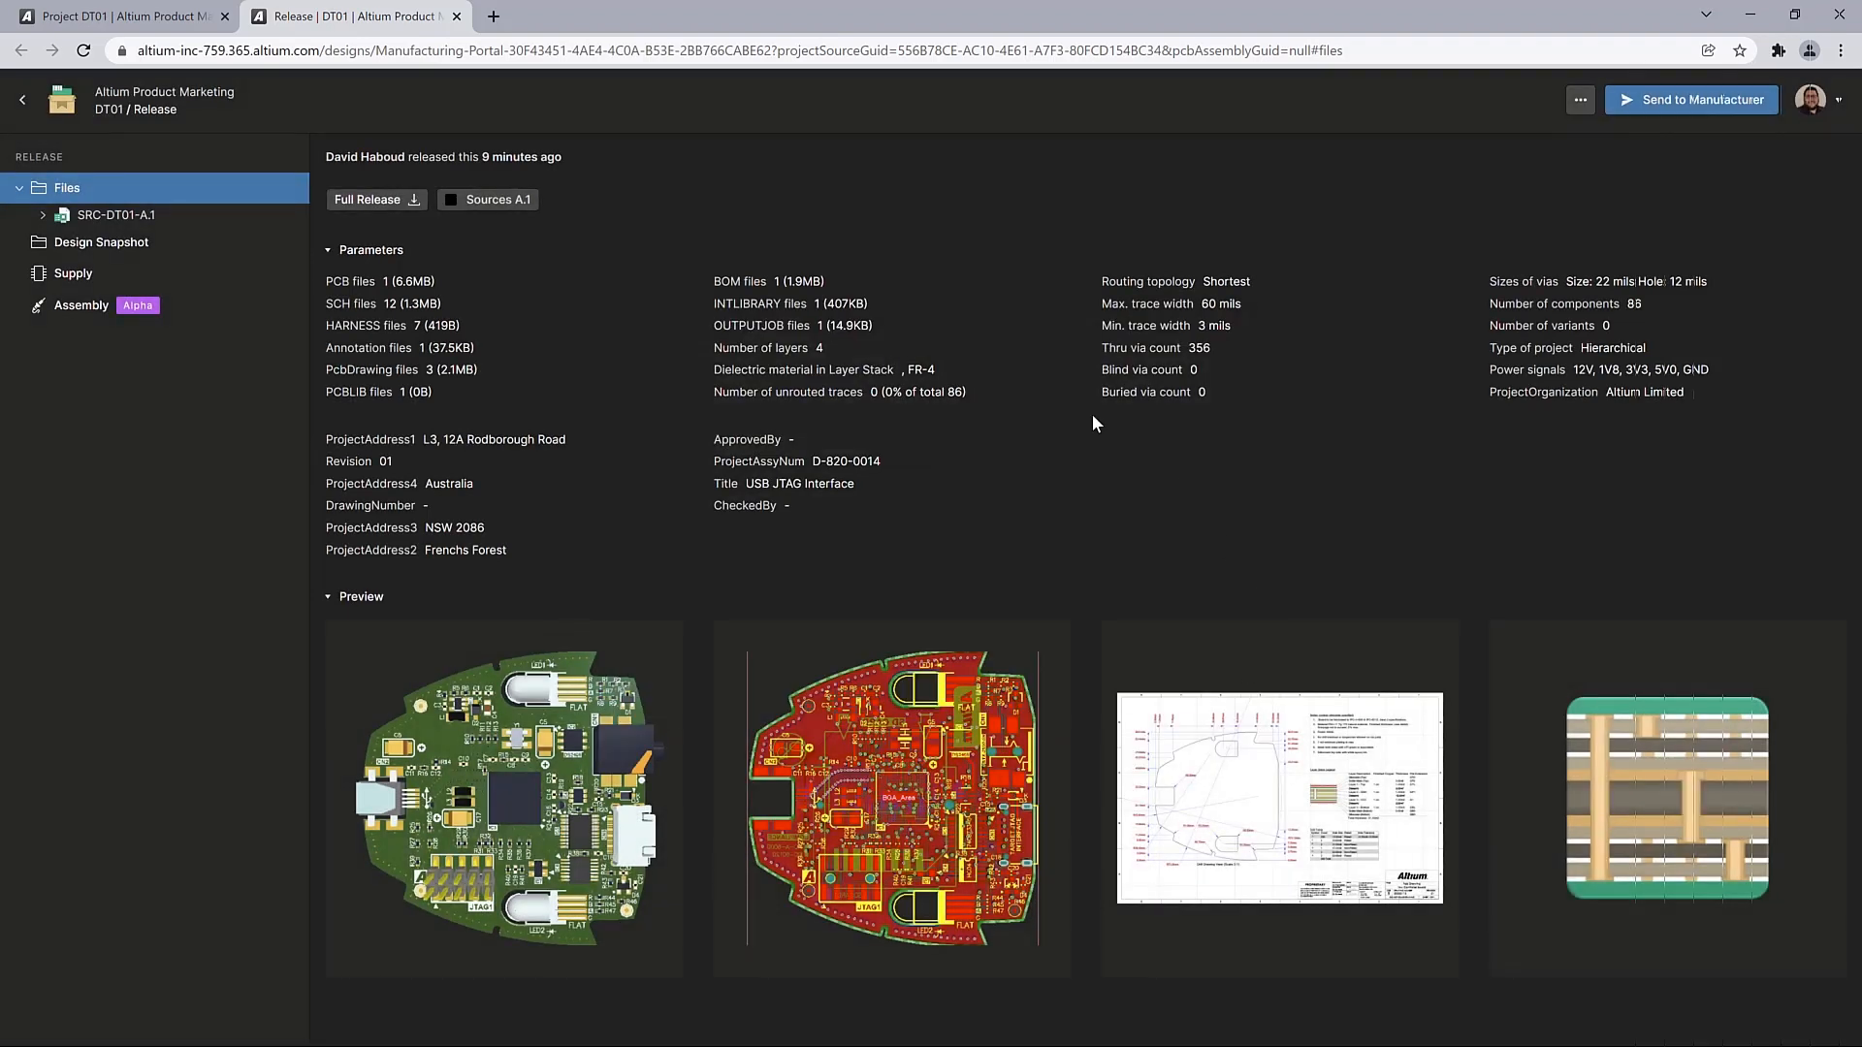